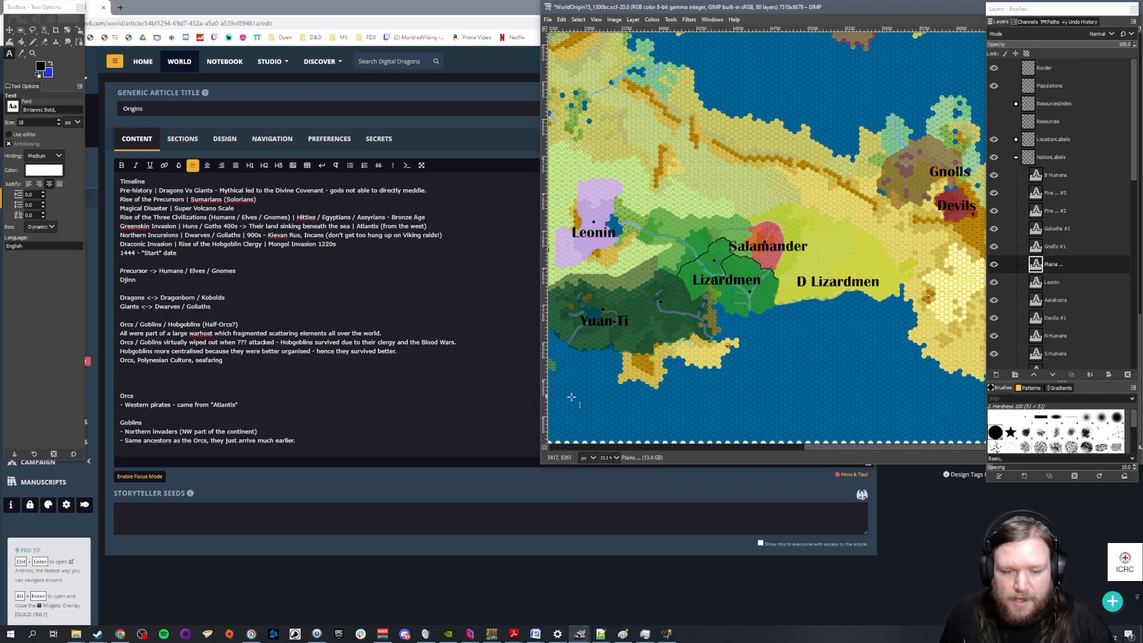
Enlarge the GIMP map window and examine the nation territories across the whole world map, from the giants' lands to the Yuan-Ti
drag(540, 465, 125, 557)
scroll(299, 315, down, 2)
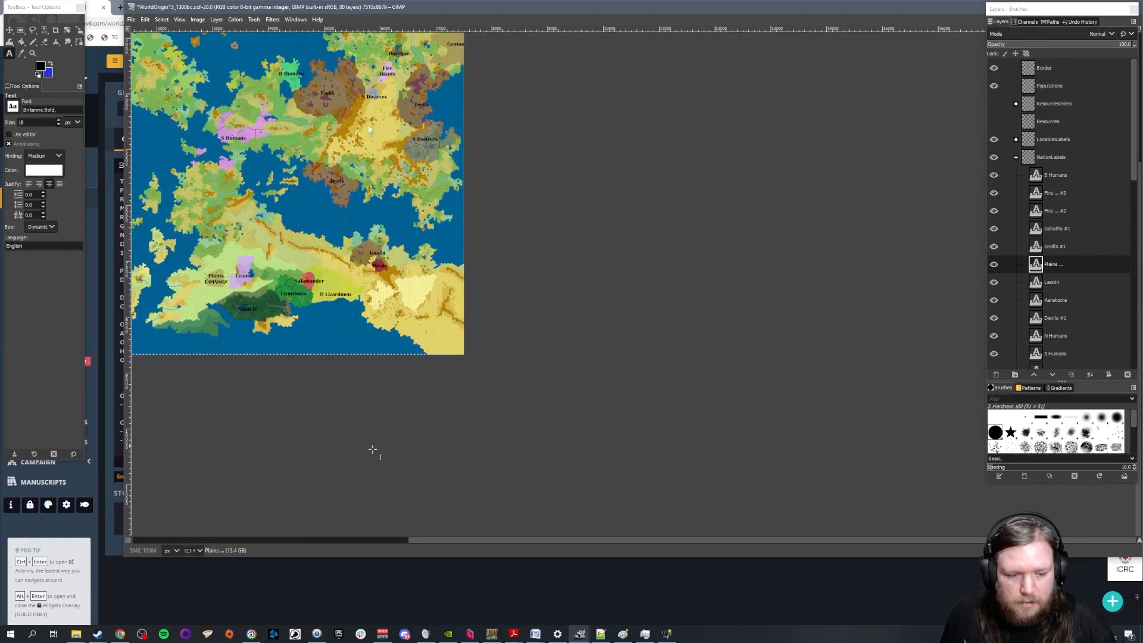
drag(430, 539, 310, 538)
scroll(454, 355, up, 1)
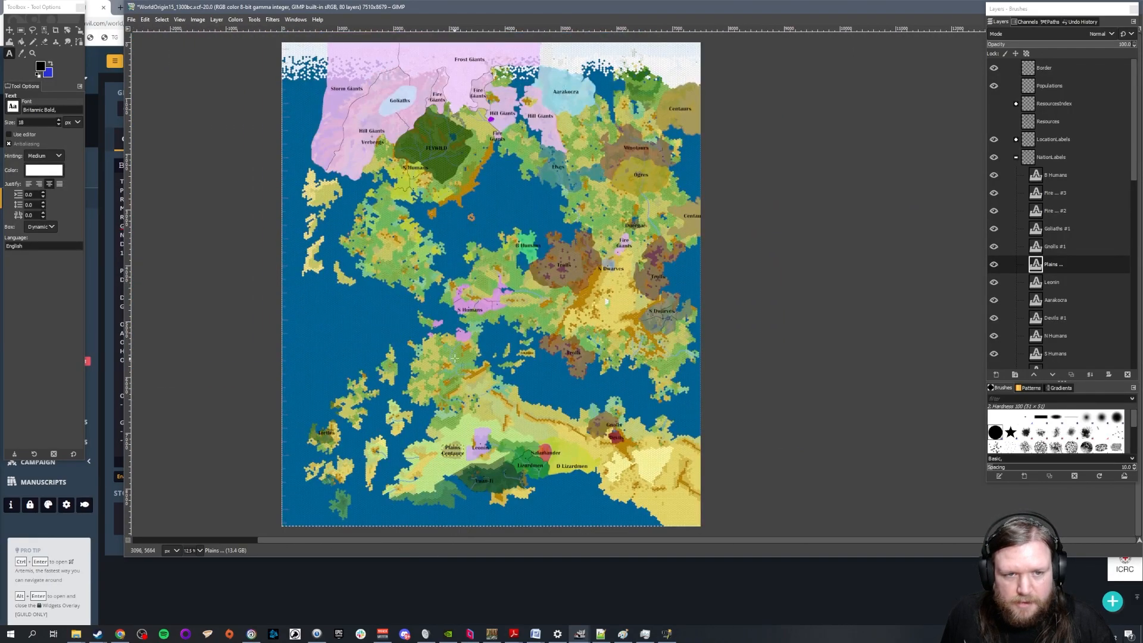
scroll(453, 355, up, 1)
drag(505, 539, 476, 539)
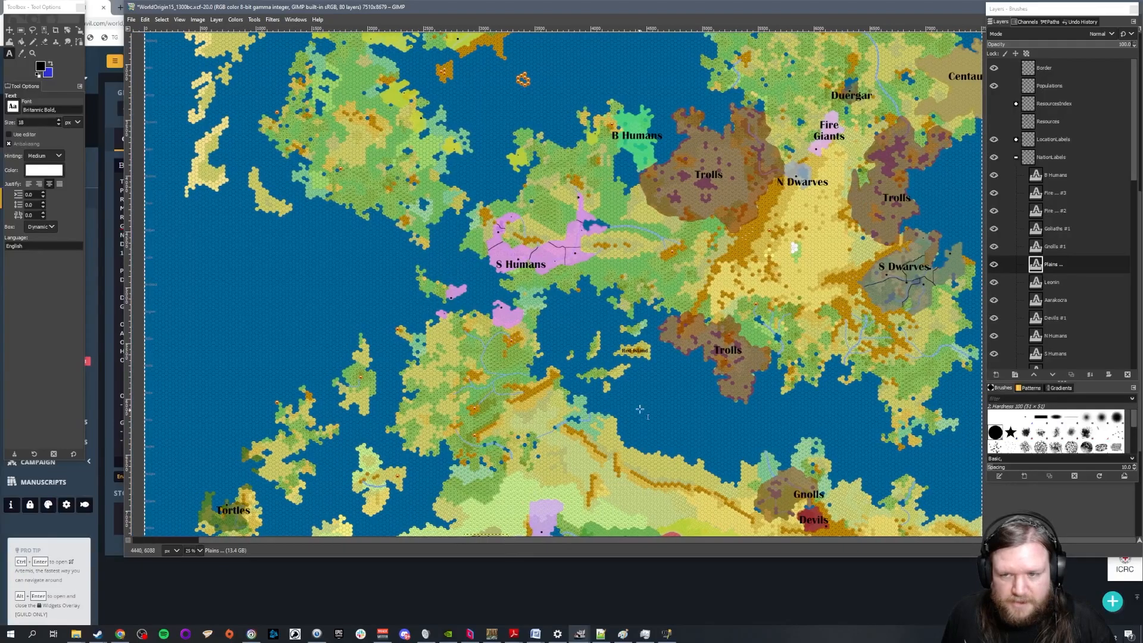
scroll(636, 383, up, 2)
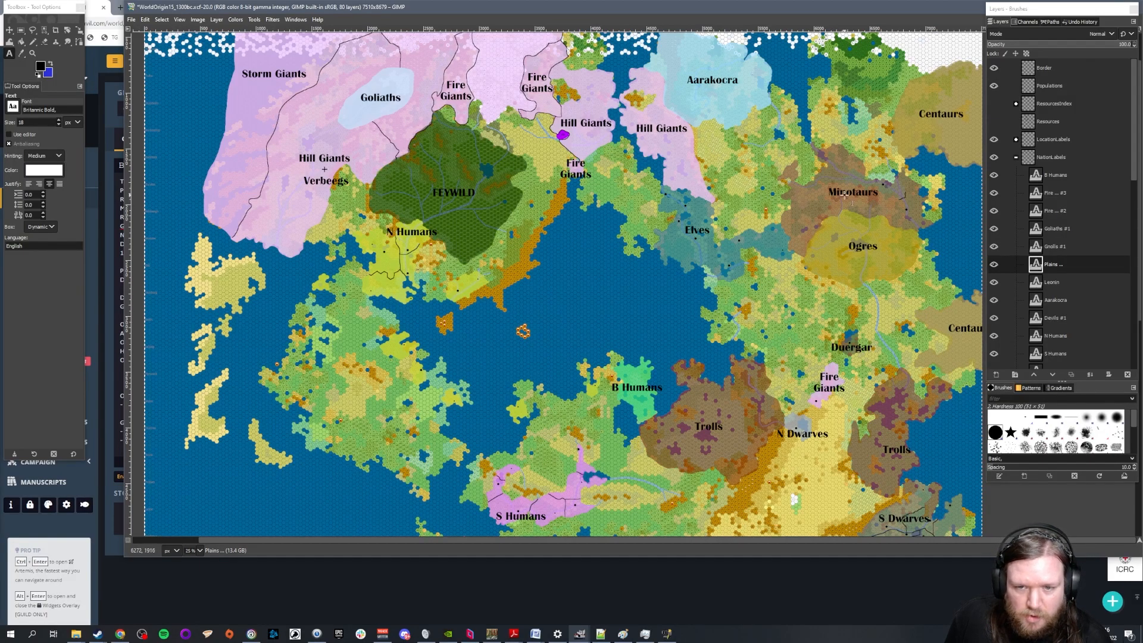
scroll(793, 415, down, 5)
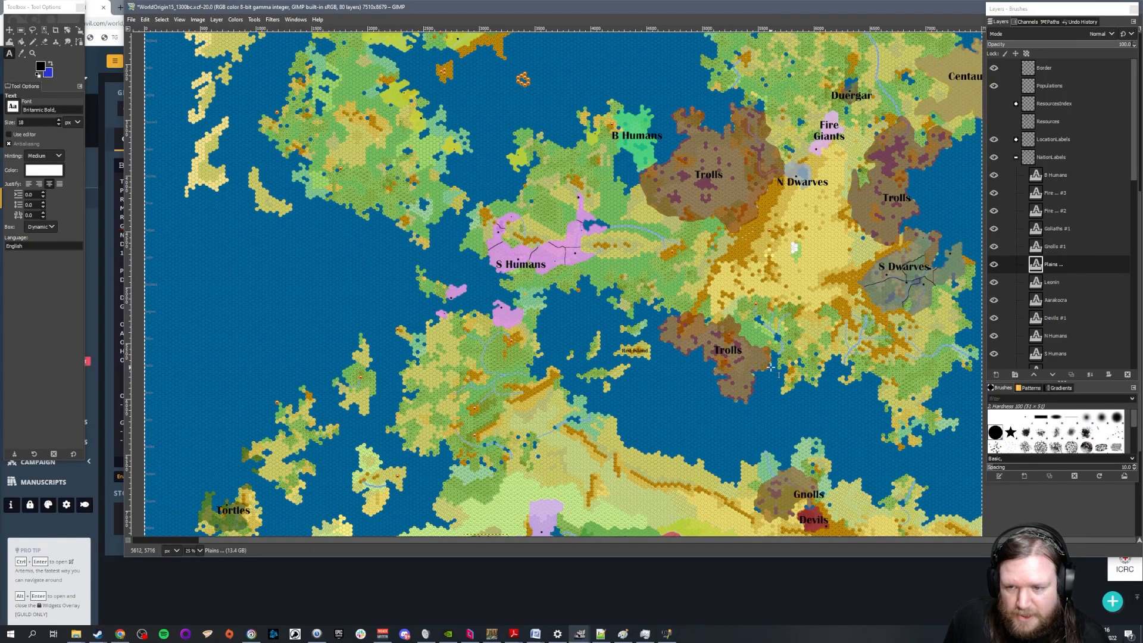
scroll(956, 399, up, 6)
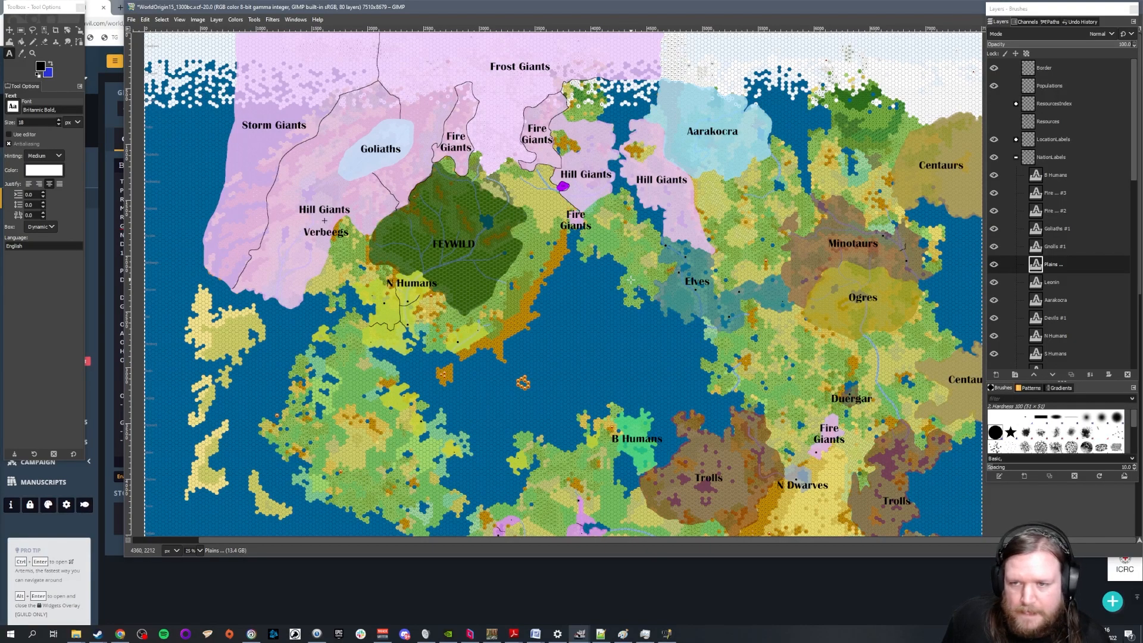
scroll(630, 280, down, 9)
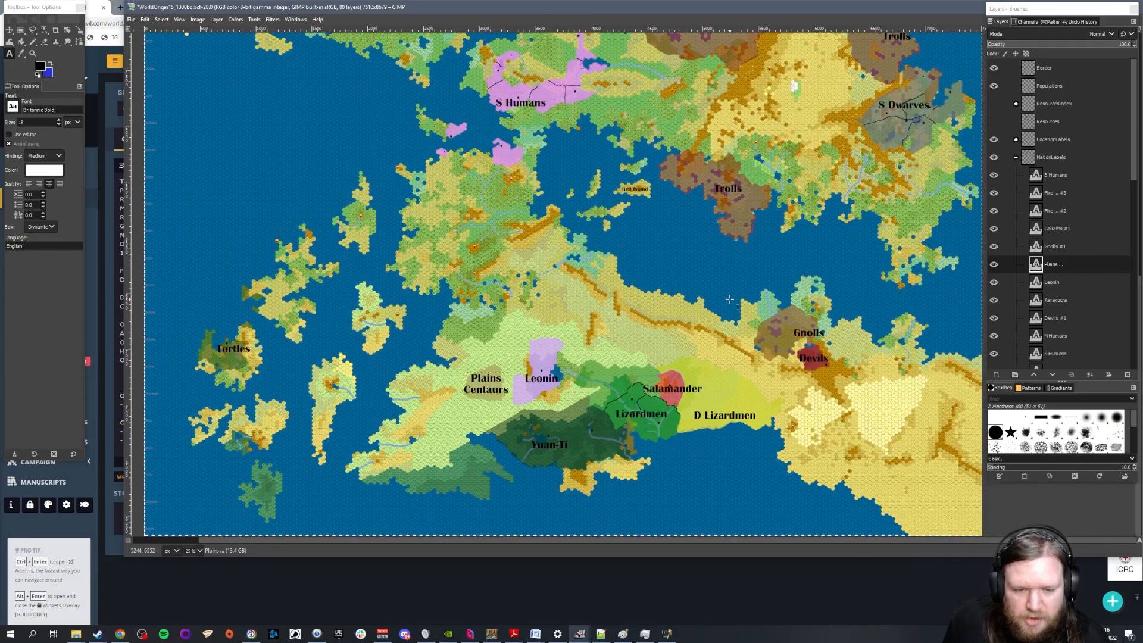
scroll(730, 300, up, 9)
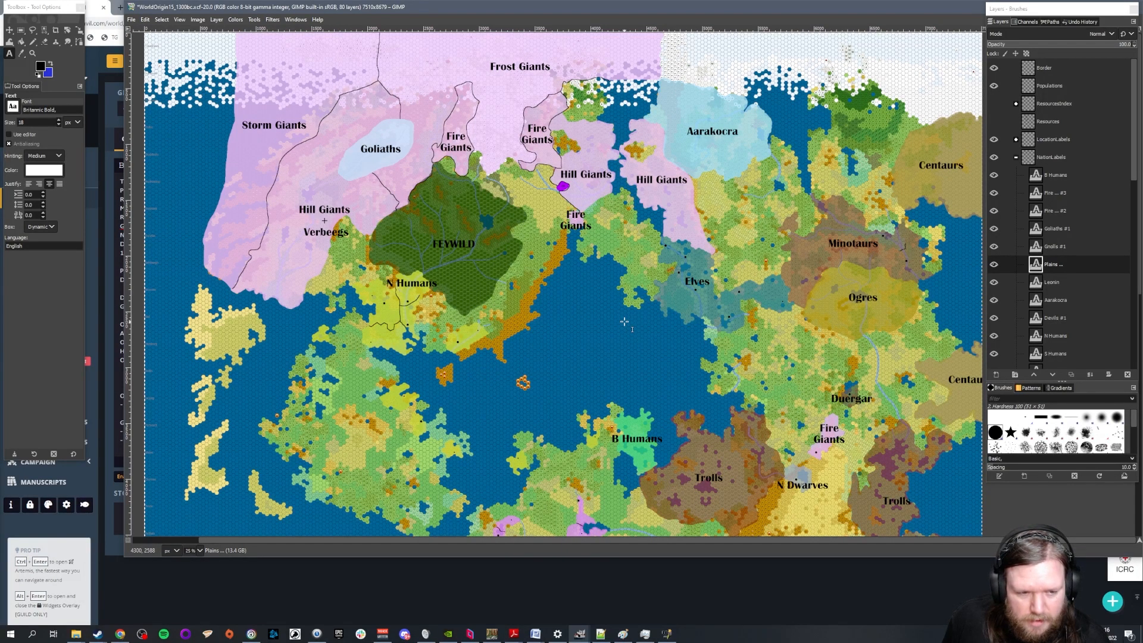
scroll(623, 319, down, 2)
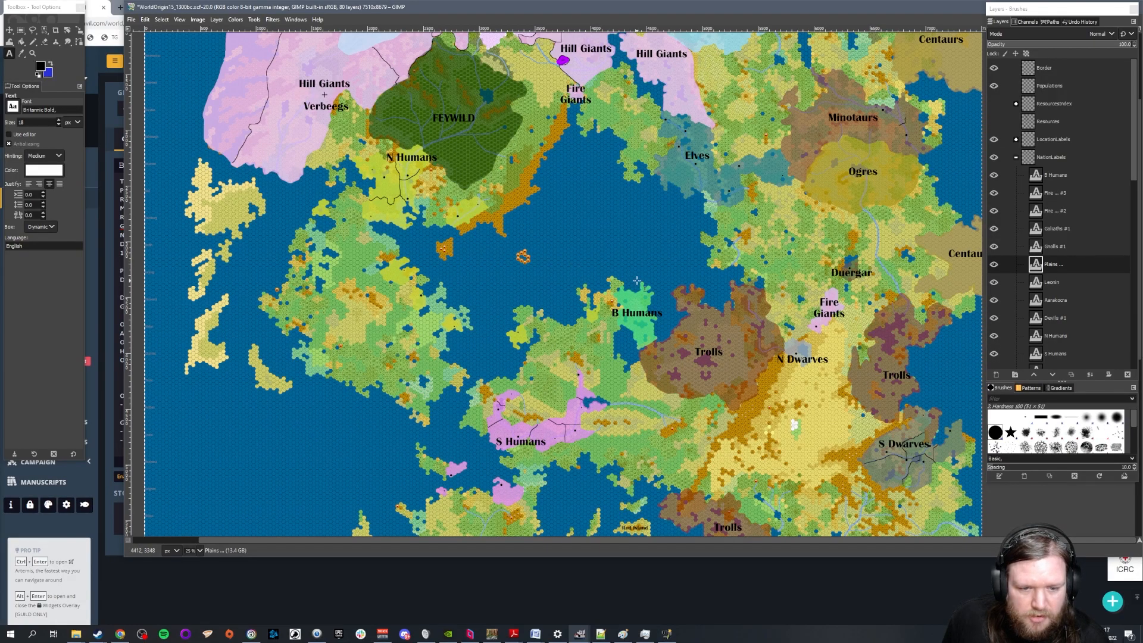
scroll(733, 270, up, 2)
scroll(744, 259, down, 2)
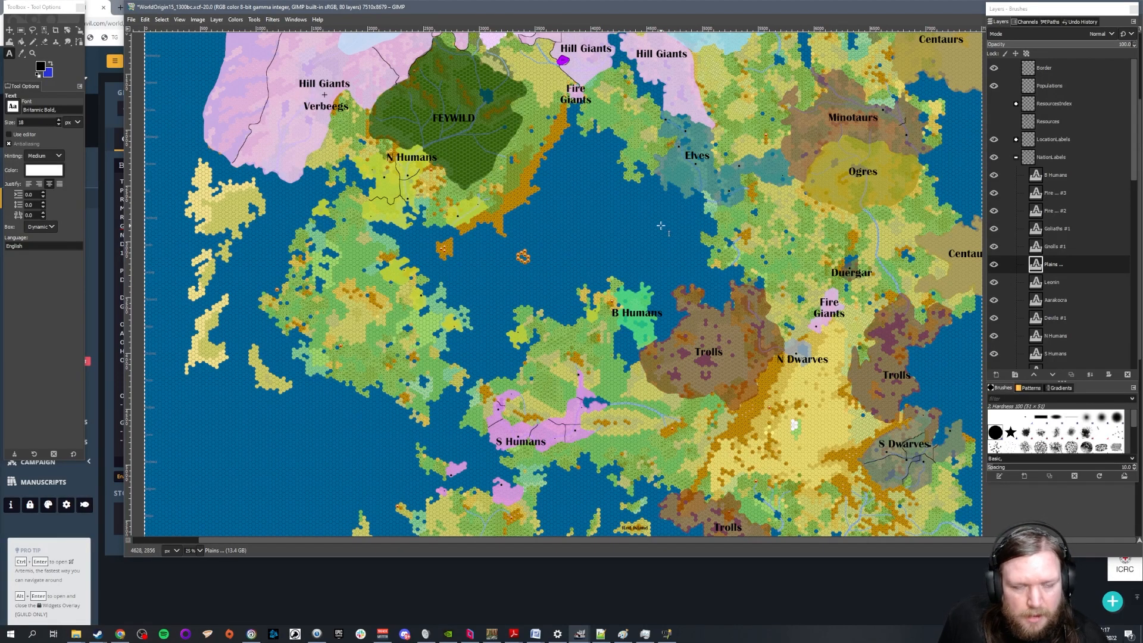
Switch to World Anvil in the browser and expand the Timeline article from the world's article list
click(120, 634)
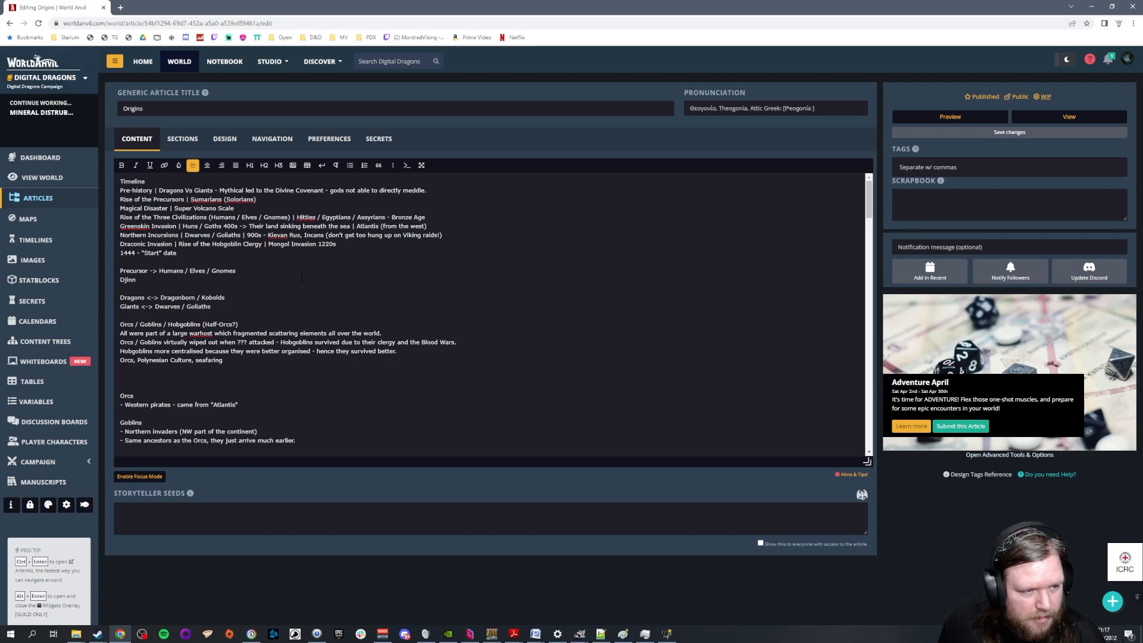
scroll(301, 278, down, 15)
scroll(327, 299, up, 10)
click(53, 197)
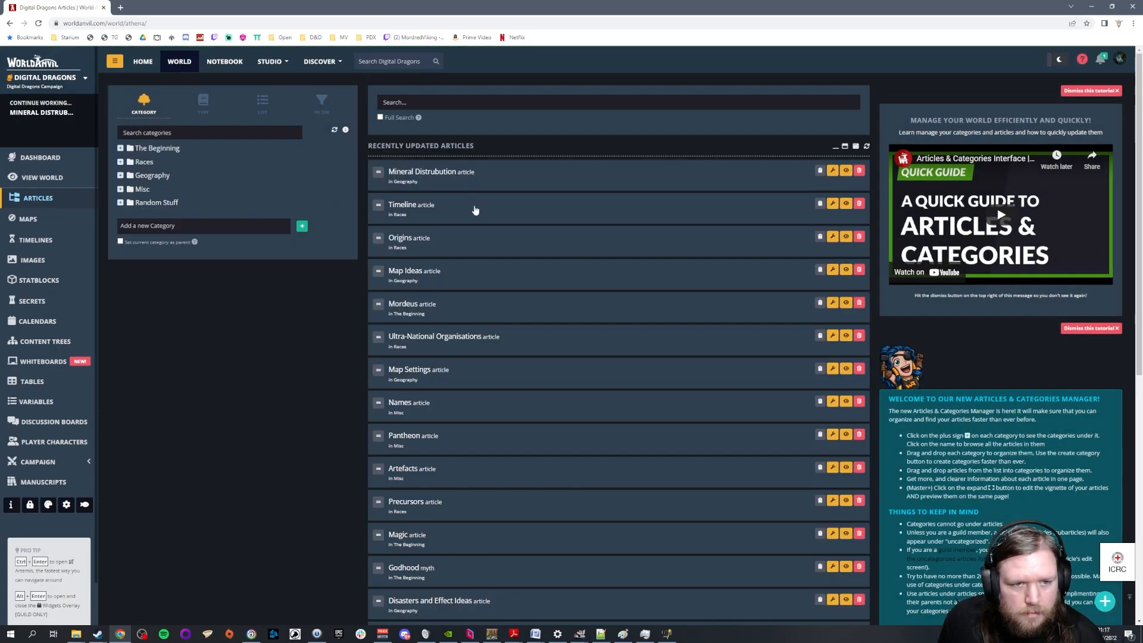
click(475, 211)
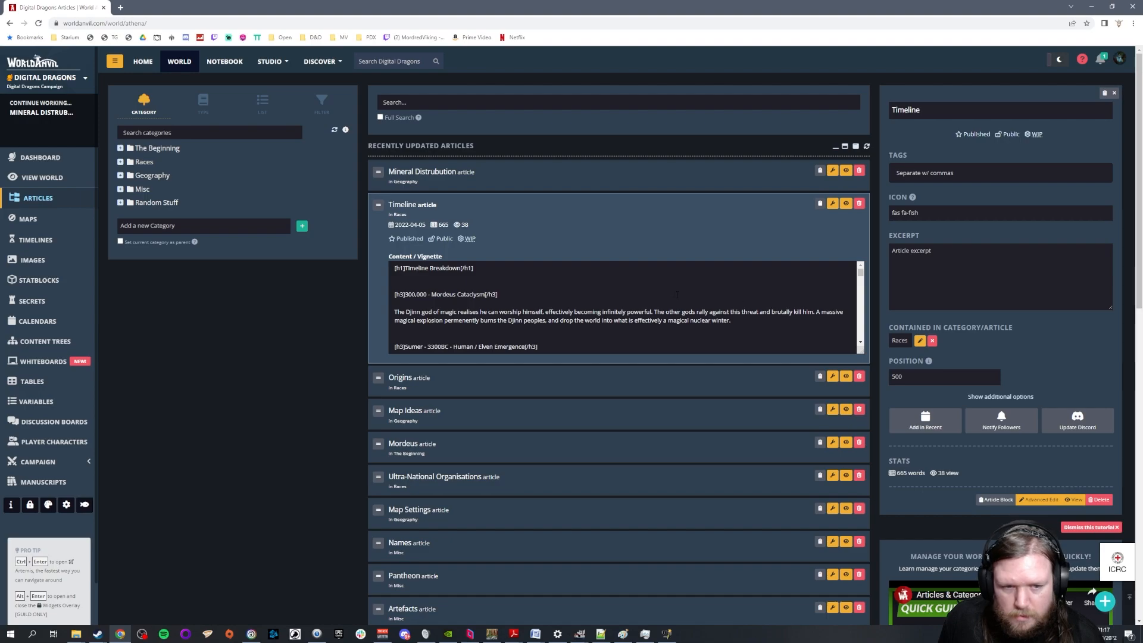
Read through the Timeline article's content, highlighting the Bronze Age Collapse and Greek Colonisation entries
scroll(676, 287, down, 5)
scroll(676, 288, down, 5)
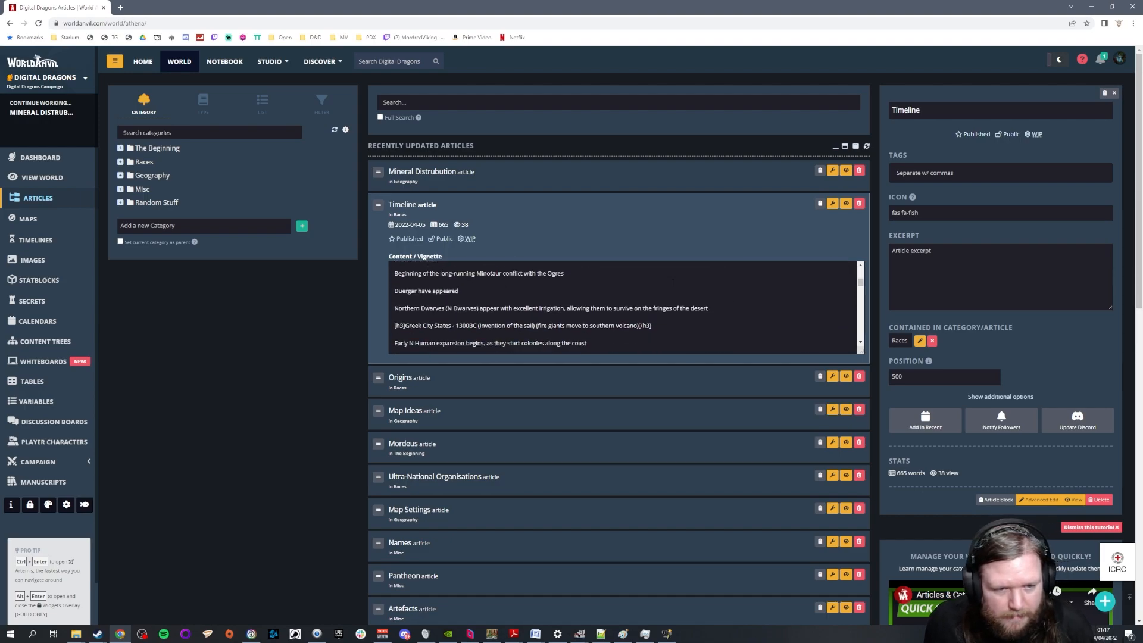
scroll(671, 283, down, 6)
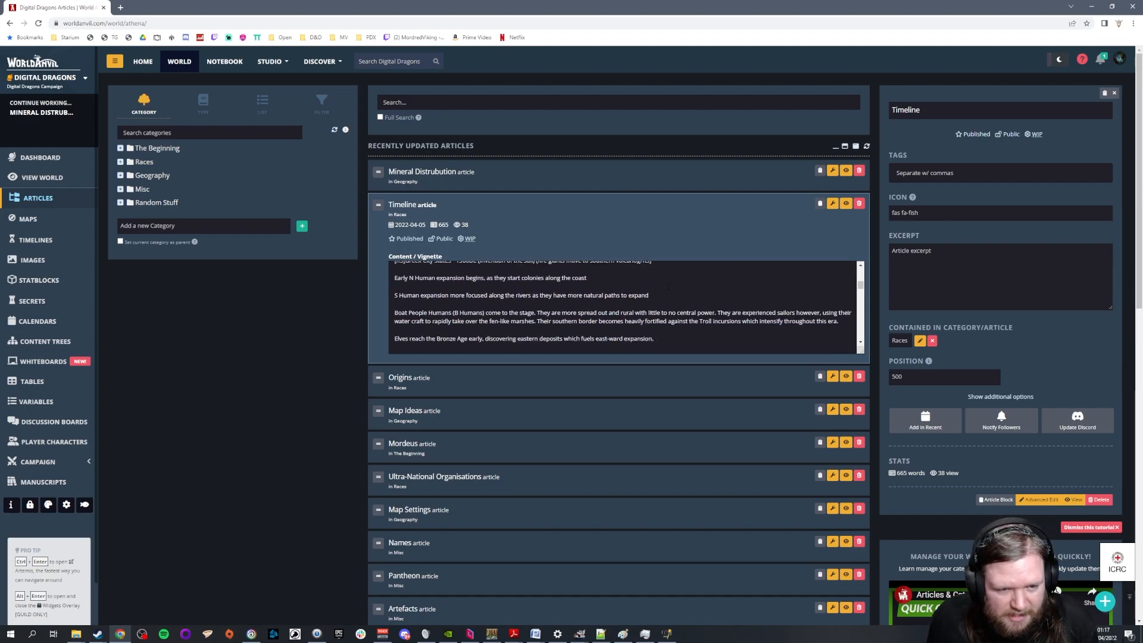
scroll(488, 314, down, 4)
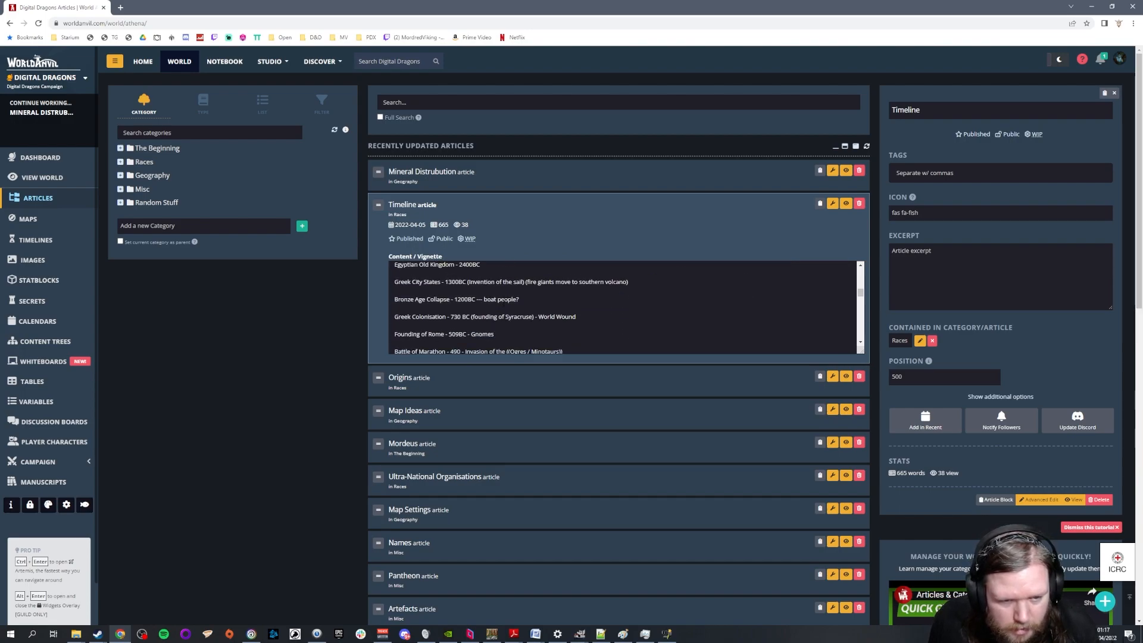
drag(522, 300, 392, 300)
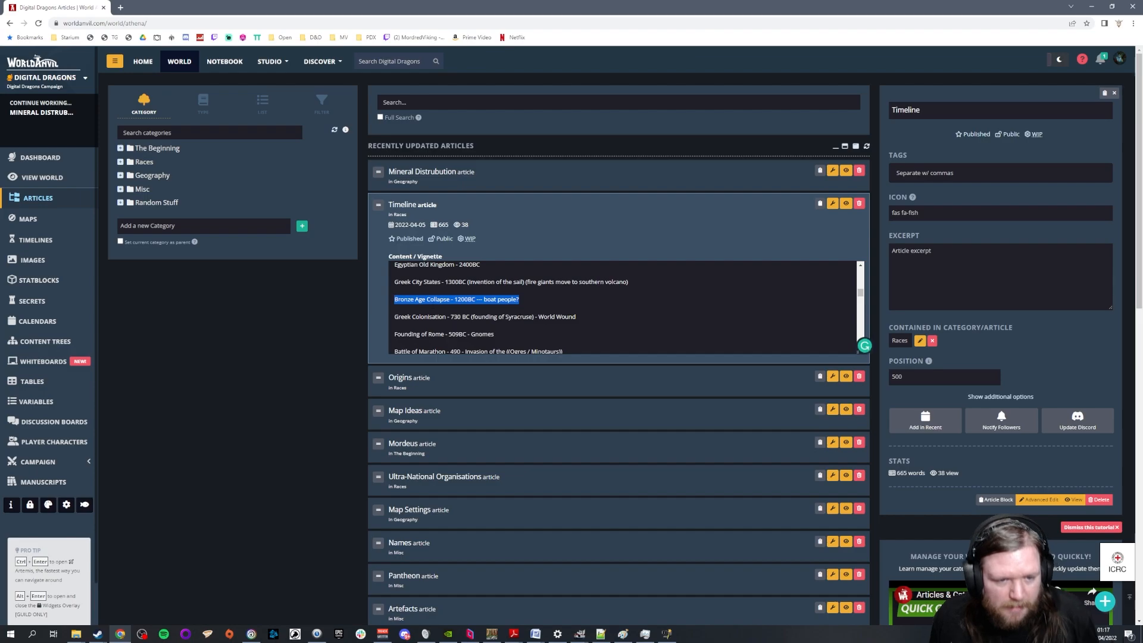
click(603, 316)
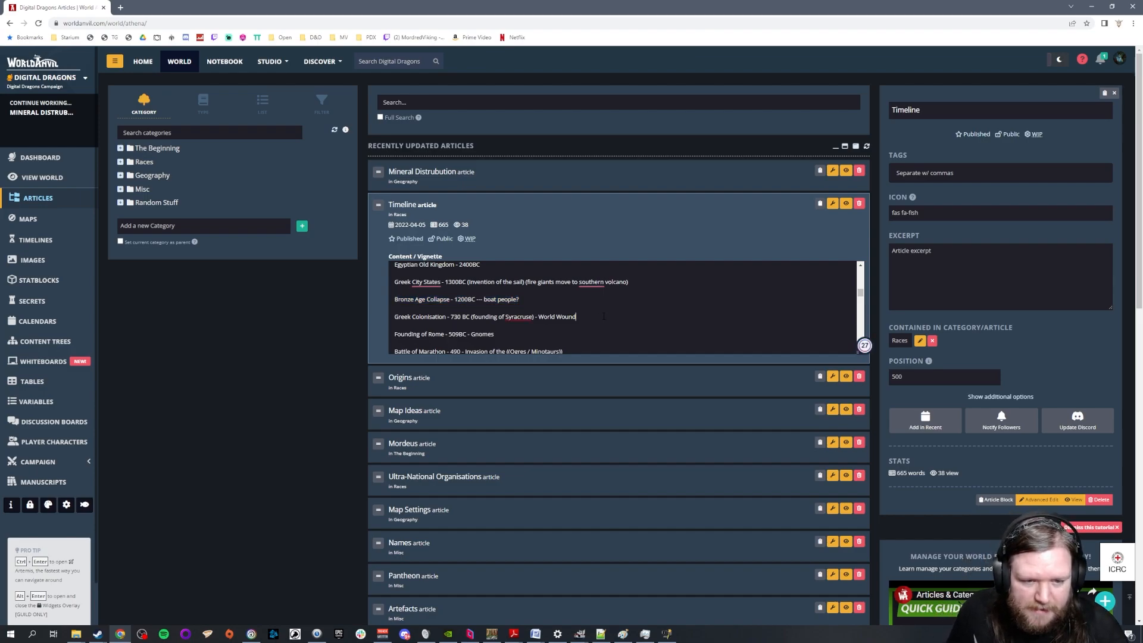
drag(594, 319, 392, 318)
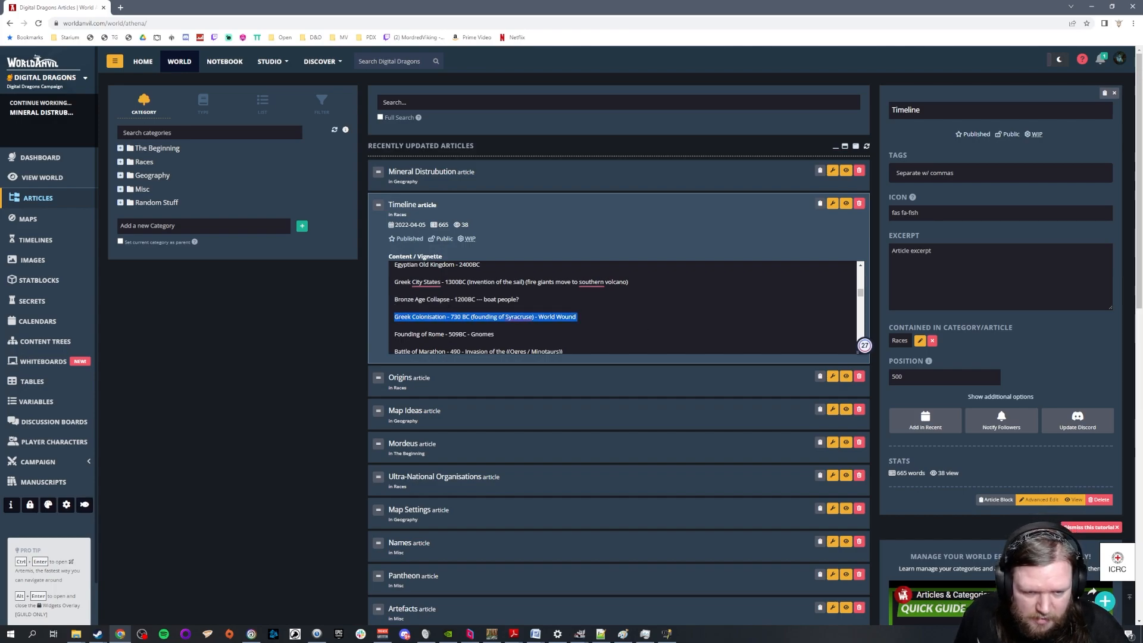
Switch back to the WorldOrigin15 map in GIMP and examine the North Human colonies between the western landmass and B Humans
click(583, 635)
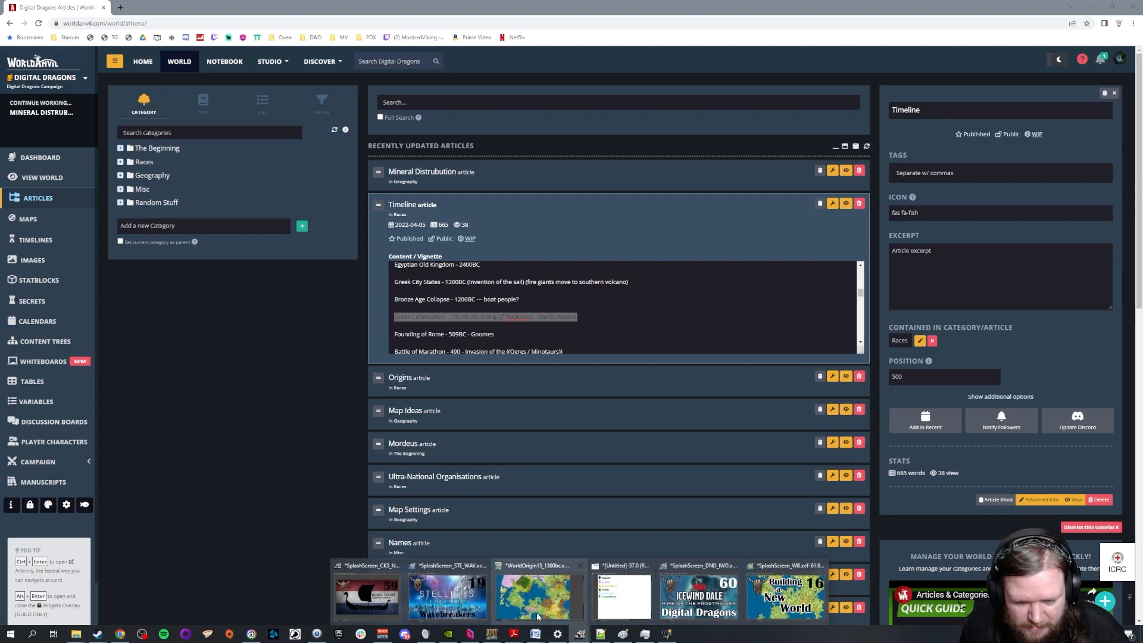
click(536, 592)
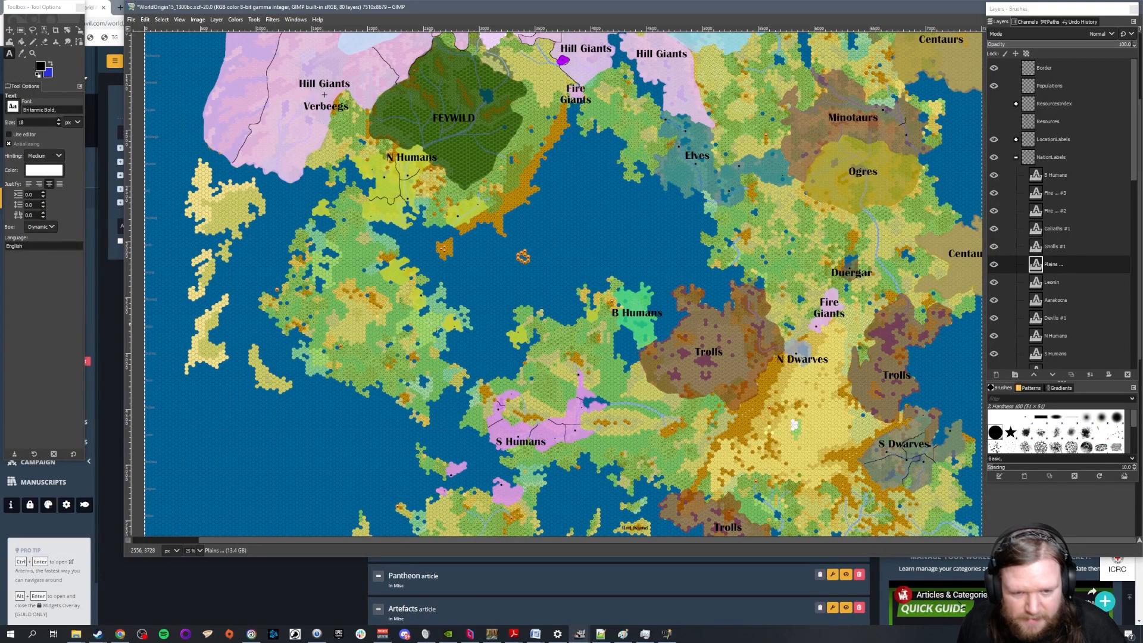
scroll(424, 311, up, 3)
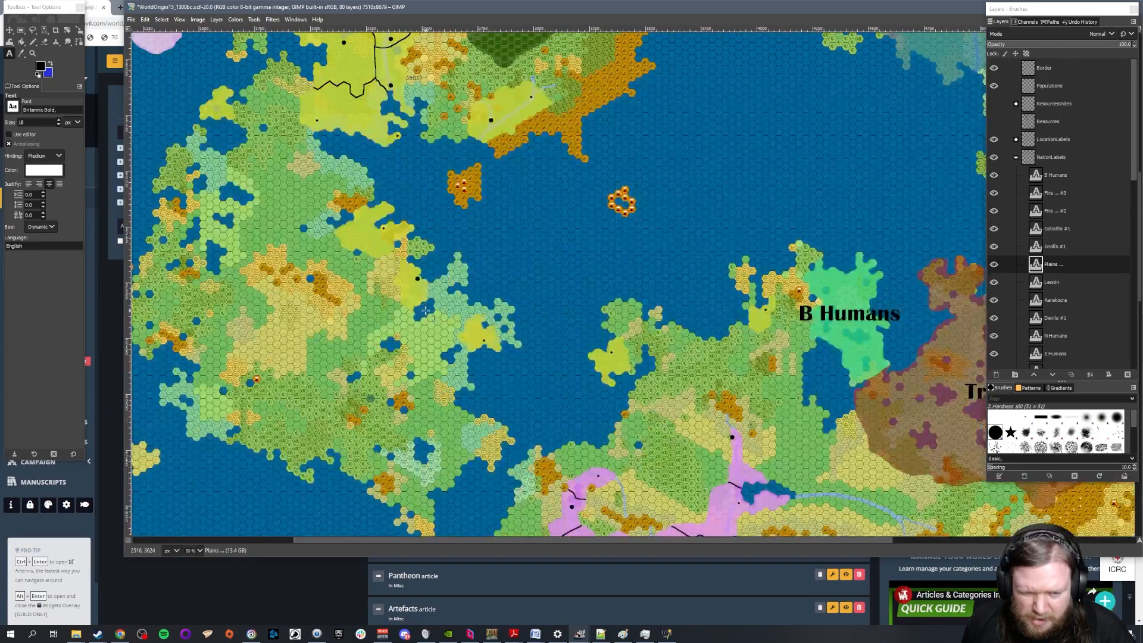
scroll(436, 318, up, 2)
scroll(440, 314, down, 2)
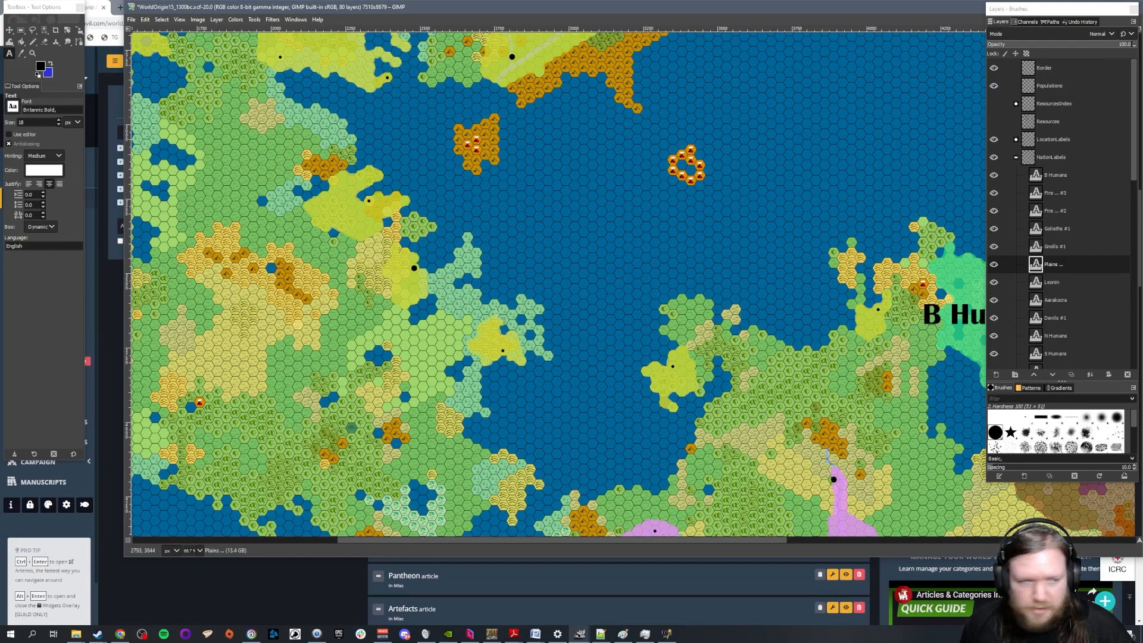
Erase the two yellow colony areas on the coast west of B Humans from the NorthHumans layer in the Races group
click(1017, 157)
click(1050, 176)
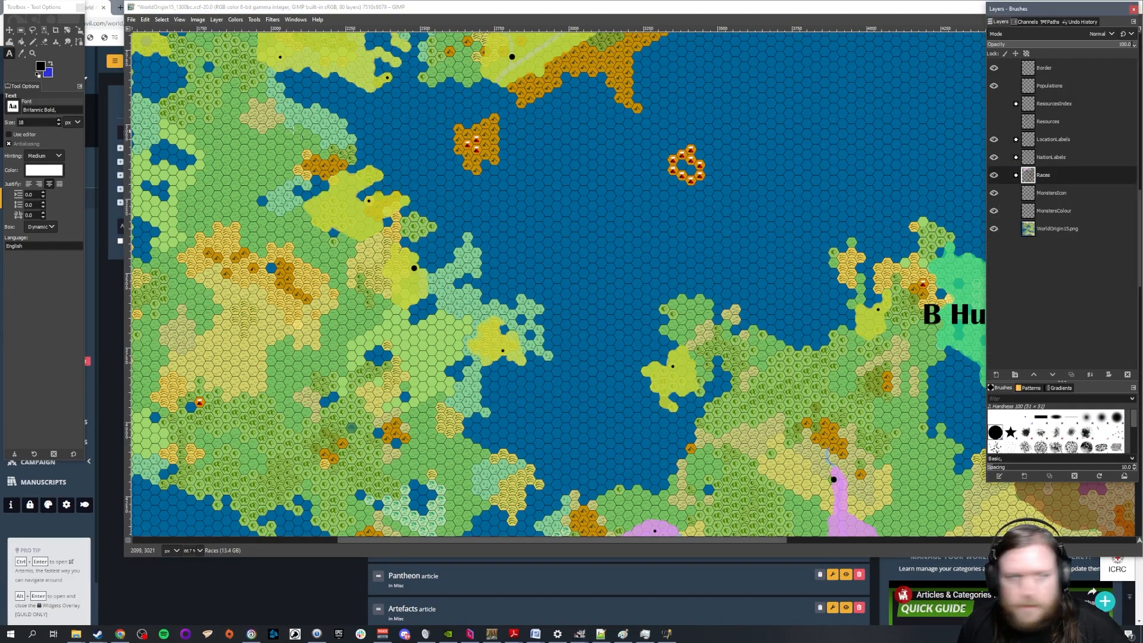
click(45, 41)
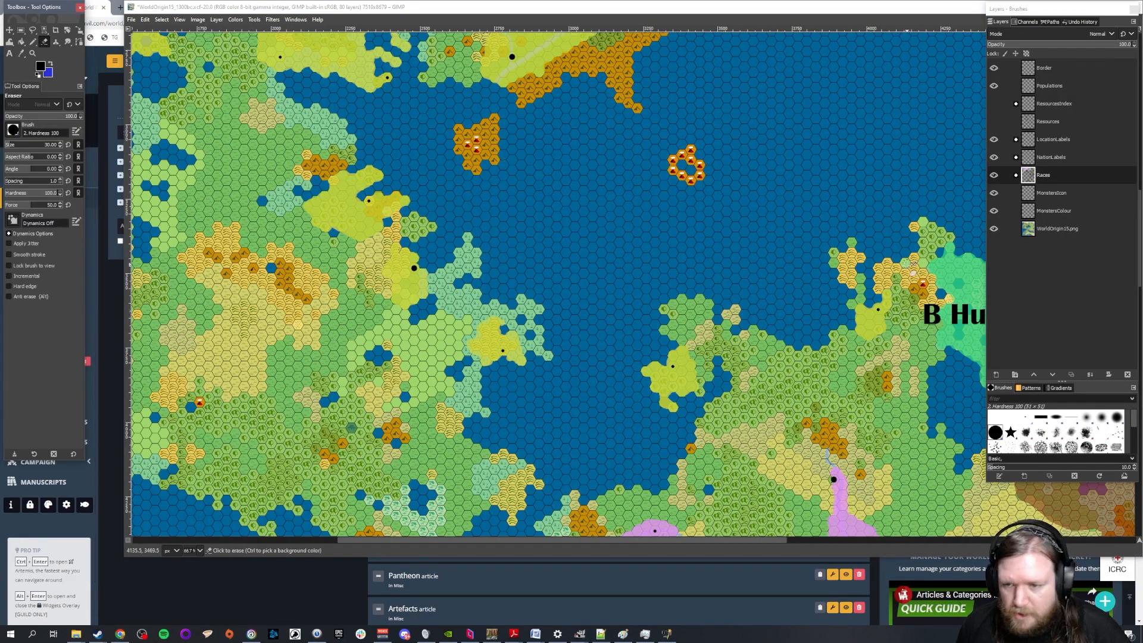
scroll(907, 310, up, 2)
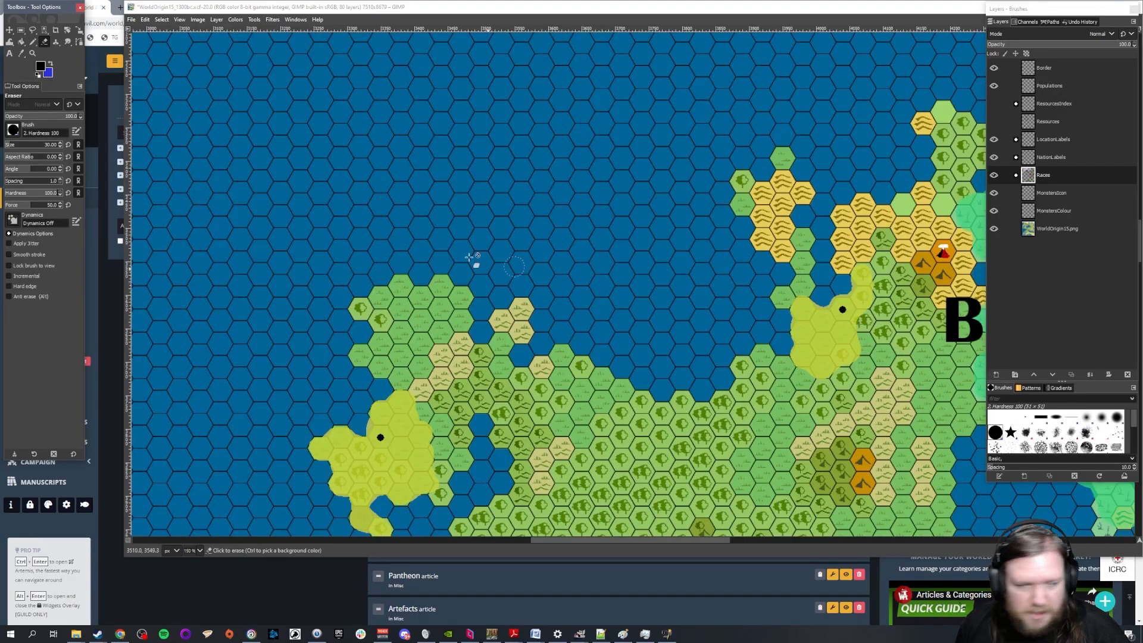
click(1017, 175)
scroll(1074, 242, down, 5)
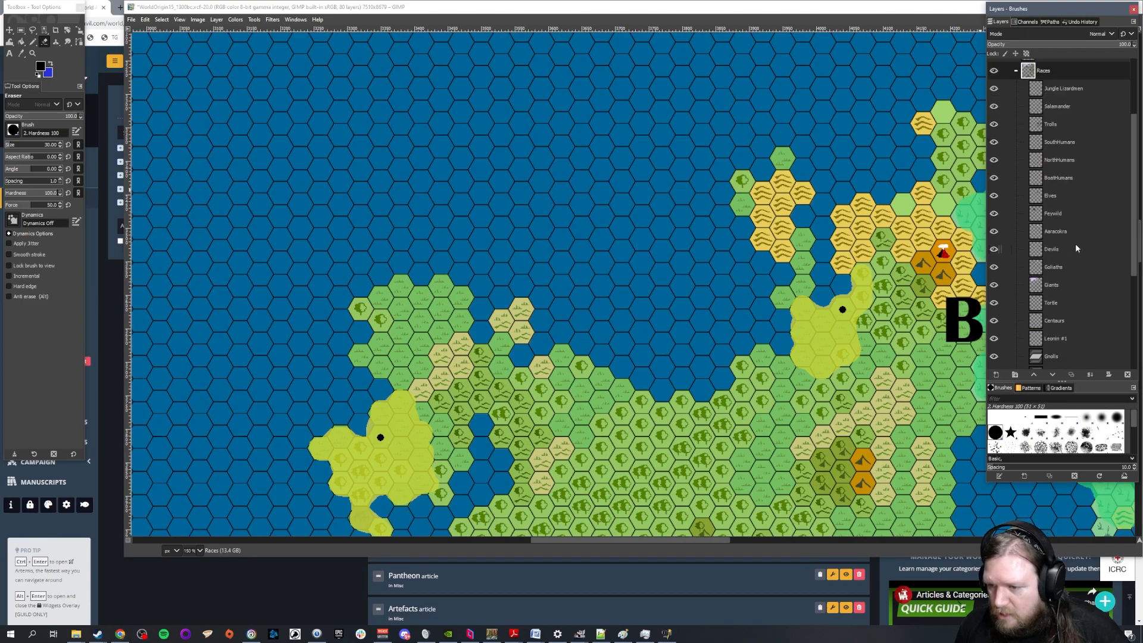
scroll(1056, 196, up, 4)
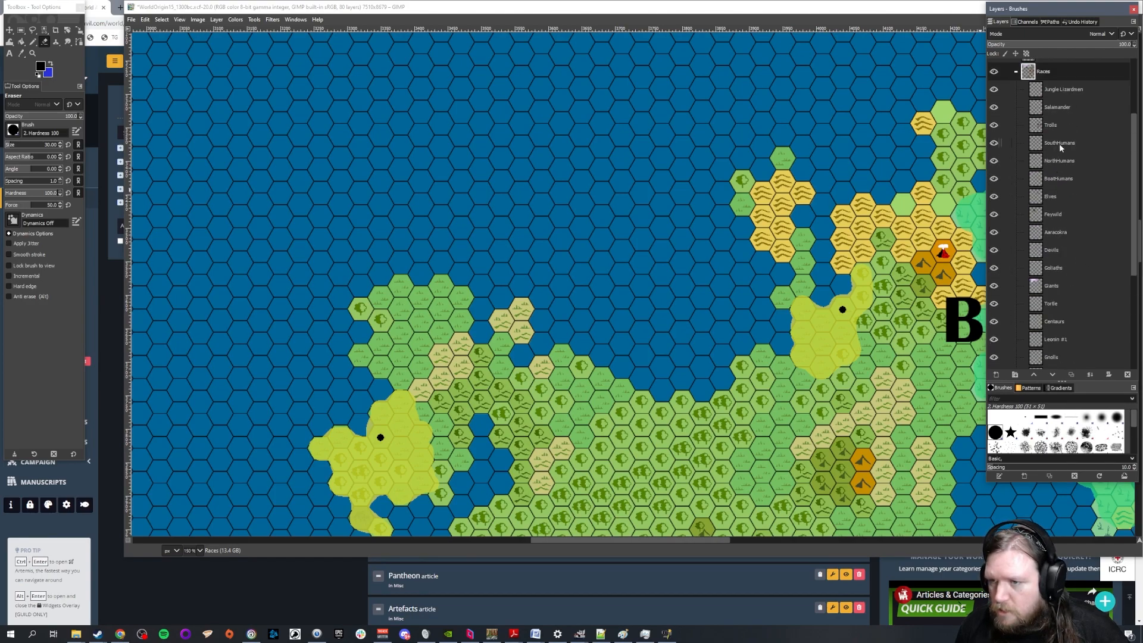
click(1059, 160)
mouse_move(875, 274)
mouse_down()
mouse_move(846, 301)
mouse_move(774, 314)
mouse_move(879, 357)
mouse_move(834, 372)
mouse_up()
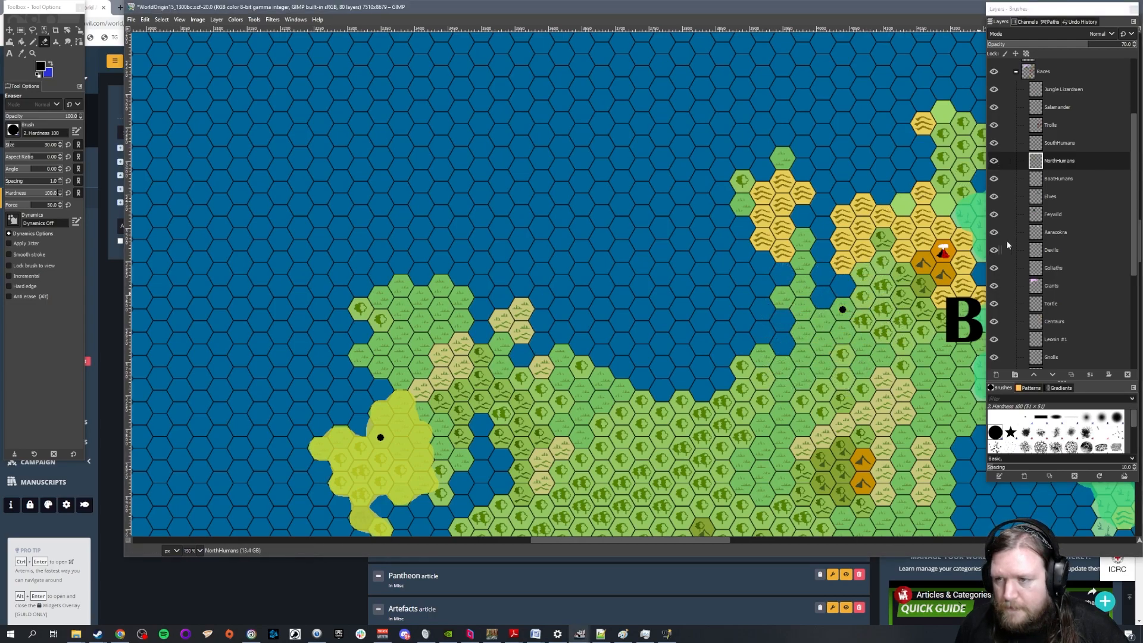
scroll(411, 316, down, 5)
mouse_move(422, 150)
mouse_down()
mouse_move(491, 150)
mouse_move(420, 177)
mouse_move(303, 190)
mouse_move(438, 247)
mouse_move(431, 260)
mouse_move(324, 272)
mouse_move(393, 297)
mouse_up()
Erase the two black settlement dots of the former colonies west of B Humans from the Populations layer
scroll(1073, 189, up, 3)
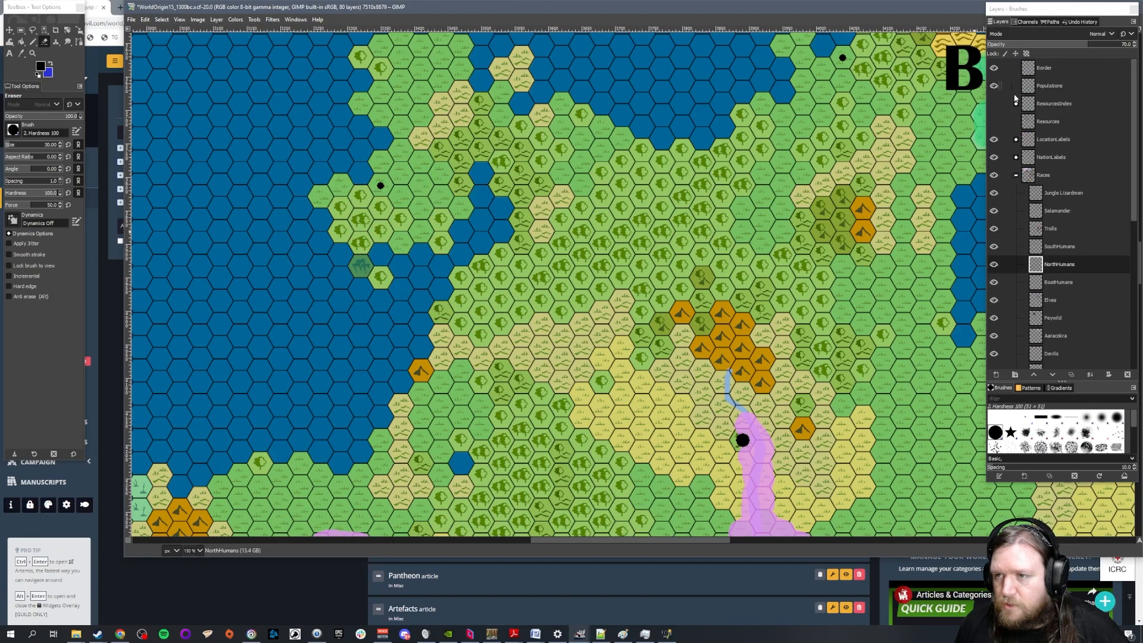
click(1052, 86)
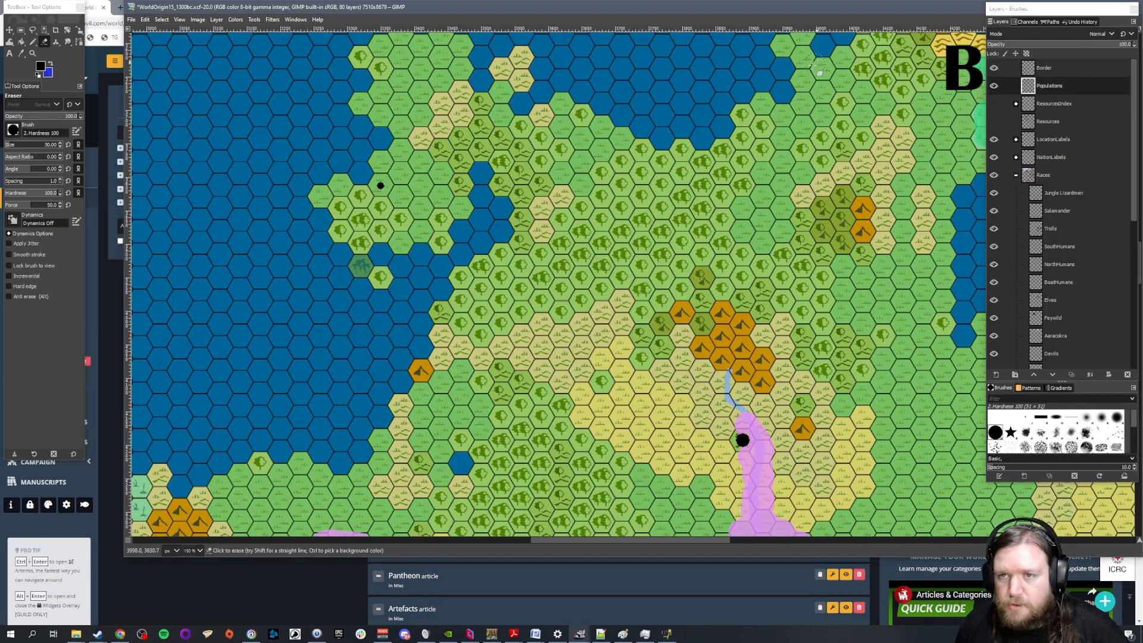
scroll(356, 131, down, 2)
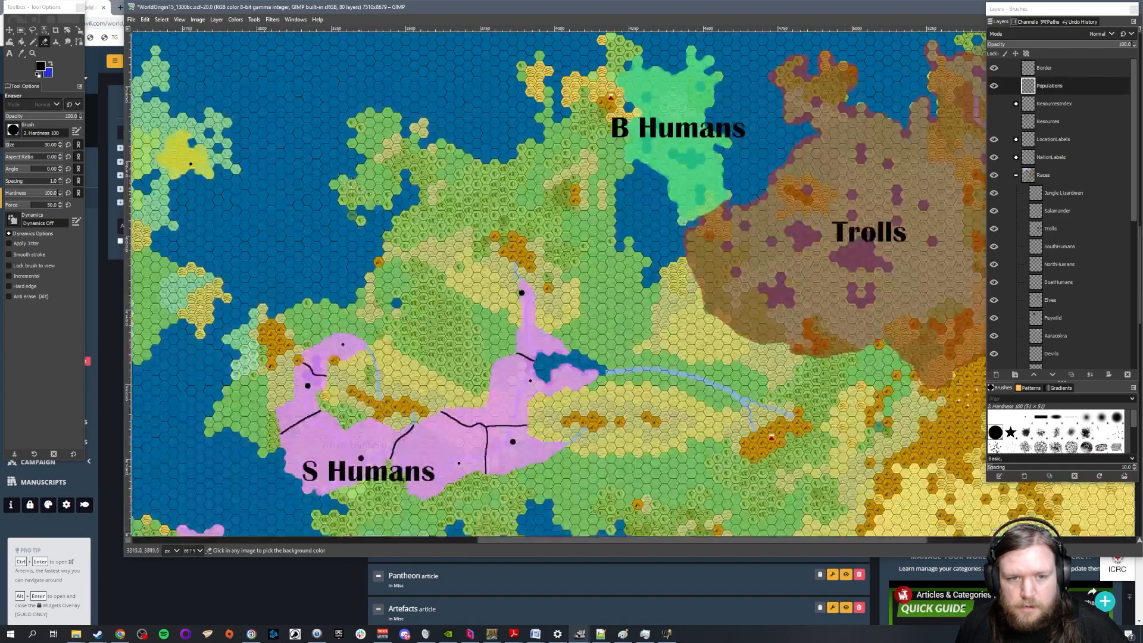
Erase the two settlement dots of the lower yellow colonies on the western landmass's east coast from the Populations layer
scroll(652, 543, left, 5)
scroll(456, 271, up, 4)
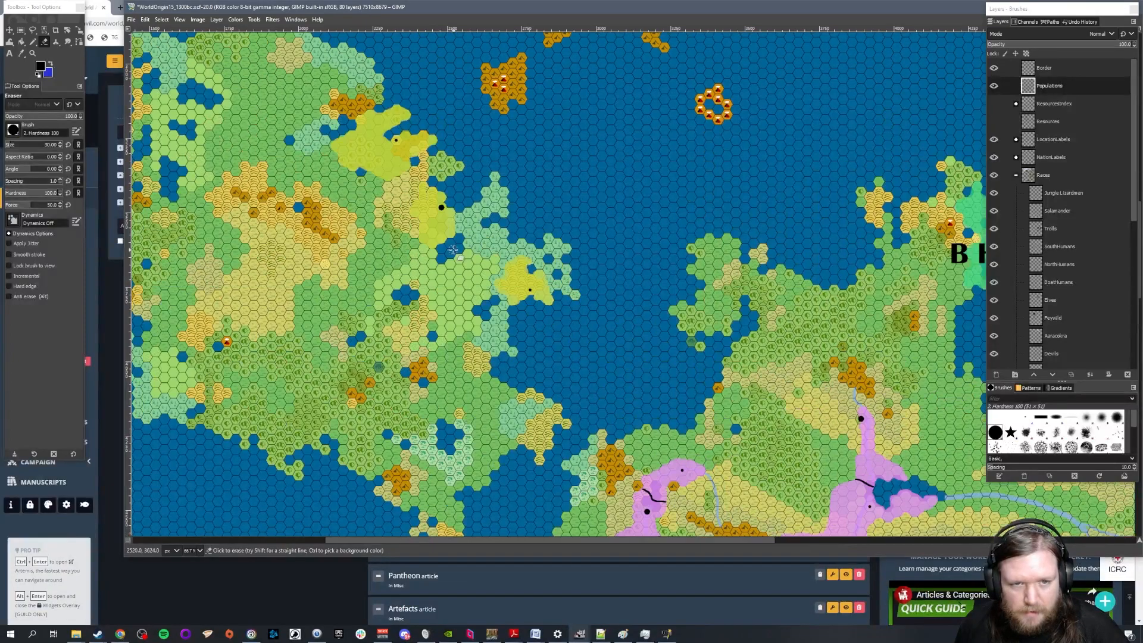
scroll(262, 255, up, 2)
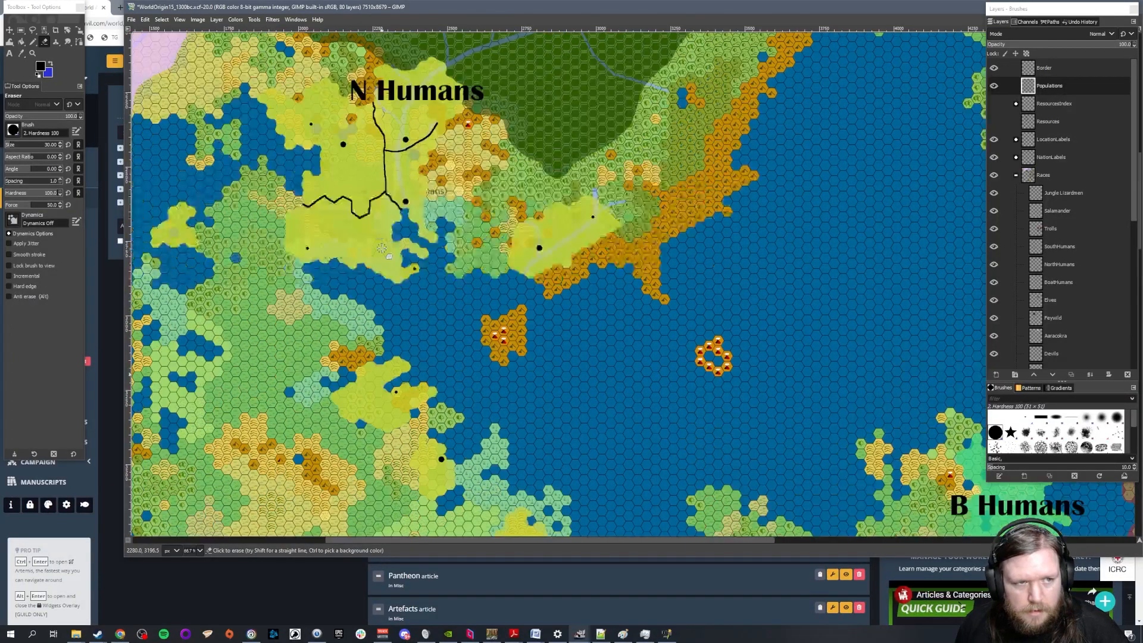
scroll(382, 248, down, 2)
scroll(423, 226, up, 2)
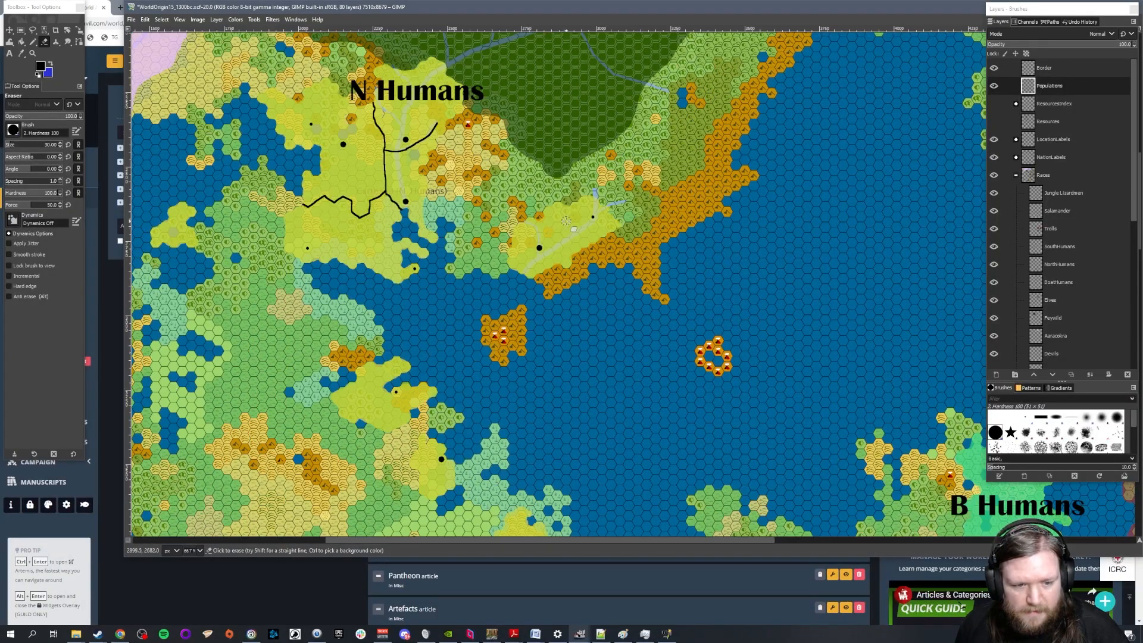
scroll(411, 271, down, 2)
scroll(421, 269, up, 2)
scroll(374, 251, down, 2)
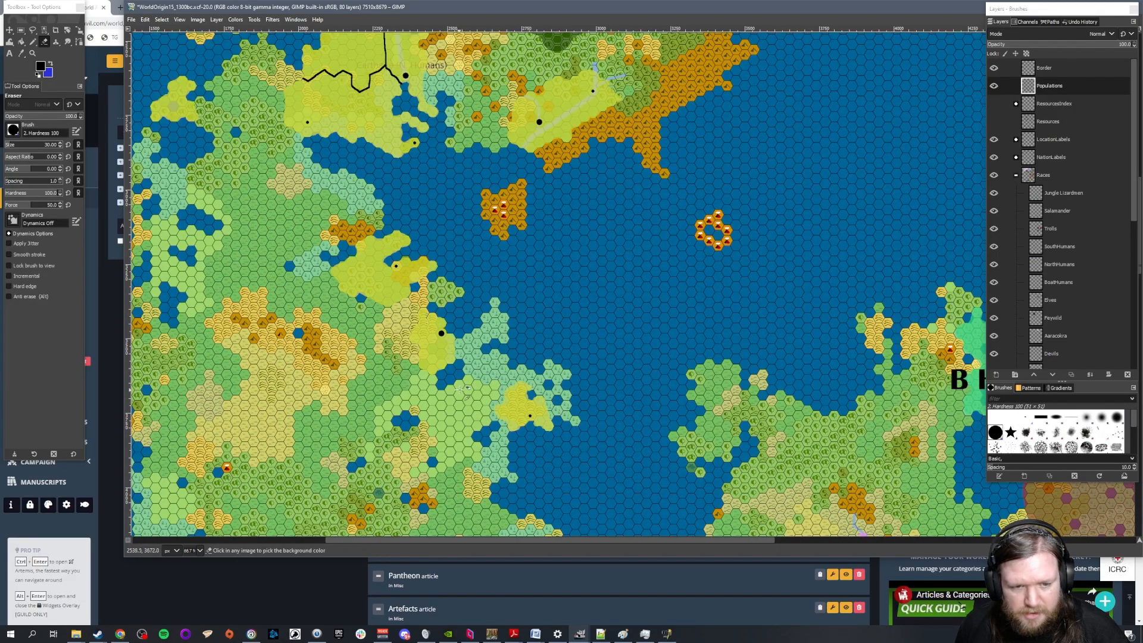
ctrl+scroll(458, 381, up, 1)
click(432, 305)
click(565, 429)
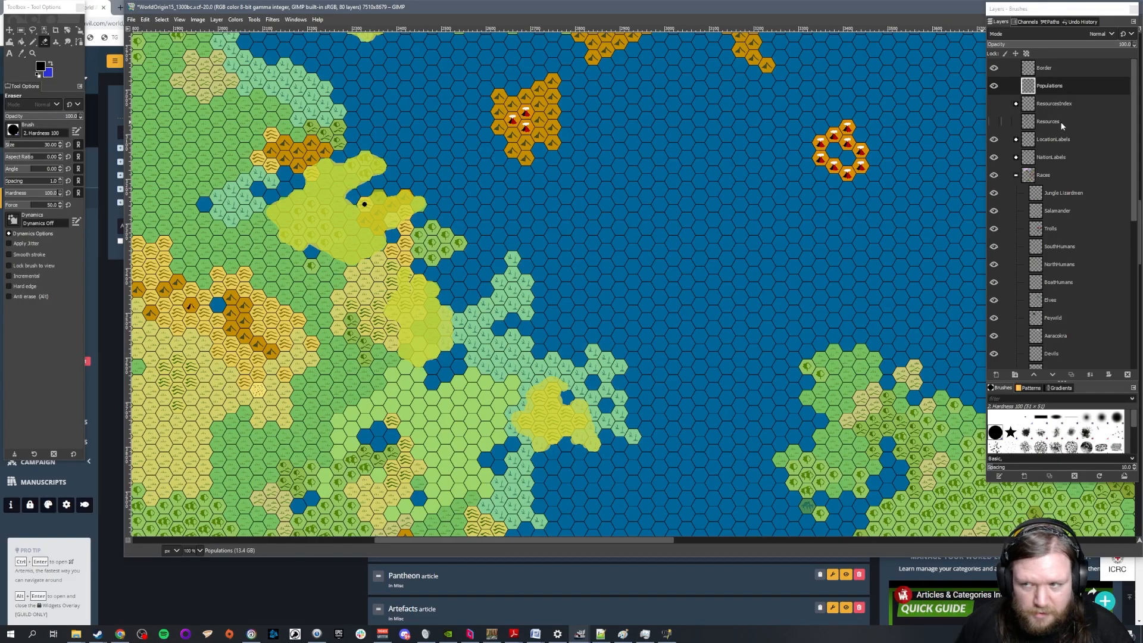
Erase the two yellow territories without settlements on the western landmass's east coast from the NorthHumans layer
click(1061, 264)
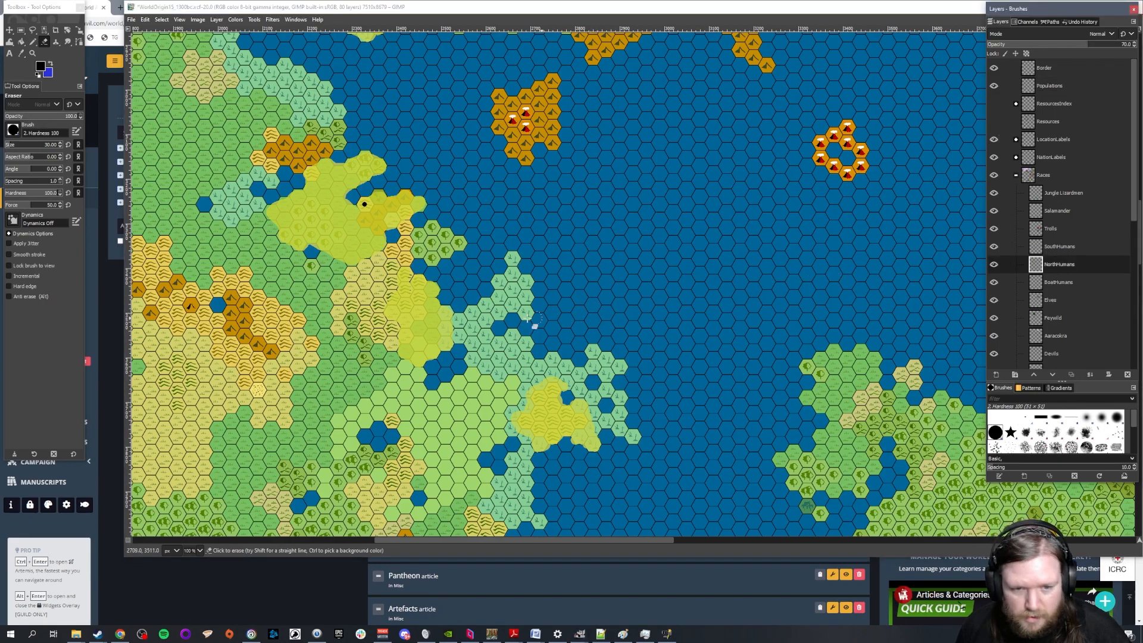
mouse_move(393, 277)
mouse_down()
mouse_move(444, 292)
mouse_move(396, 307)
mouse_move(447, 317)
mouse_move(384, 331)
mouse_move(429, 357)
mouse_move(387, 372)
mouse_up()
mouse_move(528, 379)
mouse_down()
mouse_move(494, 384)
mouse_move(611, 410)
mouse_move(487, 428)
mouse_move(590, 462)
mouse_up()
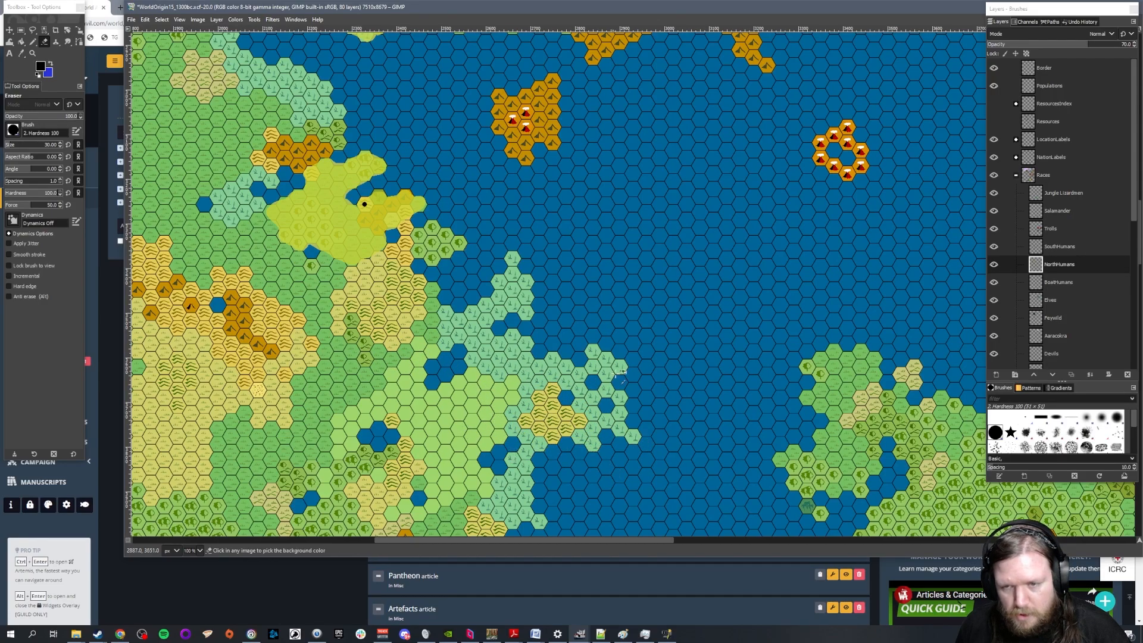
Erase the small yellow island colony southwest of N Humans from the NorthHumans layer
scroll(648, 257, down, 3)
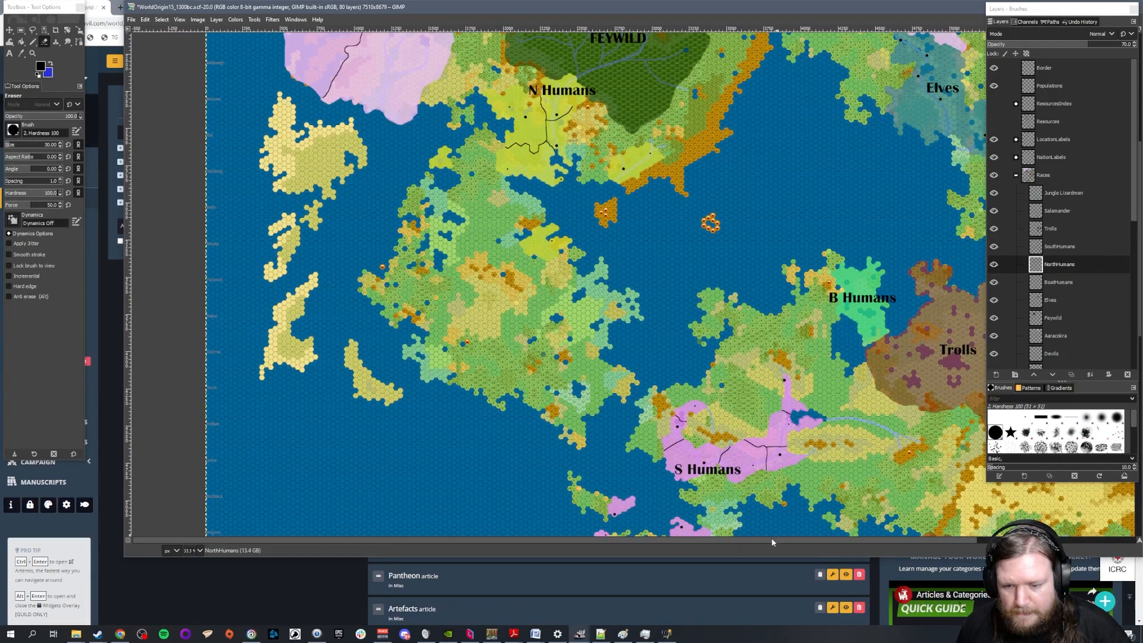
drag(774, 541, 799, 547)
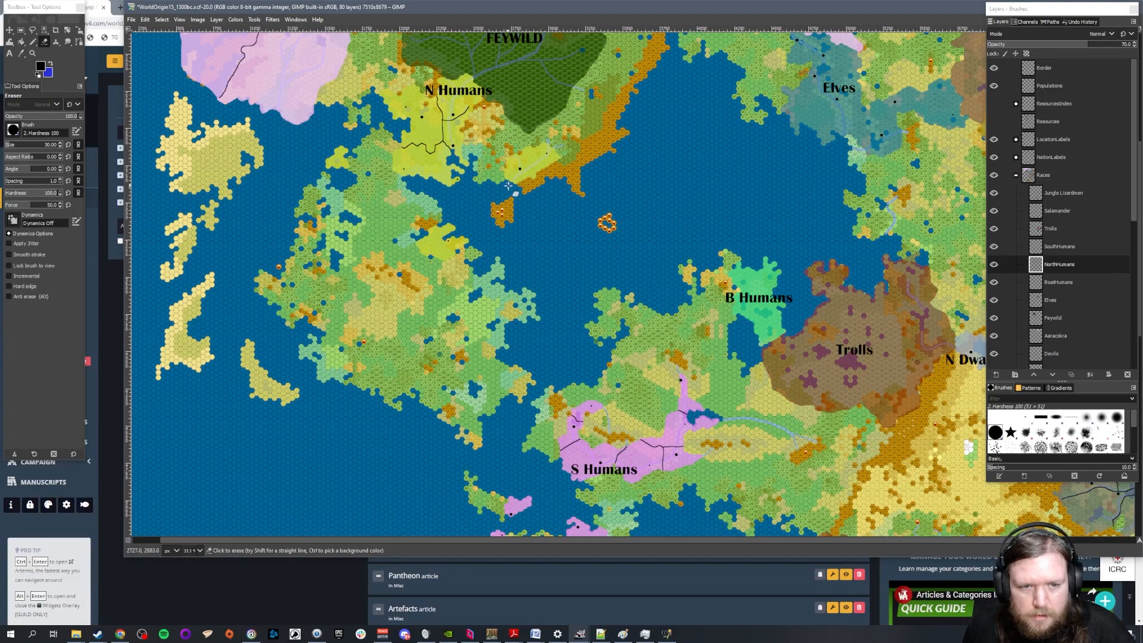
ctrl+scroll(443, 172, up, 2)
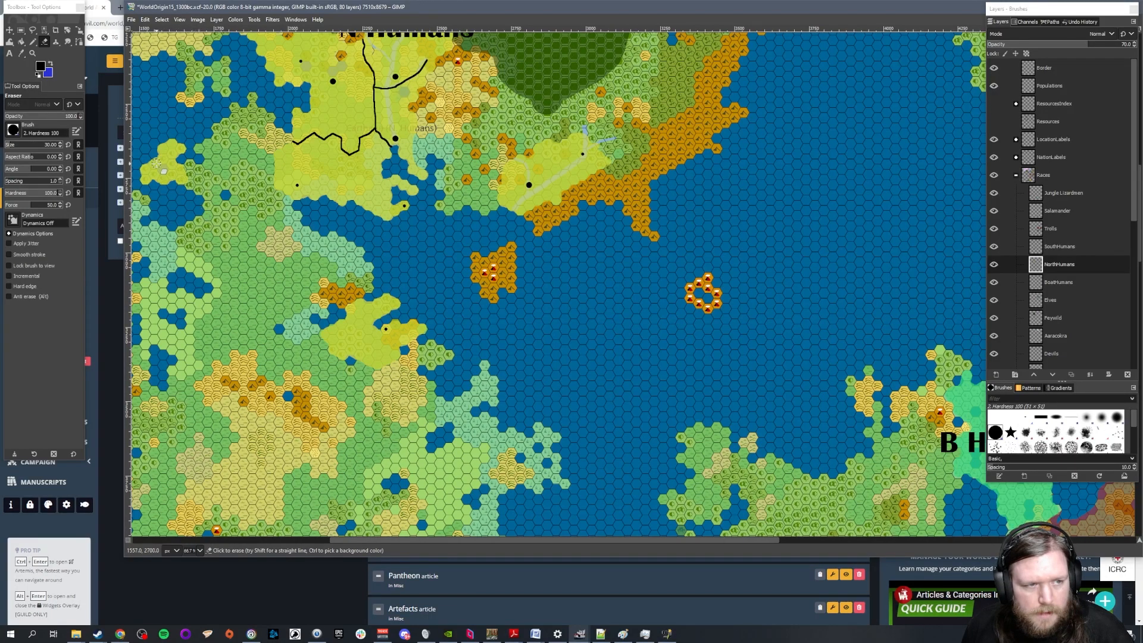
shift+scroll(429, 268, left, 5)
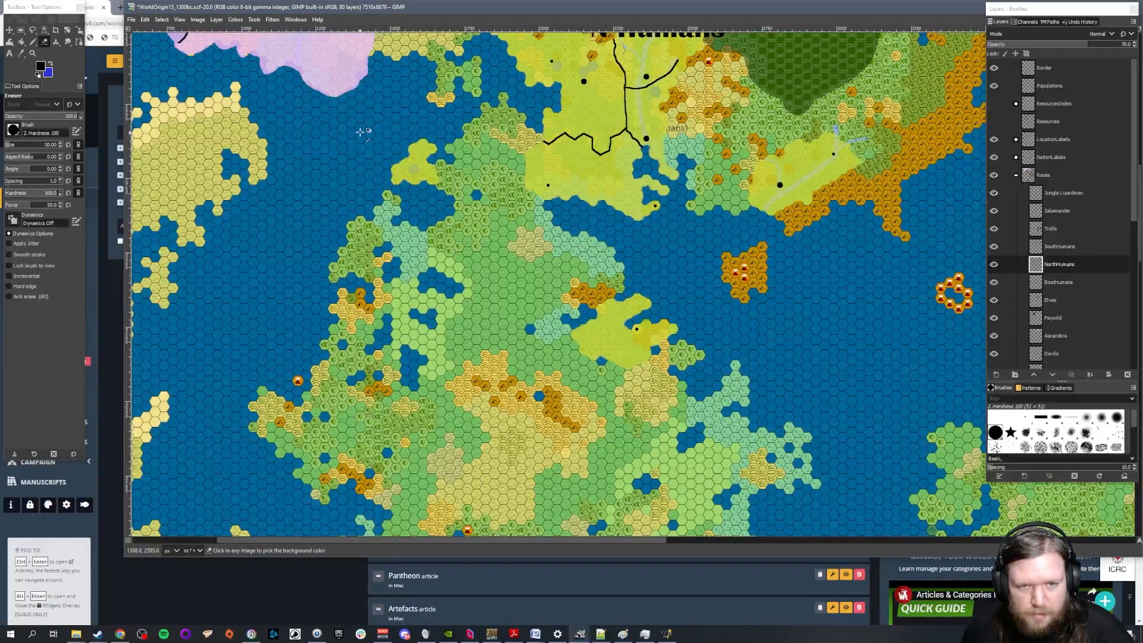
ctrl+scroll(434, 171, up, 2)
ctrl+scroll(486, 199, down, 1)
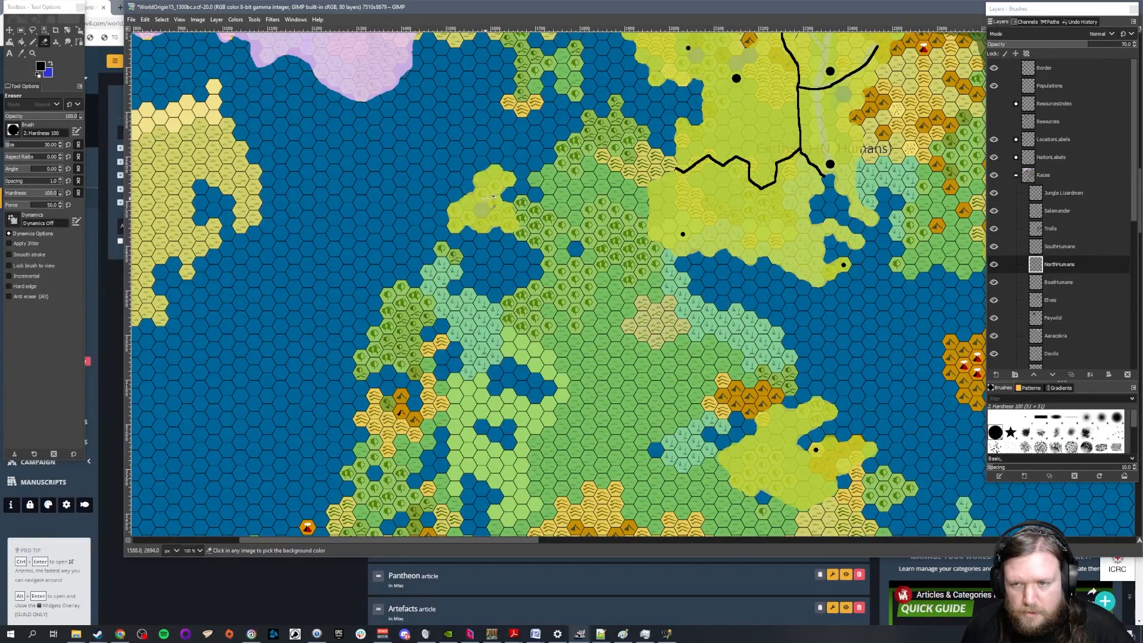
ctrl+scroll(487, 198, down, 1)
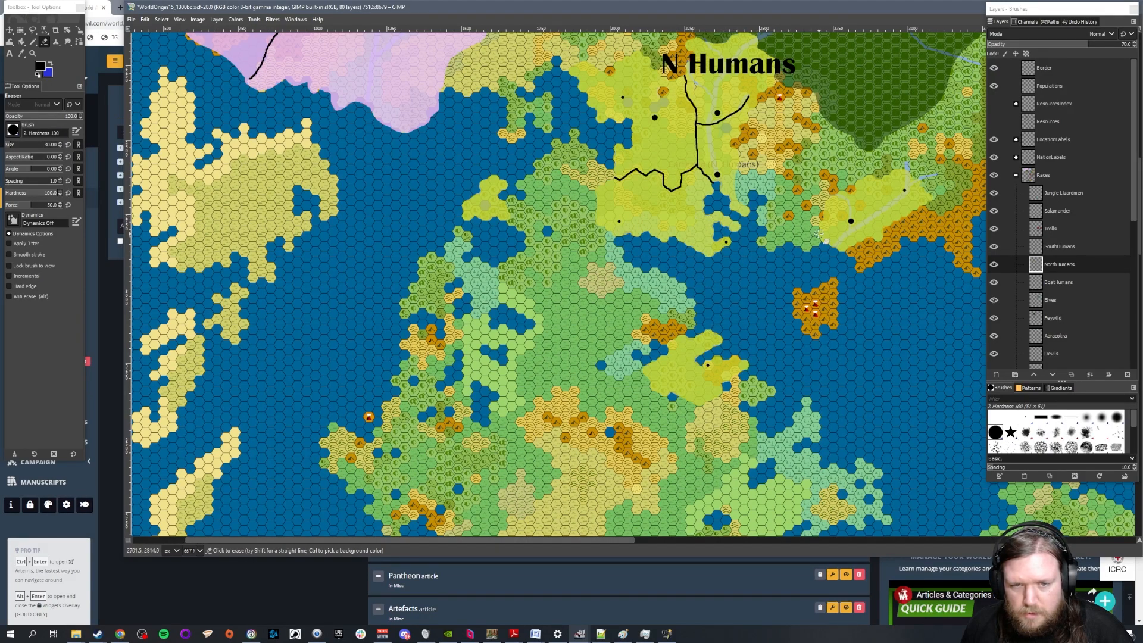
scroll(477, 188, up, 2)
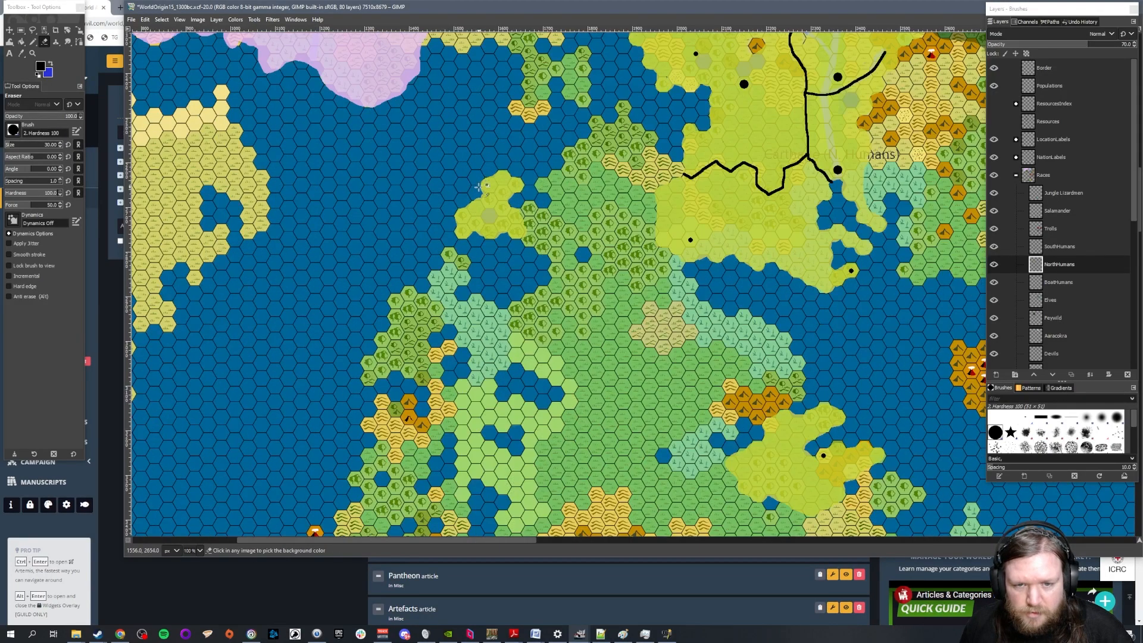
mouse_move(490, 161)
mouse_down()
mouse_move(546, 171)
mouse_move(483, 173)
mouse_move(475, 187)
mouse_move(540, 205)
mouse_move(441, 221)
mouse_move(440, 235)
mouse_move(533, 265)
mouse_up()
Switch to World Anvil and highlight the Greek Colonisation entry in the Timeline article to read it
scroll(548, 251, down, 1)
scroll(548, 252, down, 3)
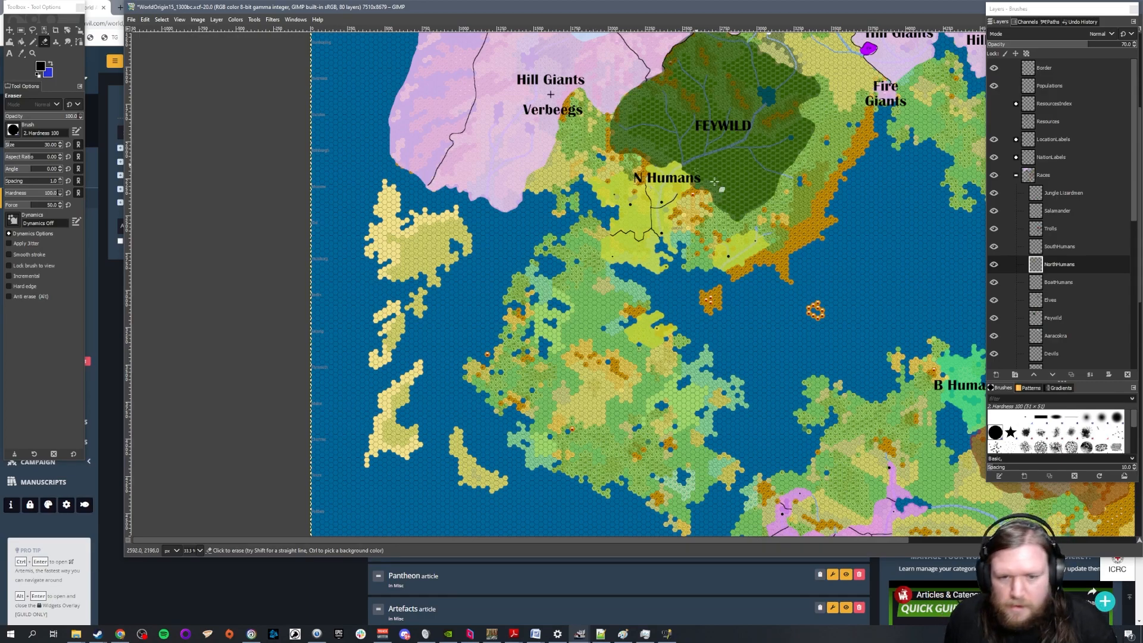
drag(771, 540, 833, 549)
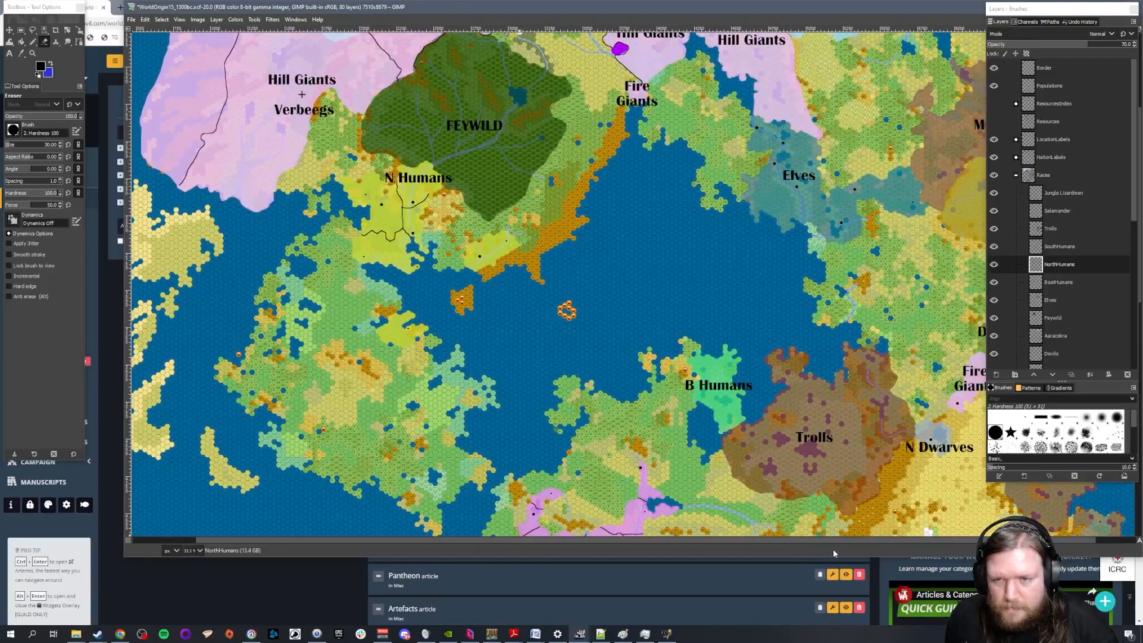
click(120, 634)
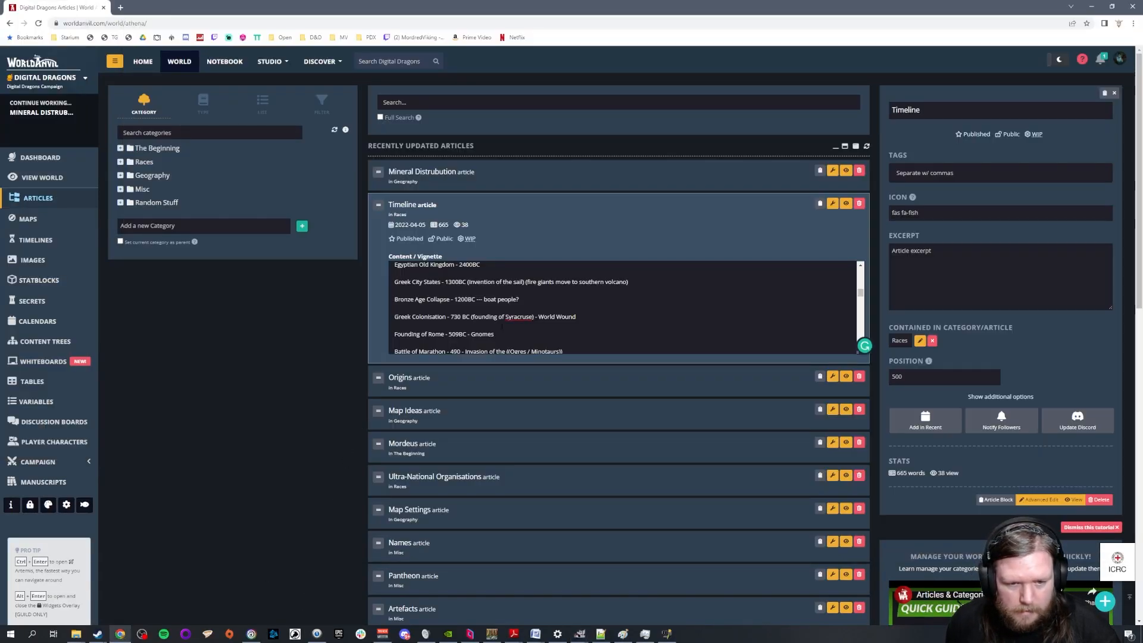
triple_click(385, 319)
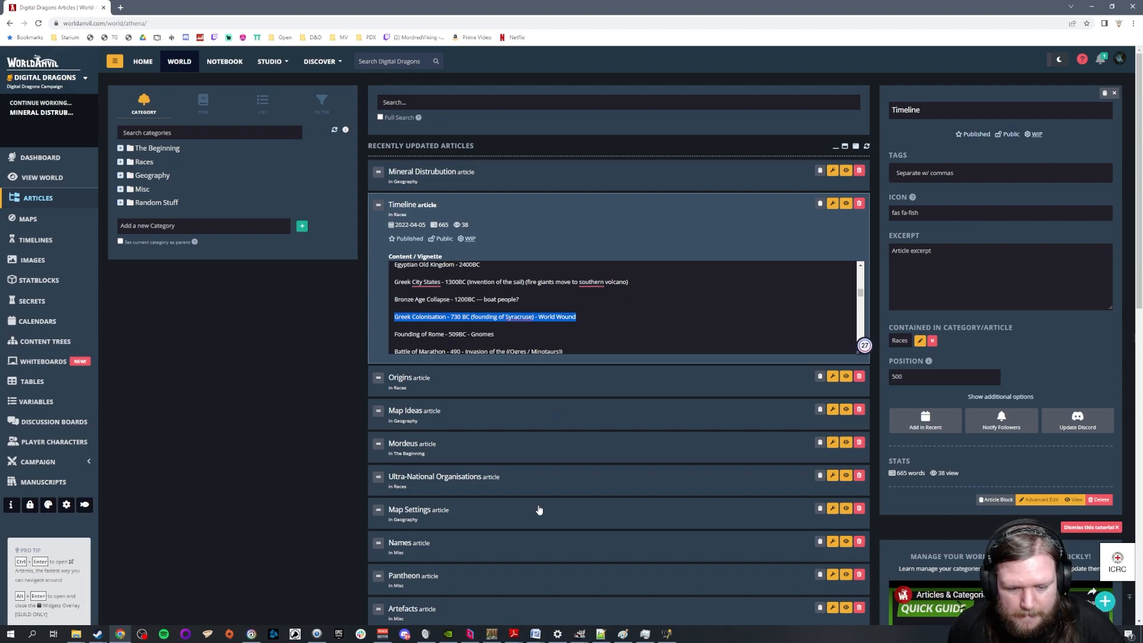
scroll(622, 307, down, 1)
scroll(623, 306, down, 1)
scroll(622, 306, up, 2)
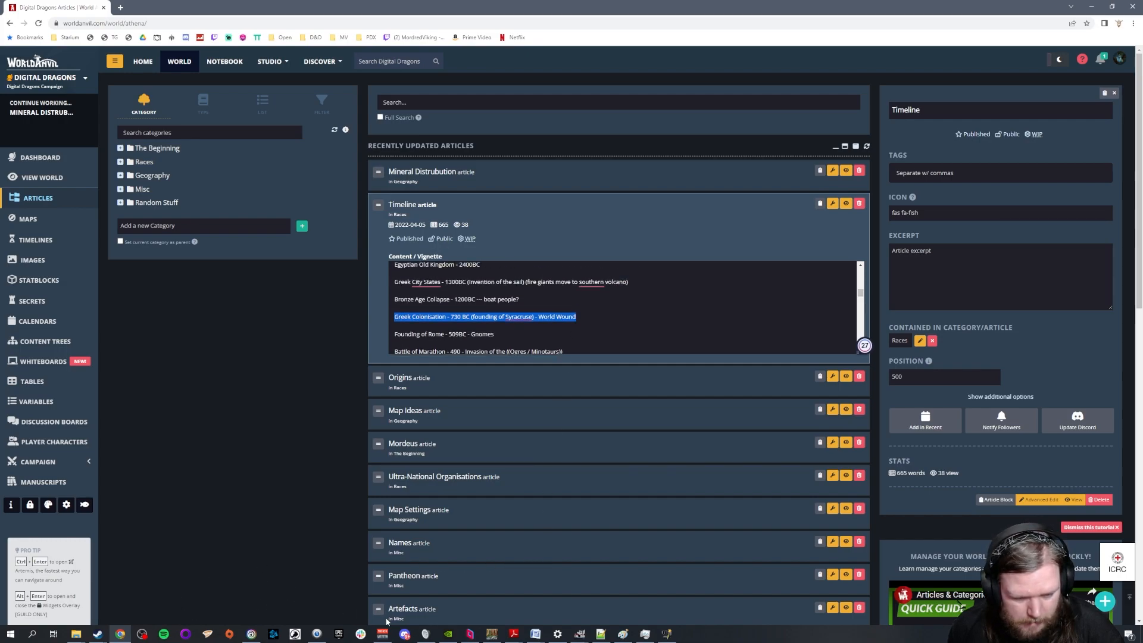
Switch back to the WorldOrigin15 map in GIMP and examine the N Humans territory and its settlements up close
mouse_move(495, 638)
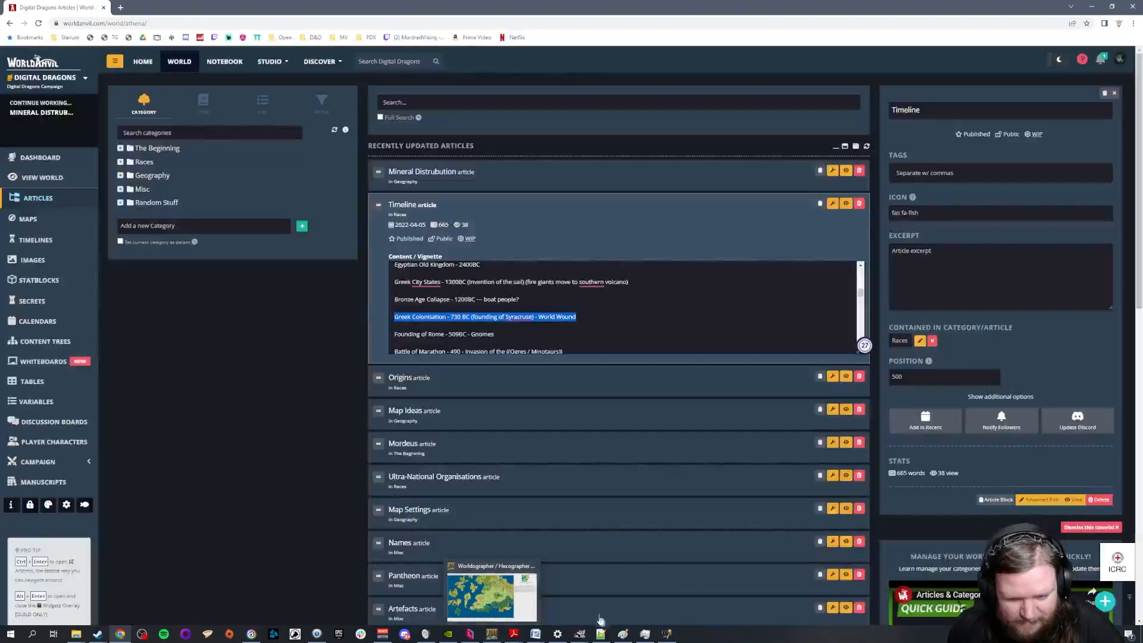
click(579, 634)
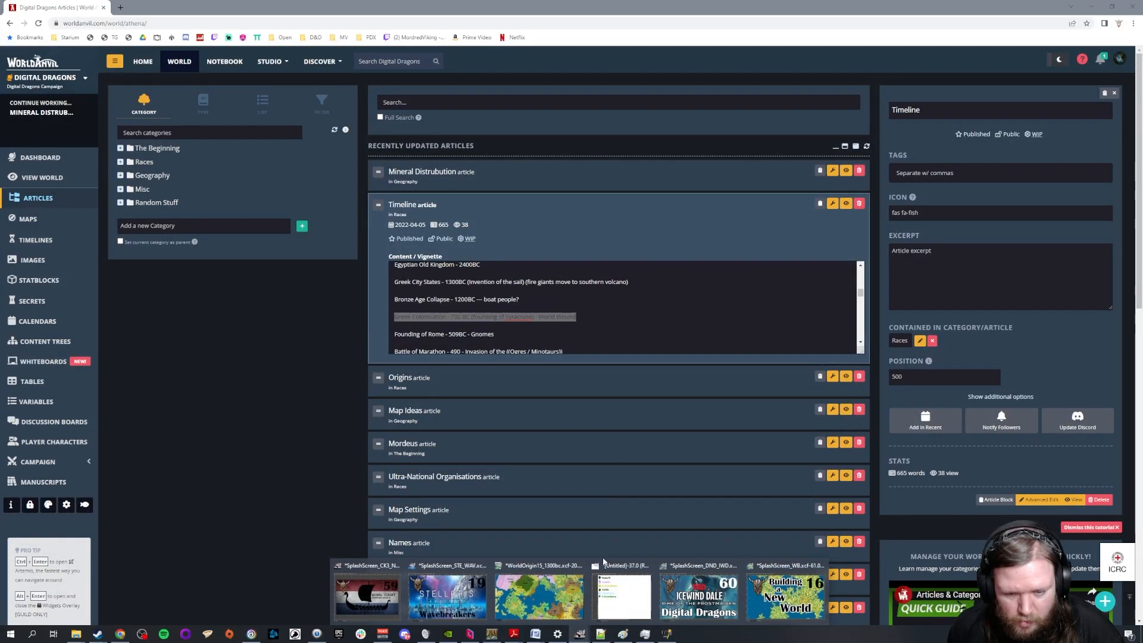
click(539, 595)
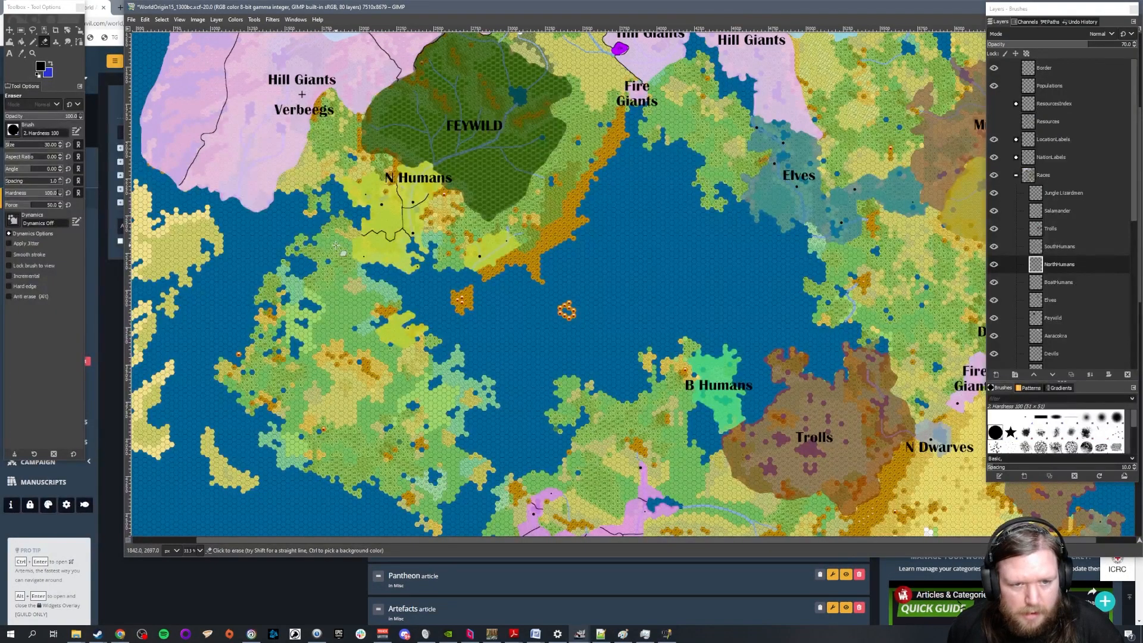
scroll(327, 212, up, 3)
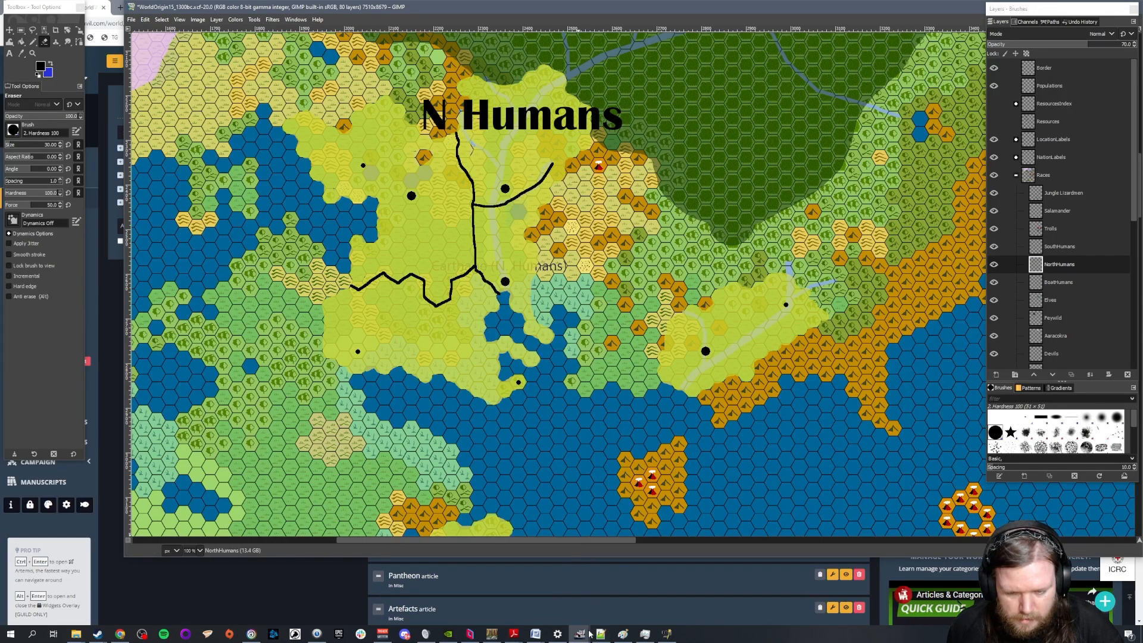
Switch to the WorldOrigin15 map in Worldographer and bring the coast around Carthage (N. Humans) into close view
mouse_move(590, 634)
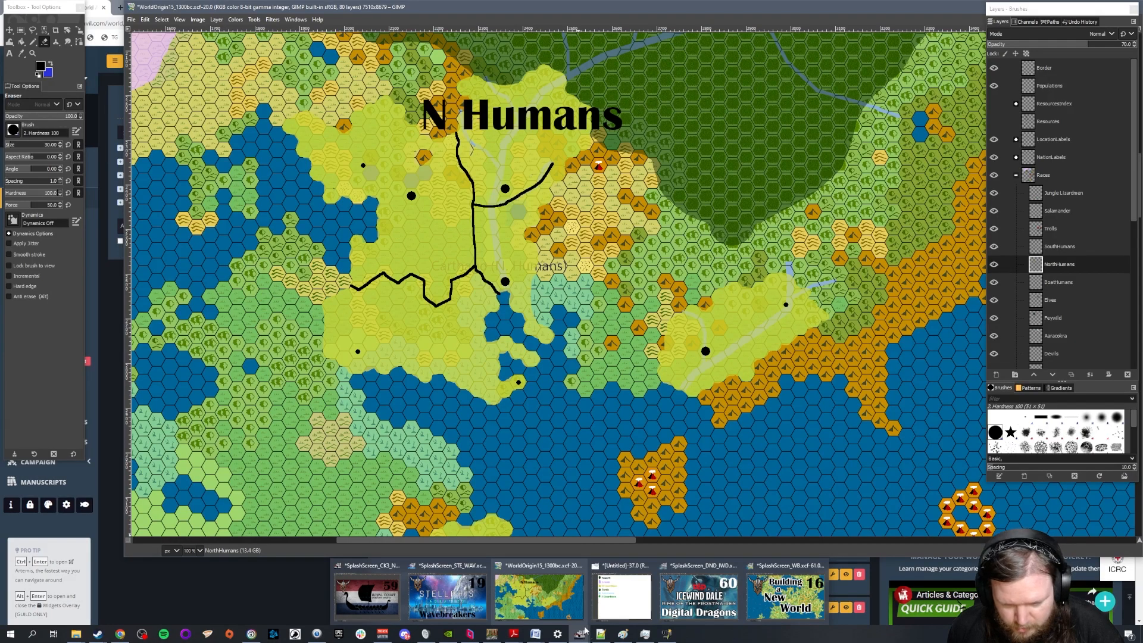
click(491, 634)
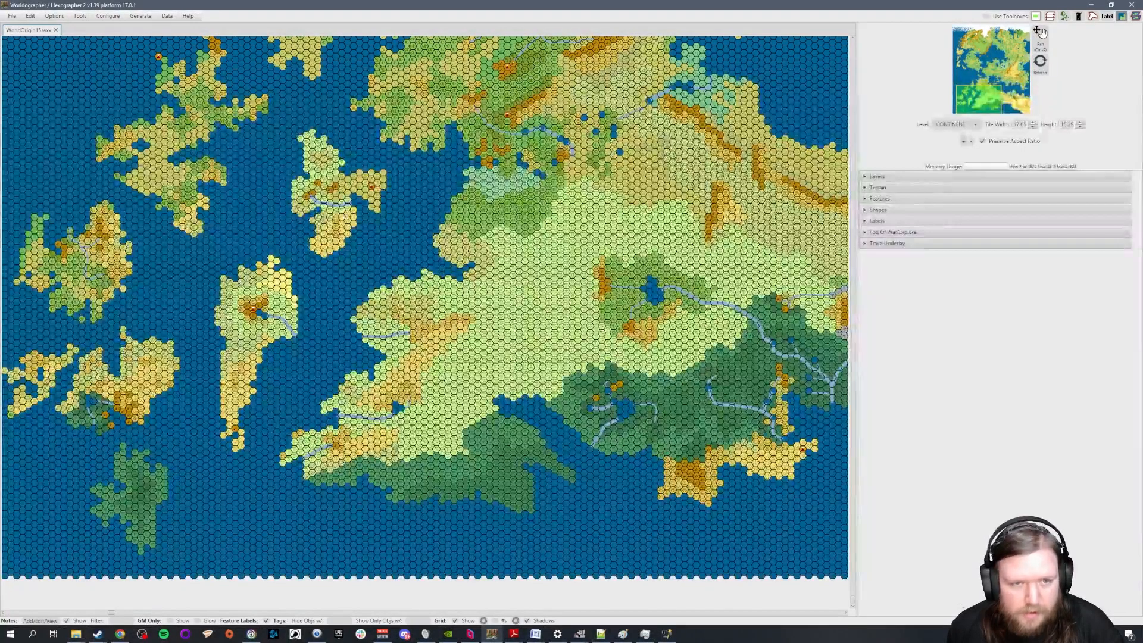
scroll(363, 178, up, 1)
scroll(364, 178, up, 1)
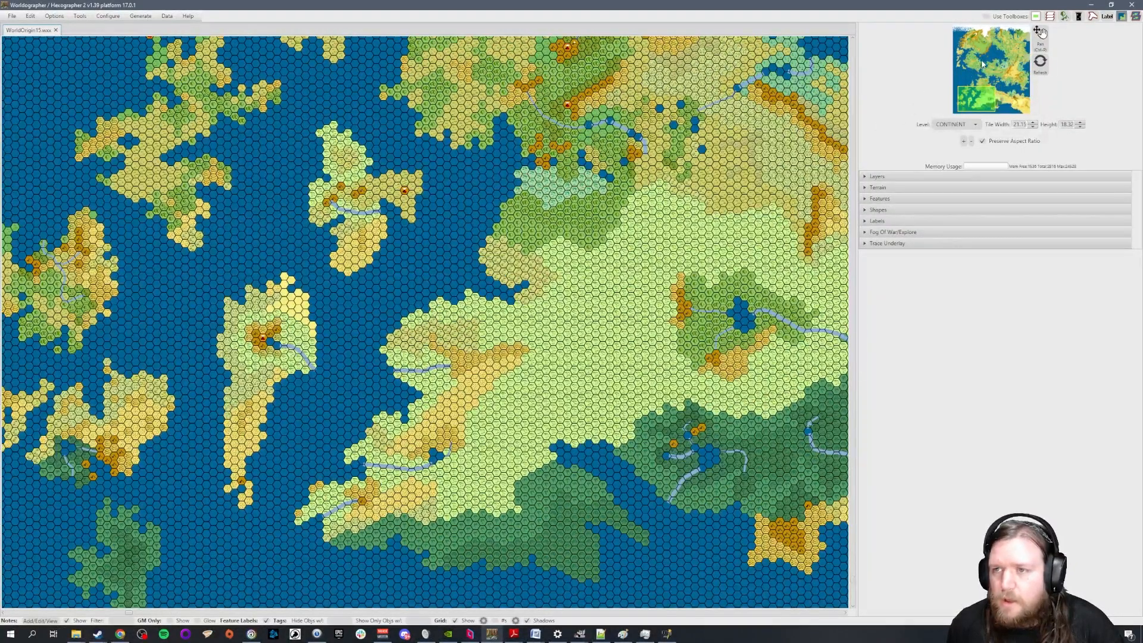
click(982, 61)
scroll(265, 99, up, 3)
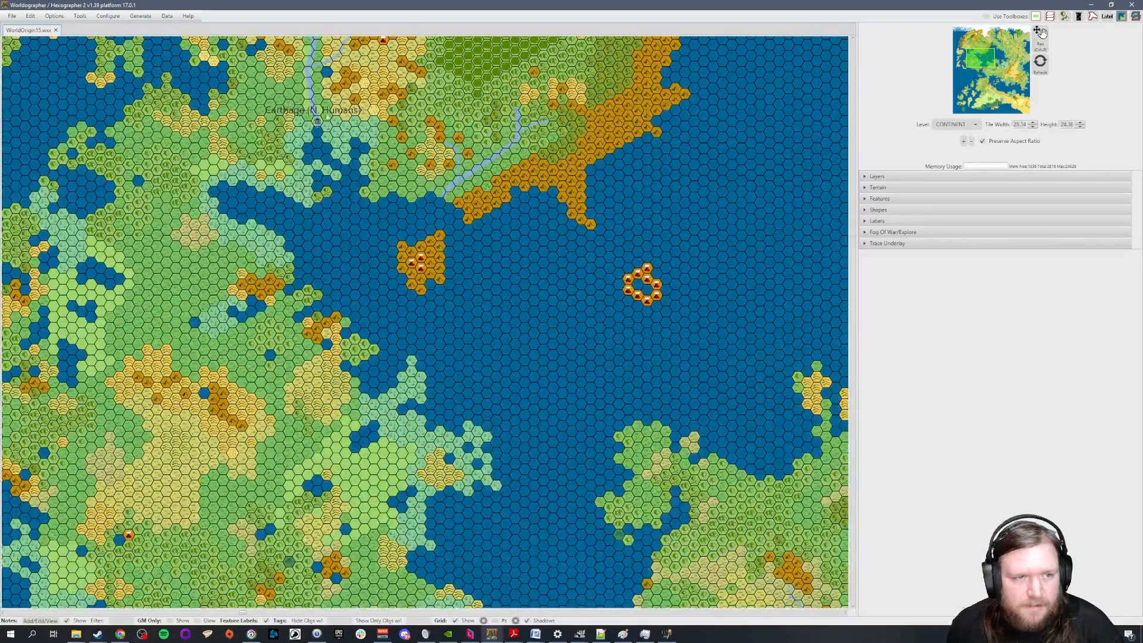
click(972, 64)
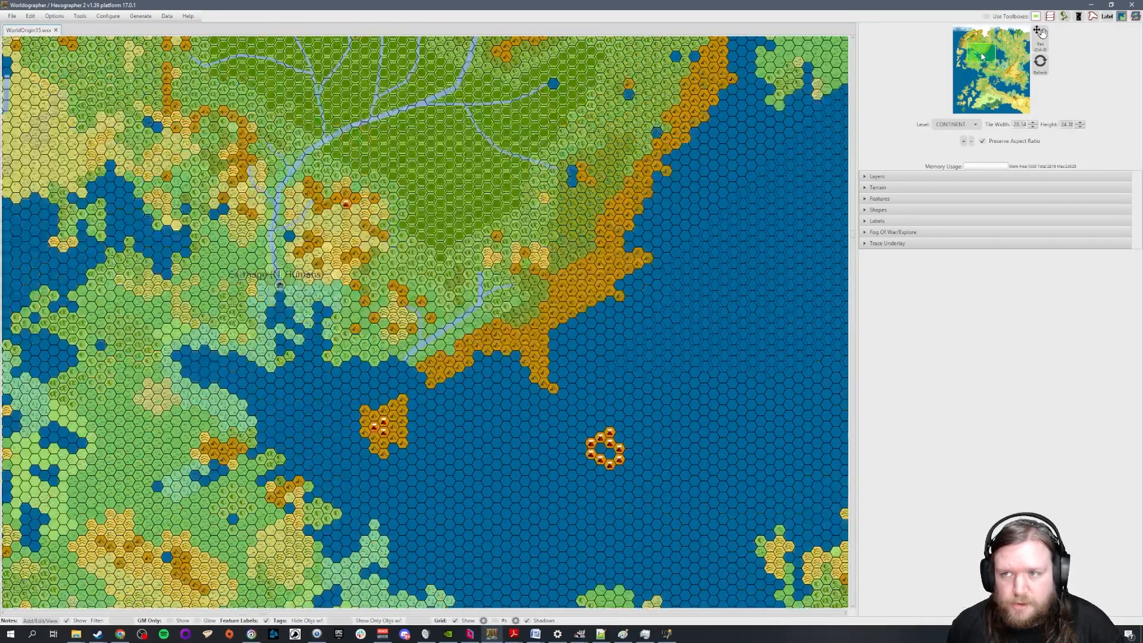
scroll(226, 274, up, 5)
scroll(226, 273, up, 1)
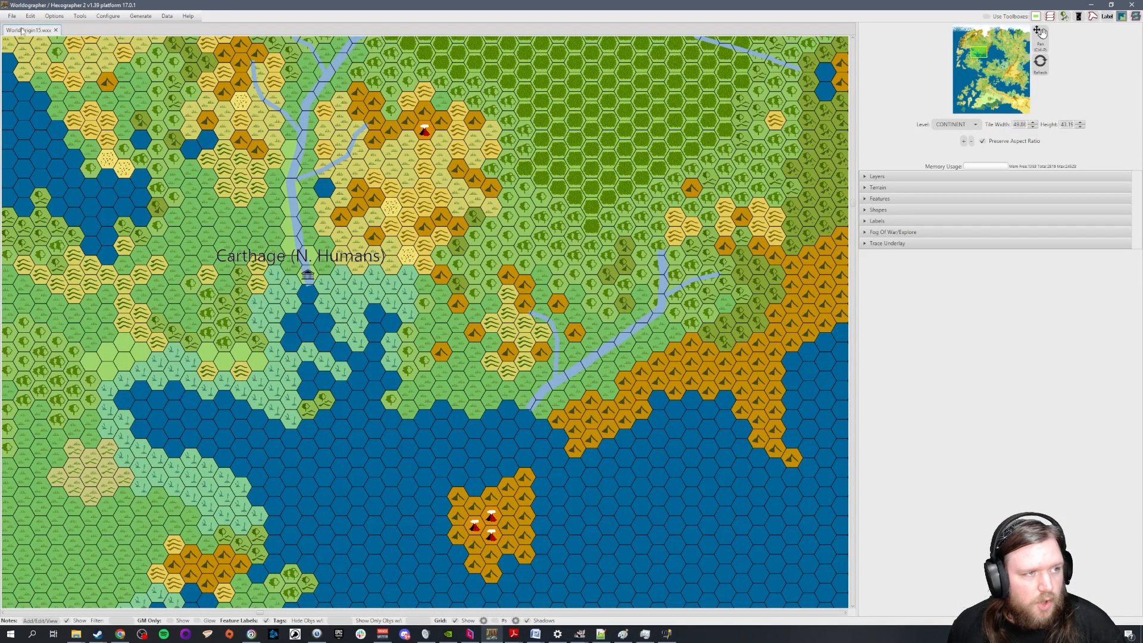
Open the terrain tile palette and limit it to the Classic terrain set
click(866, 177)
click(867, 177)
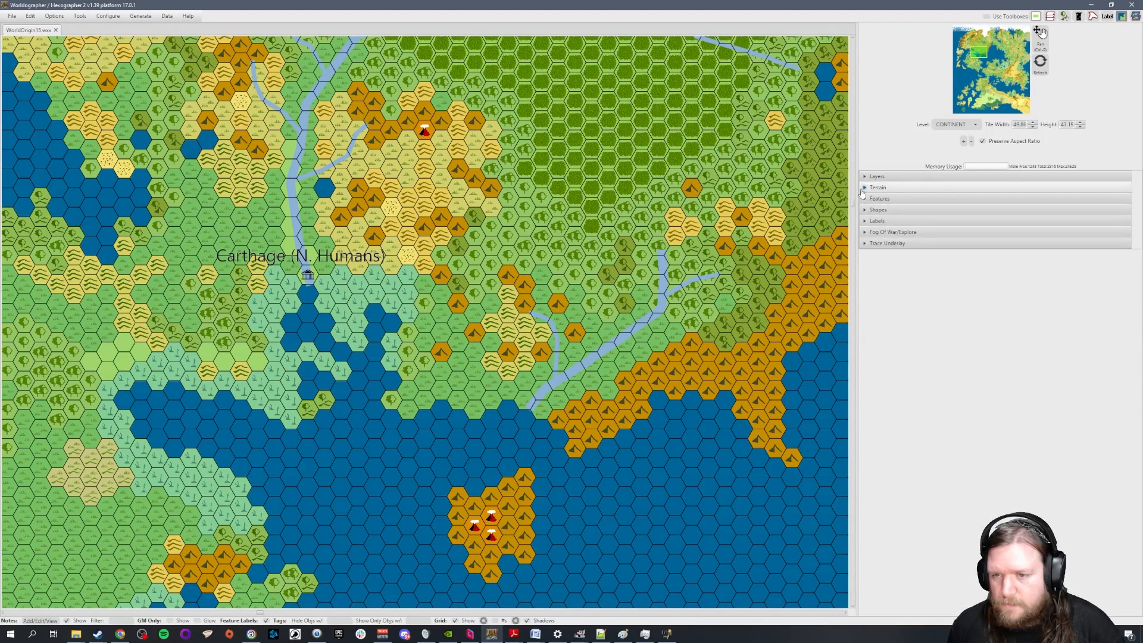
click(865, 188)
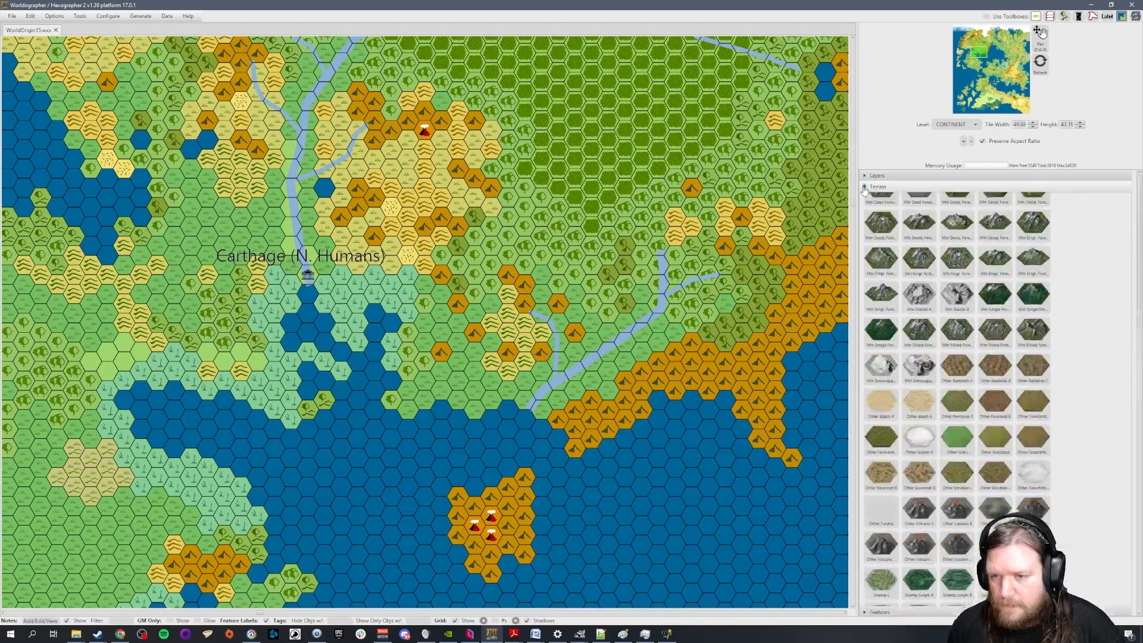
click(865, 189)
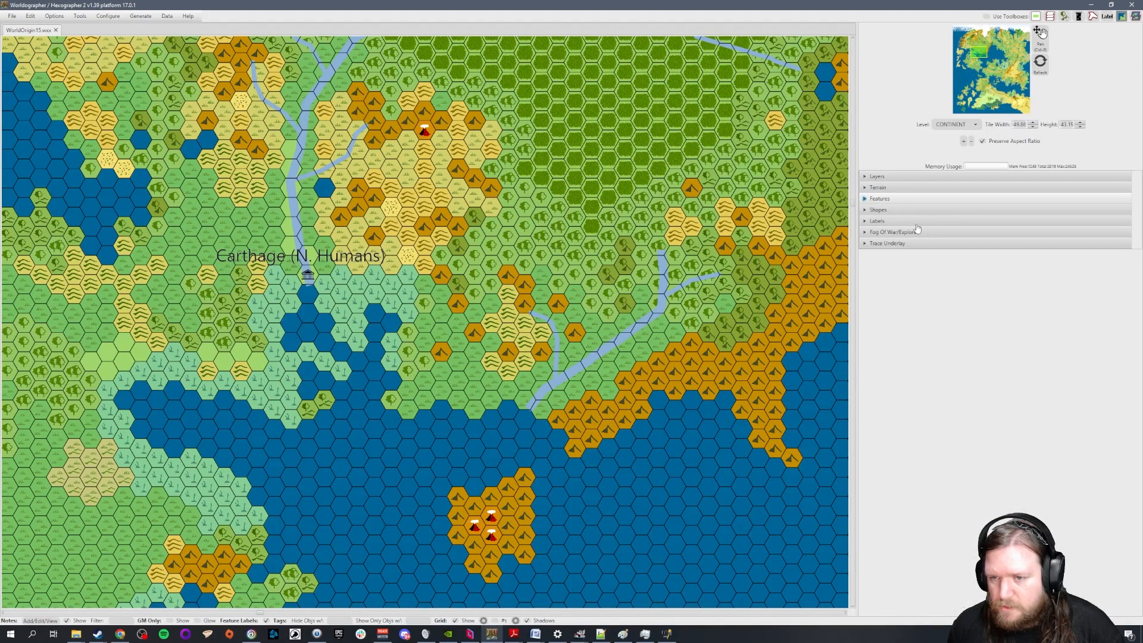
click(866, 199)
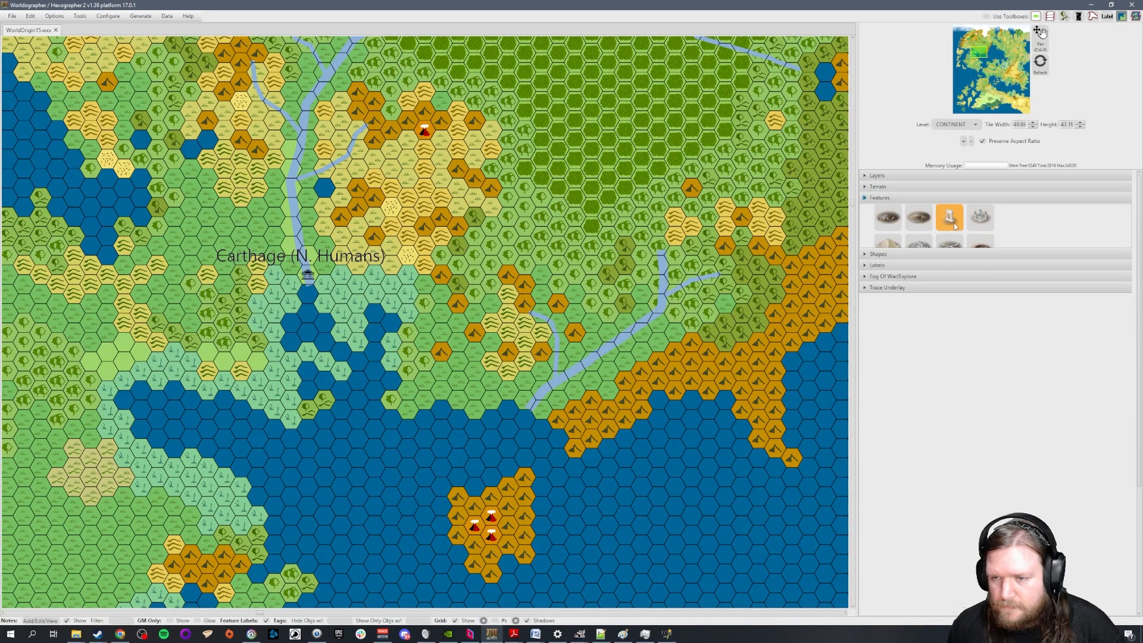
click(867, 188)
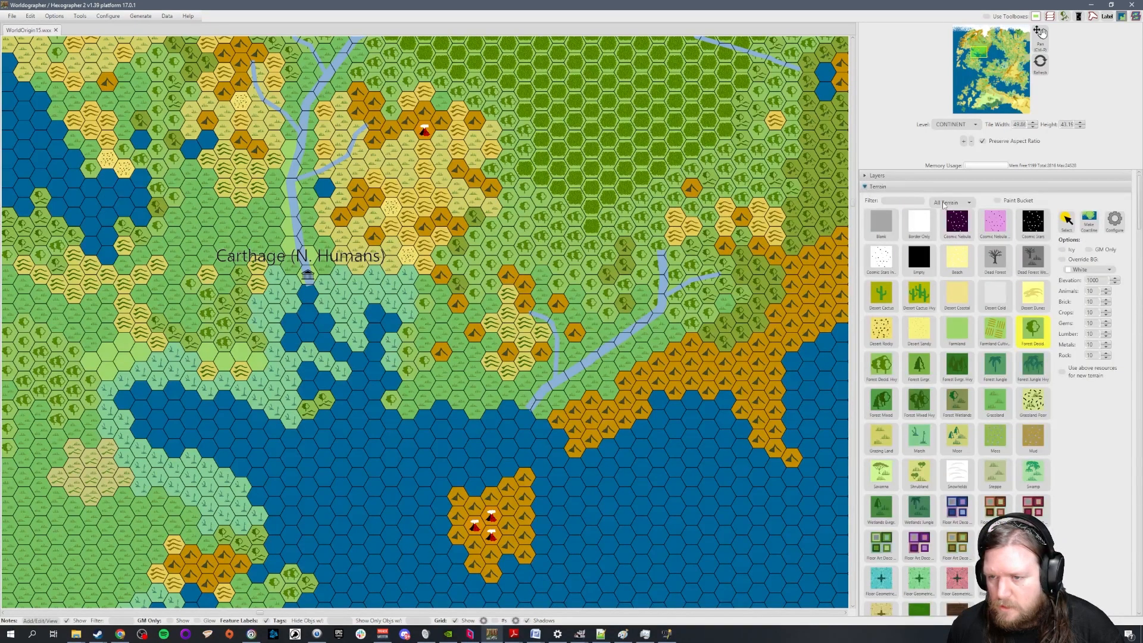
click(944, 205)
click(953, 246)
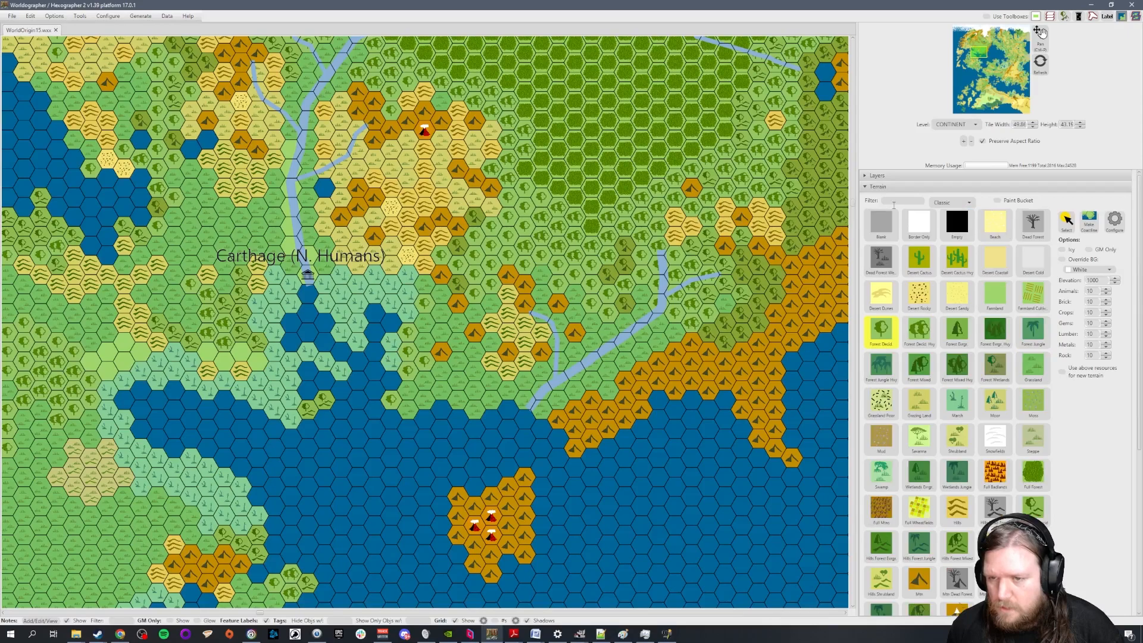
Delete the settlement icon at Carthage (N. Humans) from the map's features
click(867, 187)
click(867, 199)
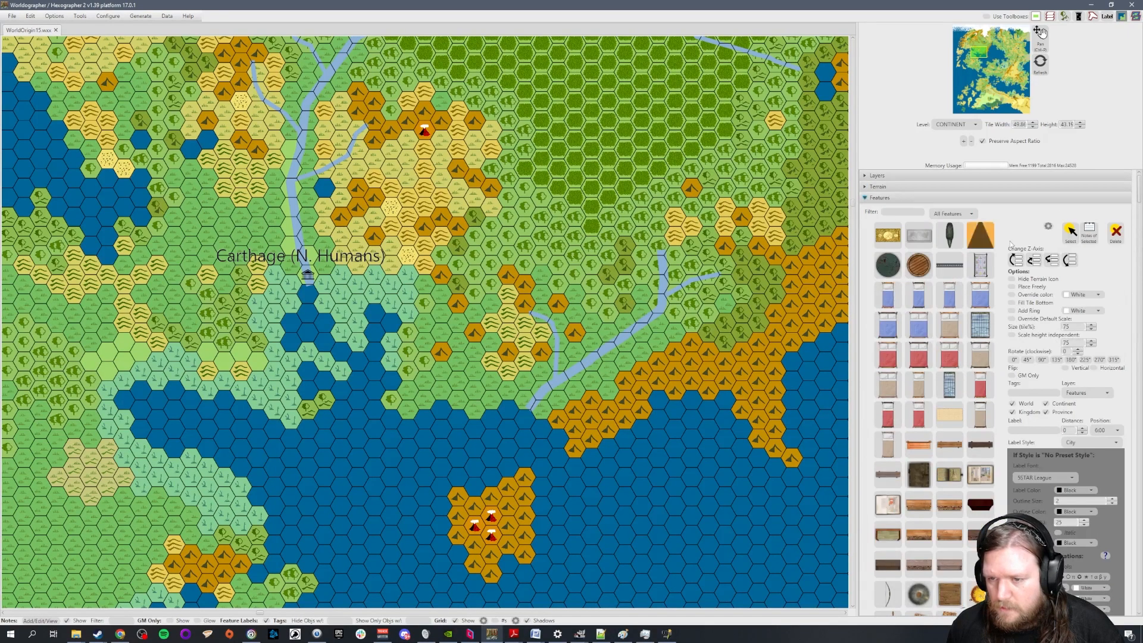
click(1070, 232)
click(308, 275)
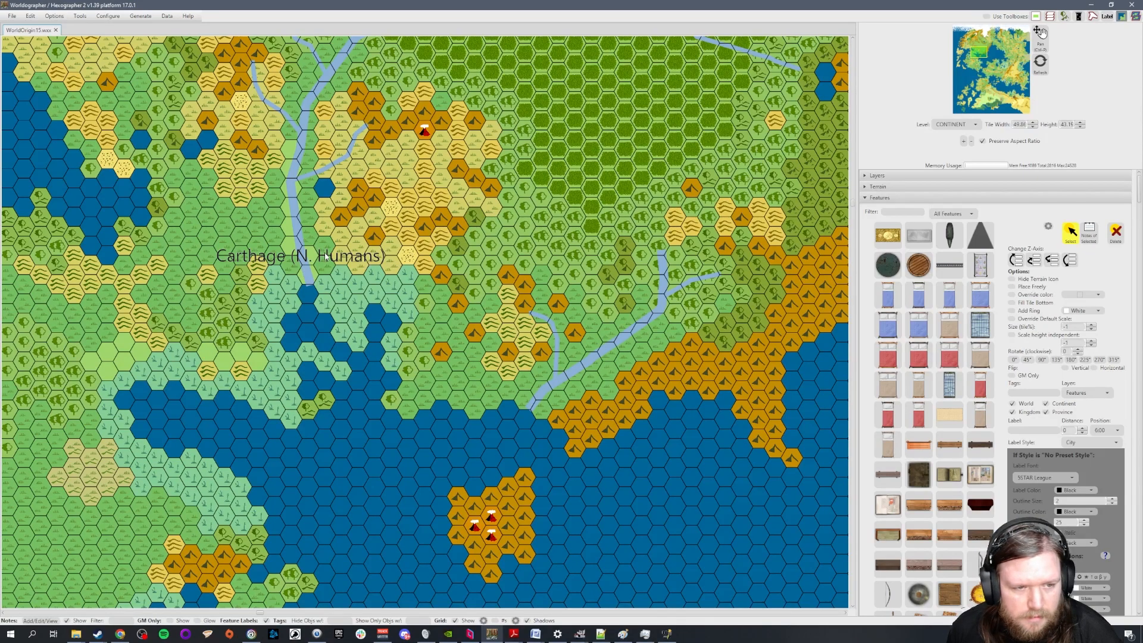
Delete the Ur (S. Humans) text label from the map
scroll(403, 271, down, 1)
mouse_move(984, 52)
mouse_down()
mouse_move(1001, 48)
mouse_move(992, 72)
mouse_up()
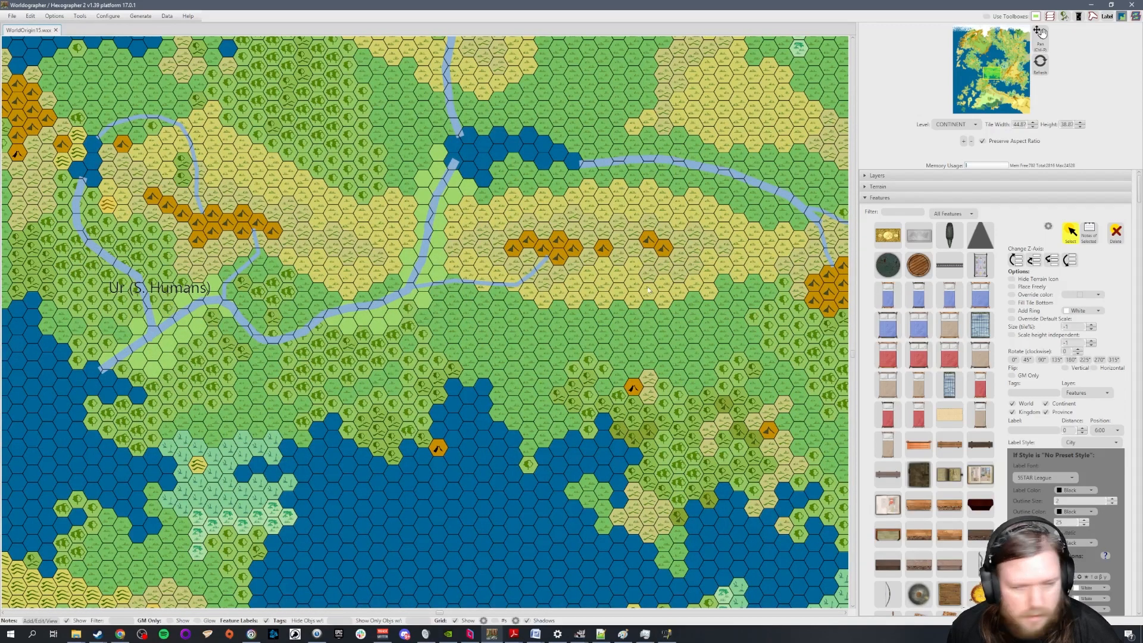
click(866, 199)
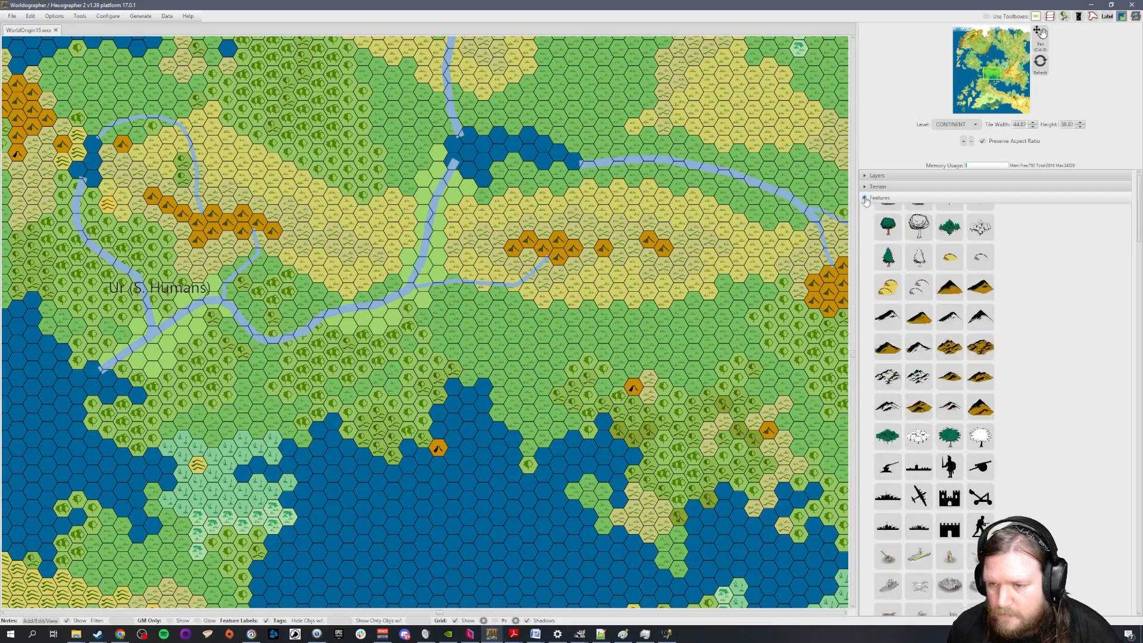
click(866, 221)
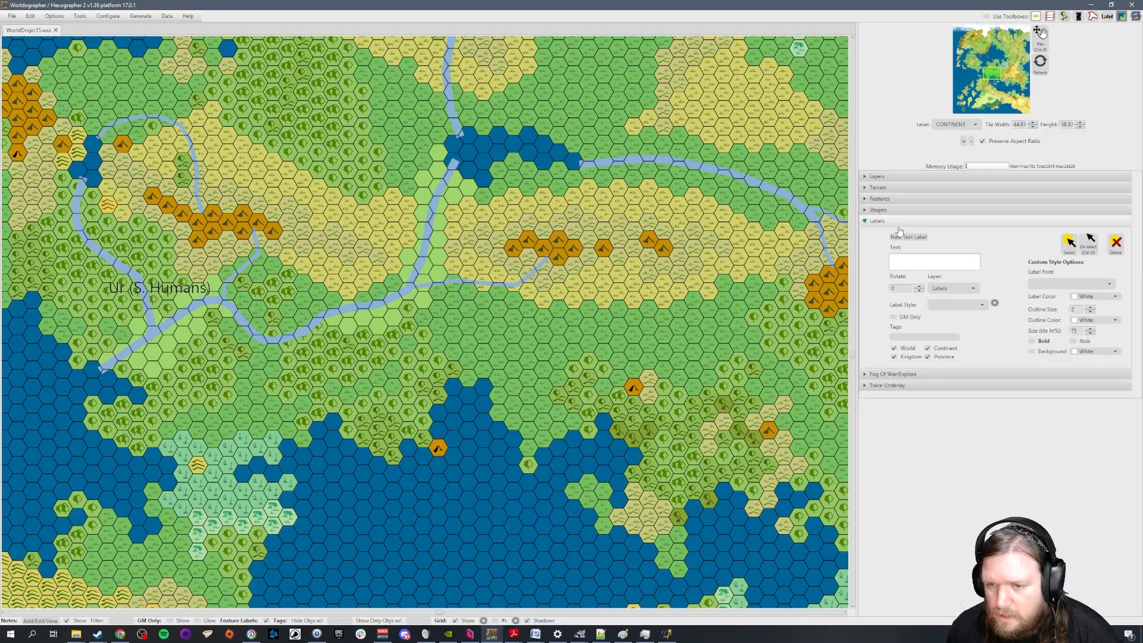
click(1069, 245)
click(182, 293)
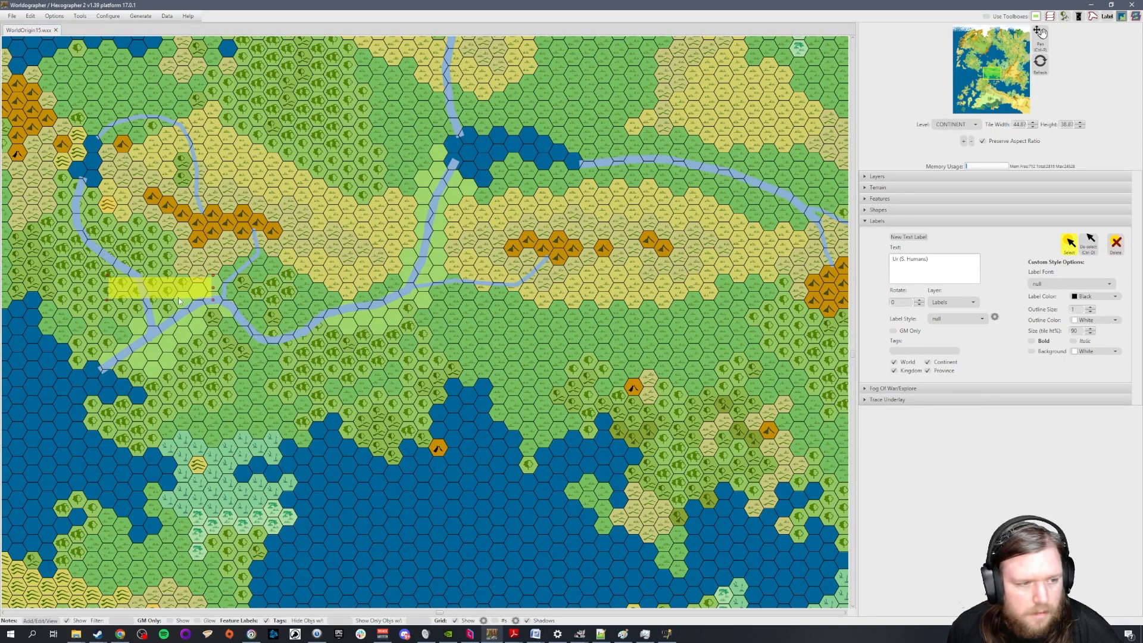
click(1090, 243)
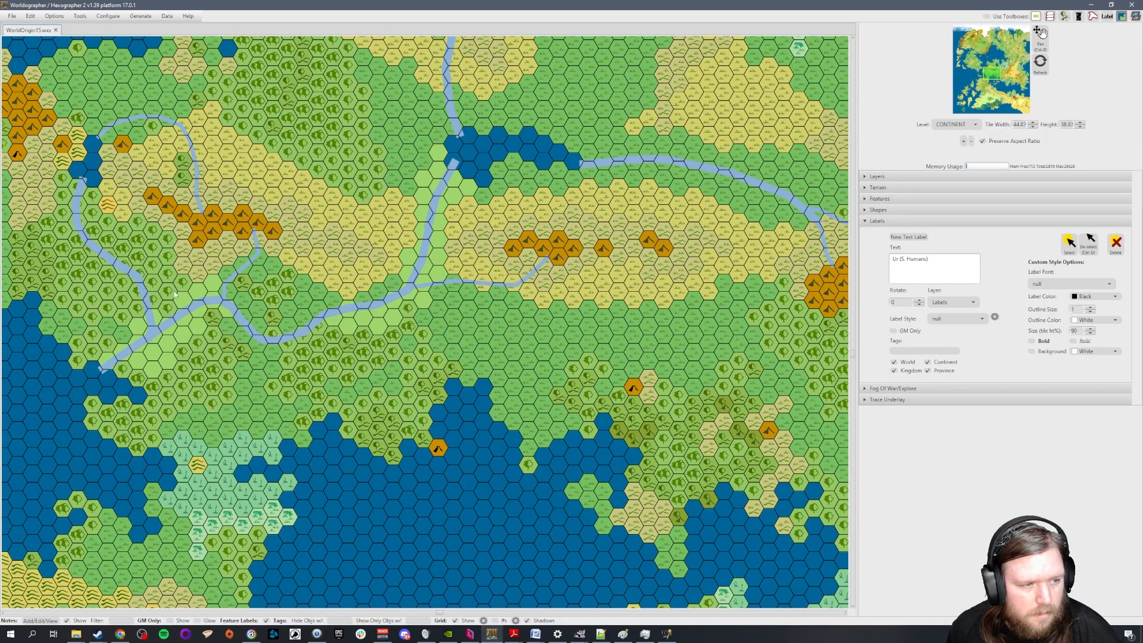
Delete the Babylon (Elves) and Carthage (N. Humans) text labels from the map
drag(991, 73, 1004, 53)
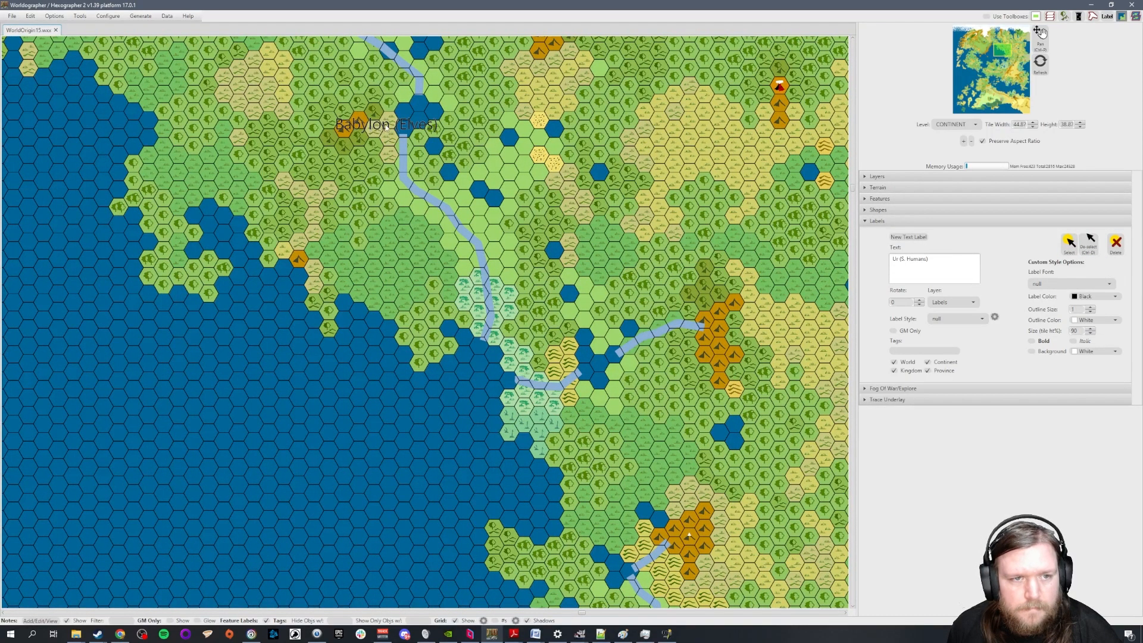
click(1070, 243)
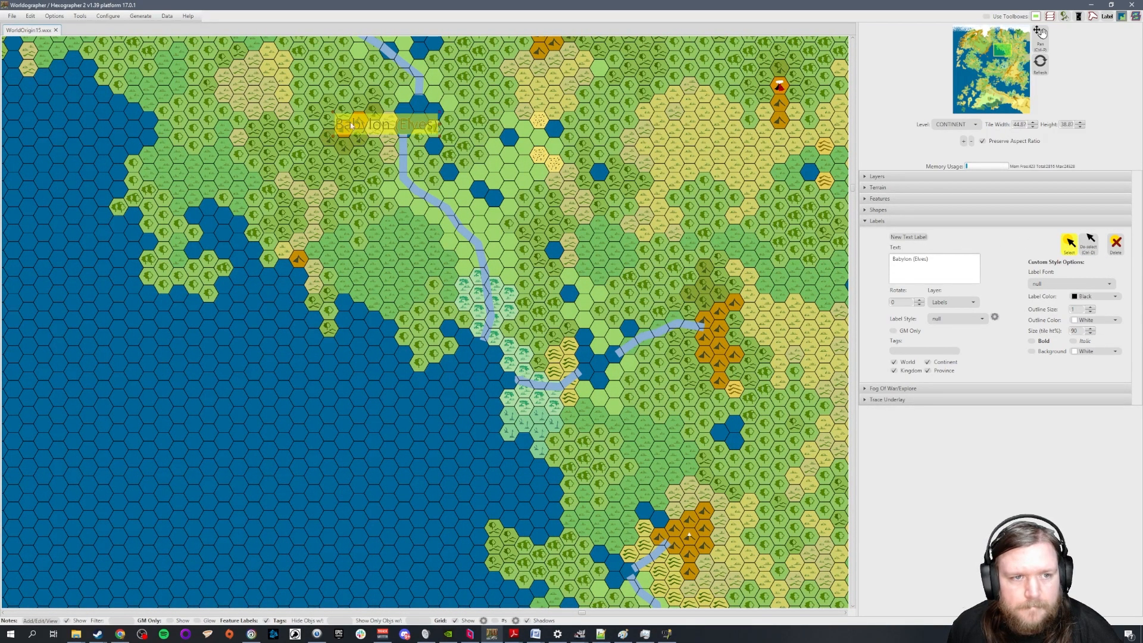
click(978, 56)
click(380, 252)
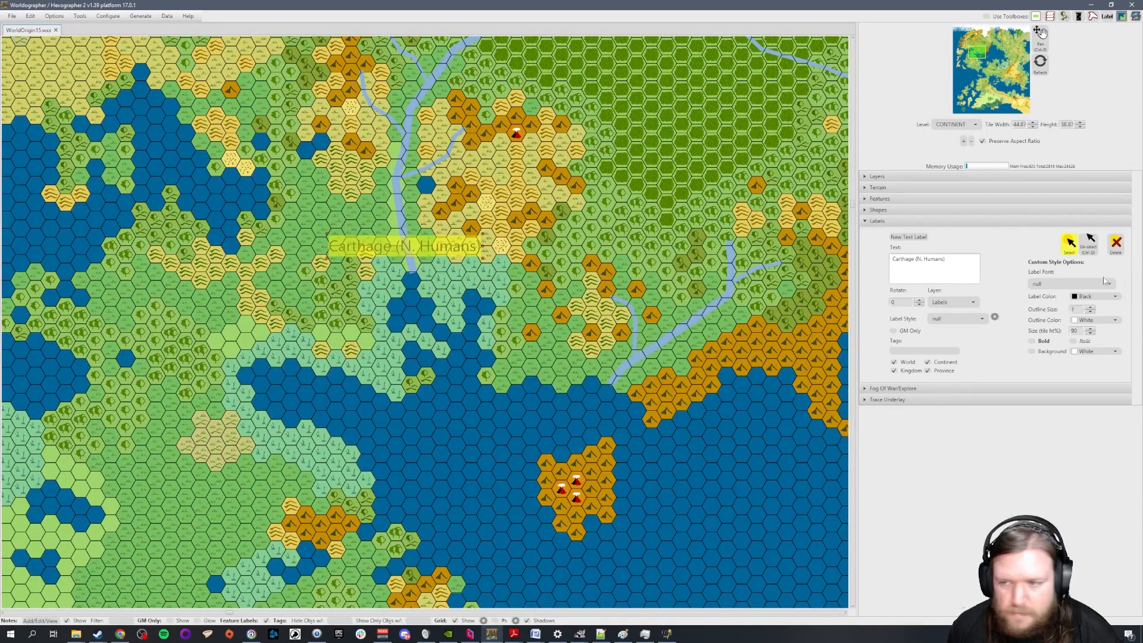
click(408, 253)
click(1117, 242)
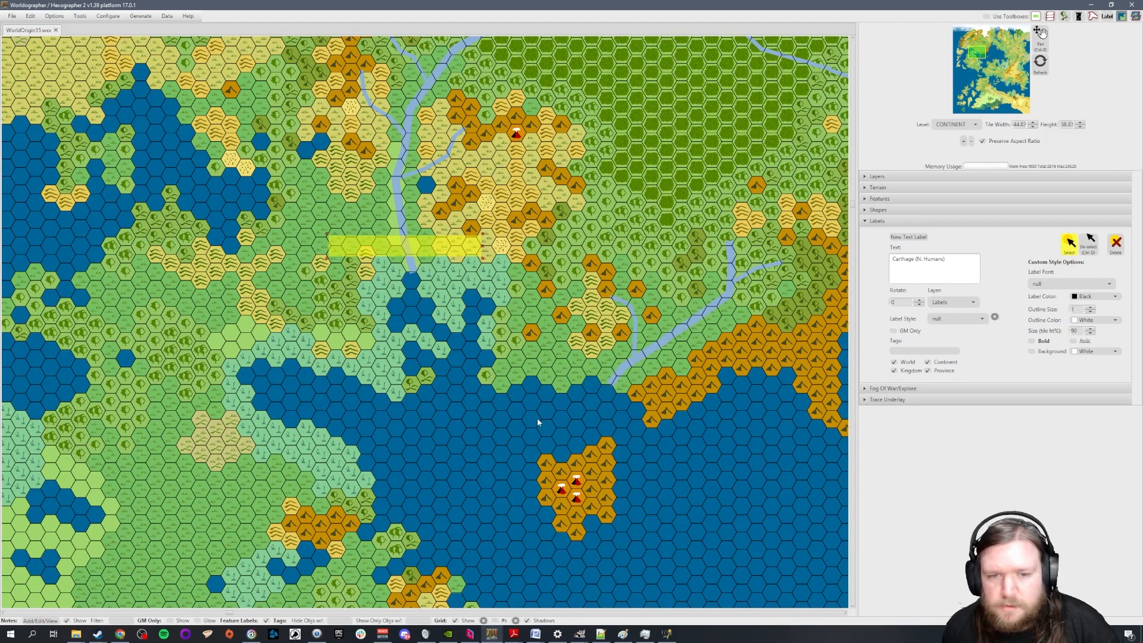
click(1095, 244)
scroll(577, 337, down, 6)
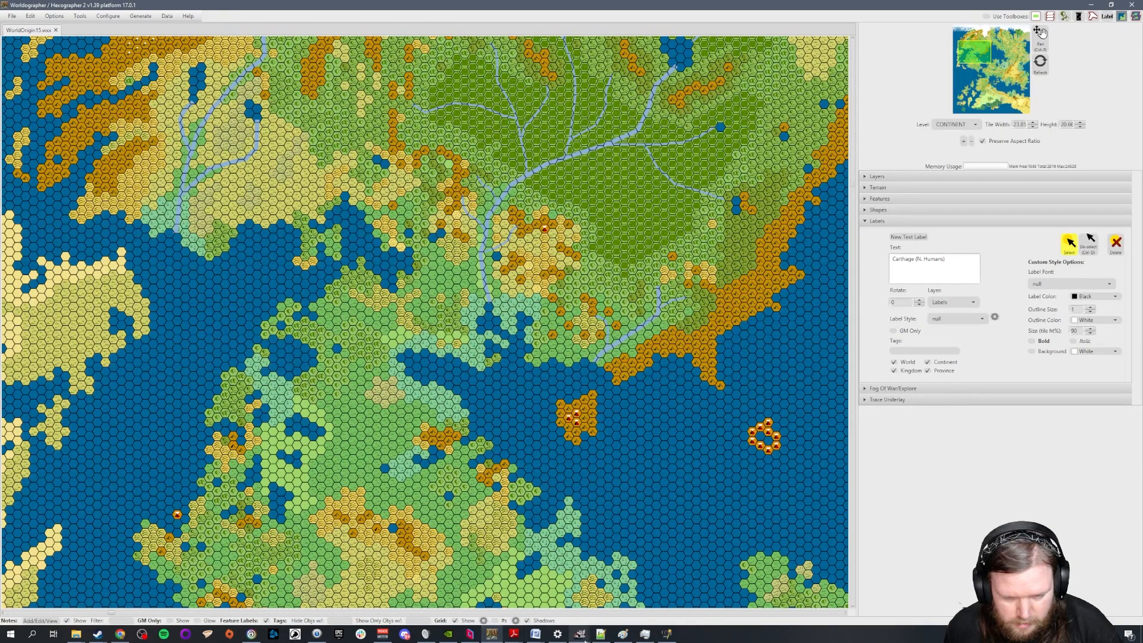
Switch to World Anvil and start a new article titled Kingdoms in the Geography category
mouse_move(580, 635)
click(542, 616)
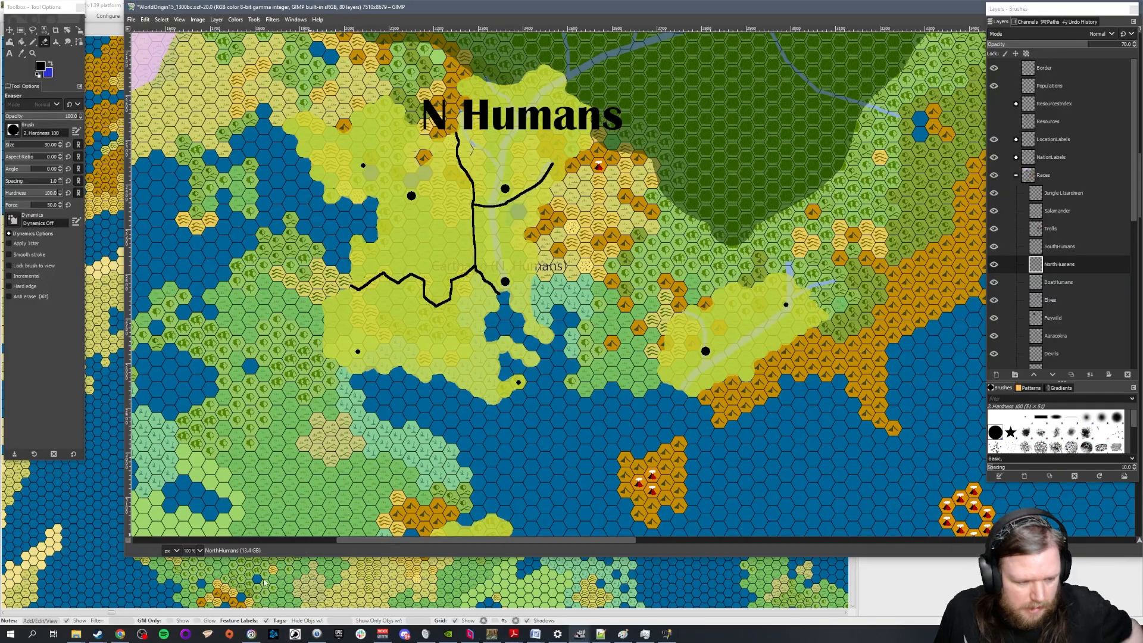
click(120, 634)
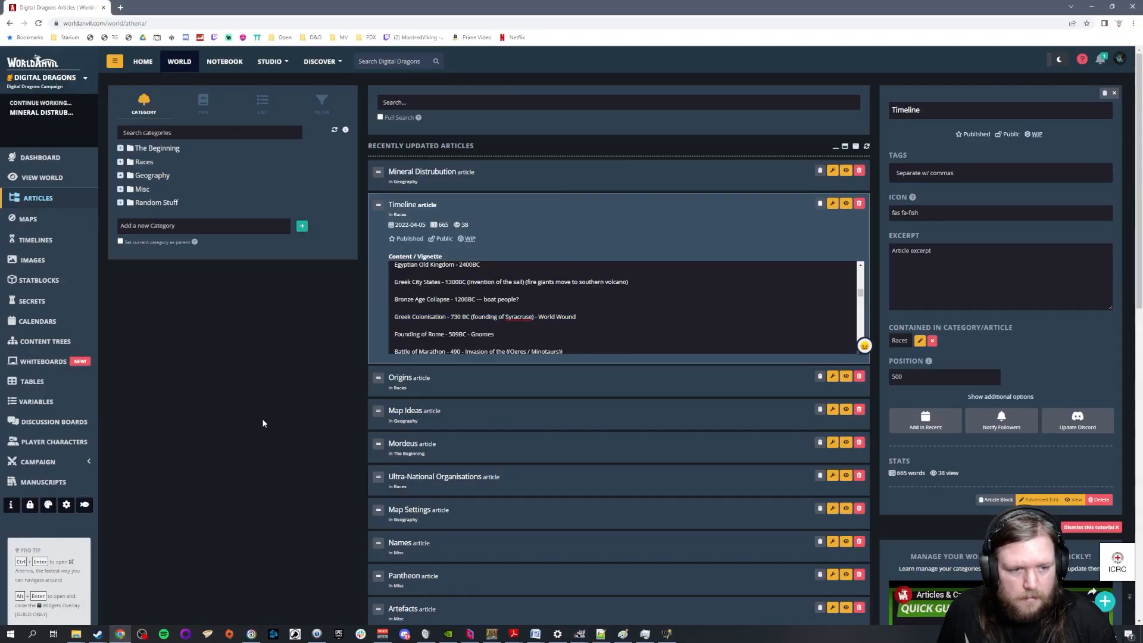
click(153, 175)
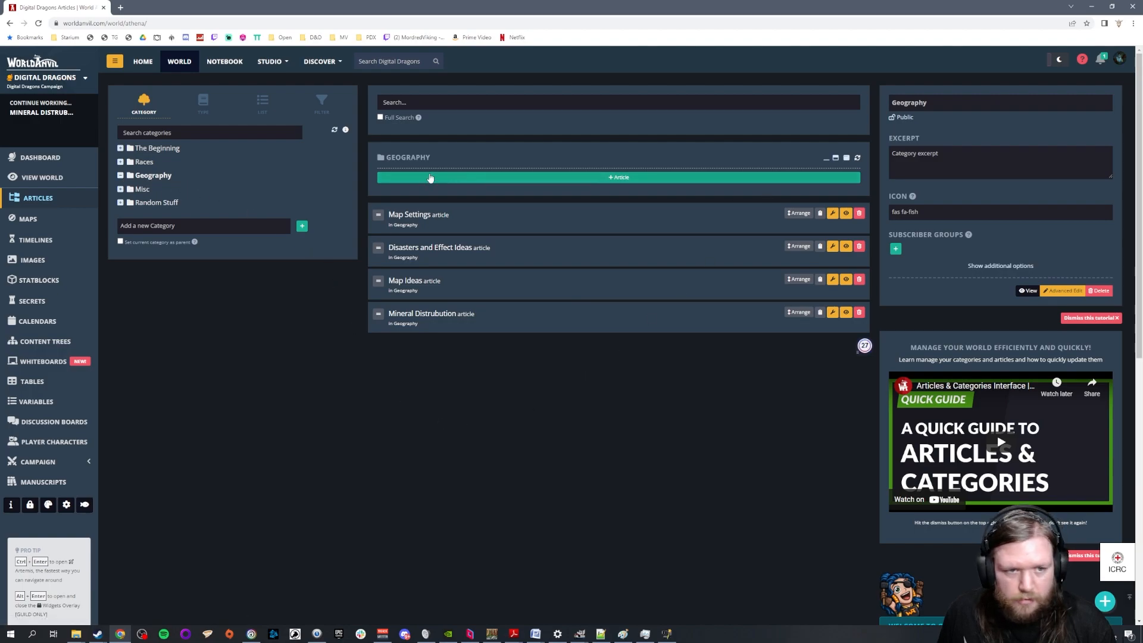
click(592, 178)
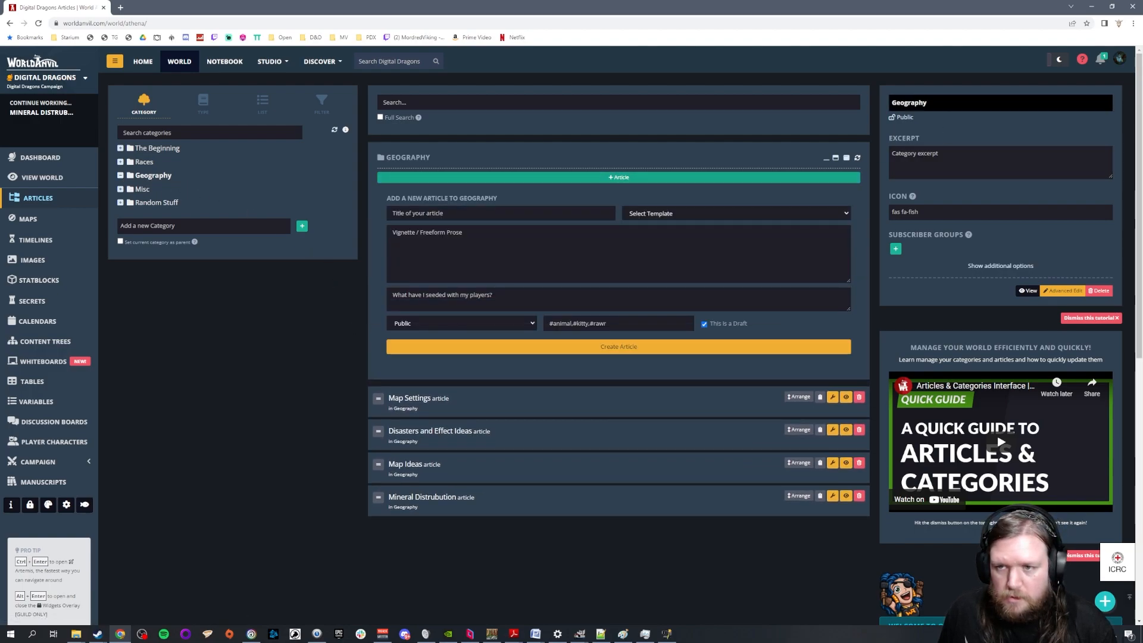
text(Kingdoms)
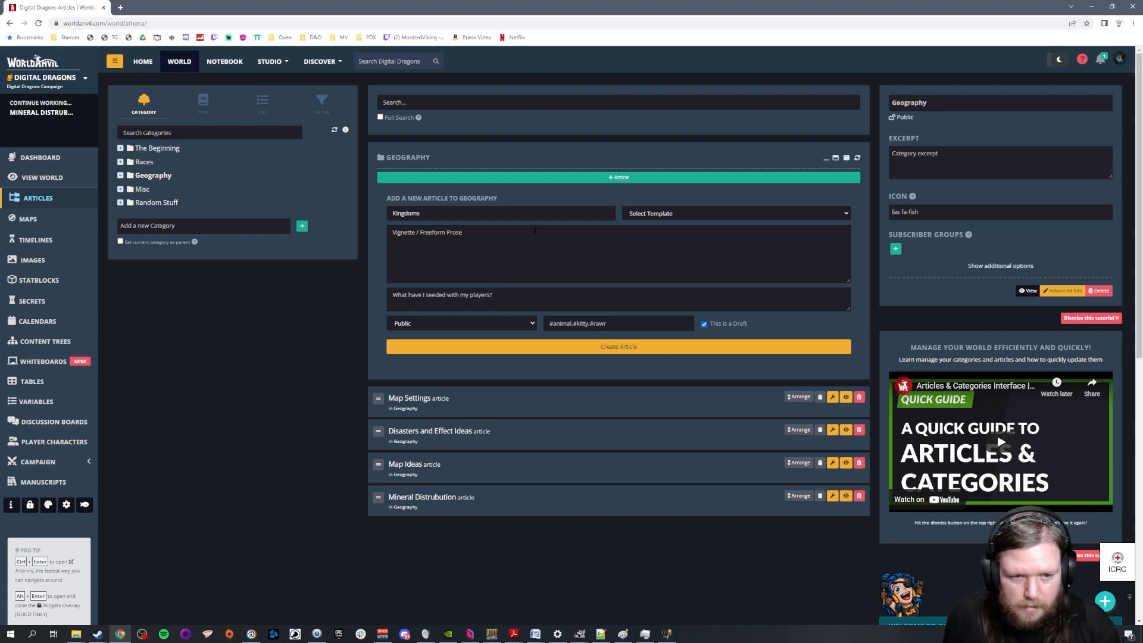
Enter the headings North Humans, South Humans, Dwarves and Elves in the Kingdoms article body, separated by blank lines
click(504, 232)
text(North Humans)
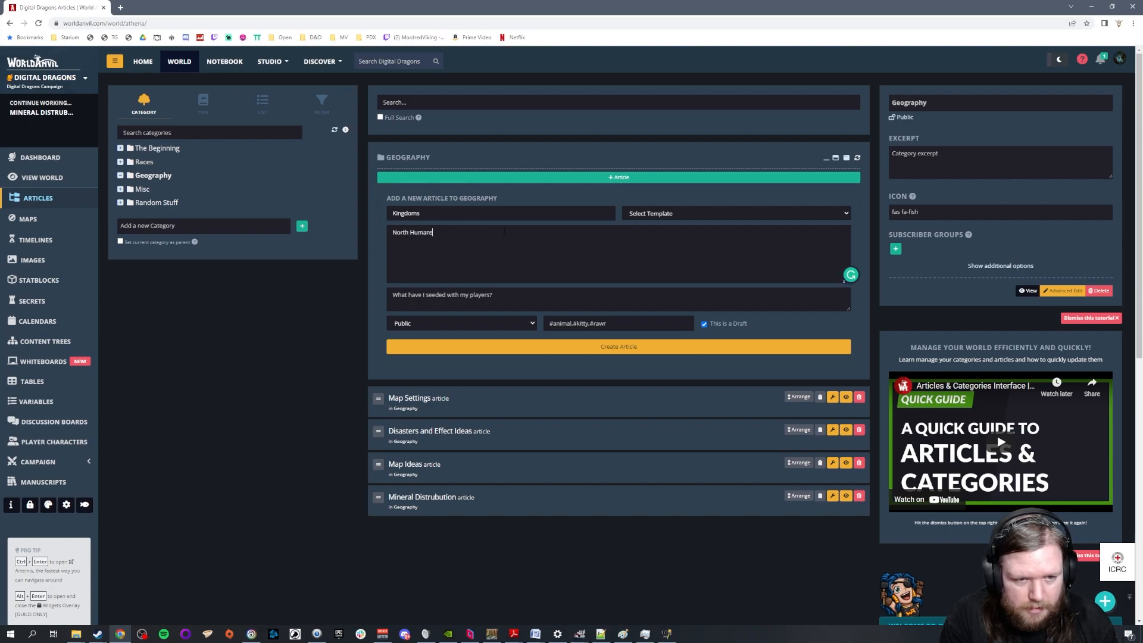
key(Return)
key(Return)
text(South H)
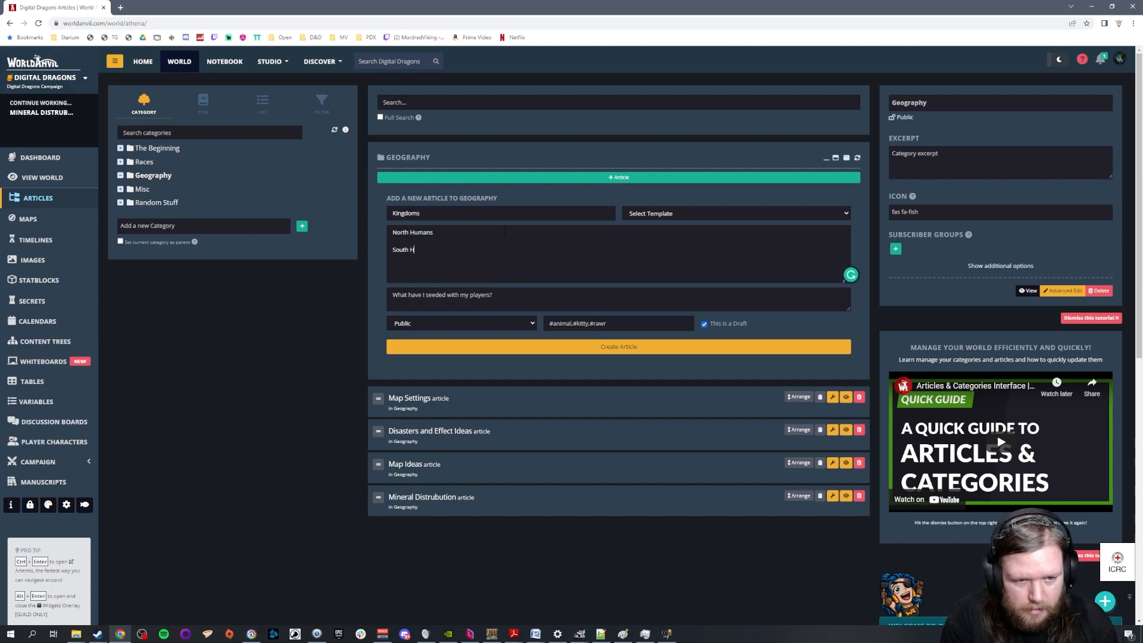
text(umans  )
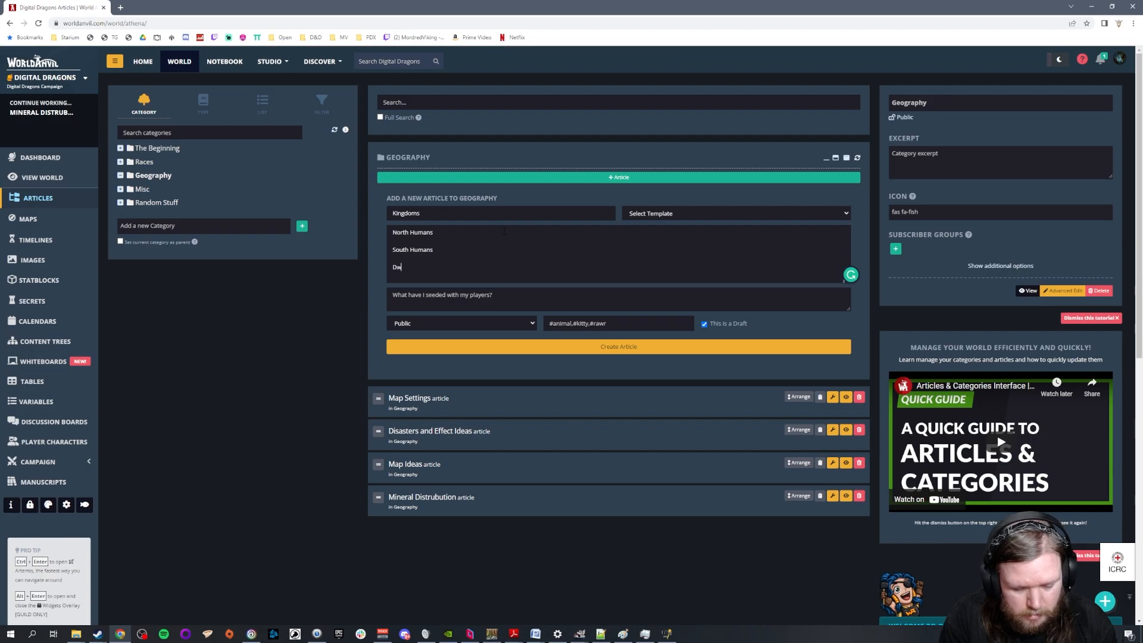
text(D)
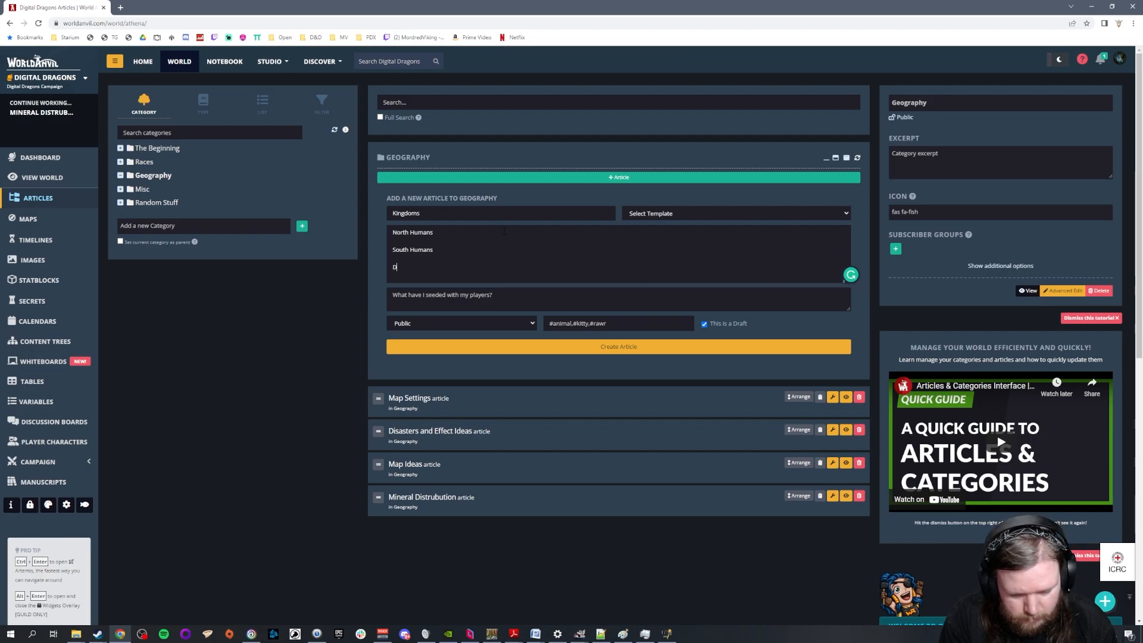
text(warves)
key(Return)
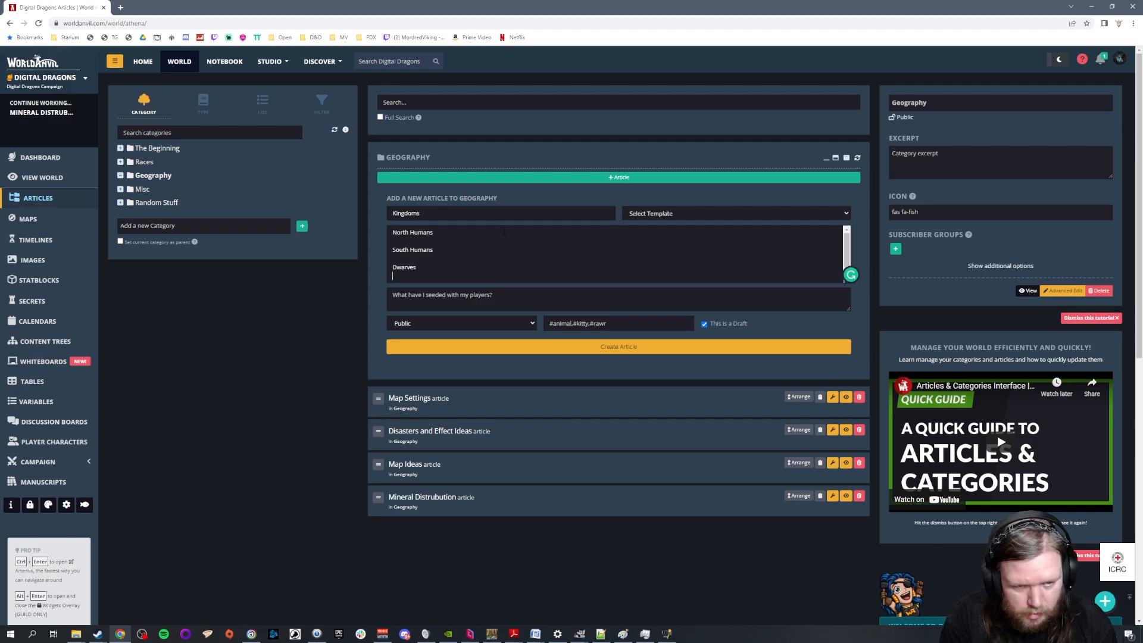
text(Elves)
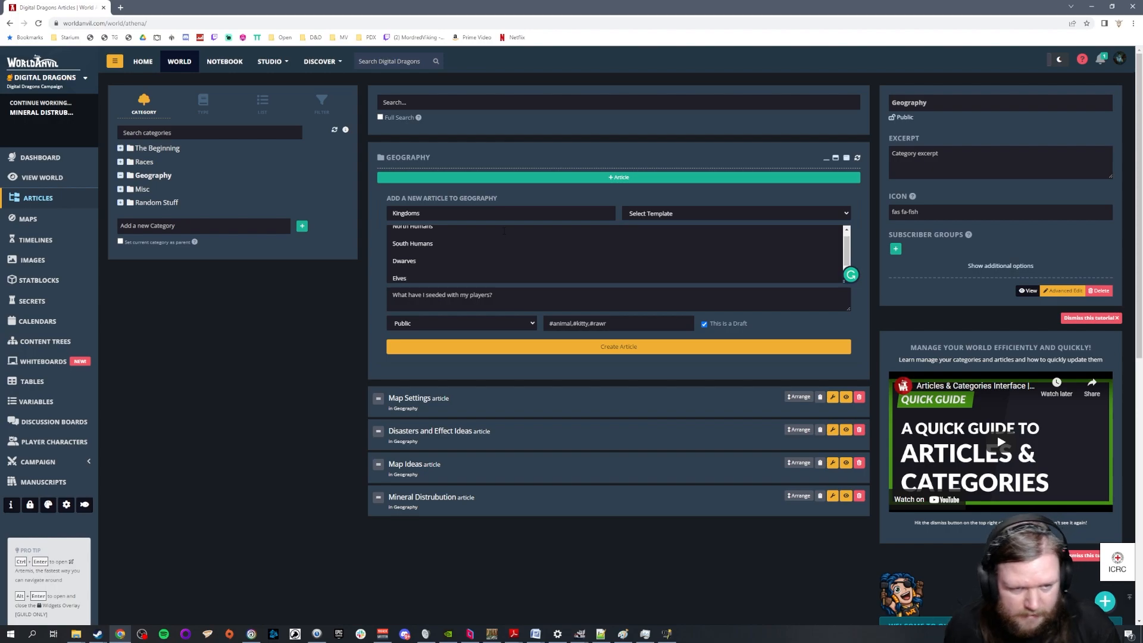
List NH1, NH2, NH3, NH4 and NH5 under North Humans and add an empty line under South Humans
scroll(498, 238, up, 1)
click(470, 234)
key(Return)
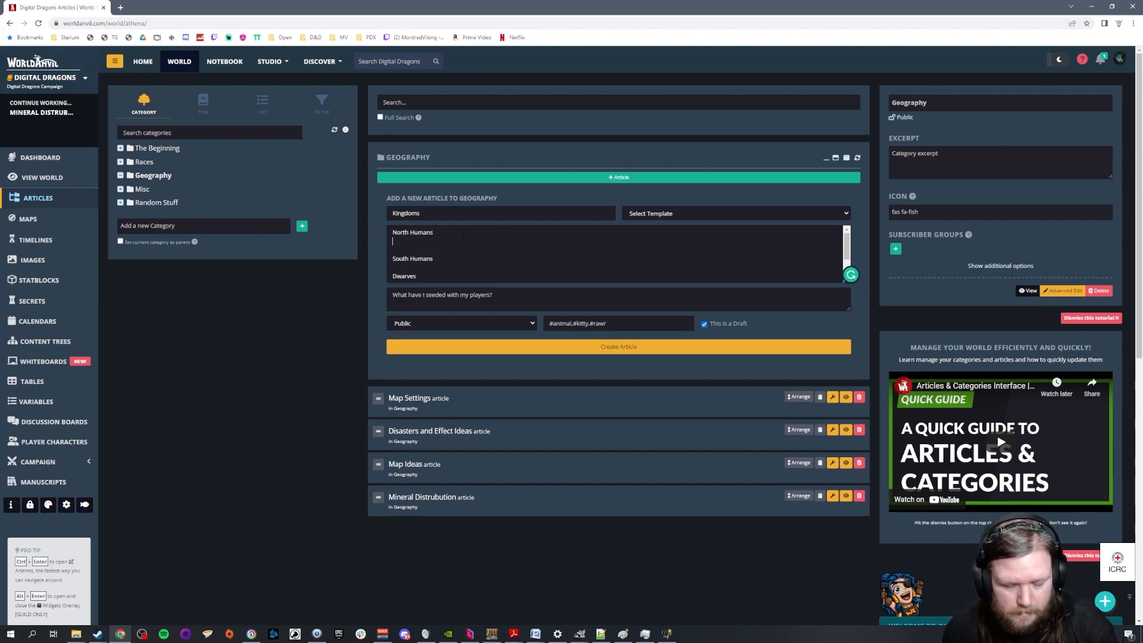
text(NH1)
key(Return)
text(NH2)
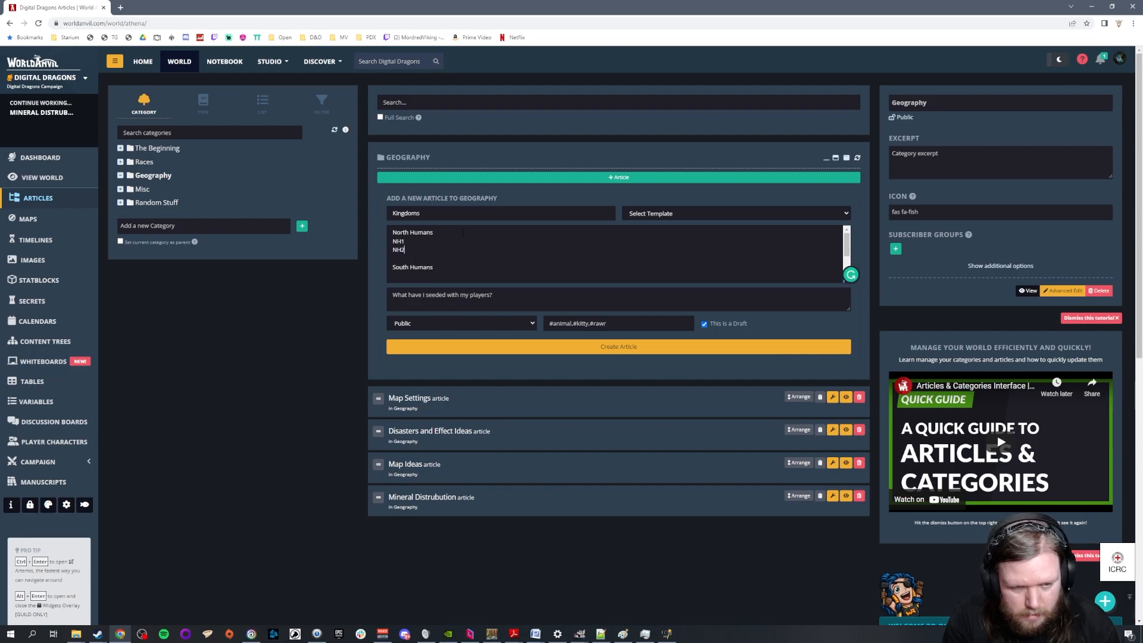
key(Return)
text(NH3)
key(Return)
text(NH4)
key(Return)
text(NH5)
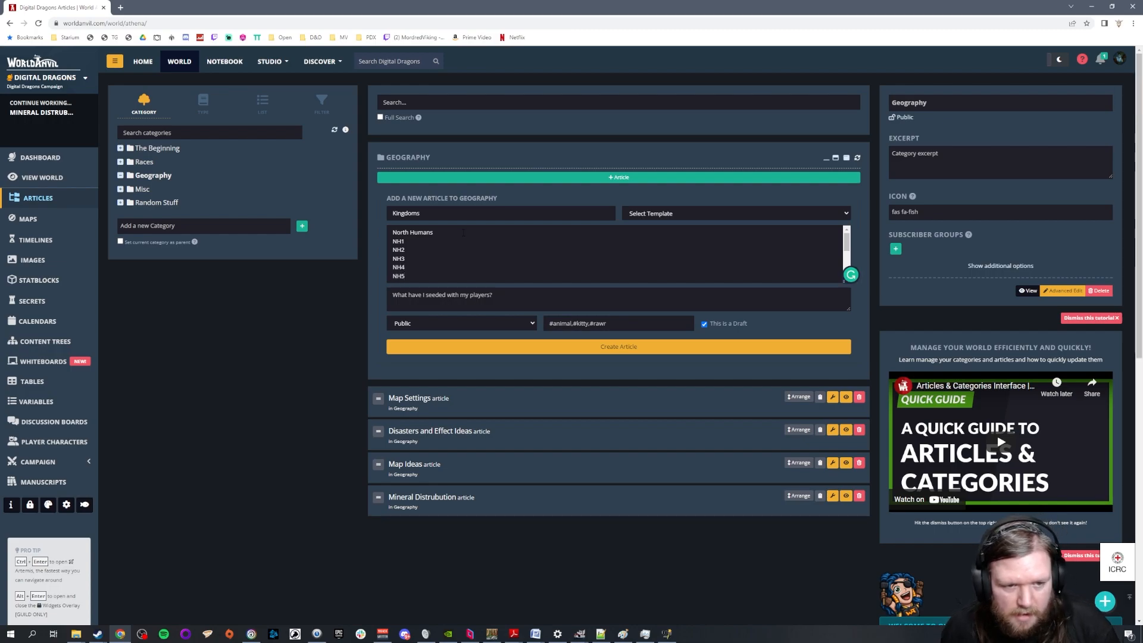
scroll(464, 232, down, 1)
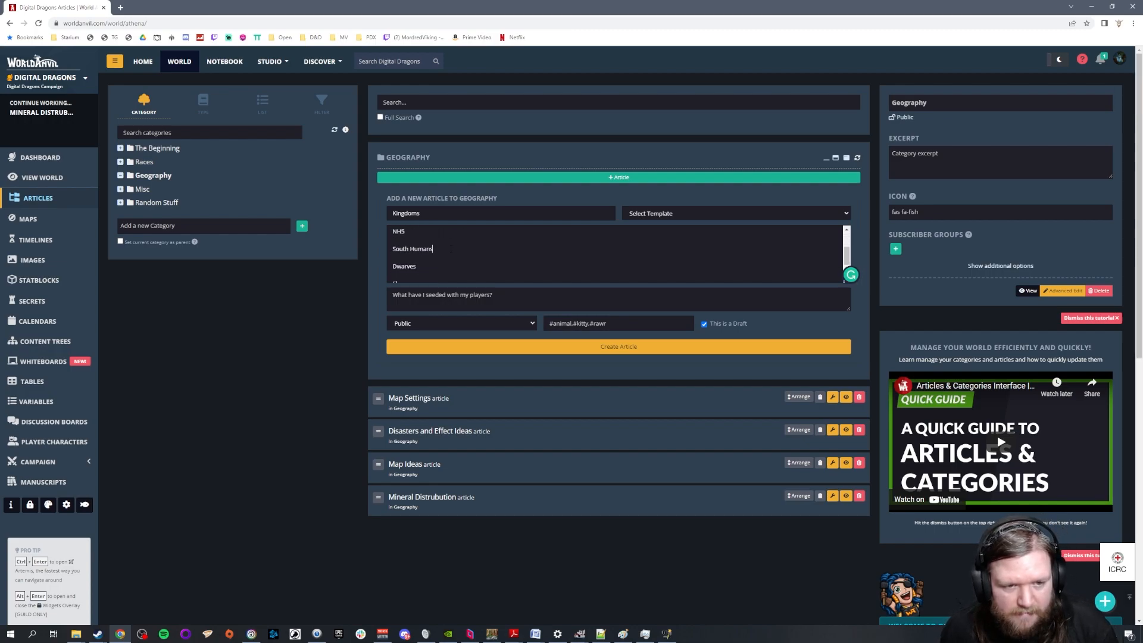
key(Return)
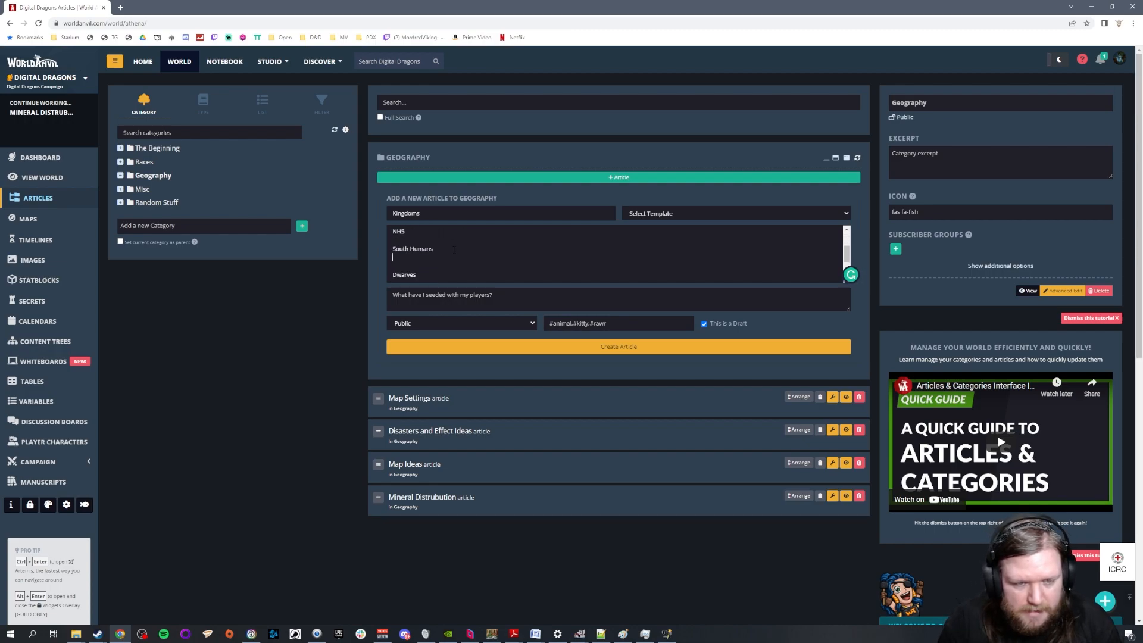
Switch to the WorldOrigin15 map in GIMP and examine the S Humans territories, borders and settlements
click(580, 635)
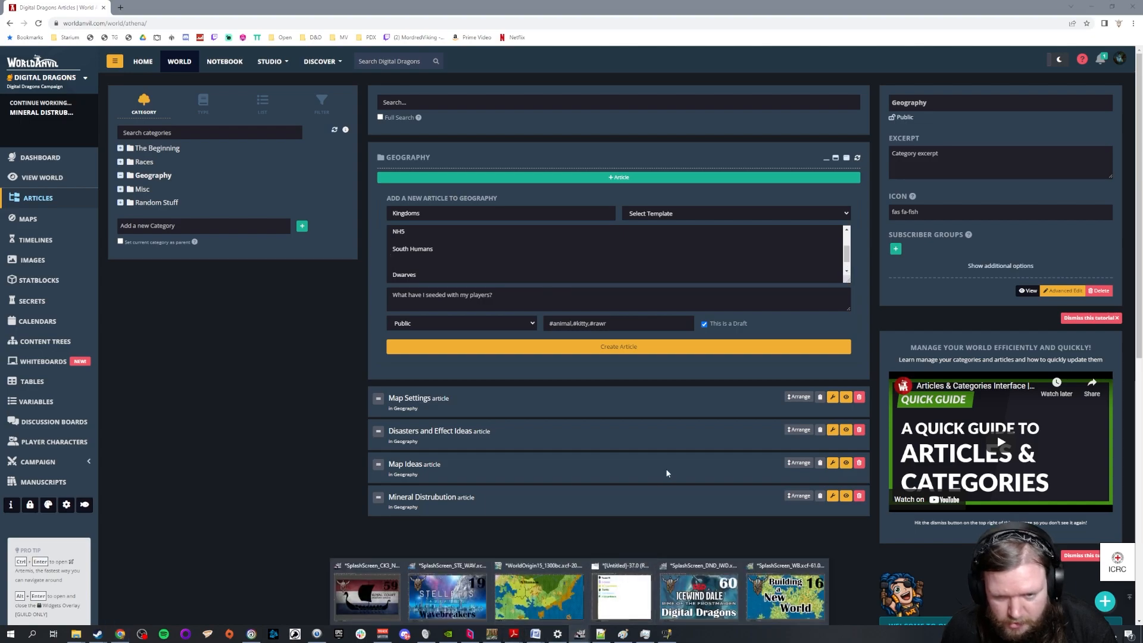
click(554, 605)
scroll(623, 472, down, 10)
scroll(624, 472, up, 2)
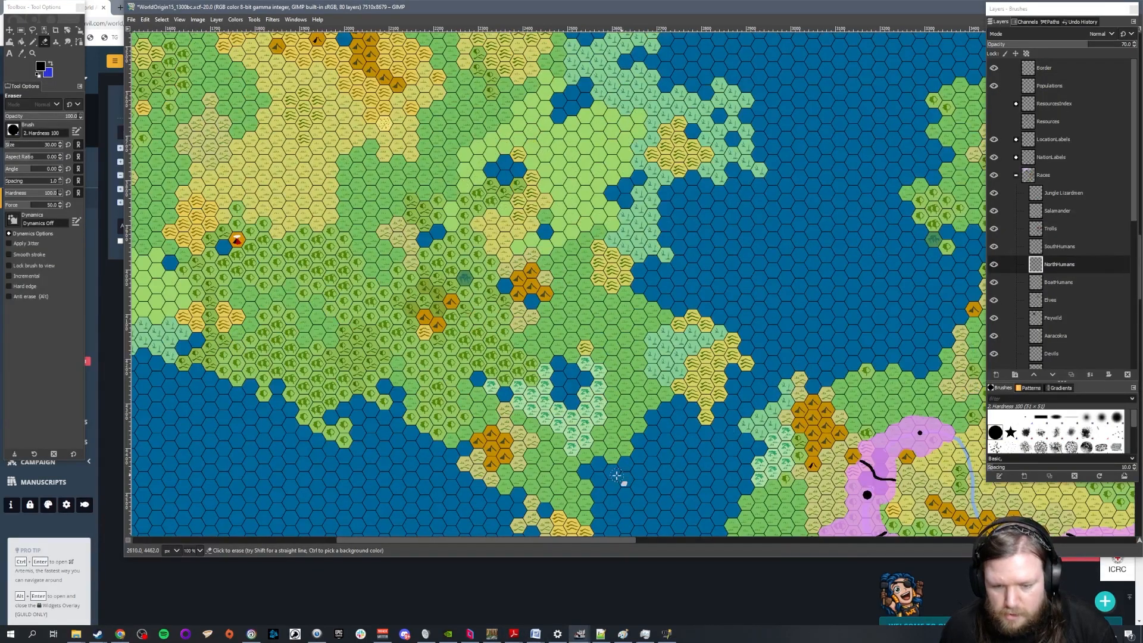
drag(600, 540, 711, 540)
scroll(667, 407, down, 5)
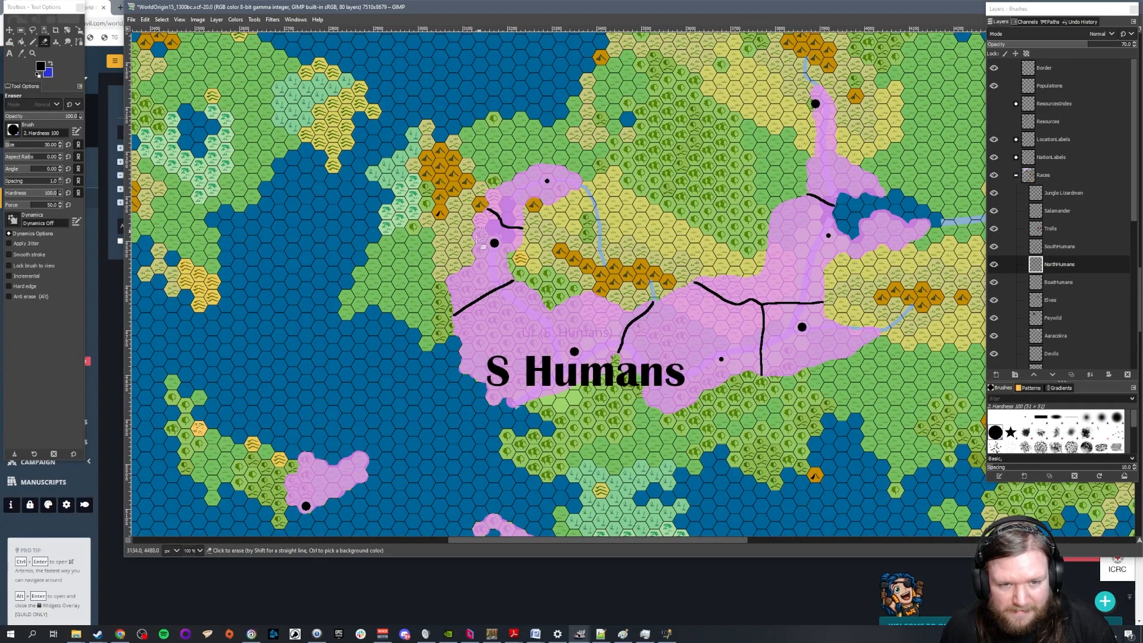
scroll(605, 354, down, 5)
scroll(606, 353, down, 2)
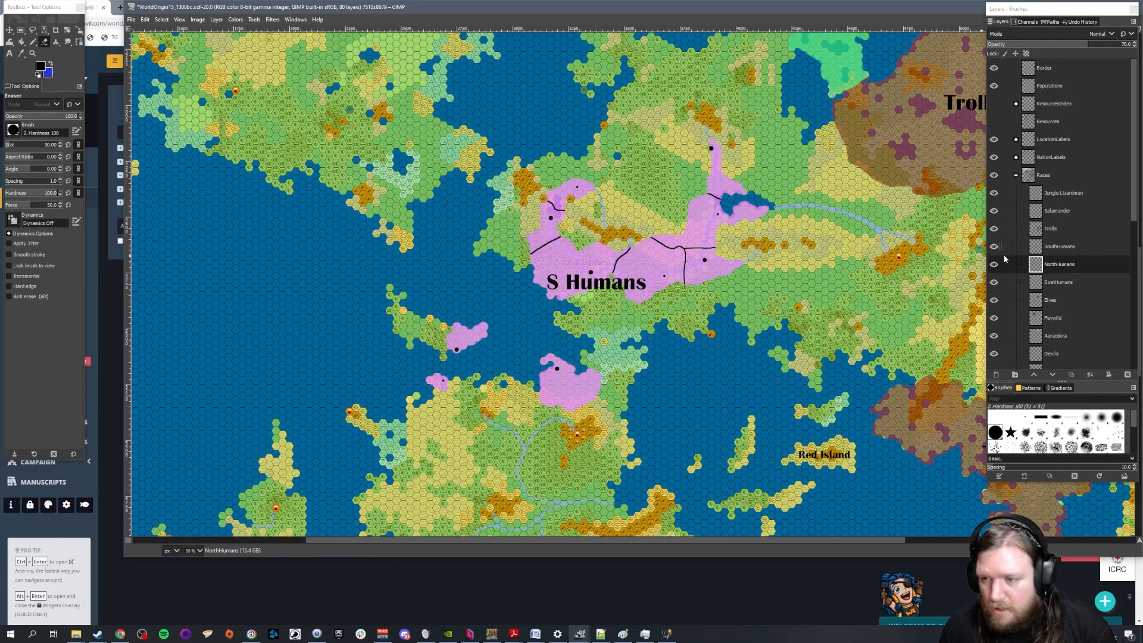
Try to erase the SouthHumans layer's territory patch on the landmass south of the main S Humans territory
click(1066, 247)
scroll(566, 370, up, 2)
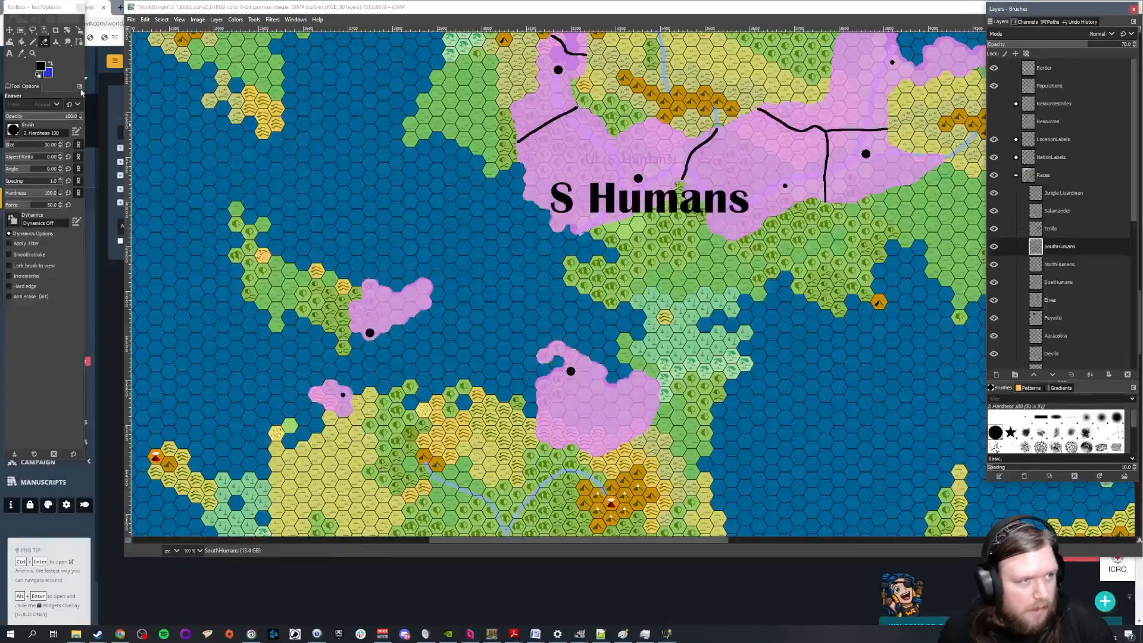
mouse_move(535, 350)
mouse_down()
mouse_move(683, 380)
mouse_move(551, 365)
mouse_move(517, 374)
mouse_up()
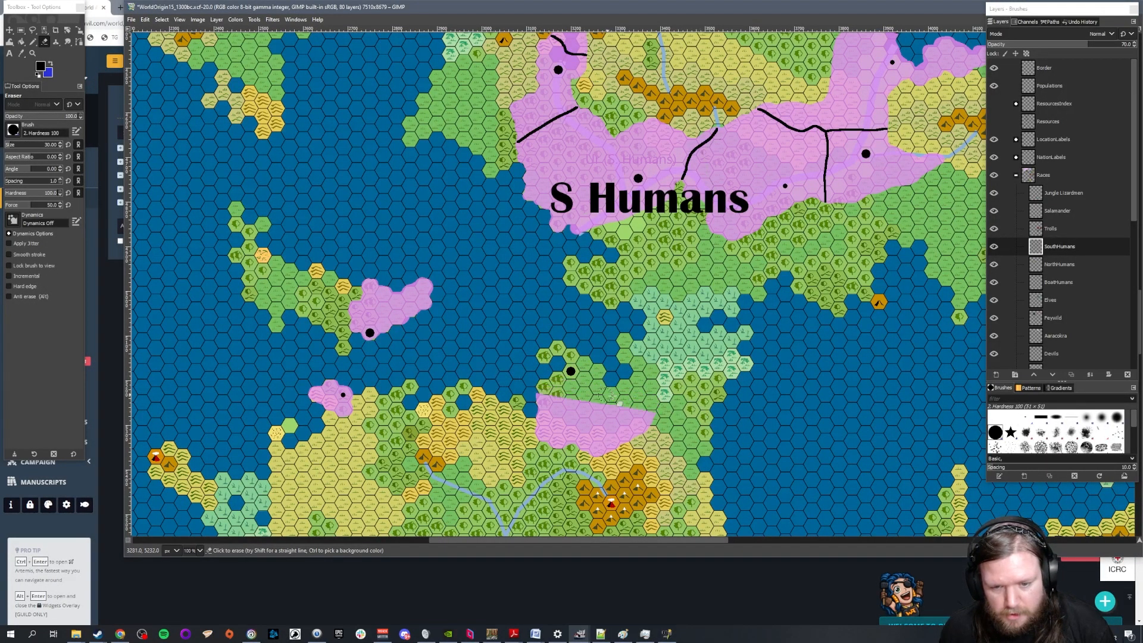
key(ctrl+z)
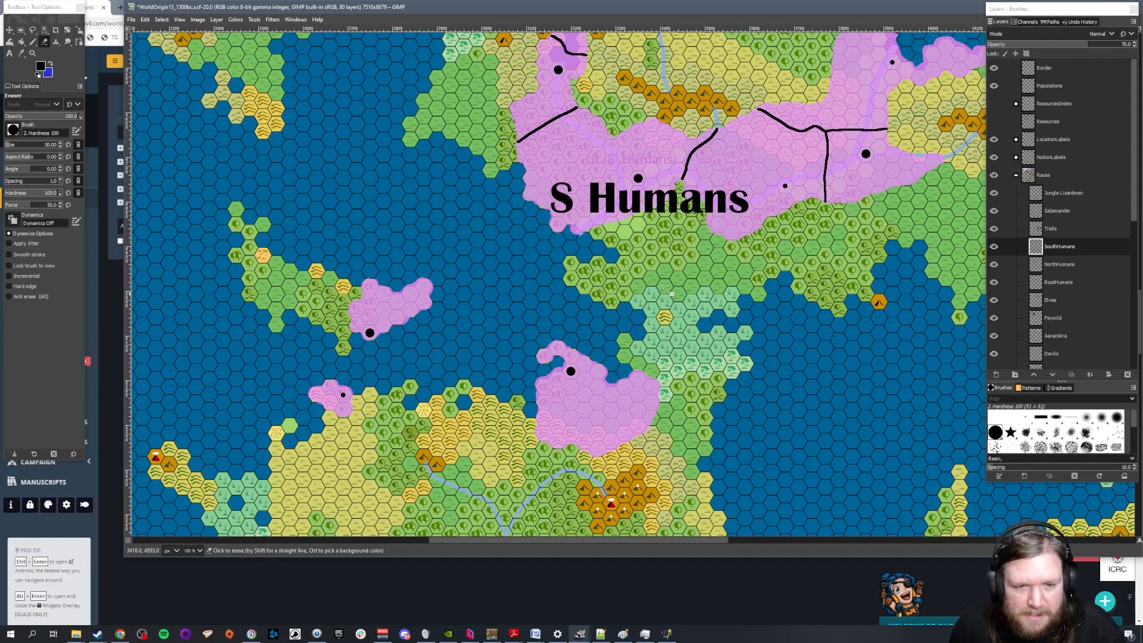
Erase the SouthHumans patches on the island and small coast southwest of S Humans, plus their settlement dots on the Populations layer
mouse_move(360, 314)
mouse_down()
mouse_move(413, 281)
mouse_move(356, 285)
mouse_move(352, 297)
mouse_move(426, 313)
mouse_move(352, 324)
mouse_move(387, 345)
mouse_up()
mouse_move(336, 382)
mouse_down()
mouse_move(290, 396)
mouse_move(344, 415)
mouse_up()
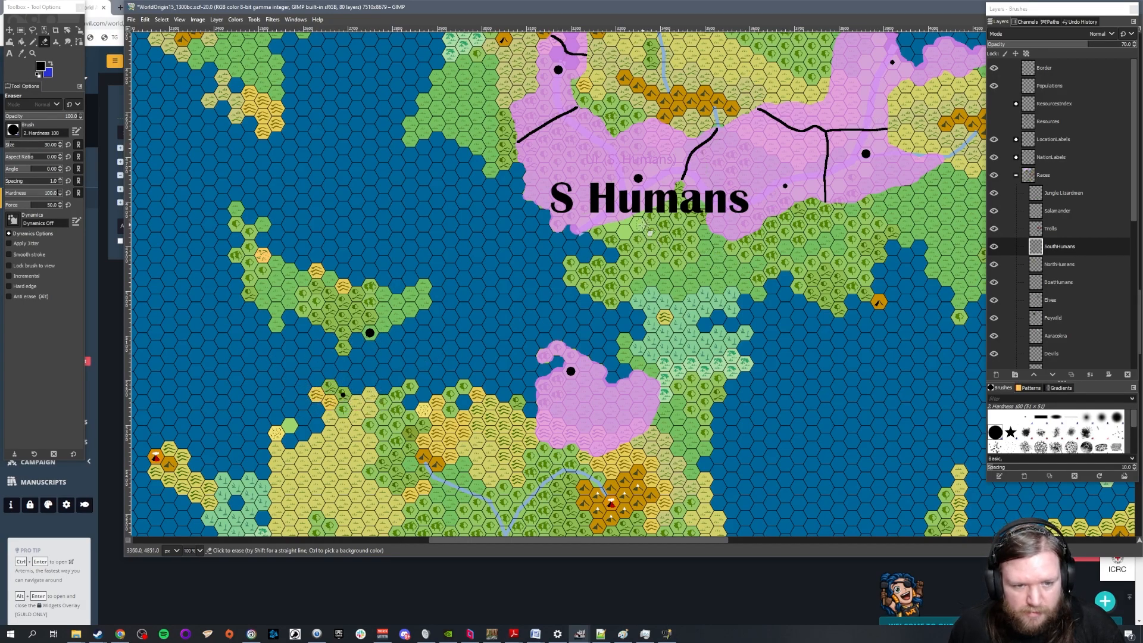
click(1051, 86)
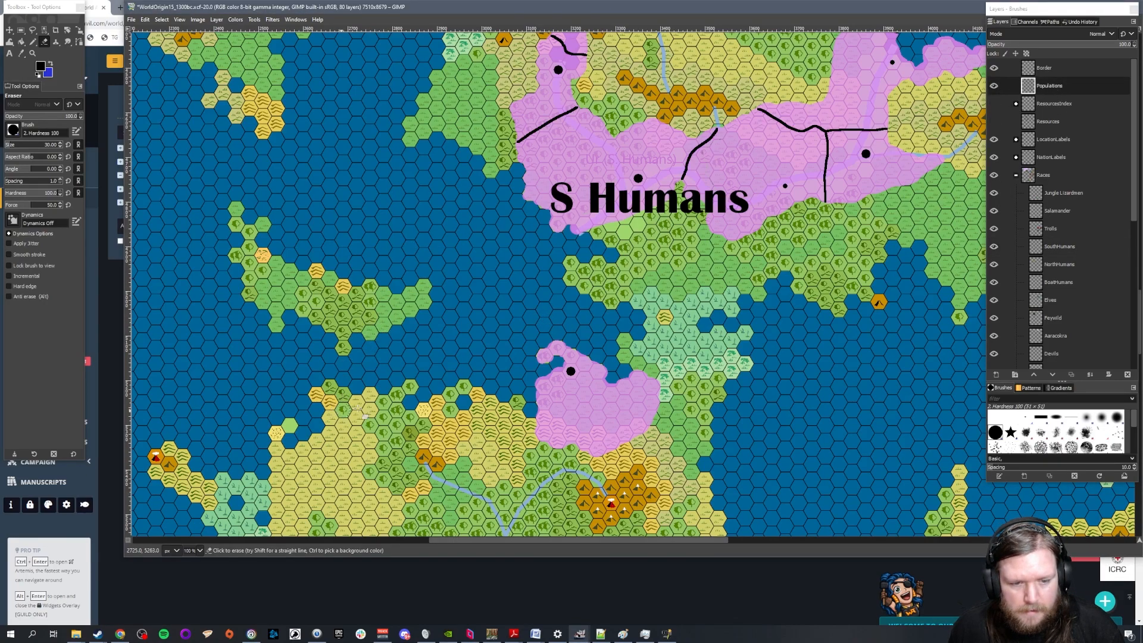
scroll(661, 259, down, 2)
scroll(744, 286, up, 3)
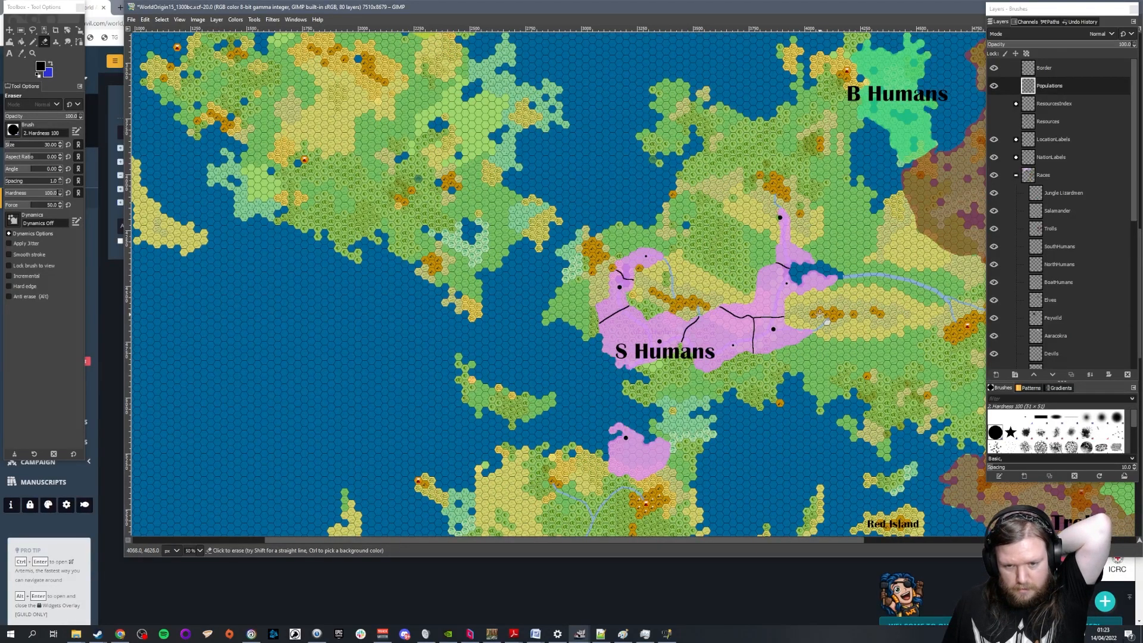
scroll(732, 323, up, 3)
scroll(731, 324, down, 3)
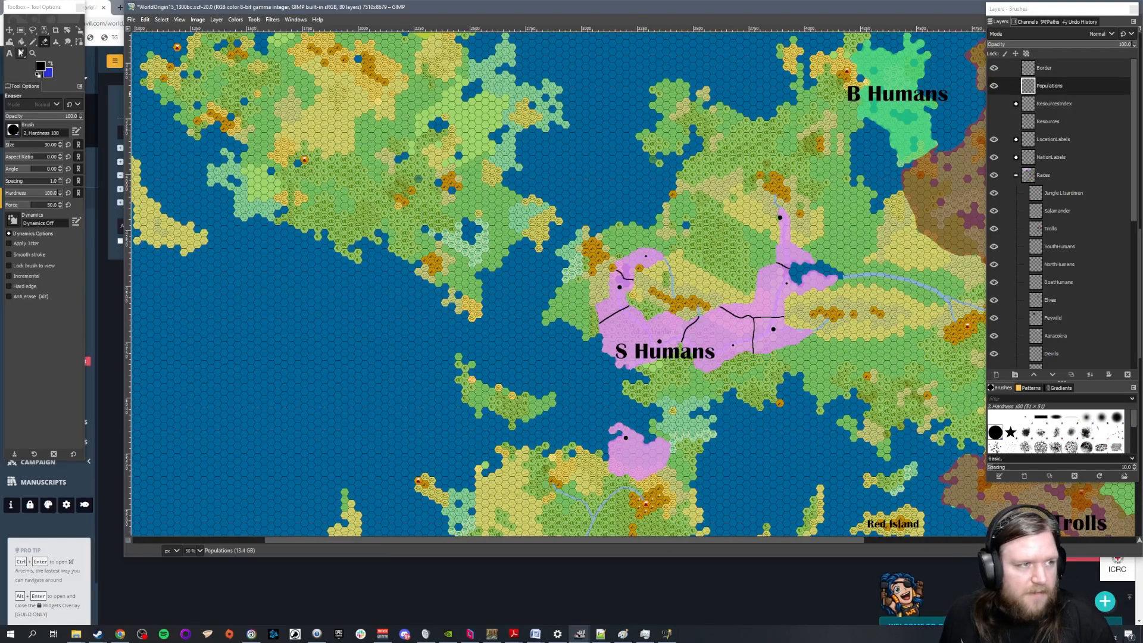
click(9, 29)
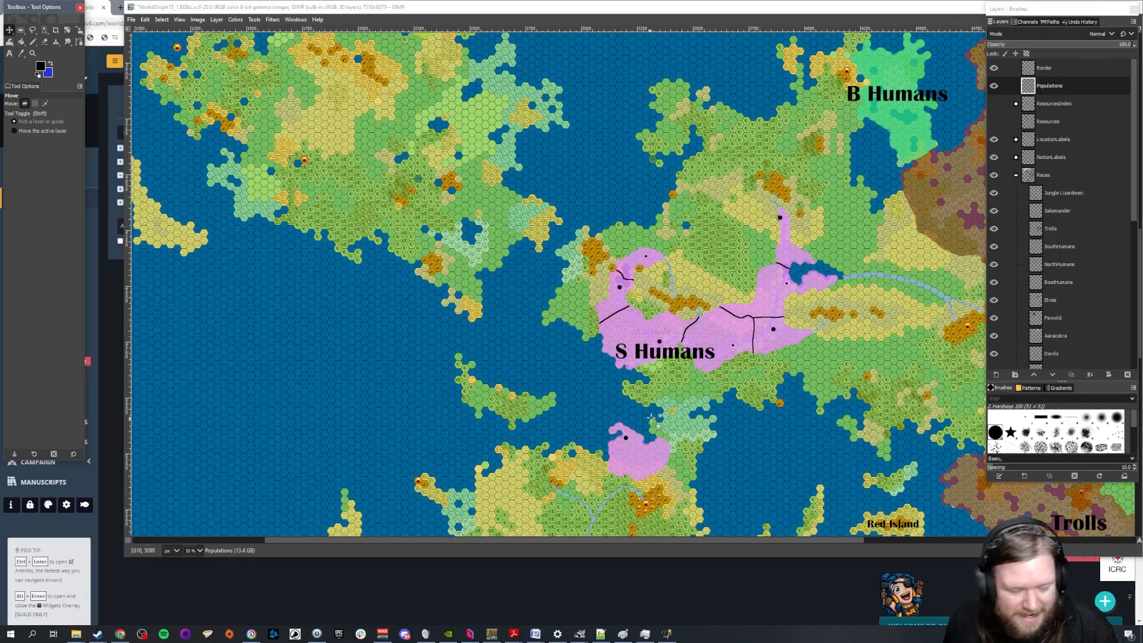
Switch to the Kingdoms article in World Anvil and list SH1 and SH2 under South Humans
click(119, 634)
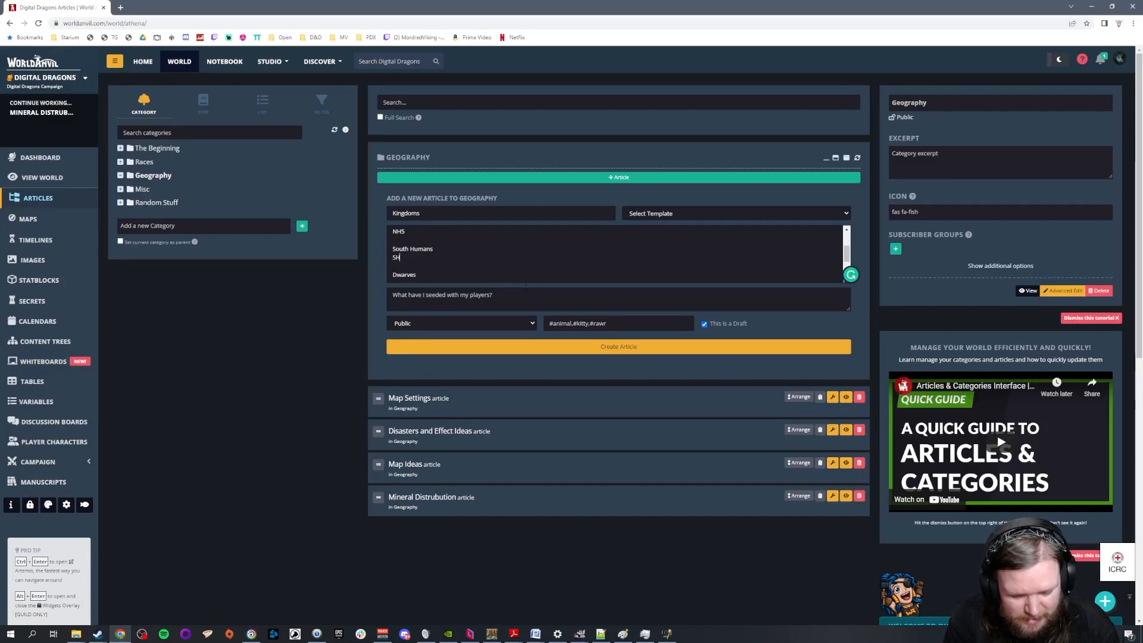
key(Left)
key(Left)
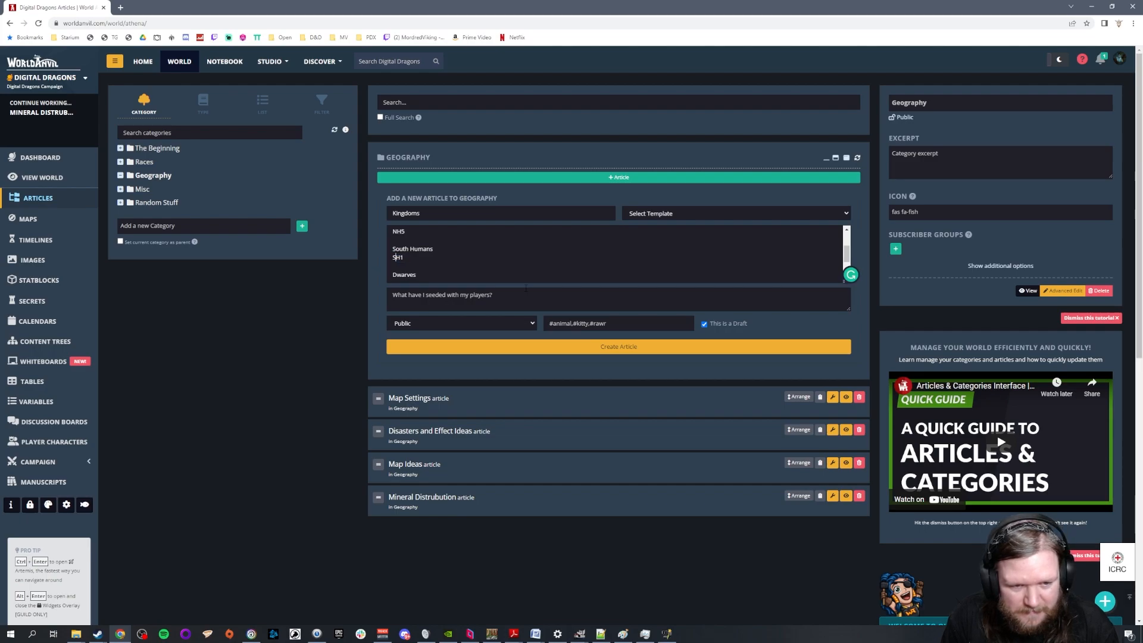
key(Left)
key(Left)
key(Return)
key(Return)
key(Return)
key(Return)
key(BackSpace)
text(SH)
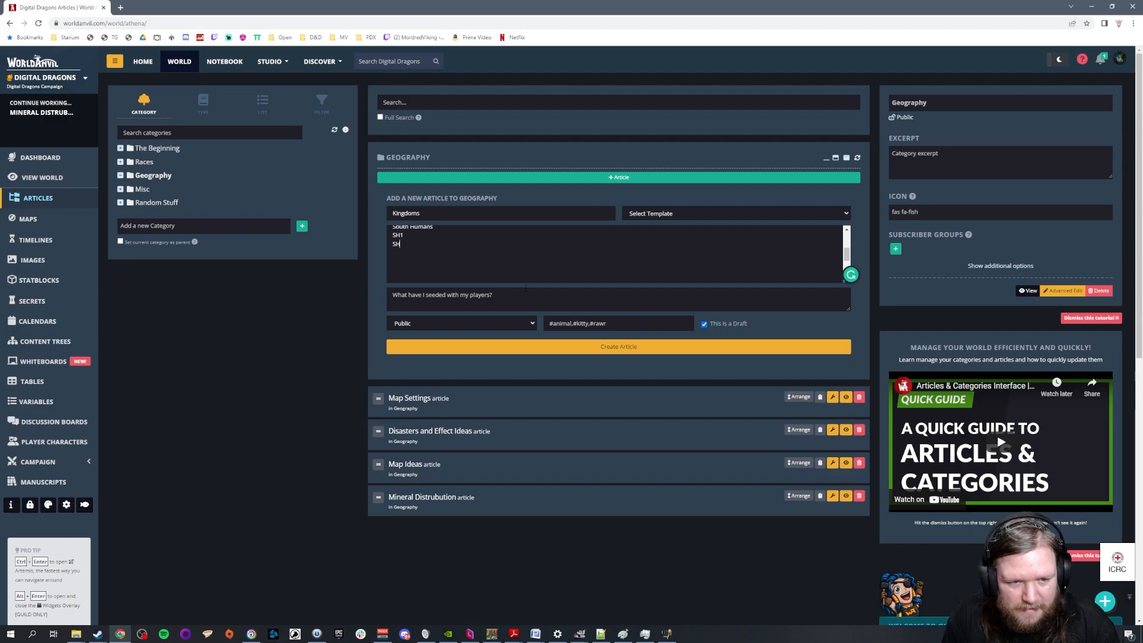
text(2 SH3)
Continue the South Humans list with SH3, SH4, SH5 and SH6, each on its own line
key(Return)
text(SH)
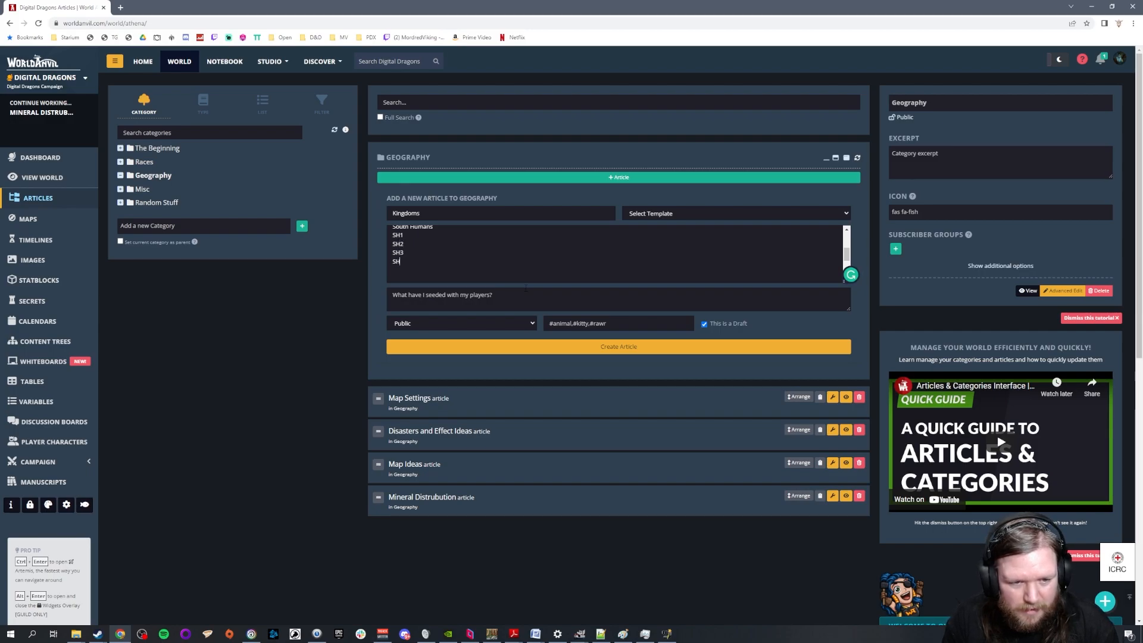
text(4 SH)
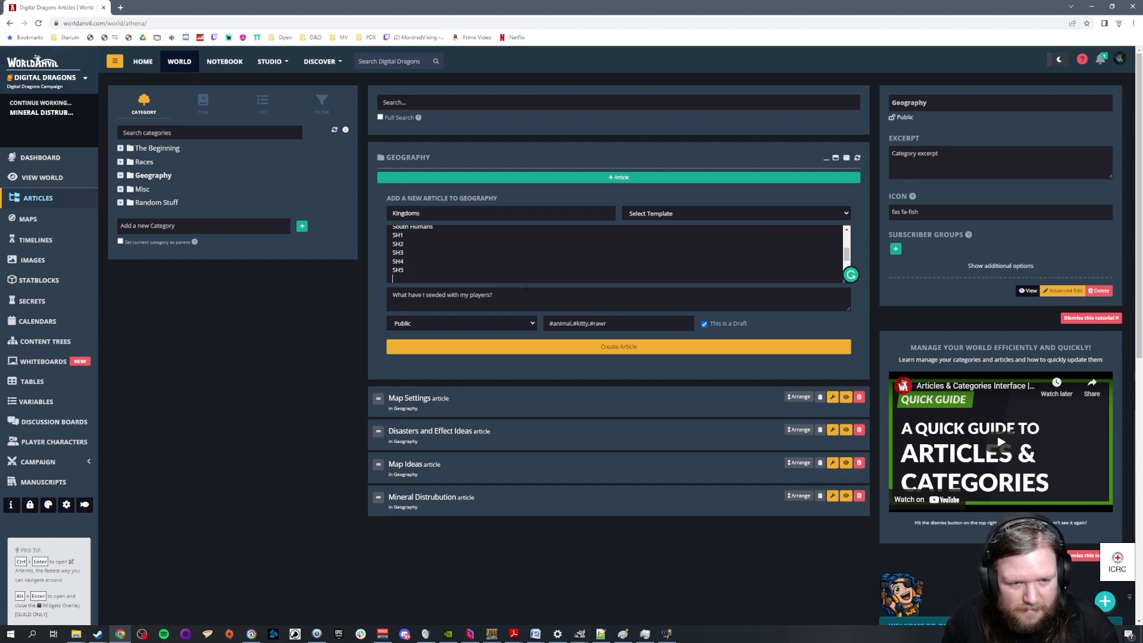
text(5)
key(Return)
text(SH)
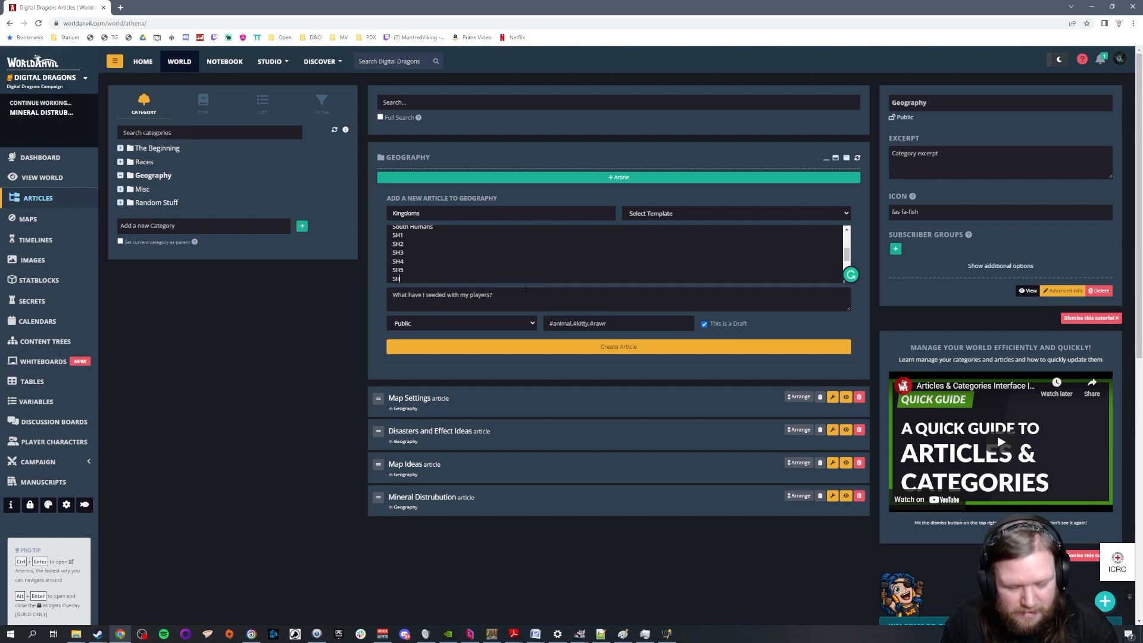
text(6)
Add SH7 and SH8 to the South Humans list, removing the stray bold tags around them
key(Down)
key(Return)
key(Return)
text([b]SH[/b])
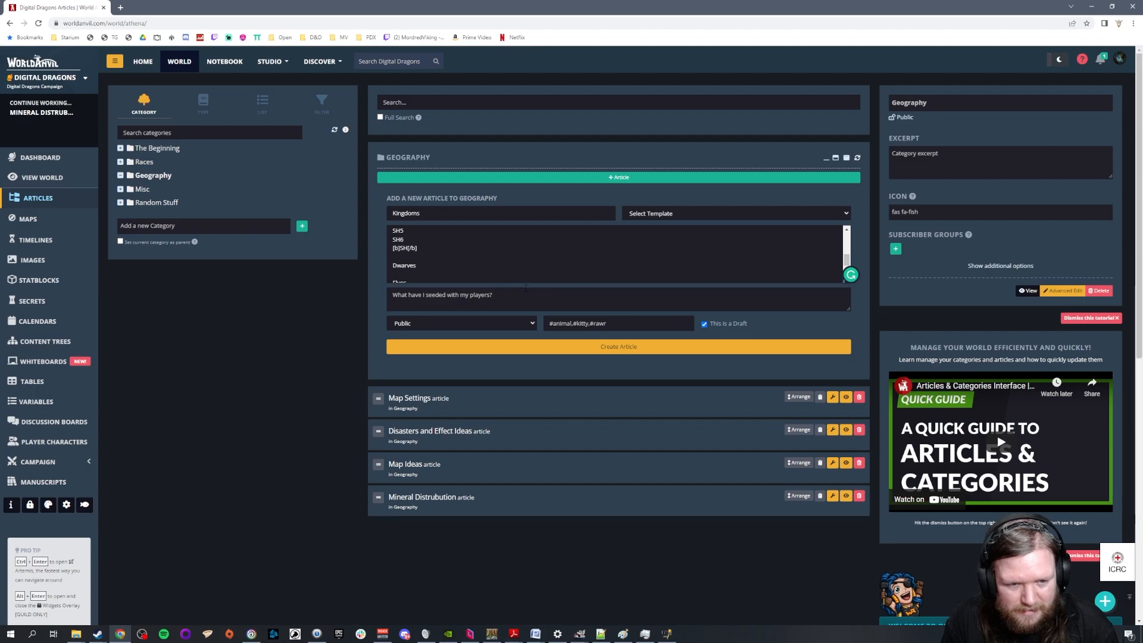
key(BackSpace)
key(BackSpace)
key(Delete)
key(Delete)
key(Delete)
key(Delete)
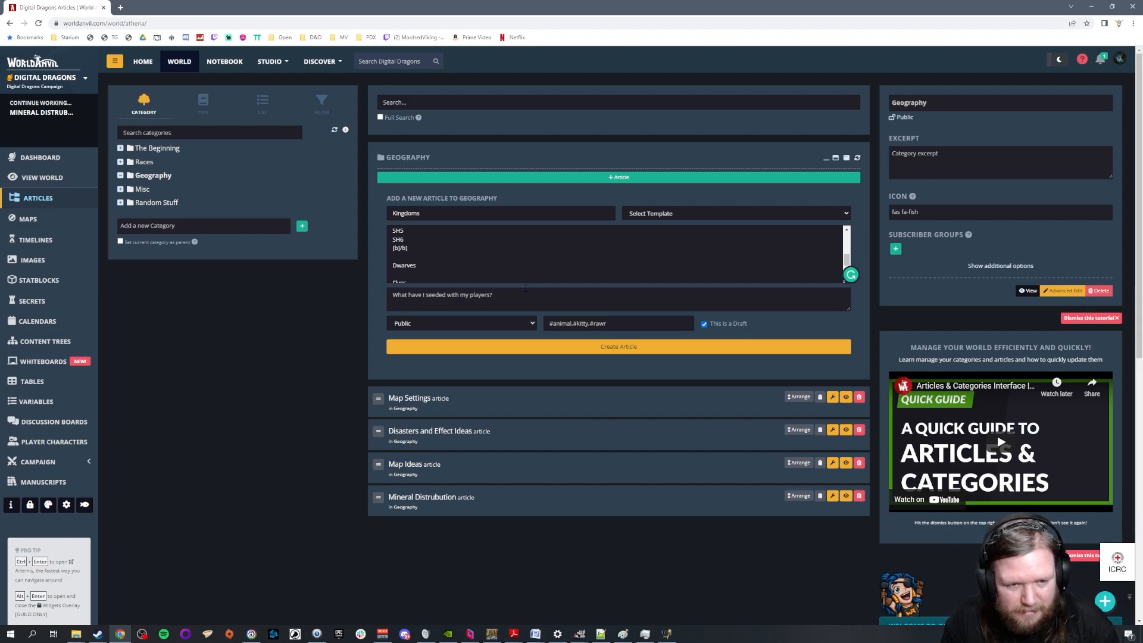
text(SH)
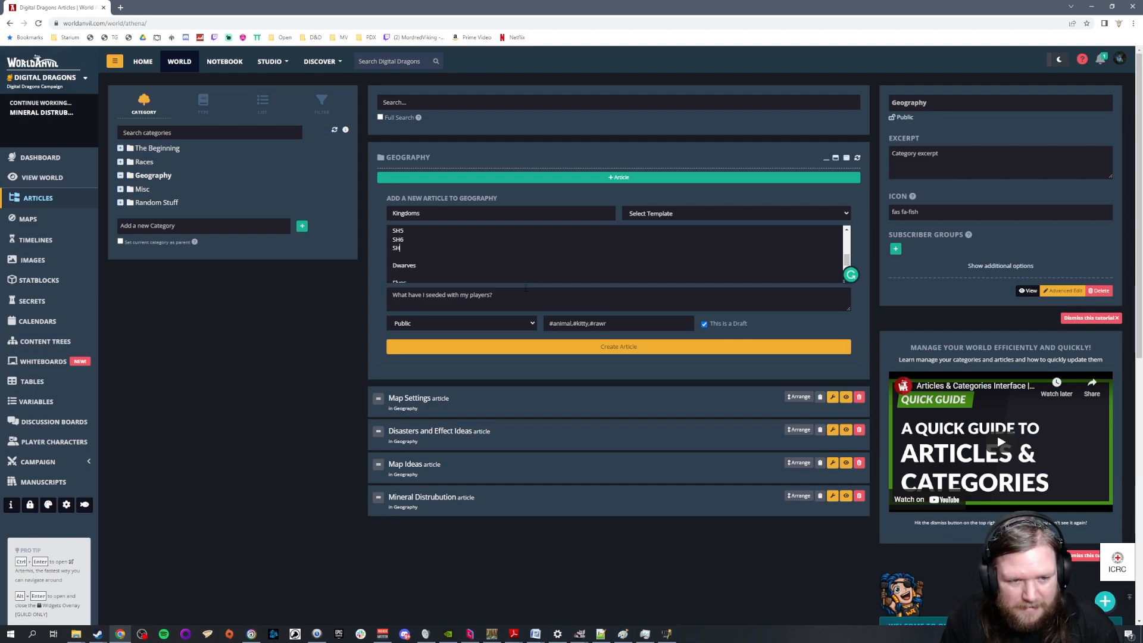
text(7 SH)
key(ctrl+b)
key(BackSpace)
key(BackSpace)
key(BackSpace)
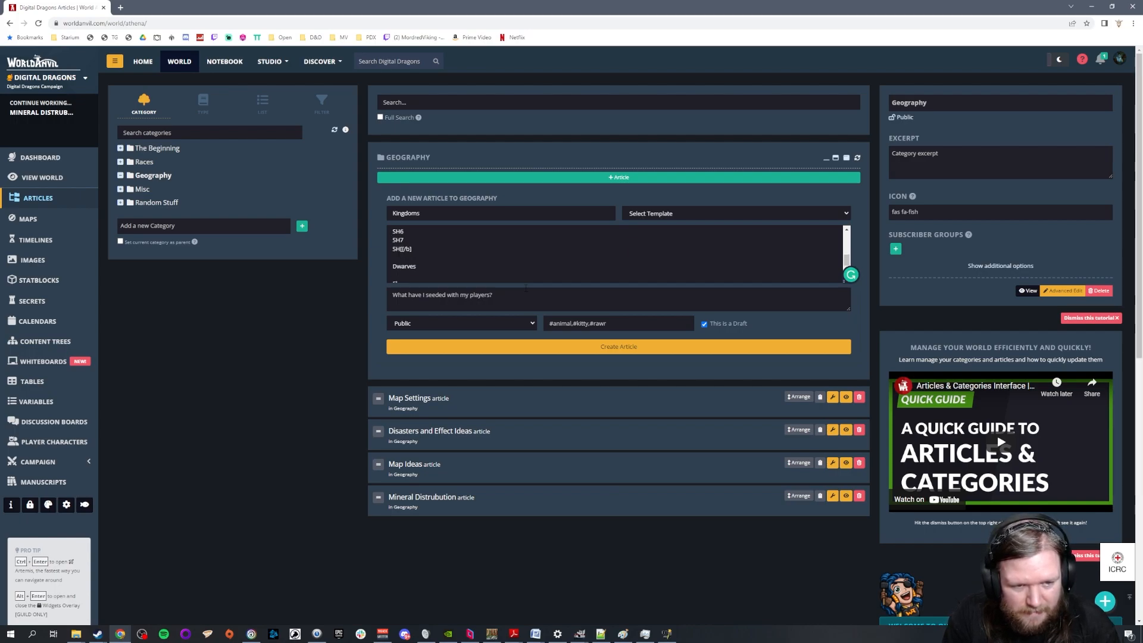
text(8)
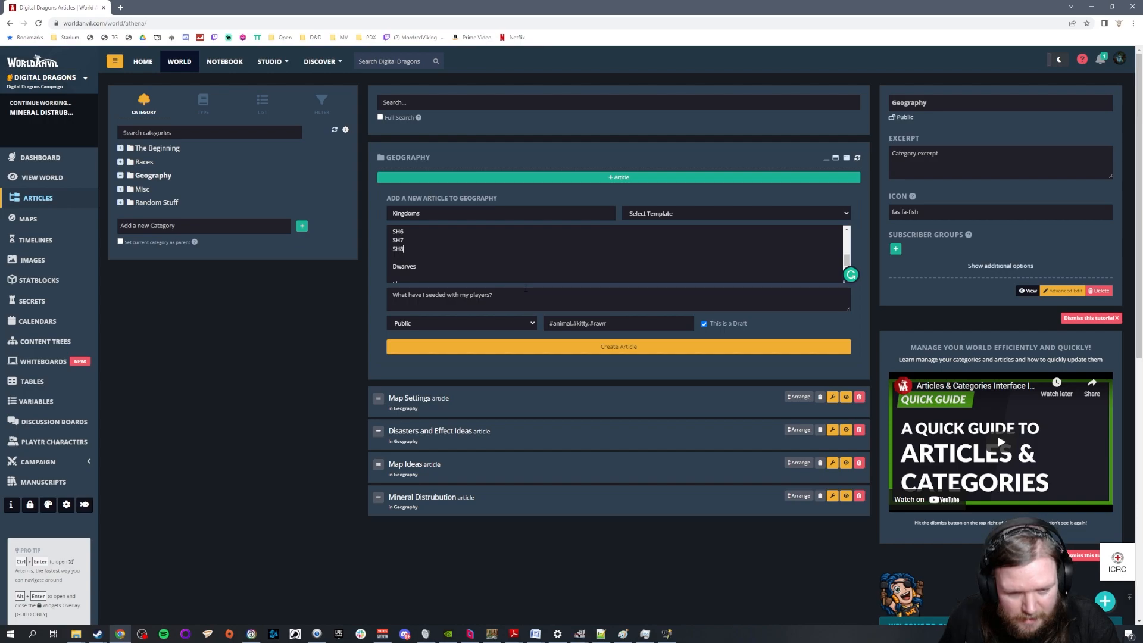
List D1, D2, D3, D4 and D5 on separate lines under Dwarves
key(Return)
text(D1)
key(Return)
text(D2)
key(Return)
text(D3)
key(Return)
text(D4)
key(Return)
text(D)
key(Return)
text(H)
key(BackSpace)
key(BackSpace)
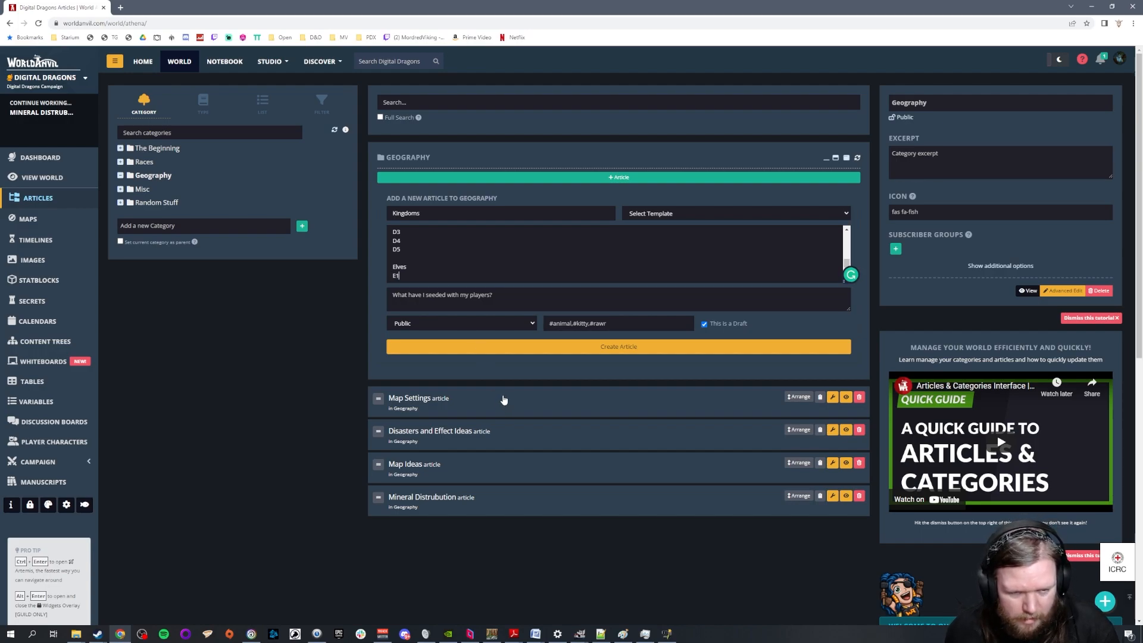
List E1, E-C1, E-C2 and E-C3 on separate lines under Elves
text(E1)
key(Return)
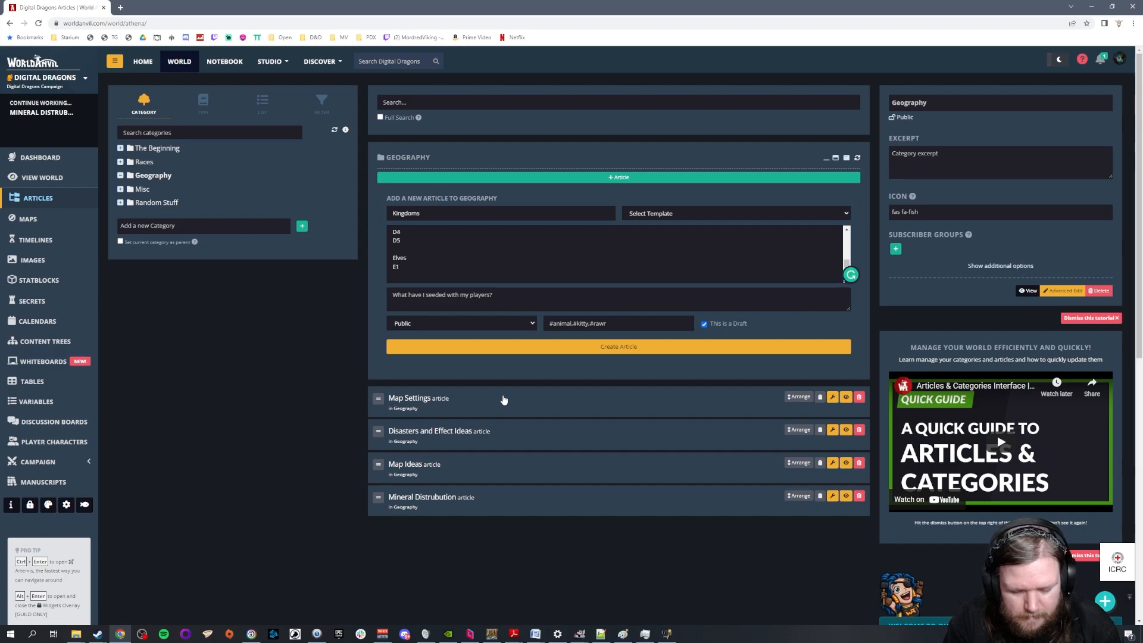
text(E-C1)
key(Return)
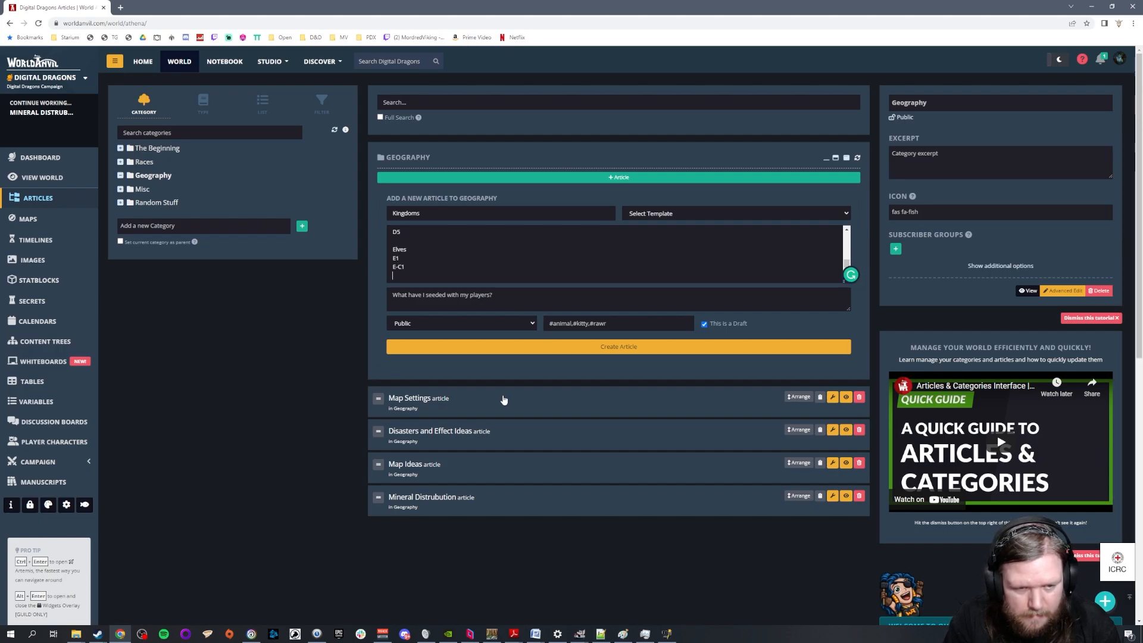
text(E-C2)
key(Return)
text(E-C3)
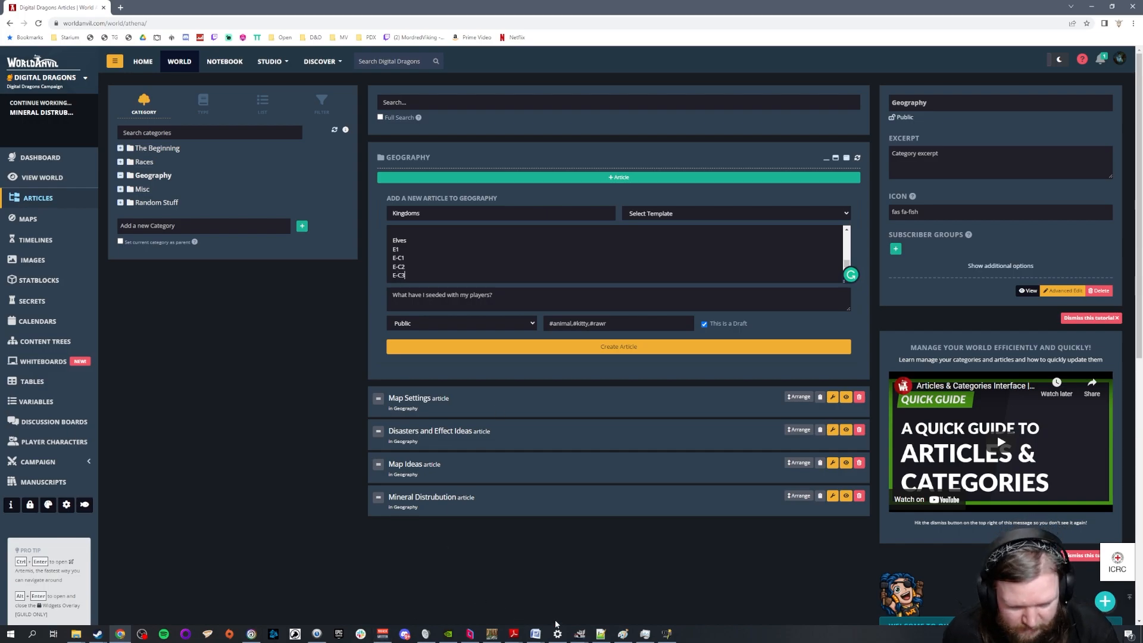
Switch to the WorldOrigin15 map in GIMP to examine the Elves' settlements, and bring up the Worldographer map
mouse_move(581, 635)
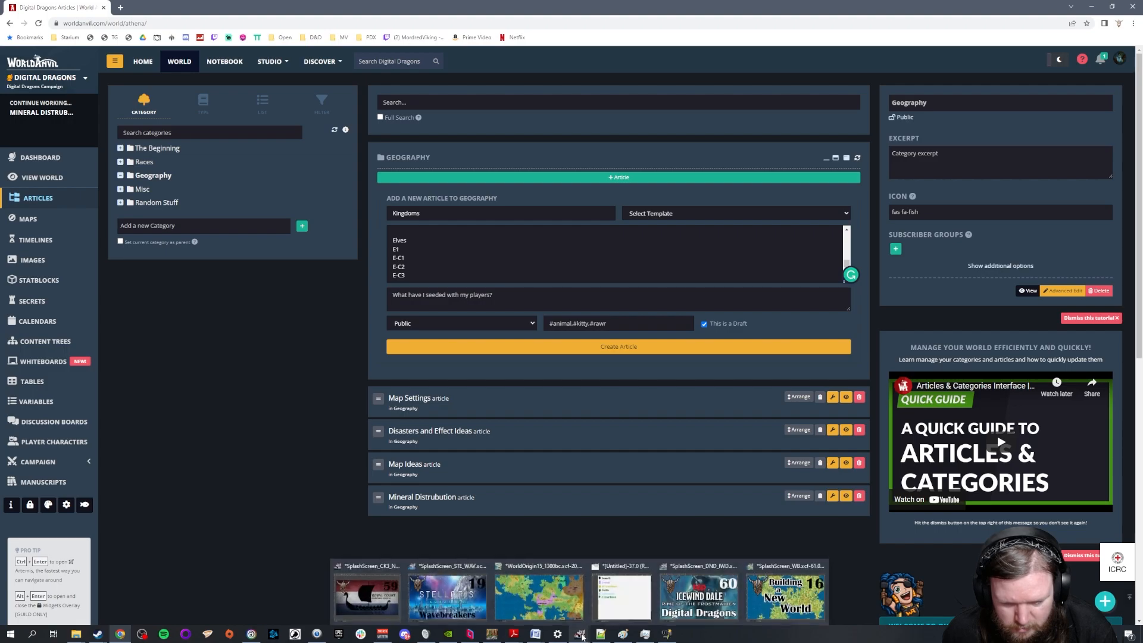
click(539, 593)
drag(658, 539, 808, 539)
scroll(770, 331, up, 8)
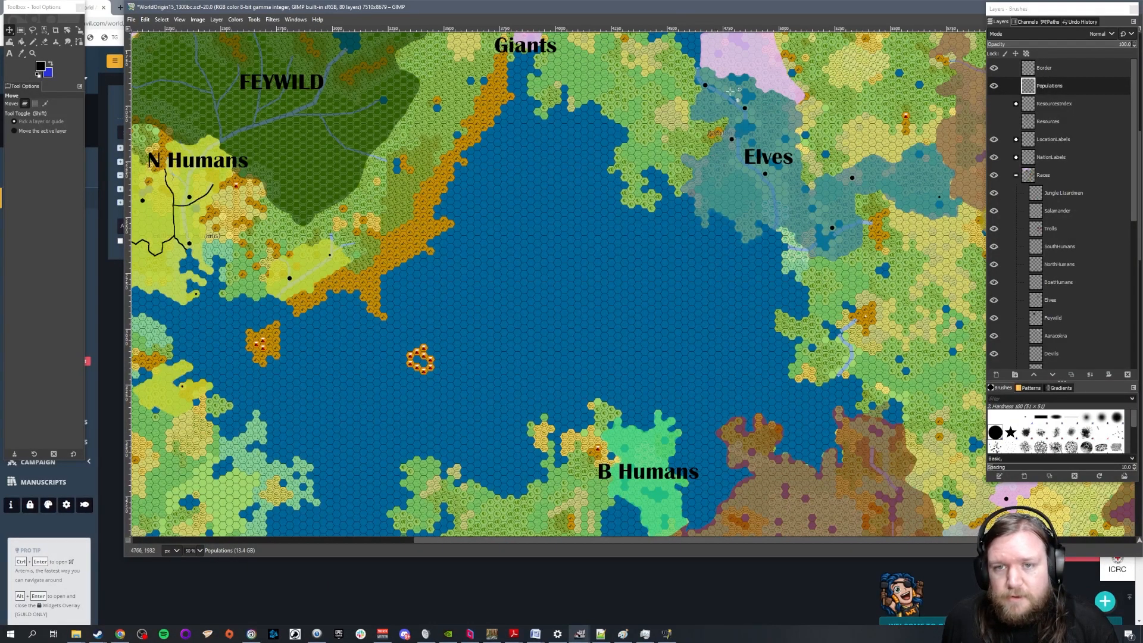
click(492, 634)
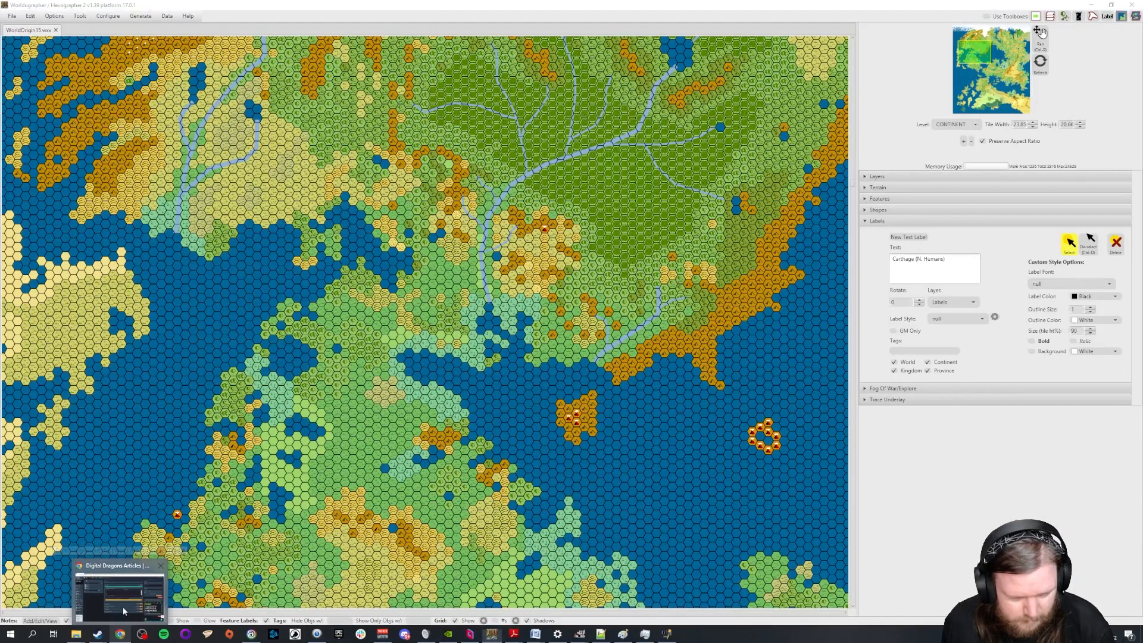
Return to the Kingdoms article in World Anvil and add E-C4, E-C5 and E-C6 to the Elves list
click(121, 636)
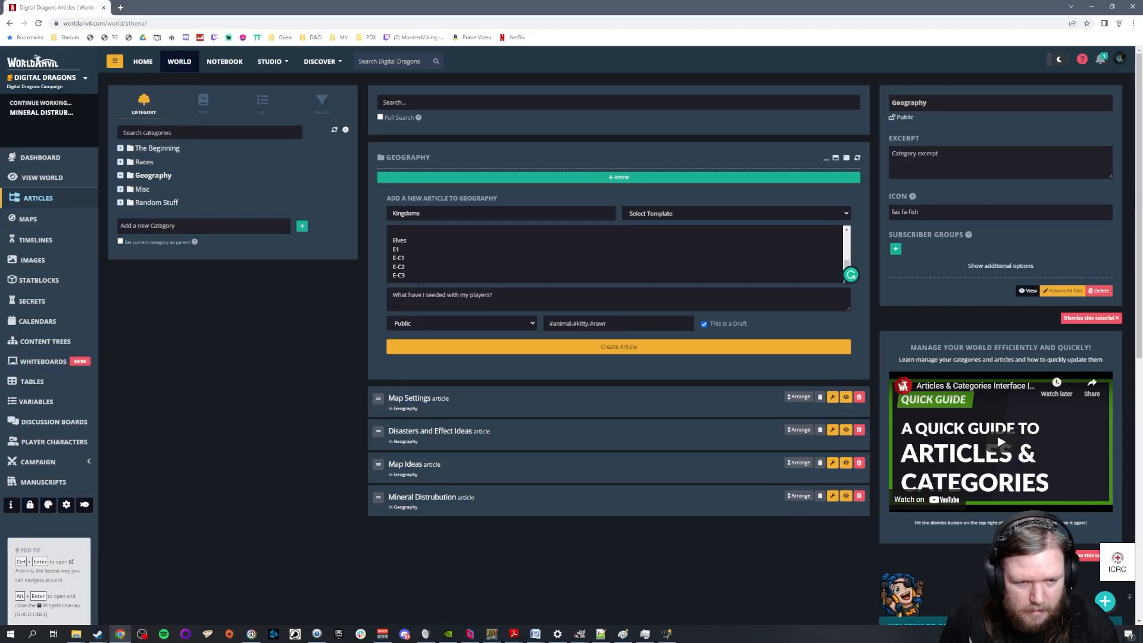
key(Return)
text(E-C4)
key(Return)
text(E-C5)
key(Return)
text(E-C6)
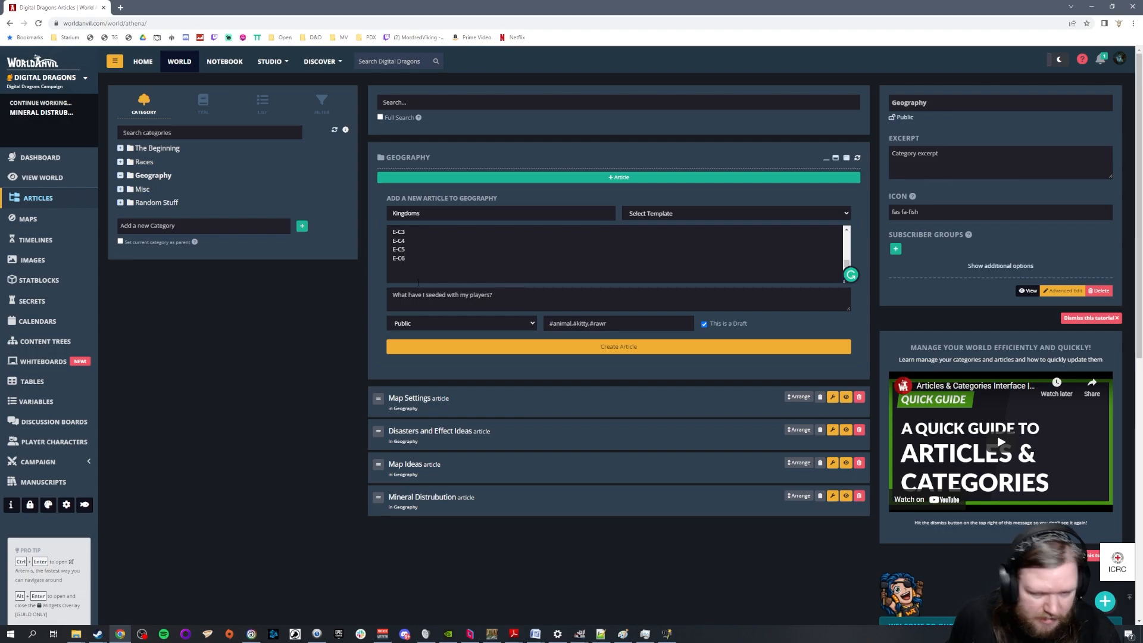
Switch to the WorldOrigin15 map in GIMP and examine the N Humans territories, borders and settlements around the Feywild
click(579, 633)
click(563, 596)
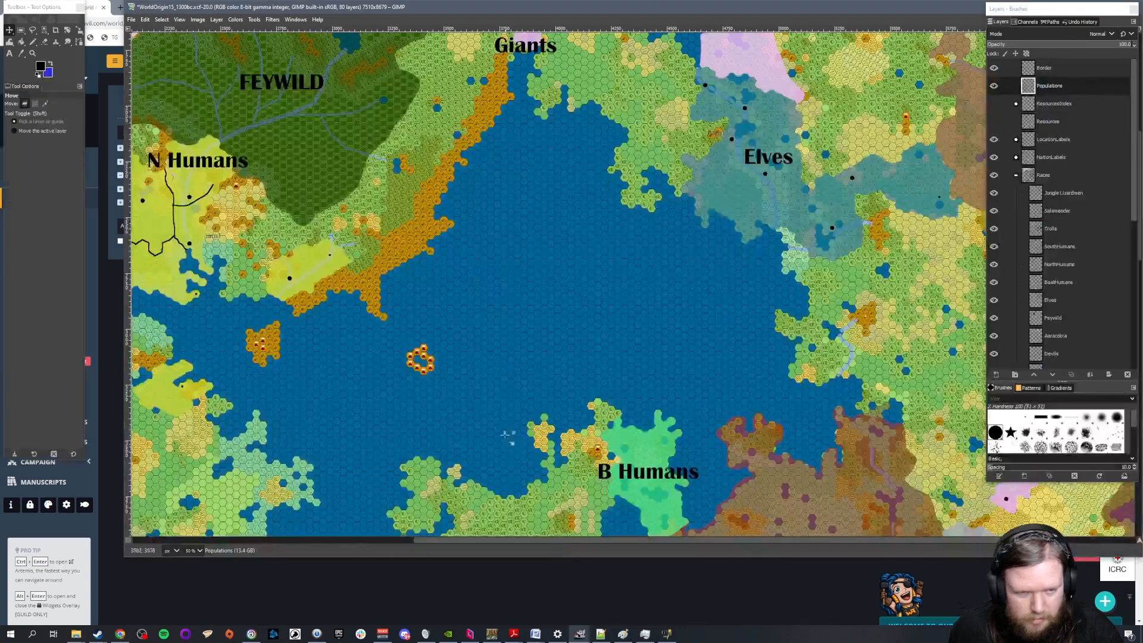
drag(521, 543, 390, 543)
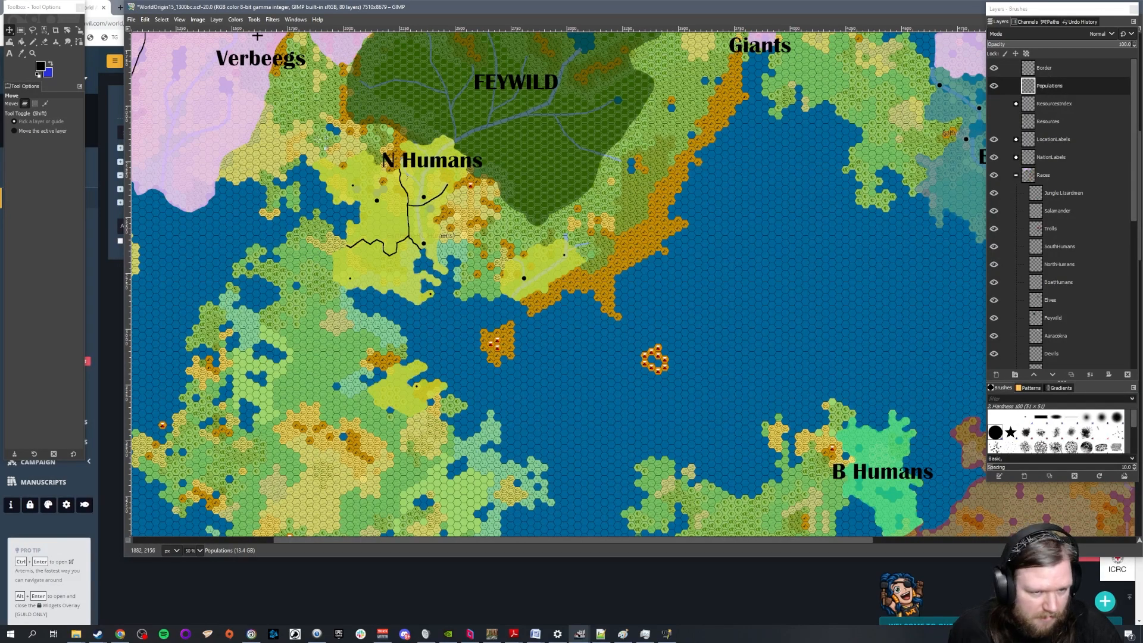
scroll(406, 124, down, 5)
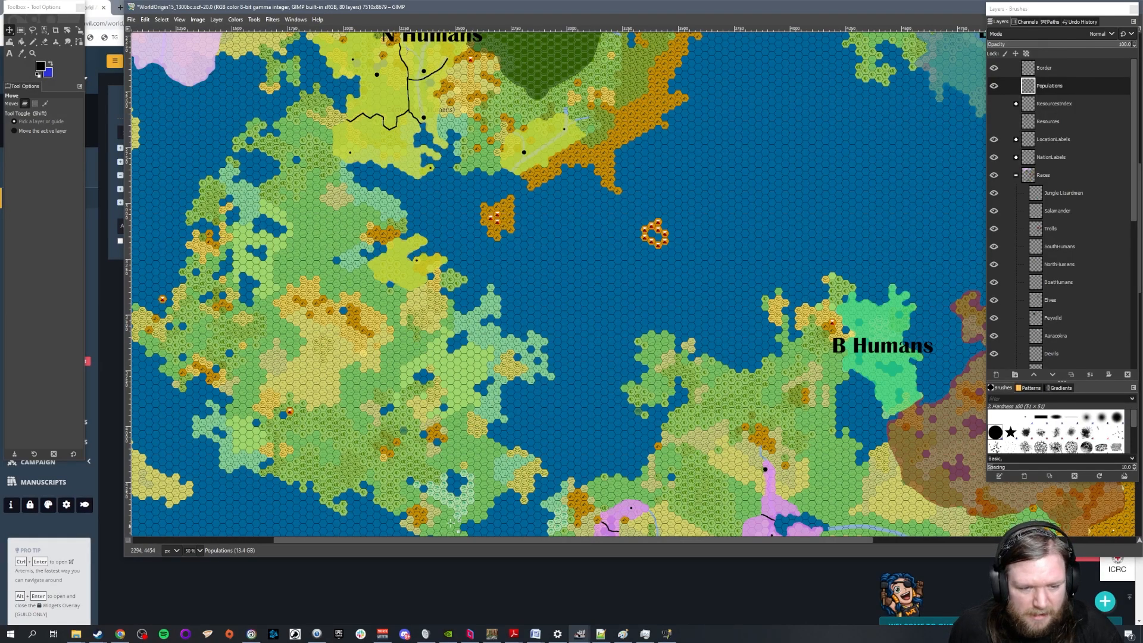
scroll(417, 531, down, 5)
scroll(714, 361, up, 10)
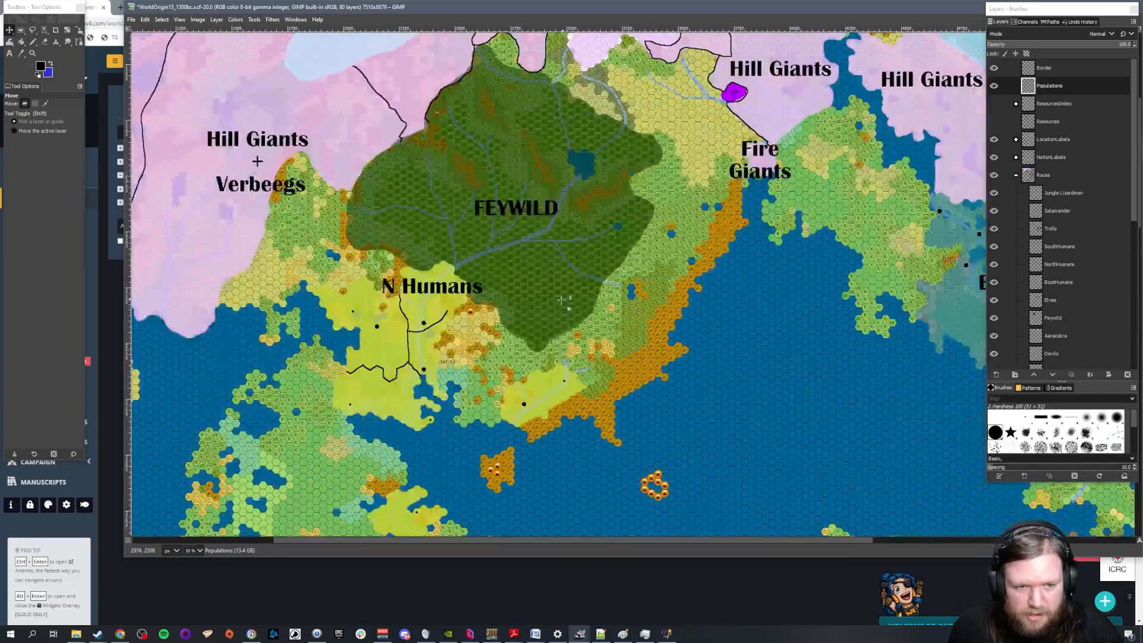
scroll(435, 158, down, 2)
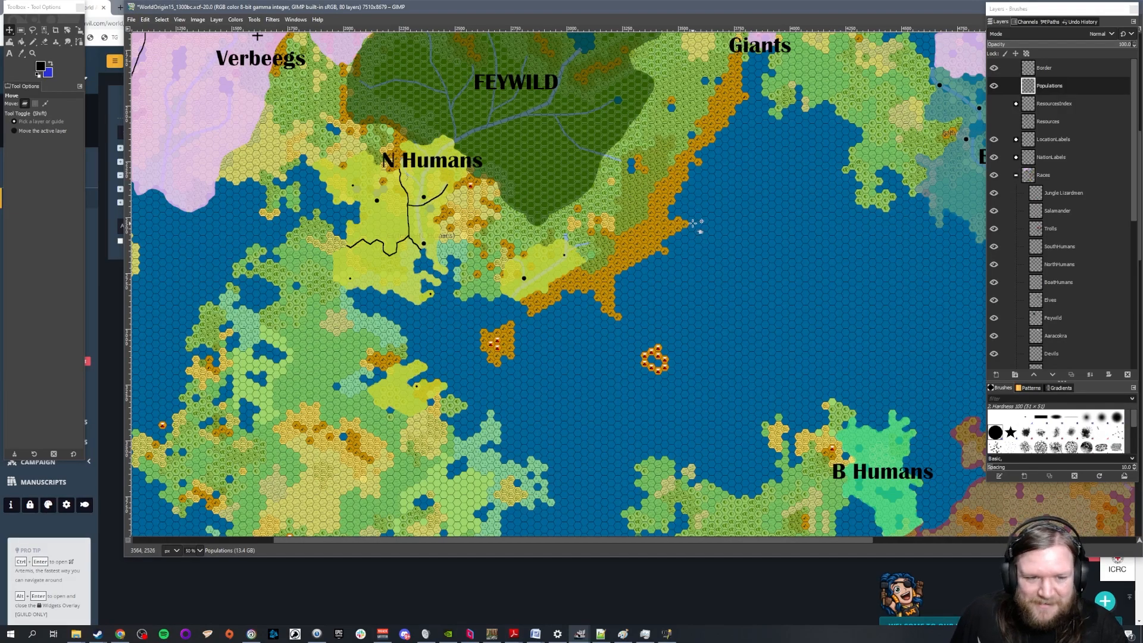
Examine the S Humans, Trolls, Gnolls, Dwarves, B Humans and Elves territories across the rest of the map
scroll(655, 262, down, 5)
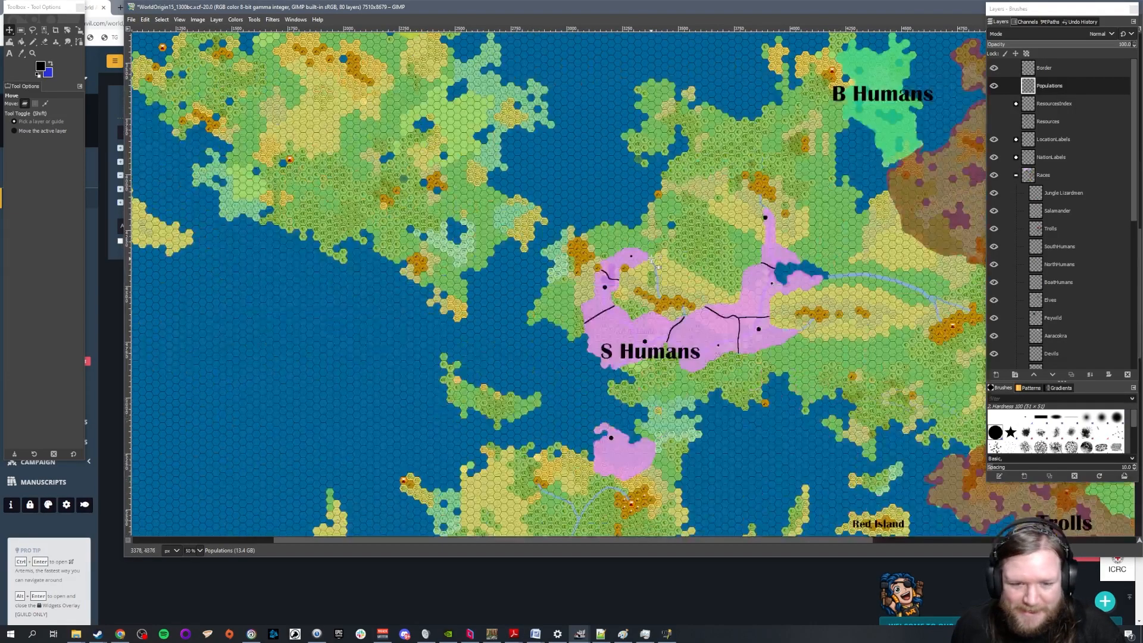
scroll(692, 441, down, 2)
drag(602, 540, 903, 553)
scroll(839, 430, down, 5)
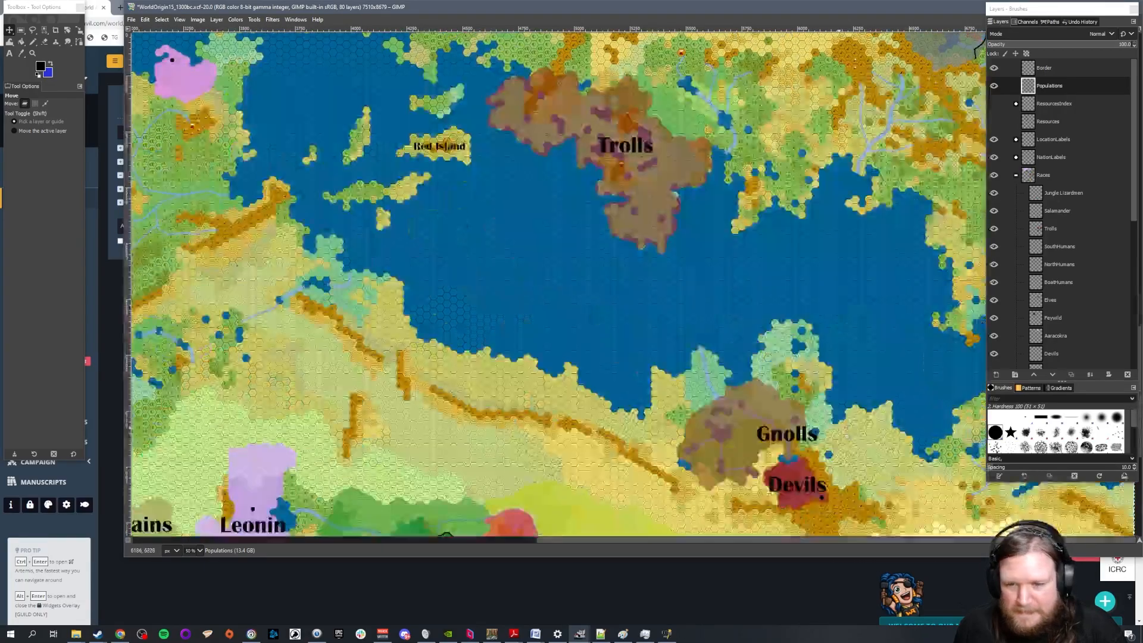
scroll(863, 434, up, 5)
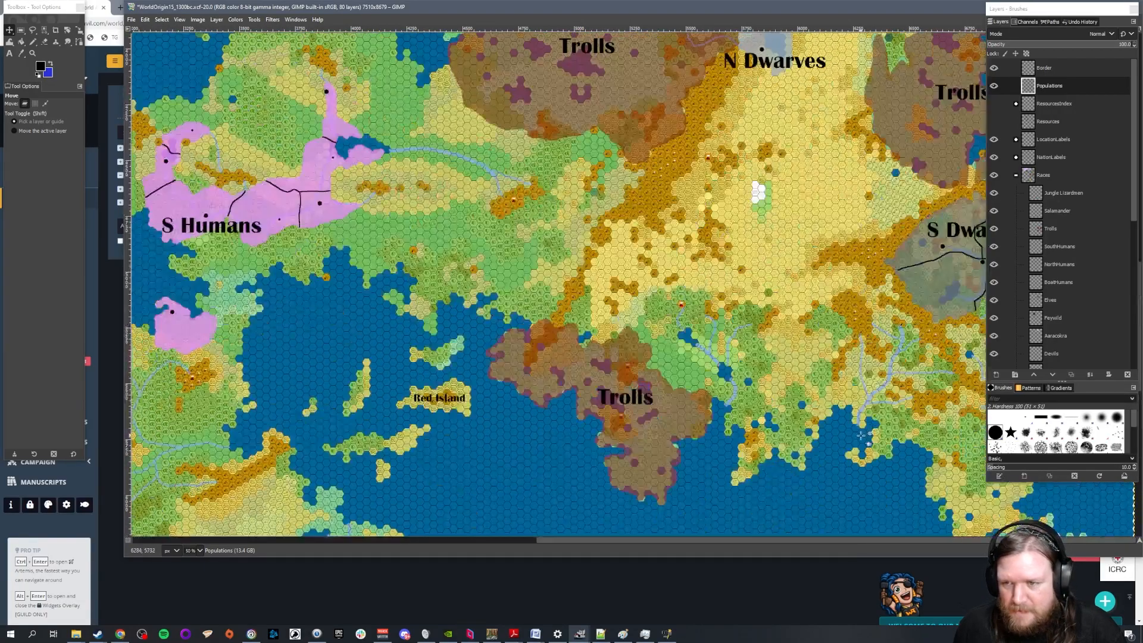
scroll(929, 253, up, 5)
scroll(813, 234, up, 3)
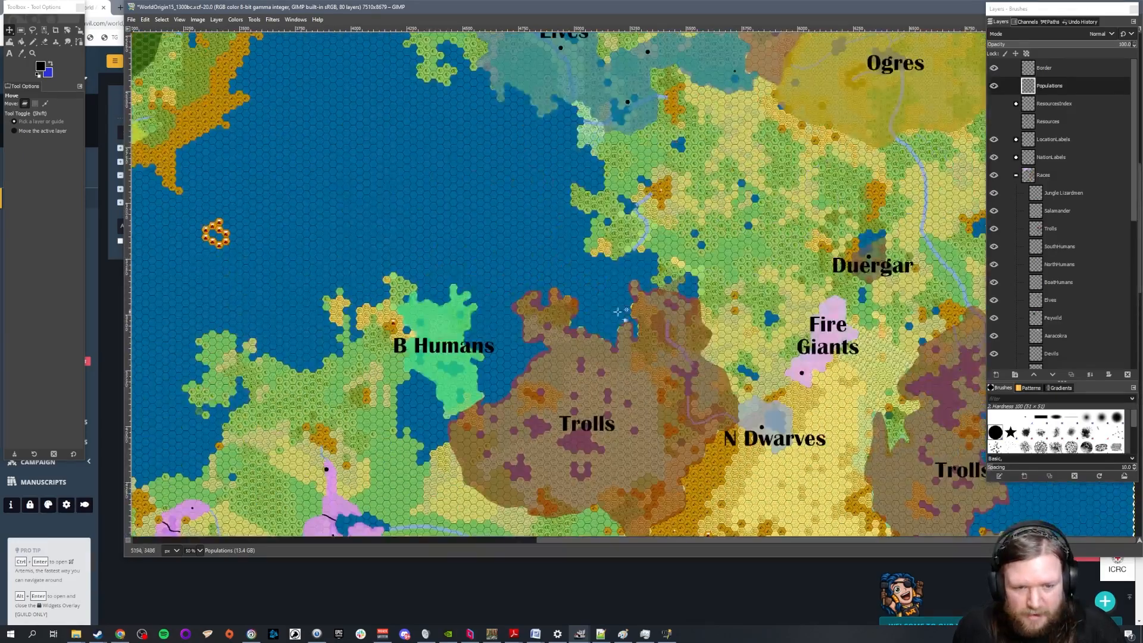
scroll(562, 223, up, 9)
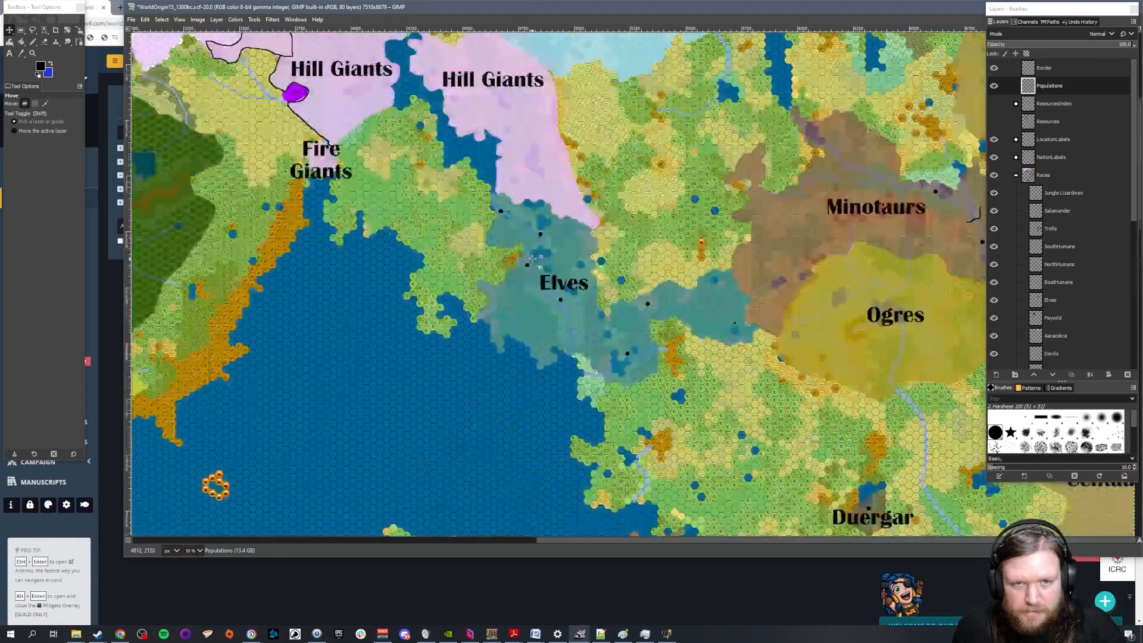
Examine the Elves, N Humans, B Humans and S Humans territories on the map, ending on the N Humans borders and settlements
scroll(531, 284, down, 3)
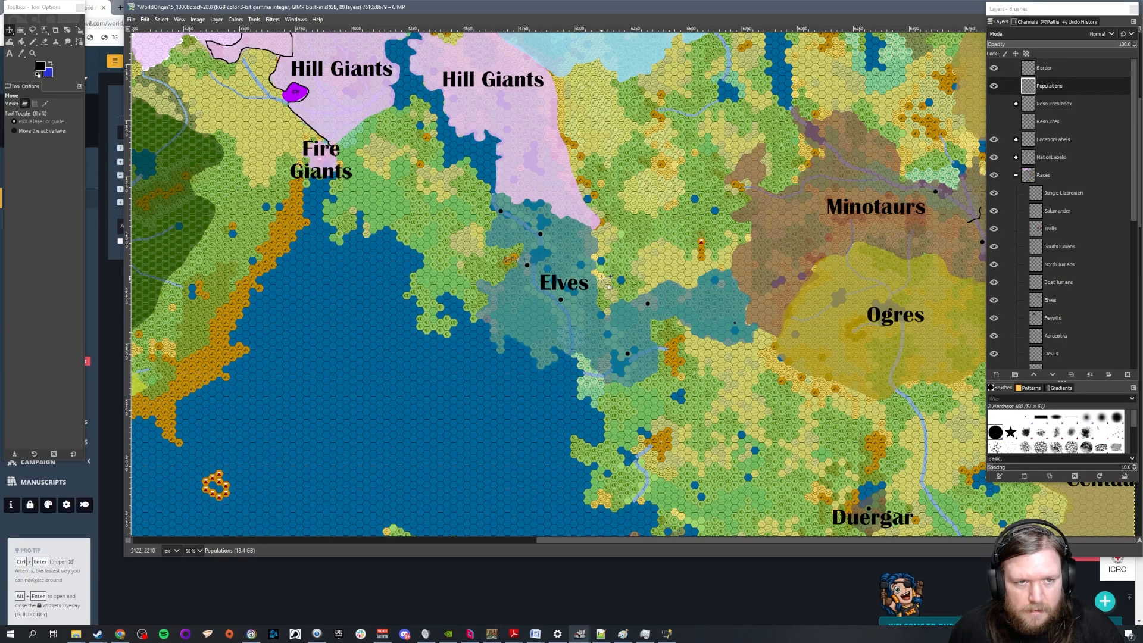
scroll(608, 278, down, 3)
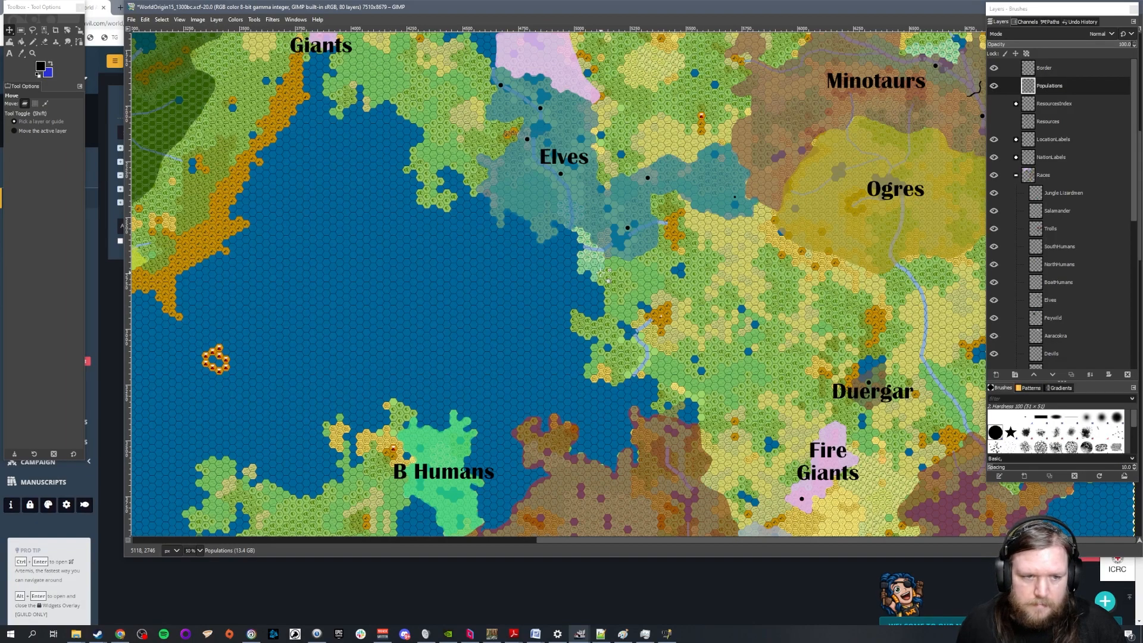
drag(562, 540, 278, 552)
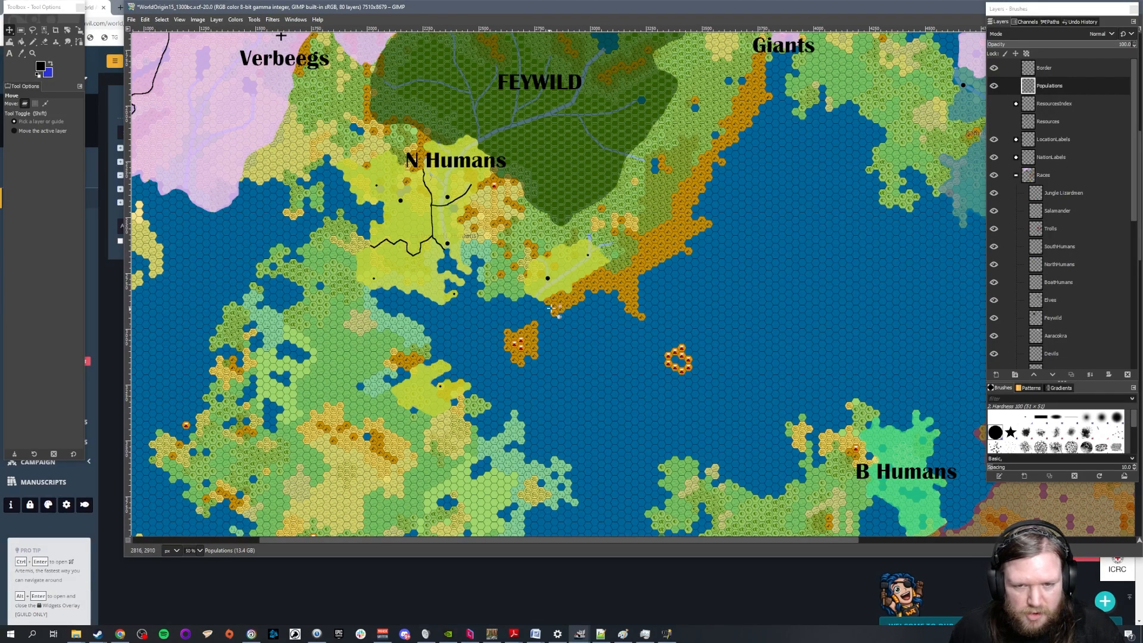
scroll(798, 319, up, 3)
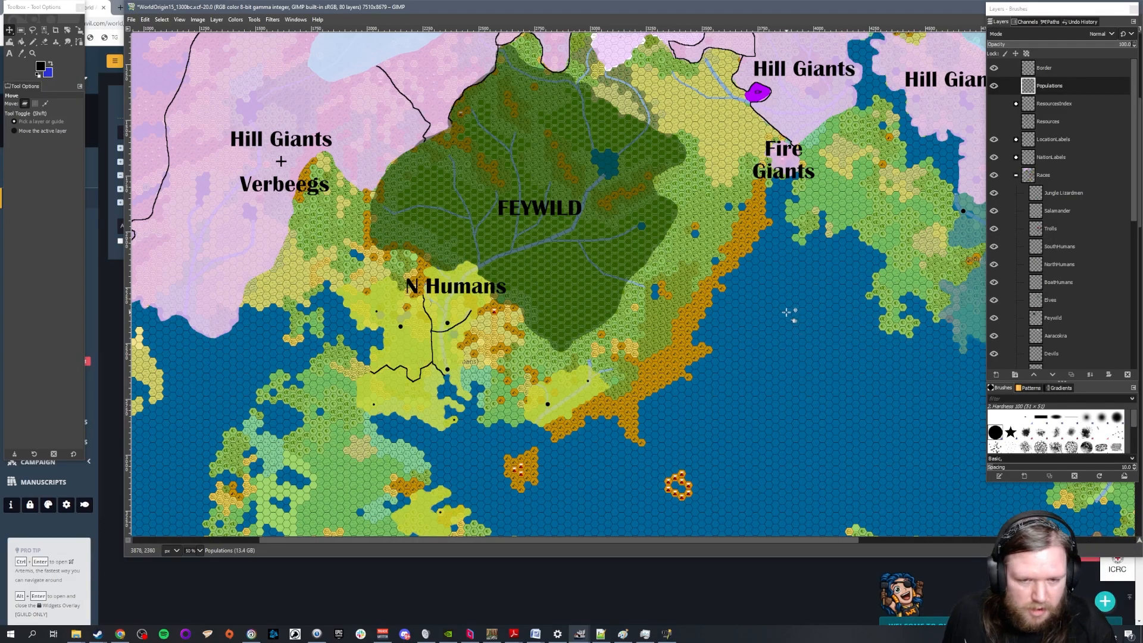
scroll(787, 313, down, 10)
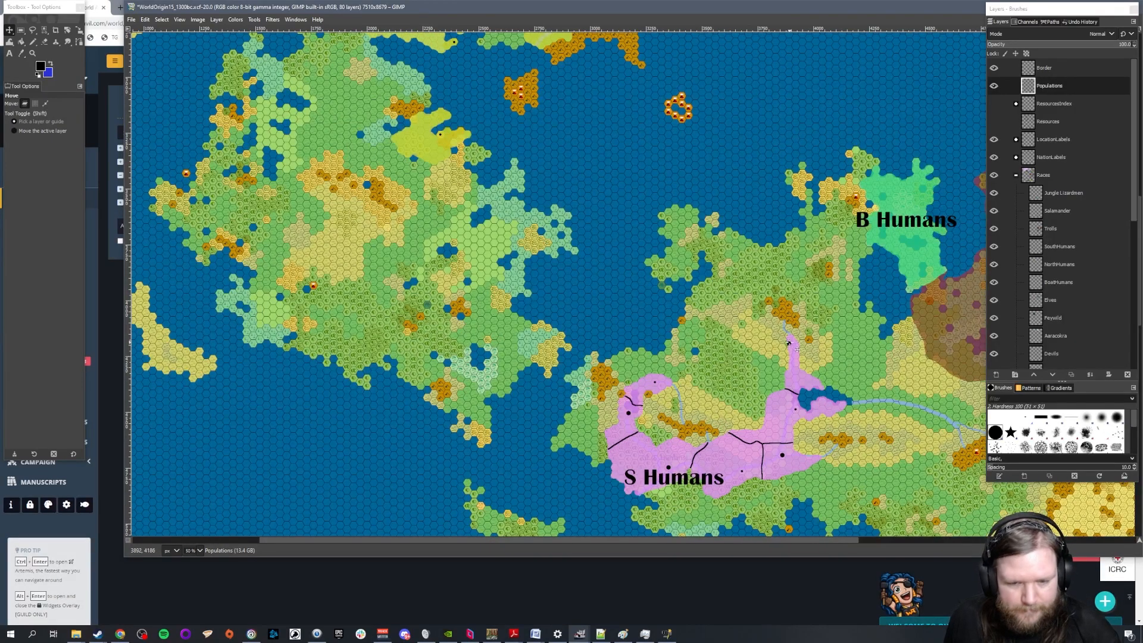
scroll(790, 340, down, 3)
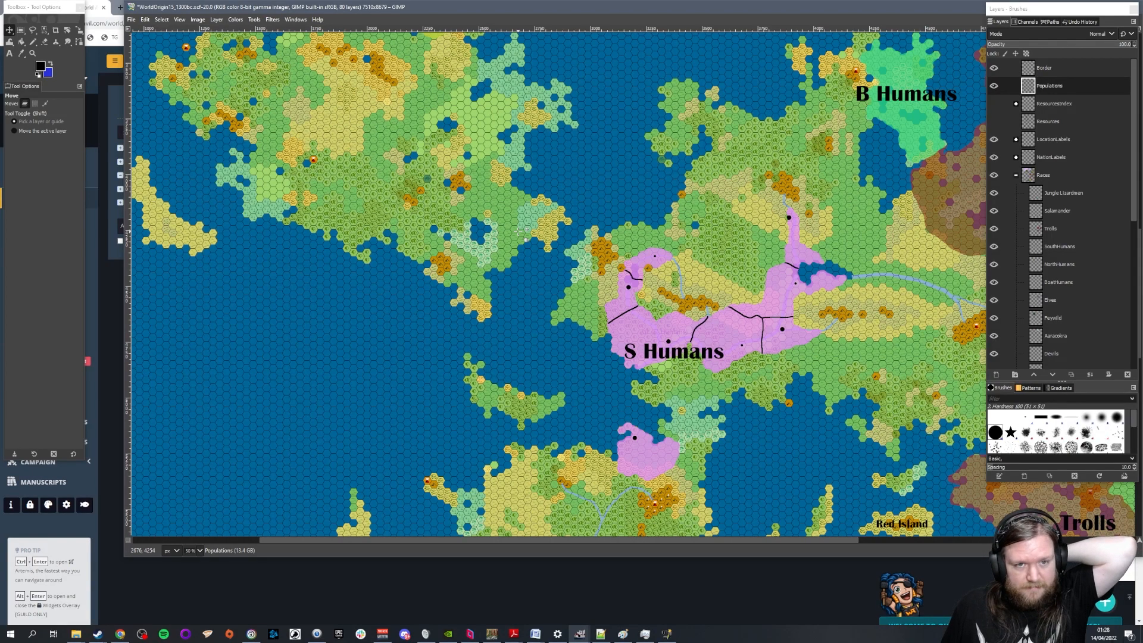
scroll(543, 243, up, 10)
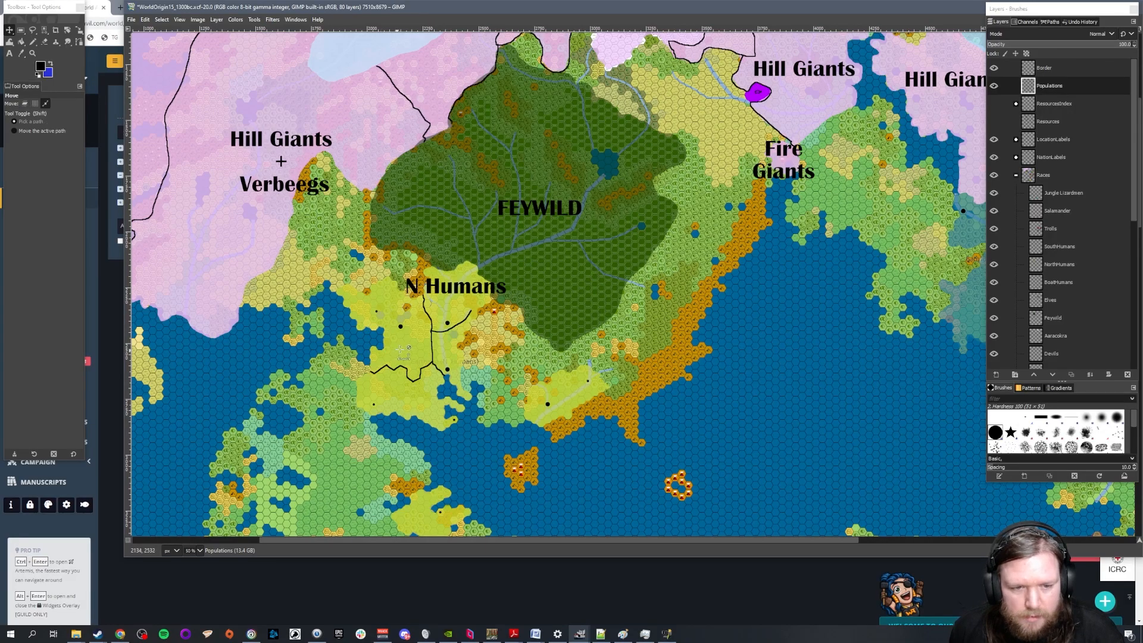
scroll(509, 347, up, 2)
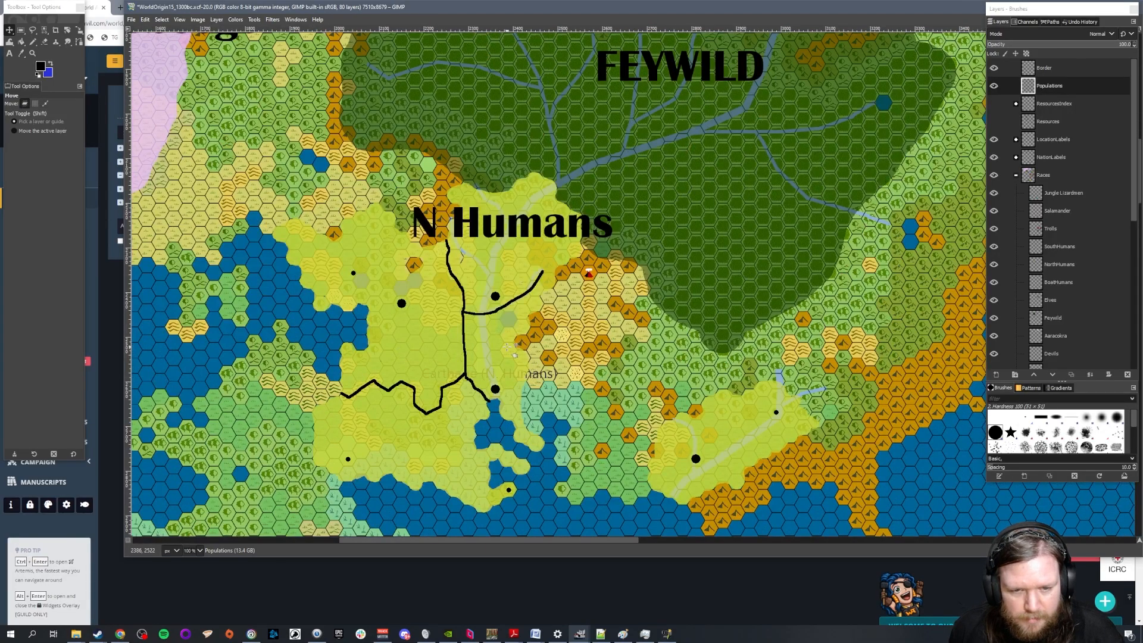
Create a layer group named Kingdoms and place it directly below the Races group
click(1016, 175)
click(1015, 374)
double_click(1051, 86)
text(Kingdoms)
key(Return)
drag(1055, 86, 1012, 203)
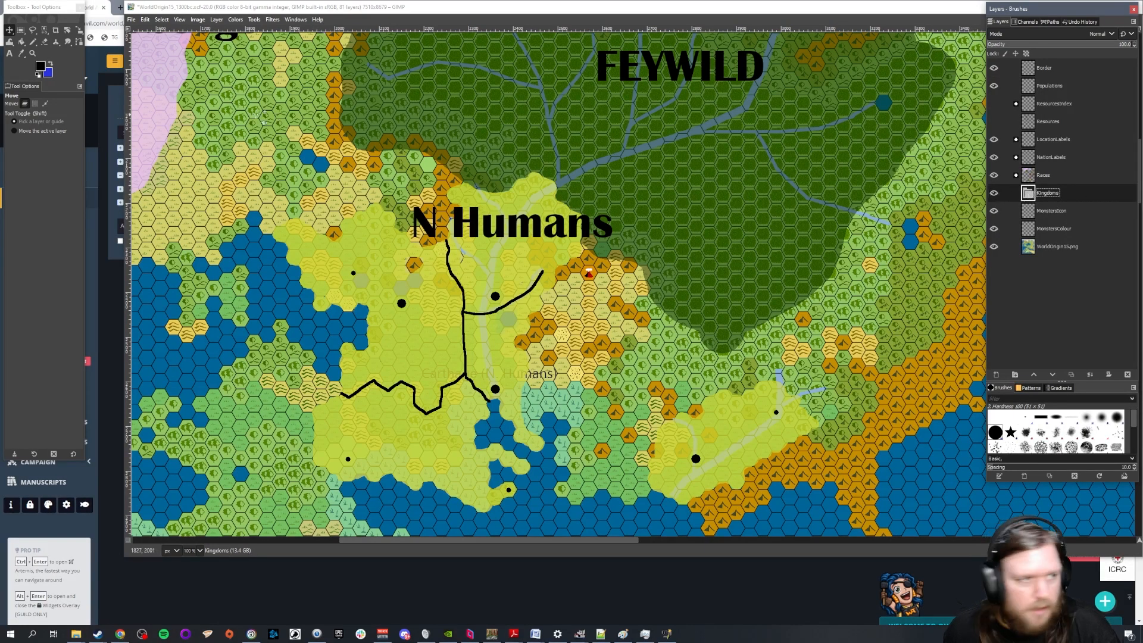
Add an NH1 text label in Britannic Bold at 50 px, just west of the N Humans territory
click(9, 53)
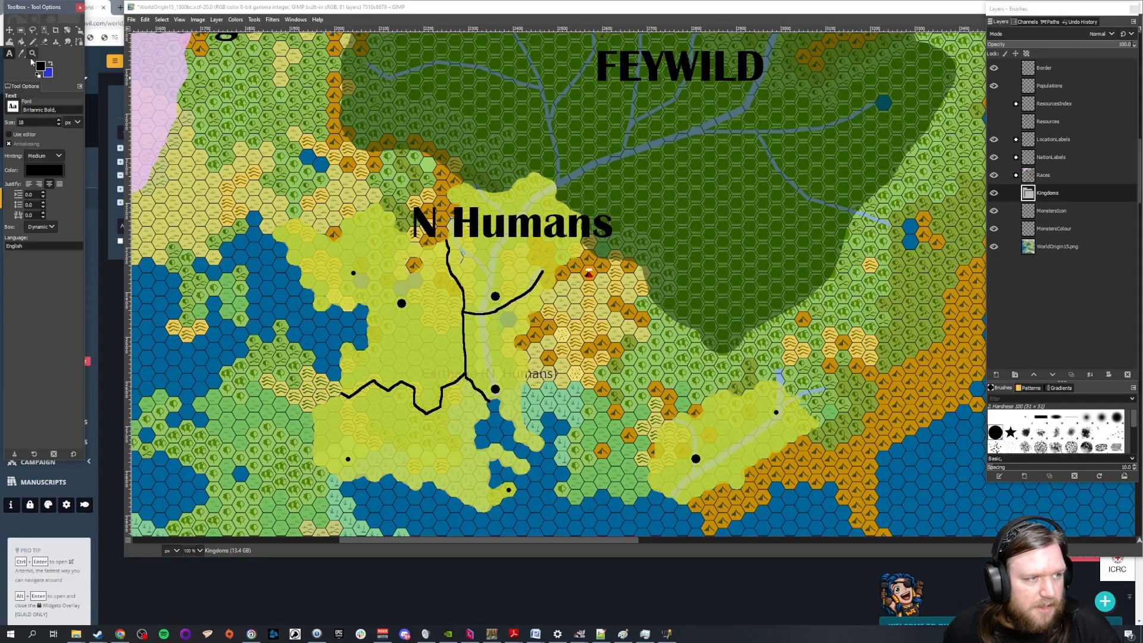
click(482, 234)
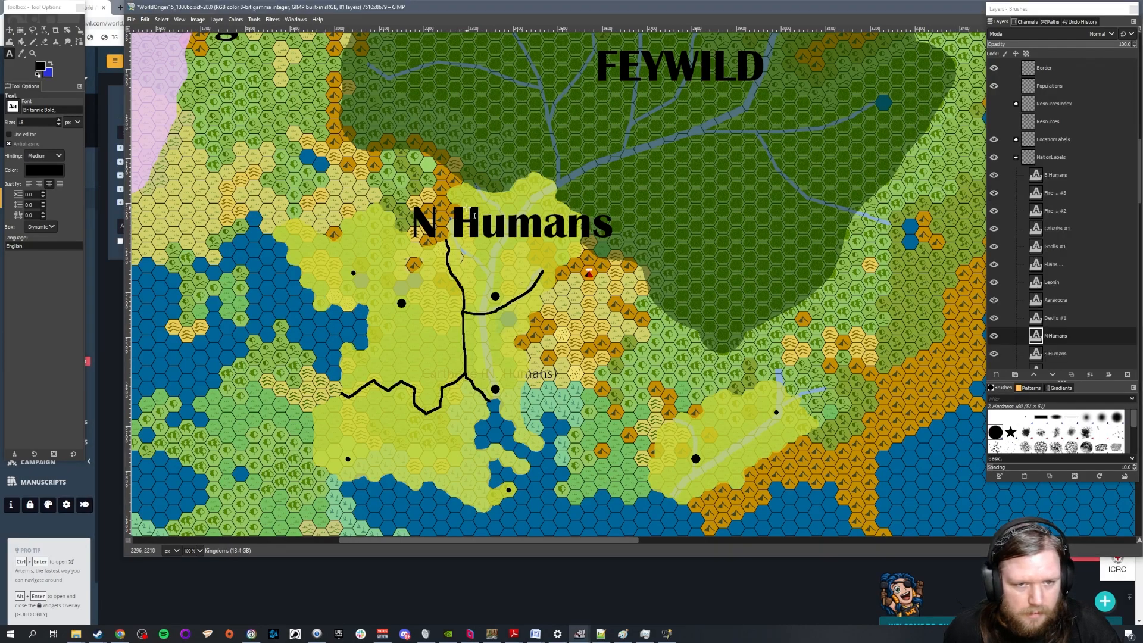
click(355, 310)
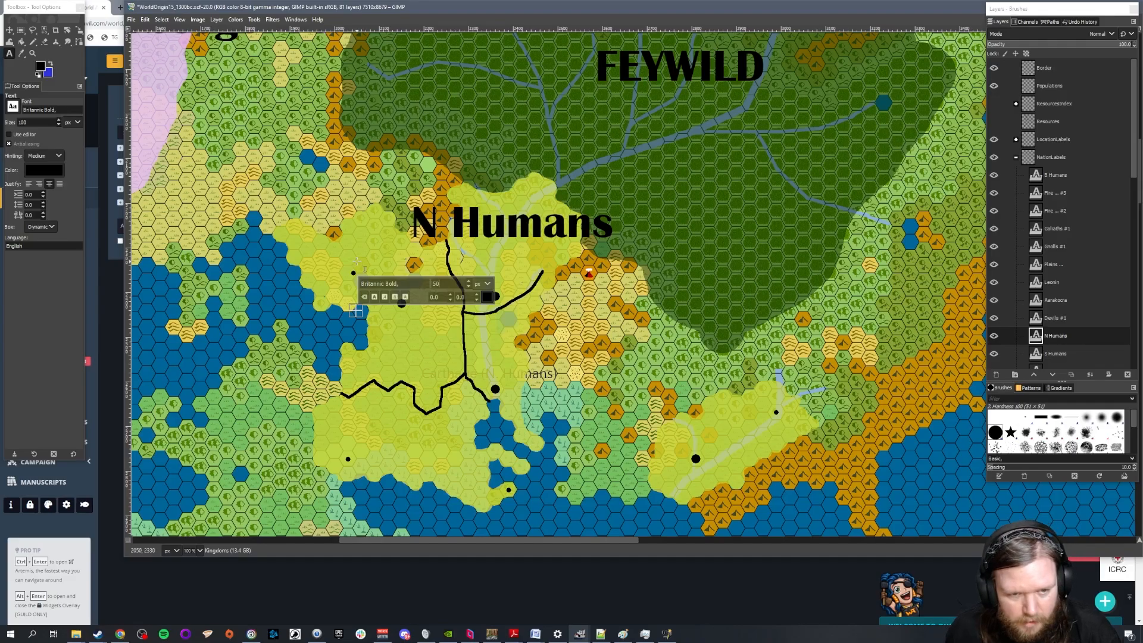
click(296, 319)
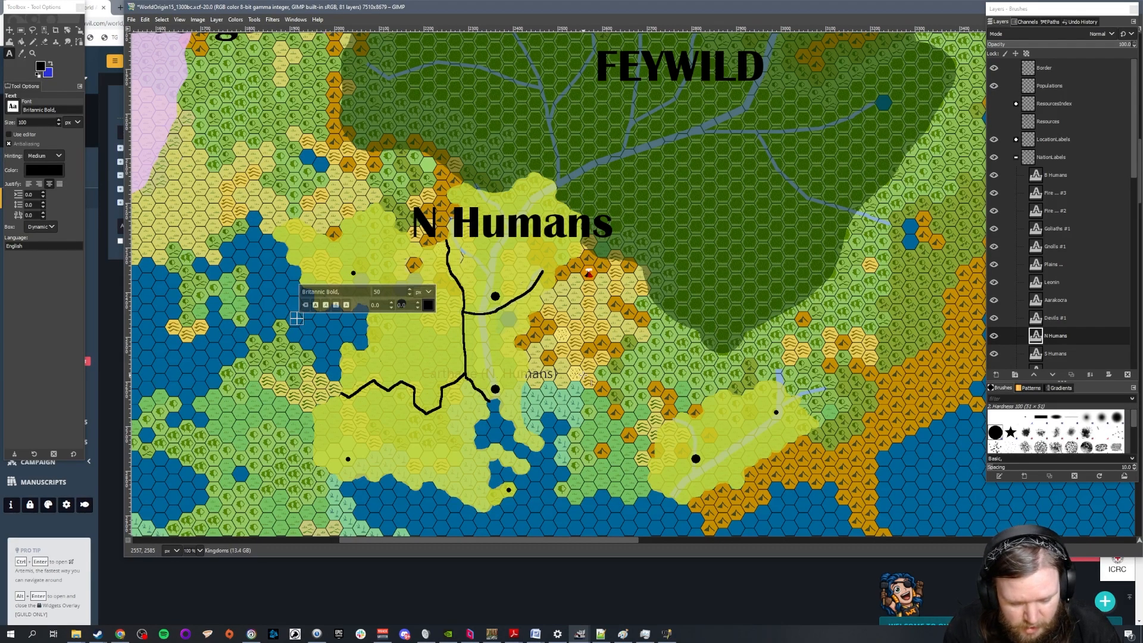
text(NH1)
key(Left)
key(shift+Left)
key(shift+Left)
key(Return)
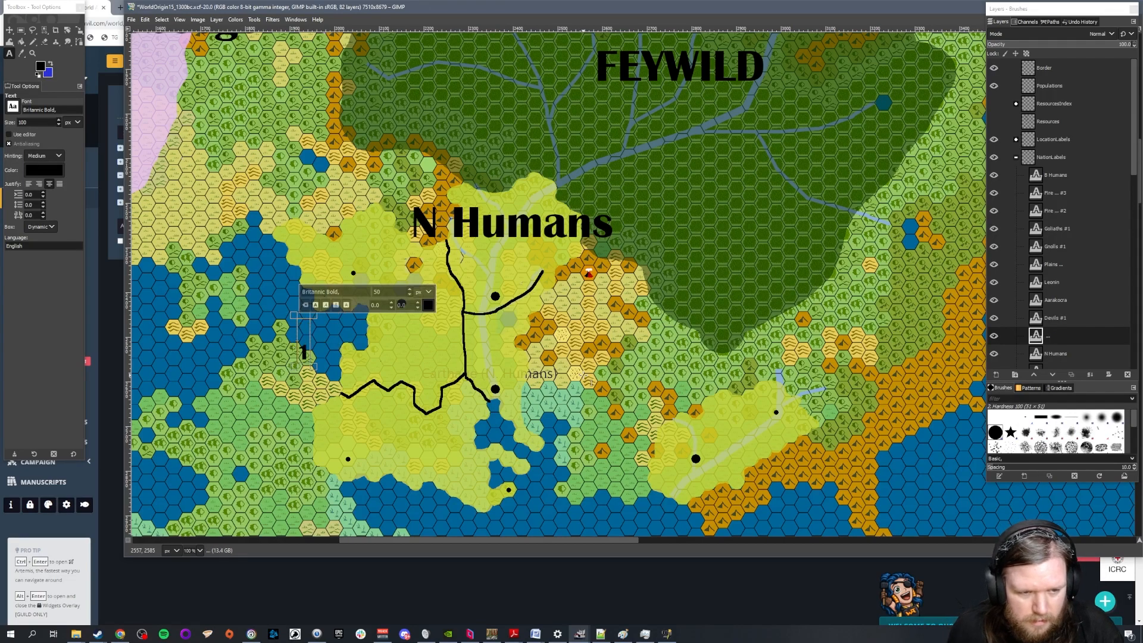
key(ctrl+z)
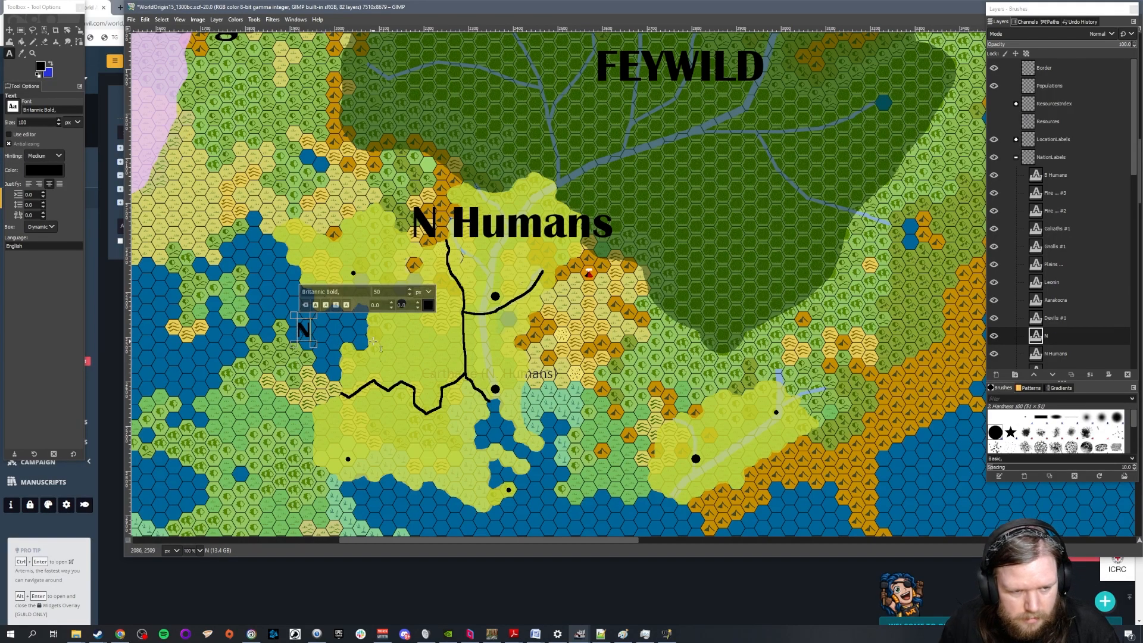
text(H1)
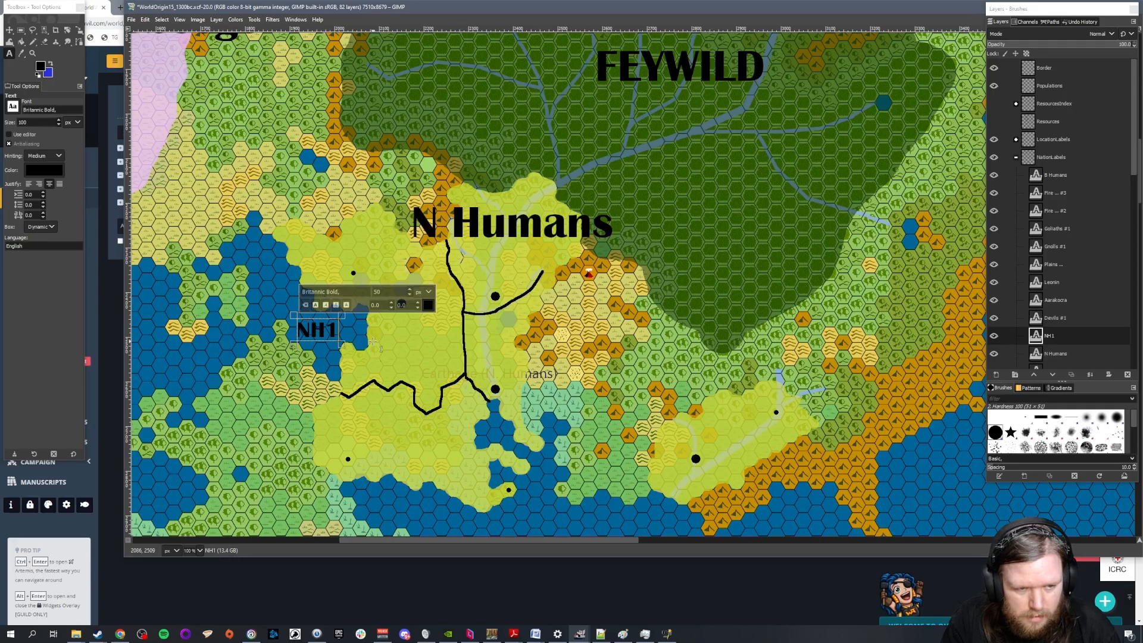
Add the text labels NH2, NH3, NH4 and NH5 beside the western edge of the N Humans territory
click(253, 358)
text(NH2)
click(272, 408)
text(NH3)
click(263, 453)
text(NH4)
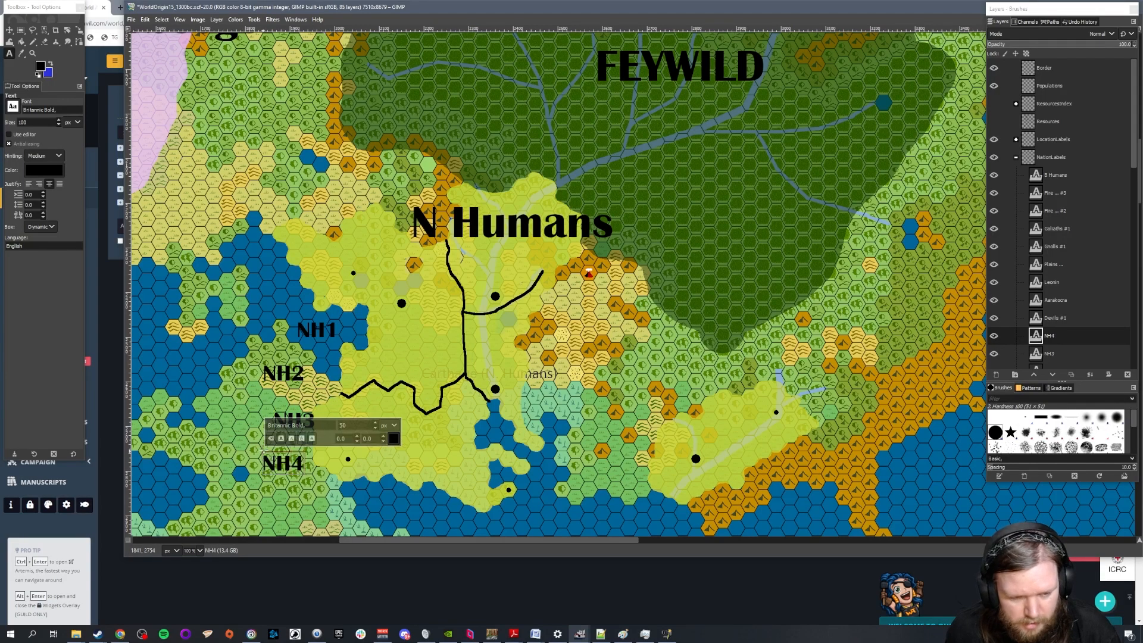
click(214, 453)
text(NH5)
Move NH1 to the central river-mouth settlement, NH2 northeast, NH3 south, NH4 northwest, and NH5 onto the detached eastern N Humans territory
click(9, 30)
drag(327, 332, 504, 370)
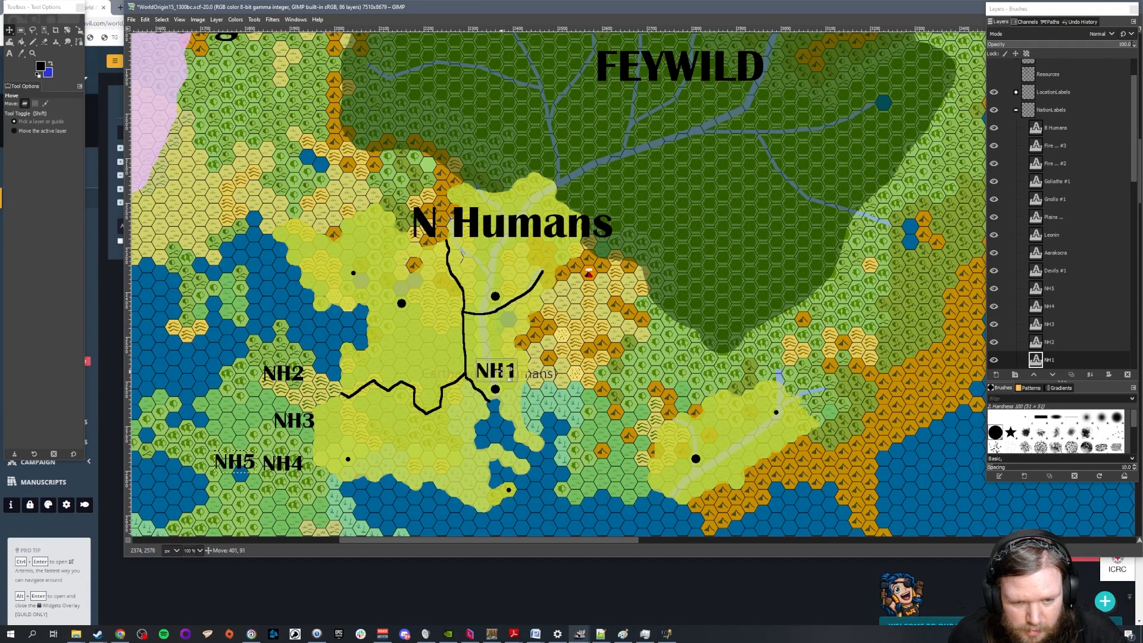
drag(300, 381, 510, 284)
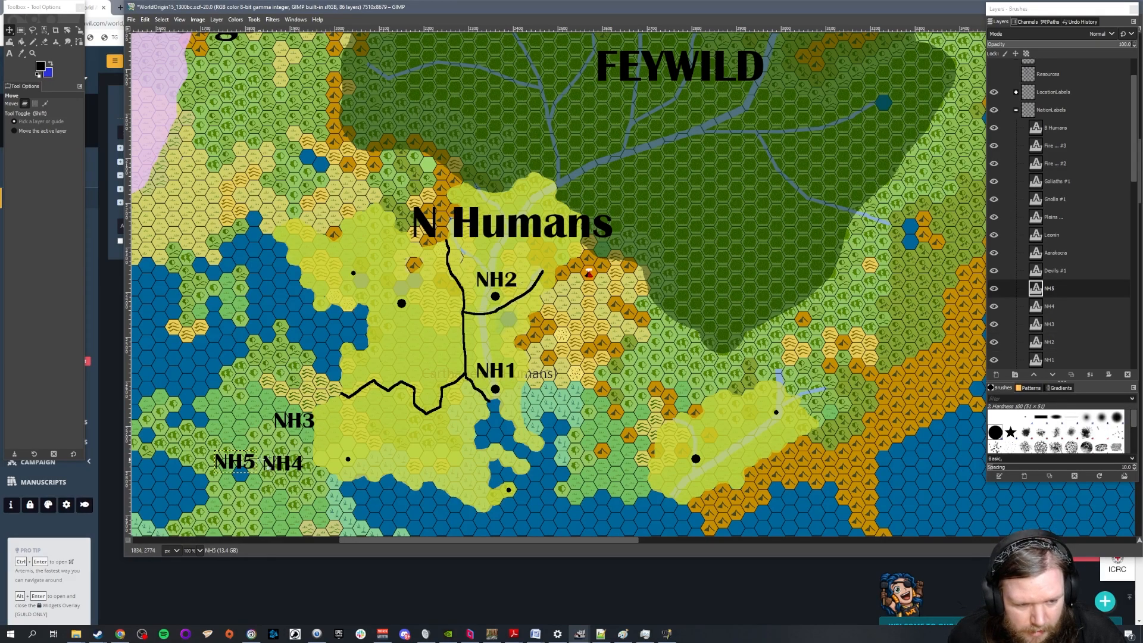
drag(305, 424, 425, 448)
drag(287, 463, 372, 290)
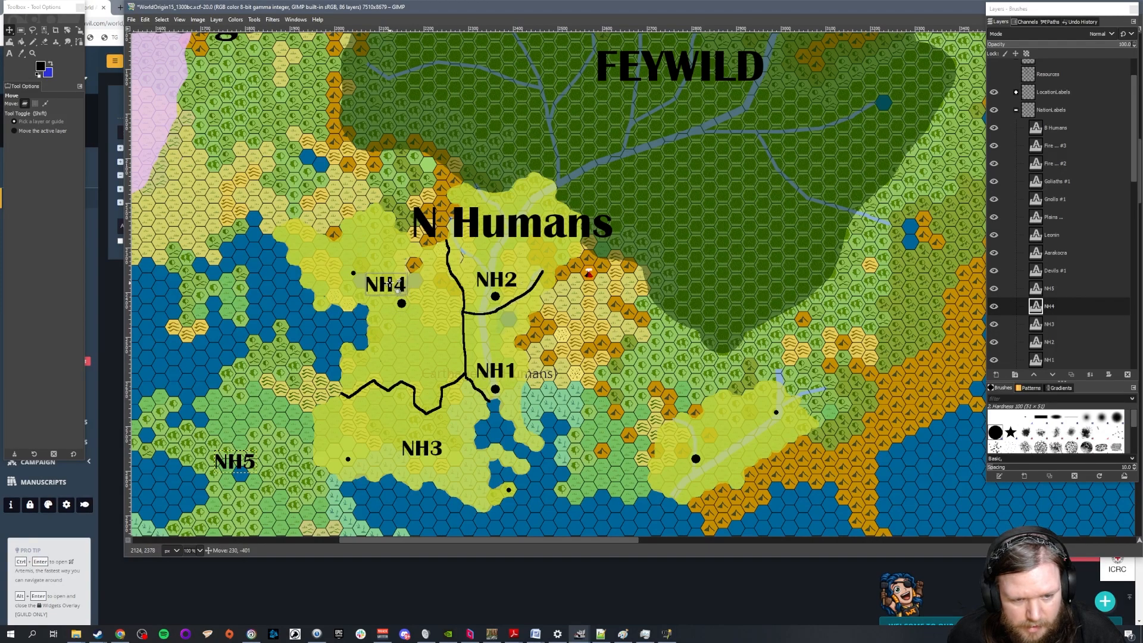
click(239, 459)
drag(239, 458, 740, 433)
Add an NH6 text label at 50 px and place it on the separate N Humans territory south across the water
scroll(646, 470, down, 3)
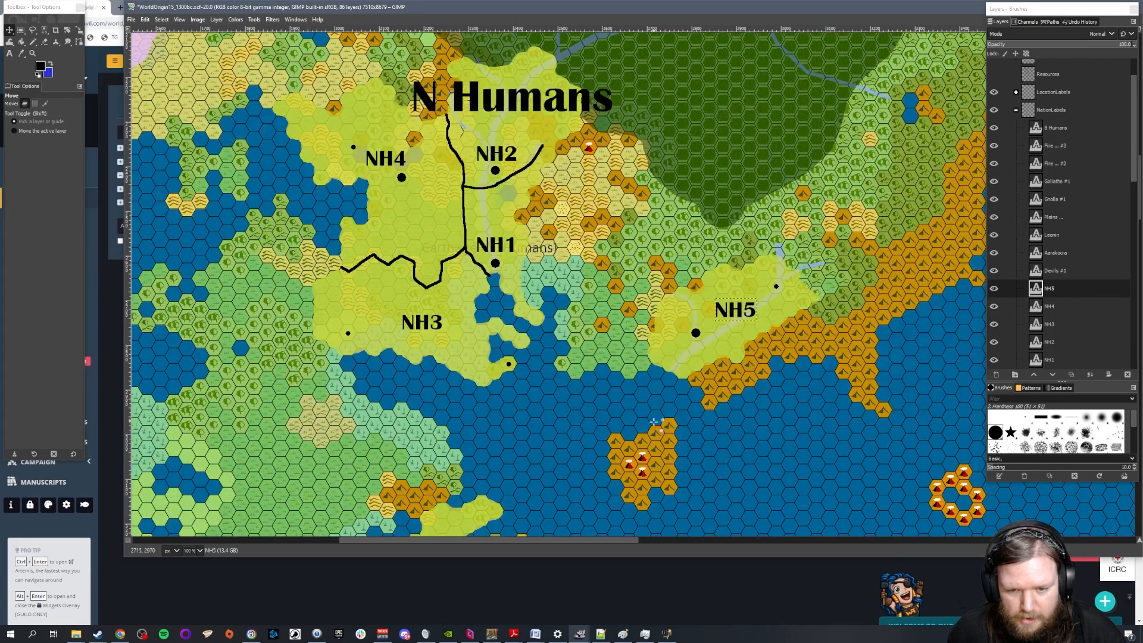
scroll(457, 443, down, 3)
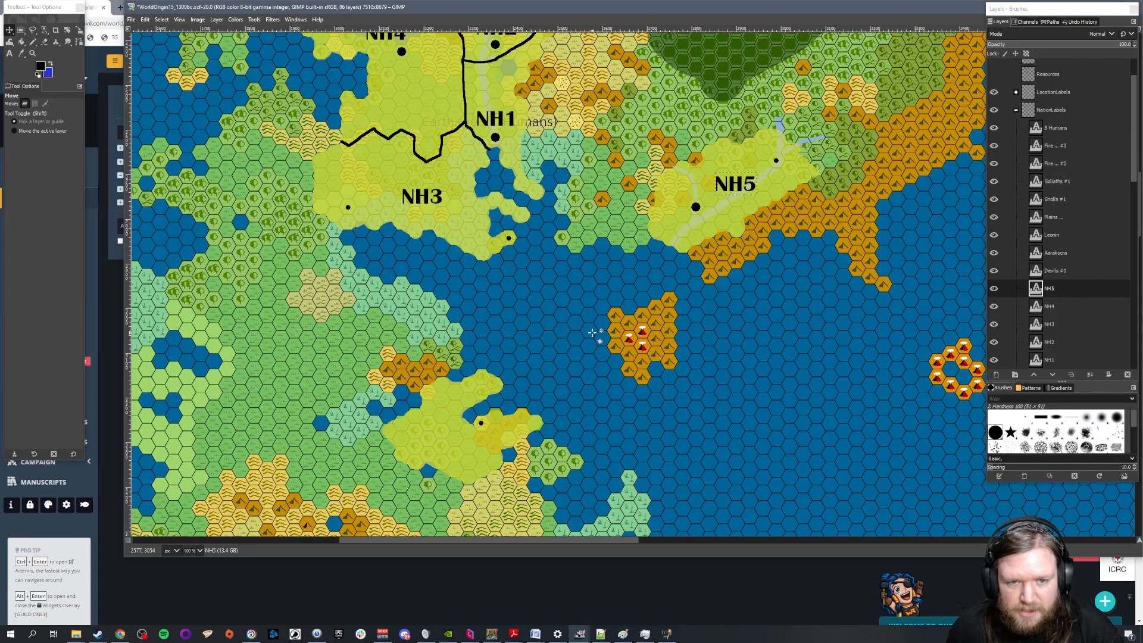
scroll(458, 447, down, 3)
scroll(458, 447, up, 3)
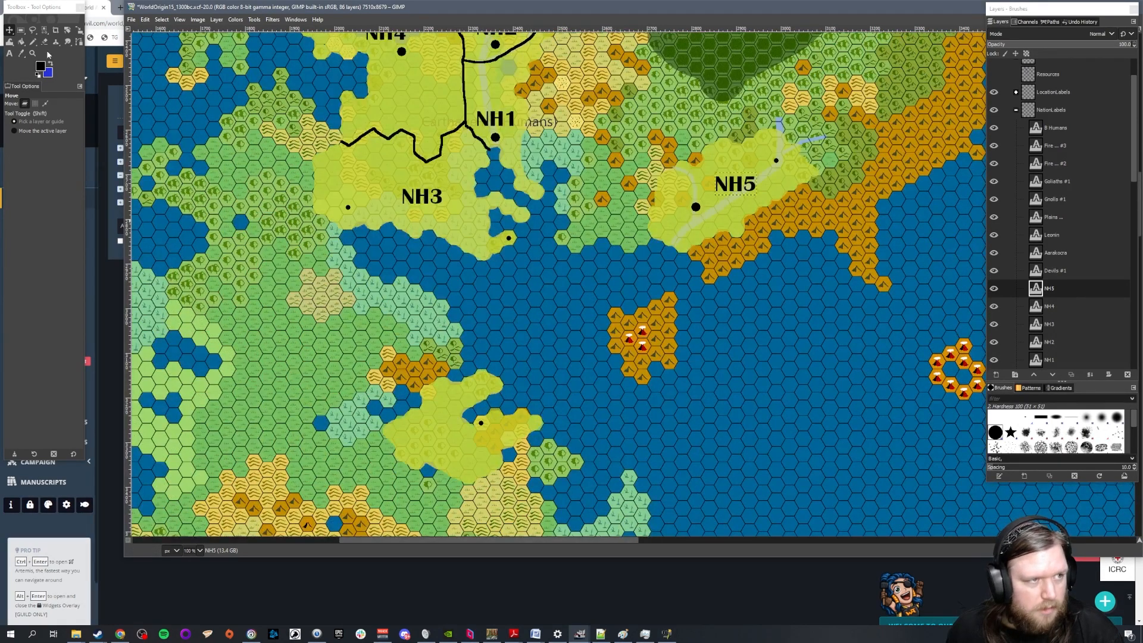
click(9, 53)
click(393, 364)
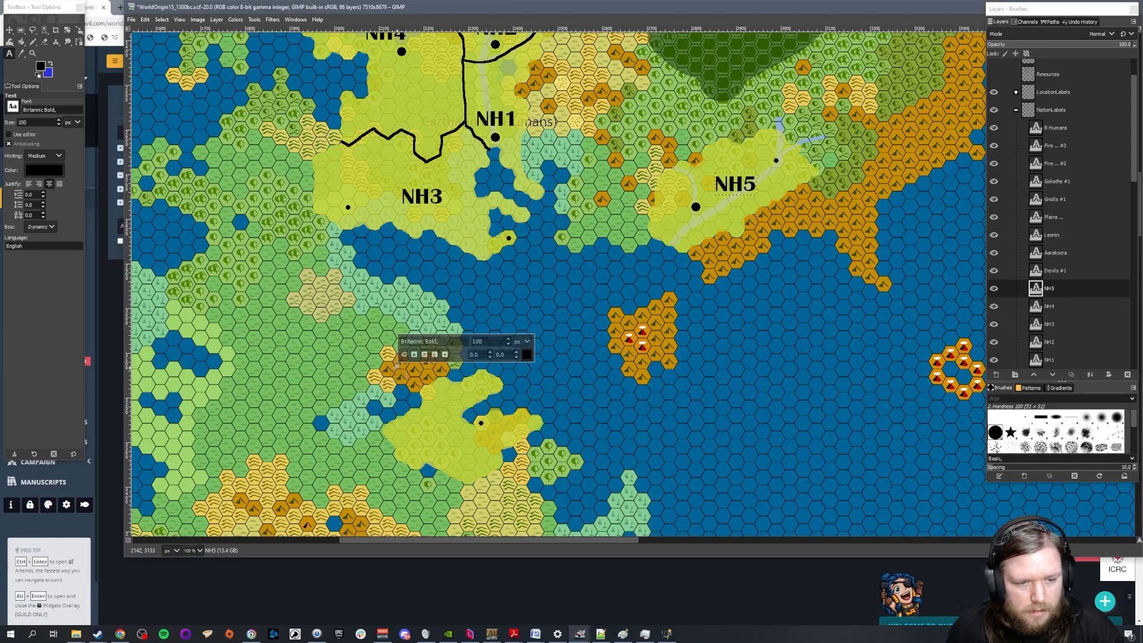
text(NH6)
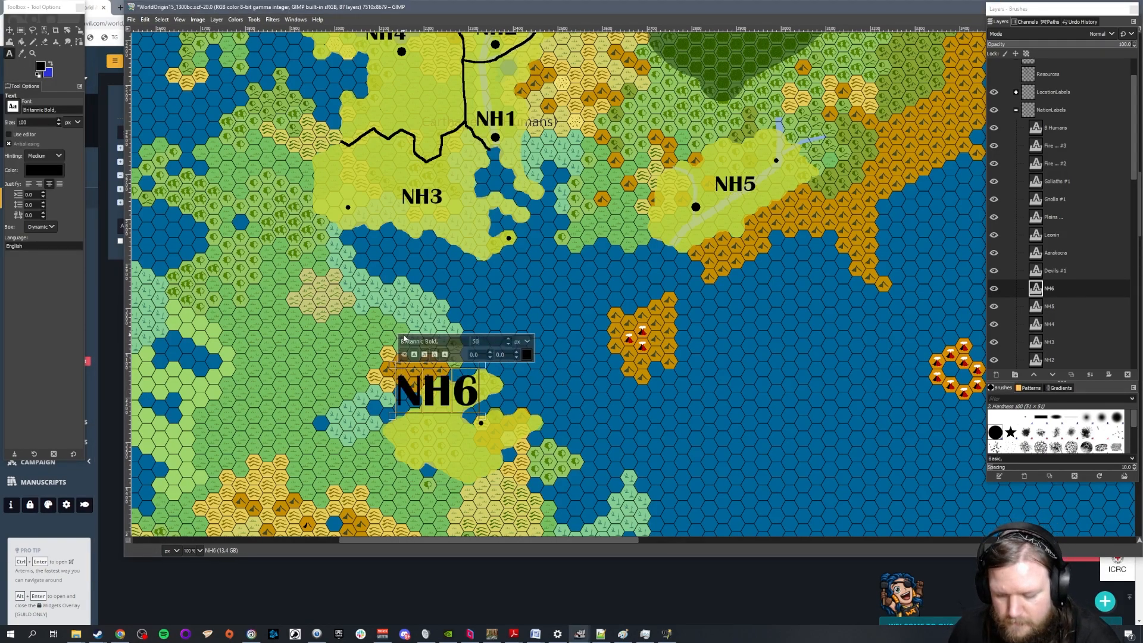
key(Return)
key(m)
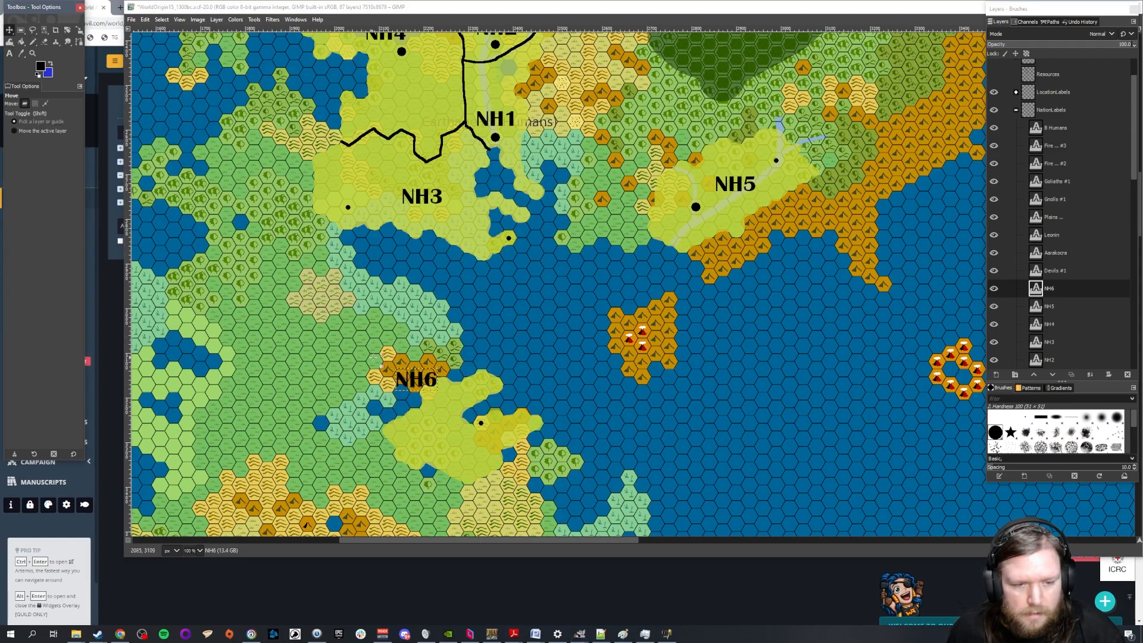
drag(411, 381, 474, 441)
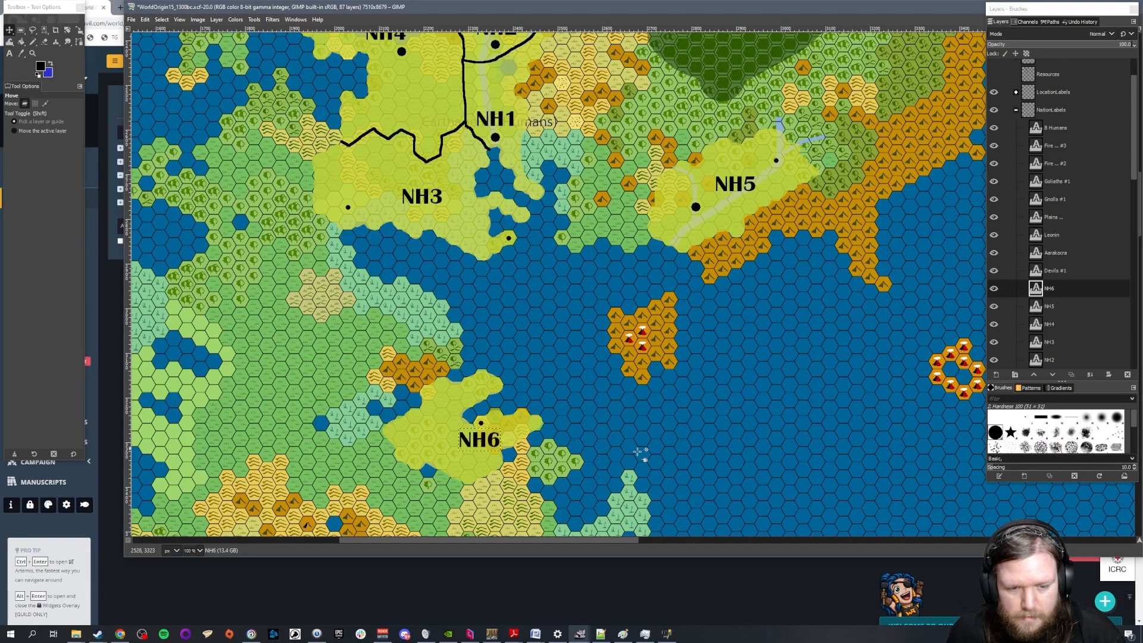
Set the Text tool's font size to 50 px, ready for labelling the S Humans territories
scroll(602, 319, down, 2)
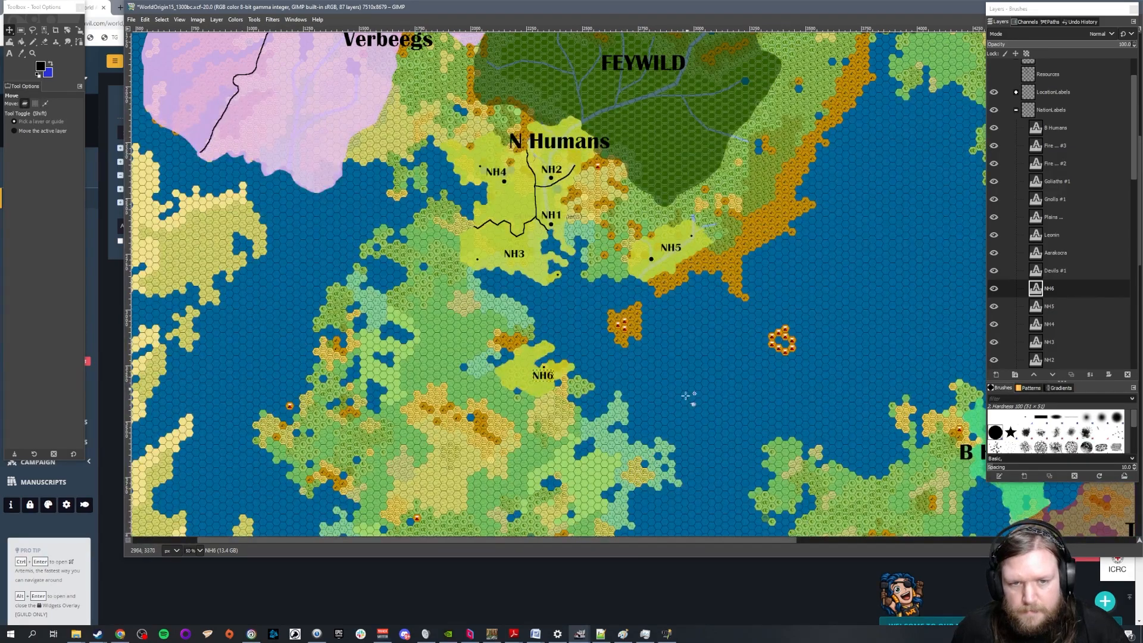
drag(608, 543, 658, 544)
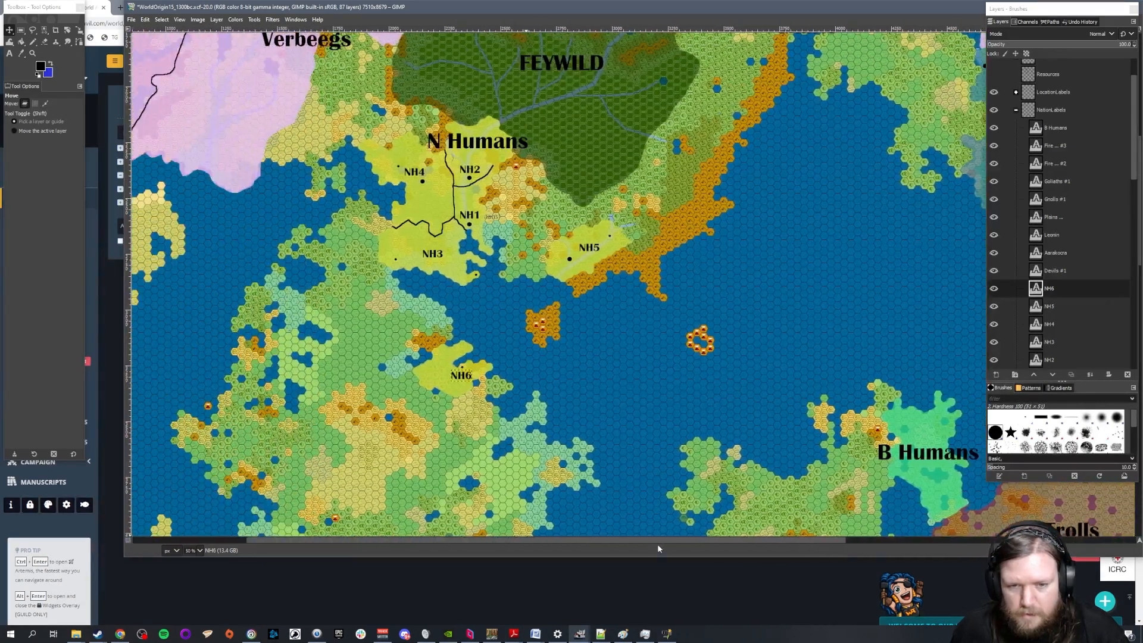
scroll(658, 405, down, 5)
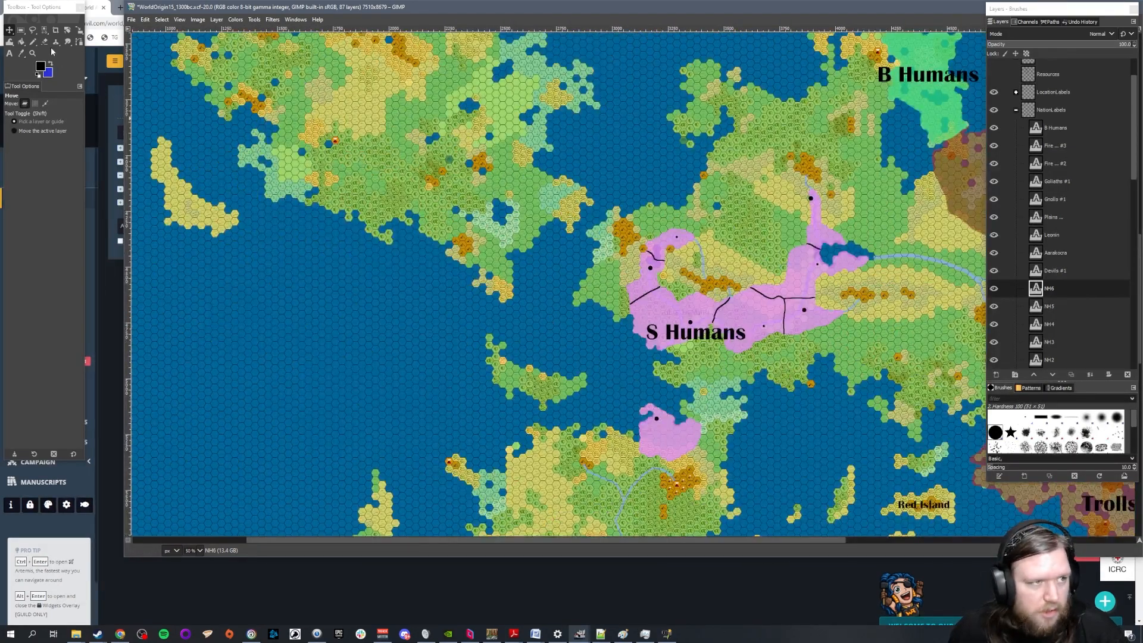
click(10, 53)
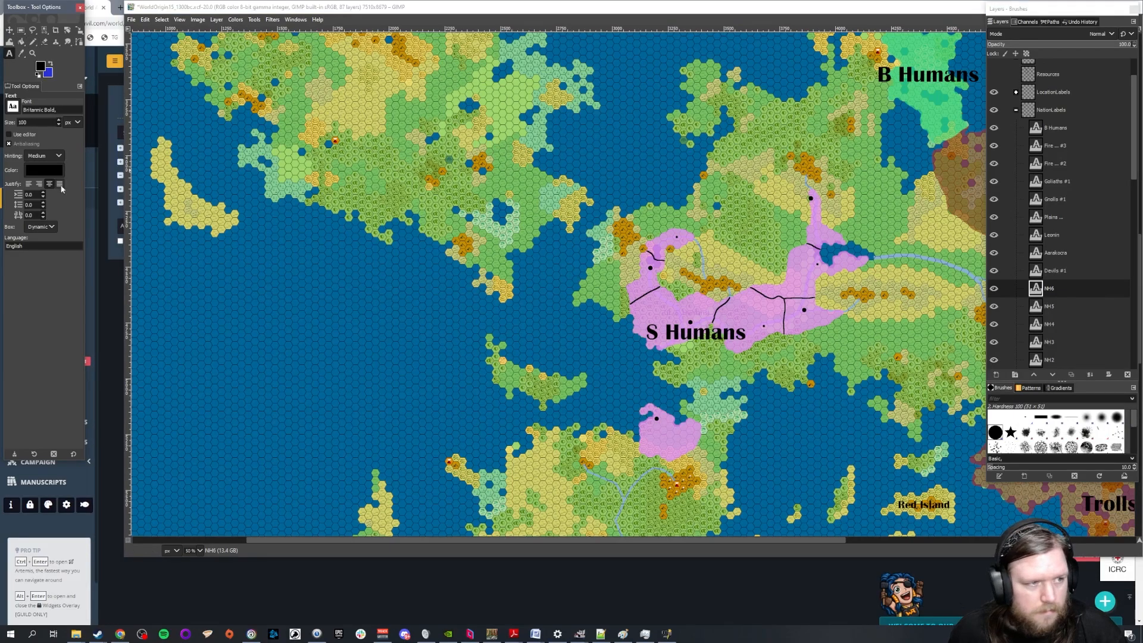
double_click(22, 122)
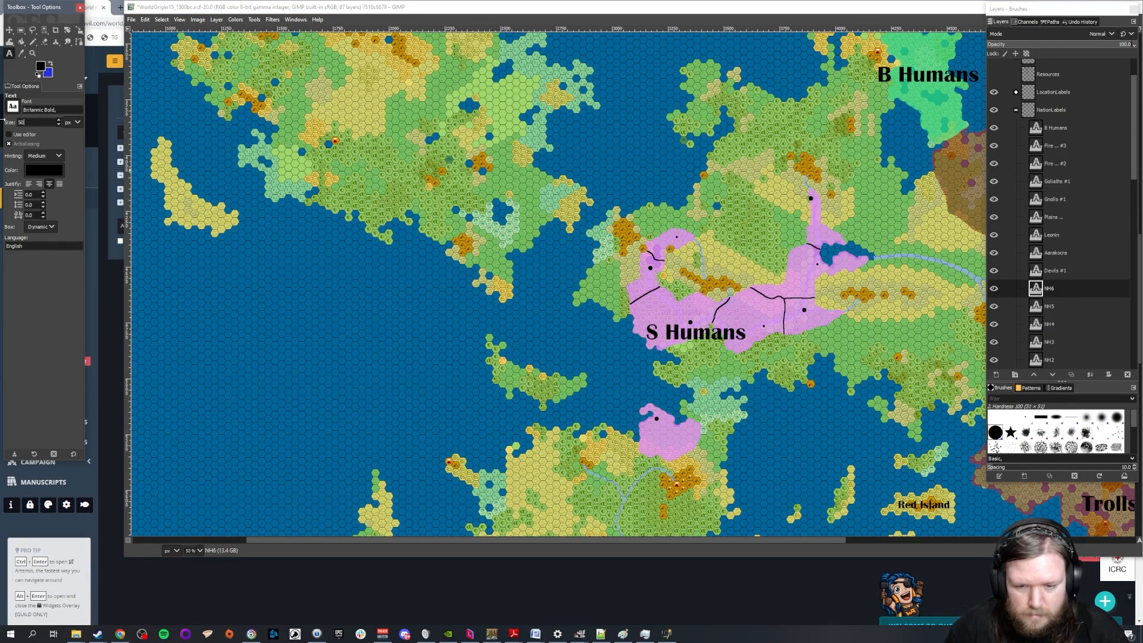
text(50)
Switch to the Kingdoms article in World Anvil, add NH6 to the North Humans list, and check the South Humans entries
click(120, 634)
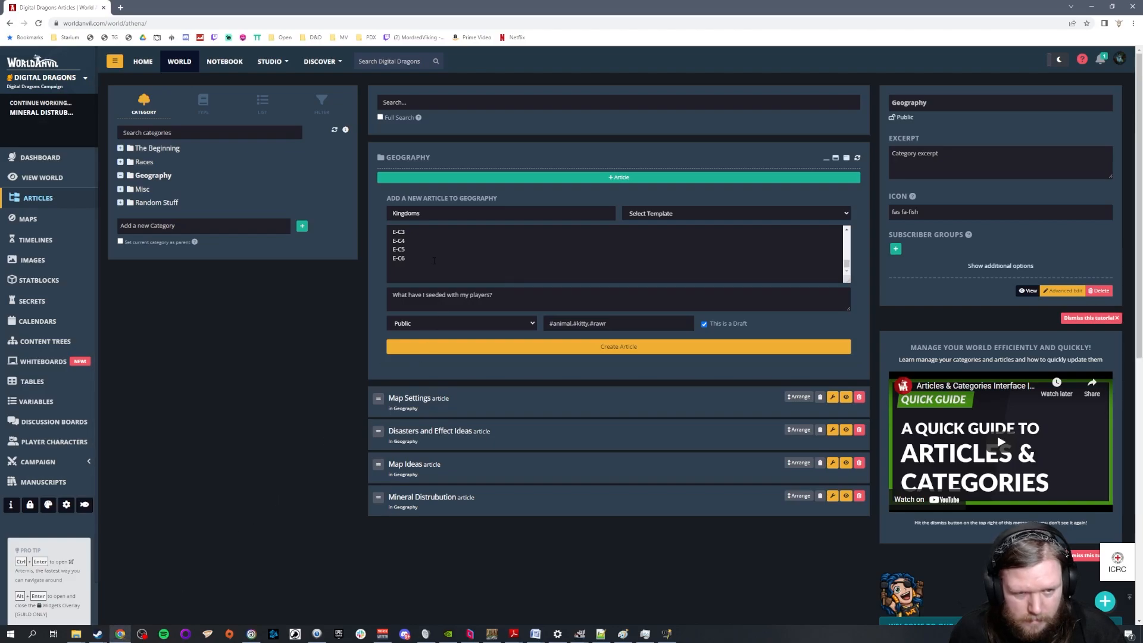
scroll(433, 244, up, 5)
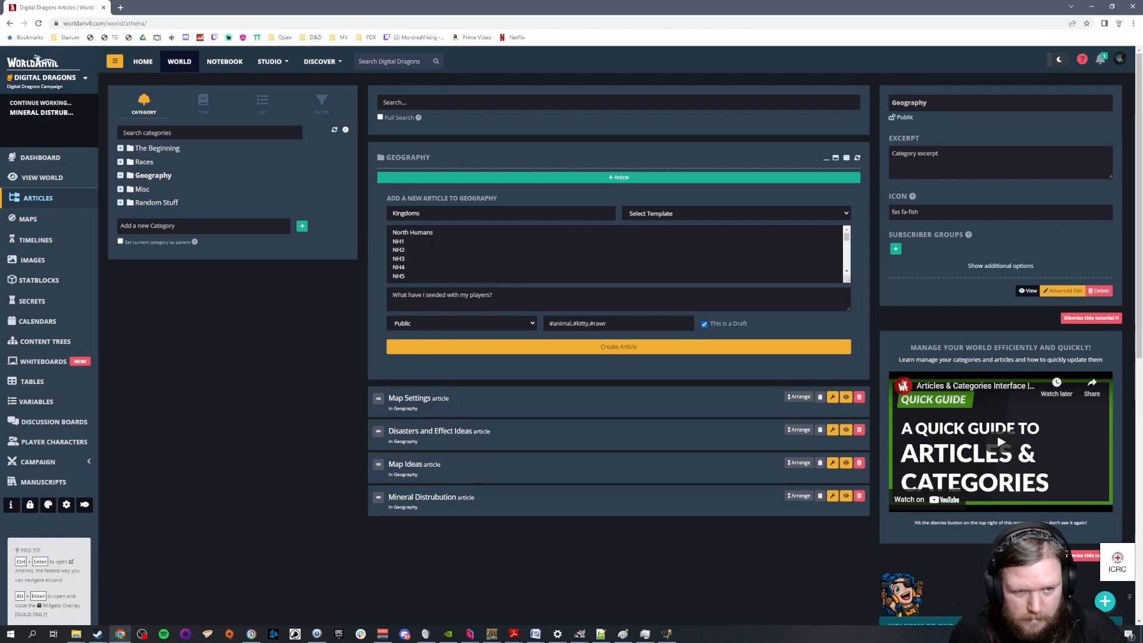
click(415, 272)
key(Return)
text(NH6)
scroll(424, 265, down, 1)
scroll(613, 253, down, 2)
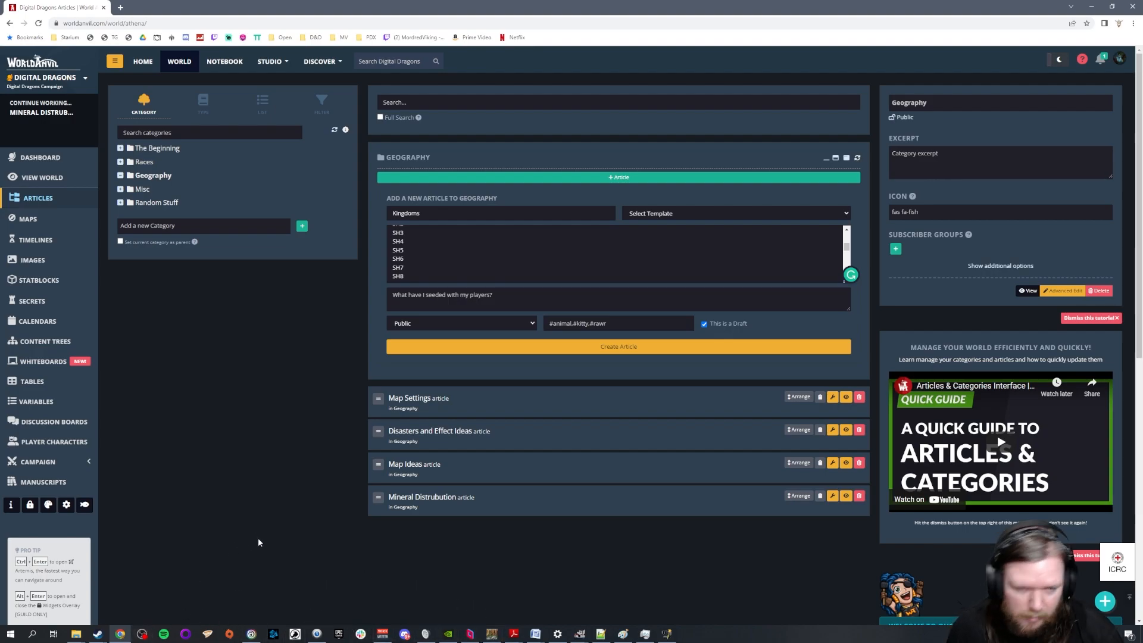
Switch back to the GIMP map and add text labels SH1, SH2 and SH3 in the sea west of the S Humans territory
click(1089, 7)
scroll(870, 303, up, 1)
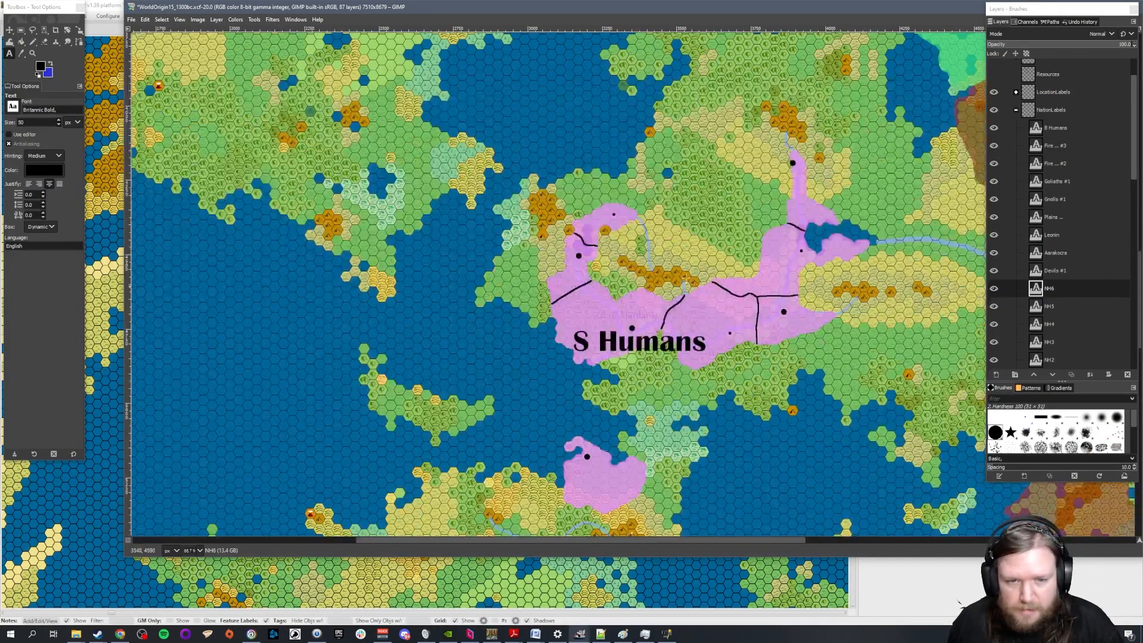
click(465, 307)
text(SH1)
click(464, 364)
text(SH2)
click(457, 402)
text(SH3)
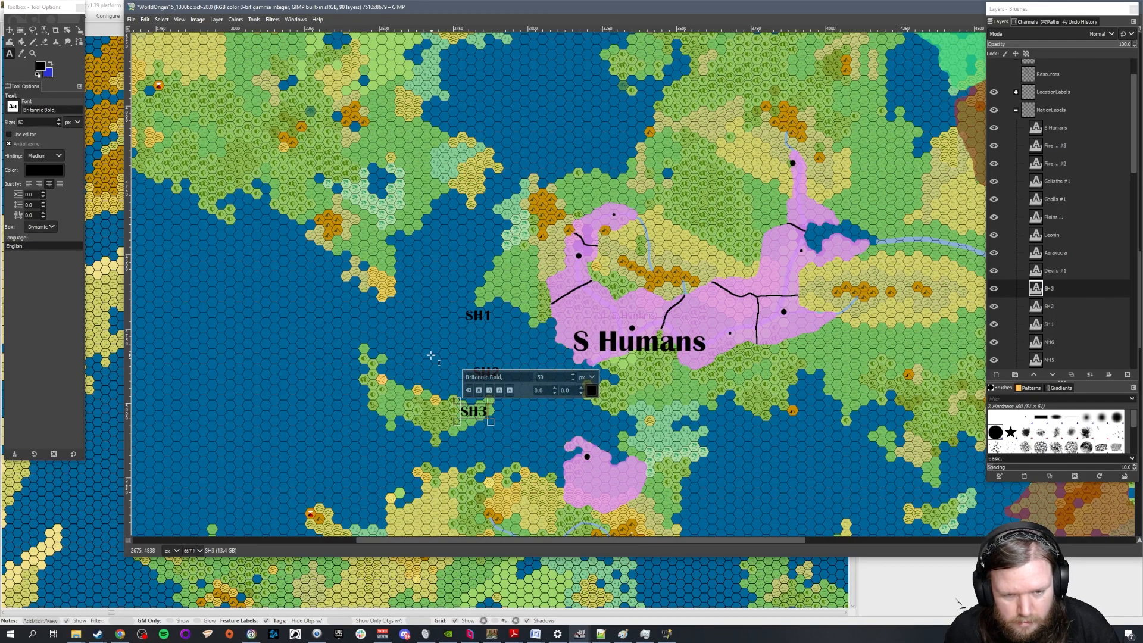
Add text labels SH4, SH5, SH6, SH7 and SH8 beside the earlier SH labels, southwest of the S Humans mainland
click(426, 352)
text(SH4)
click(388, 336)
text(SH5)
click(384, 364)
text(SH6)
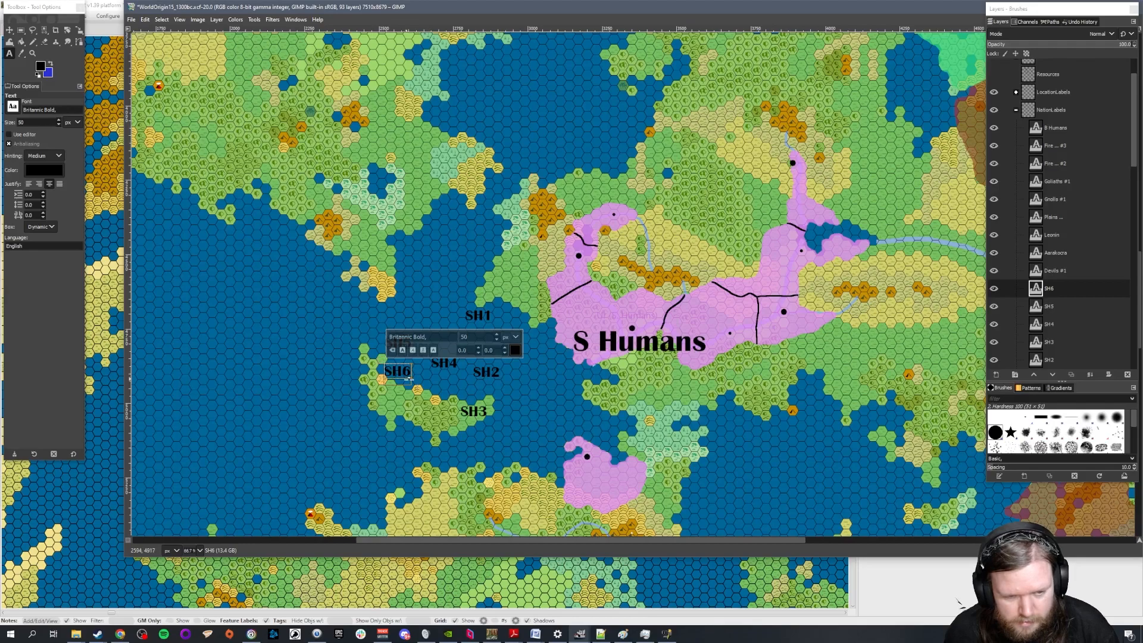
click(382, 411)
text(SH7)
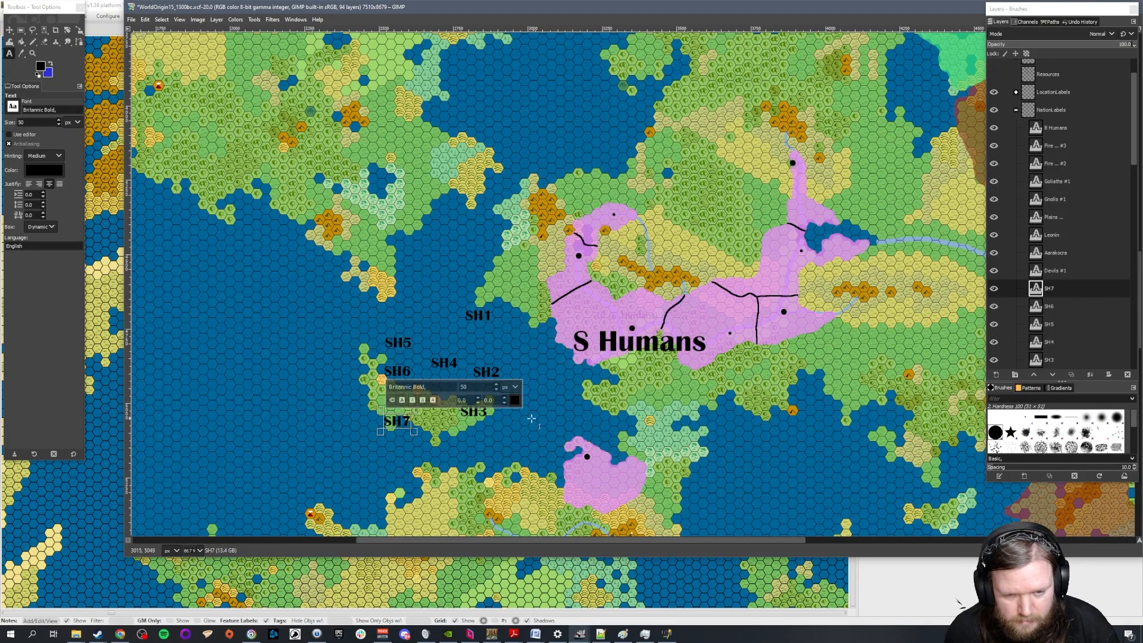
click(526, 419)
text(SH8)
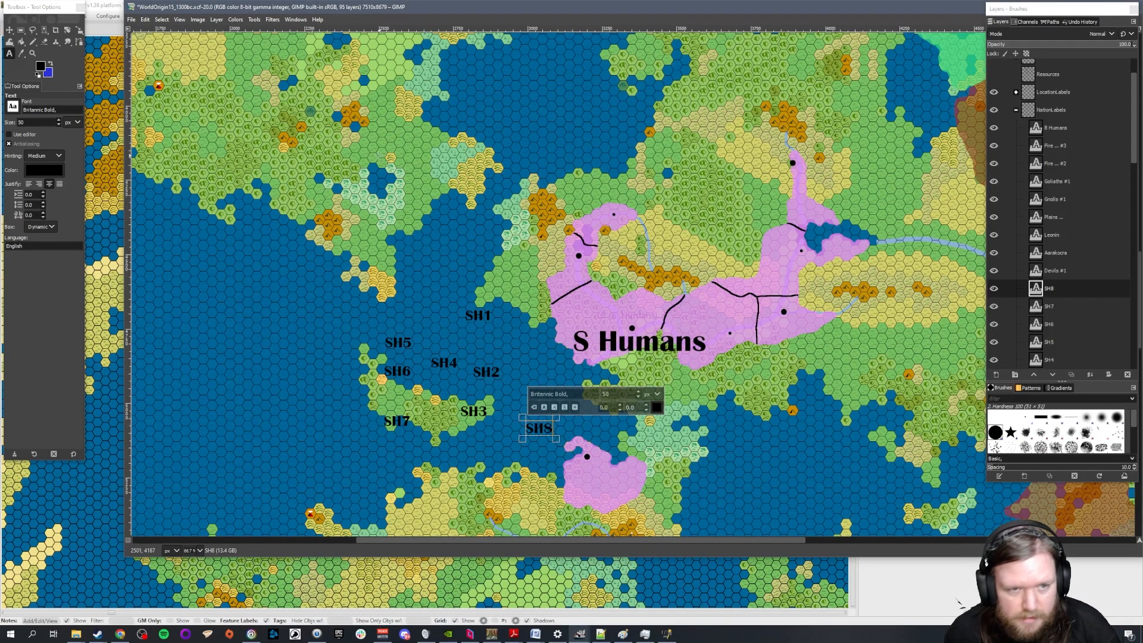
Move SH1 above the S Humans title, SH2 to the northwest settlement, and SH3, SH4 and SH5 onto the central, southeastern and northeastern territories
click(9, 30)
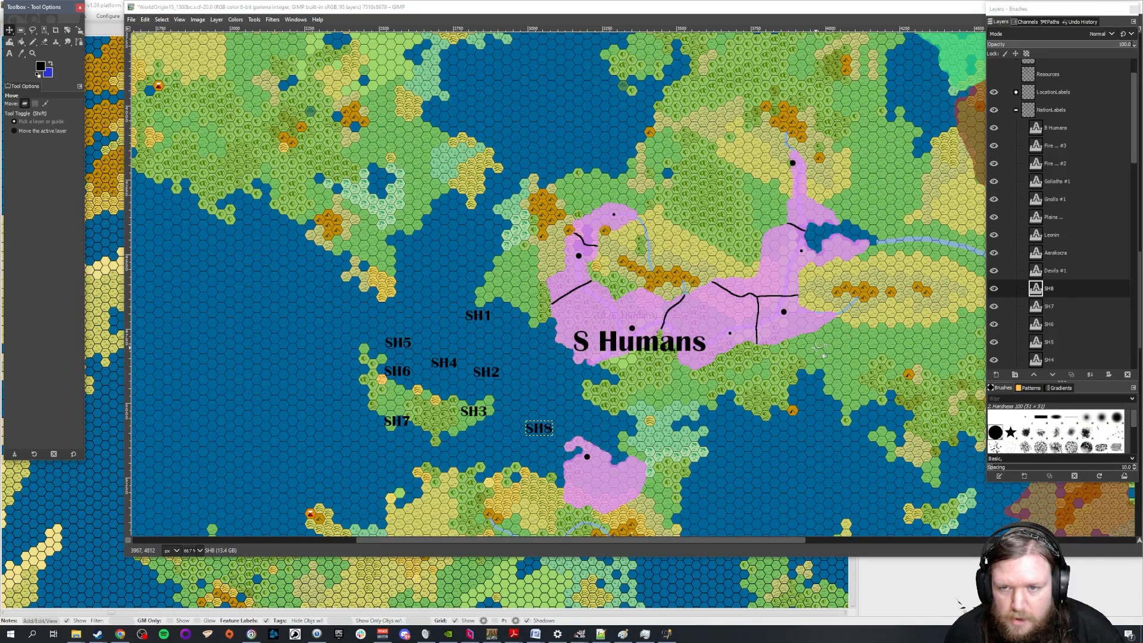
scroll(732, 347, up, 1)
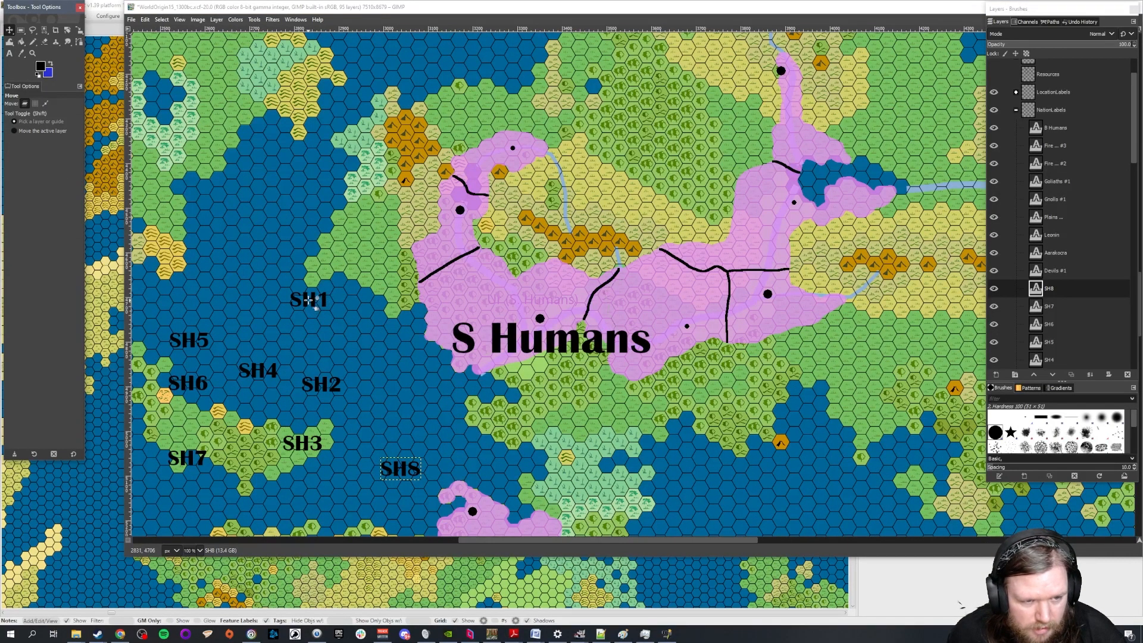
drag(305, 300, 537, 302)
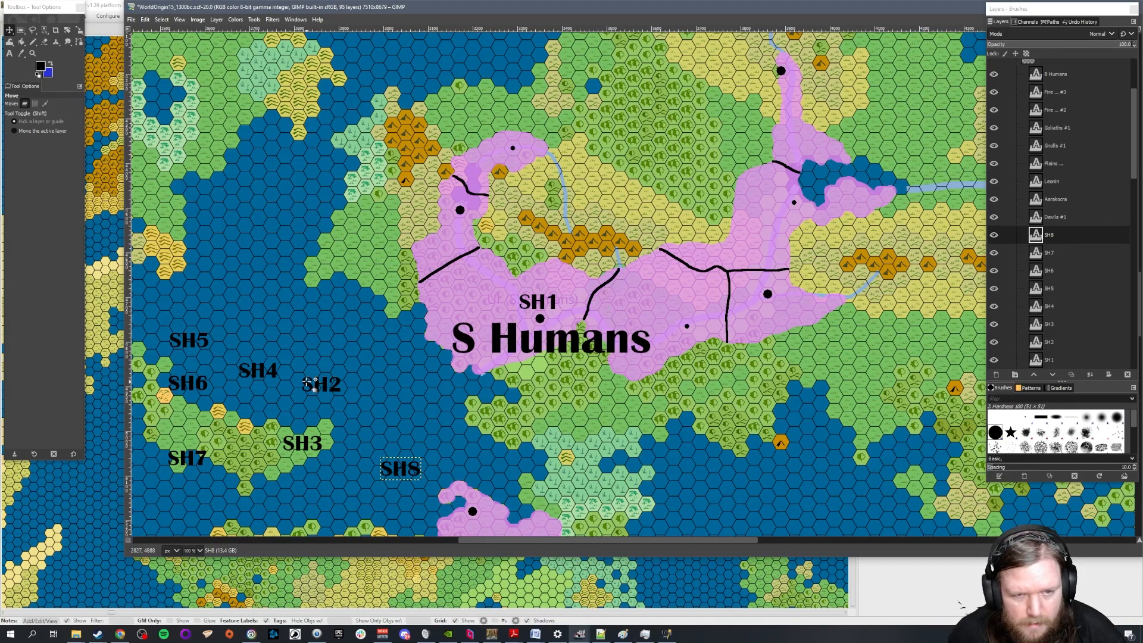
drag(307, 382, 445, 227)
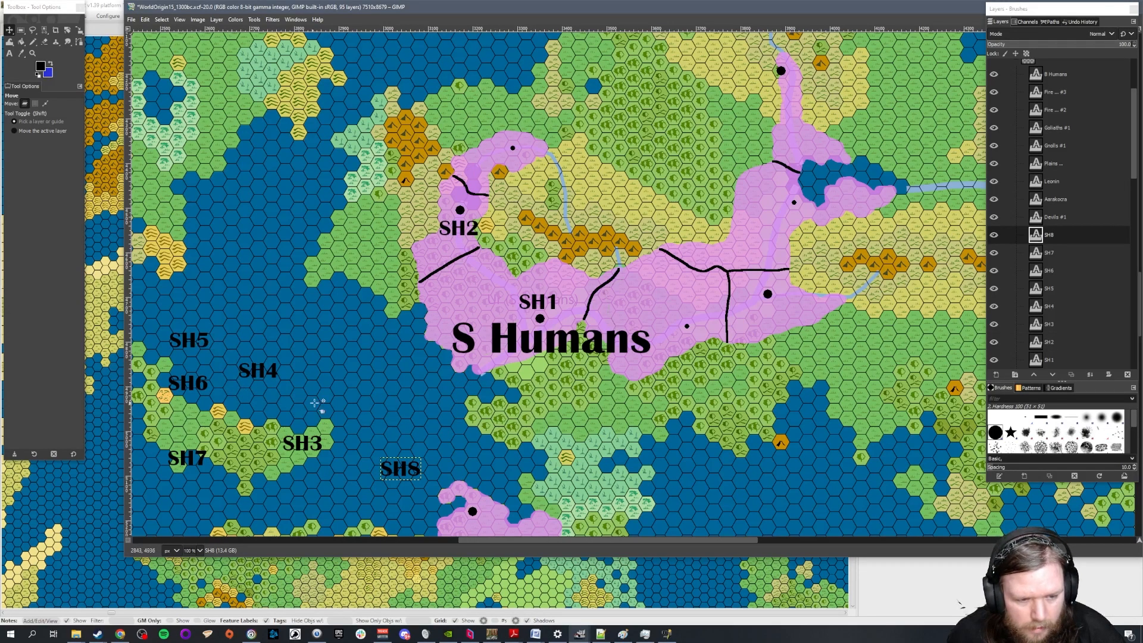
drag(298, 442, 667, 303)
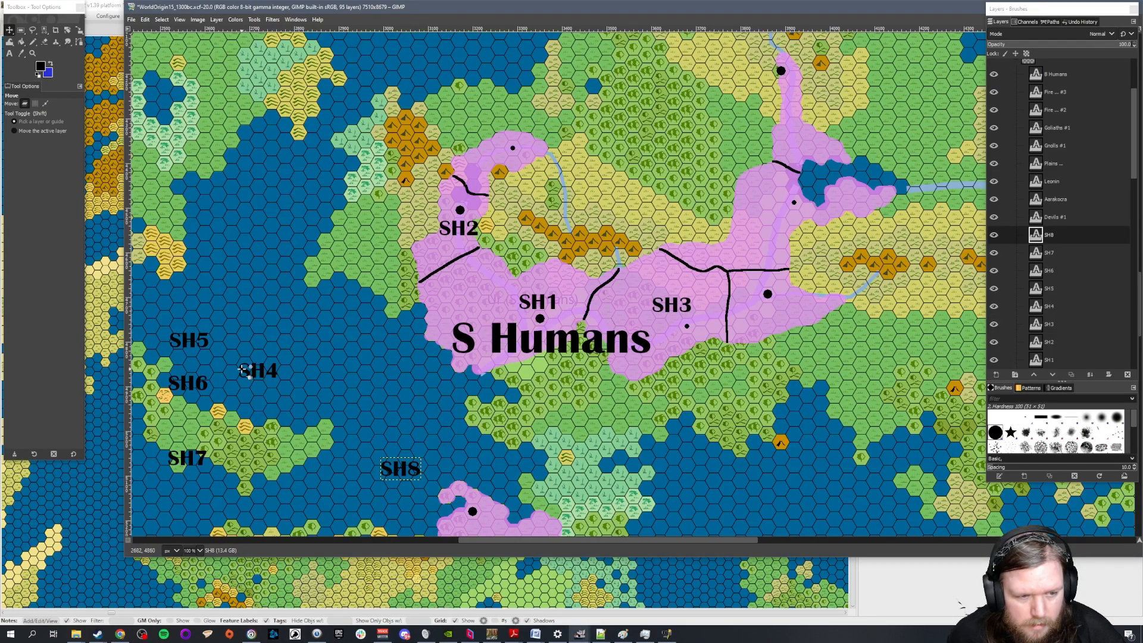
drag(243, 371, 754, 314)
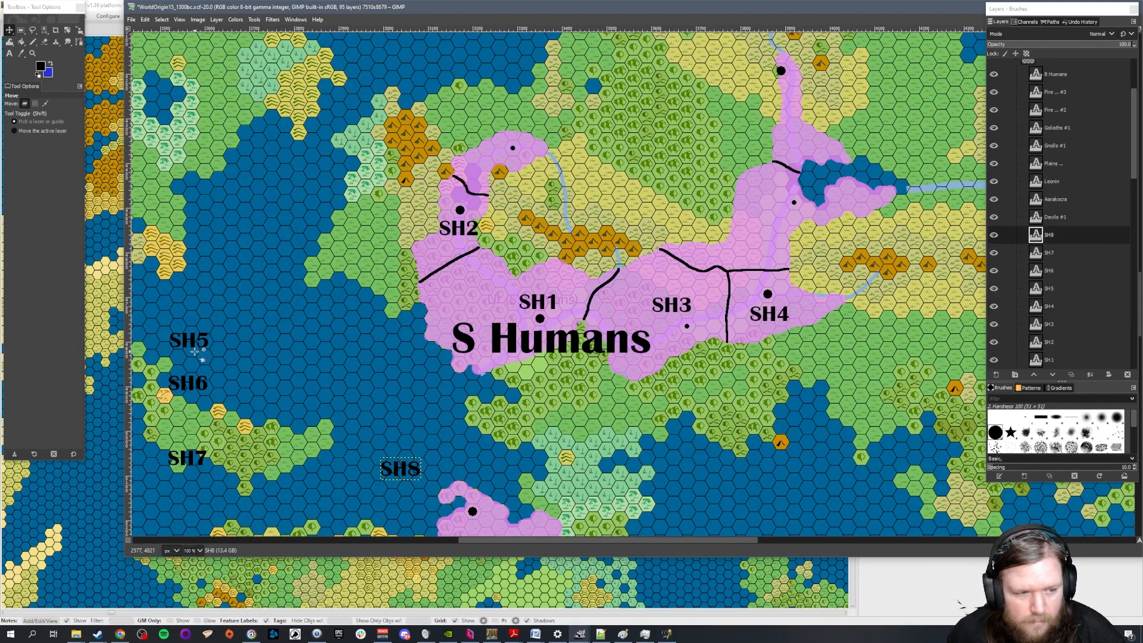
drag(201, 339, 787, 223)
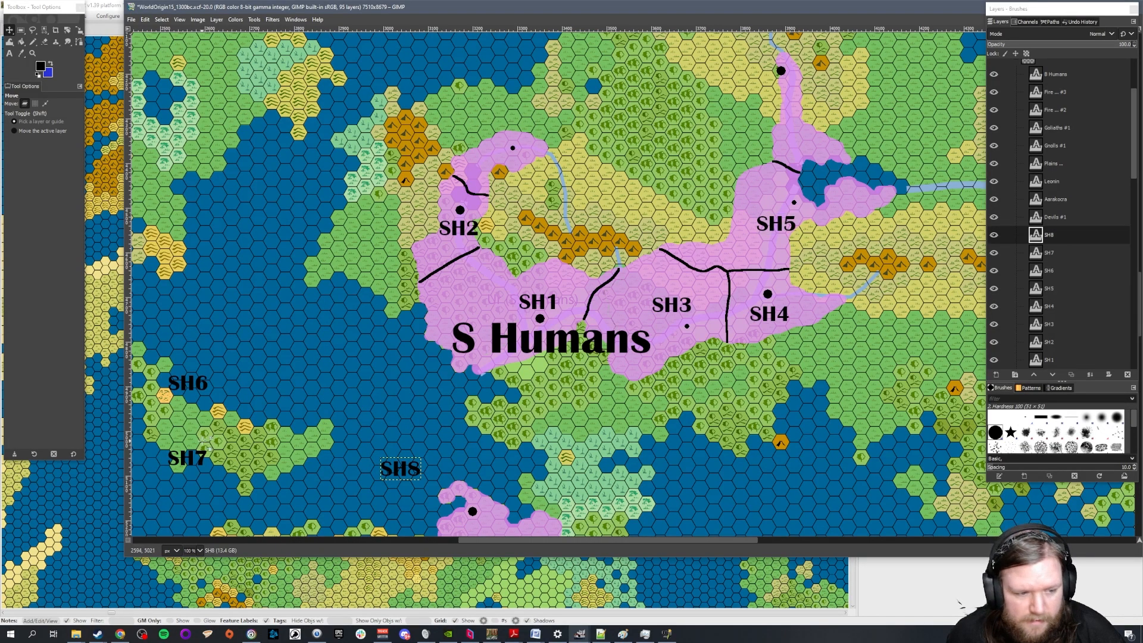
Move SH6 onto the separate southern S Humans territory, SH7 to the northwestern tip, and SH8 to the far northern settlement
drag(190, 382, 497, 281)
scroll(191, 383, down, 5)
drag(211, 206, 505, 290)
scroll(685, 413, up, 8)
scroll(506, 290, down, 5)
drag(405, 350, 801, 239)
scroll(405, 349, up, 5)
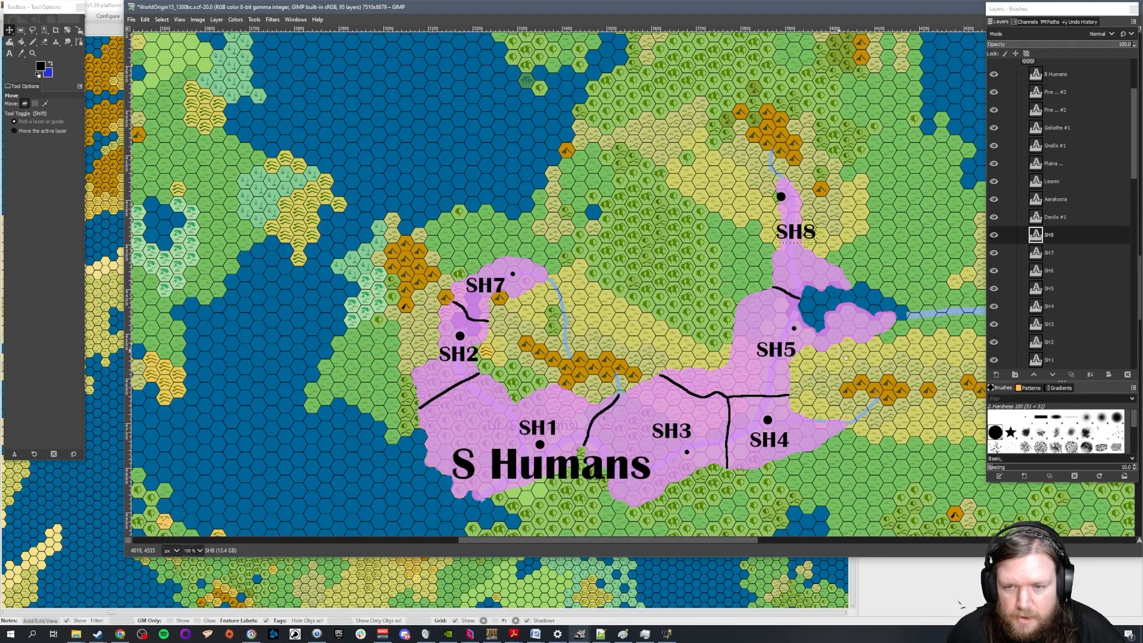
Move the SH8, SH7, SH6, SH5, SH4 and SH3 layers out of the NationLabels group, directly above it in order
scroll(841, 351, down, 5)
ctrl+scroll(671, 271, down, 1)
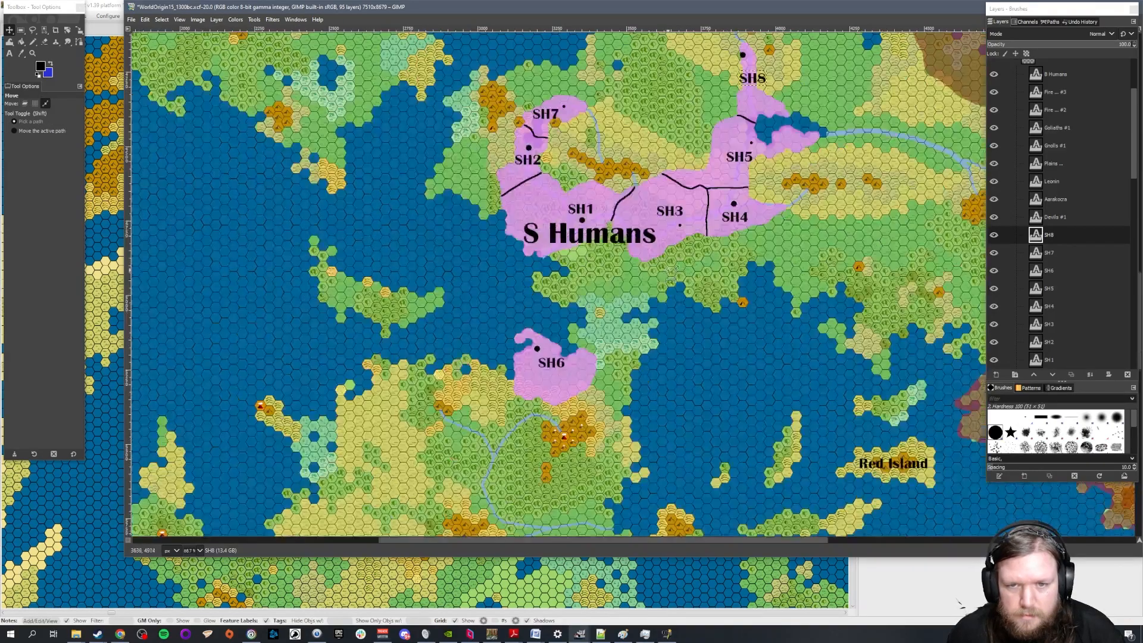
ctrl+scroll(670, 270, down, 1)
scroll(697, 256, up, 3)
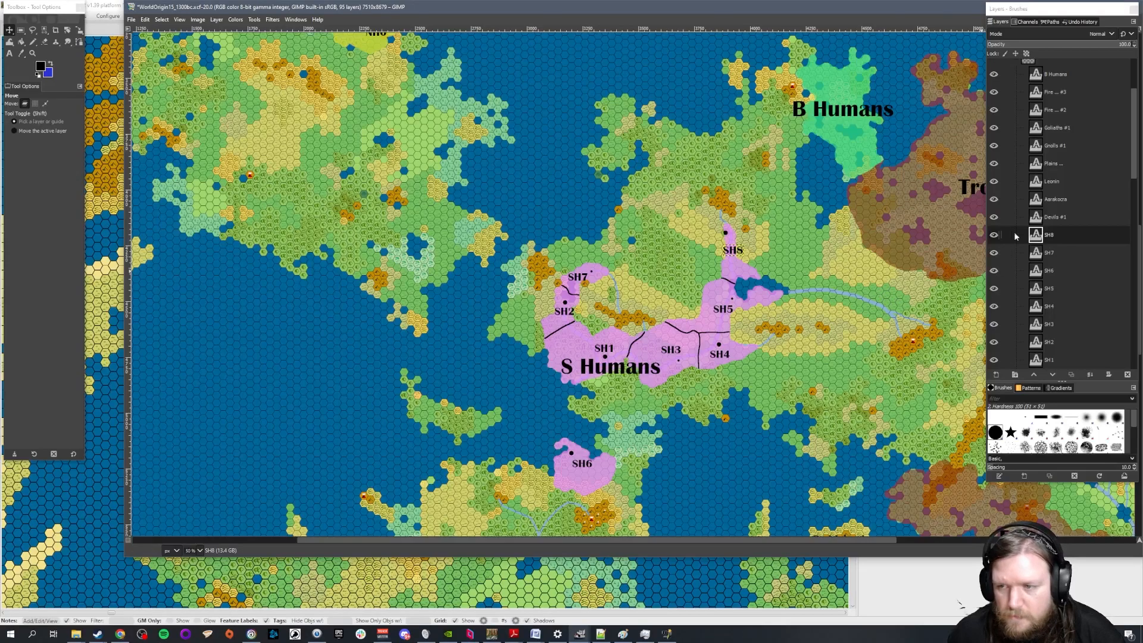
scroll(1089, 229, up, 2)
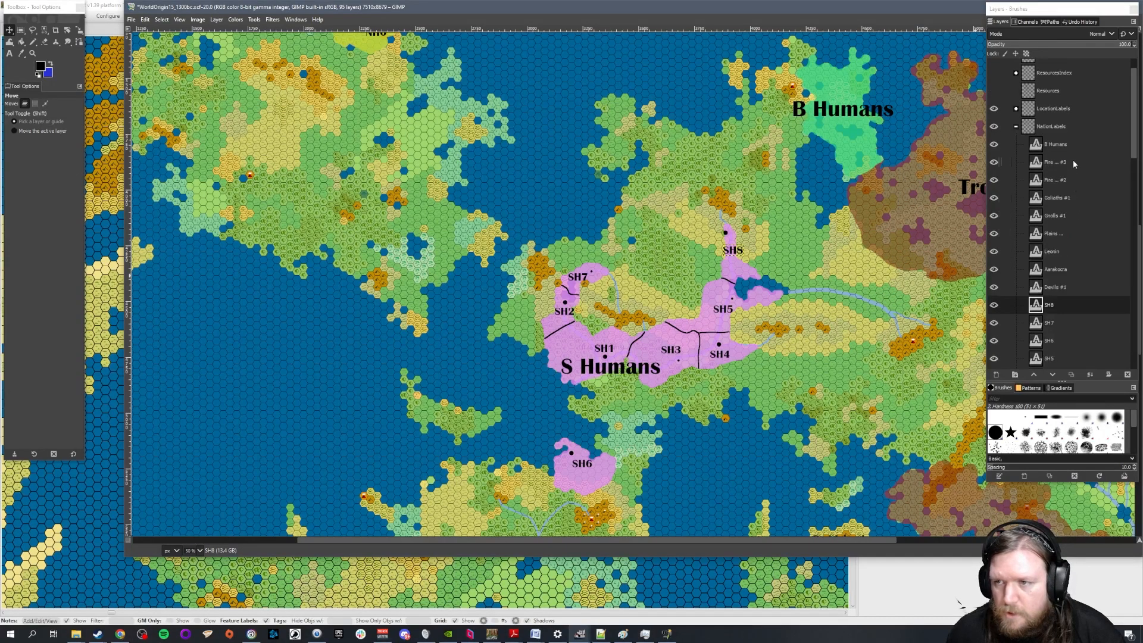
drag(1065, 306, 1060, 121)
drag(1060, 326, 1056, 155)
drag(1061, 354, 1068, 171)
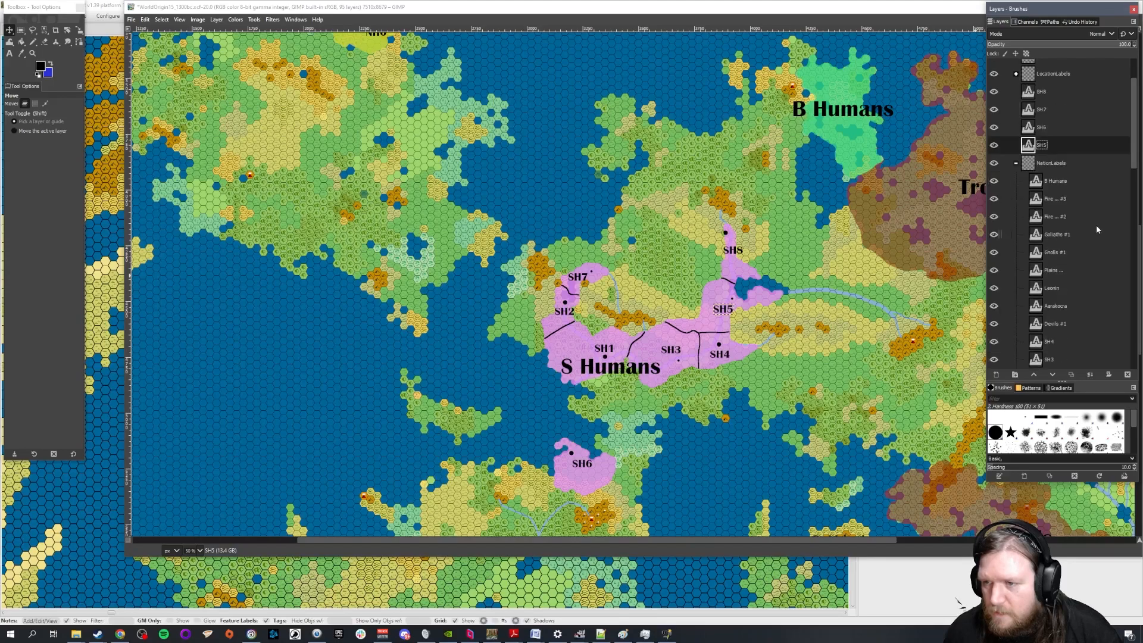
drag(1059, 338, 1067, 157)
drag(1056, 359, 1073, 190)
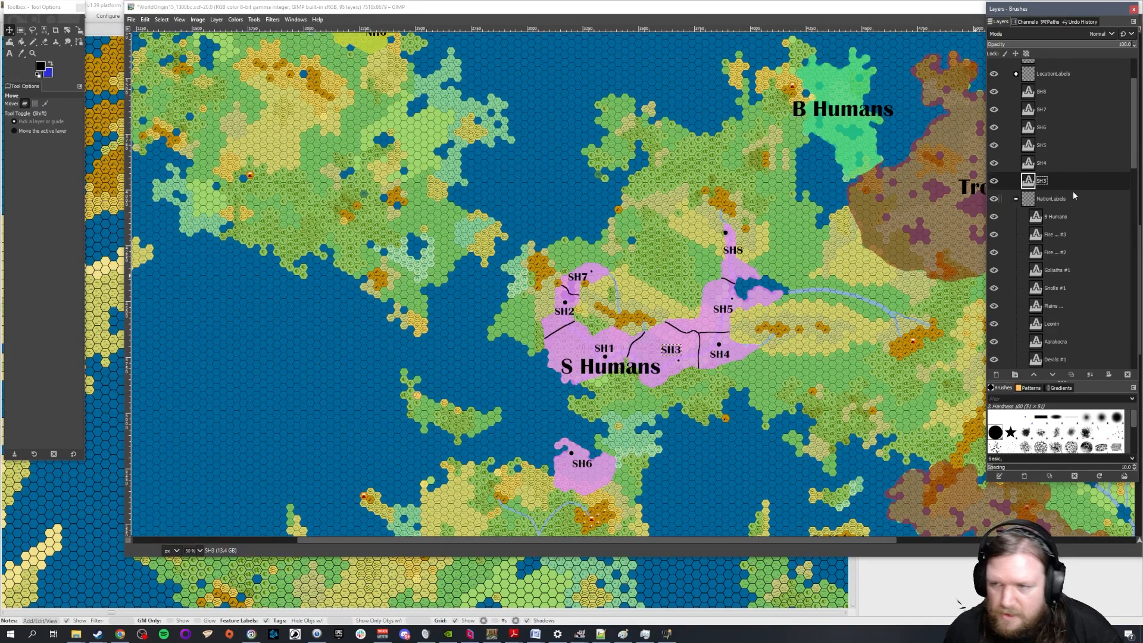
Move the SH2, SH1 and NH6 to NH1 layers out of the NationLabels group and collapse the group
drag(1061, 342, 1065, 147)
drag(1057, 342, 1054, 155)
drag(1056, 361, 1067, 172)
drag(1059, 348, 1066, 170)
drag(1061, 361, 1081, 181)
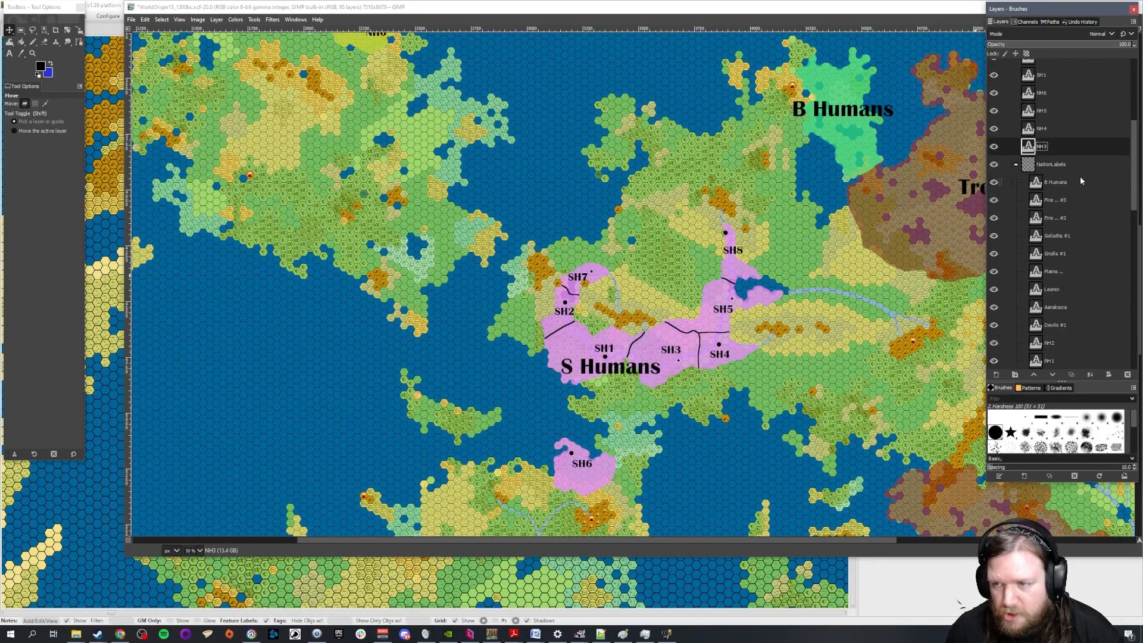
drag(1058, 344, 1061, 162)
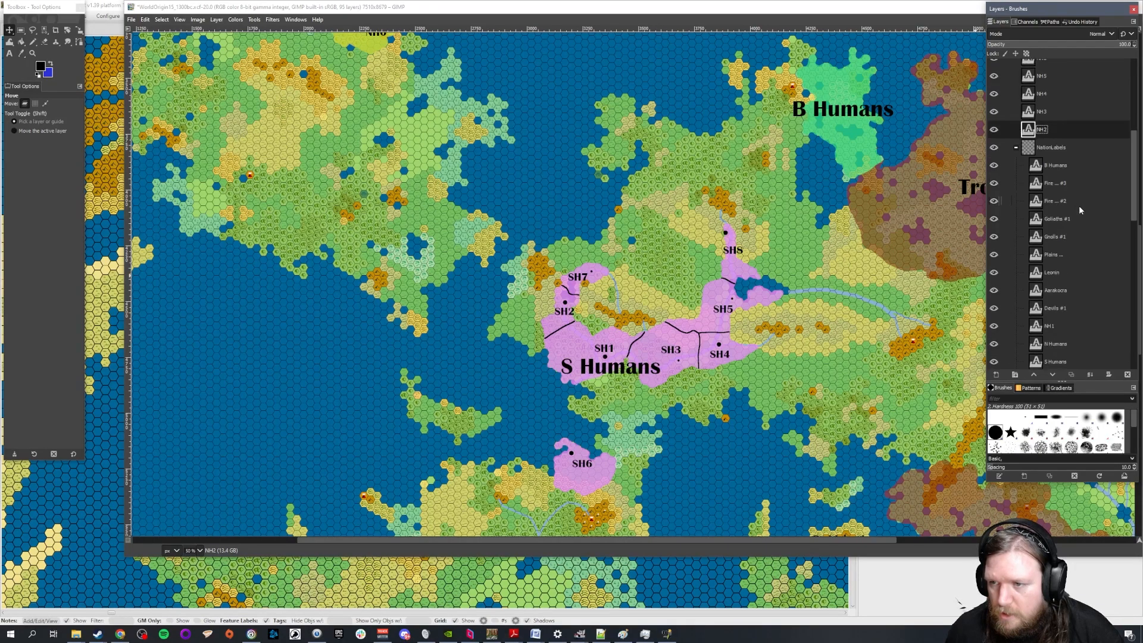
drag(1063, 348, 1065, 298)
scroll(1083, 322, down, 1)
scroll(1084, 300, down, 1)
scroll(1085, 299, up, 2)
click(1018, 161)
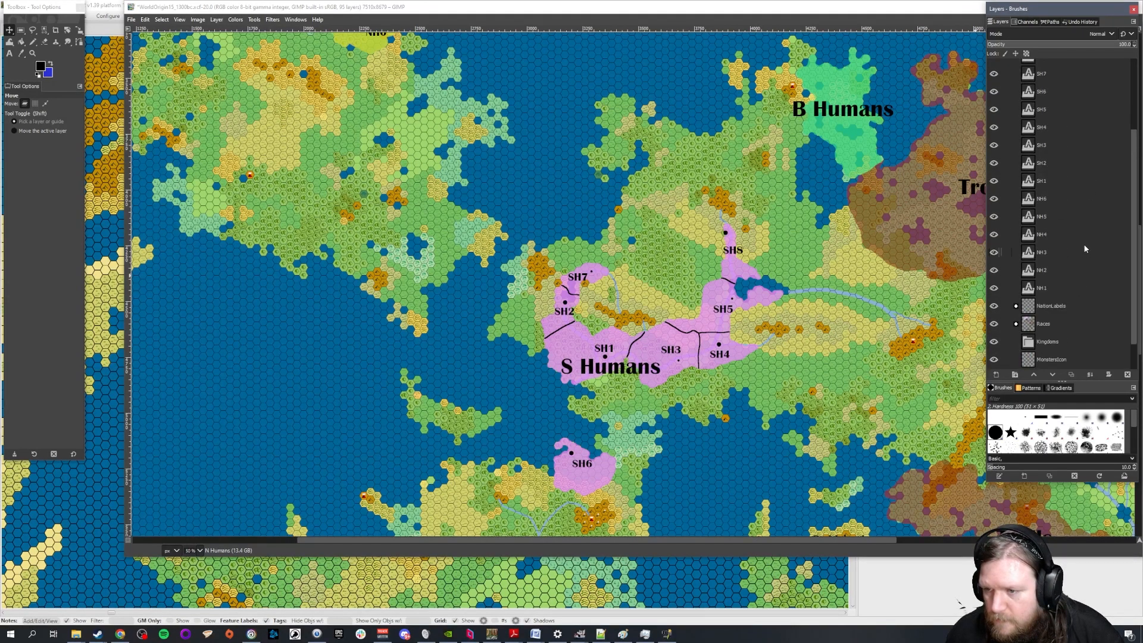
Move the NH1 to NH6, SH1 and SH2 layers into the Kingdoms group in numerical order
drag(1052, 250, 1063, 292)
drag(1049, 218, 1069, 252)
drag(1049, 182, 1074, 238)
drag(1049, 167, 1071, 231)
drag(1048, 145, 1076, 206)
drag(1043, 163, 1073, 202)
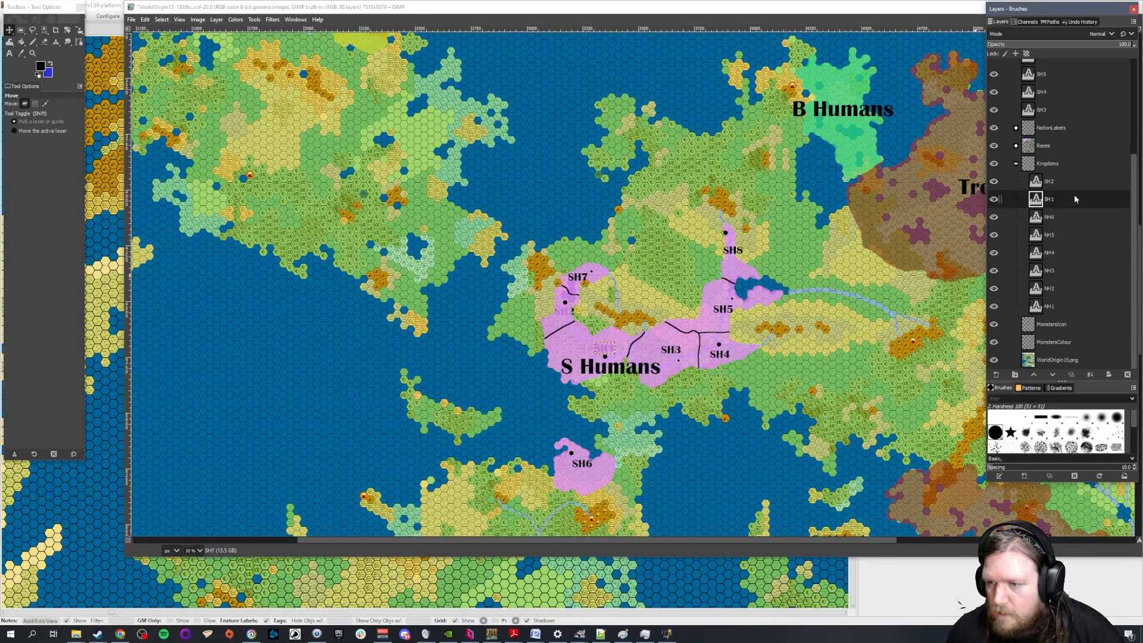
Move the SH3 to SH8 layers into the Kingdoms group and place the collapsed group above Races
drag(1043, 110, 1062, 176)
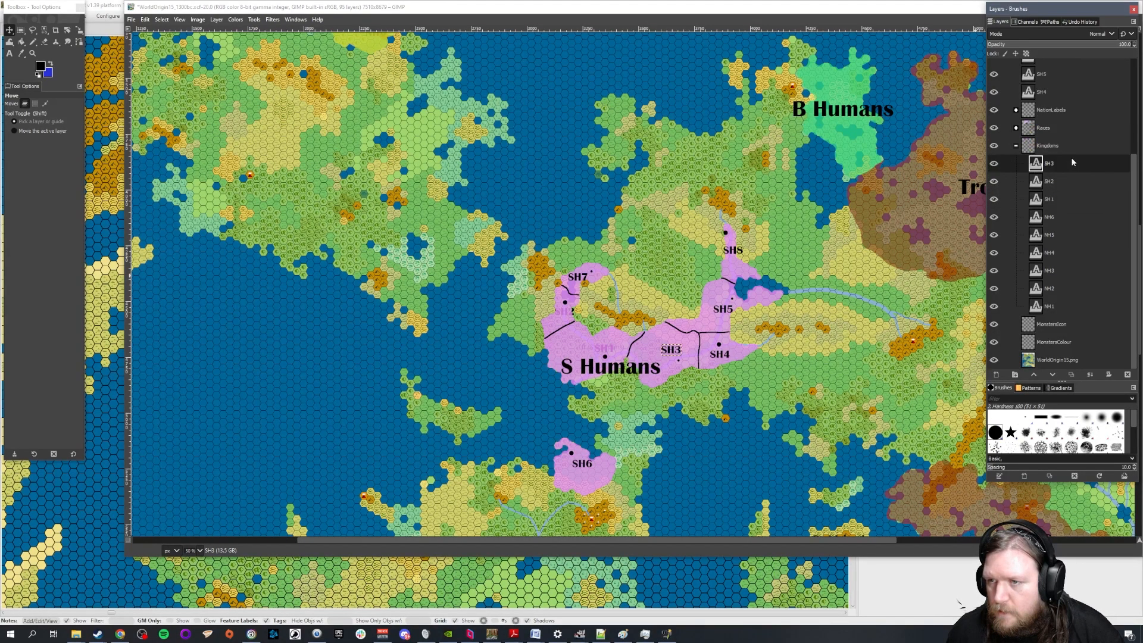
drag(1045, 90, 1067, 171)
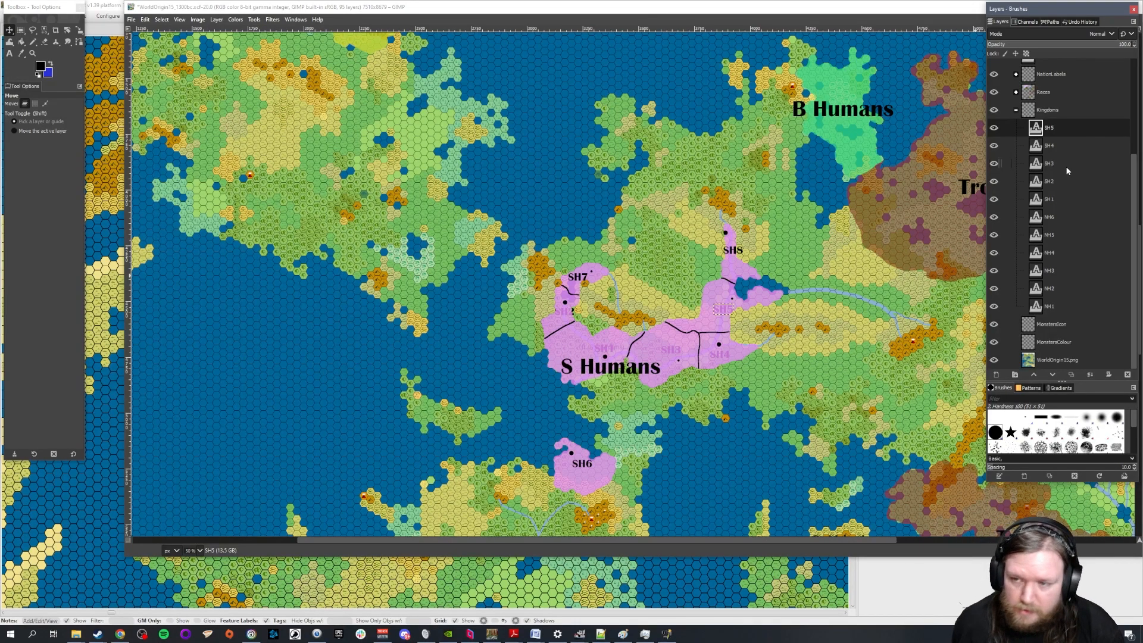
scroll(1067, 193, up, 3)
drag(1046, 162, 1069, 201)
drag(1042, 126, 1067, 181)
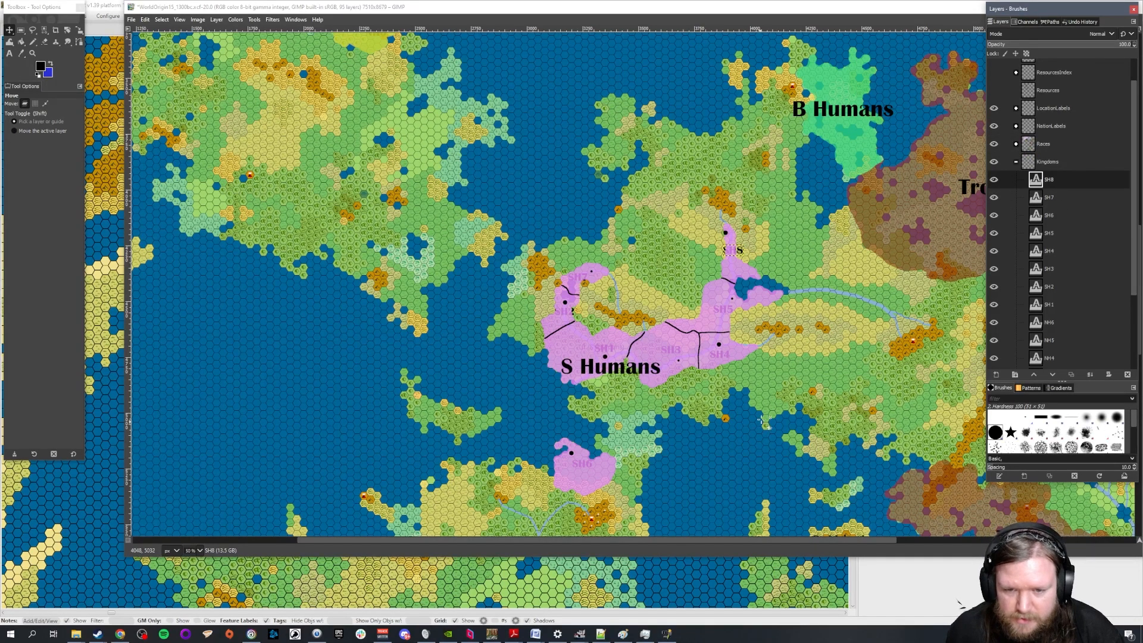
click(1016, 162)
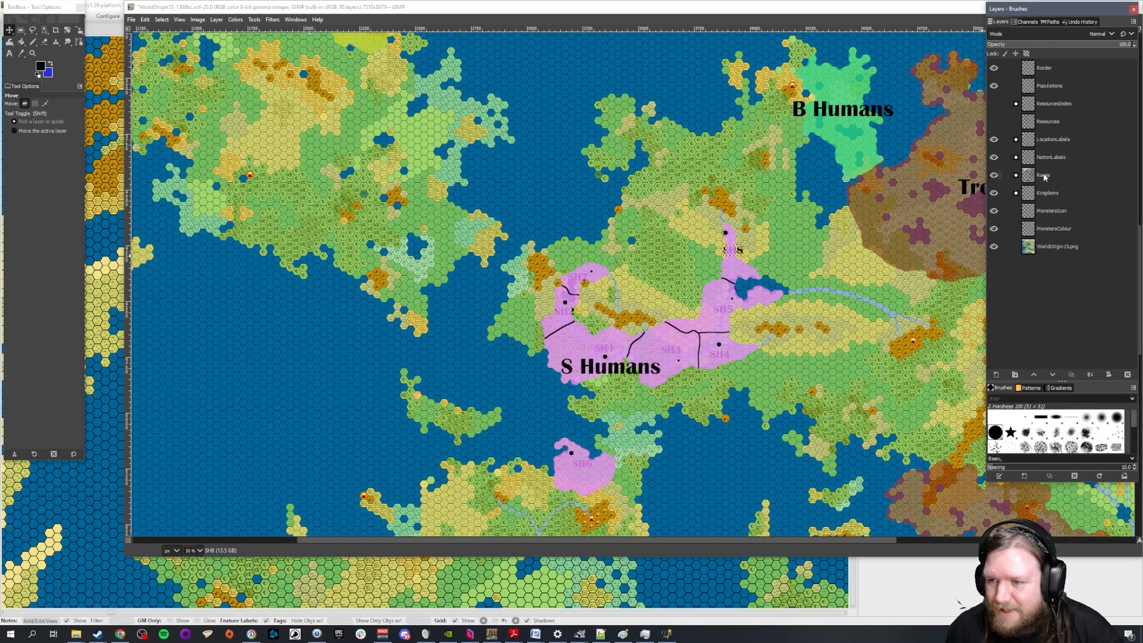
drag(1050, 200, 1053, 174)
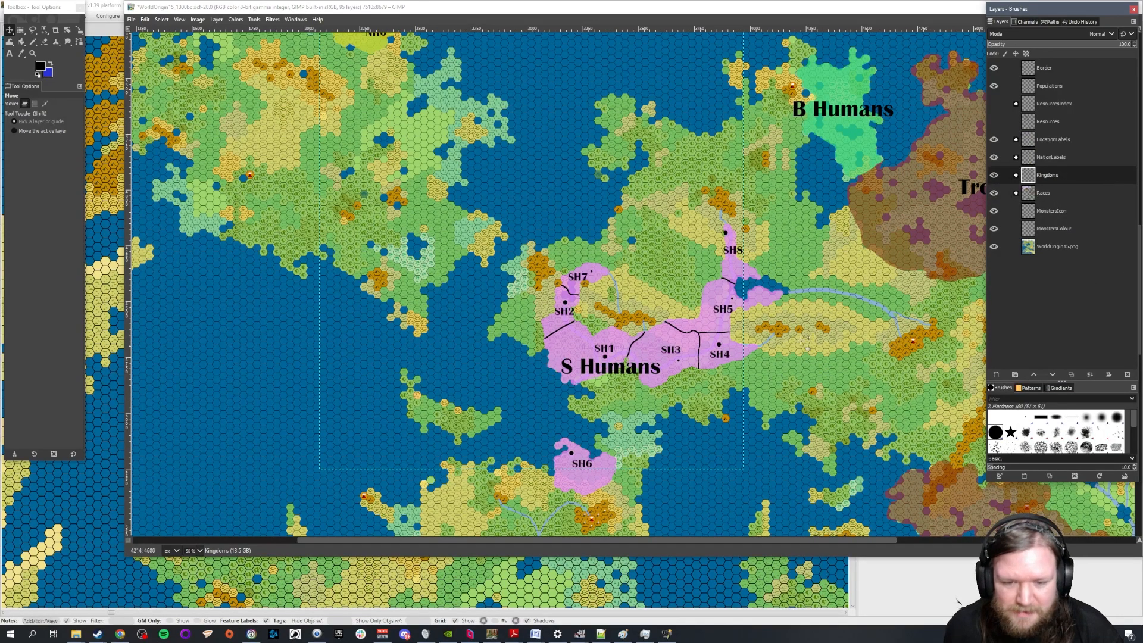
View the Elves territory on the map, then switch to World Anvil and check the E-C entries in the Kingdoms article
scroll(800, 538, right, 5)
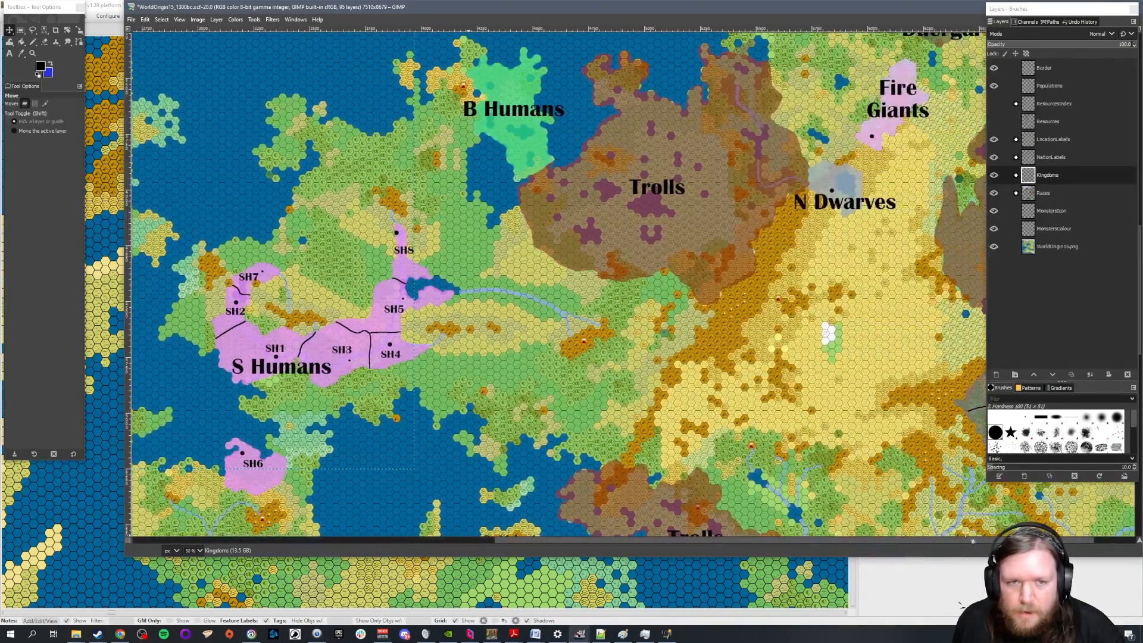
scroll(745, 282, up, 3)
scroll(745, 281, up, 9)
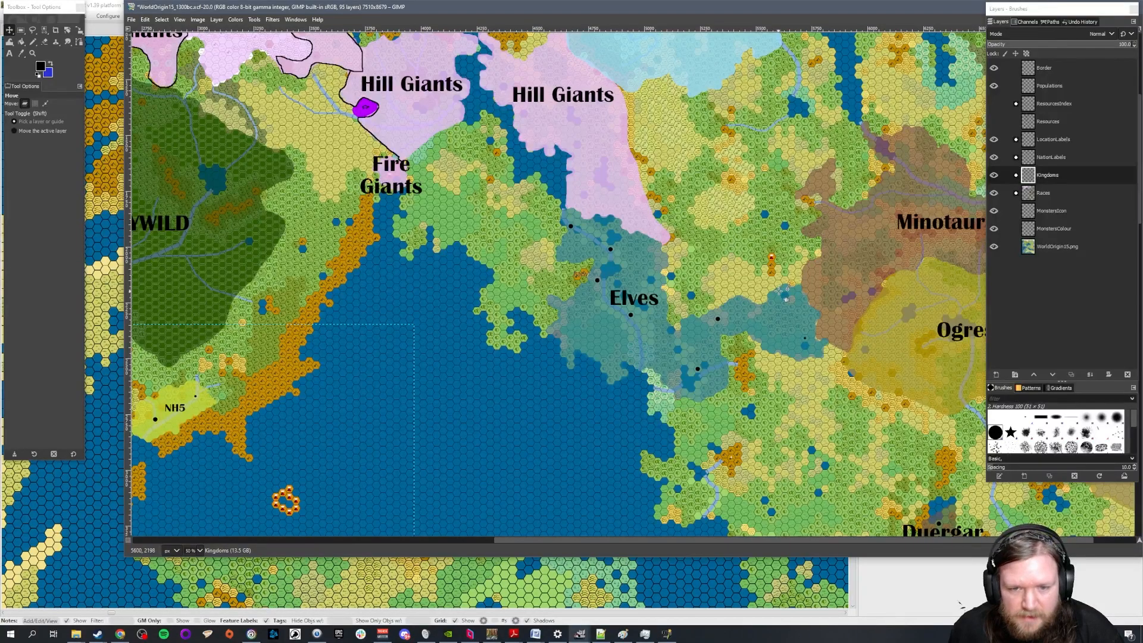
click(120, 633)
scroll(497, 256, down, 10)
scroll(497, 256, up, 2)
scroll(499, 255, down, 2)
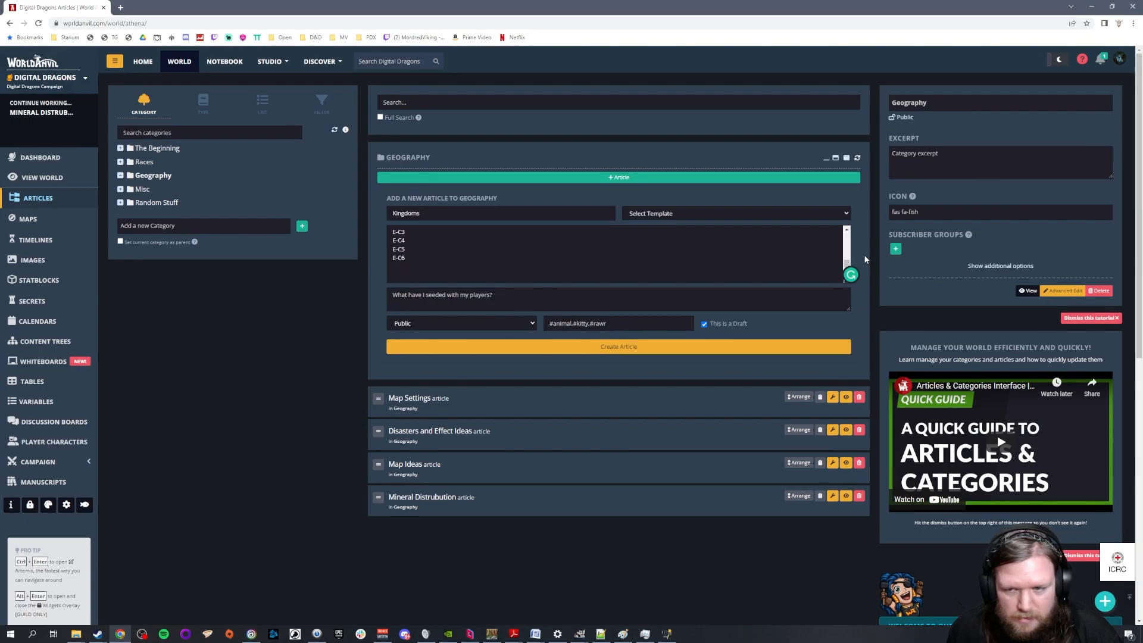
drag(846, 266, 610, 595)
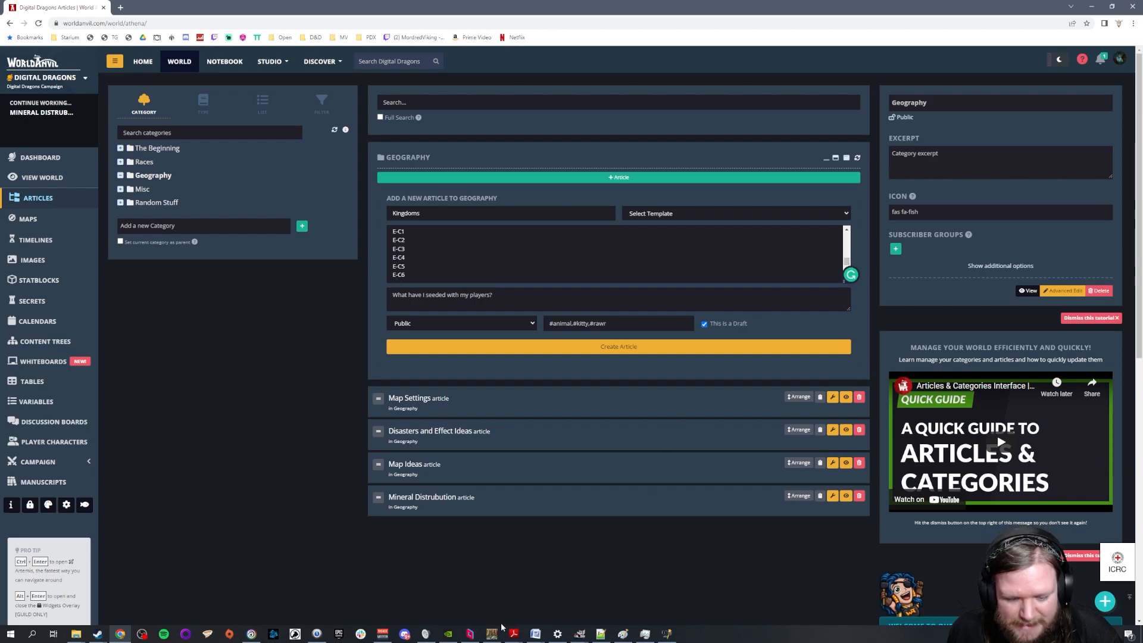
Switch back to the GIMP map, create a new layer group and place it outside the Kingdoms group, directly above it
click(579, 633)
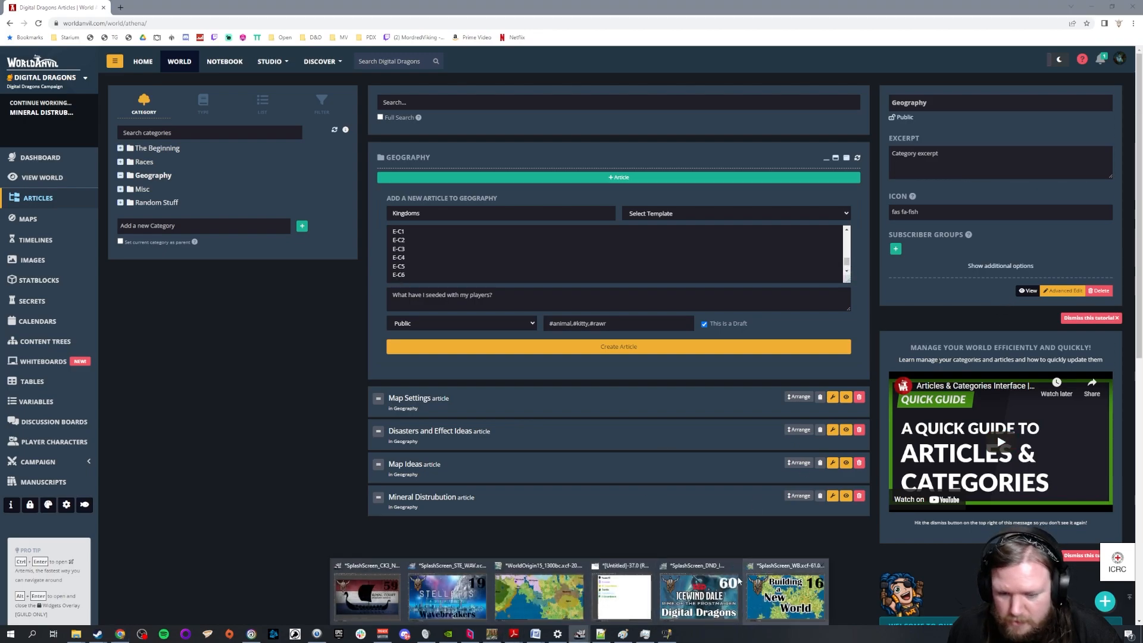
click(539, 595)
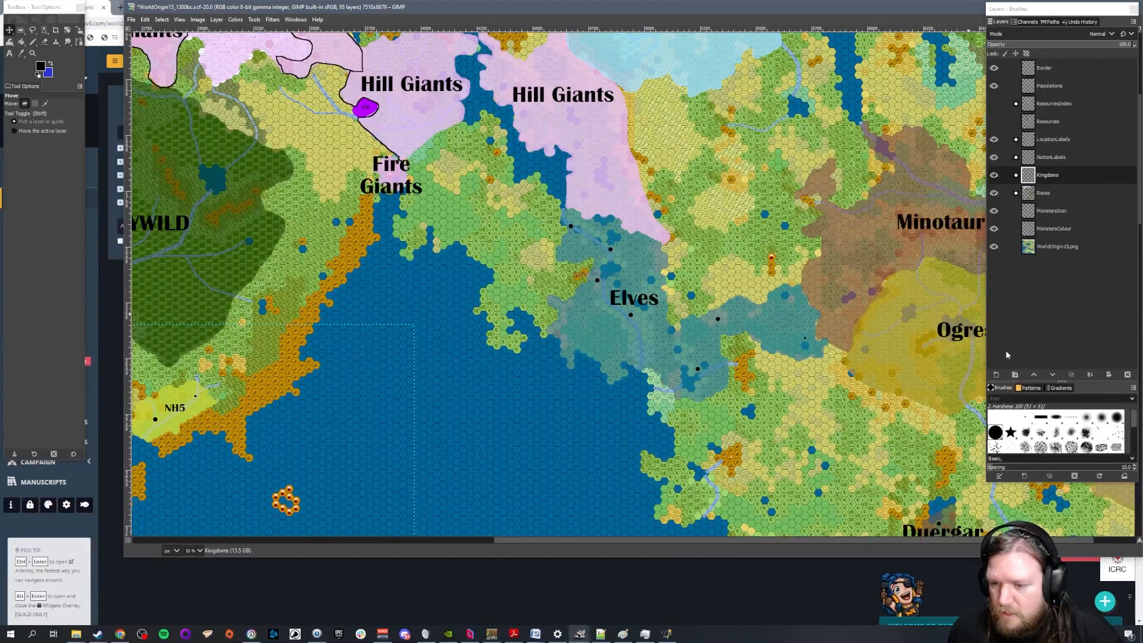
click(1015, 374)
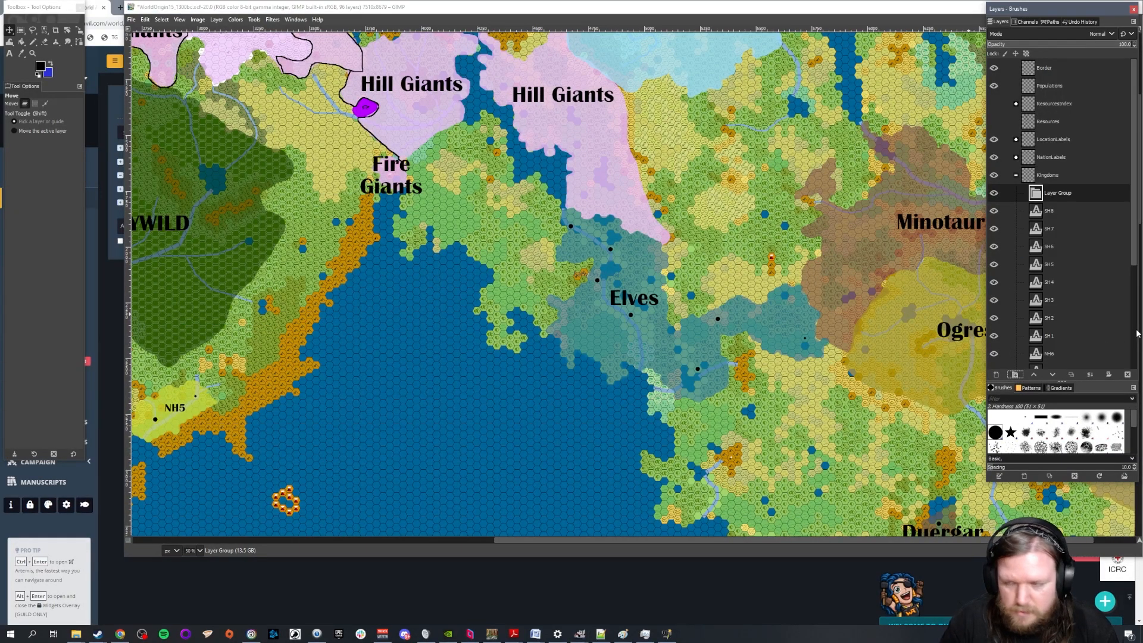
drag(1064, 195, 1021, 180)
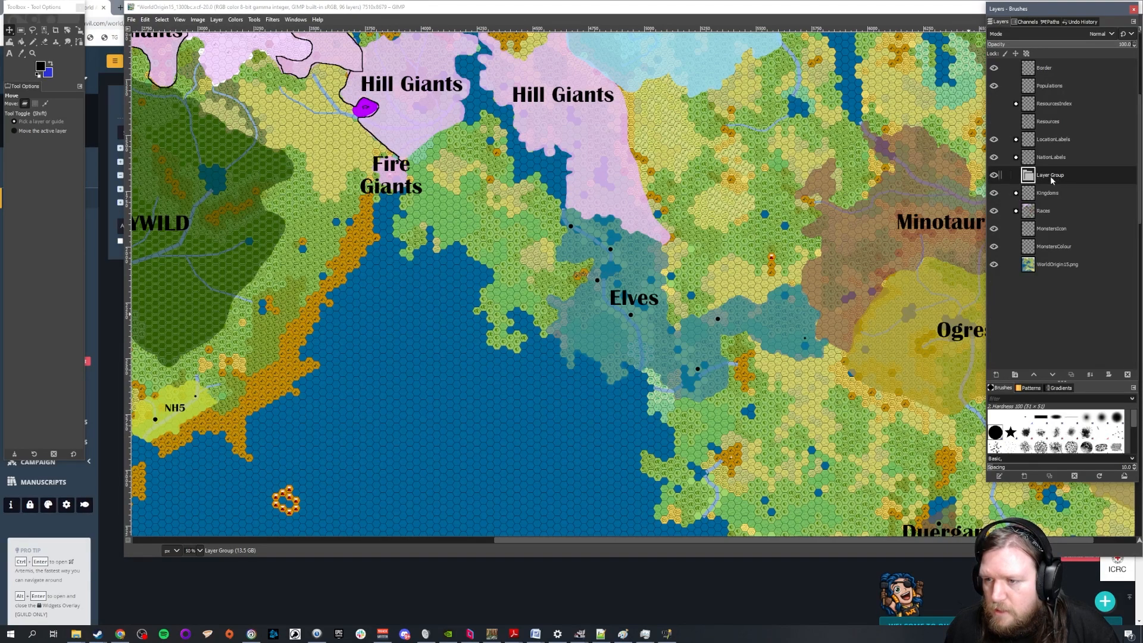
Name the new layer group Cities, place it inside the Kingdoms group and collapse that group
double_click(1051, 175)
text(cities)
key(Return)
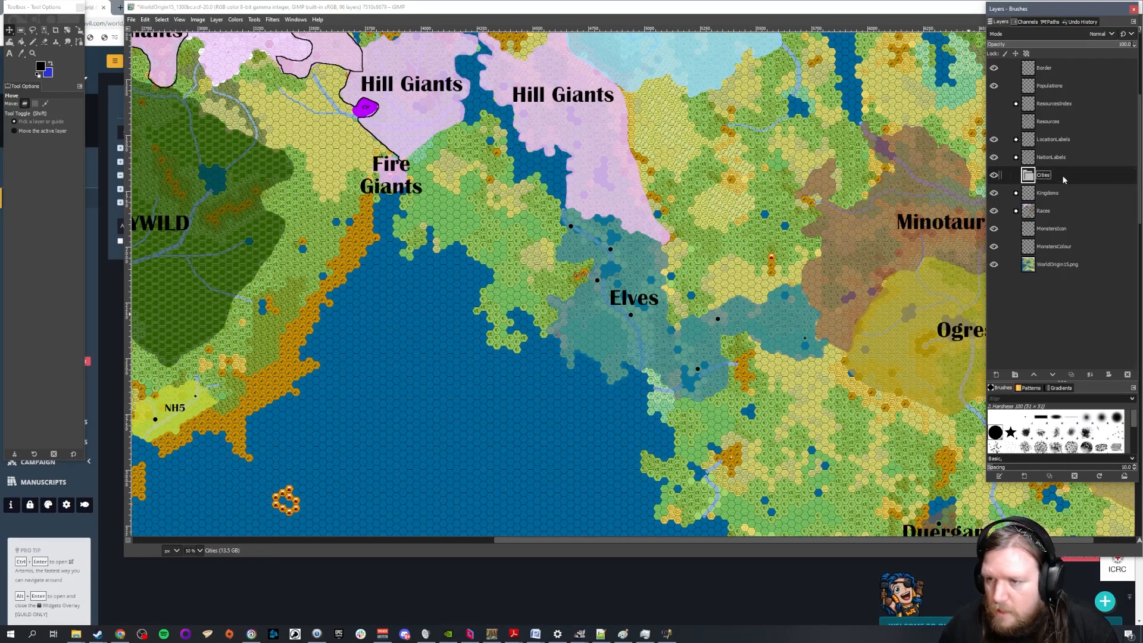
drag(1064, 179, 1019, 183)
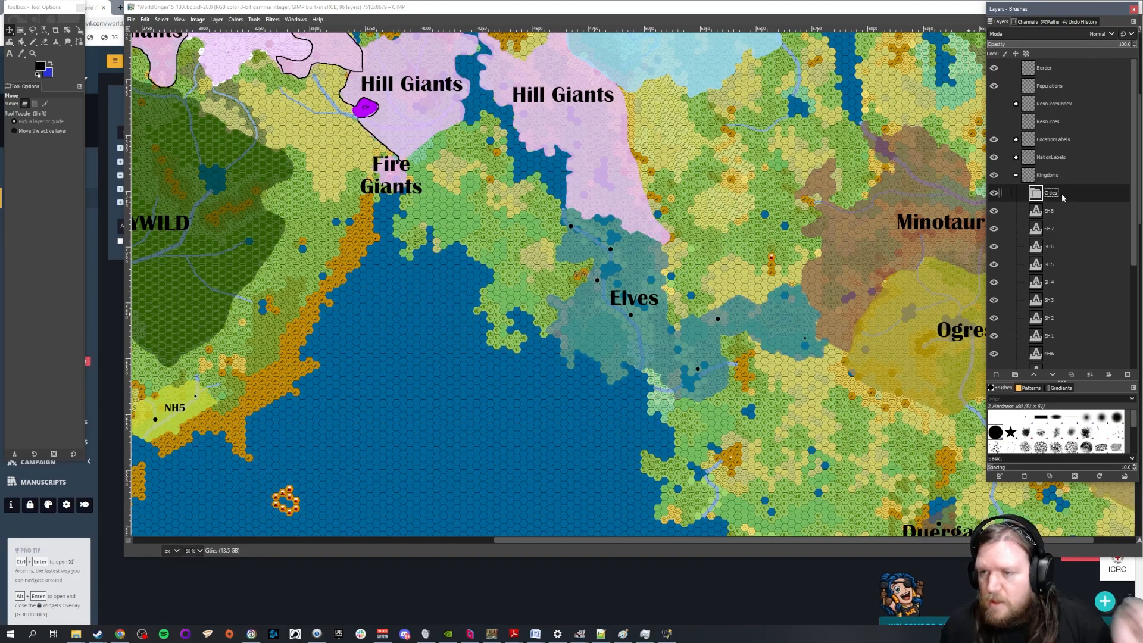
click(1017, 176)
Rename the NationLabels layer group to RaceLabels
click(1051, 159)
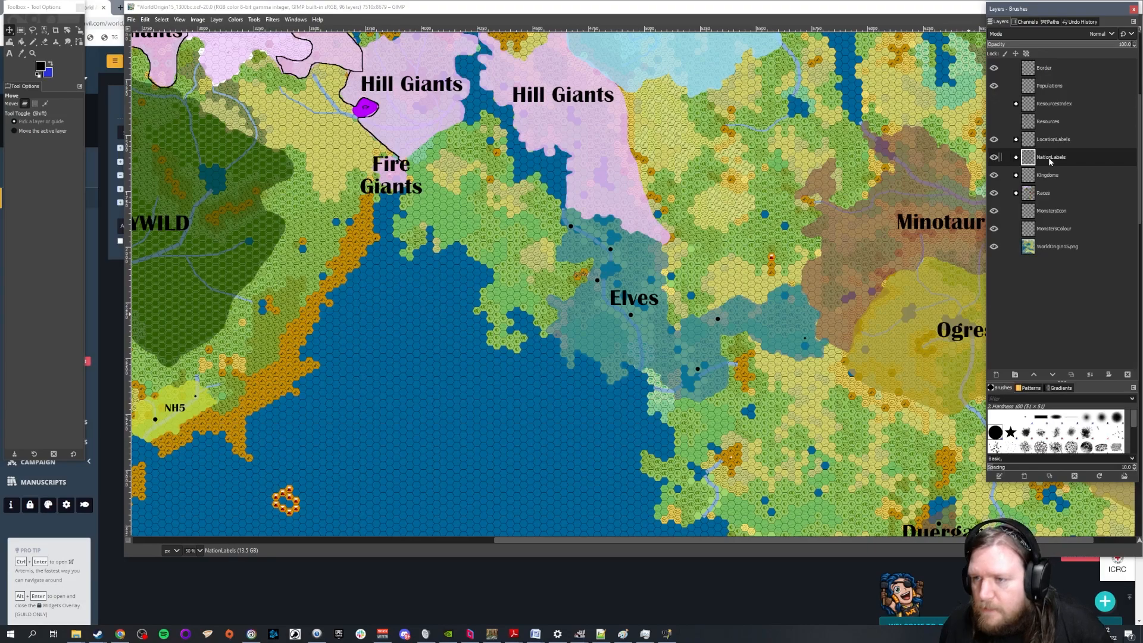
double_click(1050, 159)
click(1052, 158)
key(BackSpace)
key(BackSpace)
key(BackSpace)
key(BackSpace)
key(BackSpace)
key(BackSpace)
text(Race)
key(Return)
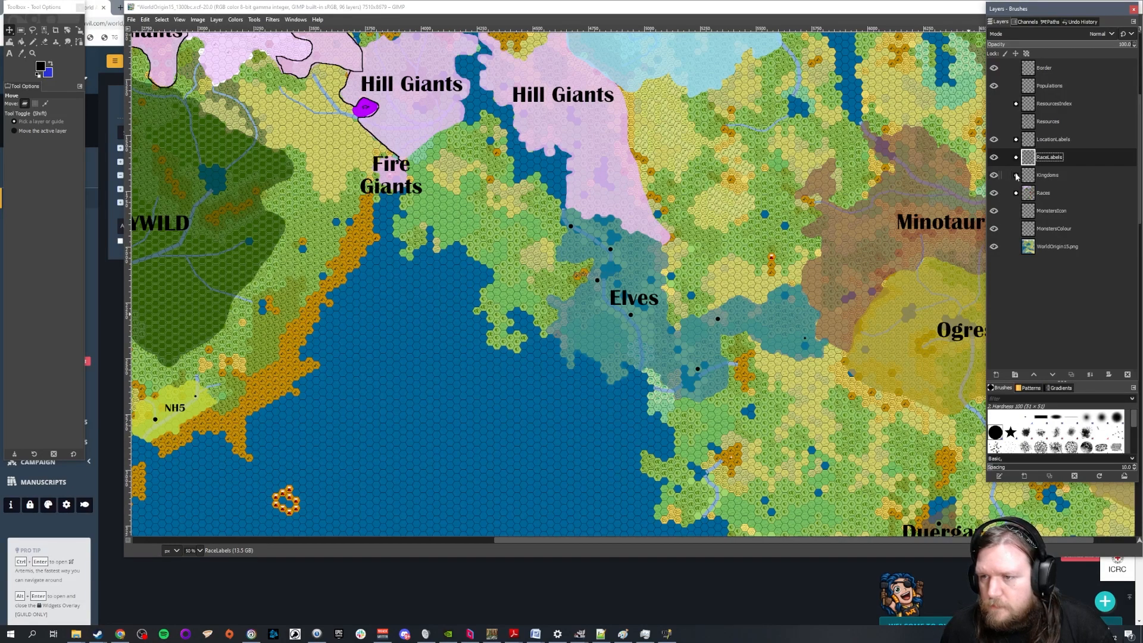
Rename the Kingdoms layer group to KingdomLabels
double_click(1048, 175)
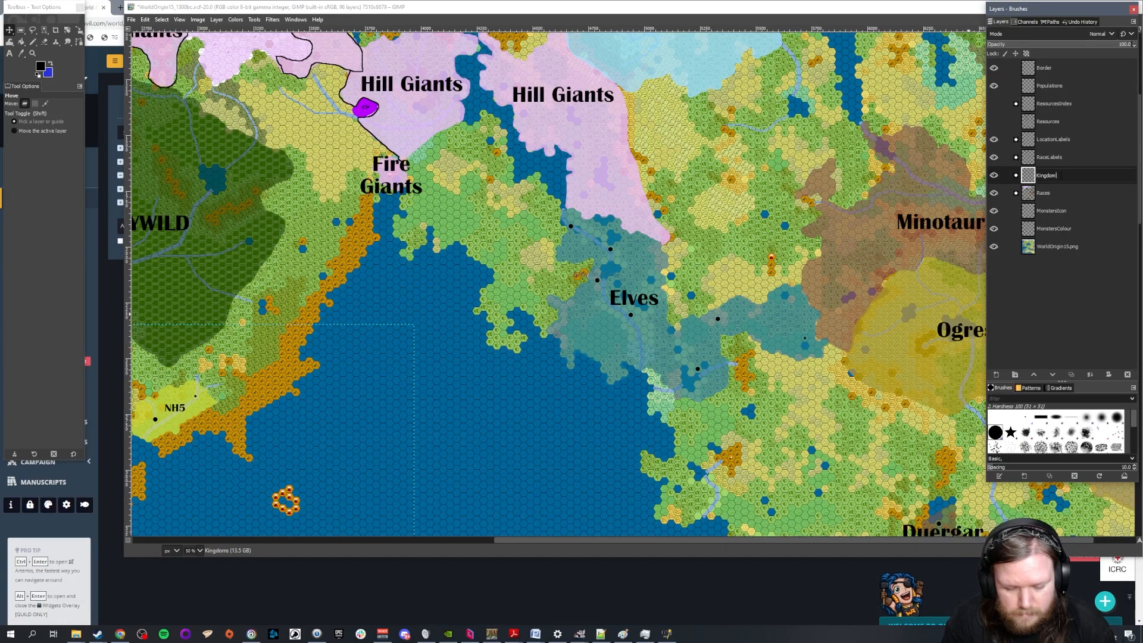
text(Labels)
key(Return)
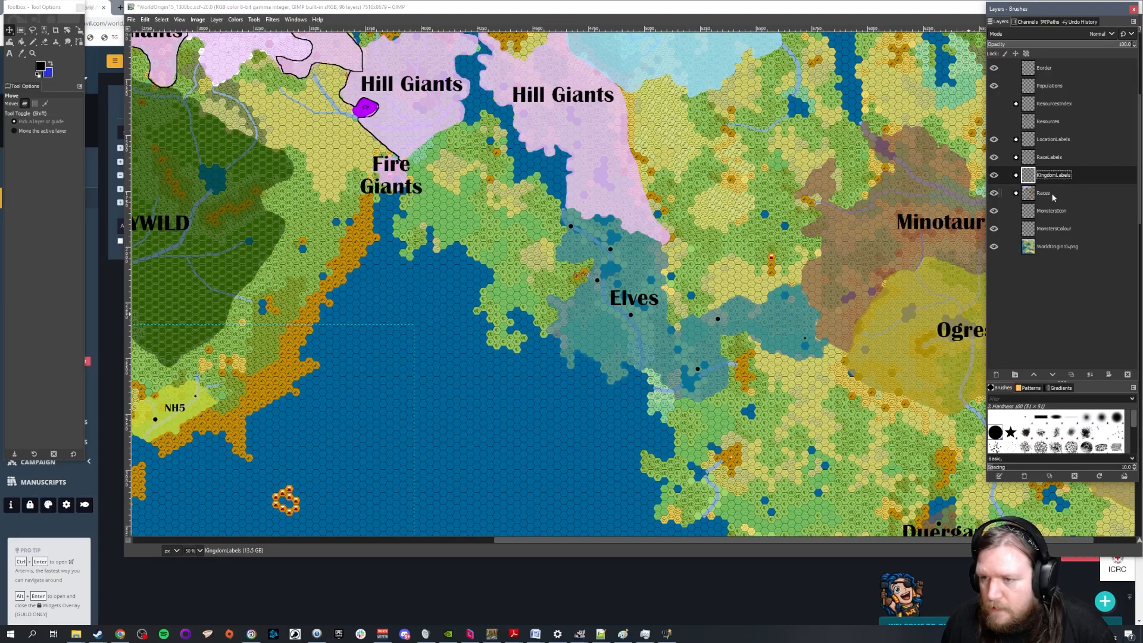
click(1051, 194)
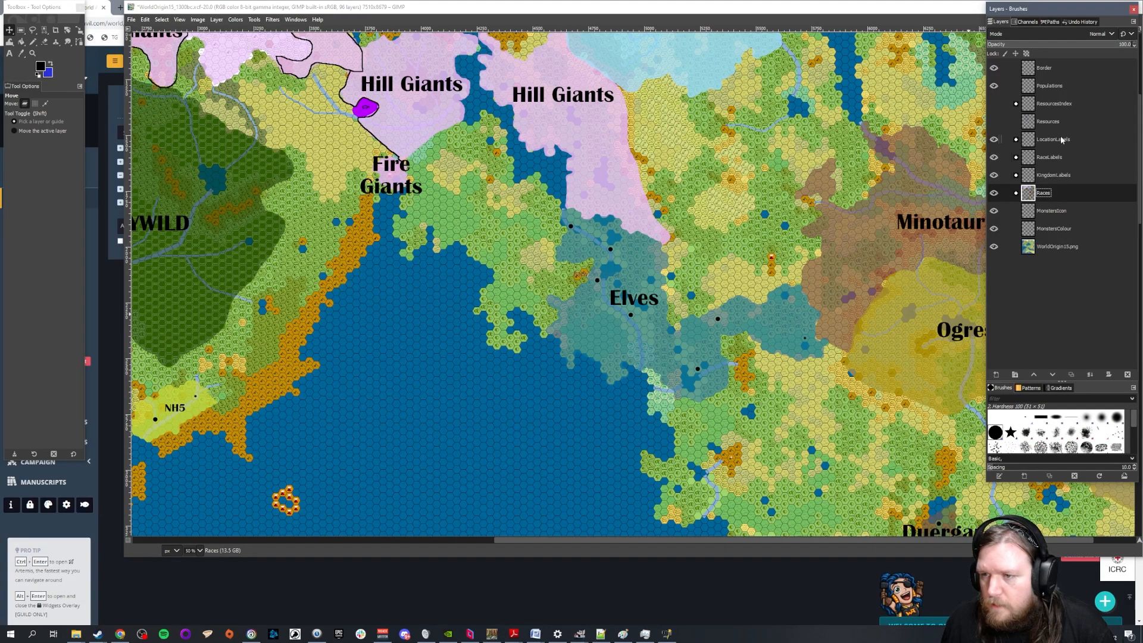
click(1068, 178)
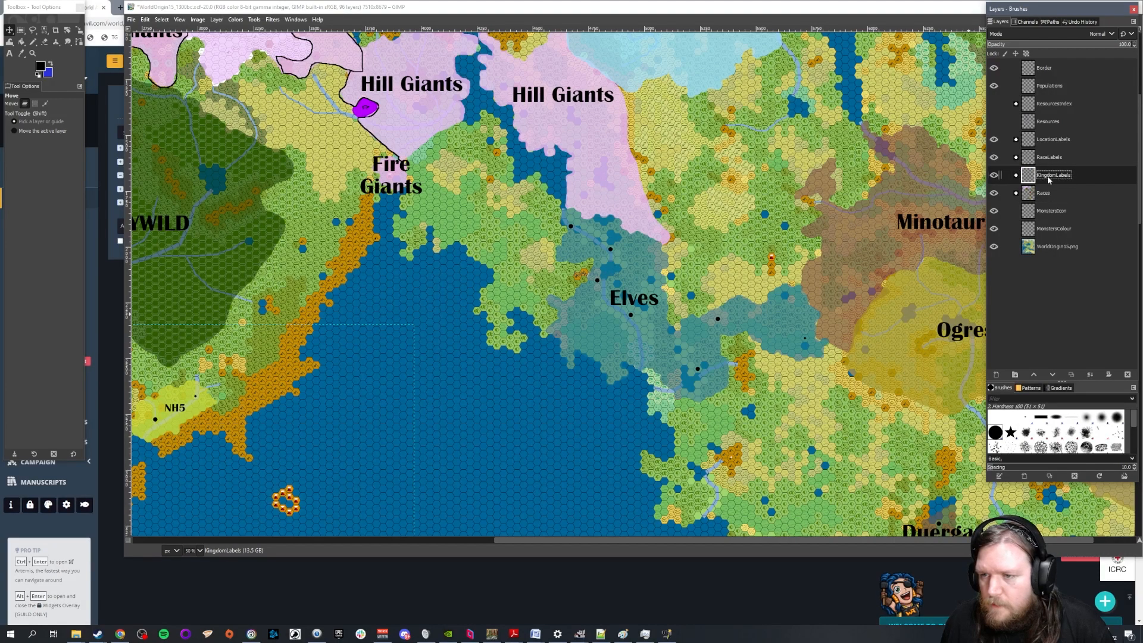
Take the Cities group out of KingdomLabels, rename it CityLabels and place it between KingdomLabels and Races
click(1015, 193)
scroll(1105, 227, down, 5)
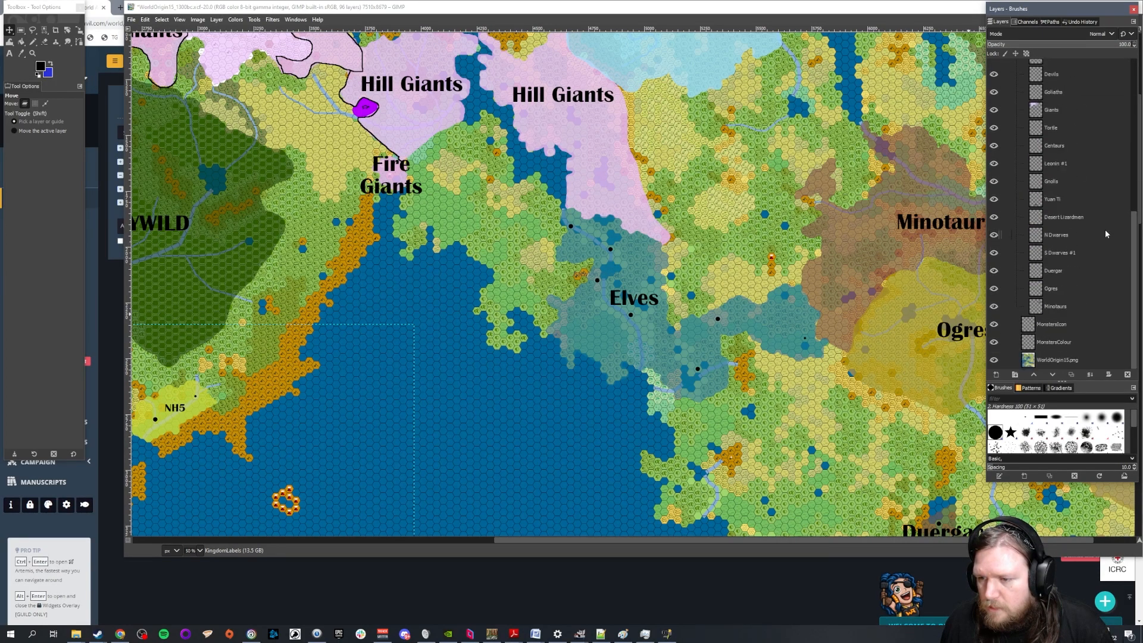
scroll(1029, 180, up, 5)
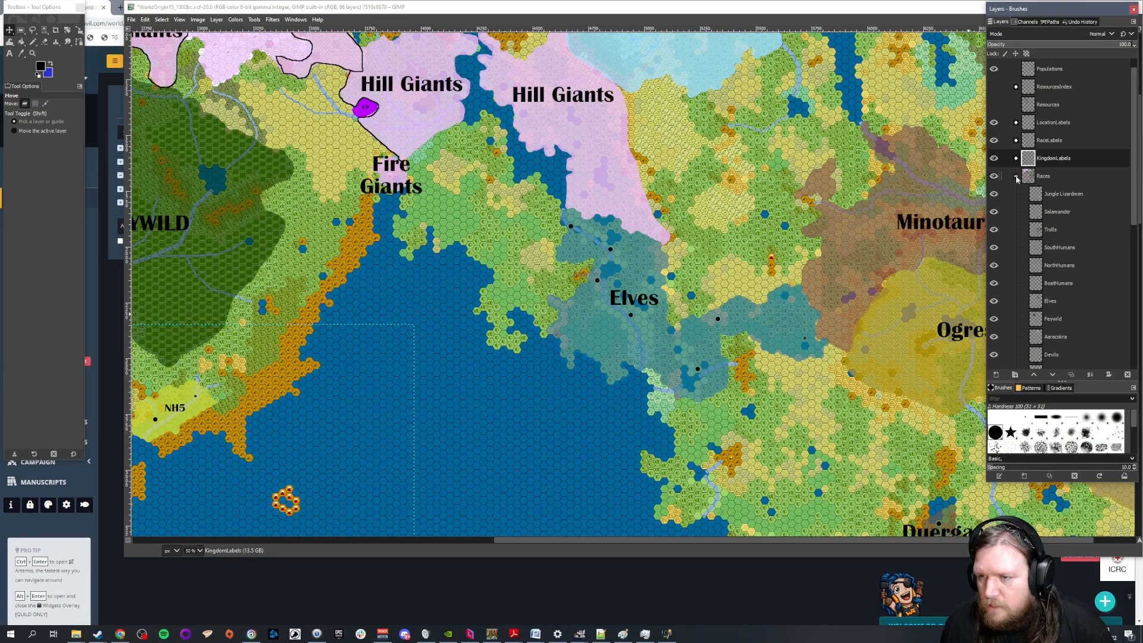
click(1017, 177)
click(1017, 176)
drag(1056, 193, 1049, 165)
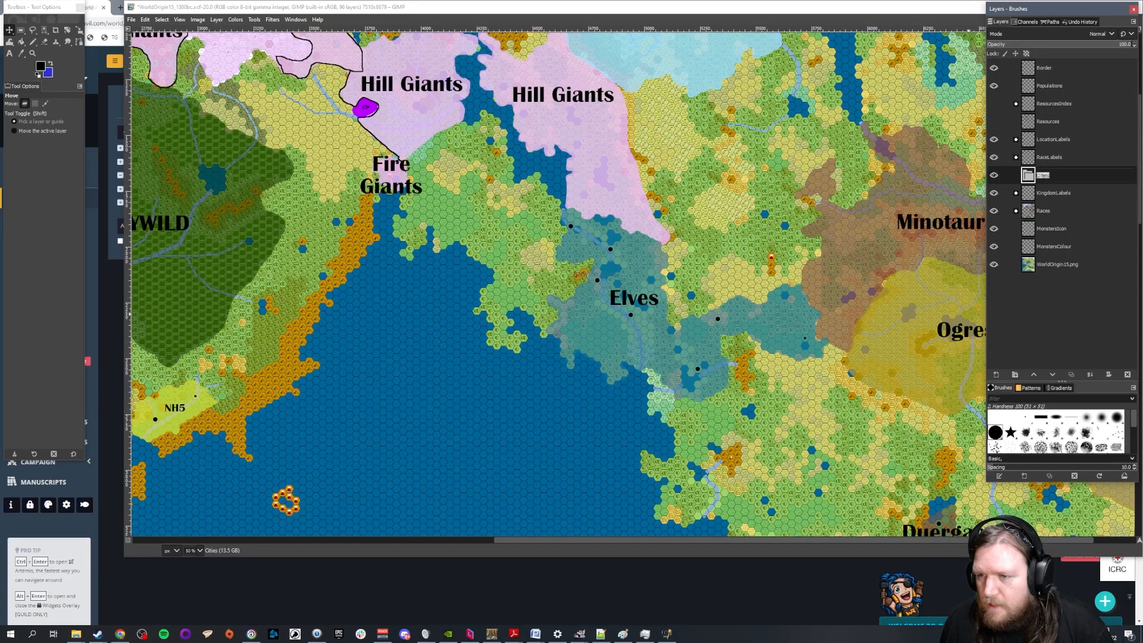
key(Right)
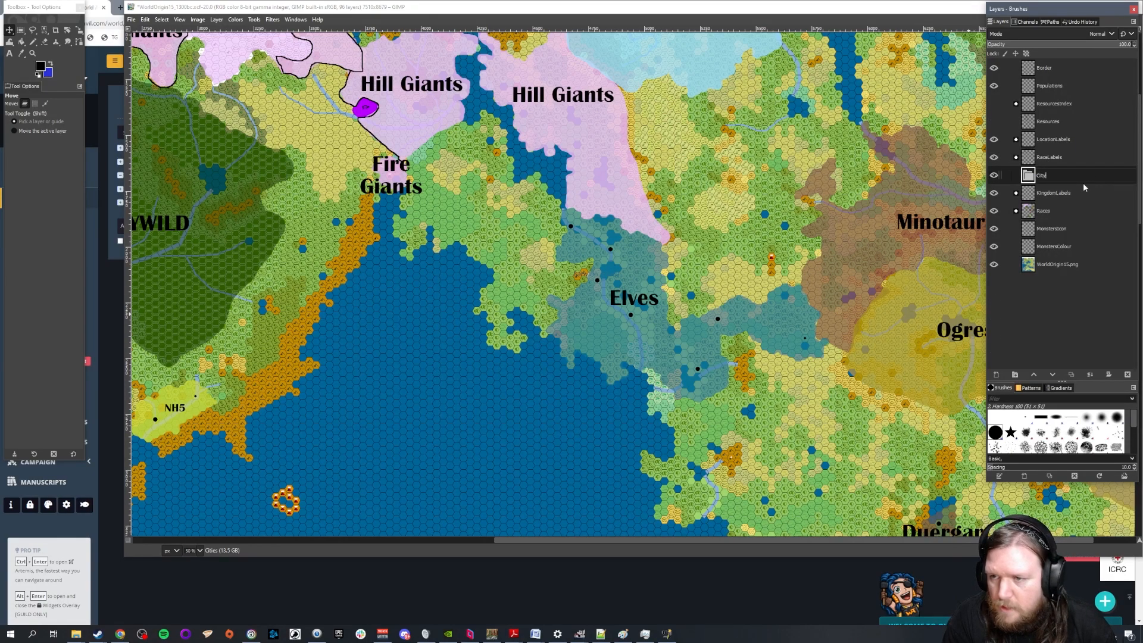
text(yLabels)
key(Return)
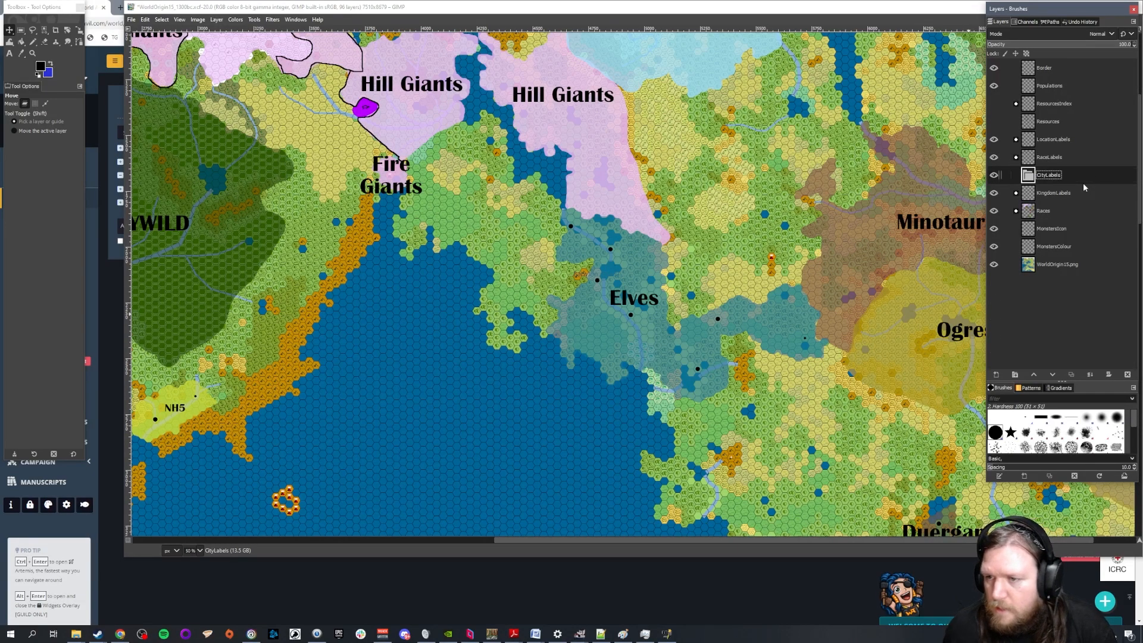
drag(1051, 178, 1062, 202)
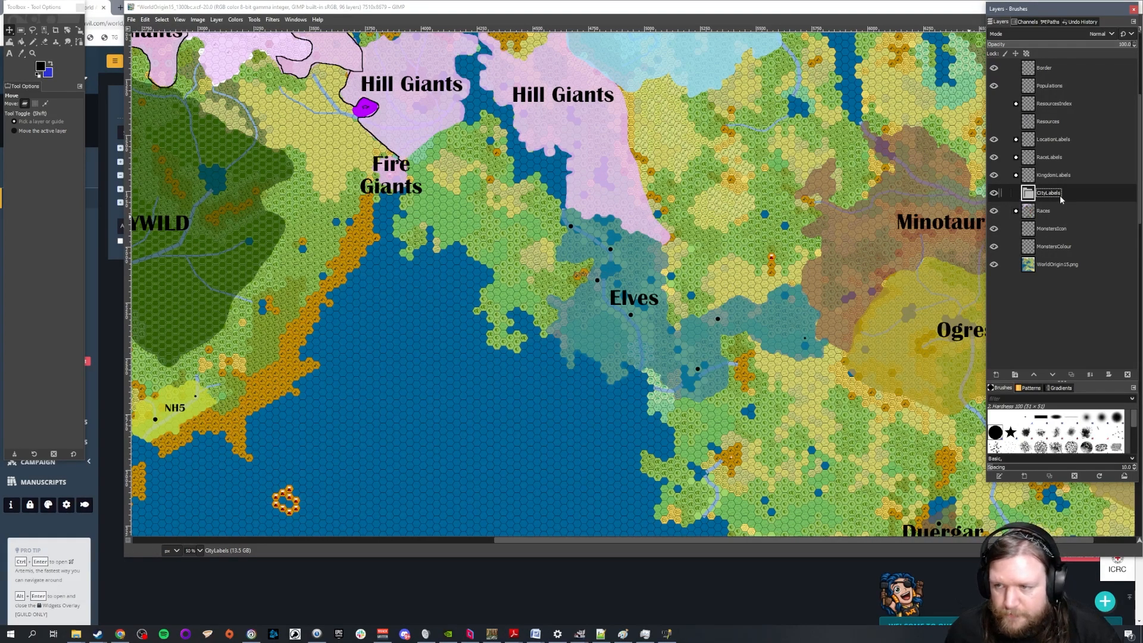
Activate the Text tool, dock its options back beneath the toolbox and set the font size to 25 px
click(10, 53)
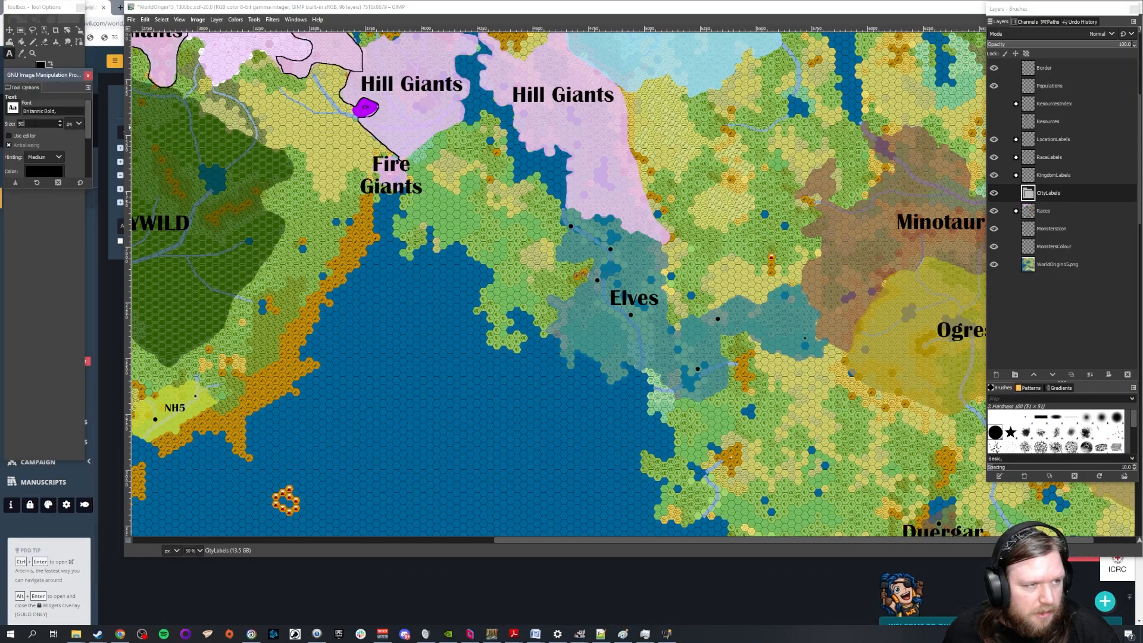
drag(21, 90, 27, 183)
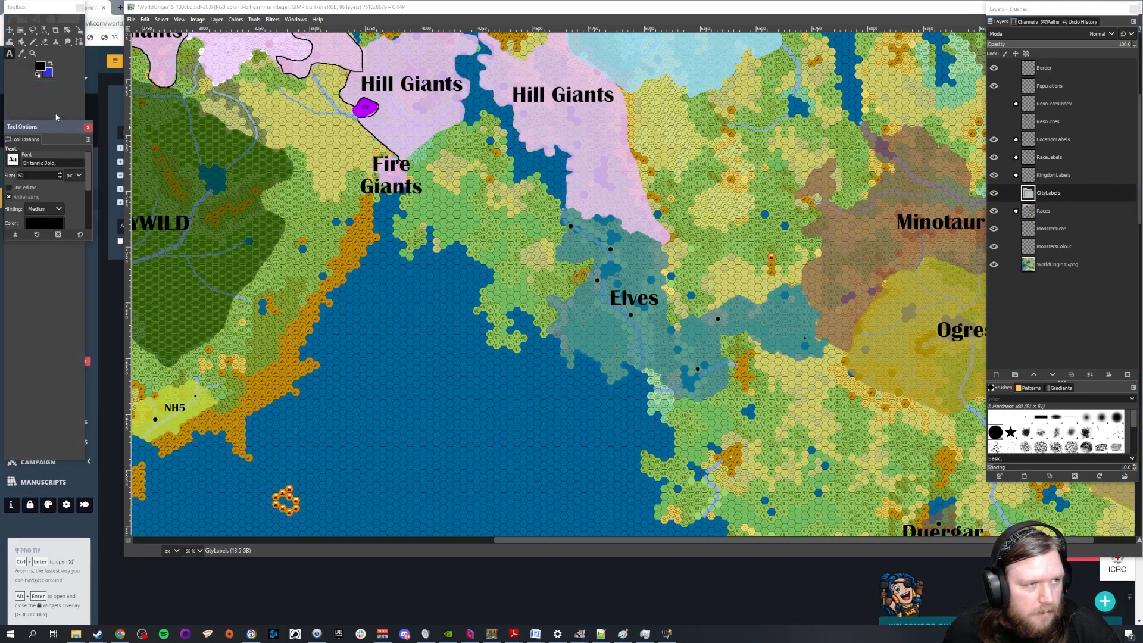
drag(34, 140, 27, 89)
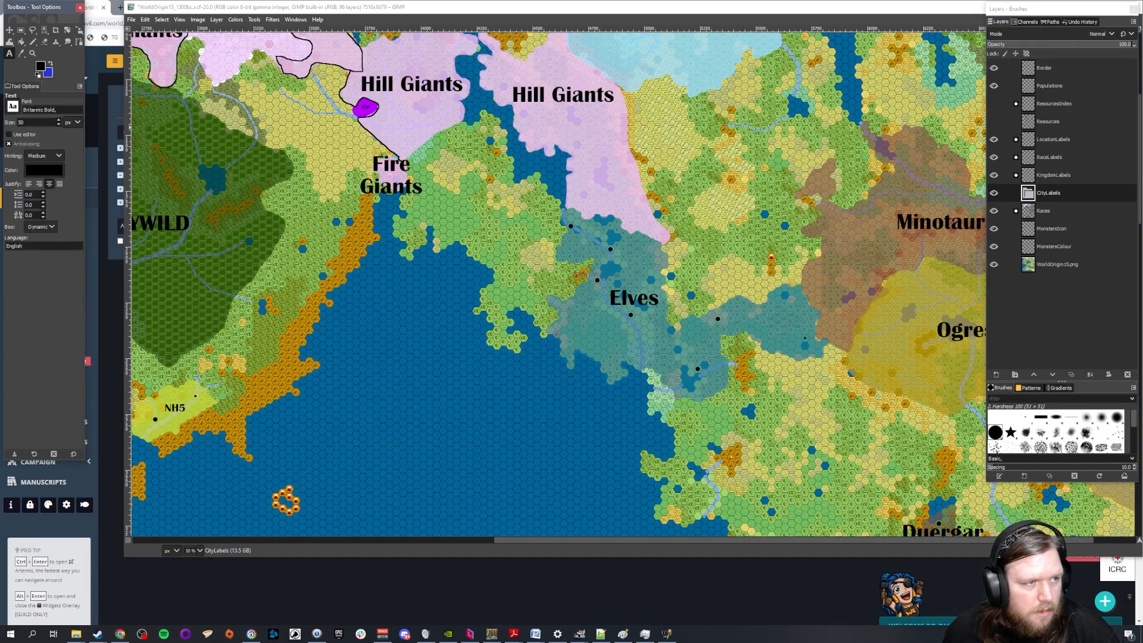
double_click(34, 123)
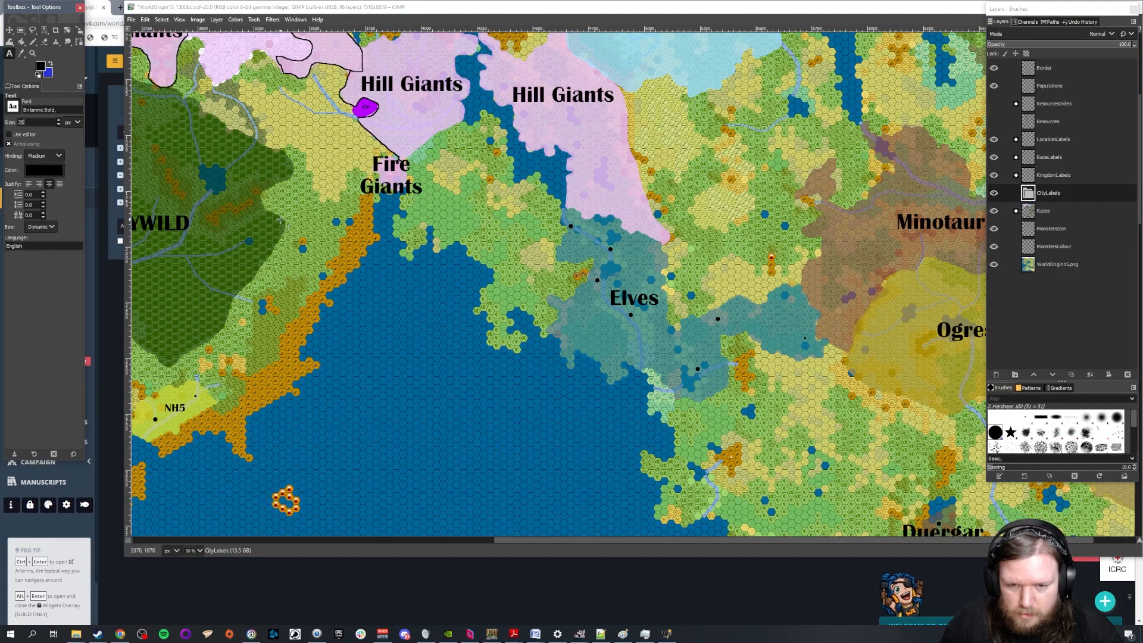
Add the text label E-C1 in the sea southwest of the Elves territory, inside the CityLabels group
scroll(571, 284, down, 6)
scroll(535, 283, up, 4)
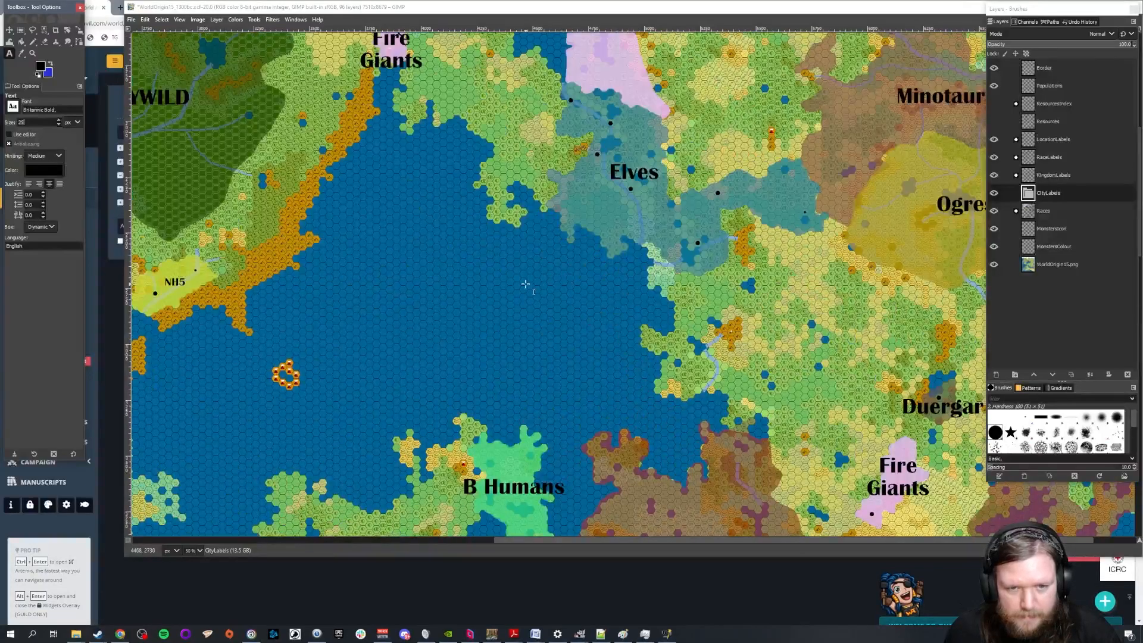
click(521, 280)
text(E)
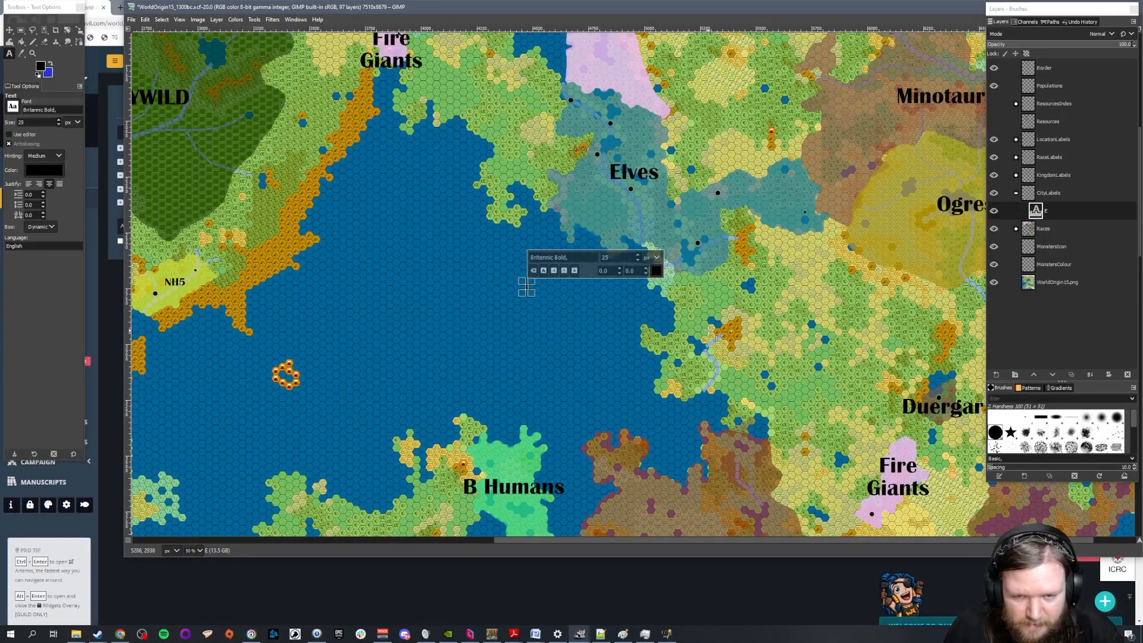
scroll(702, 287, up, 4)
scroll(450, 306, down, 1)
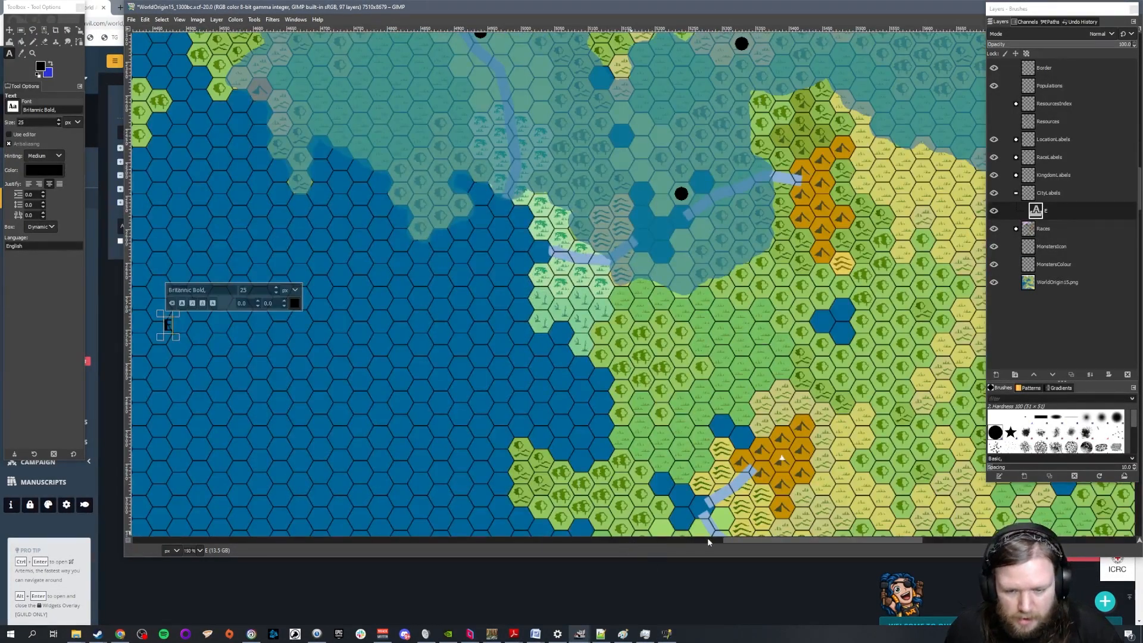
scroll(761, 542, left, 5)
scroll(727, 385, up, 2)
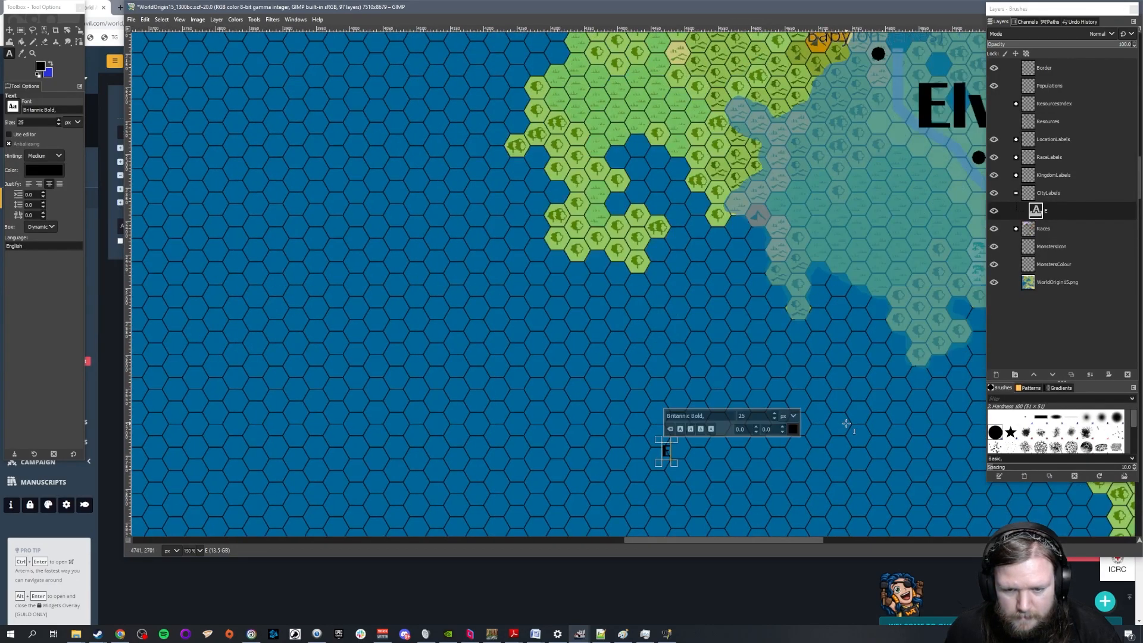
text(-C1)
key(Return)
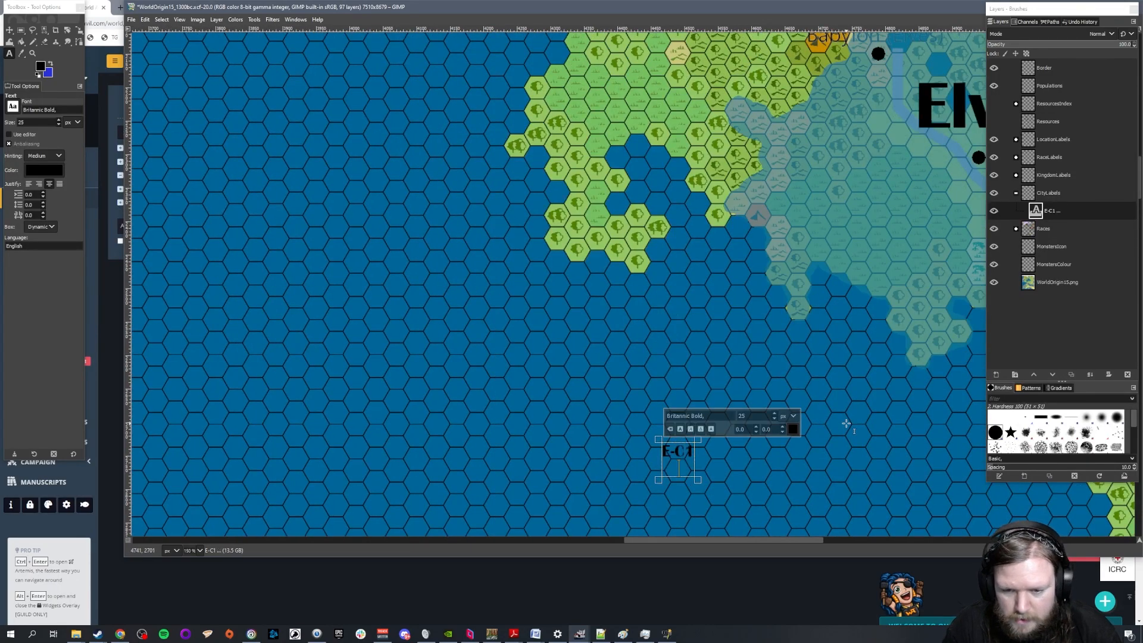
key(BackSpace)
drag(694, 452, 657, 451)
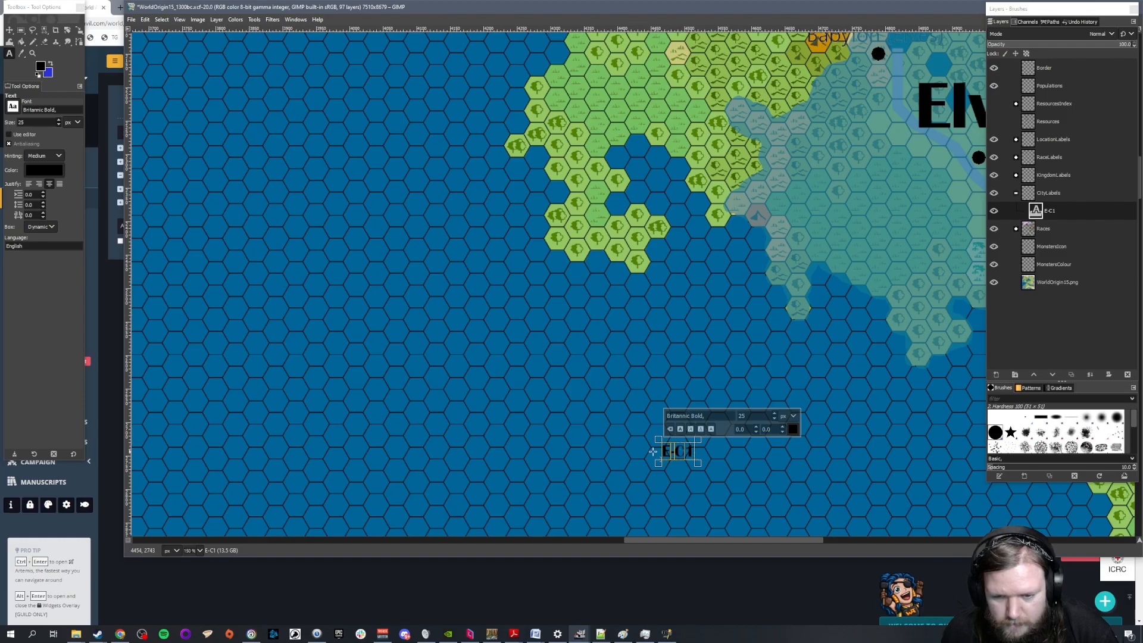
Add separate text labels E-C2, E-C3, E-C4 and E-C5 in the sea around E-C1
click(670, 394)
text(E-C2)
click(732, 430)
text(E-C3)
click(765, 375)
text(E-C4)
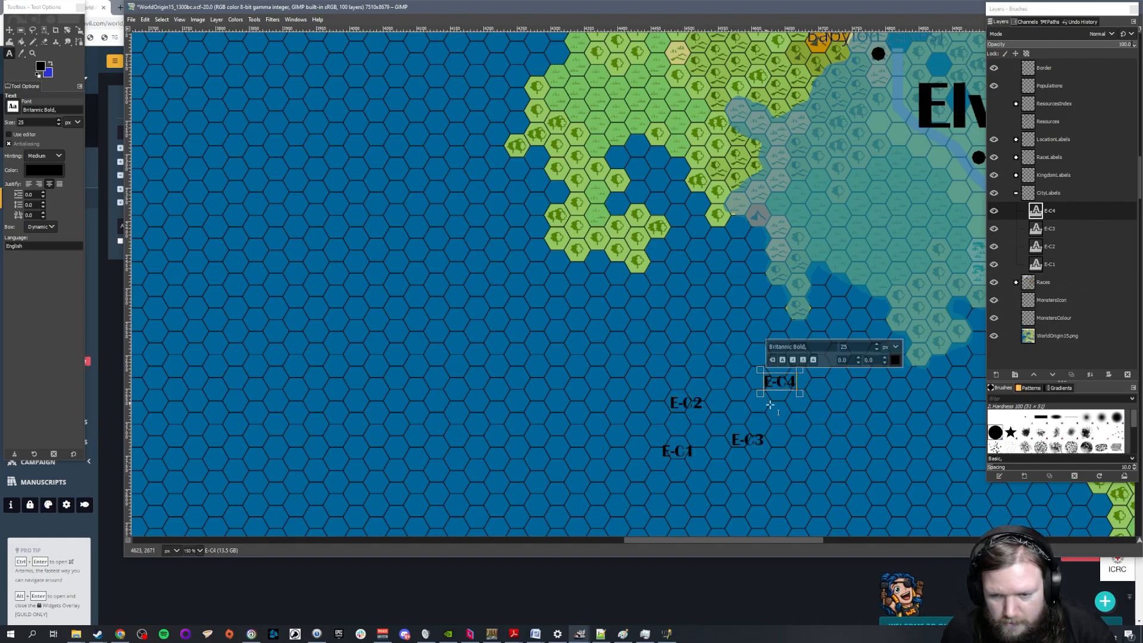
click(813, 438)
text(E-C5)
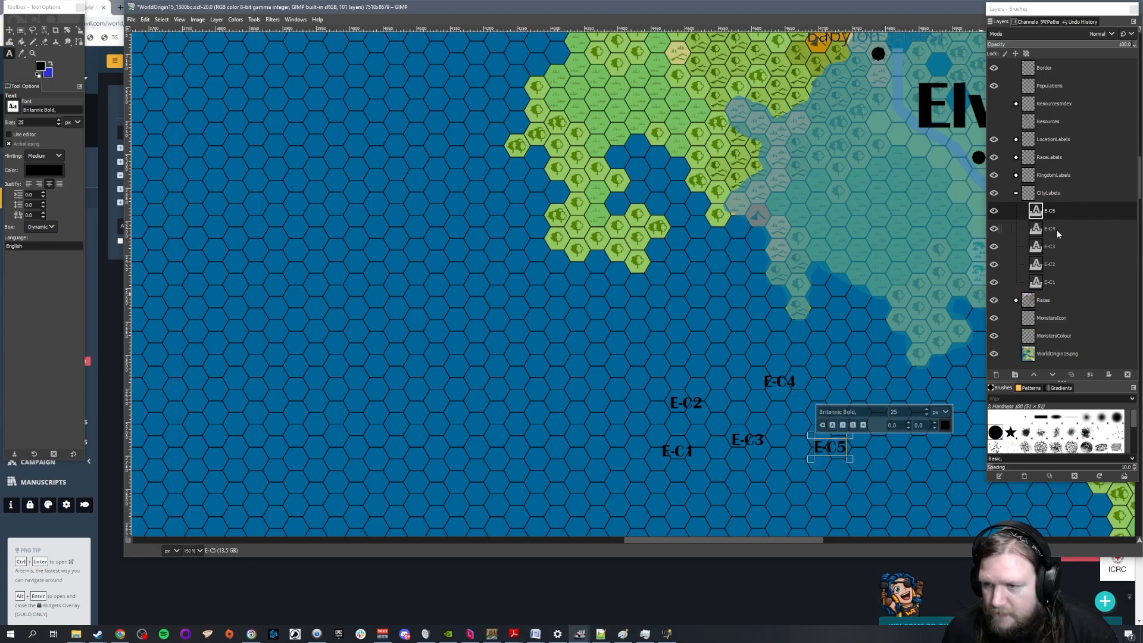
Move E-C1 above the city dot west of the Elves label, and E-C2 above the dot just below that label
drag(808, 544, 893, 544)
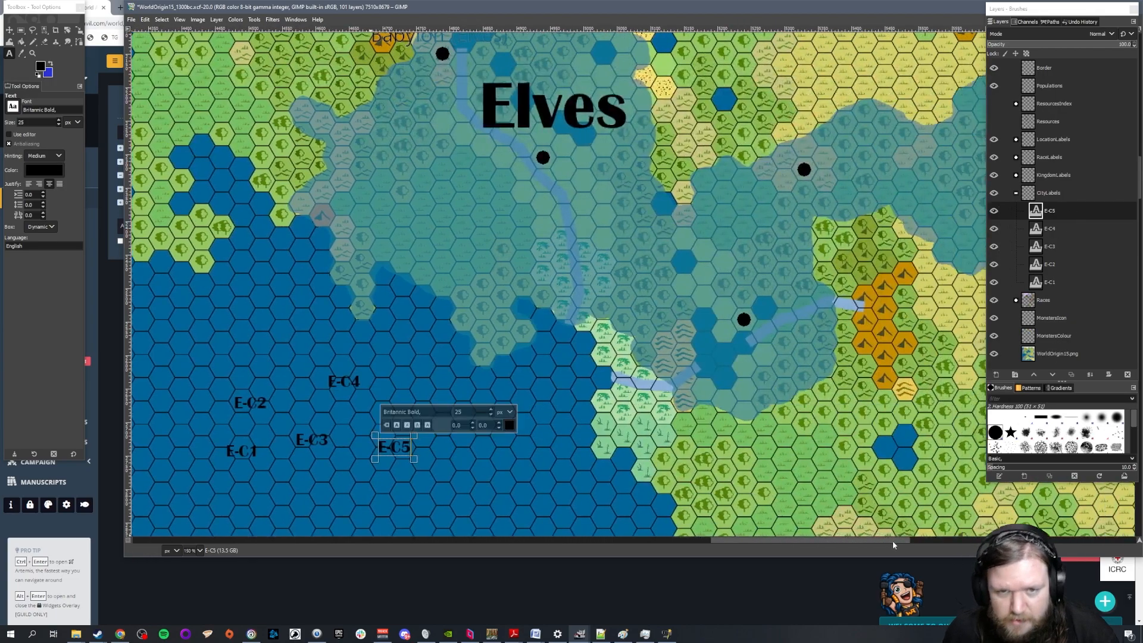
click(10, 30)
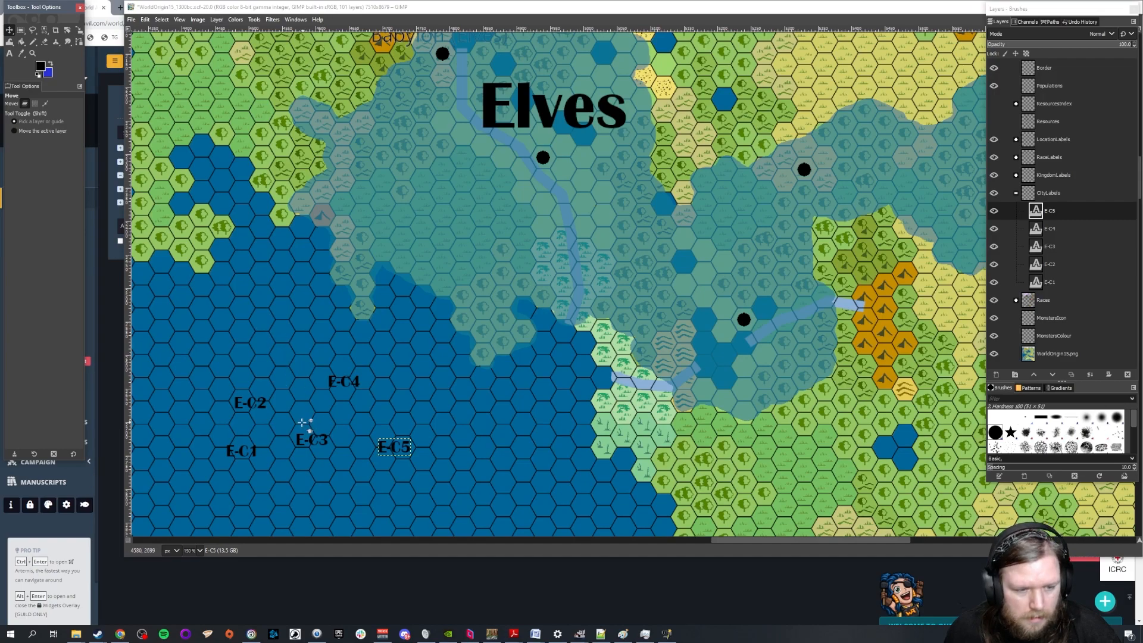
drag(231, 450, 531, 266)
scroll(596, 413, up, 3)
click(356, 490)
scroll(293, 464, down, 3)
drag(245, 402, 591, 424)
scroll(433, 292, up, 3)
scroll(634, 305, down, 3)
scroll(634, 305, up, 3)
click(532, 393)
drag(539, 393, 438, 287)
drag(585, 419, 539, 393)
Move E-C3 and E-C4 above the two northern Elves city dots, with E-C4 on the northwesternmost one
scroll(372, 353, down, 5)
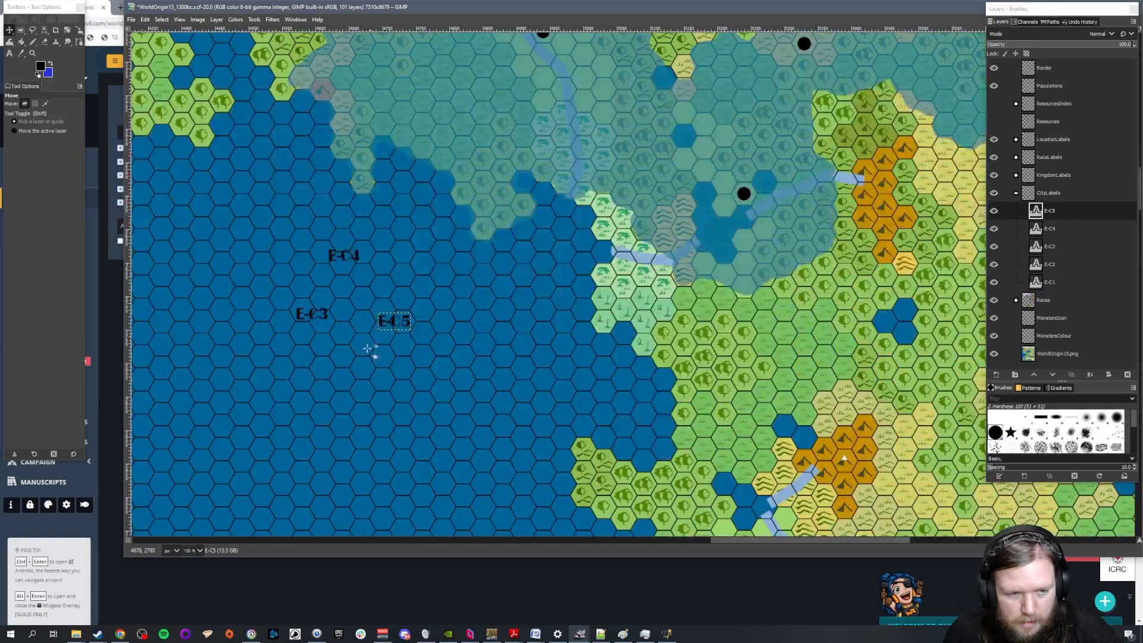
drag(301, 314, 480, 194)
scroll(512, 351, up, 5)
scroll(341, 367, down, 4)
drag(332, 382, 352, 256)
scroll(357, 375, up, 5)
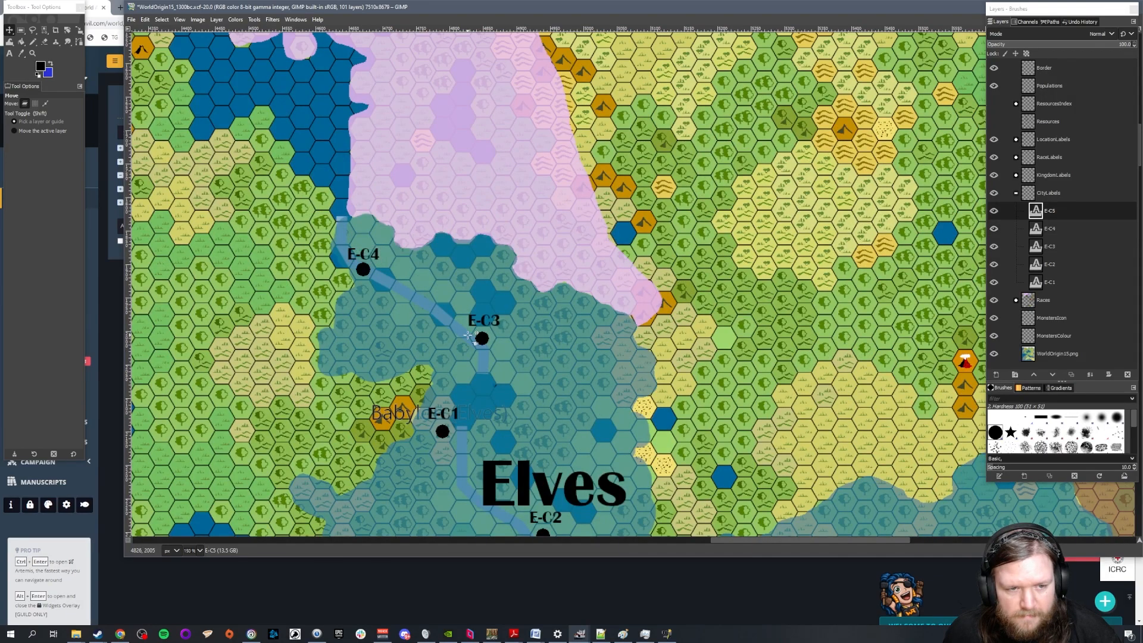
Move E-C5 above the southern Elves city dot beside the eastern river
scroll(387, 298, down, 6)
drag(387, 454, 739, 308)
scroll(749, 351, up, 2)
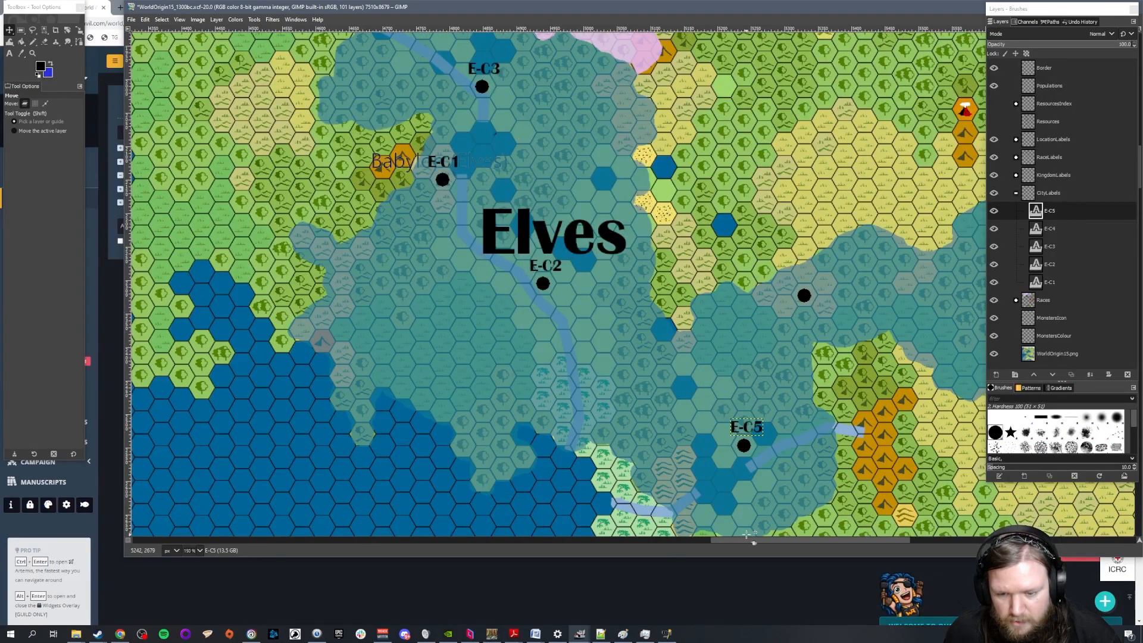
Add the text label E-C6 in the Elves territory northwest of E-C5 and switch to the Move tool
drag(752, 543, 799, 542)
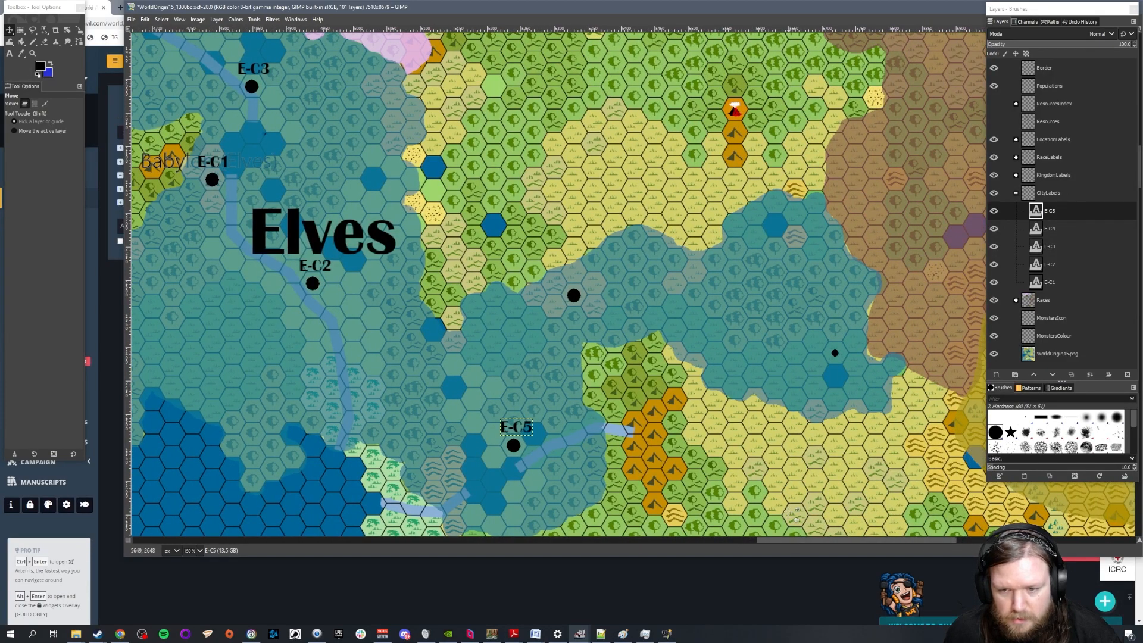
key(t)
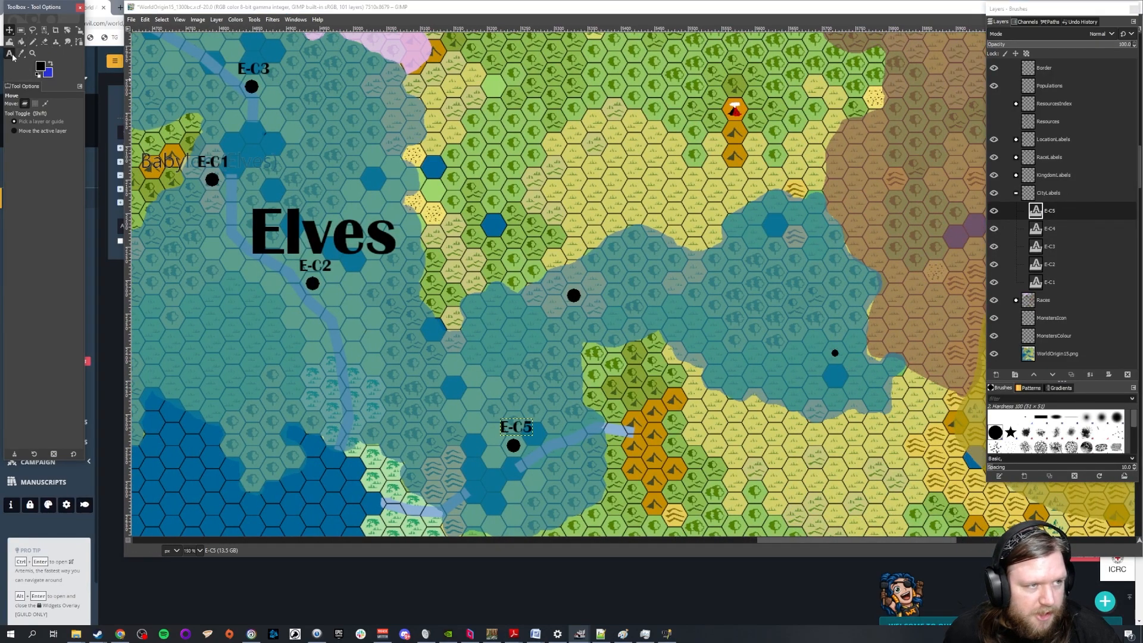
click(509, 417)
click(384, 385)
text(E-C6)
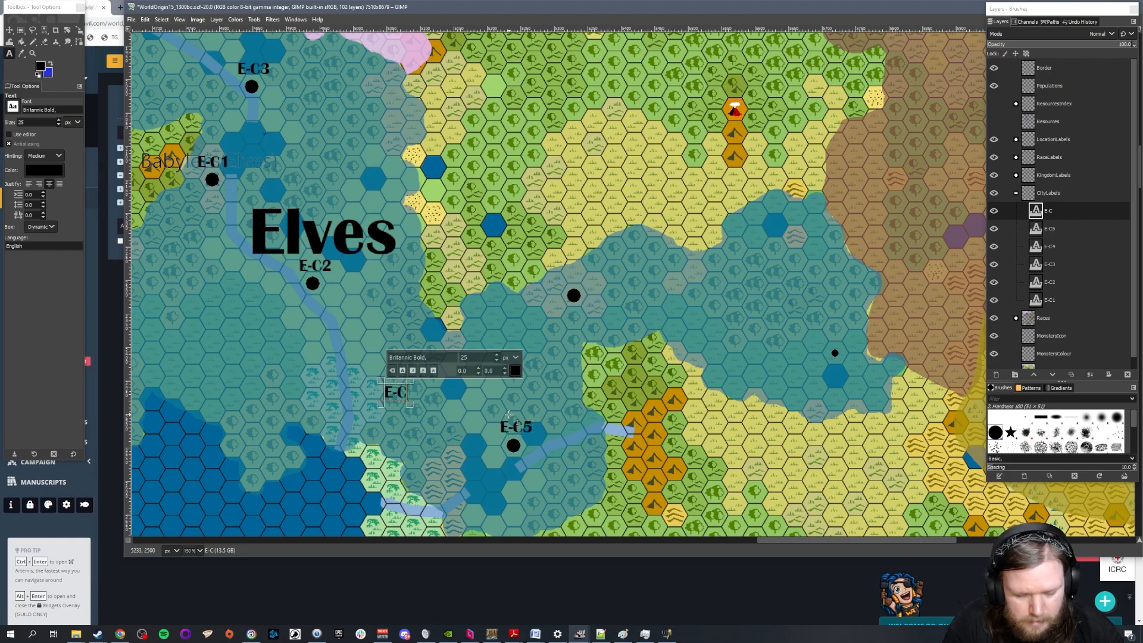
click(9, 30)
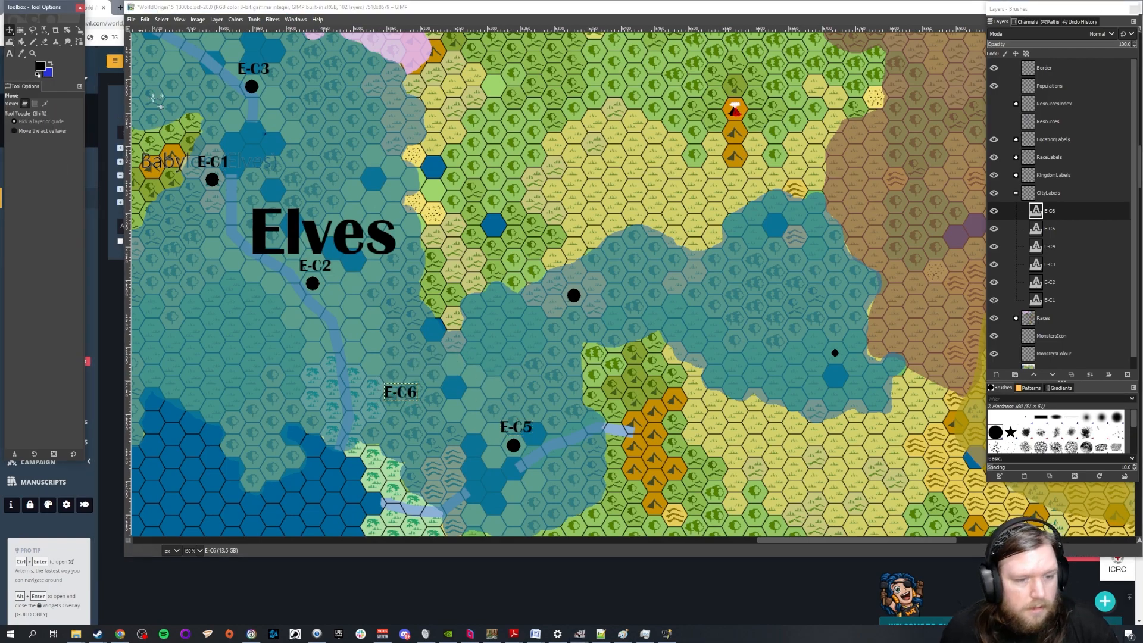
Move E-C6 above the unlabelled city dot in the eastern arm of the Elves territory
drag(393, 397, 565, 287)
scroll(510, 404, down, 2)
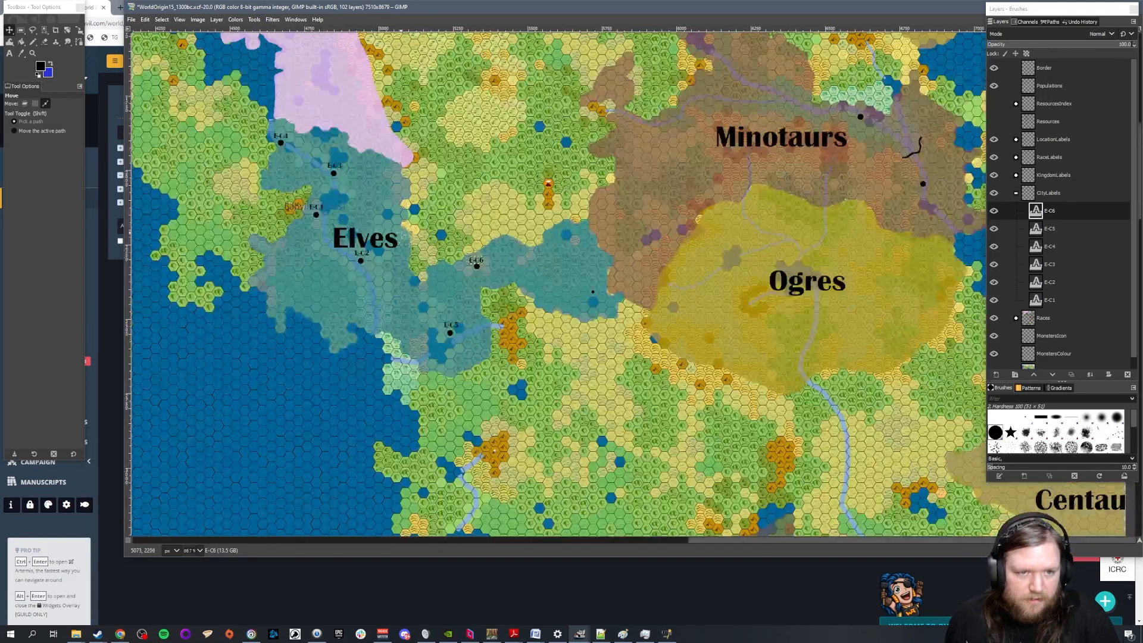
Check the Elves and Dwarves entries in World Anvil's Kingdoms article and return to the GIMP world map
click(120, 633)
scroll(452, 259, up, 5)
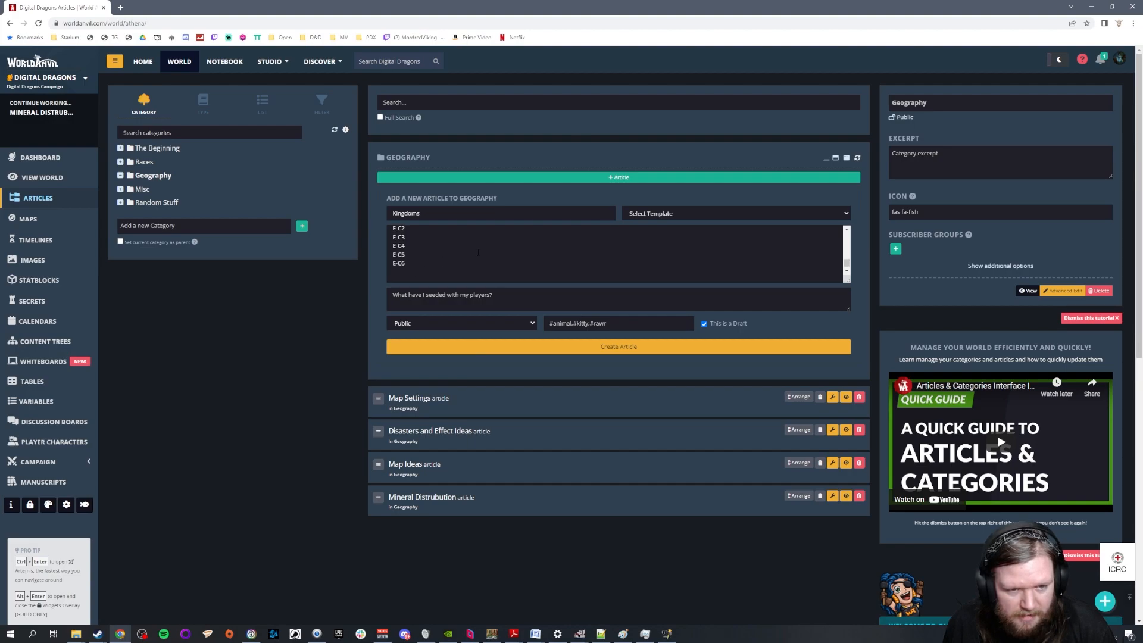
scroll(481, 249, up, 2)
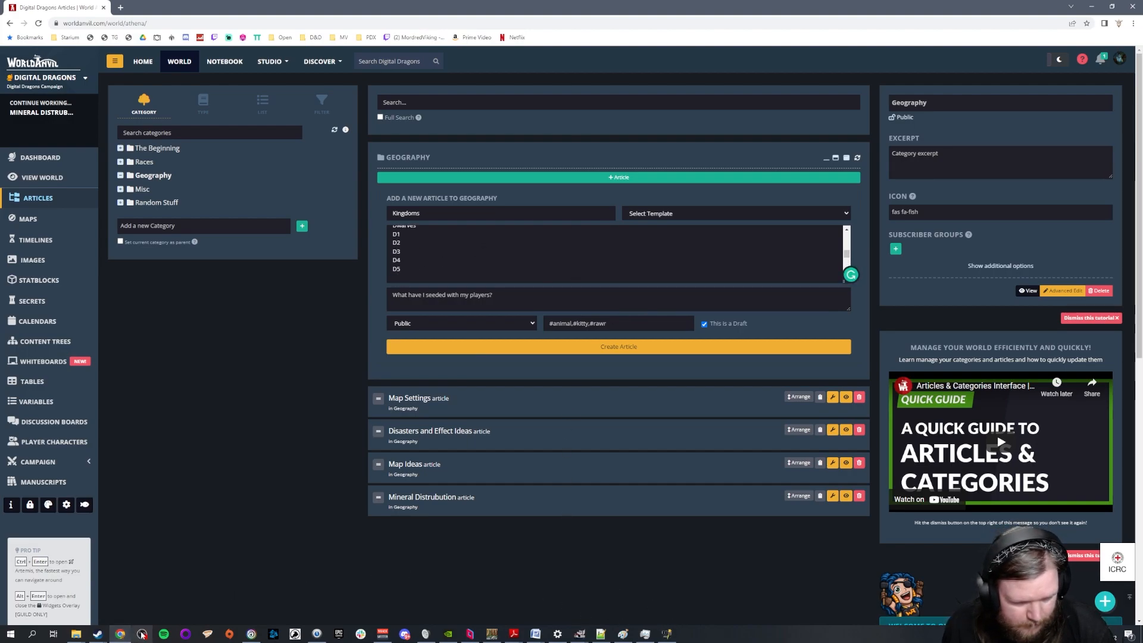
click(499, 637)
click(499, 637)
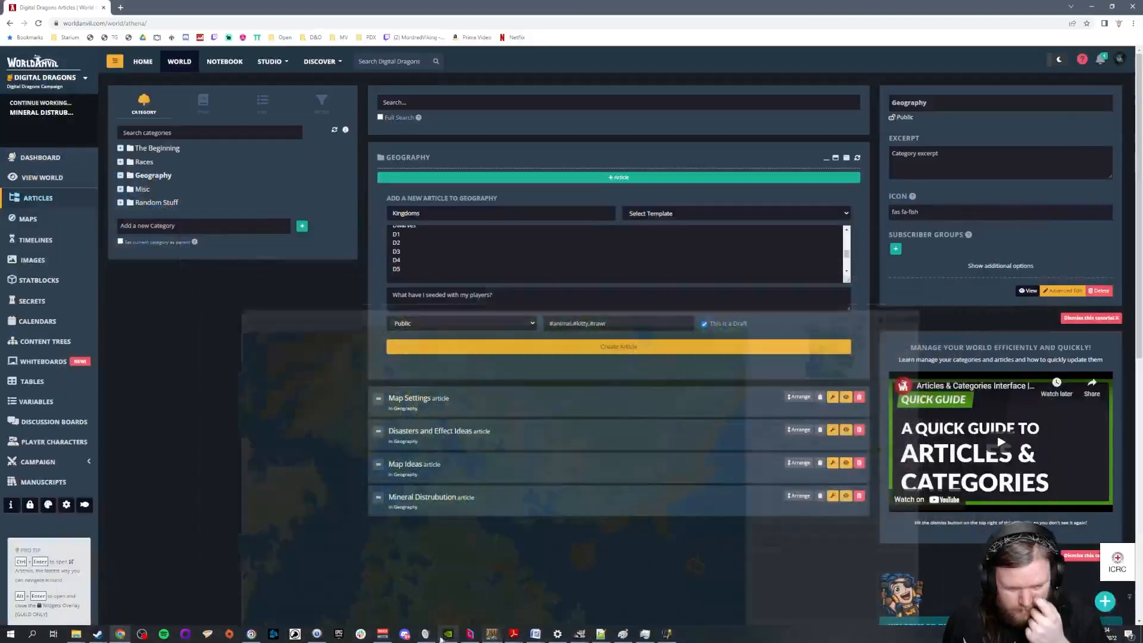
click(581, 635)
click(539, 598)
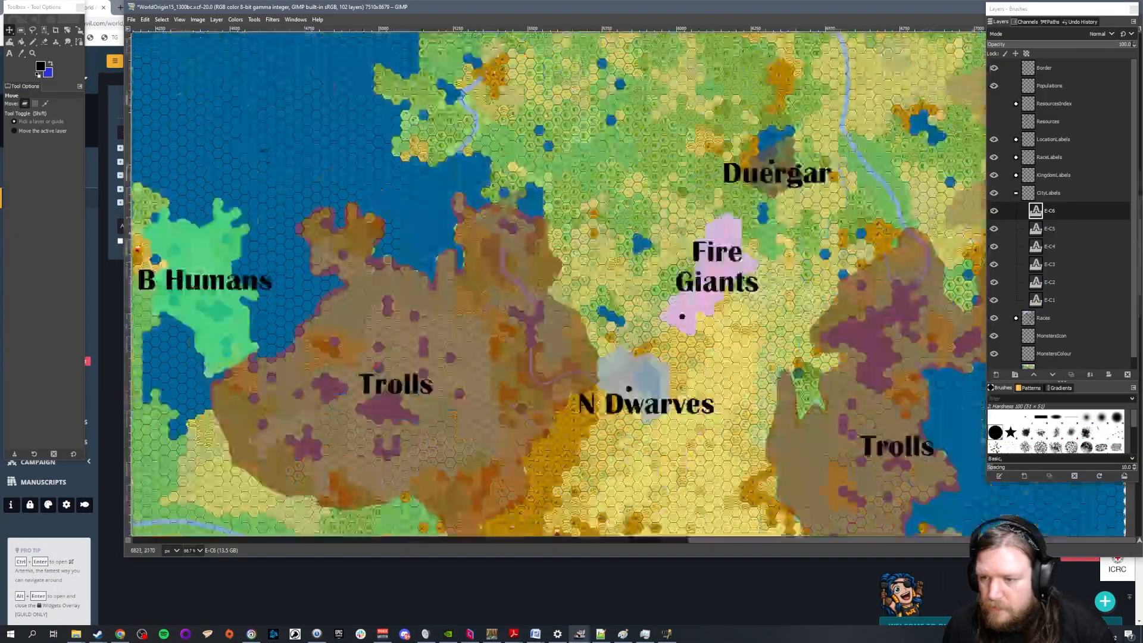
Collapse the CityLabels group, then select and expand the KingdomLabels group
scroll(922, 198, down, 3)
click(1016, 193)
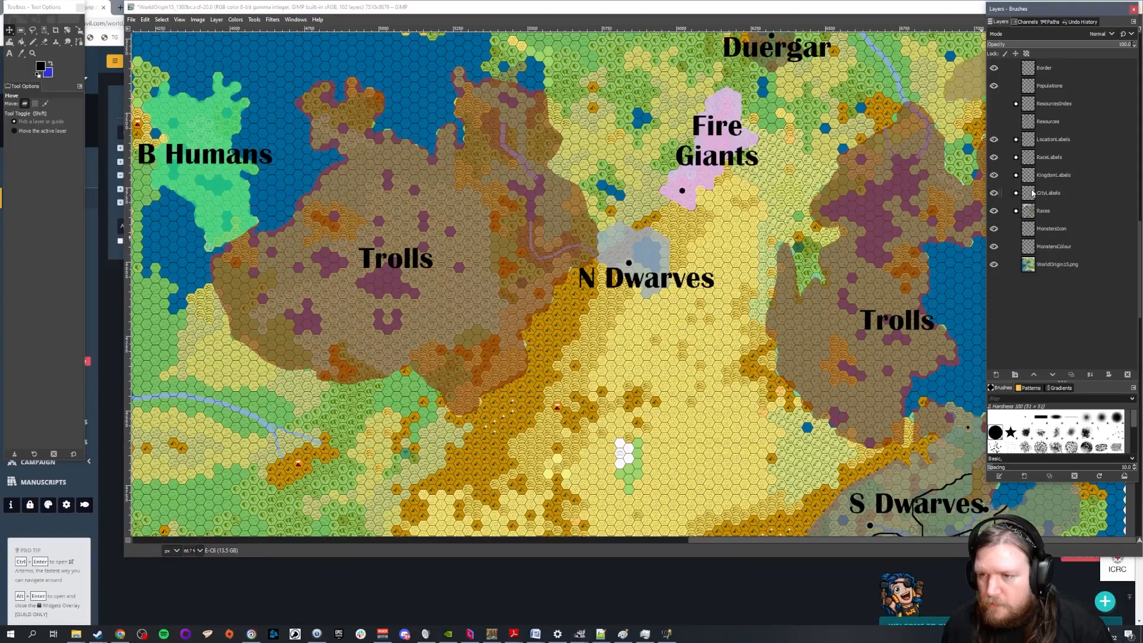
click(1052, 178)
click(1016, 175)
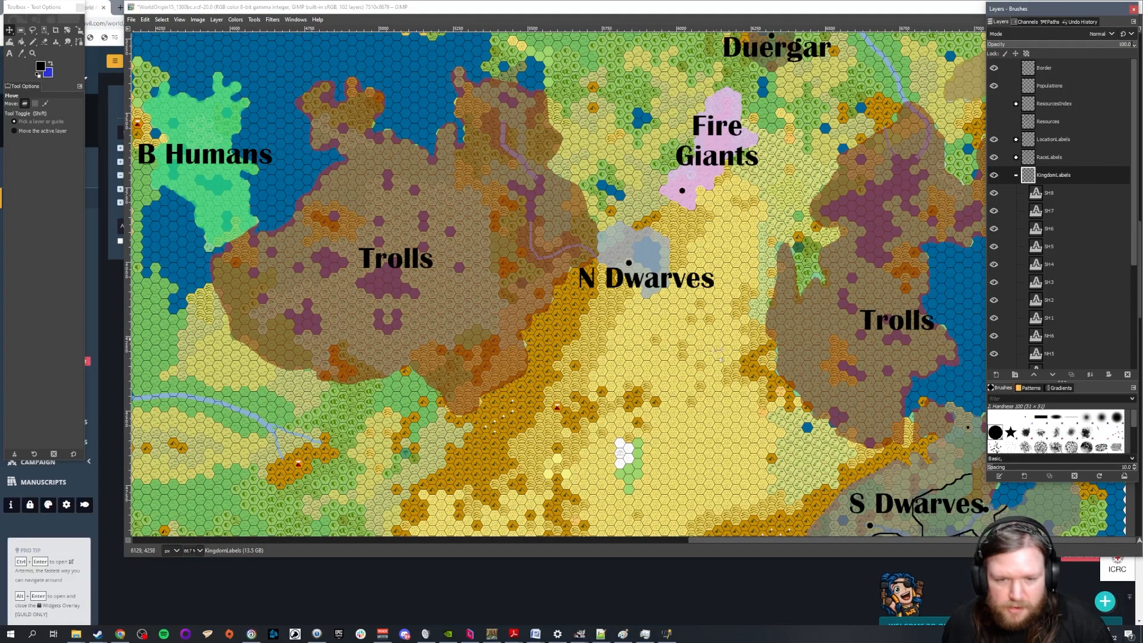
scroll(702, 529, down, 3)
drag(703, 539, 791, 541)
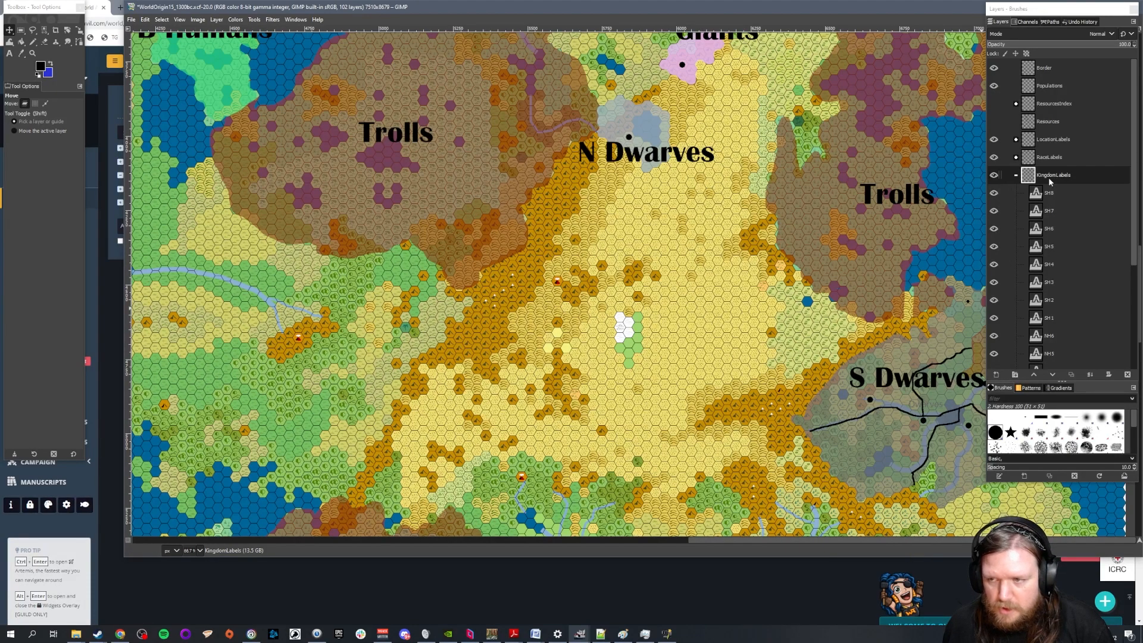
Activate the Text tool and set the text size to 50 px for the kingdom labels
click(9, 53)
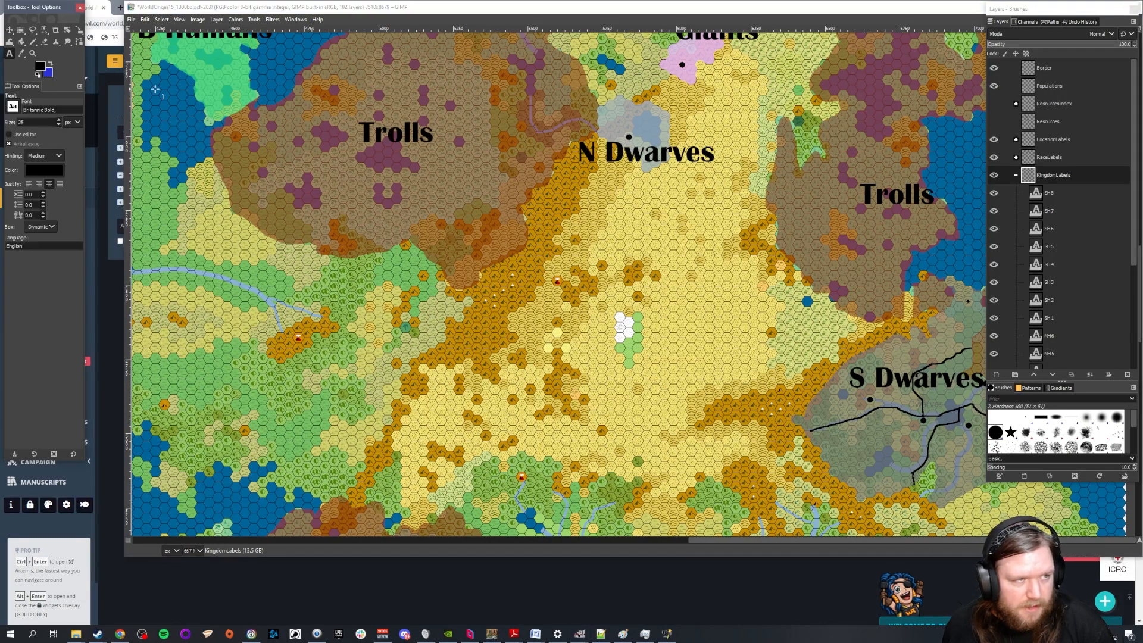
click(596, 344)
drag(682, 317, 586, 307)
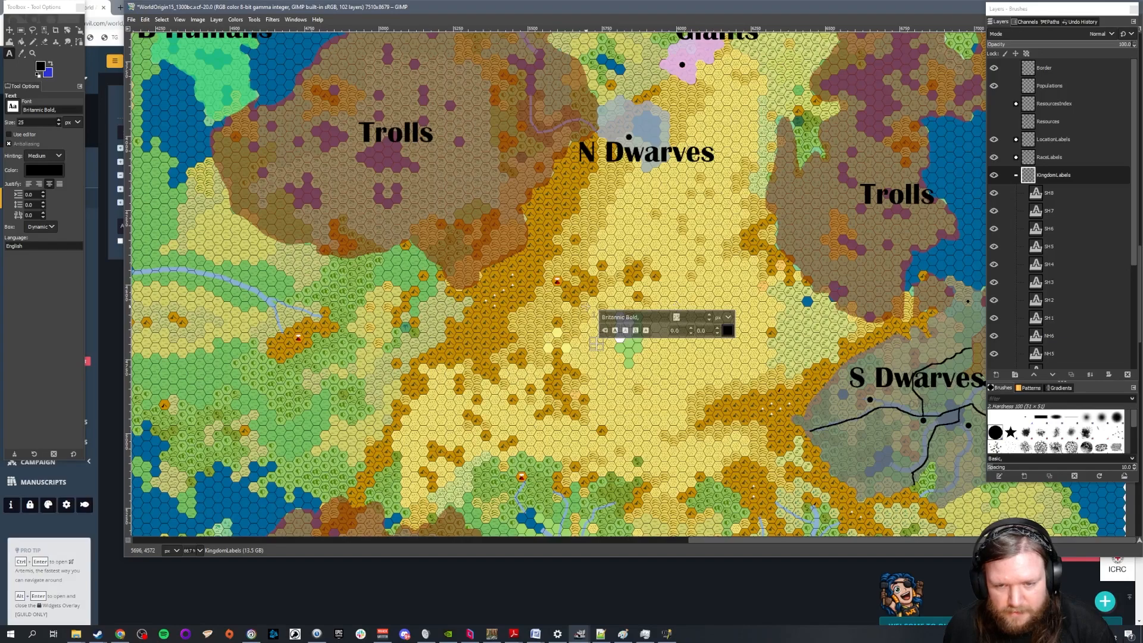
text(50)
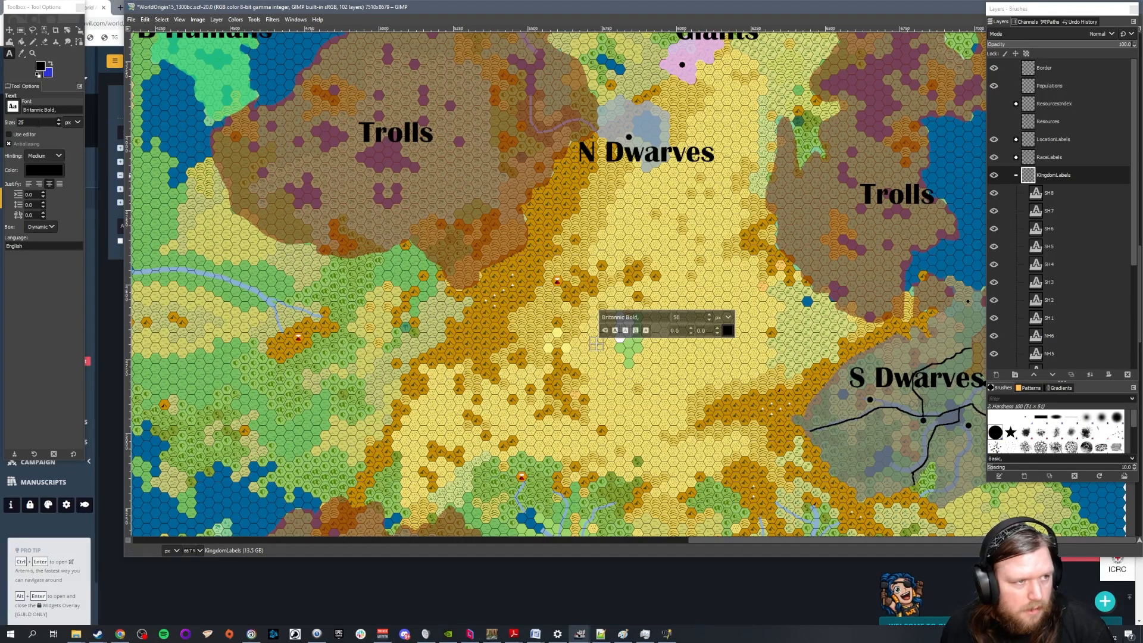
drag(28, 122, 5, 115)
text(50)
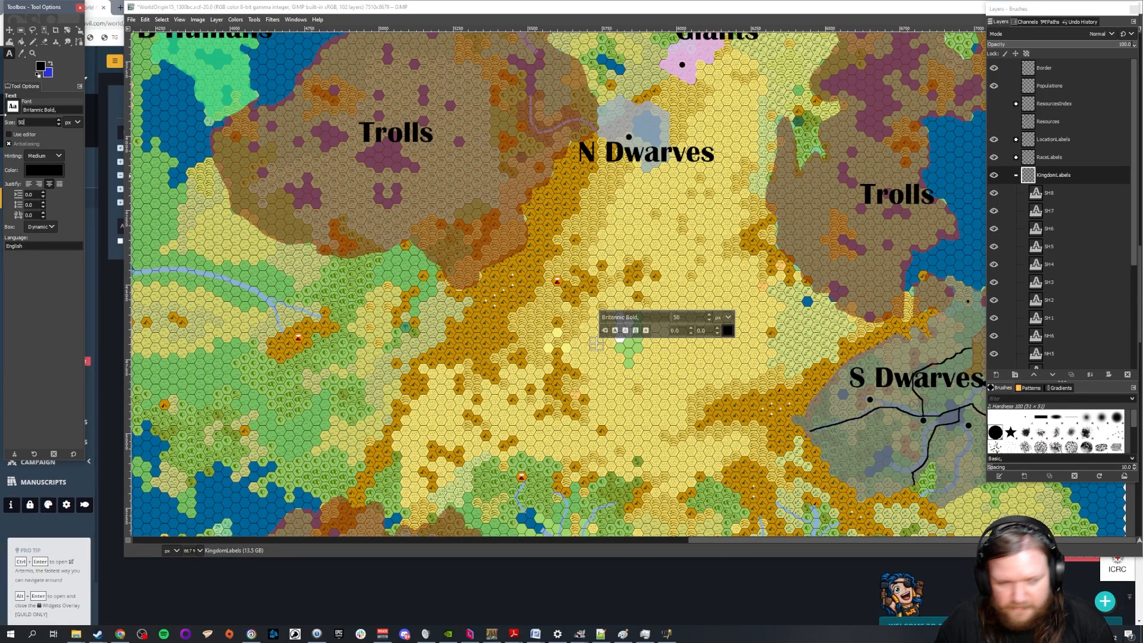
Add separate text labels SD1, SD2, SD3, SD4 and SD5 in the desert west of S Dwarves
click(577, 372)
text(SD1)
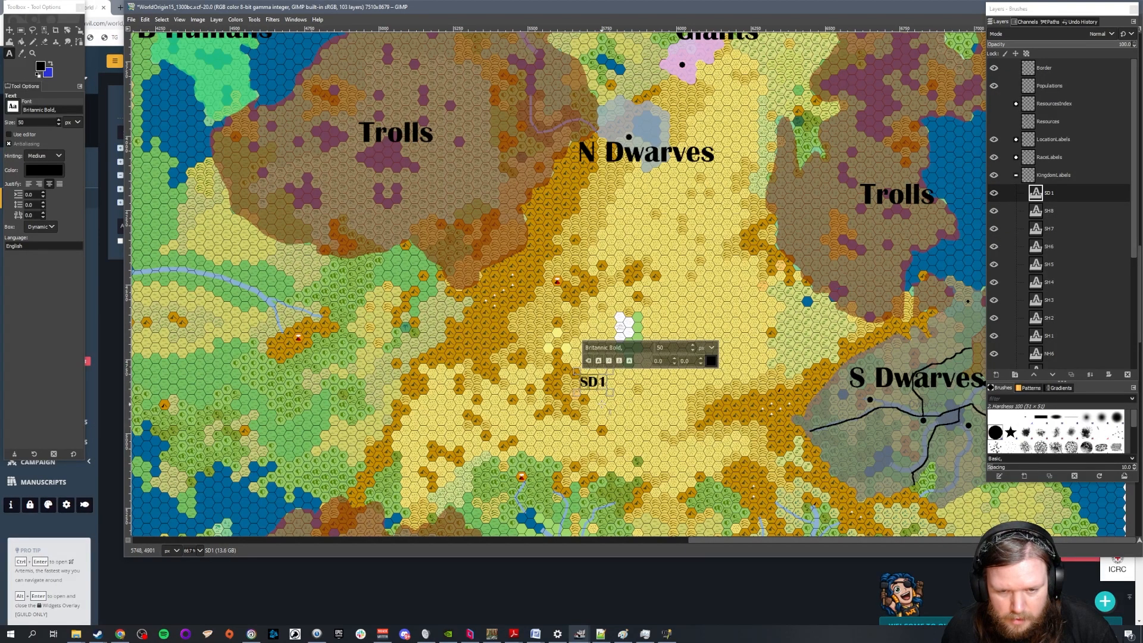
click(602, 405)
text(SD2)
click(615, 433)
text(SD3)
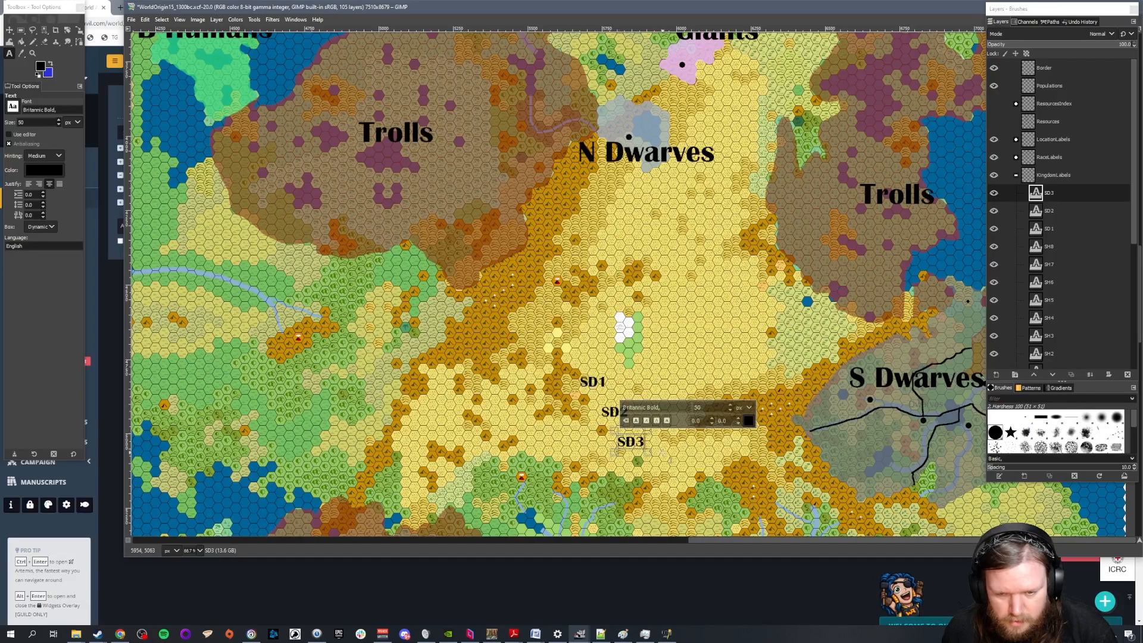
click(660, 452)
text(SD4)
click(672, 393)
text(SD5)
Rename the southern Dwarves entries in World Anvil's Kingdoms article to SD1 through SD5 and return to the GIMP map
click(286, 570)
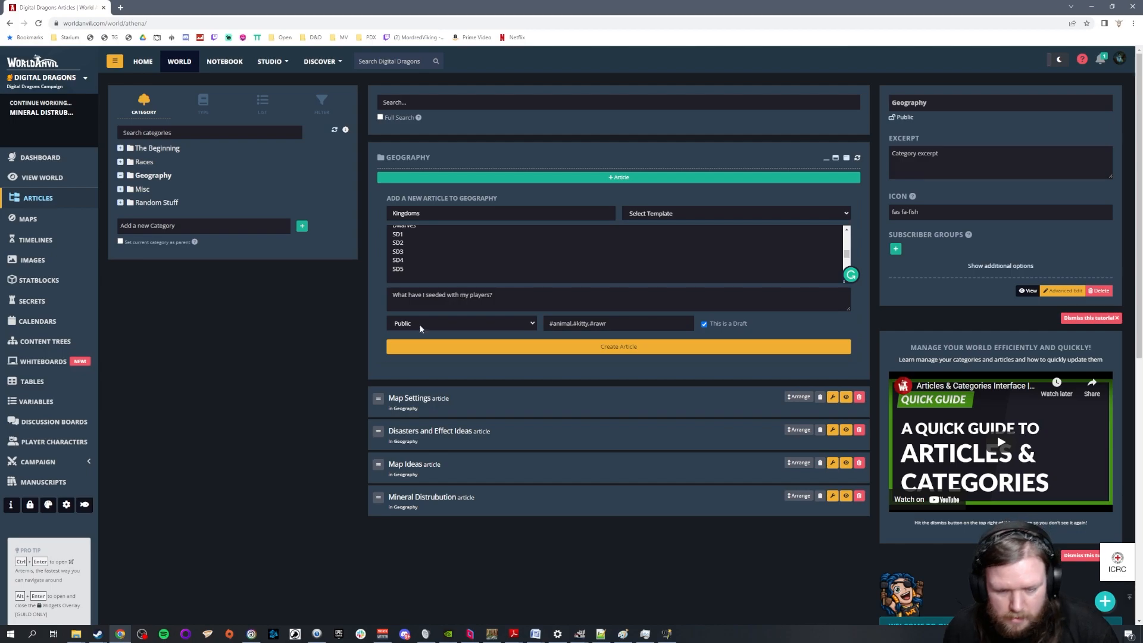
mouse_move(580, 634)
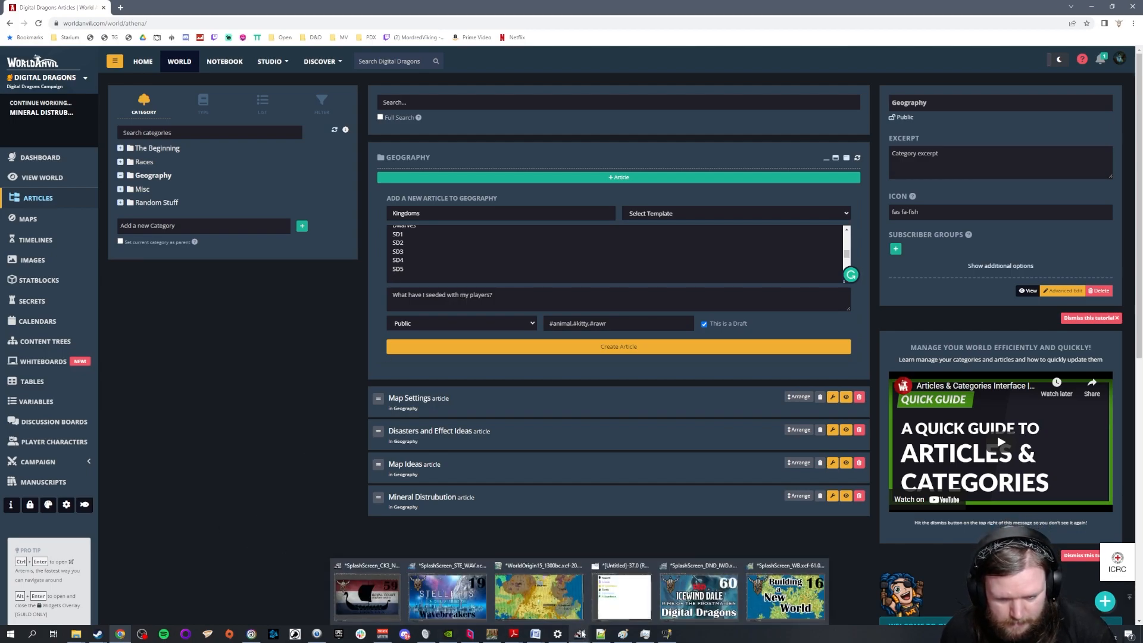
click(561, 604)
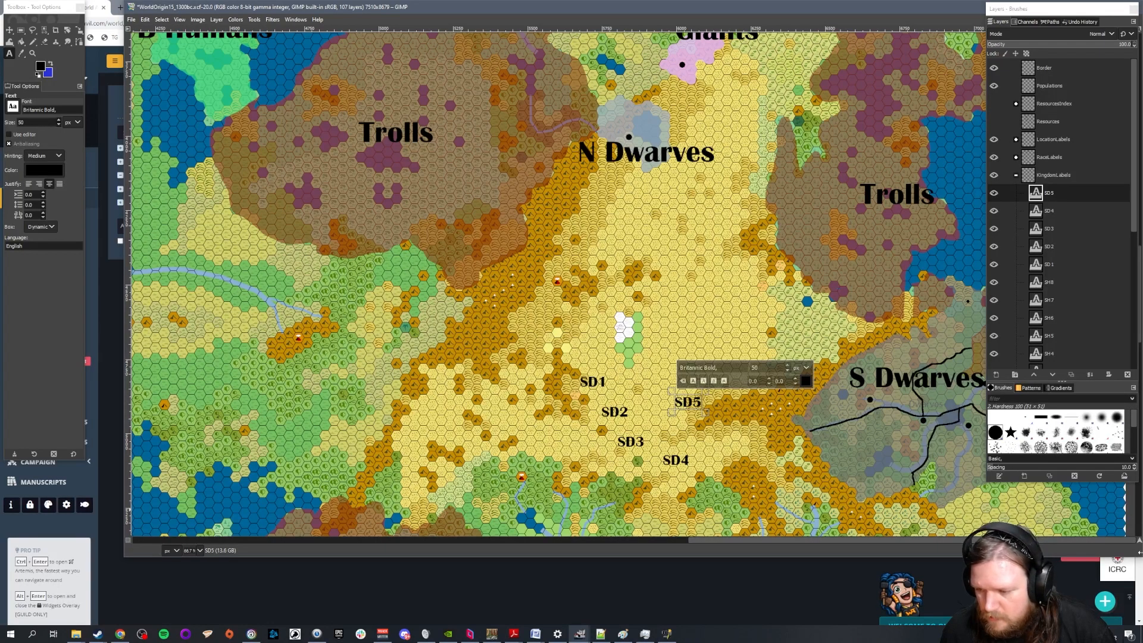
Narrow the map window, then move SD1 below the central S Dwarves dot and SD2 above the dot at the race label's end
drag(1137, 550, 973, 546)
scroll(878, 443, up, 1)
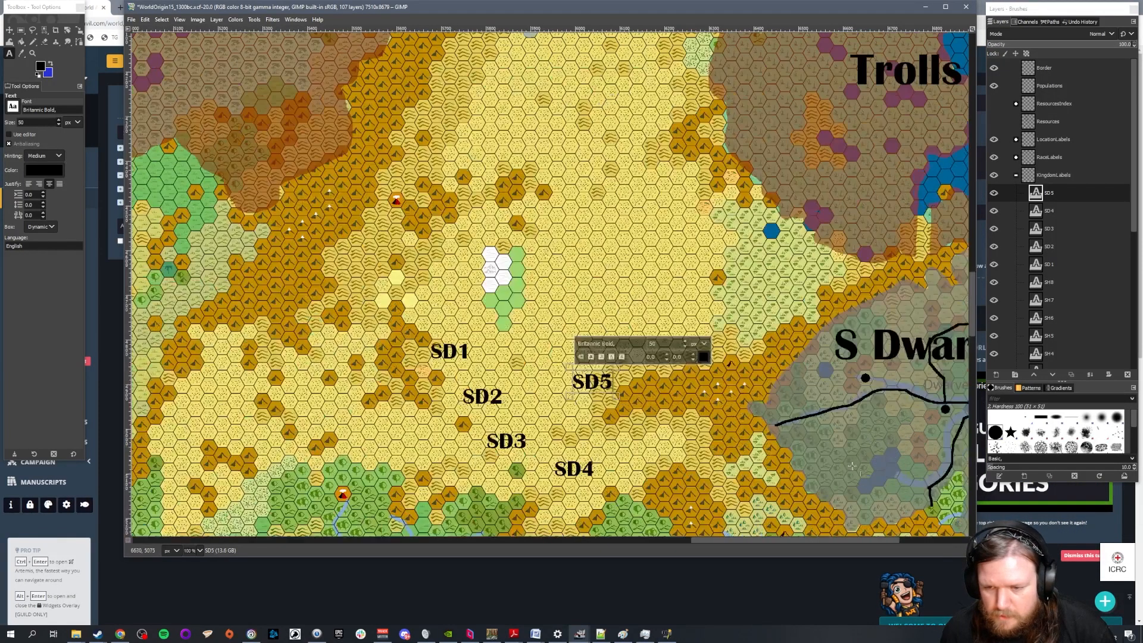
drag(813, 543, 864, 543)
scroll(792, 465, down, 1)
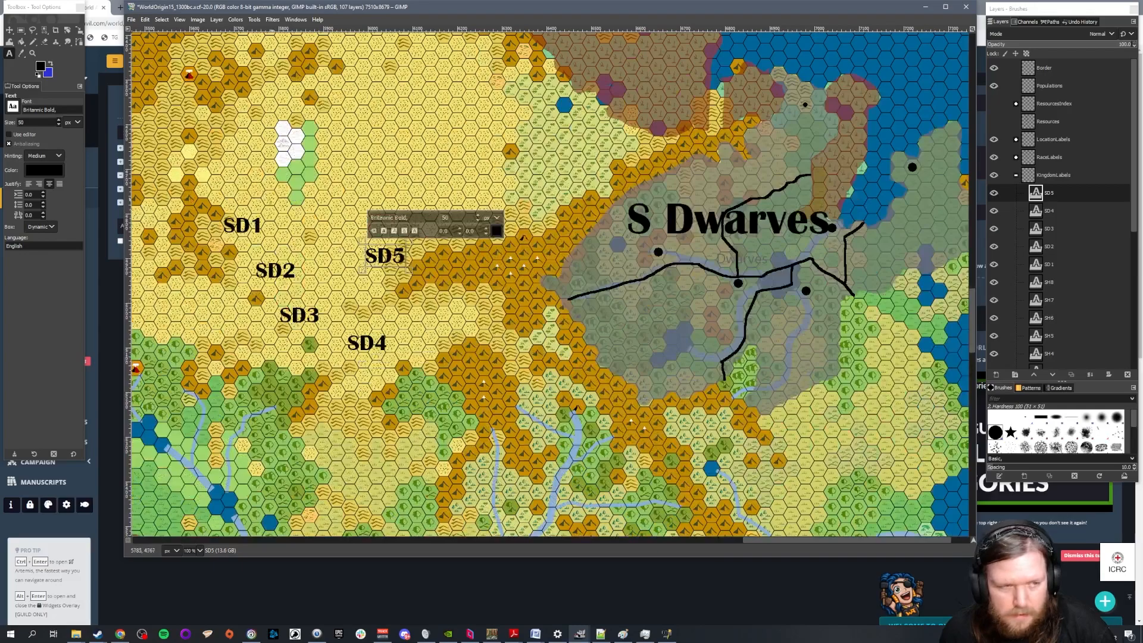
click(10, 30)
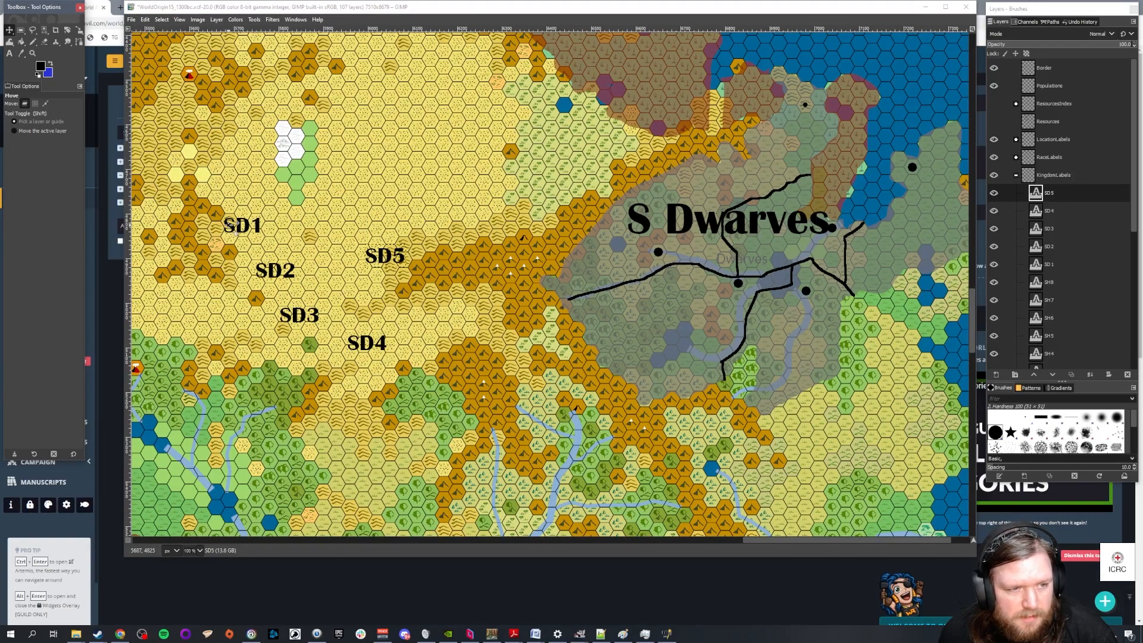
drag(237, 228, 712, 297)
drag(276, 268, 826, 204)
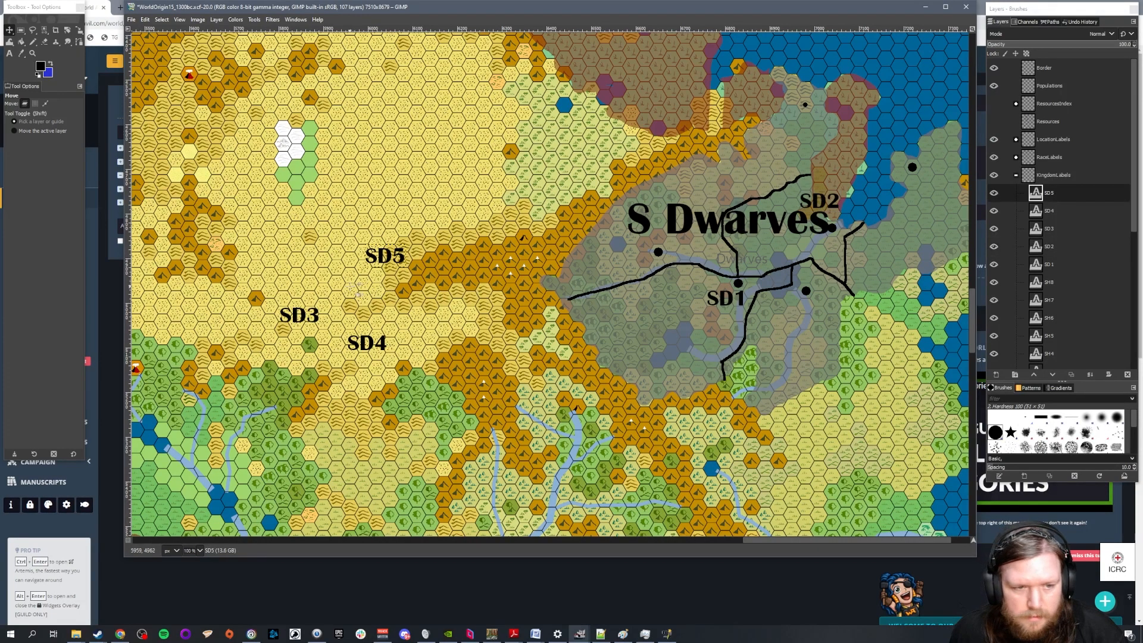
Move SD3 below the southeastern S Dwarves dot, SD4 below the eastern peninsula dot, and SD2 beside the western dot
drag(297, 315, 814, 307)
drag(372, 344, 918, 185)
drag(803, 198, 684, 246)
drag(673, 252, 671, 250)
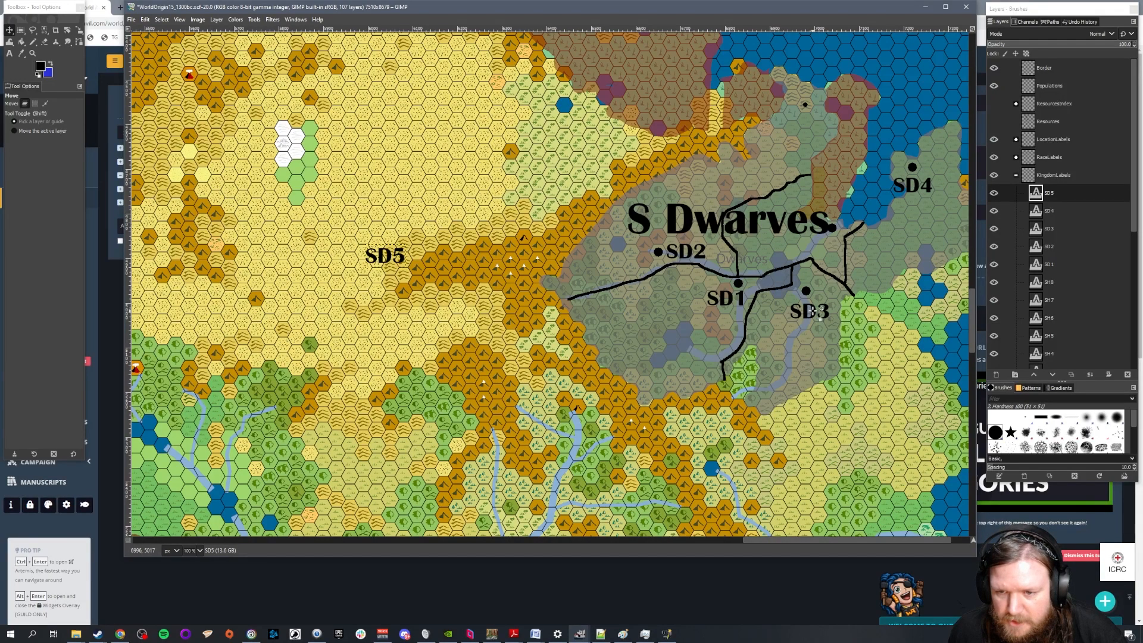
Move SD4 above the dot at the end of the S Dwarves label, and SD5 below the eastern peninsula dot
drag(899, 185, 829, 203)
drag(384, 258, 917, 182)
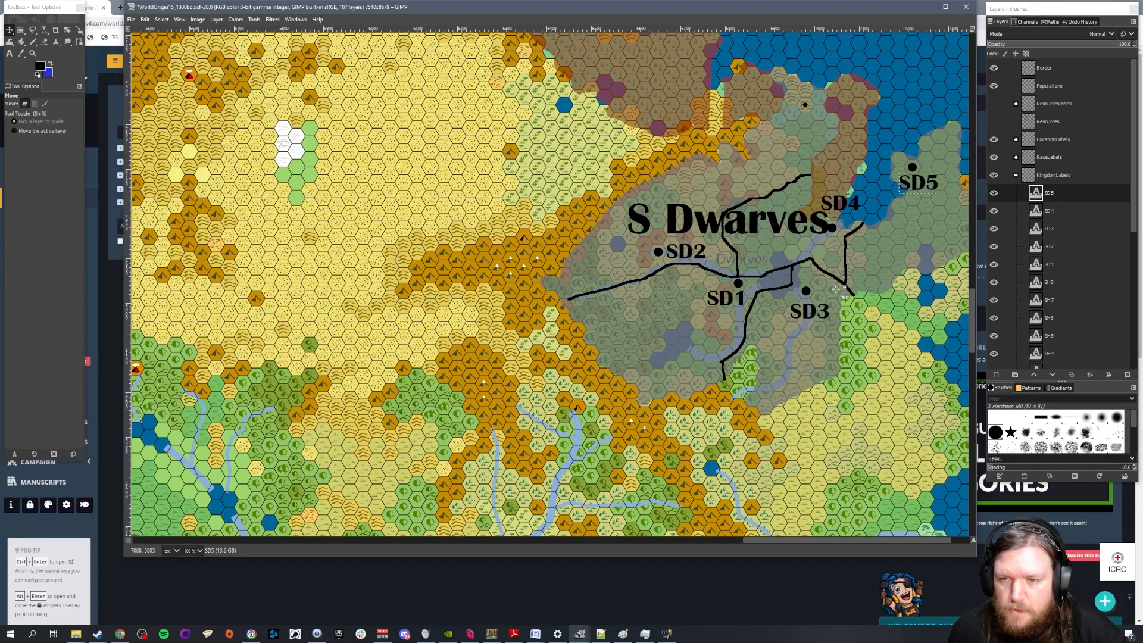
drag(826, 201, 799, 199)
Add the text labels M1 and M2 in the western Minotaurs territory and switch to the Move tool
ctrl+scroll(851, 351, down, 2)
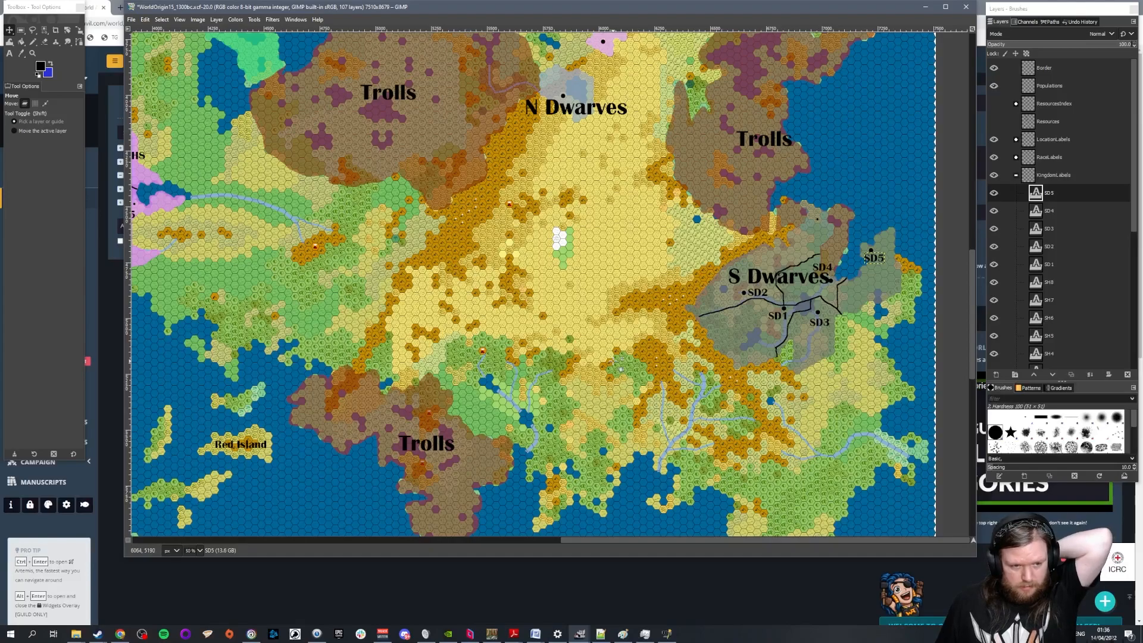
scroll(621, 362, up, 10)
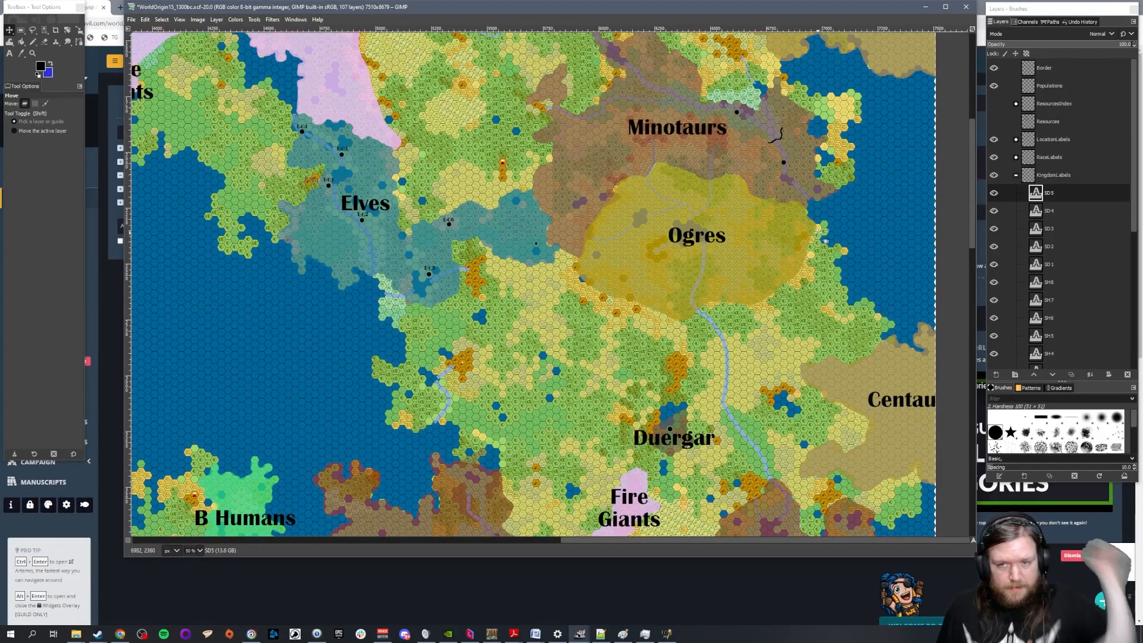
scroll(818, 211, up, 2)
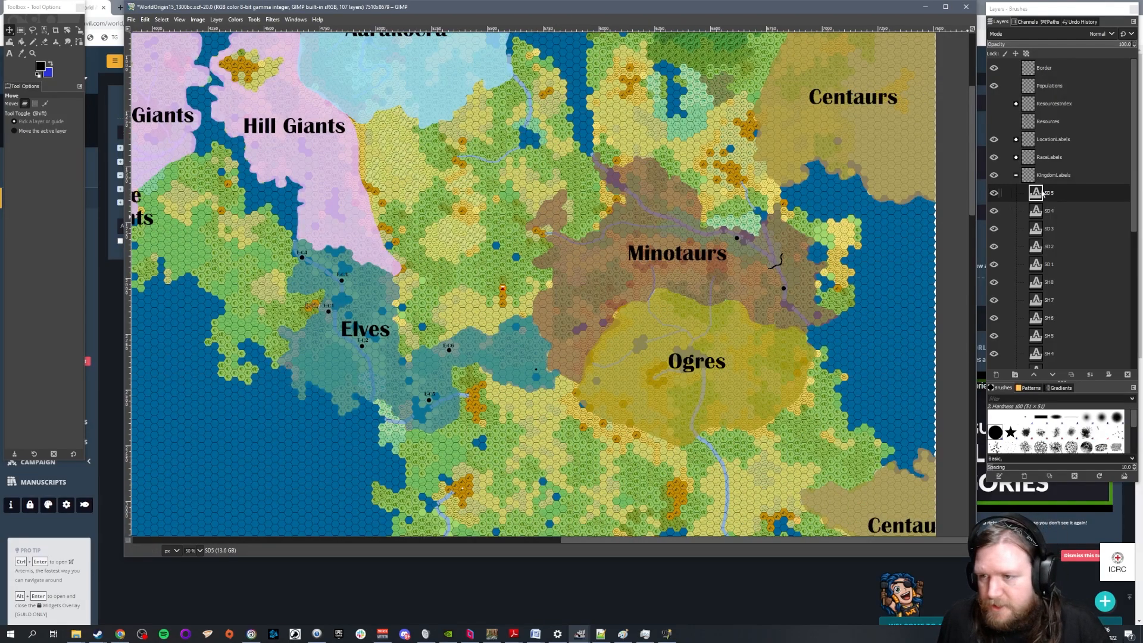
key(t)
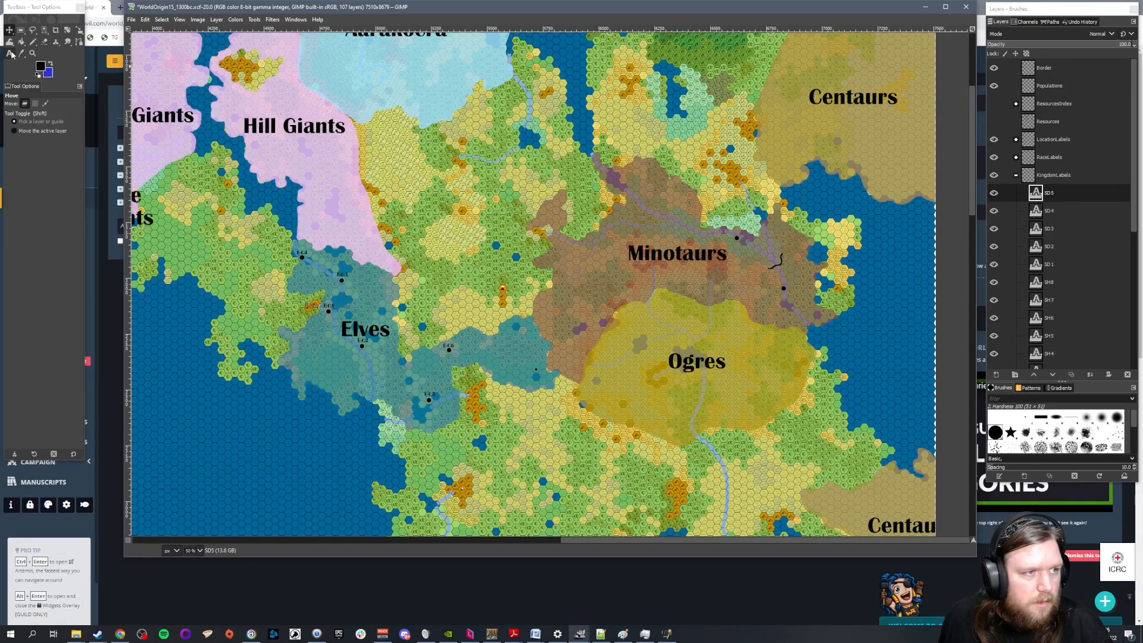
click(584, 290)
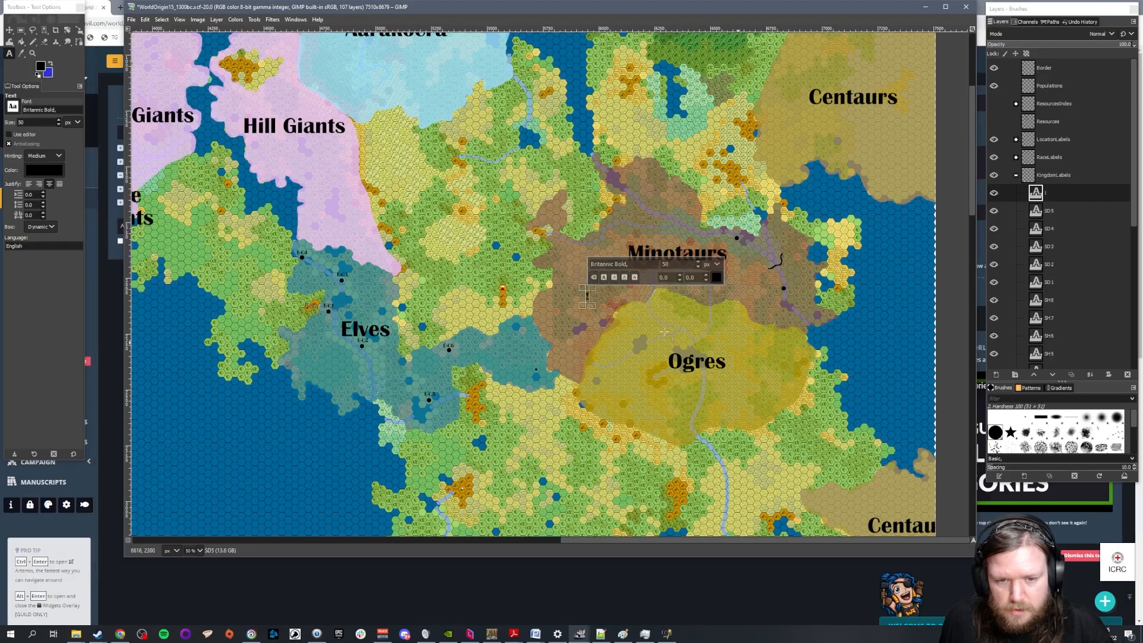
text(M1)
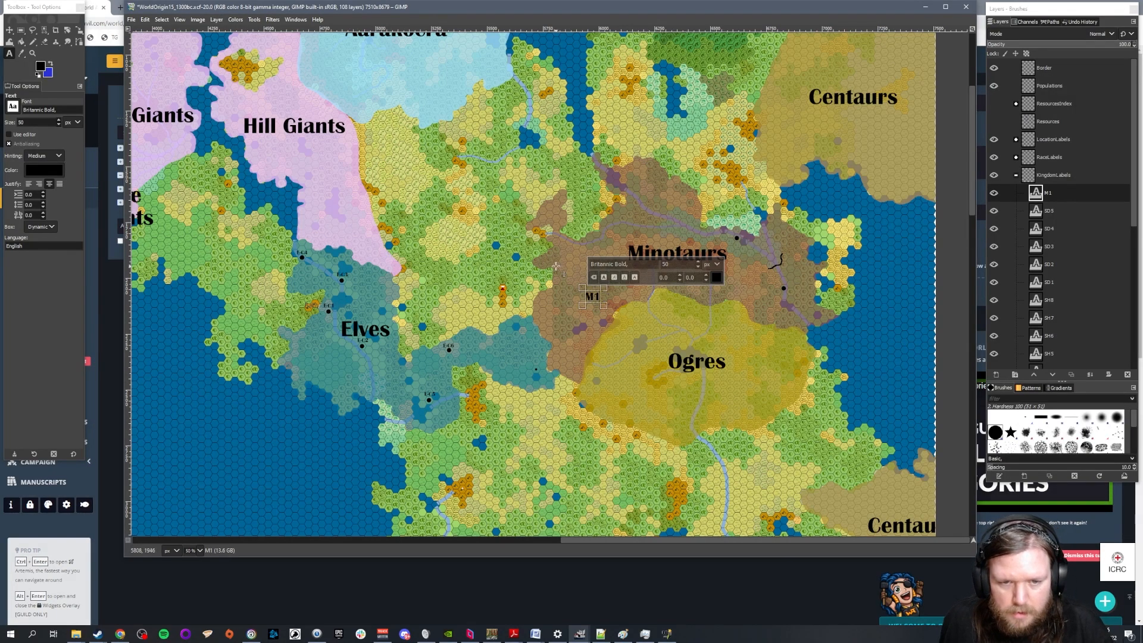
click(556, 266)
text(M2)
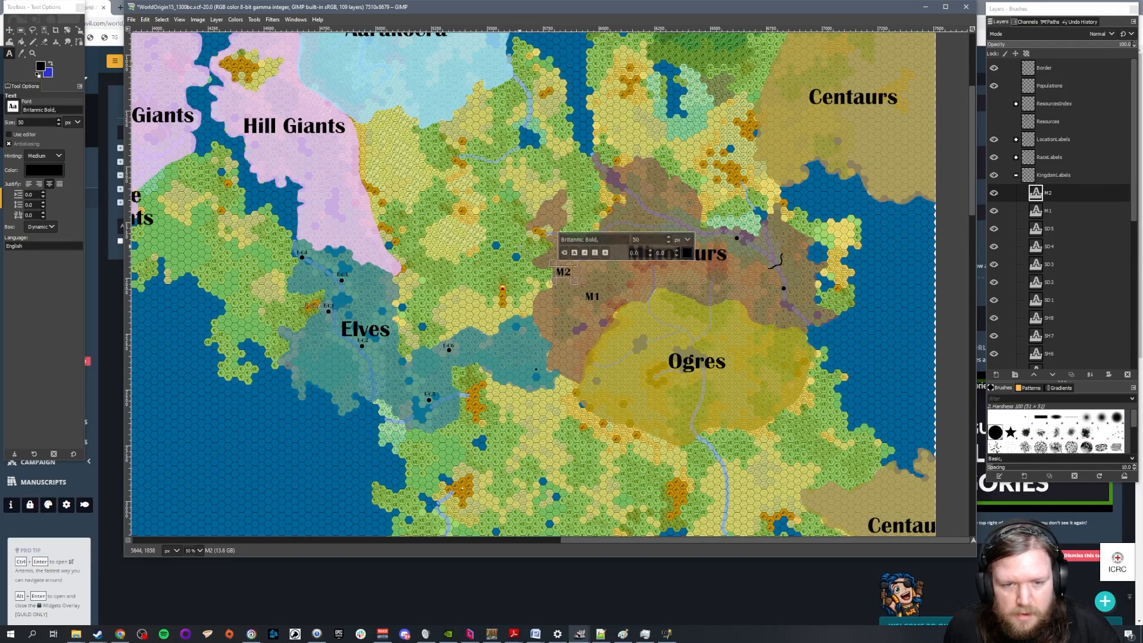
text(m)
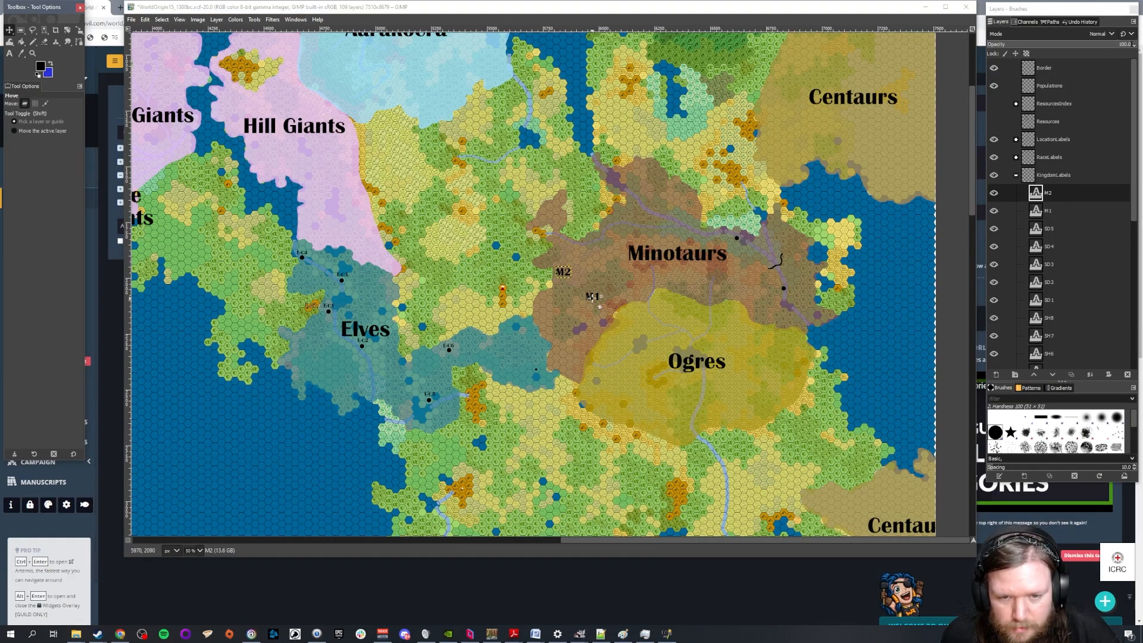
click(594, 300)
drag(594, 297, 775, 279)
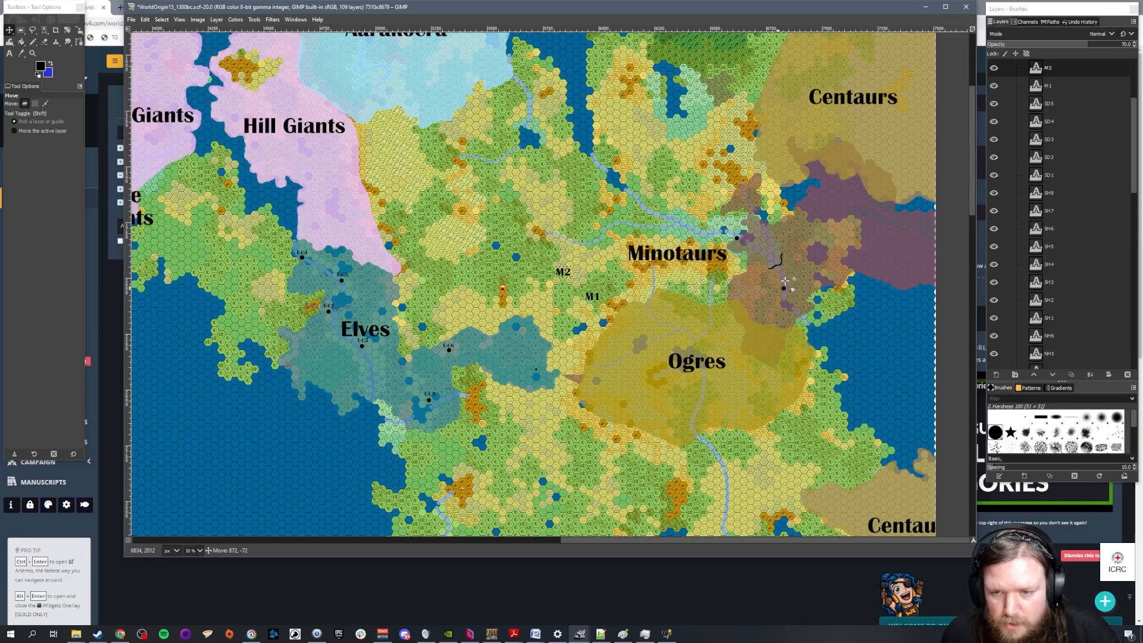
key(ctrl+z)
Move M1 above the southeastern Minotaurs city dot, and M2 below the dot northeast of the Minotaurs label
scroll(696, 282, up, 2)
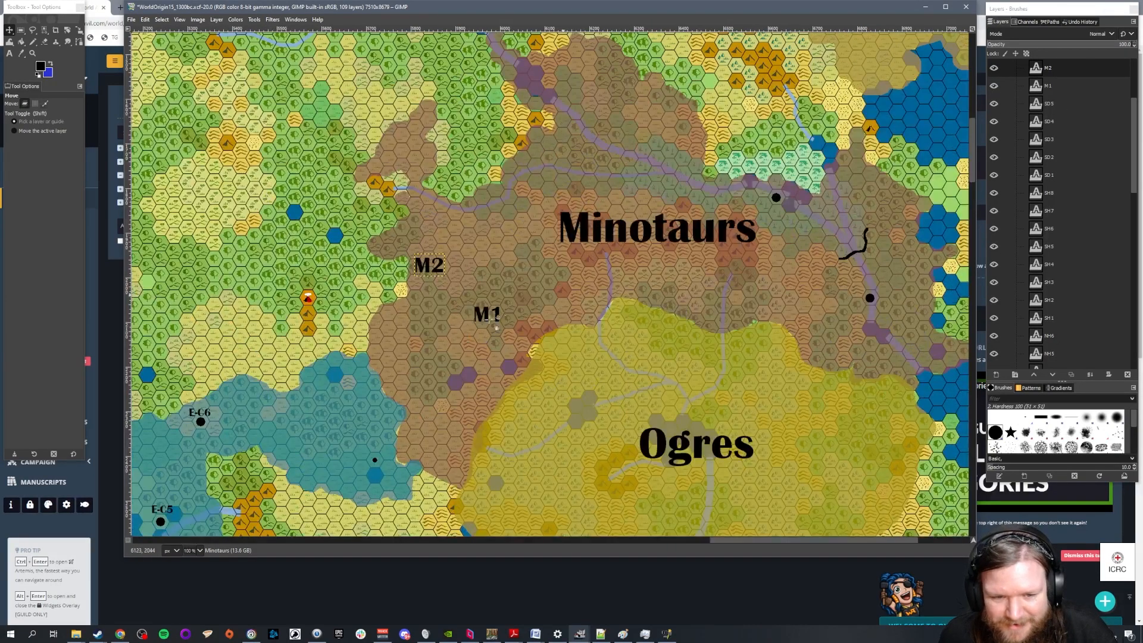
drag(495, 319, 878, 278)
click(443, 254)
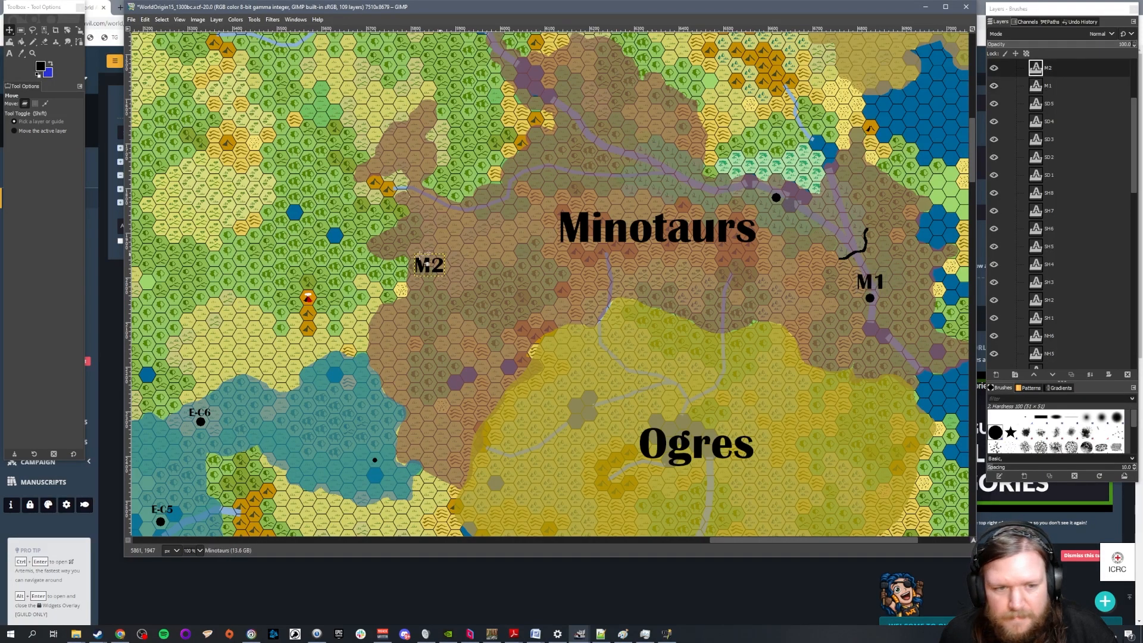
drag(435, 268, 782, 219)
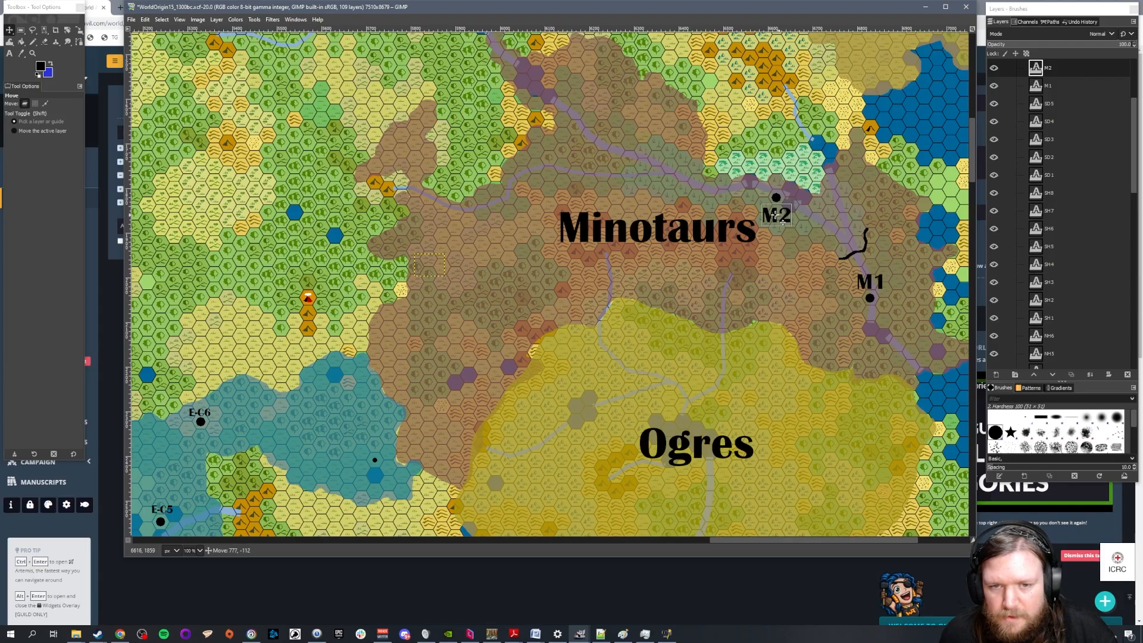
Look over the labelled territories from the Minotaurs down to Duergar and return to World Anvil's Kingdoms article
scroll(625, 270, down, 1)
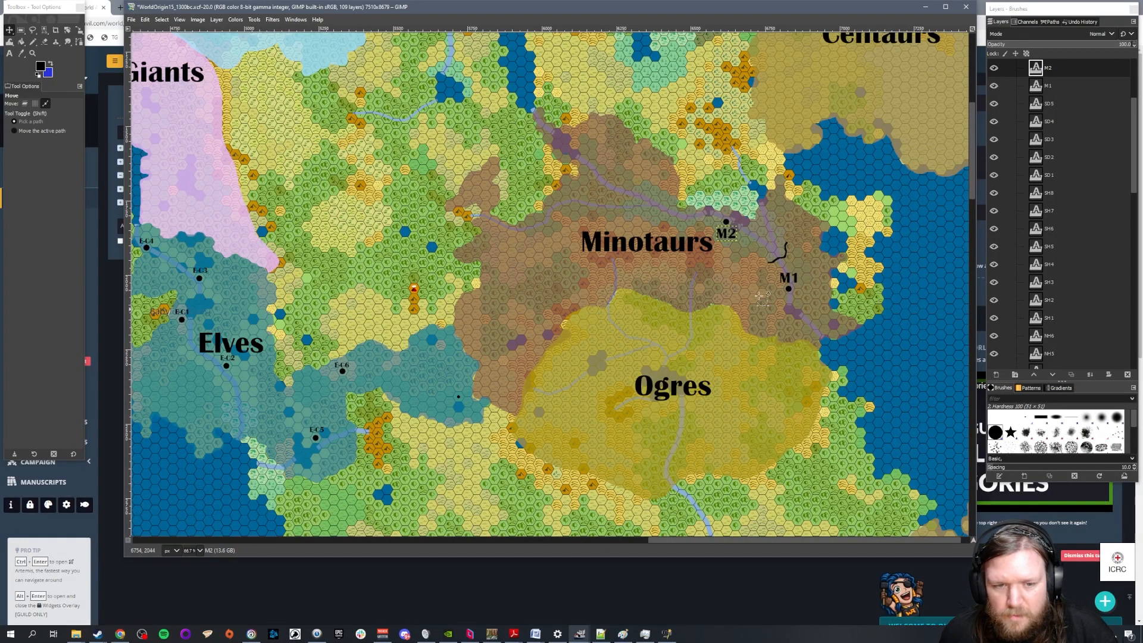
scroll(609, 331, down, 1)
scroll(620, 340, down, 3)
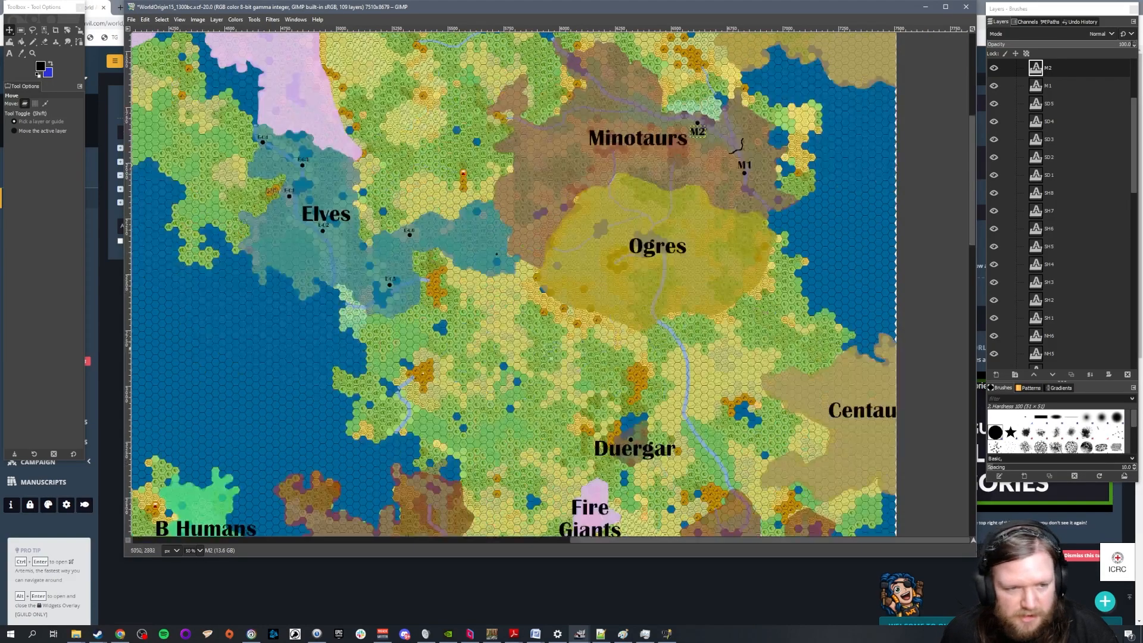
mouse_move(119, 633)
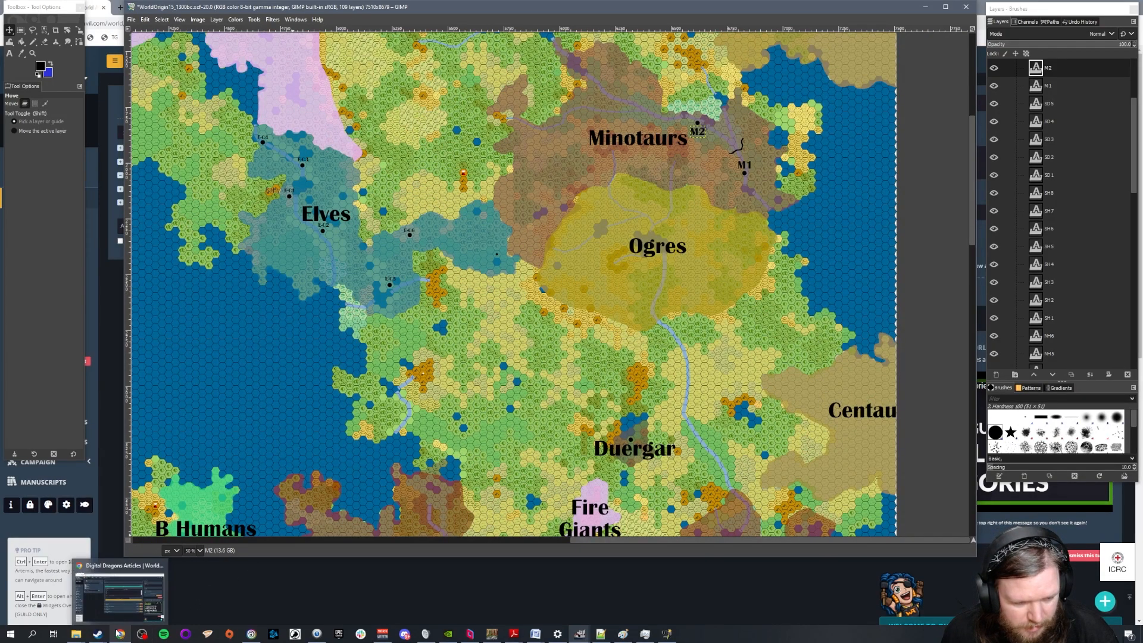
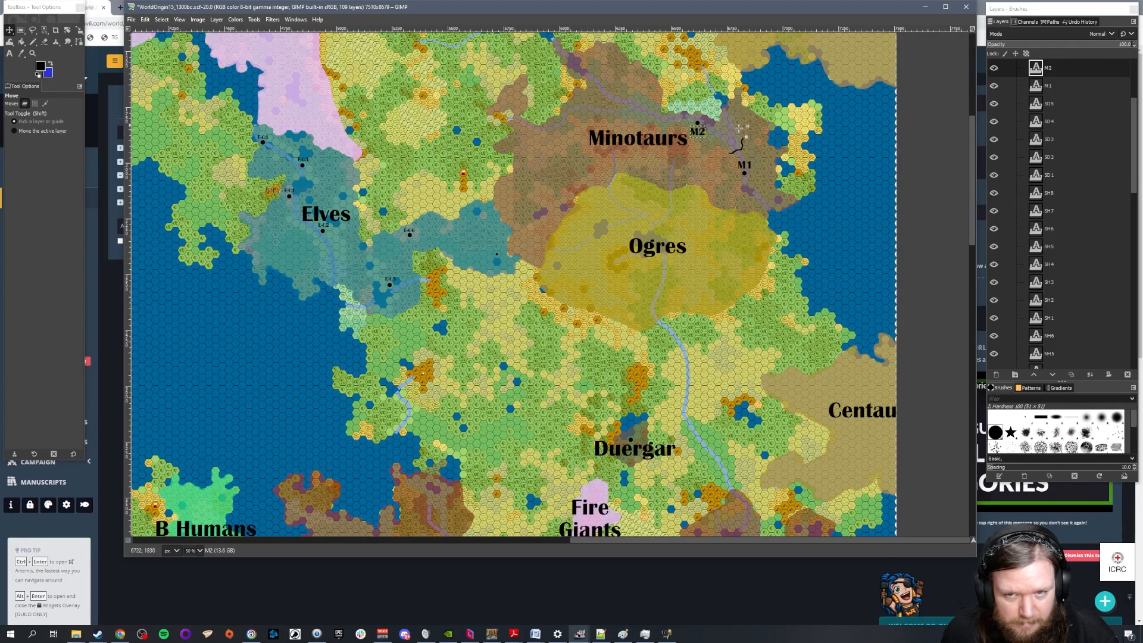
Append a Minotaurs heading with the entries M1 and M2 to the end of the Kingdoms article text
click(154, 610)
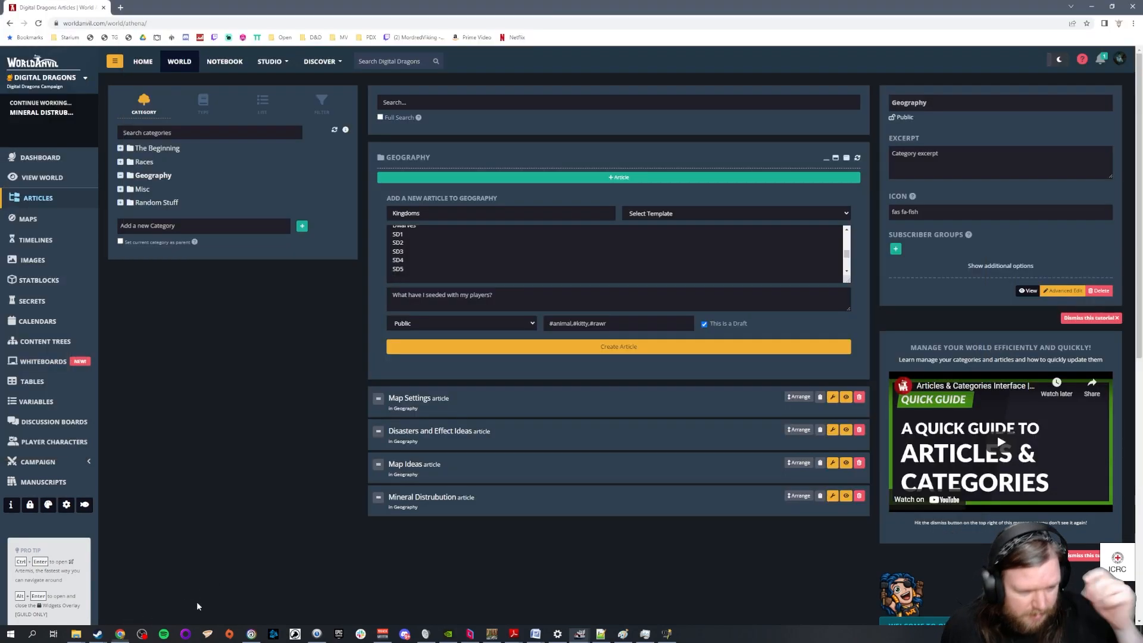
scroll(445, 261, down, 2)
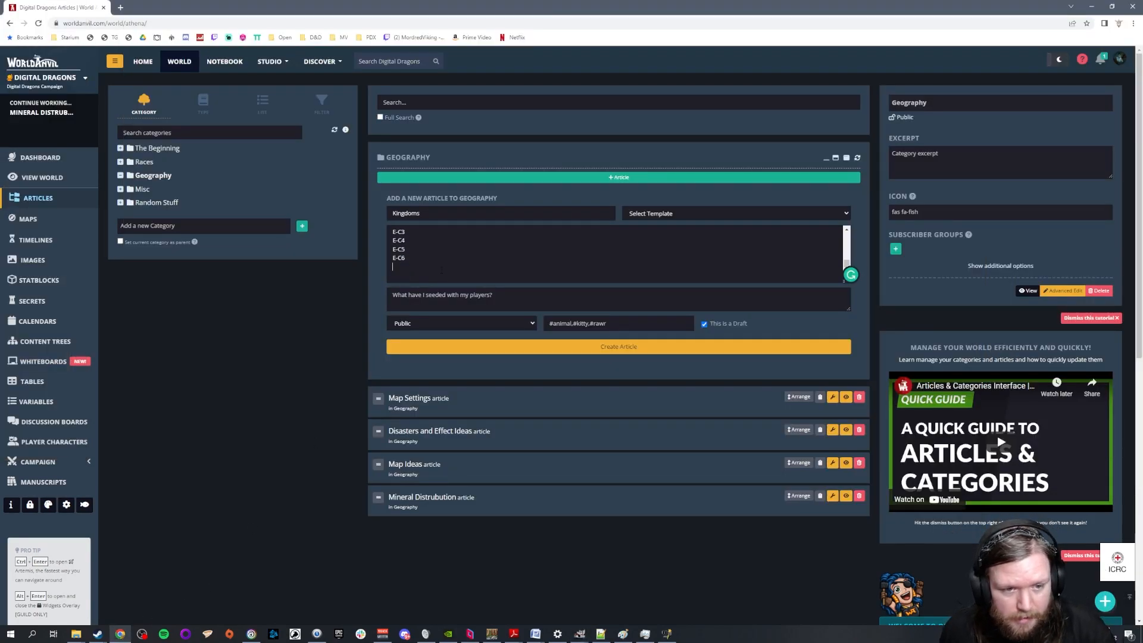
key(Return)
text(Minotaurs)
key(Return)
text(M1)
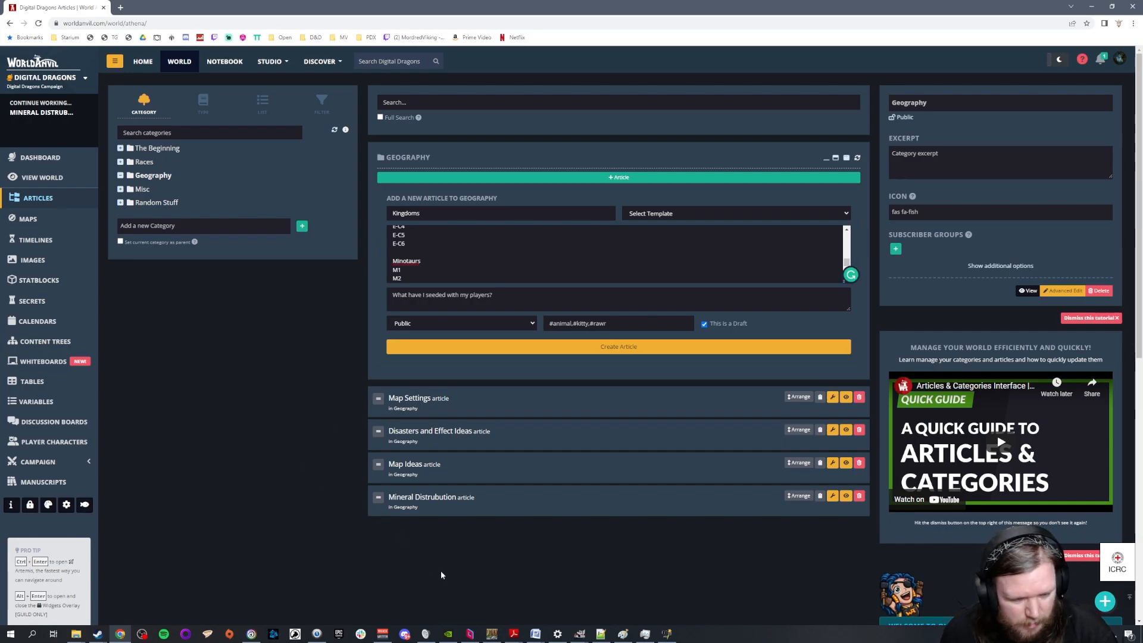
Switch back to the GIMP map at the Minotaurs territory and collapse the KingdomLabels layer group
click(491, 633)
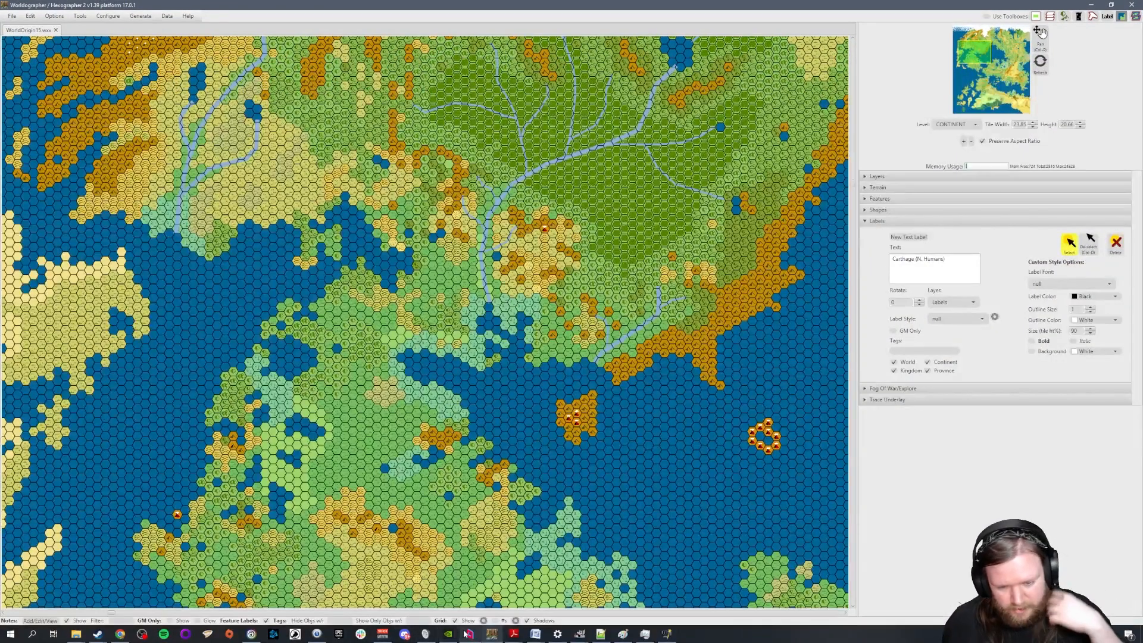
mouse_move(579, 633)
click(539, 593)
scroll(797, 234, up, 3)
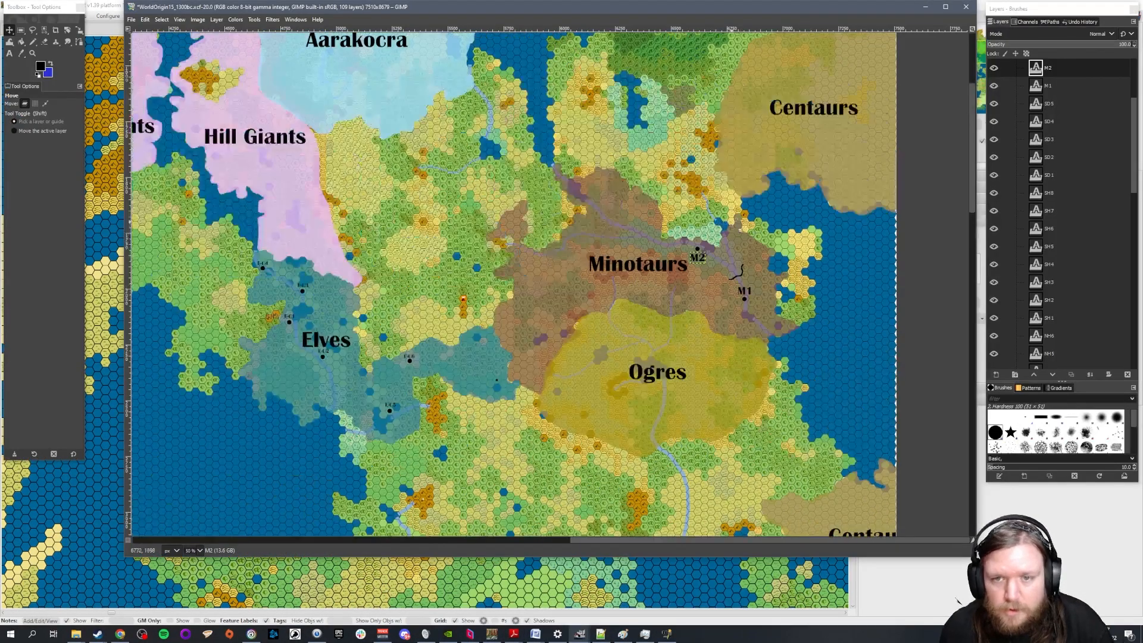
scroll(845, 278, up, 1)
scroll(846, 278, up, 1)
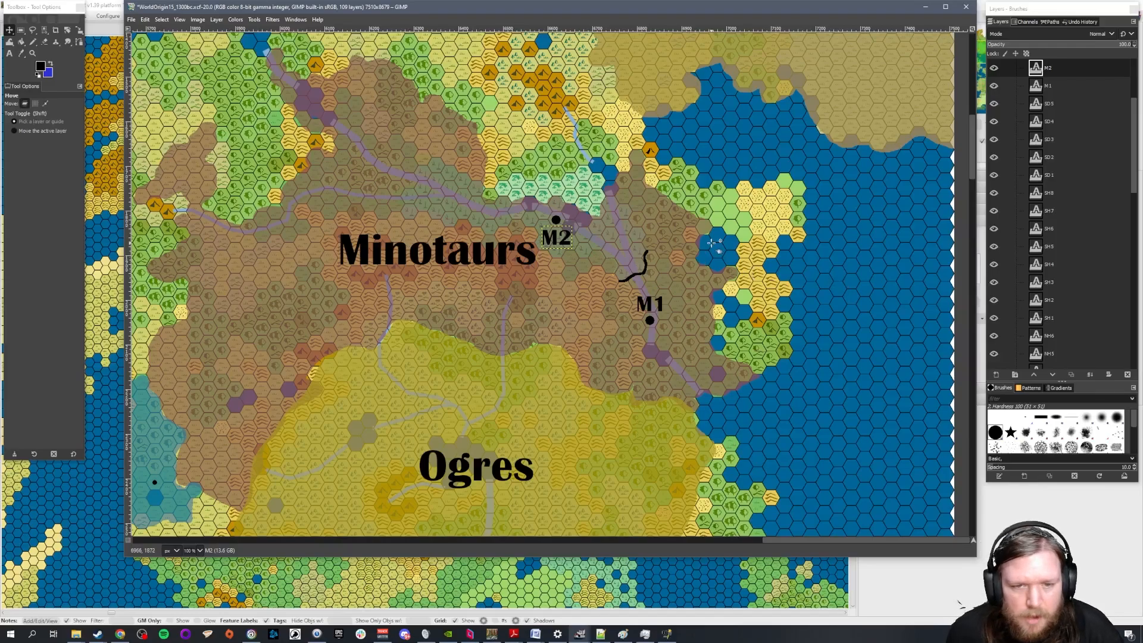
scroll(1023, 122, up, 2)
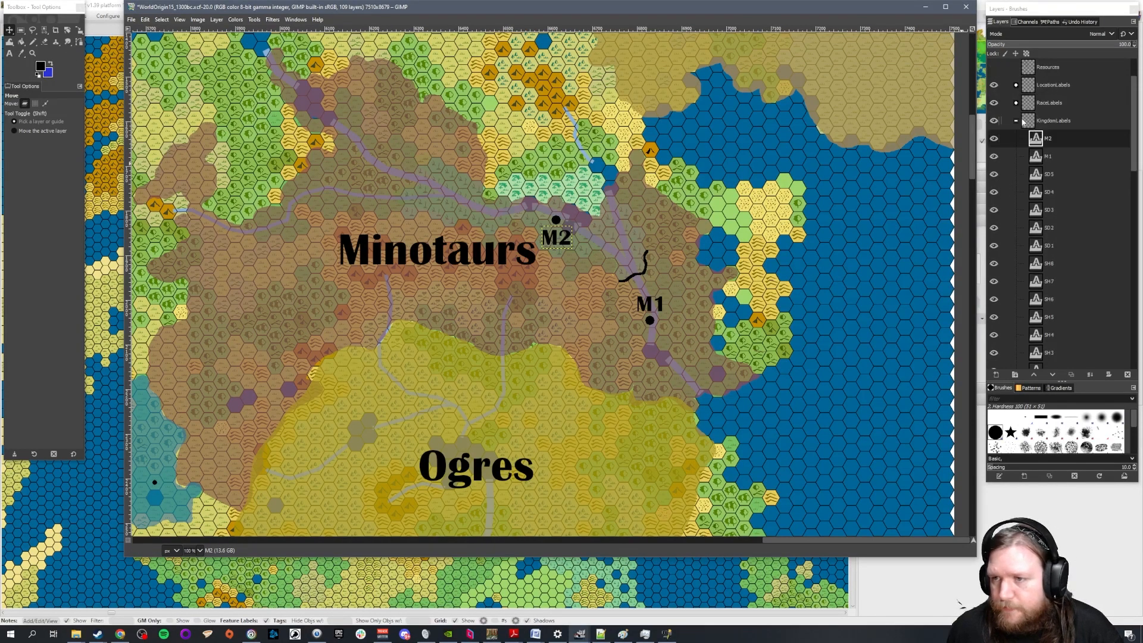
click(1017, 121)
scroll(1034, 196, up, 2)
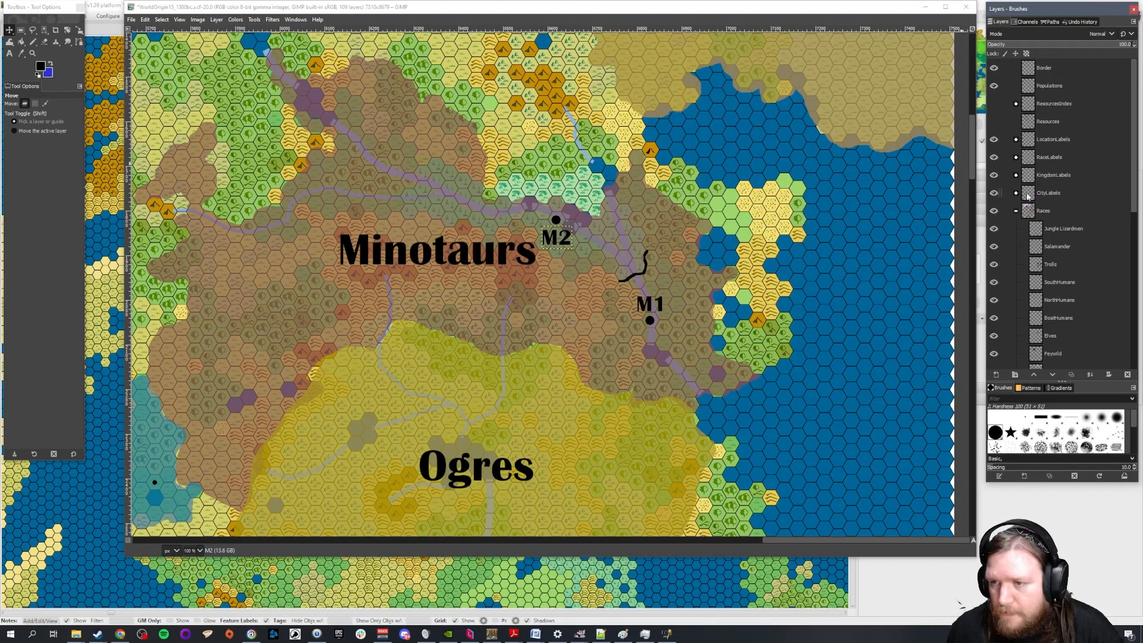
Select the Border layer and set the Pencil tool's brush size to 5
scroll(1071, 220, down, 4)
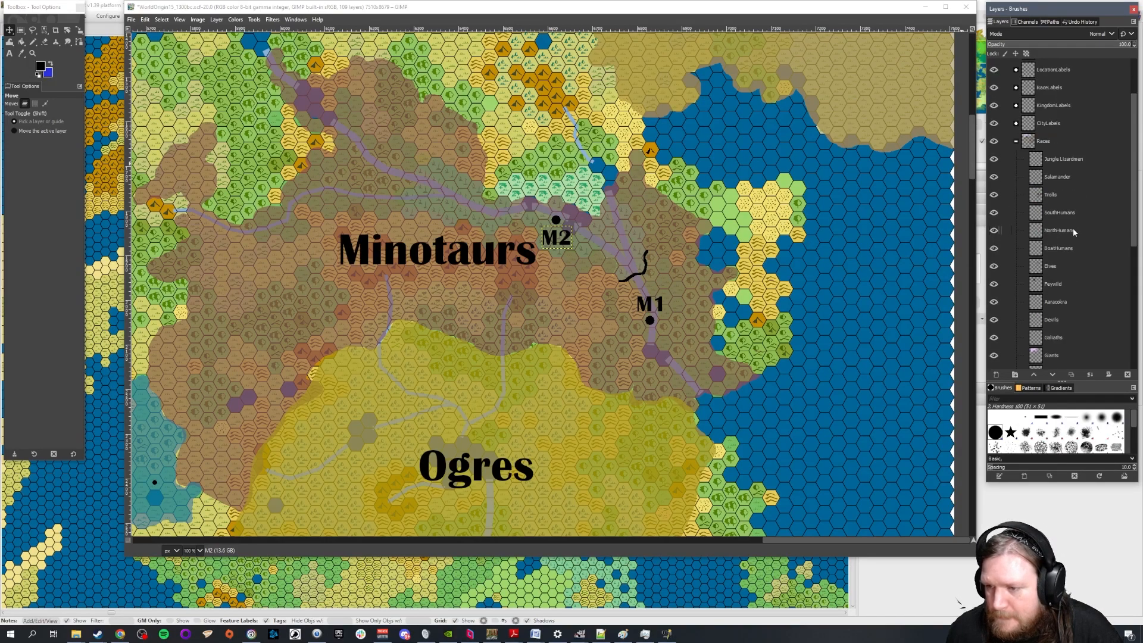
scroll(1075, 238, down, 3)
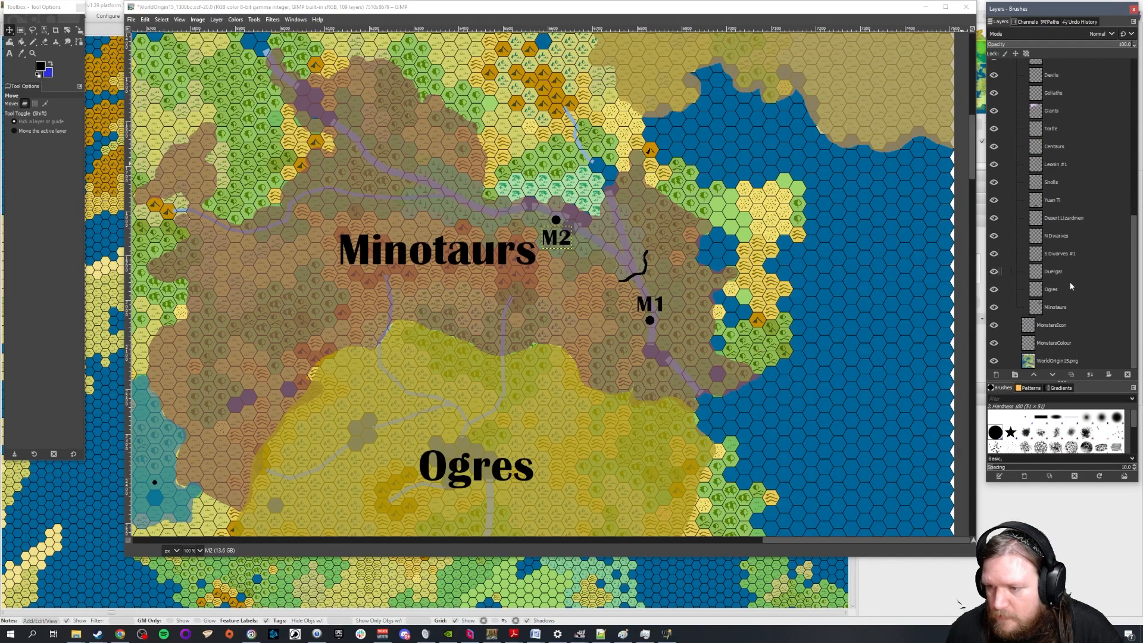
click(1067, 307)
scroll(1019, 198, up, 10)
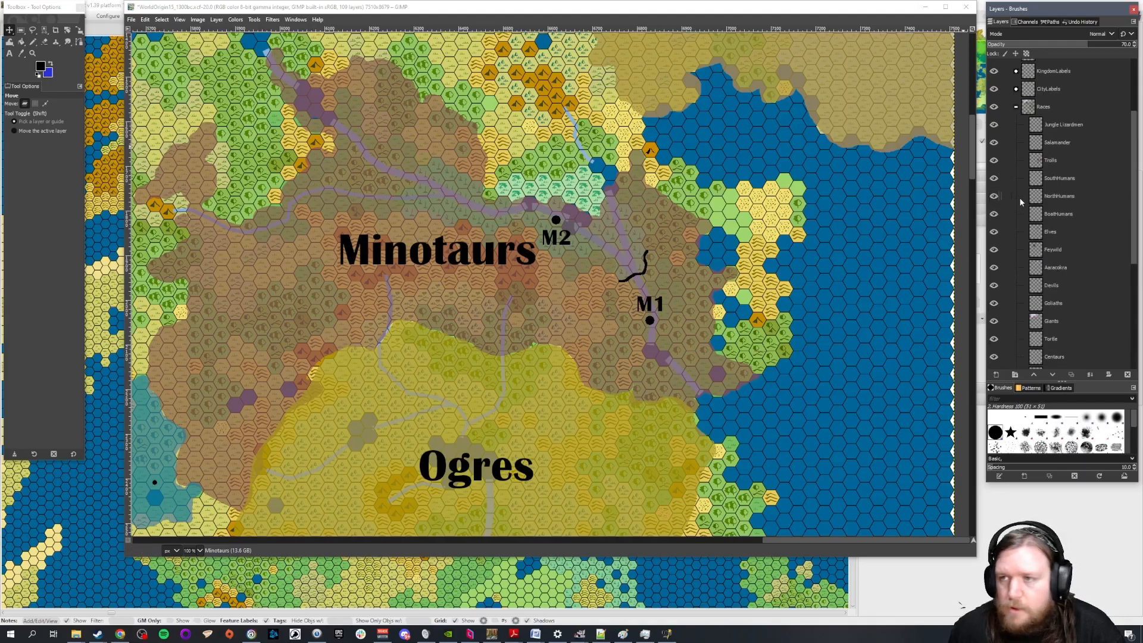
click(1045, 68)
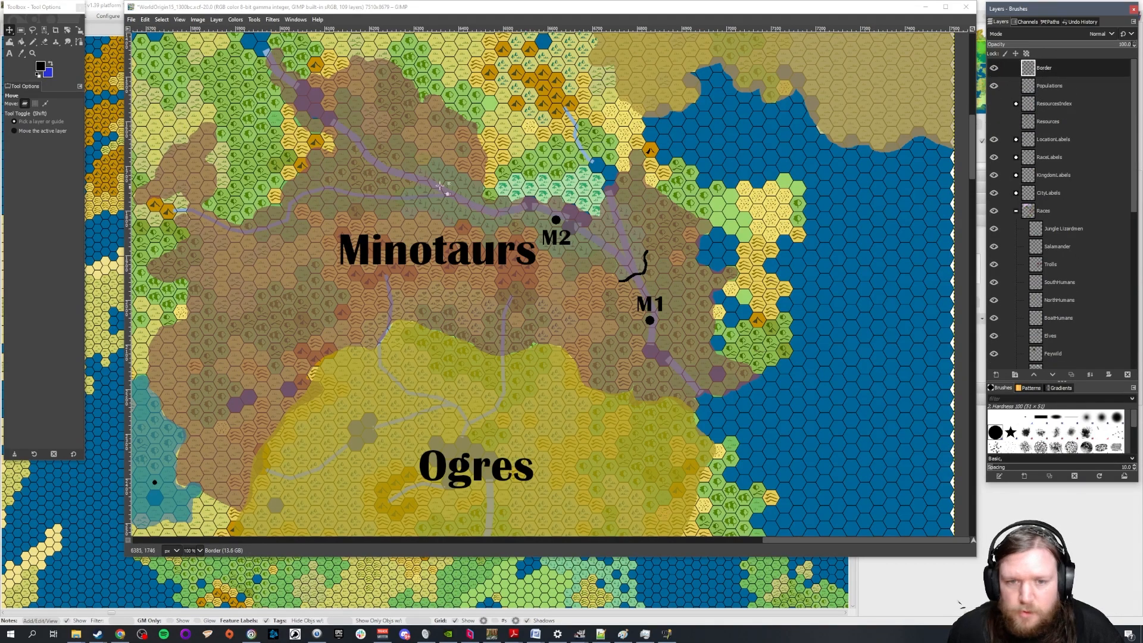
click(33, 41)
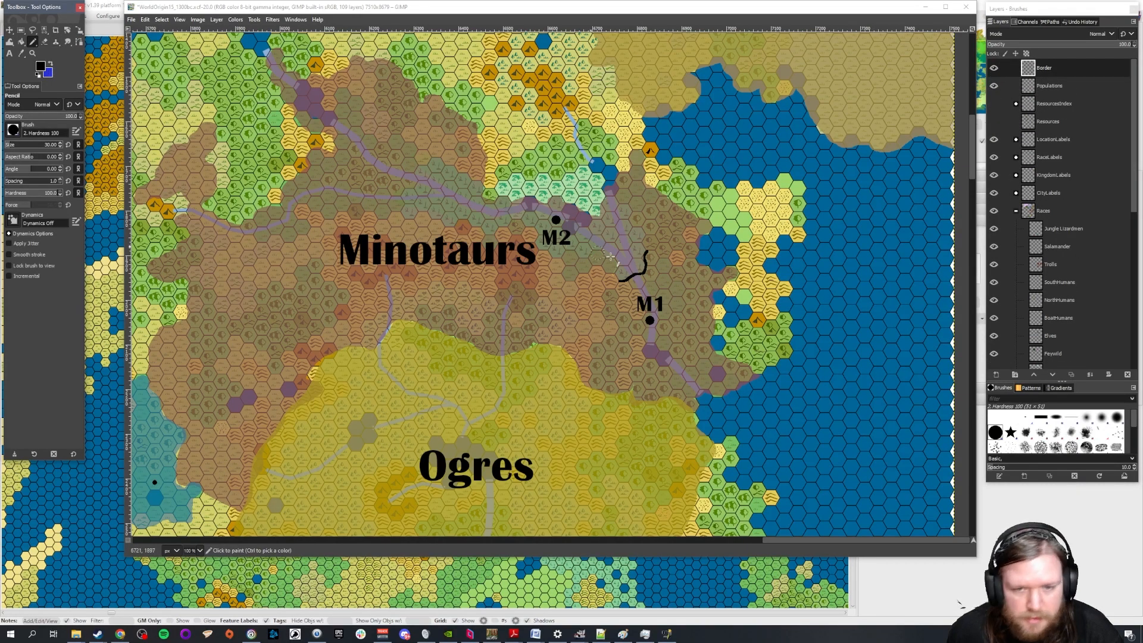
scroll(639, 270, up, 3)
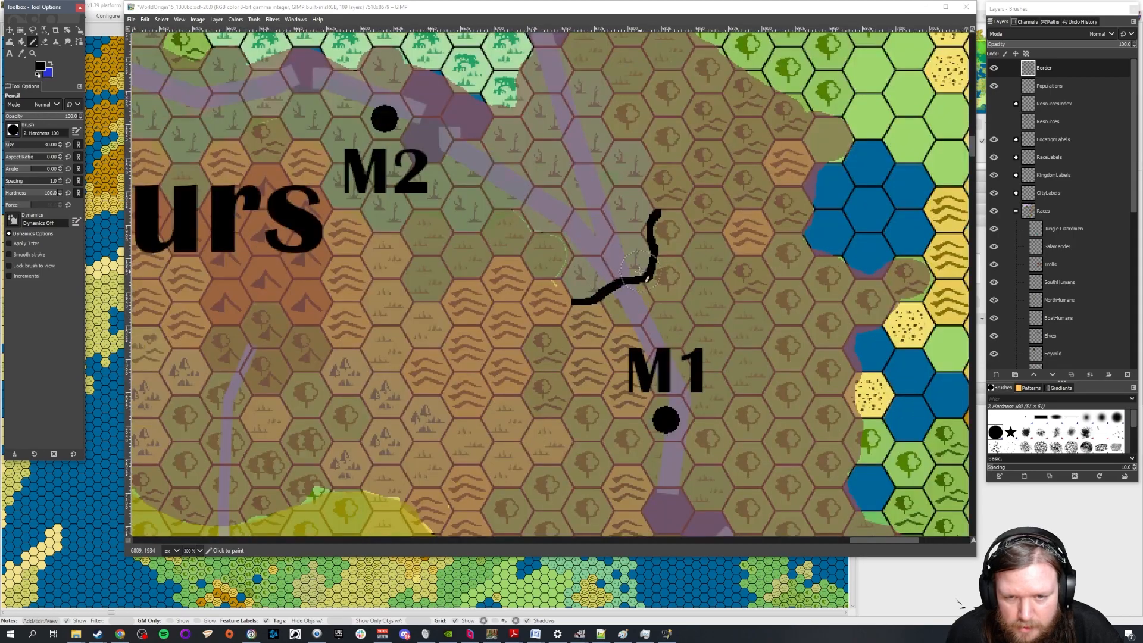
click(54, 145)
text(5)
key(Return)
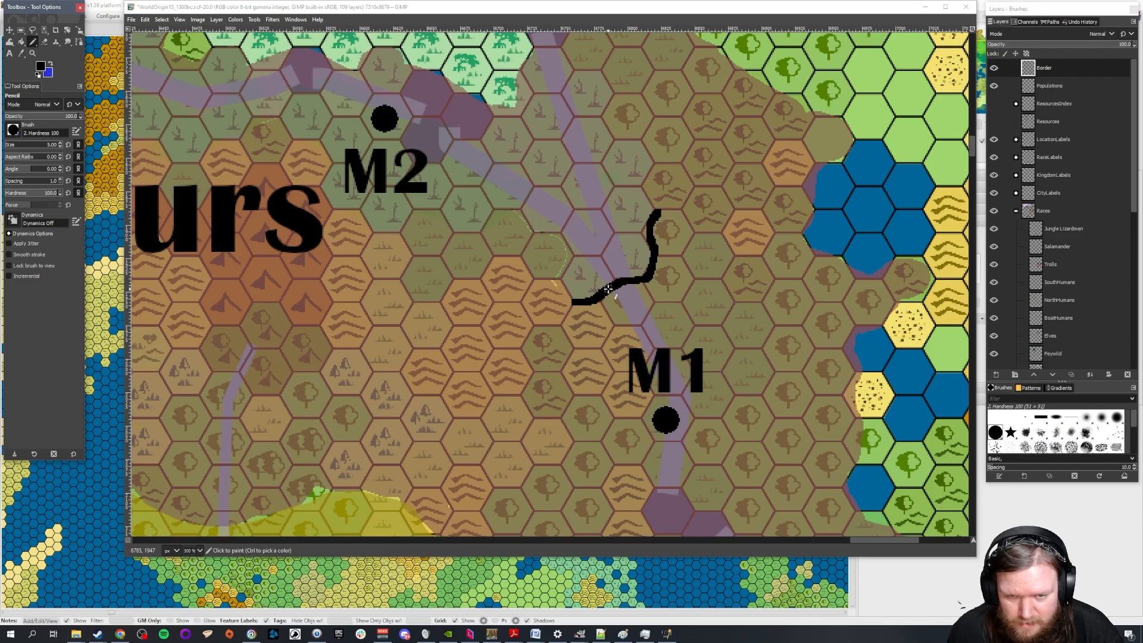
Extend the border line between M1 and M2 to both edges of the Minotaurs territory, and draw a second border across its northwest
scroll(607, 290, down, 2)
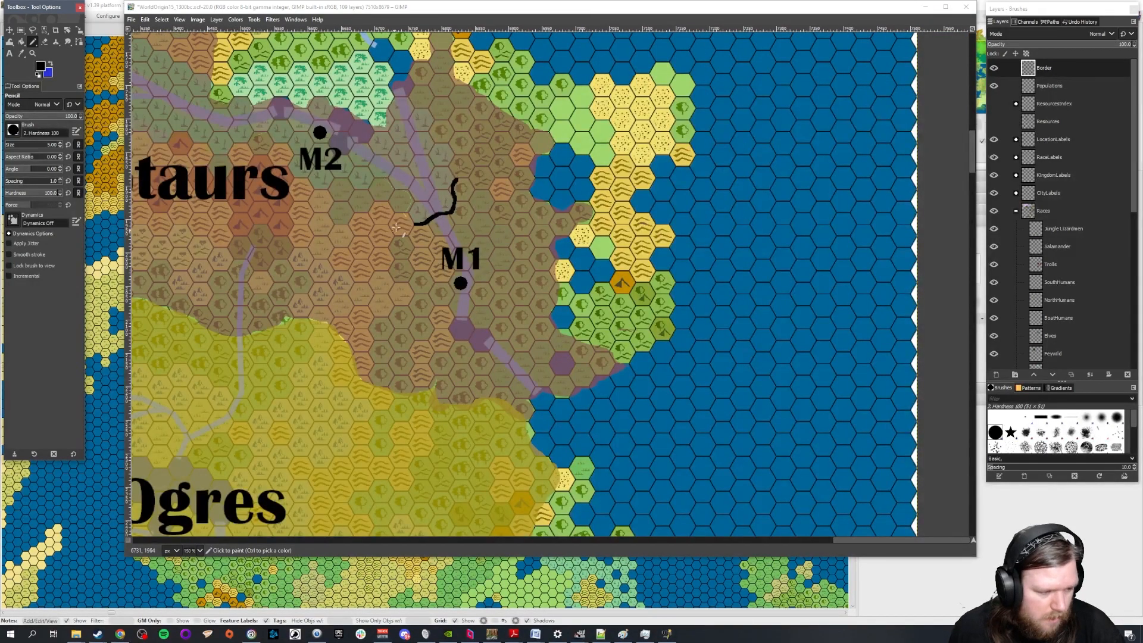
scroll(404, 294, up, 1)
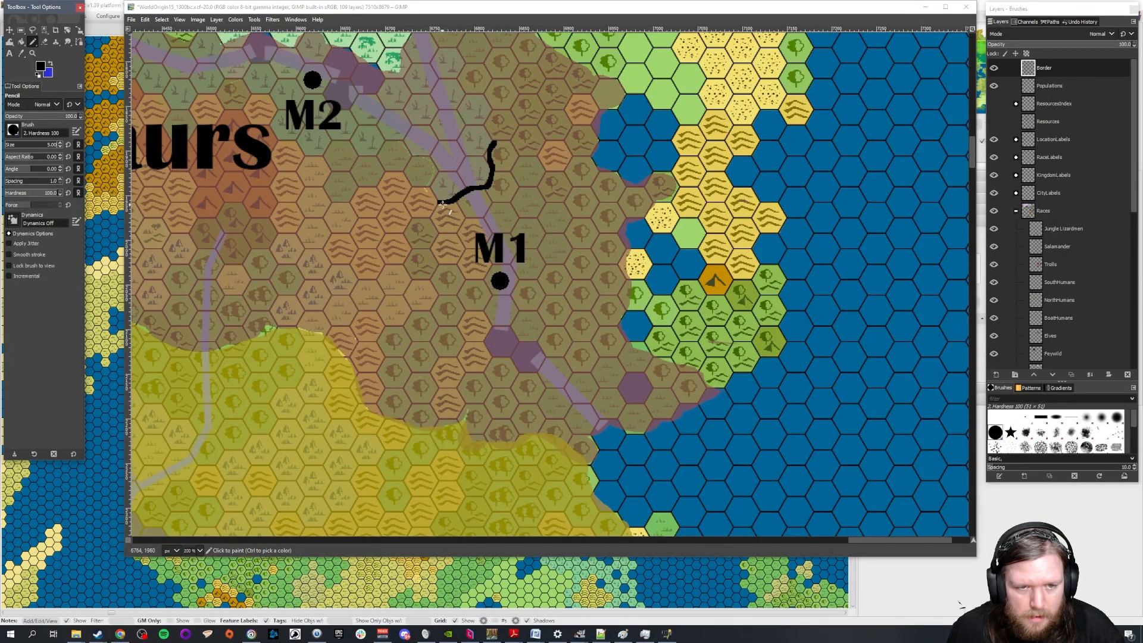
mouse_move(441, 204)
mouse_down()
mouse_move(408, 204)
mouse_move(337, 252)
mouse_move(291, 327)
mouse_up()
scroll(540, 177, up, 3)
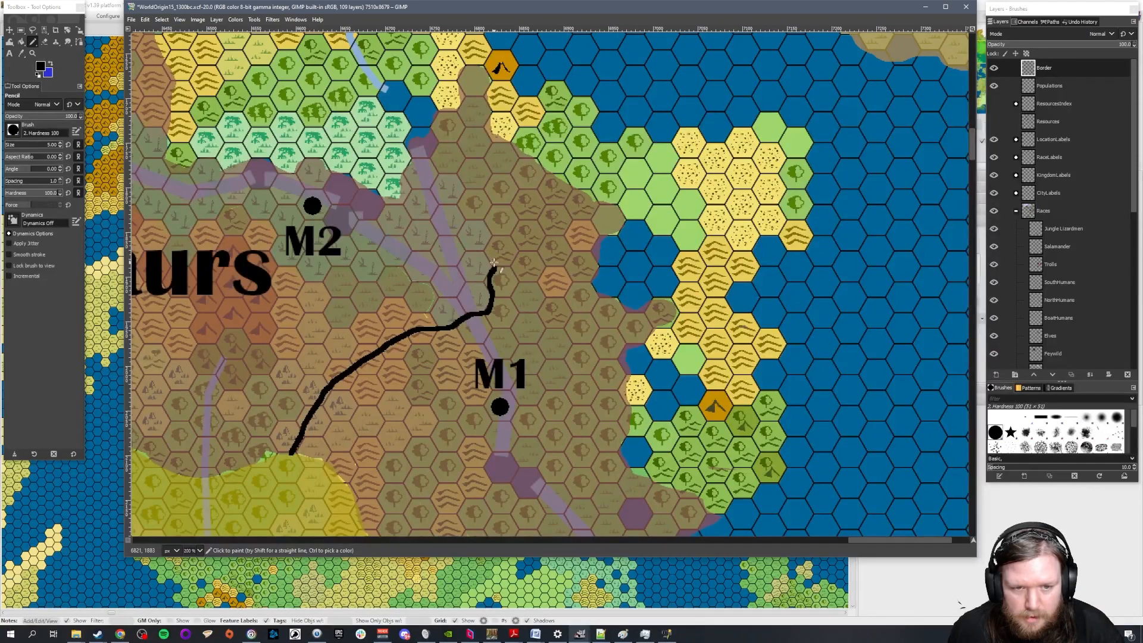
drag(494, 268, 569, 187)
scroll(406, 288, down, 2)
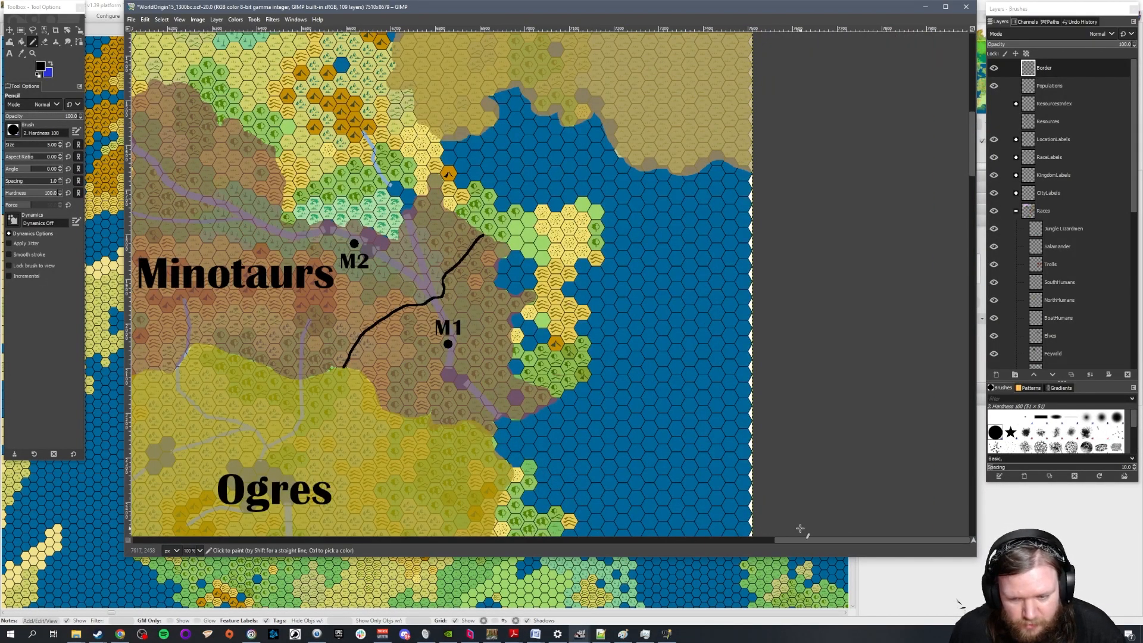
scroll(800, 529, left, 5)
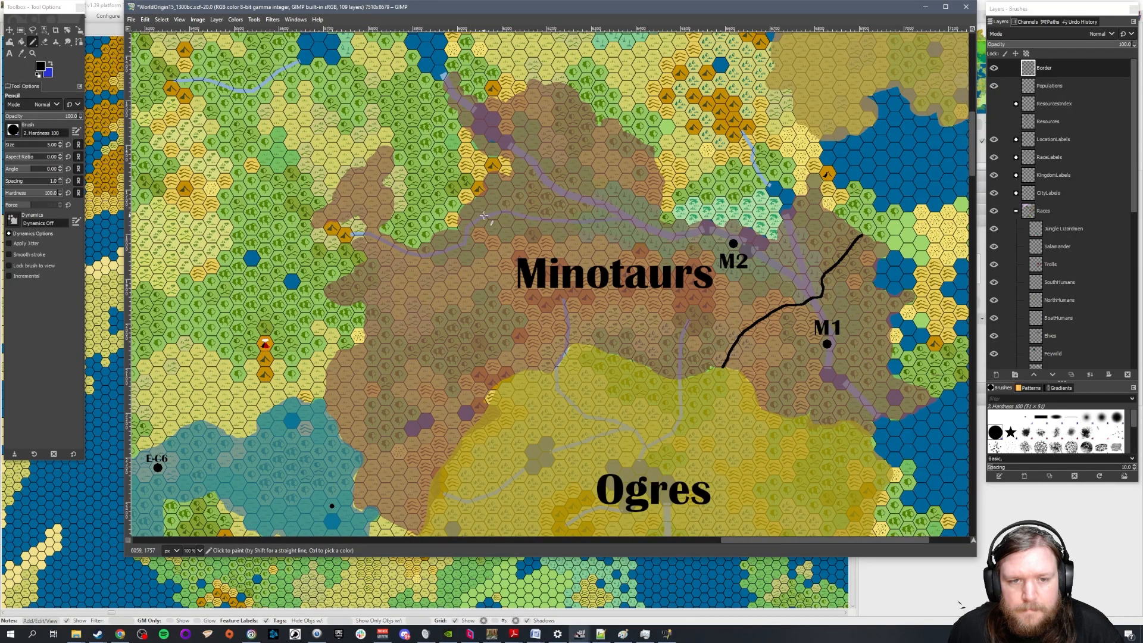
mouse_move(574, 90)
mouse_down()
mouse_move(561, 177)
mouse_move(528, 216)
mouse_move(464, 229)
mouse_up()
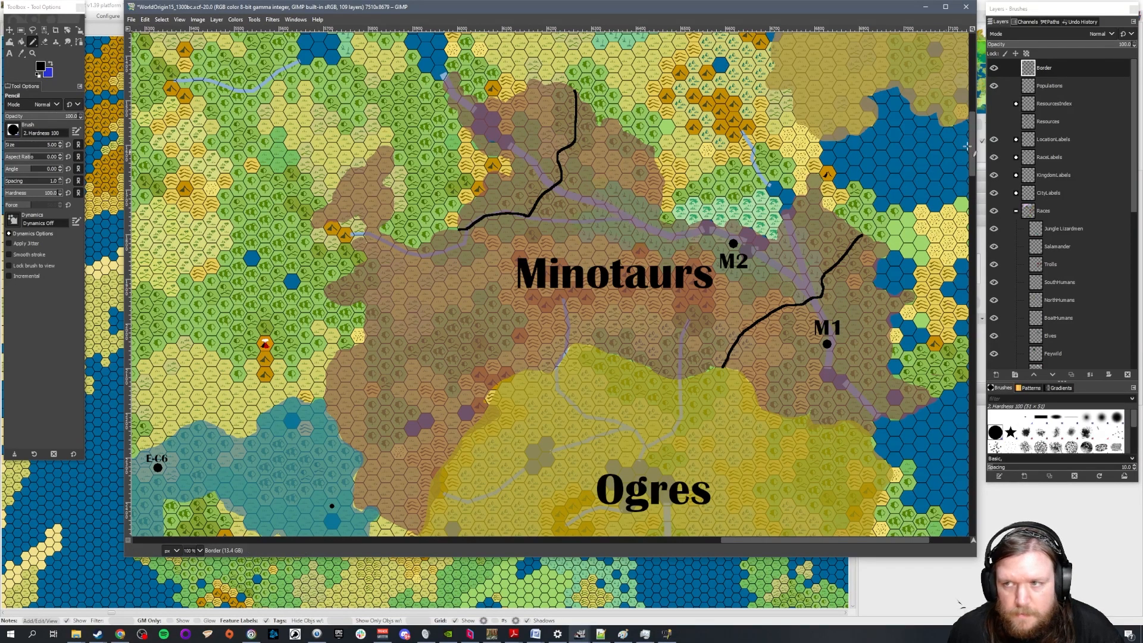
Select the Populations layer and try a size 25 Pencil dot over the M2 city dot
click(1049, 85)
key(Up)
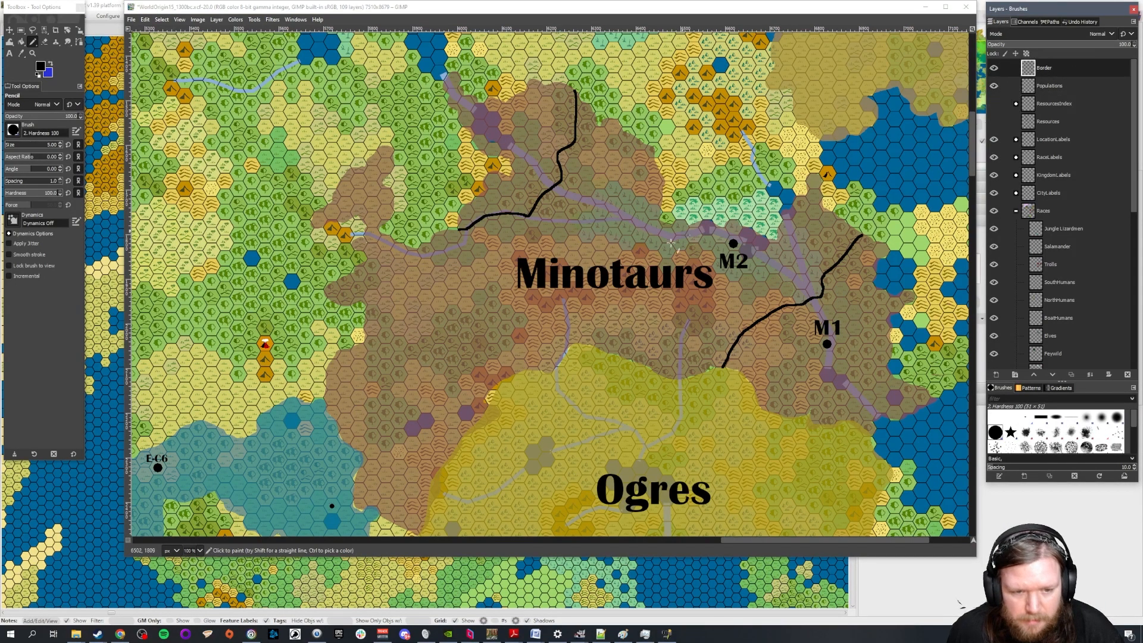
key(Down)
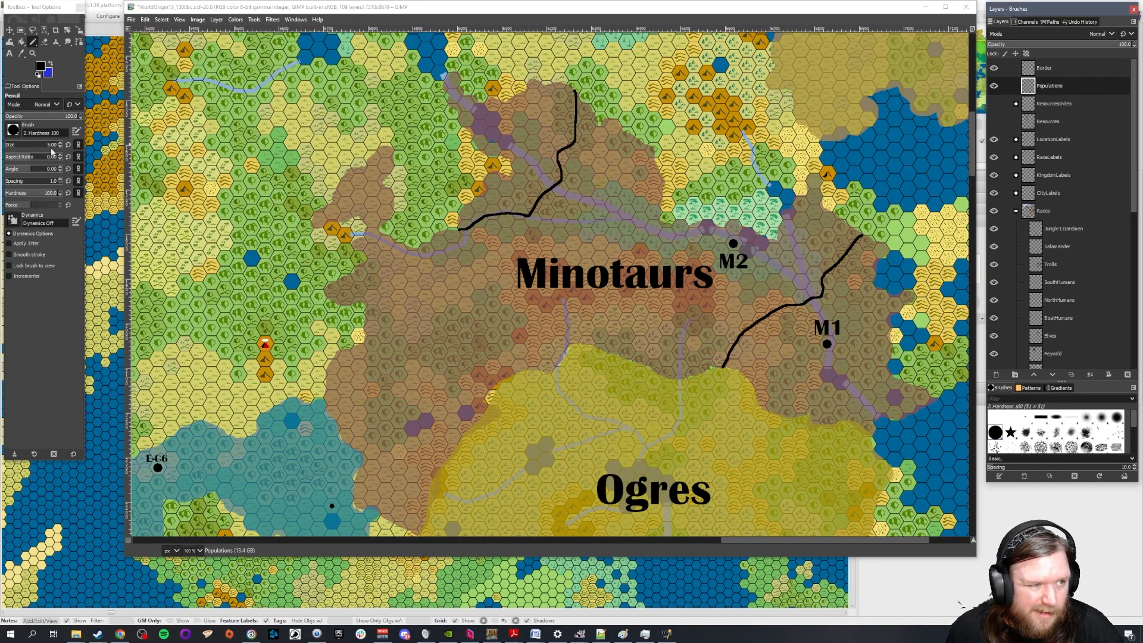
double_click(49, 145)
text(25)
key(Return)
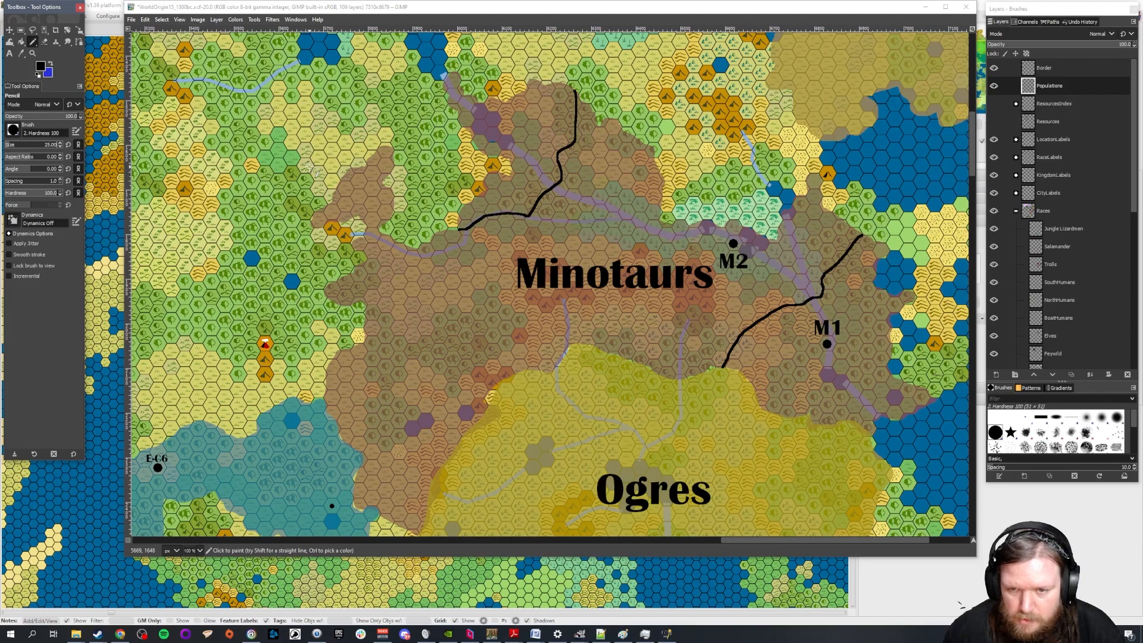
click(733, 244)
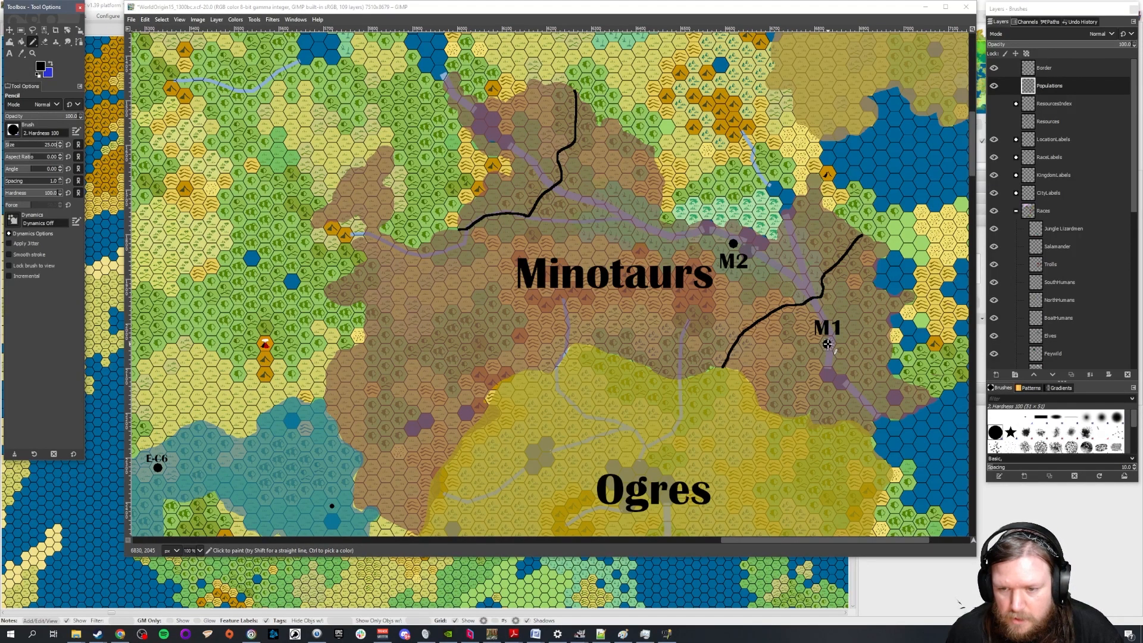
Set the Pencil size to 20 and place a city dot in the Minotaurs' northwestern section, beside the small lake
double_click(50, 145)
text(20)
double_click(50, 145)
text(20)
key(Return)
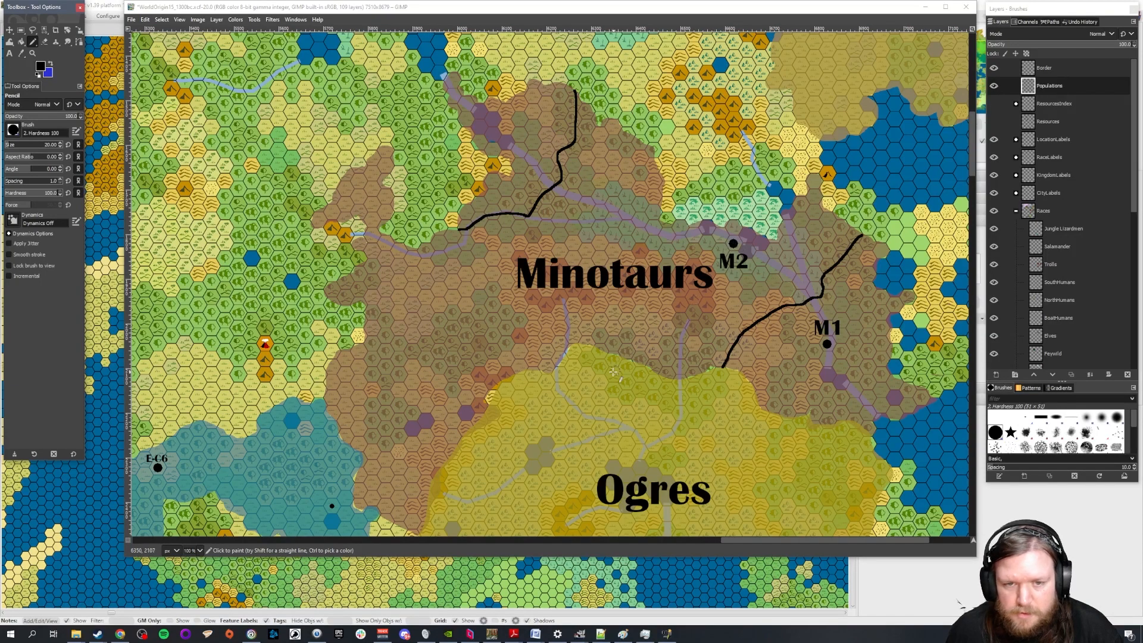
scroll(515, 140, up, 1)
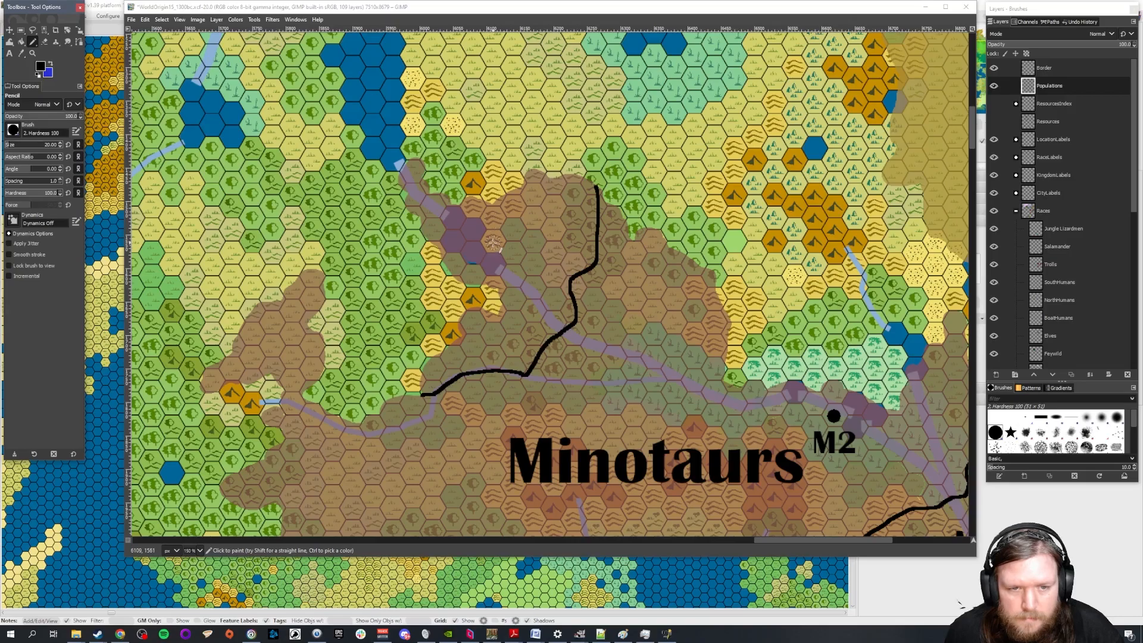
scroll(493, 242, down, 3)
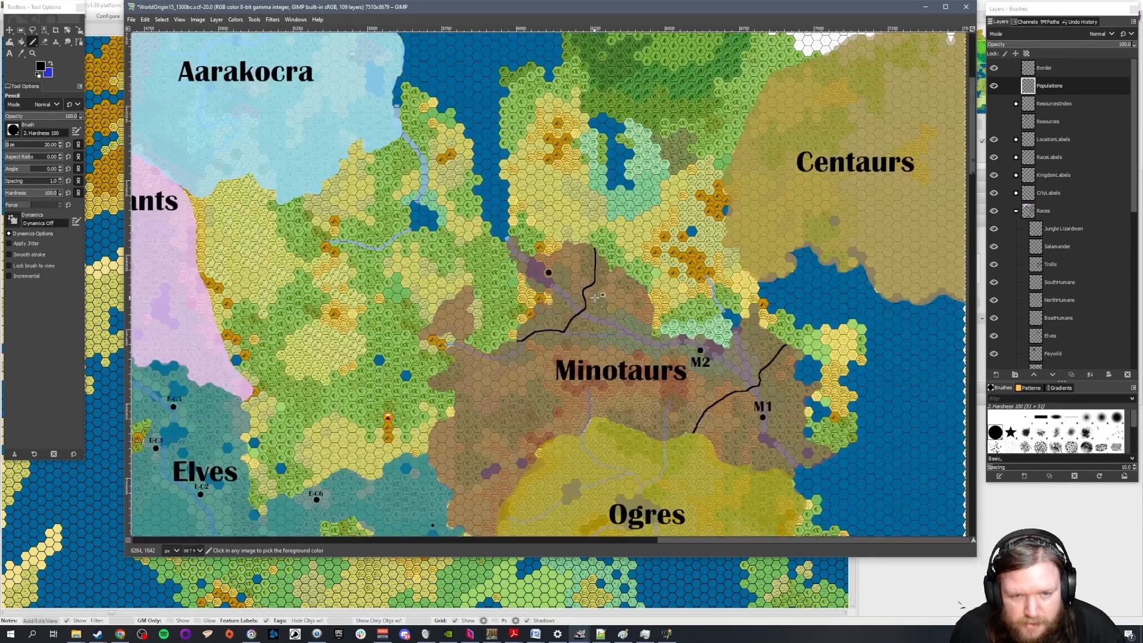
Show the Resources layer to check the resource deposits around the Minotaurs territory, and hide it again
scroll(692, 275, down, 3)
scroll(600, 230, up, 2)
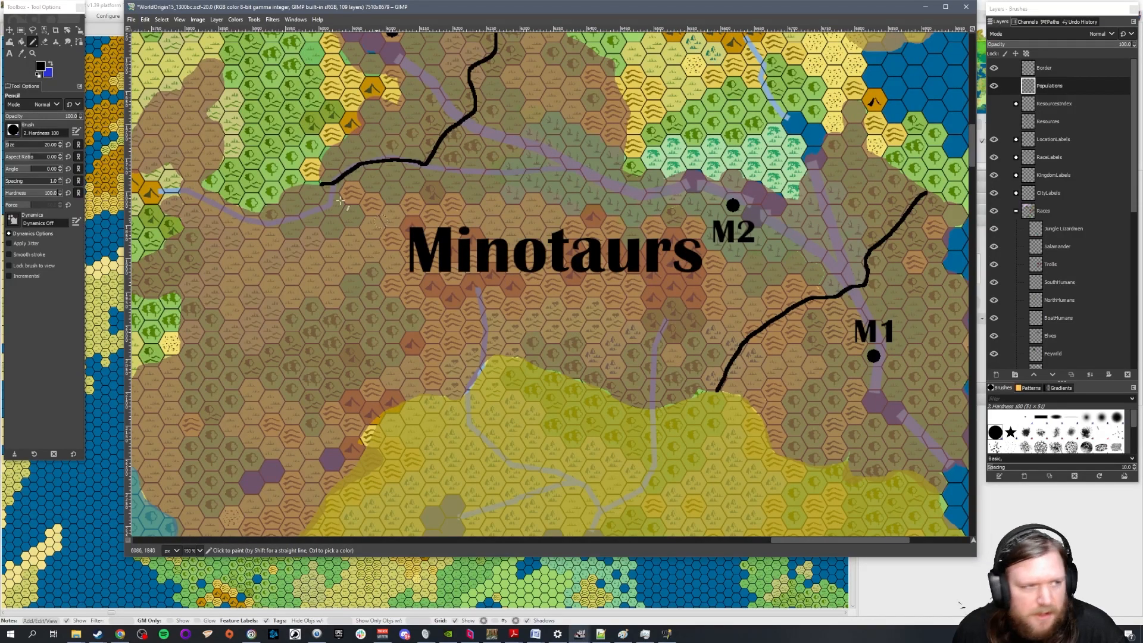
click(993, 122)
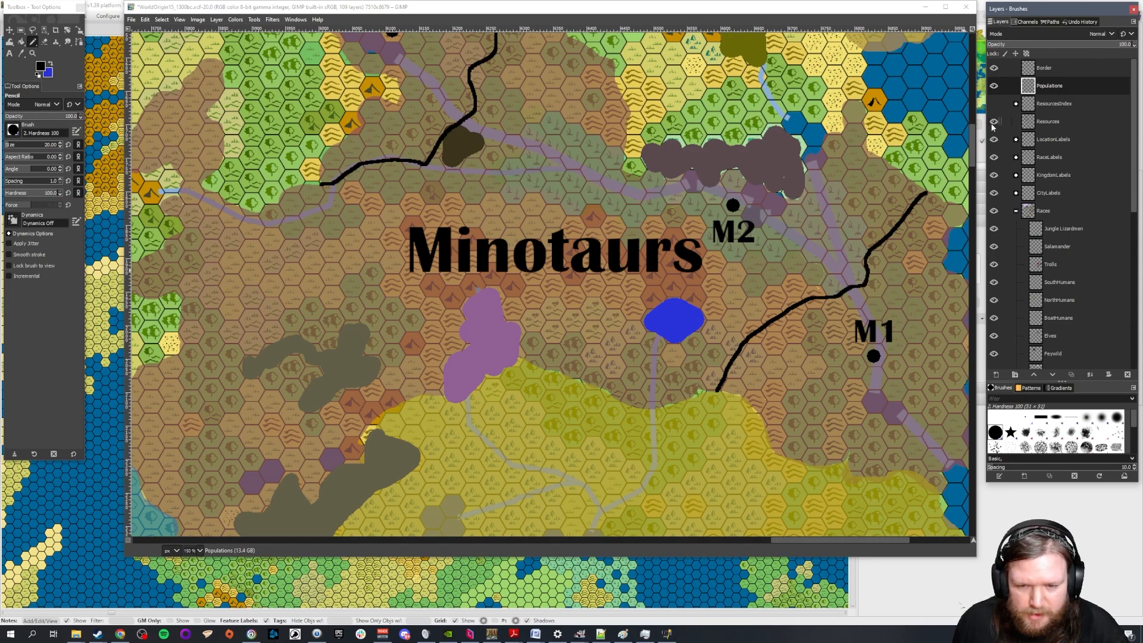
click(992, 123)
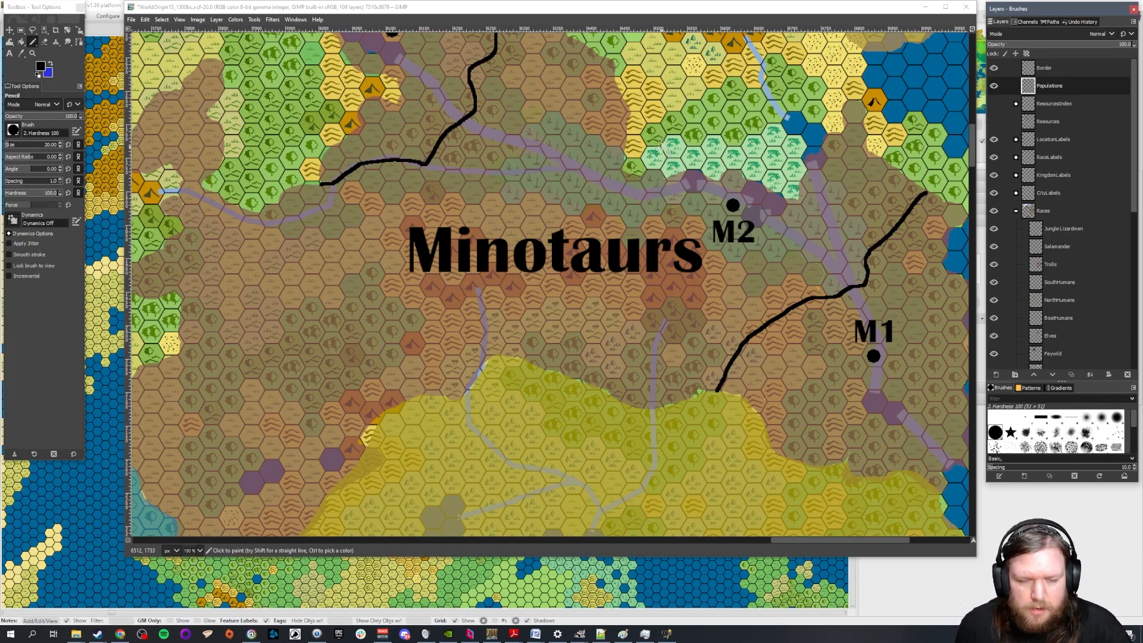
Place a city dot on the river above the Minotaurs label, just southeast of the northwestern border line
scroll(708, 353, down, 2)
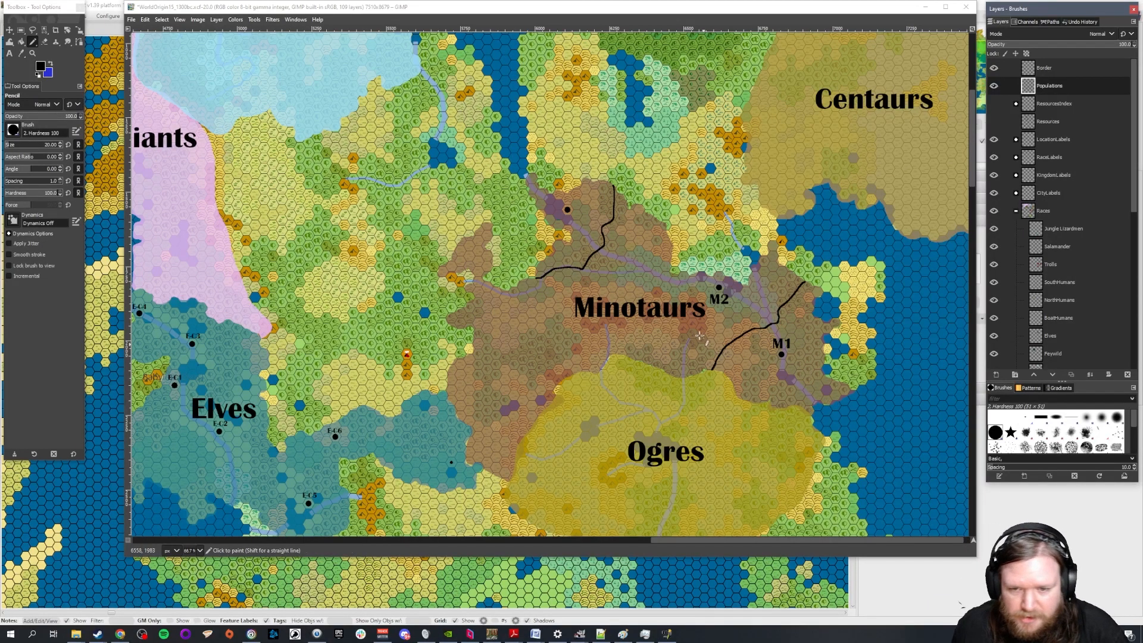
scroll(738, 309, up, 2)
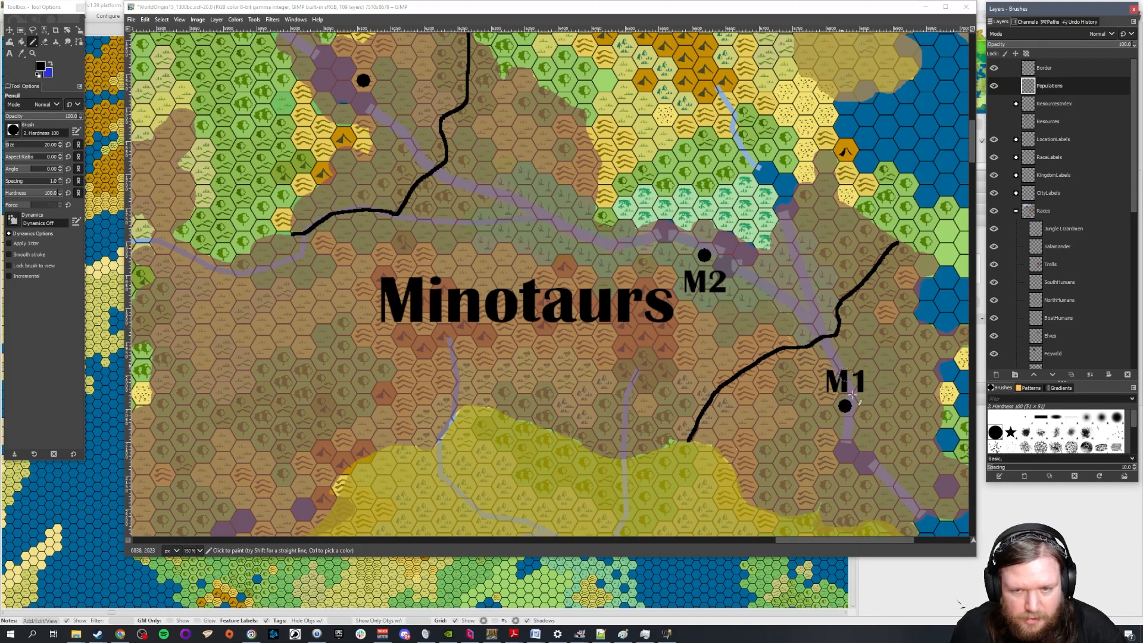
scroll(405, 176, up, 4)
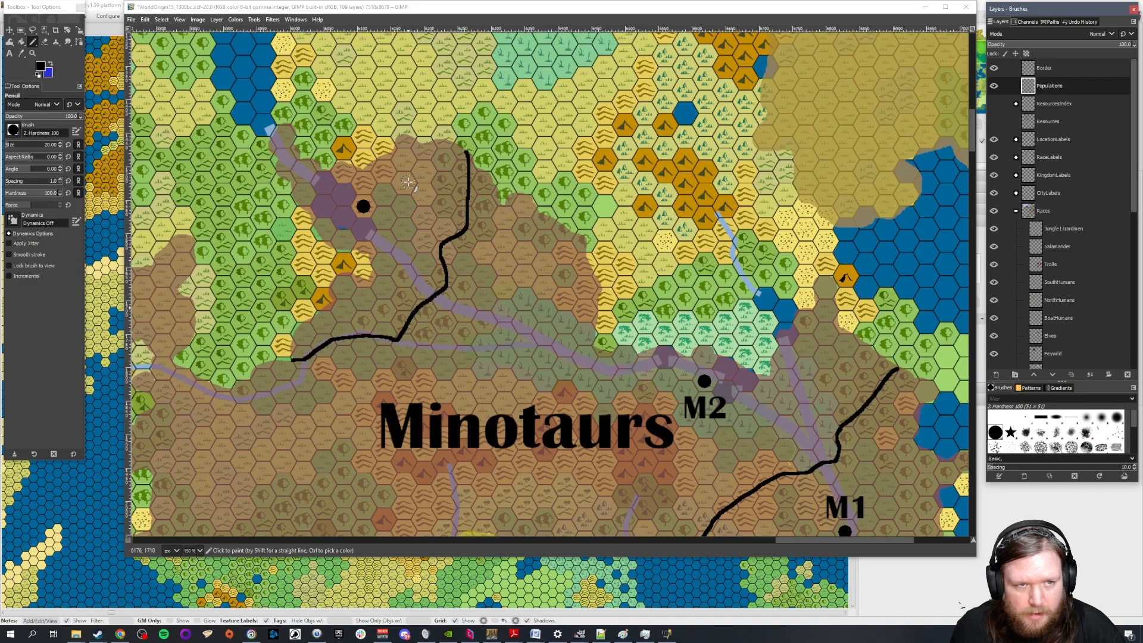
click(444, 346)
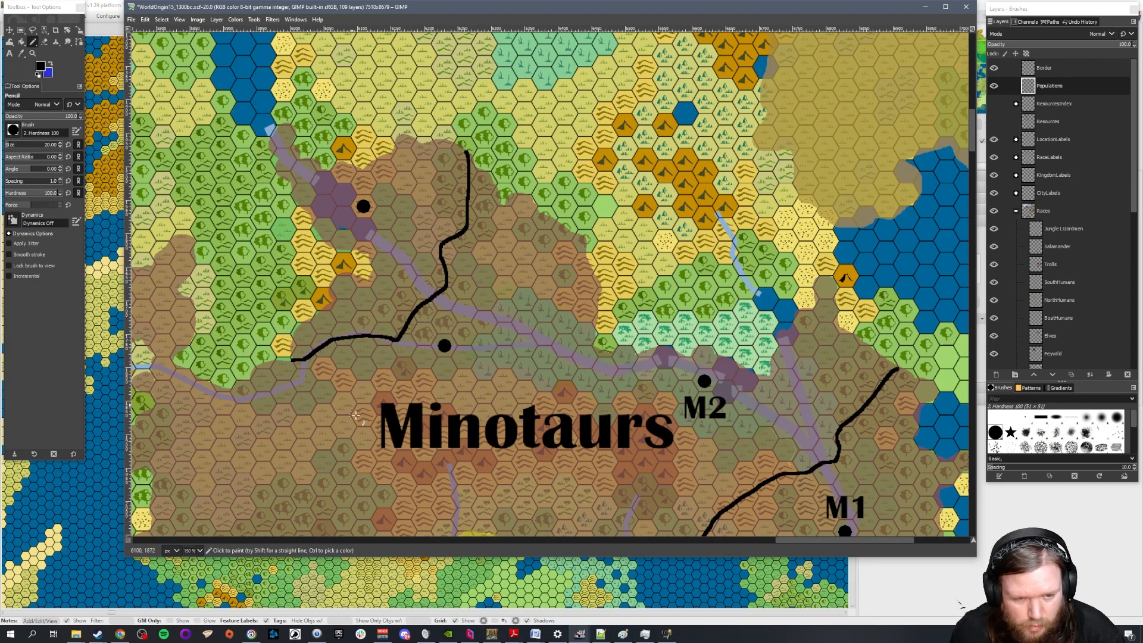
Examine the Minotaurs territory from the northwestern border line down to the Ogres border for further city sites
drag(840, 543, 805, 539)
scroll(604, 352, down, 3)
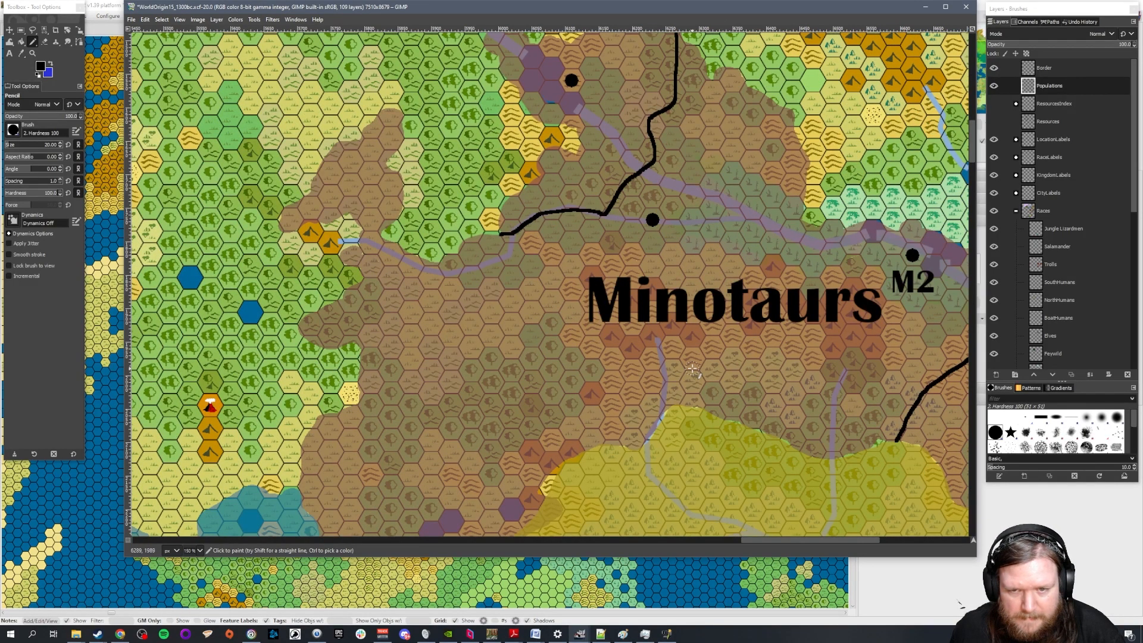
scroll(741, 372, up, 3)
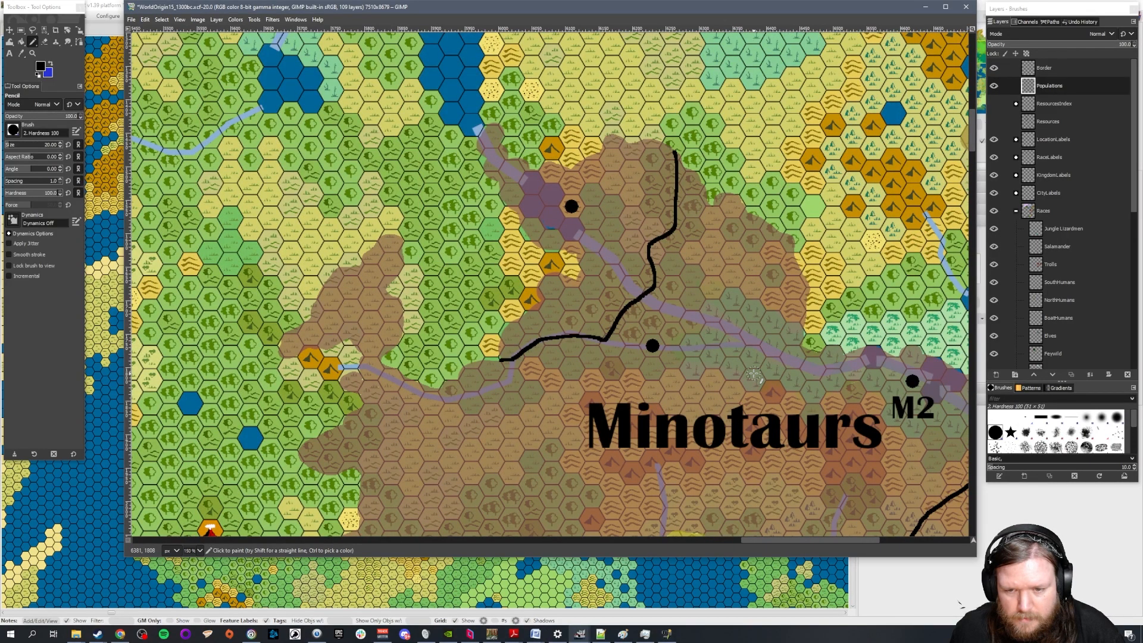
scroll(754, 374, down, 3)
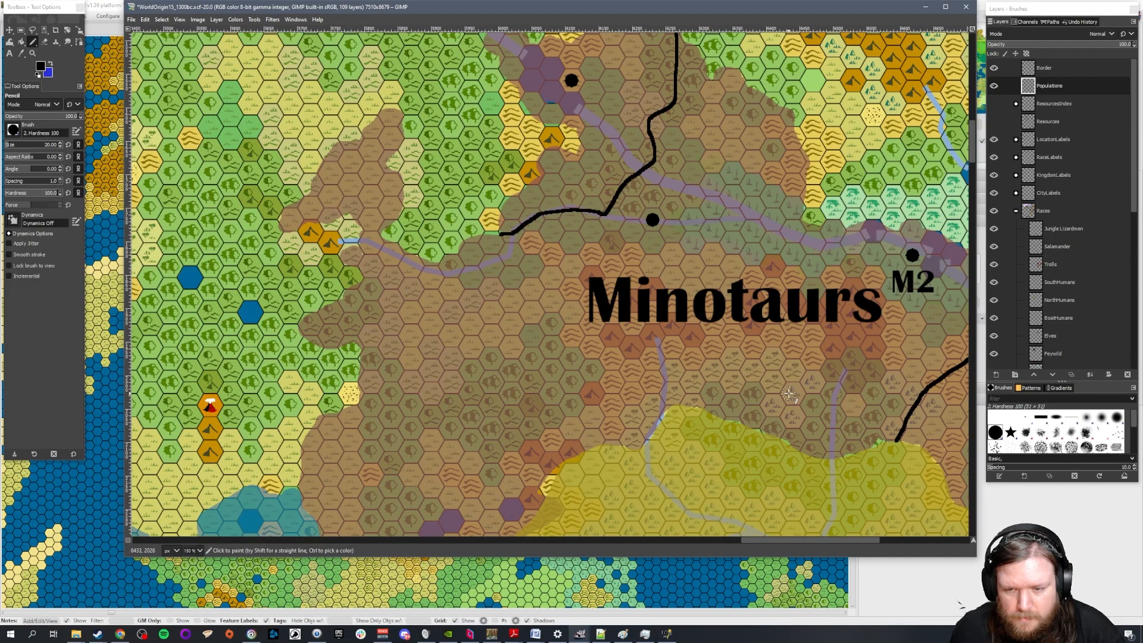
scroll(789, 392, down, 9)
scroll(789, 393, up, 6)
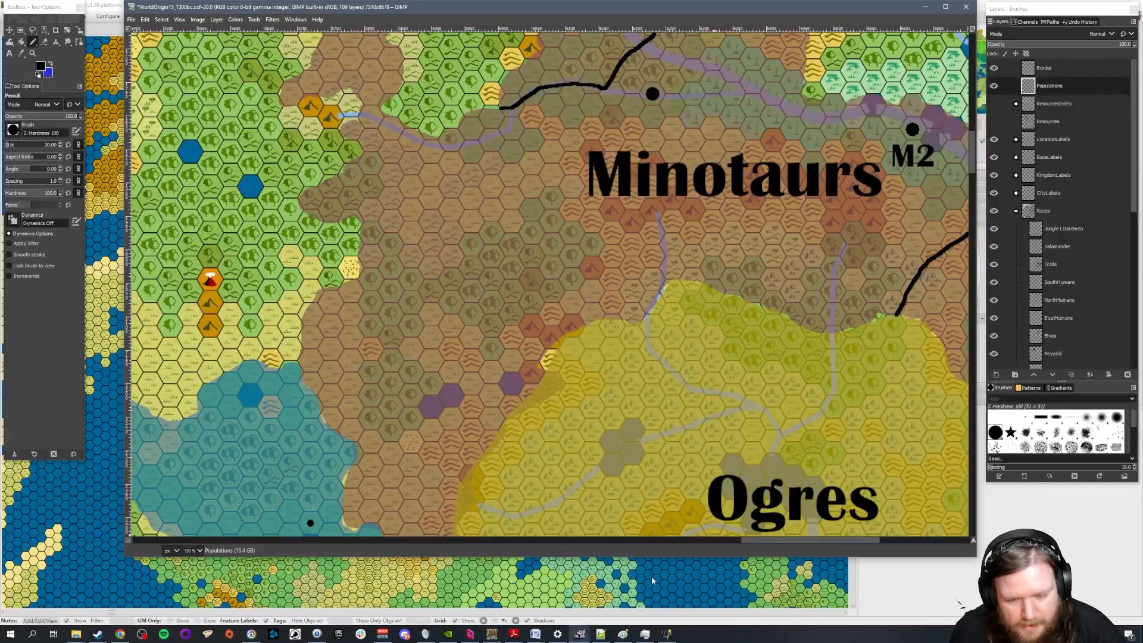
drag(784, 541, 821, 542)
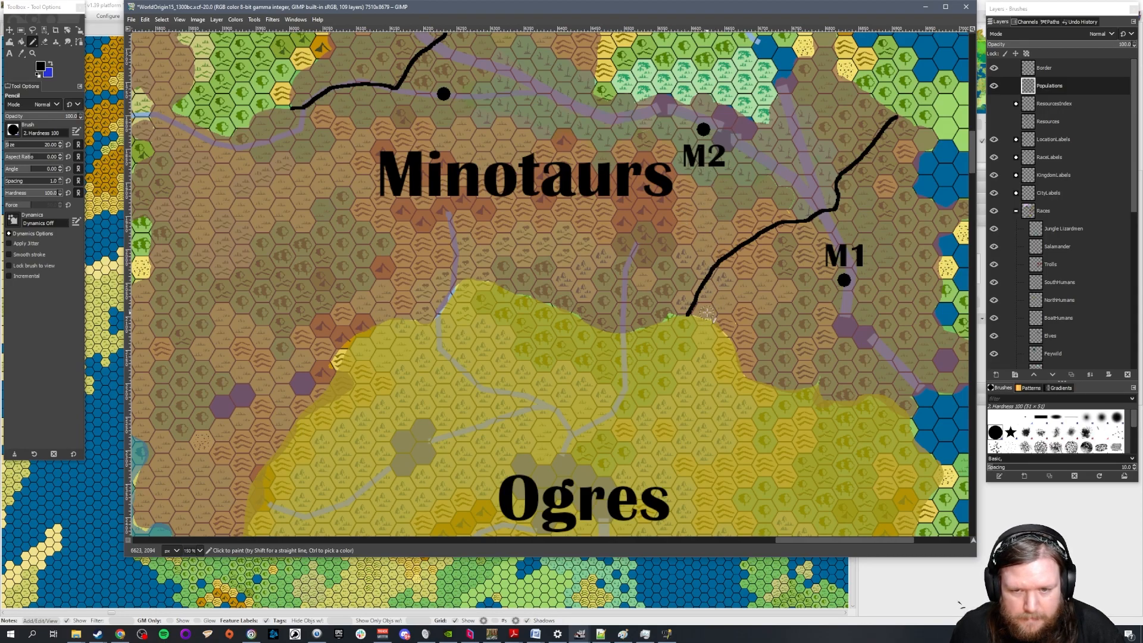
scroll(548, 394, down, 2)
scroll(527, 393, up, 2)
mouse_move(823, 541)
mouse_down()
mouse_move(785, 541)
mouse_move(828, 546)
mouse_up()
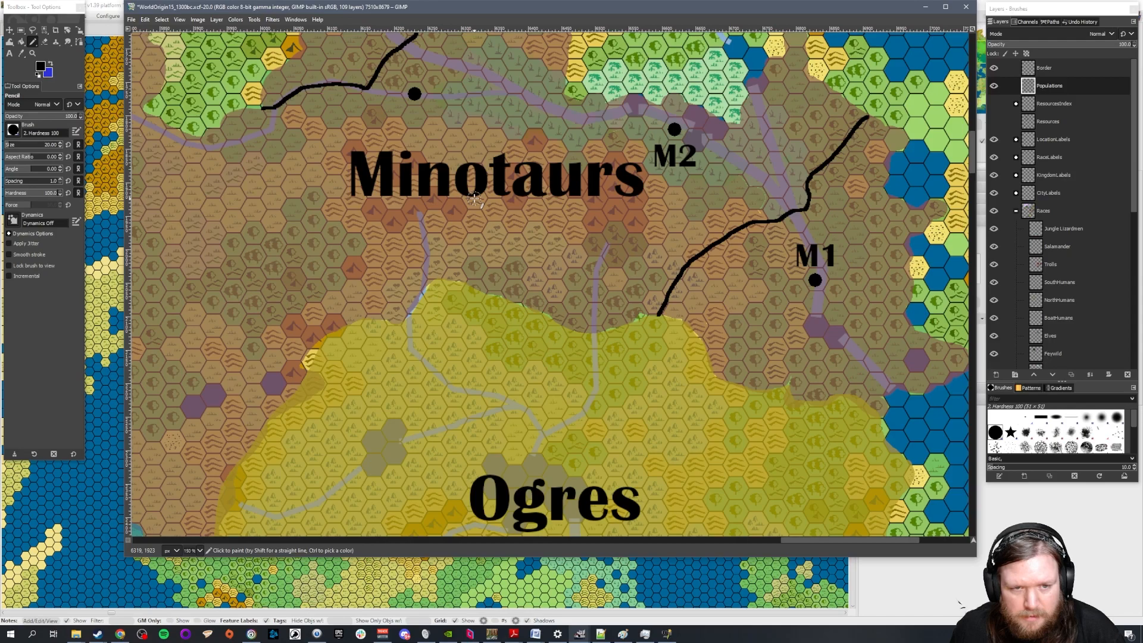
Set the Pencil size to 15 and place city dots under the "o" of the Minotaurs label and on the Ogres' northern edge, just east of the river
double_click(52, 144)
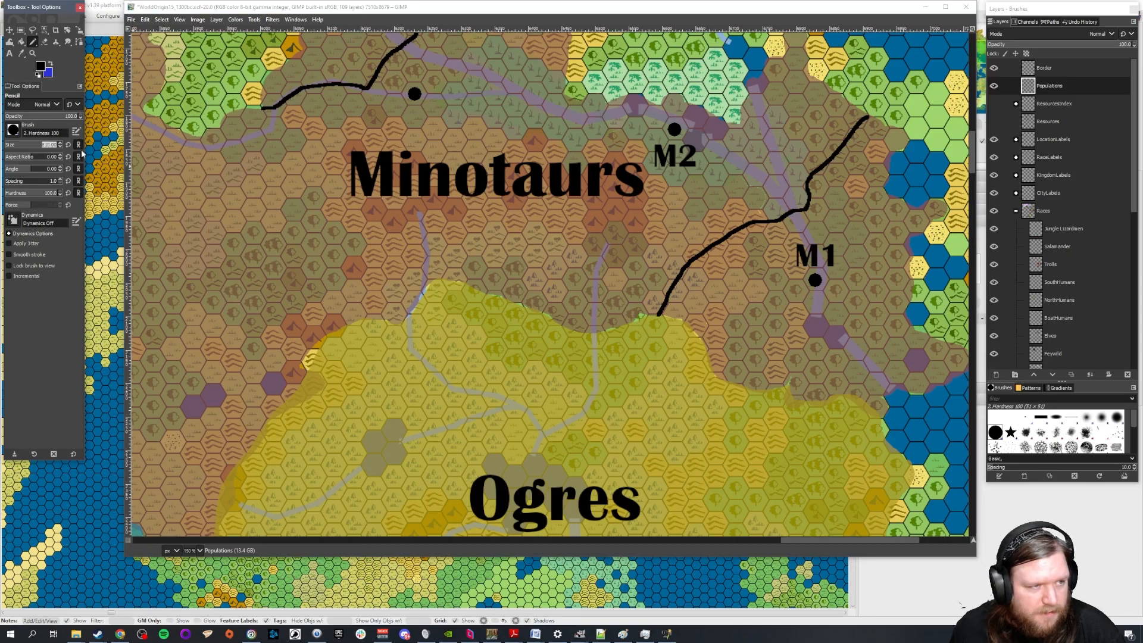
text(15)
key(Return)
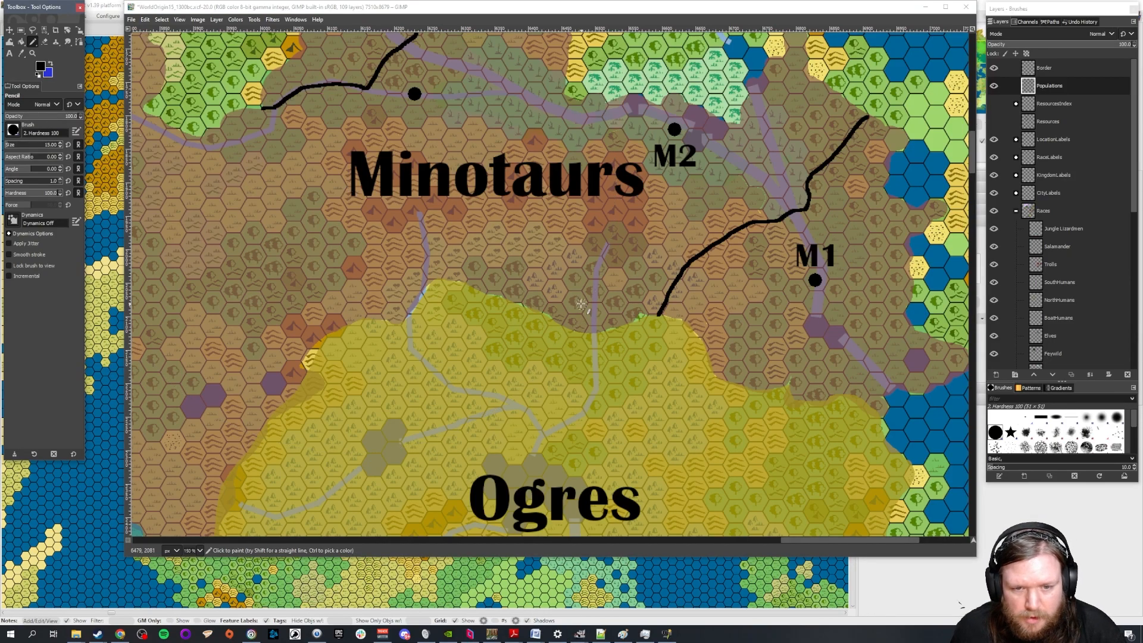
click(474, 198)
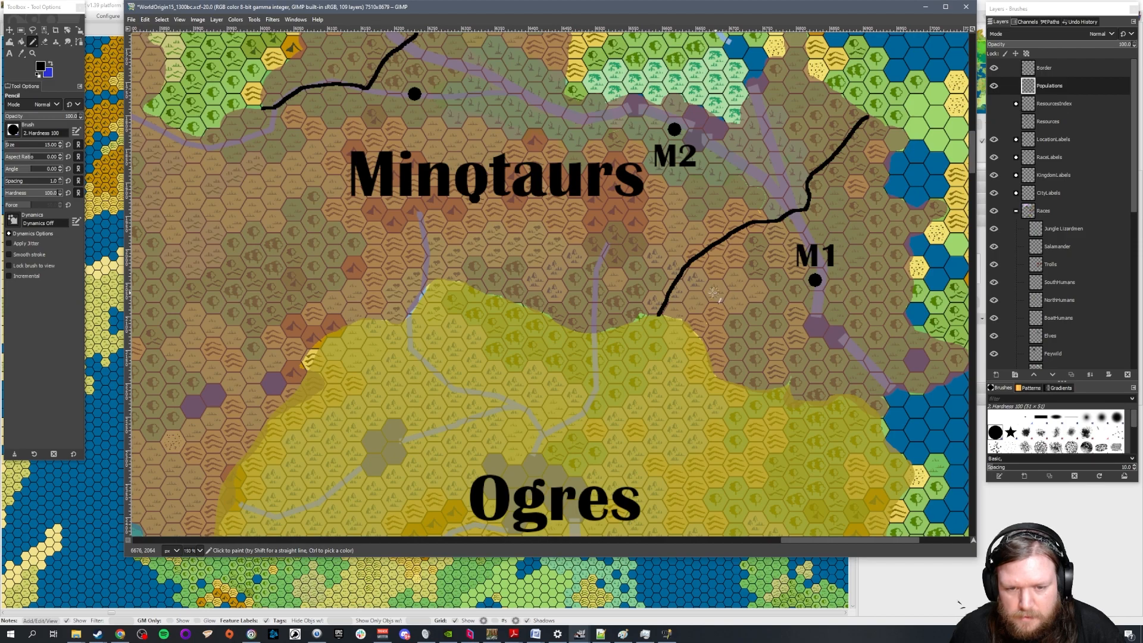
click(615, 326)
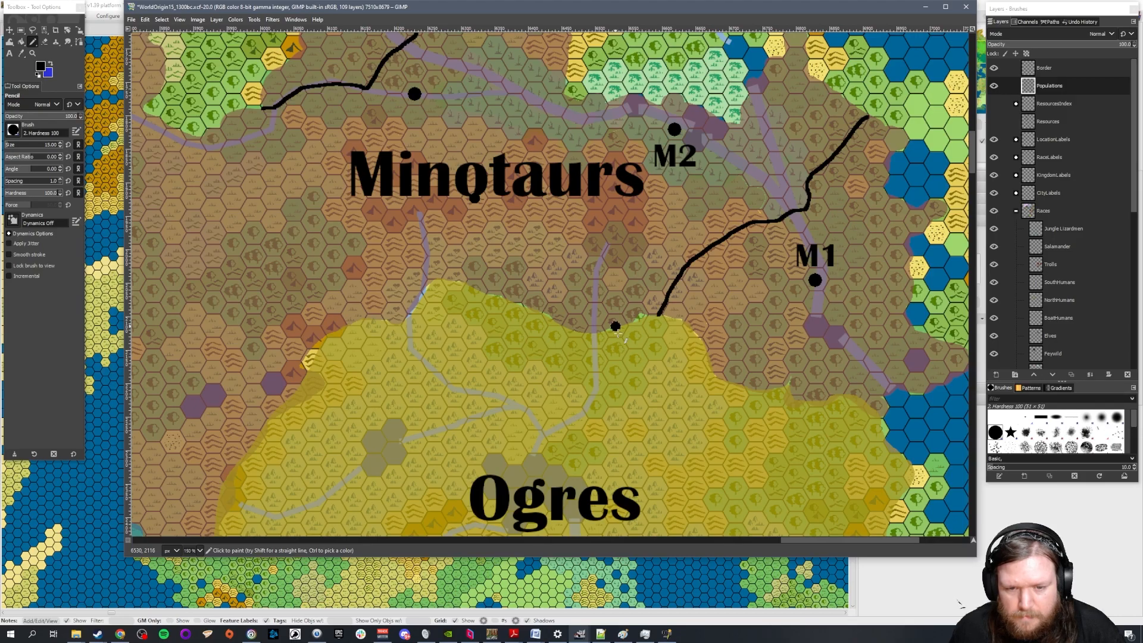
Place a size 15 city dot just north of the small lakes in the Minotaurs' southwest, near the Ogres border
scroll(427, 301, down, 1)
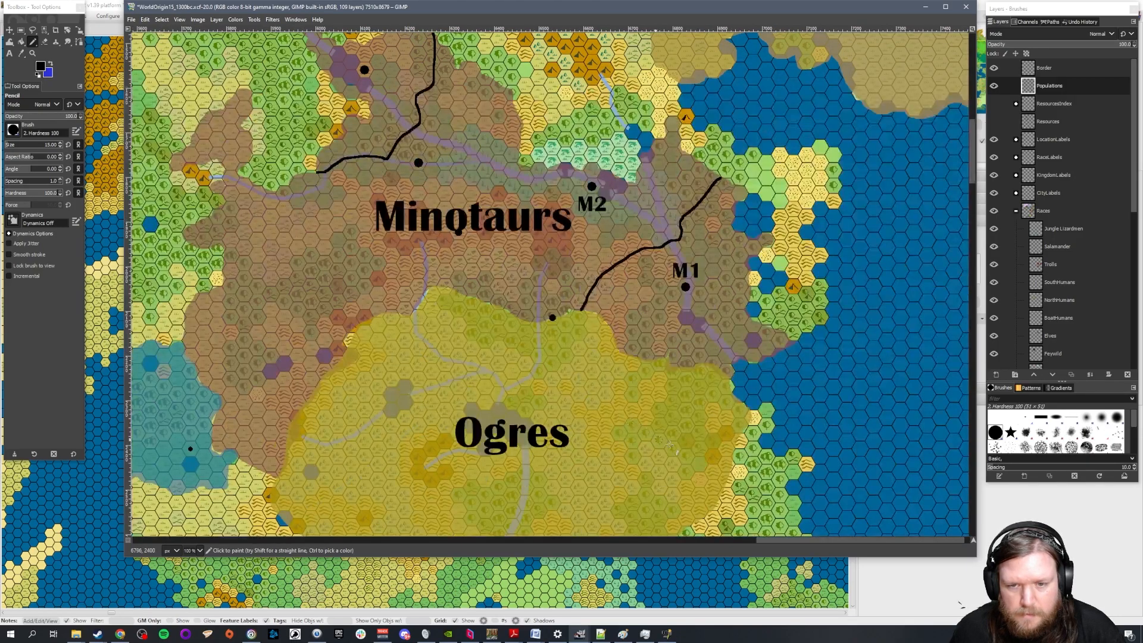
drag(817, 539, 760, 531)
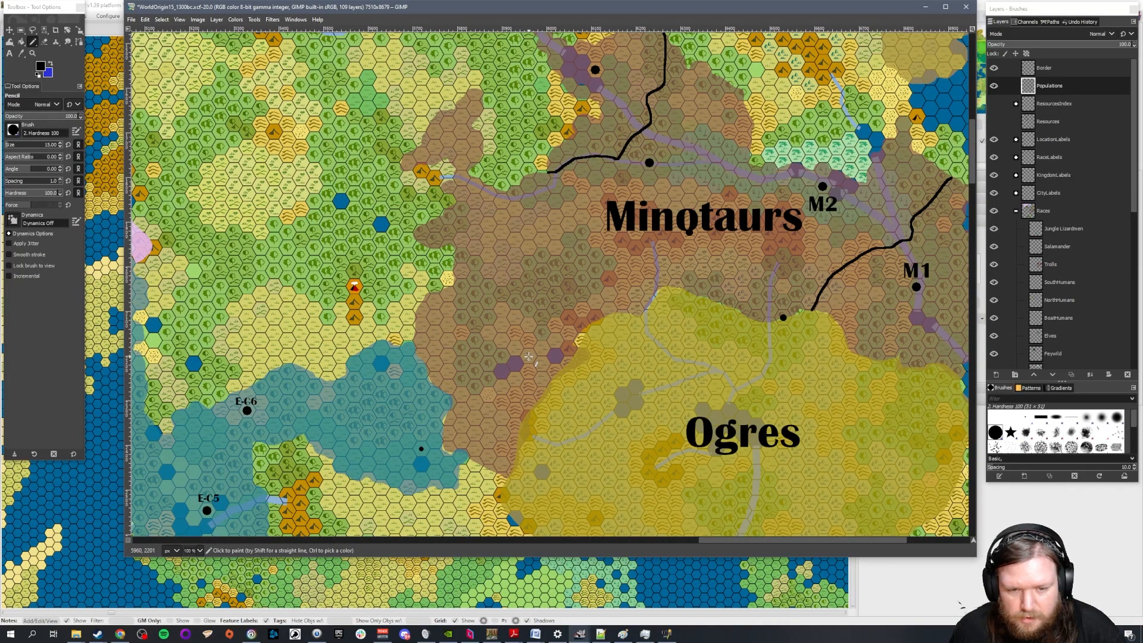
click(529, 356)
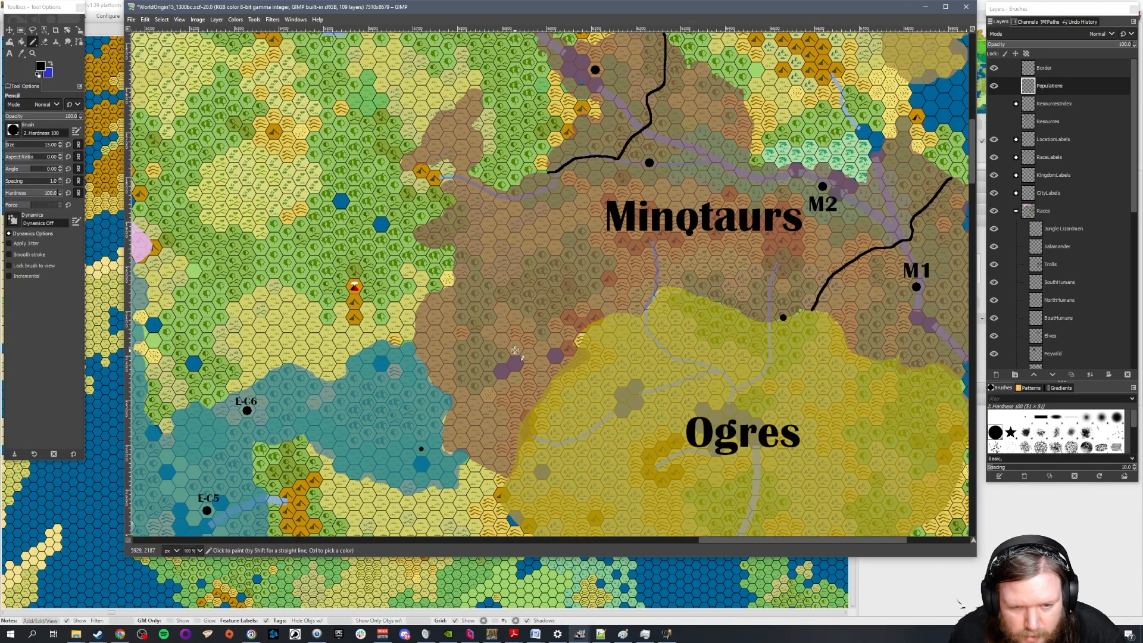
click(515, 348)
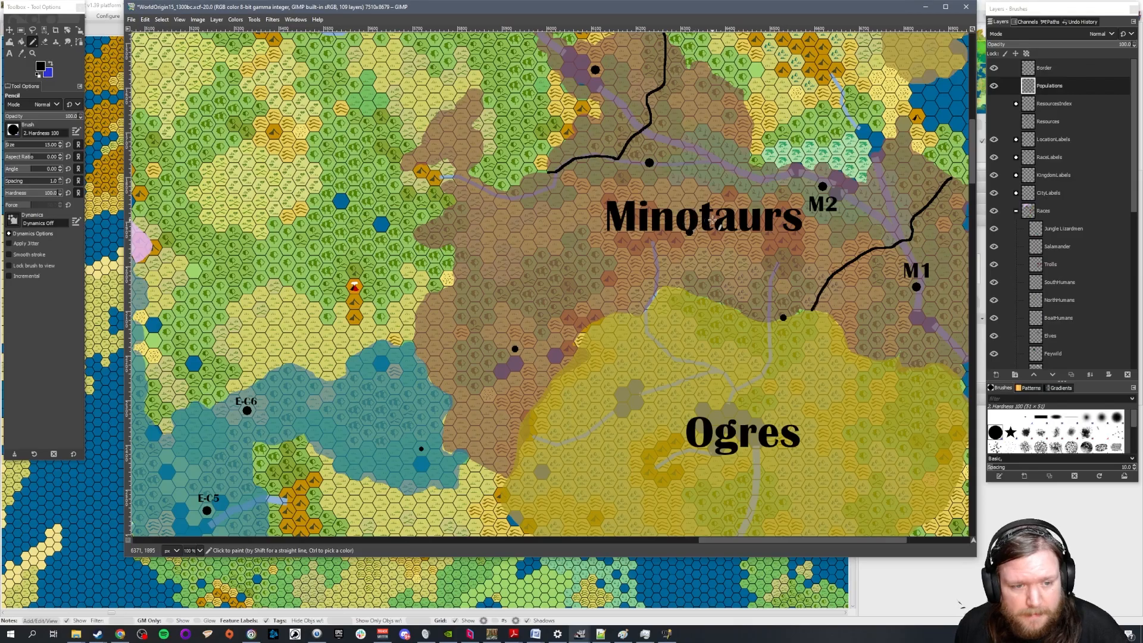
Toggle the Resources layer on and off to compare the resource deposits with the Minotaurs' city dots, leaving it hidden
click(994, 121)
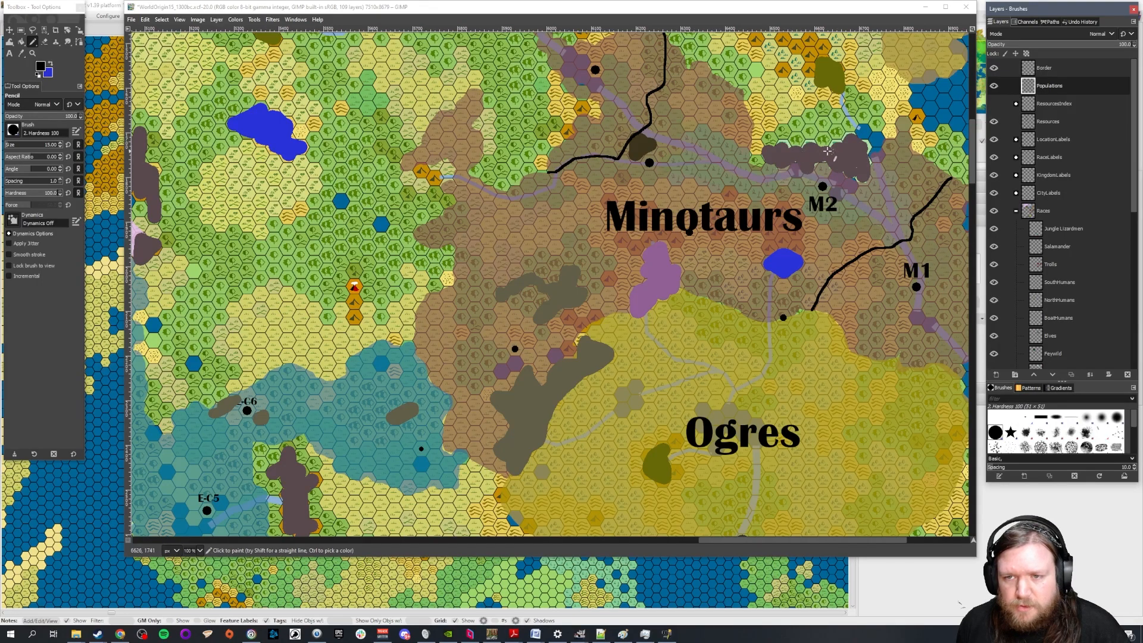
click(994, 122)
click(995, 122)
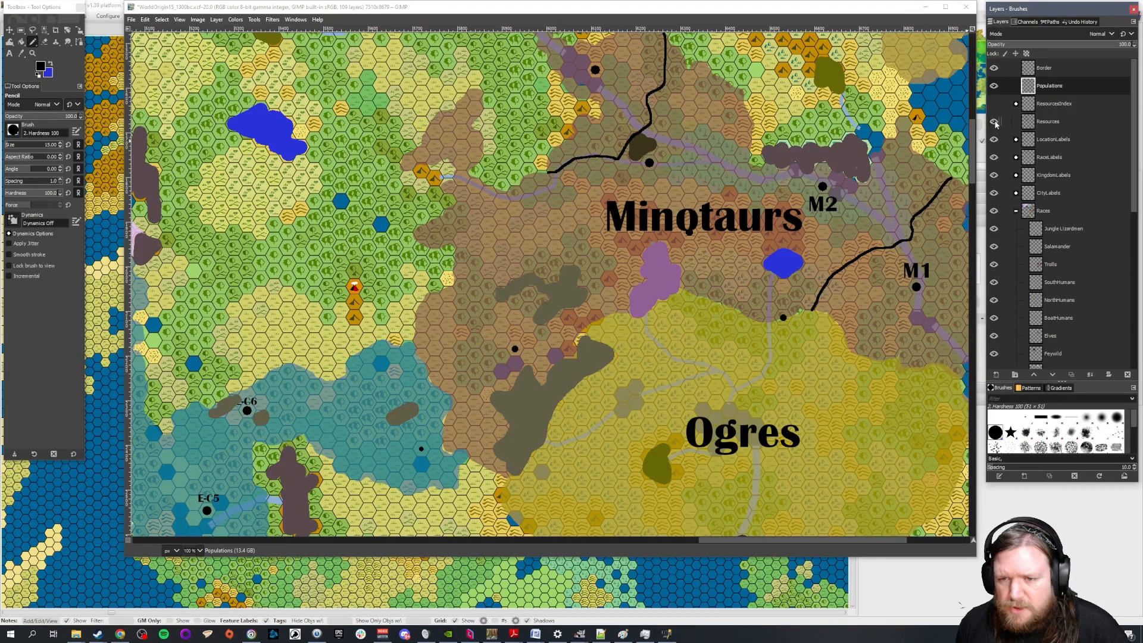
click(994, 122)
click(995, 122)
click(994, 122)
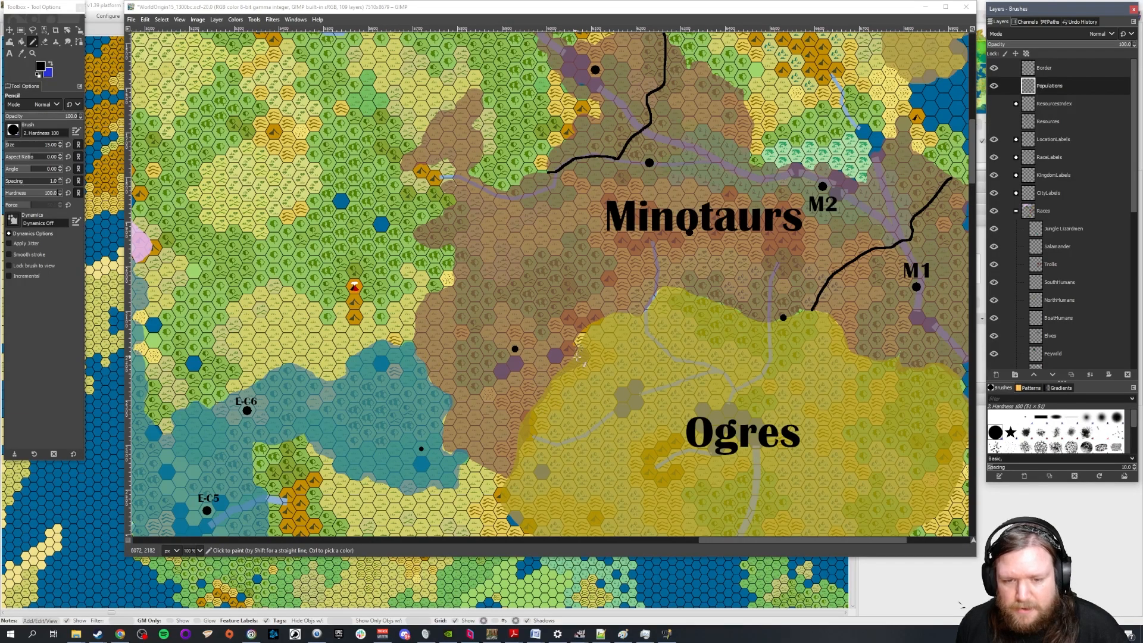
click(995, 122)
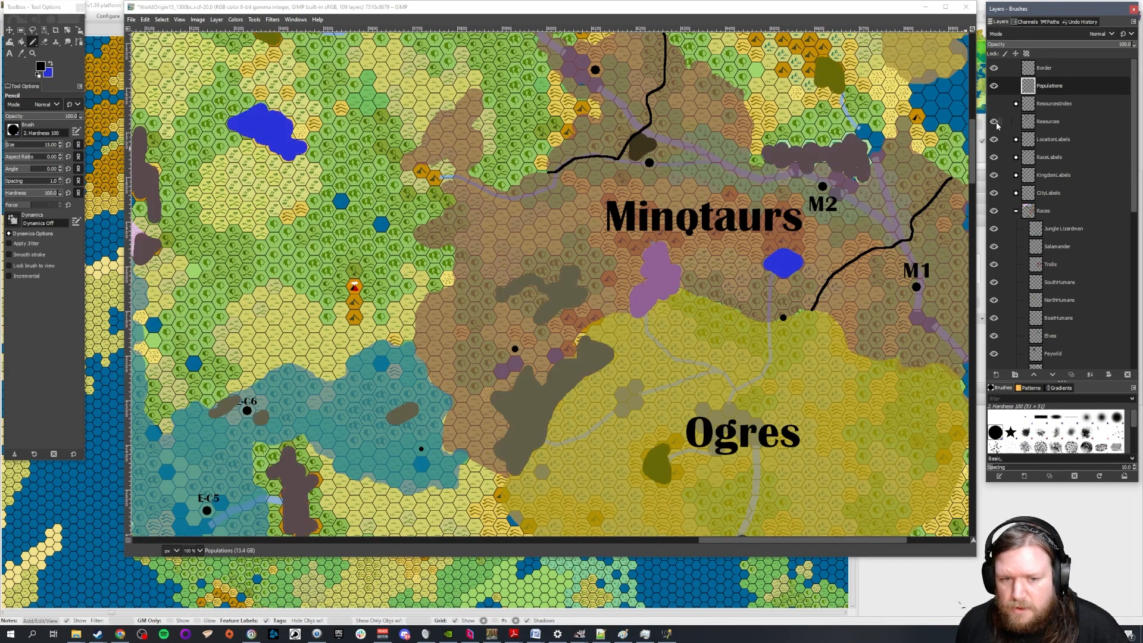
click(994, 122)
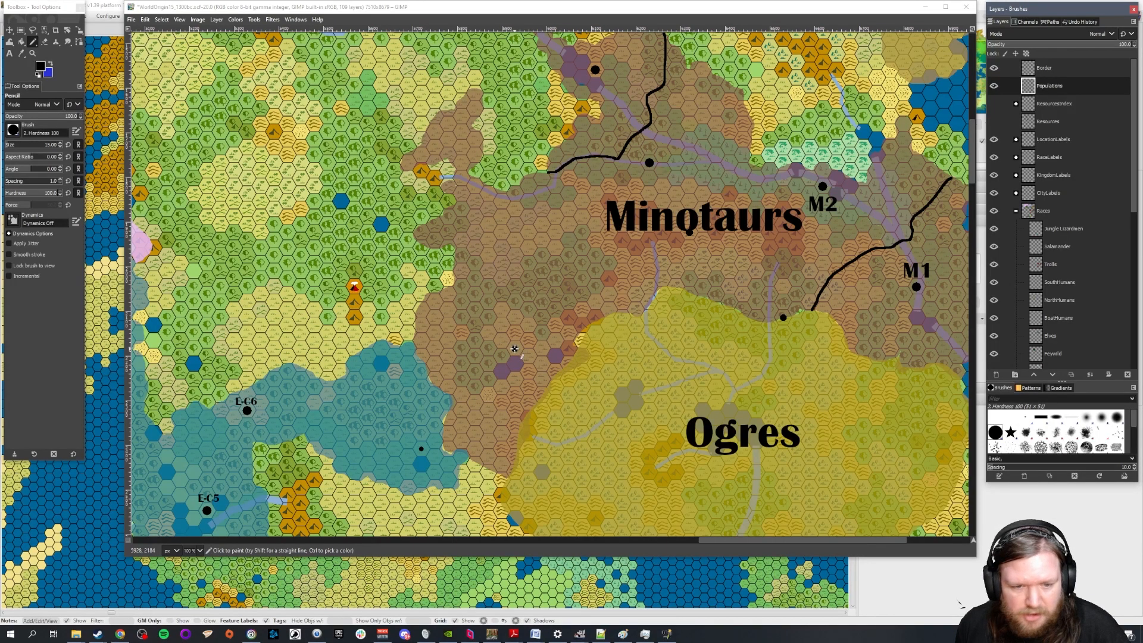
Set the Pencil size to 20 and enlarge the city dot north of the small lakes in the Minotaurs' southwest
double_click(50, 145)
text(20)
key(Return)
scroll(500, 347, up, 2)
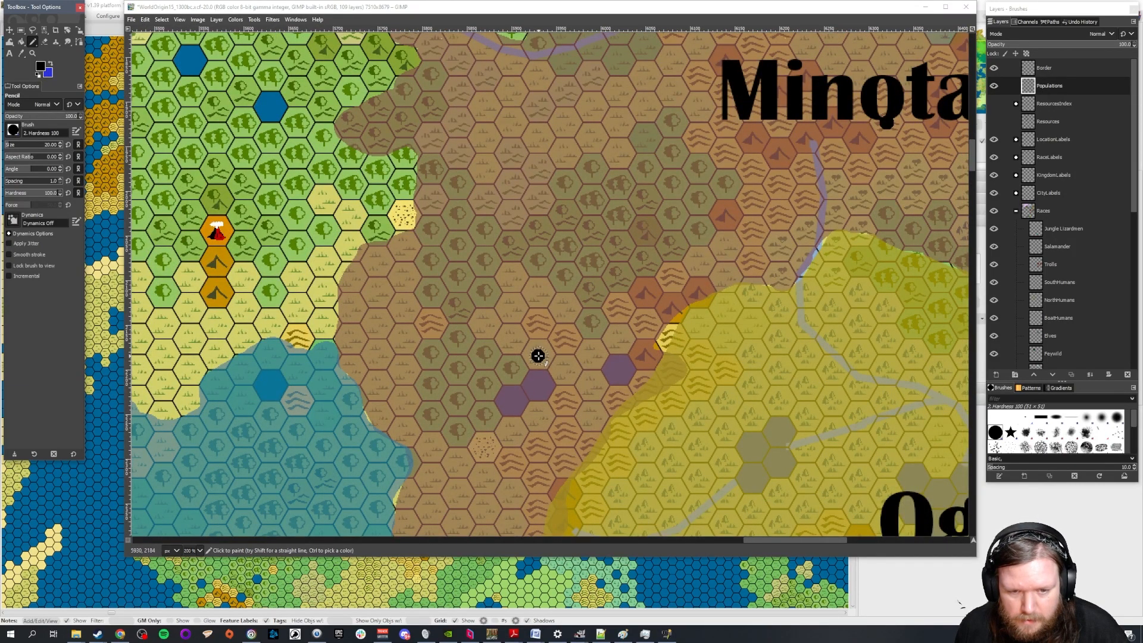
click(537, 356)
scroll(721, 340, down, 2)
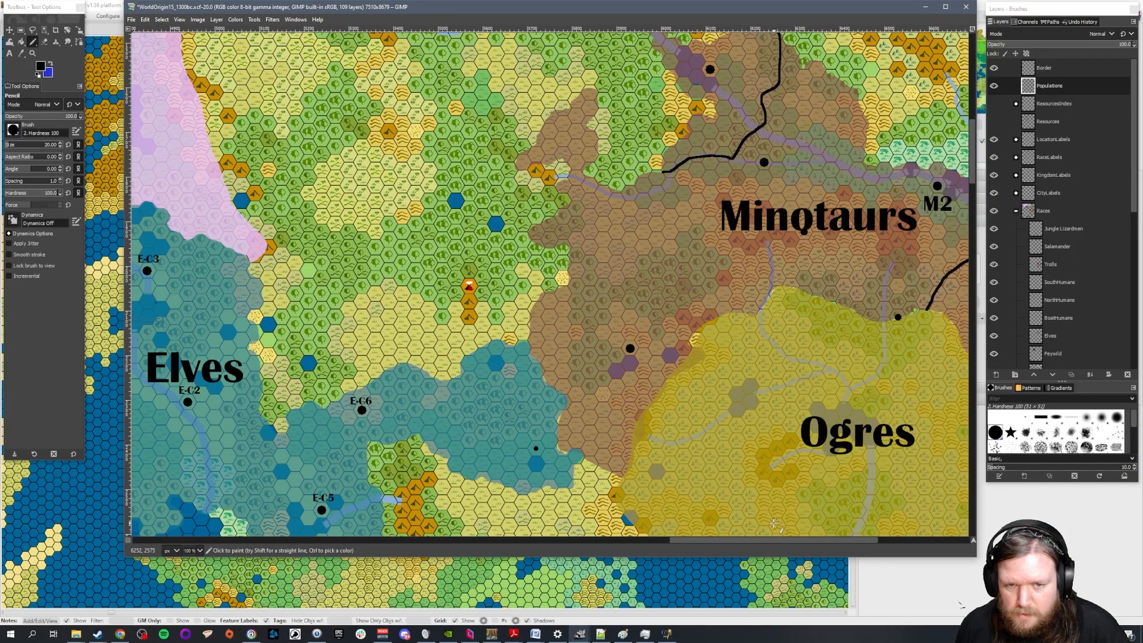
Place a size 20 city dot on the bend of the western river, southwest of the northwestern border line
drag(737, 539, 791, 542)
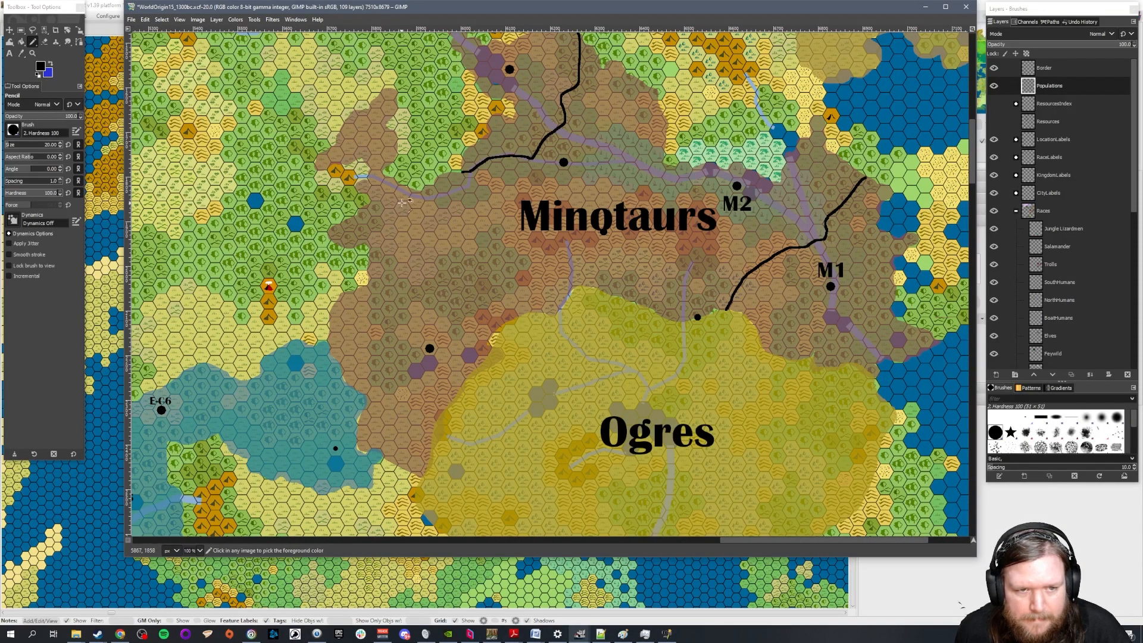
scroll(403, 202, up, 2)
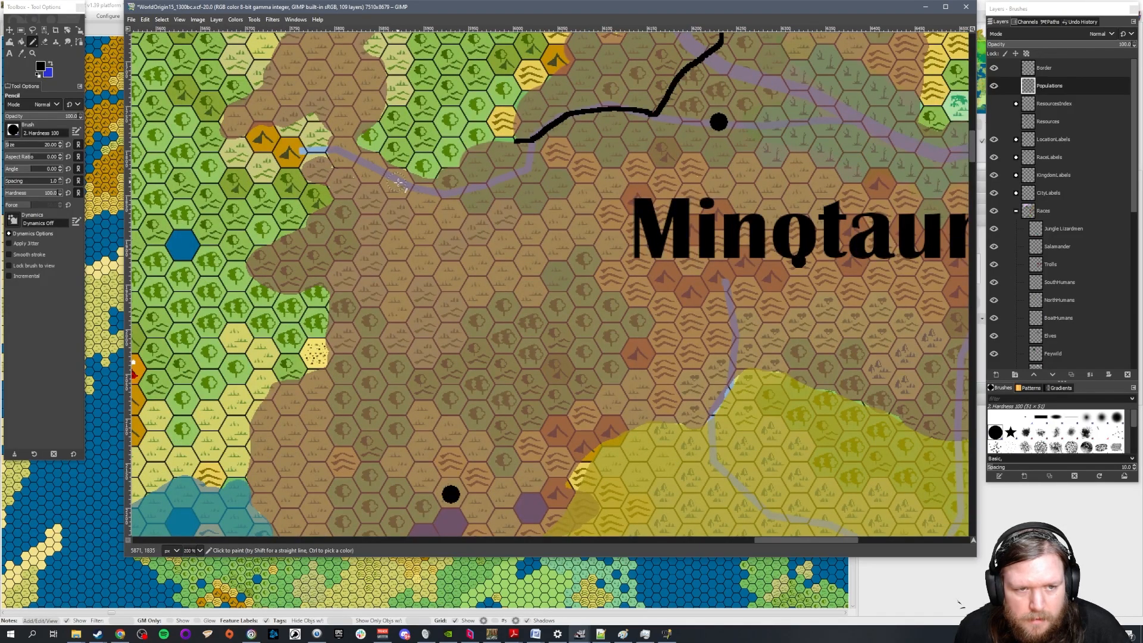
click(424, 200)
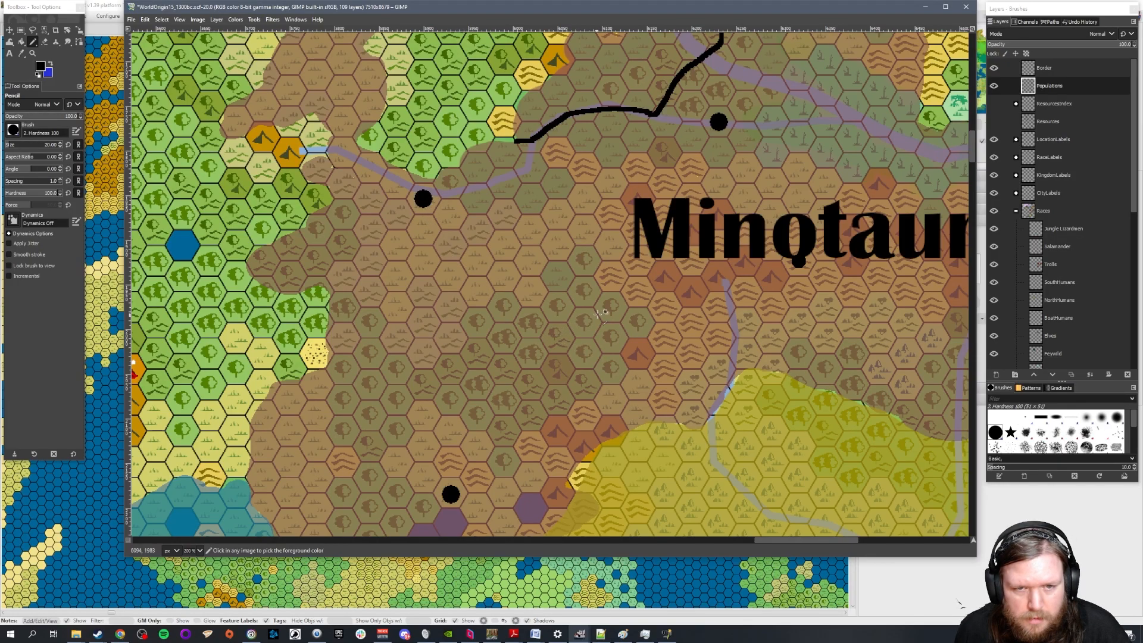
Select the Border layer and set the Pencil size to 5
scroll(622, 303, down, 2)
scroll(801, 331, down, 1)
scroll(804, 332, up, 1)
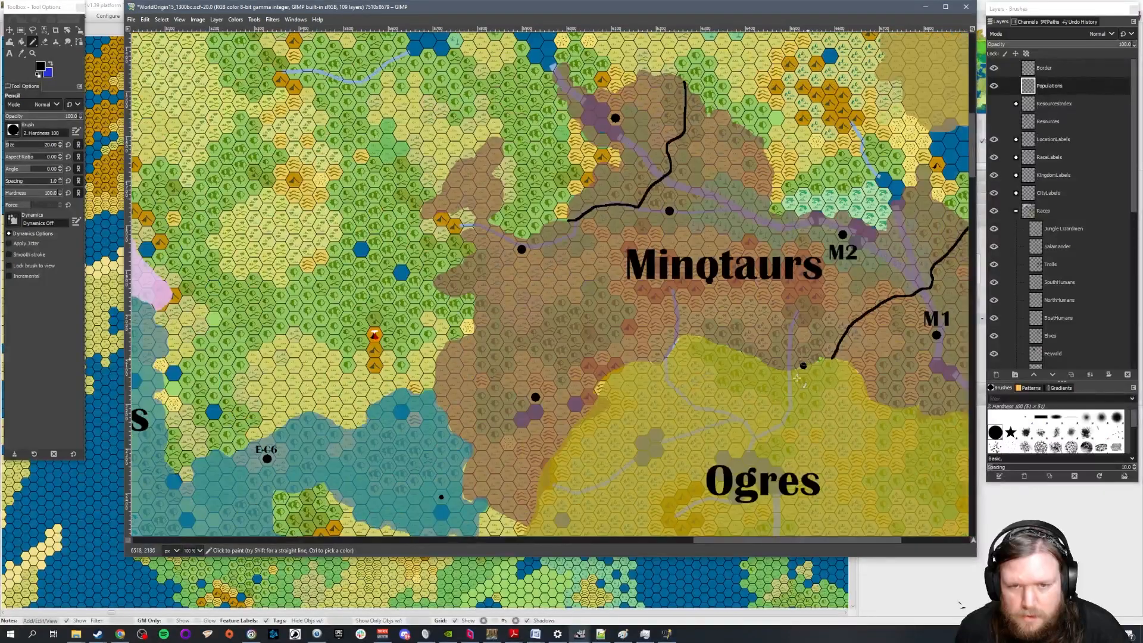
drag(726, 540, 760, 541)
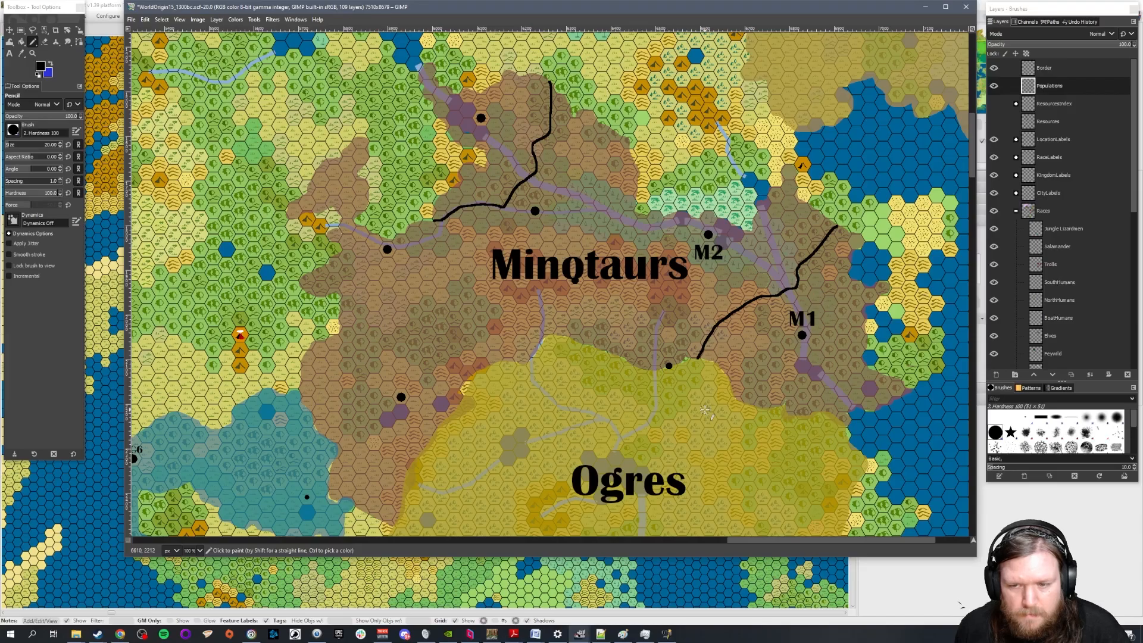
click(1046, 71)
click(53, 145)
text(5)
key(Return)
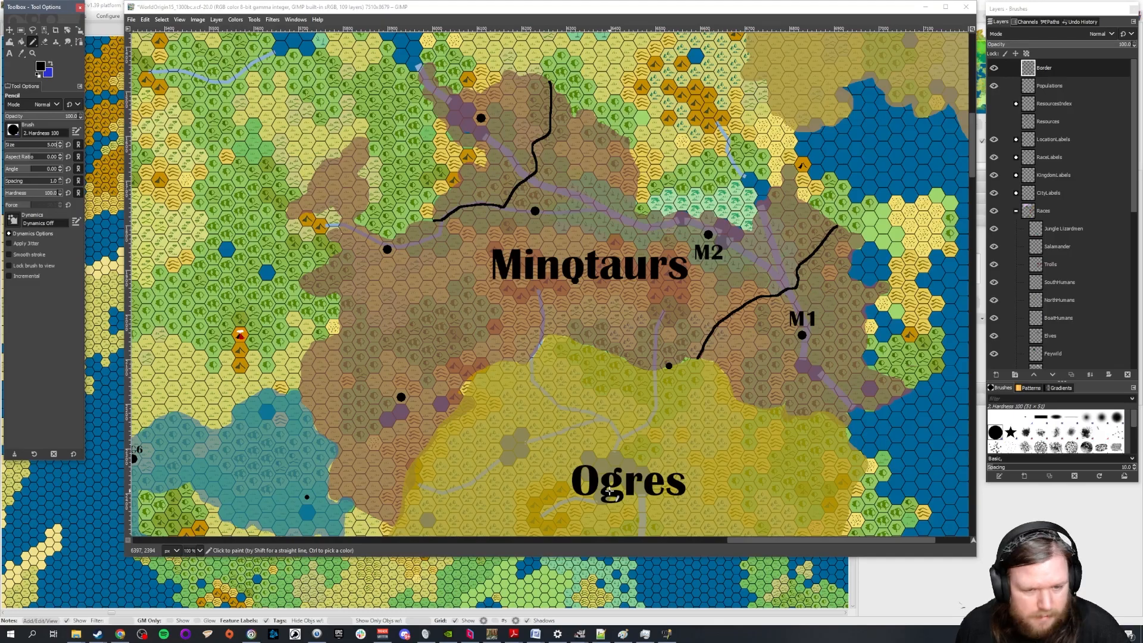
Draw a kingdom border from the northwestern border line along the river, then south through the Minotaurs label to the southeastern border line, enclosing M2
scroll(672, 429, down, 3)
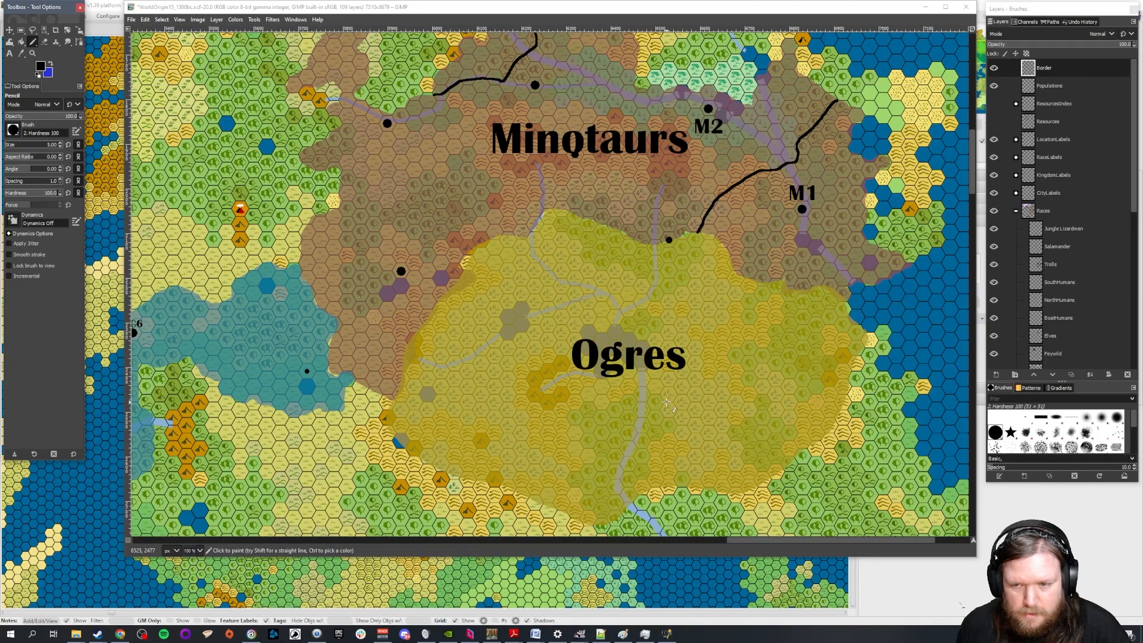
scroll(668, 400, down, 15)
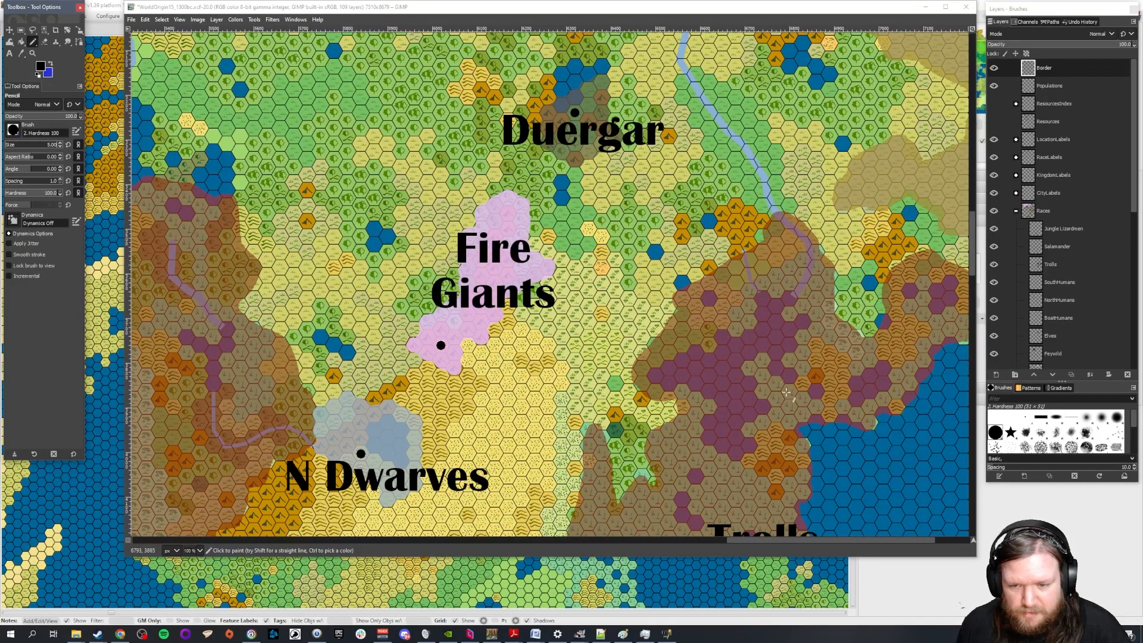
scroll(847, 386, up, 10)
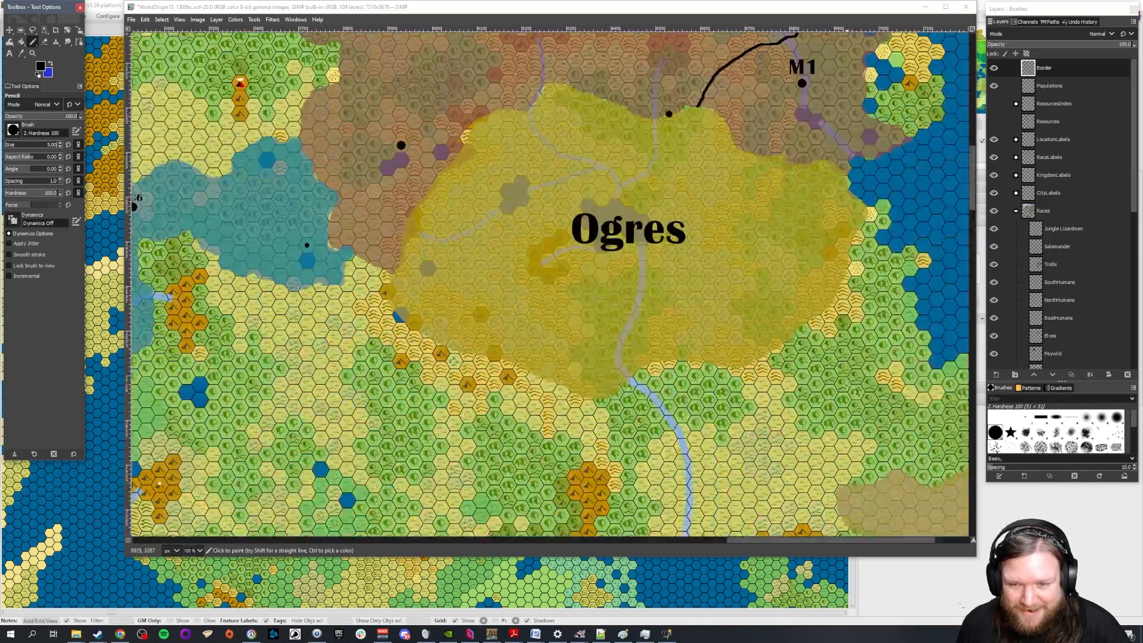
scroll(847, 386, up, 4)
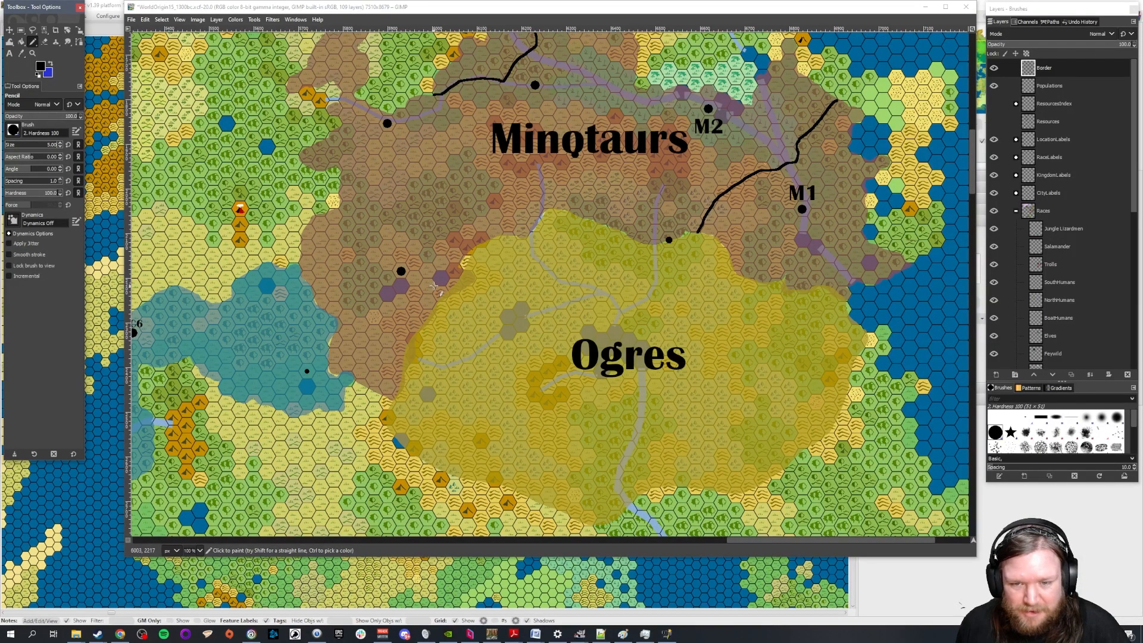
scroll(695, 317, up, 4)
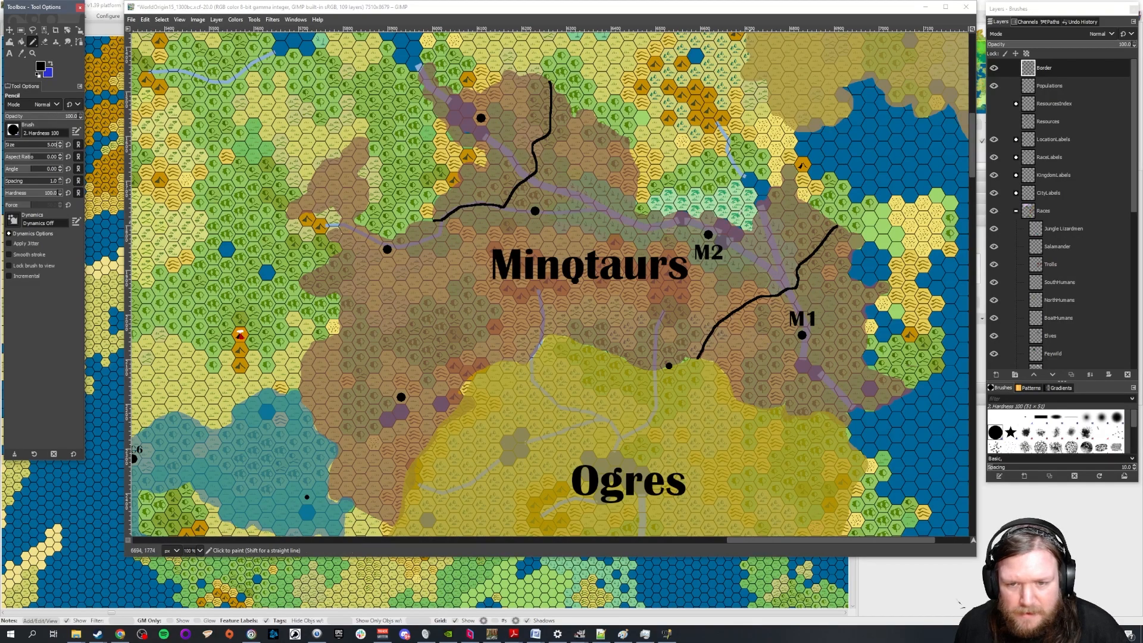
scroll(681, 196, up, 1)
scroll(677, 197, up, 2)
scroll(679, 279, down, 2)
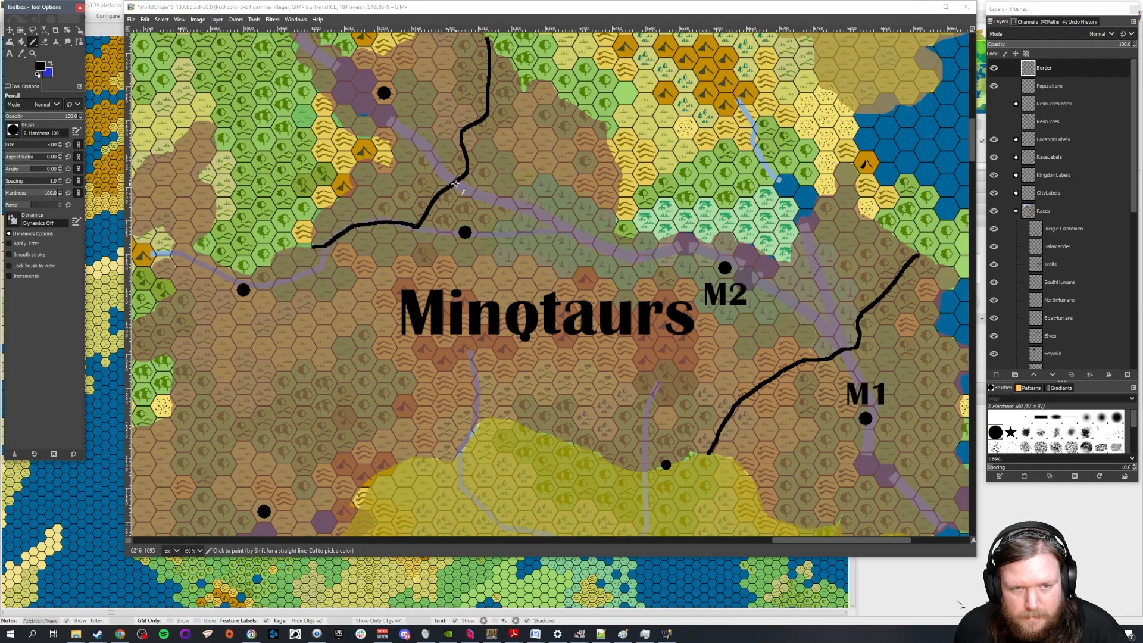
drag(454, 184, 619, 253)
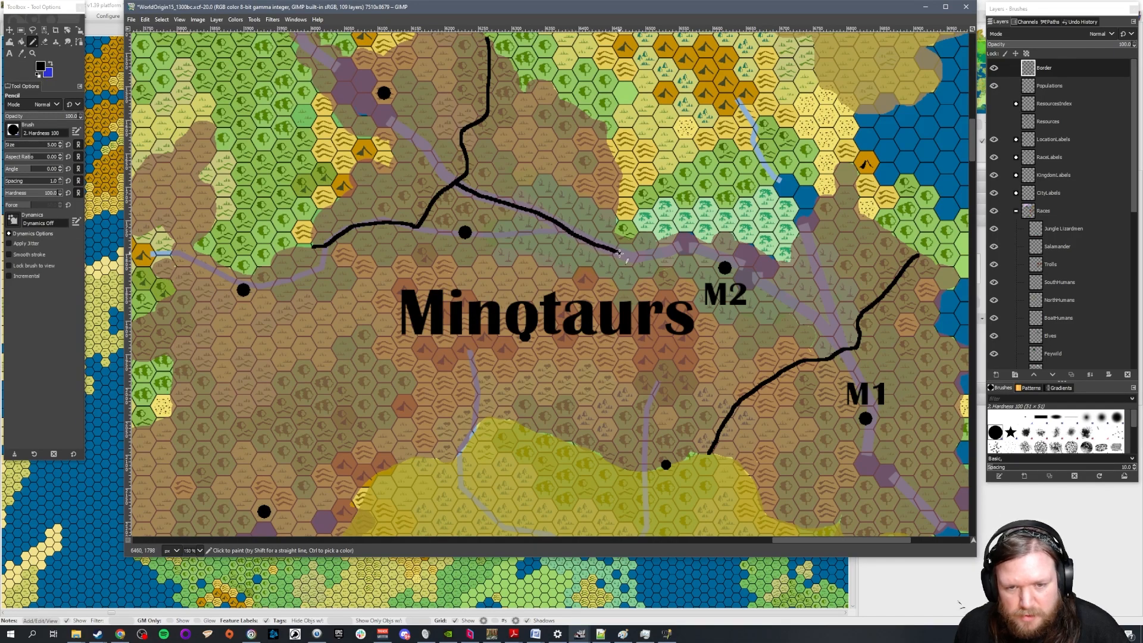
mouse_move(621, 254)
mouse_down()
mouse_move(606, 331)
mouse_move(675, 351)
mouse_move(744, 398)
mouse_up()
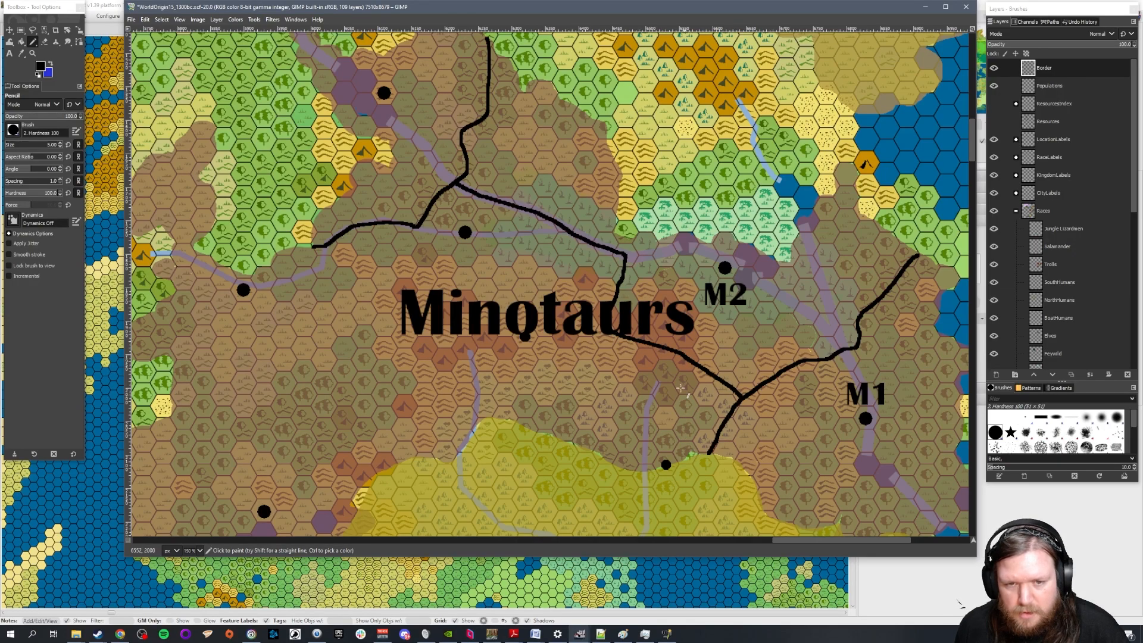
Undo the last M2 border and redraw it from the southeastern border line north through the Minotaurs label's "s", then northwest along the river
scroll(321, 295, up, 3)
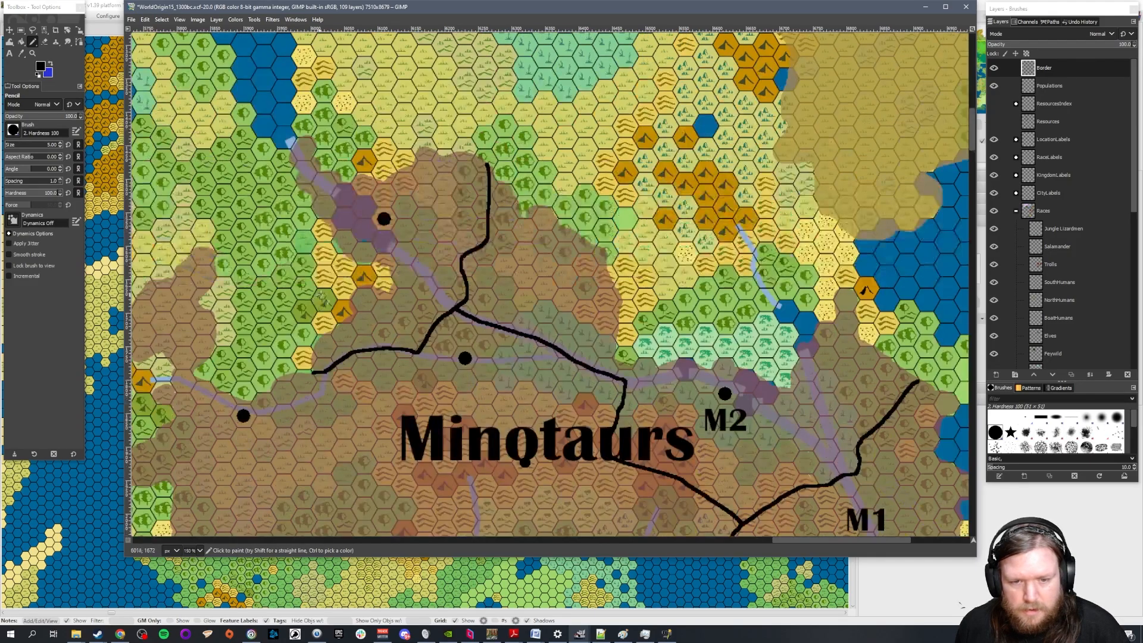
scroll(332, 288, down, 3)
key(ctrl+z)
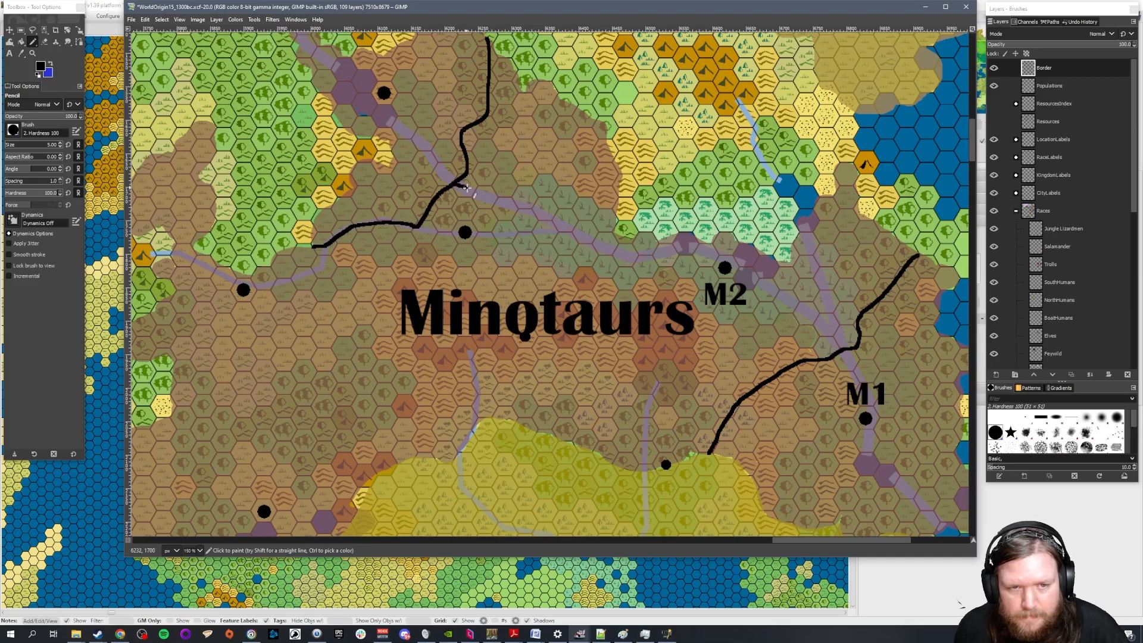
scroll(665, 268, up, 1)
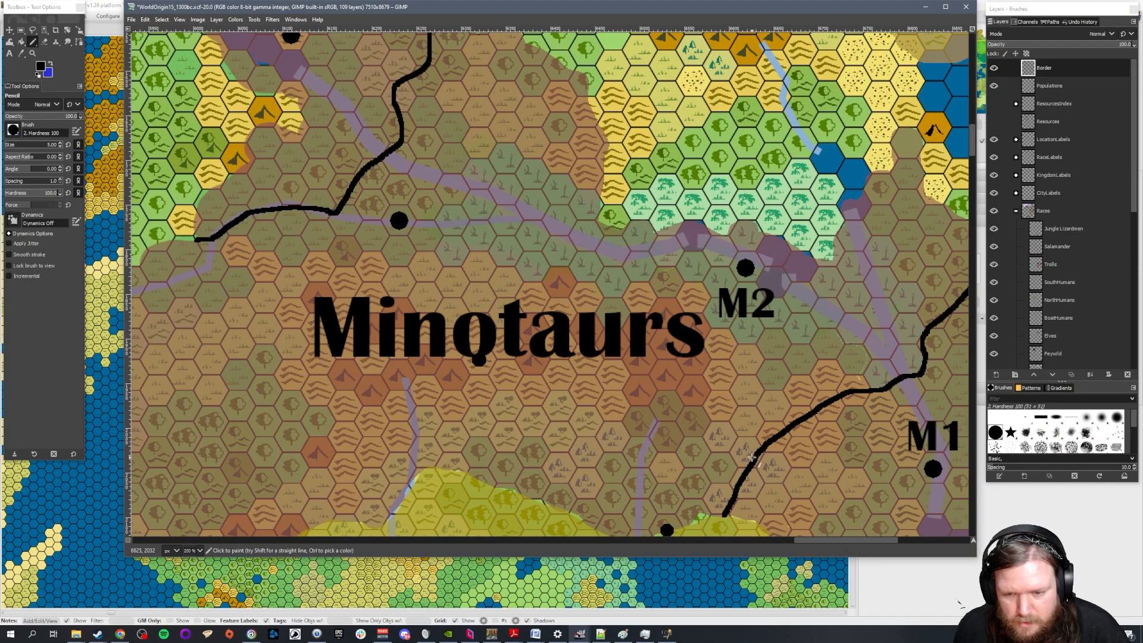
mouse_move(741, 478)
mouse_down()
mouse_move(664, 426)
mouse_move(668, 248)
mouse_move(591, 243)
mouse_move(384, 154)
mouse_up()
scroll(338, 278, down, 1)
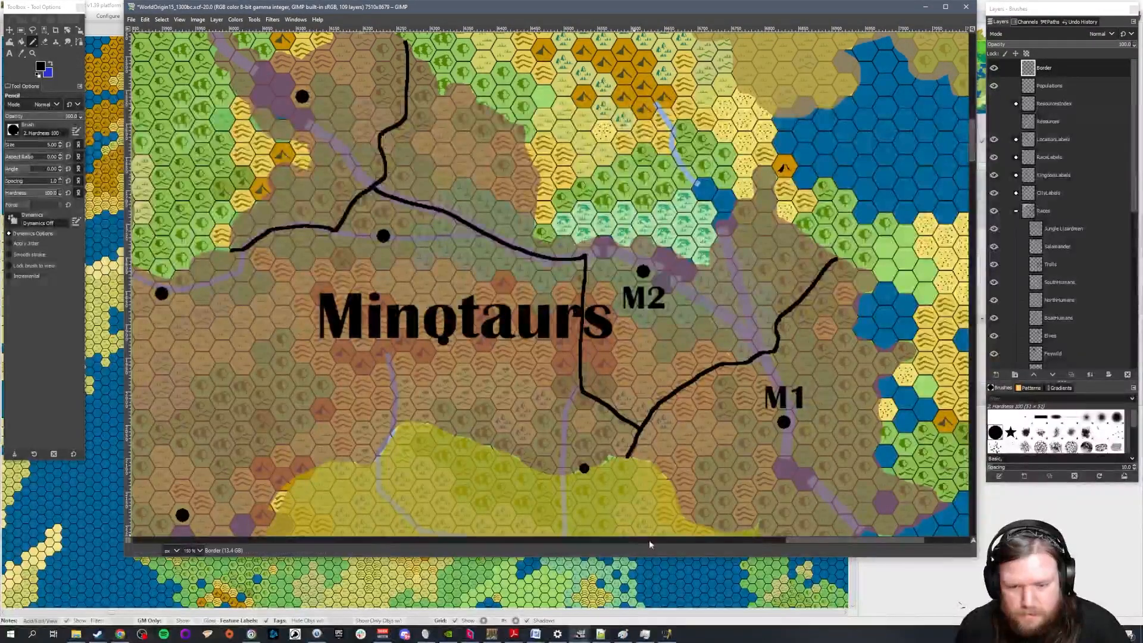
Draw a kingdom border from the northwestern border line south past the start of the Minotaurs label to the Ogres' territory
drag(816, 541, 778, 540)
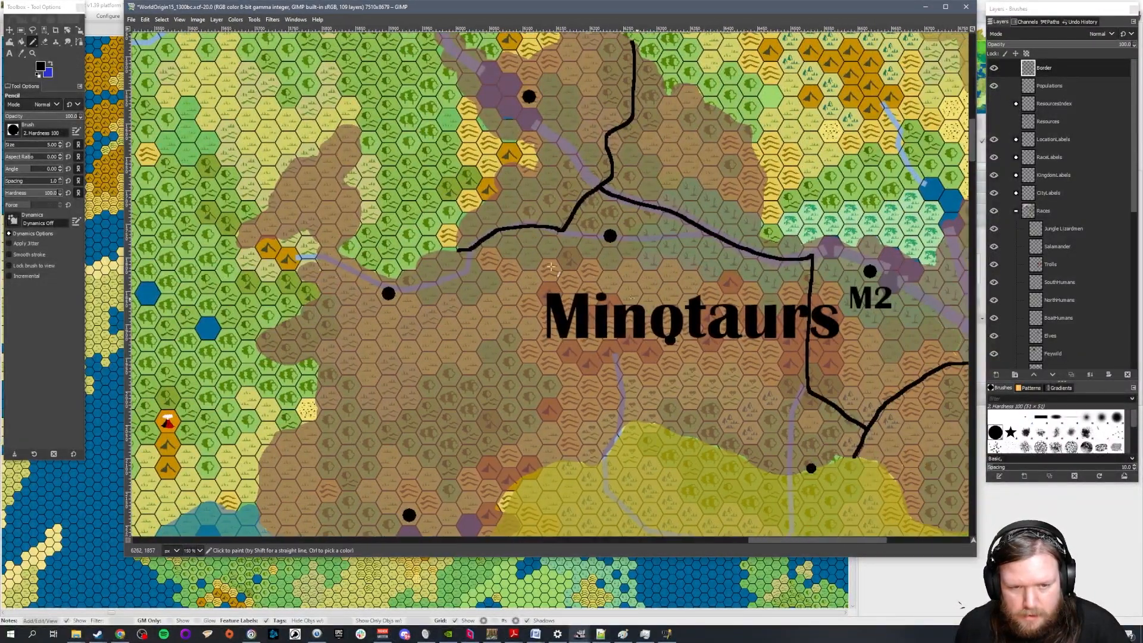
scroll(482, 255, down, 3)
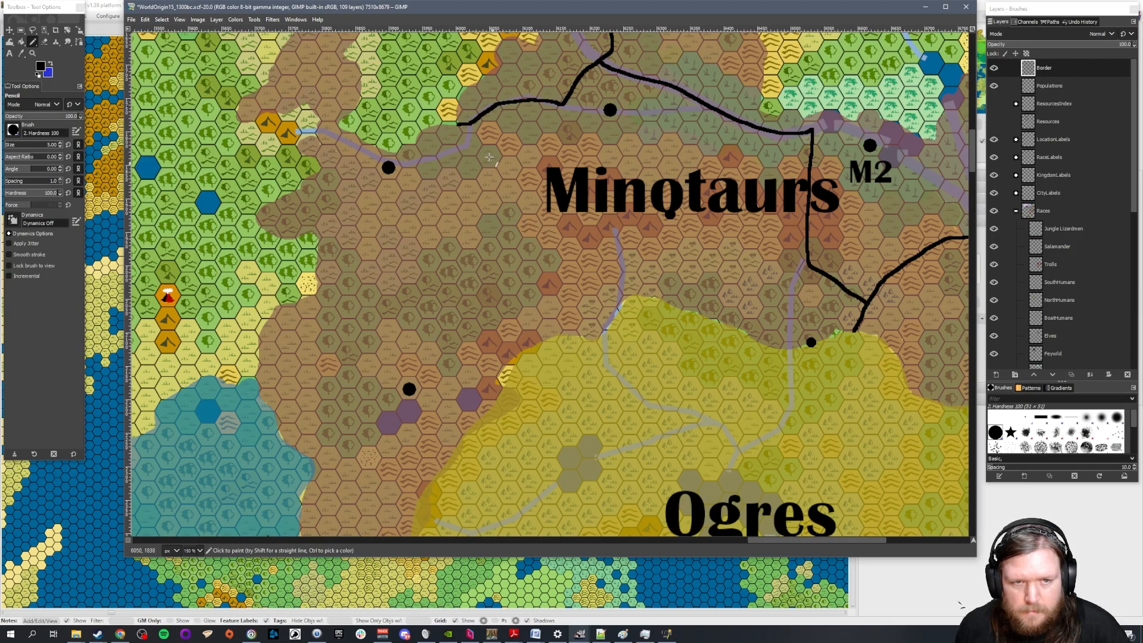
mouse_move(472, 123)
mouse_down()
mouse_move(527, 153)
mouse_move(528, 178)
mouse_move(548, 190)
mouse_move(550, 236)
mouse_move(569, 246)
mouse_move(571, 333)
mouse_up()
scroll(641, 339, down, 1)
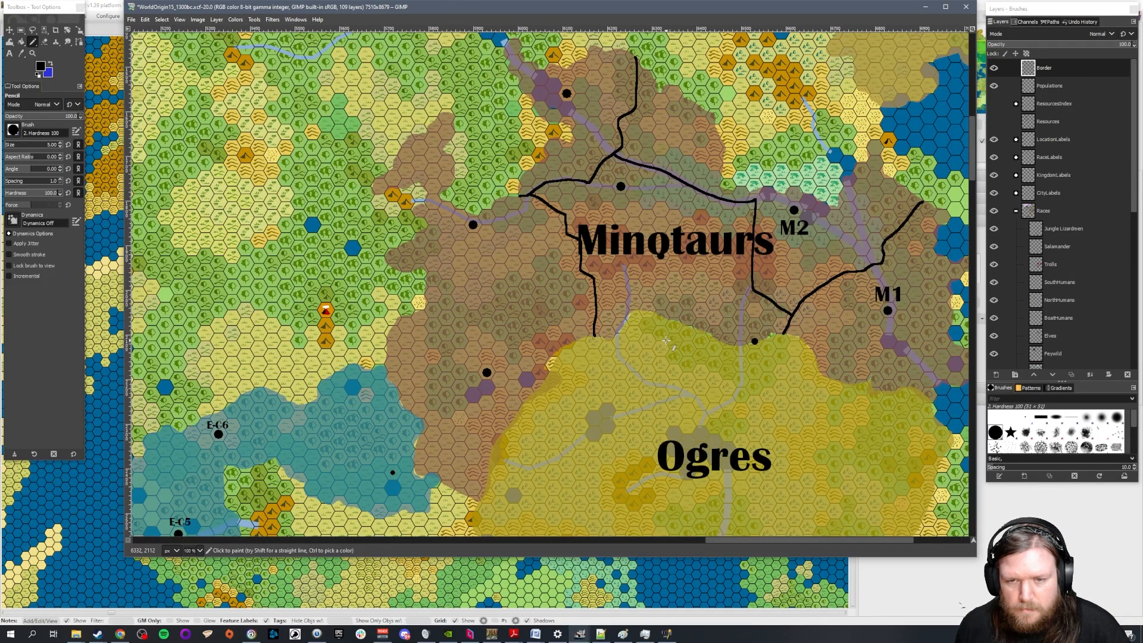
Draw a short border along the river from the bend in M2's southwestern border to the Ogres' territory, west of the city dot
scroll(666, 340, up, 2)
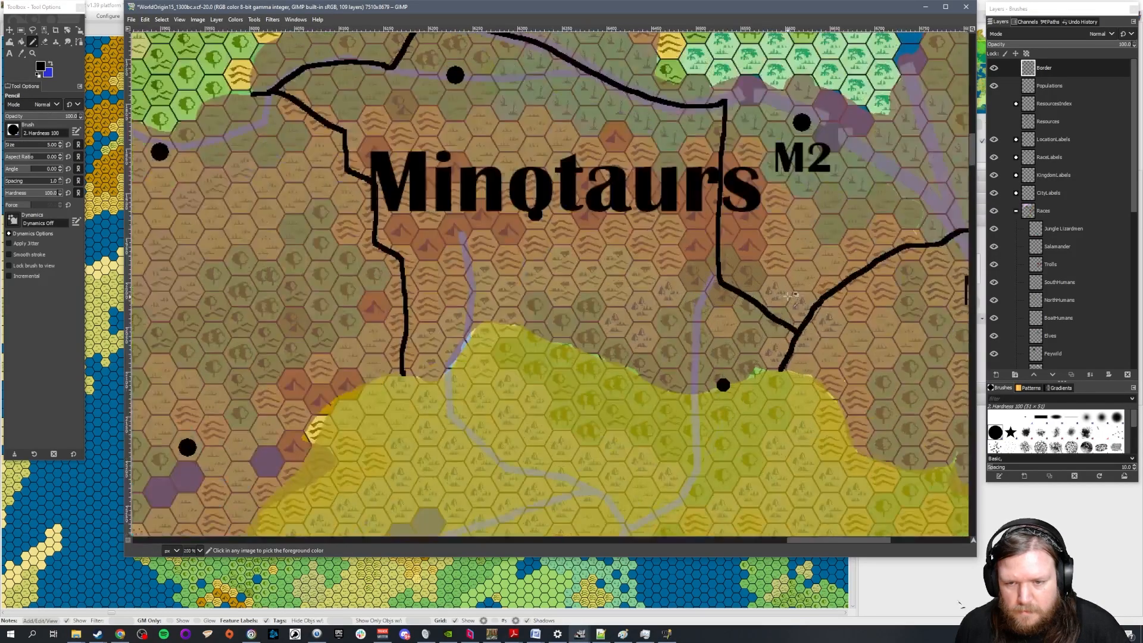
mouse_move(716, 275)
mouse_down()
mouse_move(697, 319)
mouse_move(694, 393)
mouse_up()
scroll(738, 381, down, 3)
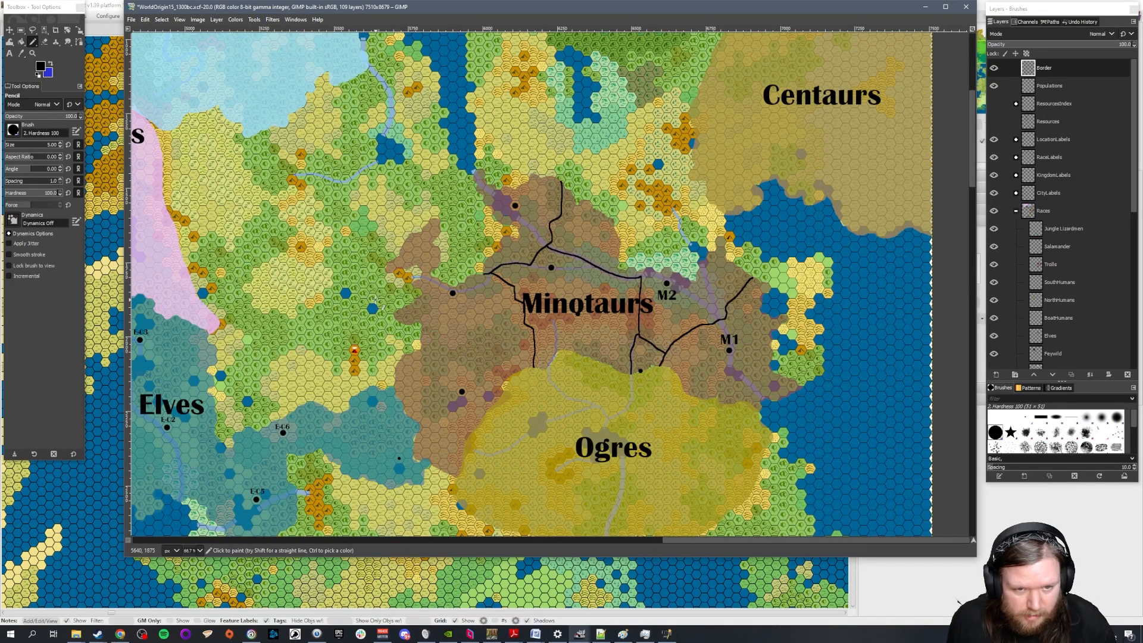
scroll(409, 348, up, 2)
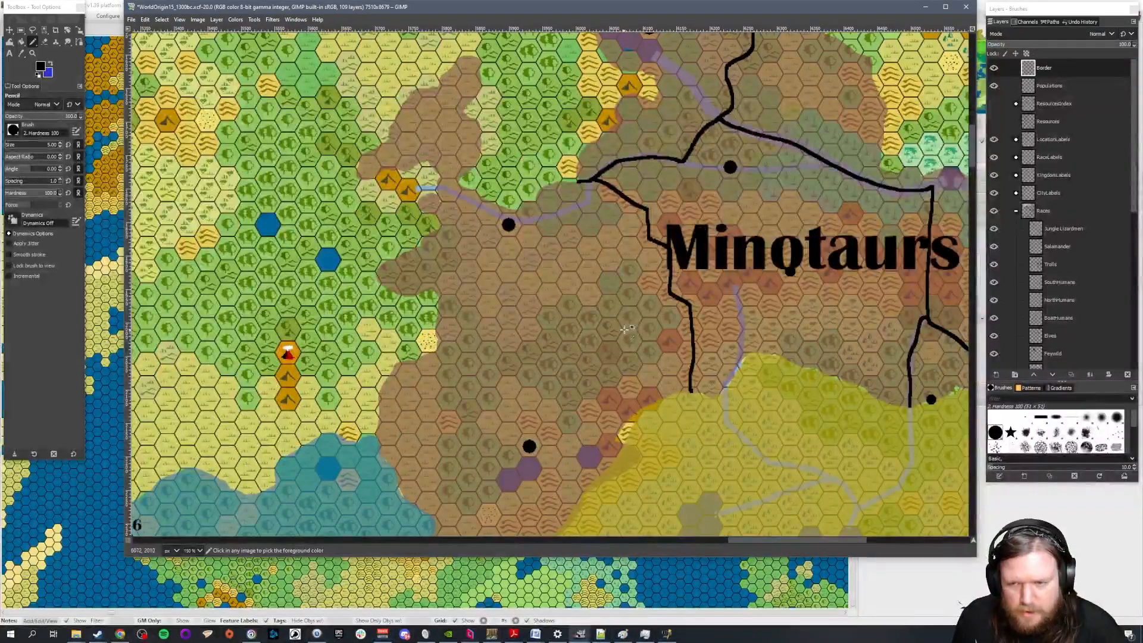
scroll(625, 329, down, 2)
scroll(651, 351, up, 1)
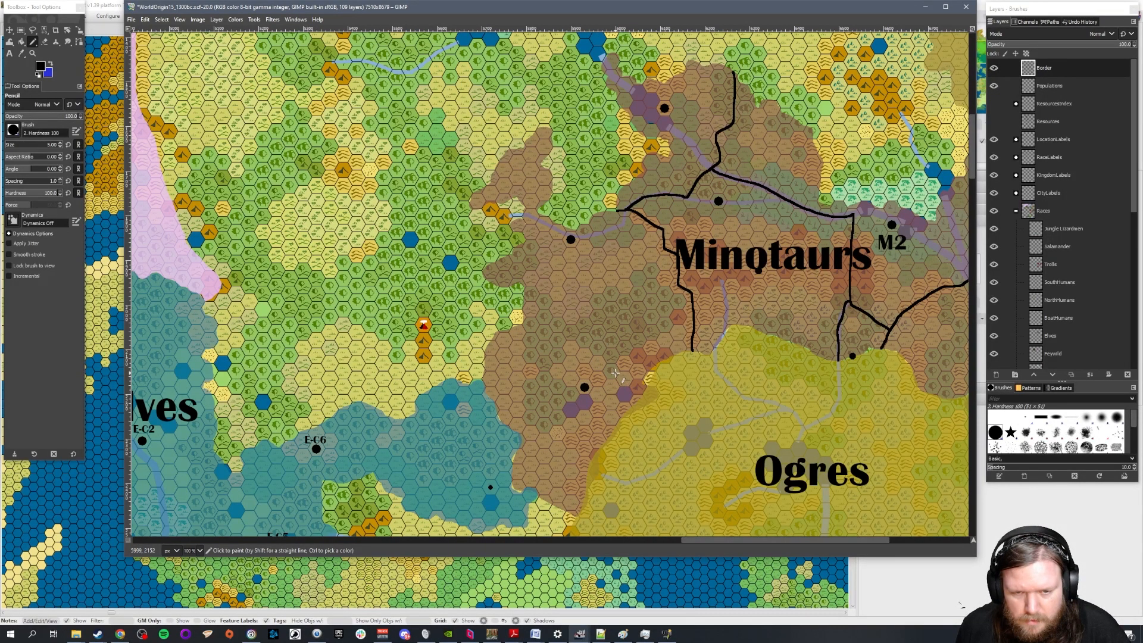
ctrl+scroll(596, 361, up, 1)
mouse_move(482, 306)
mouse_down()
mouse_move(529, 323)
mouse_move(582, 316)
mouse_up()
key(ctrl+z)
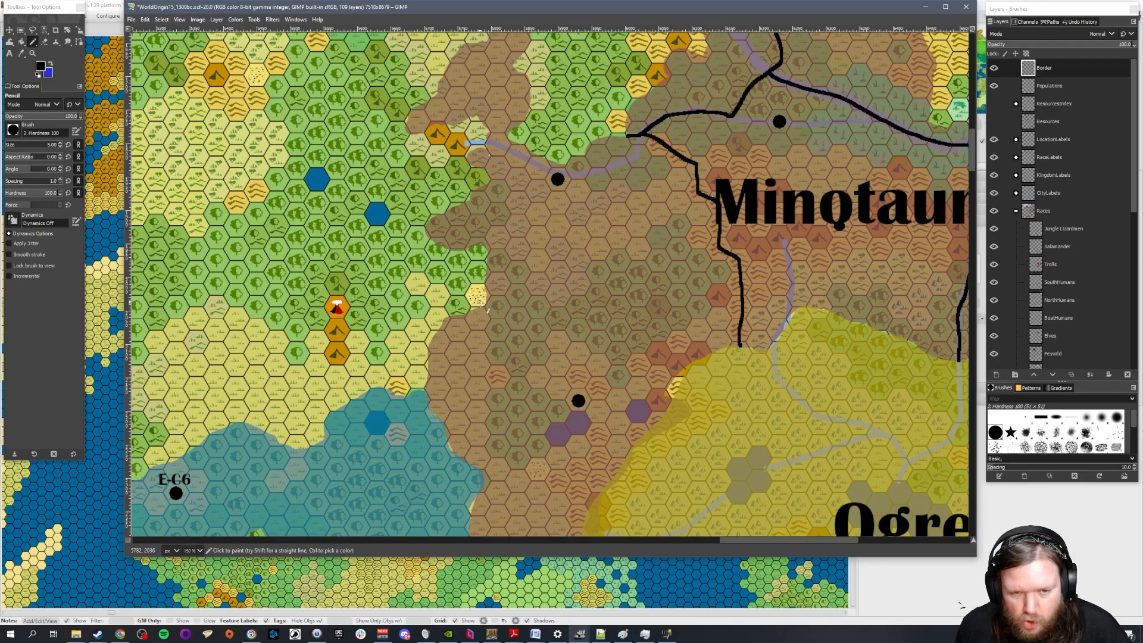
mouse_move(485, 305)
mouse_down()
mouse_move(556, 321)
mouse_move(611, 301)
mouse_move(691, 360)
mouse_up()
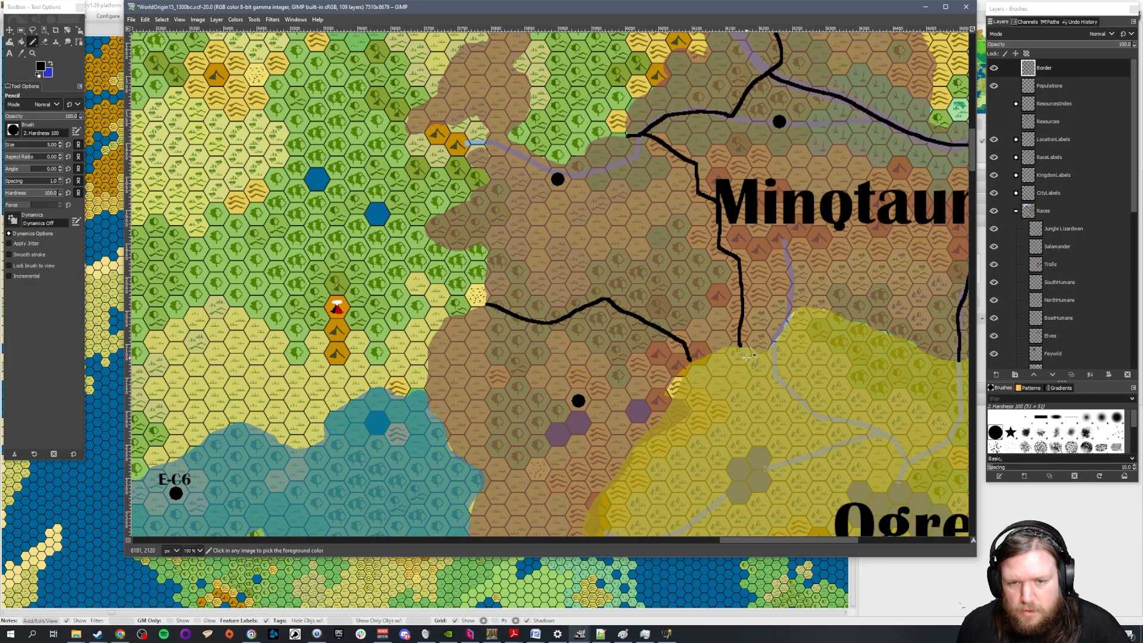
key(ctrl+z)
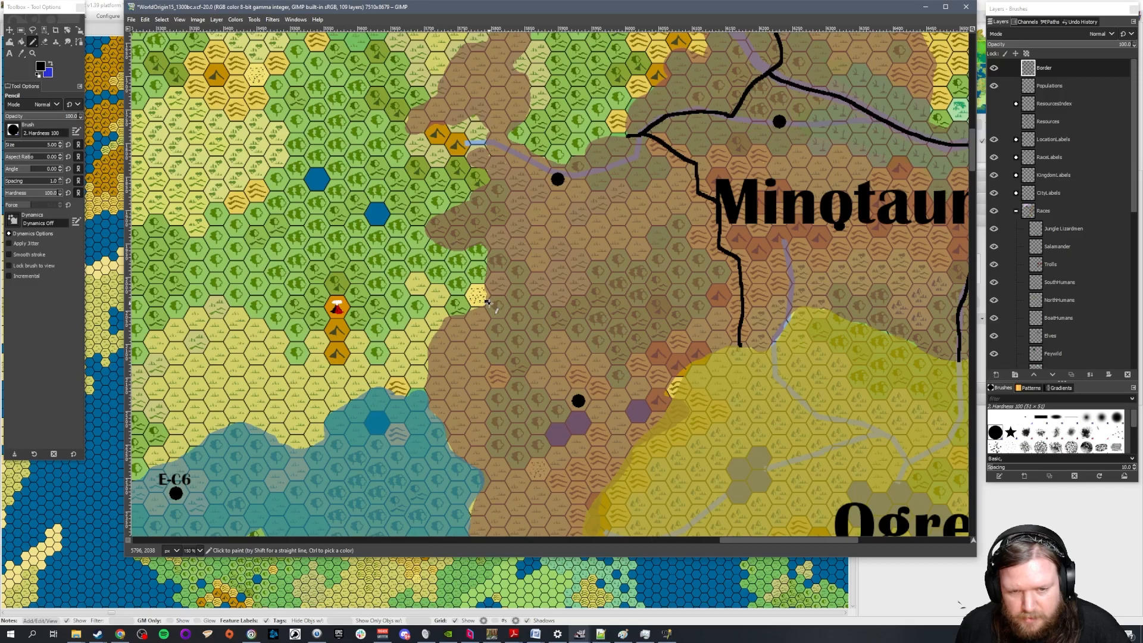
mouse_move(485, 285)
mouse_down()
mouse_move(580, 283)
mouse_move(617, 309)
mouse_move(722, 250)
mouse_up()
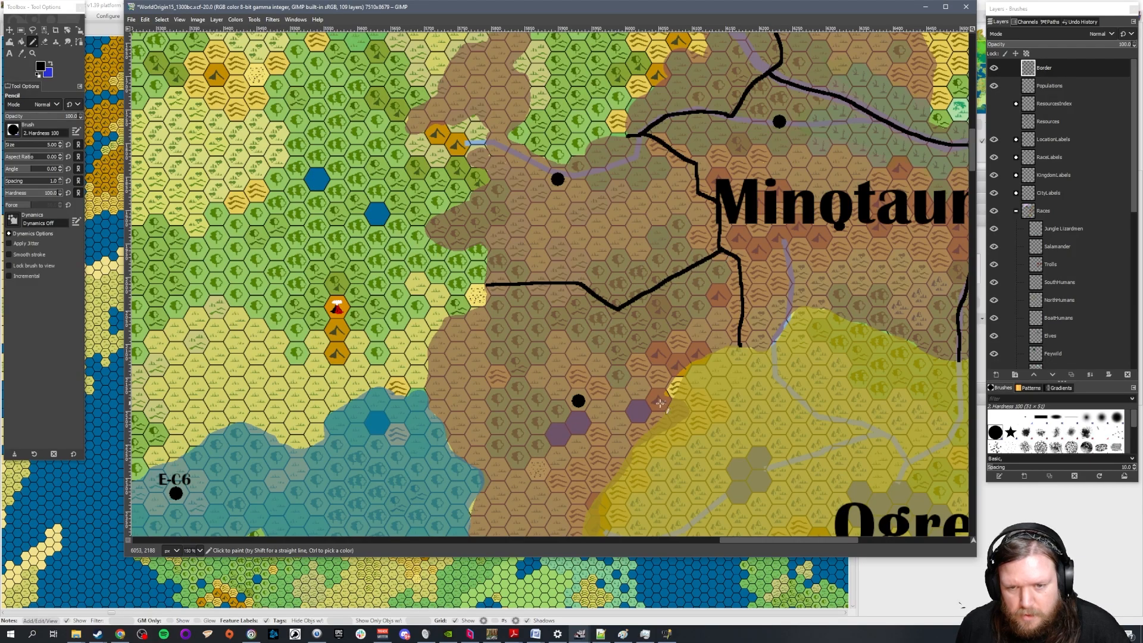
key(ctrl+z)
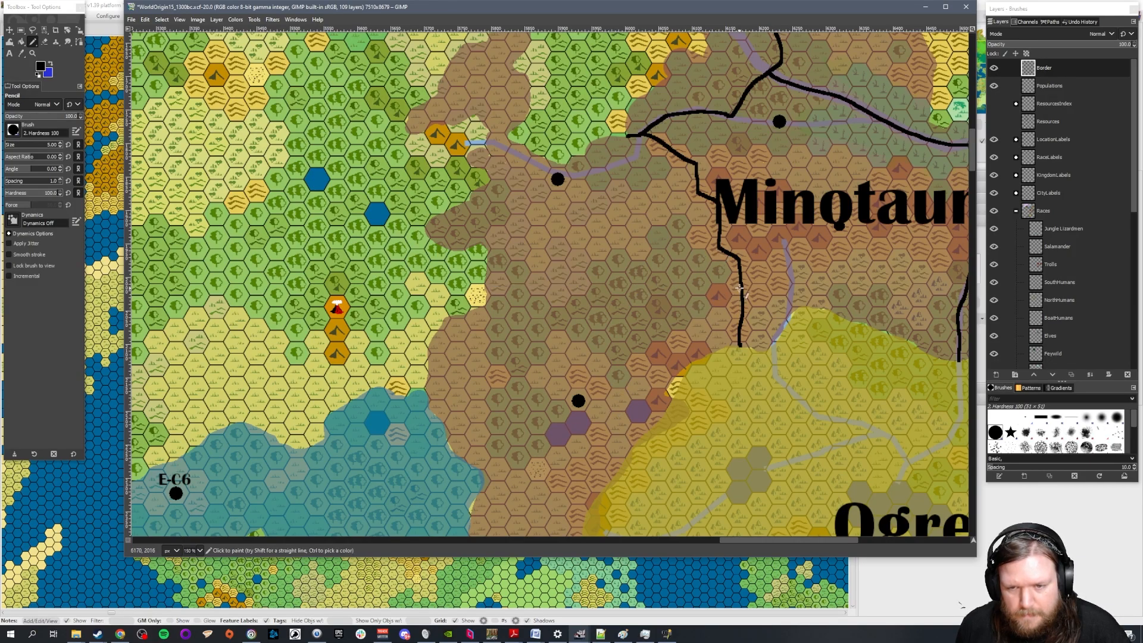
Draw a kingdom border from the line west of the Minotaurs label to the territory's western edge, separating the two western city dots
mouse_move(741, 284)
mouse_down()
mouse_move(651, 333)
mouse_move(595, 294)
mouse_move(559, 316)
mouse_move(484, 281)
mouse_up()
scroll(703, 322, down, 4)
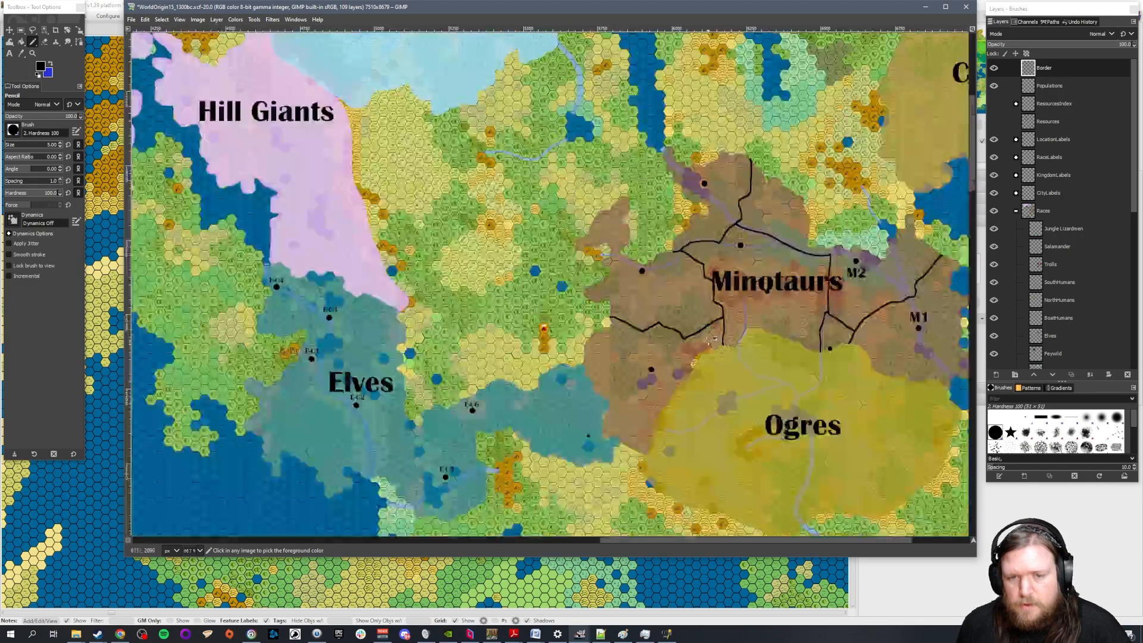
Show the Resources layer to check the resource areas around the Minotaurs' territory, and hide it again
drag(805, 539, 831, 540)
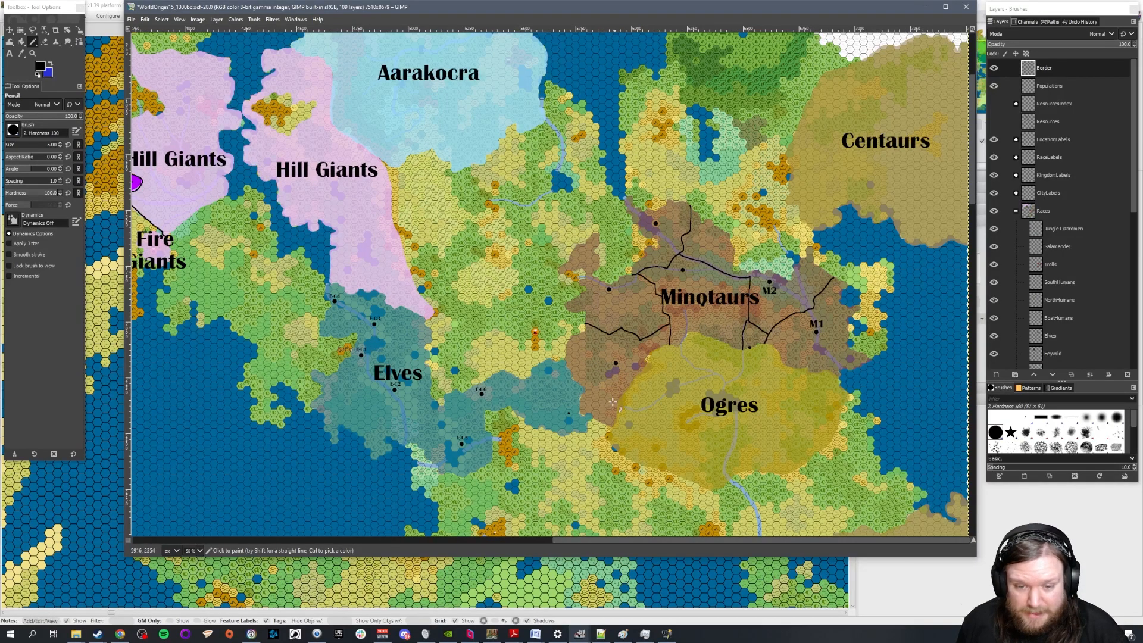
click(995, 122)
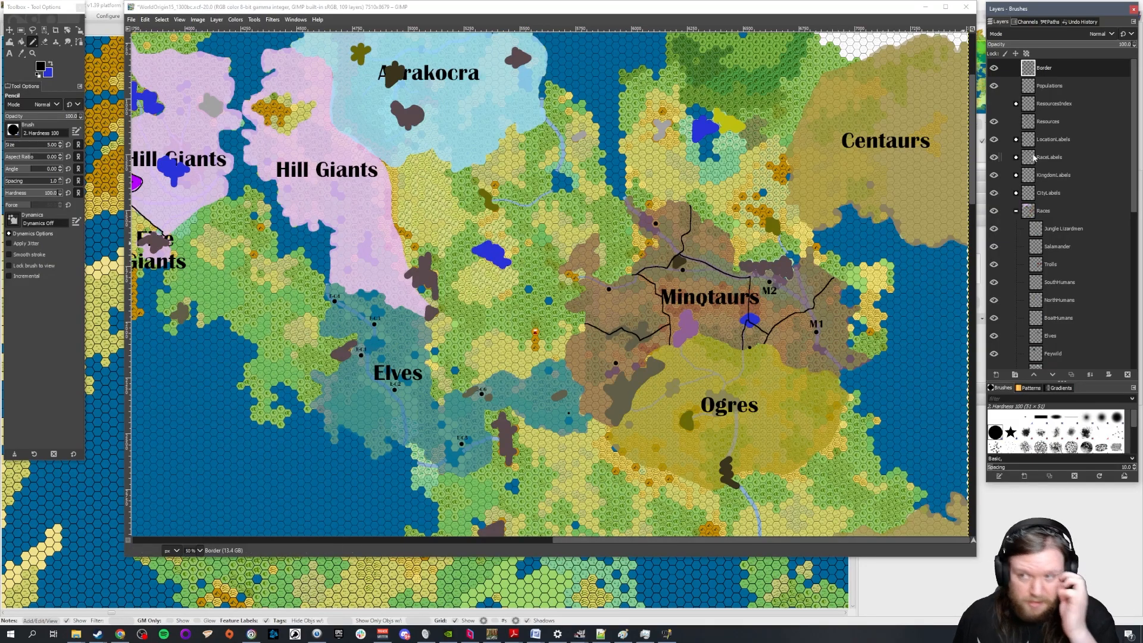
click(994, 122)
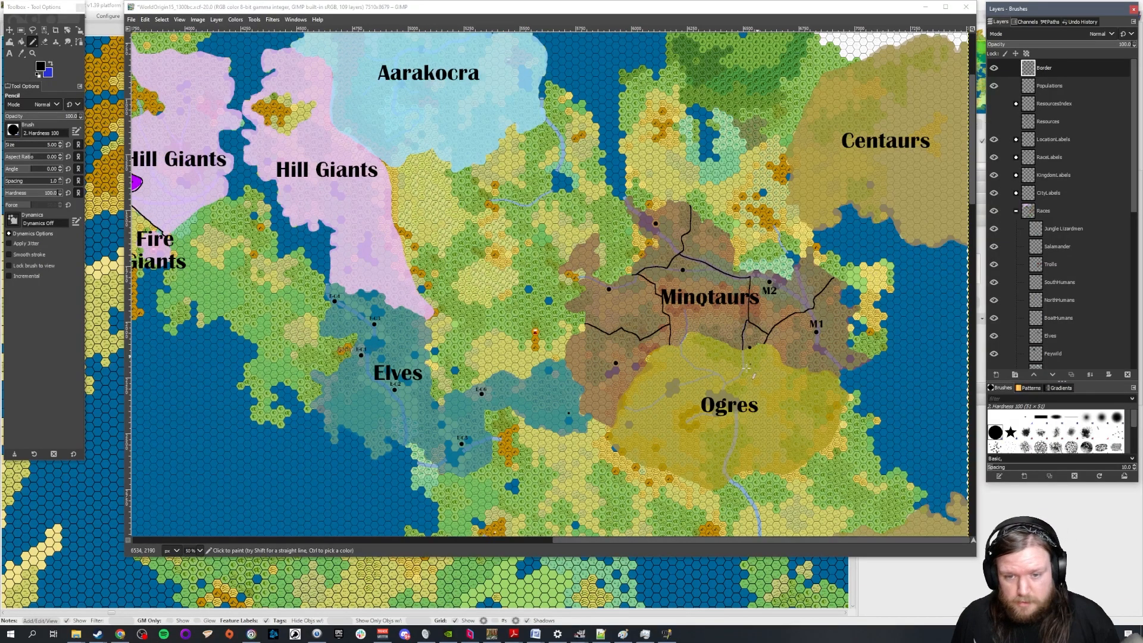
scroll(837, 380, up, 1)
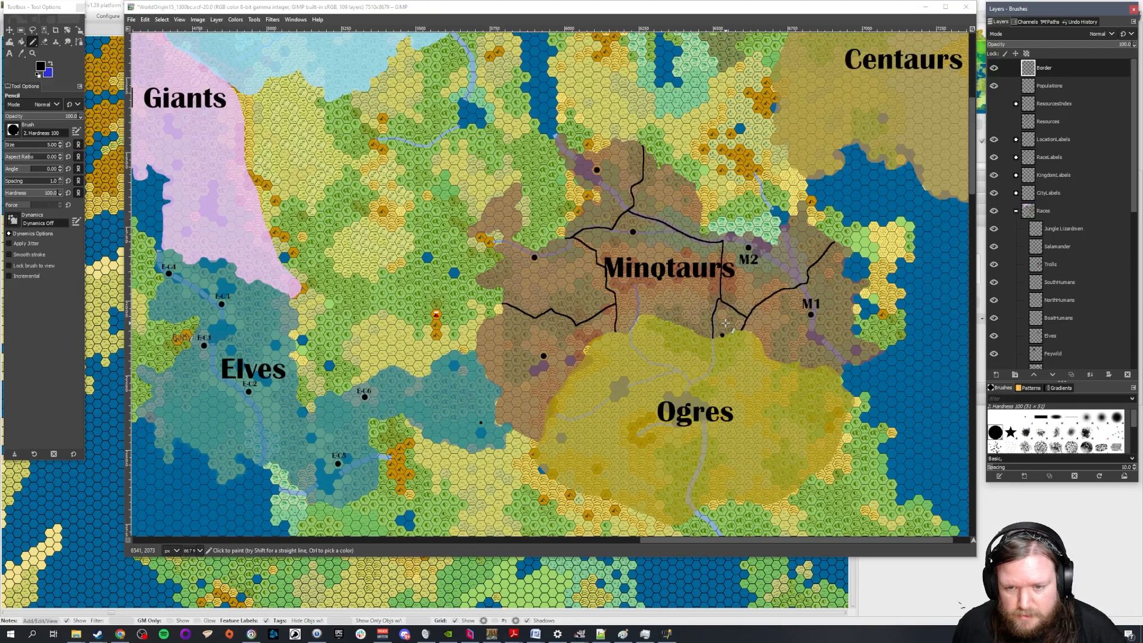
Collapse the Races group, expand the KingdomLabels group and add the text label M3 west of the Minotaurs' territory
click(9, 53)
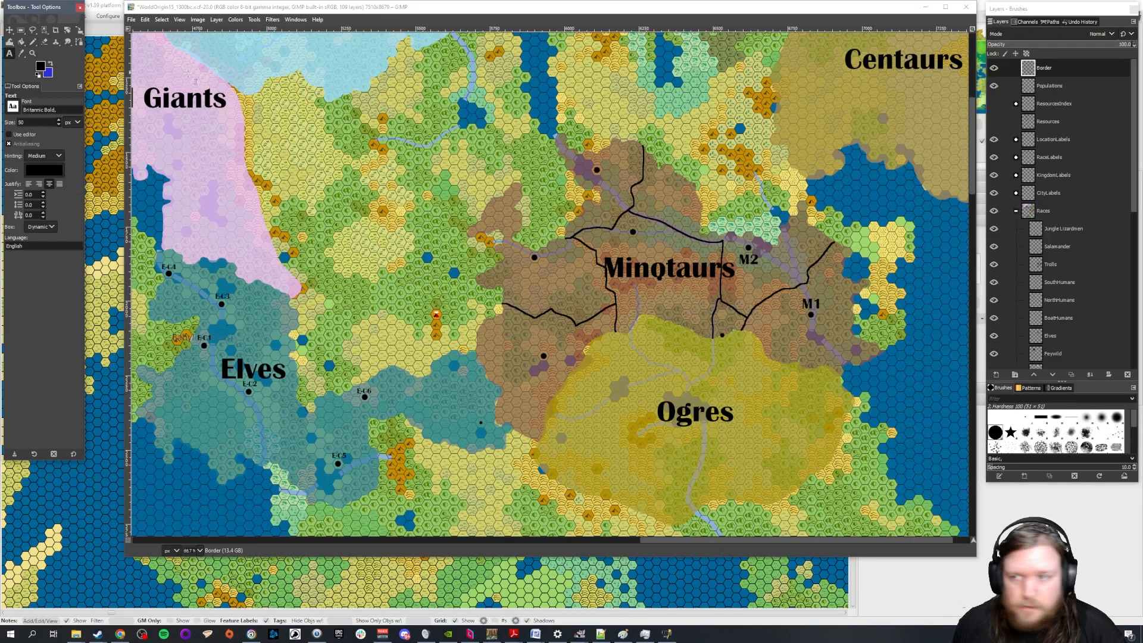
click(1023, 210)
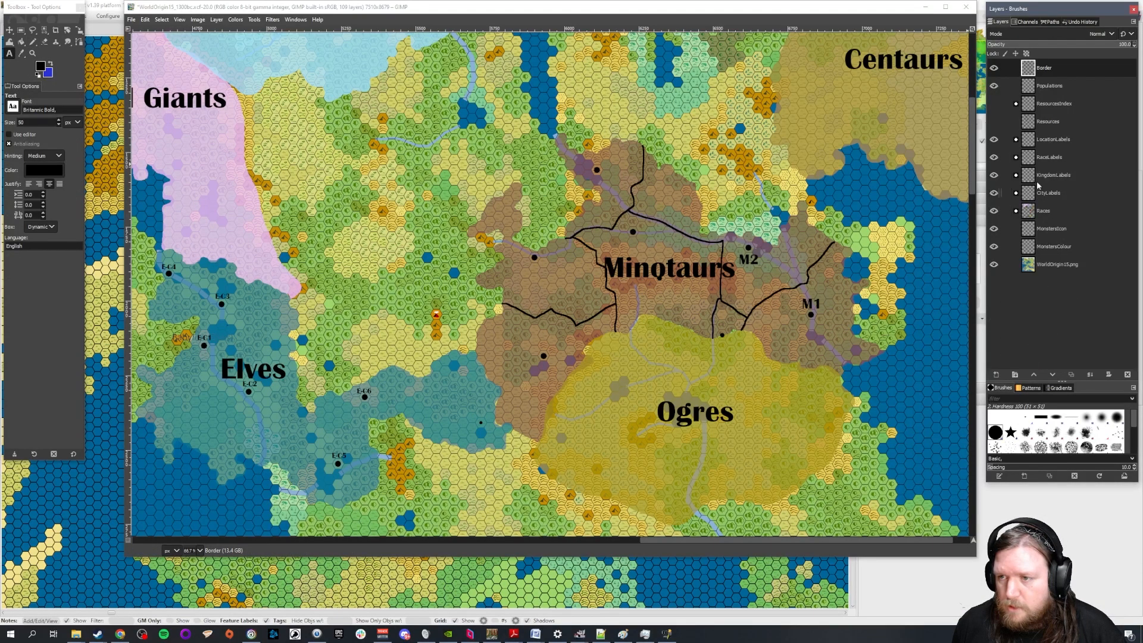
click(1055, 177)
click(1016, 175)
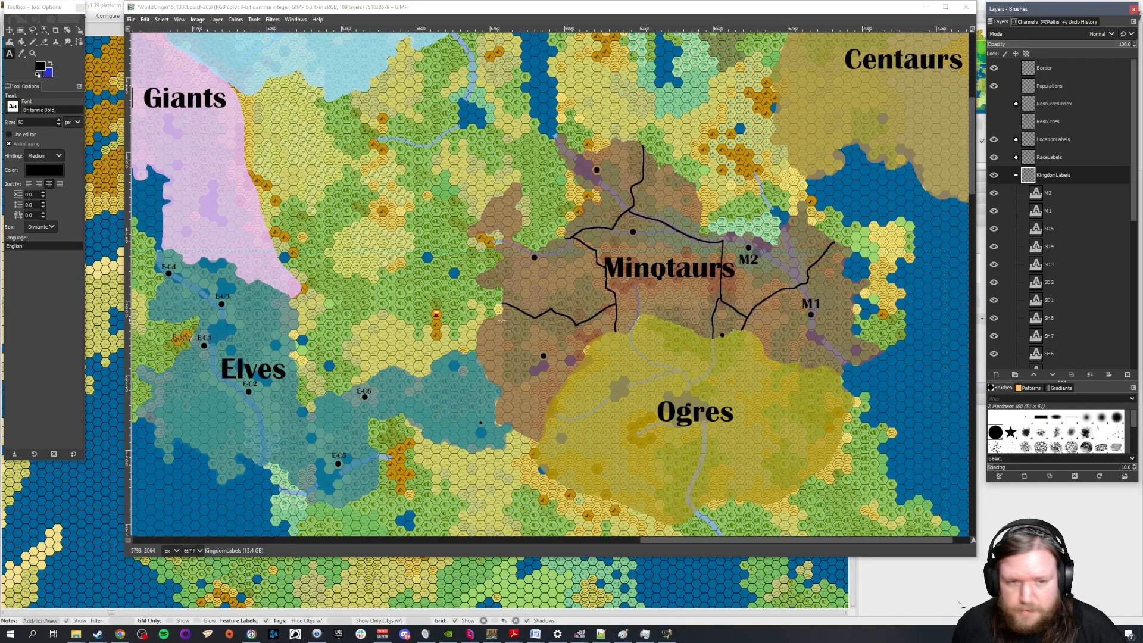
click(391, 317)
text(M3)
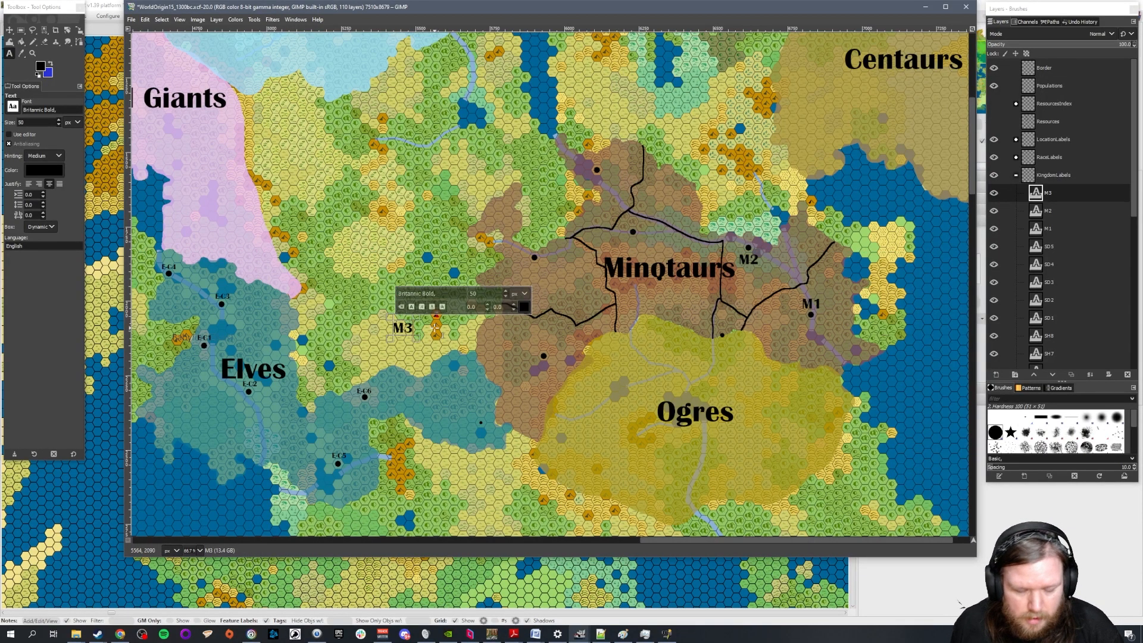
Add the kingdom text labels M4, M5, M6 and M7 in a column below M3
click(400, 359)
text(M4)
click(443, 391)
text(M5)
click(444, 437)
text(M6)
text(M7)
Move label M3 beside the city dot north of the Minotaurs label and M4 below the northernmost Minotaur city dot
click(8, 30)
click(9, 29)
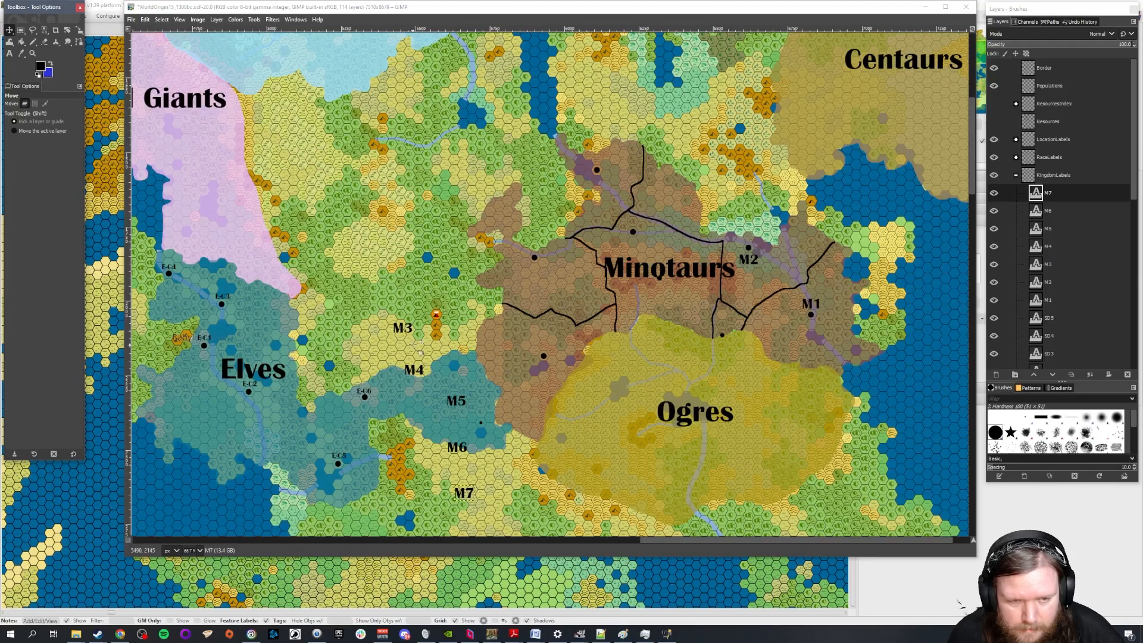
click(404, 333)
drag(404, 333, 651, 239)
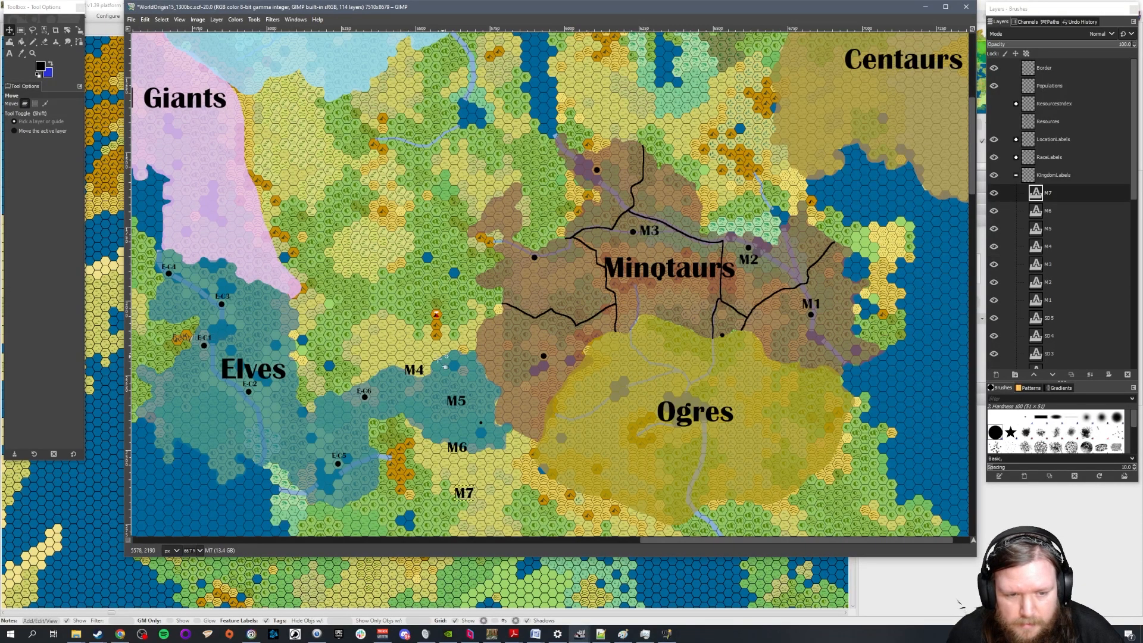
drag(422, 377, 603, 186)
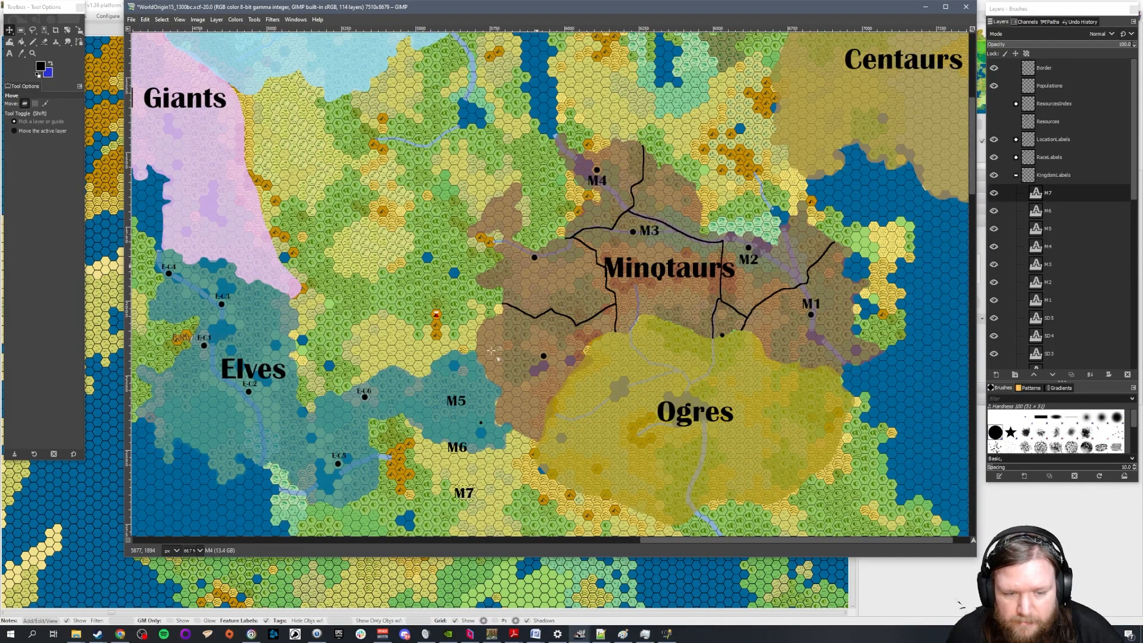
Place M5, M6 and M7 above the western, southwestern and southern city dots, and shift M3 slightly southeast of its dot
drag(462, 399, 540, 267)
drag(463, 447, 543, 349)
drag(540, 268, 540, 244)
drag(646, 227, 649, 237)
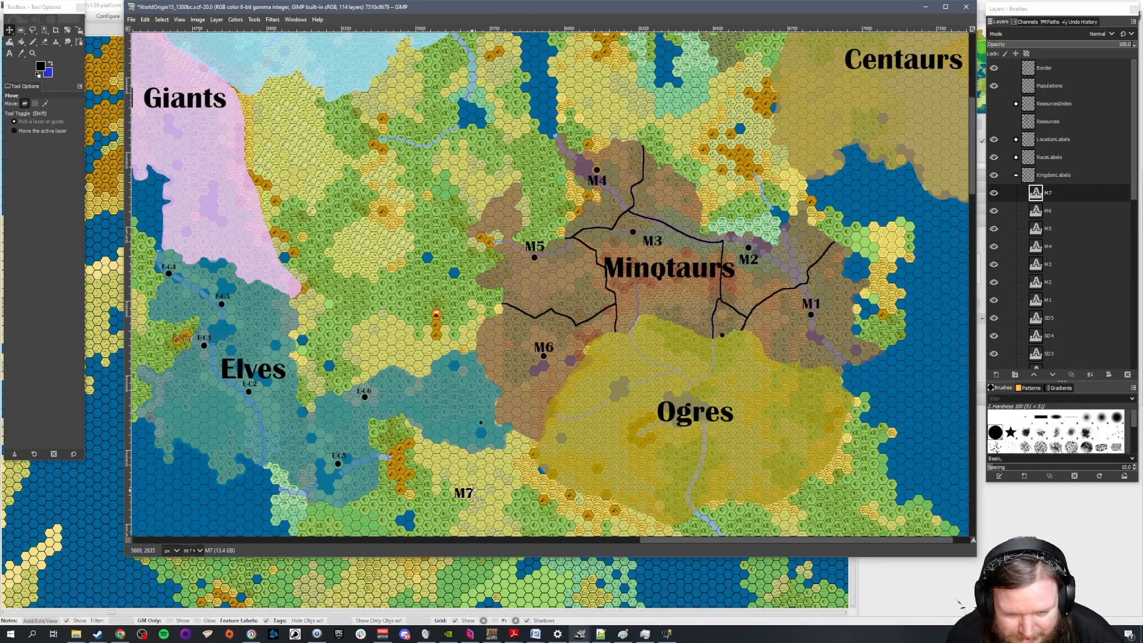
drag(479, 498, 742, 327)
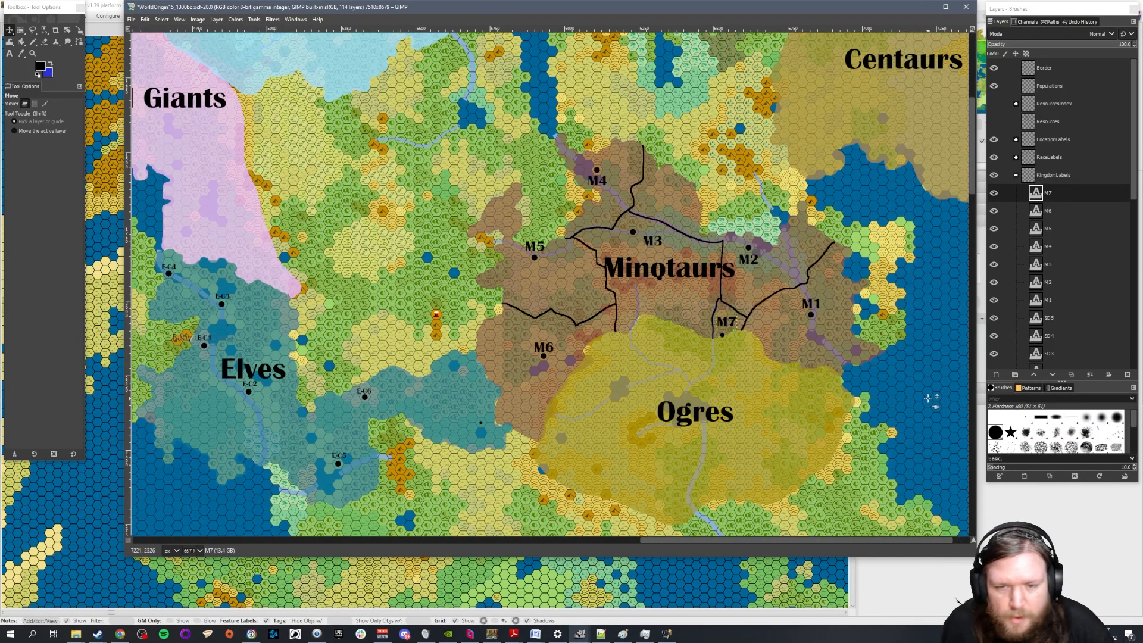
Add the kingdom label M8 and move it to the area below the Minotaurs label, west of M7
scroll(688, 253, up, 2)
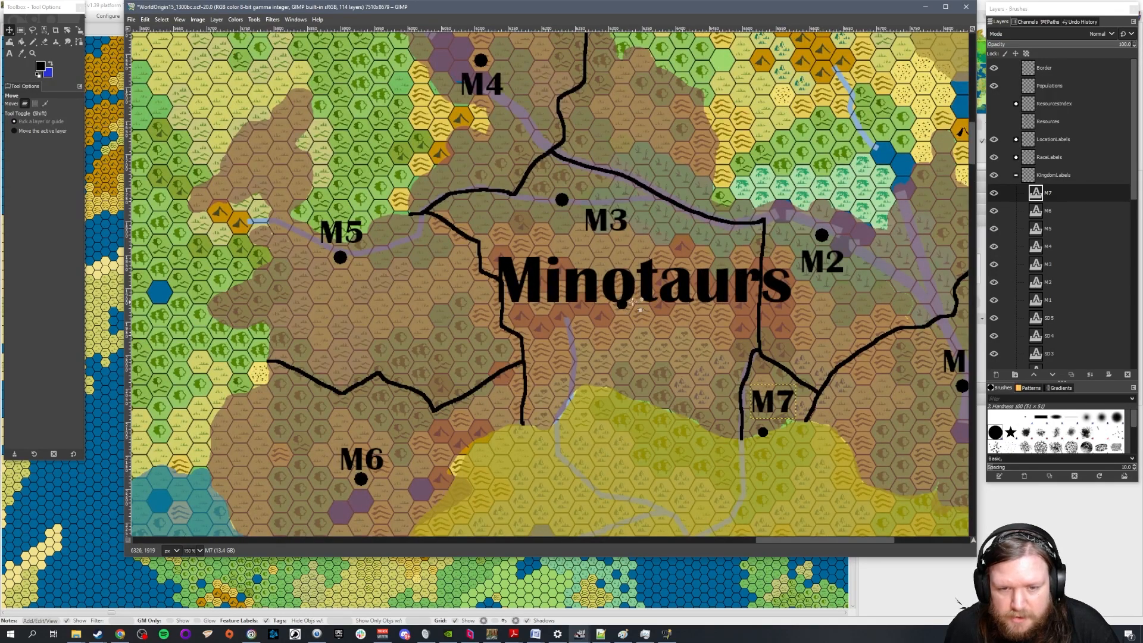
click(9, 53)
click(256, 359)
text(M8)
key(Escape)
key(m)
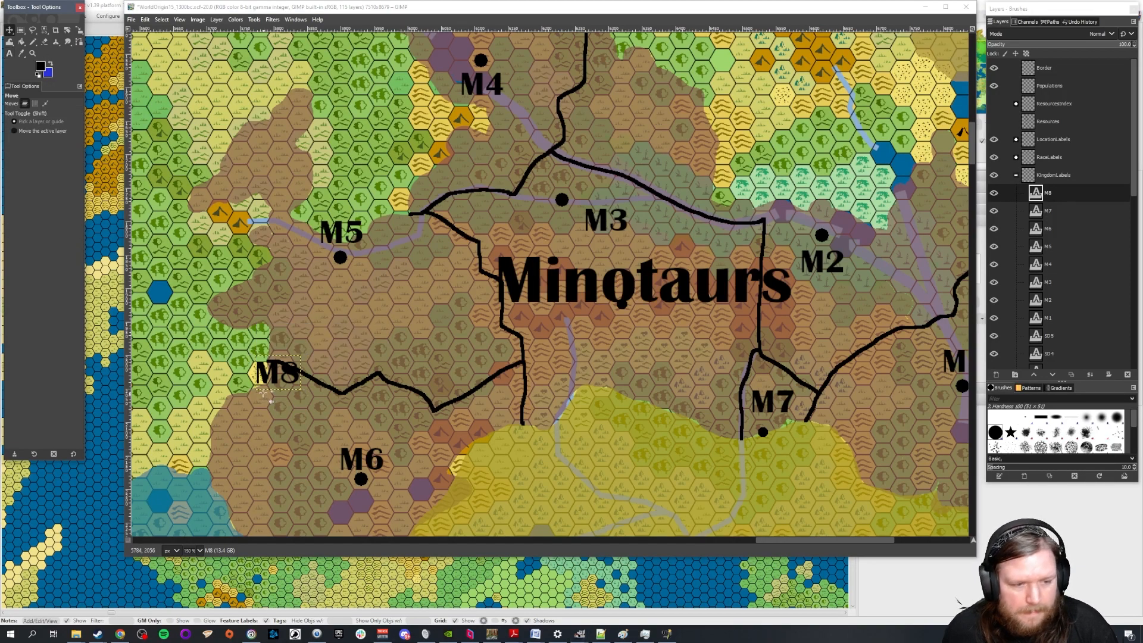
drag(271, 376, 649, 375)
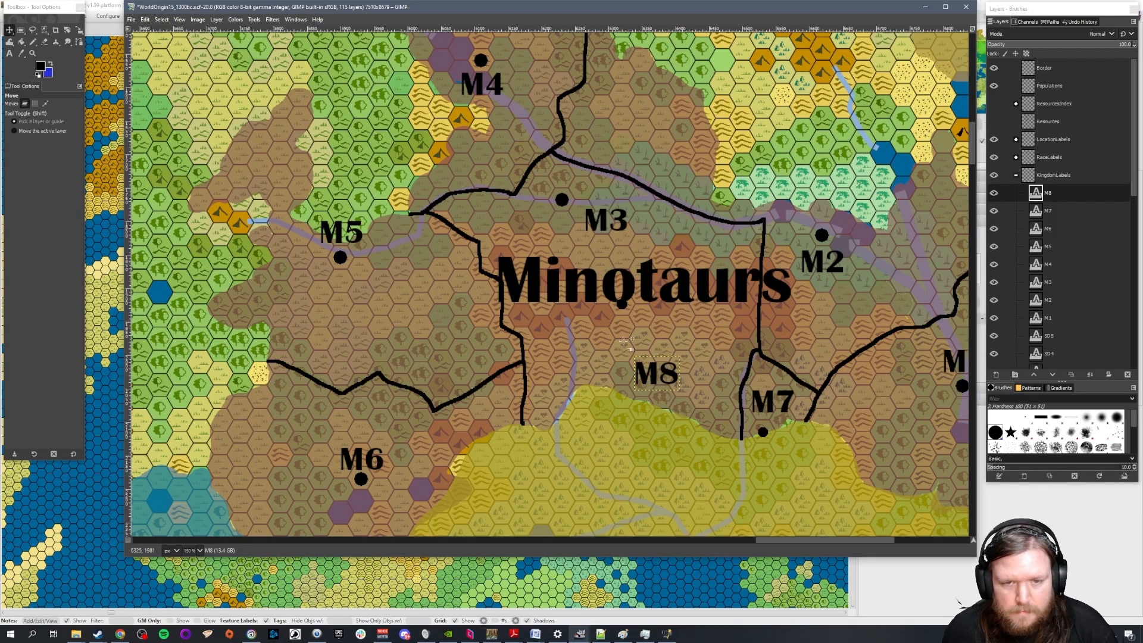
Draw a border with the Pencil on the Border layer between M3 and M8, from the western kingdom border across to the eastern one
click(32, 42)
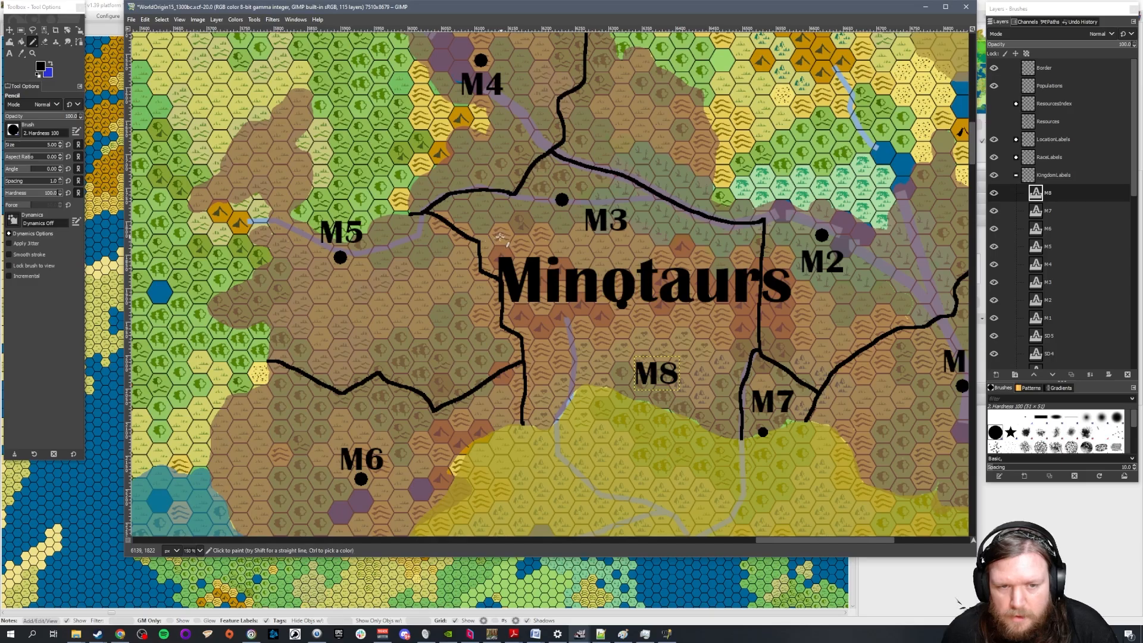
click(1047, 68)
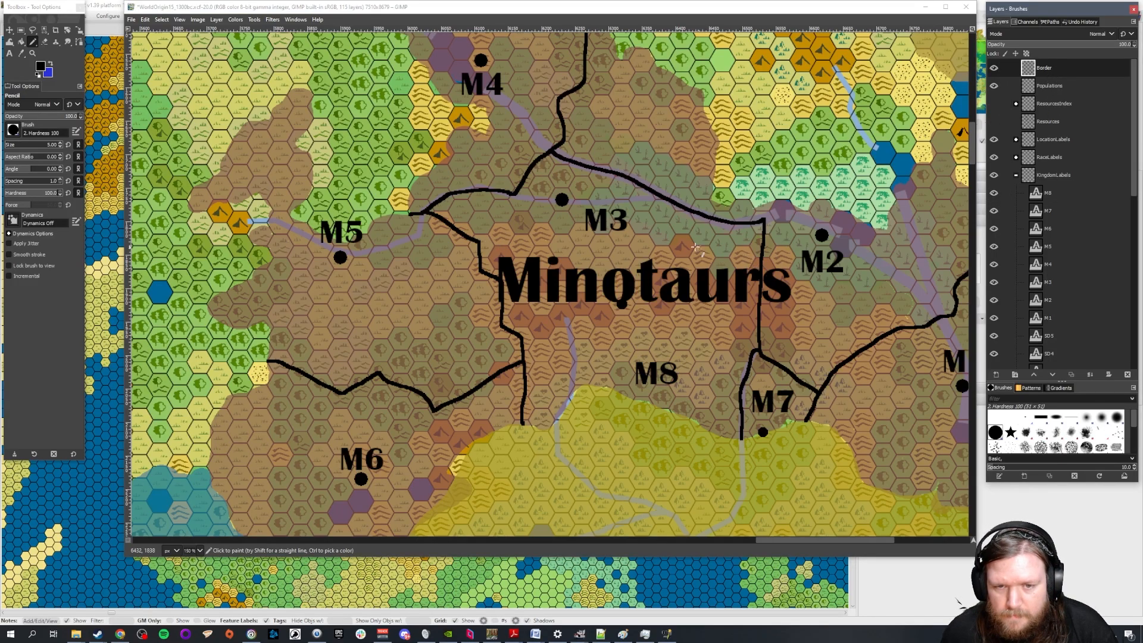
mouse_move(479, 243)
mouse_down()
mouse_move(552, 253)
mouse_move(579, 236)
mouse_move(660, 246)
mouse_move(693, 254)
mouse_move(730, 295)
mouse_move(764, 293)
mouse_up()
key(ctrl+z)
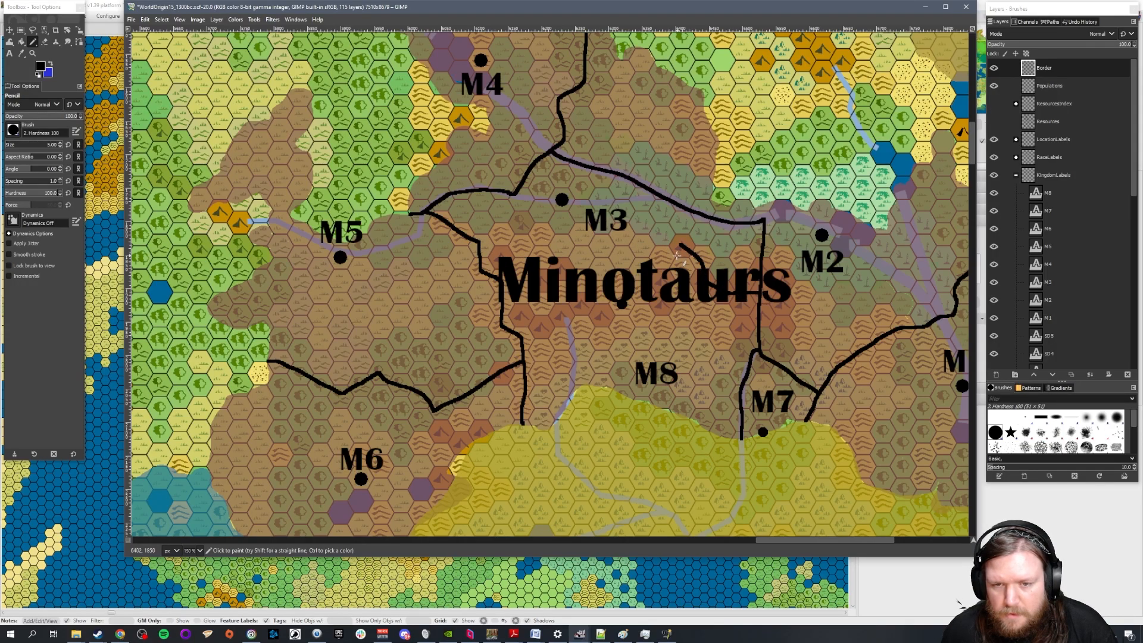
drag(681, 244, 478, 241)
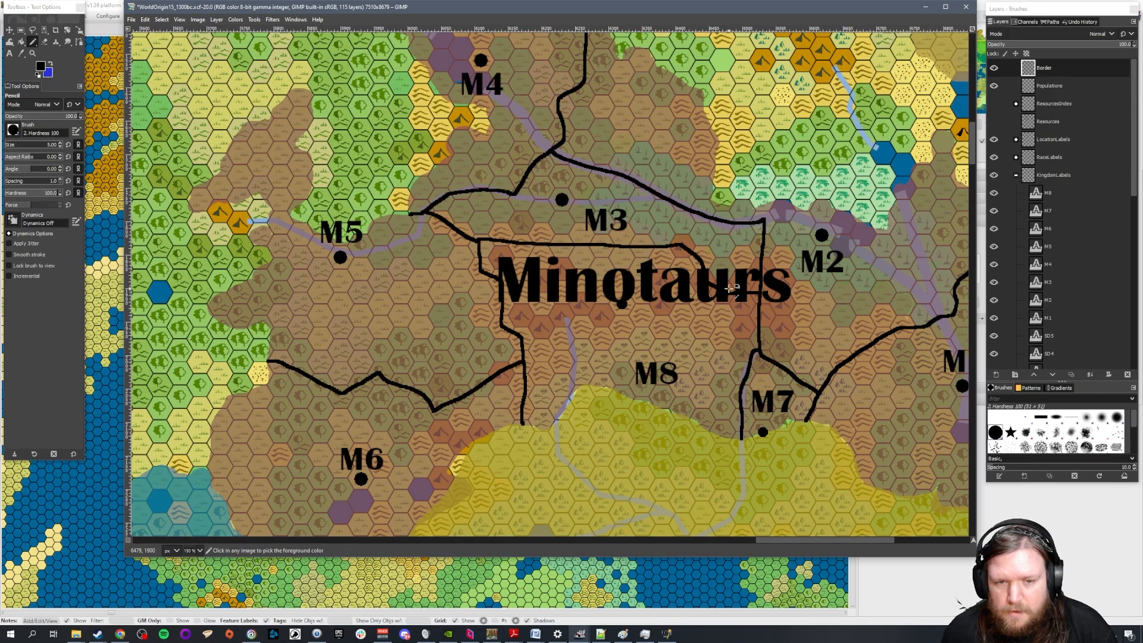
scroll(729, 288, down, 1)
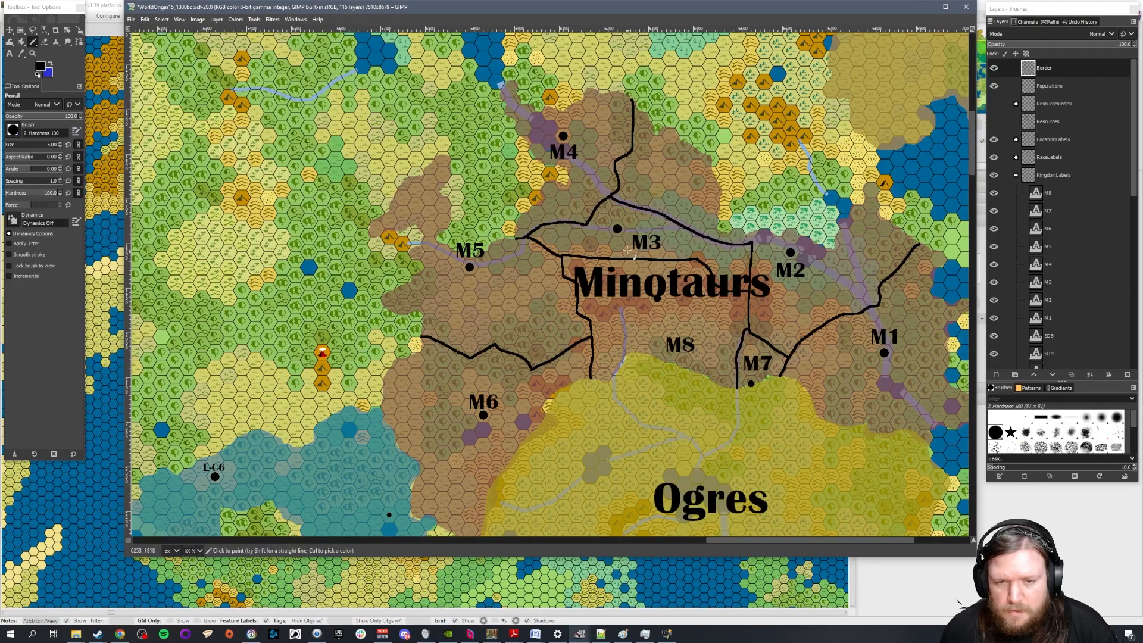
scroll(753, 305, up, 1)
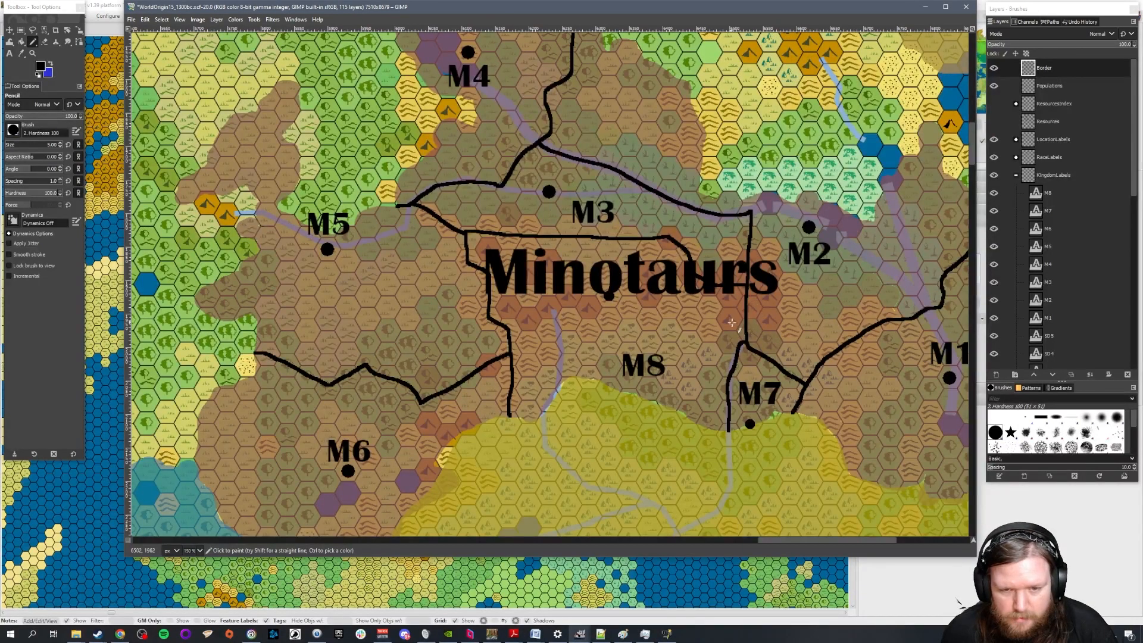
Move label M8 up to just below the Minotaurs label
click(9, 30)
drag(640, 364, 619, 322)
scroll(729, 374, down, 3)
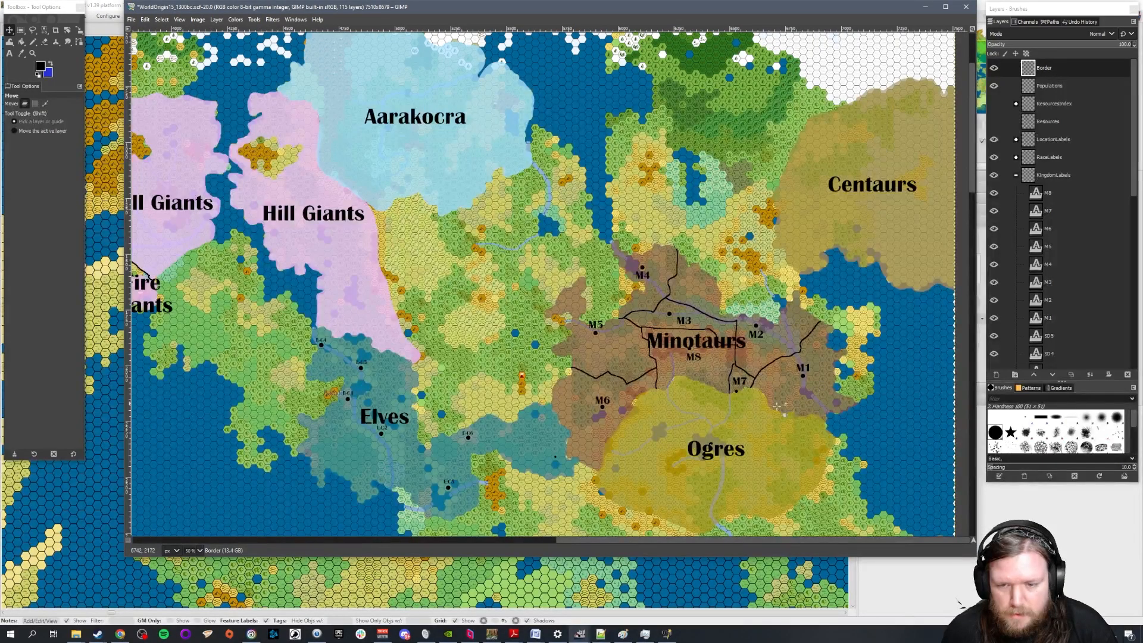
Switch to World Anvil and add M3, M4, M5, M6, M7 and M8 on separate lines below M2 in the Kingdoms article
click(120, 633)
scroll(447, 271, down, 1)
key(Return)
text(M3)
key(Return)
text(M4)
key(Return)
text(M5)
key(Return)
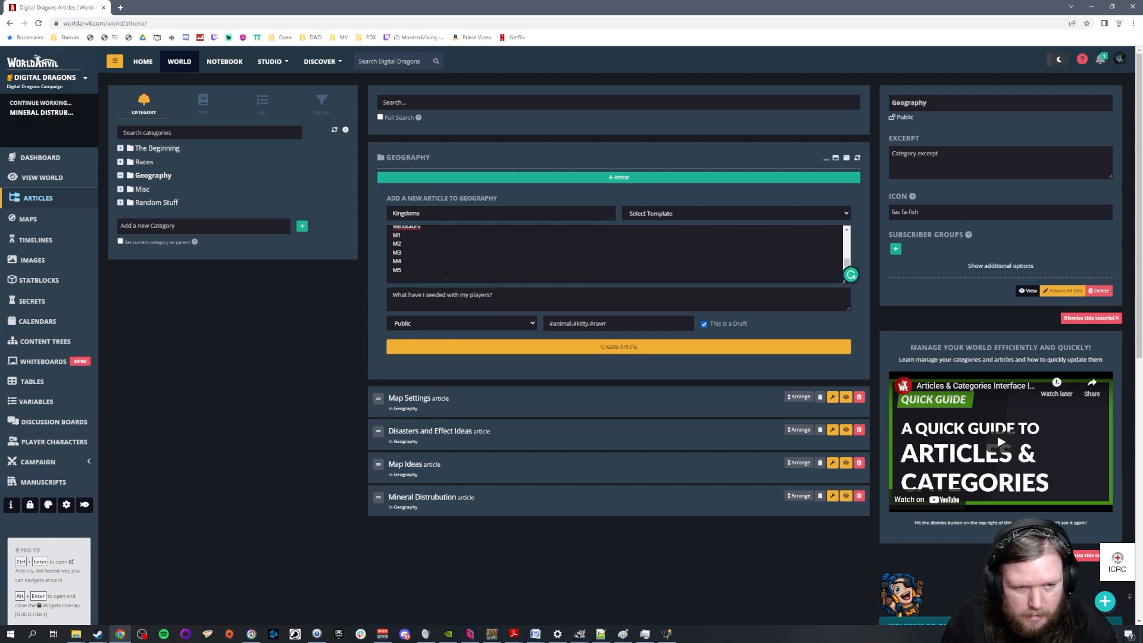
text(M6)
key(Return)
text(M7)
key(Return)
text(M8)
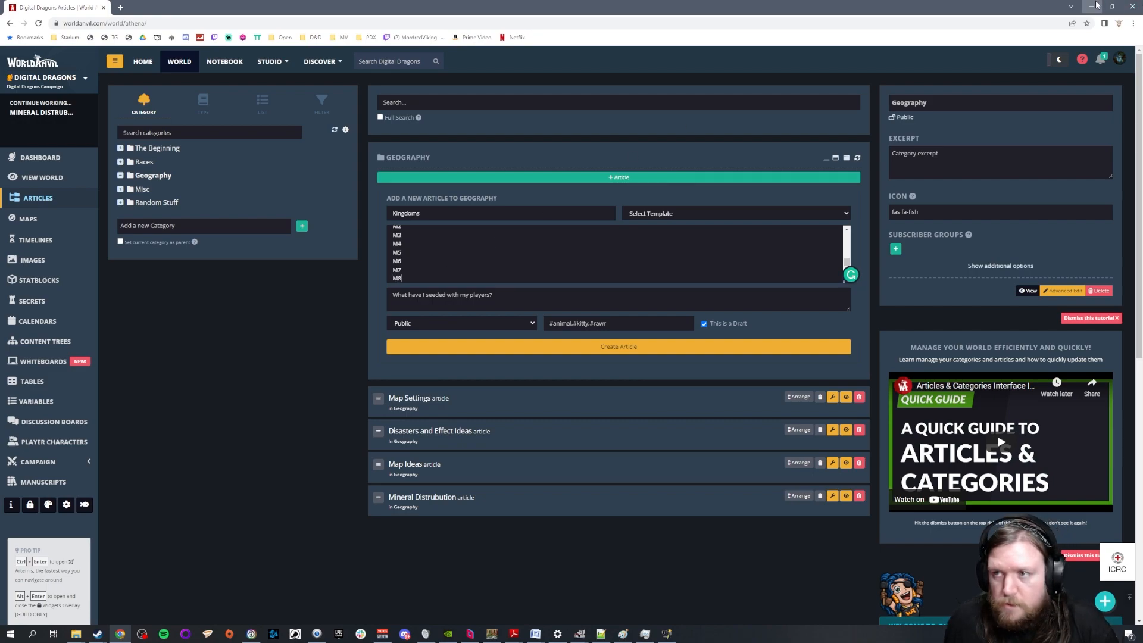
Switch back to GIMP and erase the border line separating M3 from M8, using a size 20 eraser
key(alt+Tab)
scroll(775, 457, down, 1)
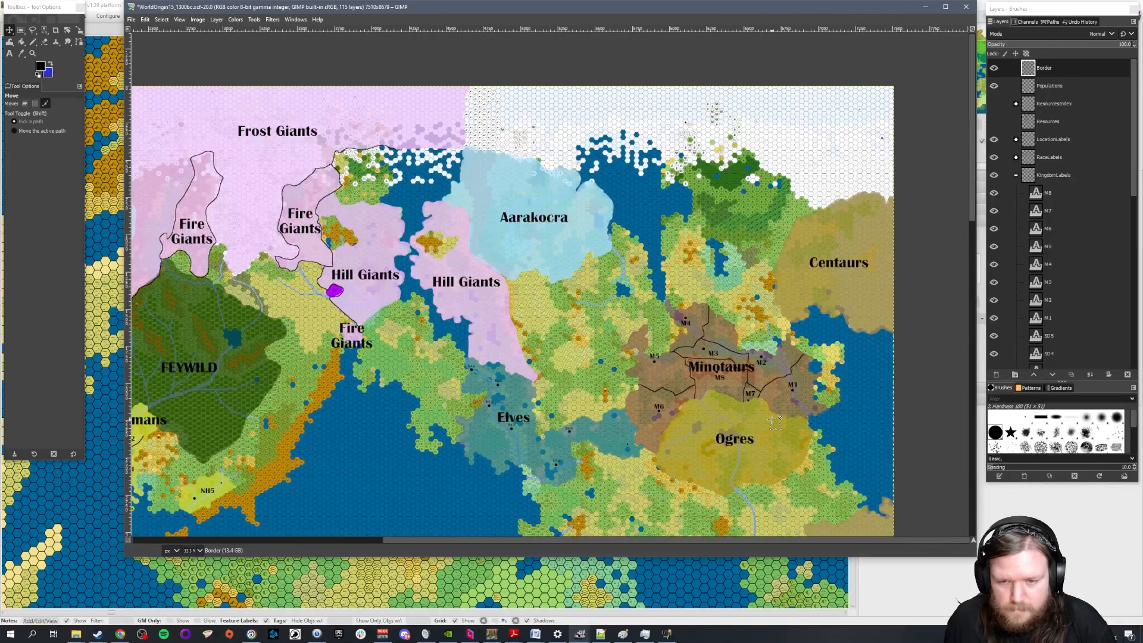
scroll(779, 424, down, 2)
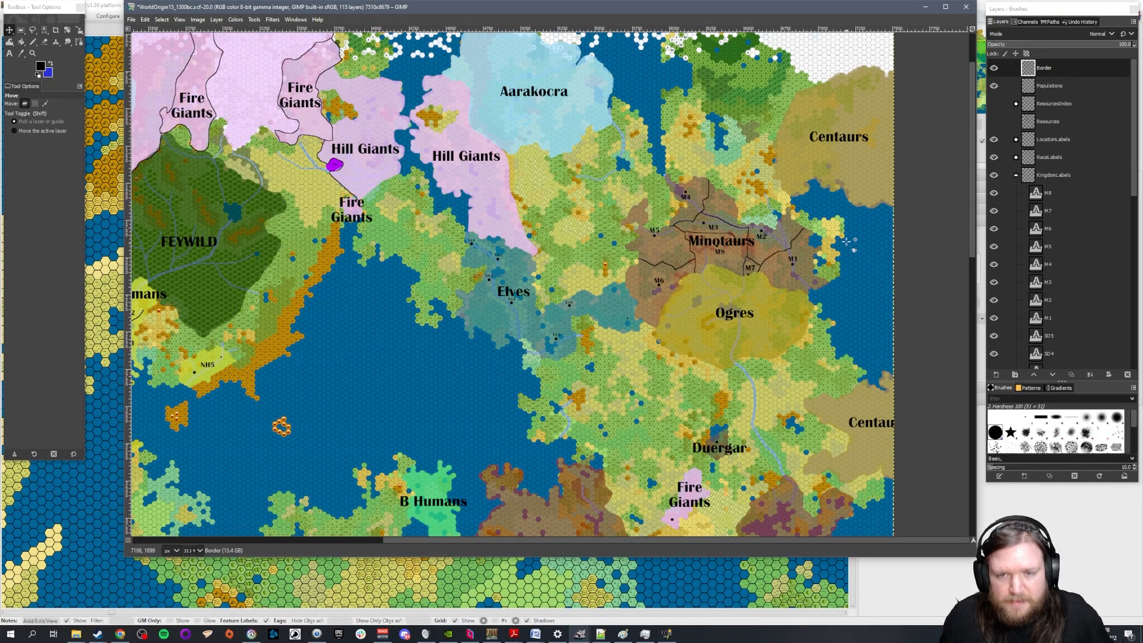
scroll(837, 250, up, 2)
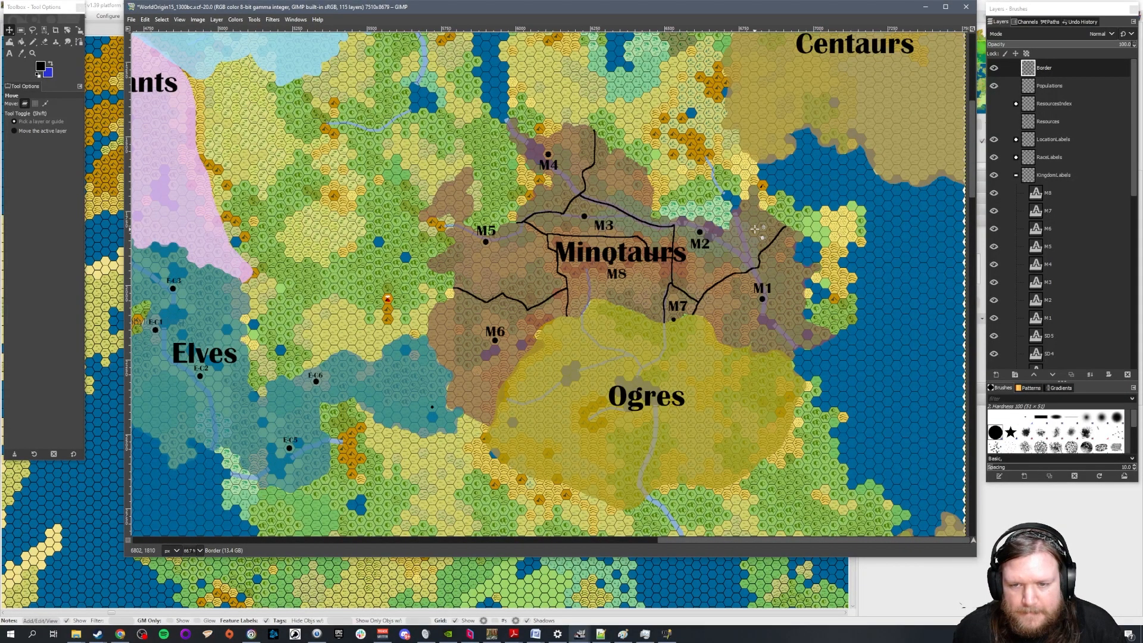
click(44, 41)
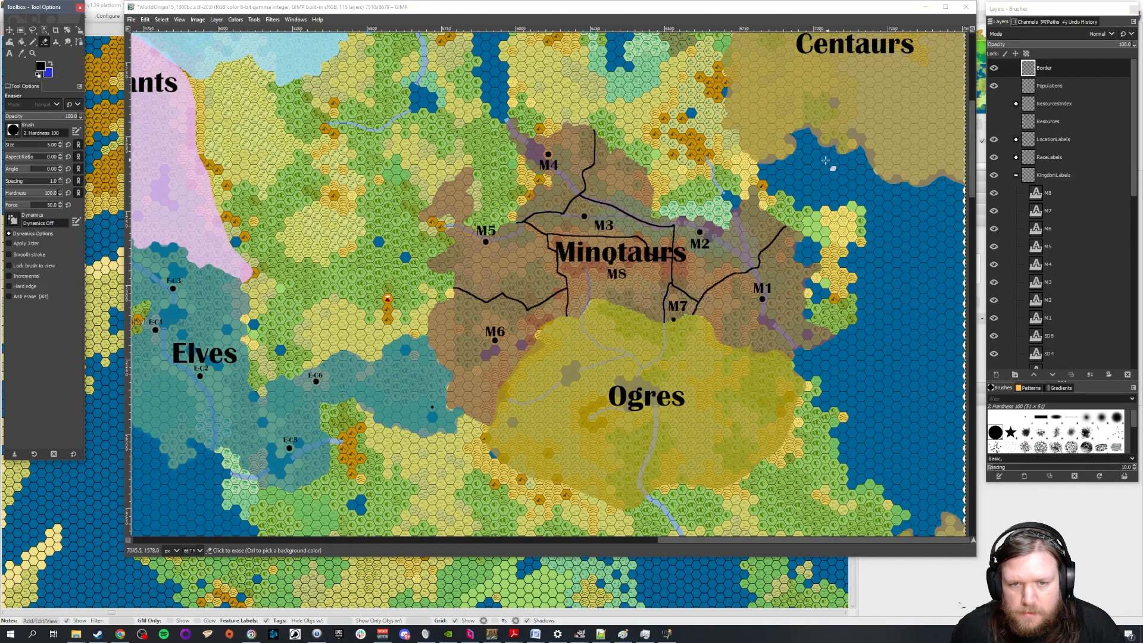
scroll(600, 227, up, 1)
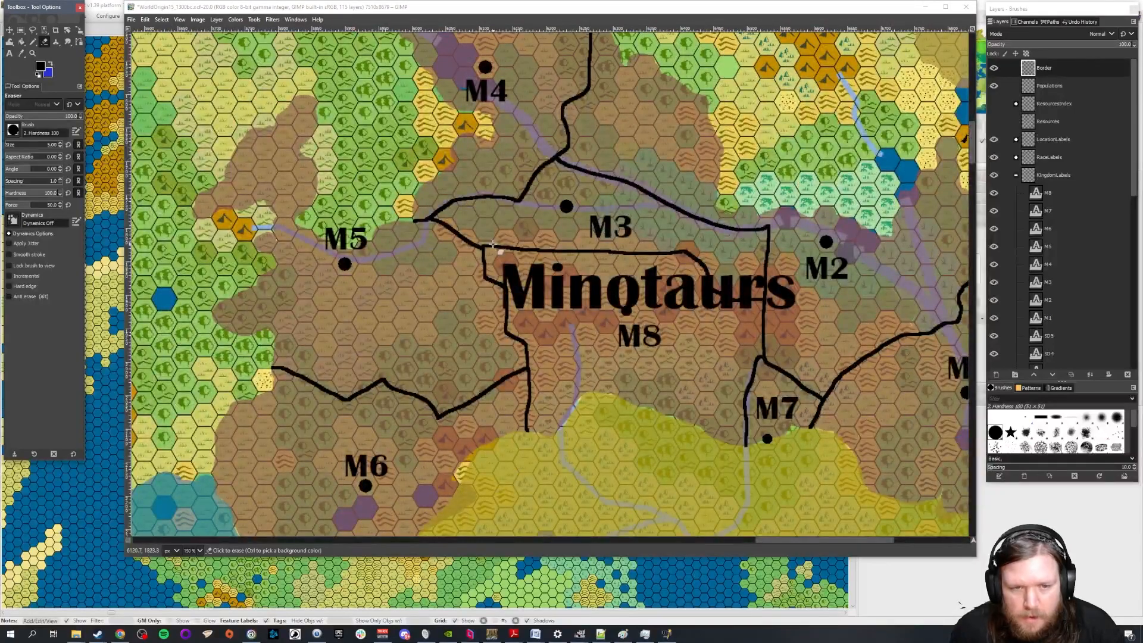
drag(491, 246, 486, 245)
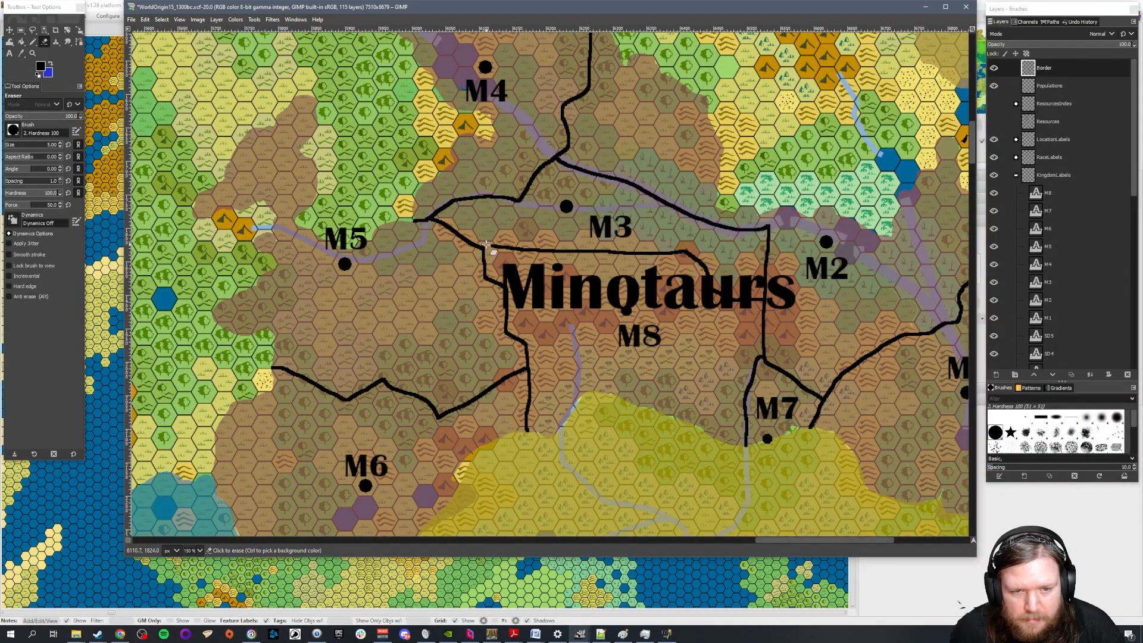
click(47, 149)
text(20)
key(Return)
mouse_move(495, 245)
mouse_down()
mouse_move(676, 252)
mouse_move(706, 271)
mouse_move(713, 291)
mouse_move(759, 302)
mouse_up()
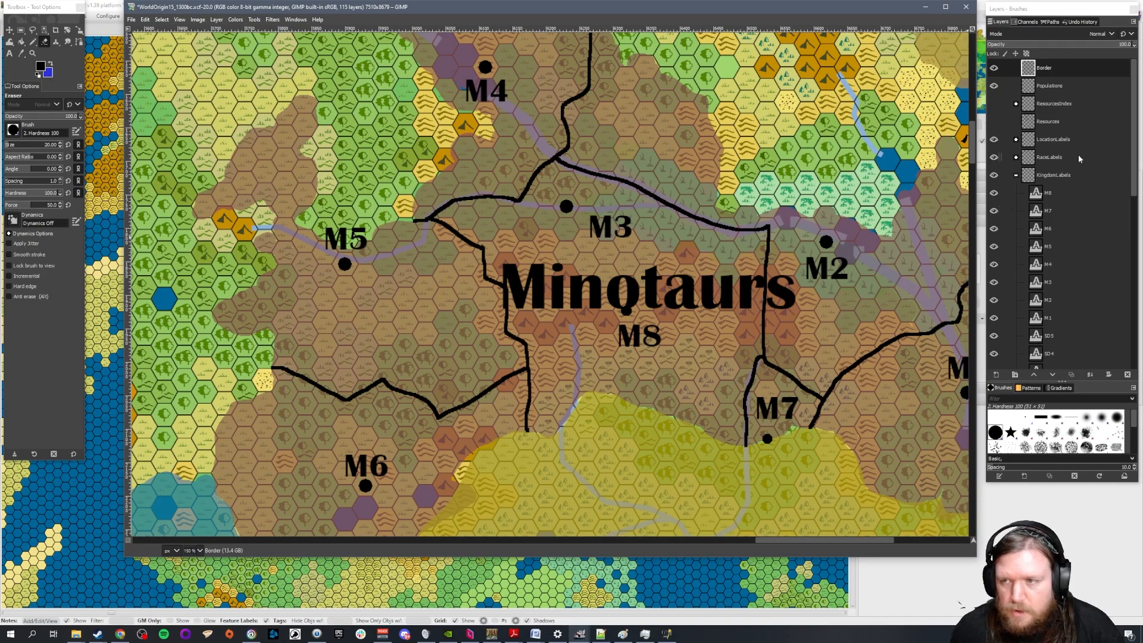
Delete the M8 label layer and move label M3 southeast to just above the Minotaurs label
click(1066, 194)
click(1127, 374)
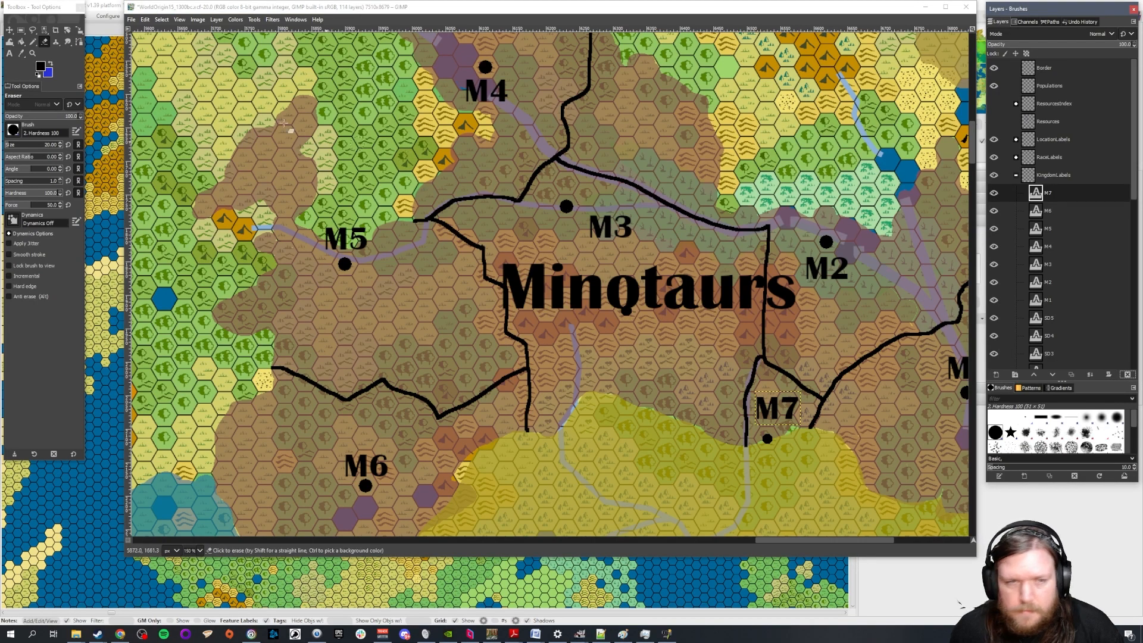
click(9, 31)
drag(615, 231, 631, 249)
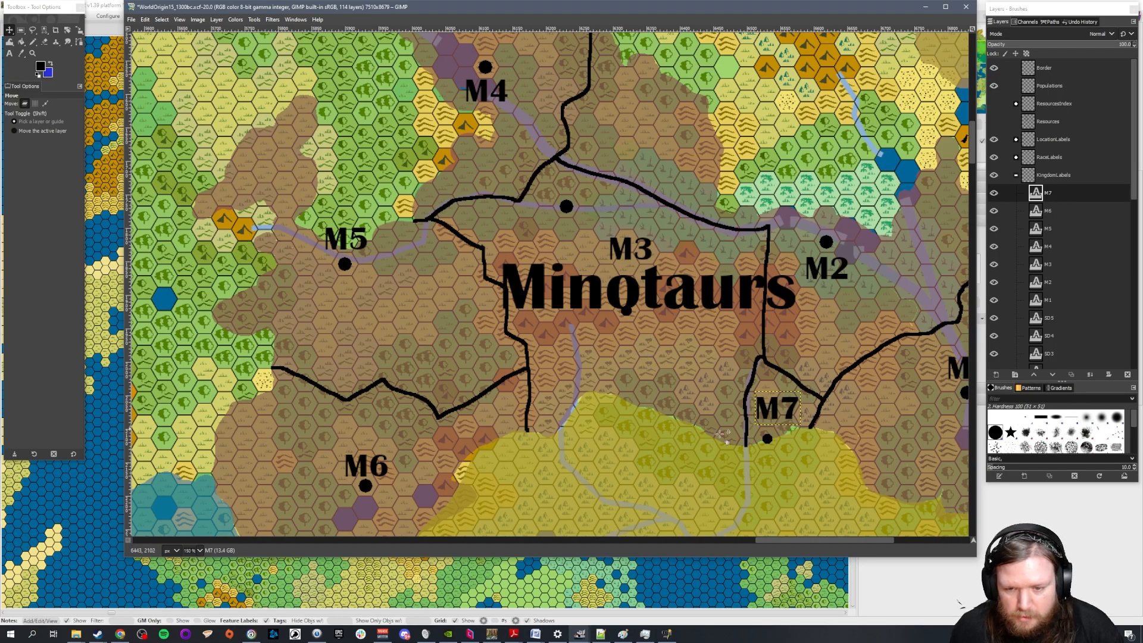
scroll(718, 311, down, 1)
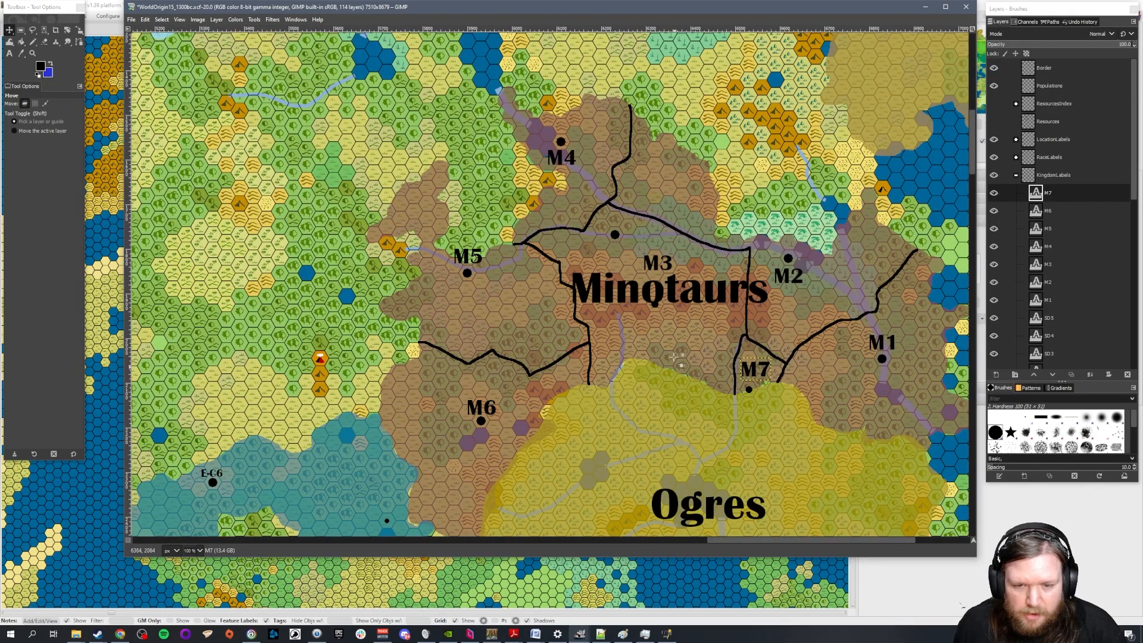
scroll(693, 384, down, 1)
scroll(697, 381, up, 1)
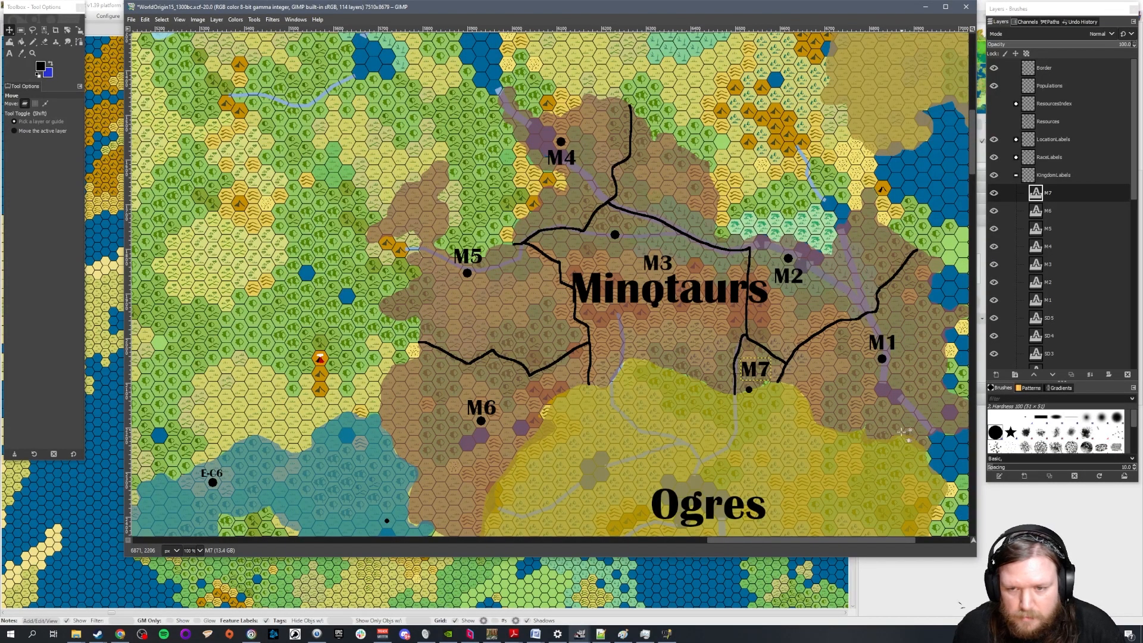
Erase the northern border line between M4 and M2 on the Border layer, down to its junction above M3
drag(806, 545, 824, 544)
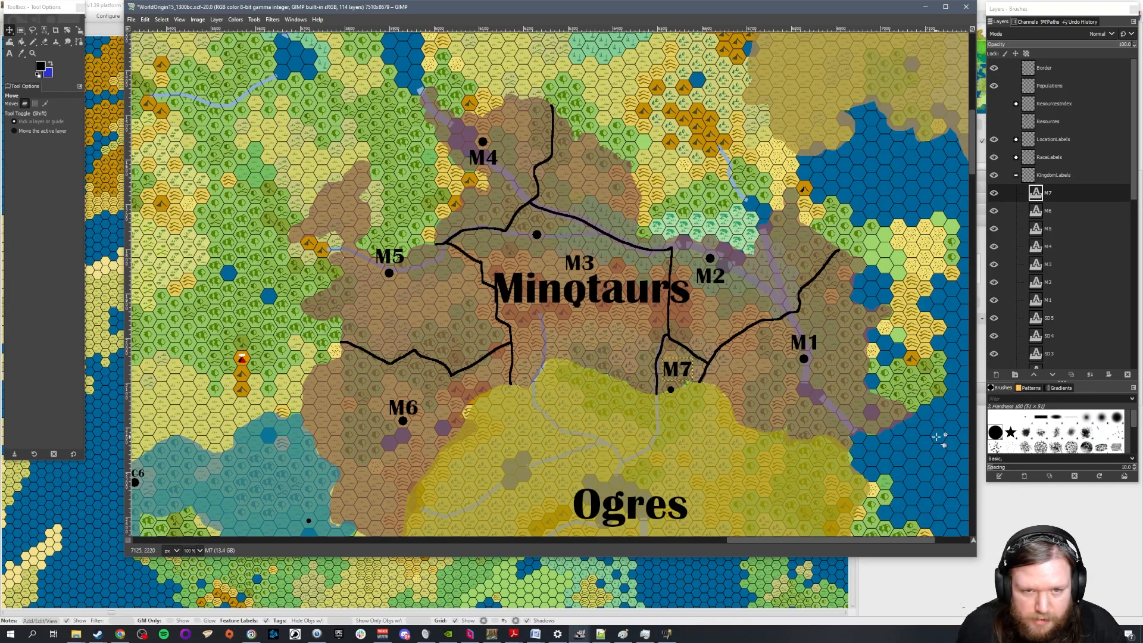
click(46, 42)
click(47, 43)
scroll(513, 86, up, 1)
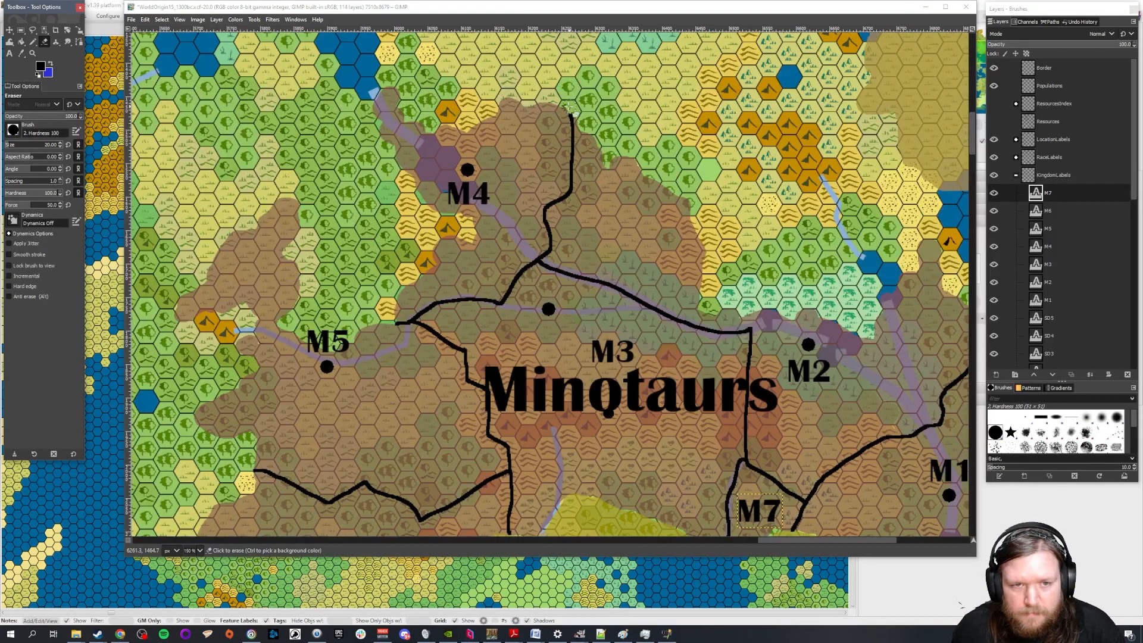
mouse_move(570, 114)
mouse_down()
mouse_move(569, 191)
mouse_move(549, 209)
mouse_move(543, 252)
mouse_up()
click(1046, 69)
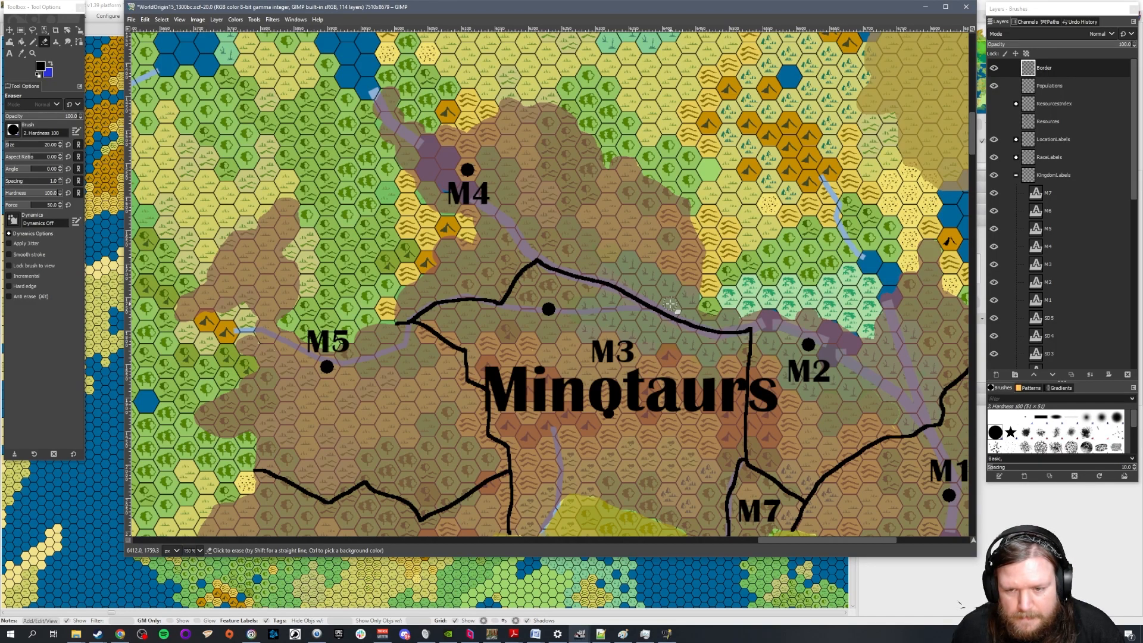
Try deleting the M6 label layer, and undo the deletion
scroll(563, 388, down, 1)
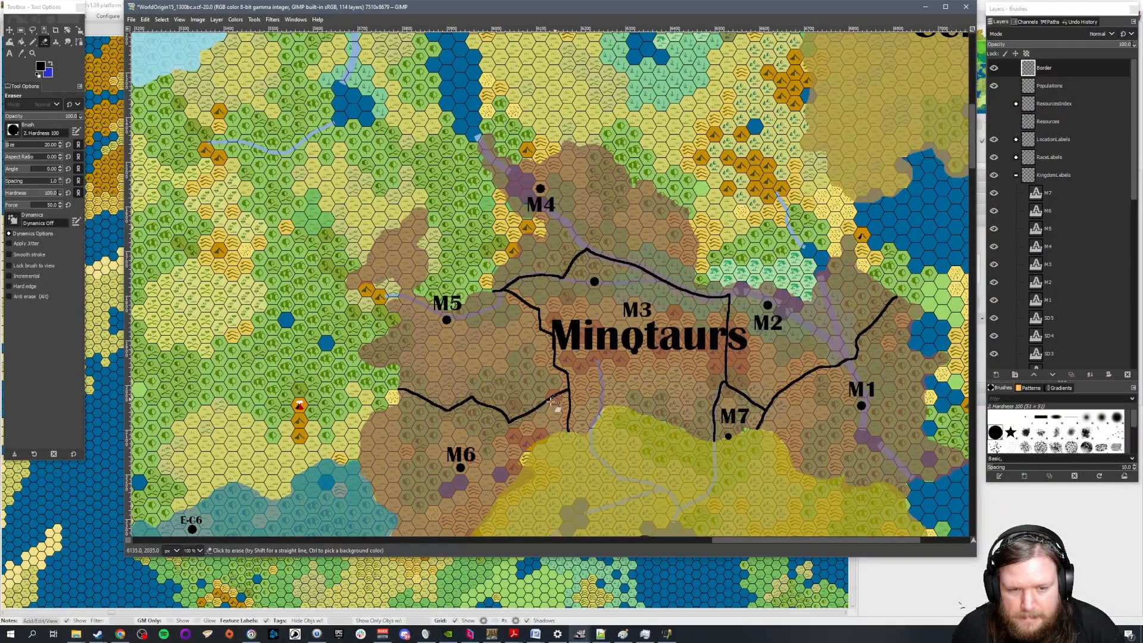
scroll(471, 406, down, 3)
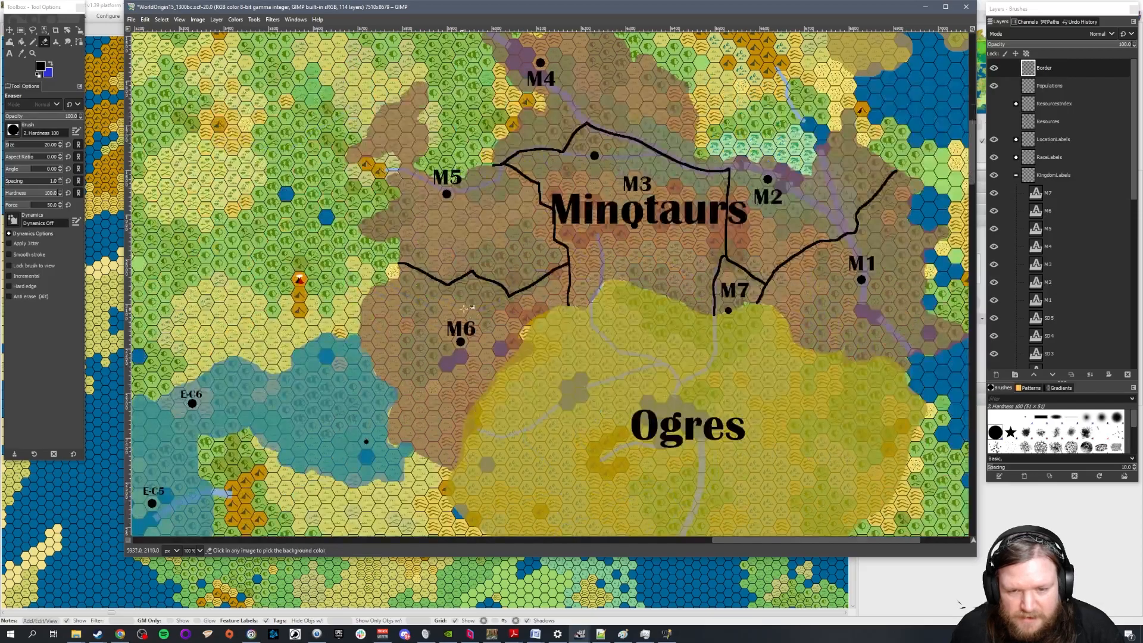
click(1048, 210)
click(1127, 374)
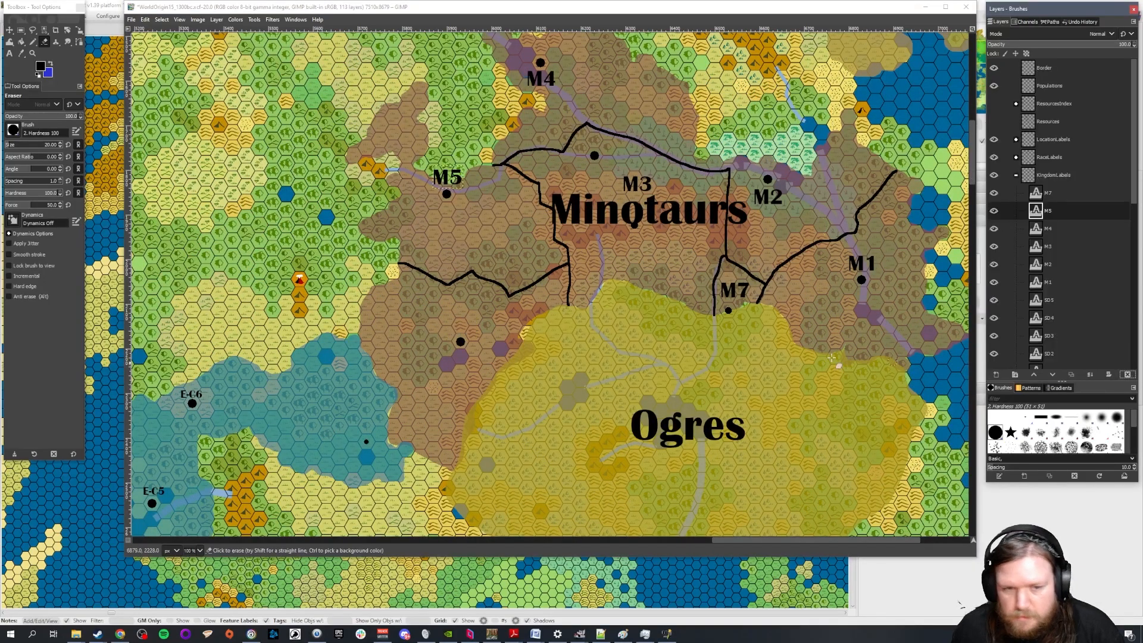
scroll(408, 269, up, 1)
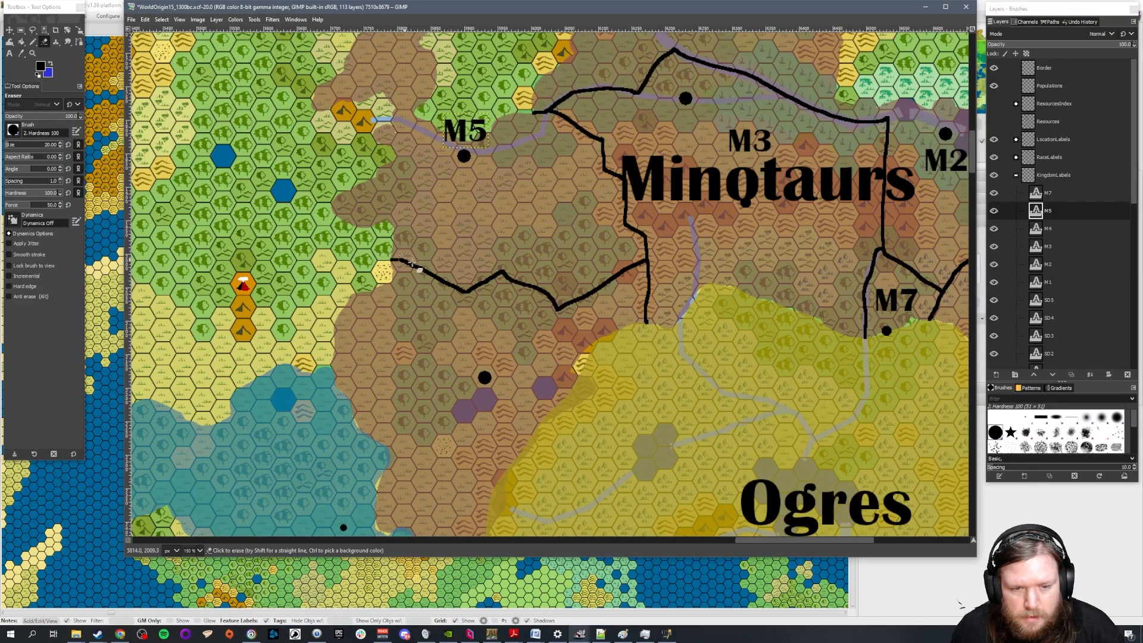
key(ctrl+z)
scroll(839, 271, up, 3)
scroll(784, 318, down, 1)
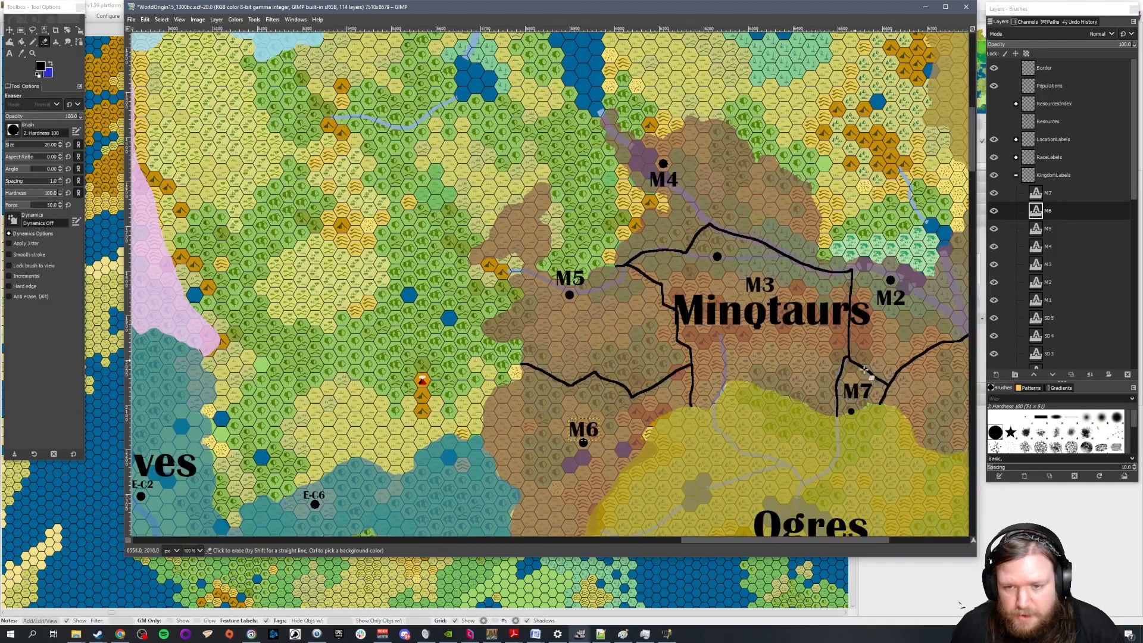
Delete the M7 label layer and erase the border lines running from east of its city dot northeast between M2 and M1
scroll(793, 540, right, 4)
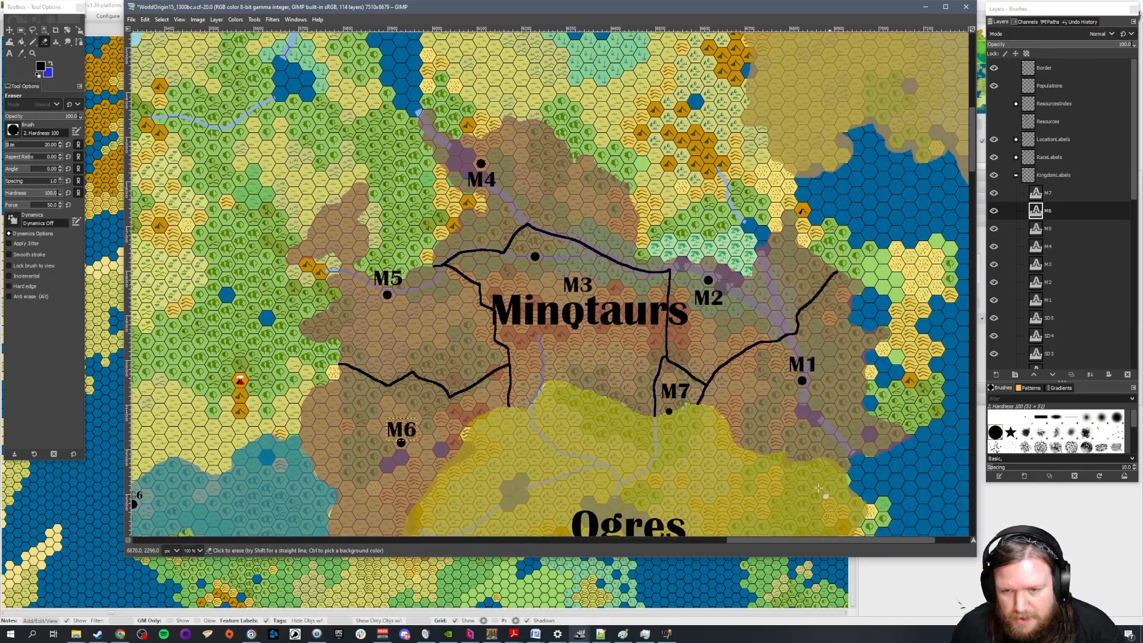
scroll(734, 410, up, 1)
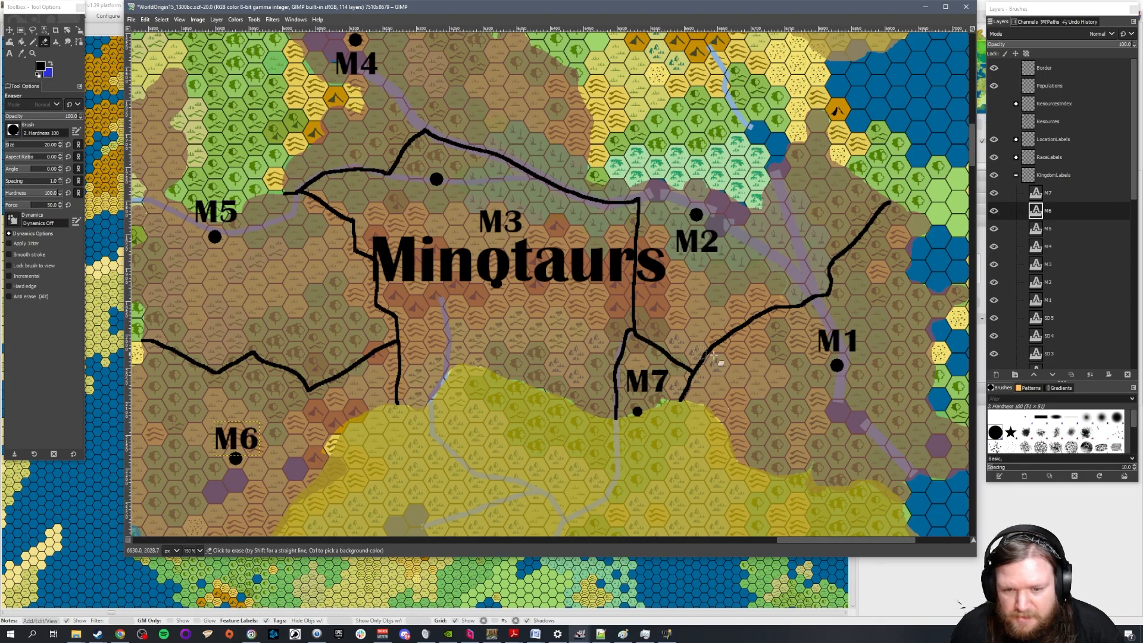
click(1058, 197)
click(1127, 374)
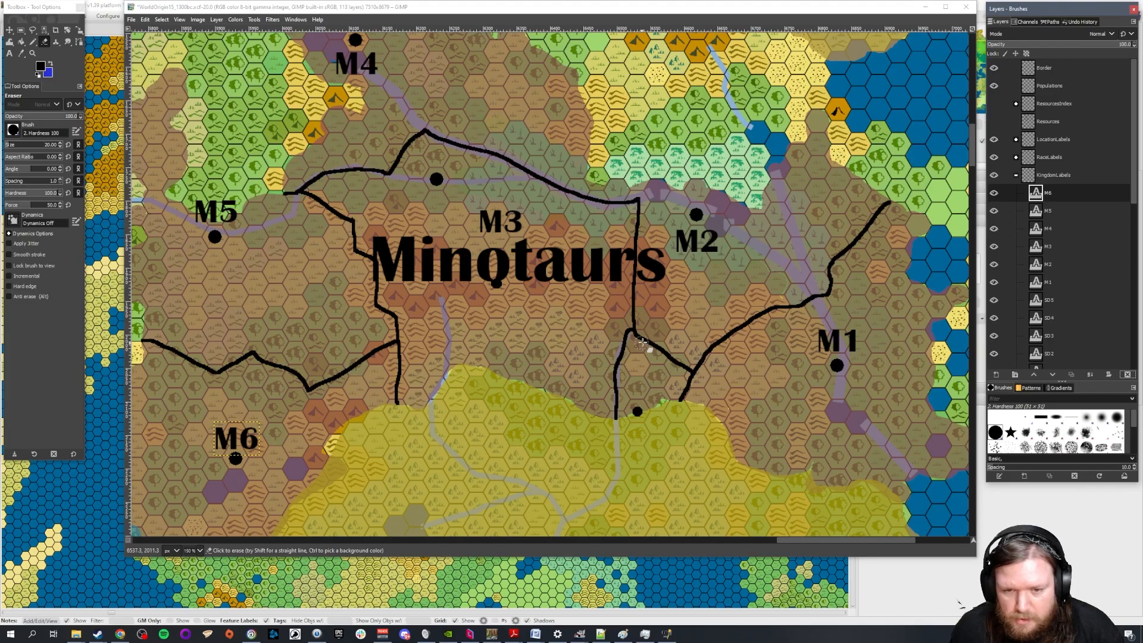
key(Home)
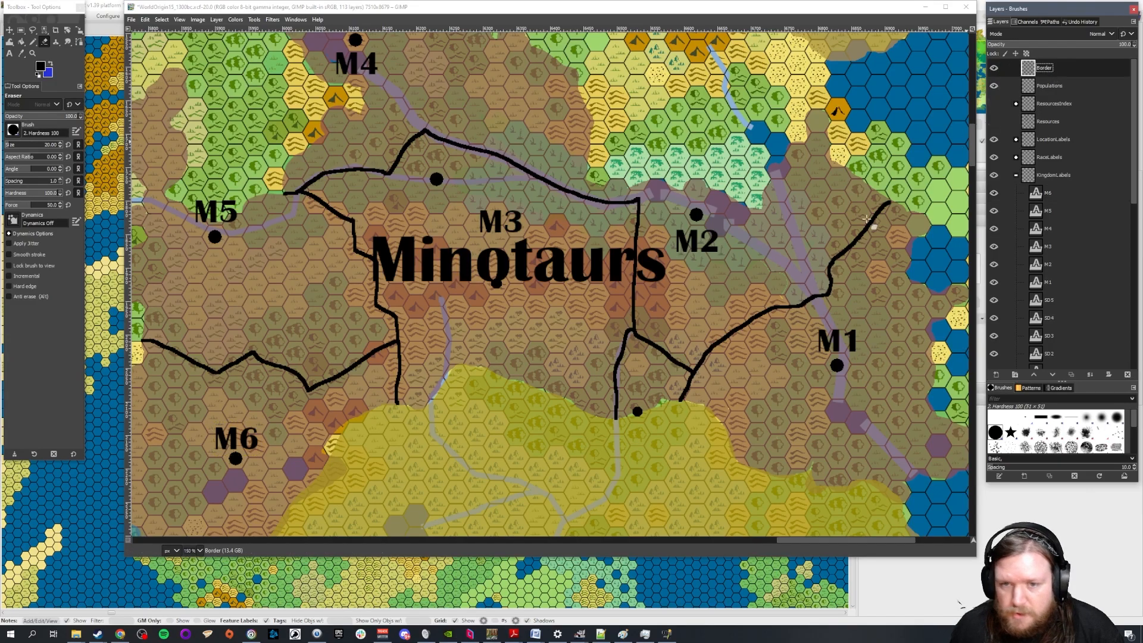
mouse_move(638, 339)
mouse_down()
mouse_move(683, 366)
mouse_move(683, 396)
mouse_move(722, 338)
mouse_move(827, 286)
mouse_move(827, 263)
mouse_move(895, 199)
mouse_up()
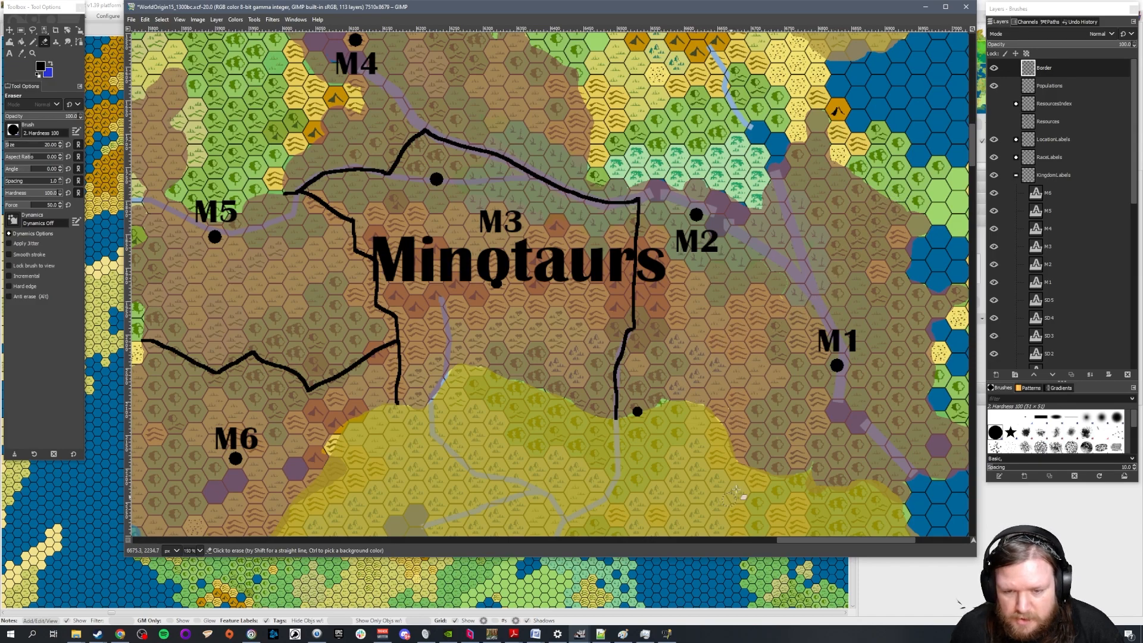
With the Pencil, draw a border between M2 and M1 from the M3 boundary's southeastern bend, across the river, to the northeastern edge
scroll(824, 525, right, 5)
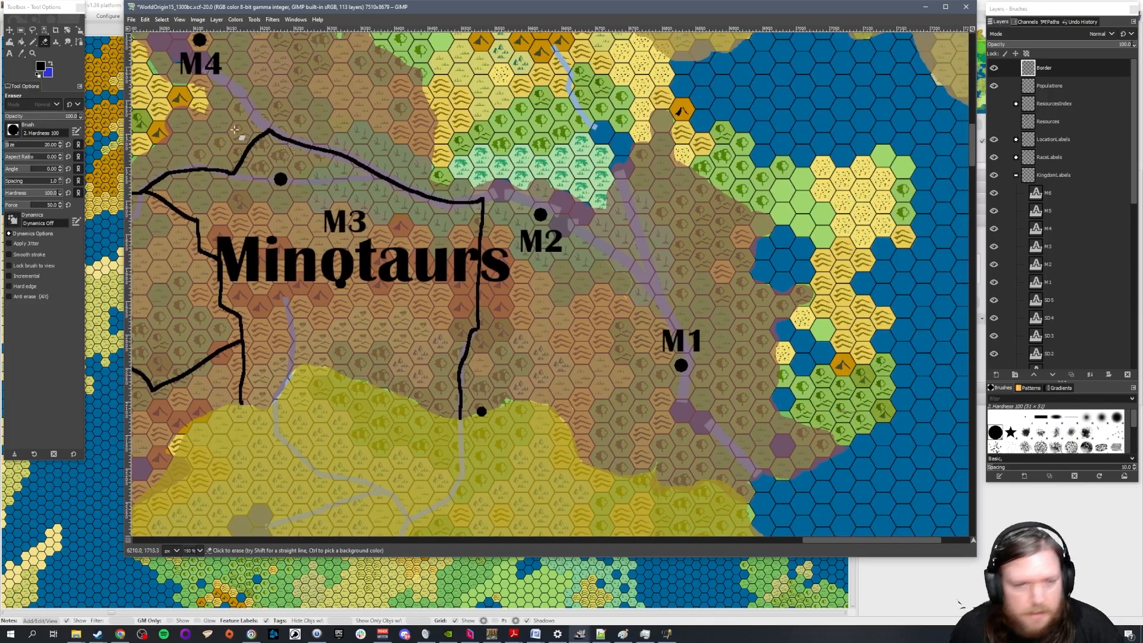
click(33, 41)
drag(56, 144, 50, 145)
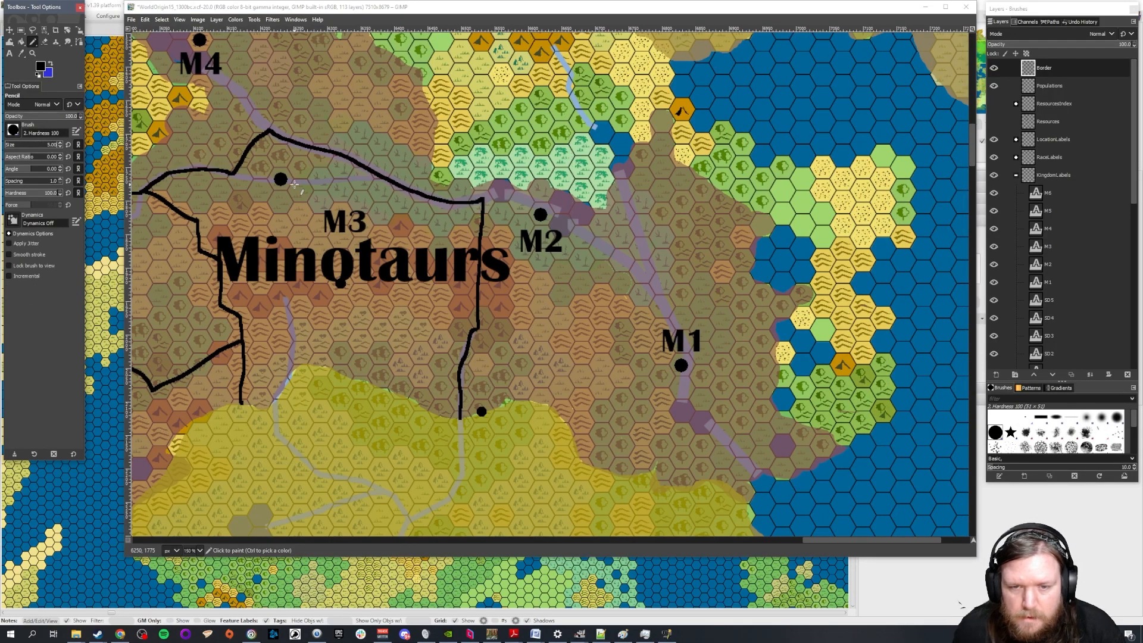
click(652, 284)
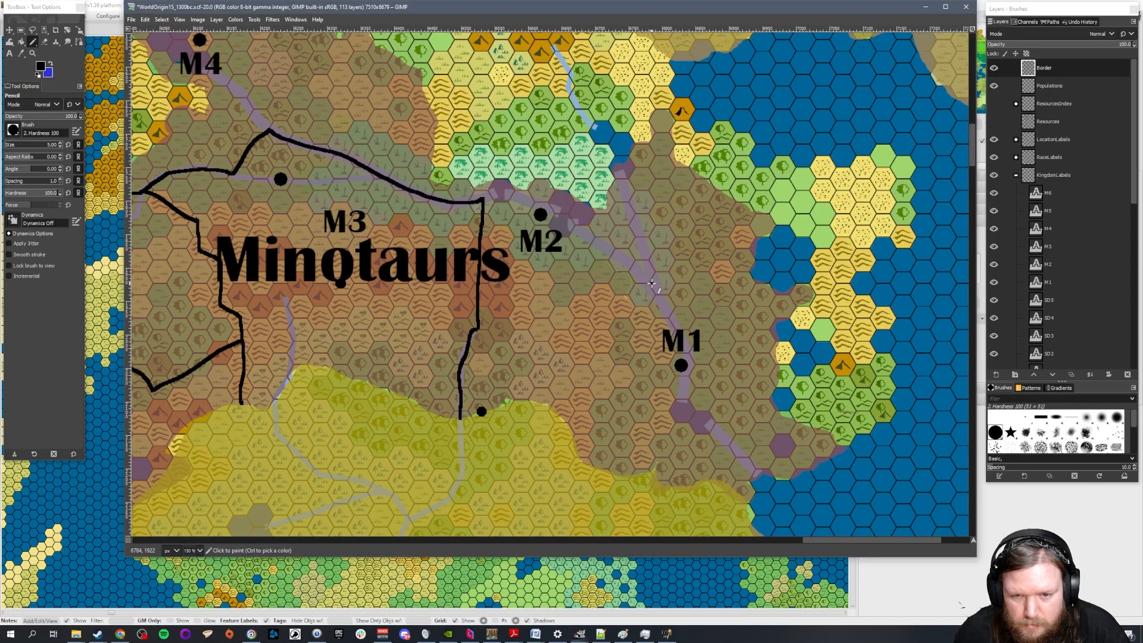
mouse_move(650, 285)
mouse_down()
mouse_move(589, 315)
mouse_move(550, 352)
mouse_move(477, 322)
mouse_up()
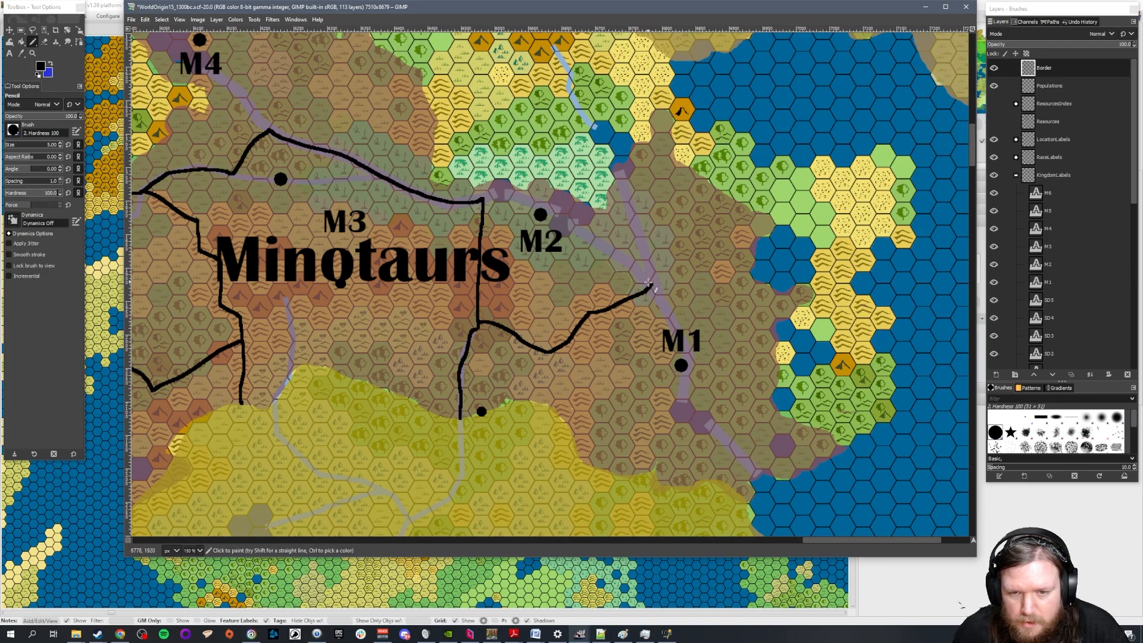
drag(655, 283, 728, 198)
ctrl+scroll(598, 280, down, 2)
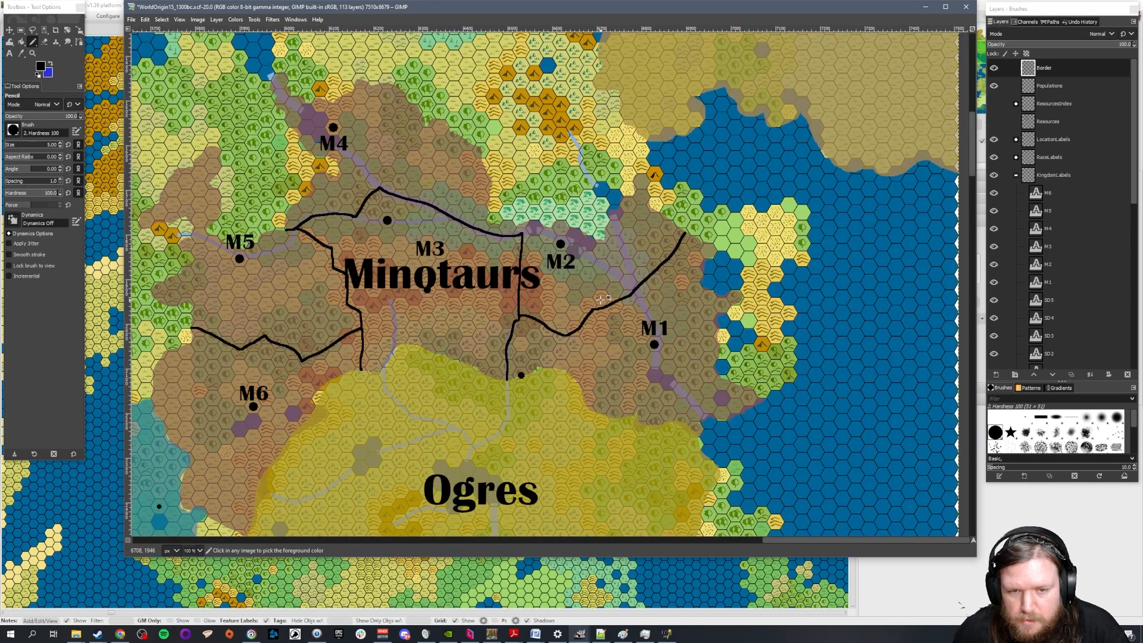
Draw a new eastern M3 border from its northern line, down through the Minotaurs label, to the existing vertical border
ctrl+scroll(480, 213, up, 1)
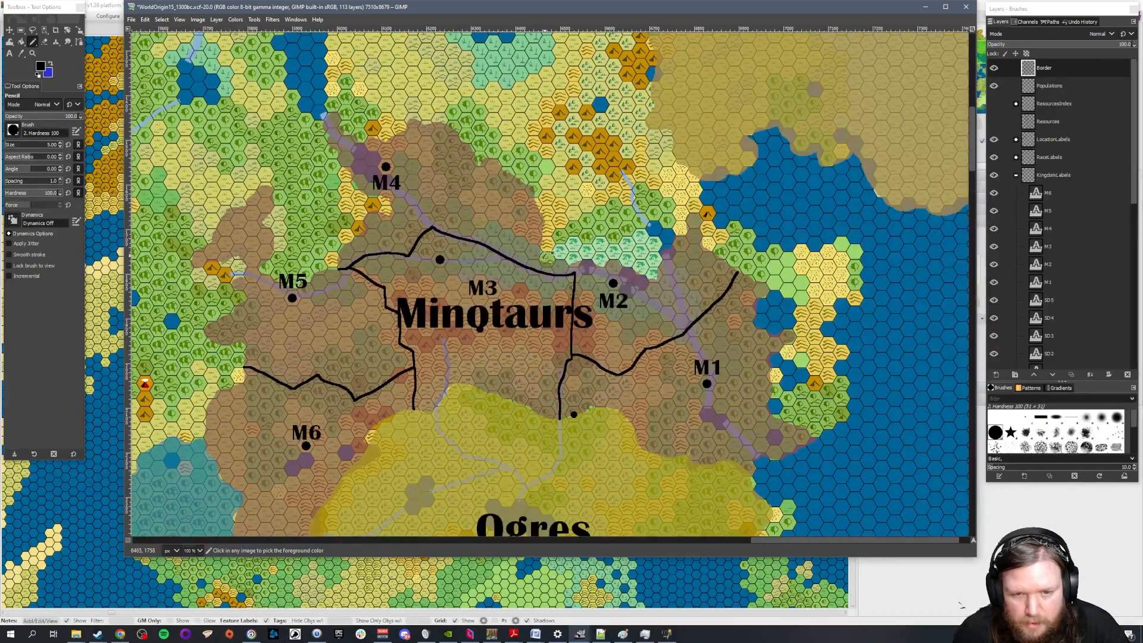
ctrl+scroll(546, 256, up, 1)
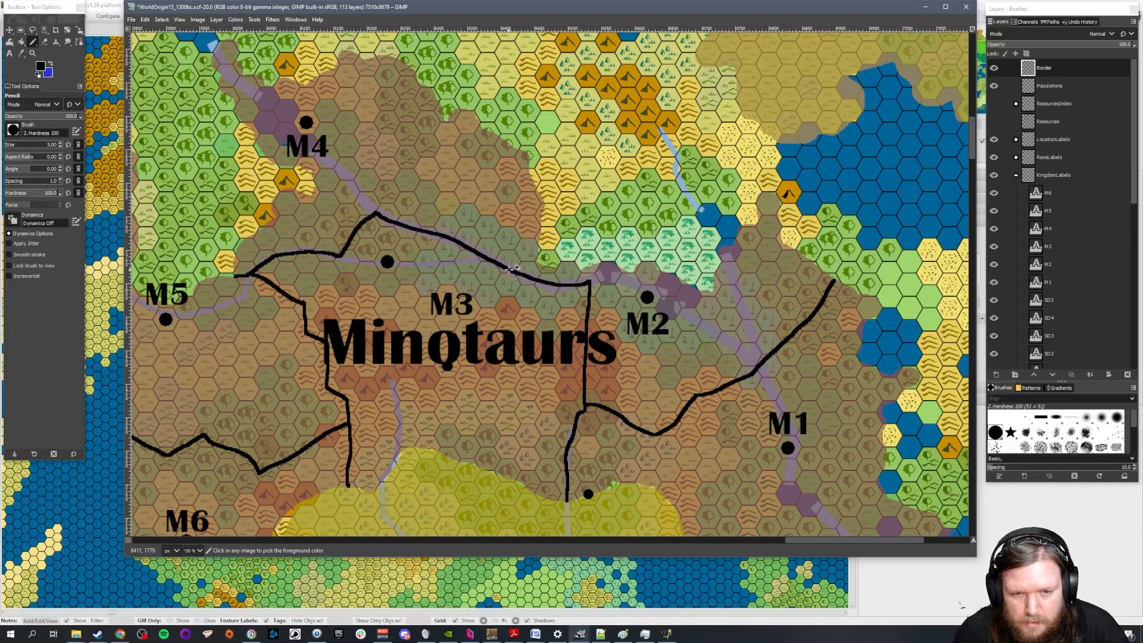
mouse_move(514, 271)
mouse_down()
mouse_move(507, 317)
mouse_move(529, 344)
mouse_move(584, 361)
mouse_up()
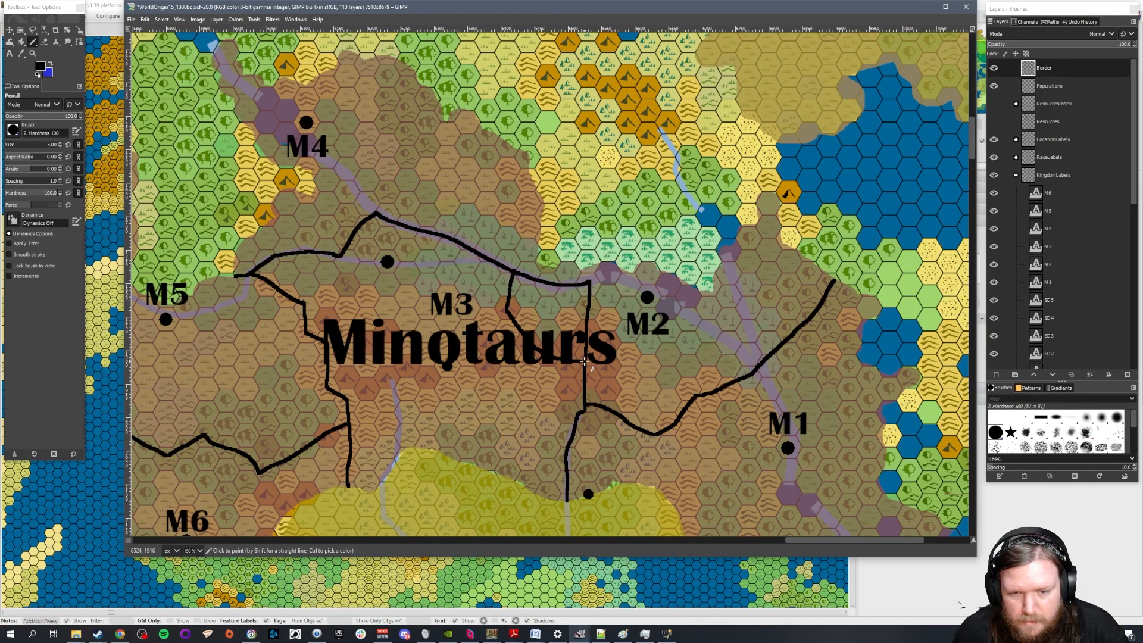
Enlarge the eraser and remove the old northeastern corner of M3's border on the Border layer, outside the new line
click(44, 42)
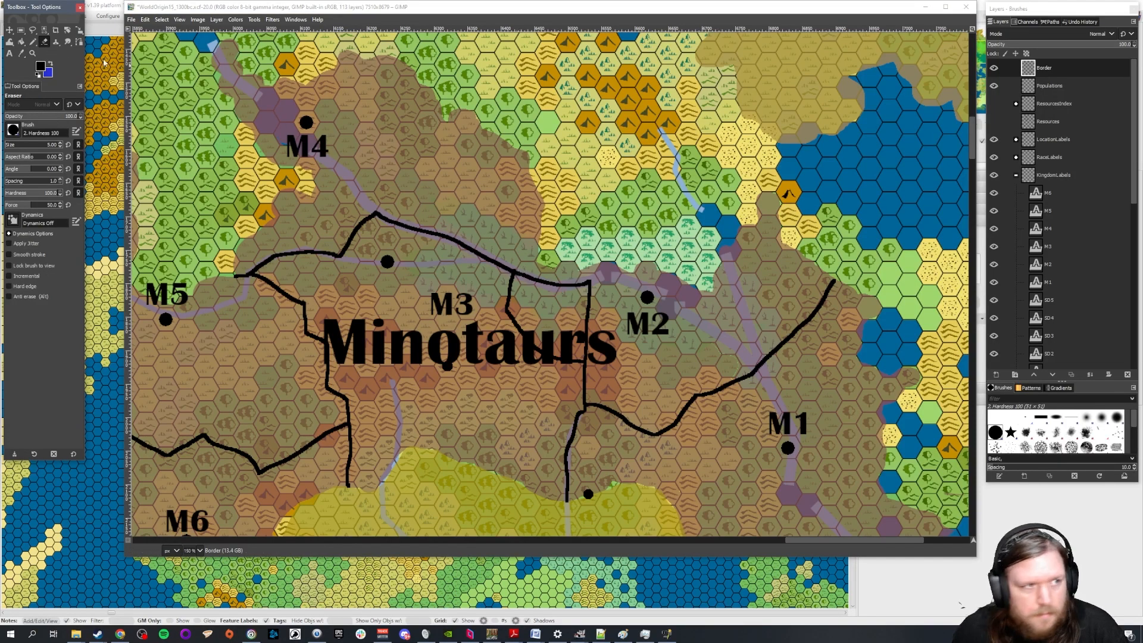
click(1045, 68)
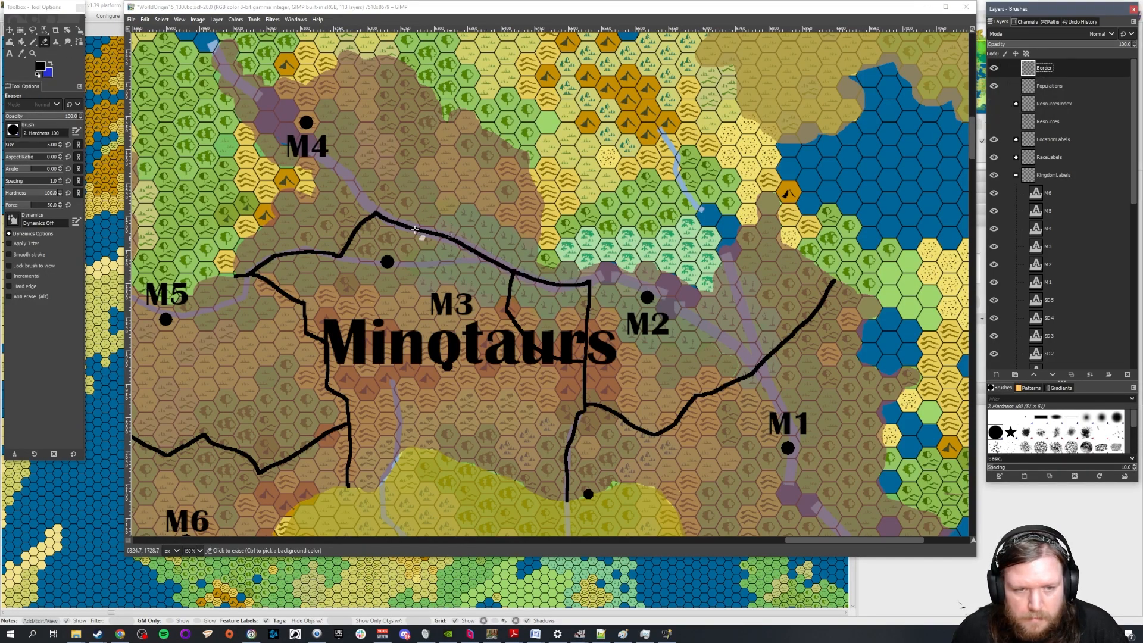
click(54, 145)
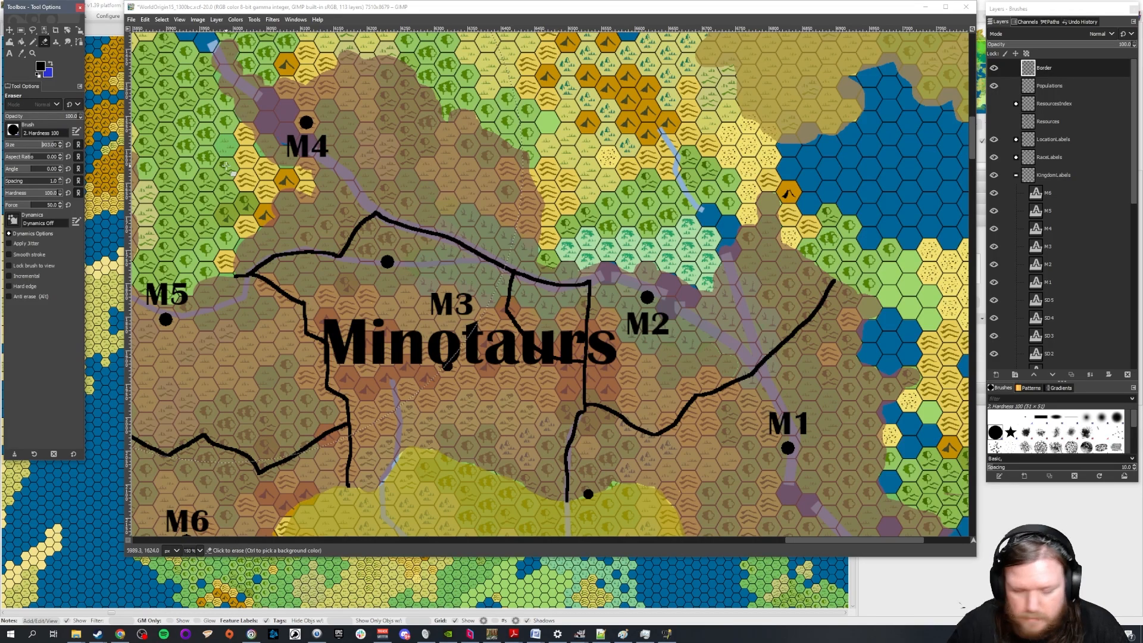
text(20)
key(Delete)
key(Delete)
key(Return)
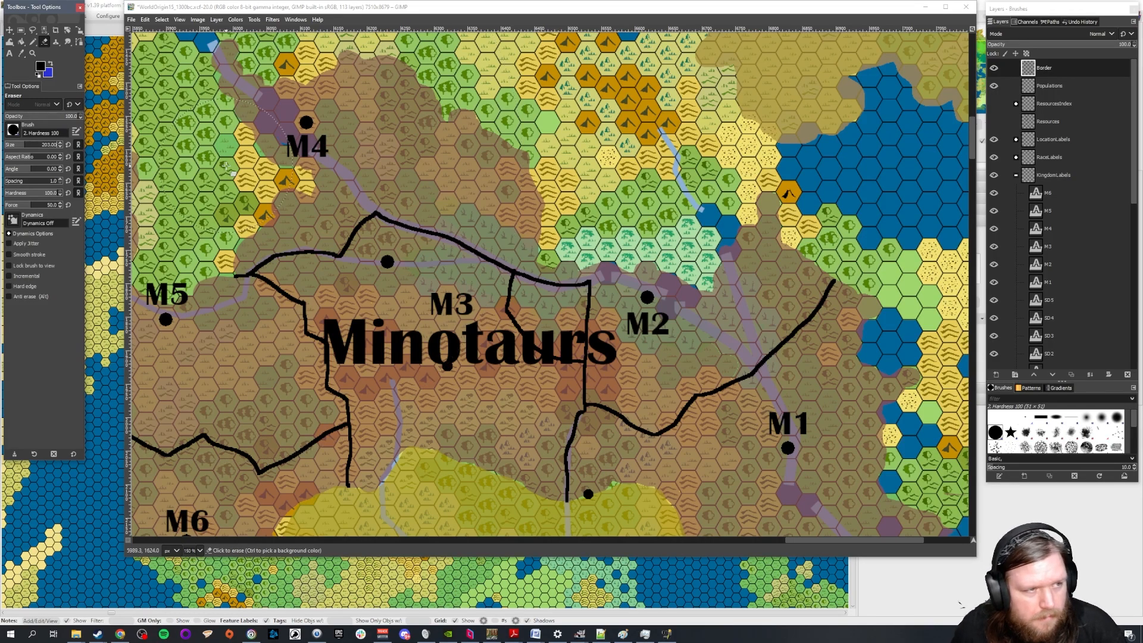
click(586, 259)
drag(587, 260, 598, 293)
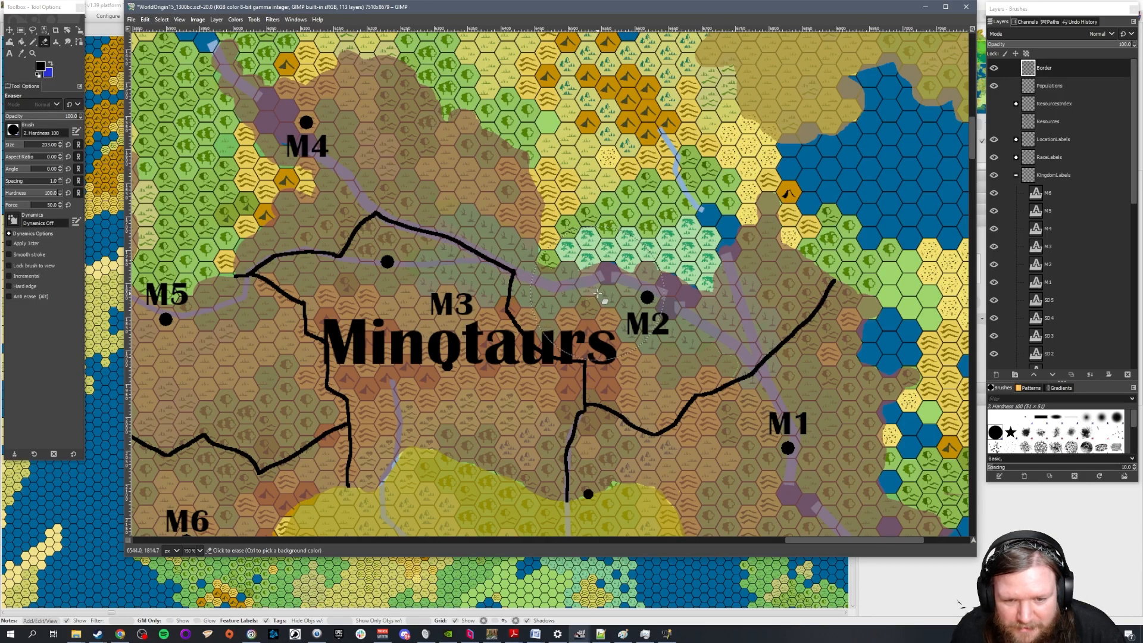
Set the eraser size to 5 and review the redrawn Minotaur borders
scroll(598, 293, down, 2)
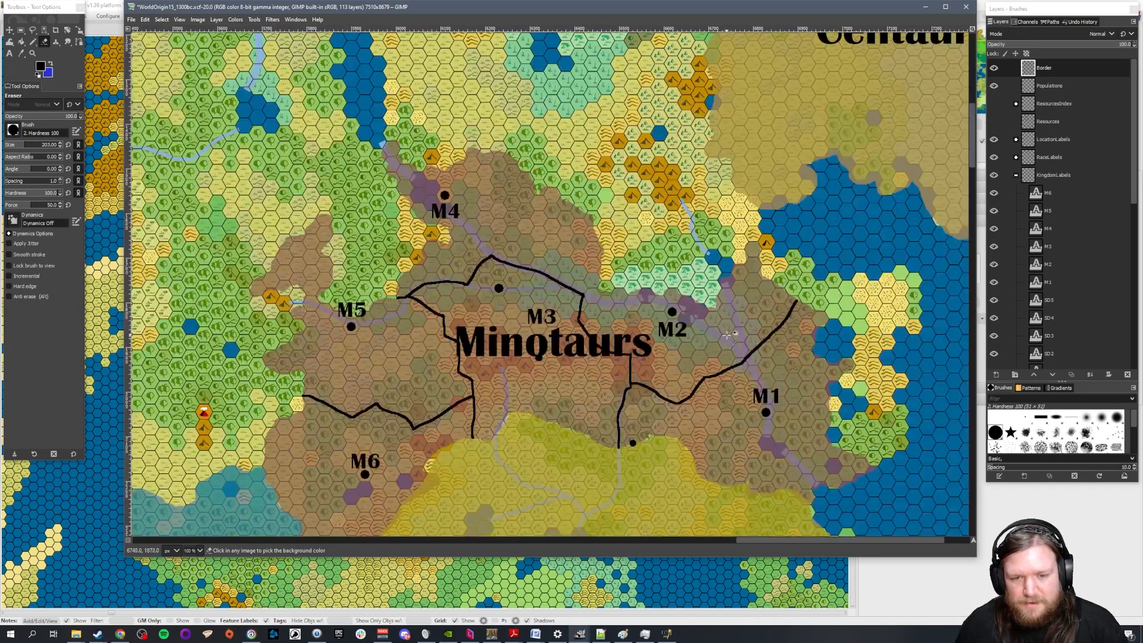
scroll(605, 273, up, 1)
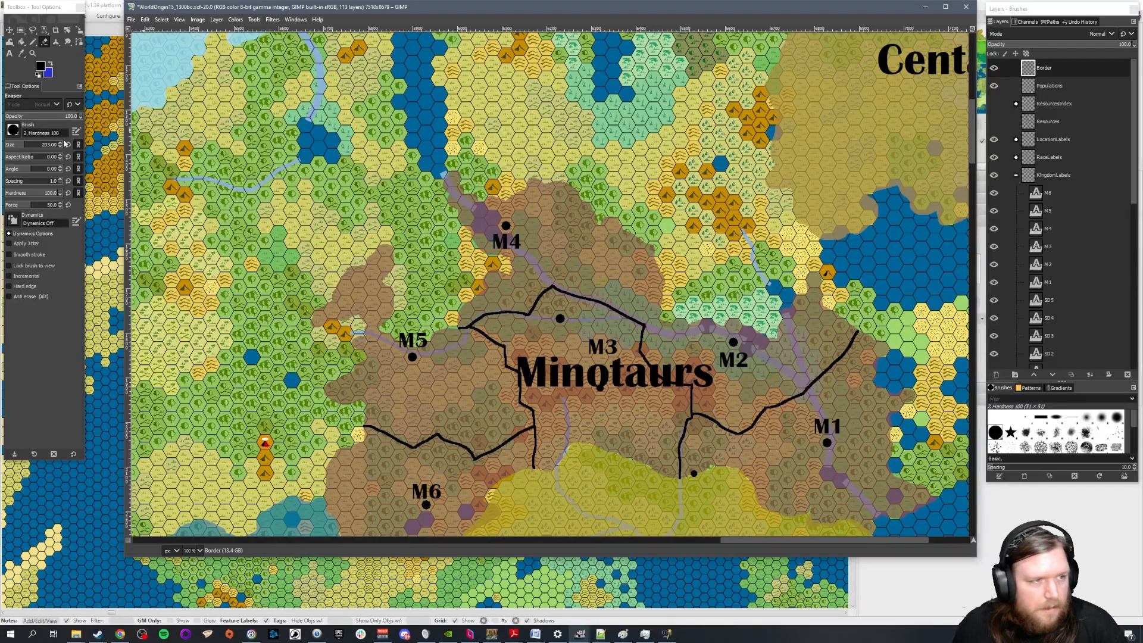
click(53, 145)
key(ctrl+a)
text(5)
key(Return)
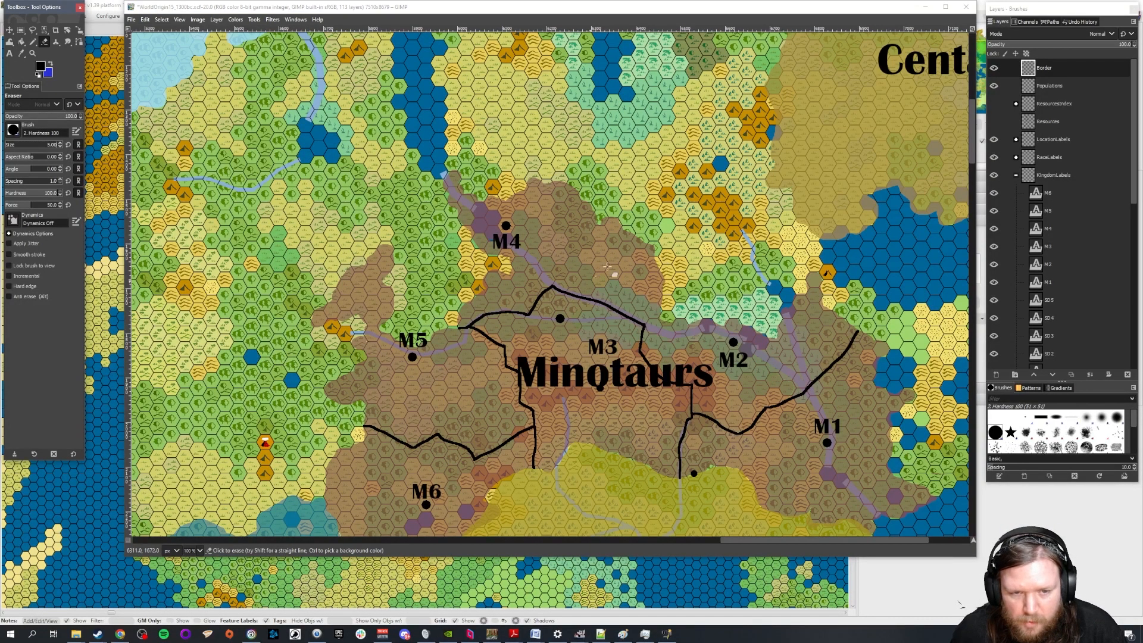
scroll(761, 342, up, 1)
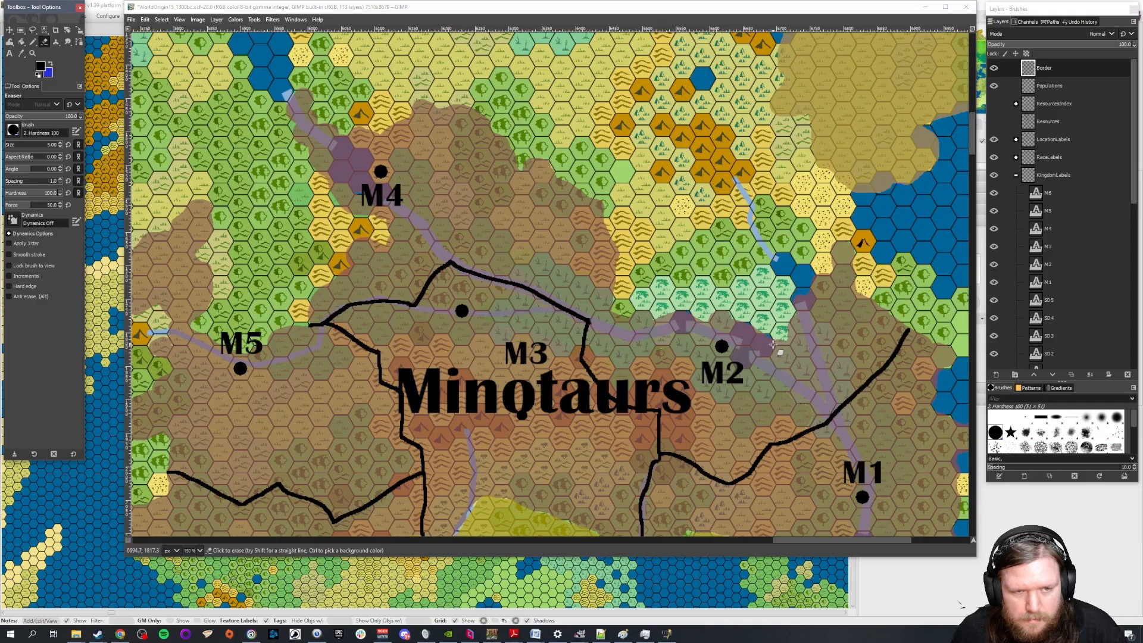
scroll(772, 344, down, 3)
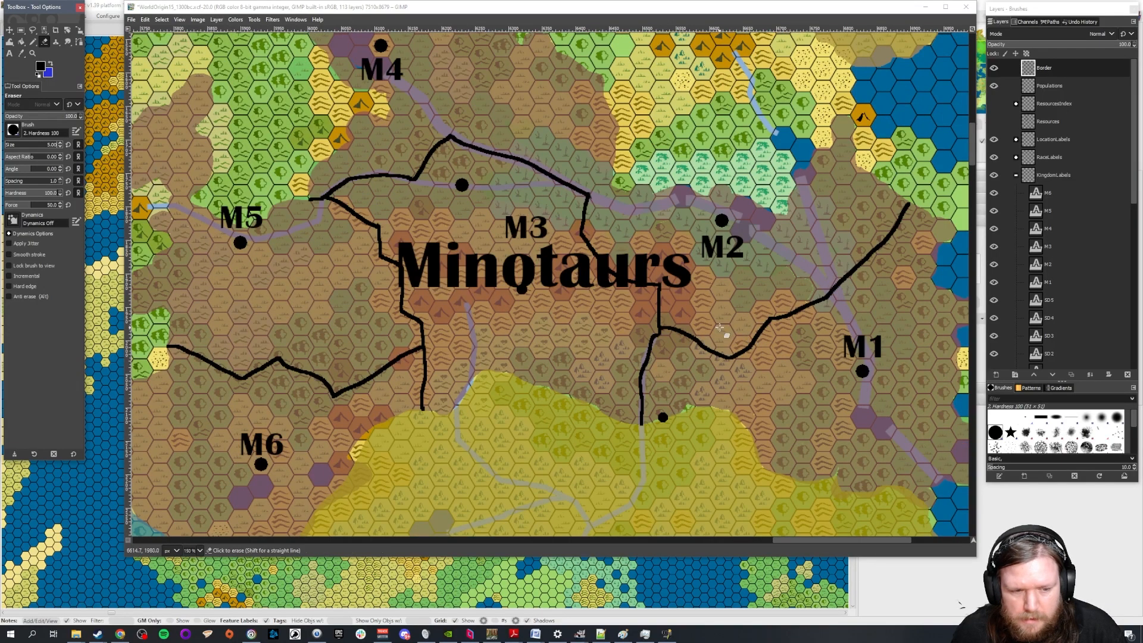
scroll(719, 326, down, 1)
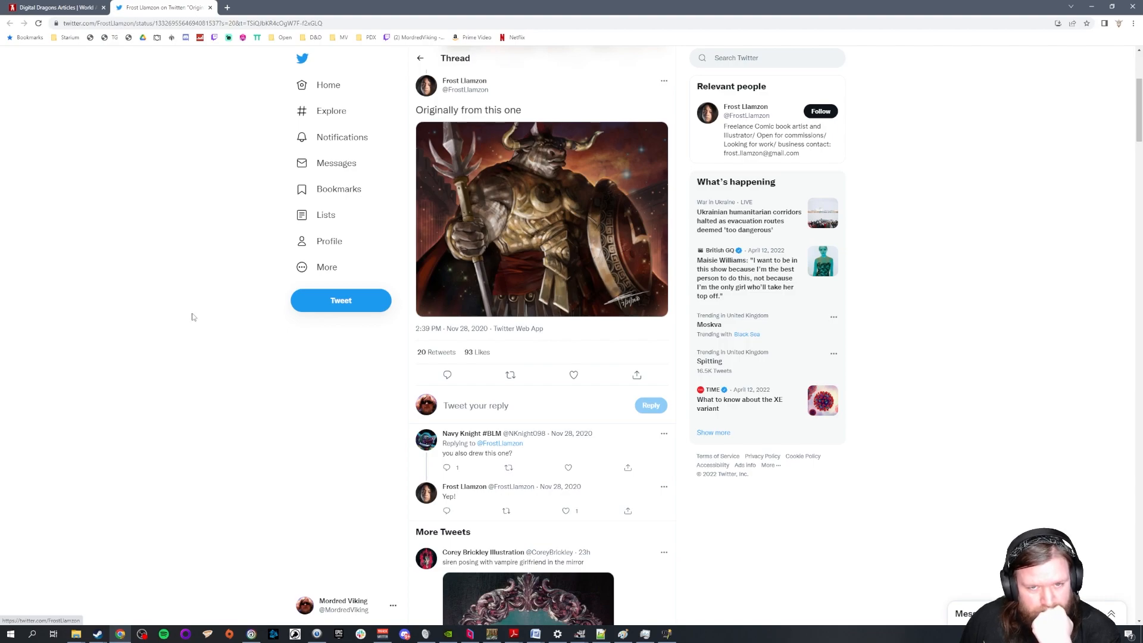
Return to the map and pencil a short border between M4 and M2, from M3's northeastern corner to the territory's edge
click(1092, 7)
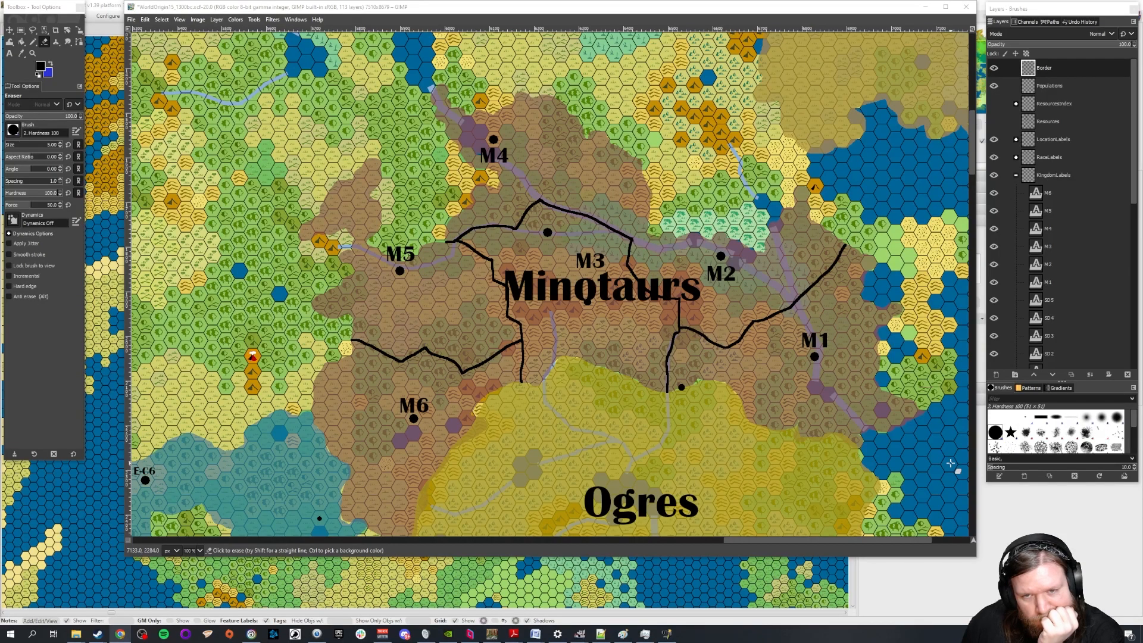
scroll(662, 227, up, 2)
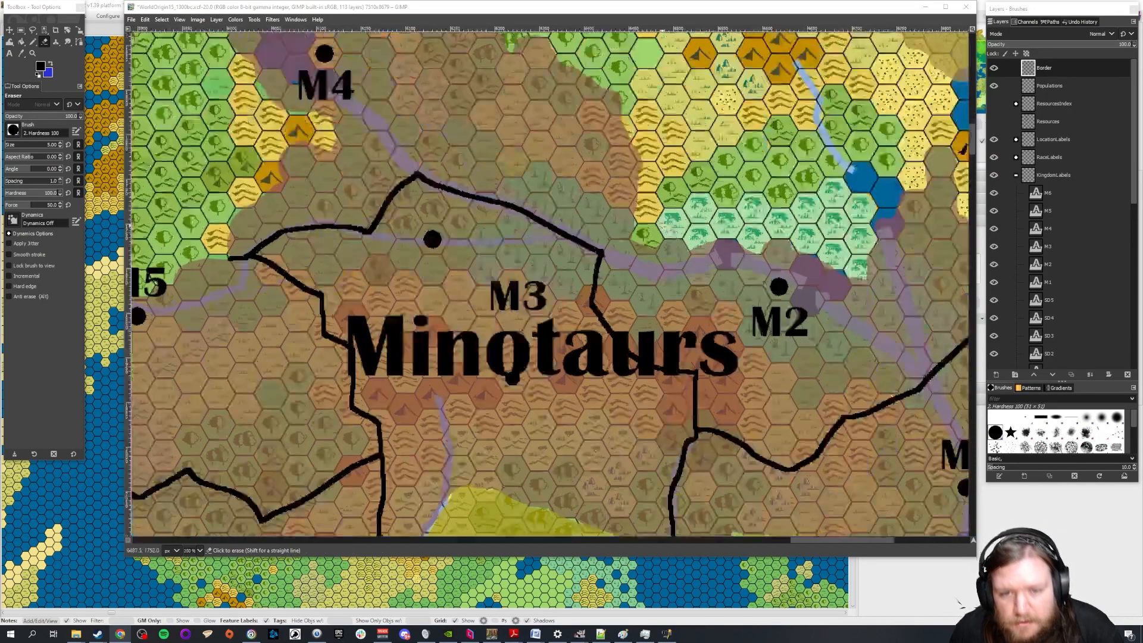
key(n)
drag(600, 253, 639, 242)
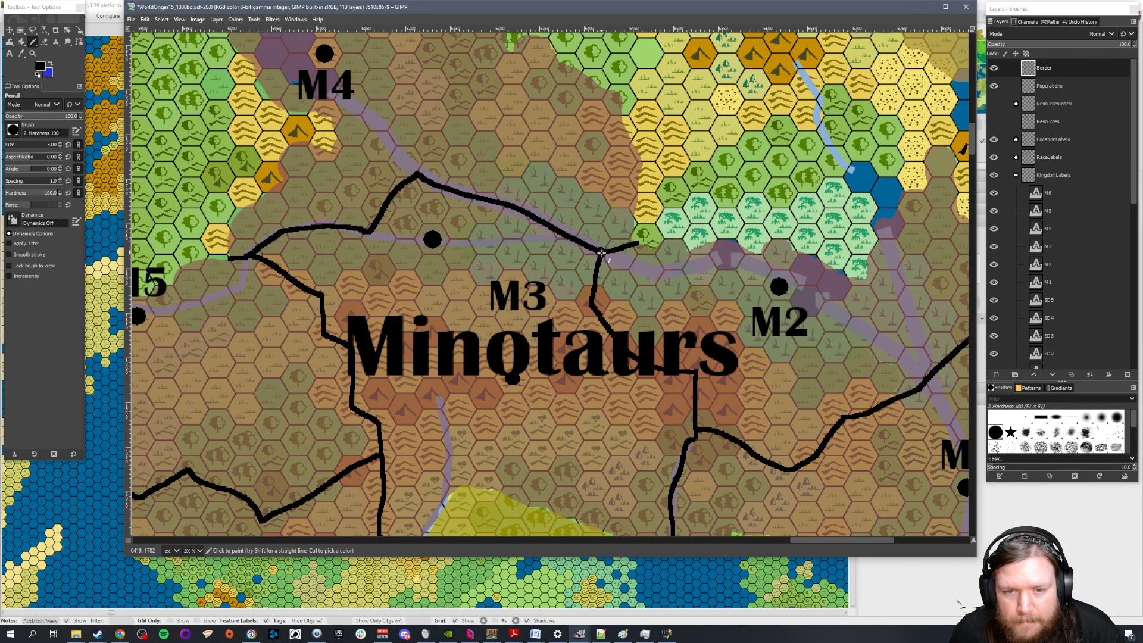
scroll(629, 224, down, 3)
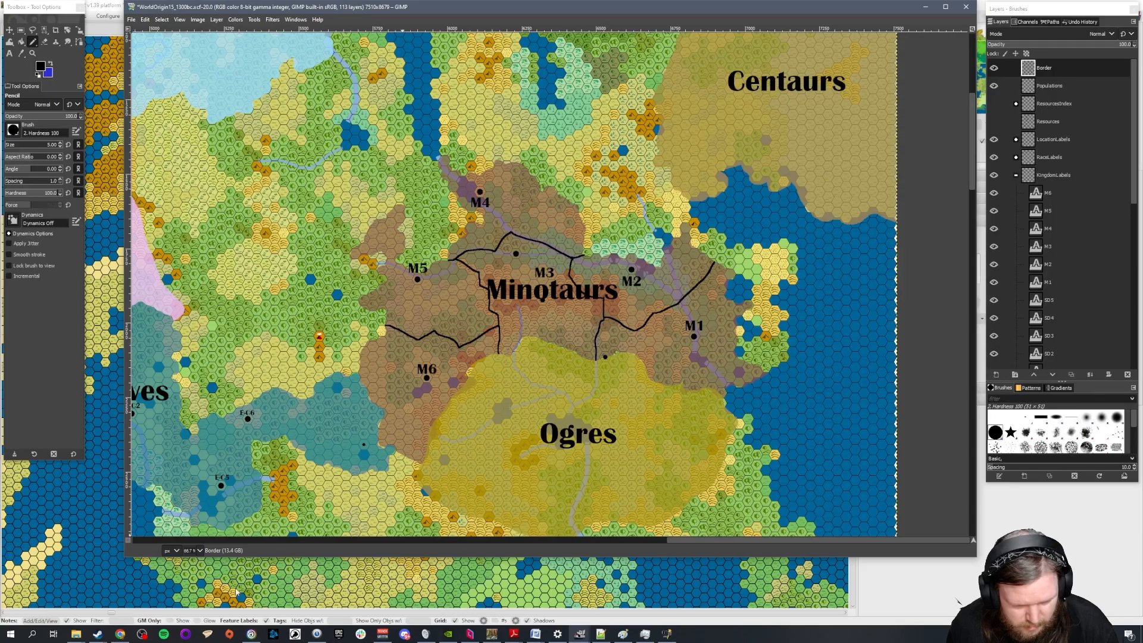
Switch to the browser, close the Twitter tab and delete the trailing text after M6 in the Kingdoms article
click(148, 588)
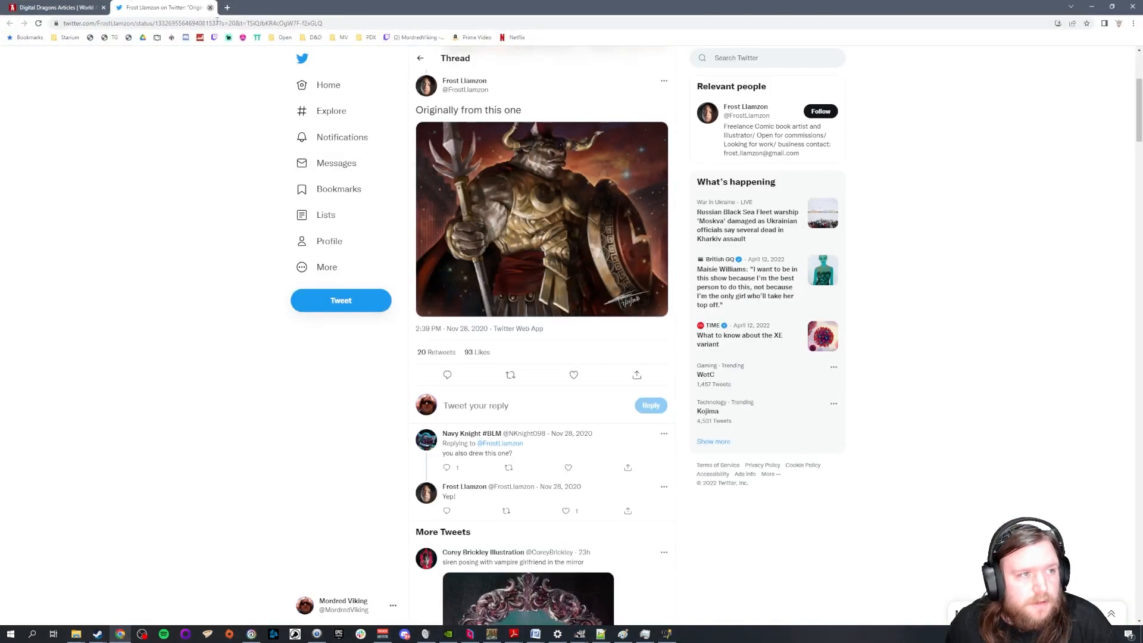
click(210, 8)
key(BackSpace)
key(BackSpace)
key(BackSpace)
key(BackSpace)
key(BackSpace)
key(BackSpace)
Restore the browser to a smaller window and narrow the GIMP window so the Kingdoms article shows beside the map
drag(628, 11, 279, 17)
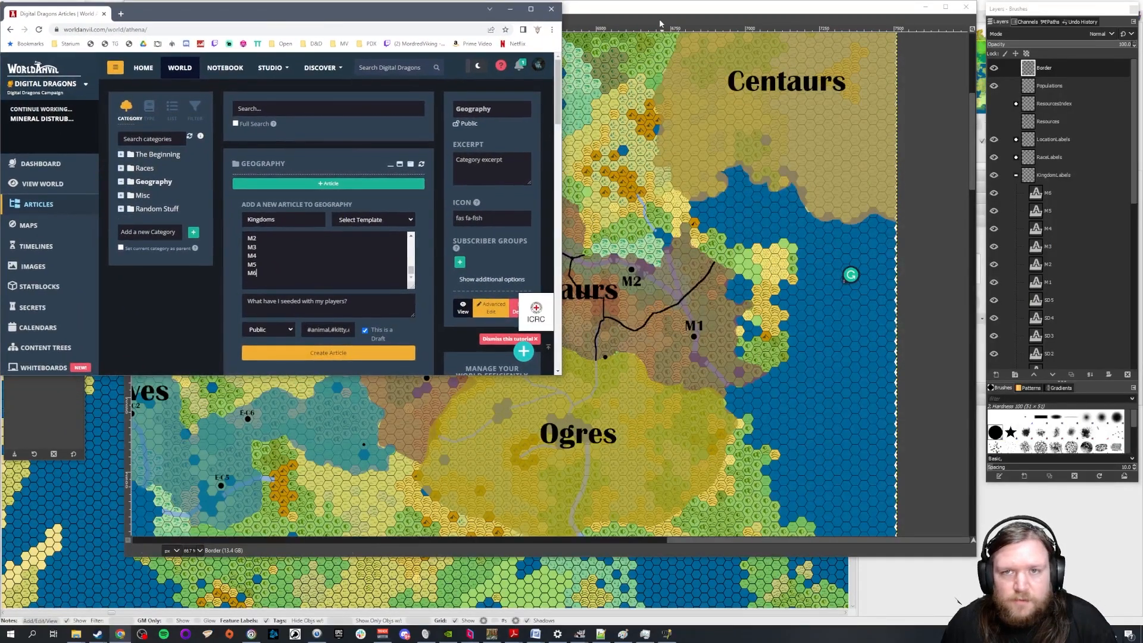
click(646, 24)
mouse_move(210, 10)
mouse_down()
mouse_move(476, 16)
mouse_move(320, 9)
mouse_move(217, 24)
mouse_move(253, 10)
mouse_move(194, 10)
mouse_move(218, 11)
mouse_up()
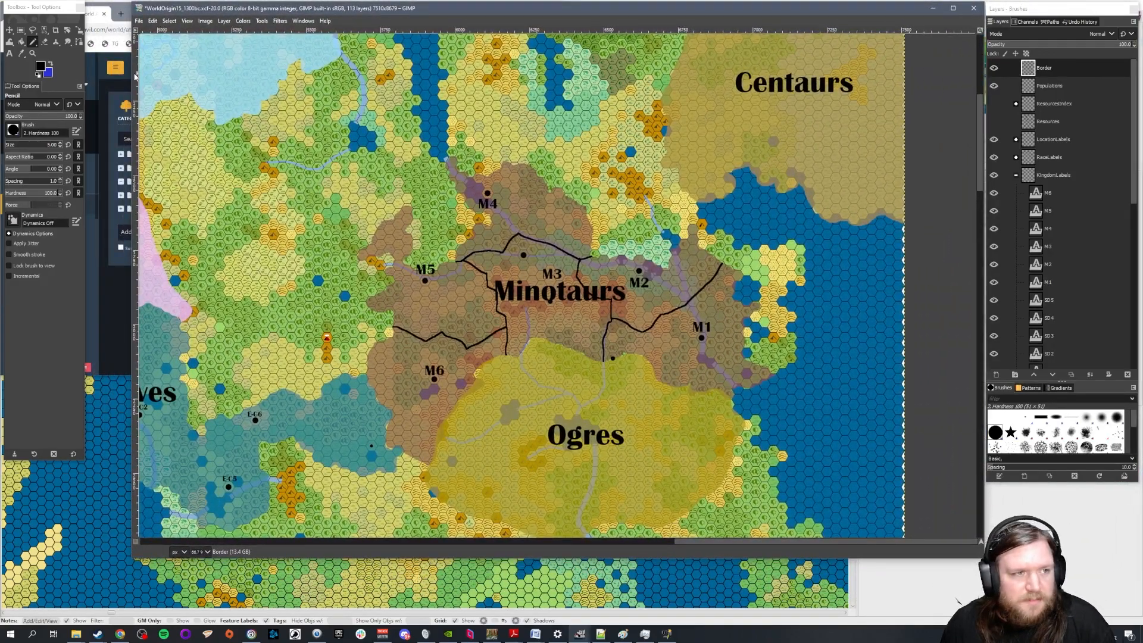
drag(132, 85, 434, 85)
scroll(312, 262, up, 10)
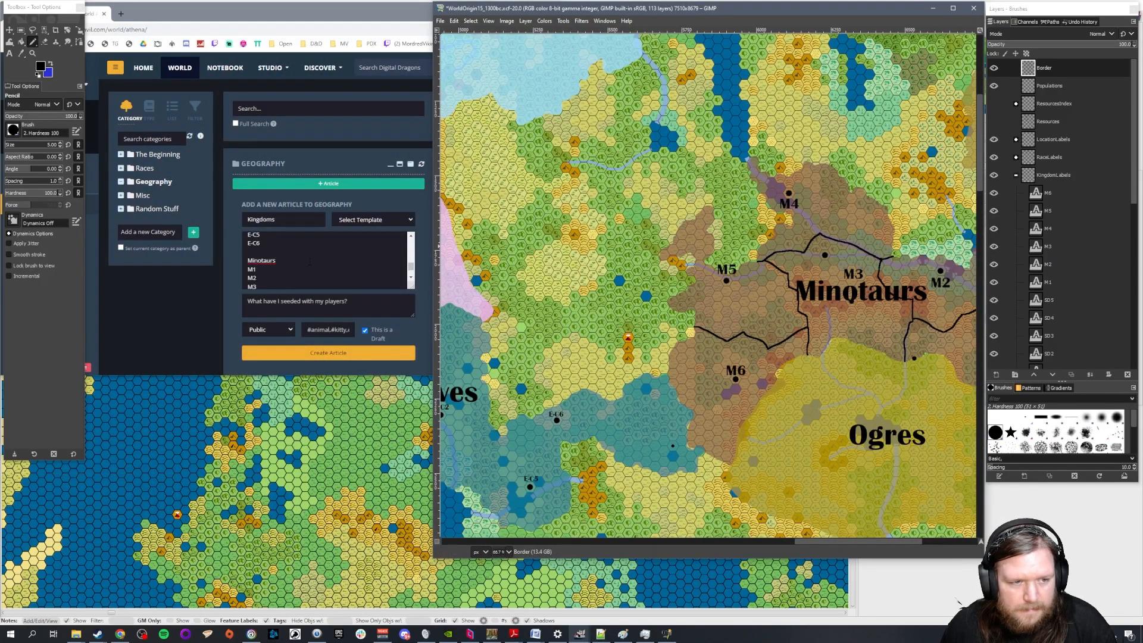
Narrow the World Anvil window to end at the map window's edge and extend it to the full screen height
click(282, 249)
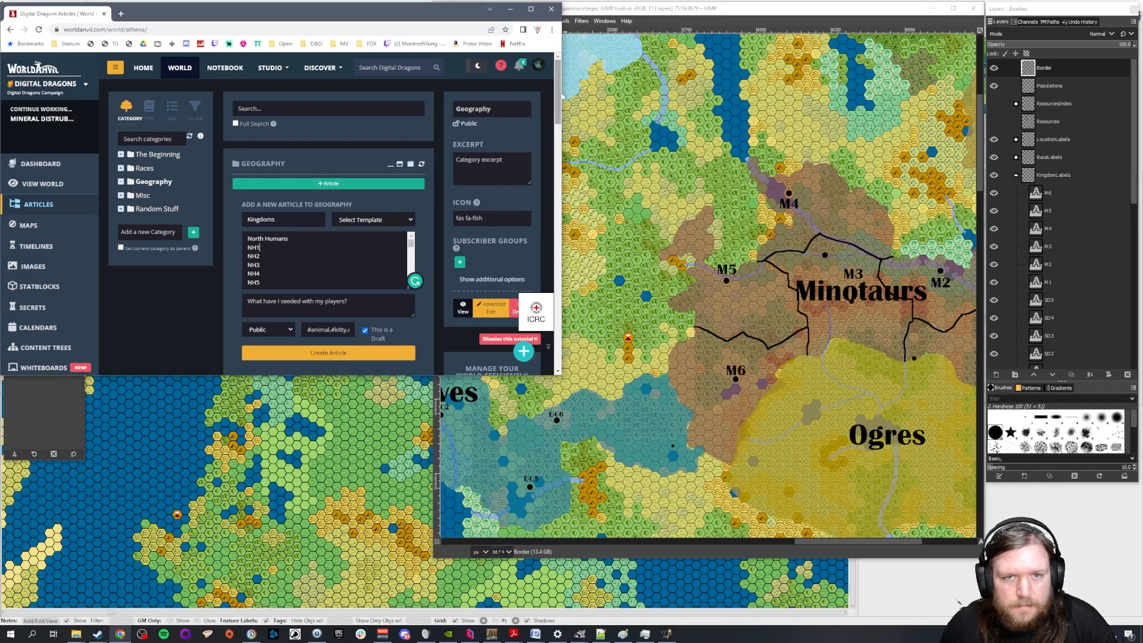
drag(562, 93, 434, 101)
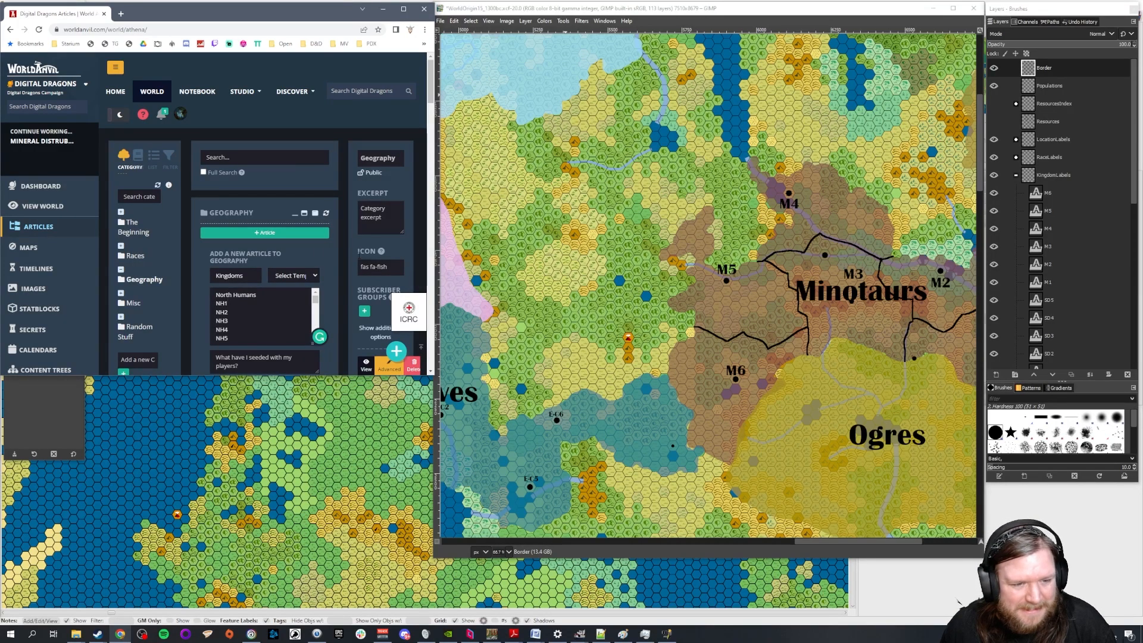
drag(300, 17, 248, 19)
click(306, 13)
drag(571, 34, 429, 69)
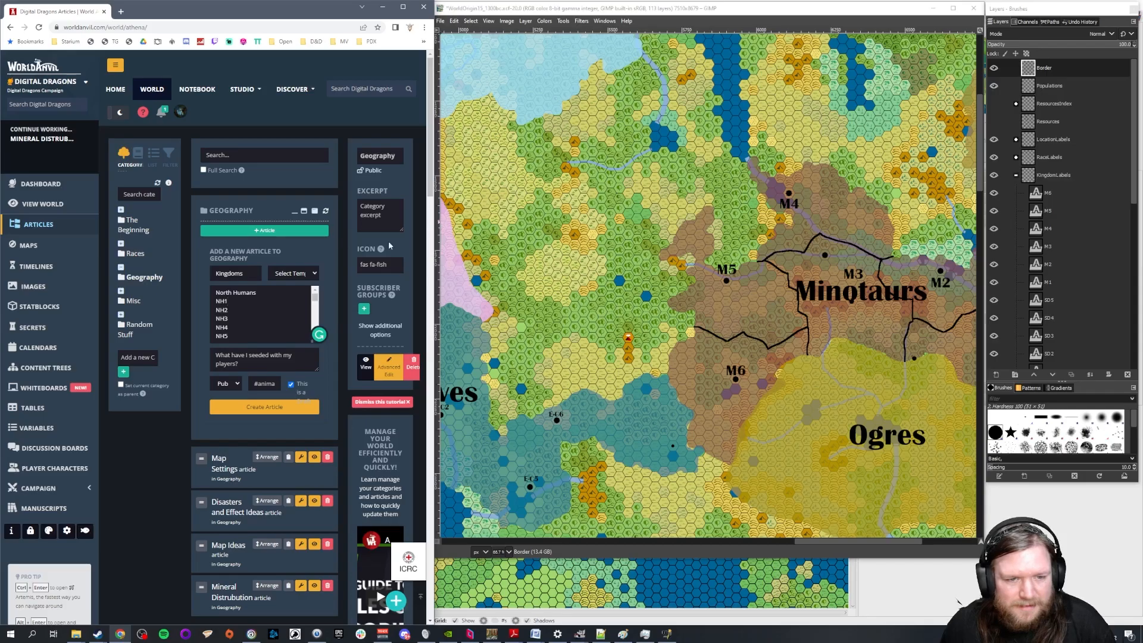
scroll(271, 308, down, 2)
scroll(277, 308, up, 2)
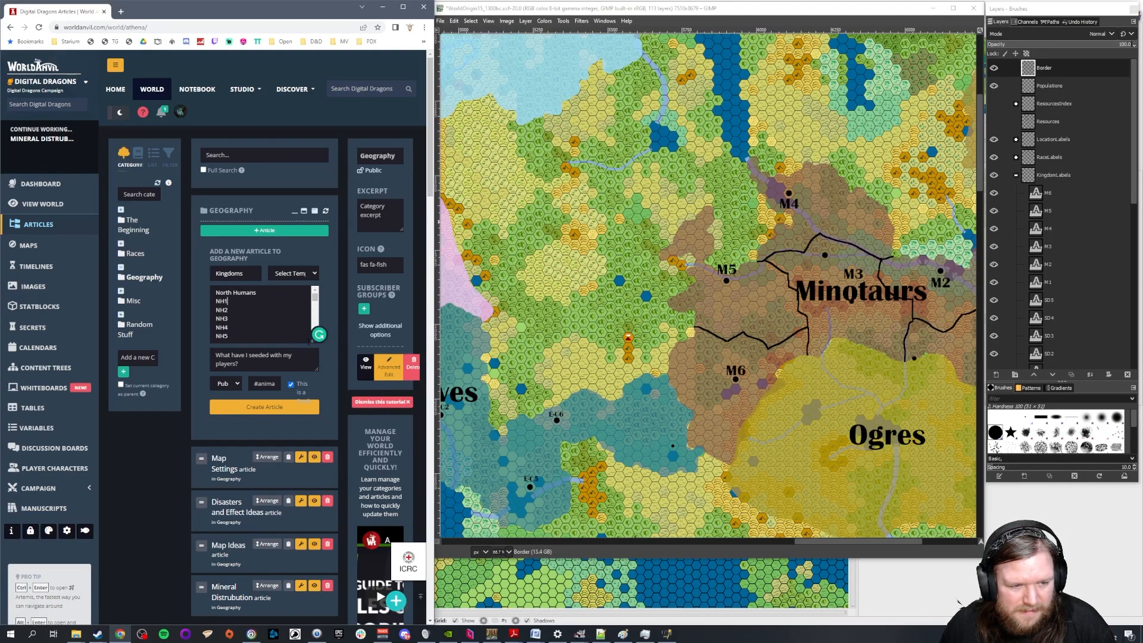
drag(313, 342, 329, 349)
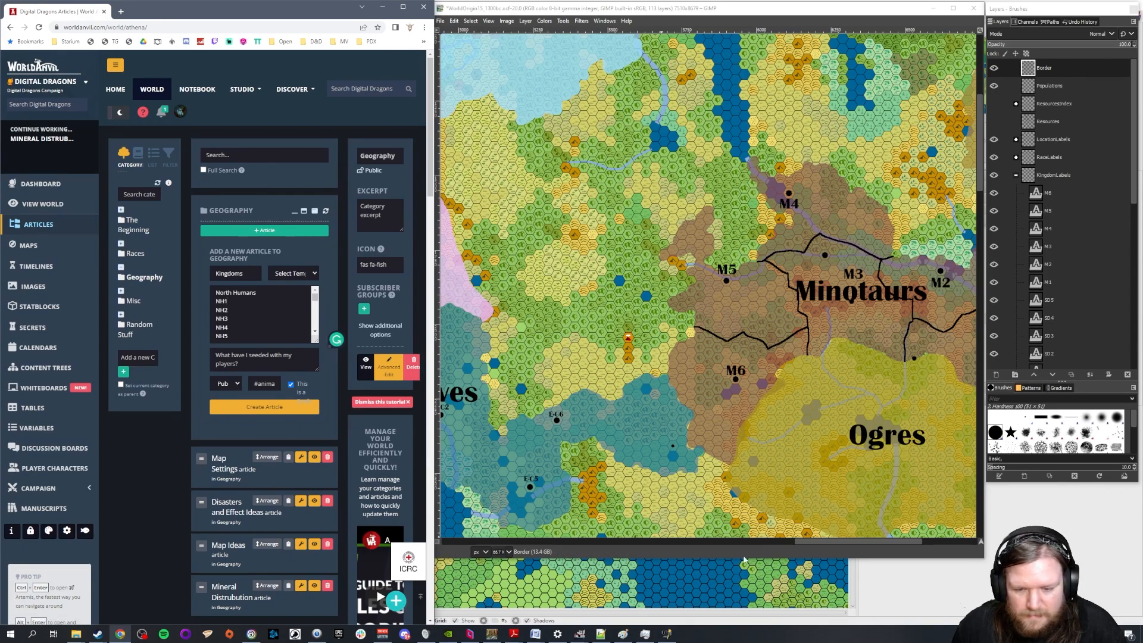
Show the whole Minotaur territory on the map and annotate M1 in the Kingdoms article with "Largest / Most Populous"
drag(824, 540, 869, 541)
scroll(265, 321, down, 10)
click(225, 328)
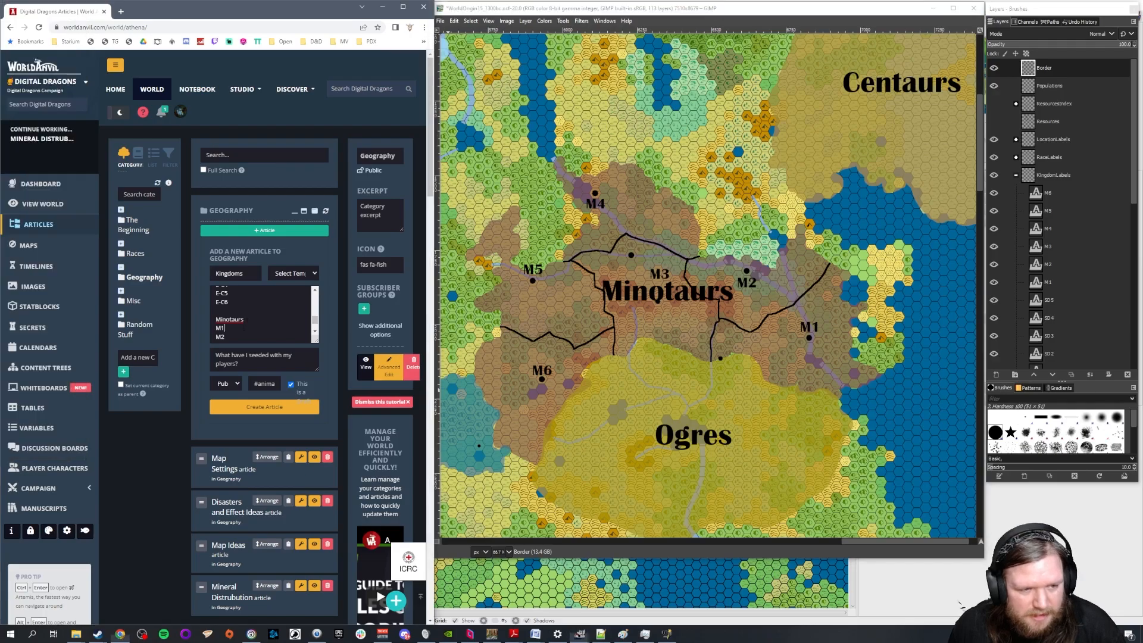
text(- )
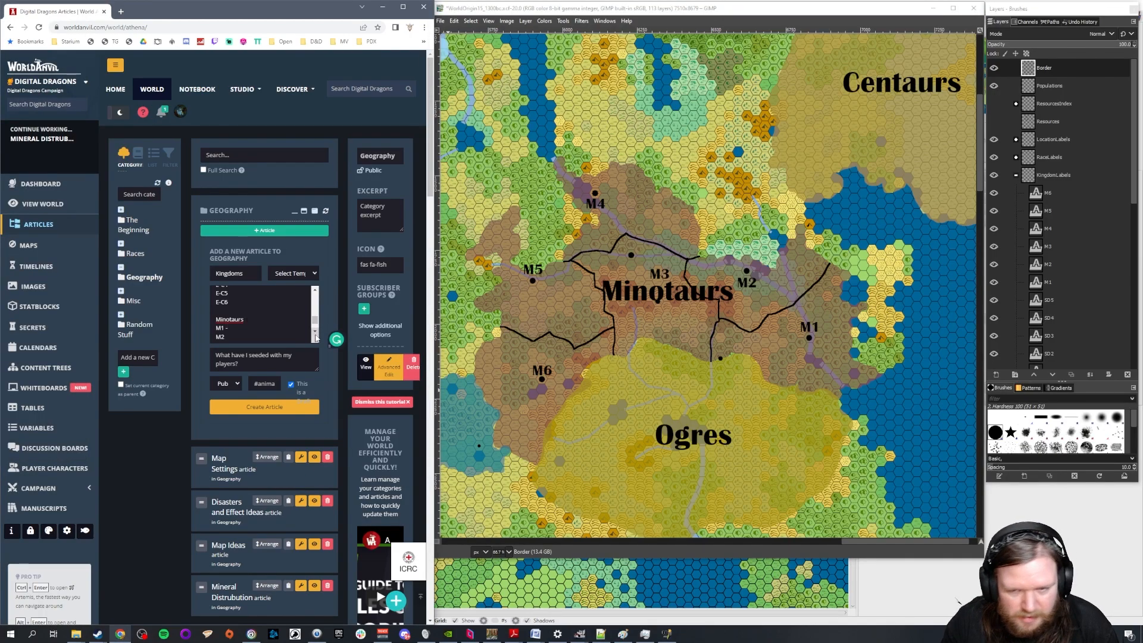
text(Capita)
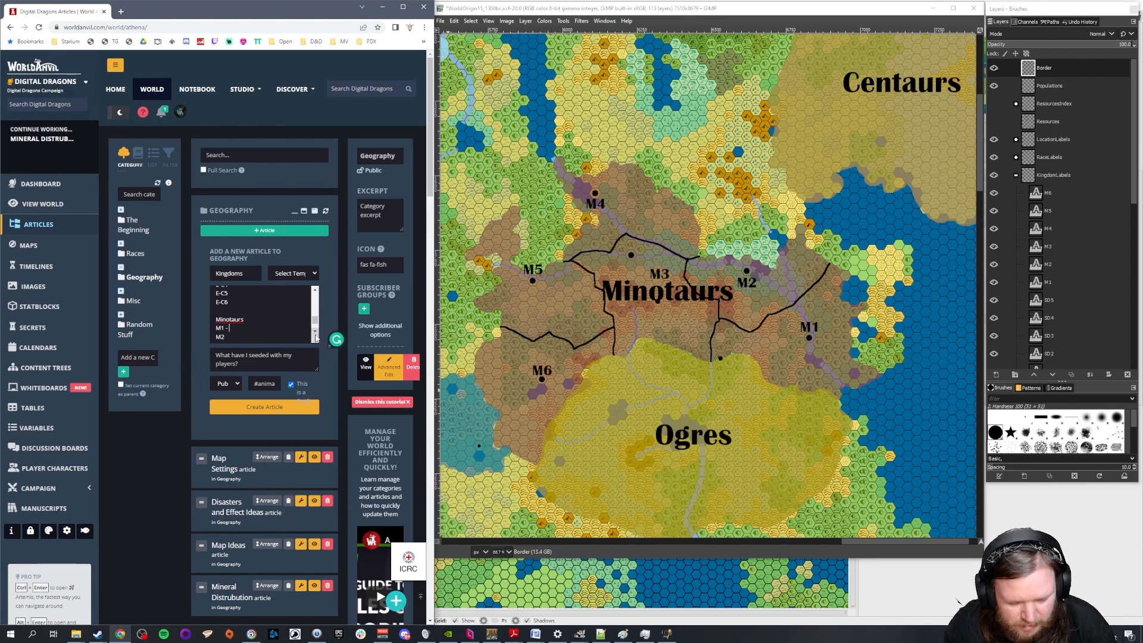
text(Largest / Most Populous)
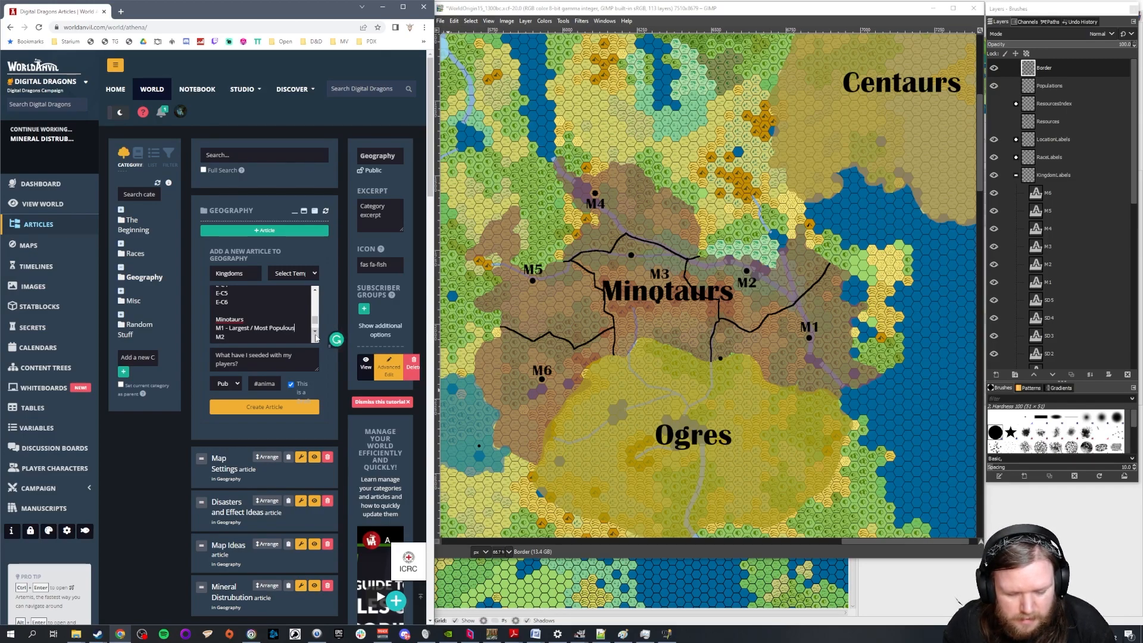
text(, P)
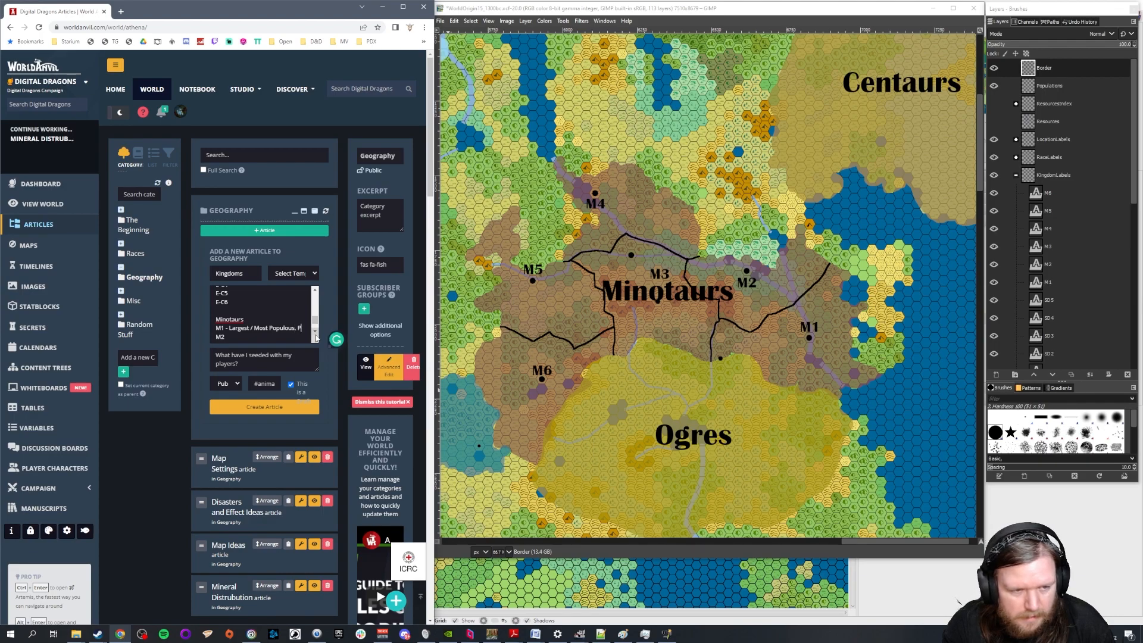
text(ushing S)
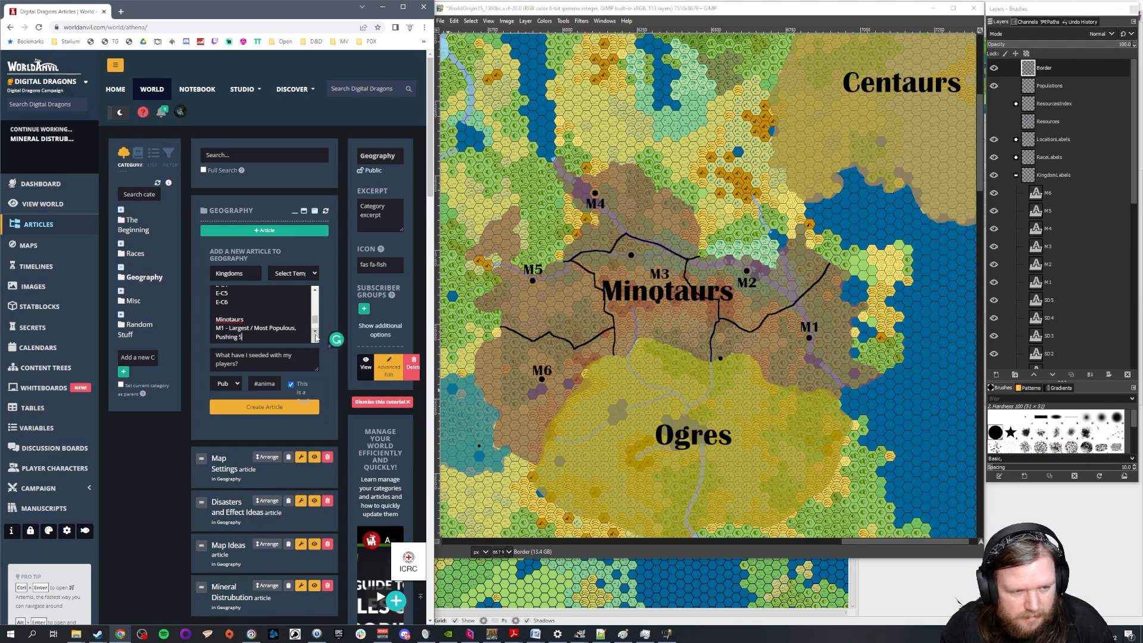
text(ououth. PO)
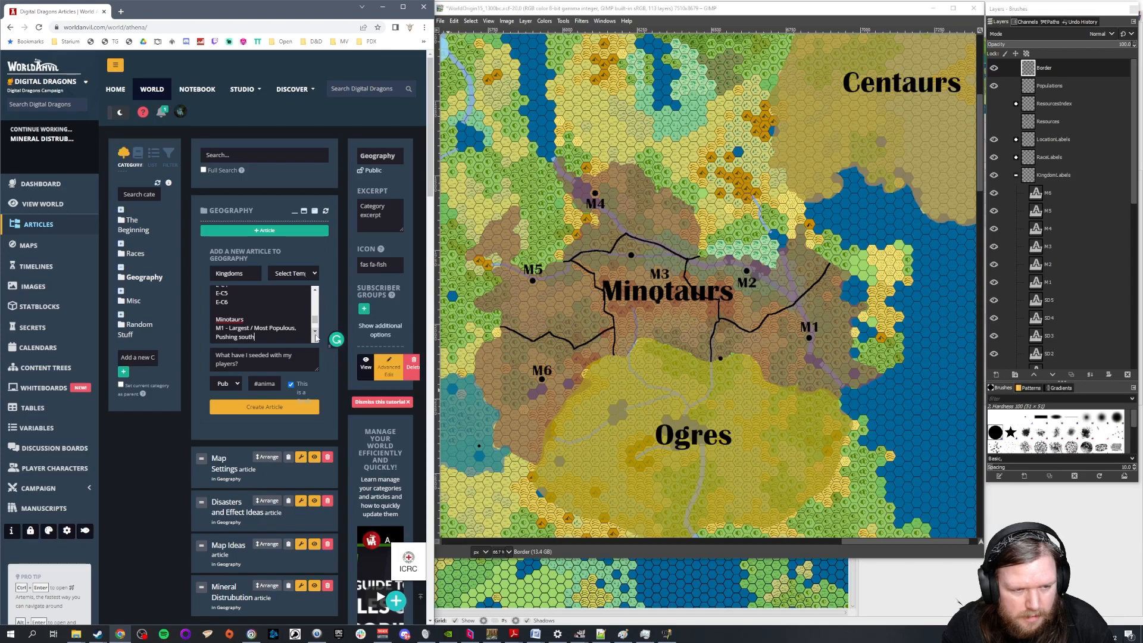
Extend the M1 note with ", Pushing south. Powered by Ogre Slavery and conquest."
key(BackSpace)
text(ower)
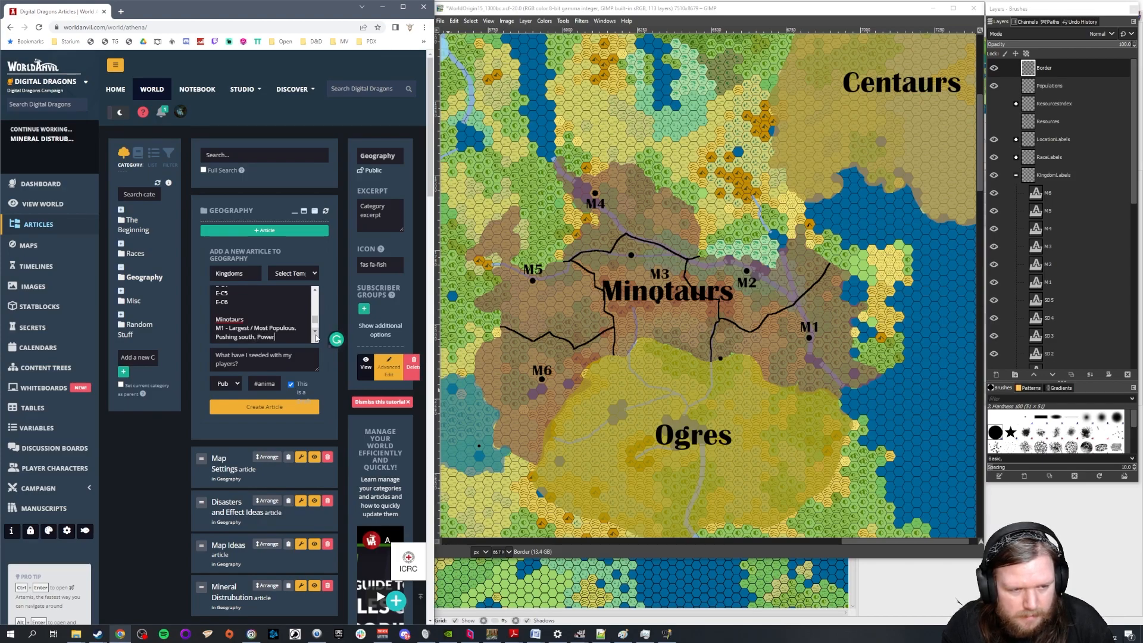
text(ed by Ogre S)
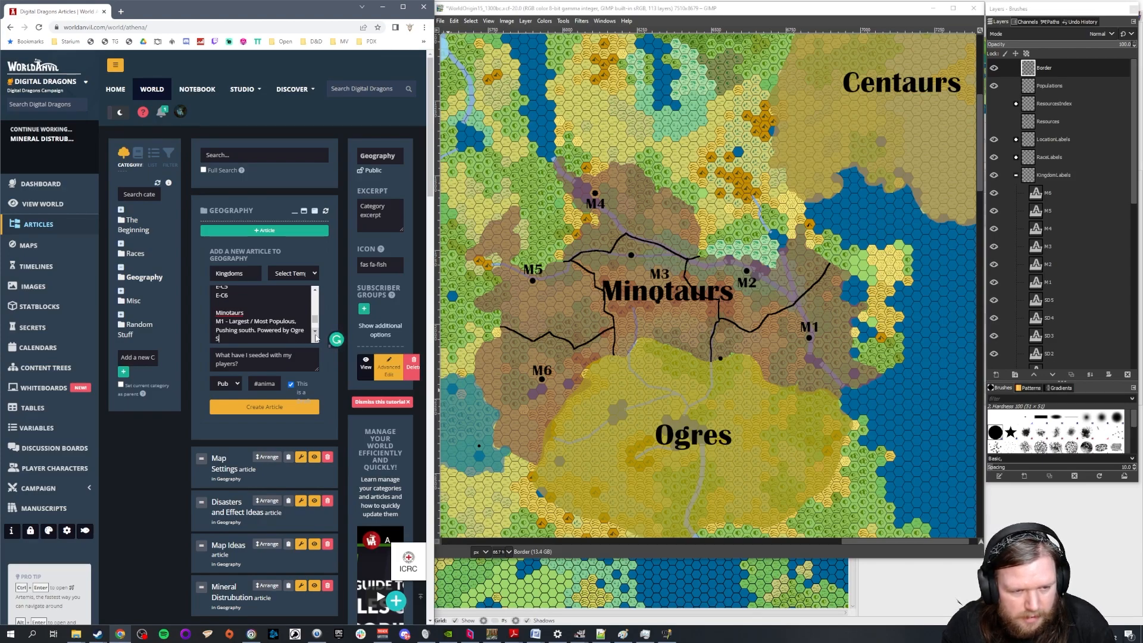
text(lavery and conquest.)
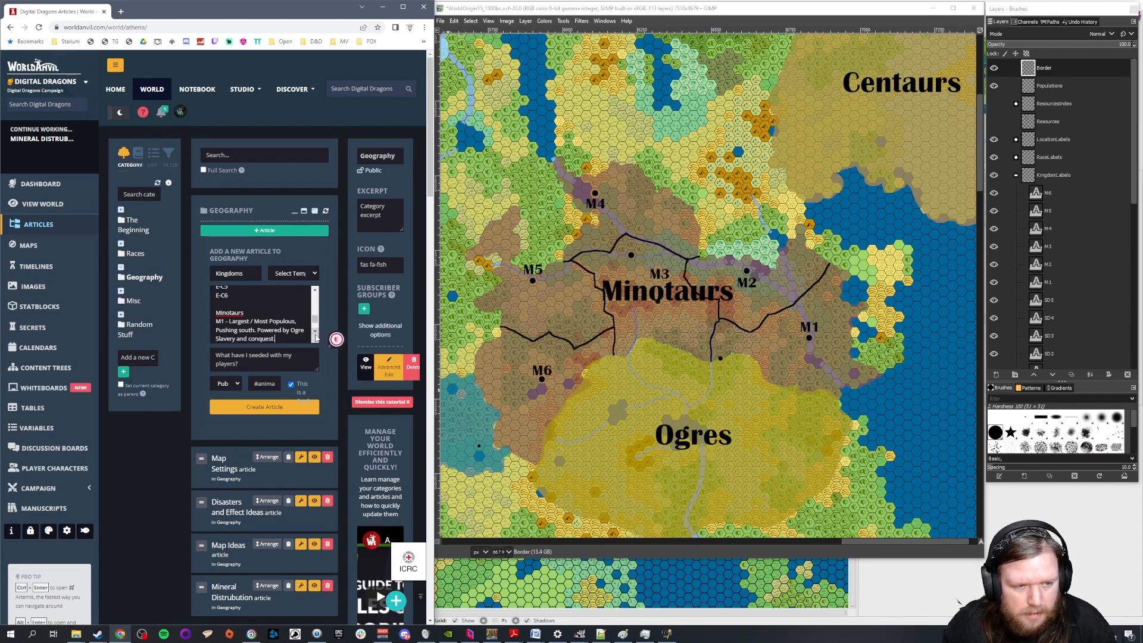
Annotate the M2 entry under Minotaurs with "Besieged by M1 and M3"
key(Return)
text(M2)
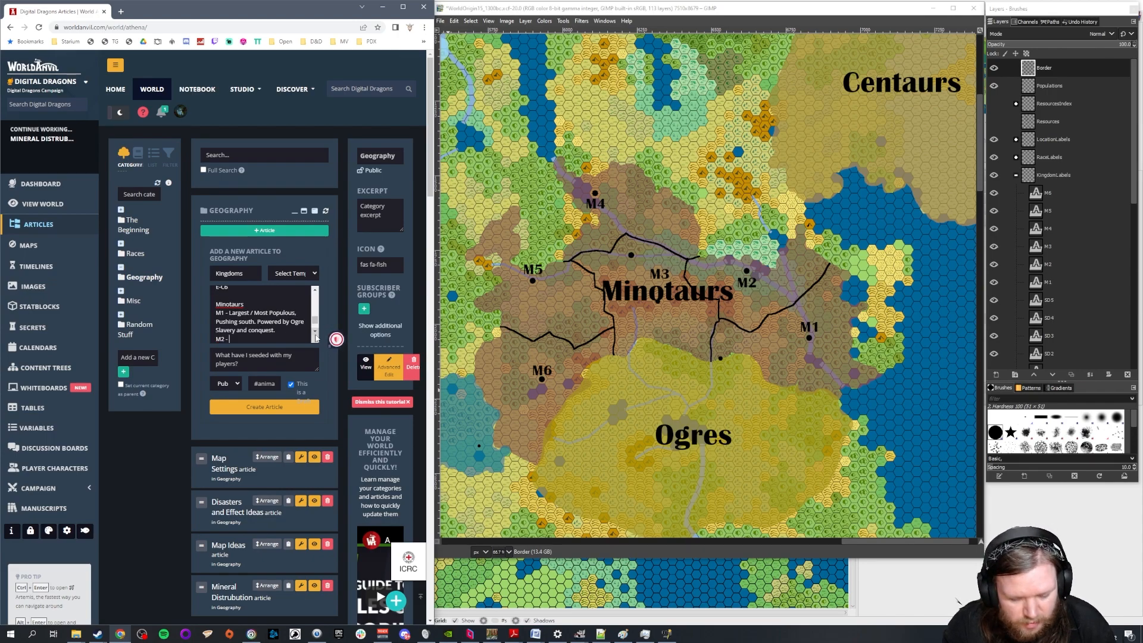
text( - Besieged by M)
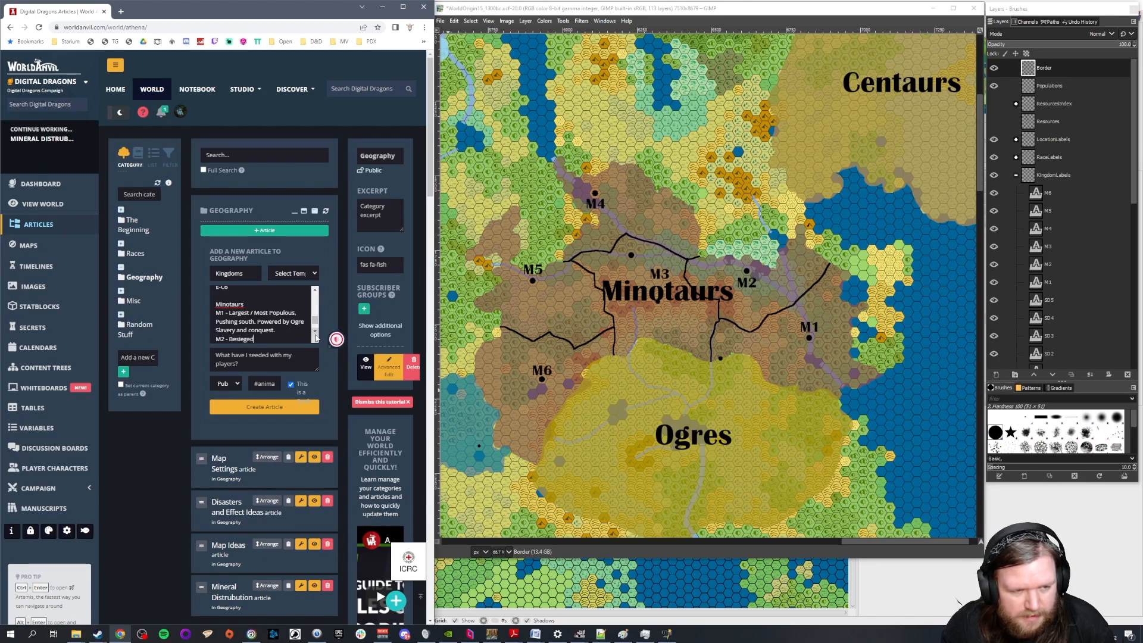
text(and)
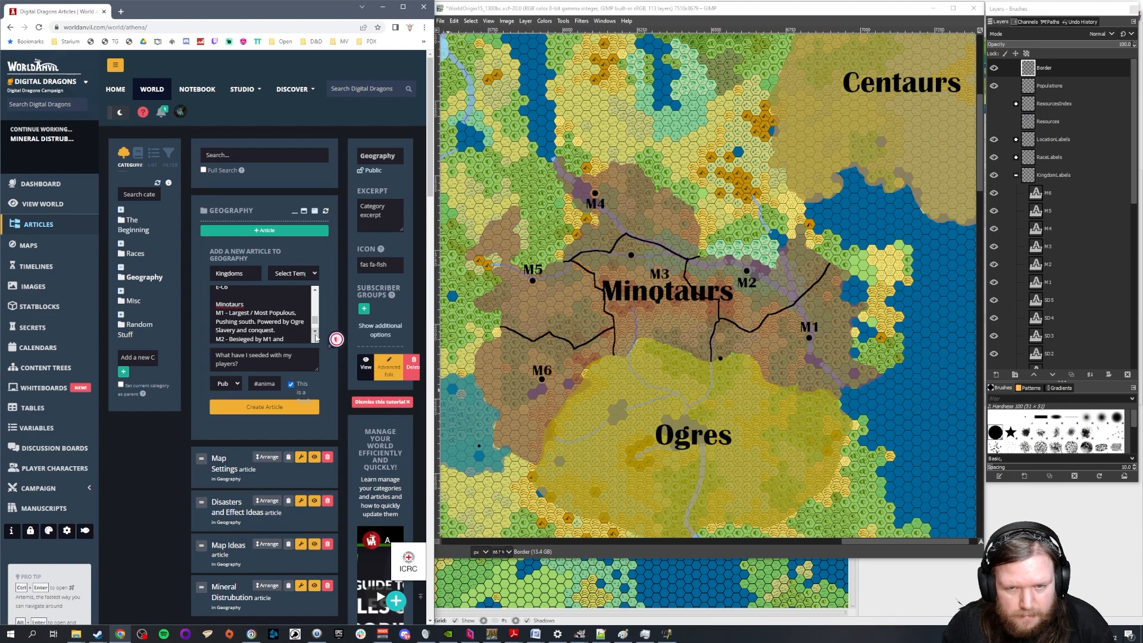
text( 3)
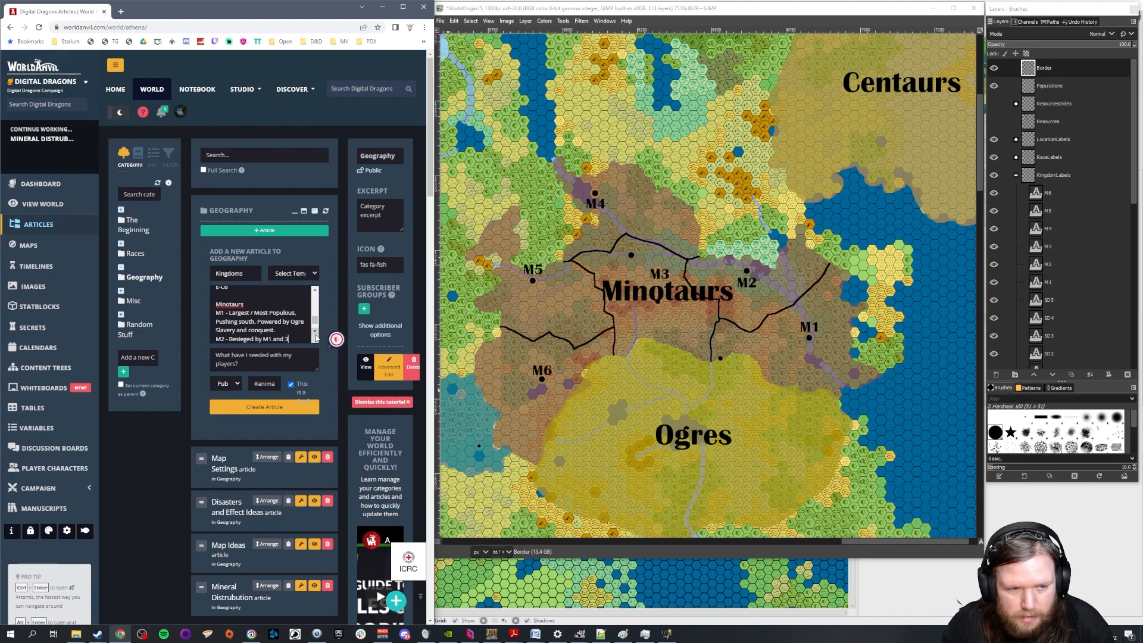
key(BackSpace)
text(M3)
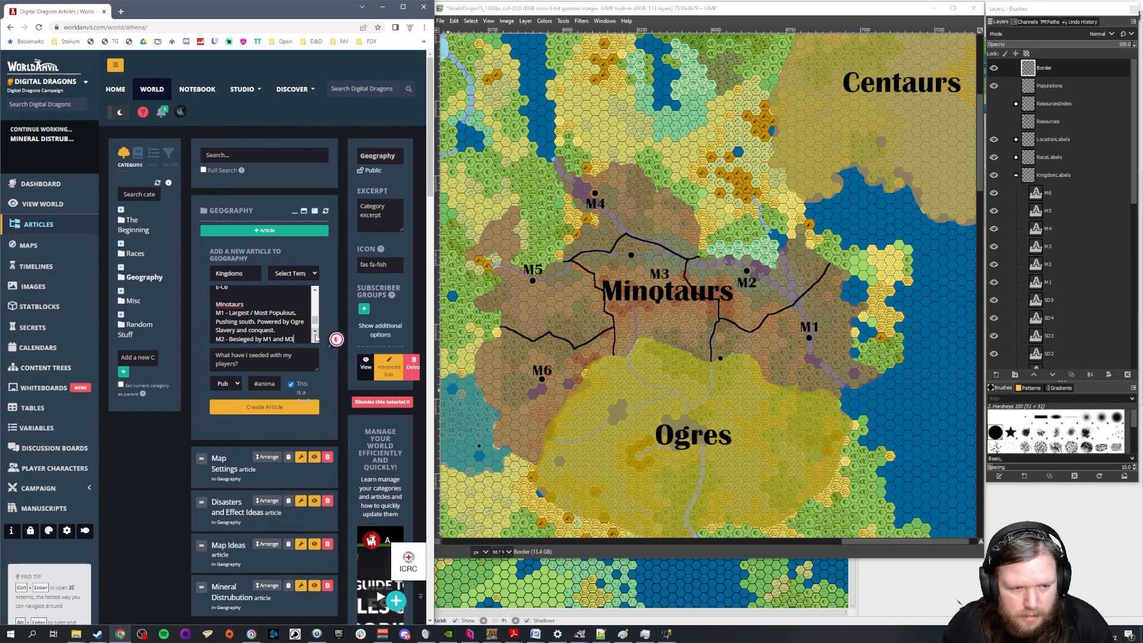
text(. Har)
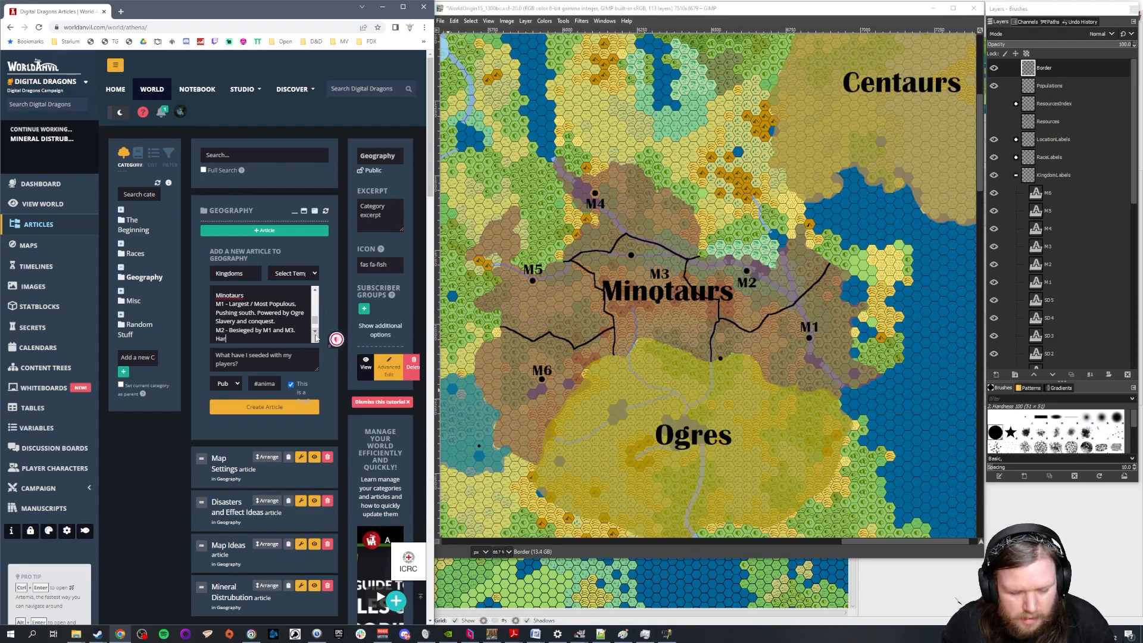
text(d to conquer /)
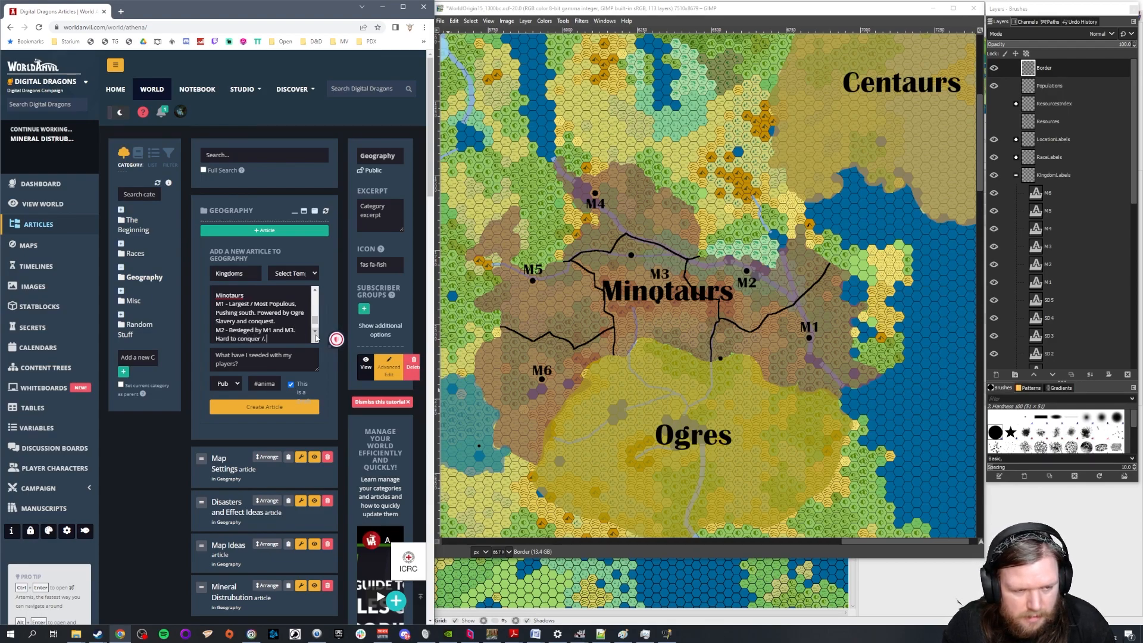
text( not very)
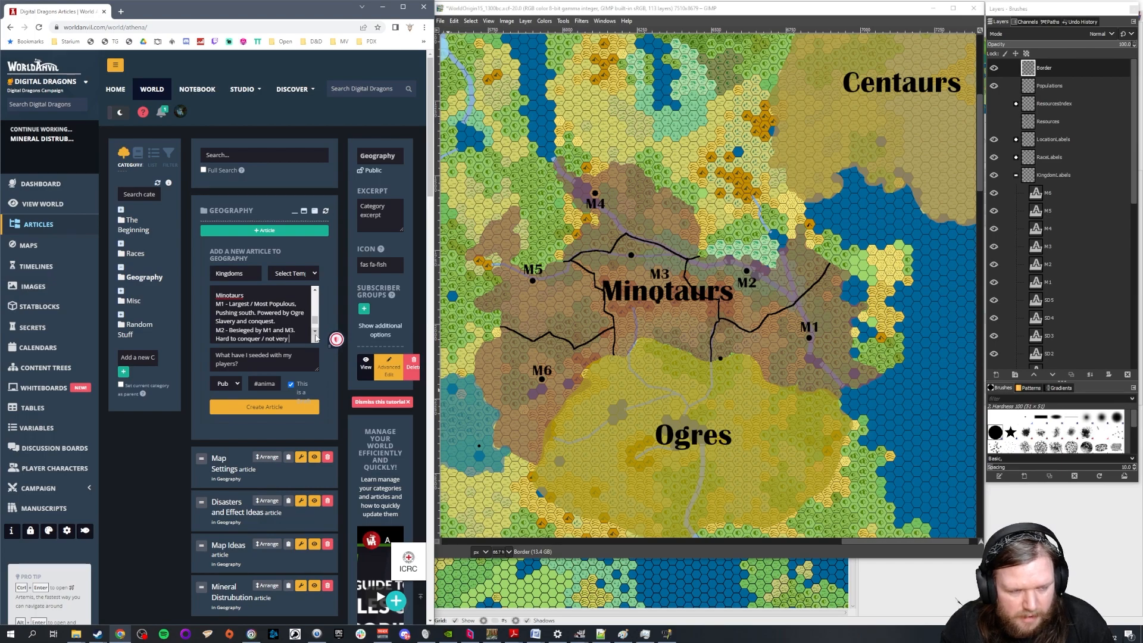
text( desired due)
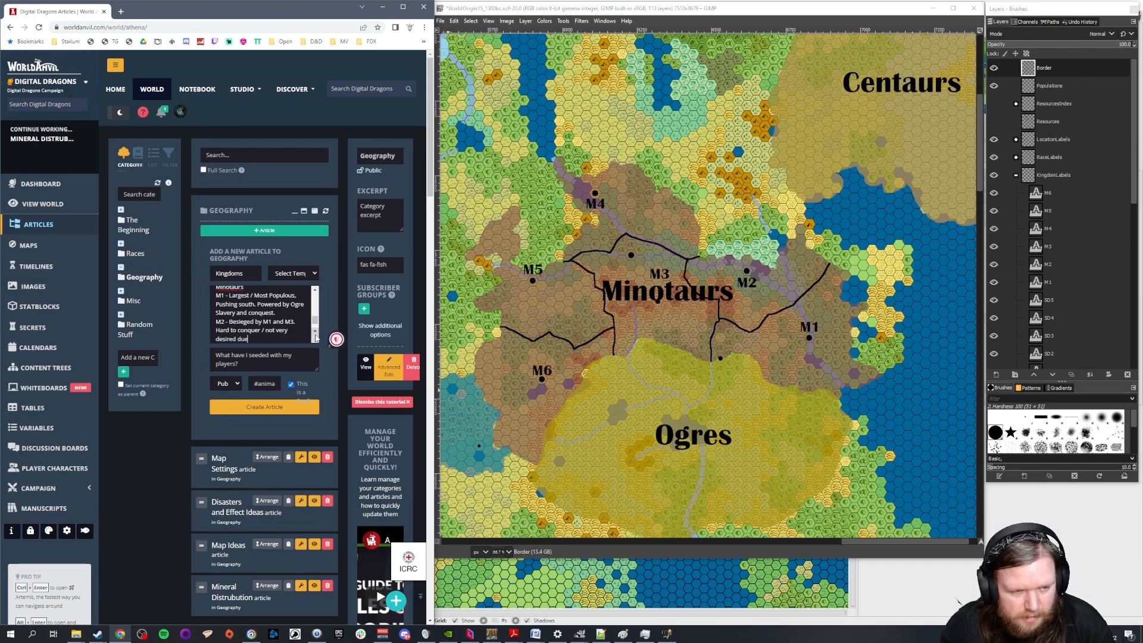
text( to swamp.)
Annotate the M3 entry with "Fastest growing, very aggressive. Great military."
key(Return)
text(M3)
key(Return)
text(M4)
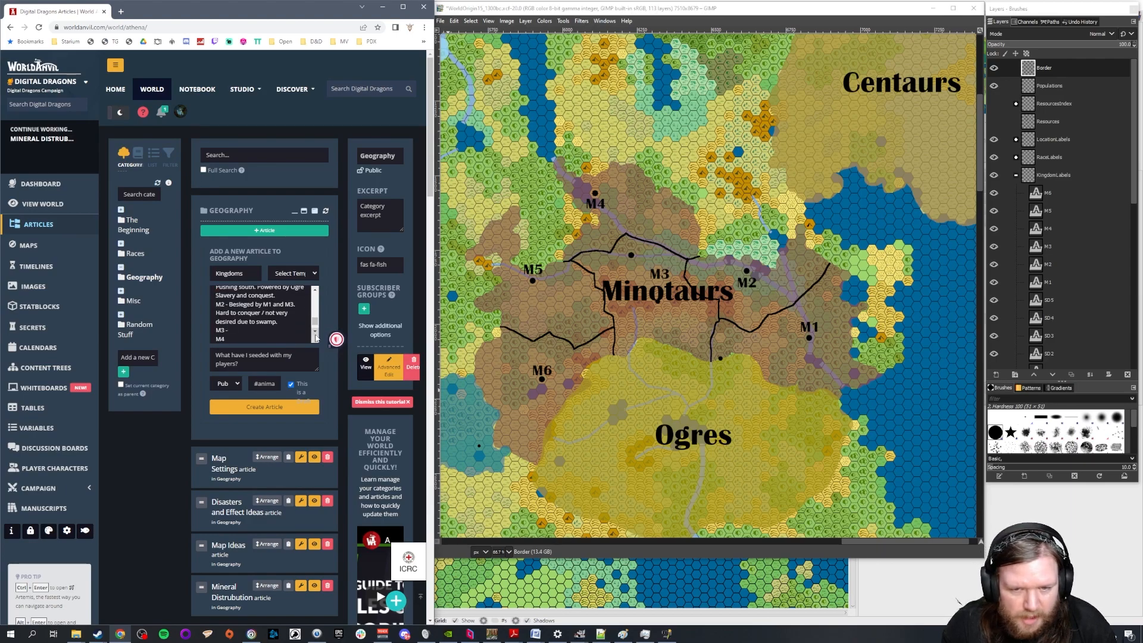
text( - Fast)
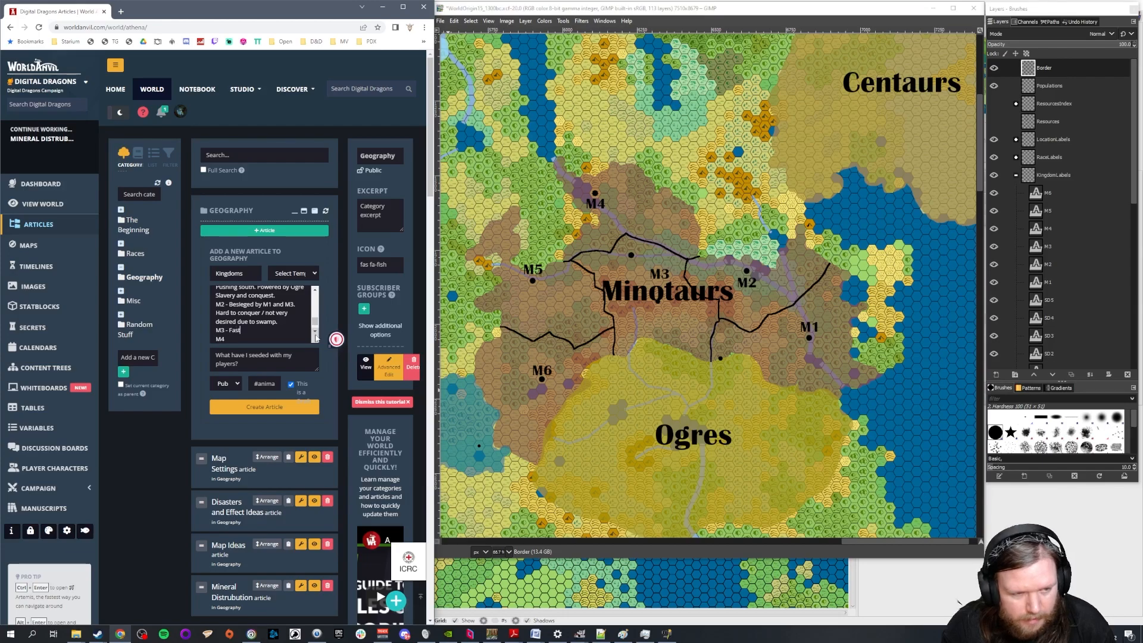
text(est grow)
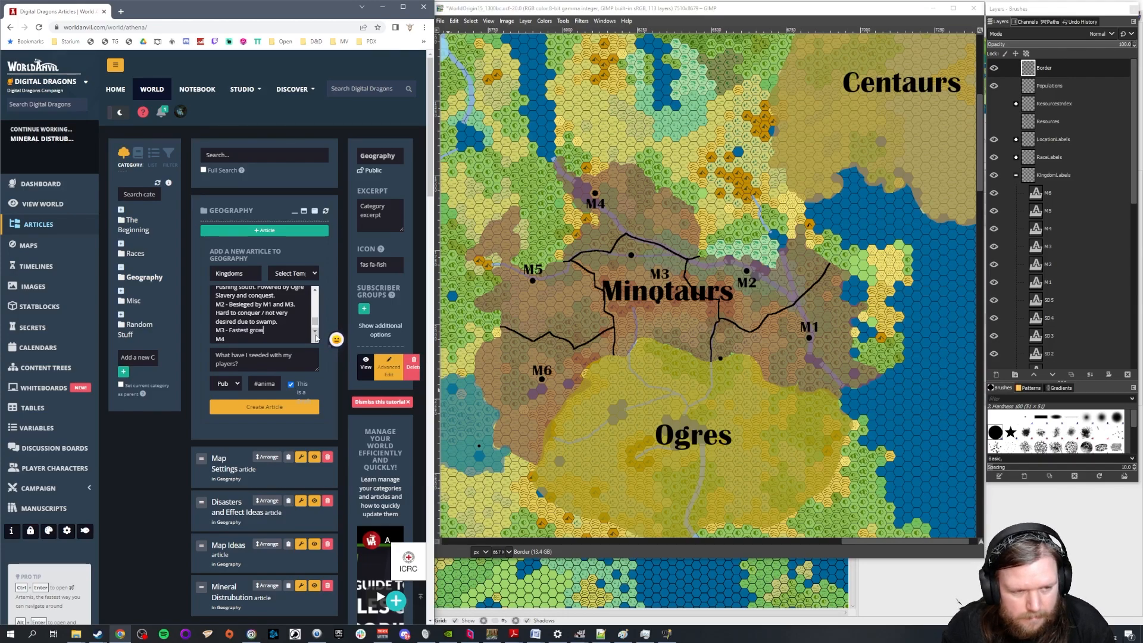
text(ing, very aggressive. G)
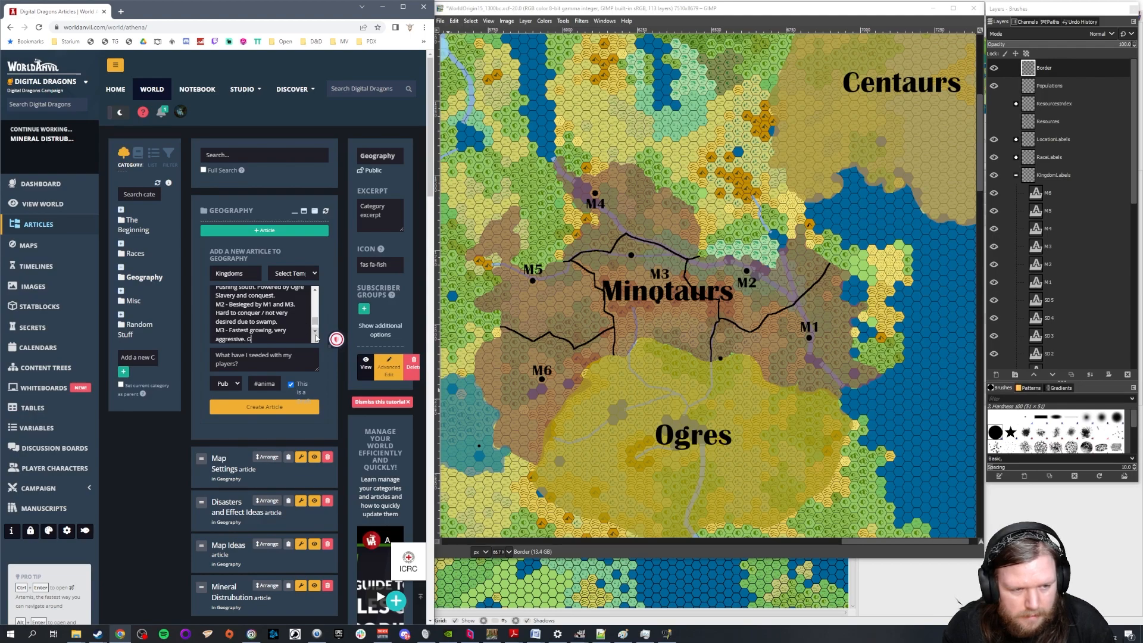
text(reat military.)
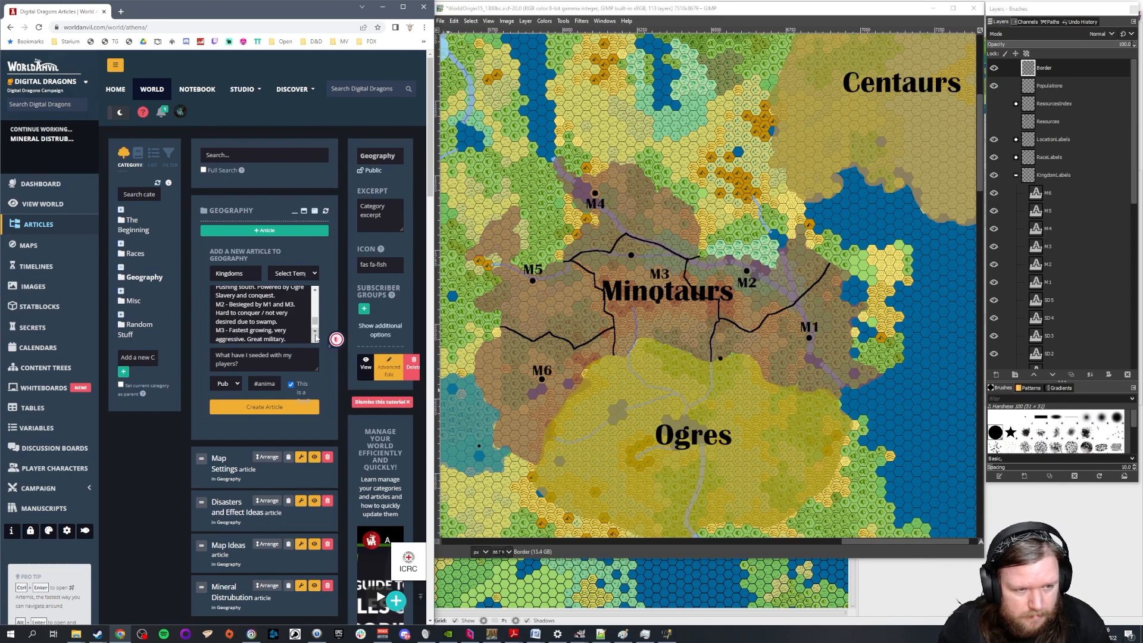
Annotate the M4 entry with "Mostly frontier, pushing north. Not very political."
key(Return)
text(M4)
key(Return)
text(M5)
key(Up)
text(- F)
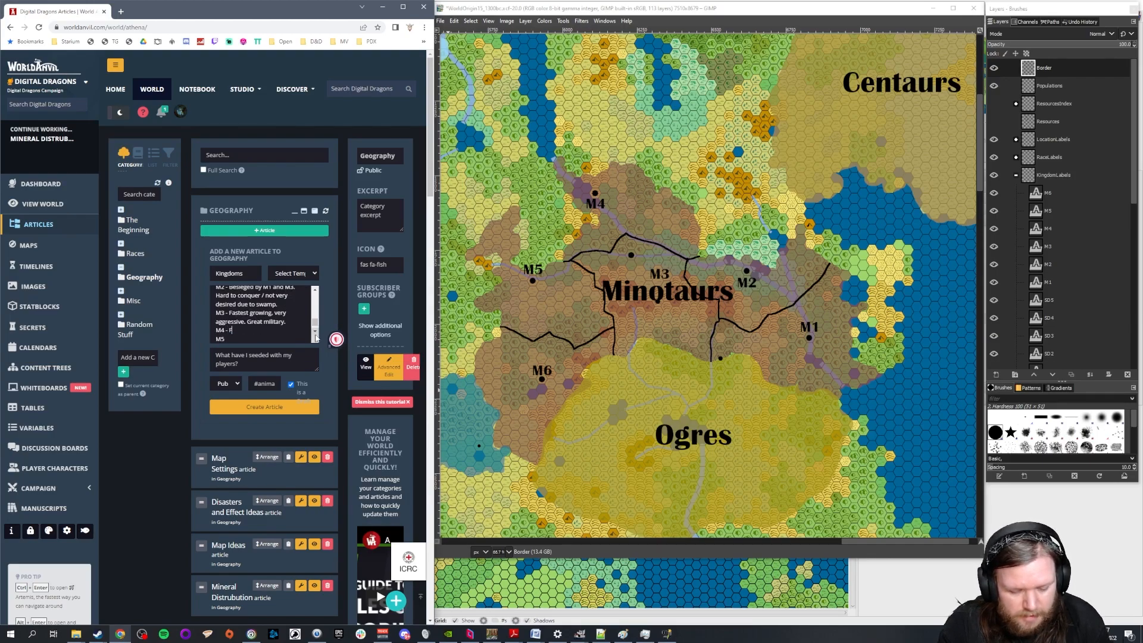
text(ostly frontie)
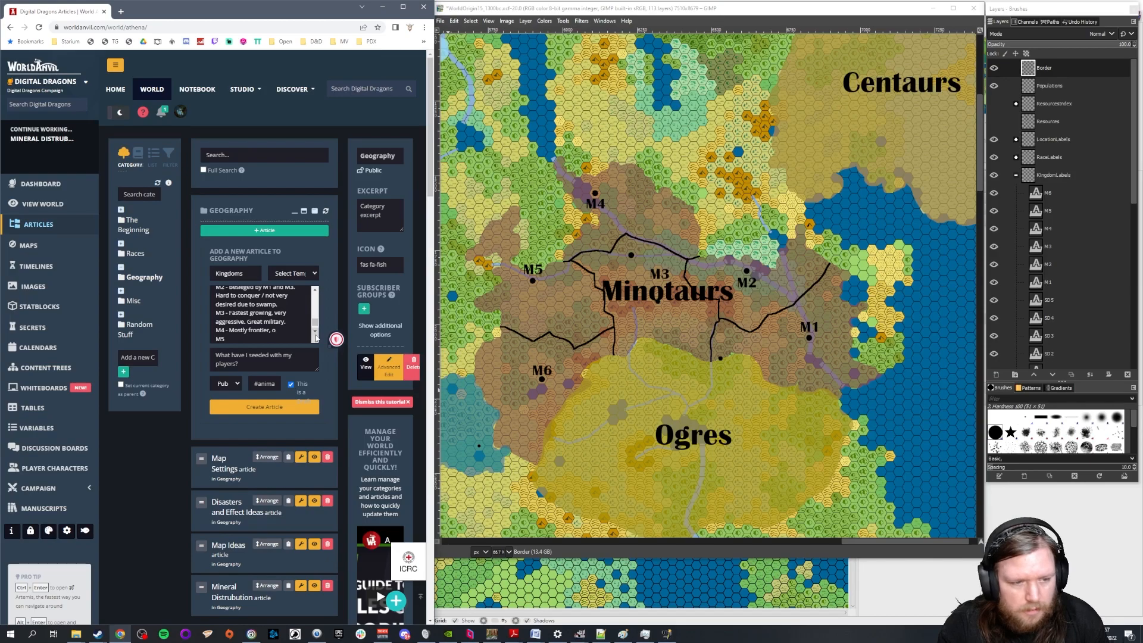
text(r, pushing north. Not very polit)
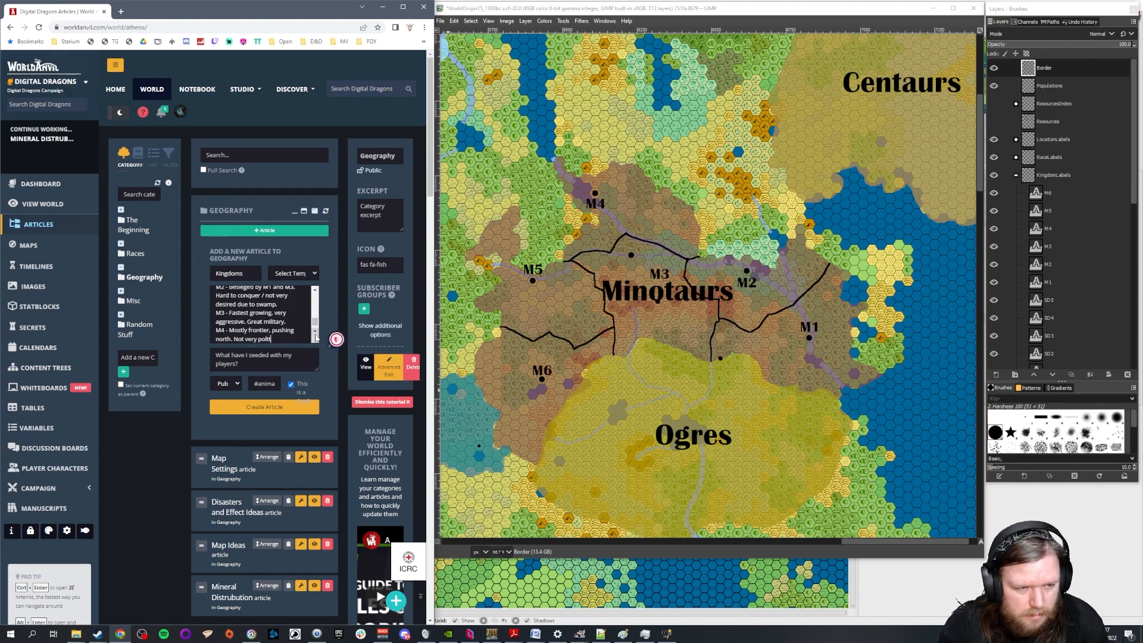
text(ical.)
Annotate the M5 entry with "Traders, getting rich from M6's tin."
key(Return)
text(M5)
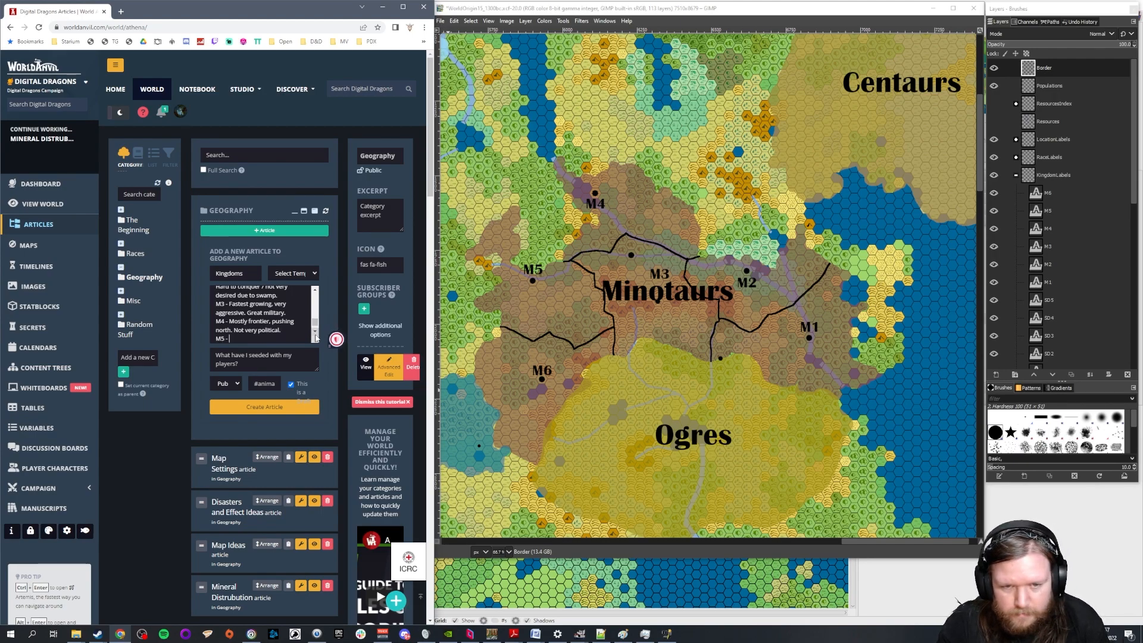
text( - Trader)
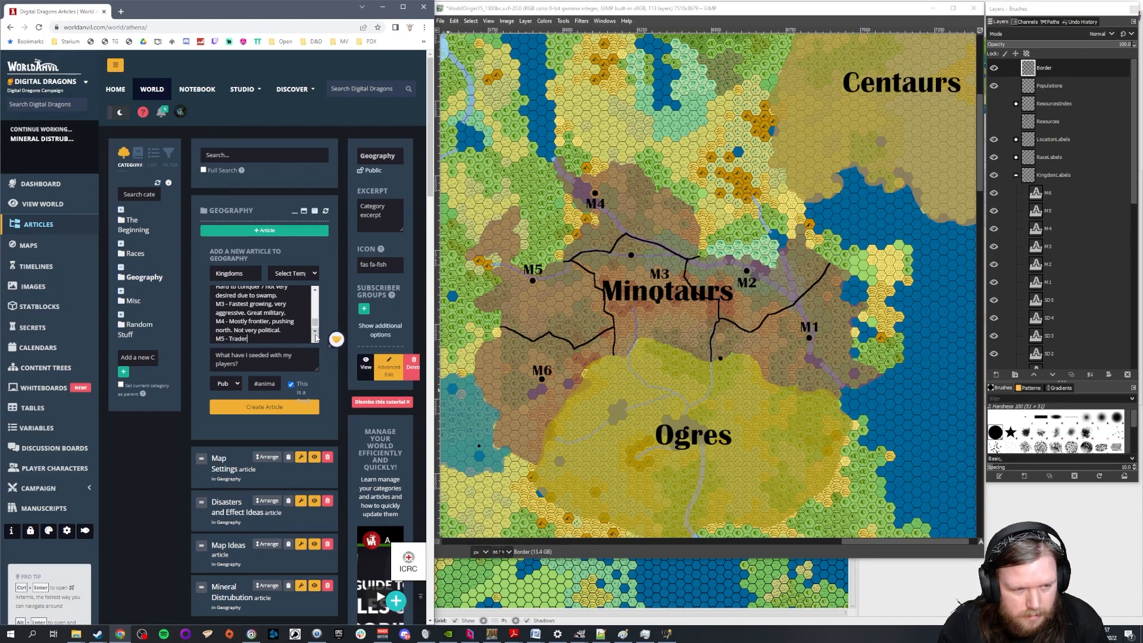
text(s, getting)
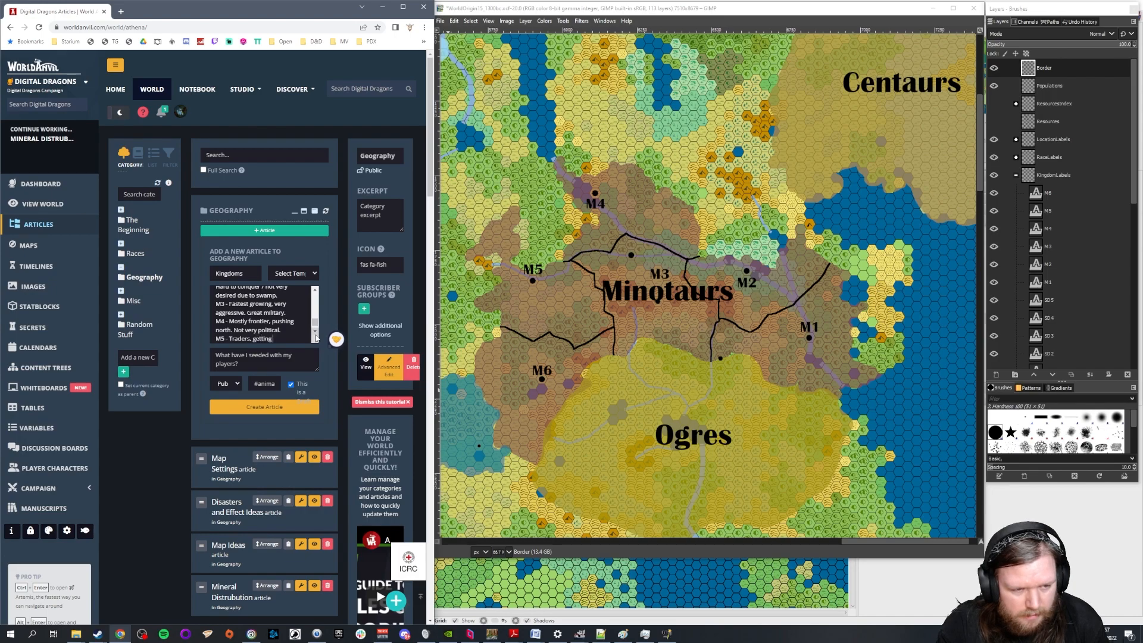
text( rich from )
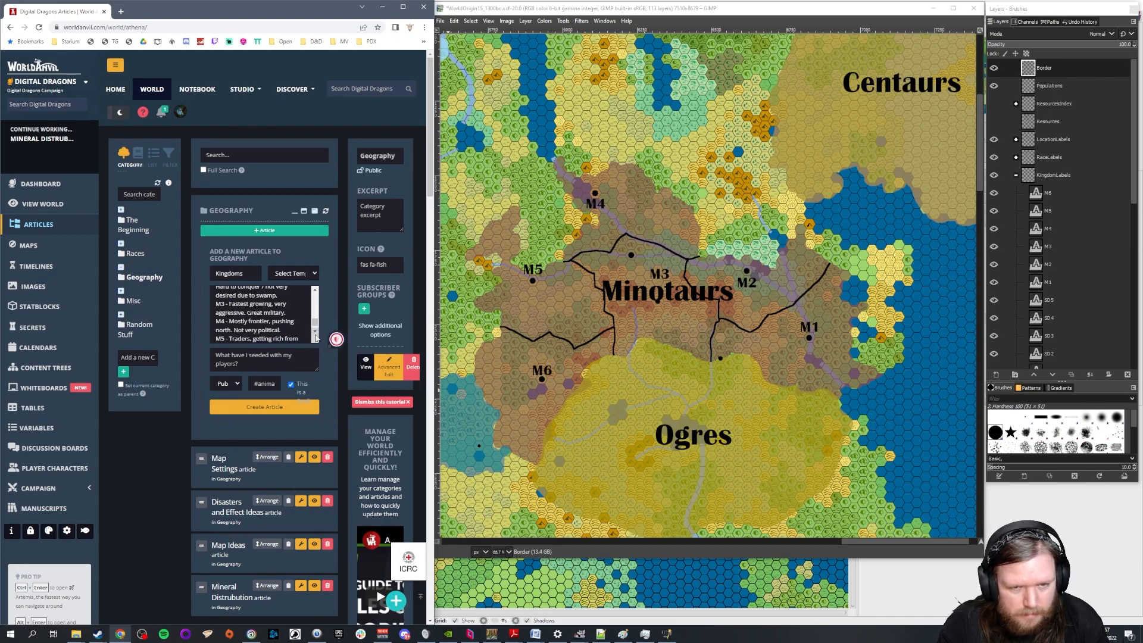
text(M6)
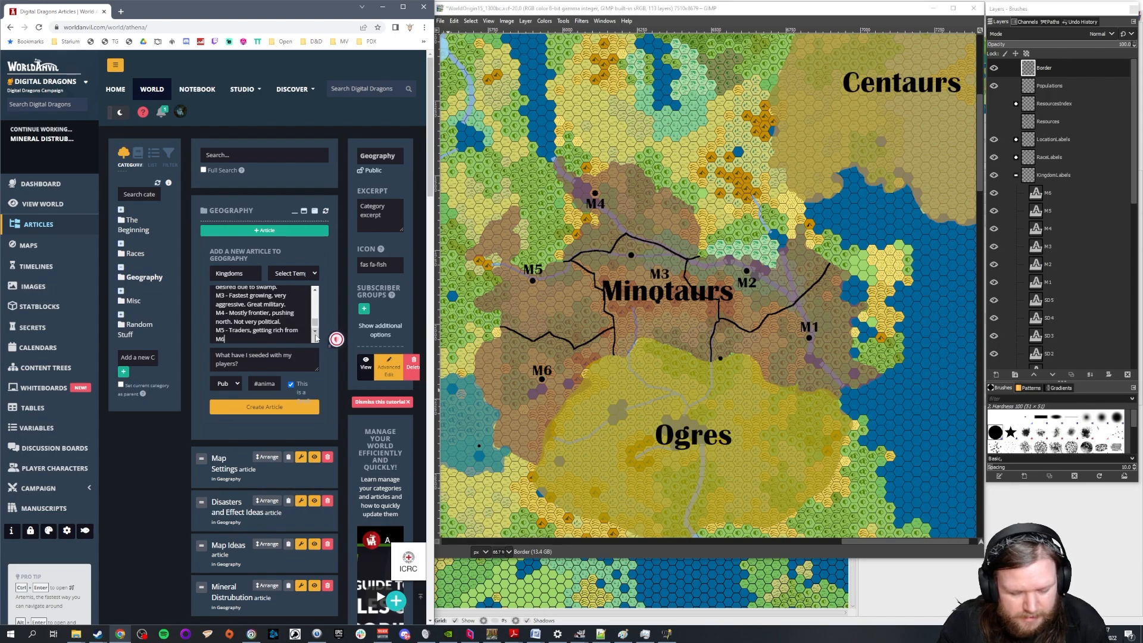
text('s tin.)
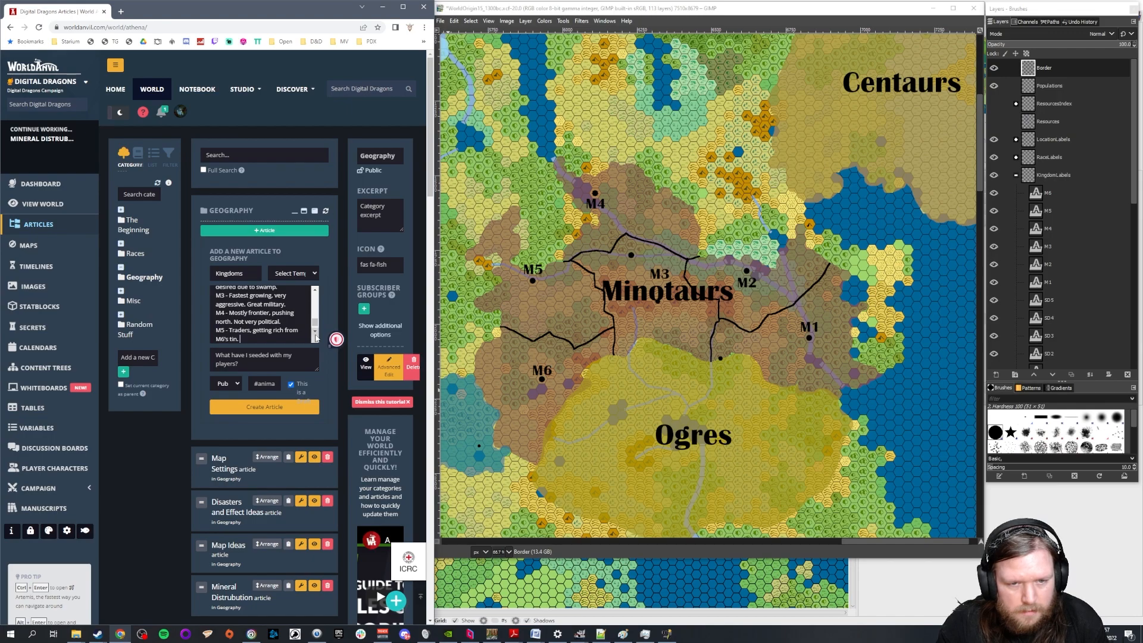
Annotate the M6 entry with "Tin Magnates"
key(Return)
text(M6)
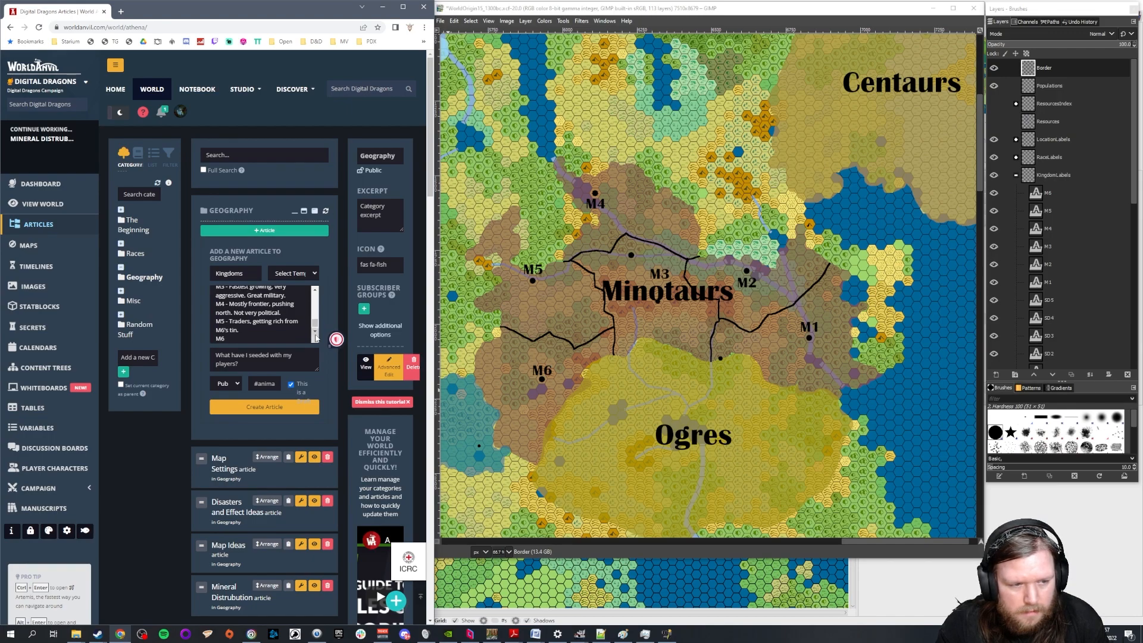
text( - Tin Magnates)
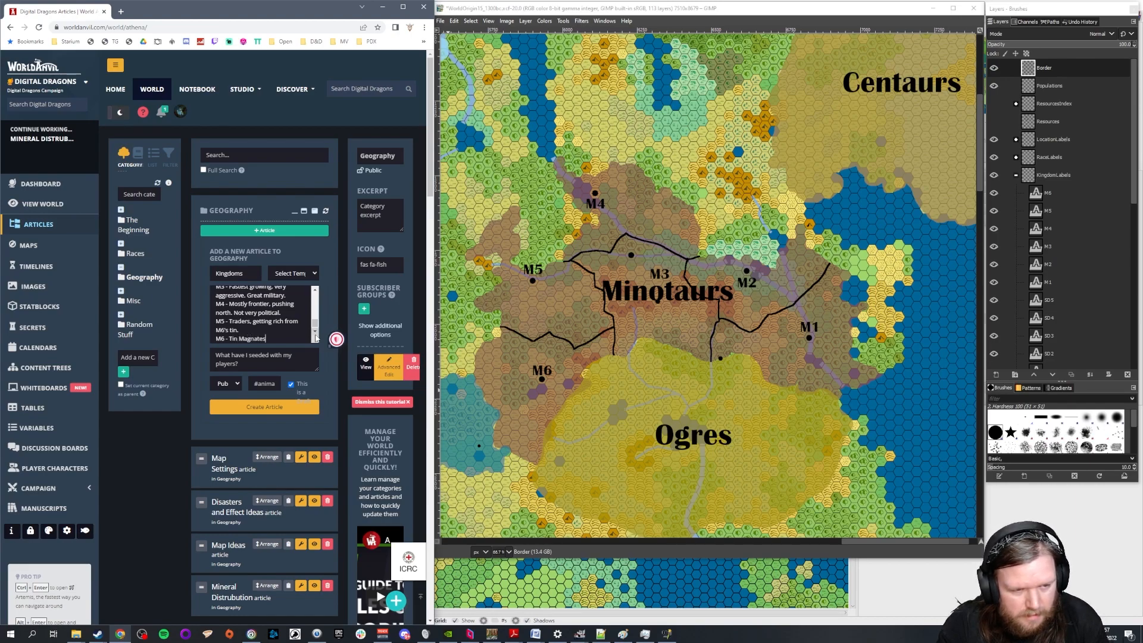
text(, ge)
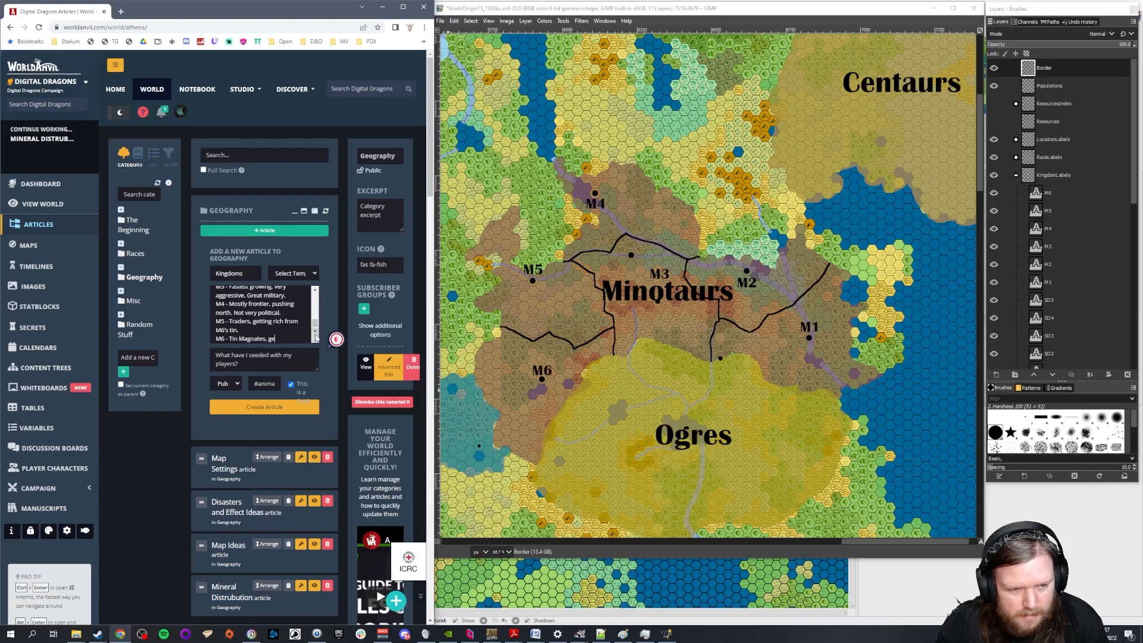
text(tting very we)
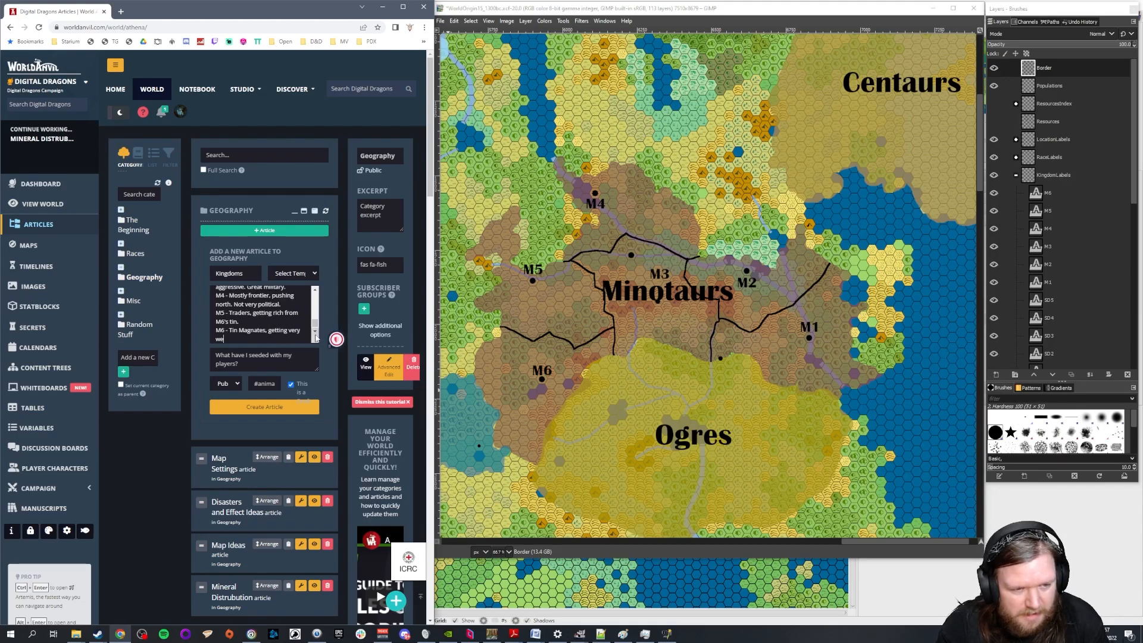
text(althy and are very wel)
text(l equp)
text(ped. )
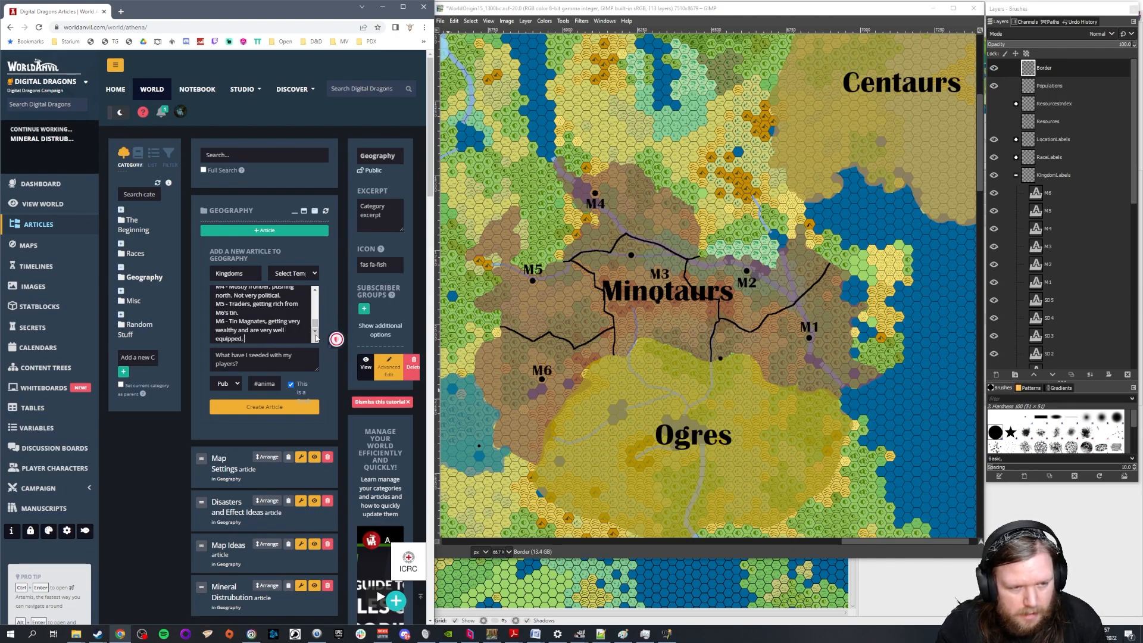
text(Highly reliuatnt on slav)
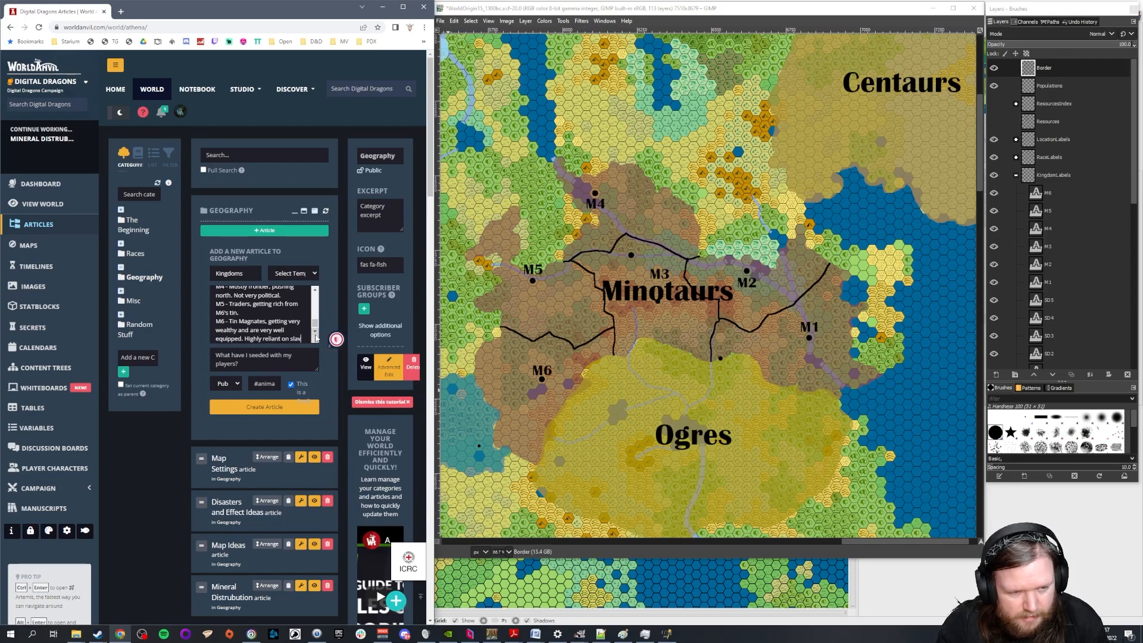
text(e trade)
Complete the M6 note with the sentence "Highly reliant on slaves either through trade or conquest."
key(BackSpace)
key(BackSpace)
text(s )
text(,)
text(either throug)
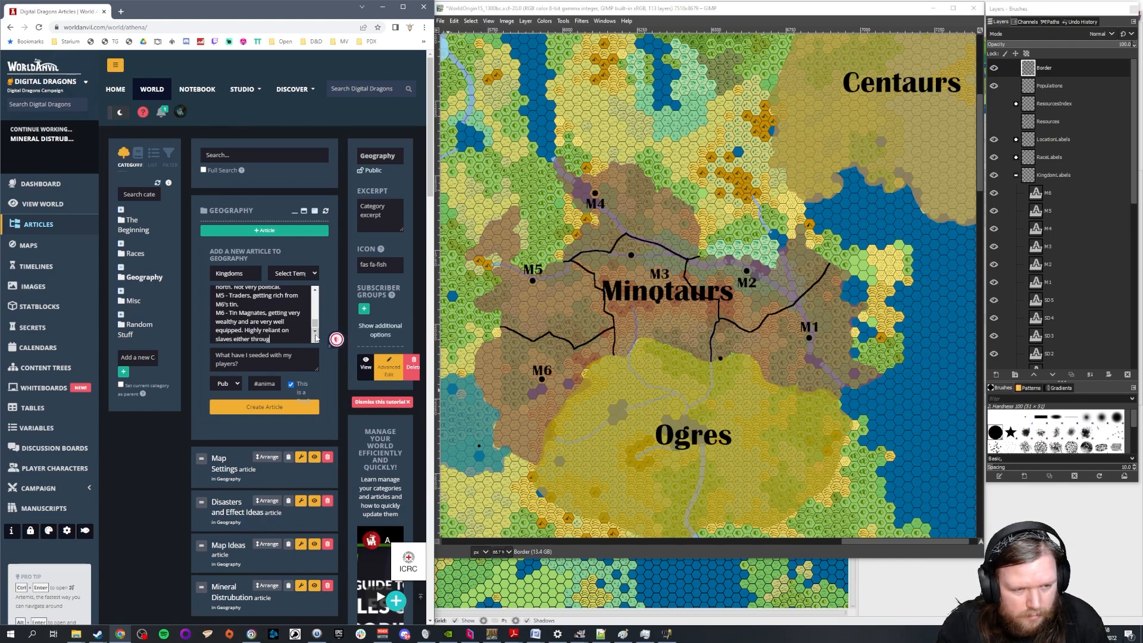
text(h trade or conquest.)
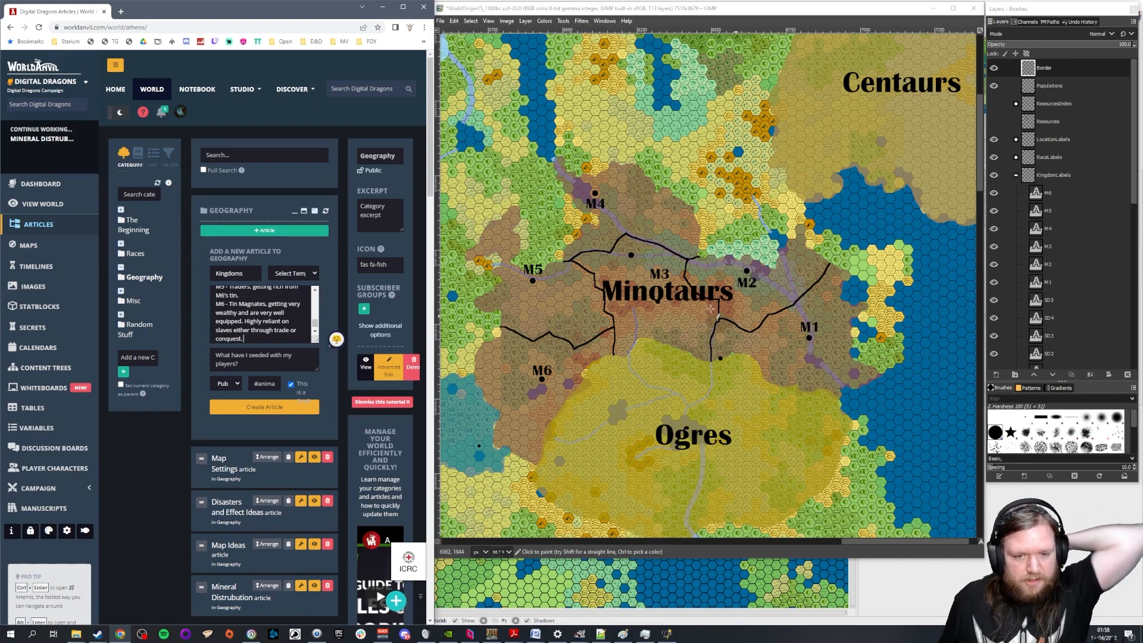
Add "Tenuous position due to lack of metals." to the end of the M1 entry
scroll(262, 314, up, 2)
scroll(262, 314, up, 3)
click(276, 306)
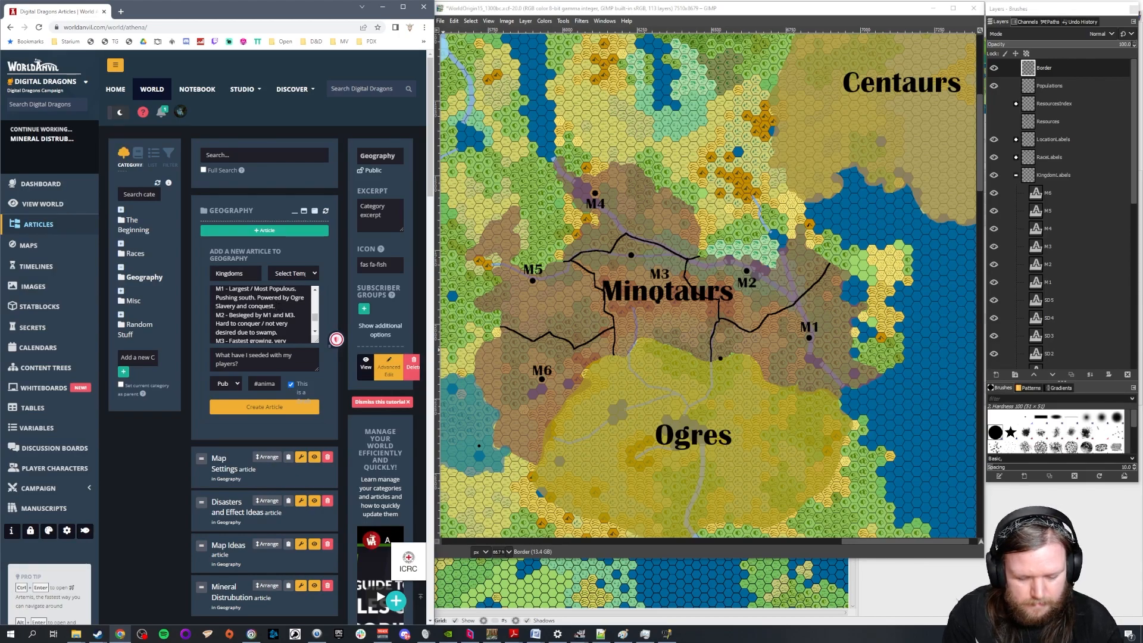
text(Tenuous position due to lack of metals.)
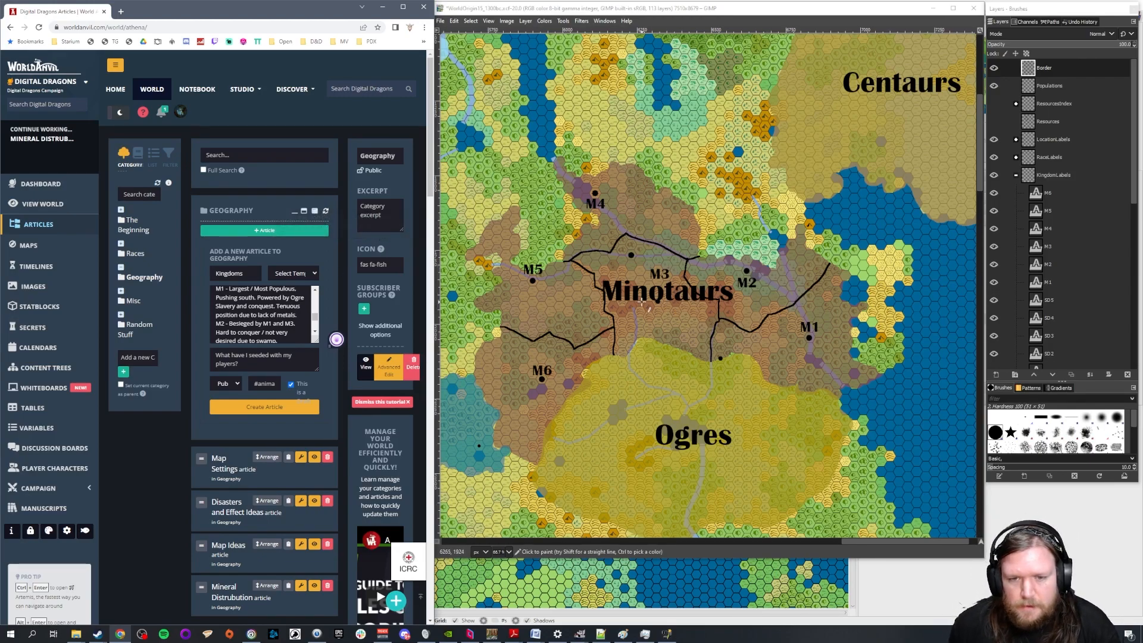
Append a dash after each North Humans kingdom from NH1 to NH6 in the Kingdoms article
ctrl+scroll(767, 277, down, 2)
drag(816, 541, 799, 543)
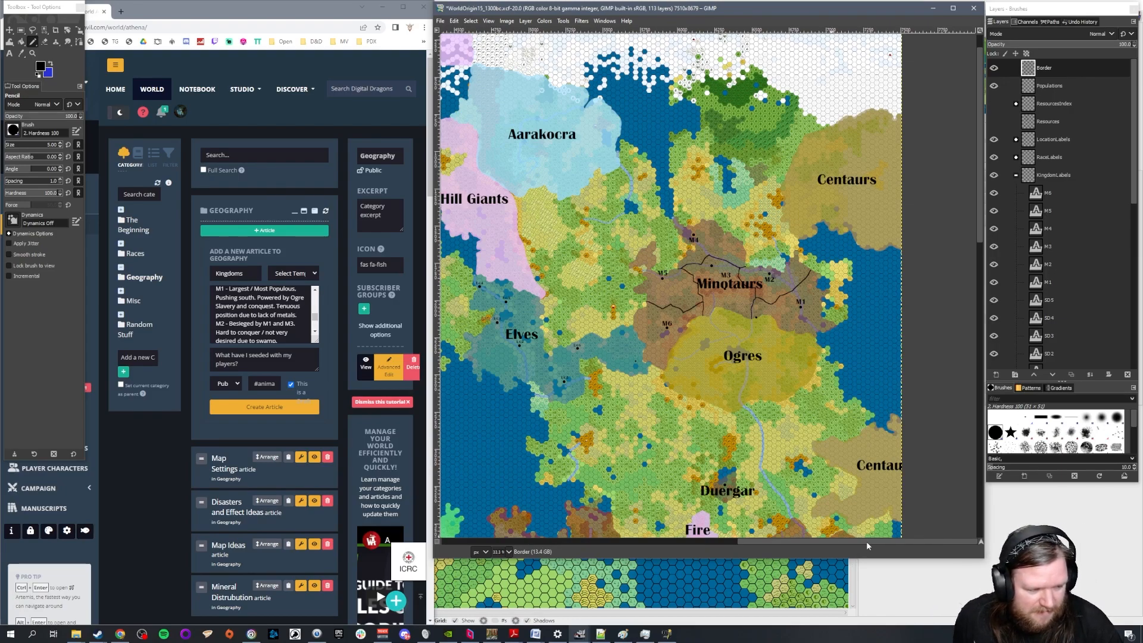
drag(867, 541, 829, 542)
scroll(249, 325, up, 3)
scroll(249, 325, up, 3)
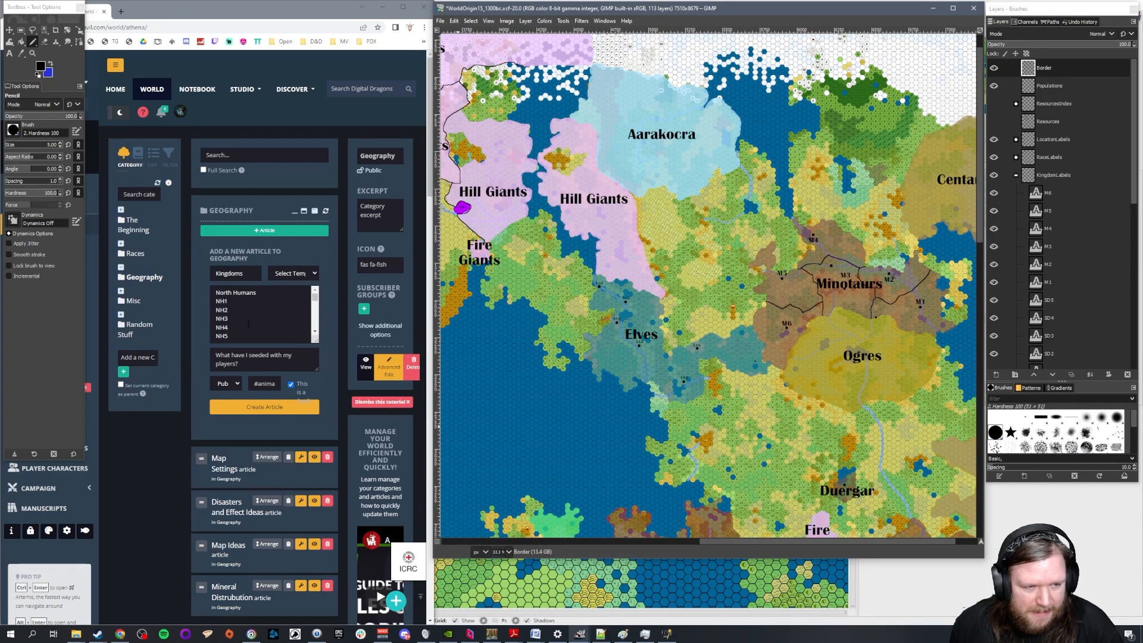
click(245, 303)
text(-)
key(Down)
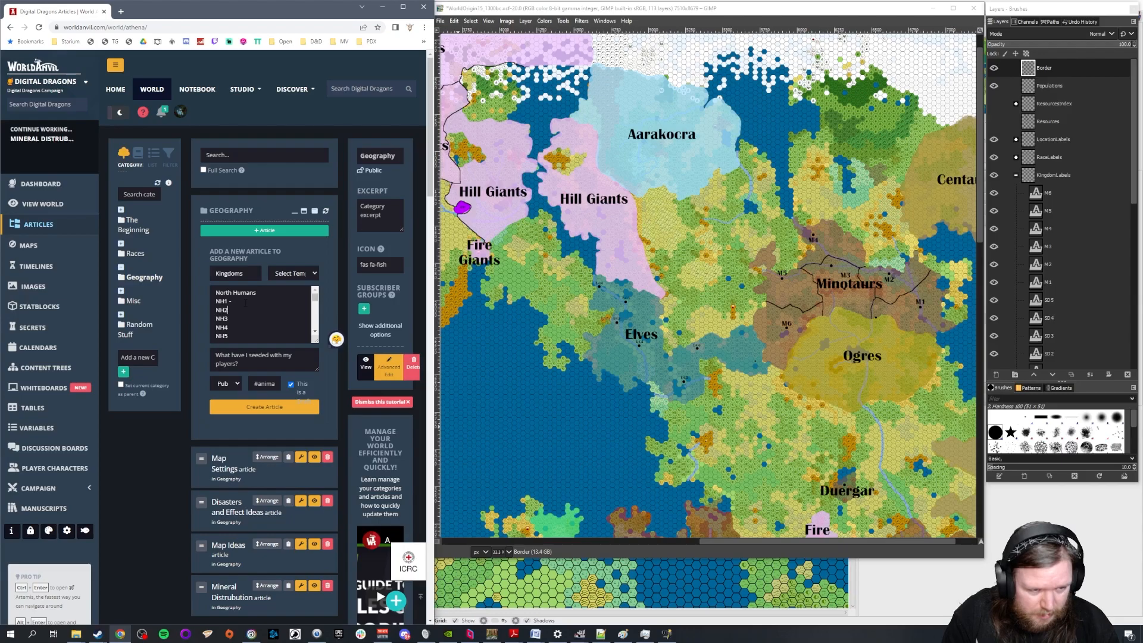
text(-)
key(Down)
text(-)
key(Down)
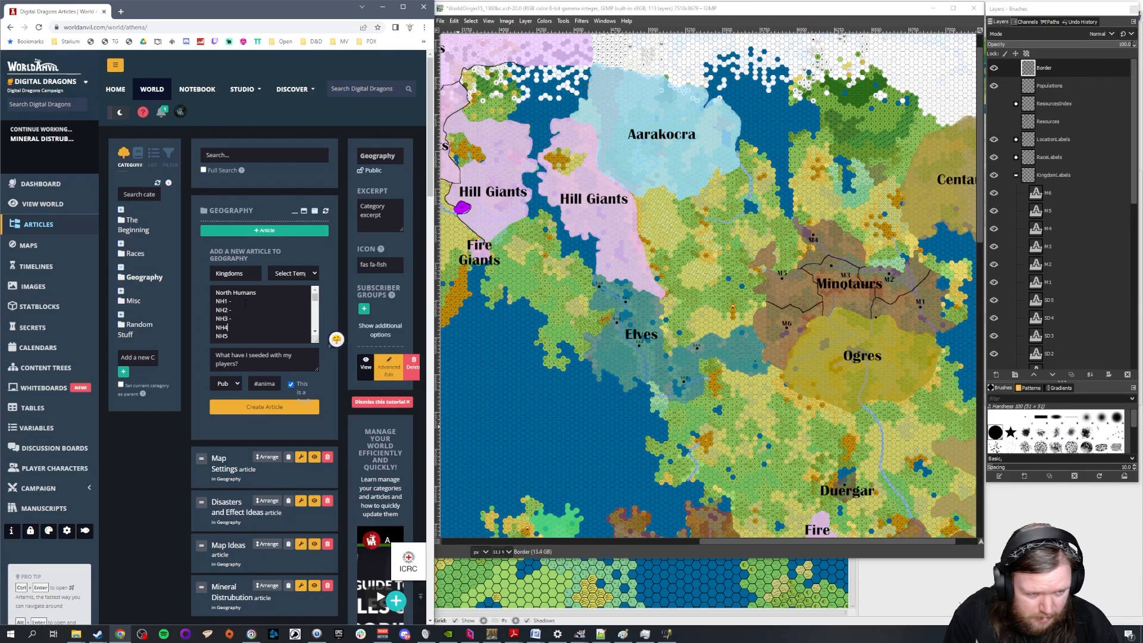
text(-)
key(Down)
text(-)
key(Down)
text(-)
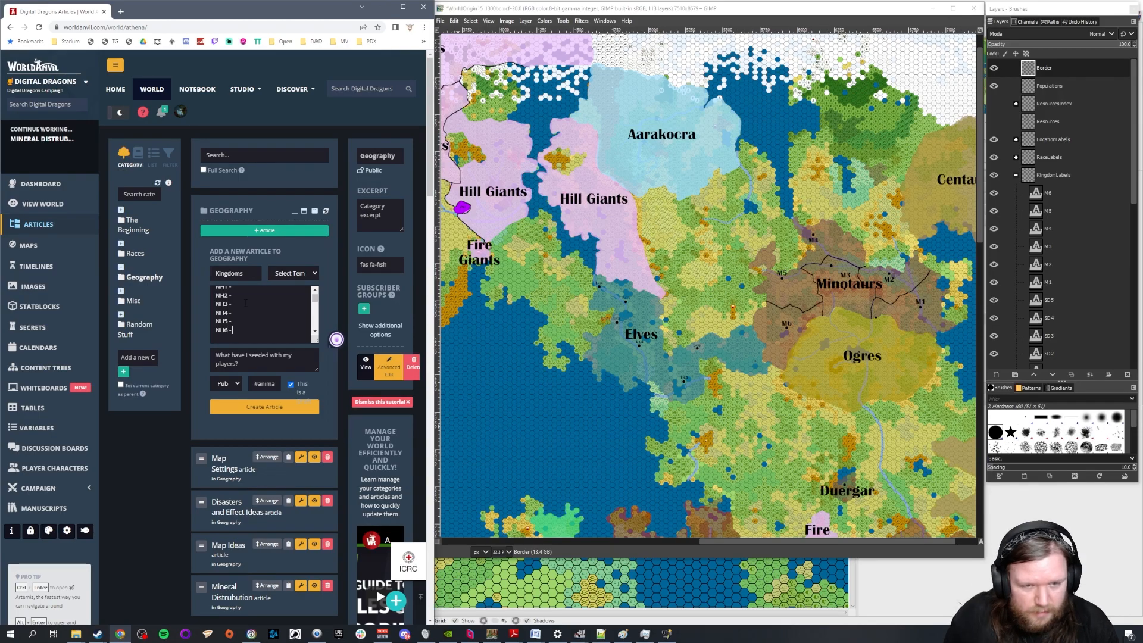
Bring the N Humans region into view on the map and annotate NH1 with "Very populous. Intensive agriculture. Think Alexandria."
drag(771, 541, 589, 542)
scroll(605, 434, up, 3)
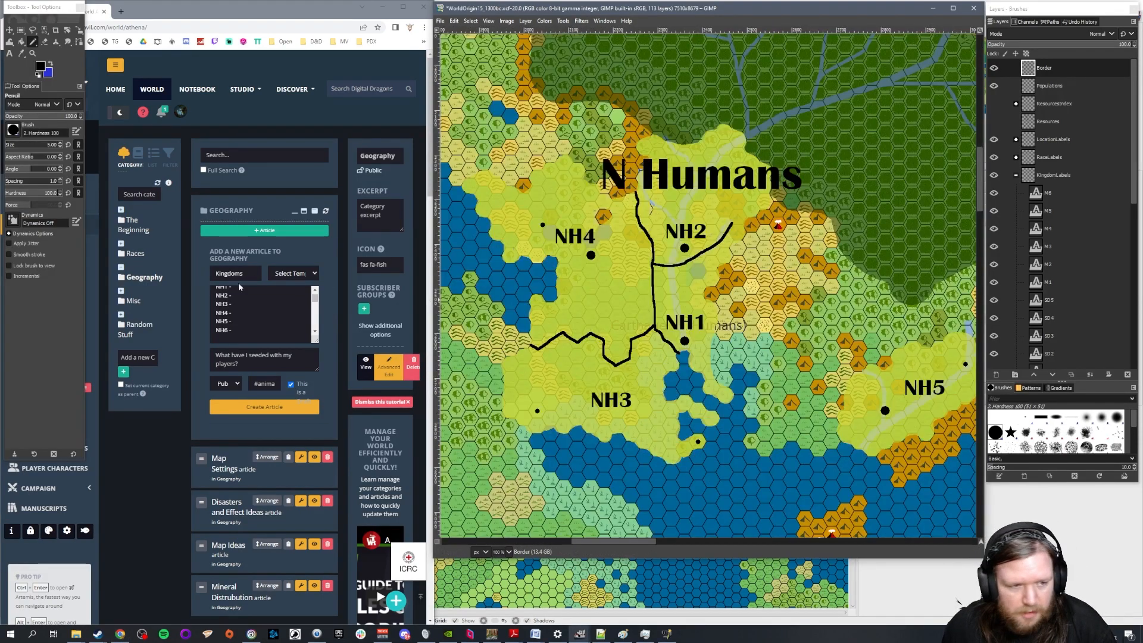
scroll(256, 308, up, 1)
click(250, 304)
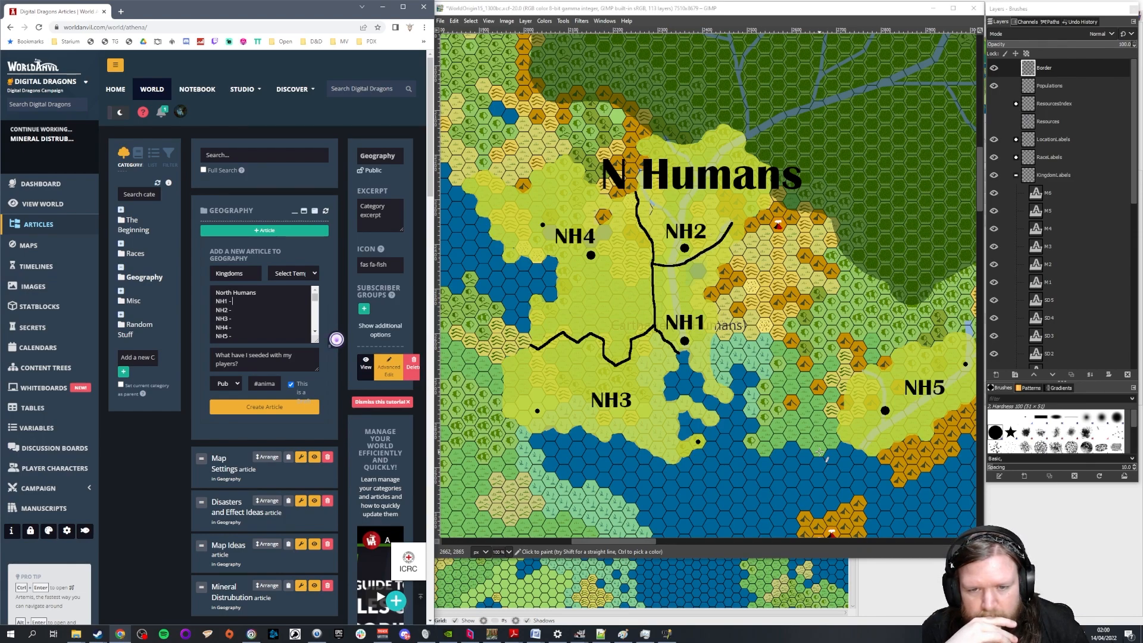
text(Very populo)
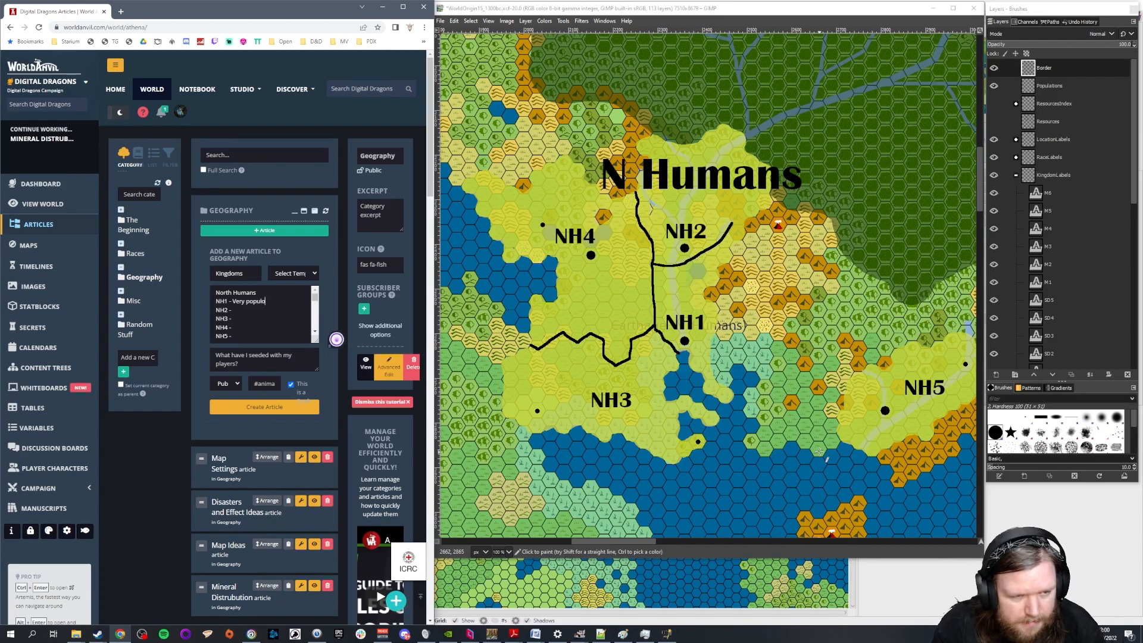
text(us.)
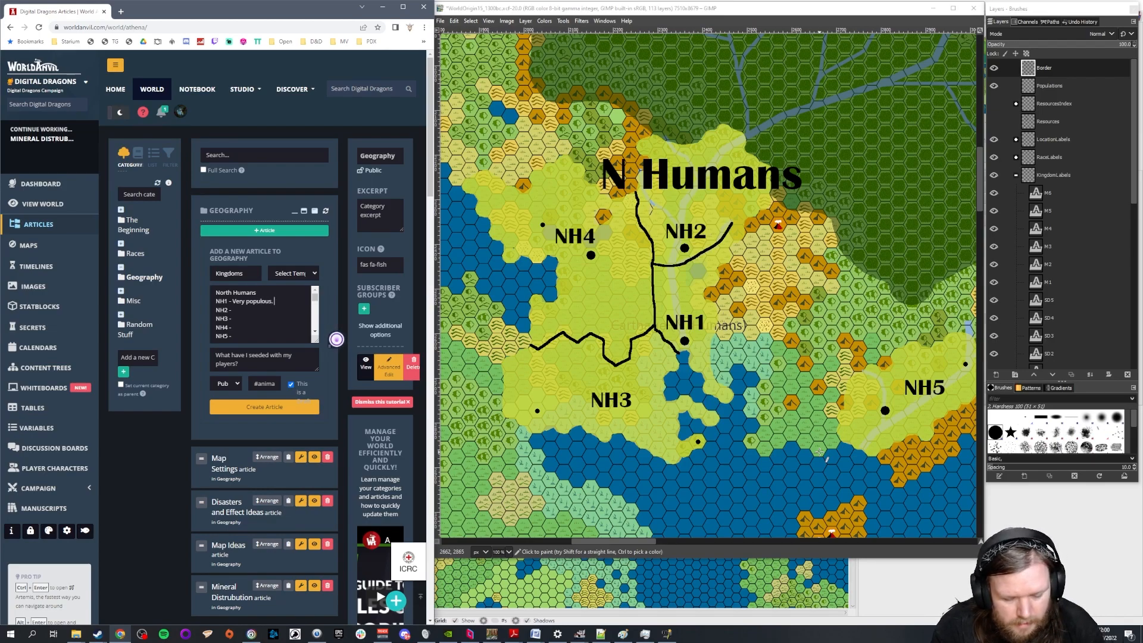
text( Intensive)
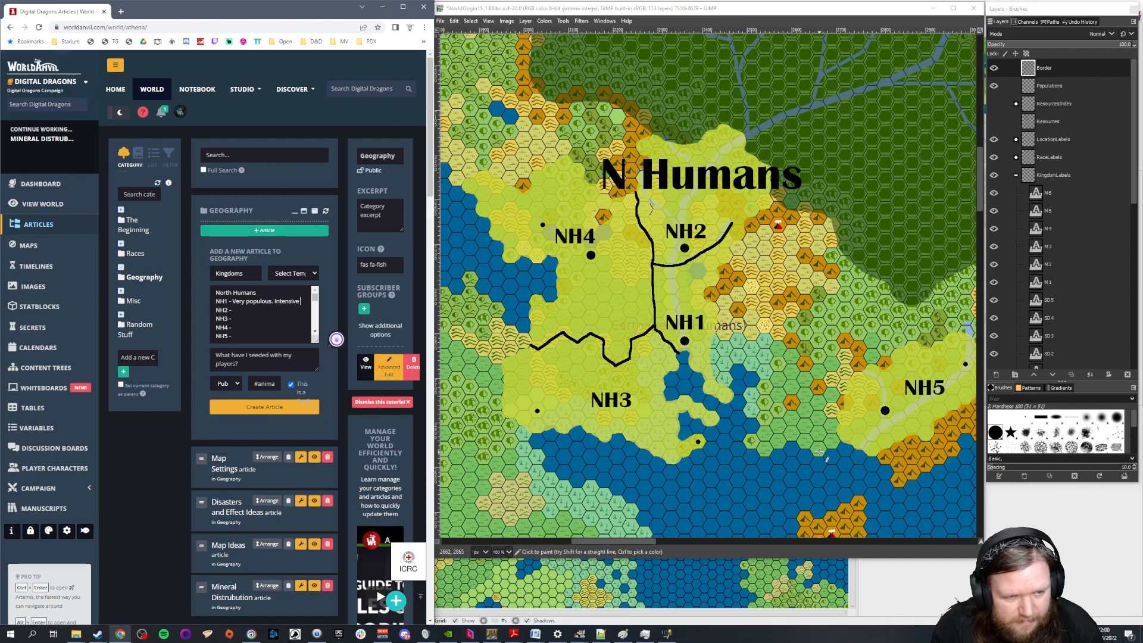
text( agriculture.)
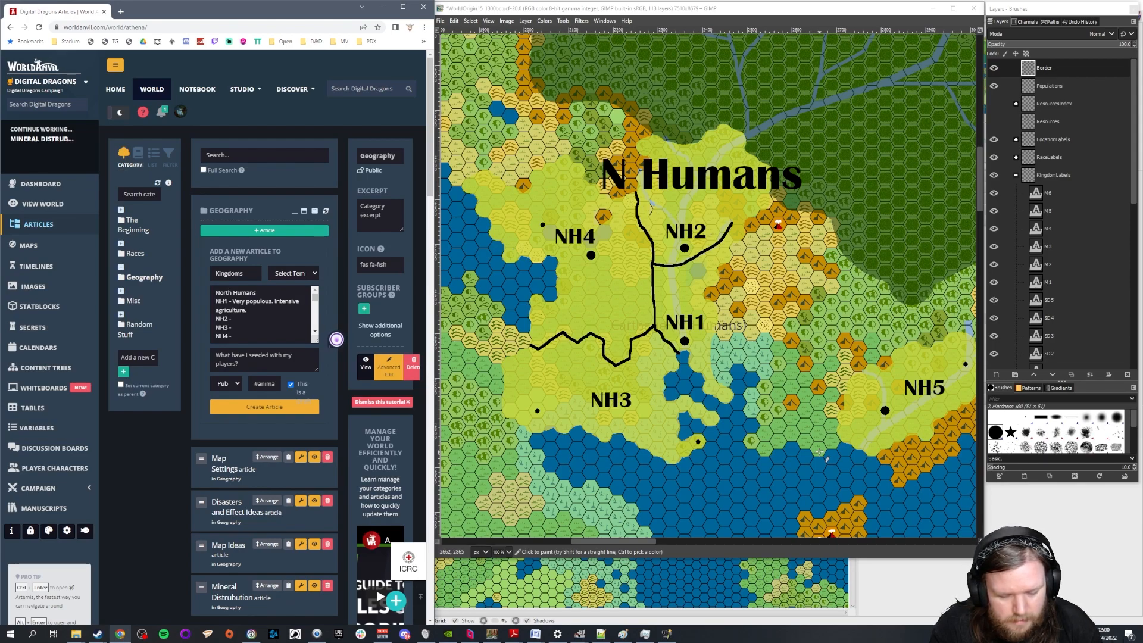
text(Think Alexandria.)
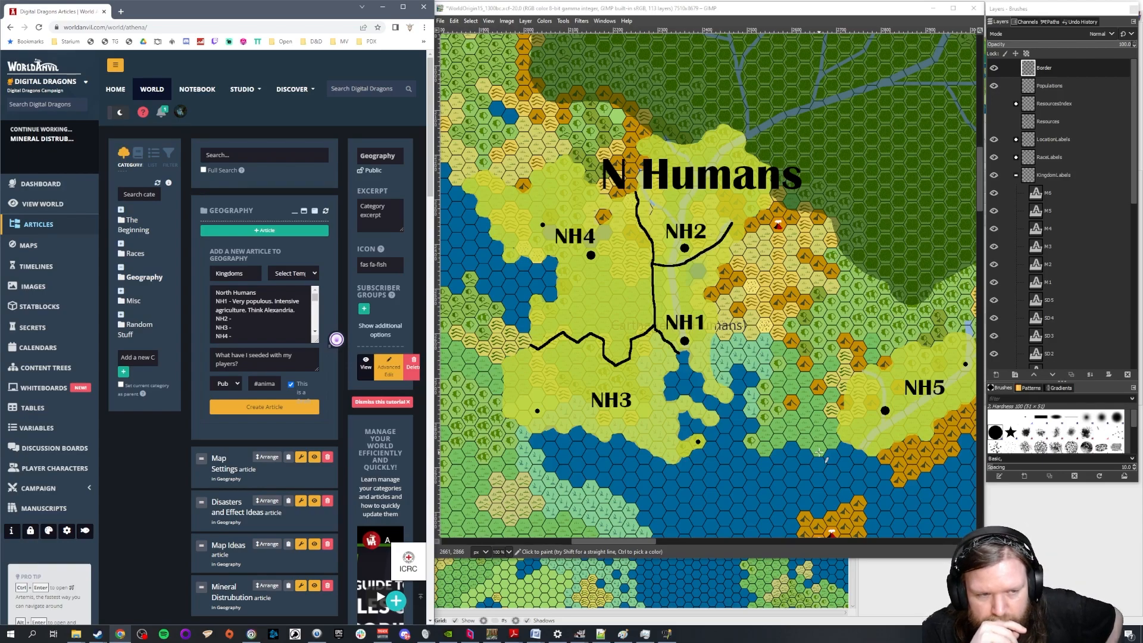
Annotate the NH2 entry with "Rivalry with NH1 (political rather than military"
text(Rival)
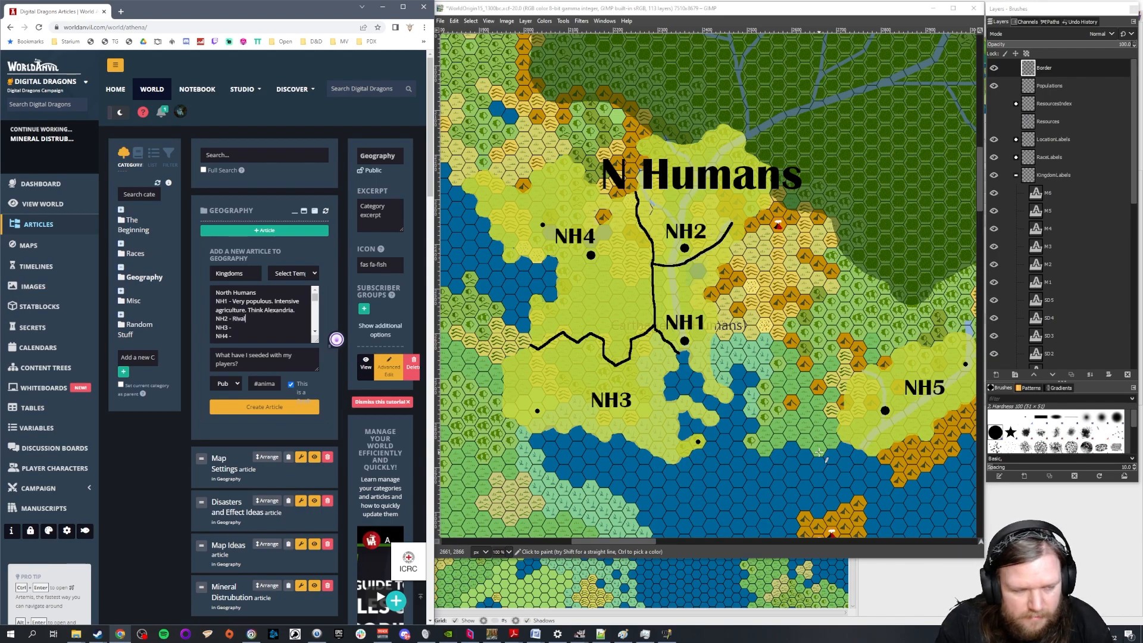
text(ry with NH1 (political rather than )
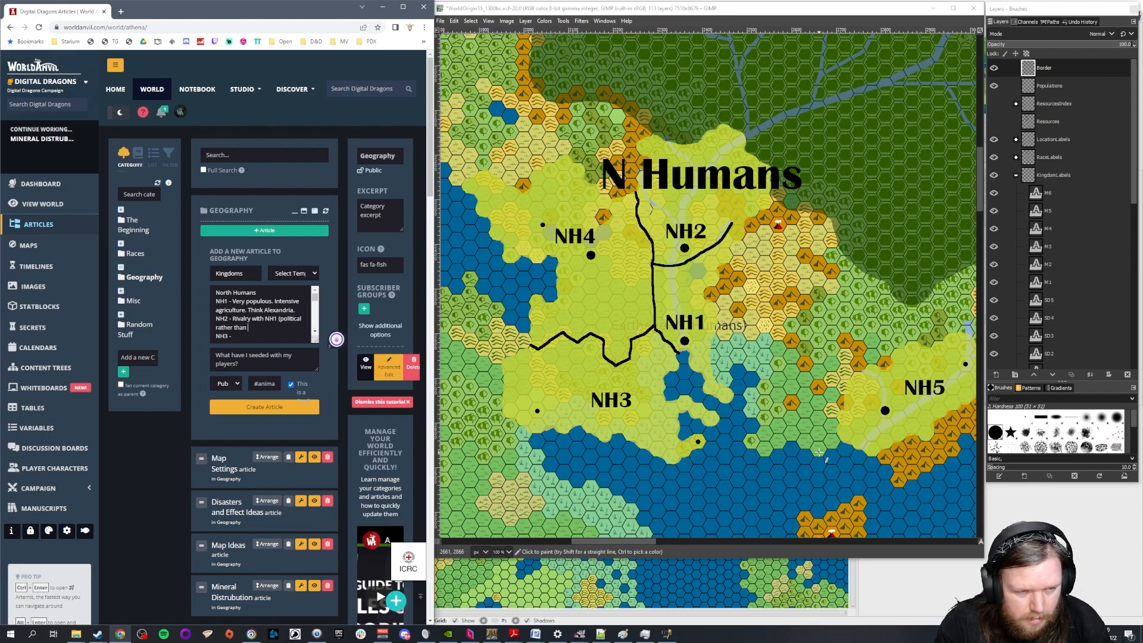
text(miltiary)
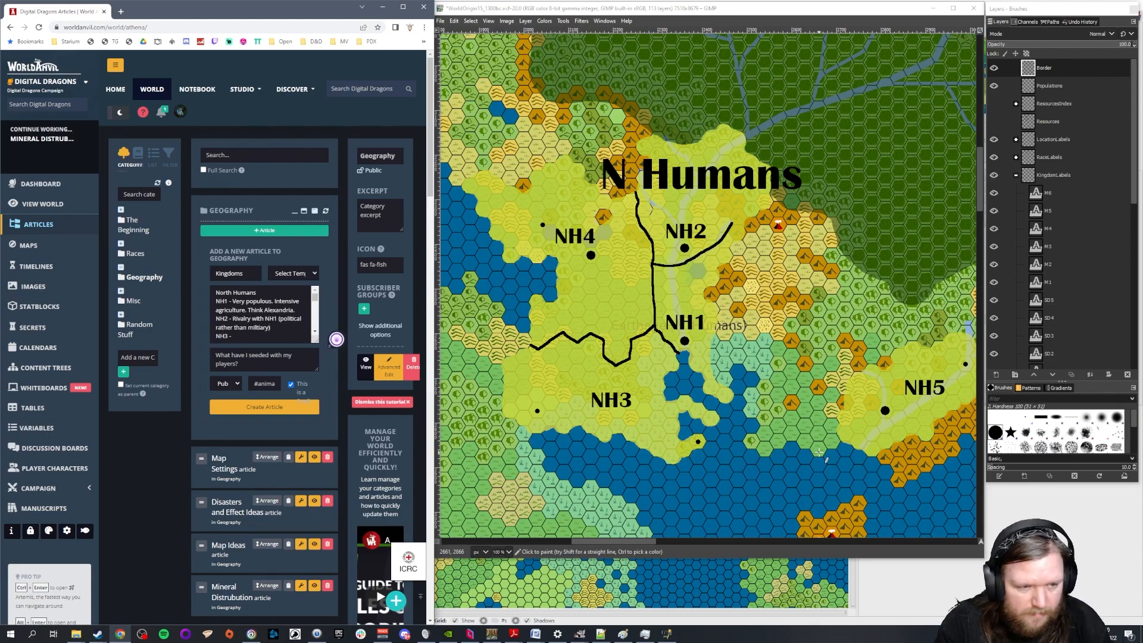
key(BackSpace)
key(BackSpace)
key(BackSpace)
key(BackSpace)
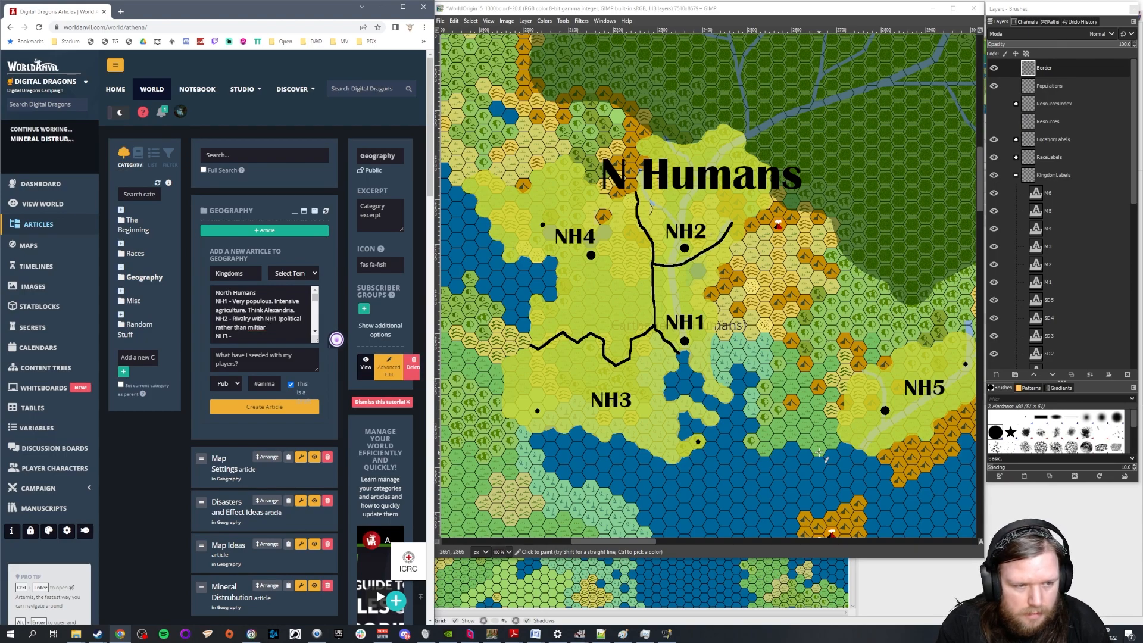
text(itary). Very mixed state, famrers,)
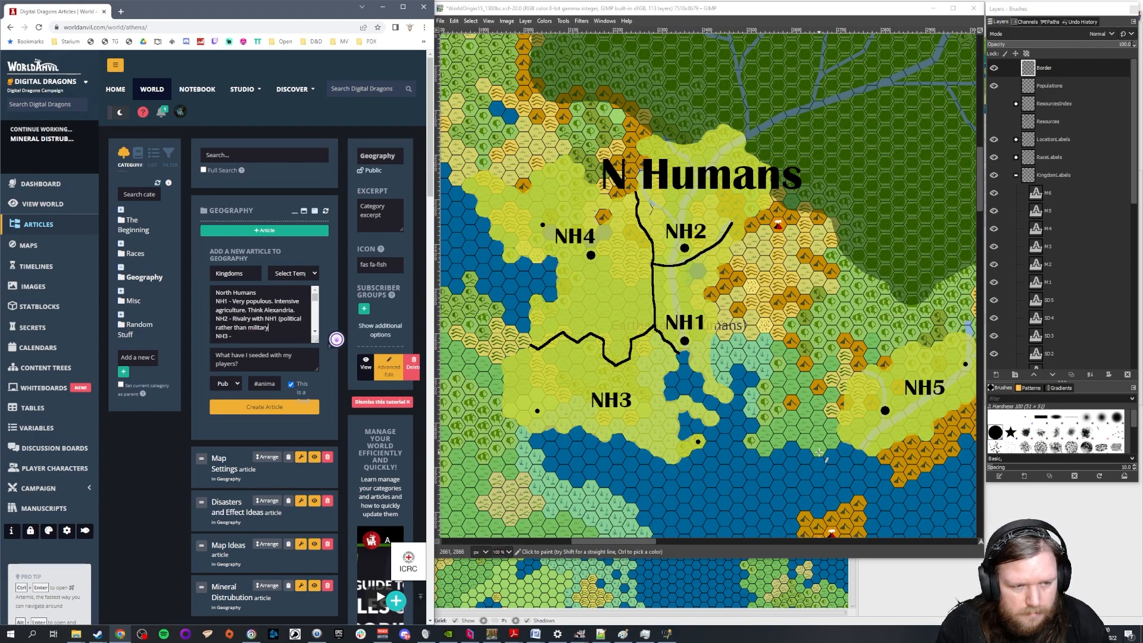
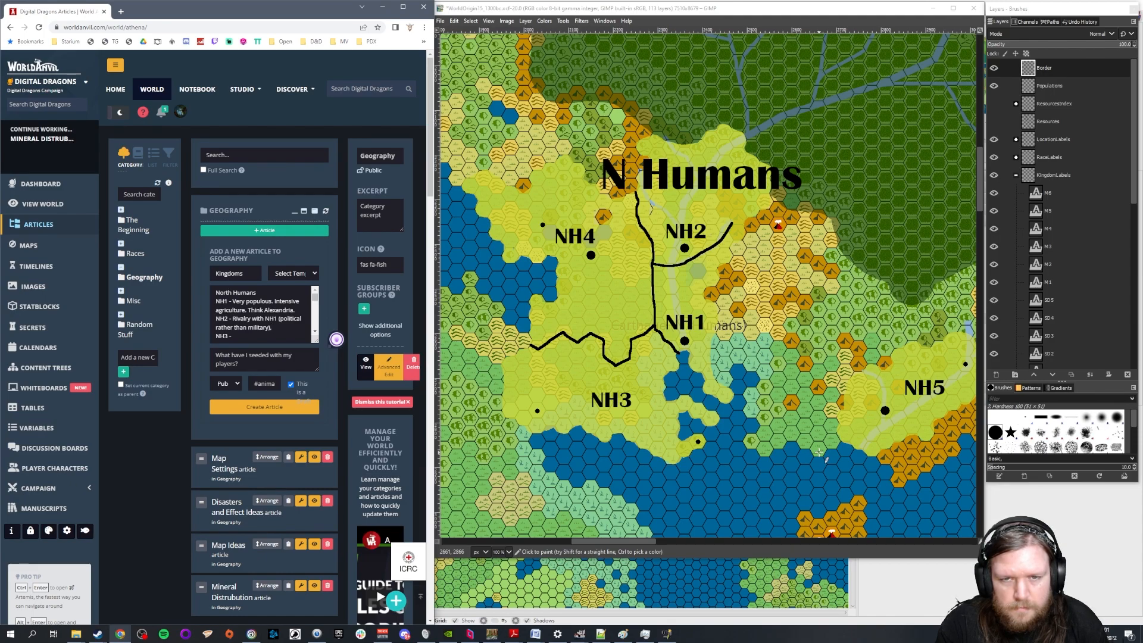
Extend the NH2 entry with "Very mixed state, farmers, hunters, miners and adventurers."
text(Very mixed)
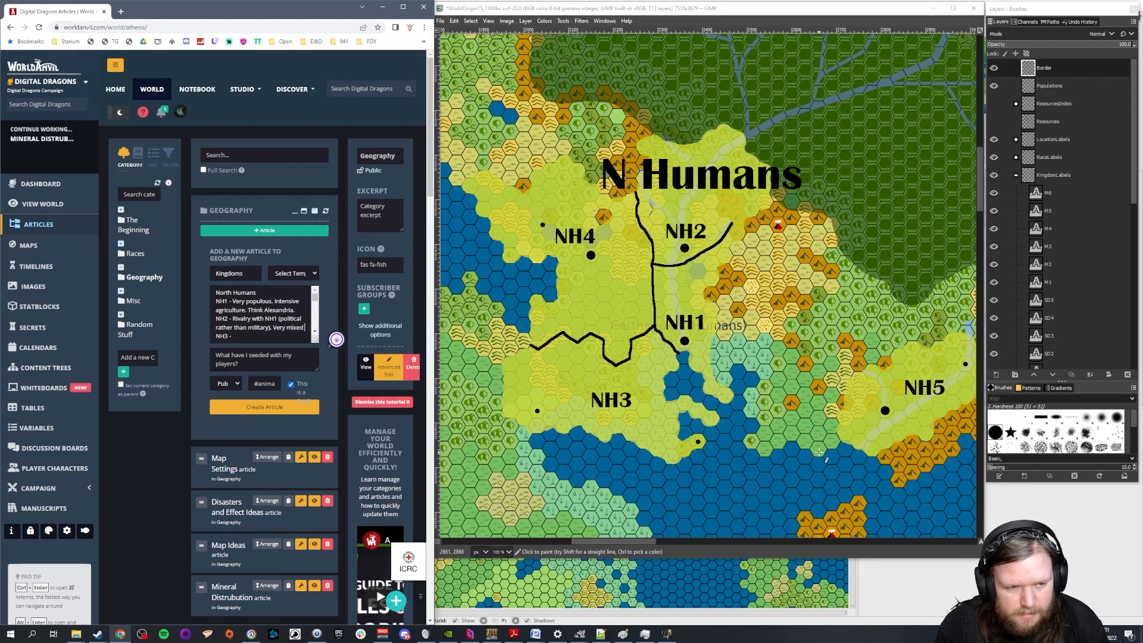
text( state, farmers, h)
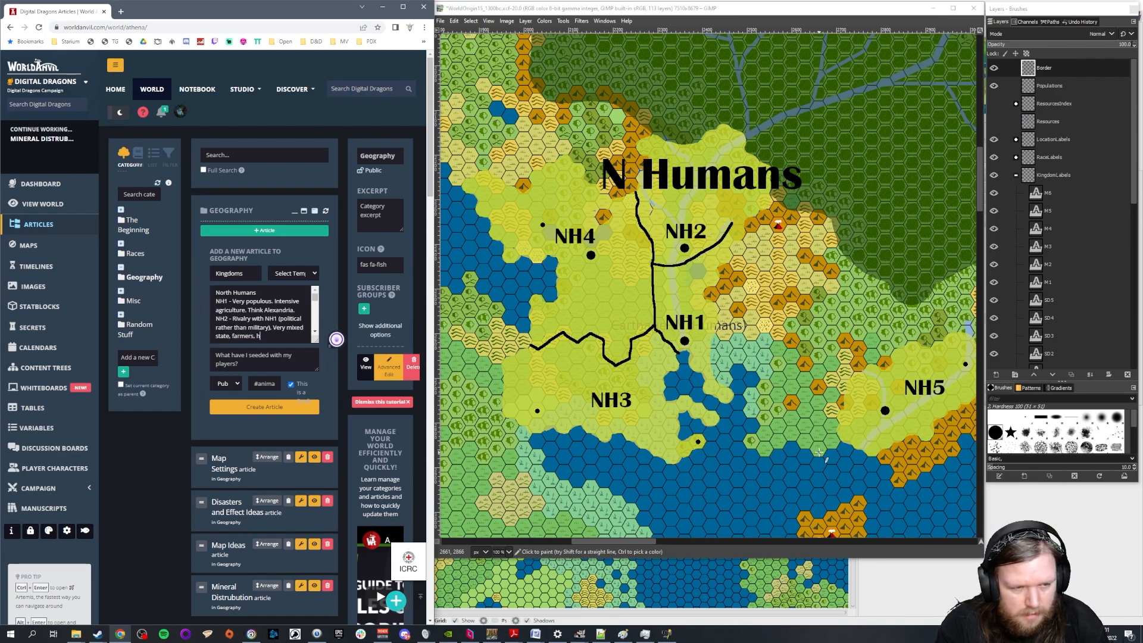
text(unters, miners)
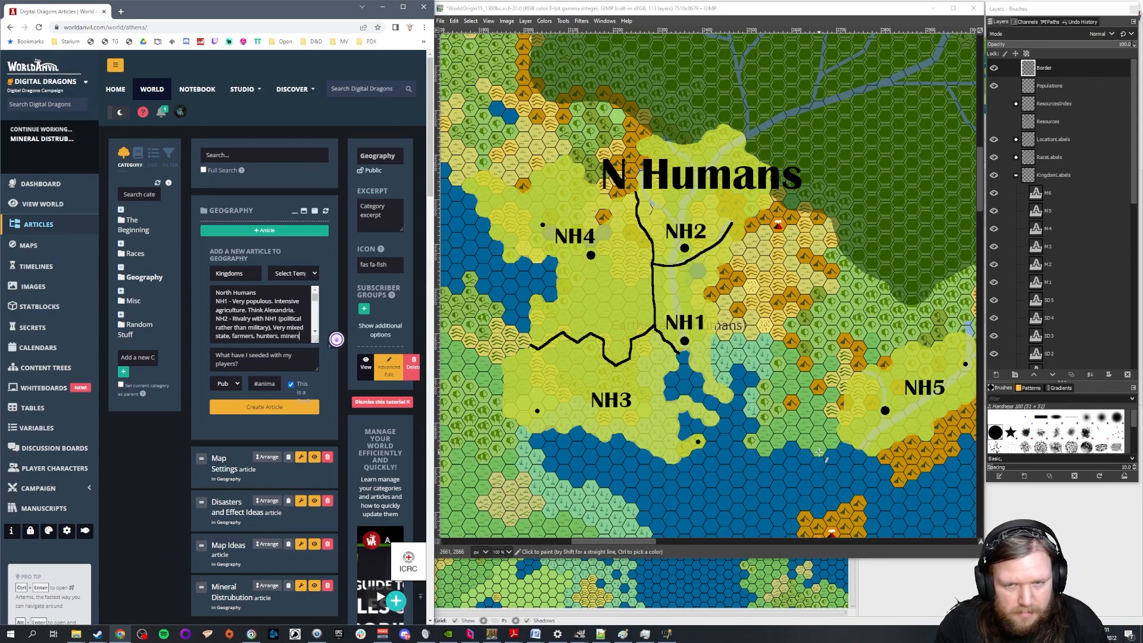
text( and)
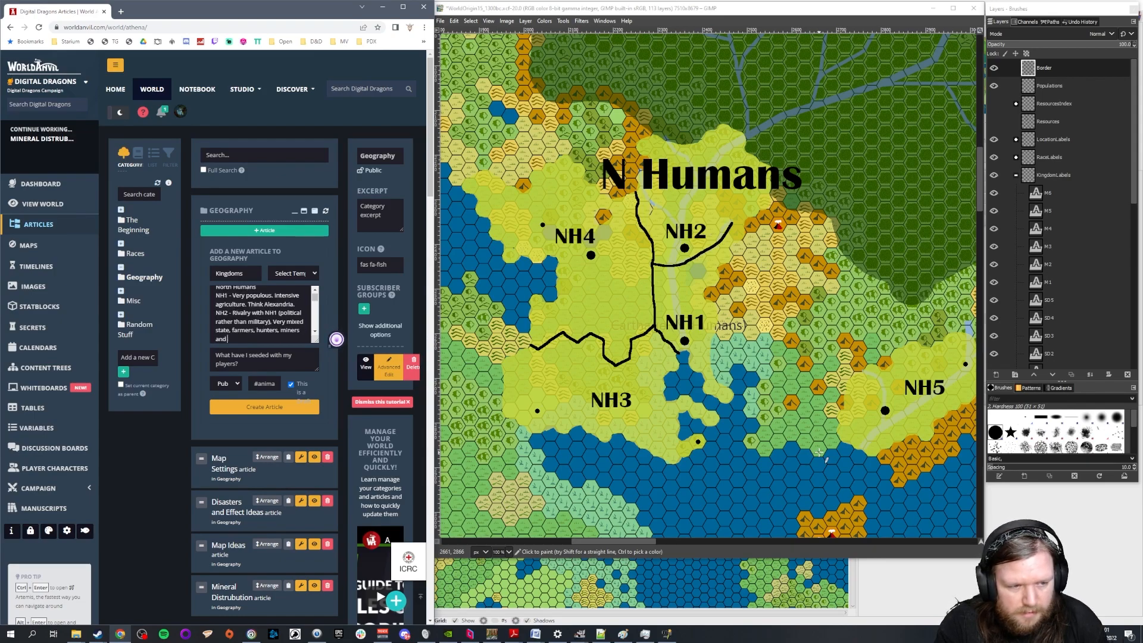
text( adventurers.)
Annotate the NH3 entry with "Boat people. Heavily reliant on swamp fishing (eels?)"
key(Return)
text(NH3 - )
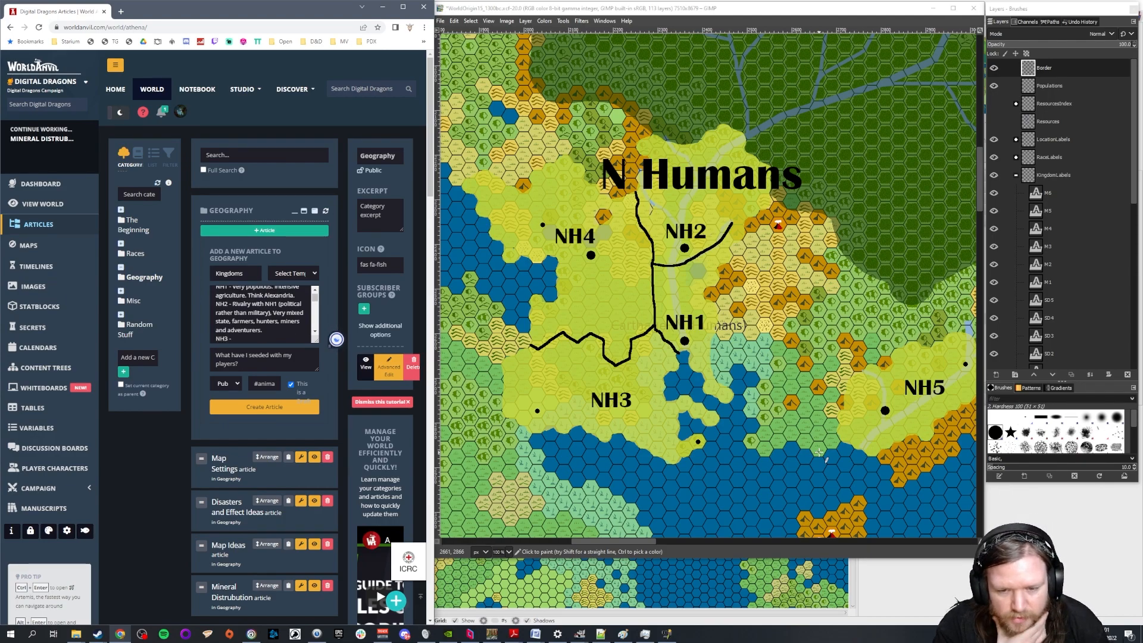
text(Boat)
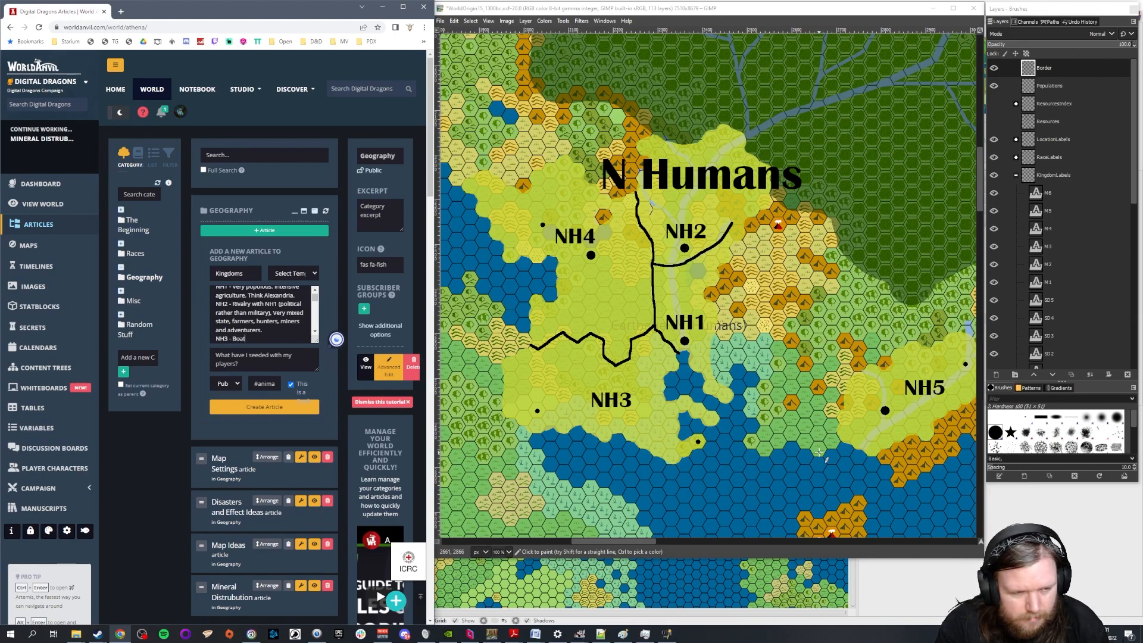
text( people. )
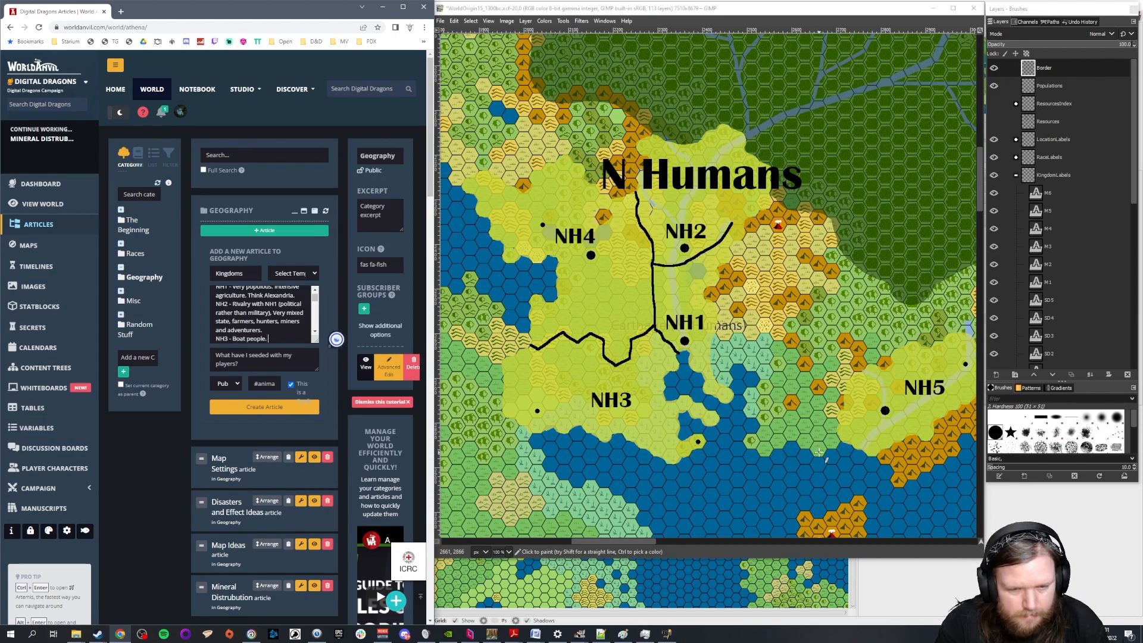
text(Heavily reliant)
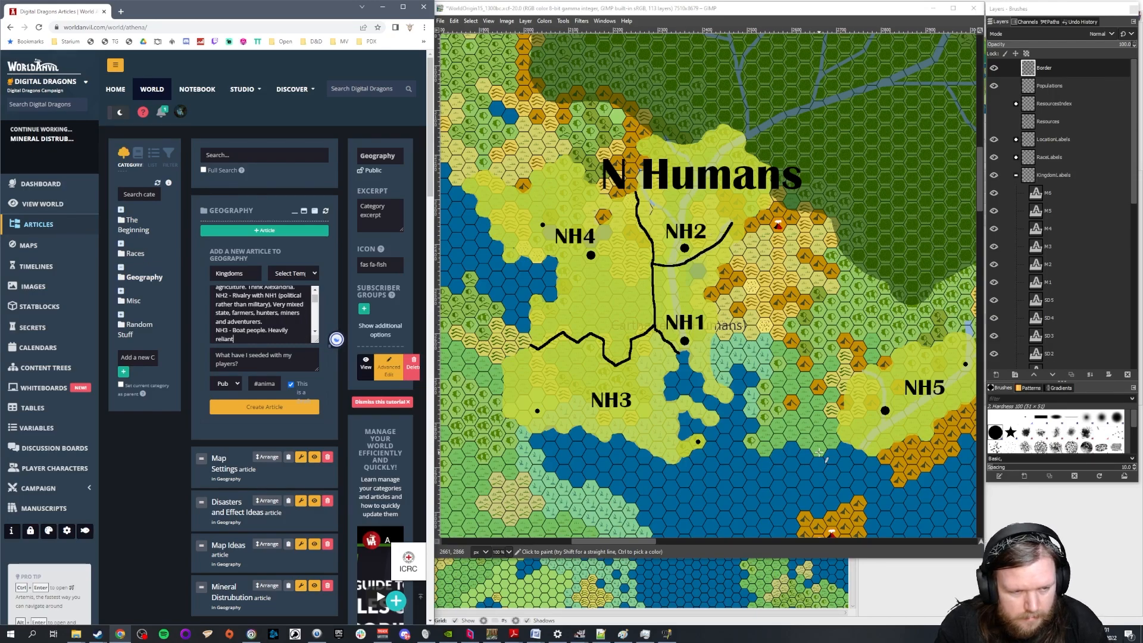
text( on swamp dish)
key(BackSpace)
text(fishing (eels?))
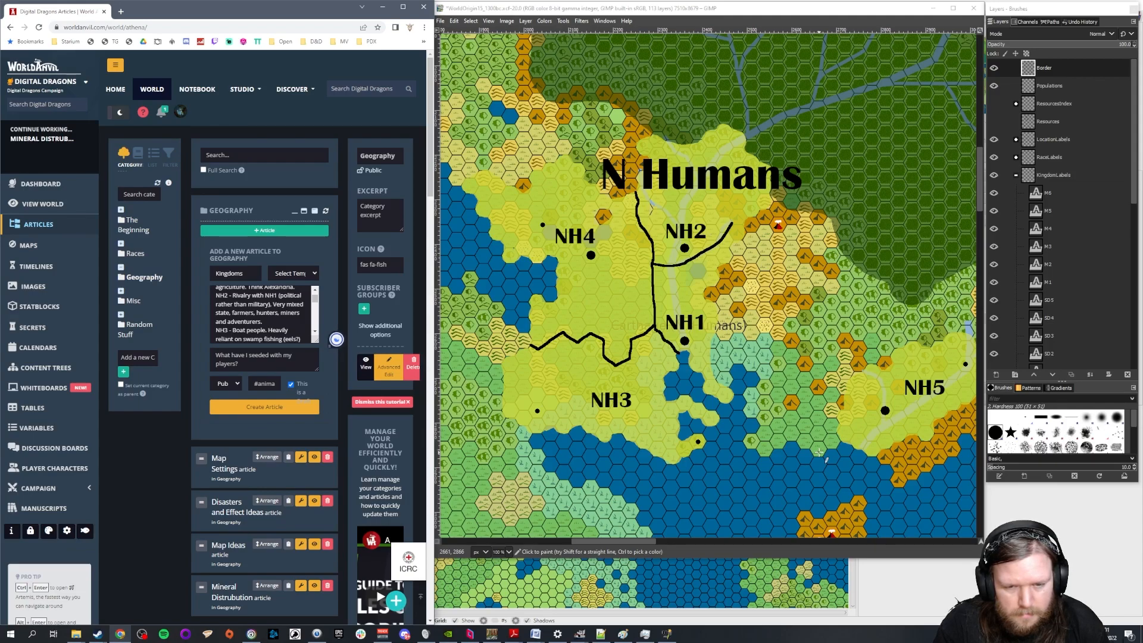
Briefly check the map's Resources layer around NH4 and annotate the NH4 entry with "Rapidly growing due to Tin deposits."
key(Return)
text(NH4 -)
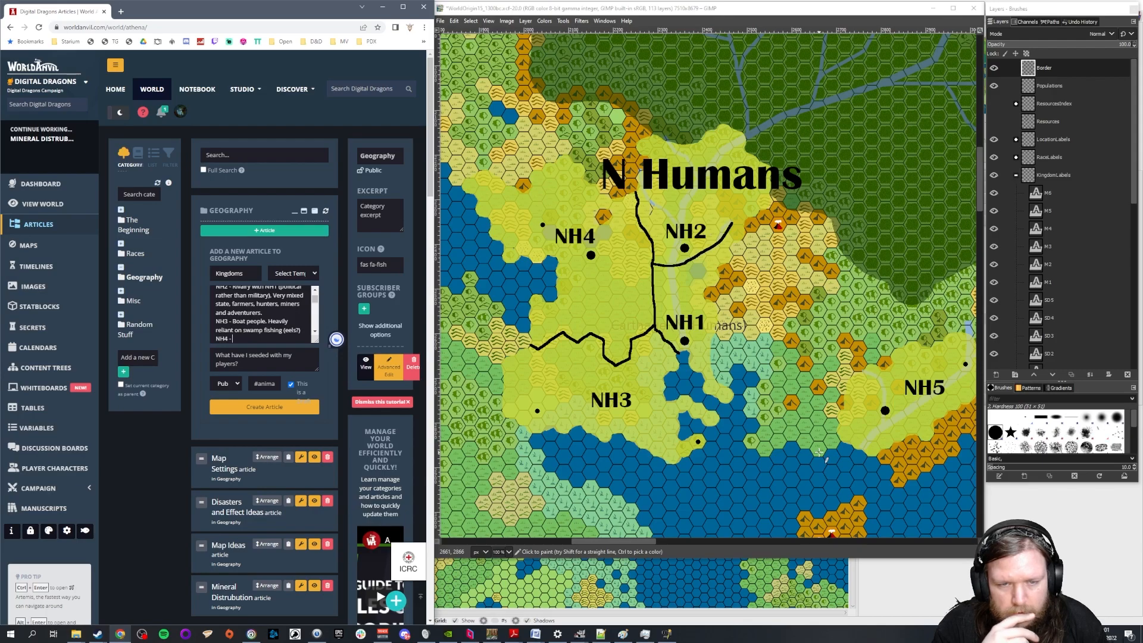
click(994, 121)
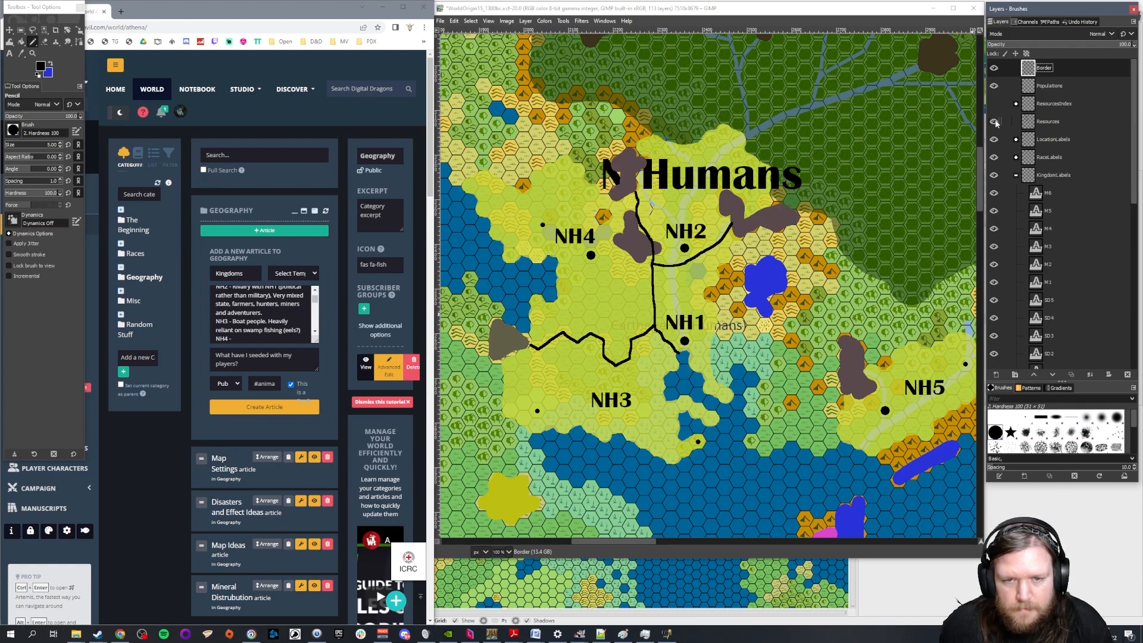
click(994, 122)
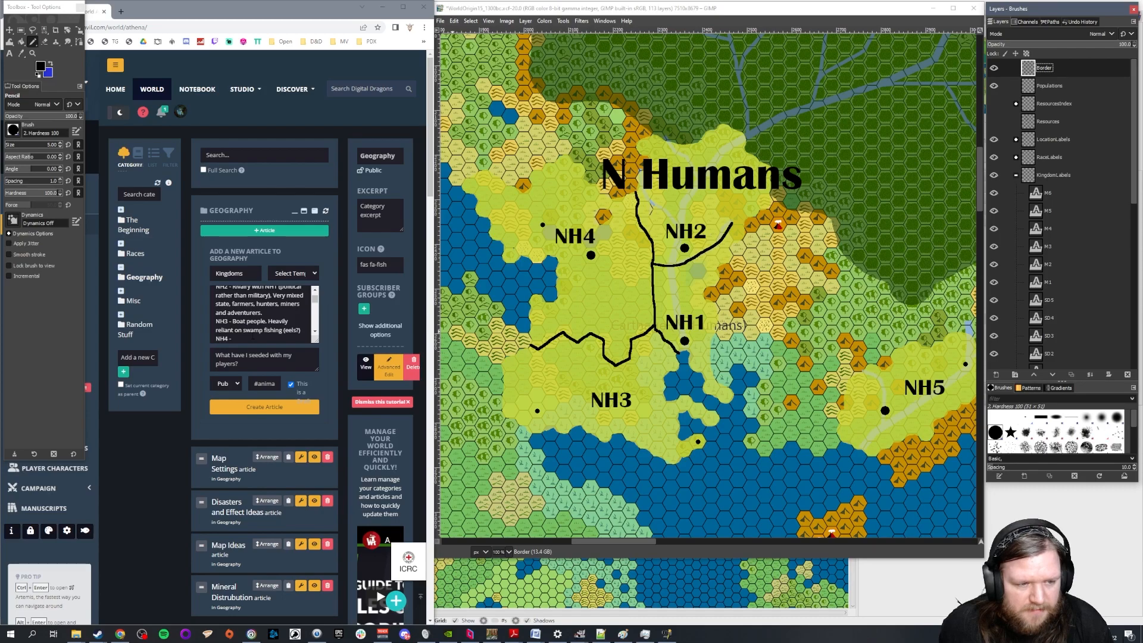
click(253, 336)
text(Rapidly gro)
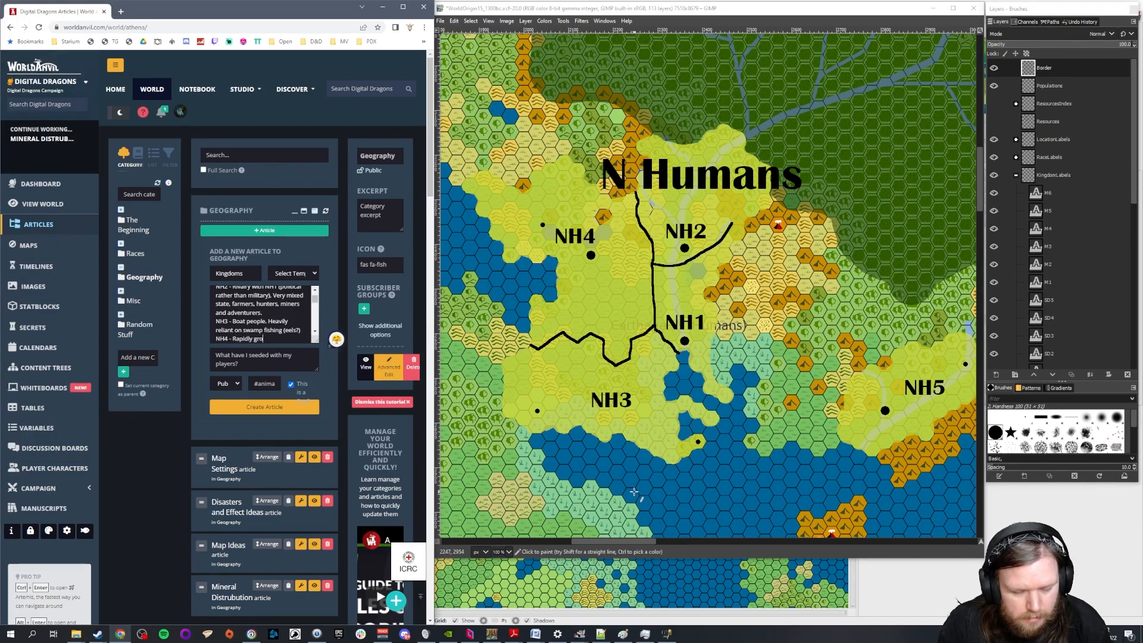
text(wing due to Ti)
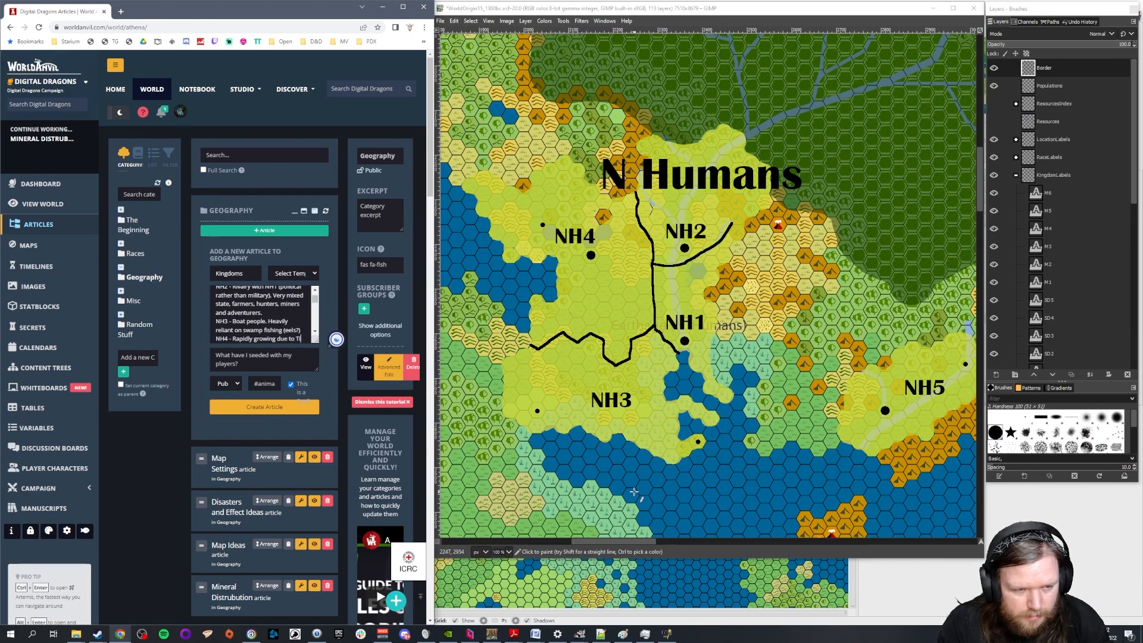
text(n deposits. )
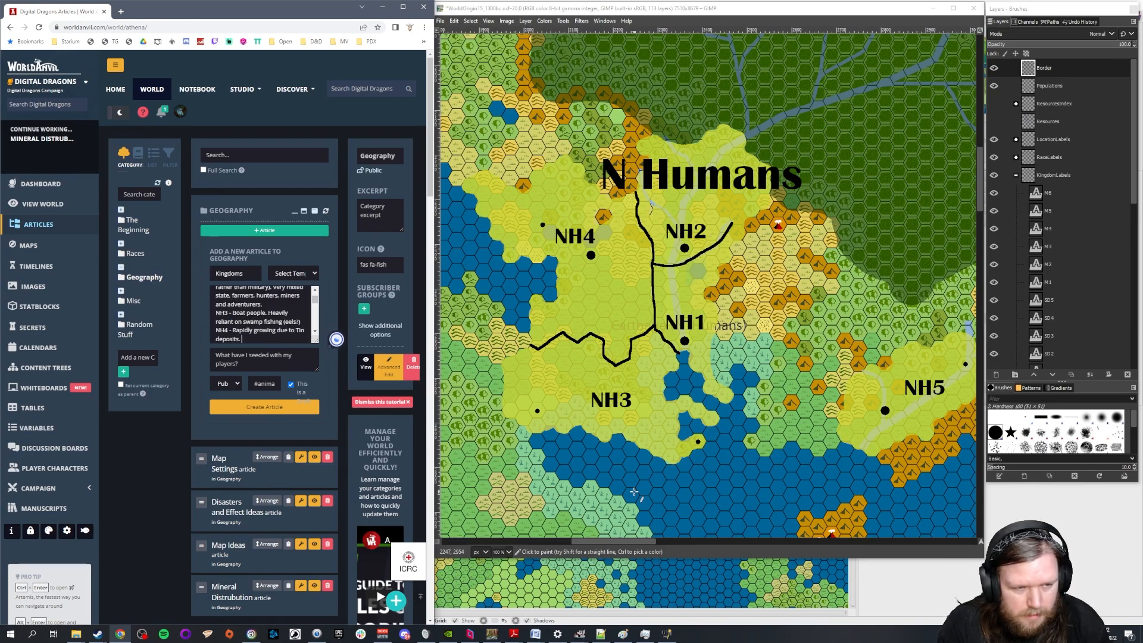
text(Getting wealthy though)
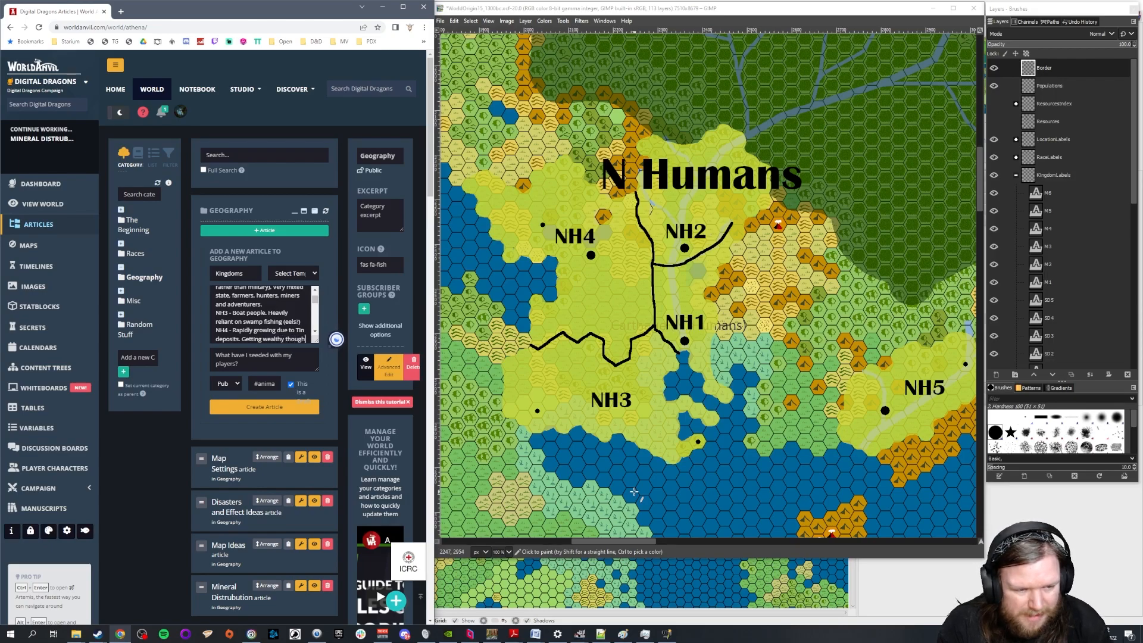
text( still fairly low population. Bit of a)
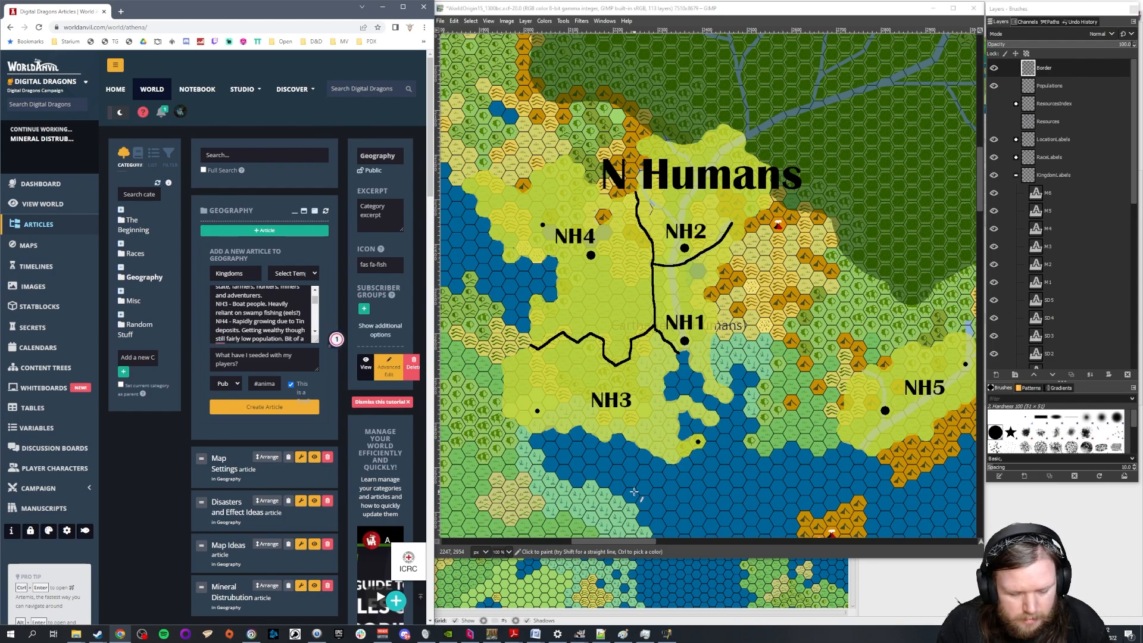
text( boomtown)
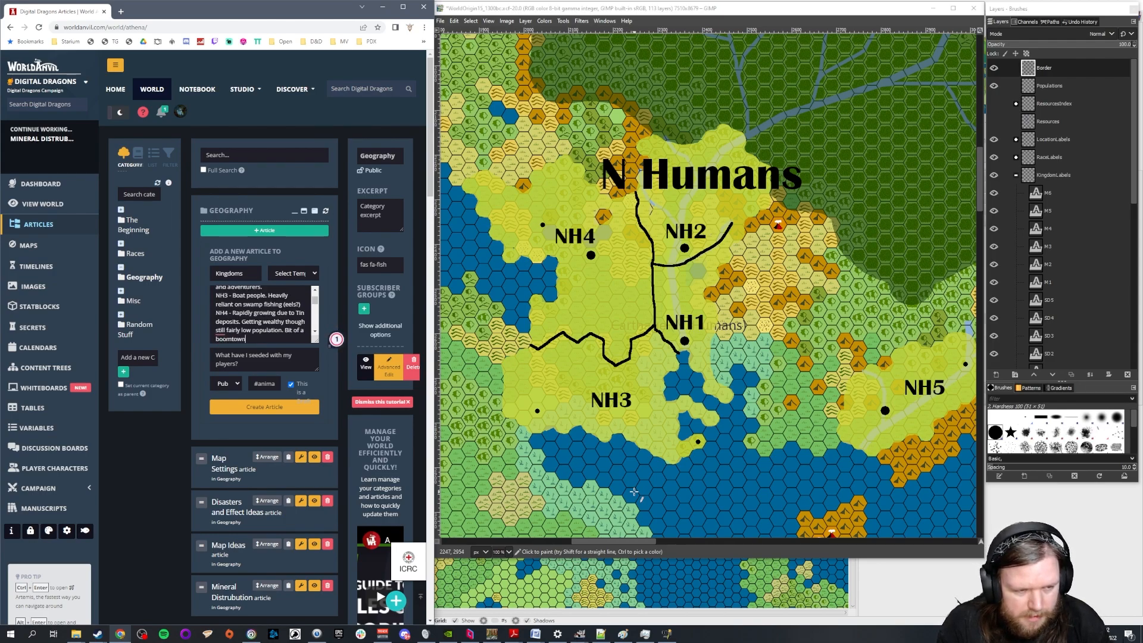
text( feel.)
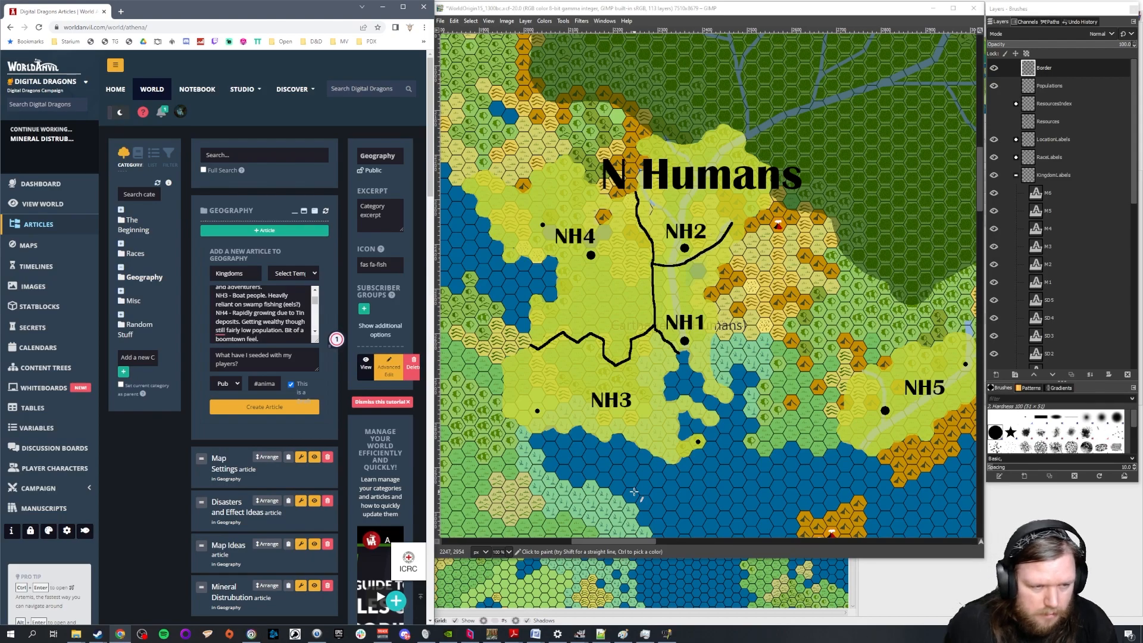
Bring NH5 fully into view on the map and annotate its entry with "First colony, rapid growing due to high level of potential"
scroll(261, 303, down, 1)
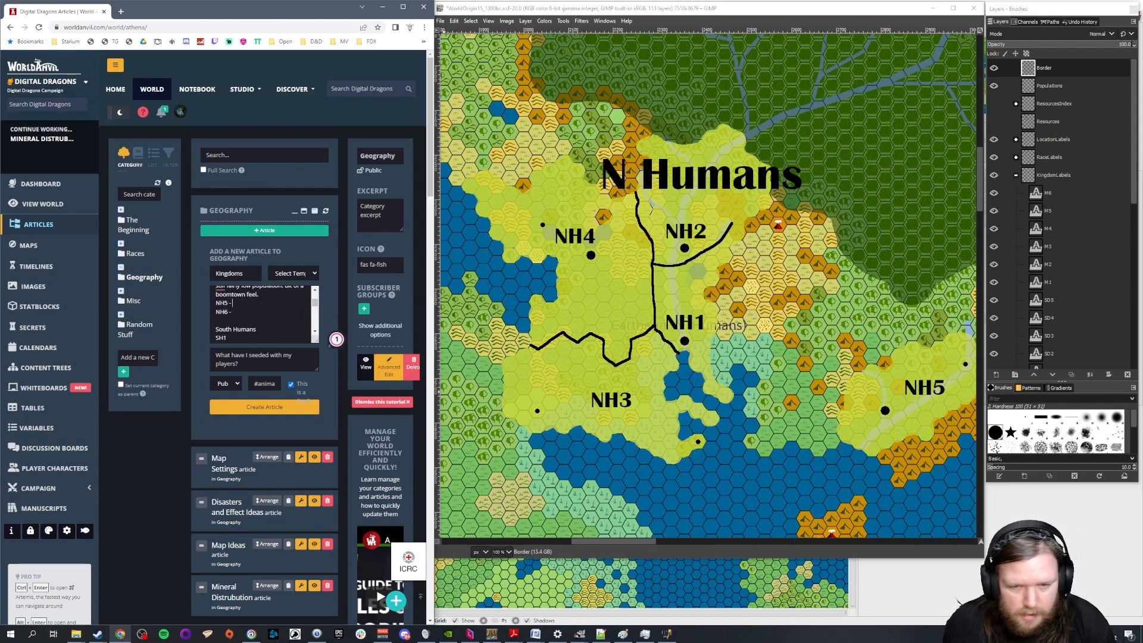
drag(634, 543, 650, 541)
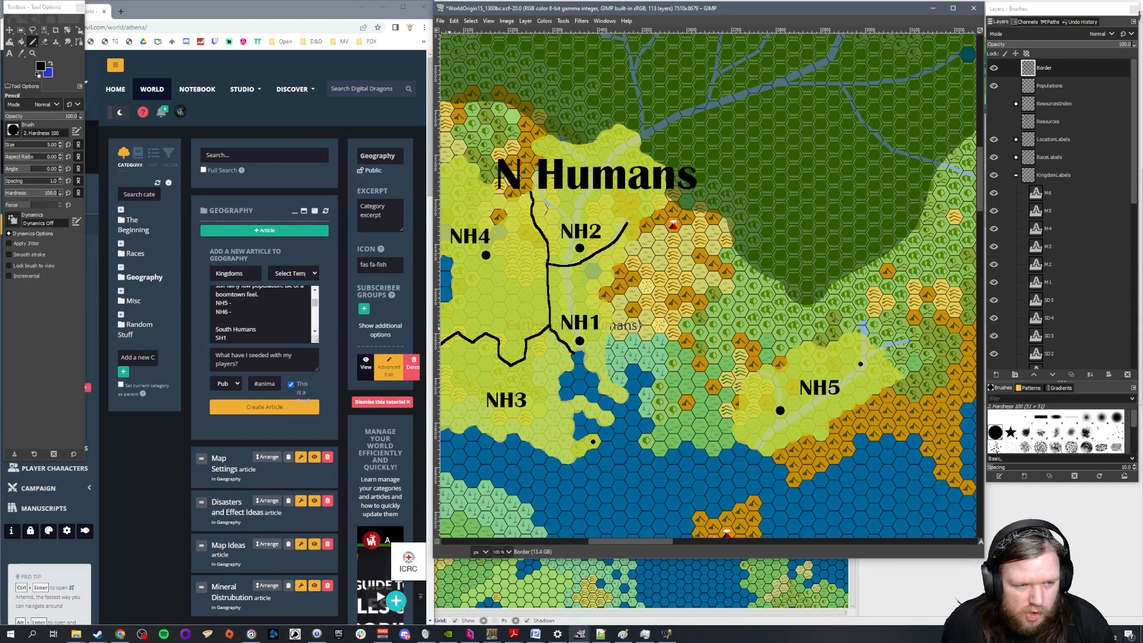
key(alt+Tab)
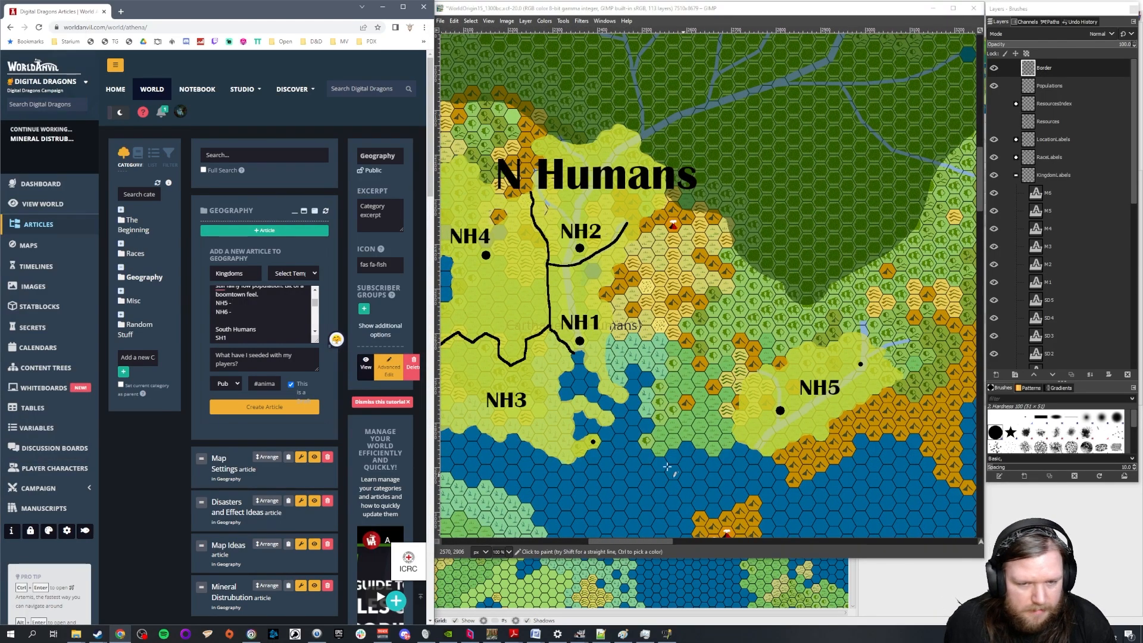
text(First colony)
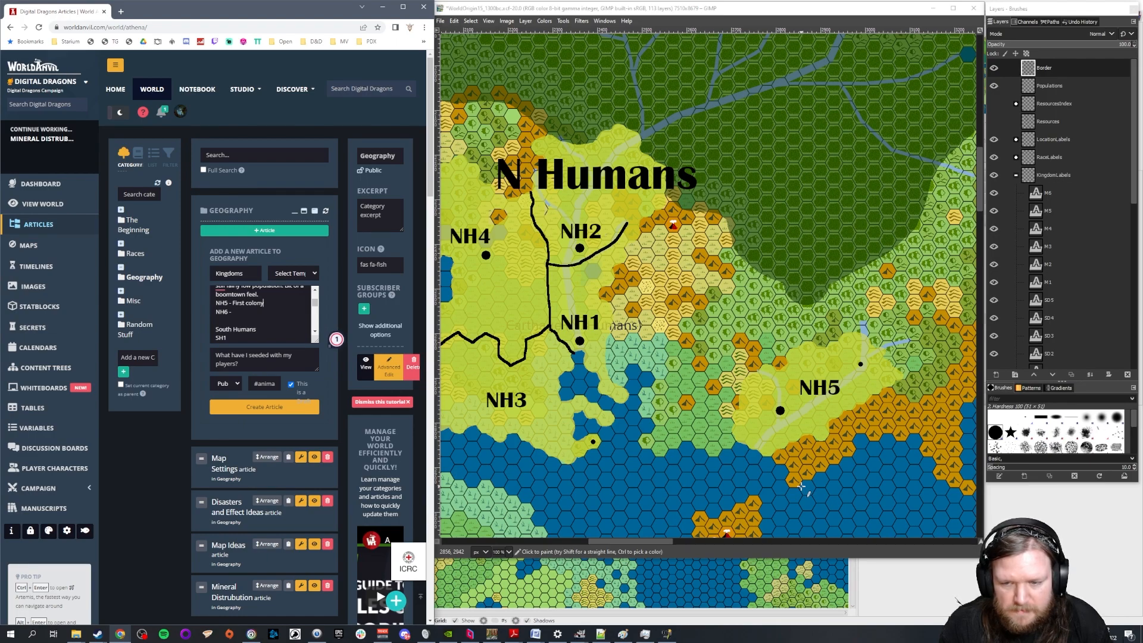
text(, r)
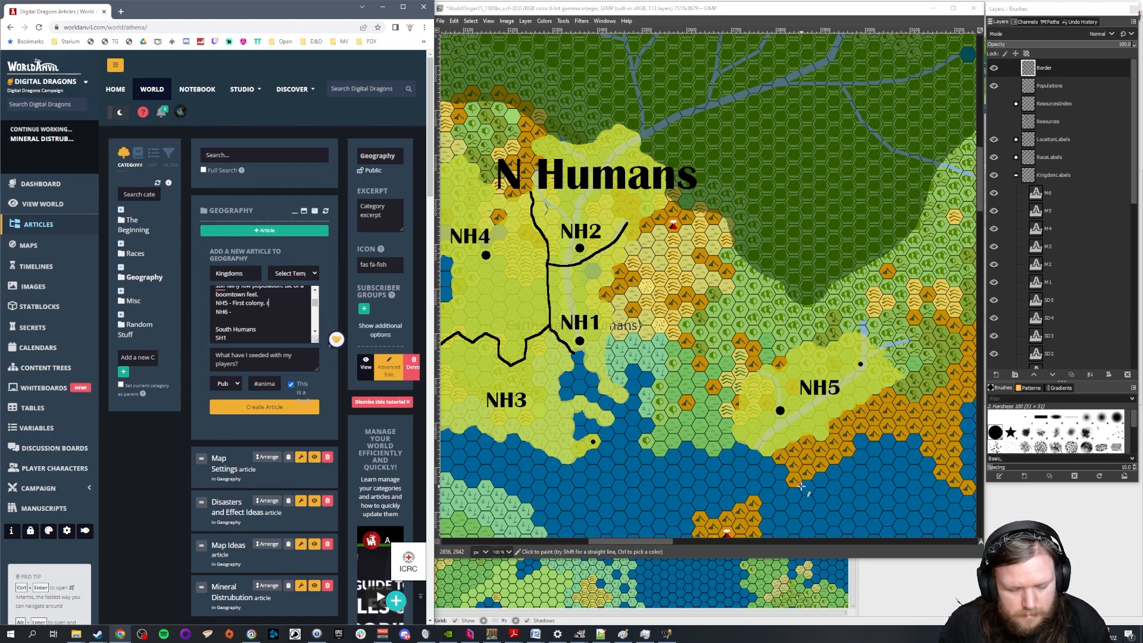
text(apid growing due to)
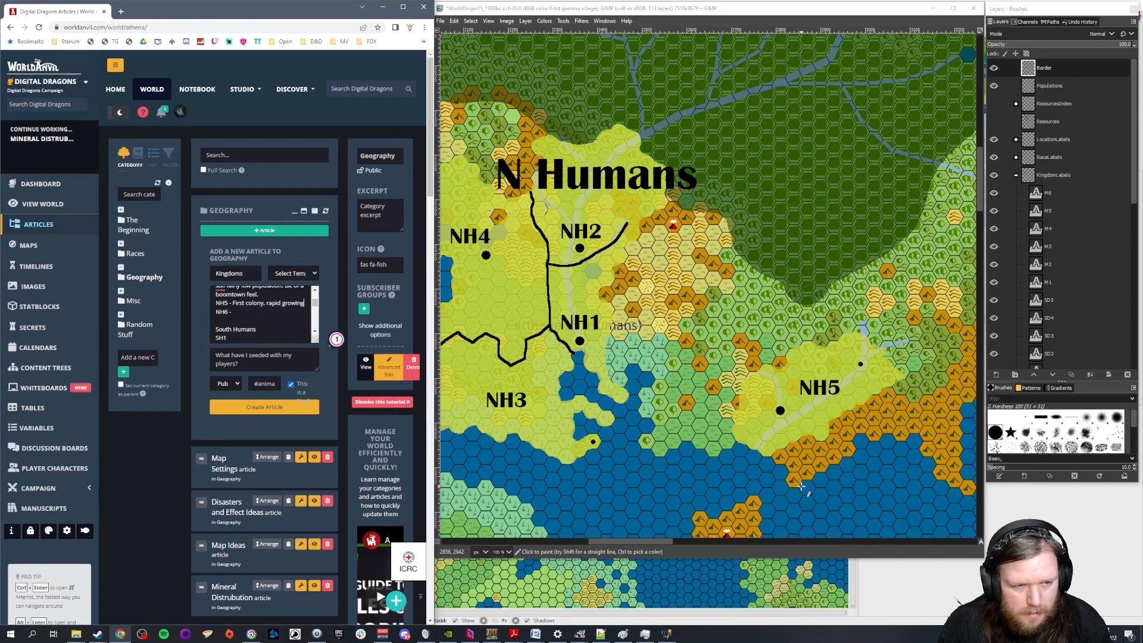
text(gh le)
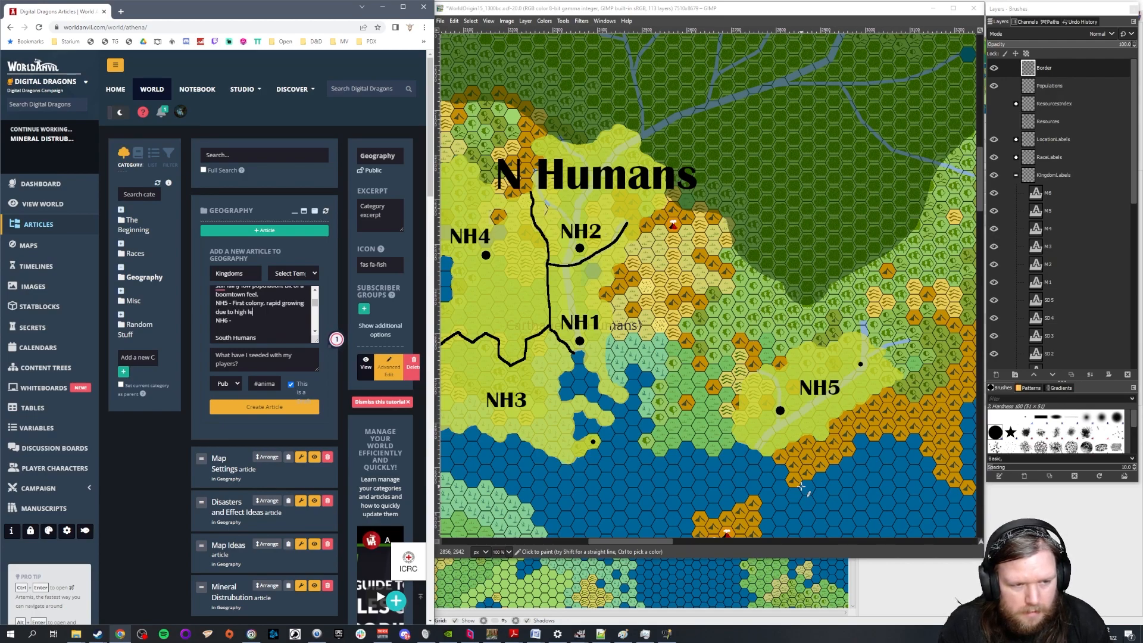
key(BackSpace)
key(BackSpace)
key(BackSpace)
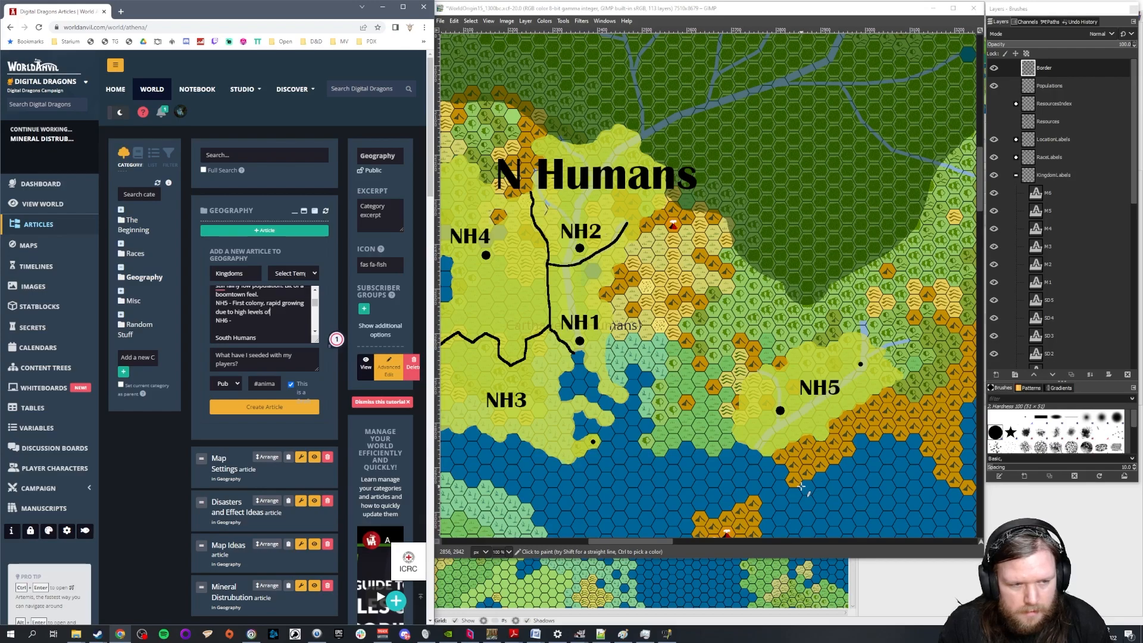
text(of)
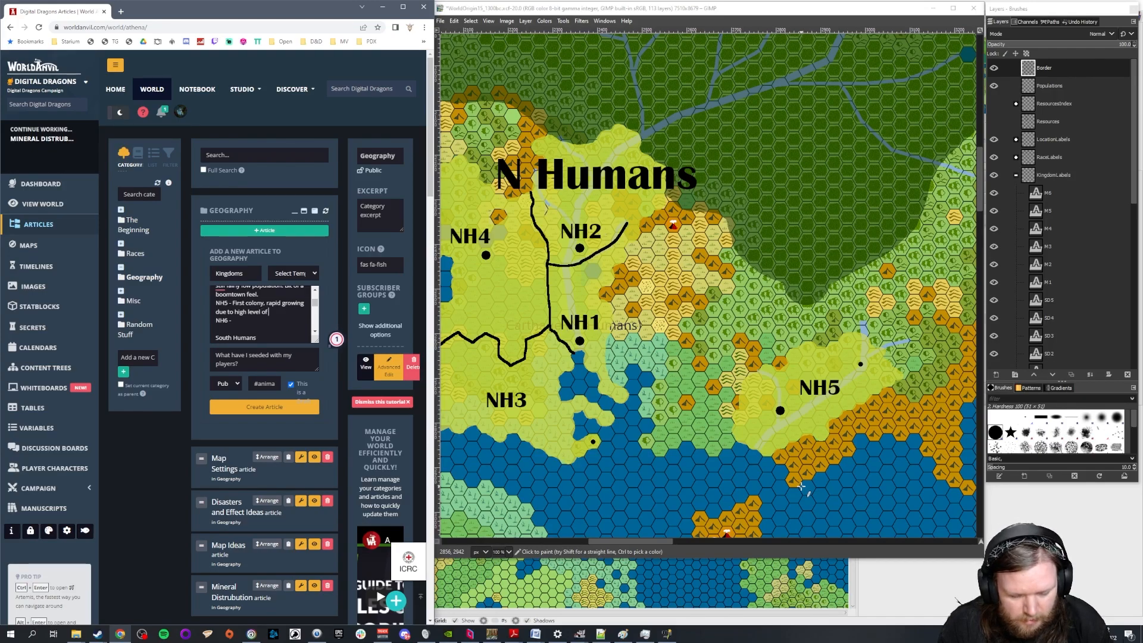
text( potential)
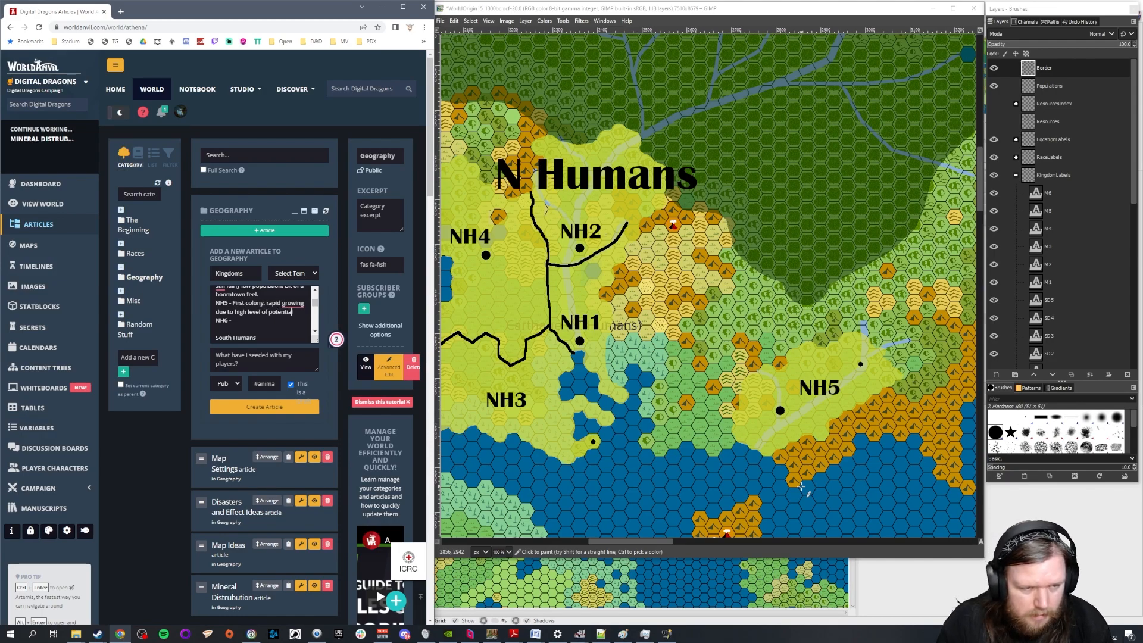
Shorten "high level of potential" to "high potential" in the NH5 entry
key(ctrl+Left)
key(ctrl+Left)
key(ctrl+Left)
key(Delete)
key(Delete)
key(Delete)
key(Delete)
key(Delete)
key(Delete)
key(Delete)
key(Delete)
key(Delete)
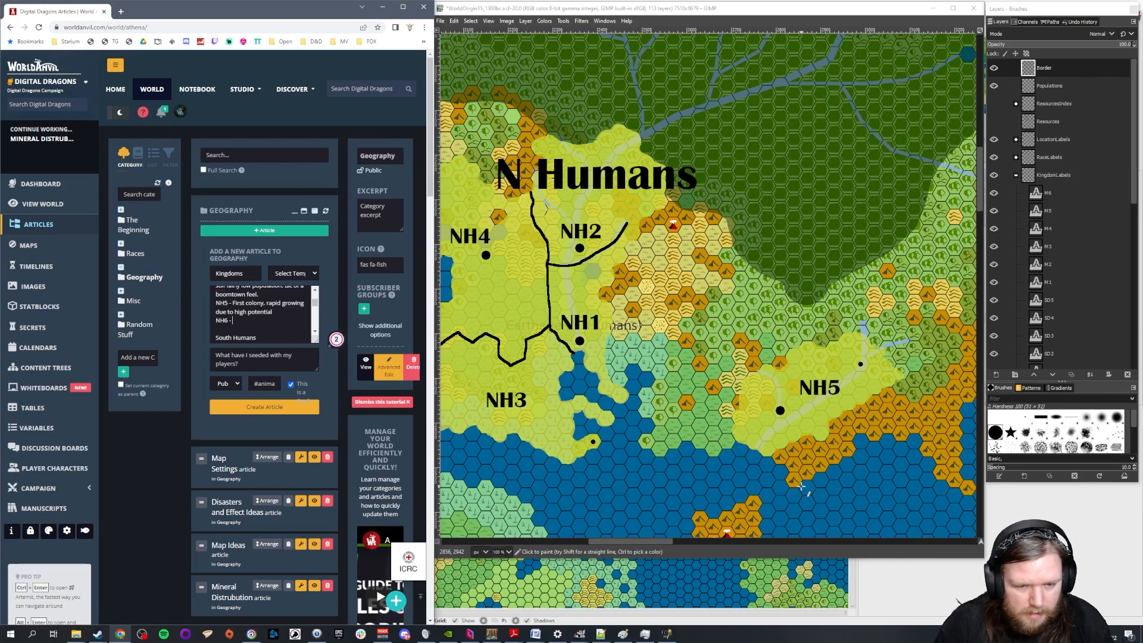
Bring NH6 into view on the map and display the Resources layer to examine the deposits around it
click(652, 543)
drag(653, 543, 624, 542)
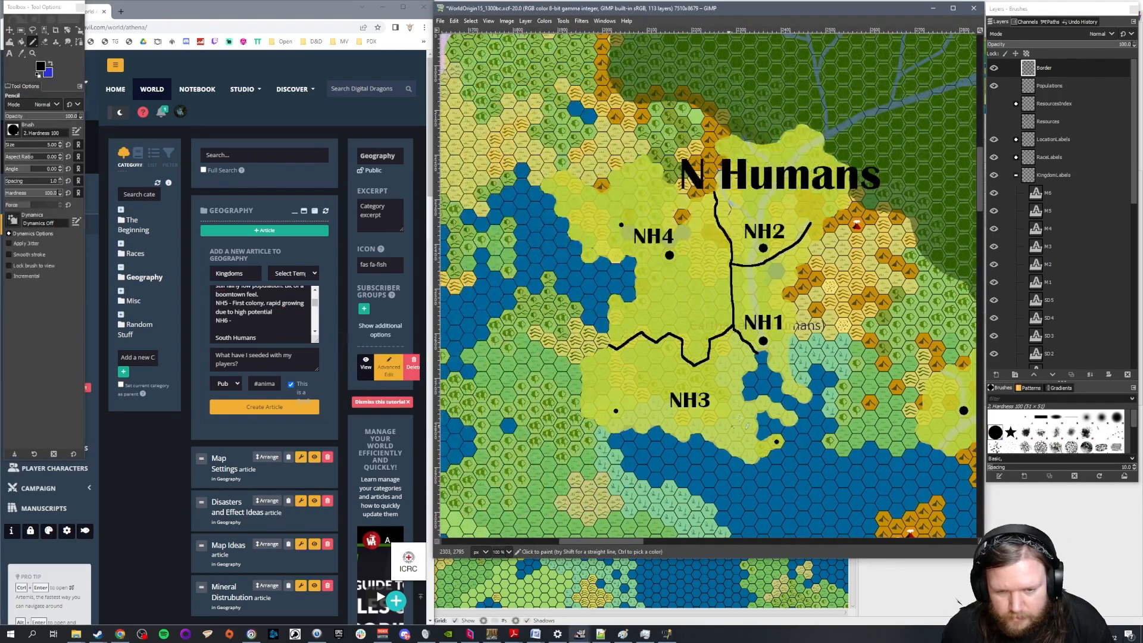
scroll(746, 411, down, 2)
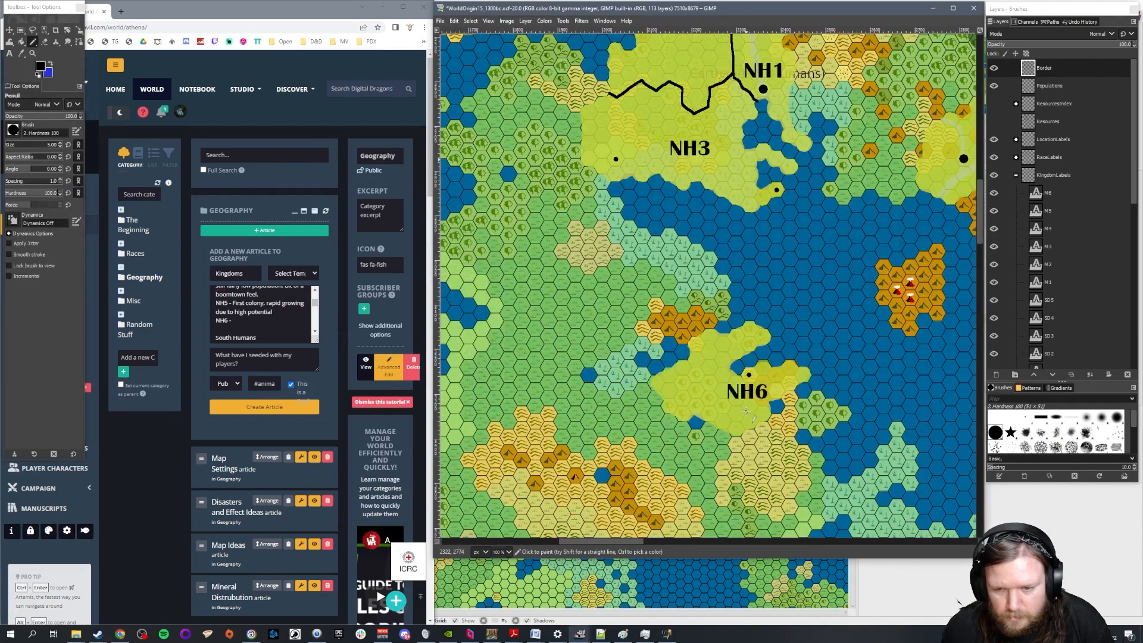
click(994, 122)
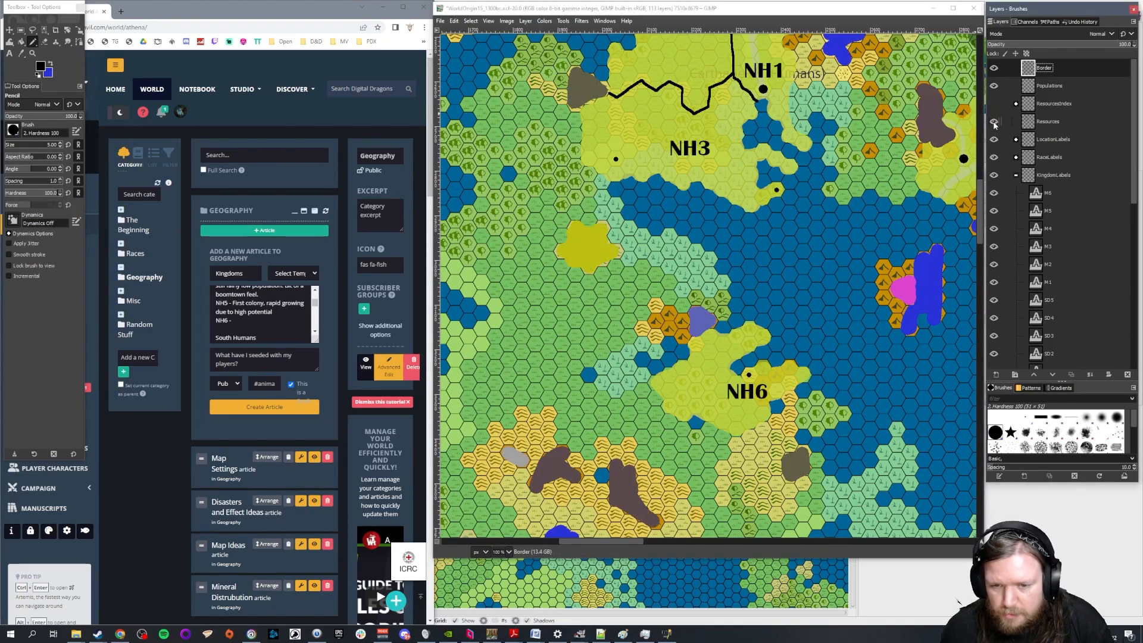
click(994, 122)
click(994, 122)
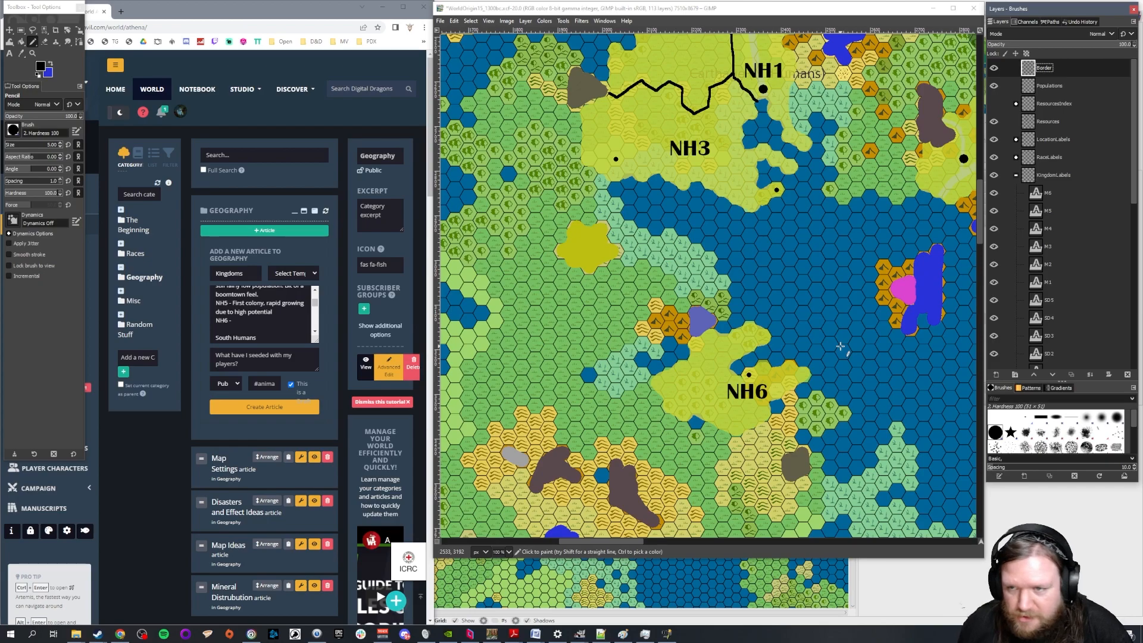
click(261, 322)
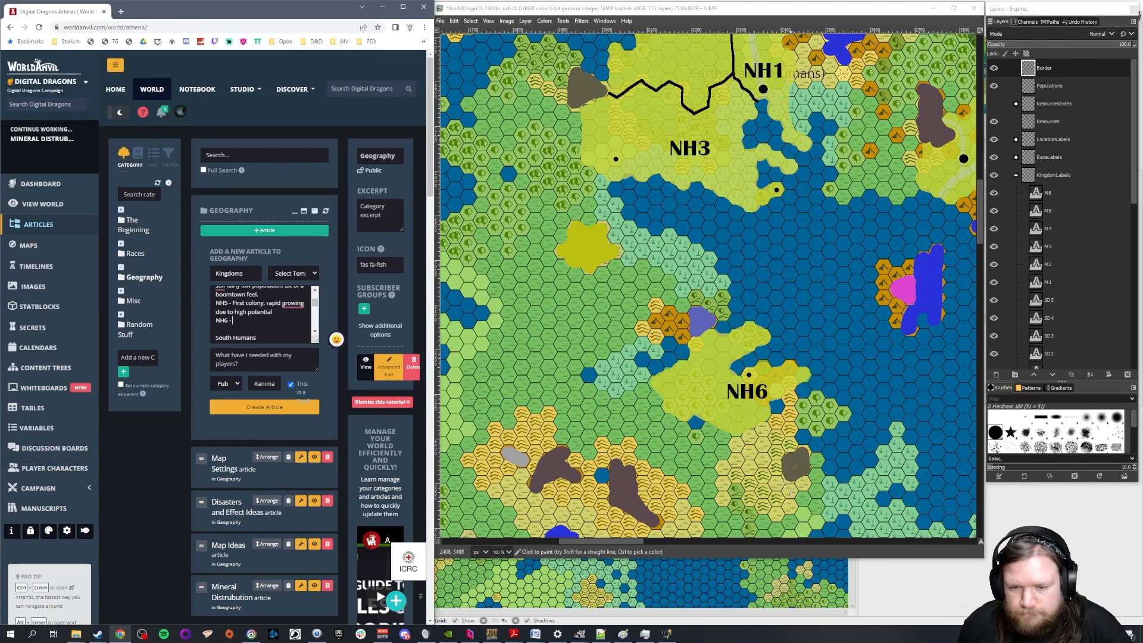
drag(616, 538, 637, 540)
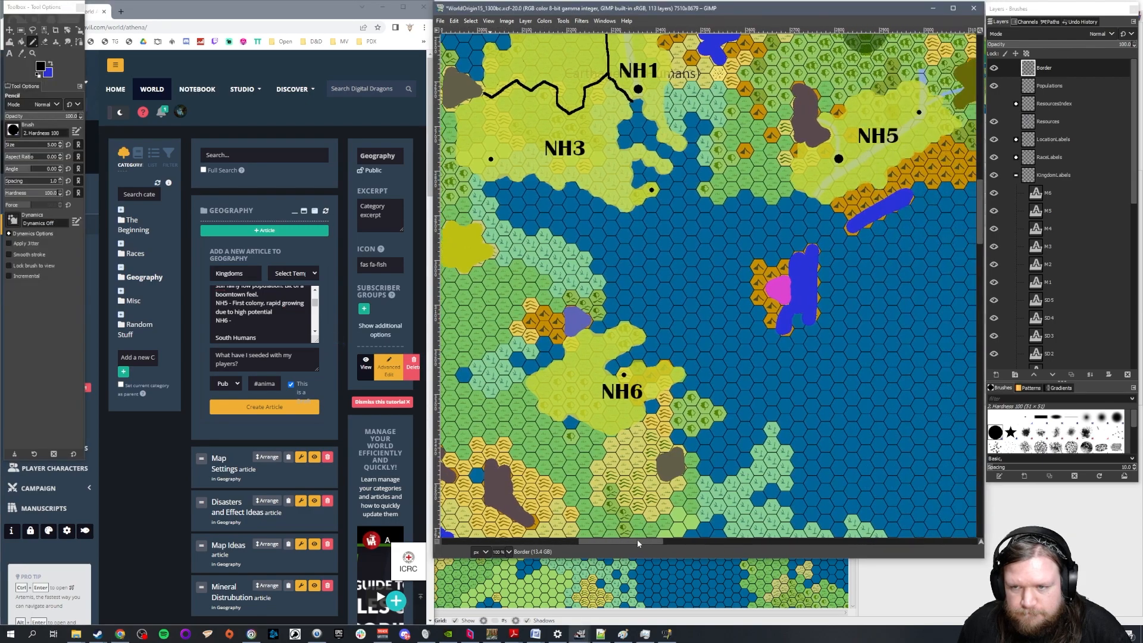
Annotate the NH6 entry with "Small colonial holding" and hide the map's Resources layer
click(233, 320)
text(Small colonial holding)
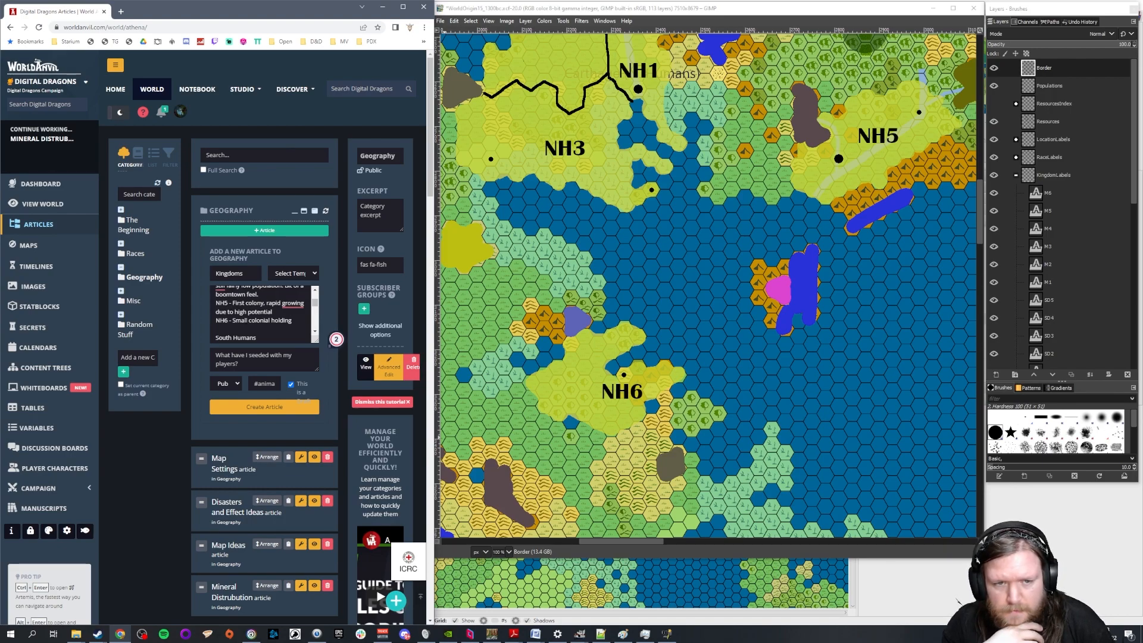
drag(620, 541, 606, 543)
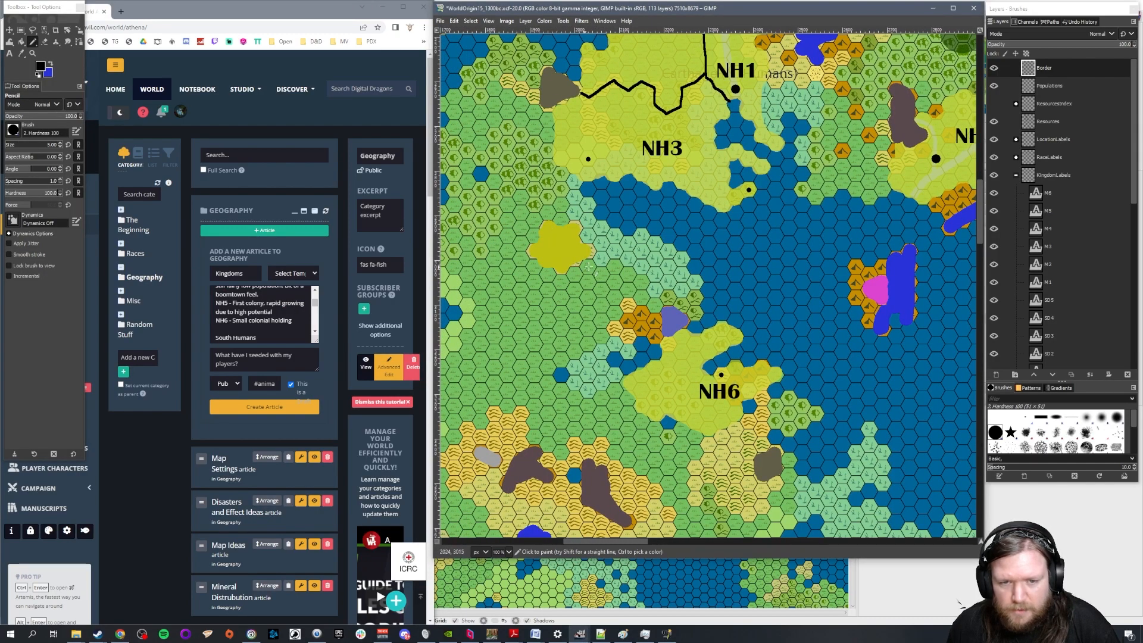
click(993, 121)
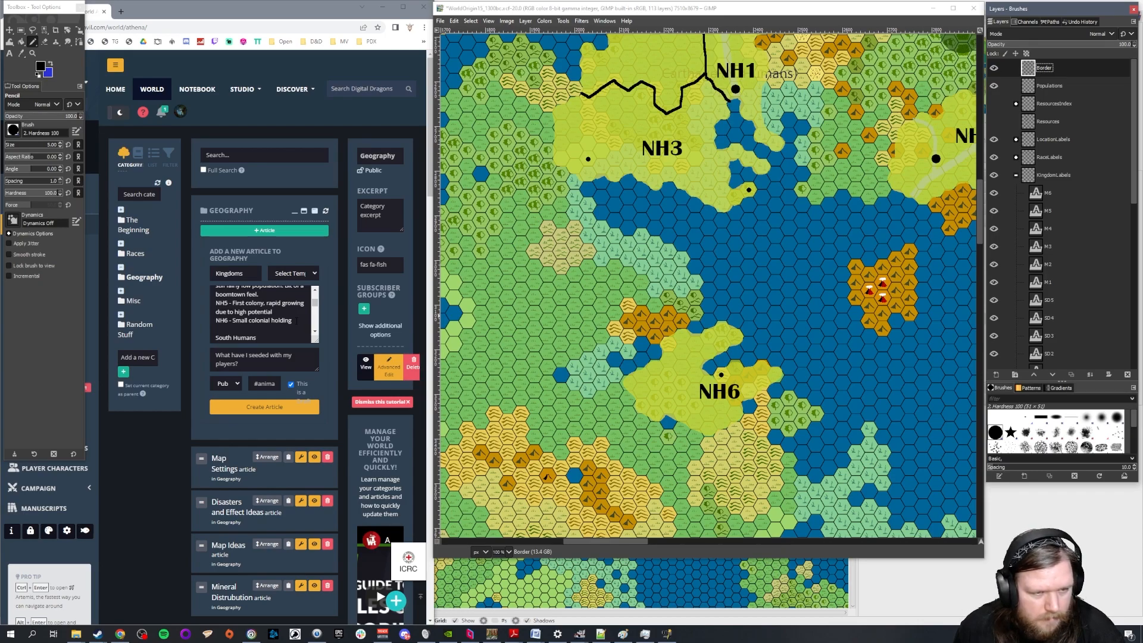
Clear the annotation from the NH6 entry, keeping the label and dash
click(297, 321)
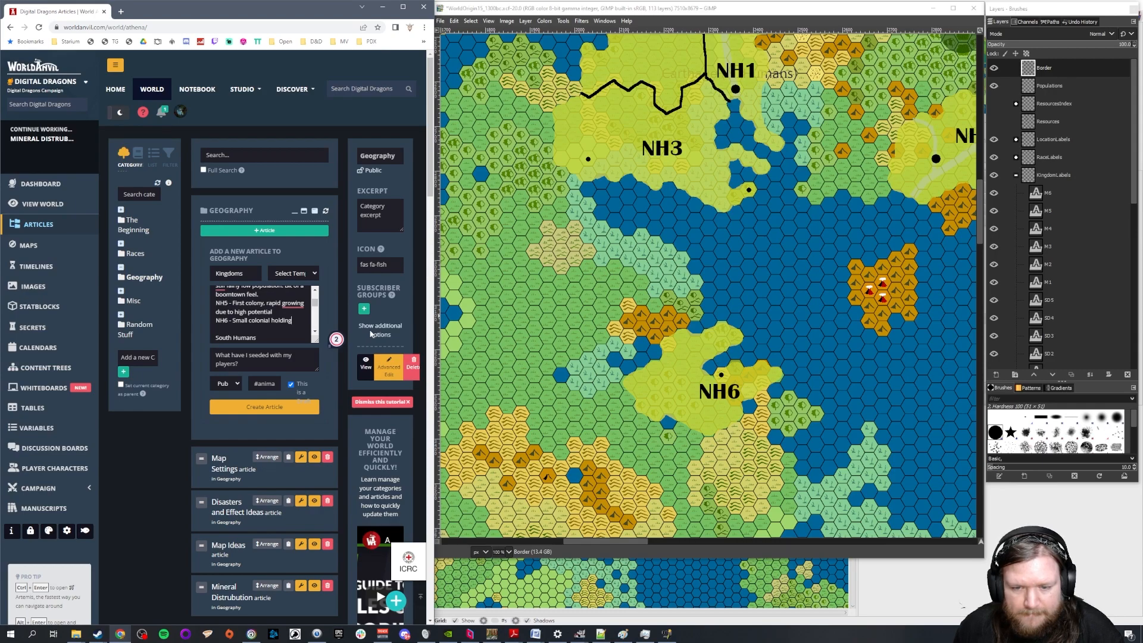
key(BackSpace)
key(BackSpace)
key(BackSpace)
key(BackSpace)
key(BackSpace)
key(BackSpace)
key(BackSpace)
key(BackSpace)
key(BackSpace)
key(BackSpace)
key(BackSpace)
key(BackSpace)
key(BackSpace)
key(BackSpace)
key(BackSpace)
key(BackSpace)
key(BackSpace)
key(BackSpace)
key(BackSpace)
key(BackSpace)
key(BackSpace)
key(BackSpace)
Replace the NH5 entry's annotation with "Split culture, kinda independent."
drag(283, 312, 233, 303)
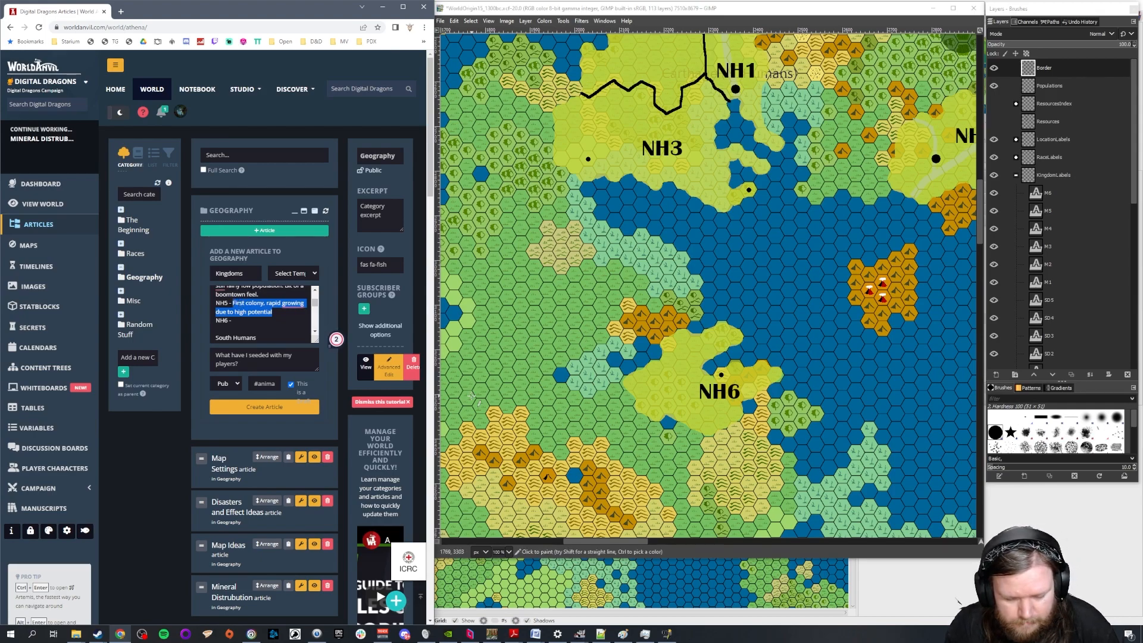
text(Split cit)
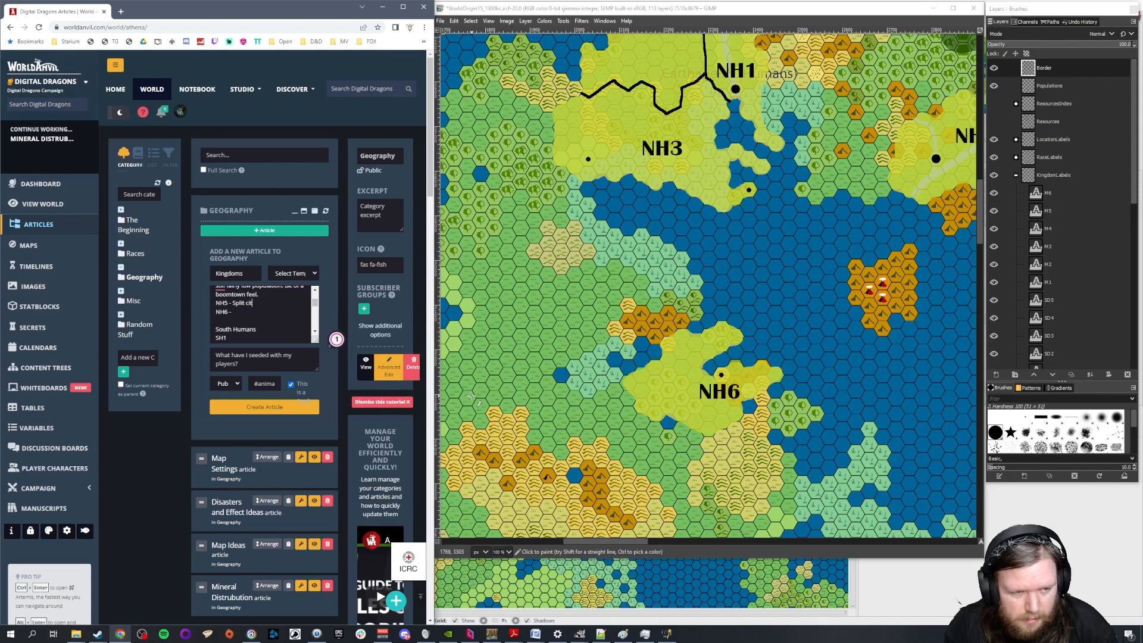
text(il;t)
text(ulture)
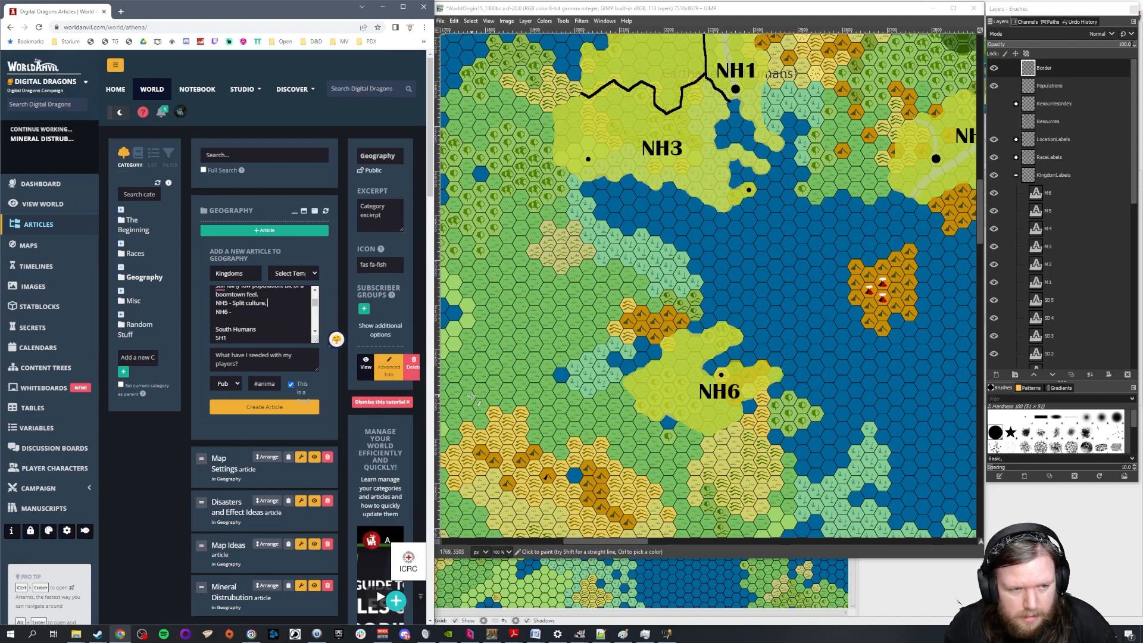
text(, kinda independant)
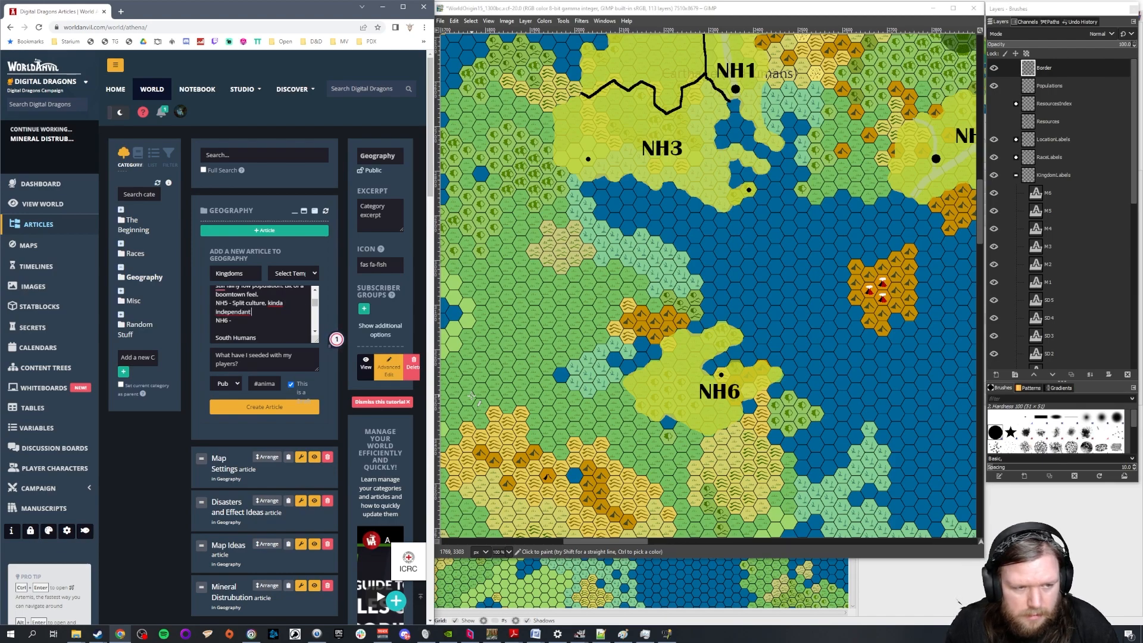
key(BackSpace)
key(BackSpace)
key(BackSpace)
text(ent)
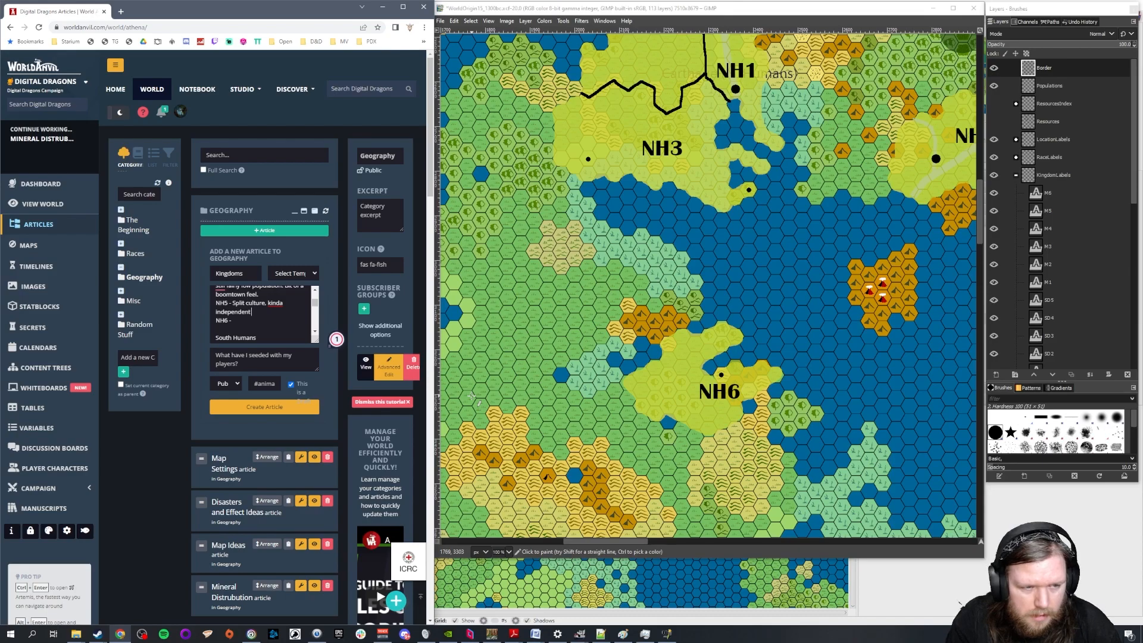
Copy NH5's annotation text into the empty NH6 entry
key(shift+Up)
key(shift+Up)
key(shift+Down)
key(shift+Left)
key(shift+Left)
key(shift+Left)
key(shift+Left)
key(shift+Left)
key(shift+Left)
key(shift+Left)
key(shift+Left)
key(ctrl+c)
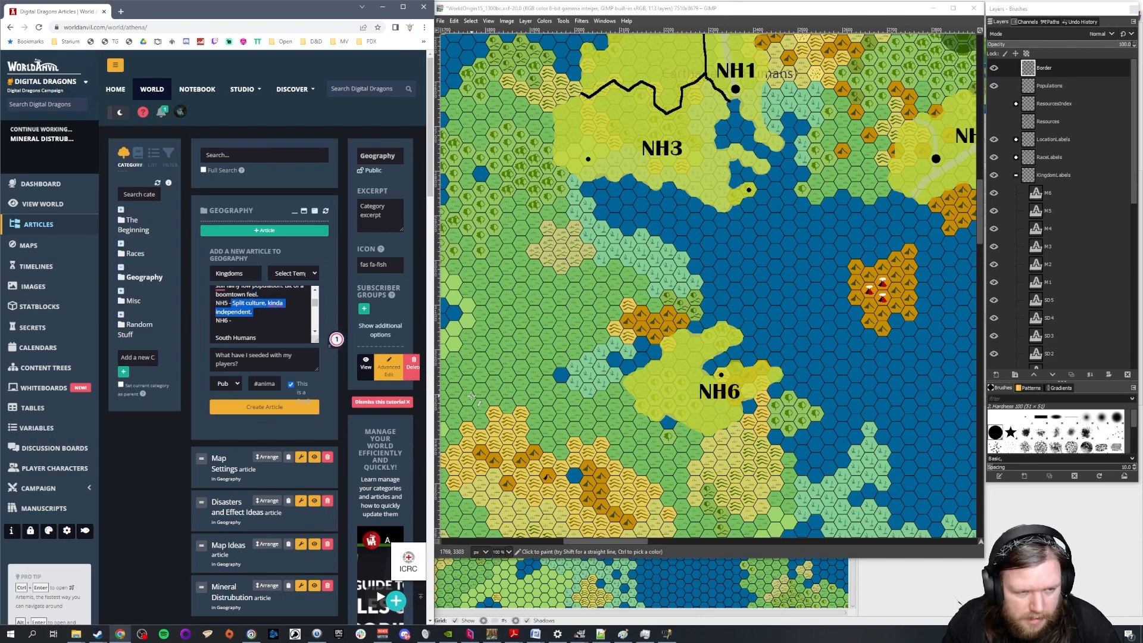
key(Down)
key(Down)
key(ctrl+v)
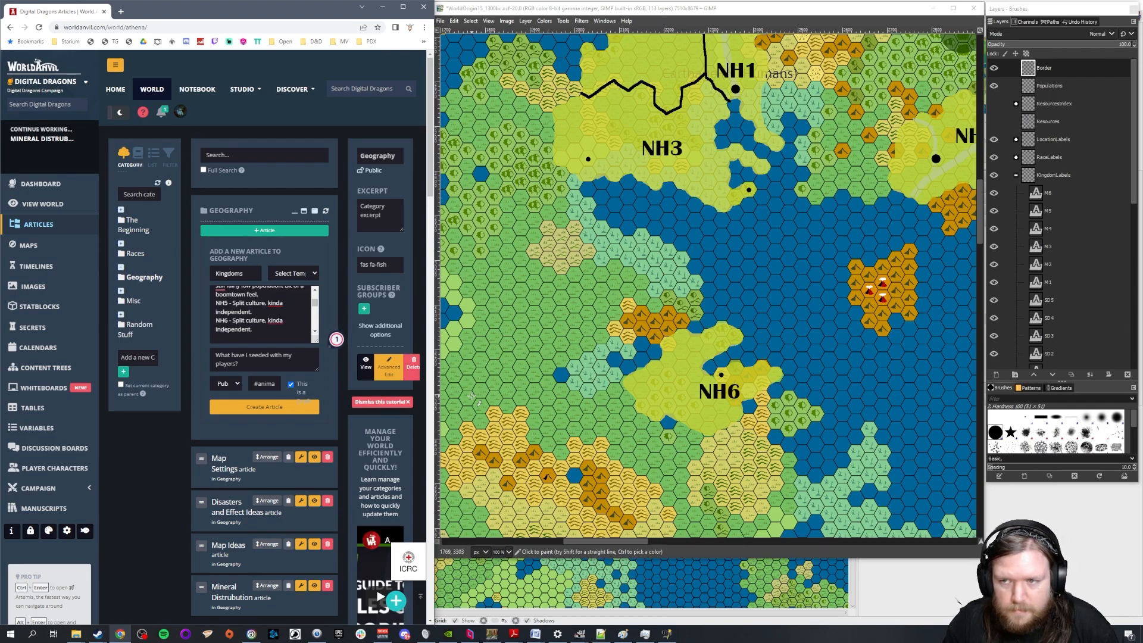
Extend the NH5 entry with "Rapidly growing as people from NH3 move there."
text(Rapidl)
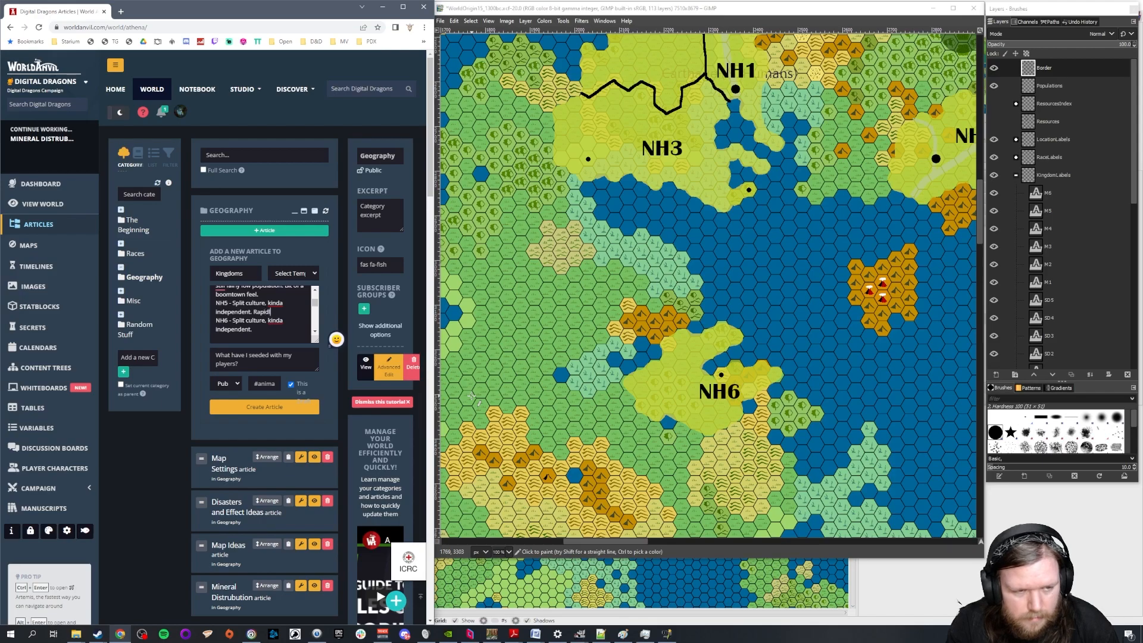
text(y growing)
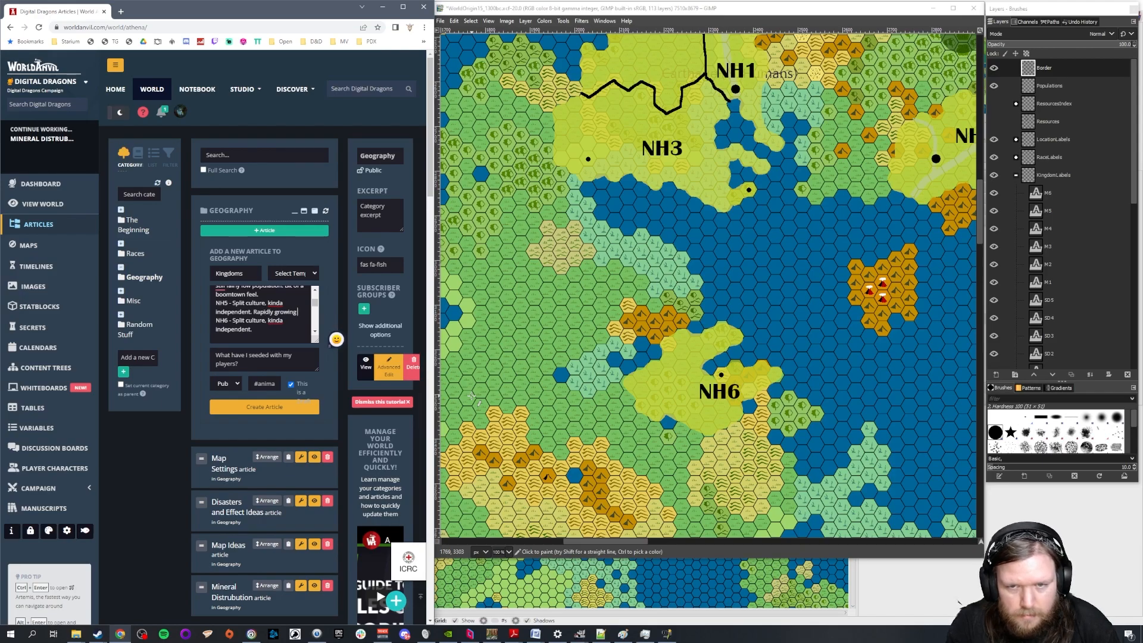
text( as people from N)
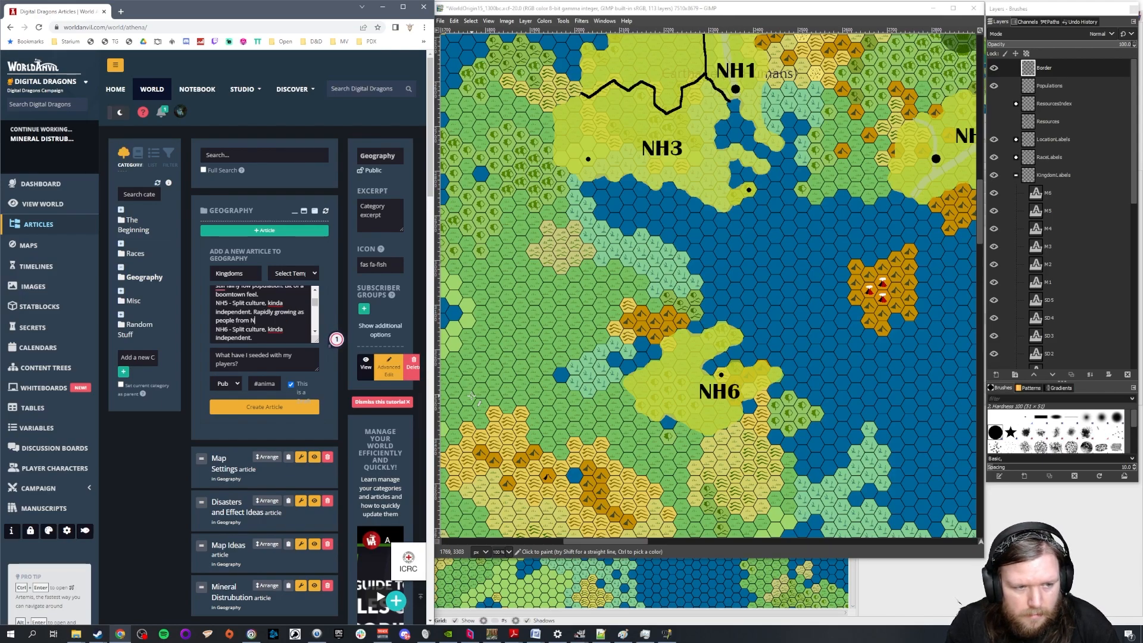
text(H3 move there. NH6 - Split culture, kinda independent. I)
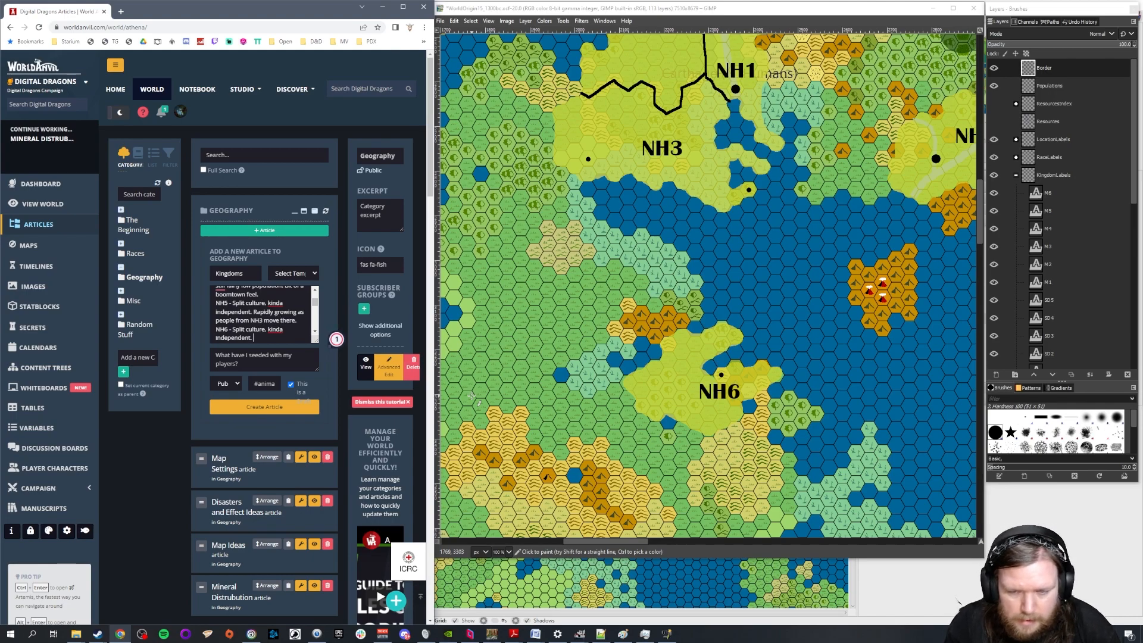
text(solated and indepedent.)
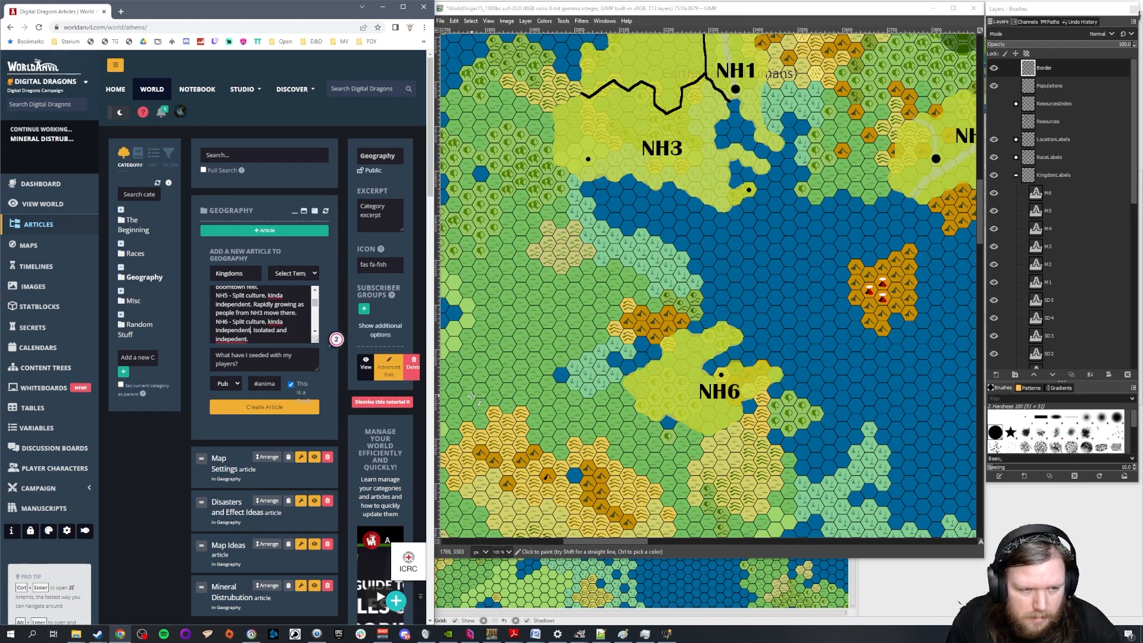
Reword the NH6 annotation to read "Split culture. Isolated and independent.", correcting the spelling of the last word
drag(251, 330, 252, 321)
key(shift+Right)
key(shift+Right)
key(shift+Right)
key(BackSpace)
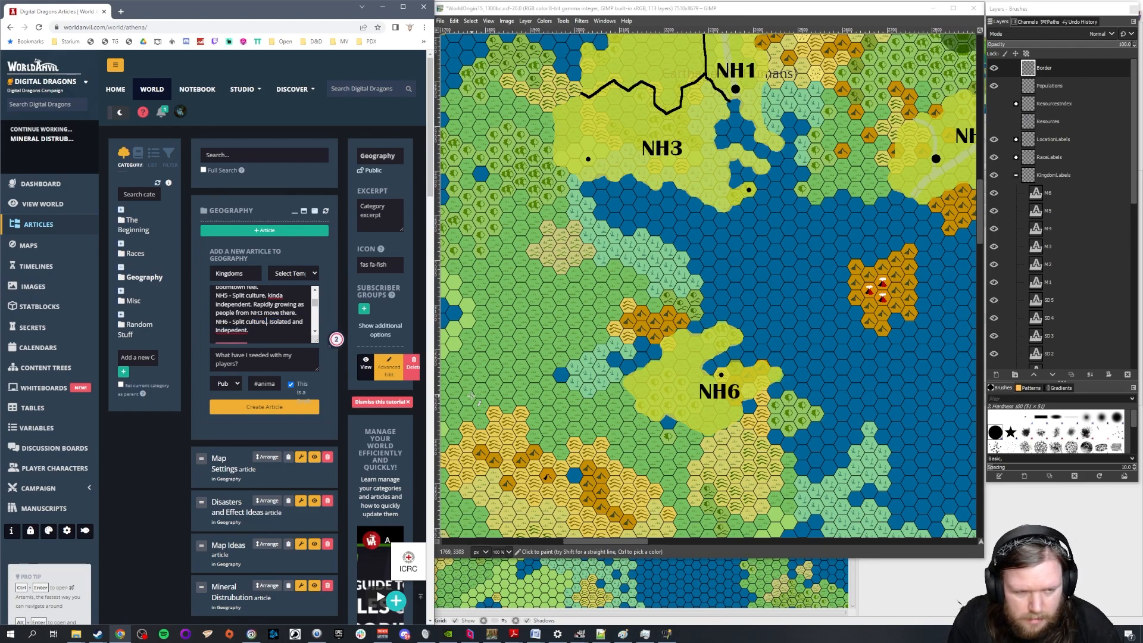
key(BackSpace)
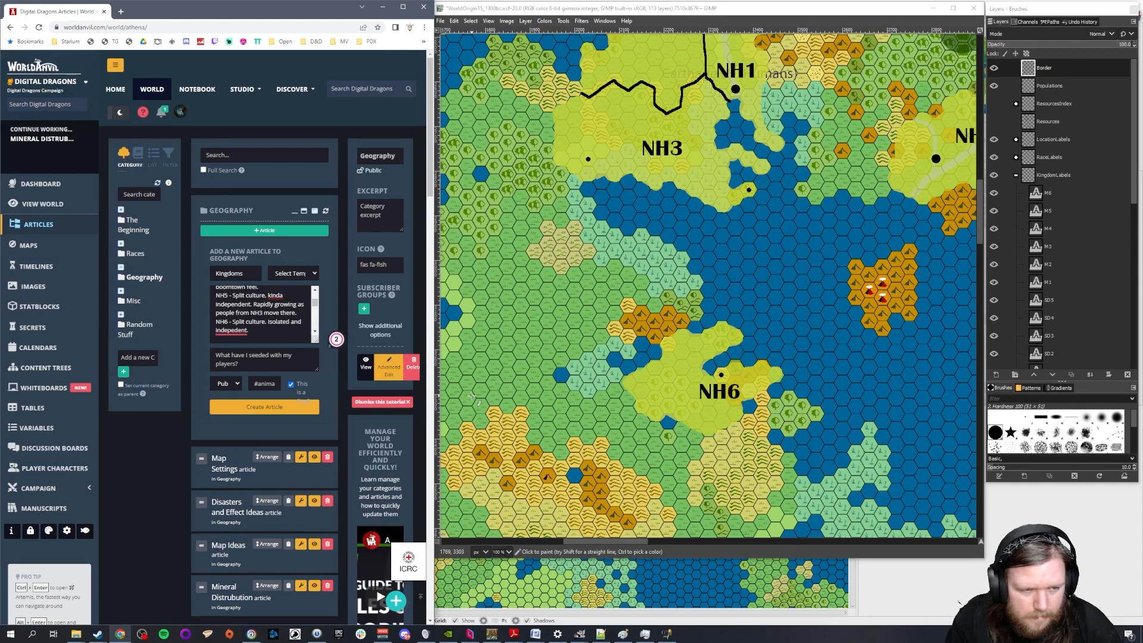
click(234, 331)
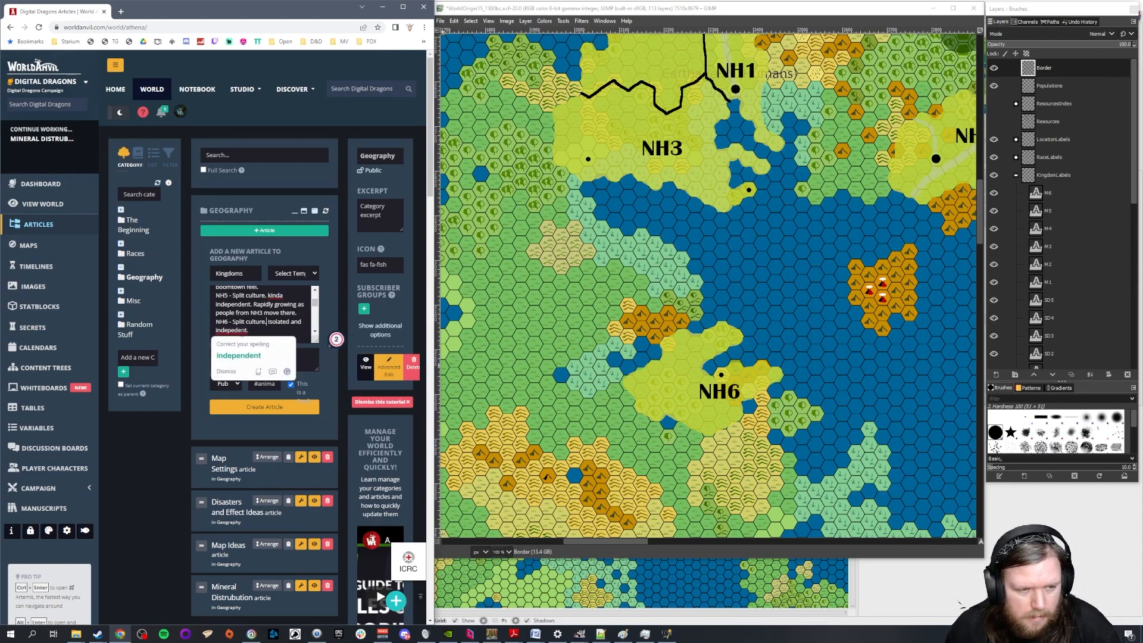
click(242, 355)
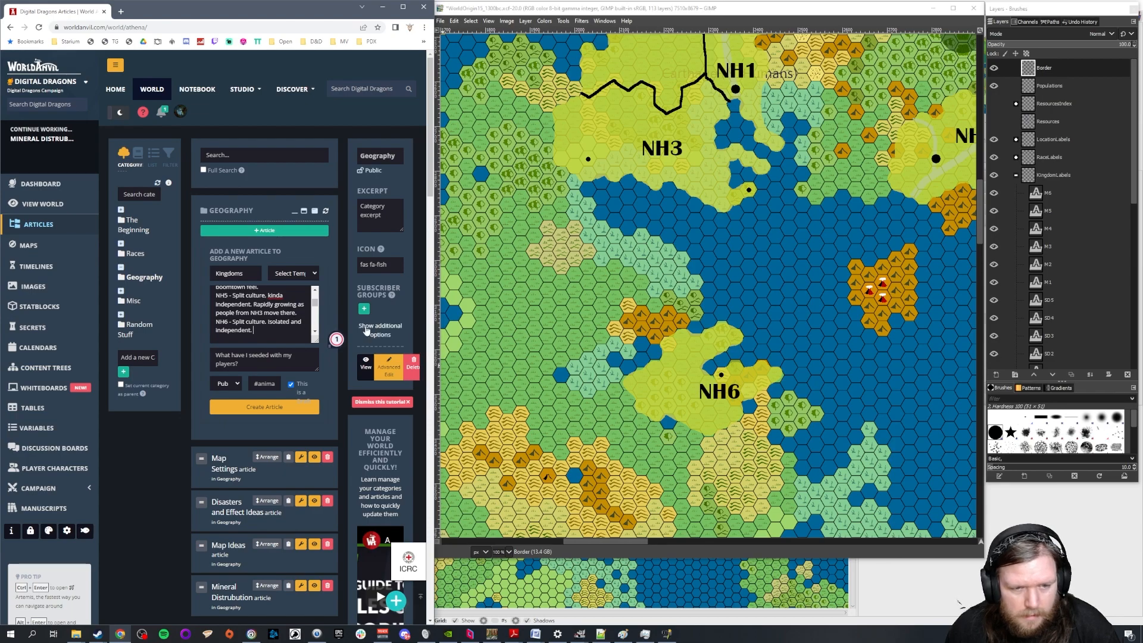
Create the Kingdoms article under Geography and reopen its content at the South Humans list
click(298, 407)
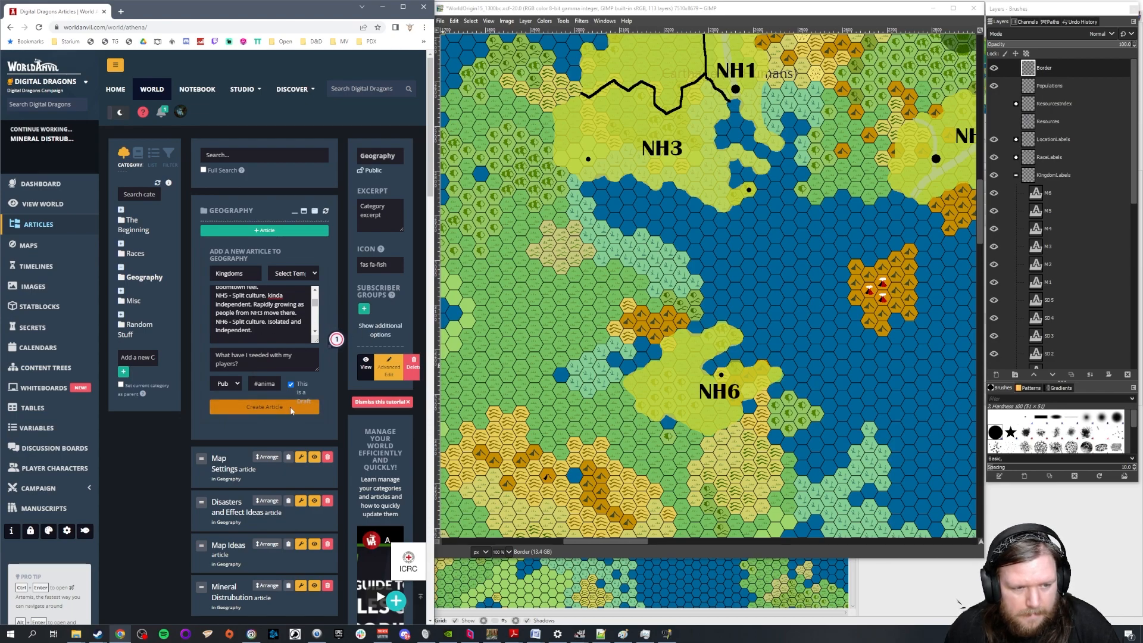
scroll(230, 499, down, 2)
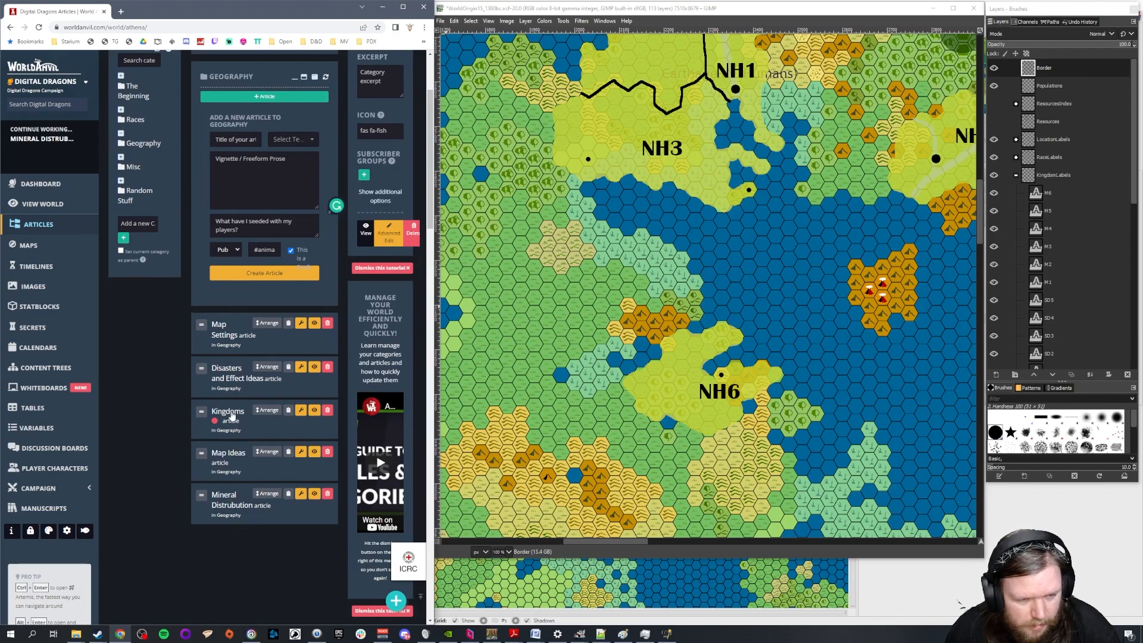
click(232, 416)
click(259, 455)
click(269, 455)
scroll(296, 492, down, 1)
scroll(296, 492, down, 3)
scroll(296, 492, up, 3)
scroll(296, 492, down, 4)
scroll(753, 279, down, 3)
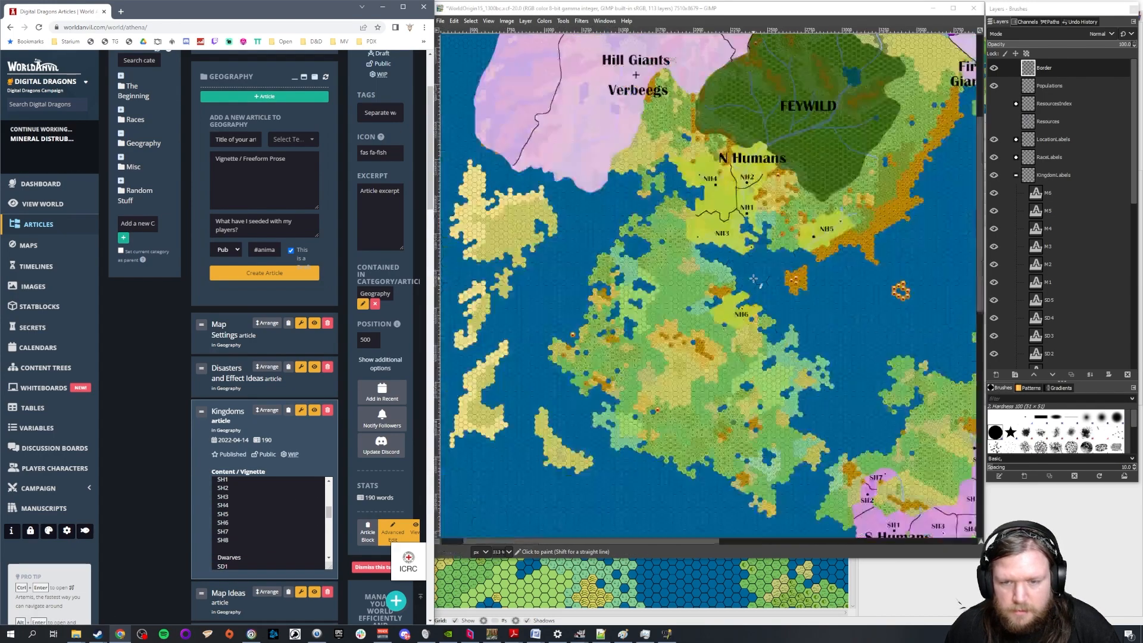
Bring the S Humans kingdoms into view on the map and annotate the SH6 entry with "Grew independantly."
drag(707, 543, 788, 541)
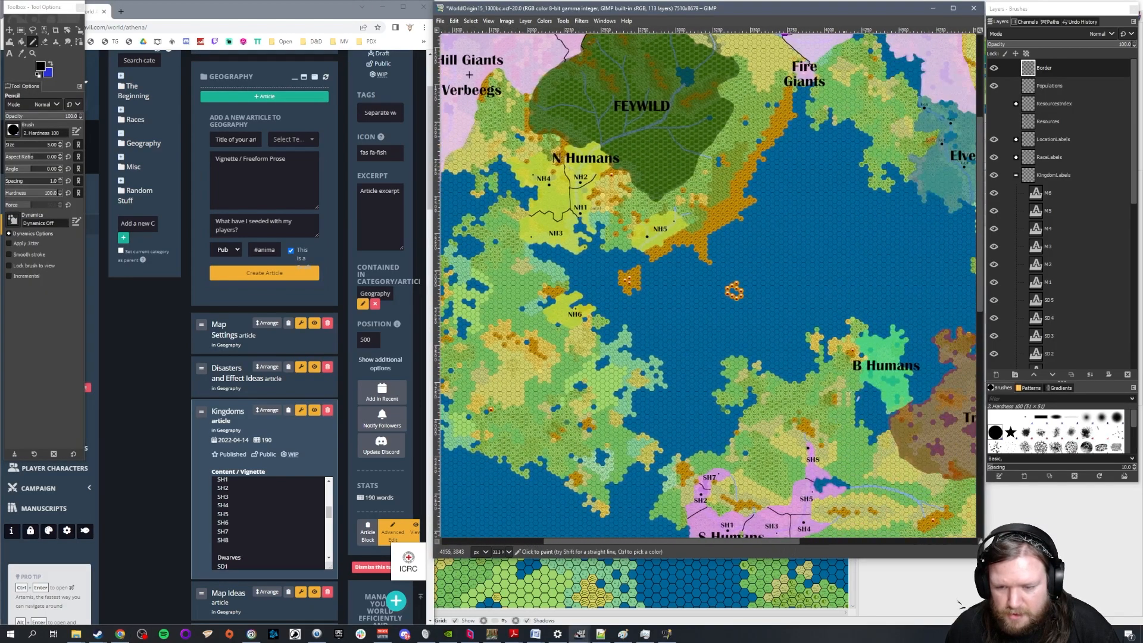
scroll(847, 399, down, 2)
scroll(881, 256, up, 2)
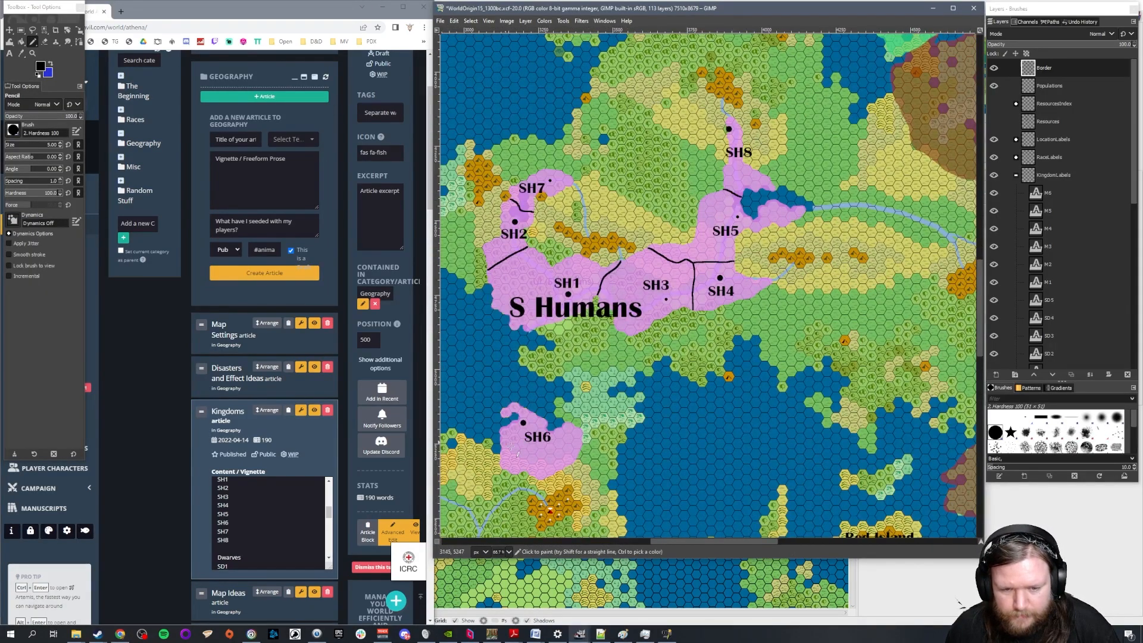
click(243, 524)
text(- )
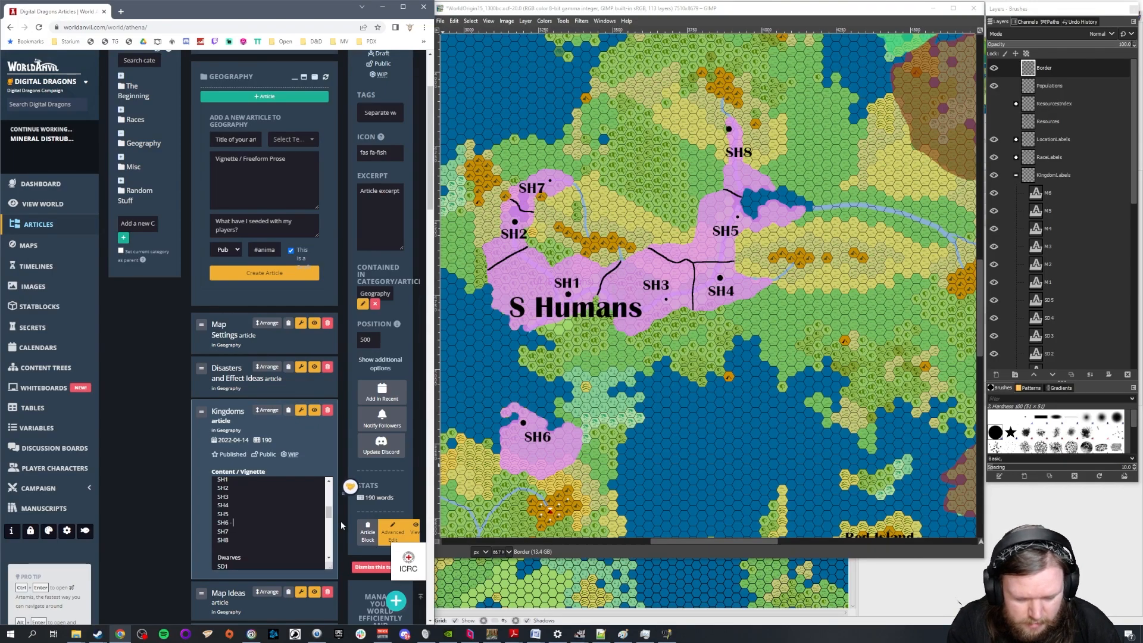
text(Gr)
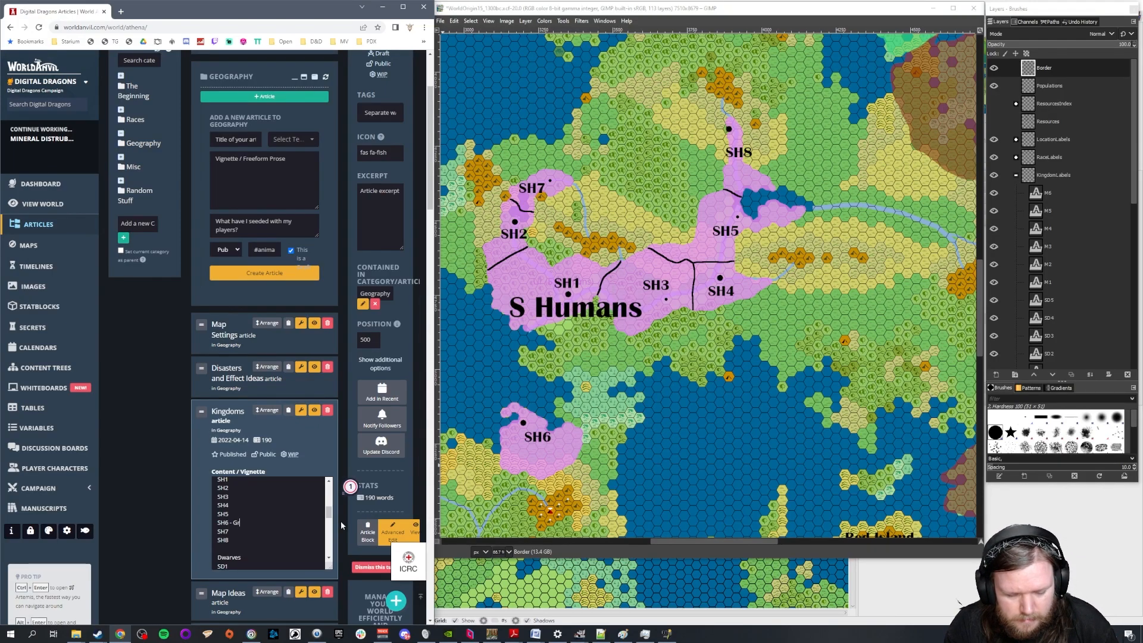
text(ew indepedn)
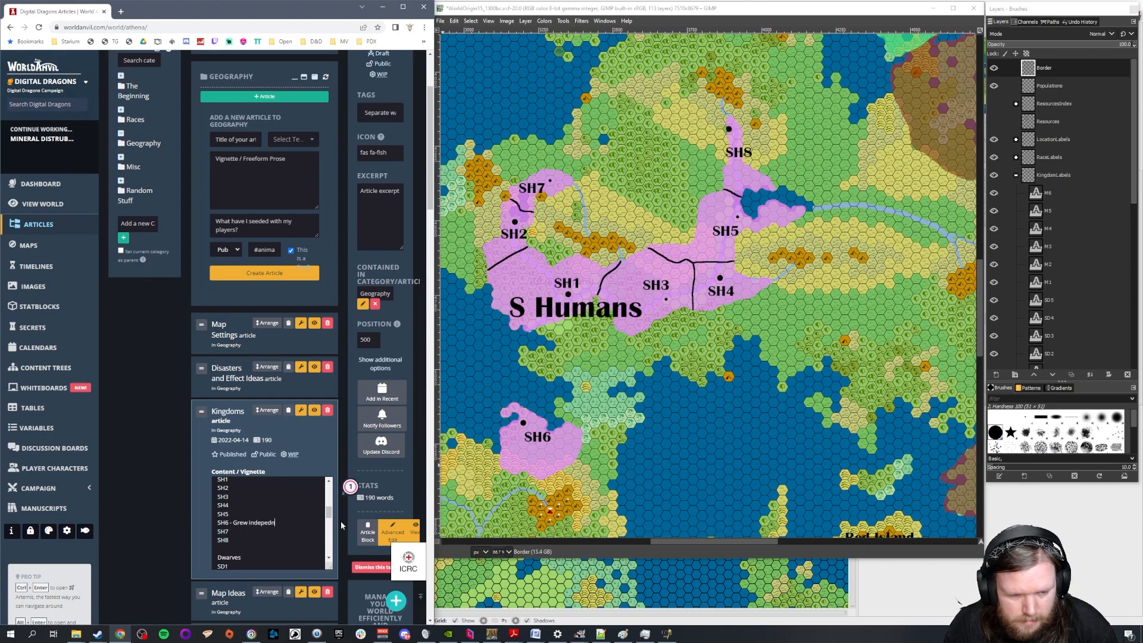
key(BackSpace)
text(ndantly.)
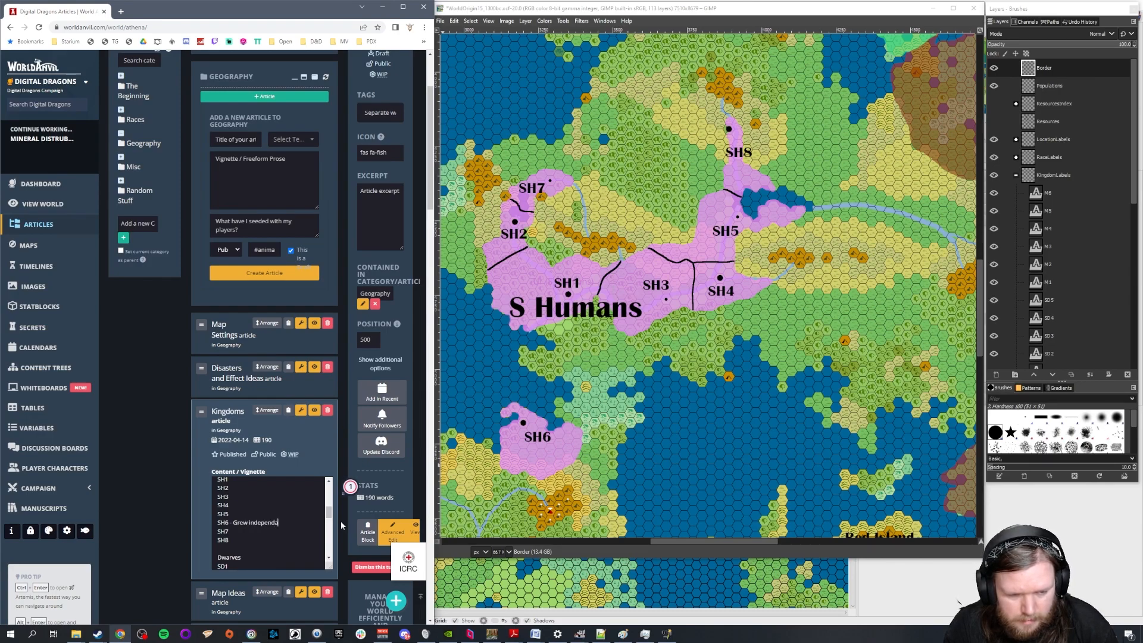
Complete the SH6 annotation as "Grew independently, likely from fishermen needing resupply.", correcting the spelling of "independently"
key(BackSpace)
key(BackSpace)
text(, likely fr)
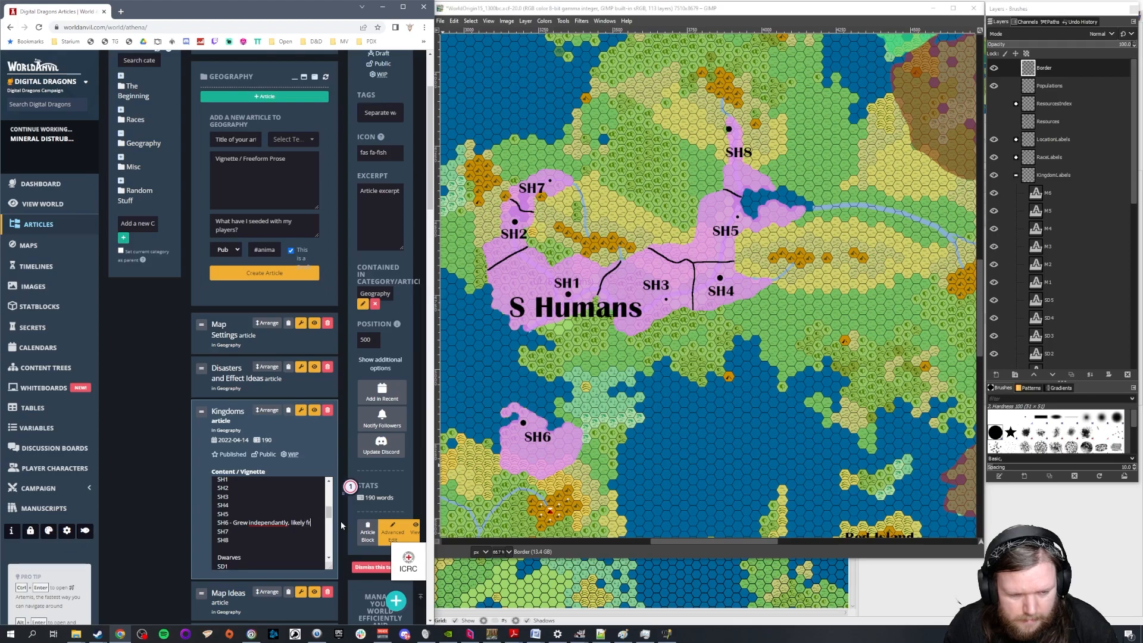
text(om)
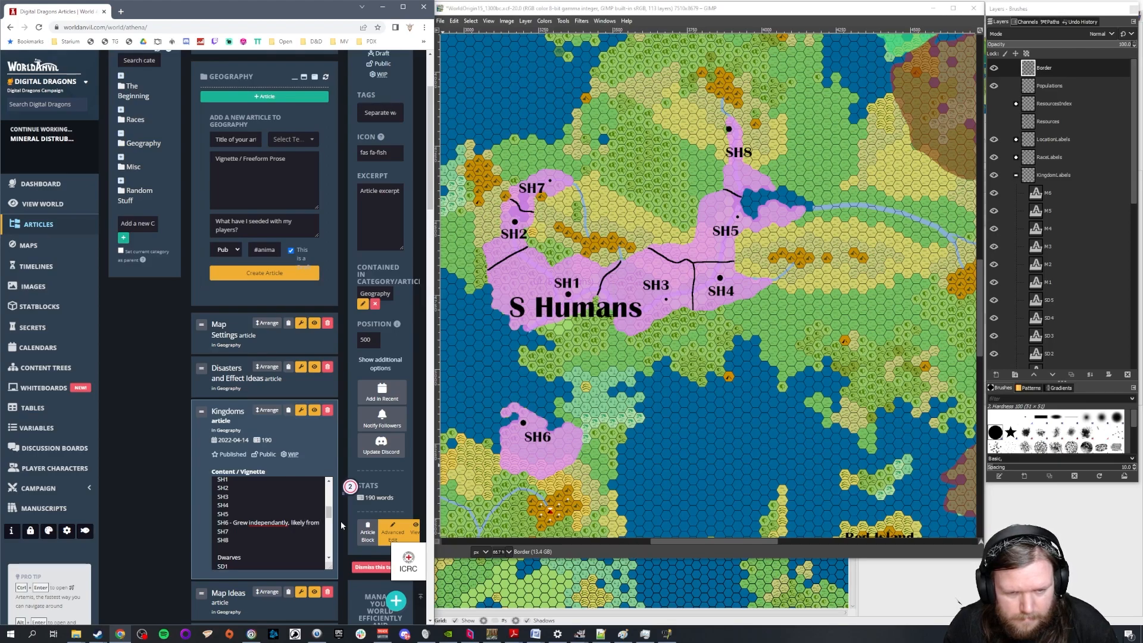
text( fishermen)
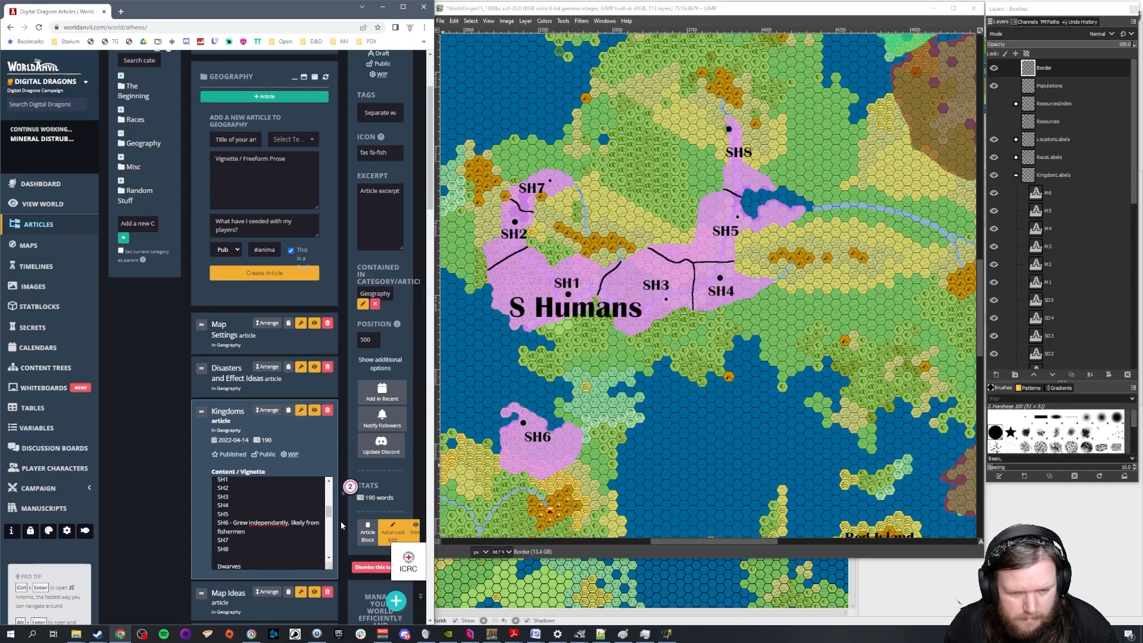
text( needing resupply.)
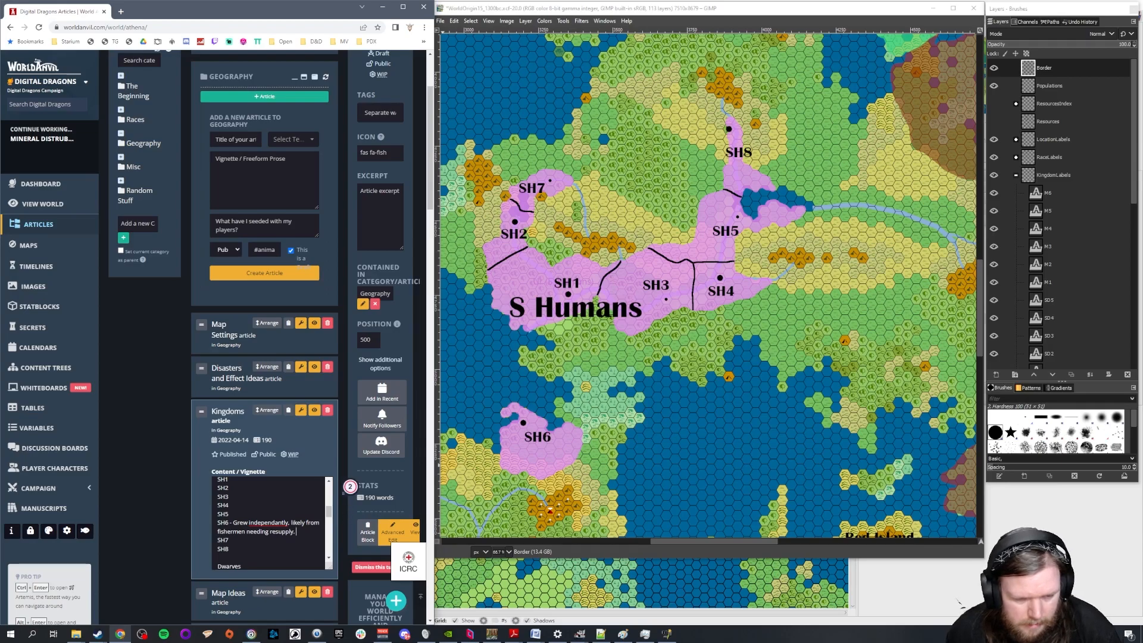
right_click(276, 524)
click(276, 410)
Add a dash after each of the unannotated South Humans entries, SH1 to SH5, SH7 and SH8
click(285, 523)
text(-)
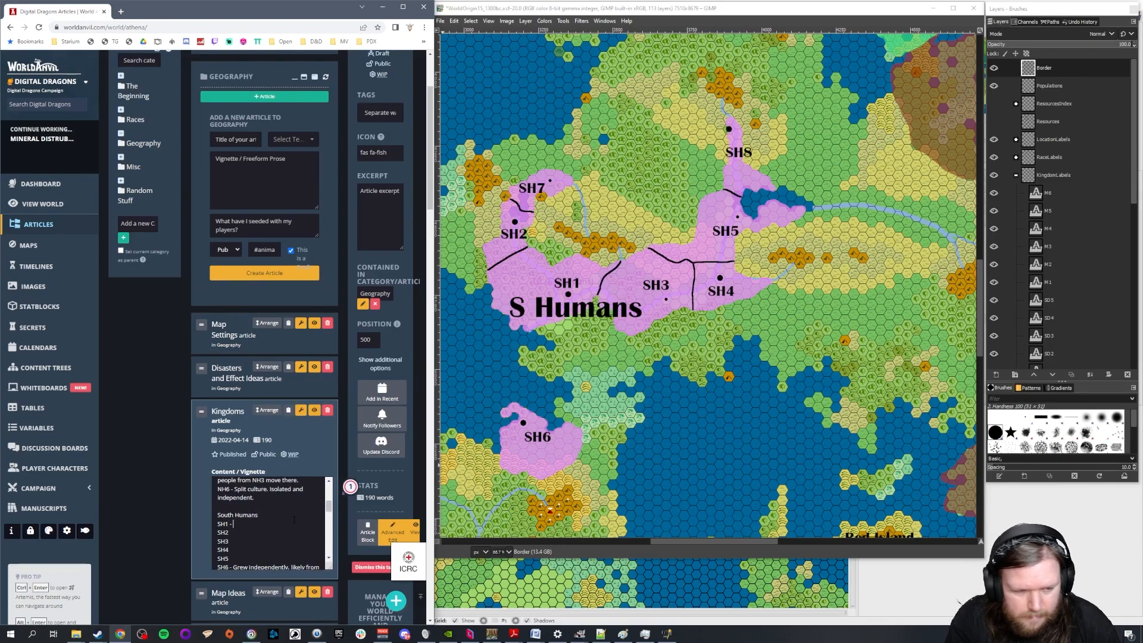
key(Down)
text(-)
key(Down)
text(-)
key(Down)
text(-)
key(Down)
text(-)
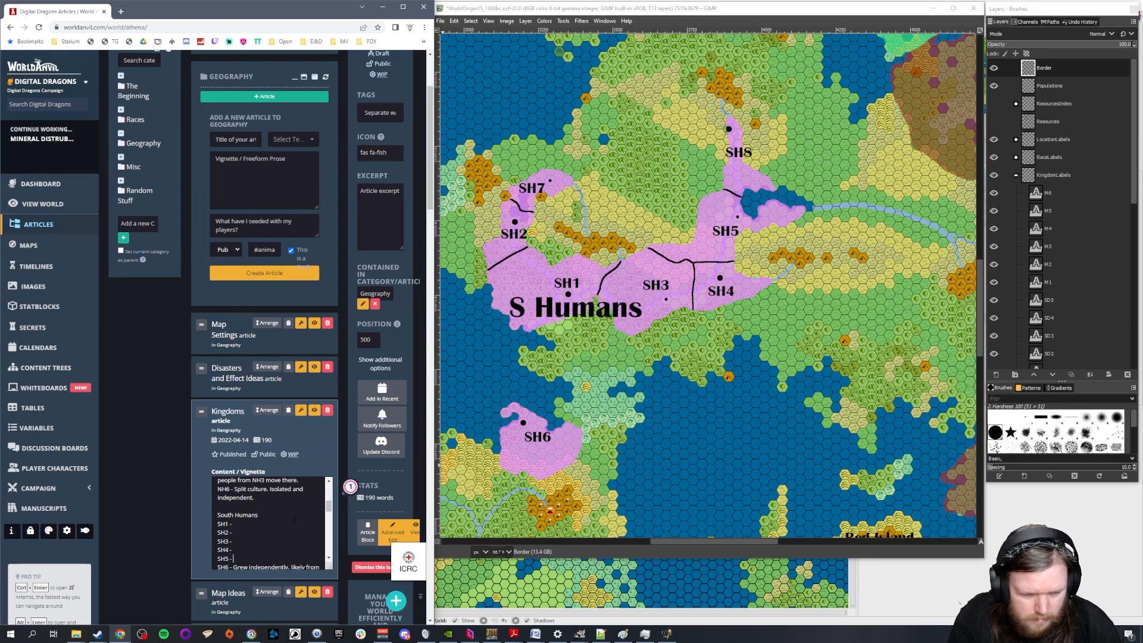
key(Down)
key(Down)
key(Down)
text(-)
key(Down)
text(-)
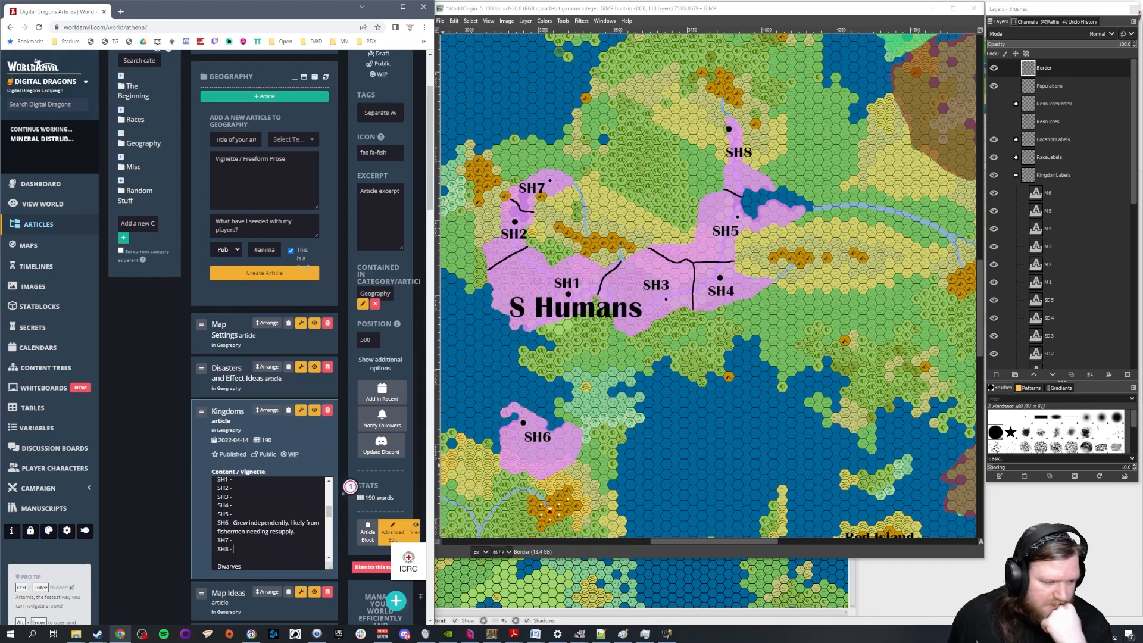
Bring the N Humans kingdoms into view on the map and extend the NH2 entry with "Feywild influences (different religion?", fixing the spelling of "religion"
scroll(578, 343, up, 20)
scroll(579, 342, down, 5)
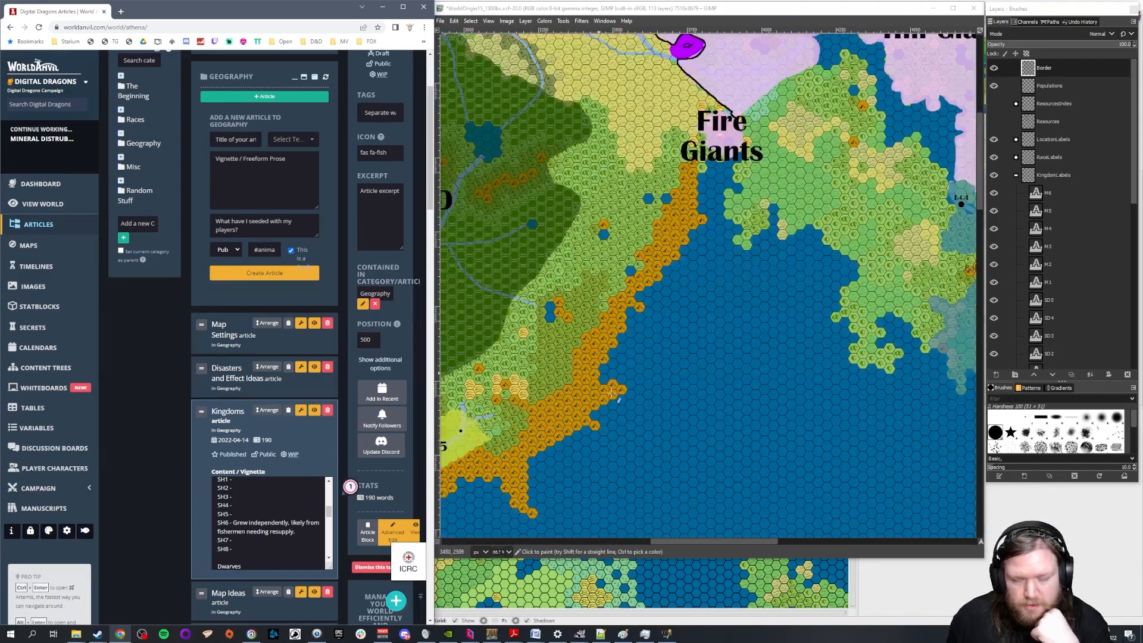
drag(695, 542, 615, 541)
scroll(267, 521, up, 5)
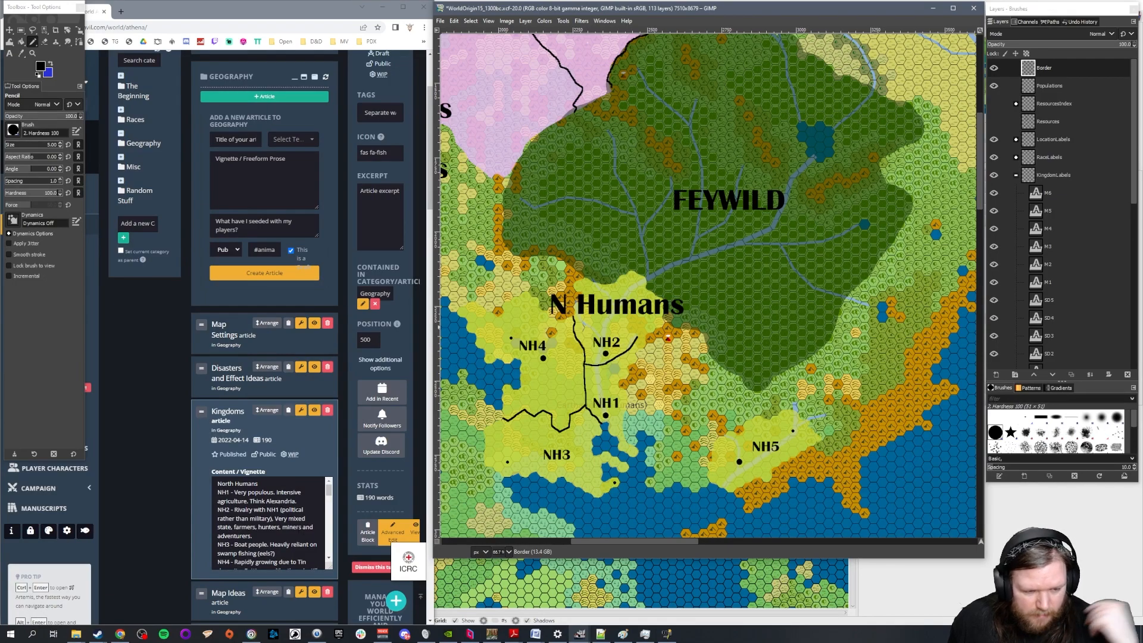
click(293, 536)
text(Fey)
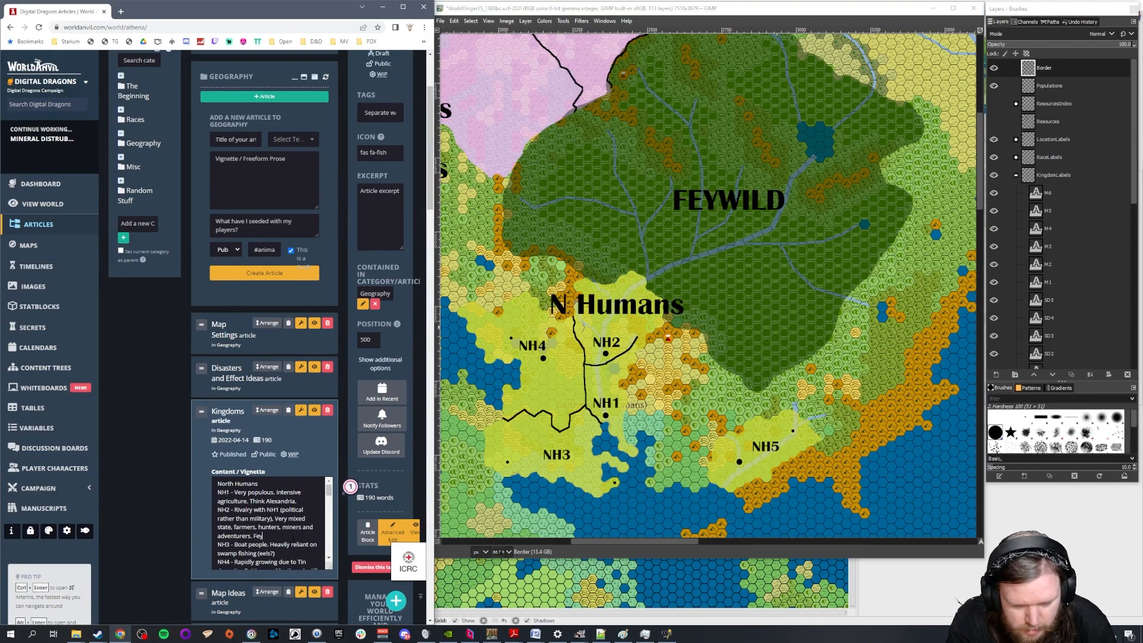
text(wild influences.)
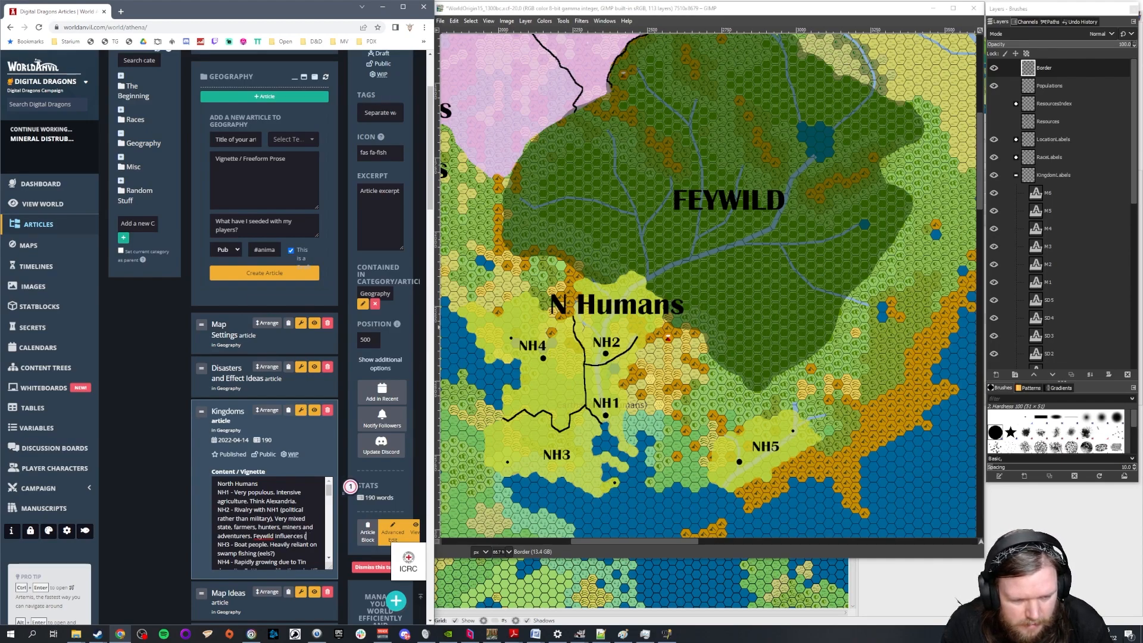
text(different)
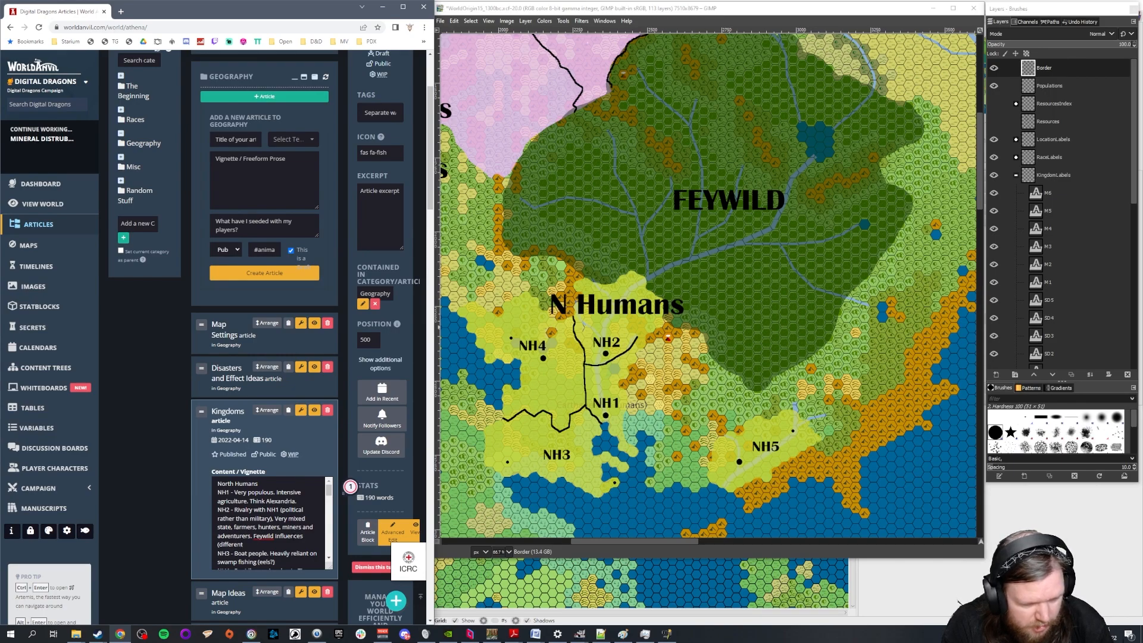
text( religiou)
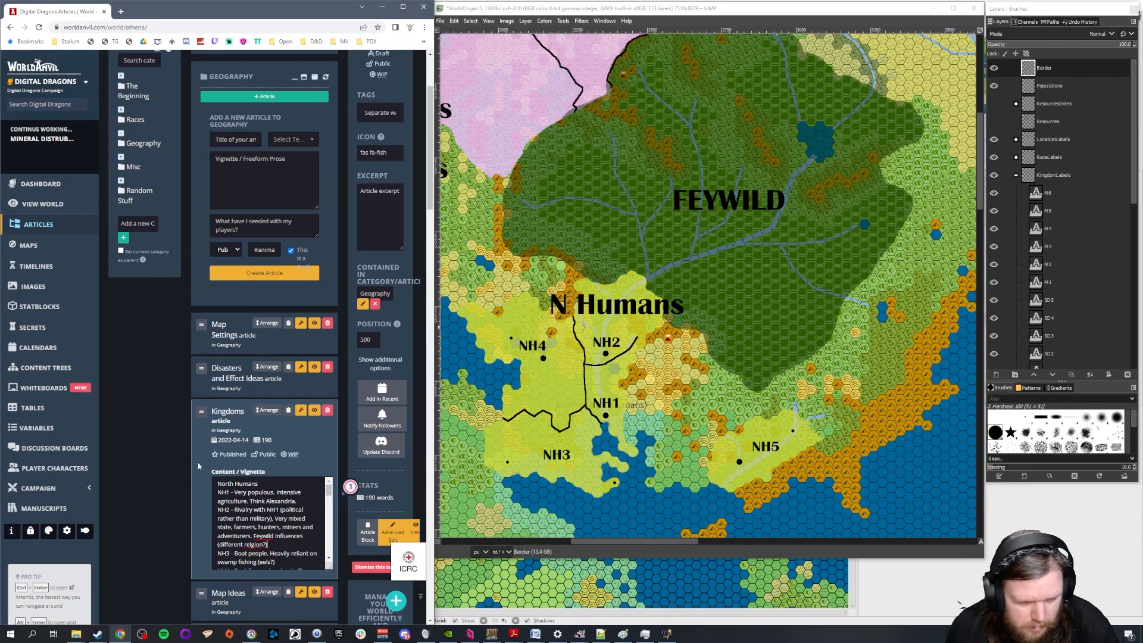
right_click(252, 546)
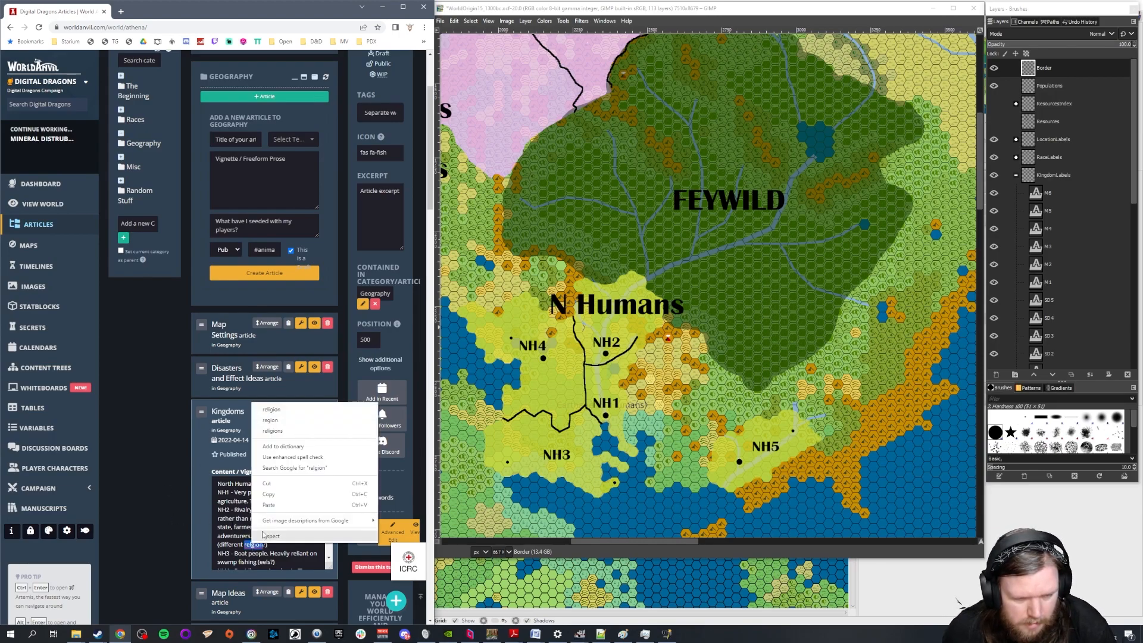
click(287, 411)
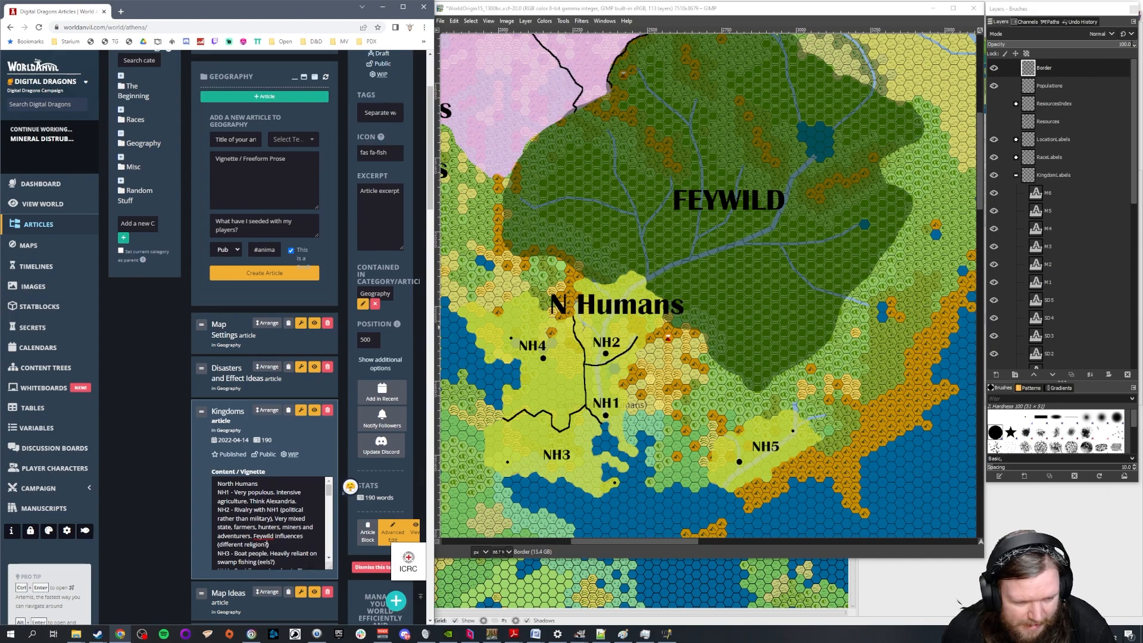
Continue the NH2 religion remark with "Spiritualism, spirits of the land for them are very real." inside the parentheses
text(Spir)
text(itualism, spirit)
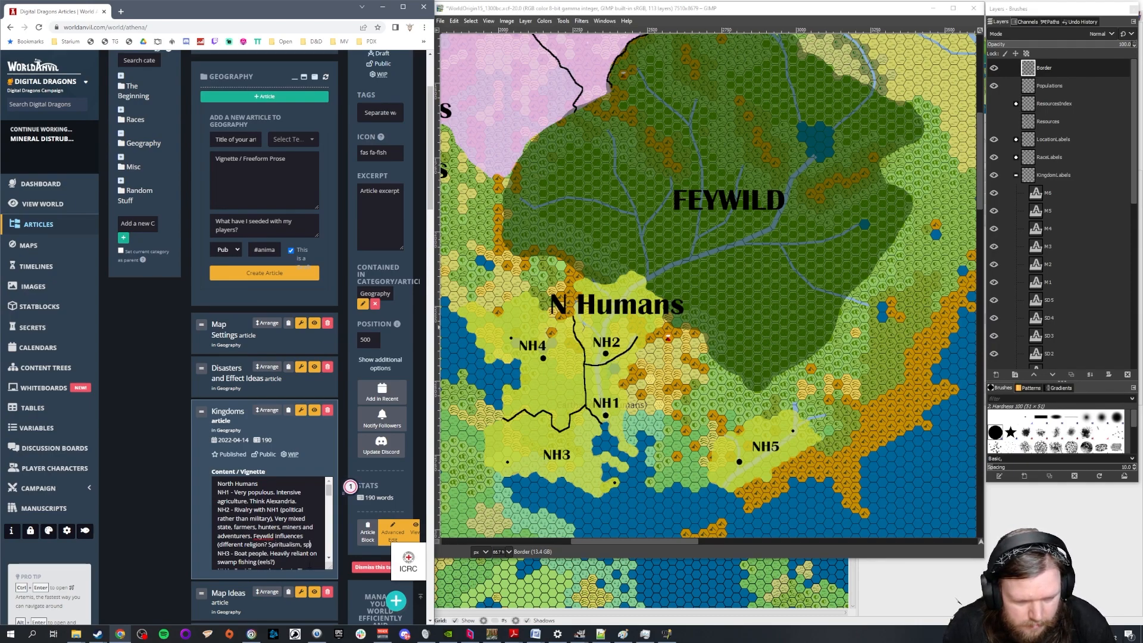
text(s of the land are ve)
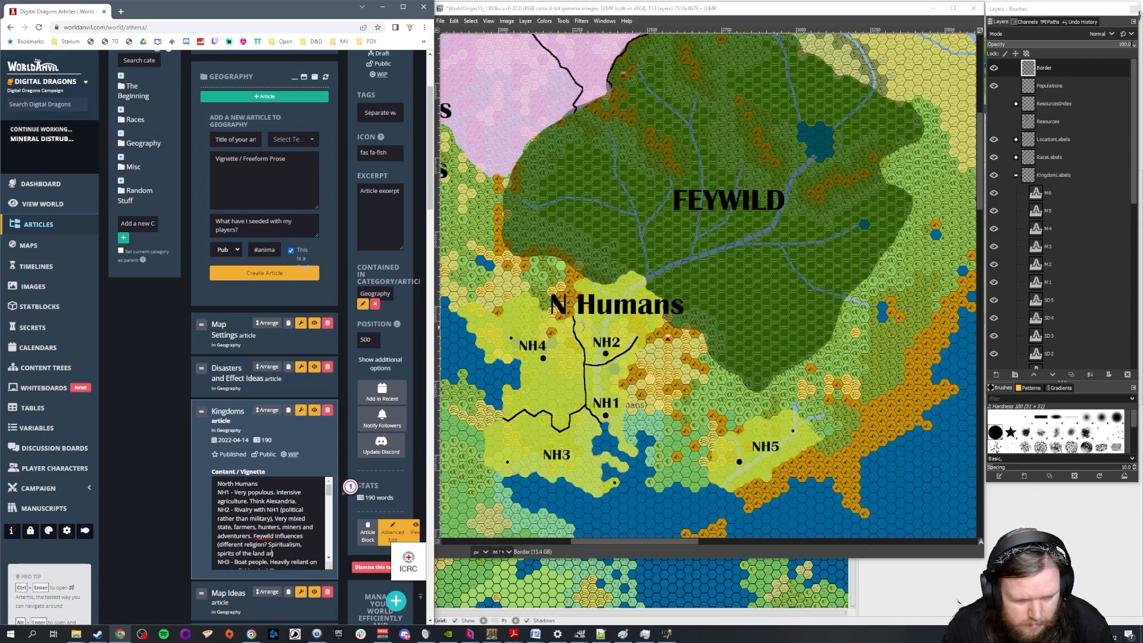
text(ry real.))
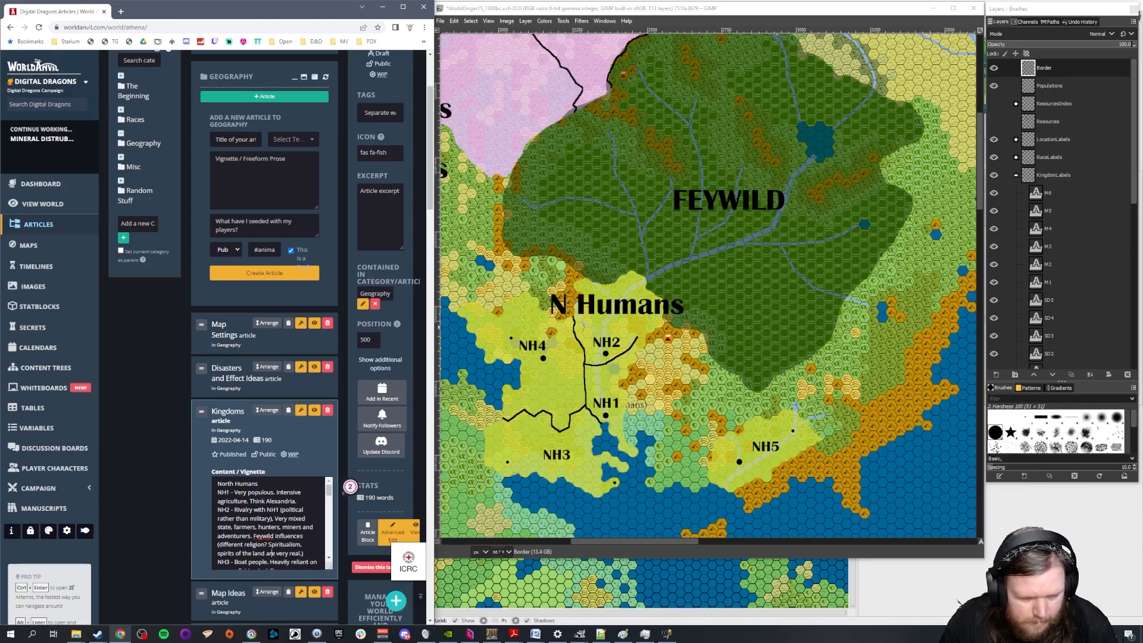
click(268, 554)
text(for them)
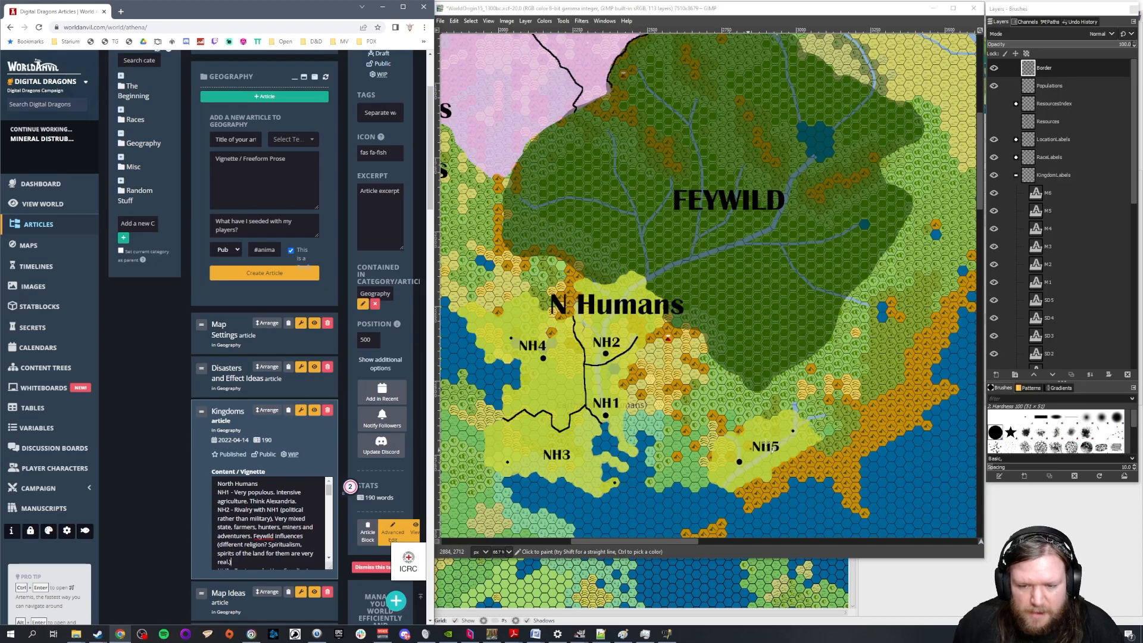
Add "Lycanthropes?" to the end of the NH2 entry
scroll(796, 446, down, 3)
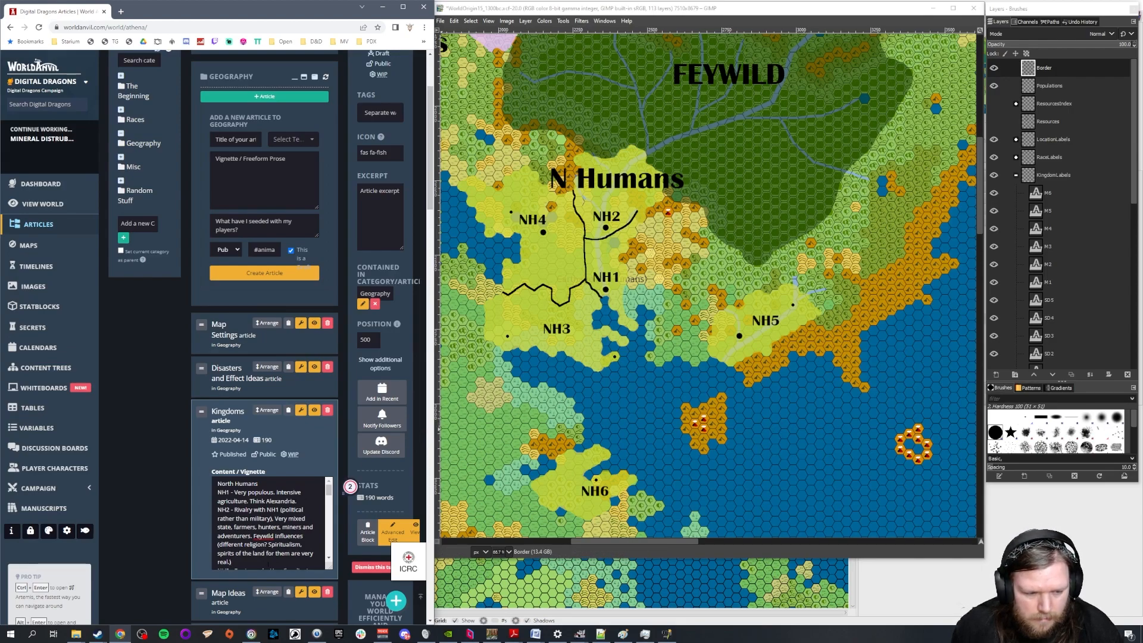
text(Ly)
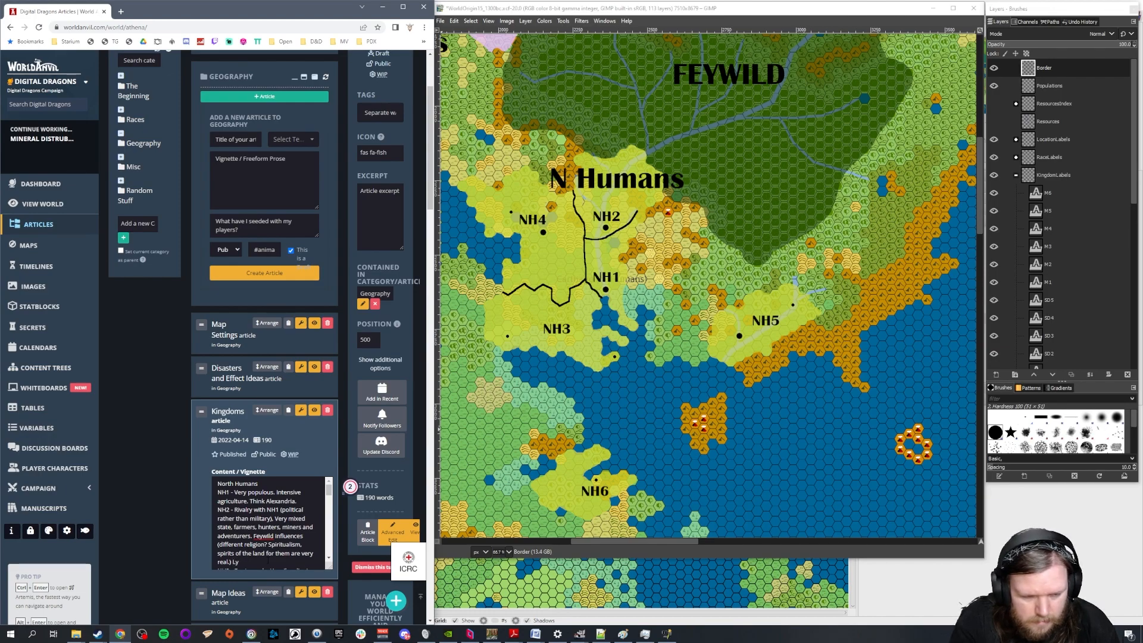
text(canthropes?)
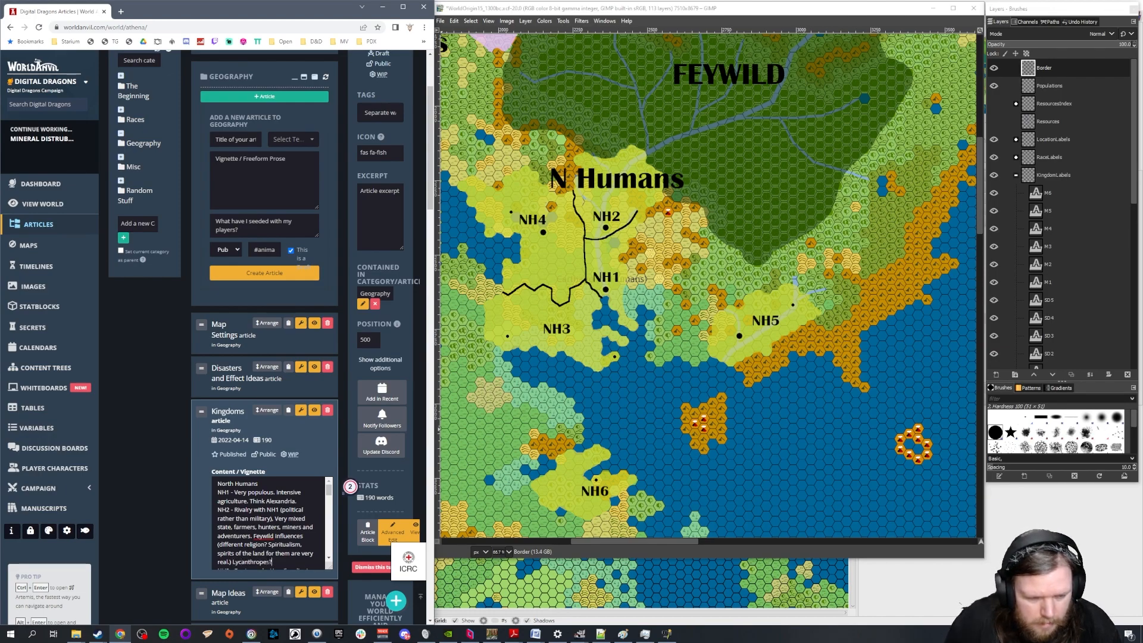
Return to the S Humans kingdoms on the map and annotate the SH1 entry with "Major trade centre"
scroll(268, 524, down, 1)
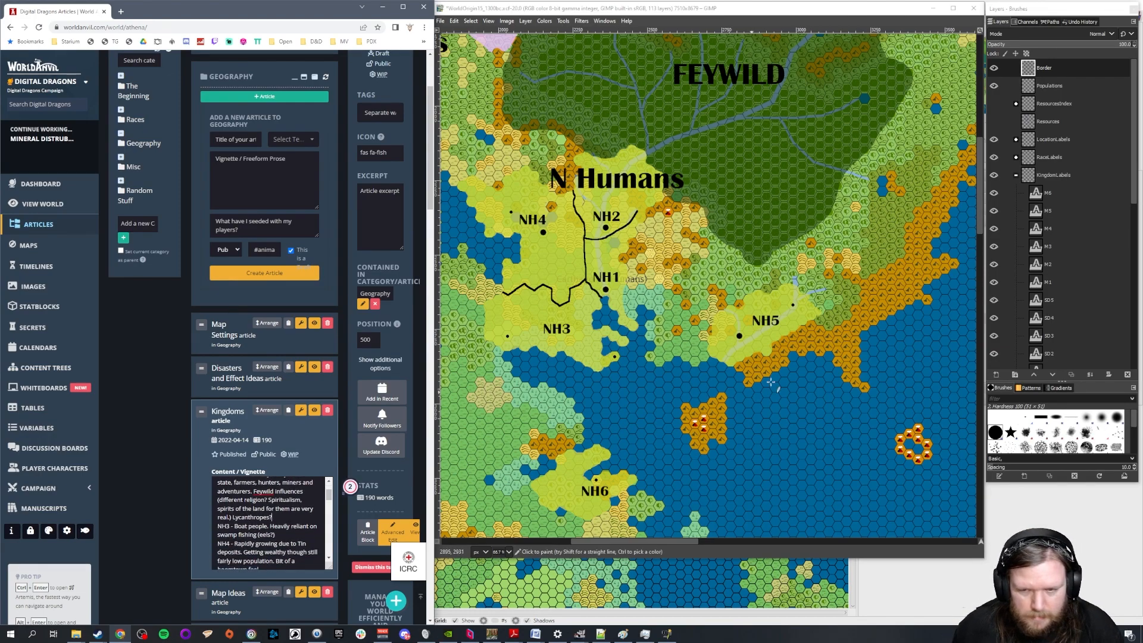
scroll(788, 380, down, 5)
scroll(788, 380, down, 3)
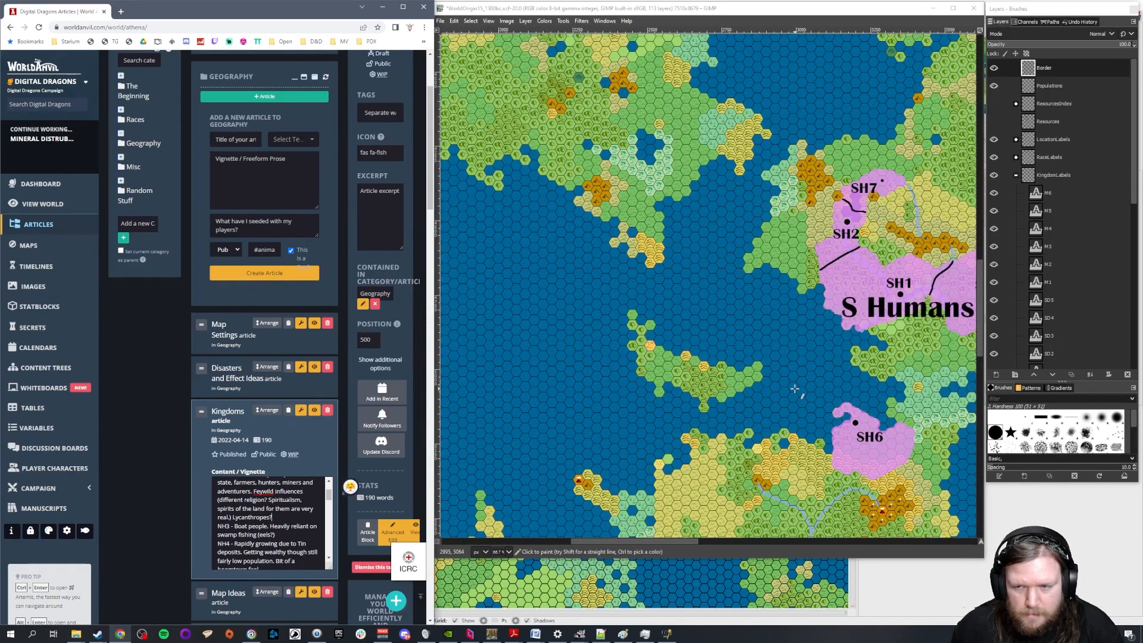
scroll(795, 396, down, 2)
drag(690, 541, 755, 541)
scroll(327, 521, down, 3)
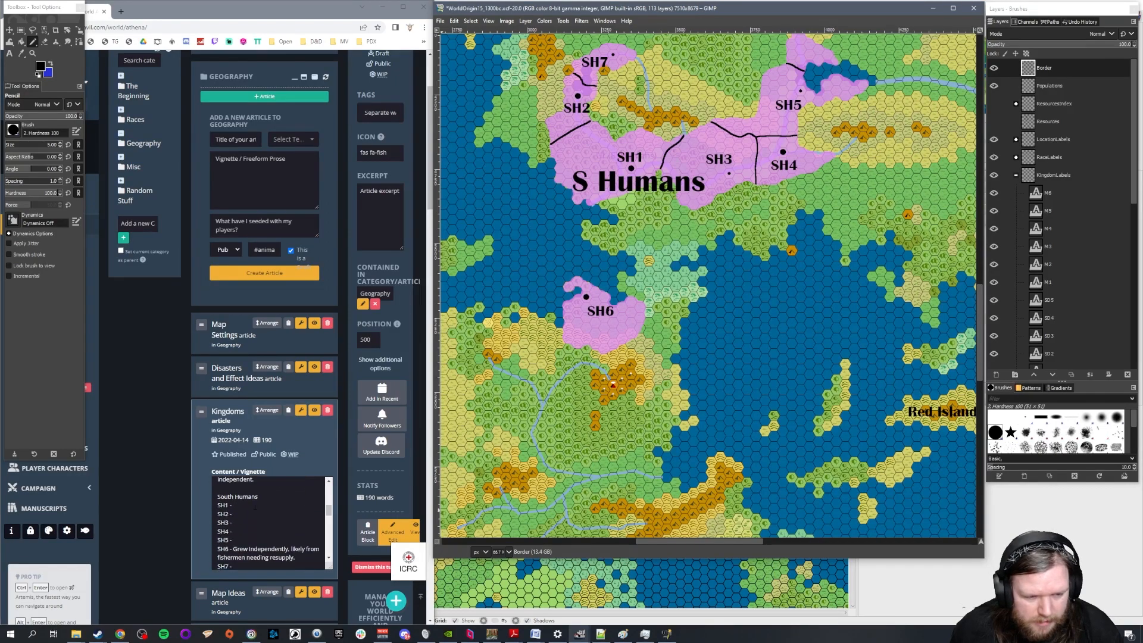
click(327, 521)
scroll(647, 398, up, 2)
scroll(596, 276, up, 1)
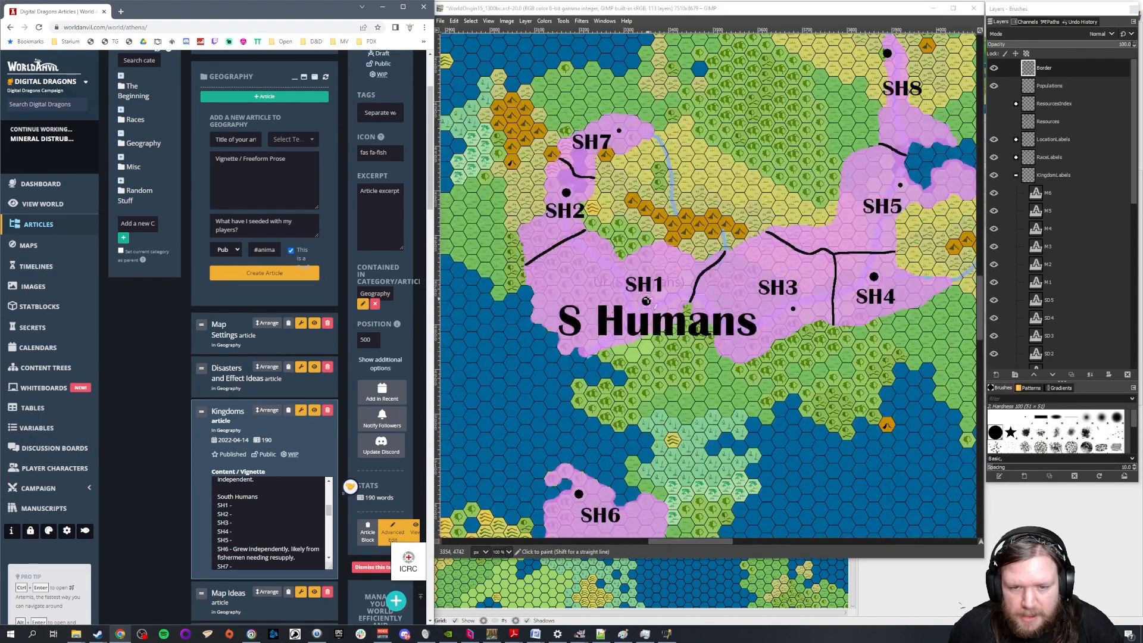
scroll(682, 329, up, 1)
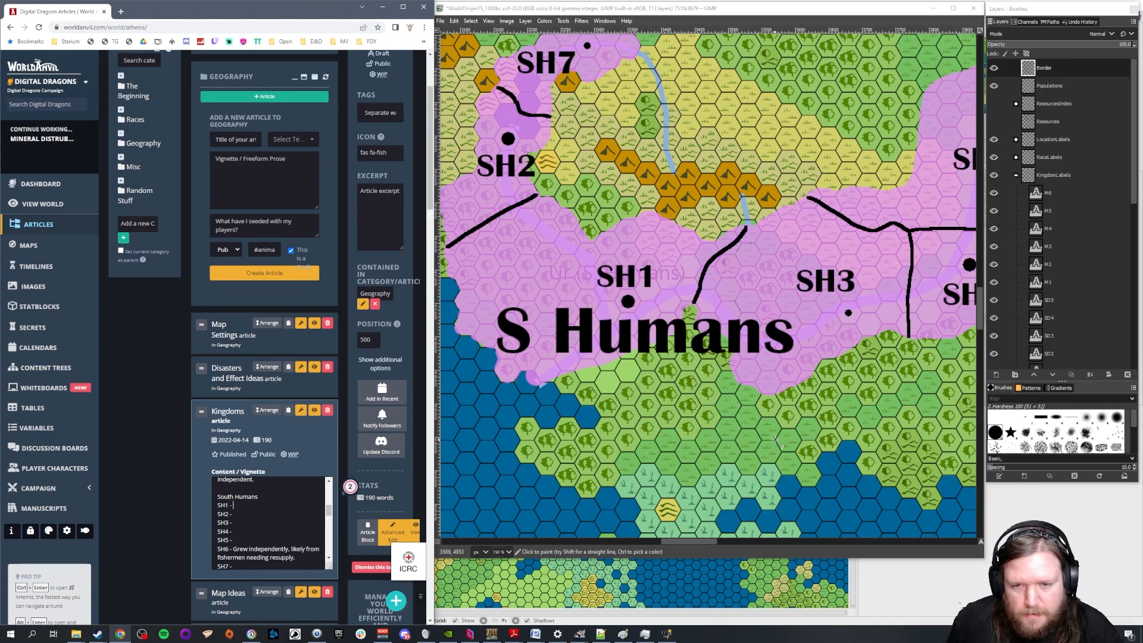
text(Co)
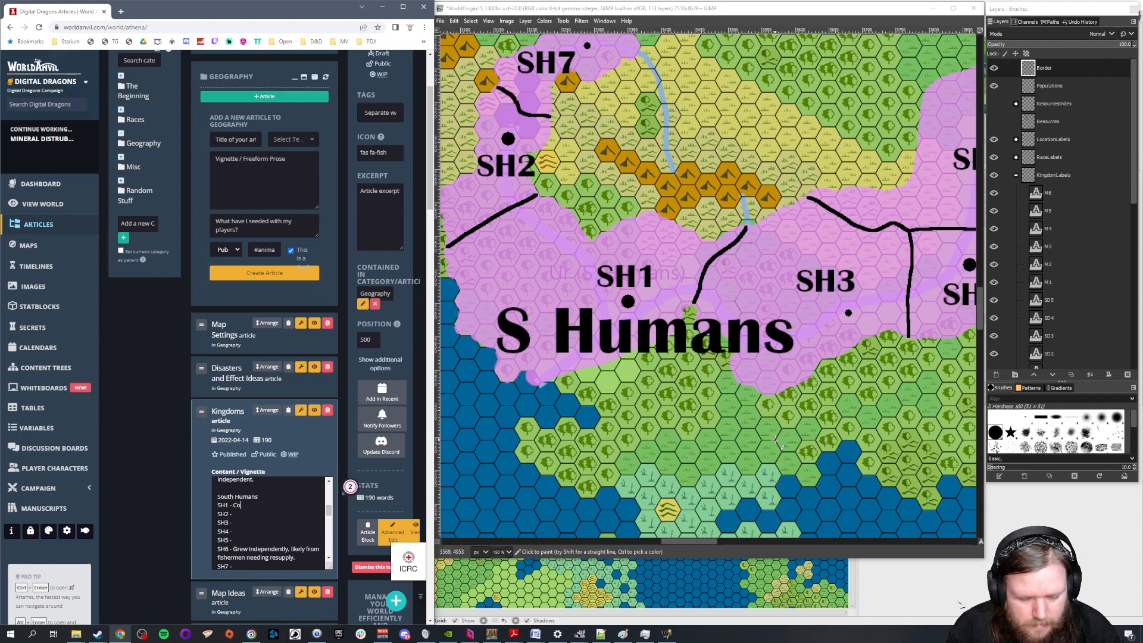
key(BackSpace)
key(BackSpace)
text(Major trade centre)
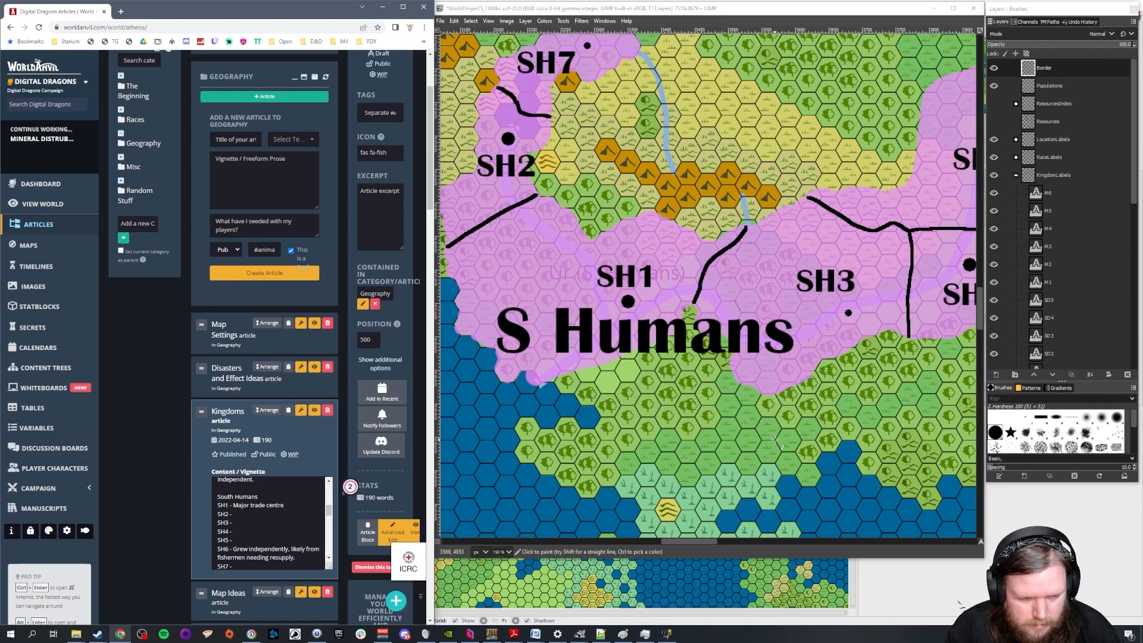
text(, confluence of 2 ma)
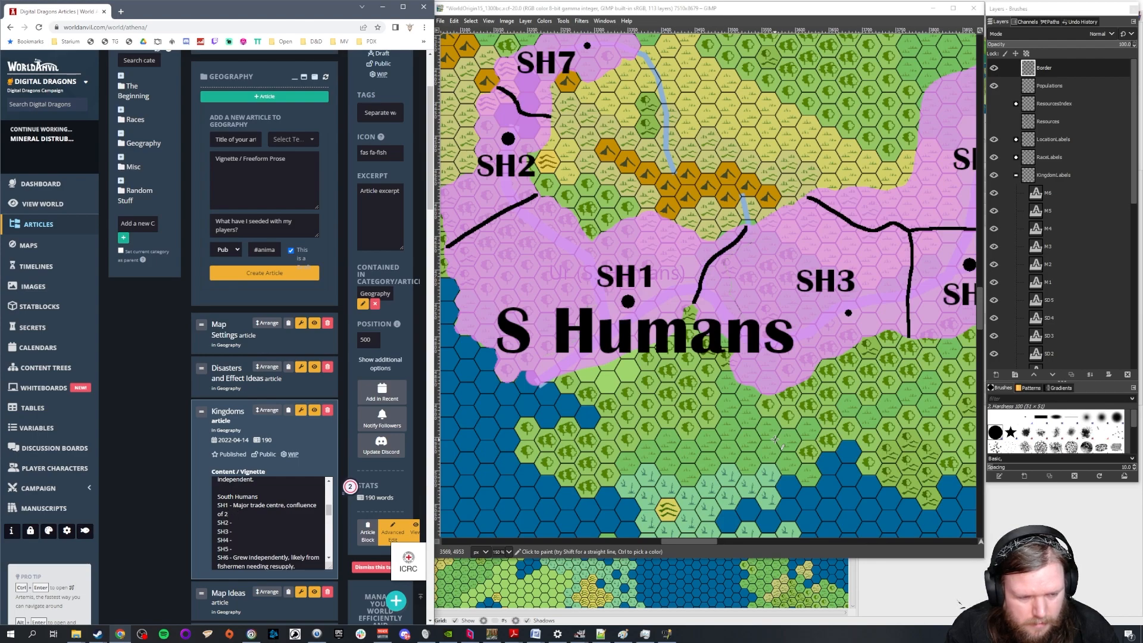
Extend the SH1 annotation with ", confluence of 2 very major rivers (Antwerp)"
key(BackSpace)
text(very major river)
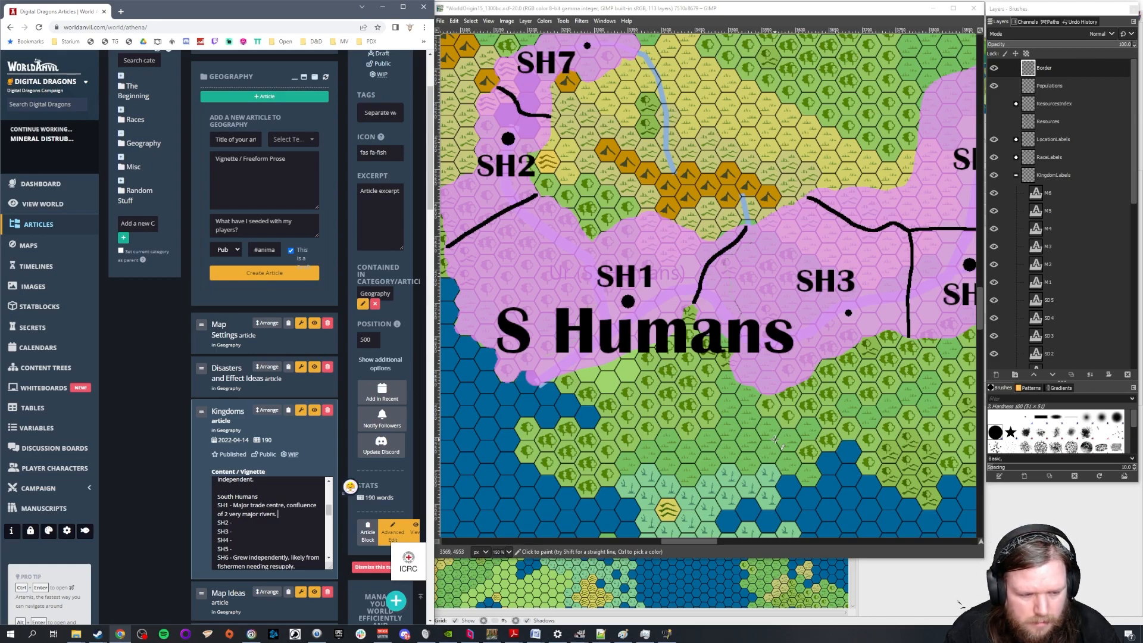
text(s (Artwerp)
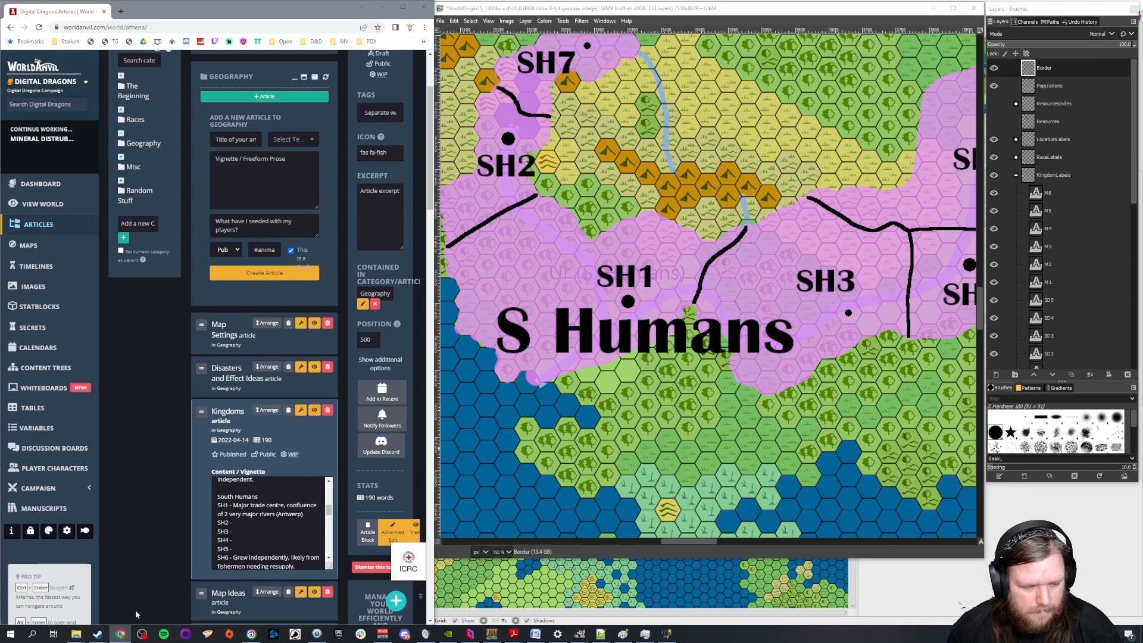
Open a separate browser window at google.co.uk, bring up Google Maps at the Rotterdam area, and place the window over the fantasy map
right_click(120, 636)
click(119, 587)
text(google.co.uk)
key(Return)
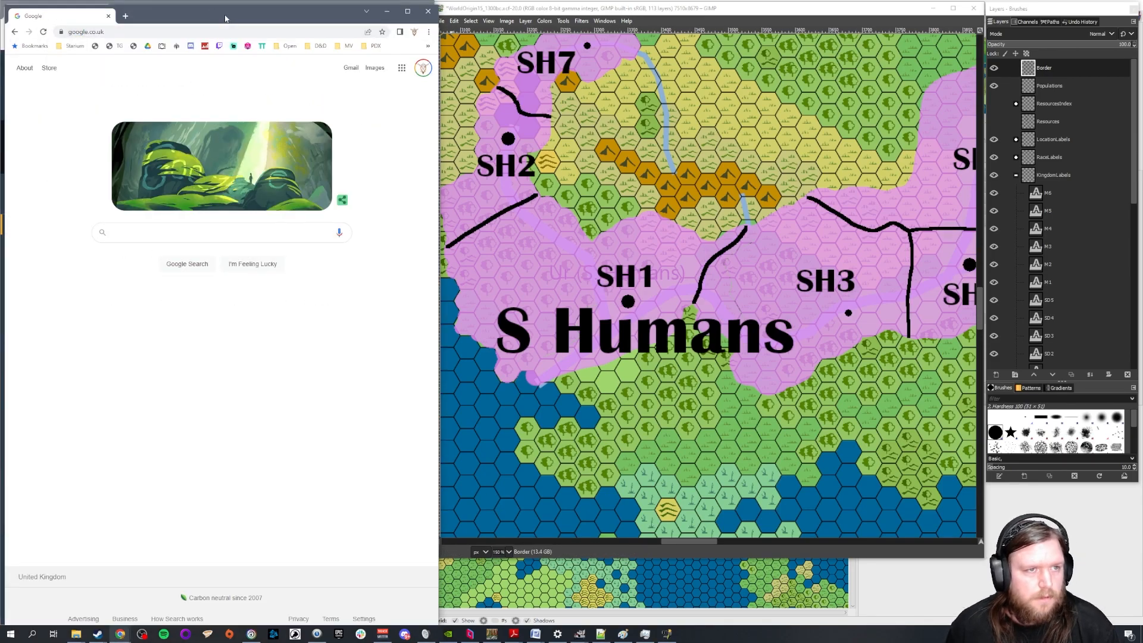
drag(226, 16, 0, 108)
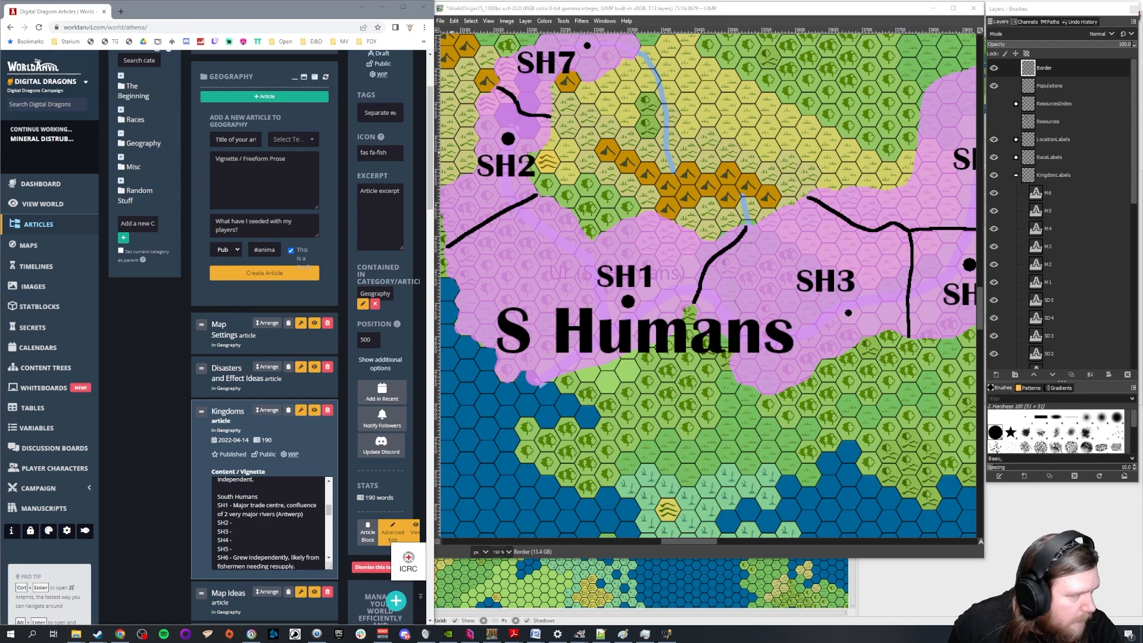
drag(0, 297, 709, 67)
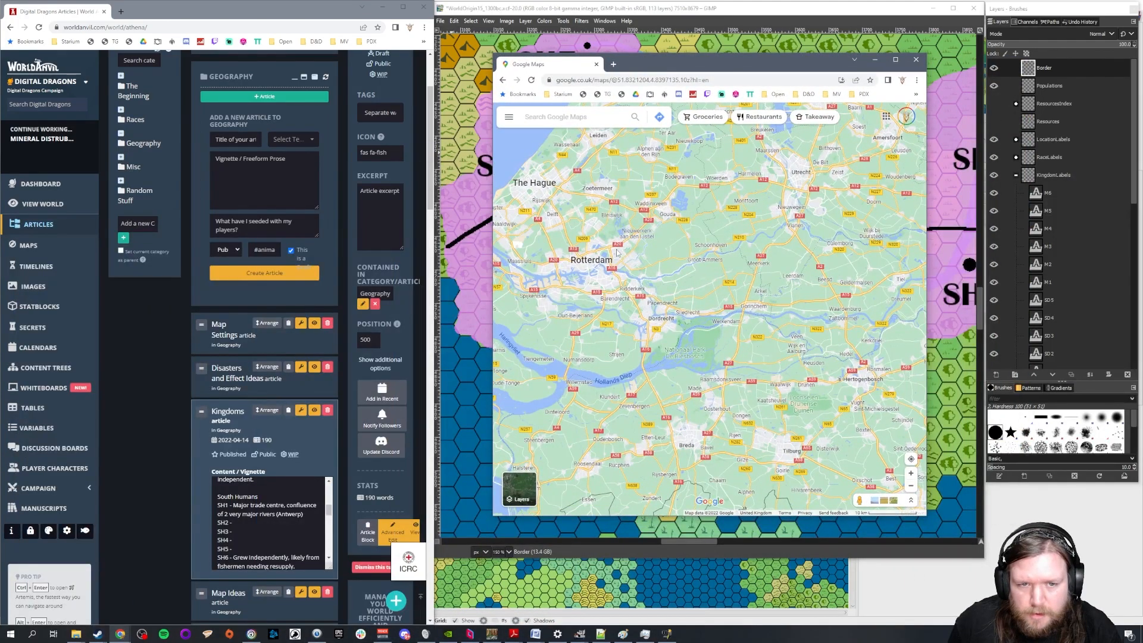
Examine the rivers and trade cities in Google Maps from Rotterdam and Antwerp along the coast to Hamburg
drag(612, 271, 708, 288)
scroll(707, 288, up, 1)
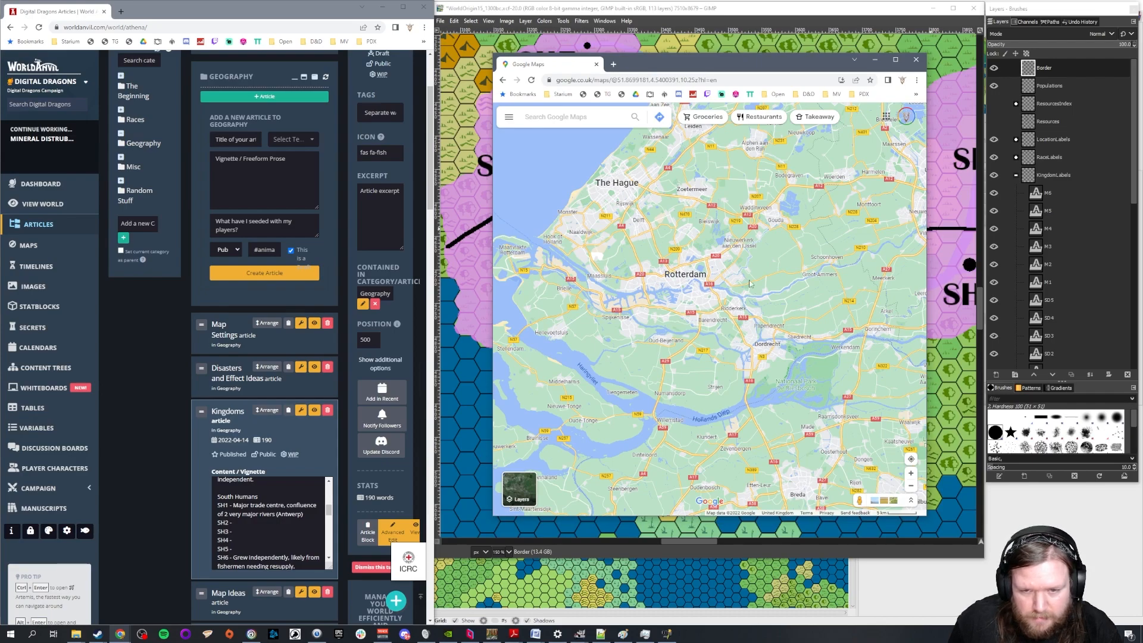
drag(633, 328, 833, 128)
drag(881, 468, 715, 313)
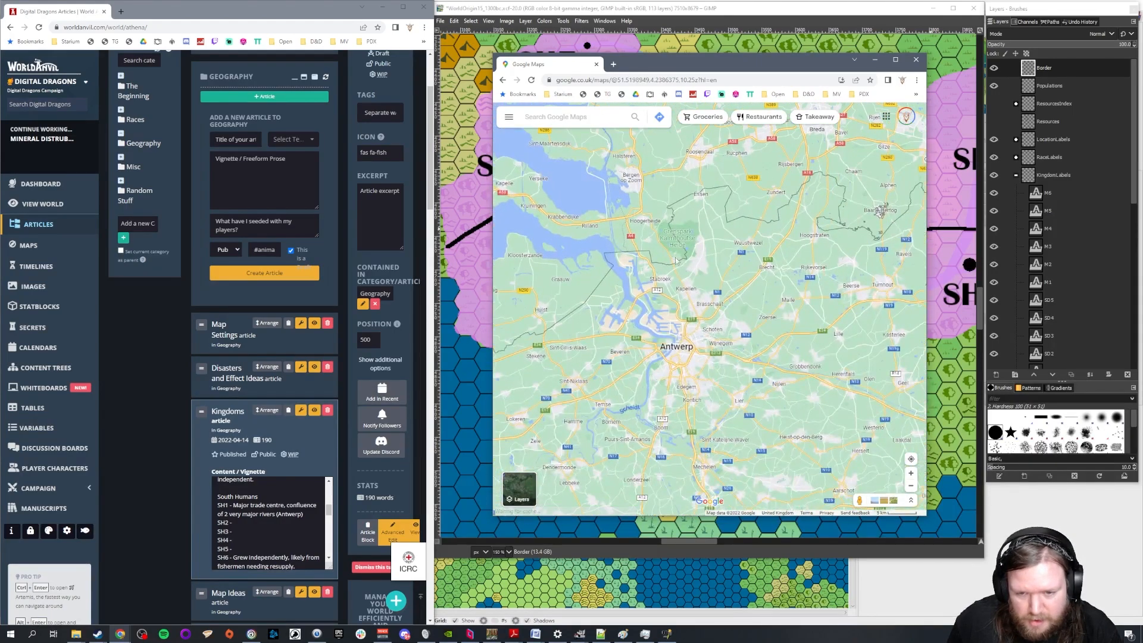
drag(691, 441, 692, 396)
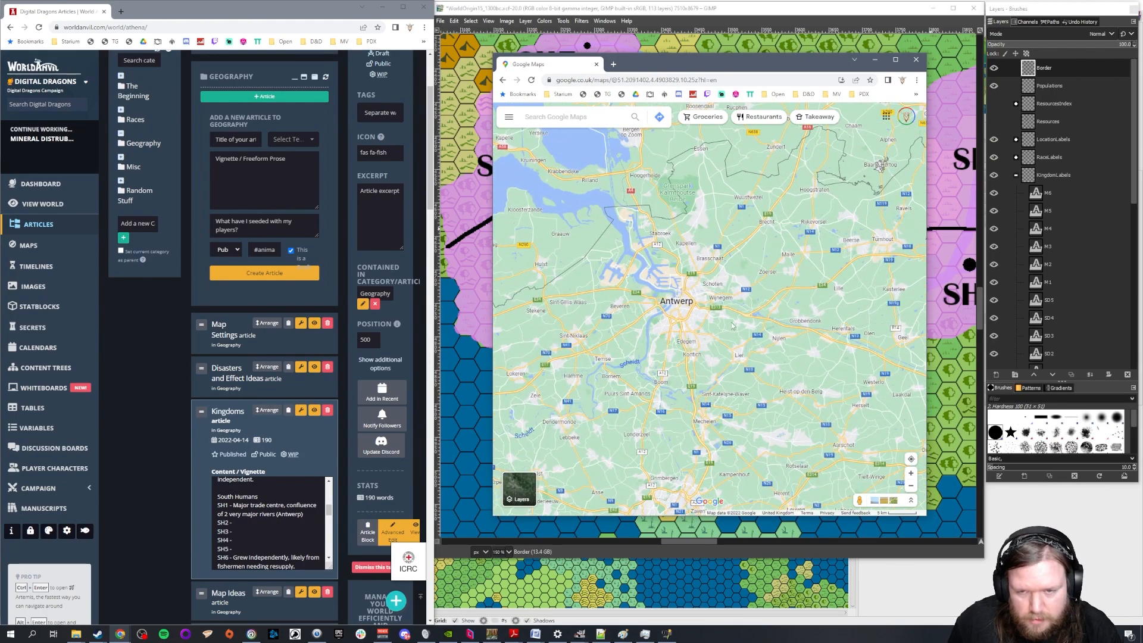
scroll(742, 306, down, 2)
scroll(807, 216, down, 3)
drag(807, 217, 735, 341)
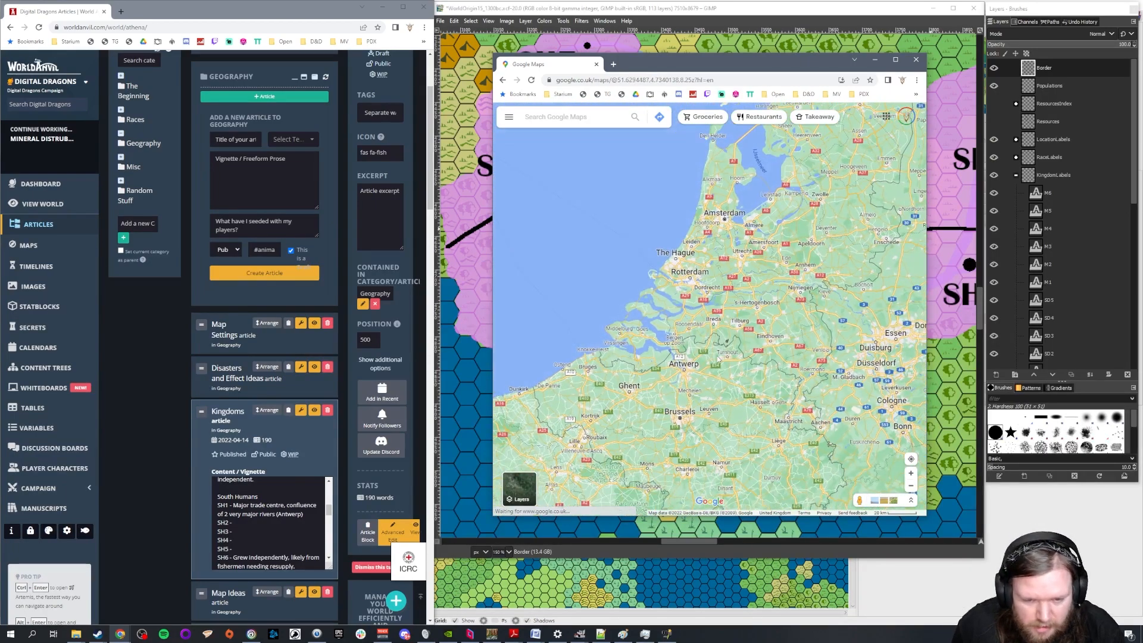
drag(708, 411, 590, 491)
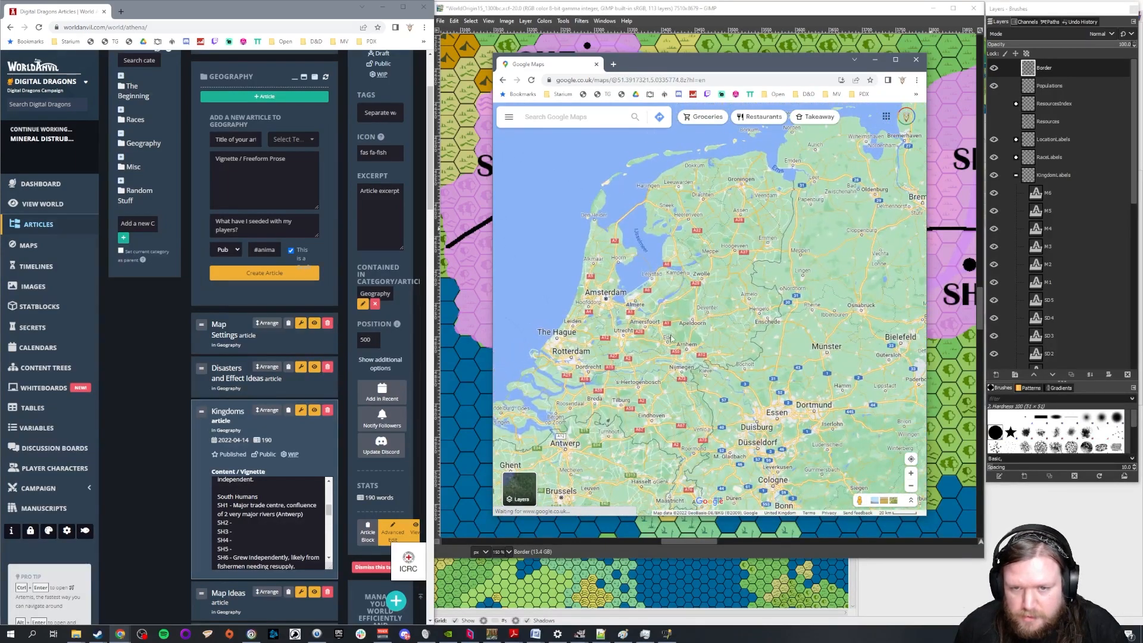
drag(767, 214, 646, 315)
drag(894, 271, 729, 313)
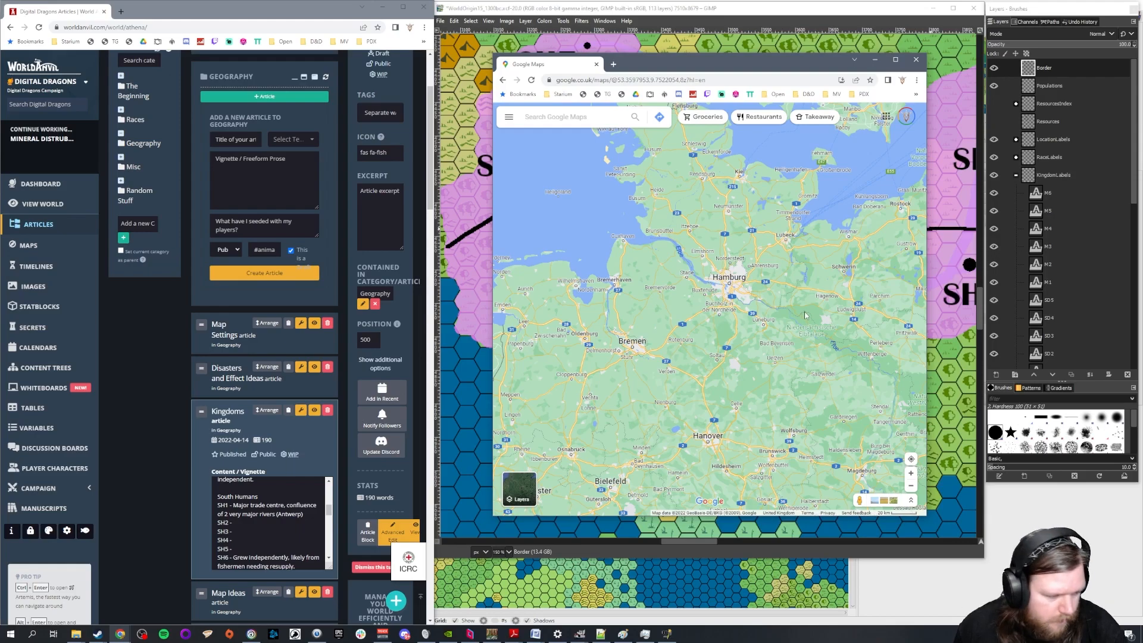
Bring up the Kuwait and Basrah coast in Google Maps and examine the waterways reaching the sea there
scroll(733, 330, down, 1)
drag(755, 396, 580, 227)
drag(828, 411, 577, 241)
scroll(577, 242, down, 2)
scroll(686, 282, down, 2)
drag(863, 405, 687, 290)
scroll(743, 406, up, 4)
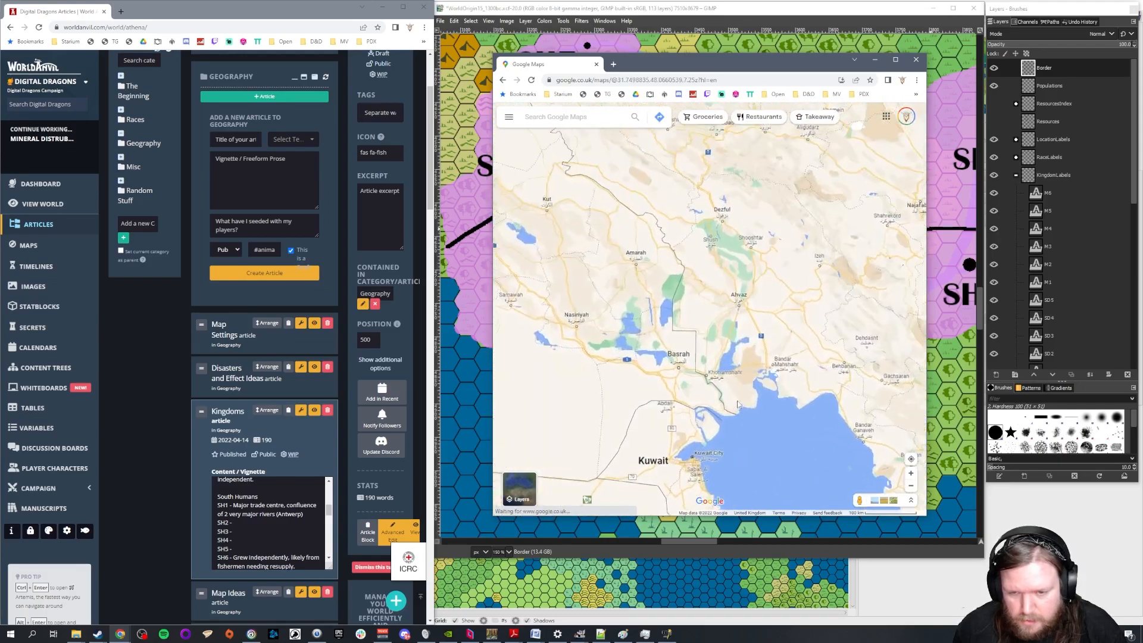
scroll(733, 400, up, 3)
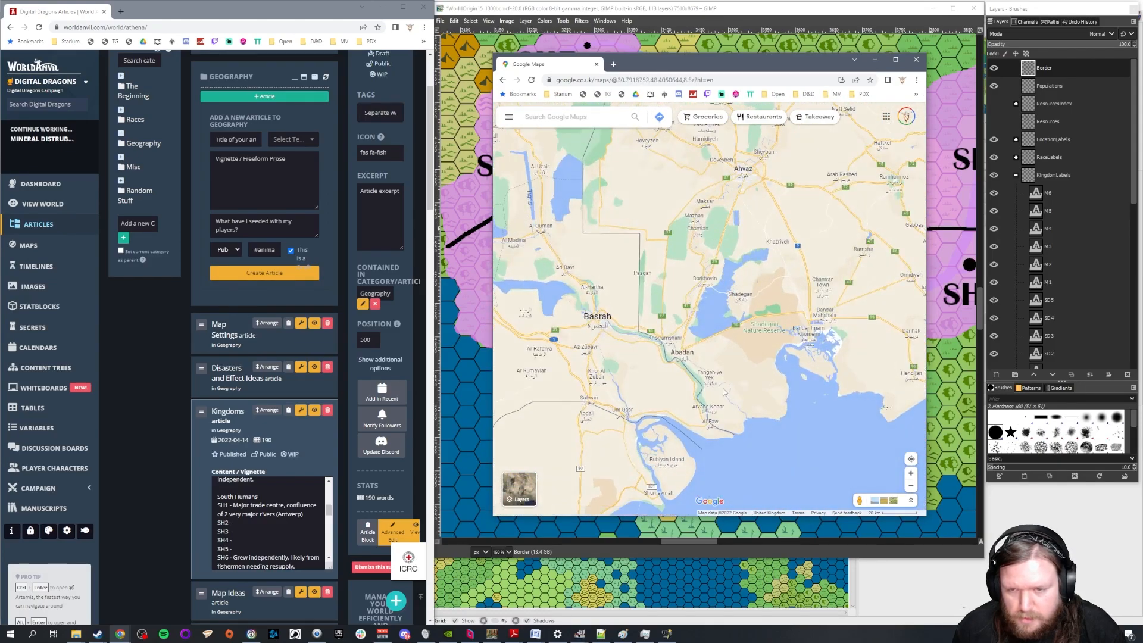
drag(592, 213, 635, 316)
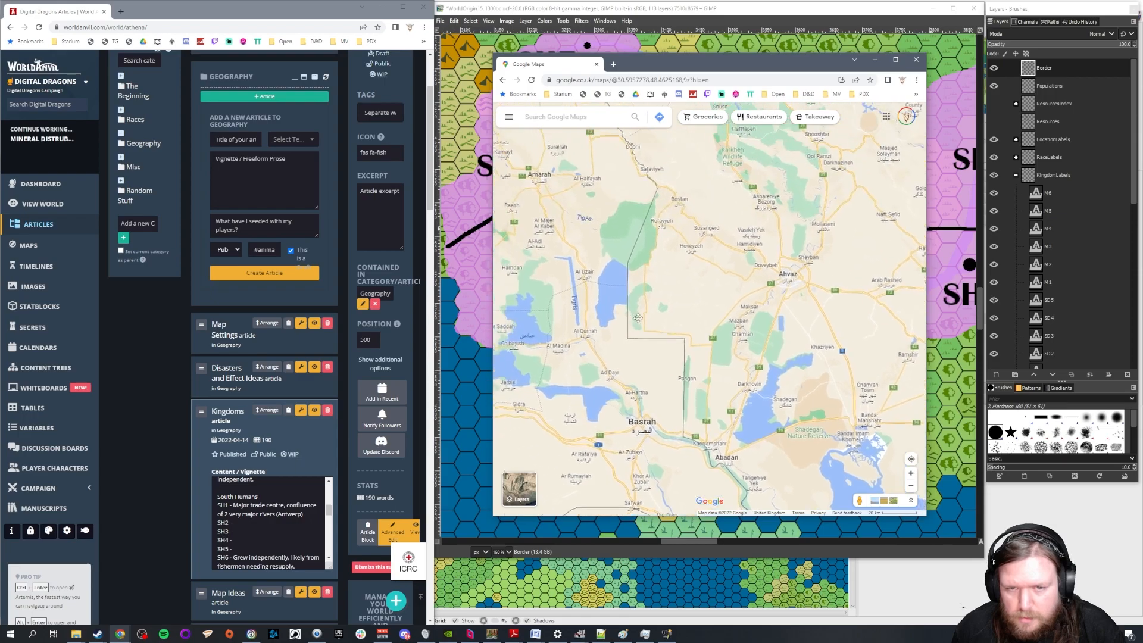
scroll(703, 347, down, 3)
drag(729, 409, 793, 319)
scroll(815, 348, up, 2)
scroll(815, 348, up, 2)
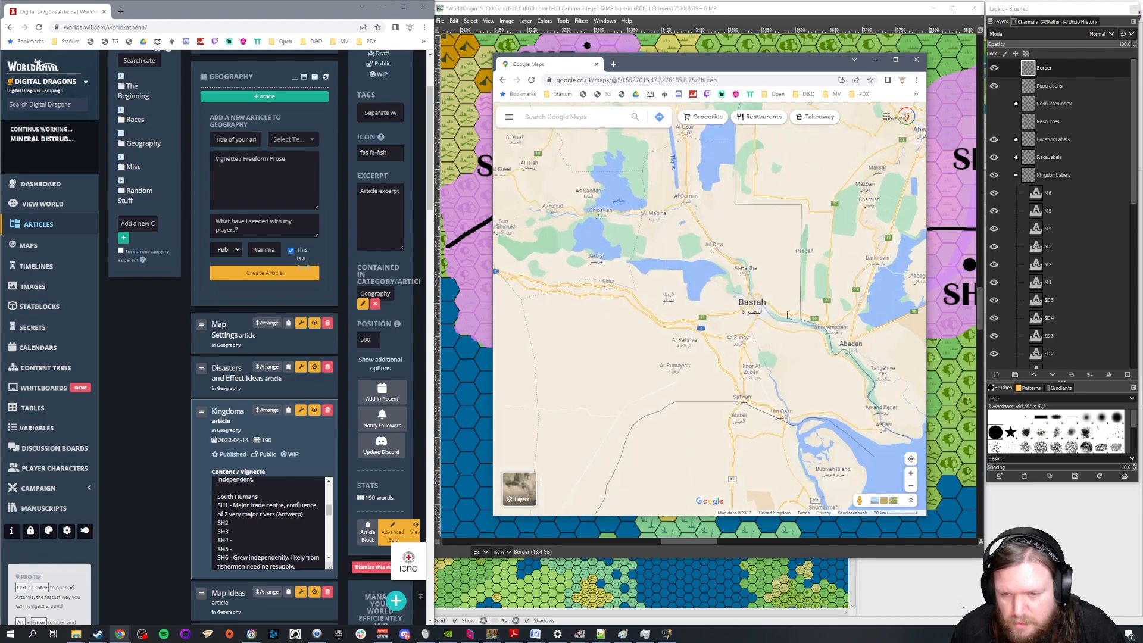
Follow the river through Basrah in close view and upstream past Al-Hartha
scroll(793, 319, up, 3)
scroll(805, 341, up, 5)
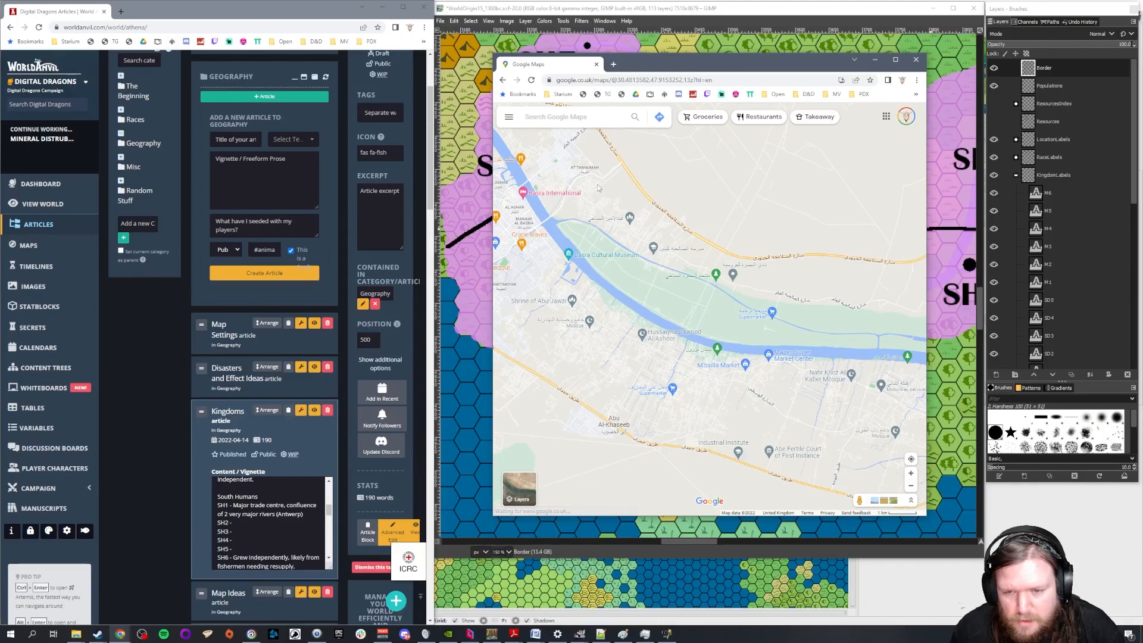
drag(642, 212, 767, 363)
drag(576, 191, 810, 349)
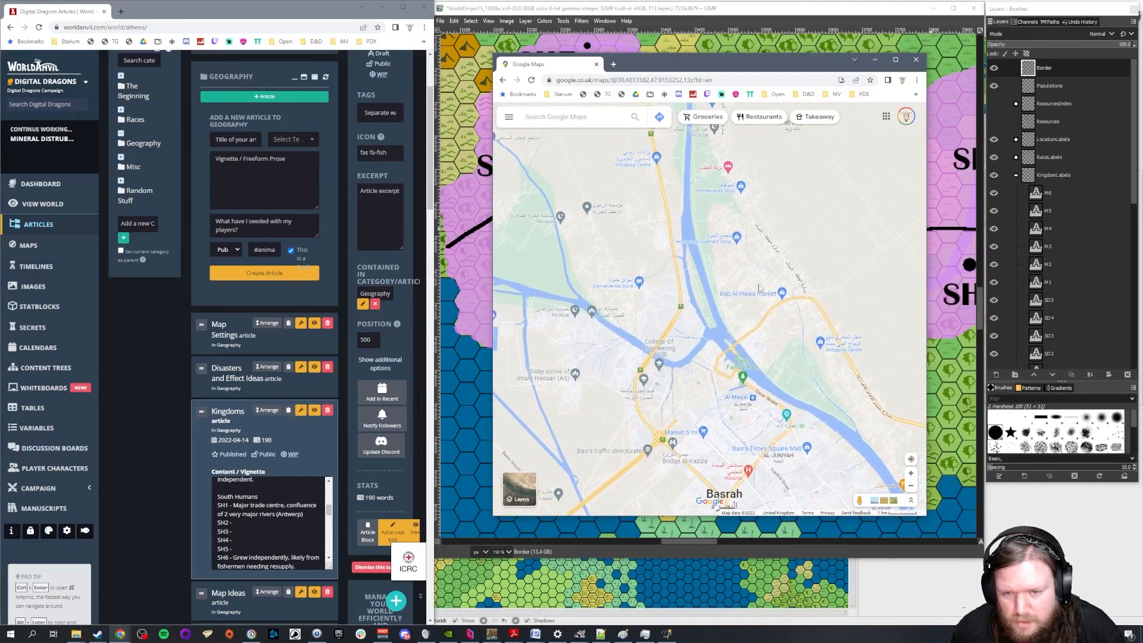
drag(734, 185, 752, 258)
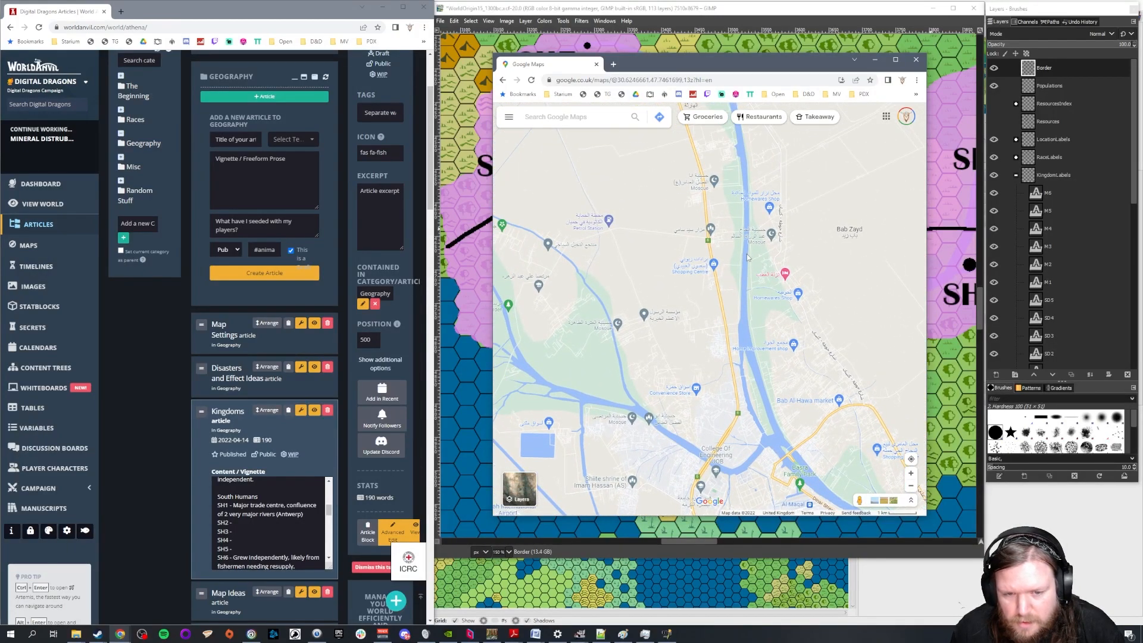
scroll(752, 259, down, 2)
drag(657, 236, 764, 335)
scroll(764, 335, down, 1)
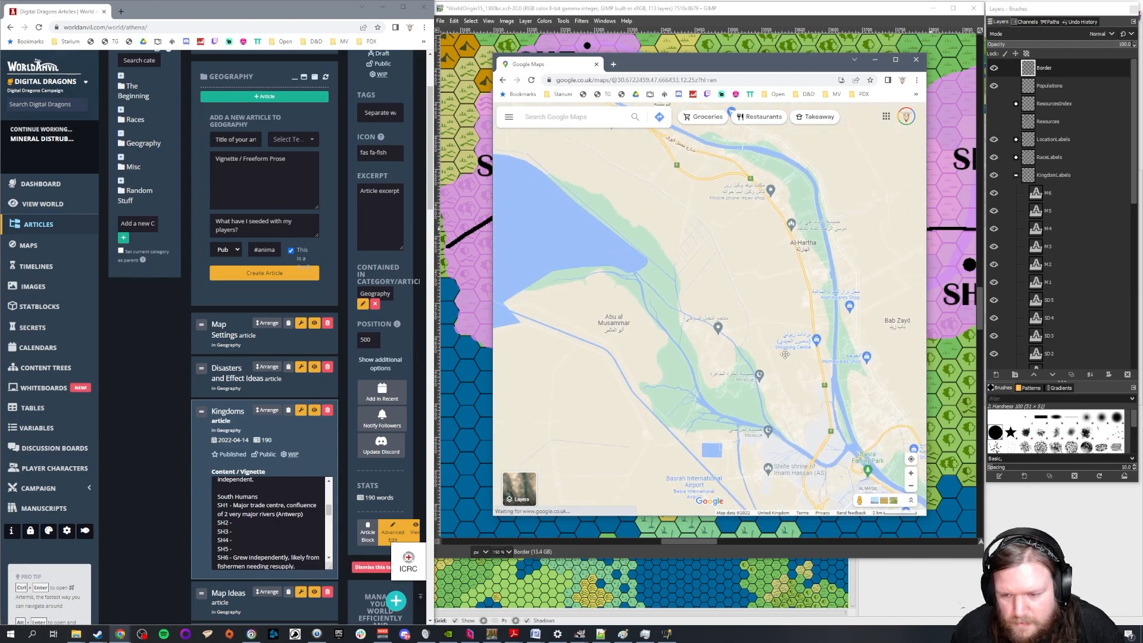
scroll(703, 272, down, 1)
drag(703, 272, 820, 324)
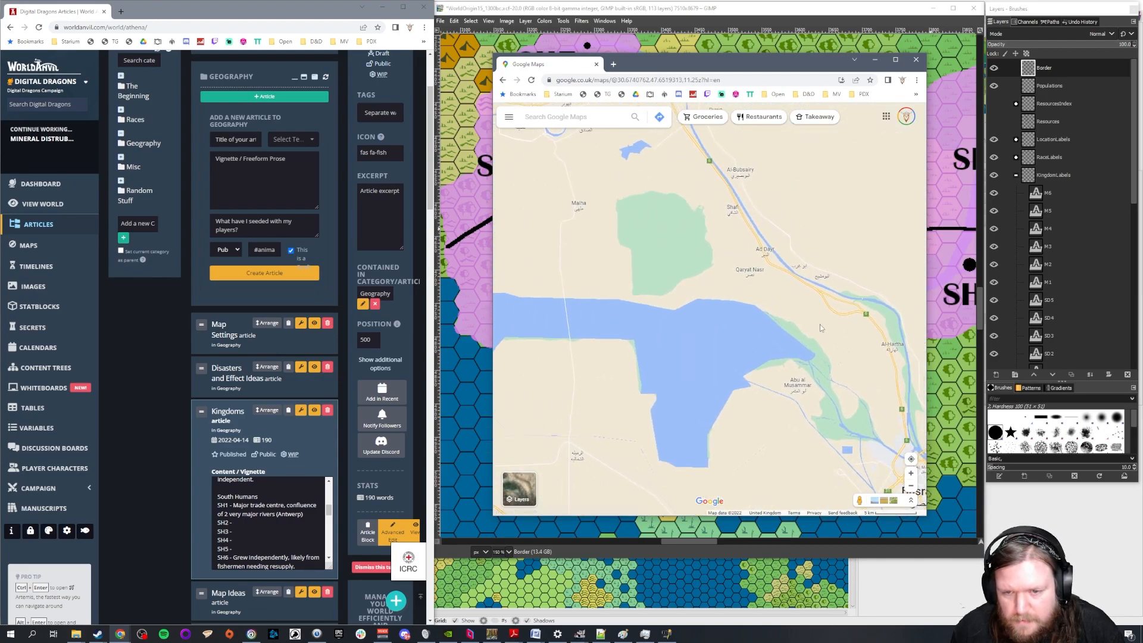
Examine where the Tigris and Euphrates meet at Al Qurnah, and how the confluence lies relative to Basrah and Kuwait
scroll(809, 317, down, 2)
drag(715, 273, 775, 349)
scroll(833, 338, up, 2)
scroll(828, 334, up, 5)
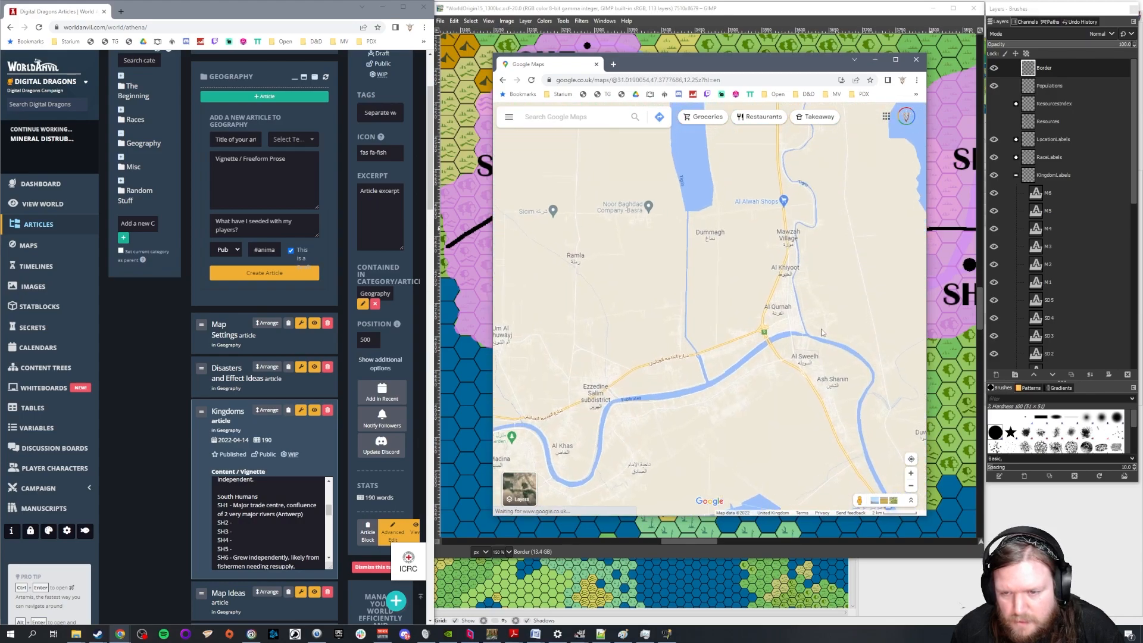
drag(804, 181, 795, 394)
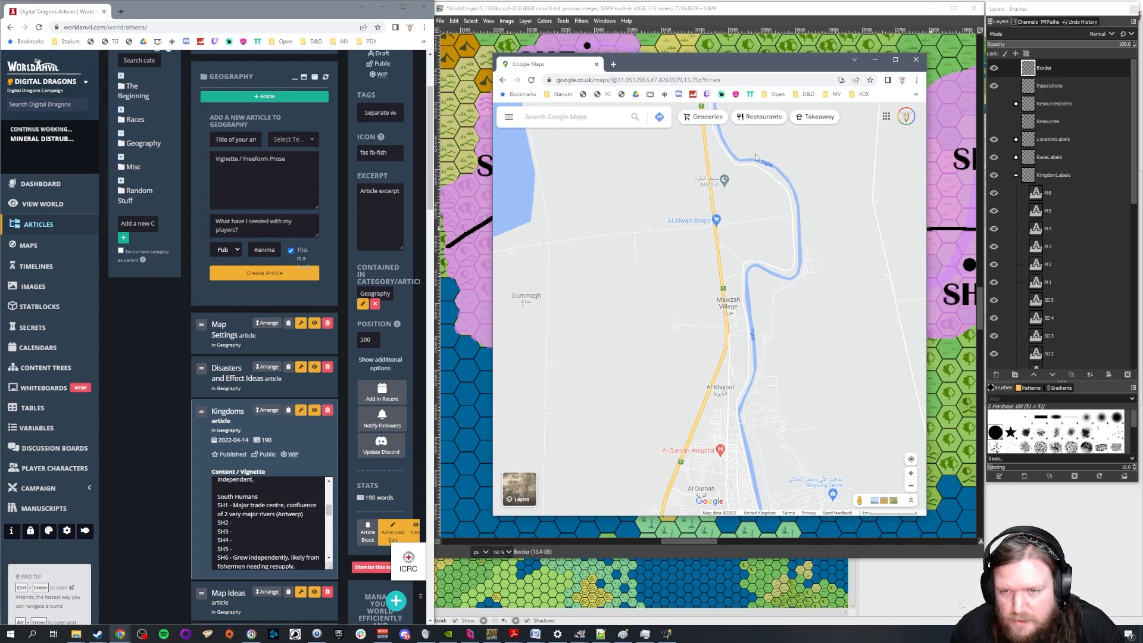
drag(717, 476, 702, 313)
scroll(701, 313, down, 1)
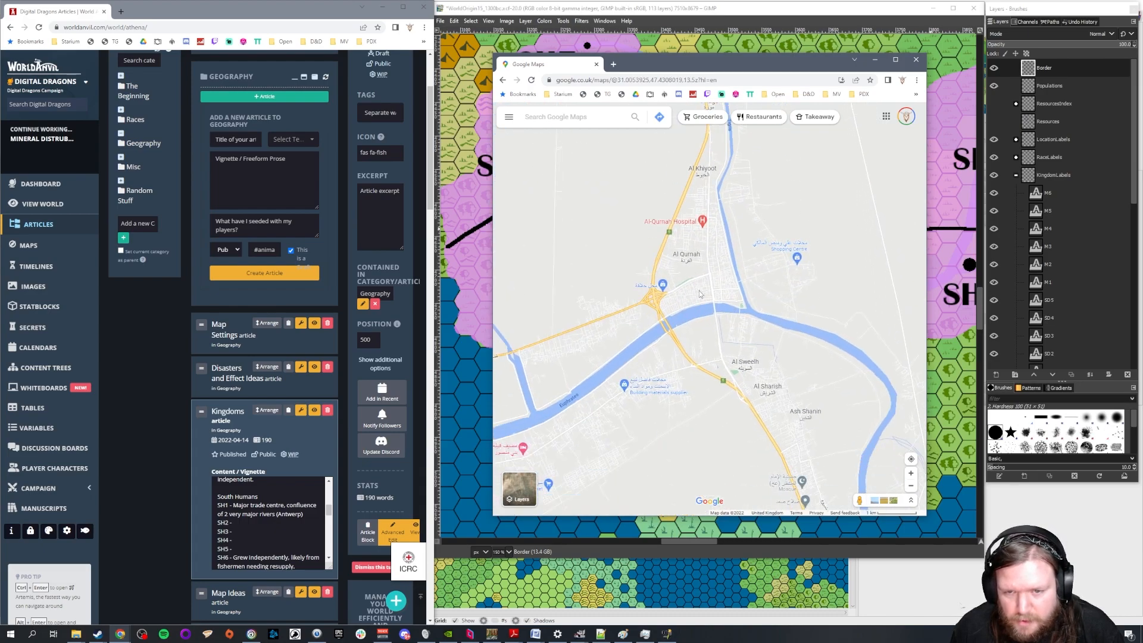
scroll(699, 290, down, 6)
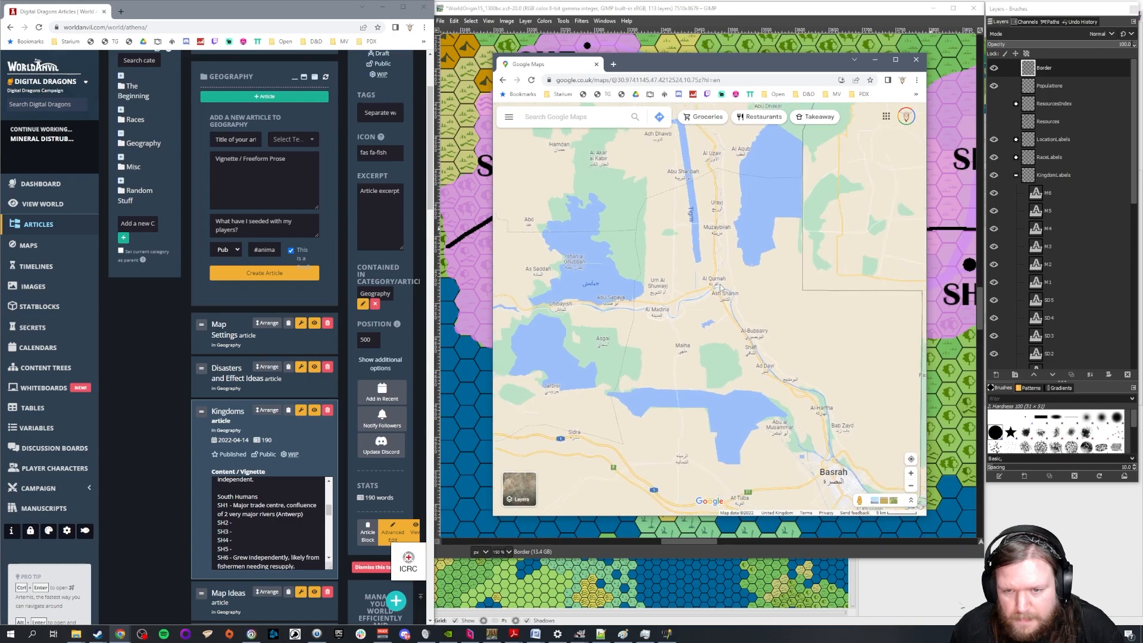
scroll(720, 286, down, 2)
scroll(720, 286, down, 3)
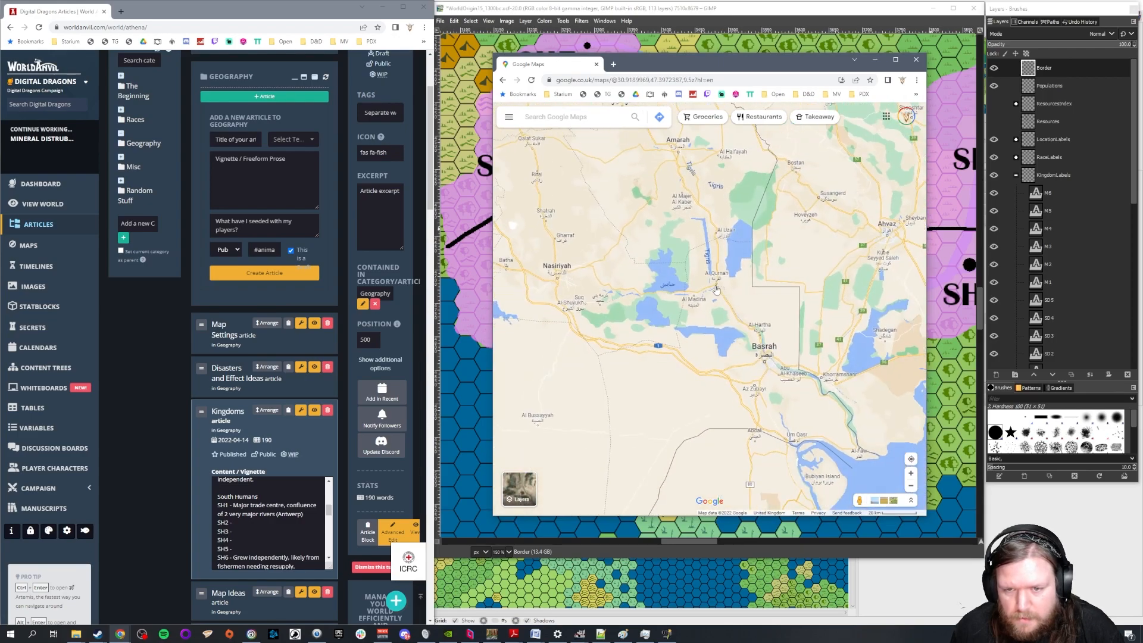
scroll(717, 290, down, 3)
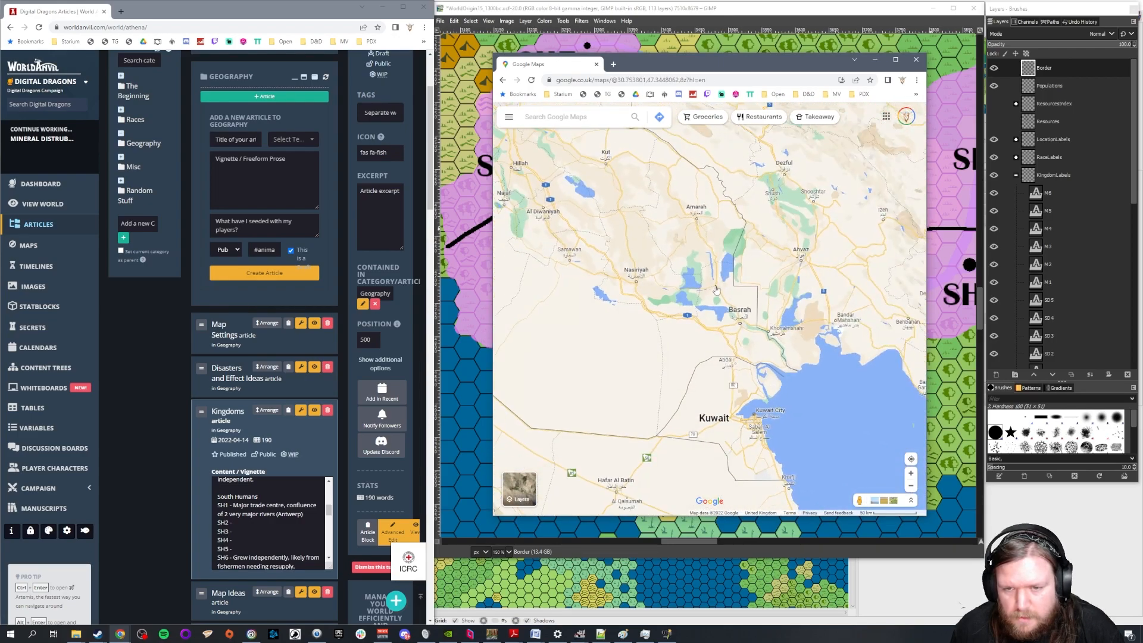
scroll(716, 290, down, 2)
drag(632, 406, 672, 438)
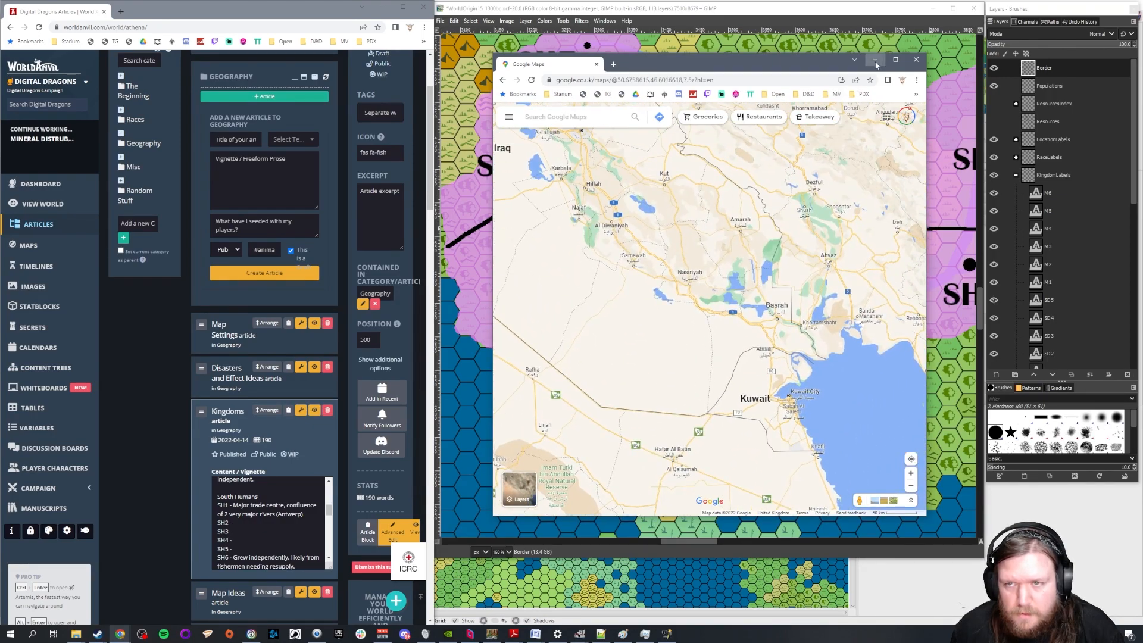
Minimise the Google Maps window and replace the bracketed example city in the SH1 entry with "Ur"
click(875, 60)
click(319, 518)
key(BackSpace)
key(BackSpace)
key(BackSpace)
key(BackSpace)
key(BackSpace)
key(BackSpace)
key(BackSpace)
key(BackSpace)
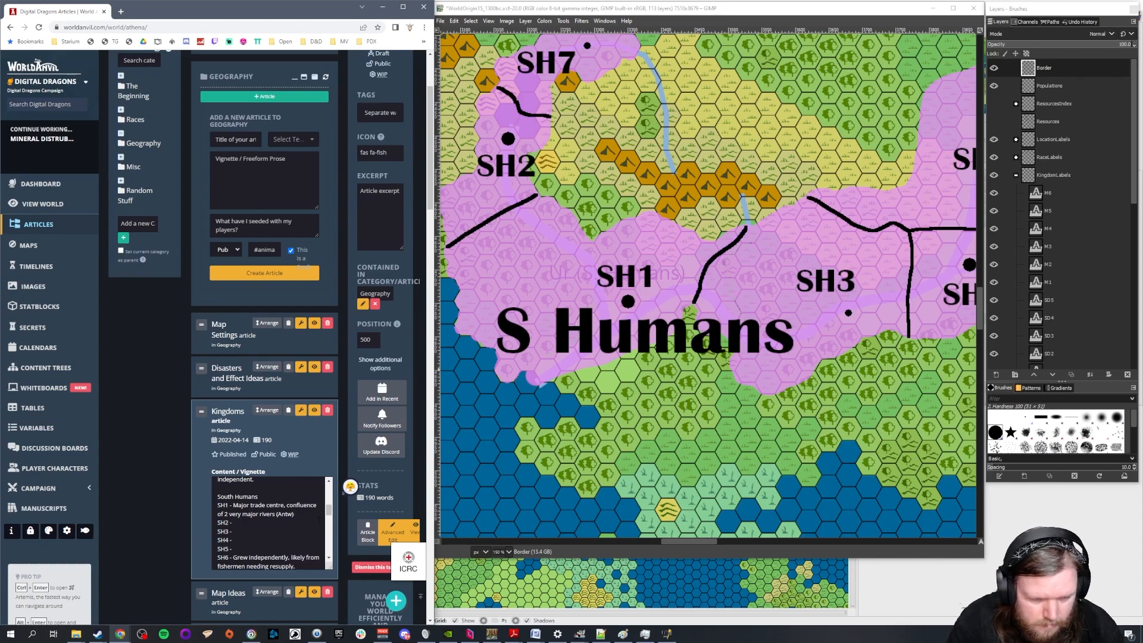
text(Ur))
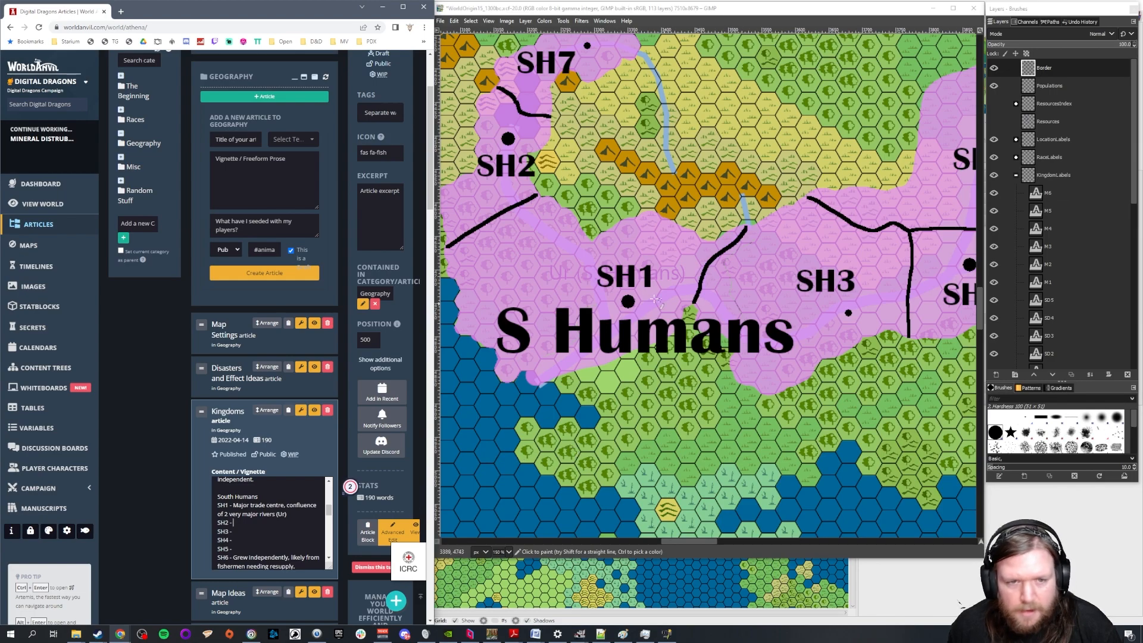
Examine the S Humans kingdoms on the fantasy map, and the N Humans kingdoms beside the Feywild
scroll(750, 277, up, 3)
mouse_move(709, 538)
mouse_down()
mouse_move(731, 539)
mouse_move(680, 542)
mouse_move(718, 537)
mouse_up()
ctrl+scroll(749, 368, down, 1)
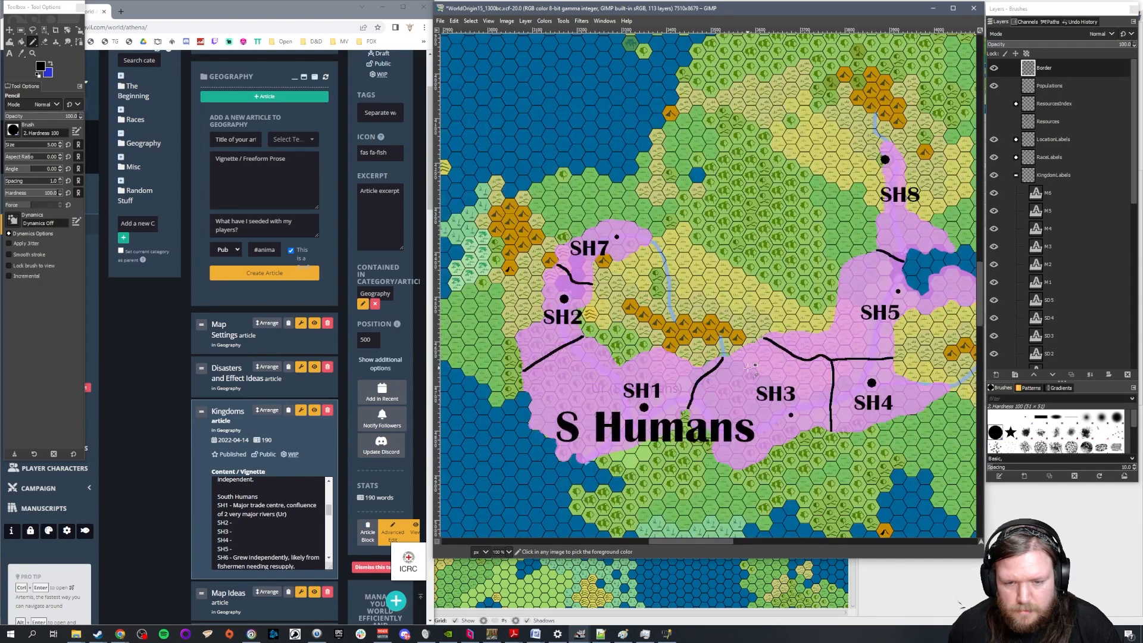
ctrl+scroll(748, 367, down, 1)
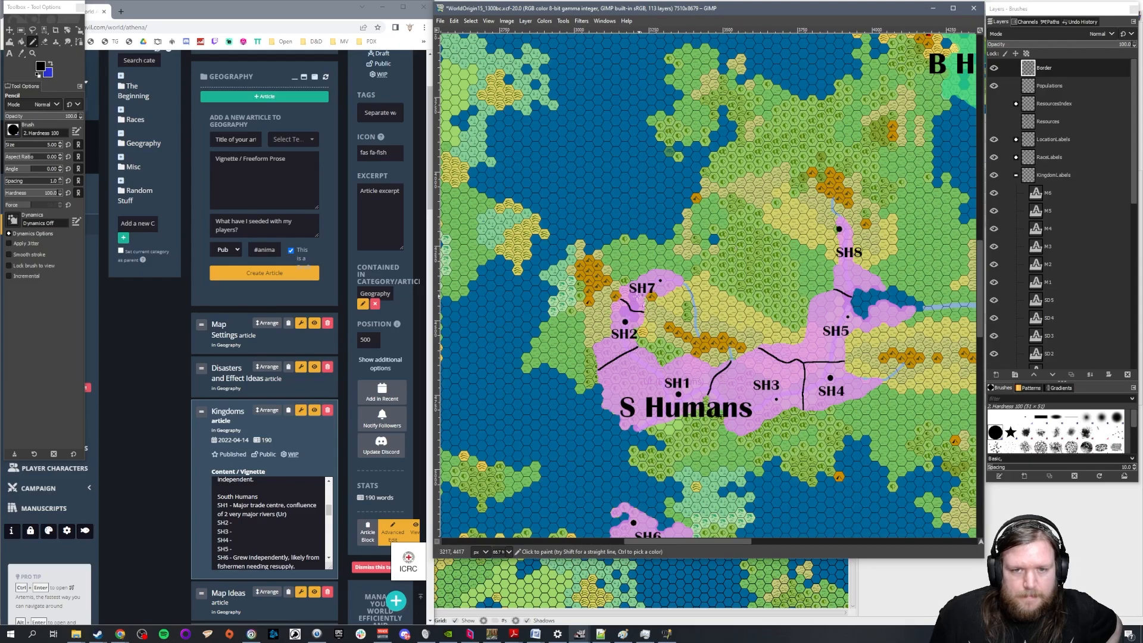
scroll(628, 294, up, 15)
scroll(629, 295, down, 10)
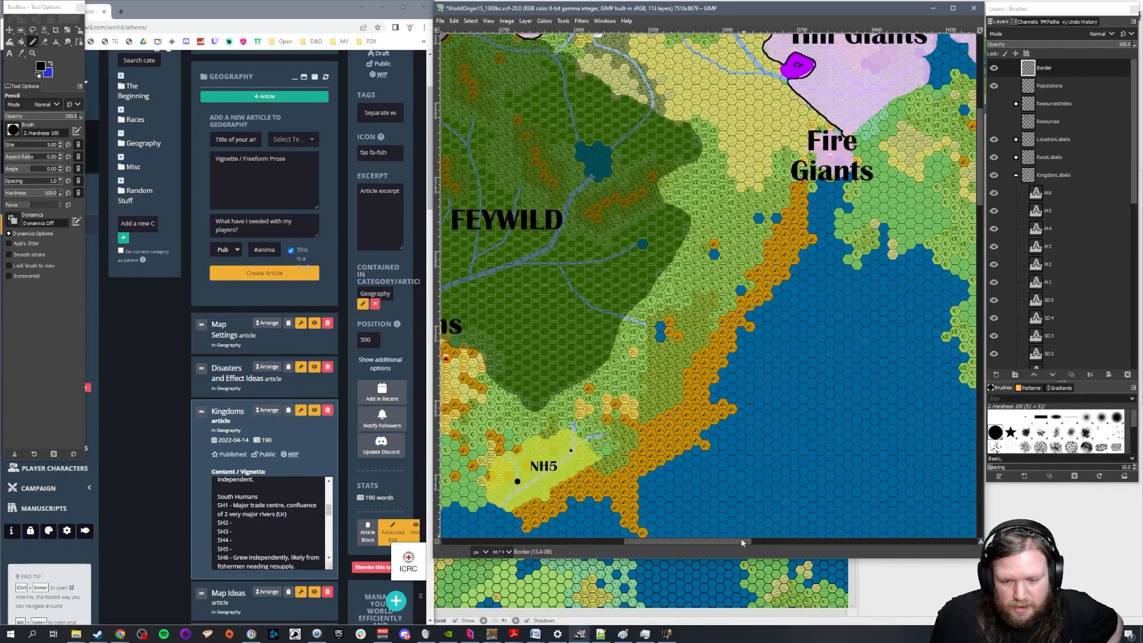
scroll(835, 426, left, 10)
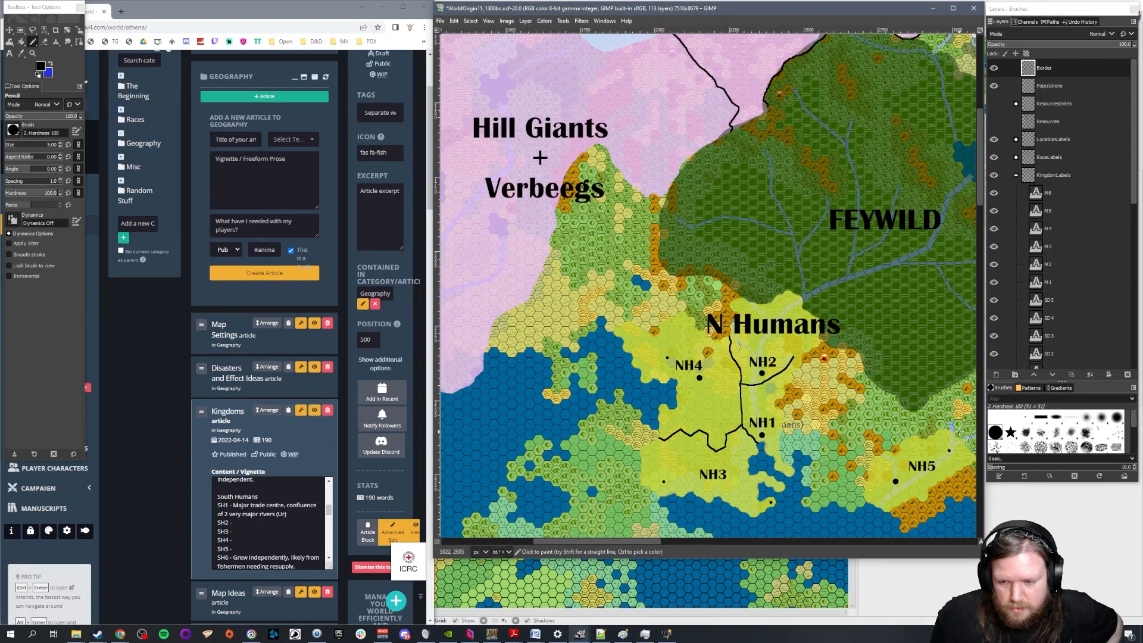
drag(643, 541, 684, 539)
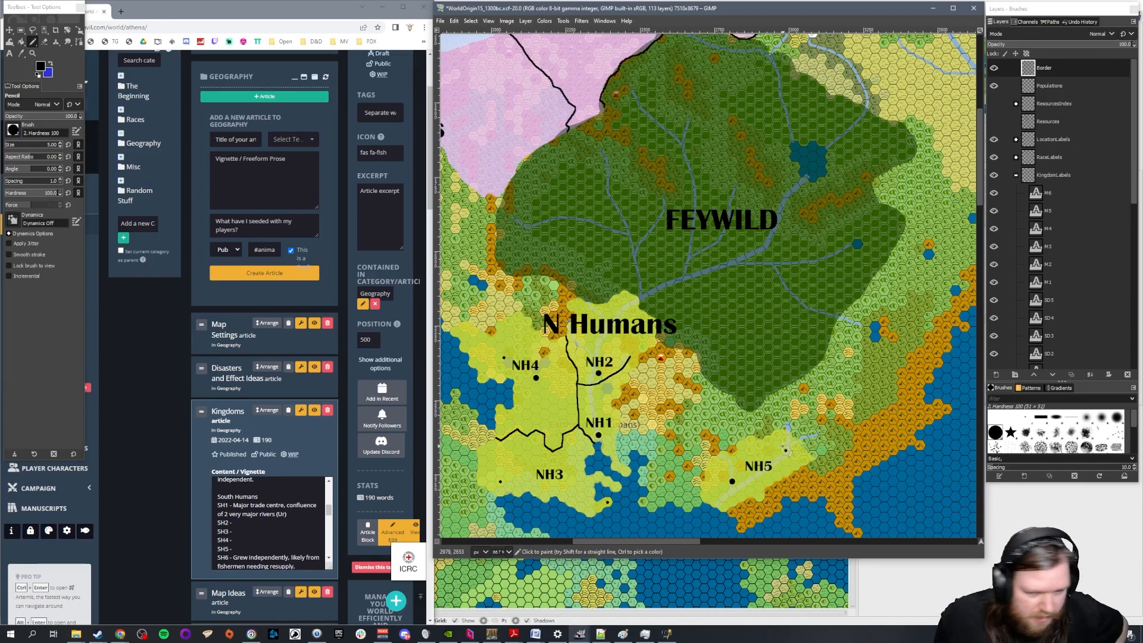
Move the Feywild influences and lycanthropes note from the NH2 entry to the end of NH5, opening it with "Benign"
scroll(285, 526, down, 3)
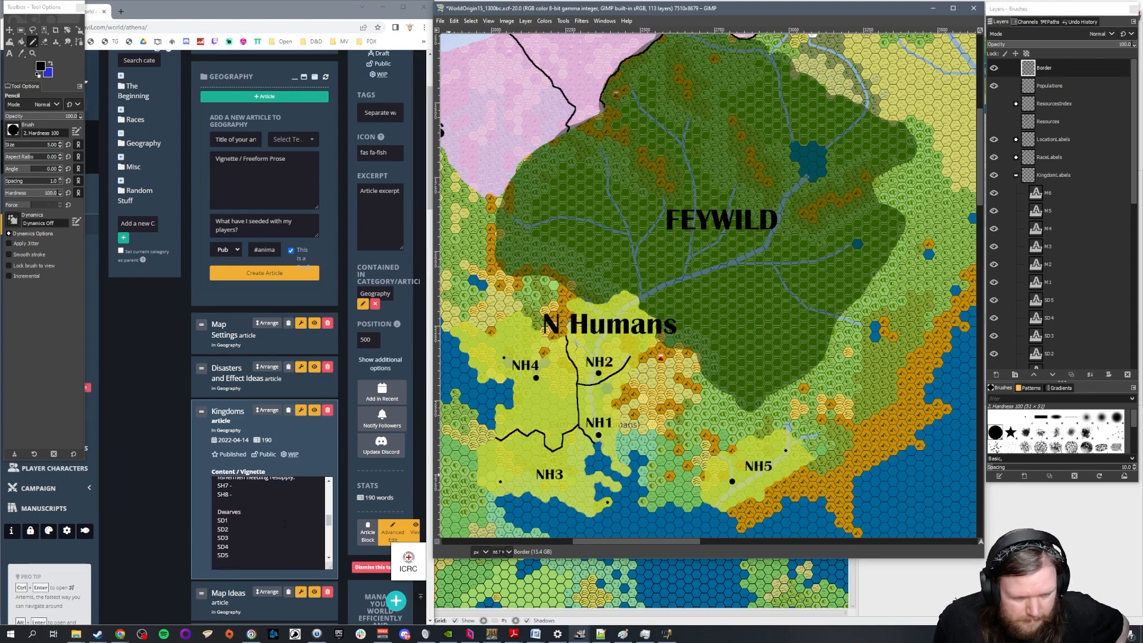
scroll(271, 523, up, 5)
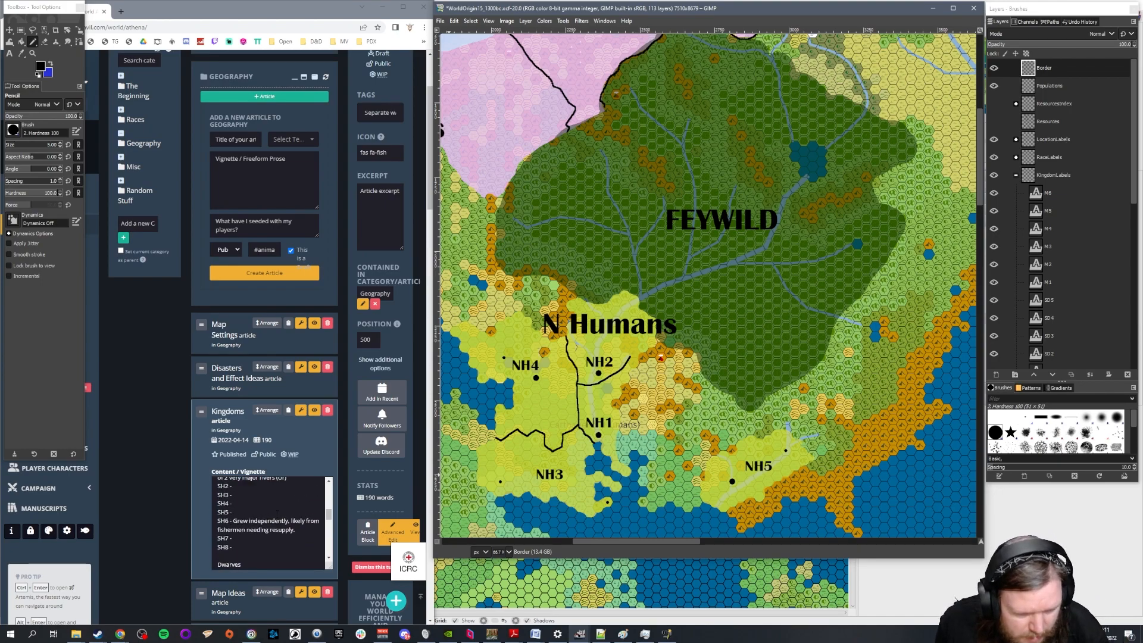
click(305, 506)
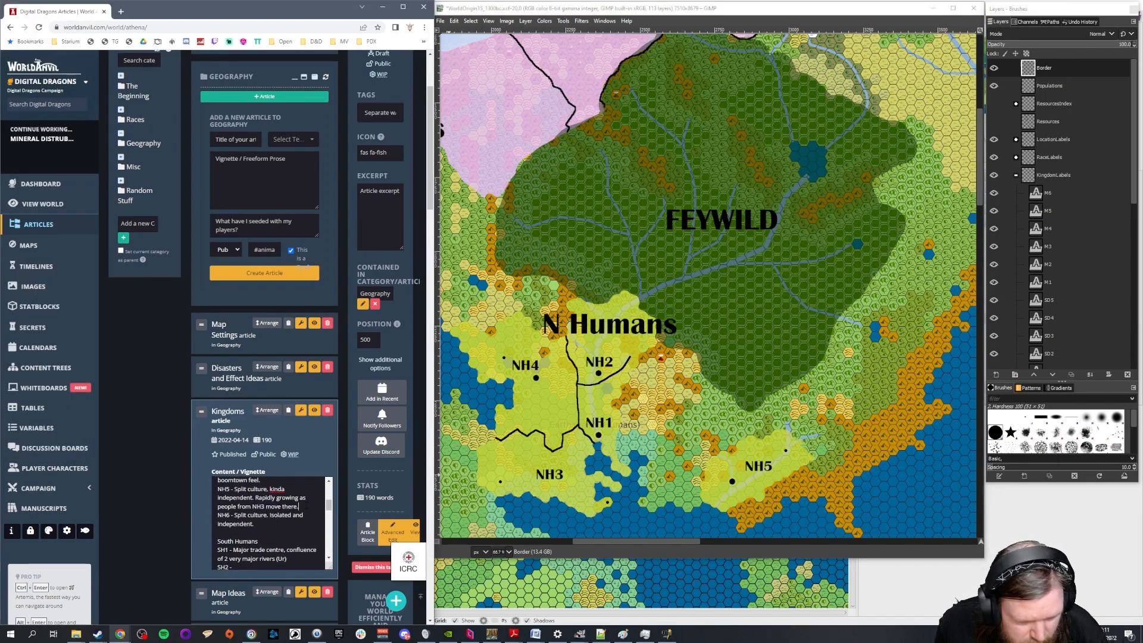
scroll(271, 524, up, 3)
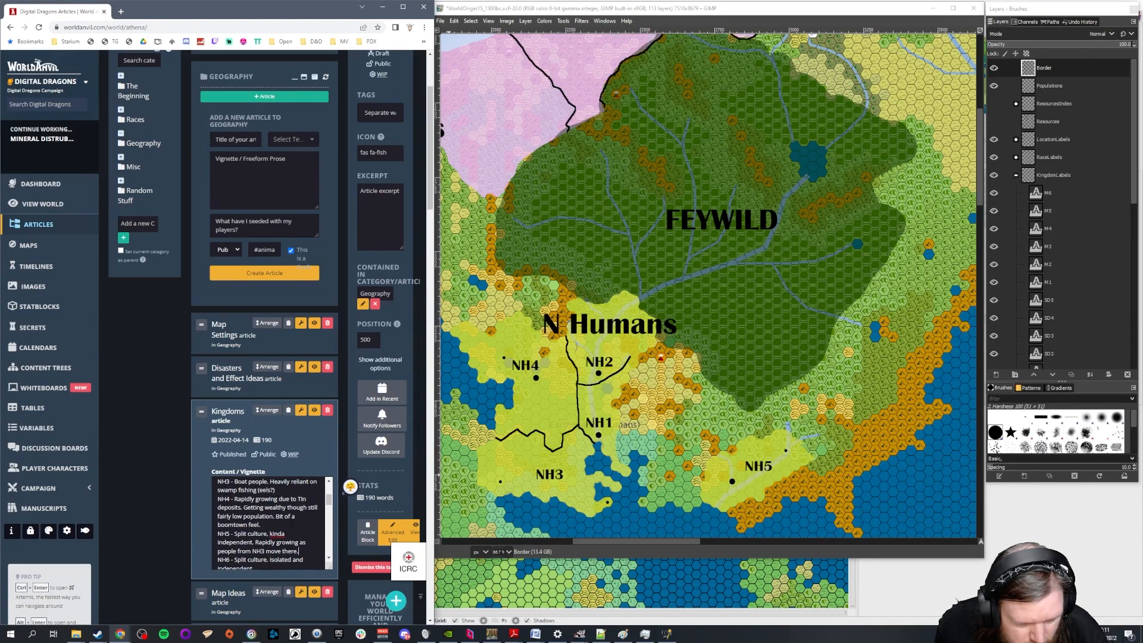
scroll(270, 523, down, 3)
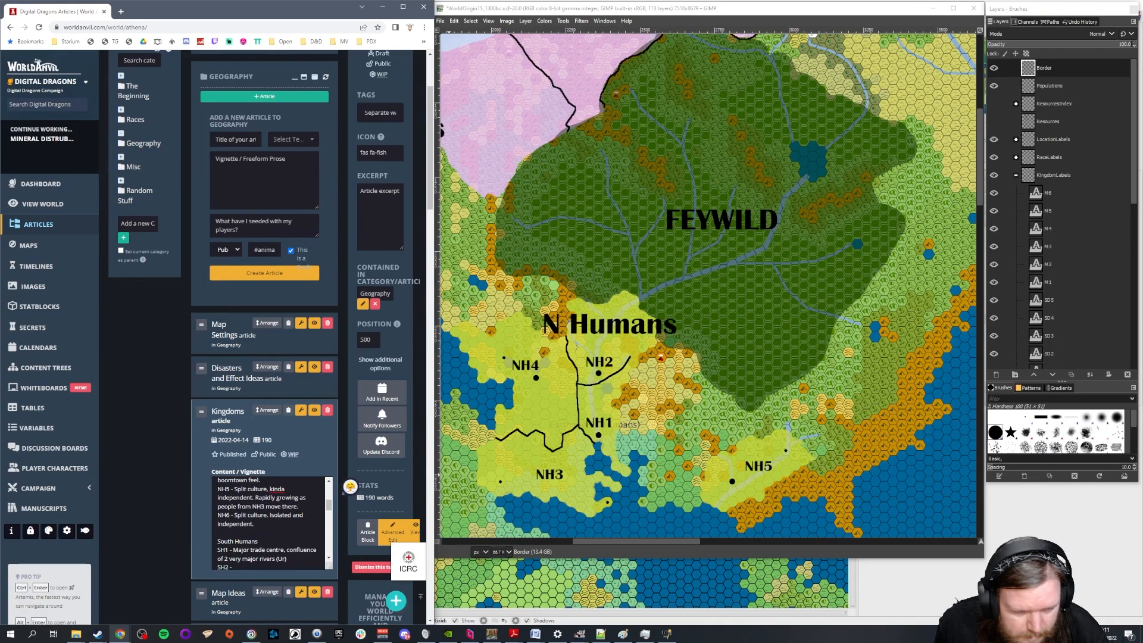
scroll(271, 523, up, 3)
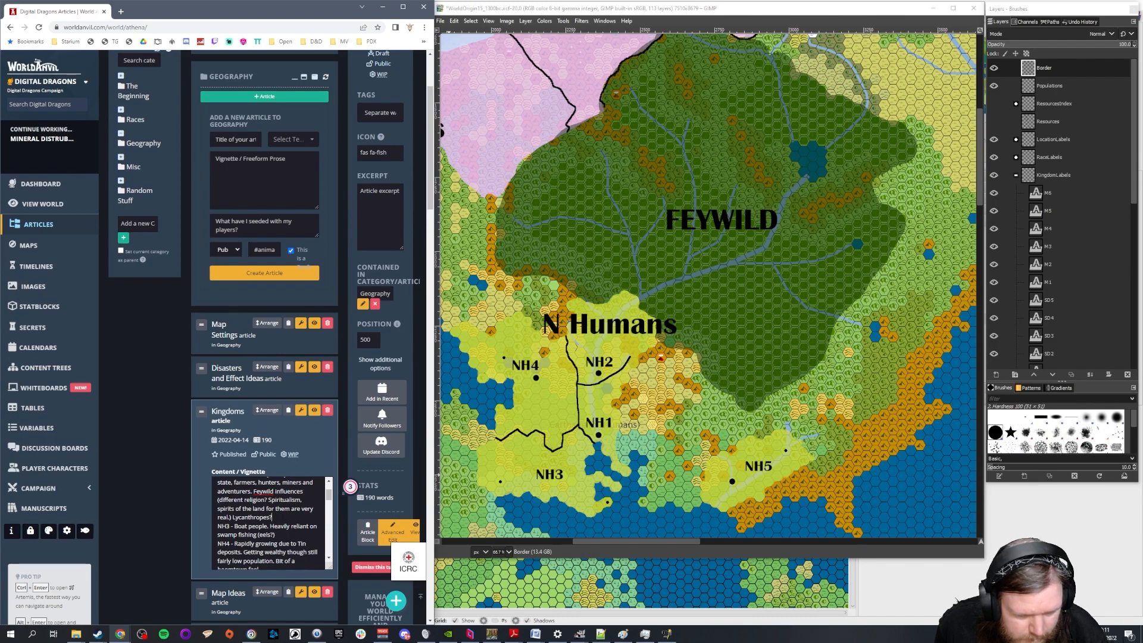
scroll(270, 523, up, 3)
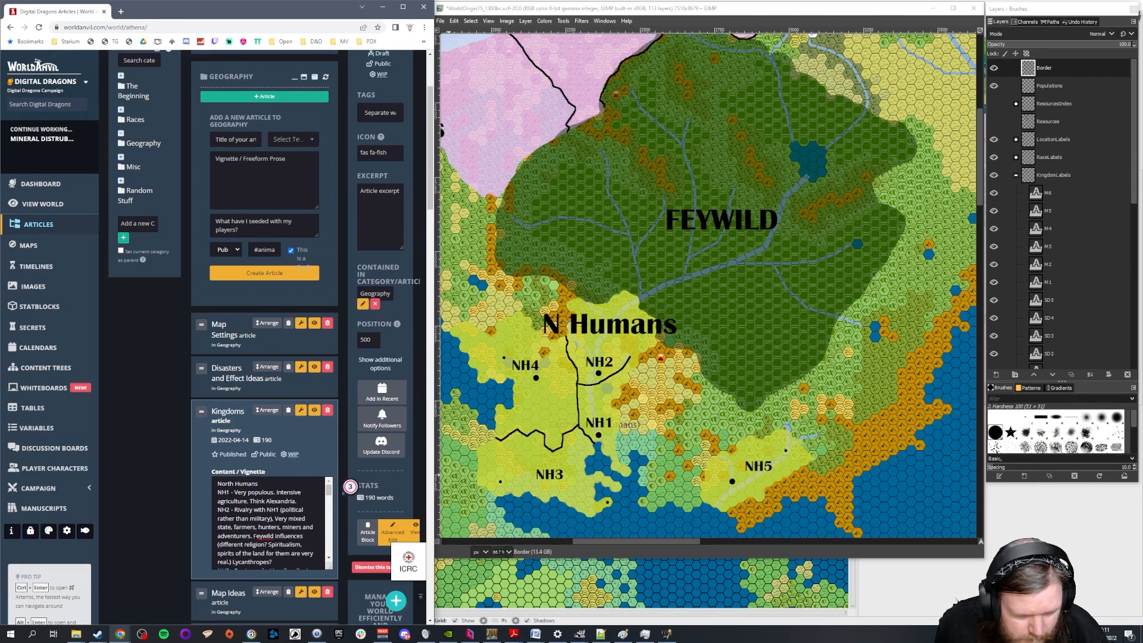
drag(272, 562, 253, 536)
key(ctrl+x)
scroll(296, 545, down, 2)
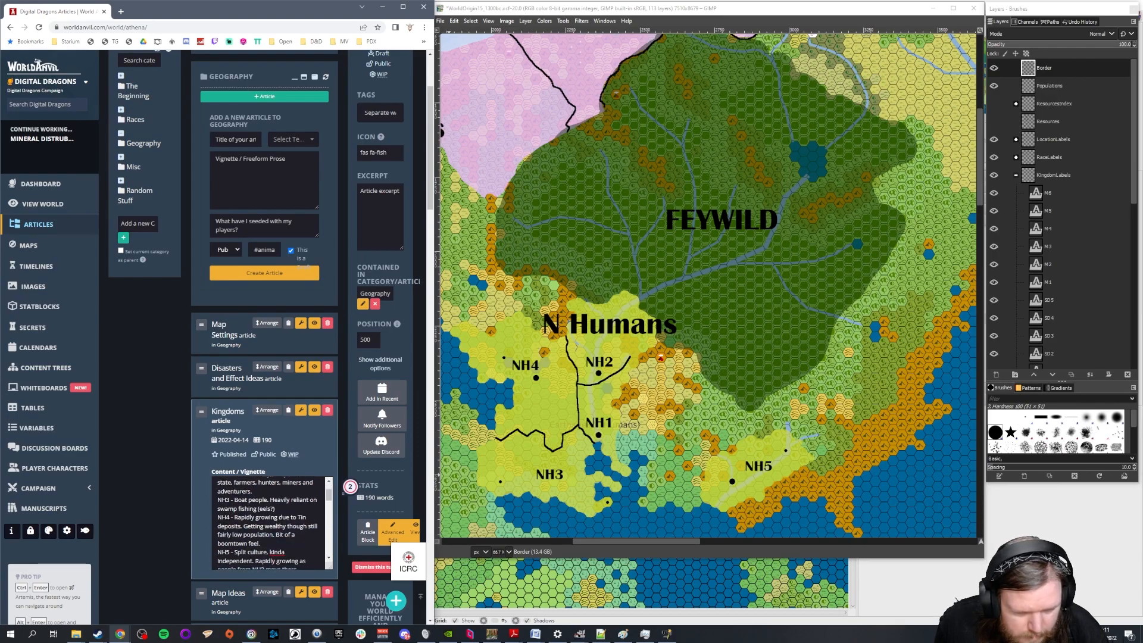
click(274, 544)
click(304, 525)
key(ctrl+v)
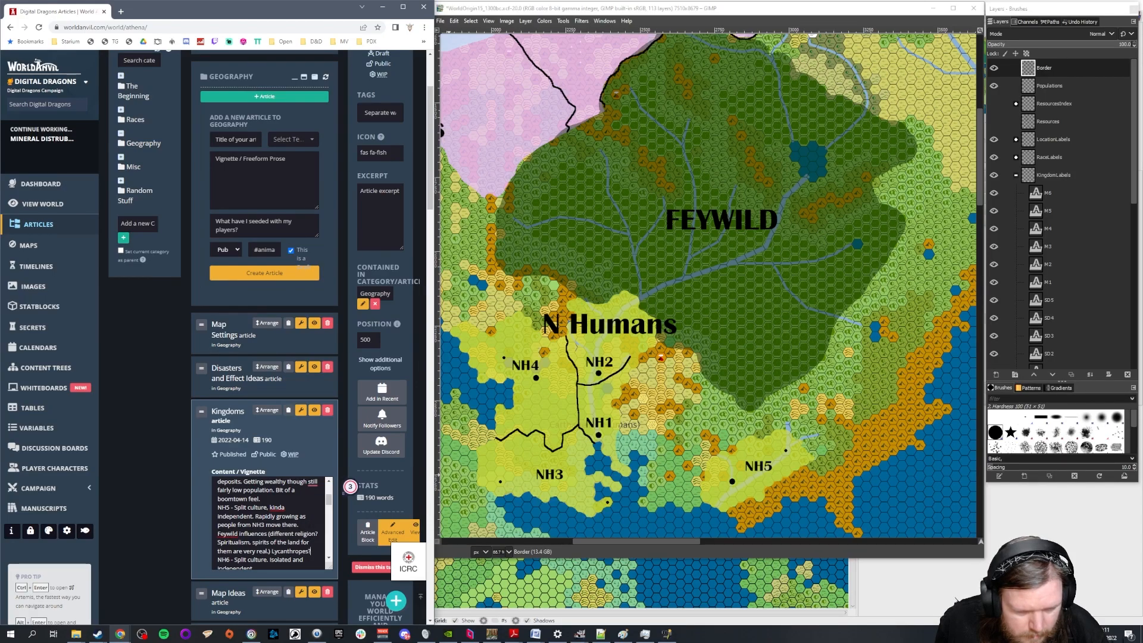
text(Benign)
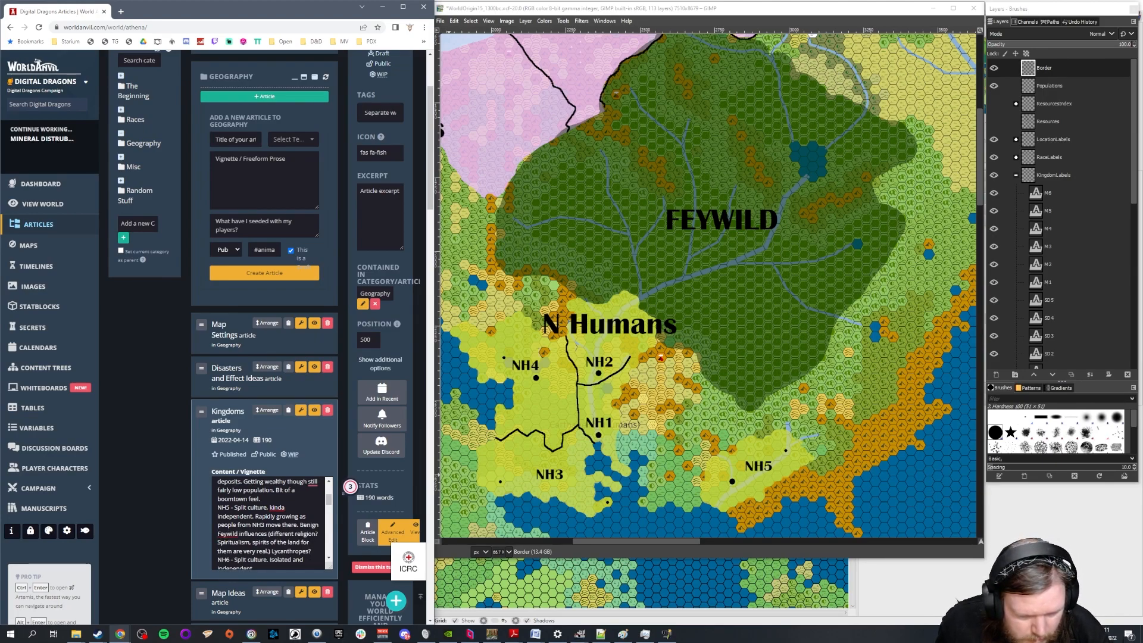
Move "Lycanthropes?" from the end of the NH5 entry to the end of the NH2 entry, after "adventurers."
mouse_move(310, 551)
mouse_down()
mouse_move(272, 551)
mouse_move(311, 552)
mouse_up()
click(272, 552)
key(BackSpace)
scroll(268, 524, up, 2)
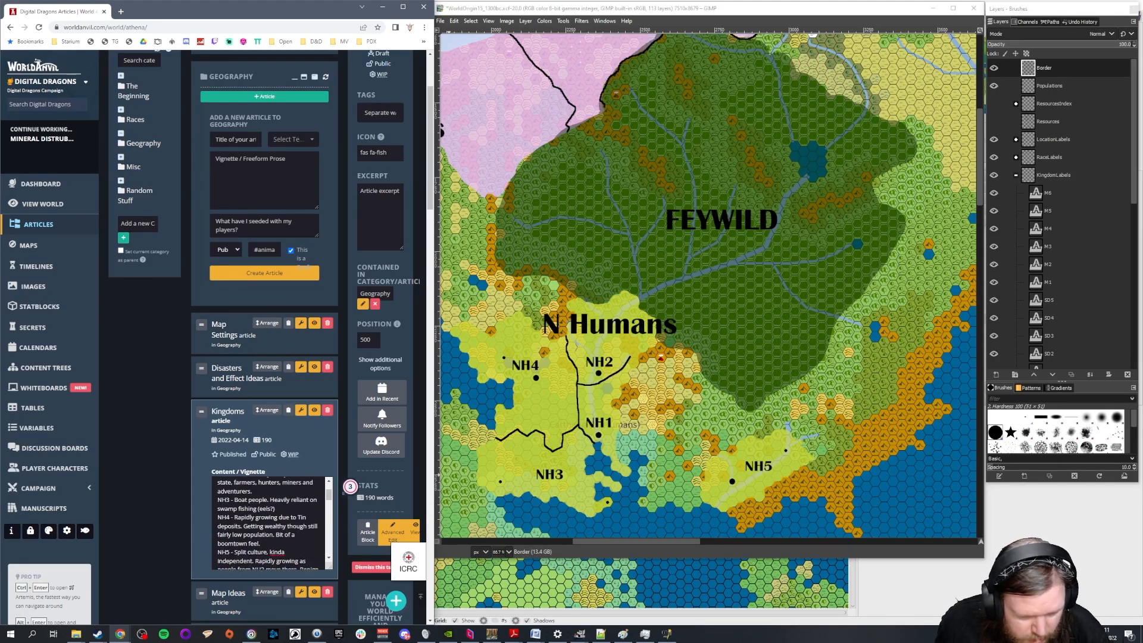
click(253, 536)
key(ctrl+v)
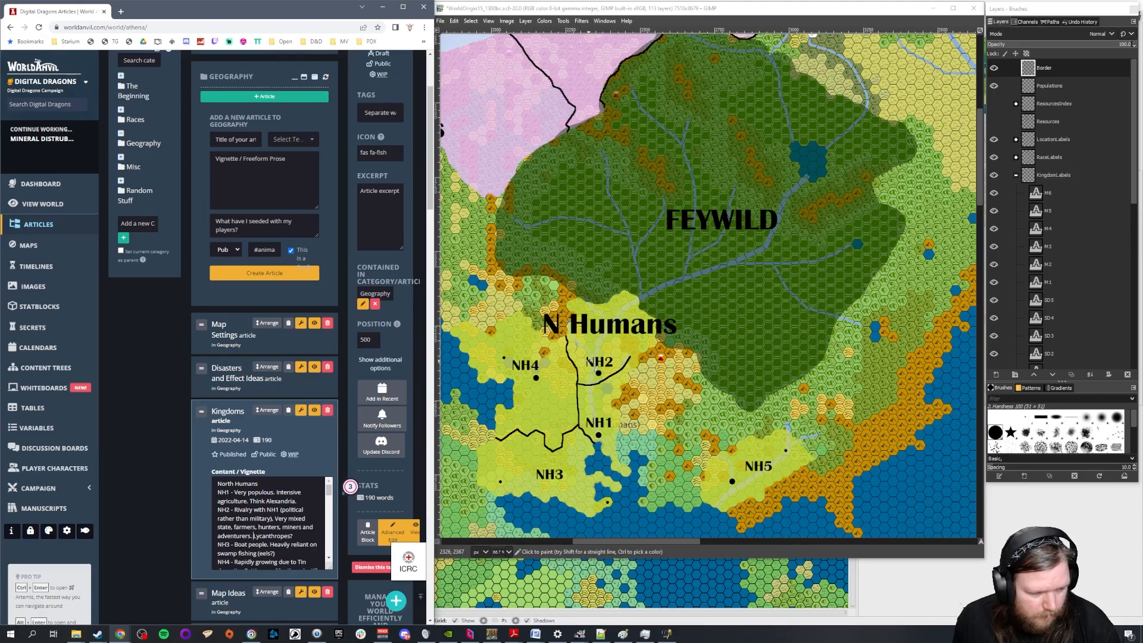
Examine NH6 and the S Humans kingdoms on the fantasy map, and how they lie relative to the other N Humans kingdoms
click(645, 13)
scroll(811, 250, down, 8)
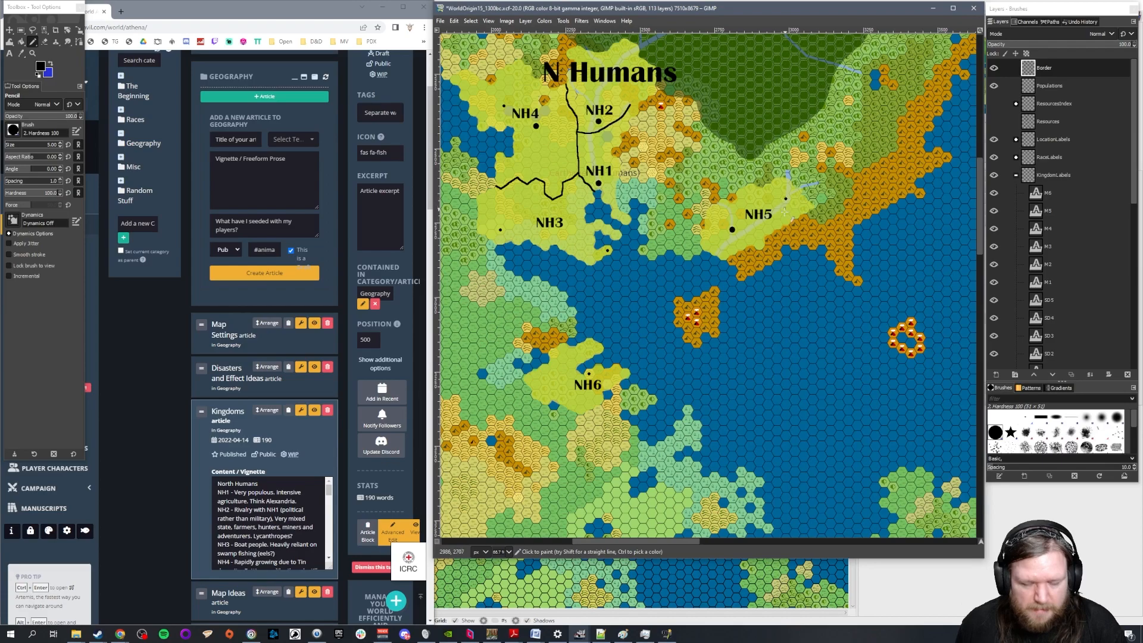
scroll(824, 260, down, 2)
scroll(824, 260, down, 3)
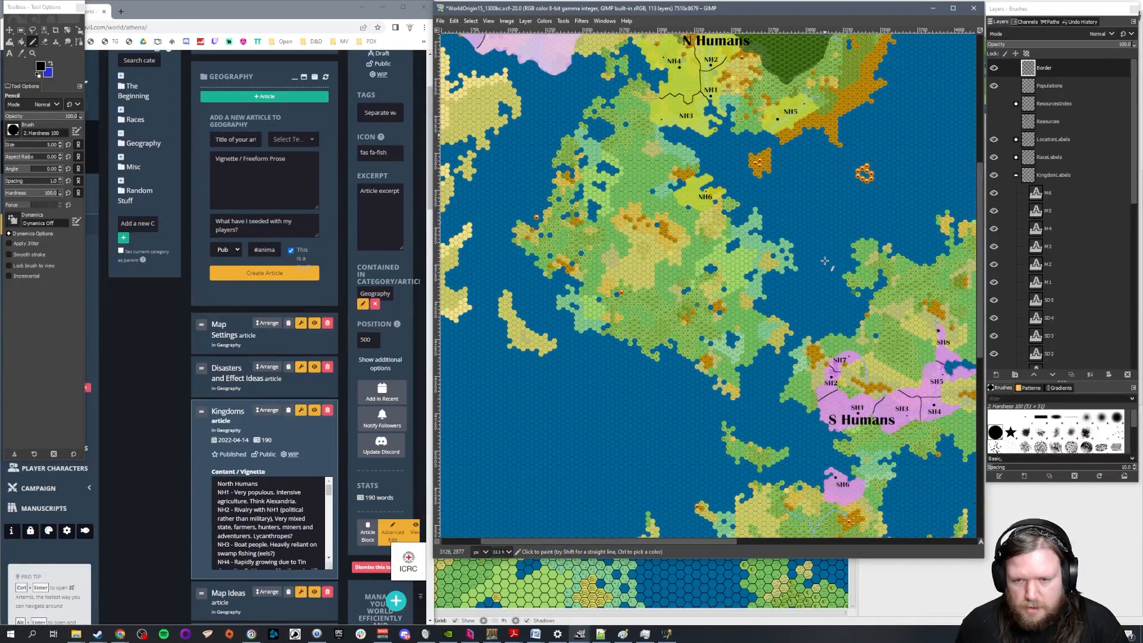
drag(686, 545, 727, 544)
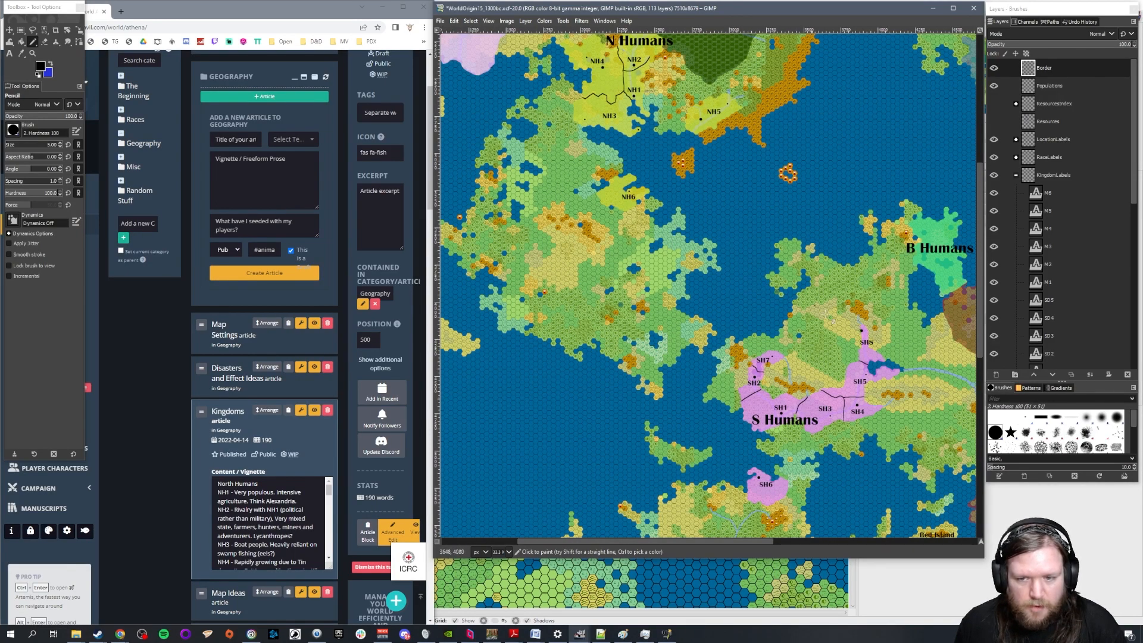
drag(739, 541, 801, 541)
scroll(839, 377, up, 2)
scroll(839, 377, down, 2)
mouse_move(734, 541)
mouse_down()
mouse_move(827, 543)
mouse_move(729, 543)
mouse_up()
ctrl+scroll(705, 484, up, 2)
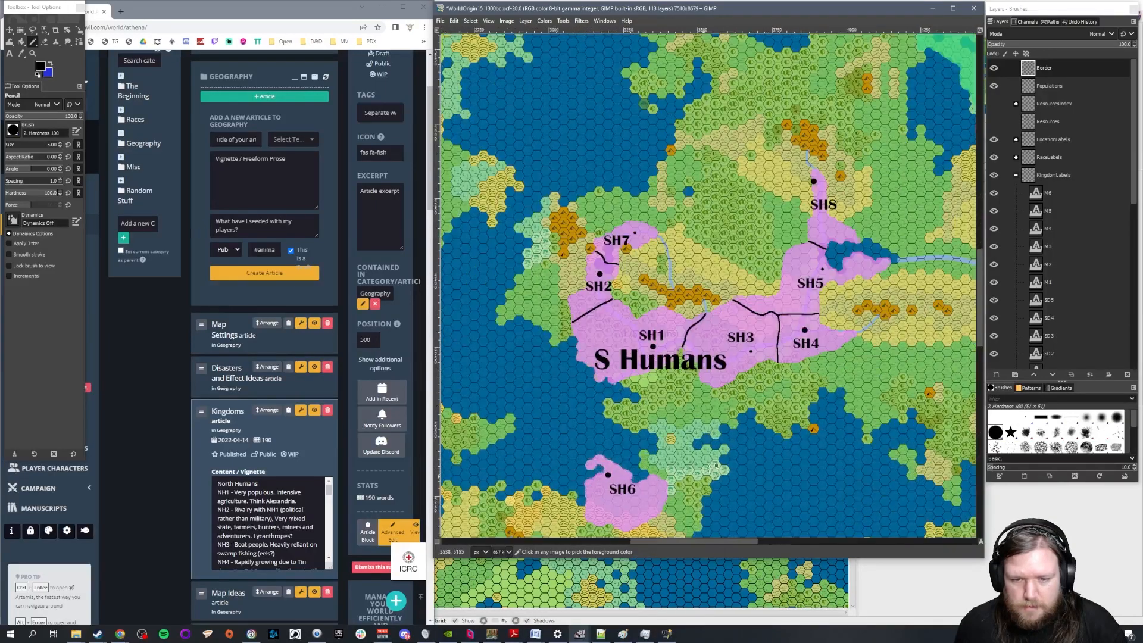
scroll(737, 436, up, 1)
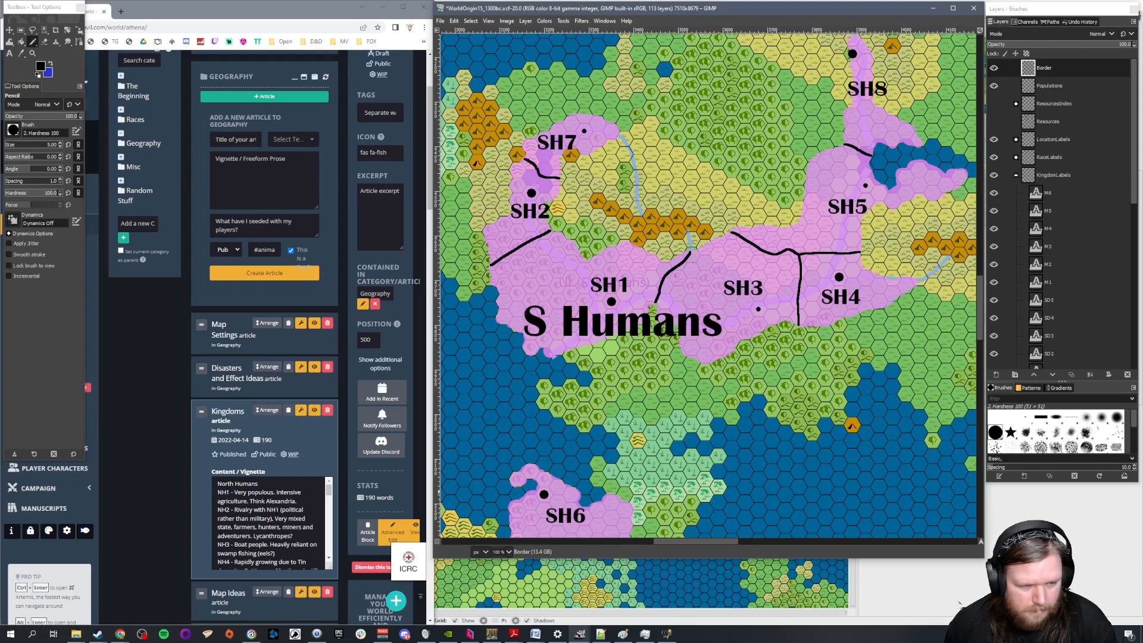
Add "(Generally more fragmented)" after the North Humans heading in the Kingdoms article
scroll(294, 496, down, 8)
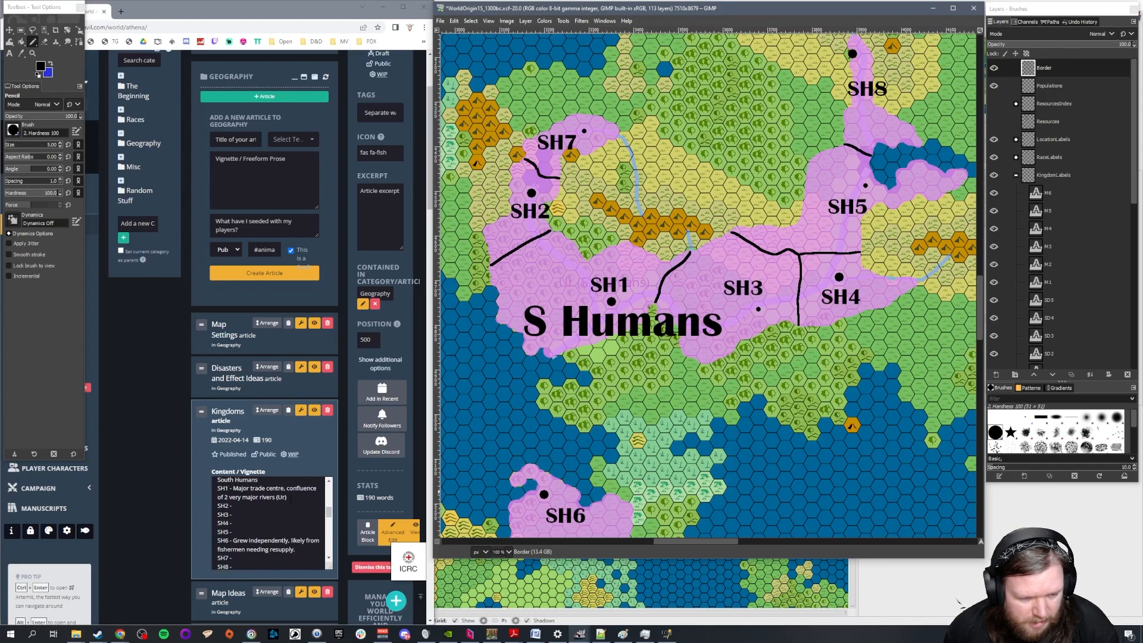
click(262, 522)
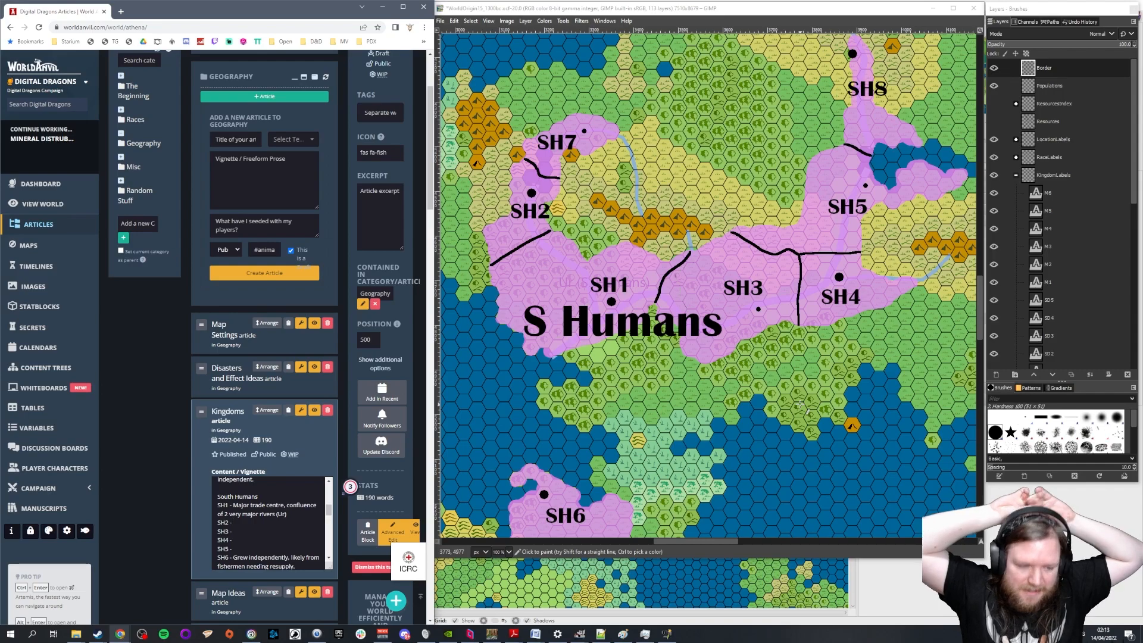
scroll(271, 524, up, 5)
scroll(271, 524, up, 5)
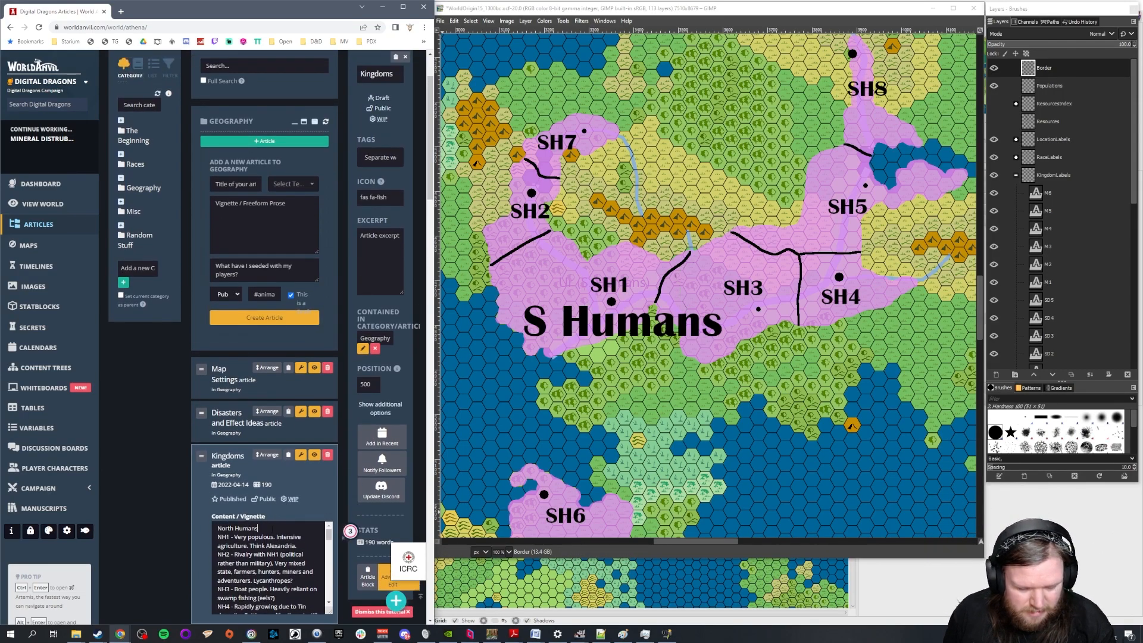
text((Generally more fran)
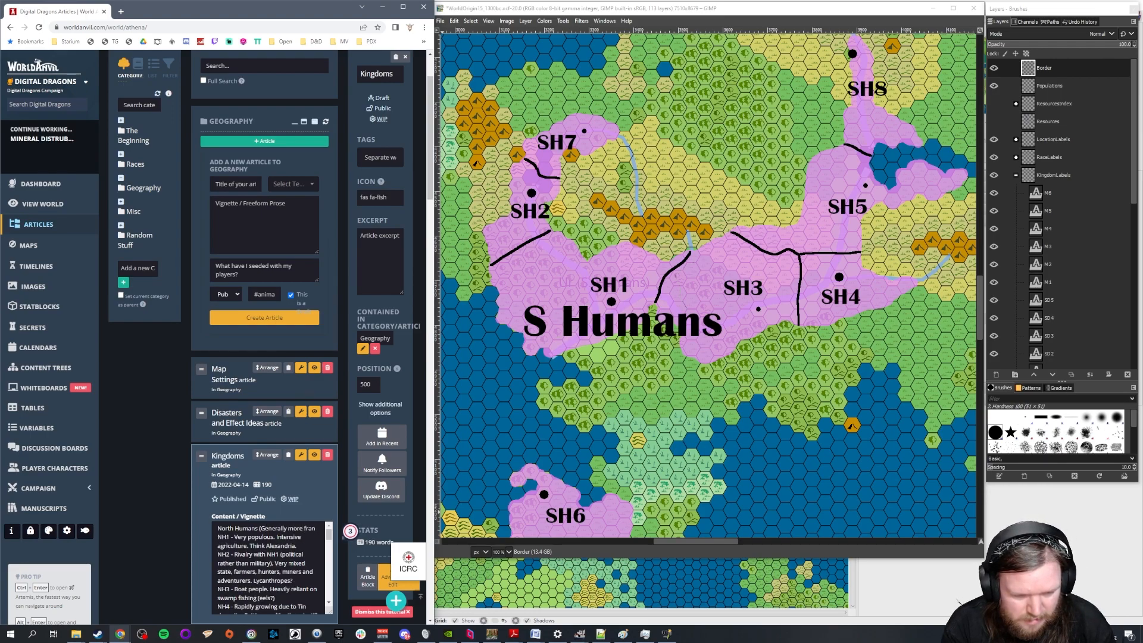
key(BackSpace)
text(gmented))
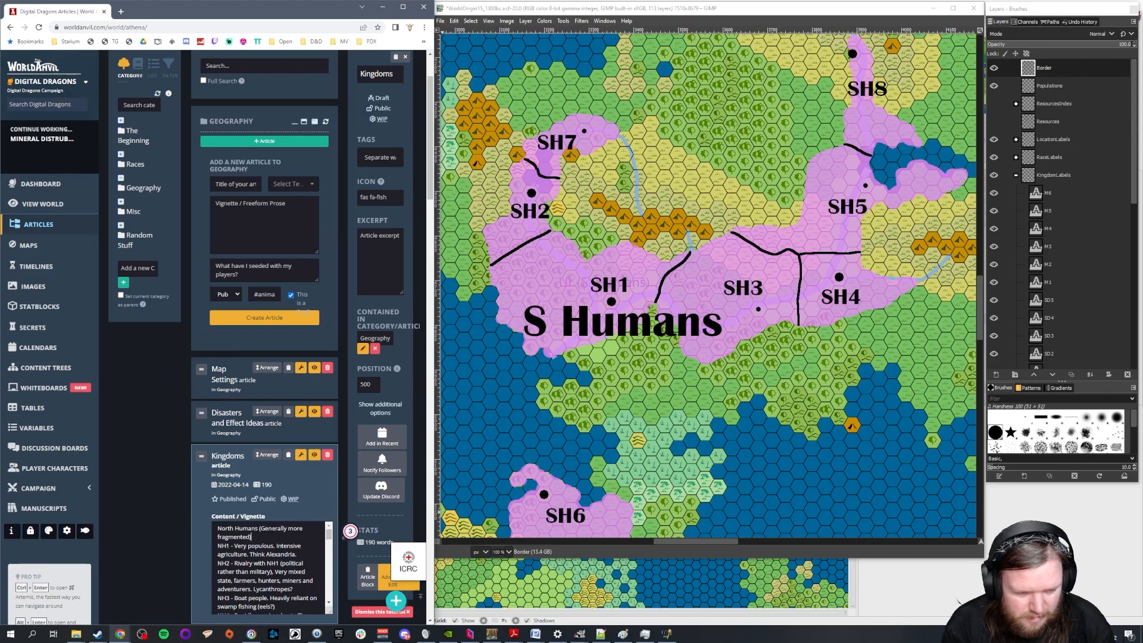
Add "(Generally more culturally unified)" after the South Humans heading
scroll(251, 555, down, 5)
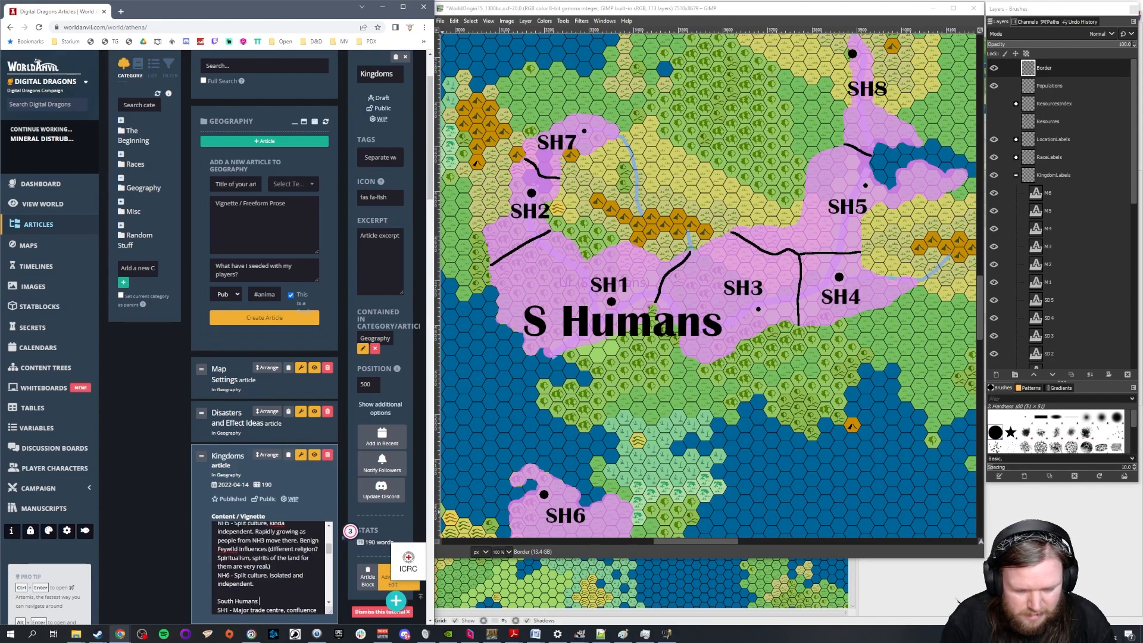
text(Generally more)
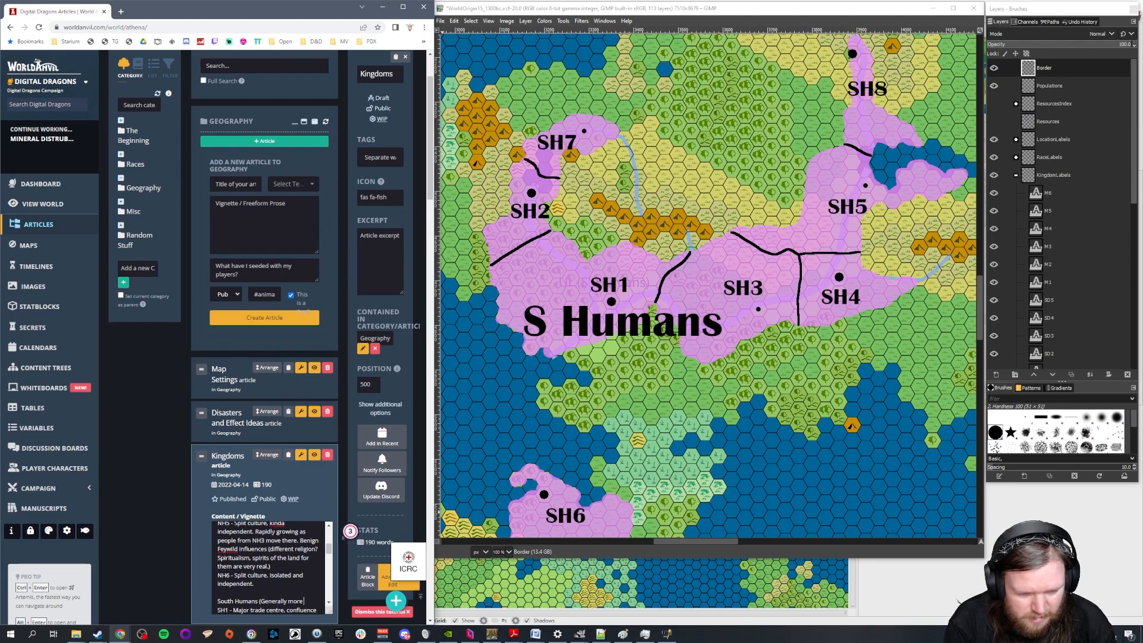
text( culturally un)
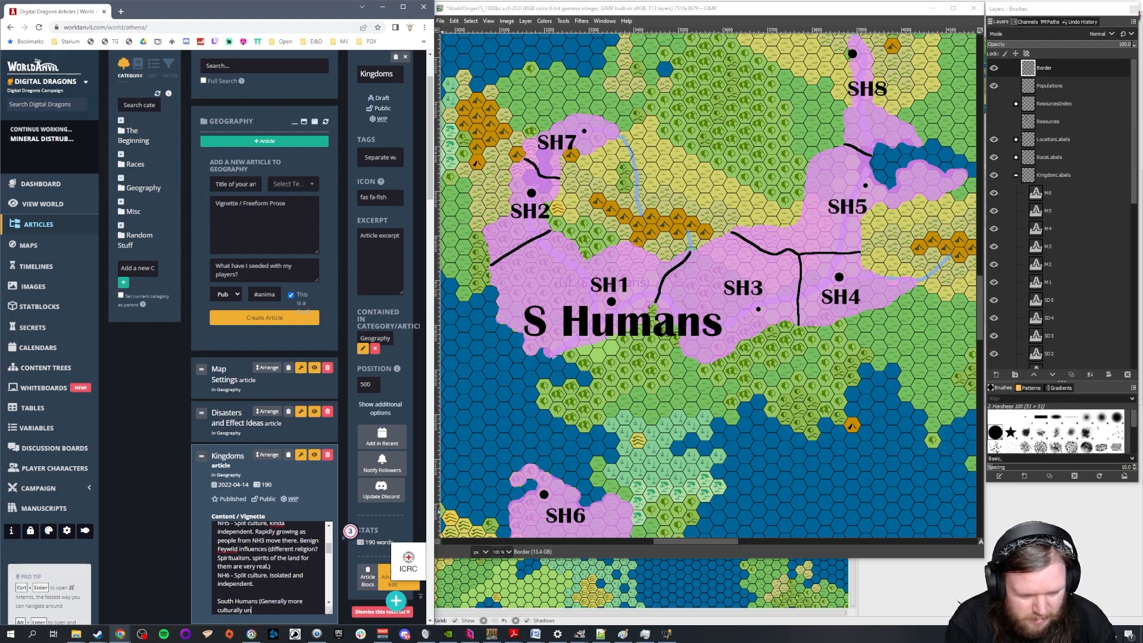
text(ified))
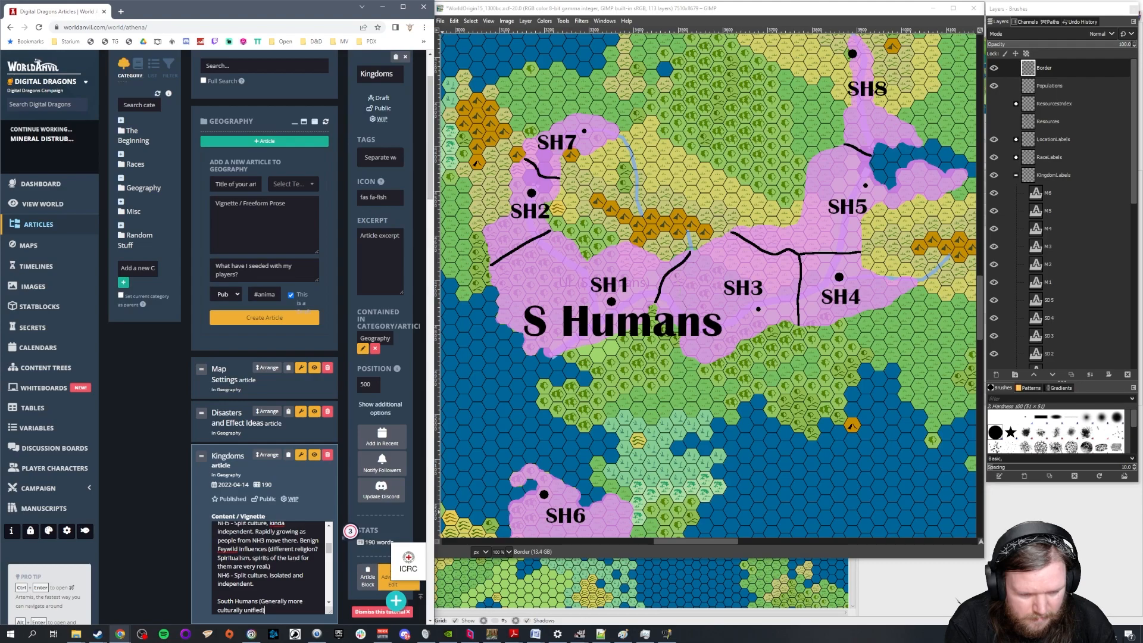
Put the bracketed note beside the North Humans heading on its own line beneath it, and review the South Humans entries
key(Down)
key(Down)
key(Down)
key(Down)
key(Down)
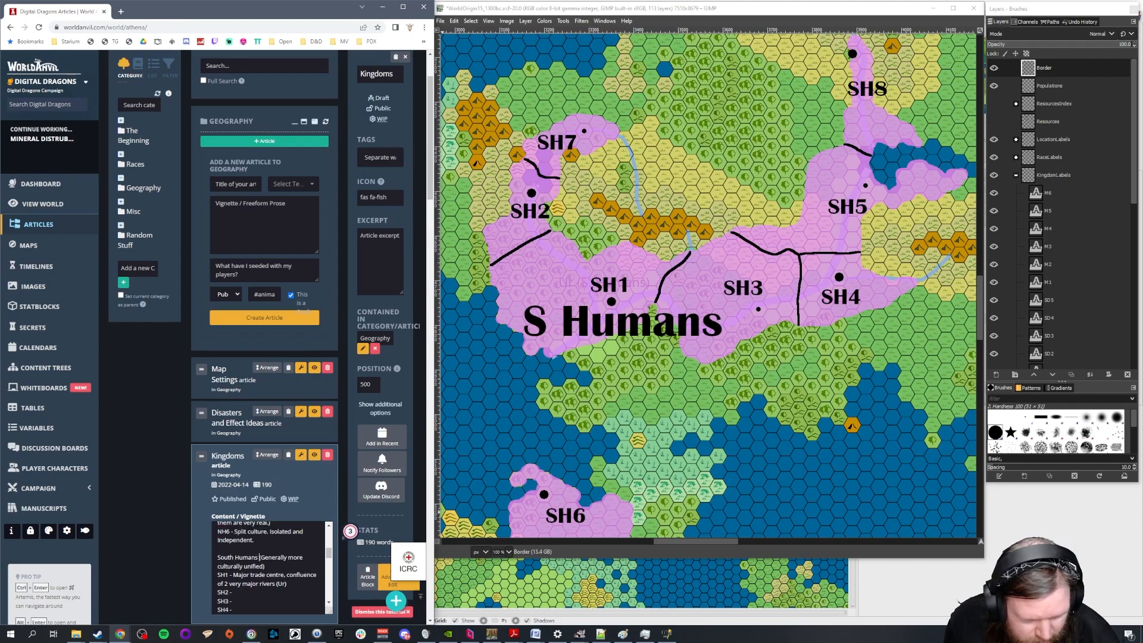
scroll(260, 558, down, 1)
scroll(259, 558, up, 4)
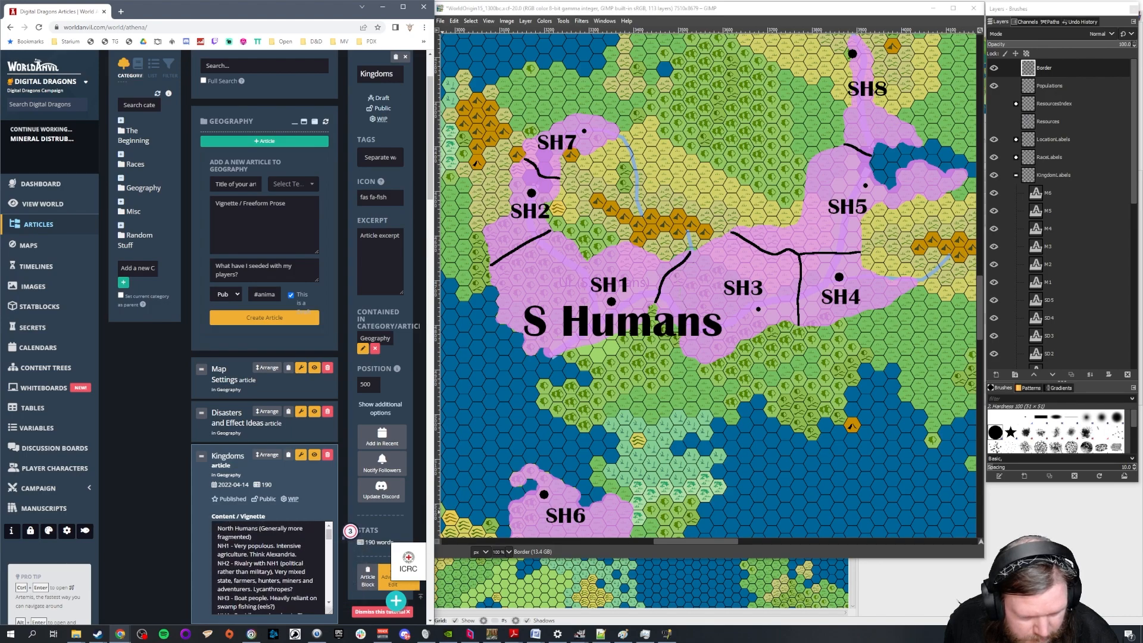
scroll(259, 558, up, 1)
click(259, 573)
key(Return)
scroll(260, 573, down, 2)
scroll(268, 592, down, 5)
scroll(291, 581, up, 3)
scroll(290, 580, down, 3)
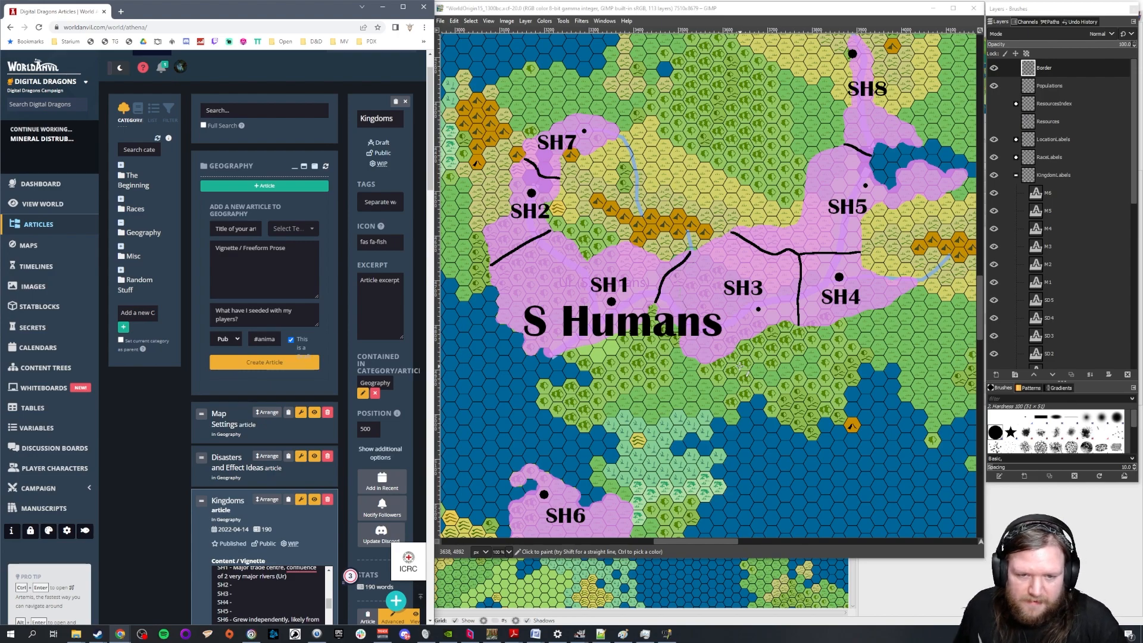
Show the Resources layer on the fantasy map and examine the deposits around the S Humans kingdoms
scroll(572, 278, up, 1)
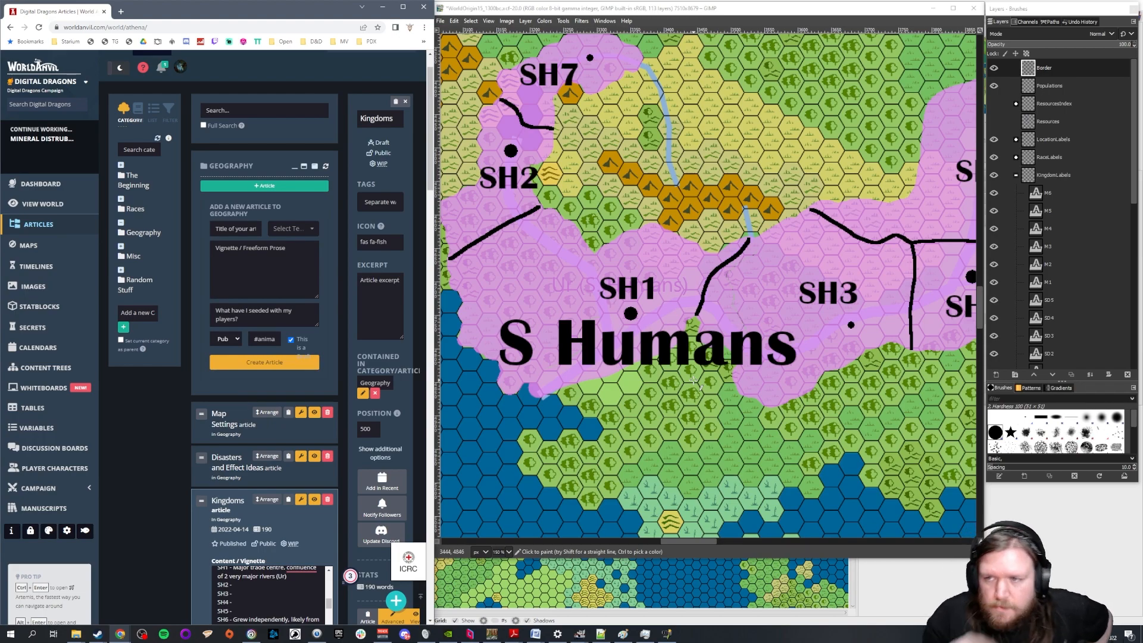
click(993, 121)
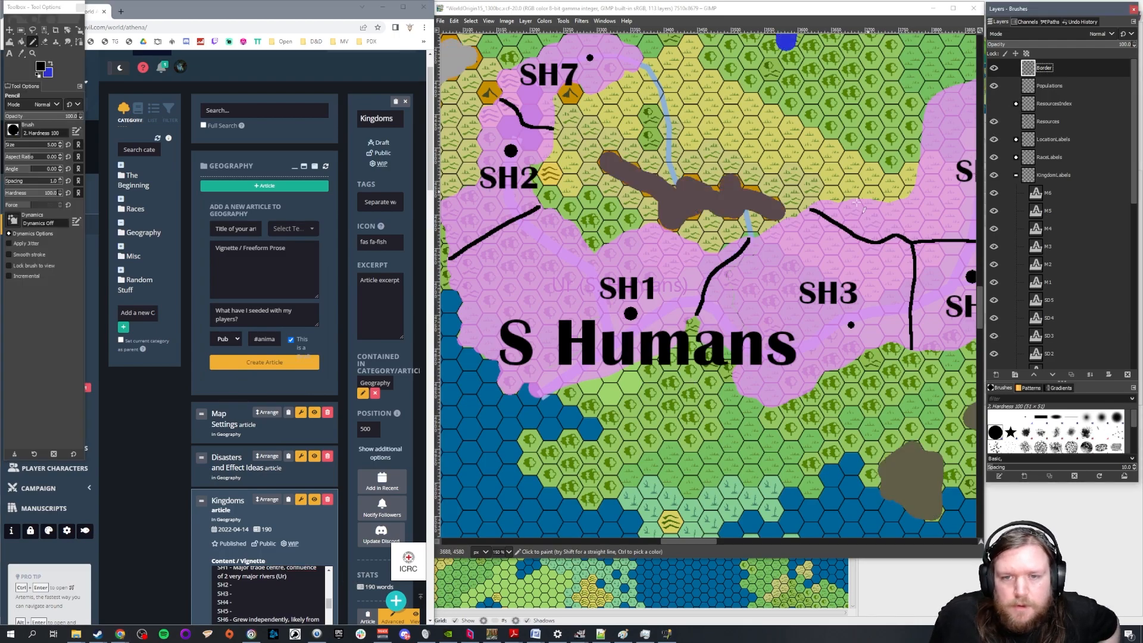
scroll(853, 168, down, 1)
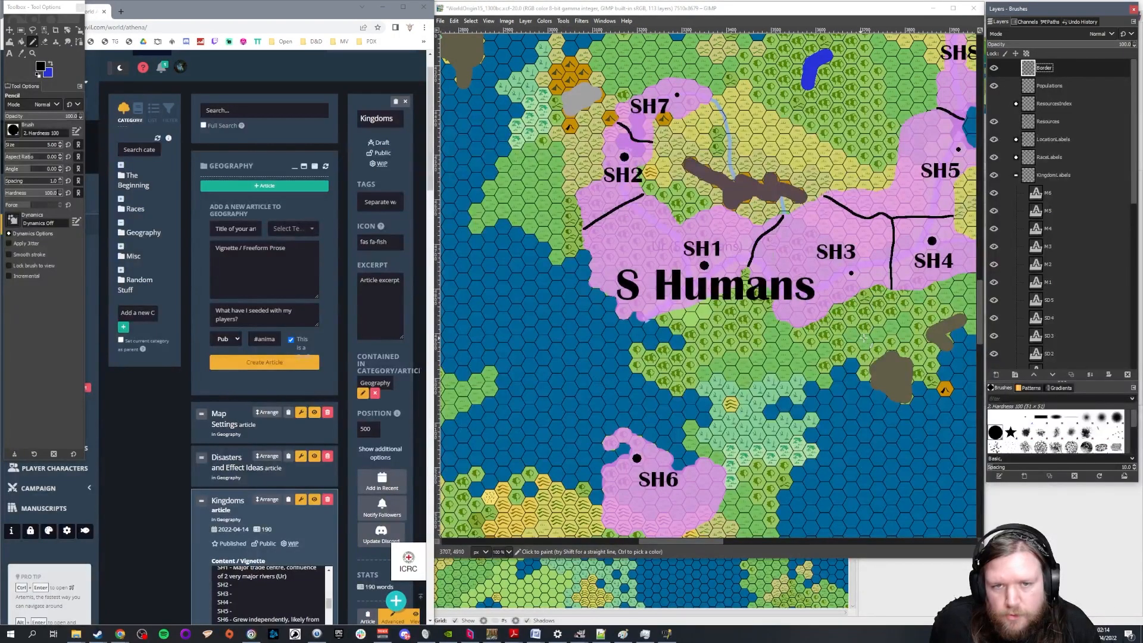
drag(714, 541, 730, 540)
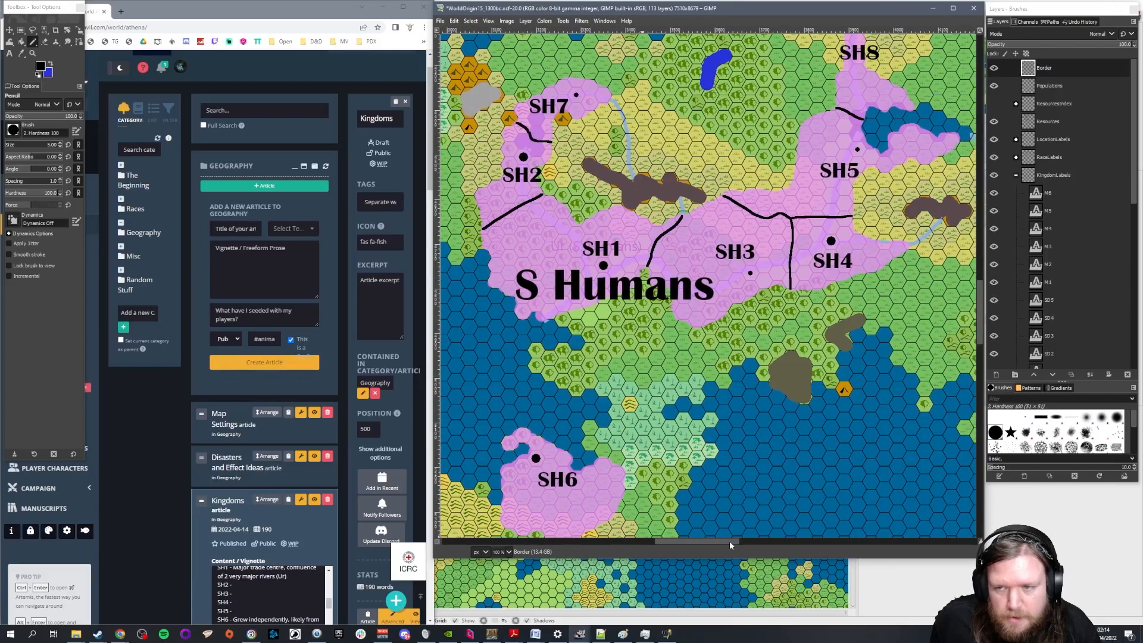
scroll(730, 430, up, 3)
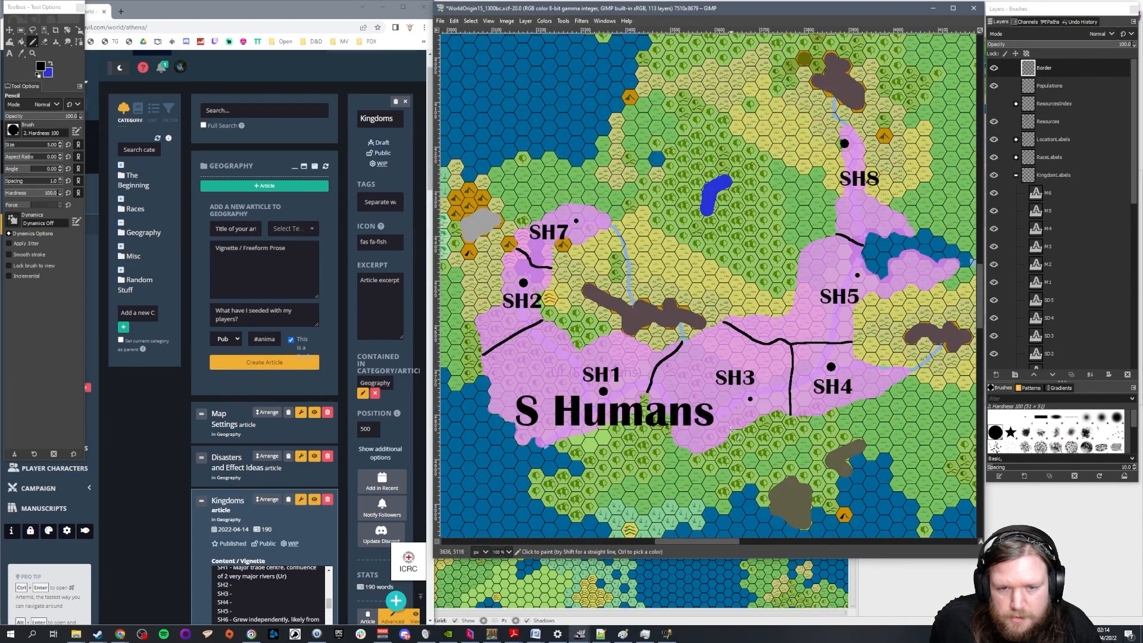
scroll(271, 596, down, 8)
scroll(271, 596, up, 3)
Extend the North Humans note with "- More technologically advanced." and remove the brackets around it
click(301, 581)
text(- More techno)
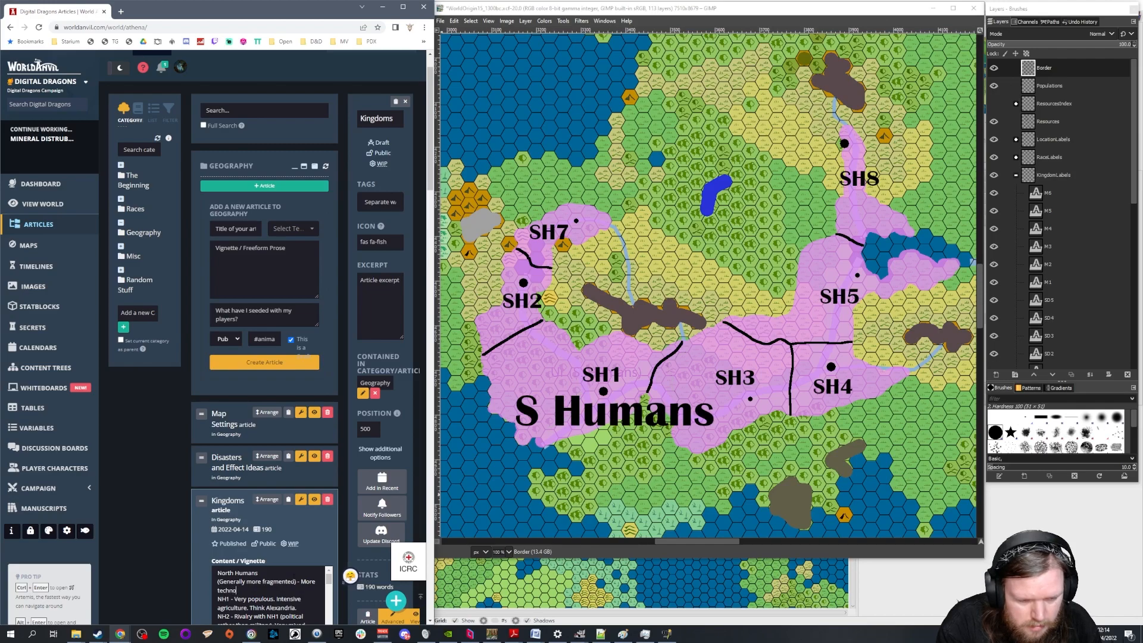
text(logically)
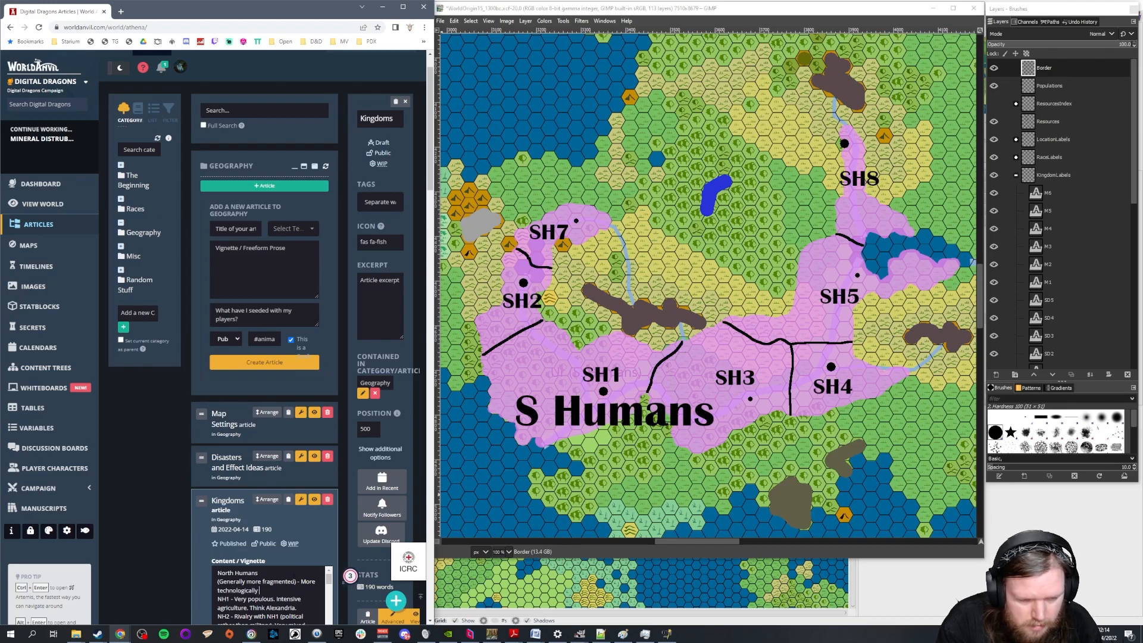
text( advanced.)
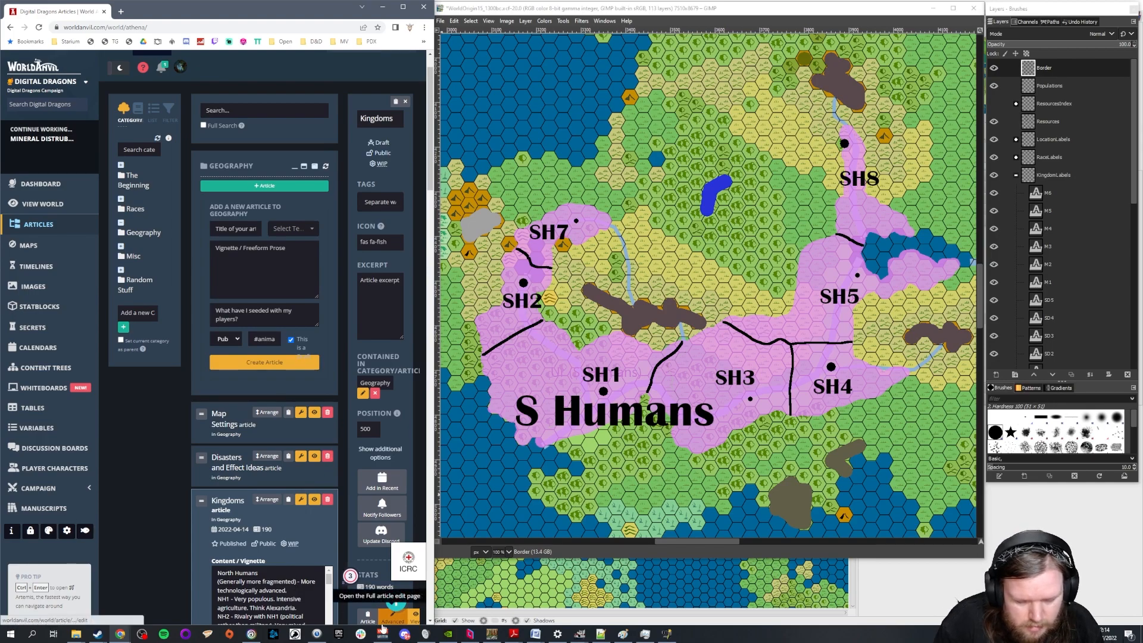
key(BackSpace)
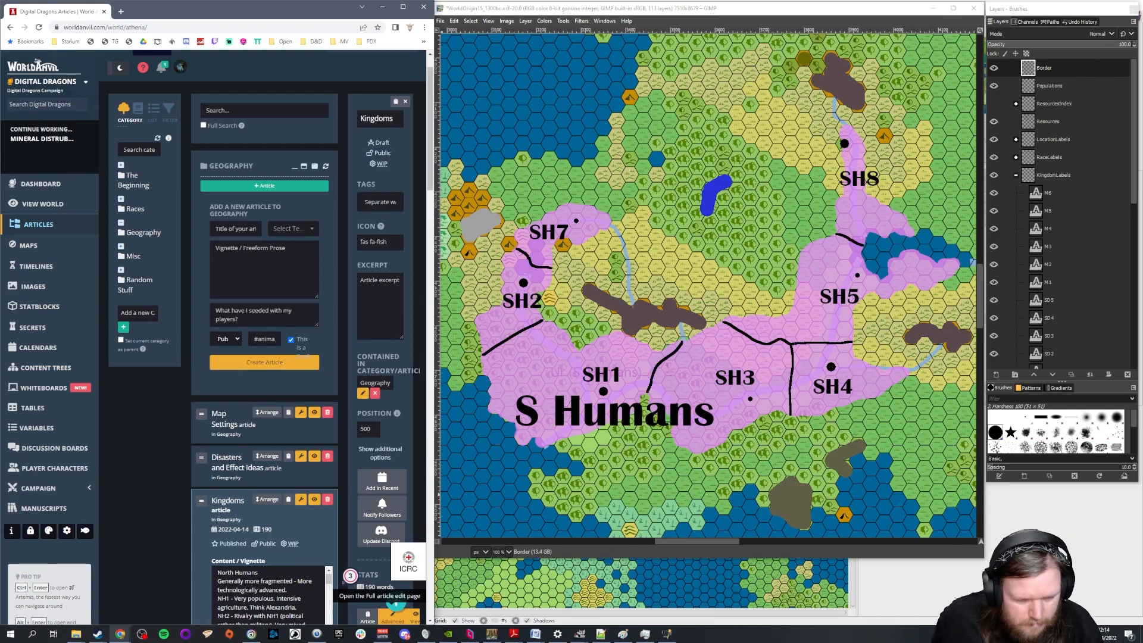
Remove the brackets from the South Humans note and insert a blank line between it and the SH1 entry
scroll(342, 581, down, 5)
scroll(343, 582, down, 3)
key(BackSpace)
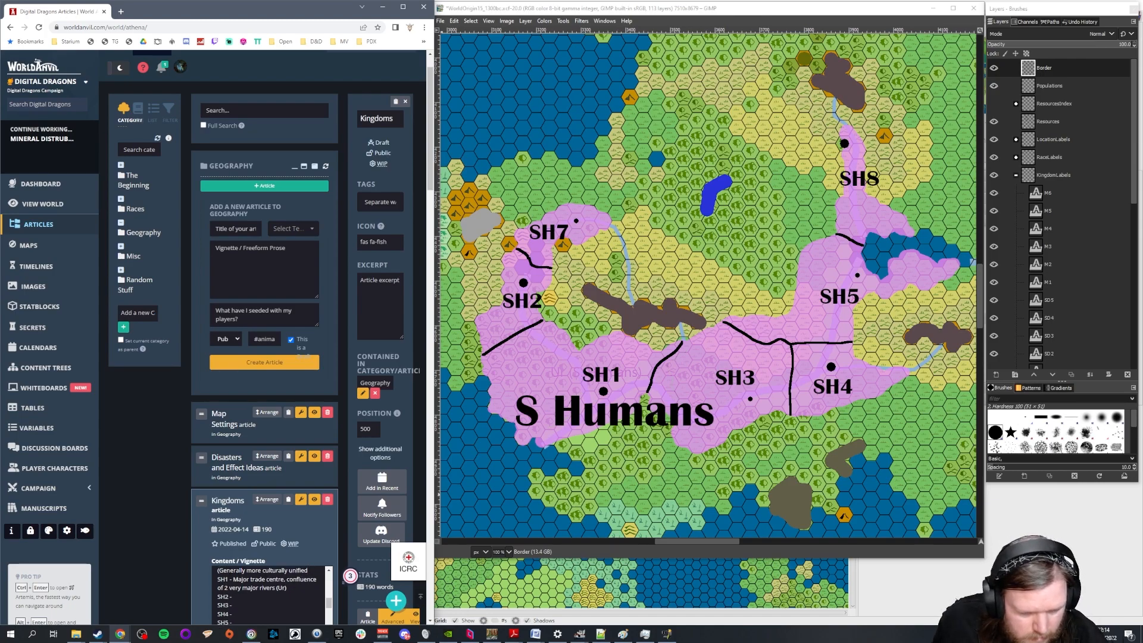
key(Home)
key(Delete)
click(315, 575)
key(Return)
Append ", very river orientated." to the "Generally more culturally unified" note under South Humans
scroll(294, 580, up, 1)
scroll(294, 580, down, 8)
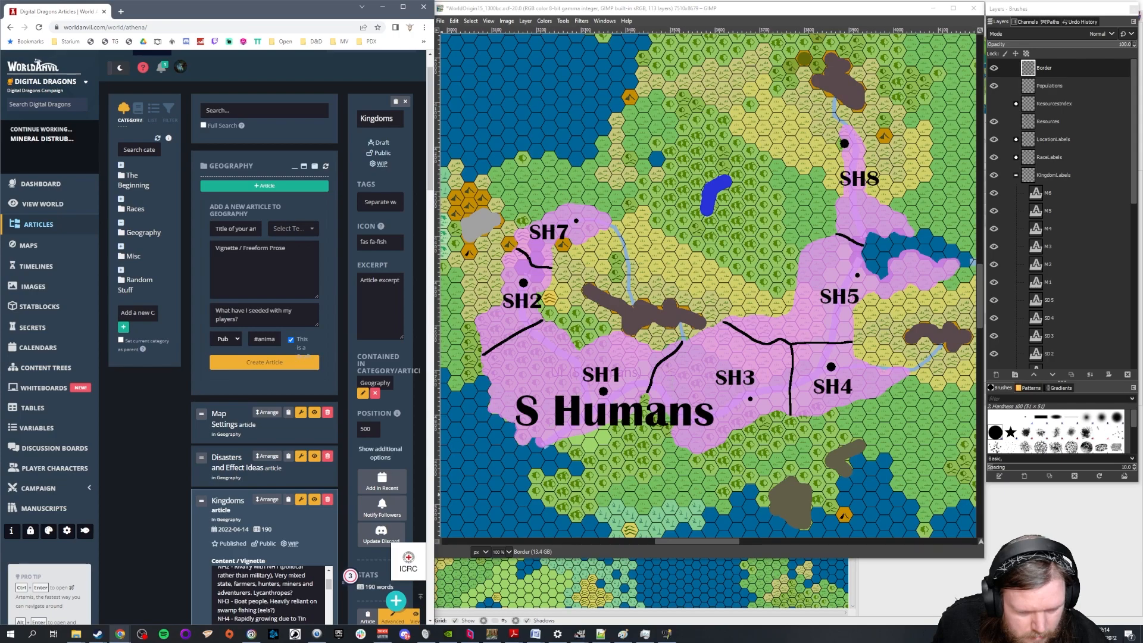
scroll(271, 596, up, 1)
scroll(298, 585, down, 10)
scroll(298, 585, up, 5)
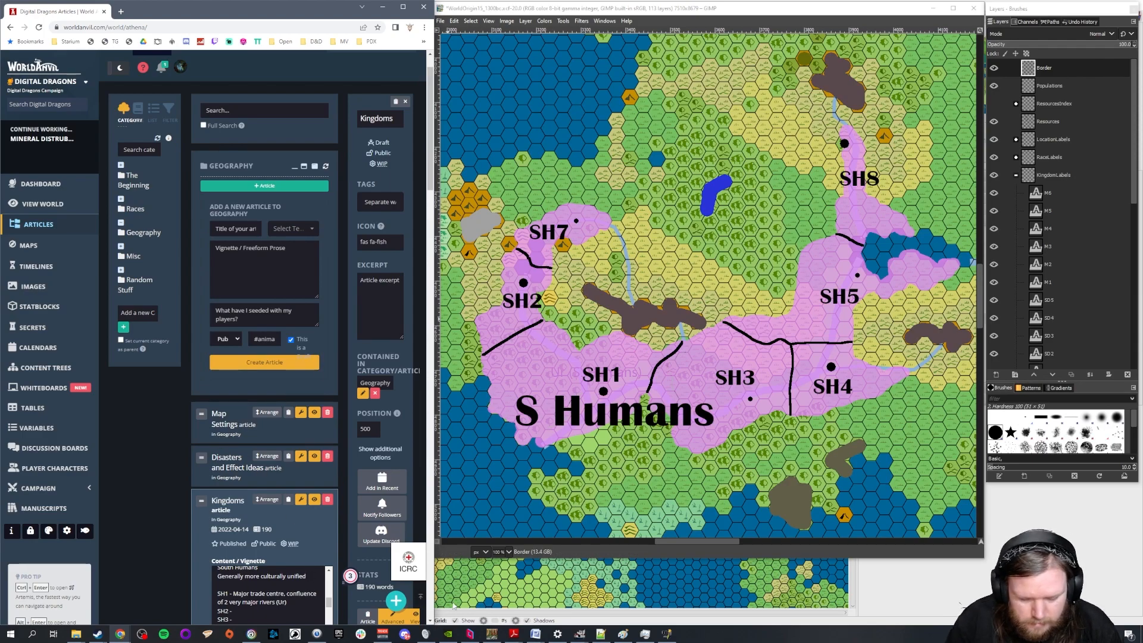
text(, very)
text( river )
text(orientated)
text(.)
Describe SH5 as "Lake culture. Fishing and sailing. Fighting for independence from SH4."
key(Down)
key(Down)
key(Down)
key(Down)
key(Down)
key(Down)
key(Down)
key(Down)
key(Down)
key(Down)
key(Down)
key(Down)
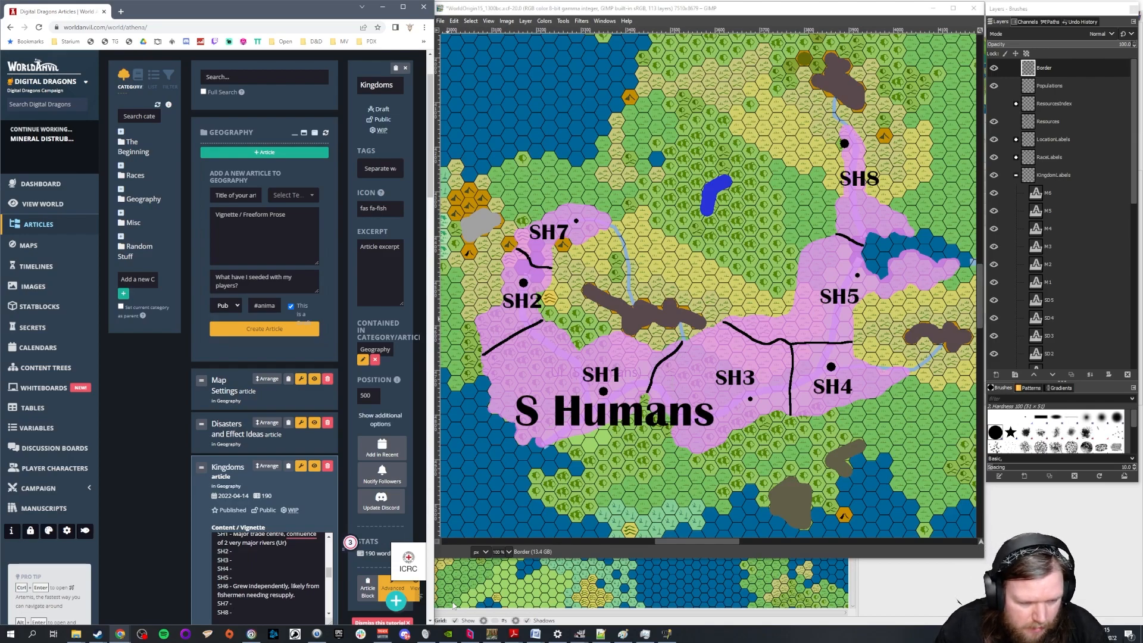
key(Down)
text(Lake)
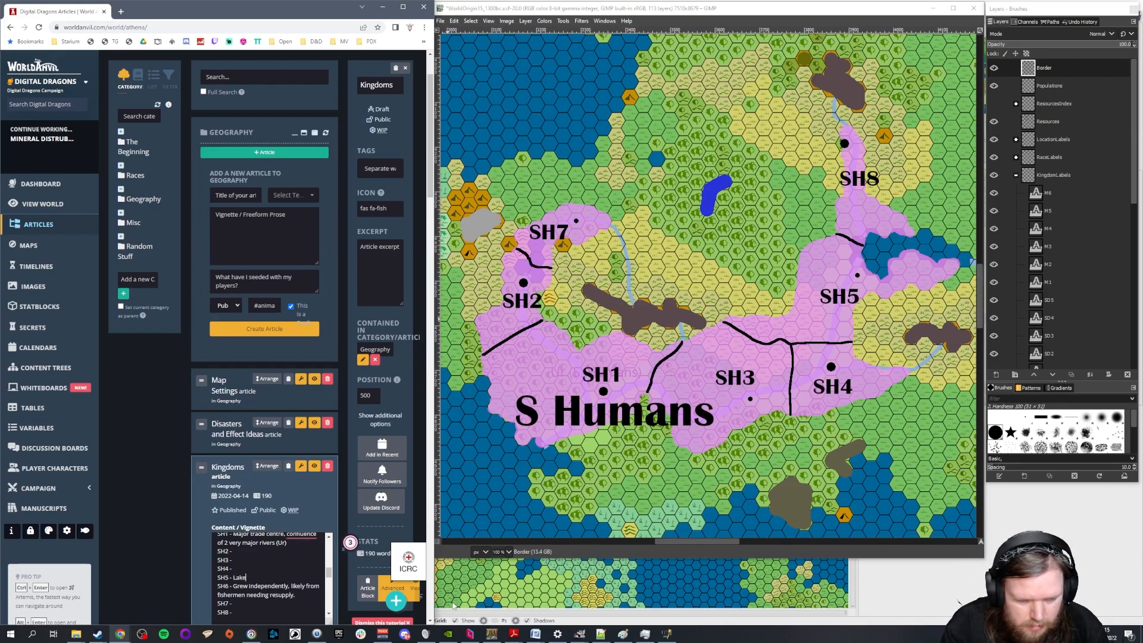
text( culture)
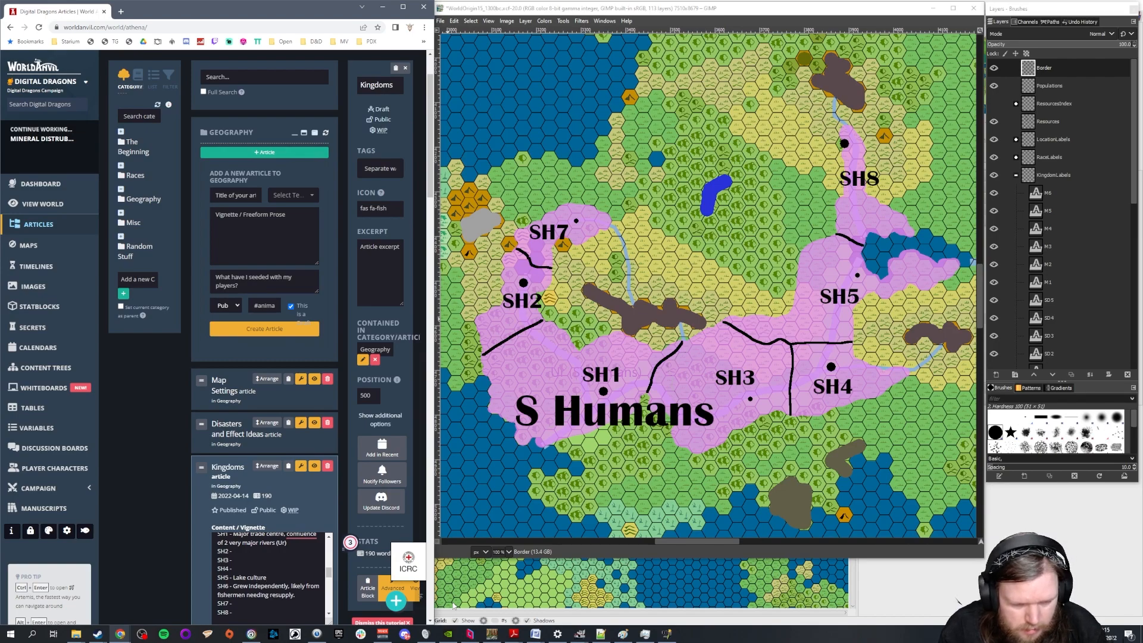
text(. Fishing and sailing.)
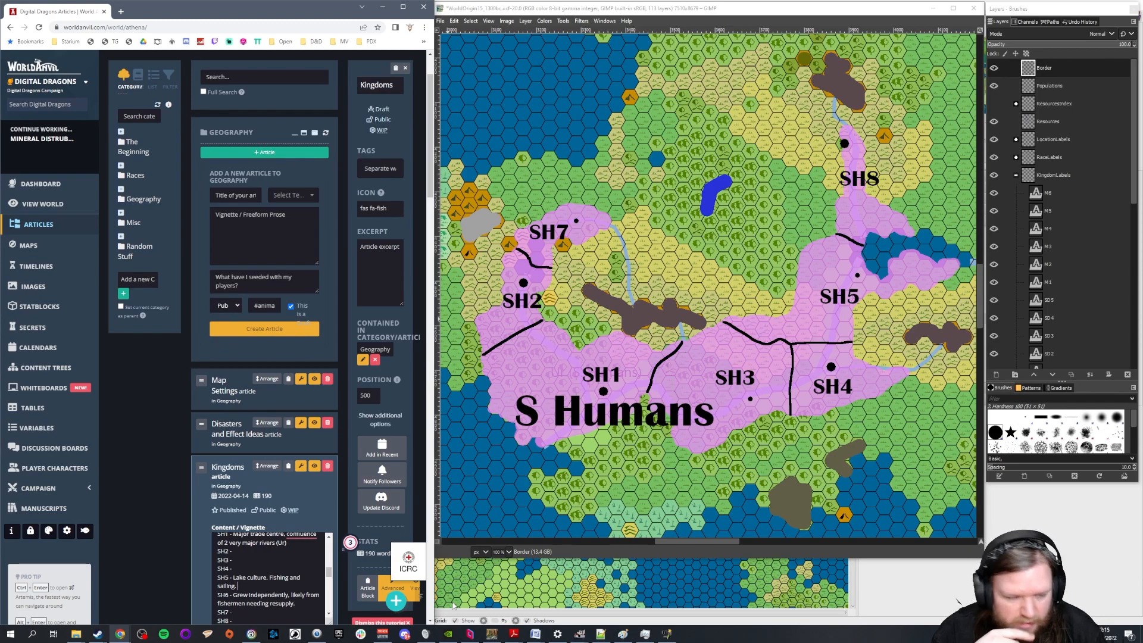
text(Fight)
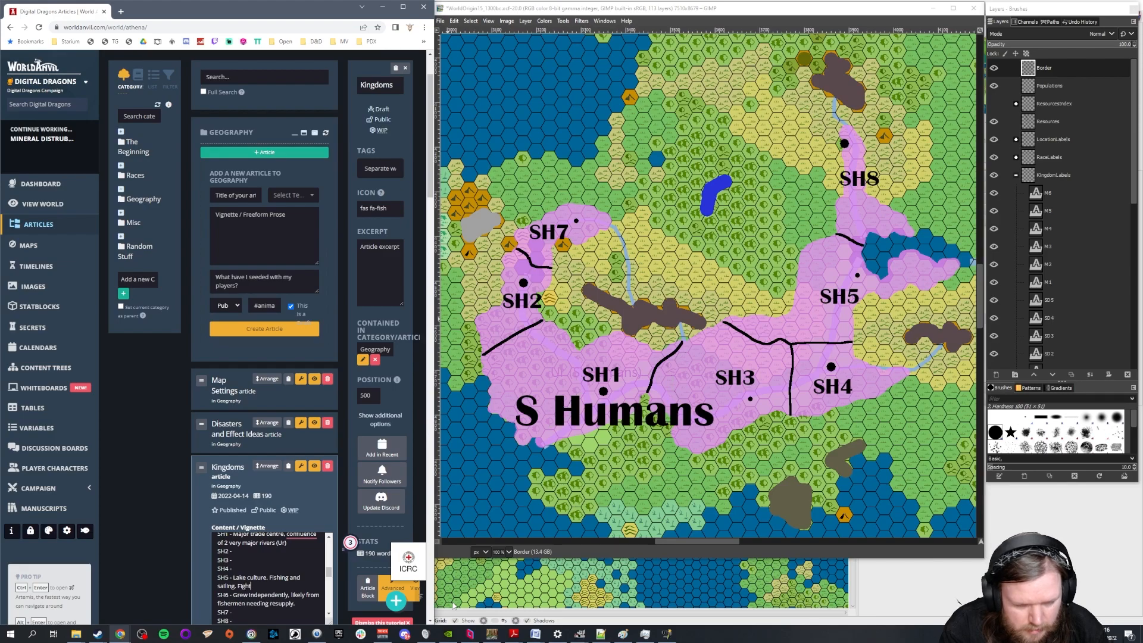
text(ing for independen)
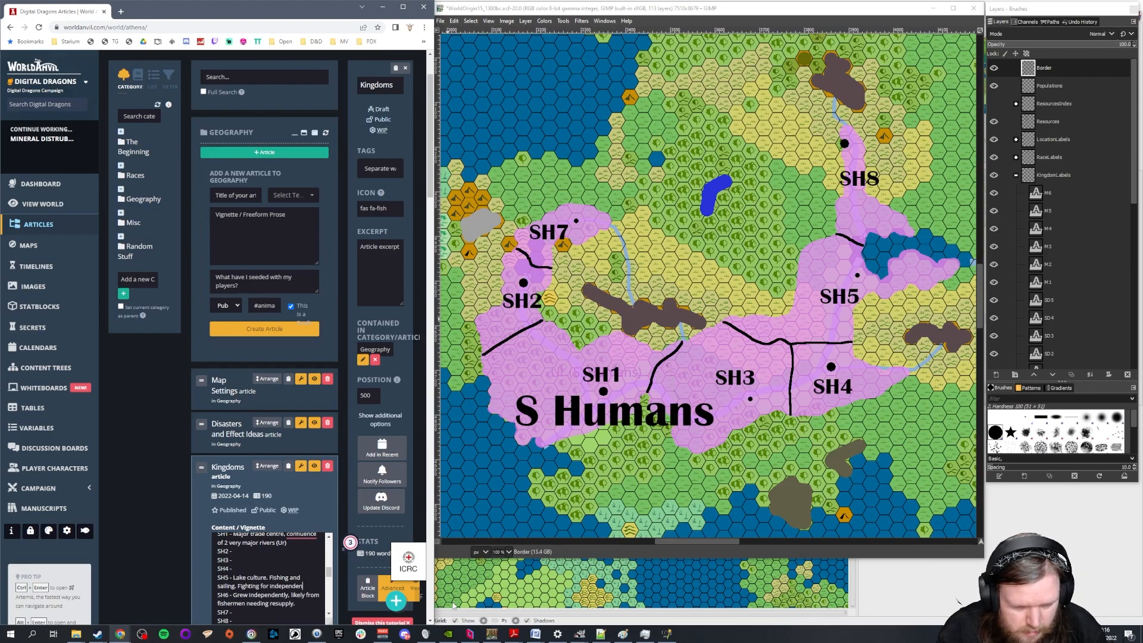
text(ce from SH4.)
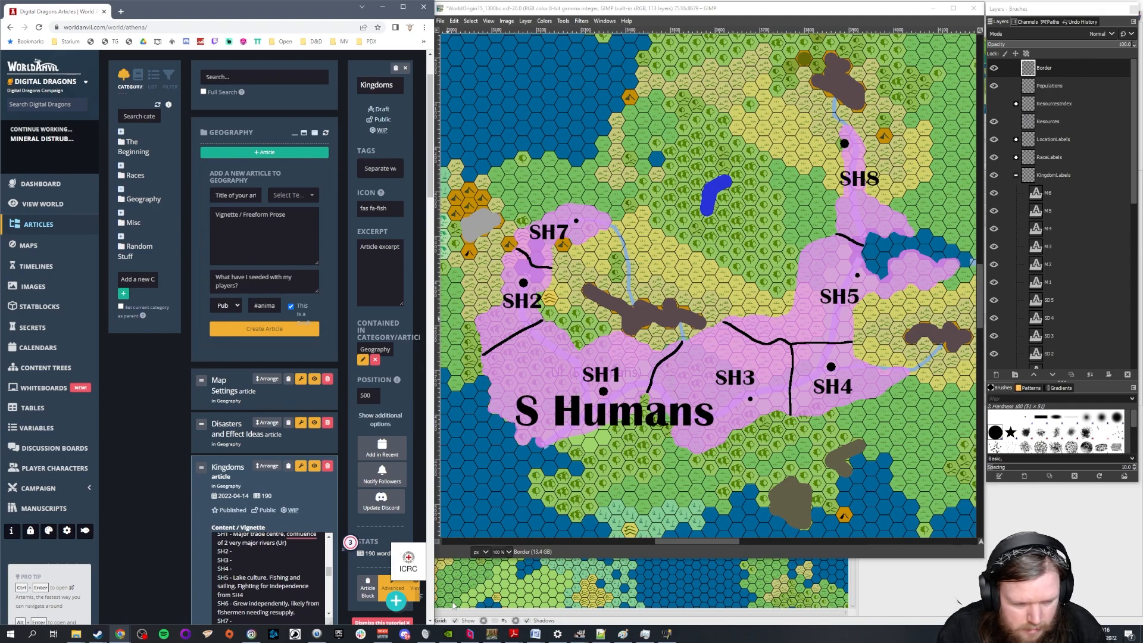
Describe SH3 as "Stopover point between SH1. More rural agricultural."
key(Up)
key(Up)
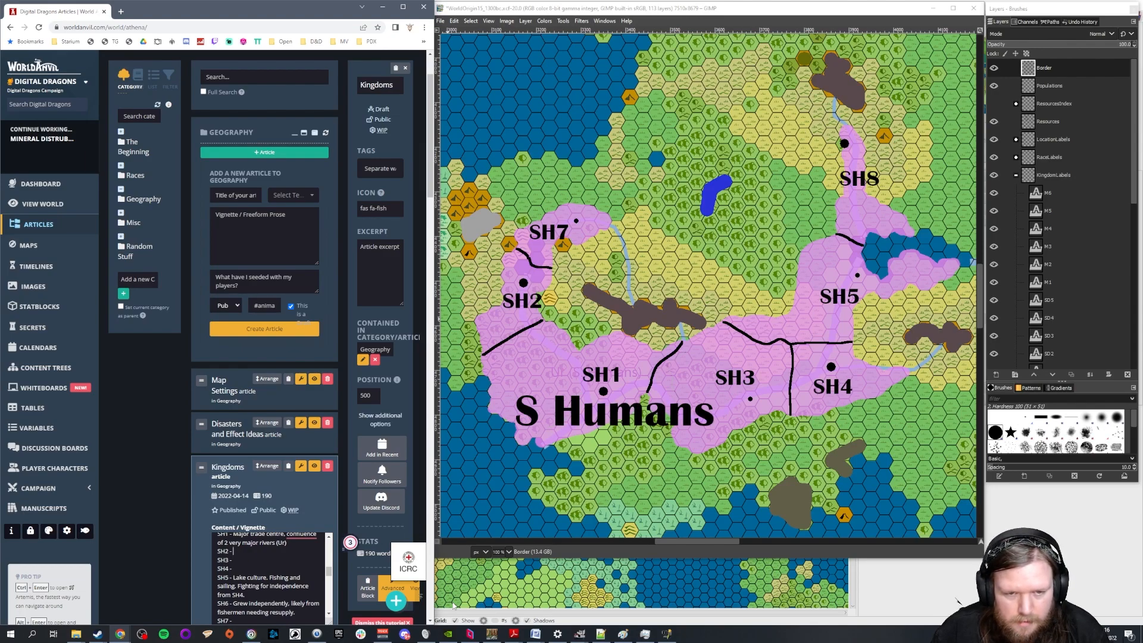
key(Up)
key(Up)
key(Up)
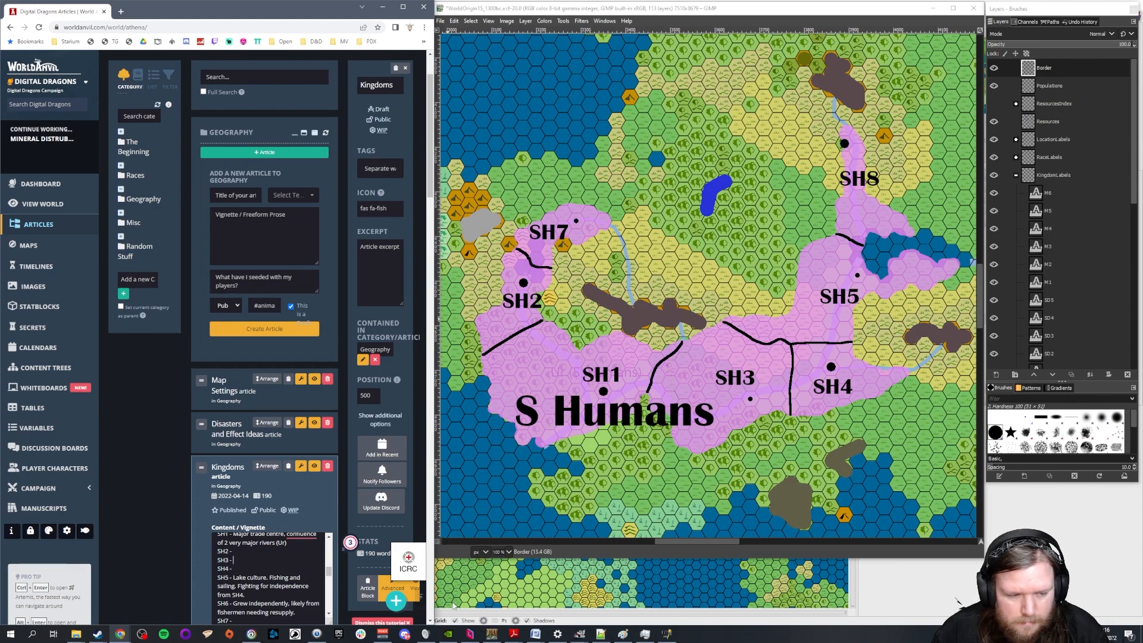
text(Stop)
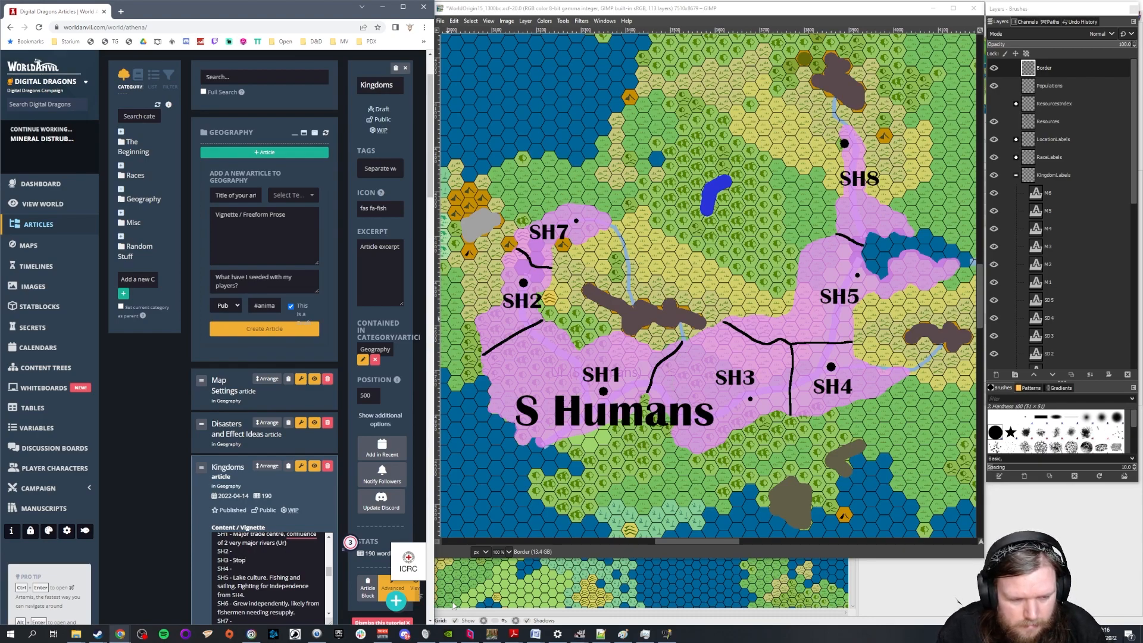
text(over point between SH1)
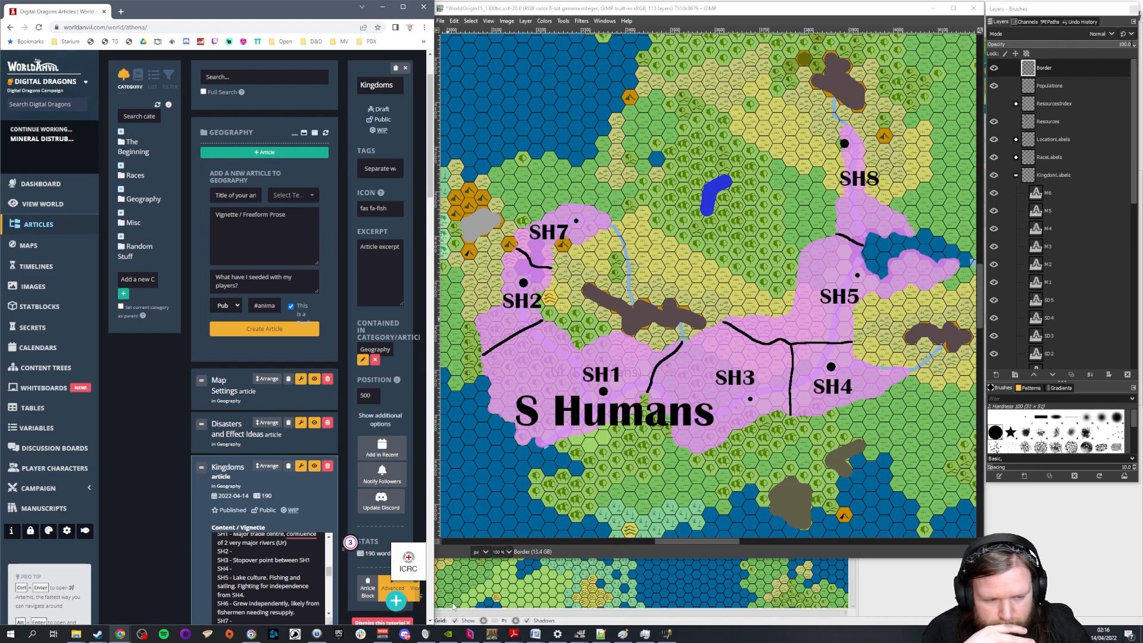
text(, )
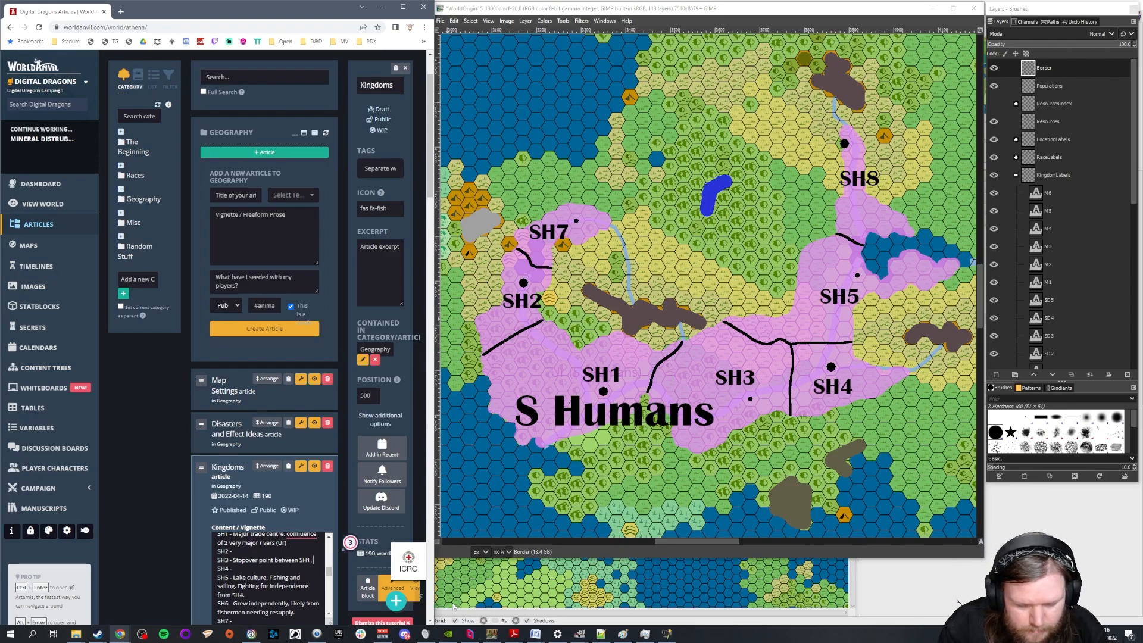
text(More rural agric)
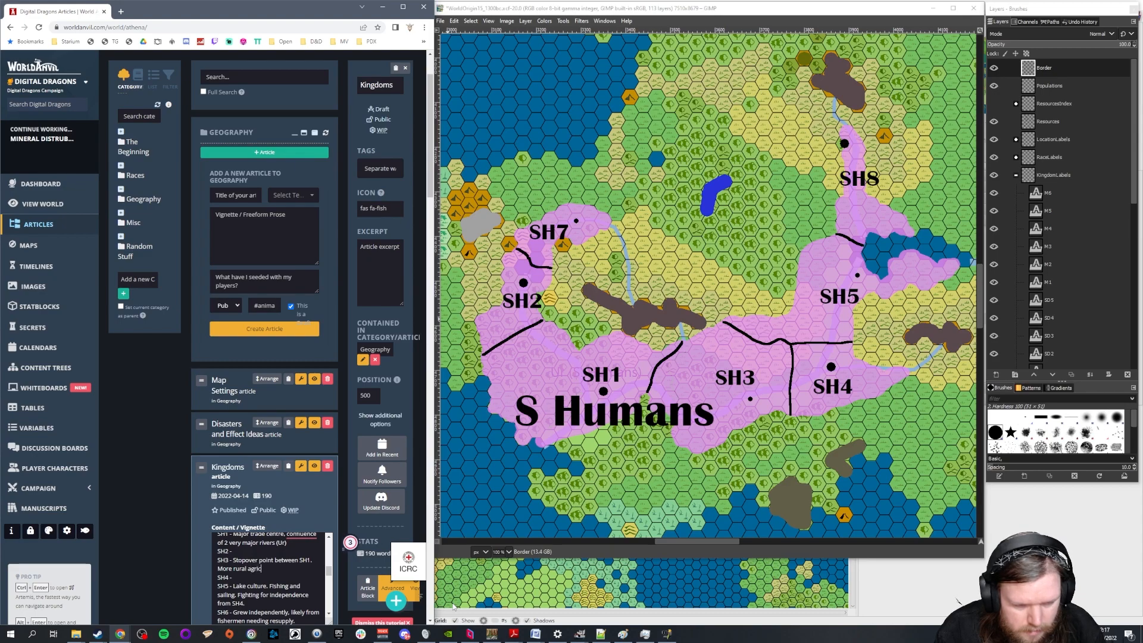
text(ultural,)
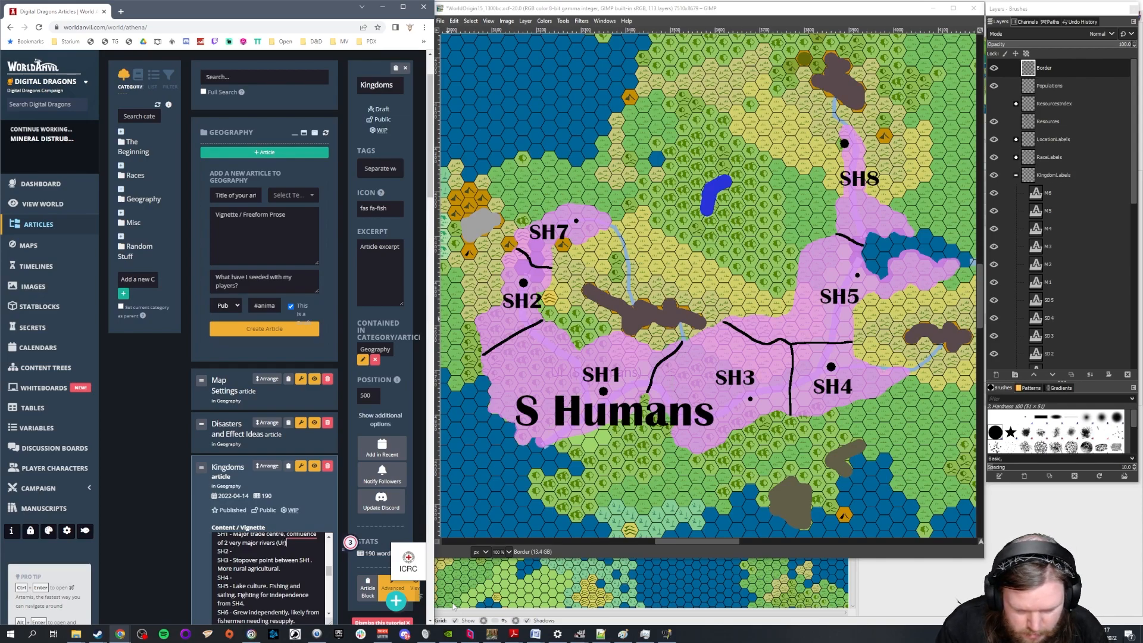
text( Major ur)
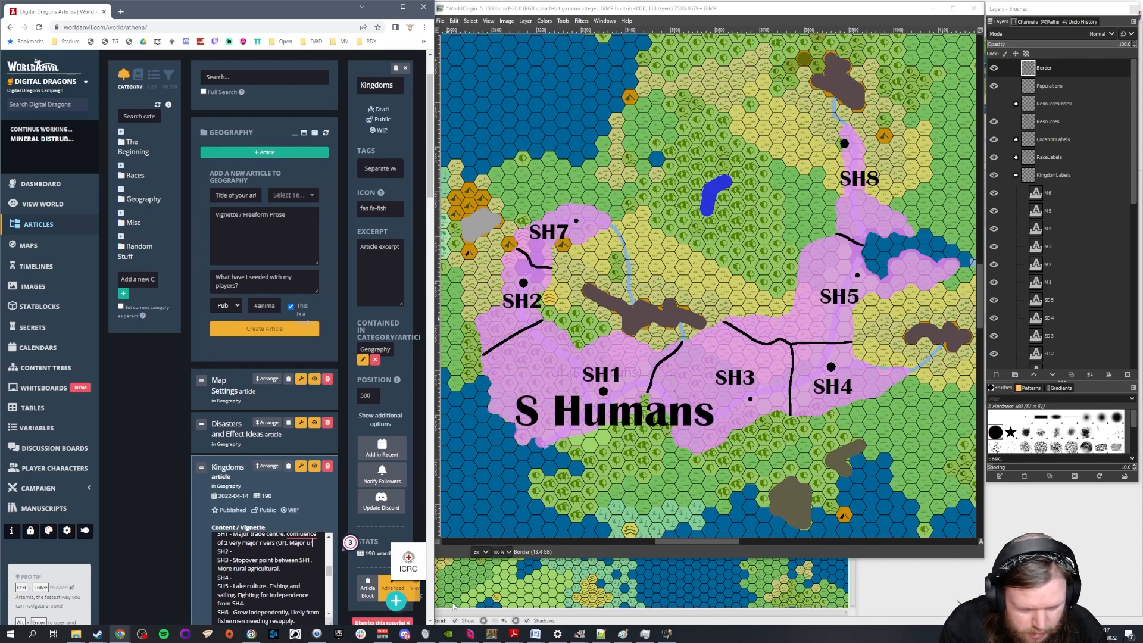
text(ban centre, possiv)
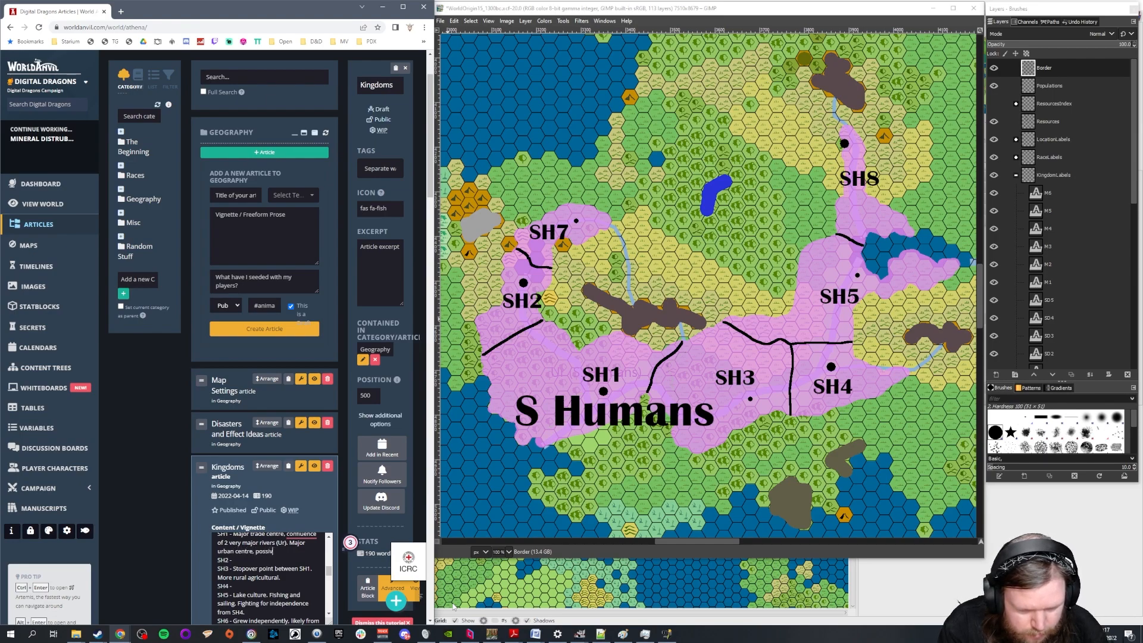
Add "Major urban centre, possibly largest city at the time." to the end of the SH1 entry, correcting the spelling of "possibly"
key(BackSpace)
text(bly largest city at the time.)
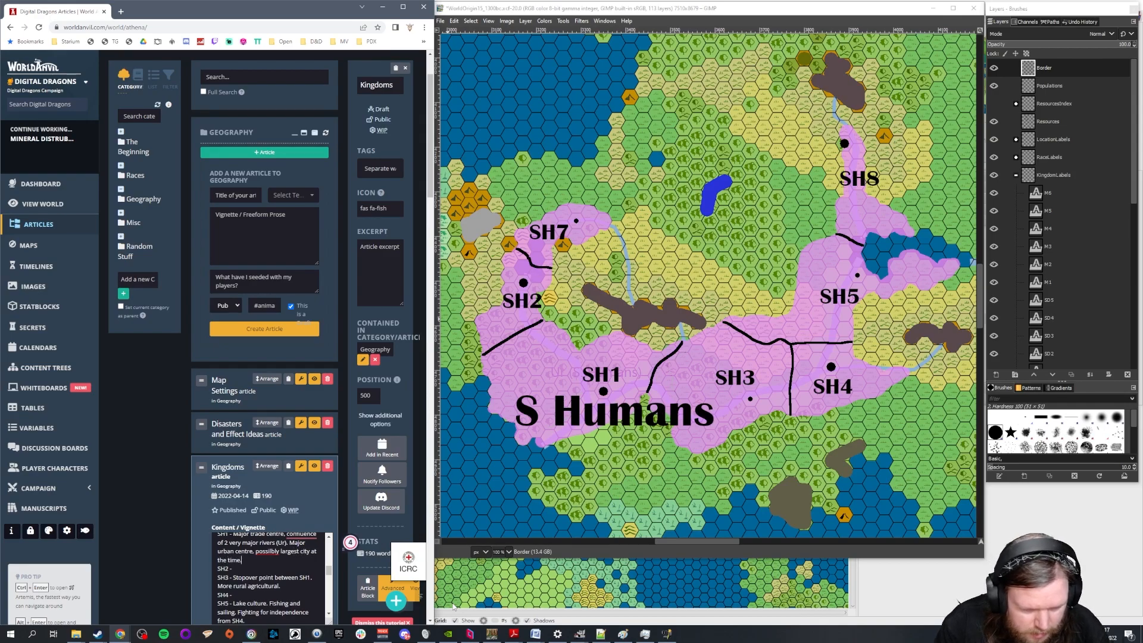
right_click(267, 552)
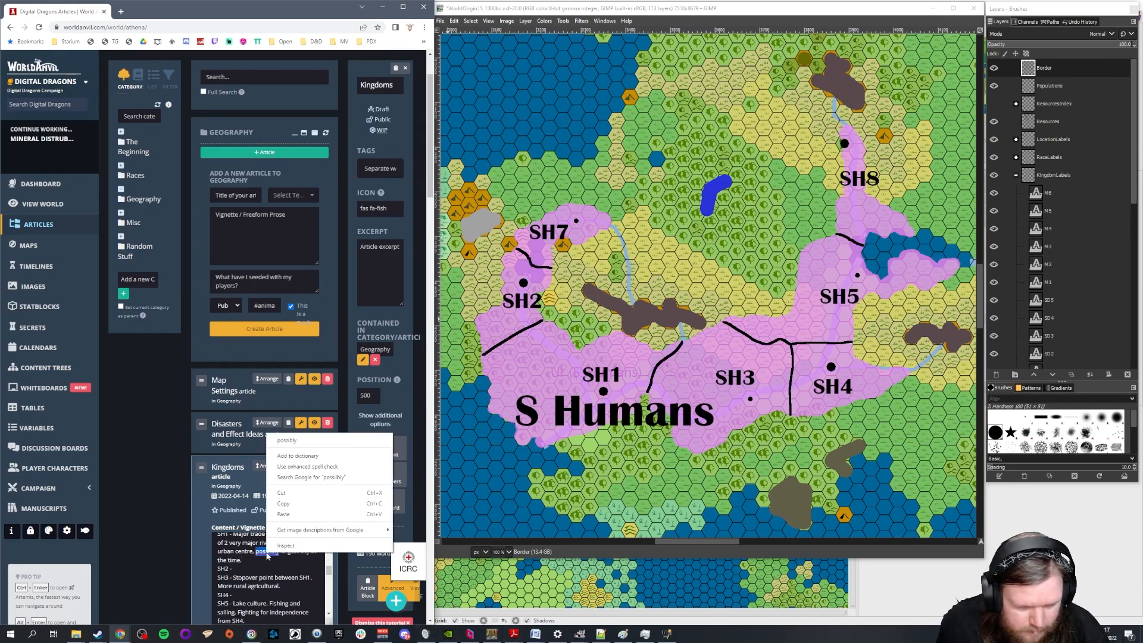
click(288, 440)
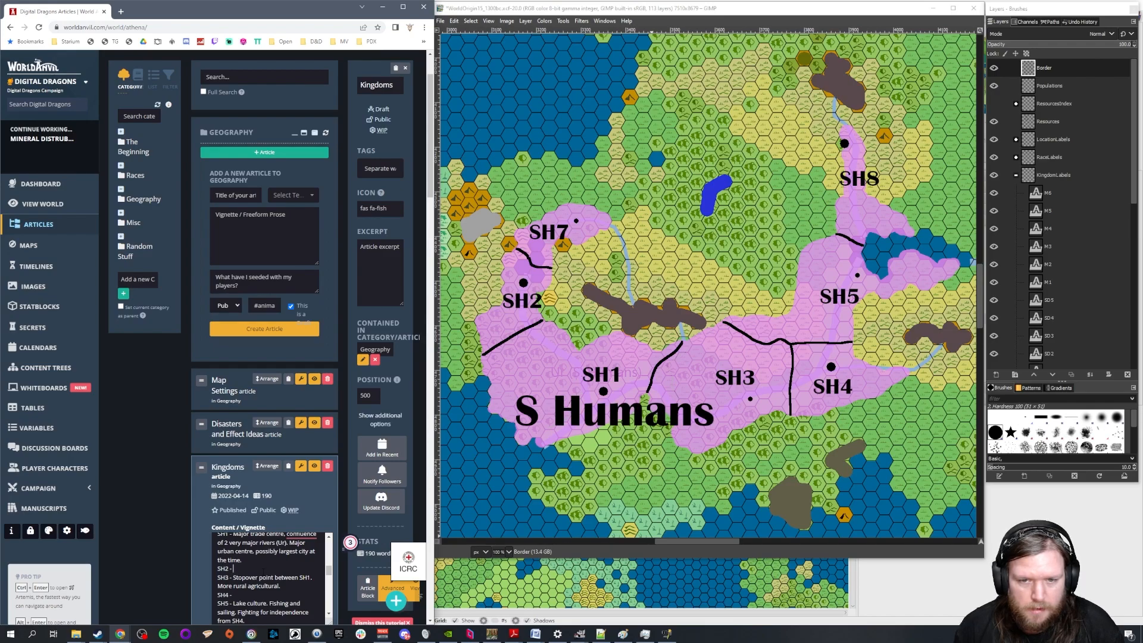
Describe SH7 as "Early adaopters of domesticisation (cattle)"
scroll(263, 572, down, 1)
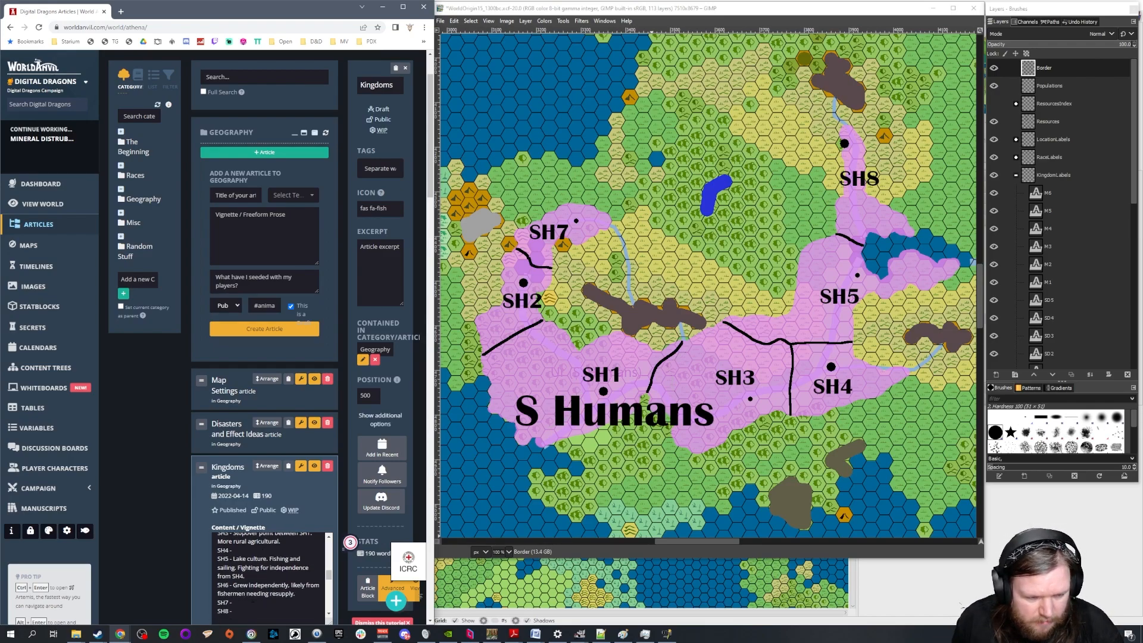
click(249, 605)
text(Ea)
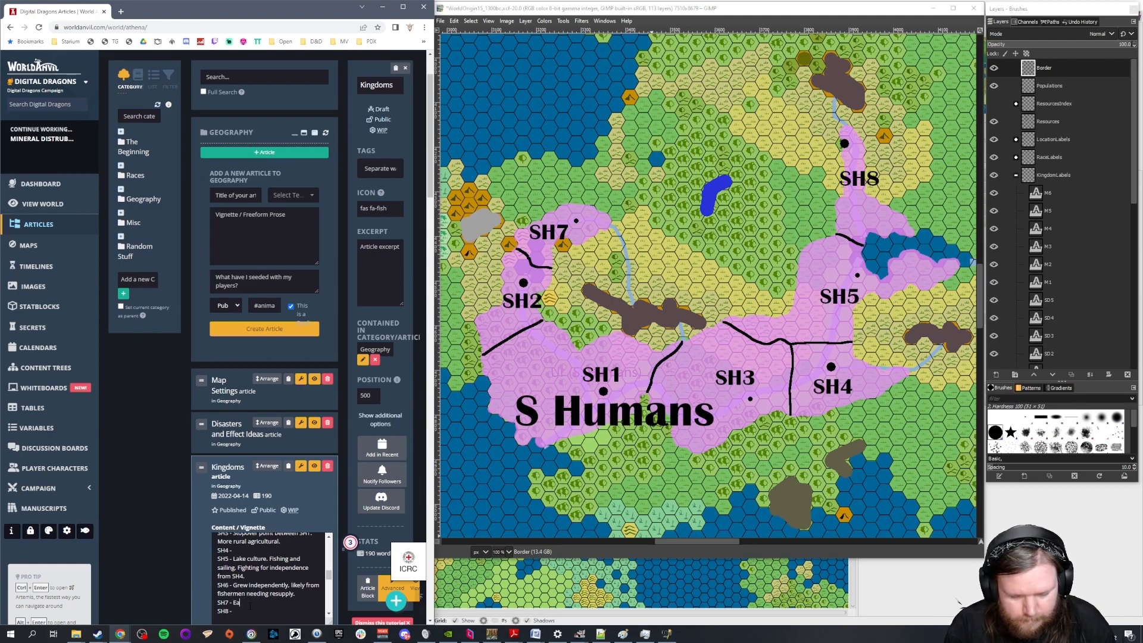
text(rly adaopted )
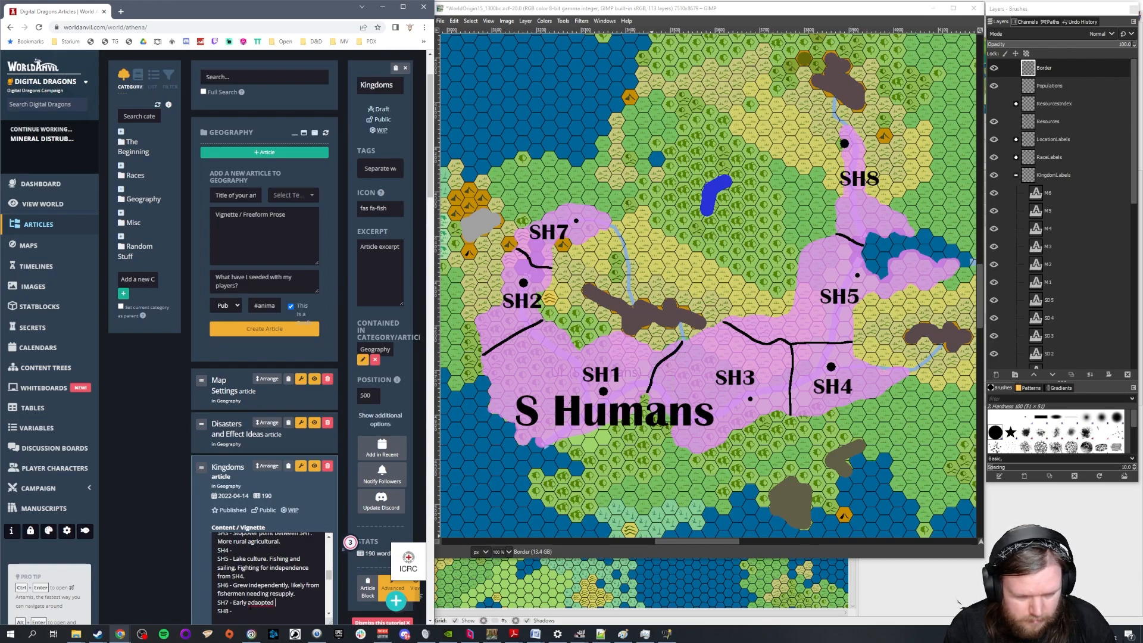
text(s of)
text( domes)
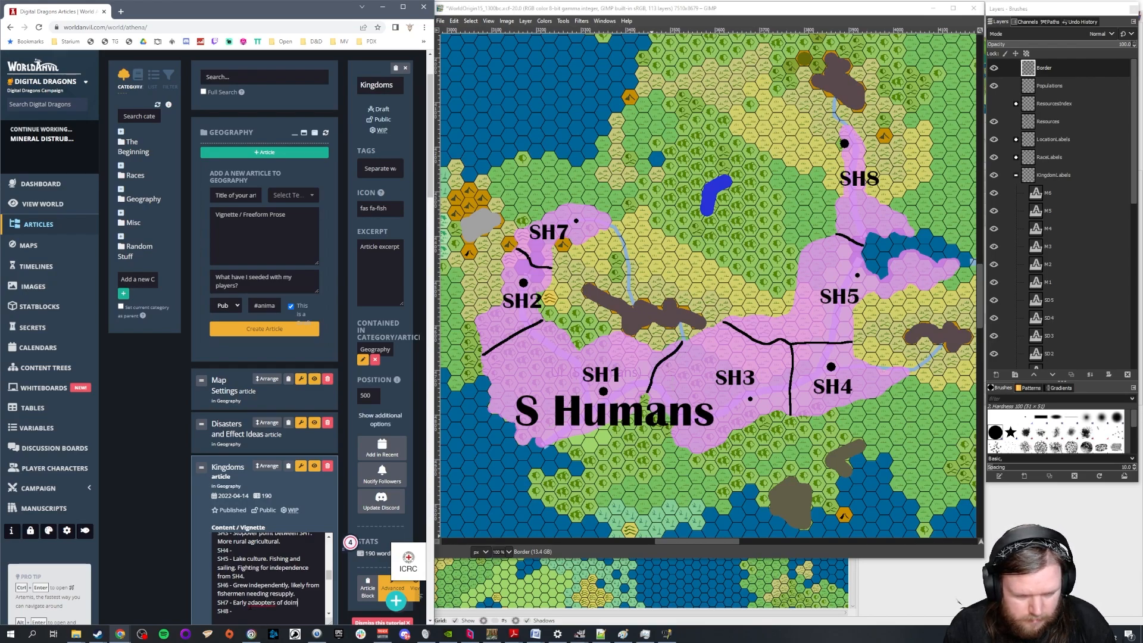
text(tic)
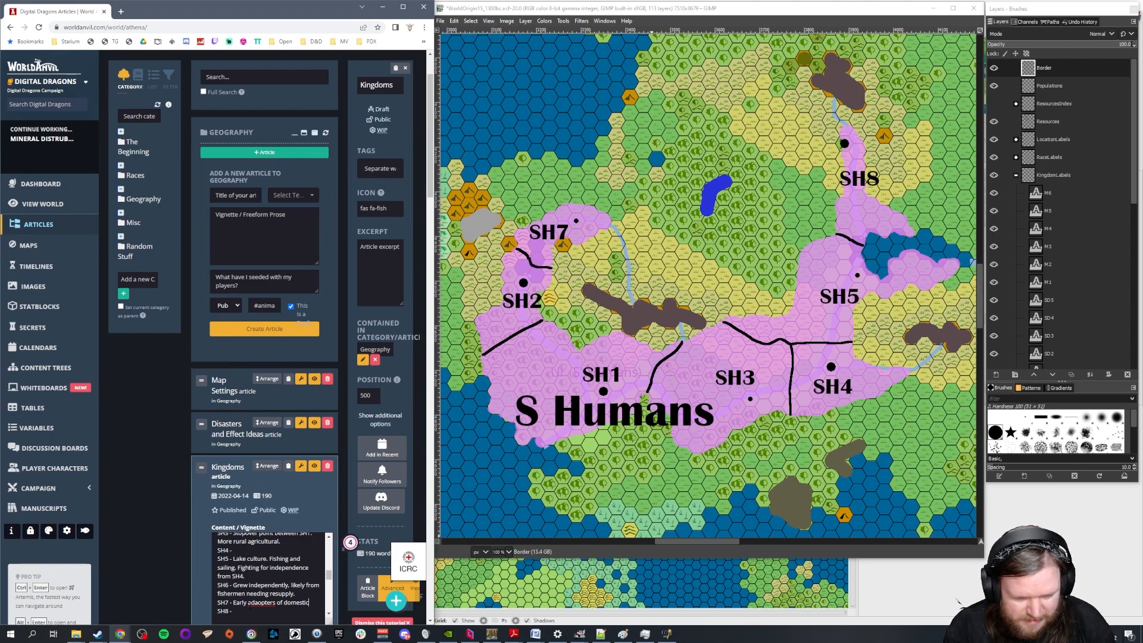
text(aisation (cattle))
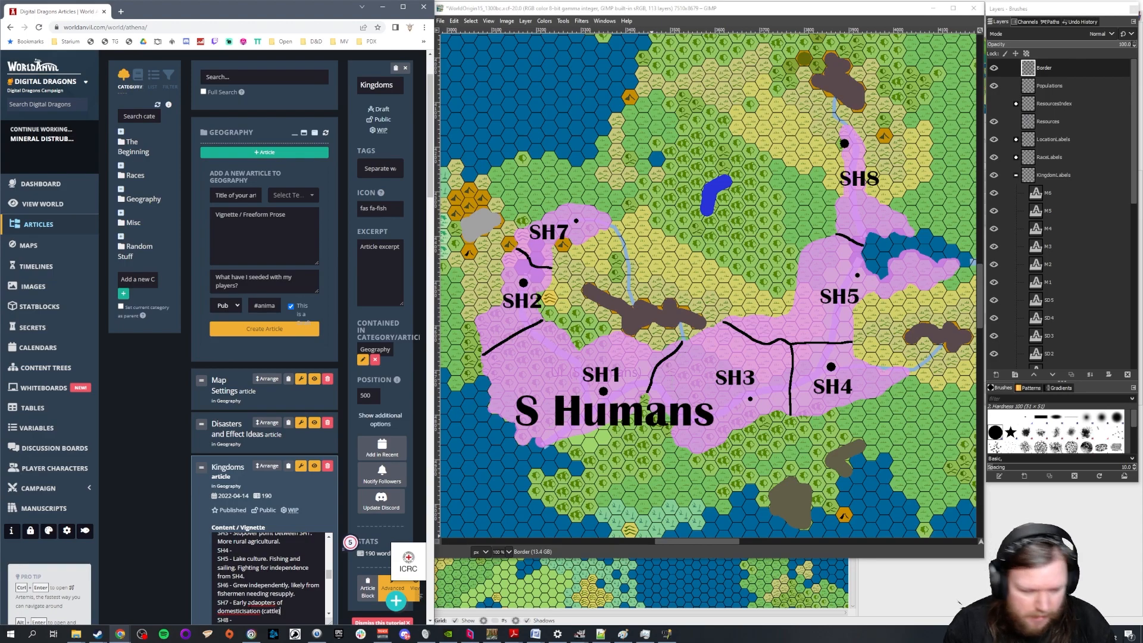
right_click(262, 602)
click(284, 467)
key(ctrl+a)
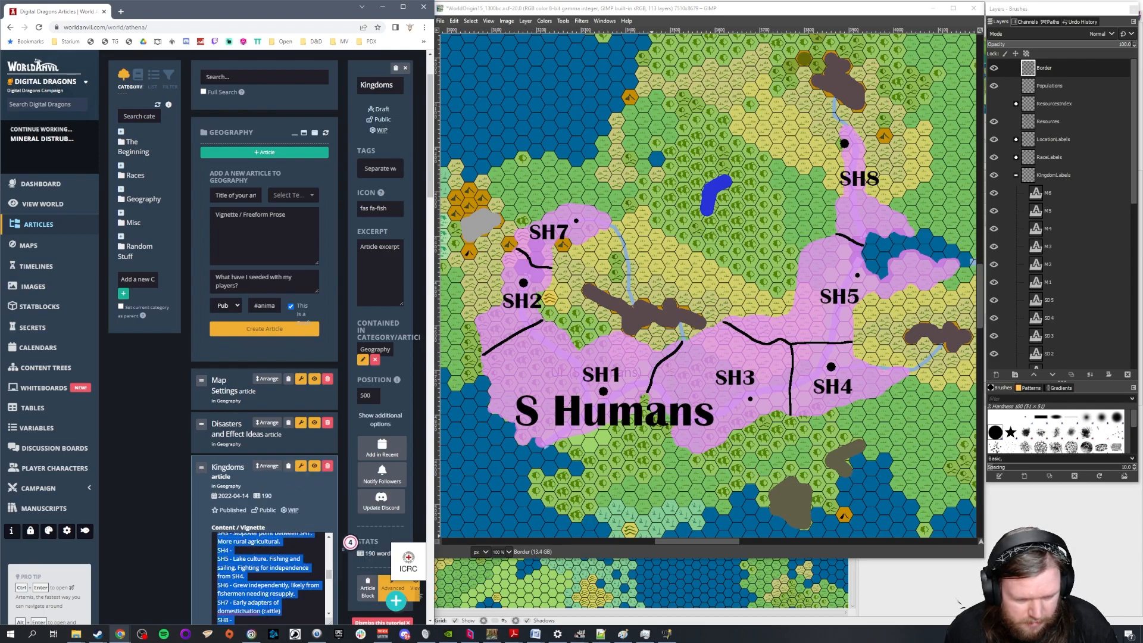
key(ctrl+z)
Correct the spelling of "adopters" and "domestication" in the SH7 entry, and continue it with "Fast growing but"
right_click(263, 603)
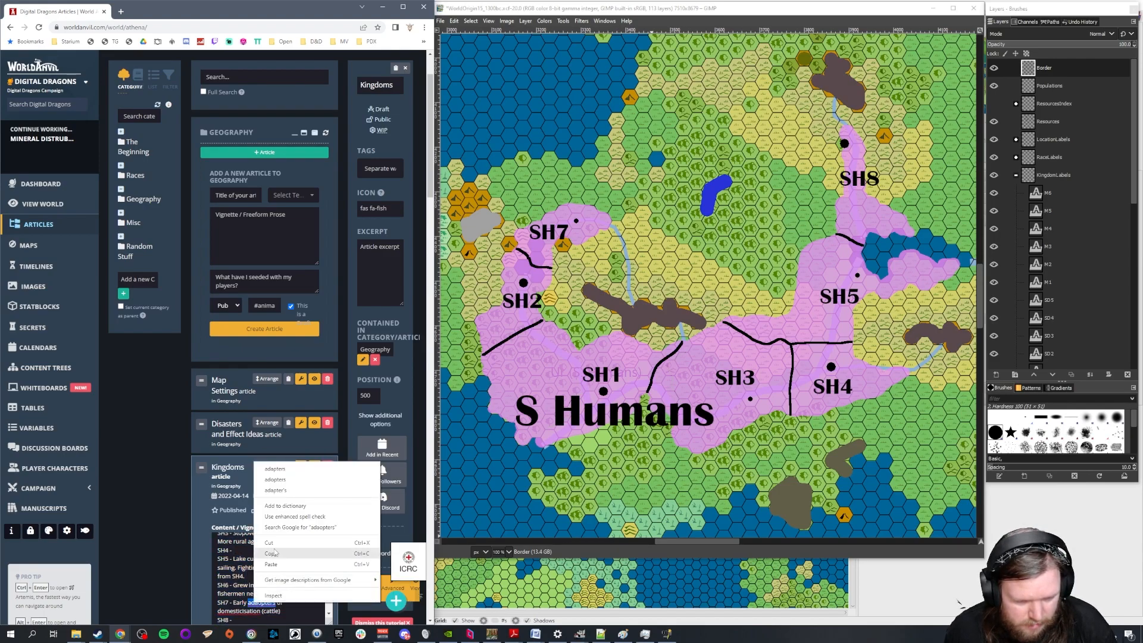
click(275, 479)
right_click(241, 611)
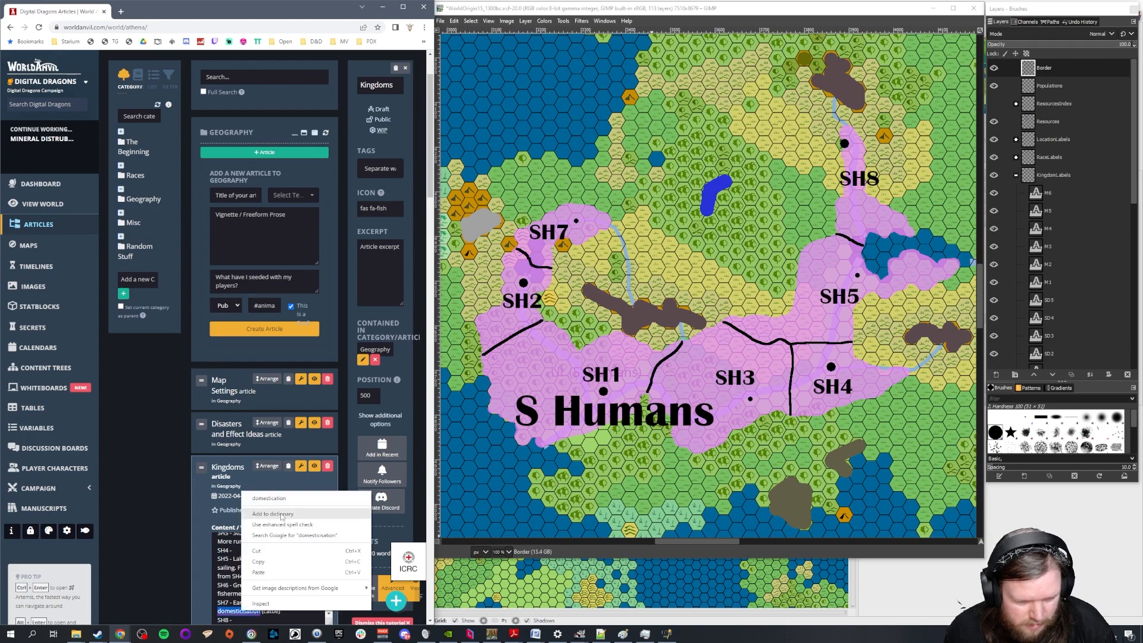
click(269, 498)
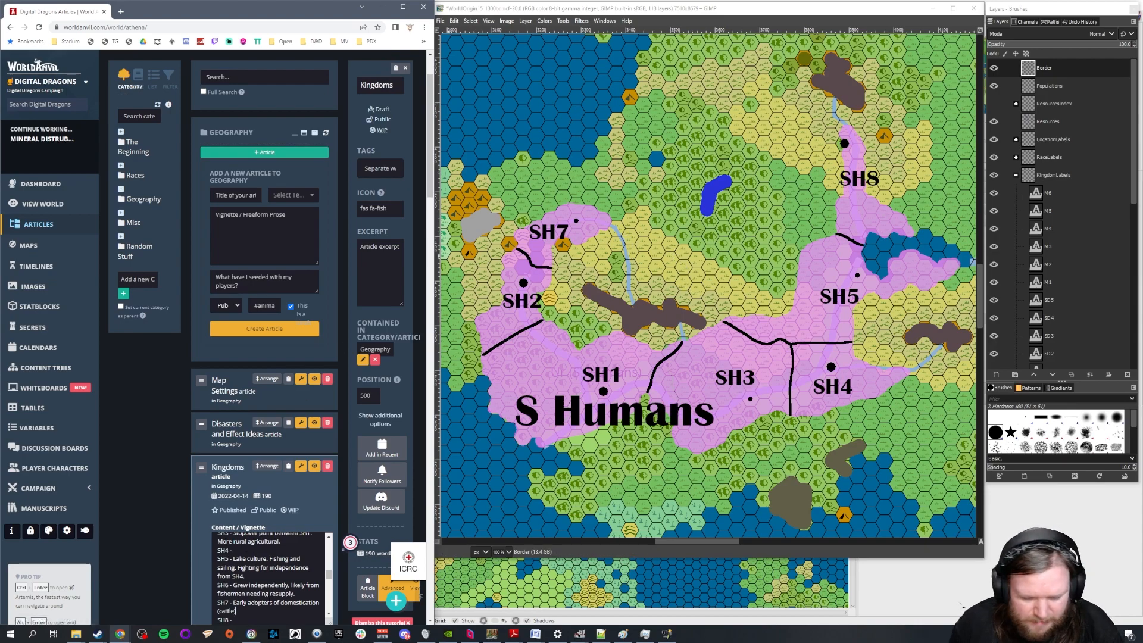
text(). Fast)
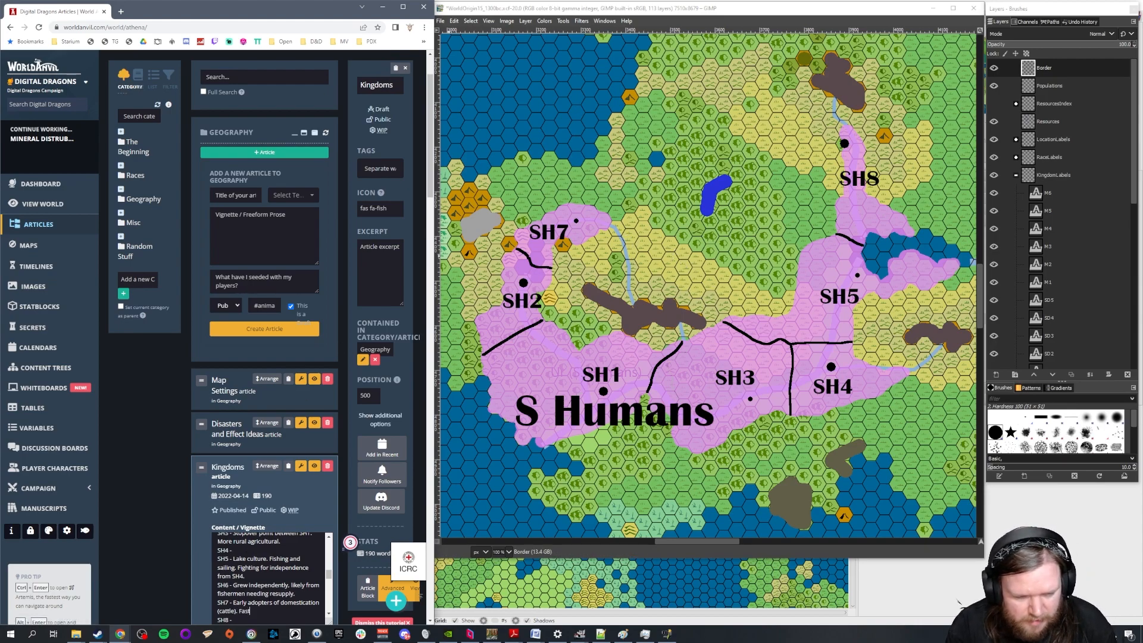
text( growing but)
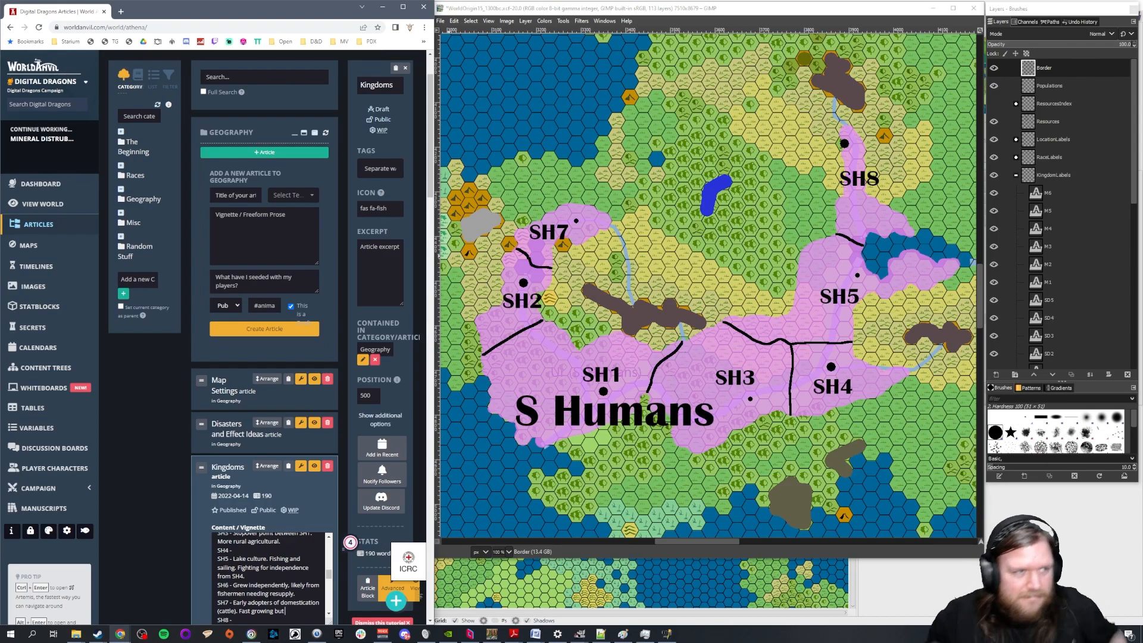
Look up "dense" on thesaurus.com in a new browser tab and review its antonyms
click(121, 11)
text(thesaurus.com)
key(Return)
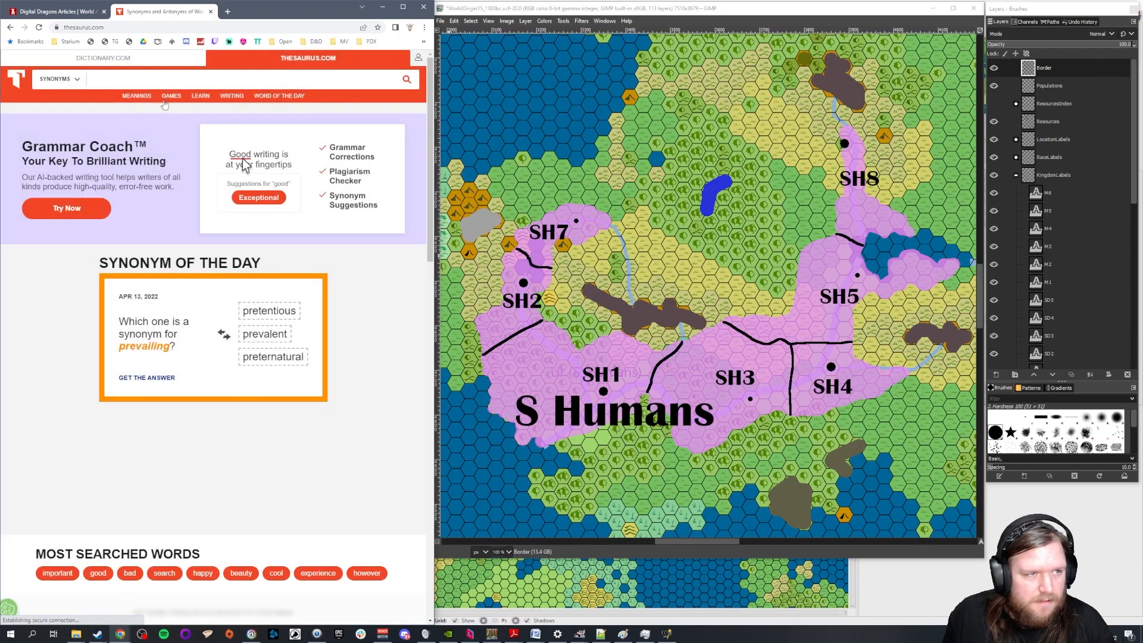
click(163, 78)
text(dense)
key(Return)
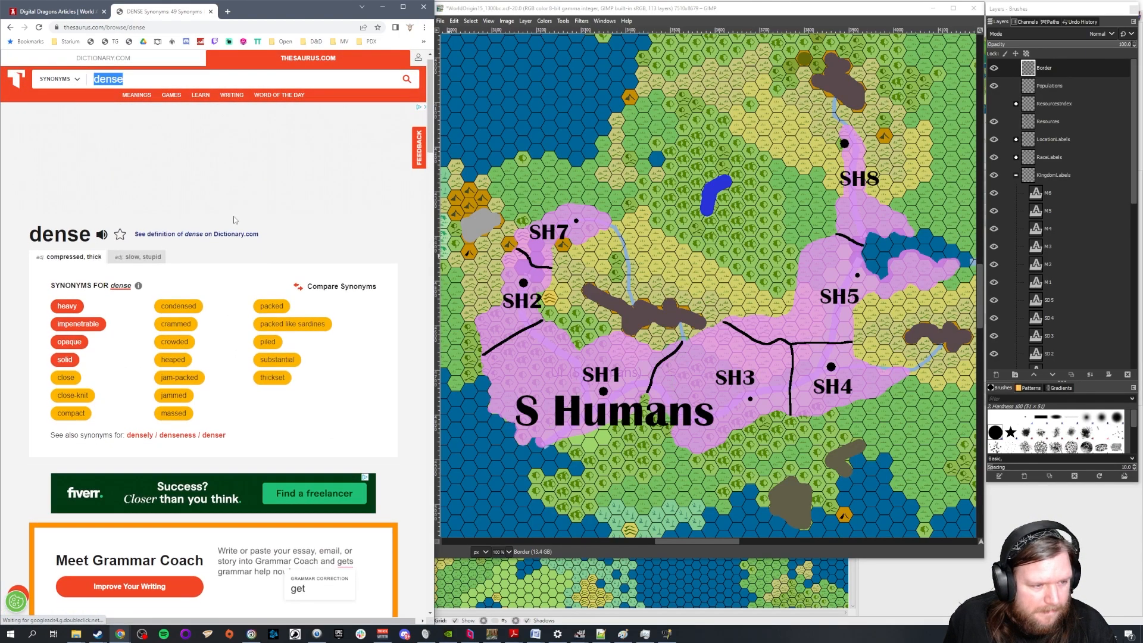
scroll(236, 220, down, 2)
scroll(247, 240, down, 2)
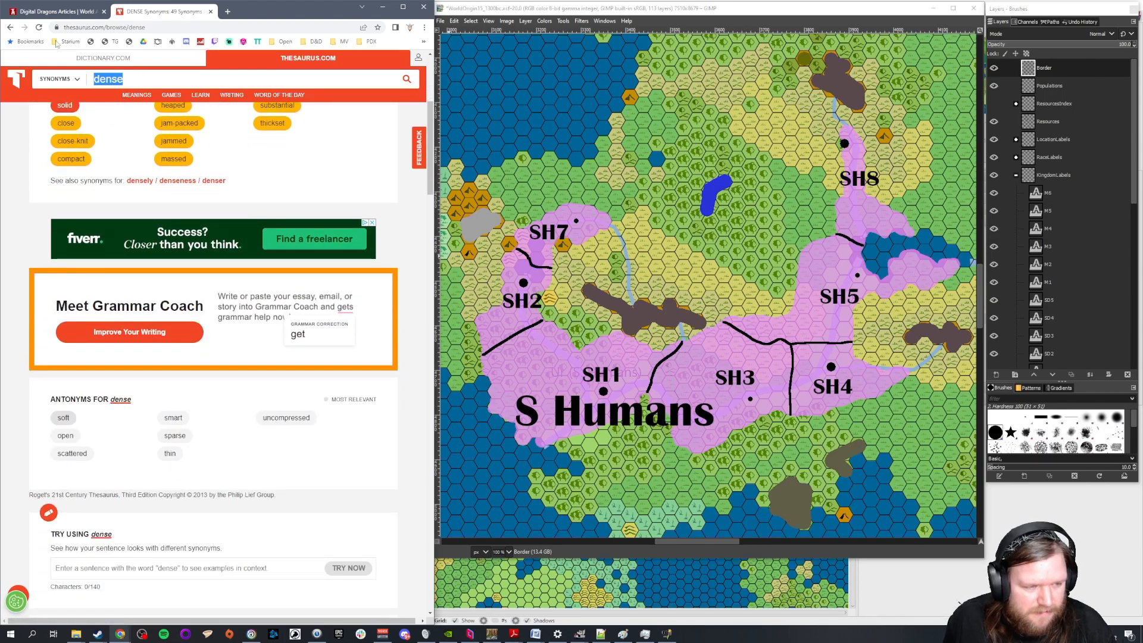
Finish the SH7 entry with "sparse." and describe SH8 as "Some of the best quality stone. Built around quarrying."
click(55, 16)
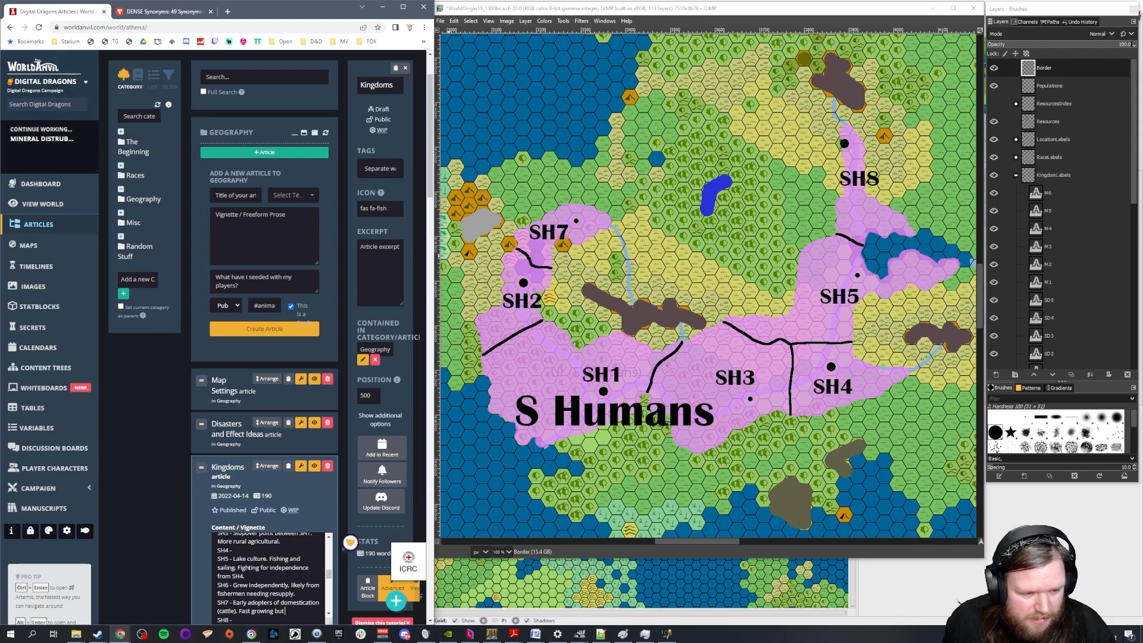
scroll(301, 581, down, 2)
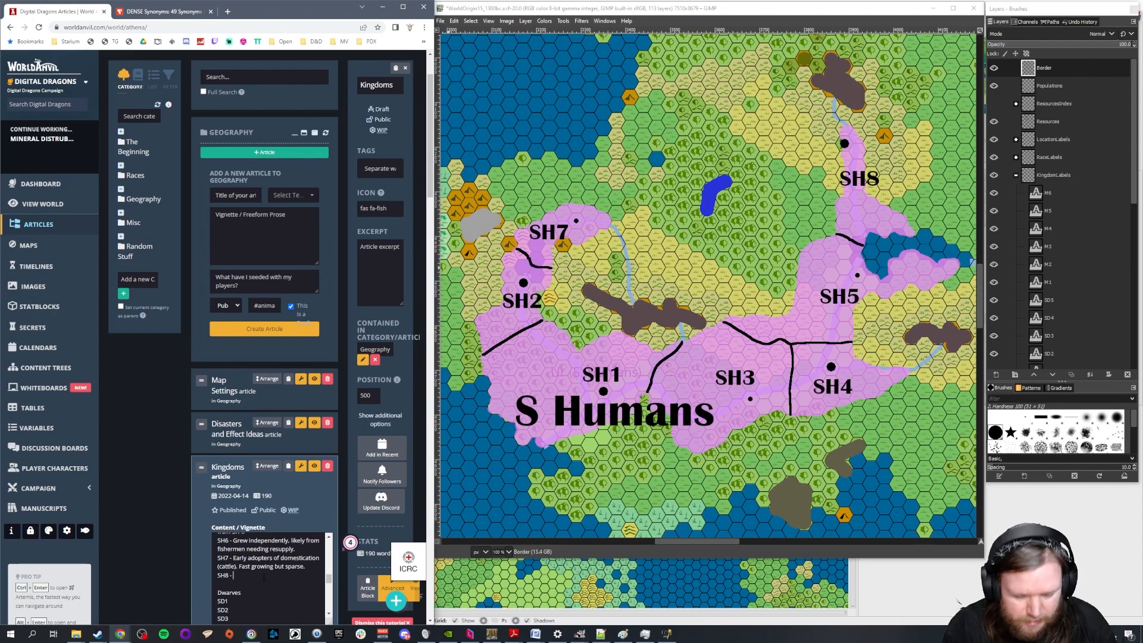
text(me of the best )
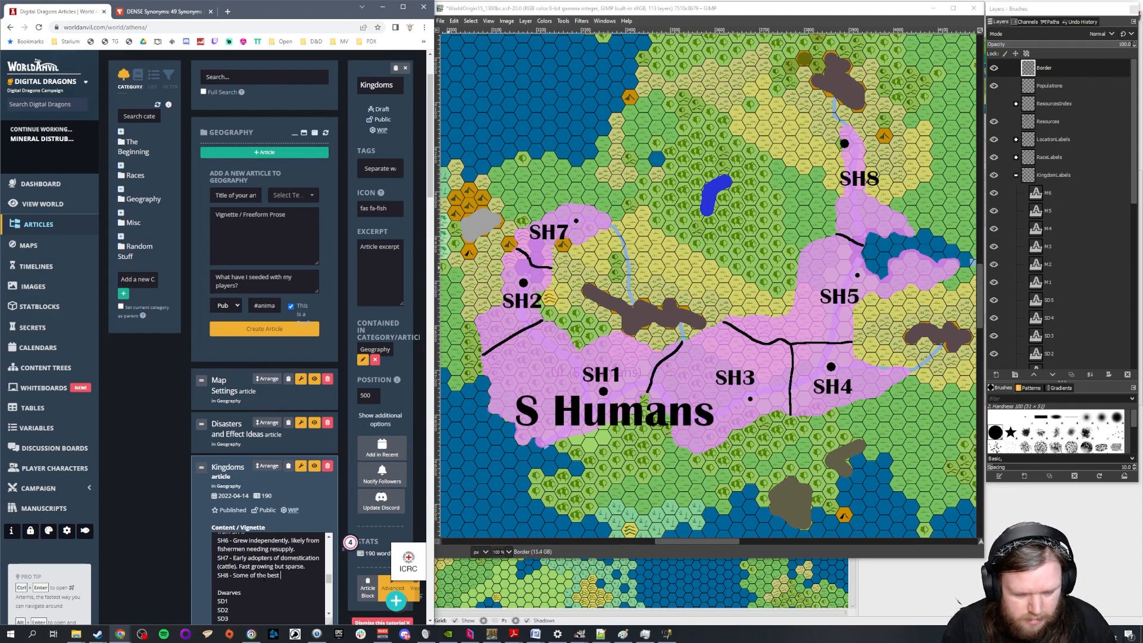
text(quality stone.)
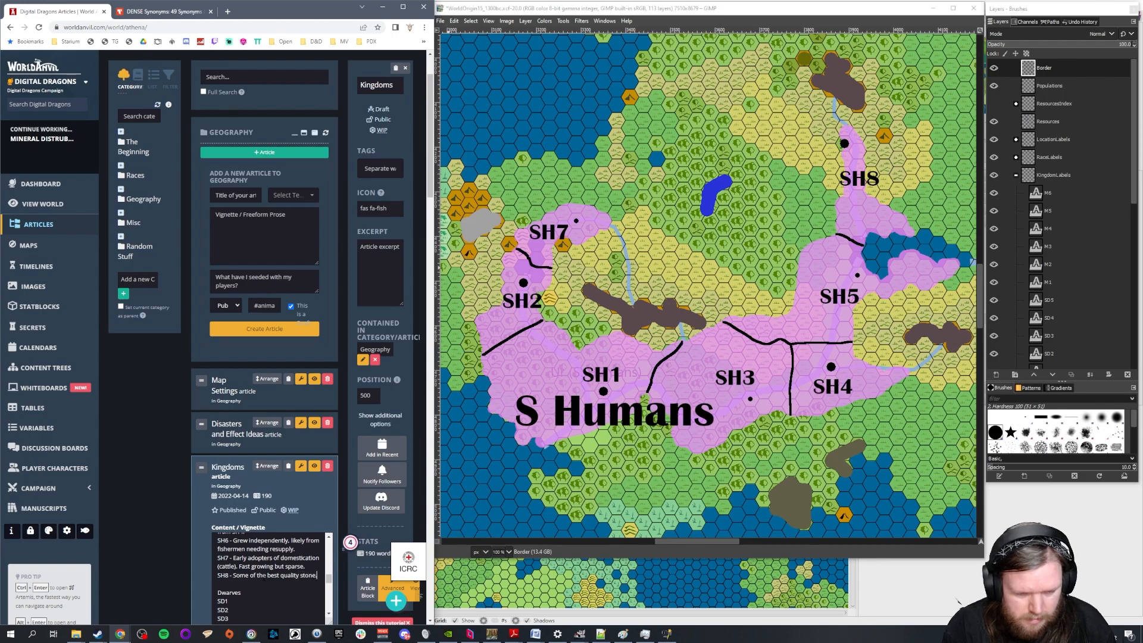
text( Built a)
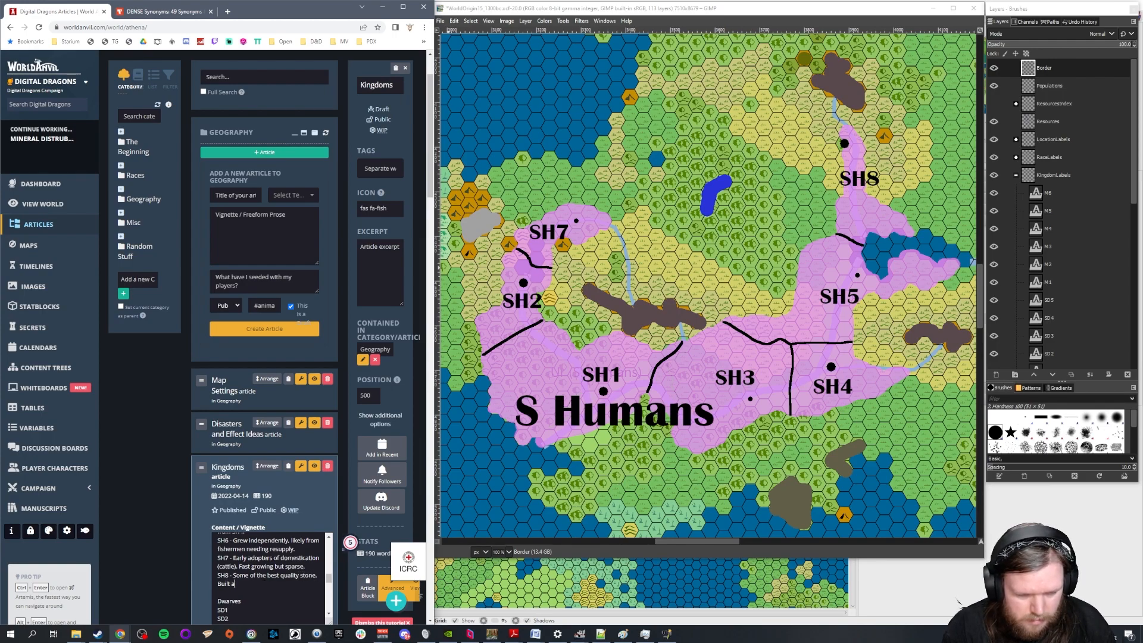
text(round quarrying.)
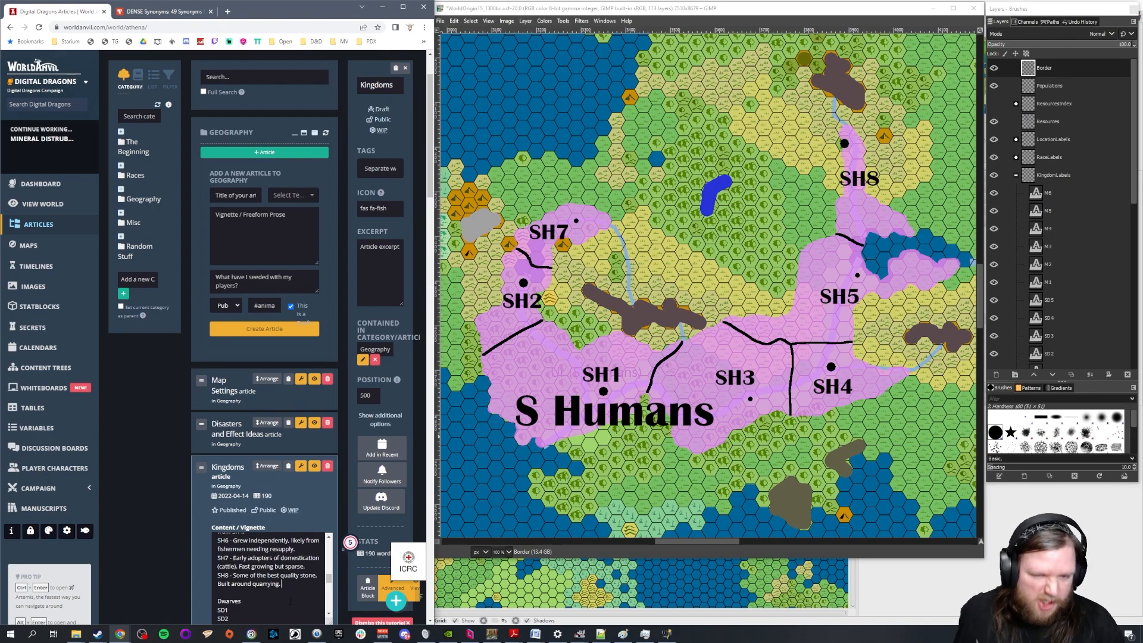
Show the ResourcesIndex layer in GIMP to read the names beside the resource colour swatches
scroll(271, 577, up, 2)
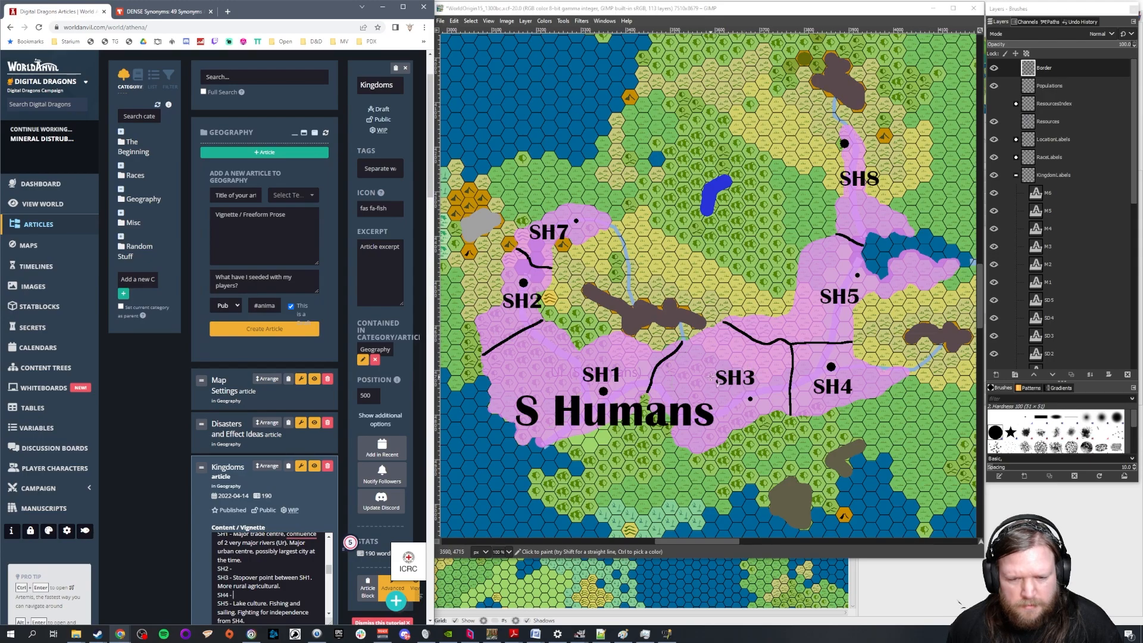
scroll(709, 377, down, 10)
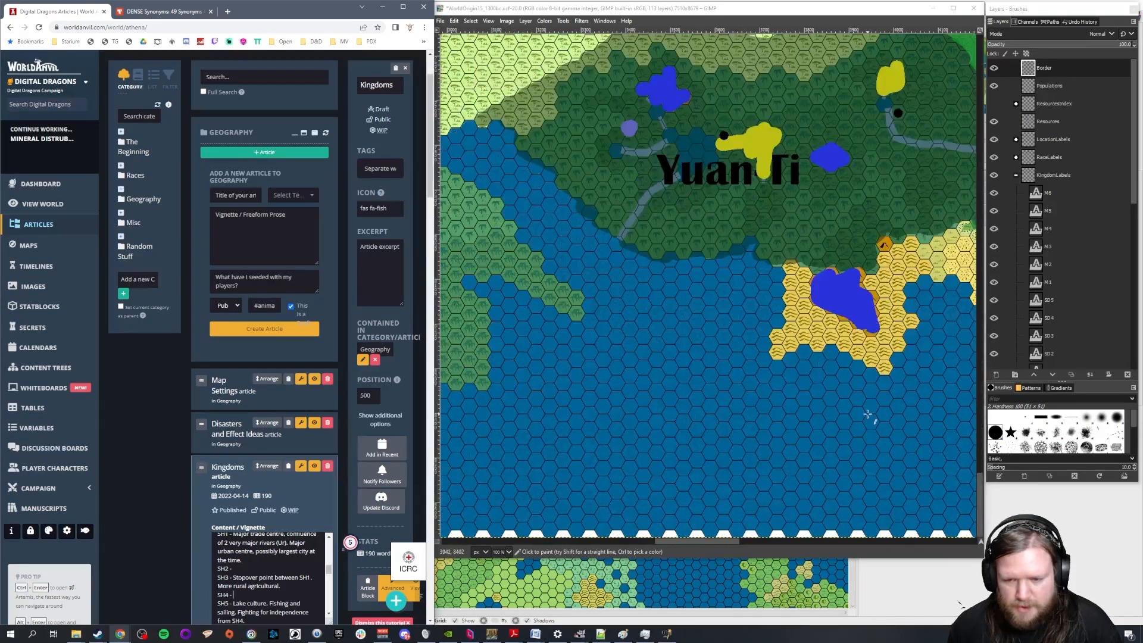
drag(720, 542, 848, 543)
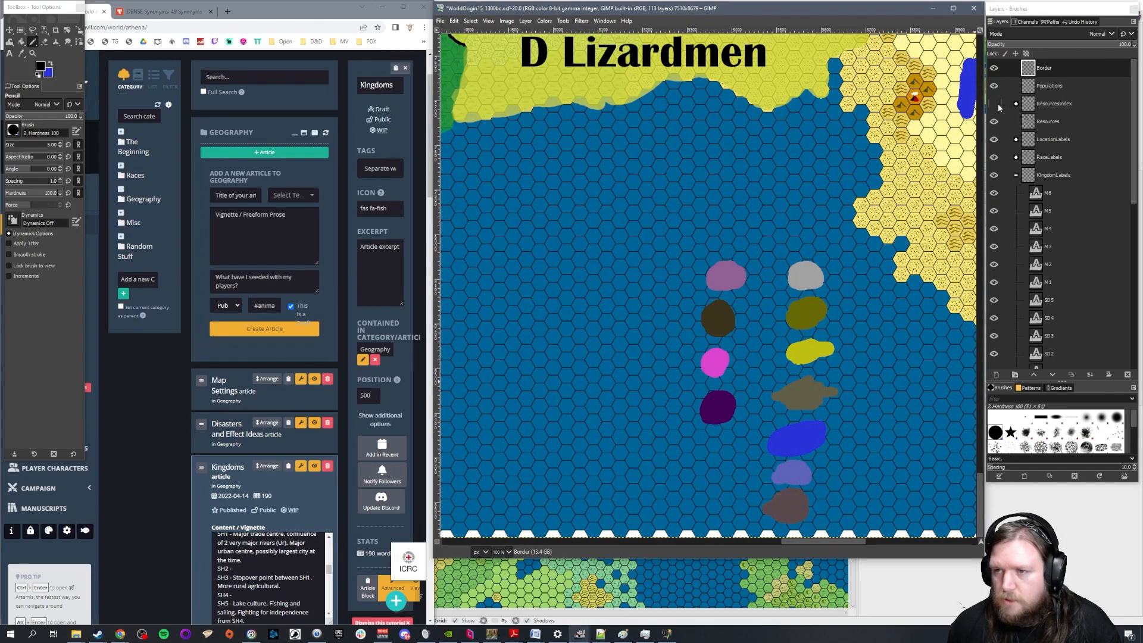
click(994, 104)
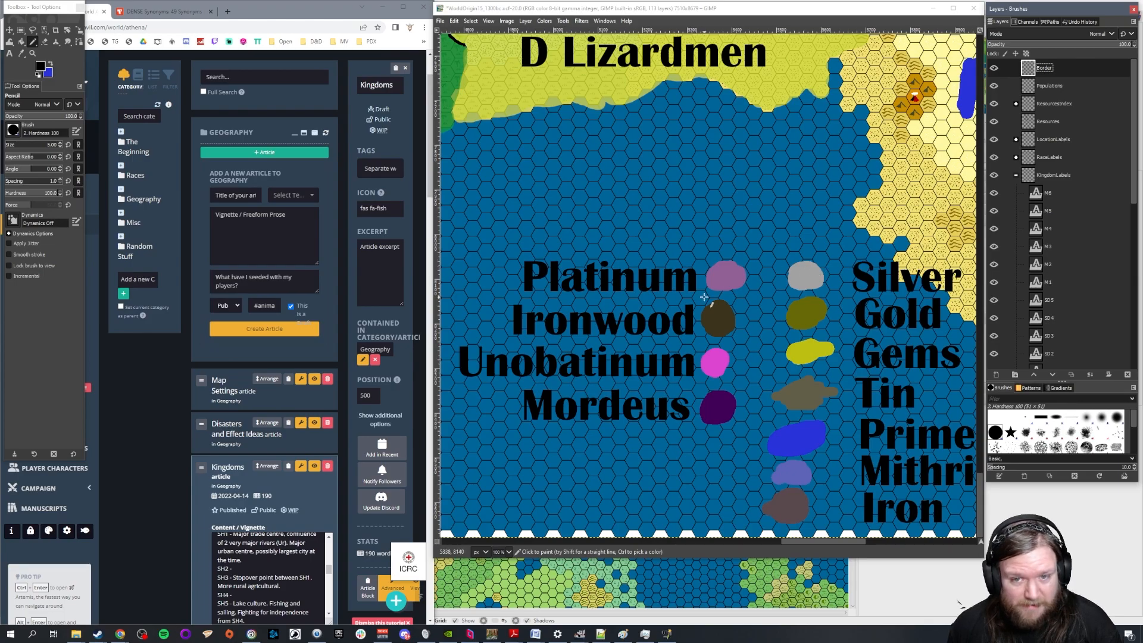
Erase the black border line between SH7 and SH2 on the Border layer with a size 30 Eraser
scroll(693, 344, up, 13)
scroll(694, 347, down, 12)
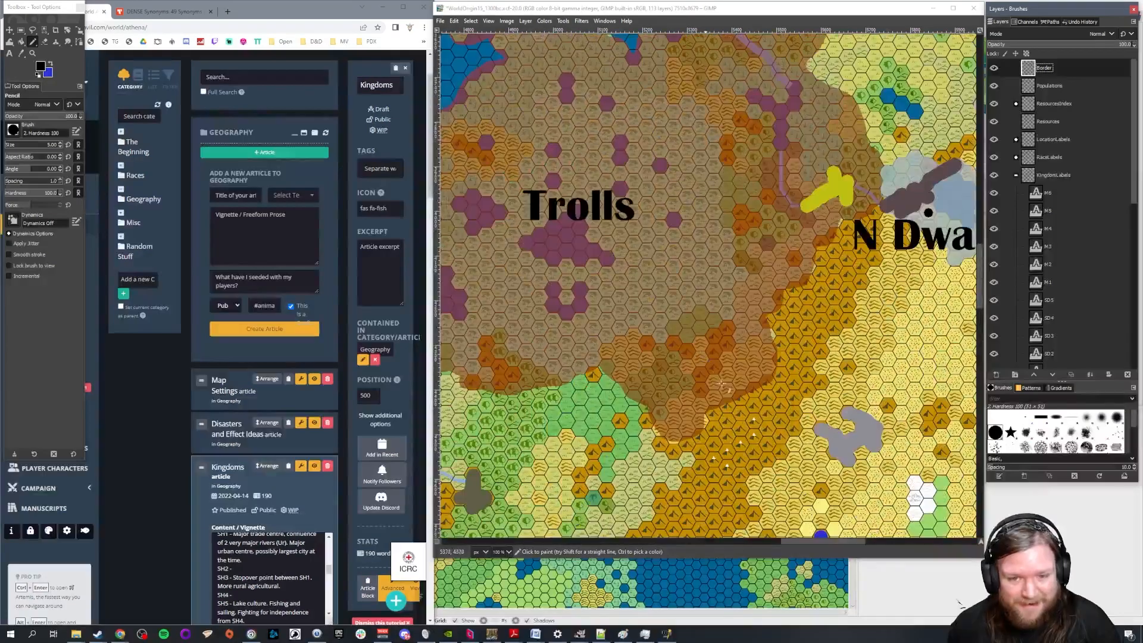
drag(803, 545, 625, 545)
scroll(698, 424, up, 2)
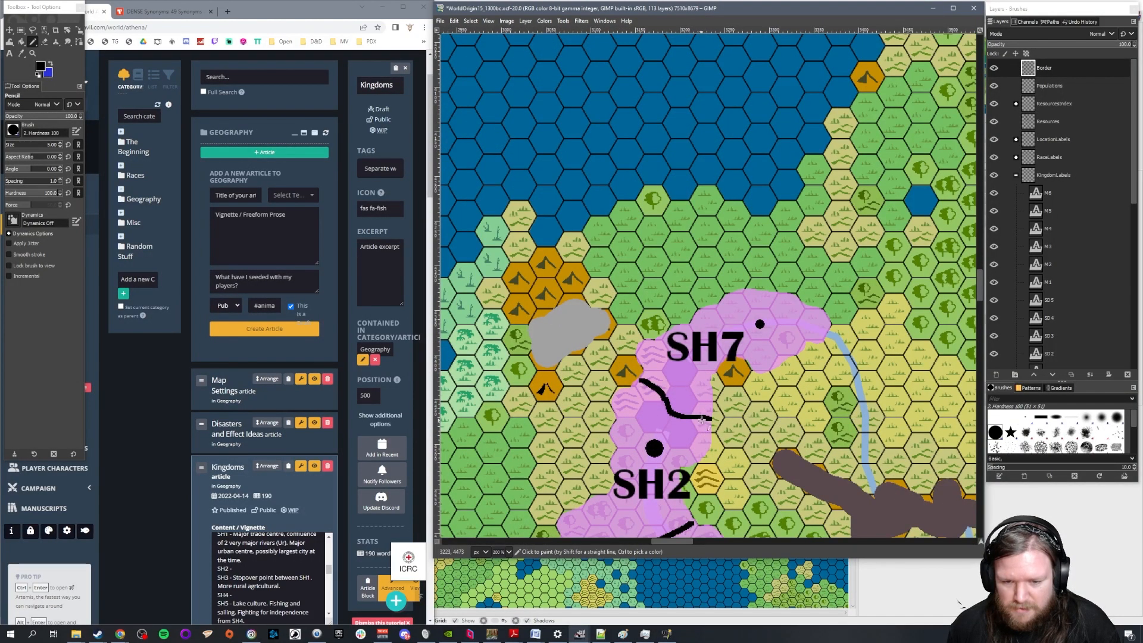
scroll(720, 406, down, 3)
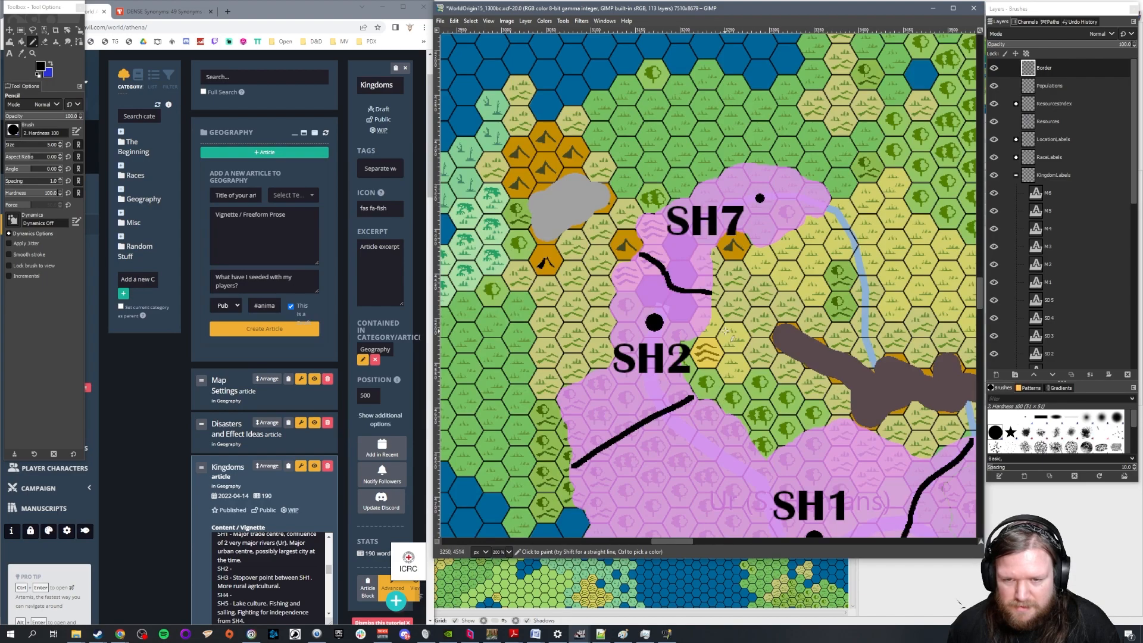
key(ctrl)
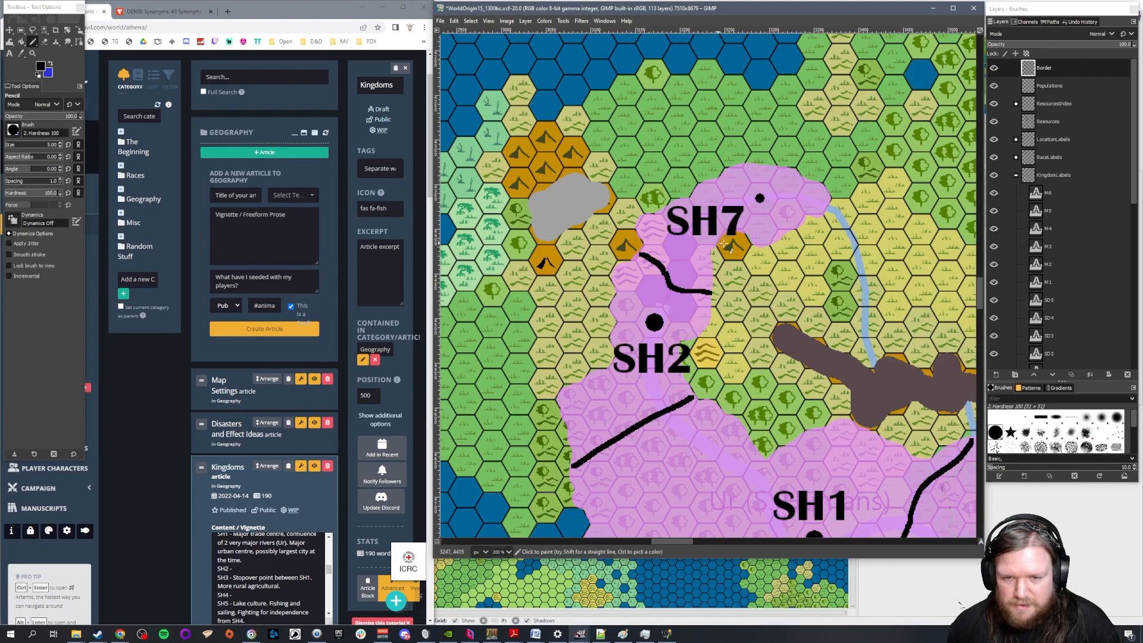
click(1052, 67)
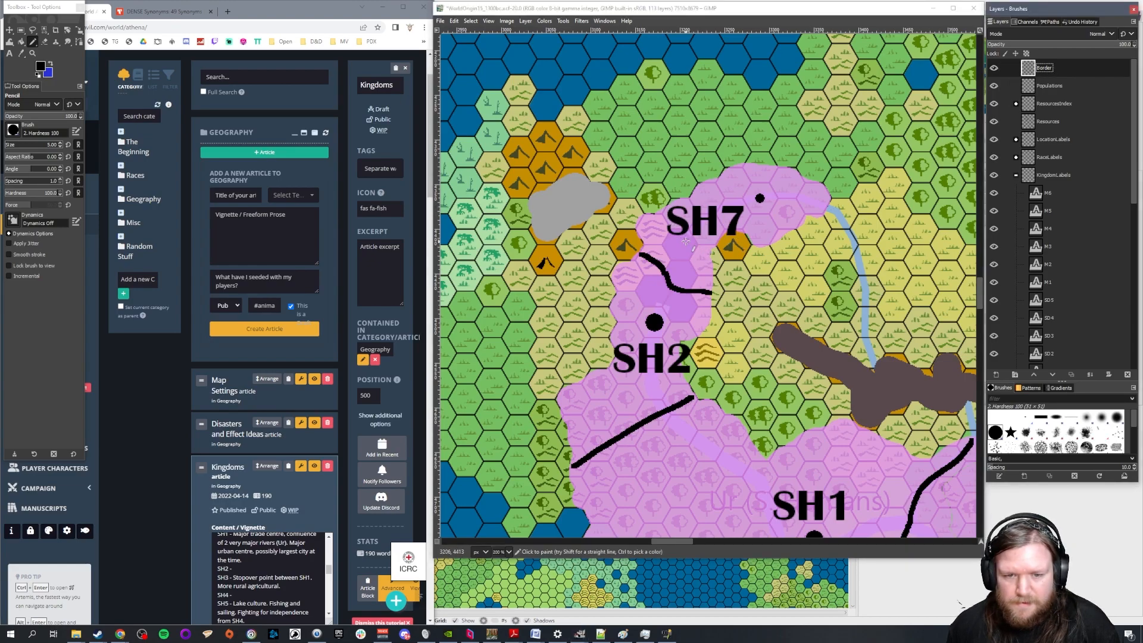
scroll(704, 238, up, 2)
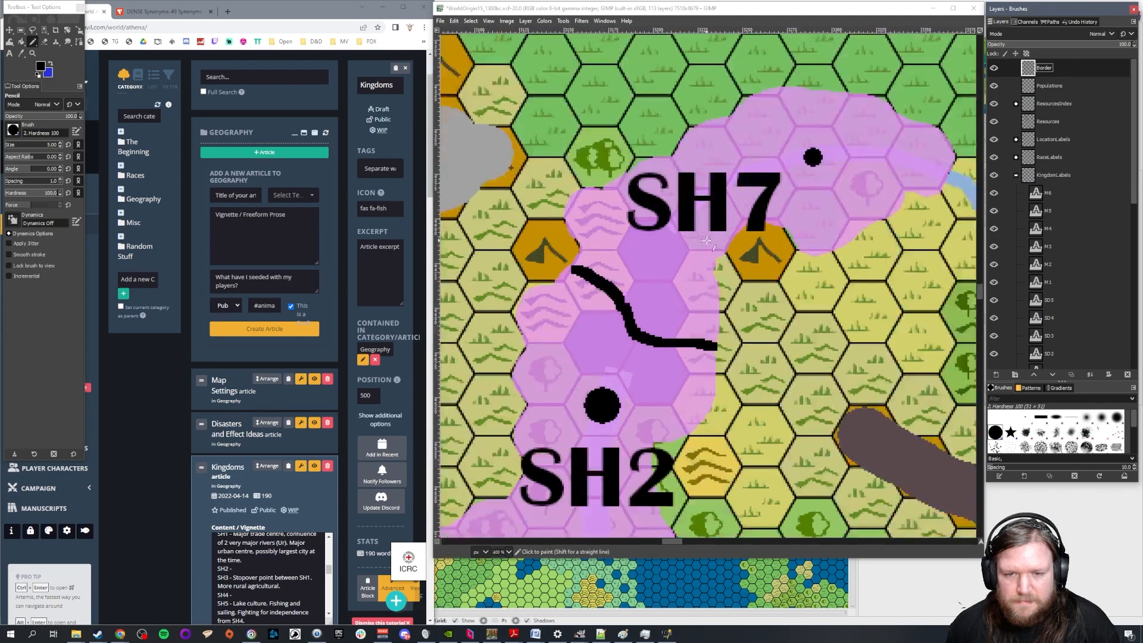
scroll(695, 256, down, 2)
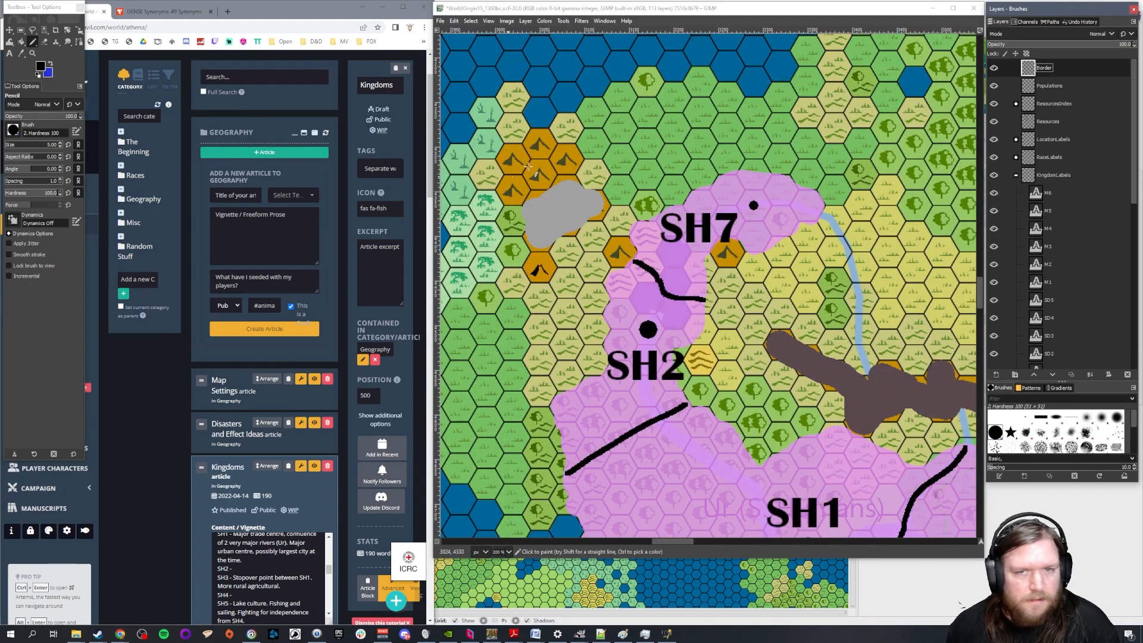
key(shift+e)
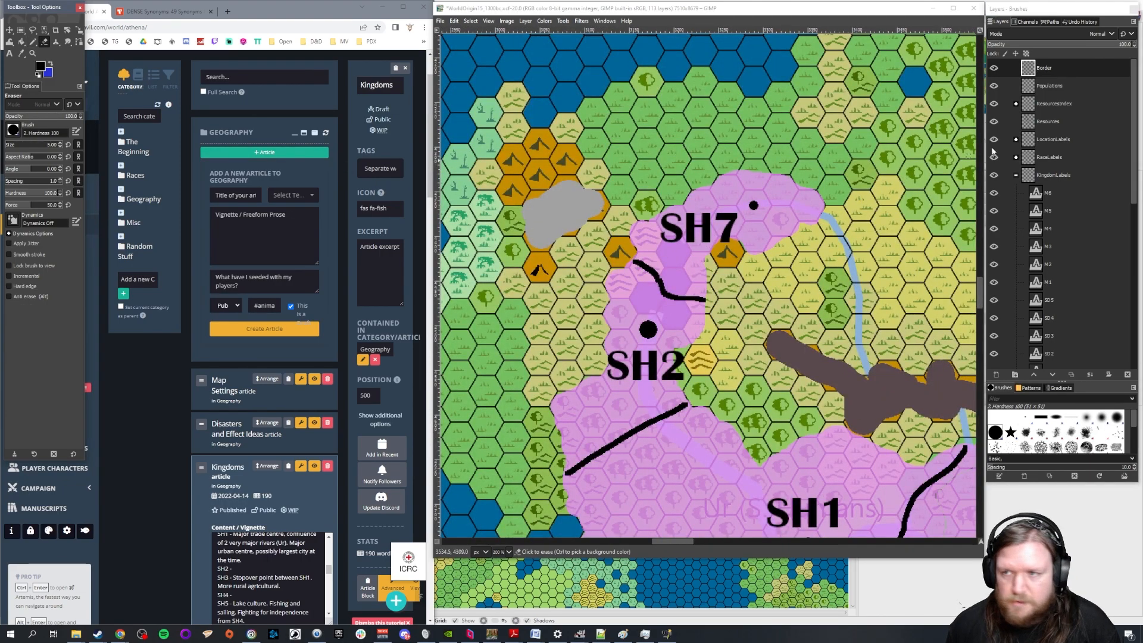
double_click(53, 146)
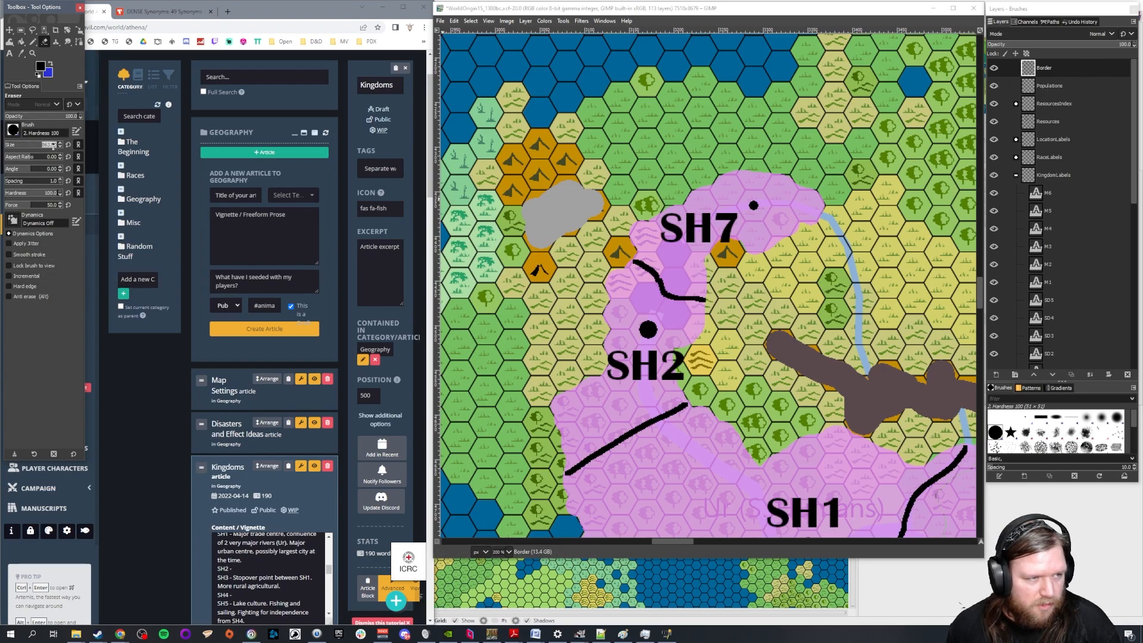
text(30)
key(Return)
drag(635, 262, 703, 301)
Redraw the border between SH2 and SH7 farther north, across the narrow neck beside the SH7 label, with a size 5 Pencil
double_click(53, 146)
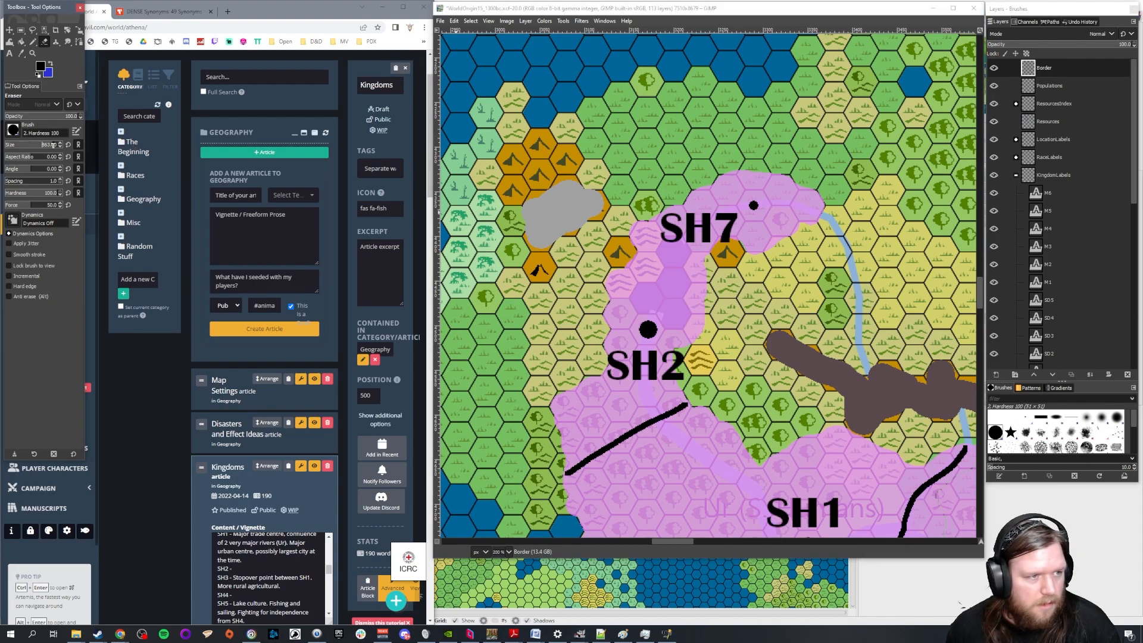
text(5)
key(Return)
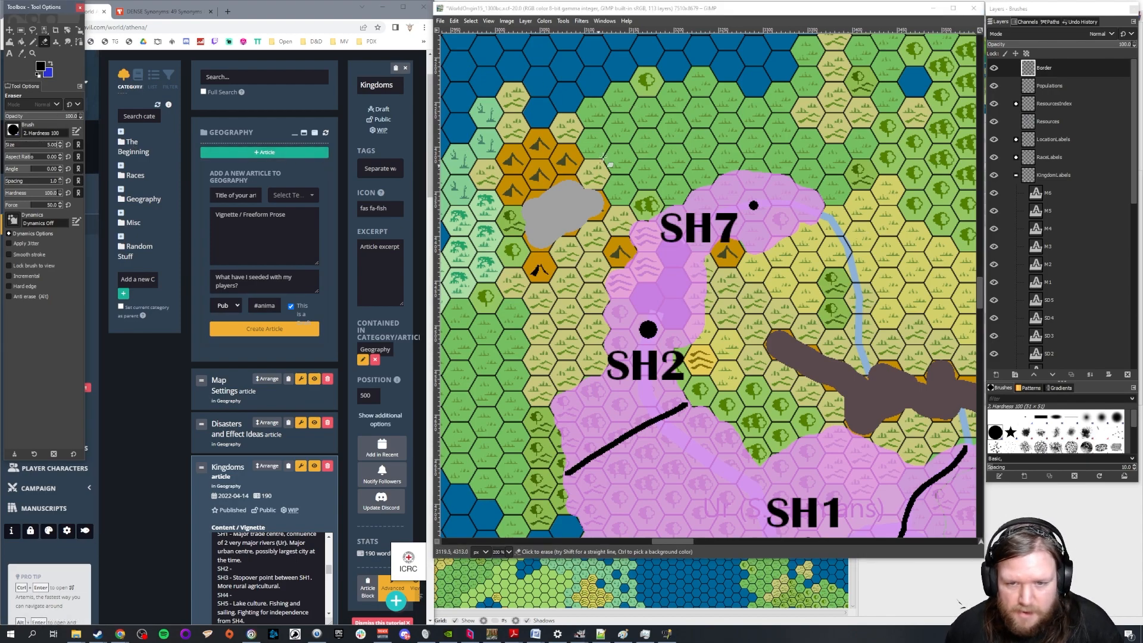
click(639, 227)
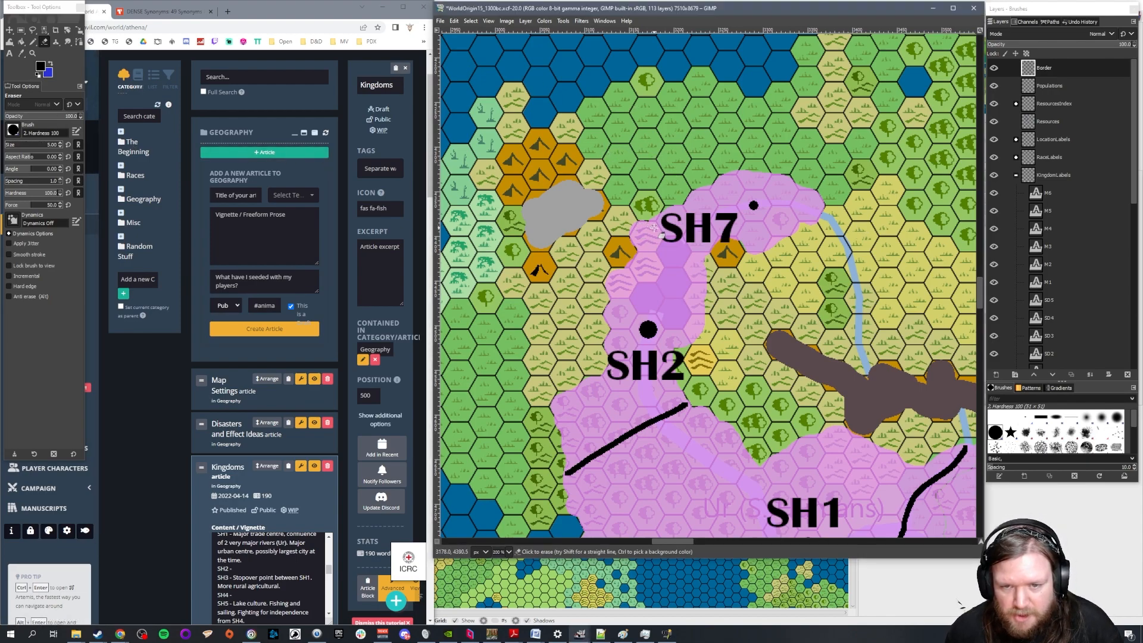
click(33, 41)
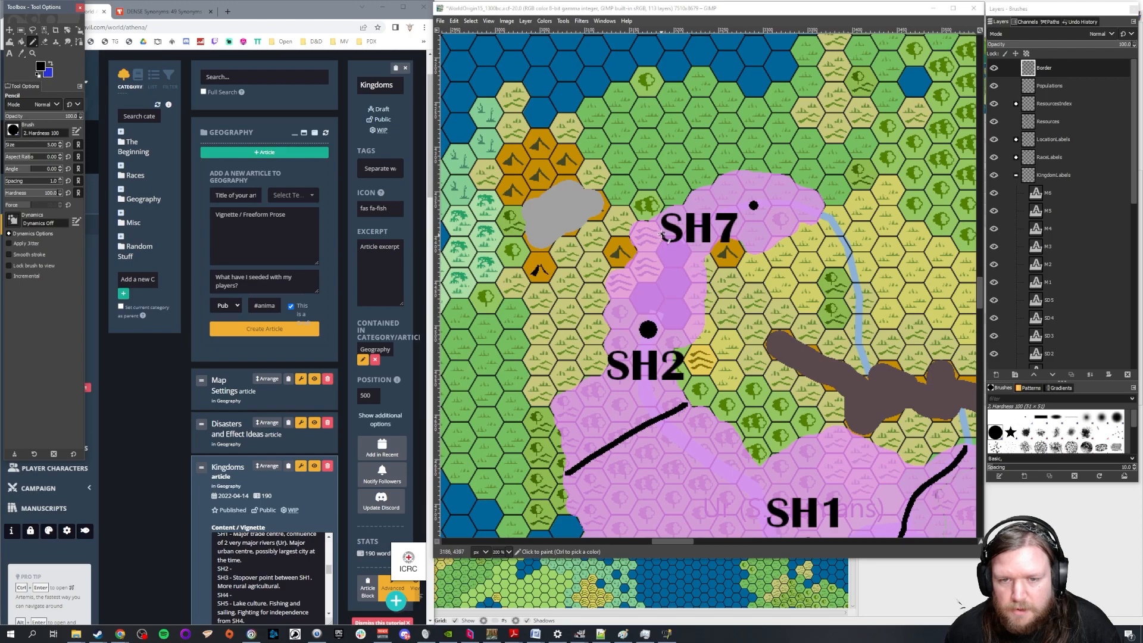
drag(654, 220, 696, 252)
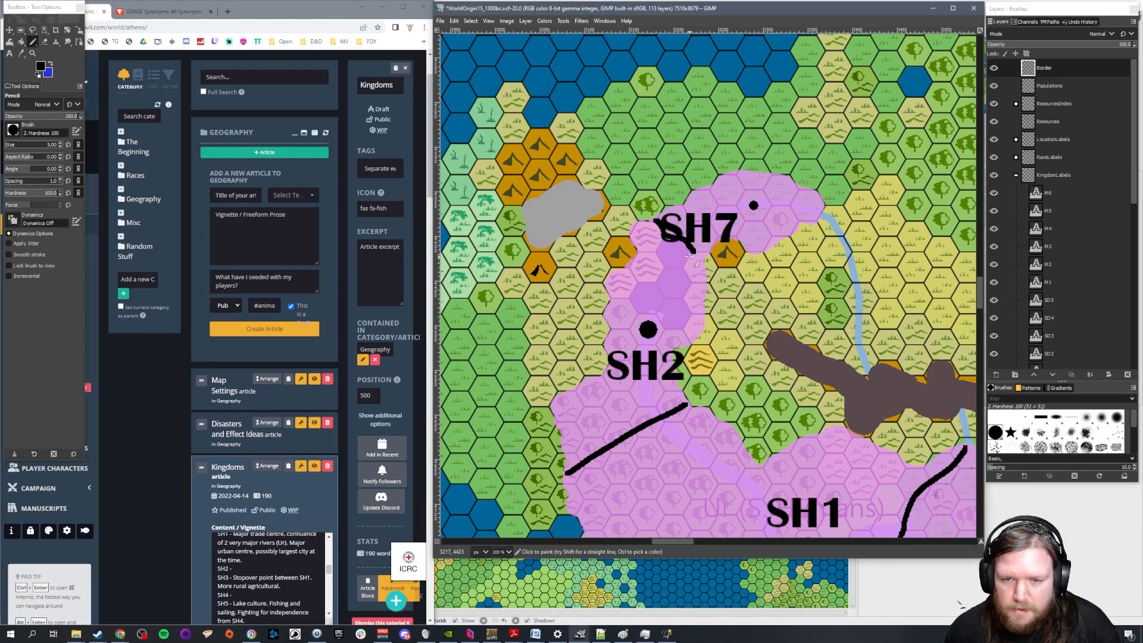
Move the SH7 label up beside its settlement dot, clear of the redrawn border
mouse_move(693, 250)
mouse_down()
mouse_move(714, 255)
mouse_move(719, 205)
mouse_up()
key(m)
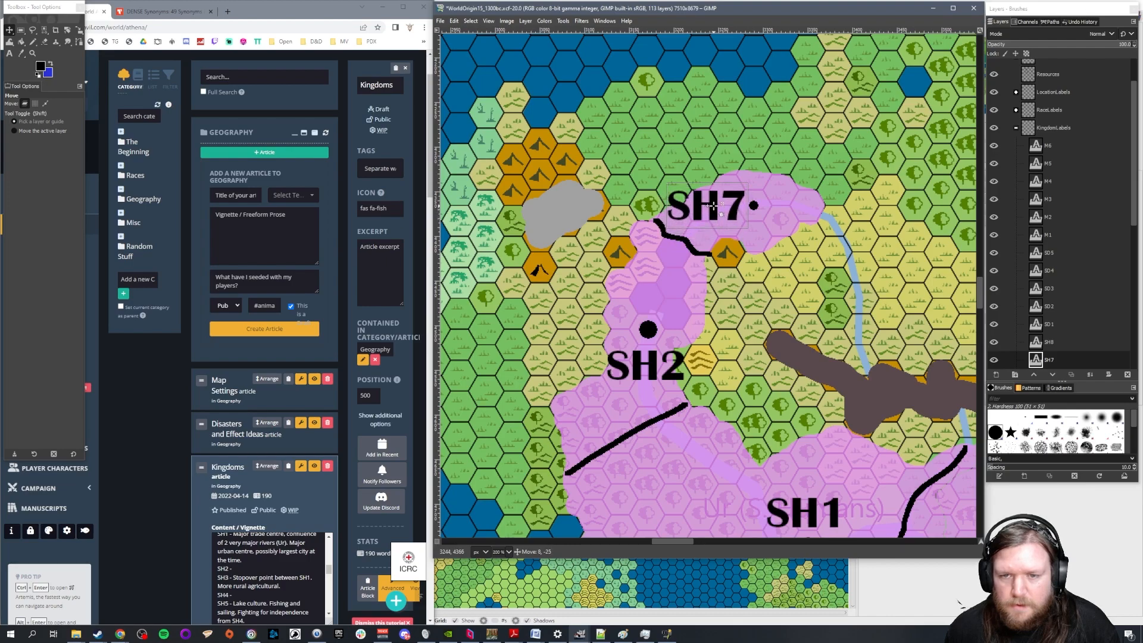
click(741, 324)
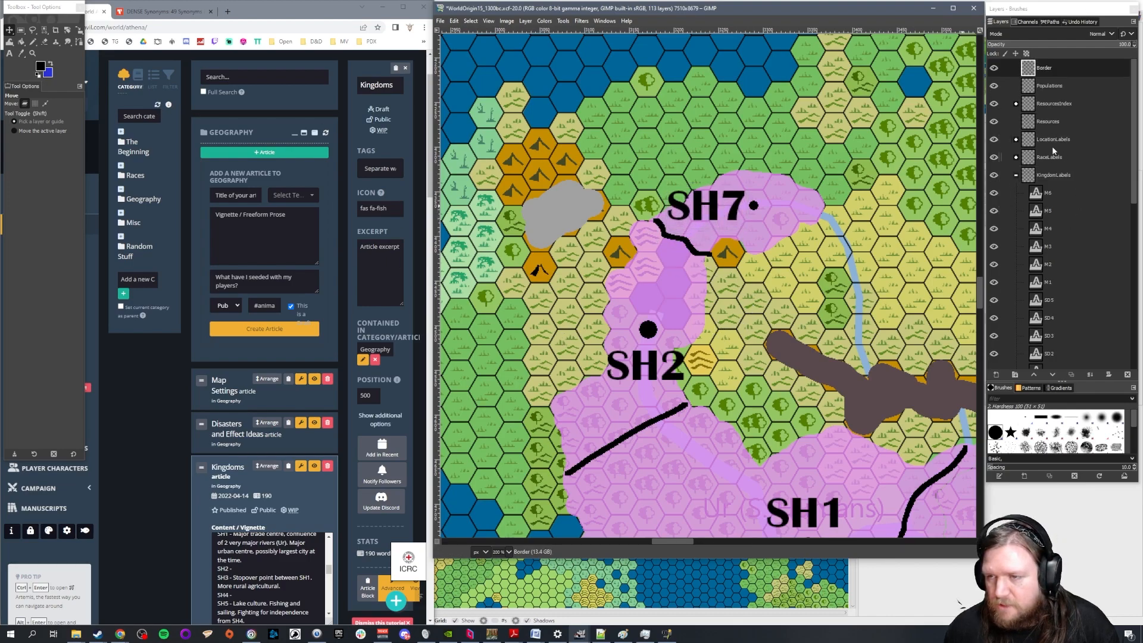
click(1016, 157)
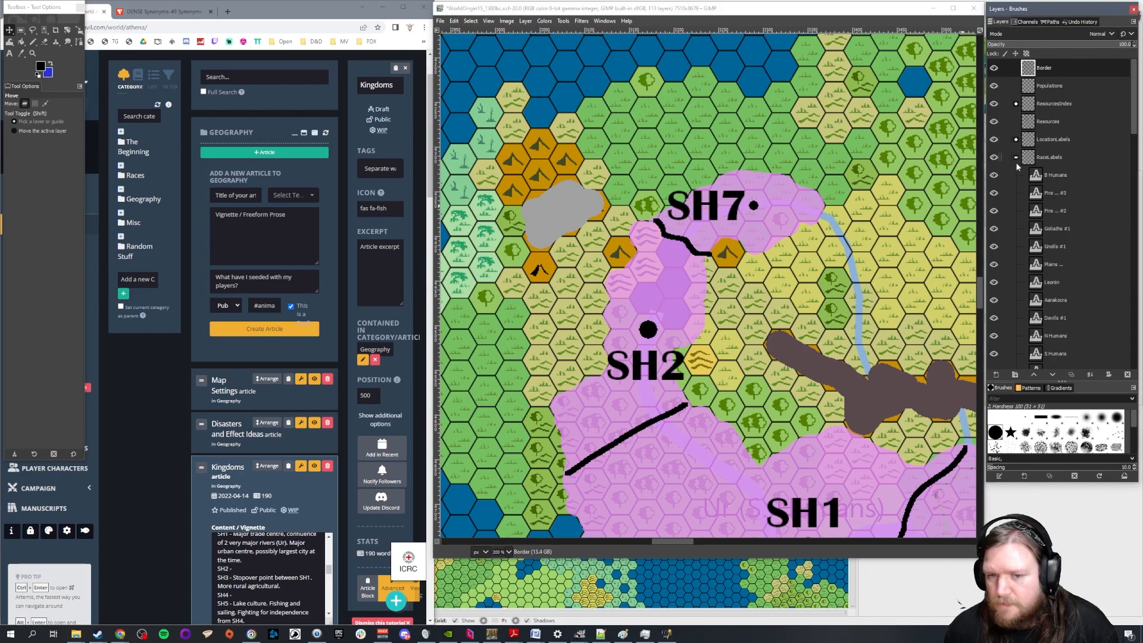
scroll(1069, 238, down, 4)
click(1066, 213)
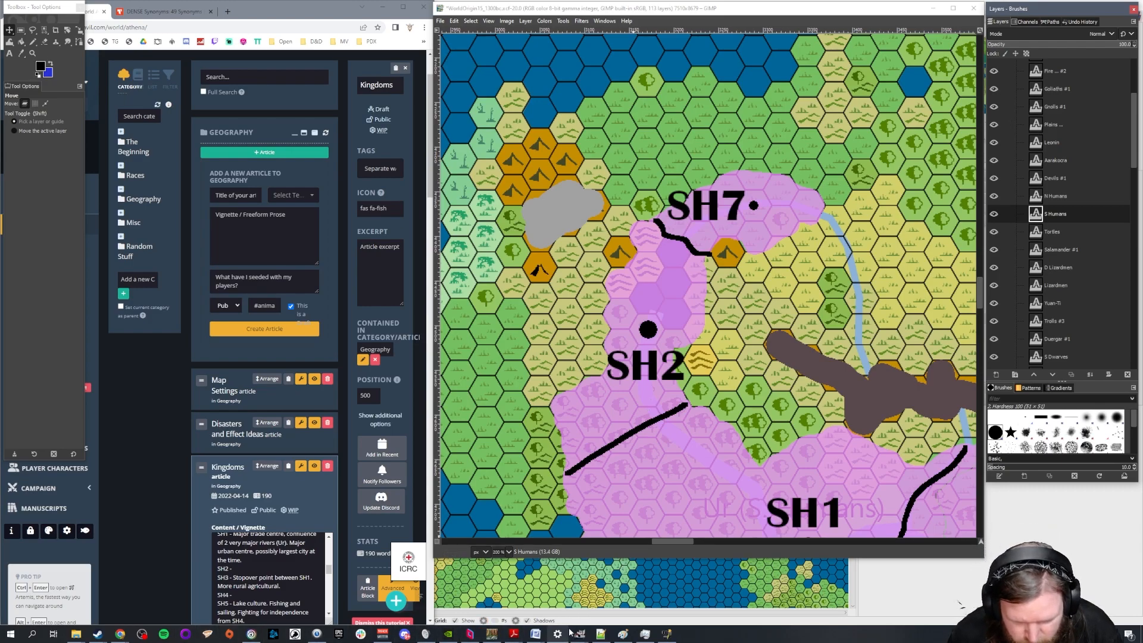
mouse_move(580, 626)
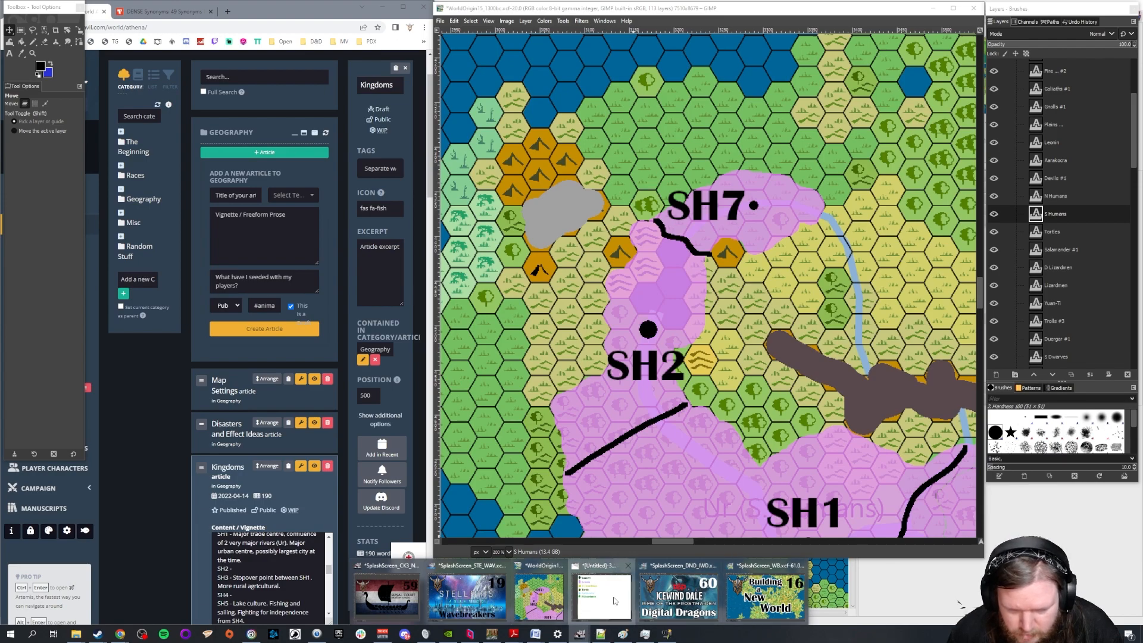
click(602, 595)
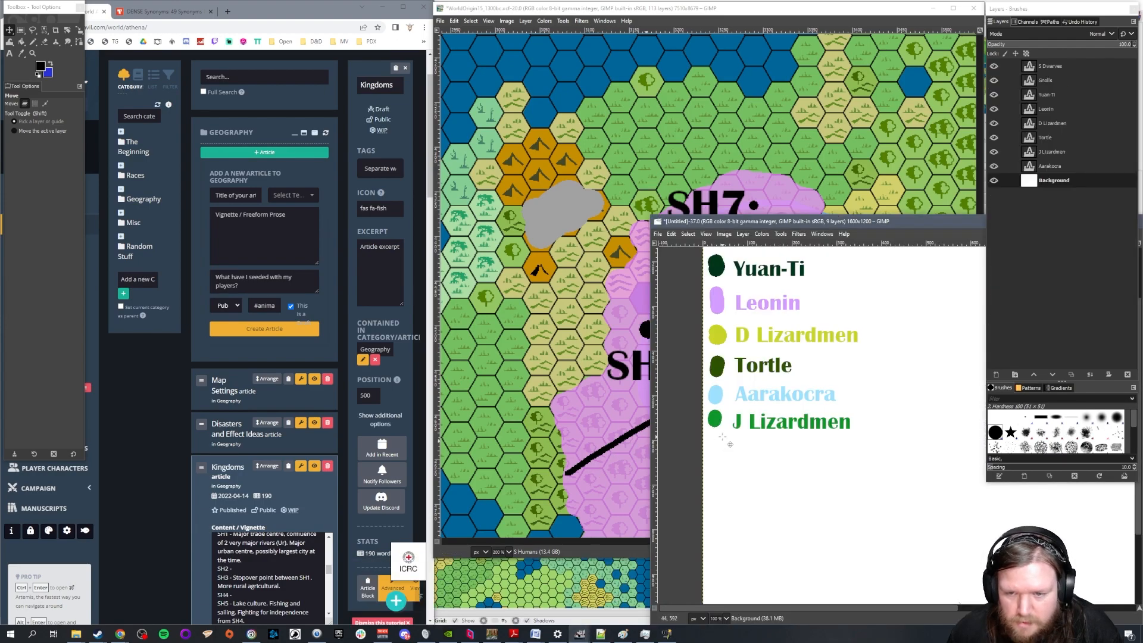
click(809, 11)
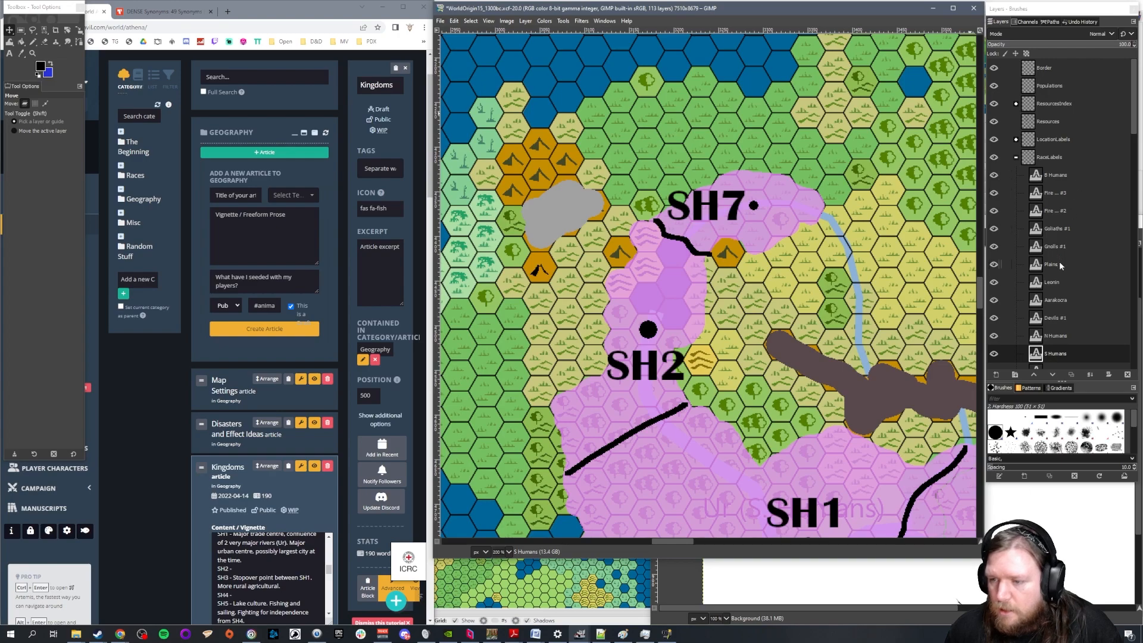
click(1048, 353)
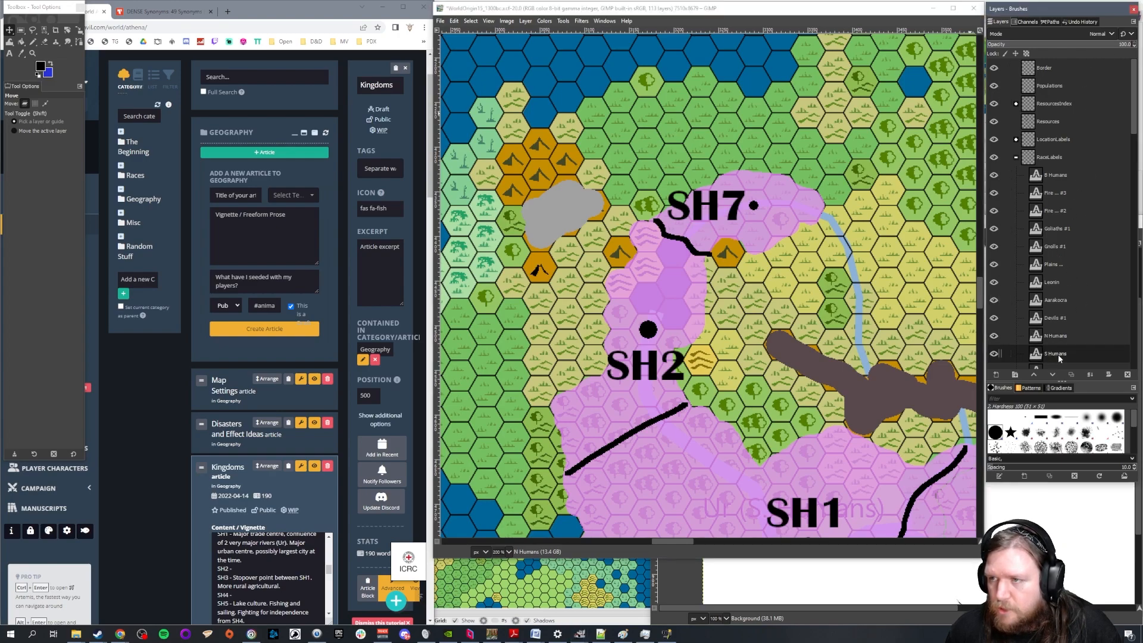
scroll(1065, 312, down, 2)
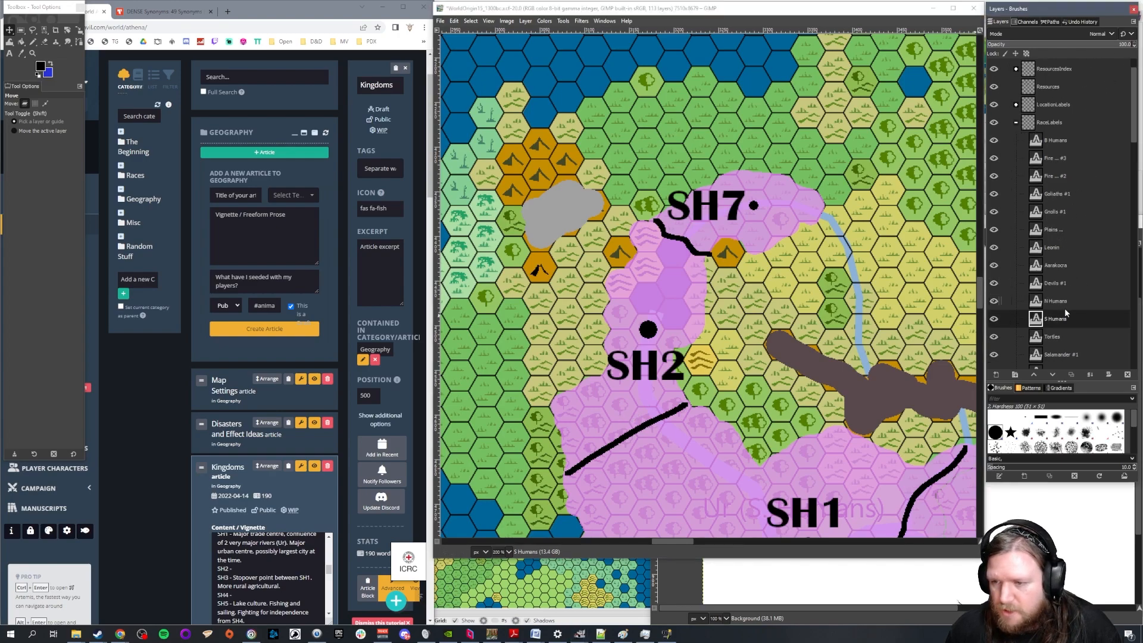
Collapse the RaceLabels and KingdomLabels groups and make the SouthHumans layer in the Races group active
click(1016, 123)
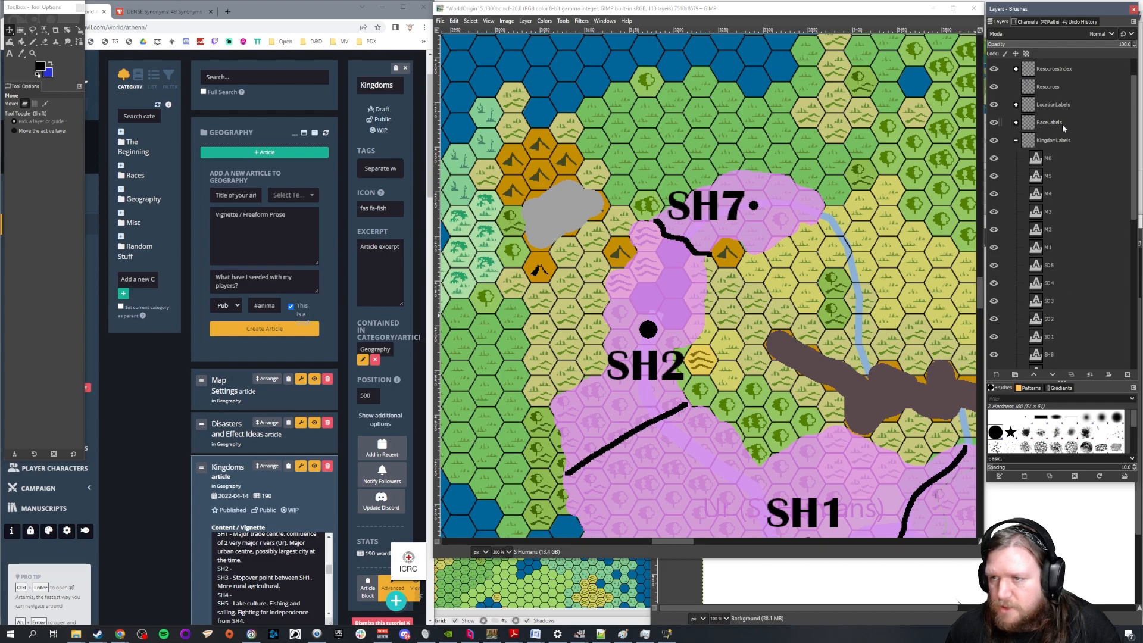
scroll(1058, 118, up, 2)
click(1015, 175)
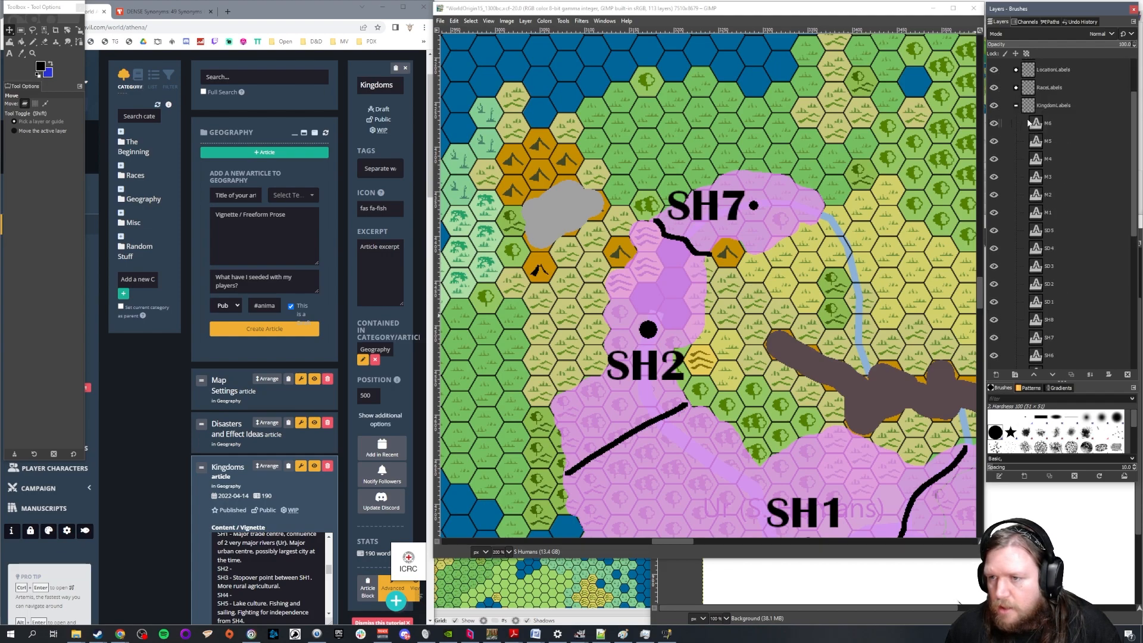
click(1017, 211)
click(1060, 283)
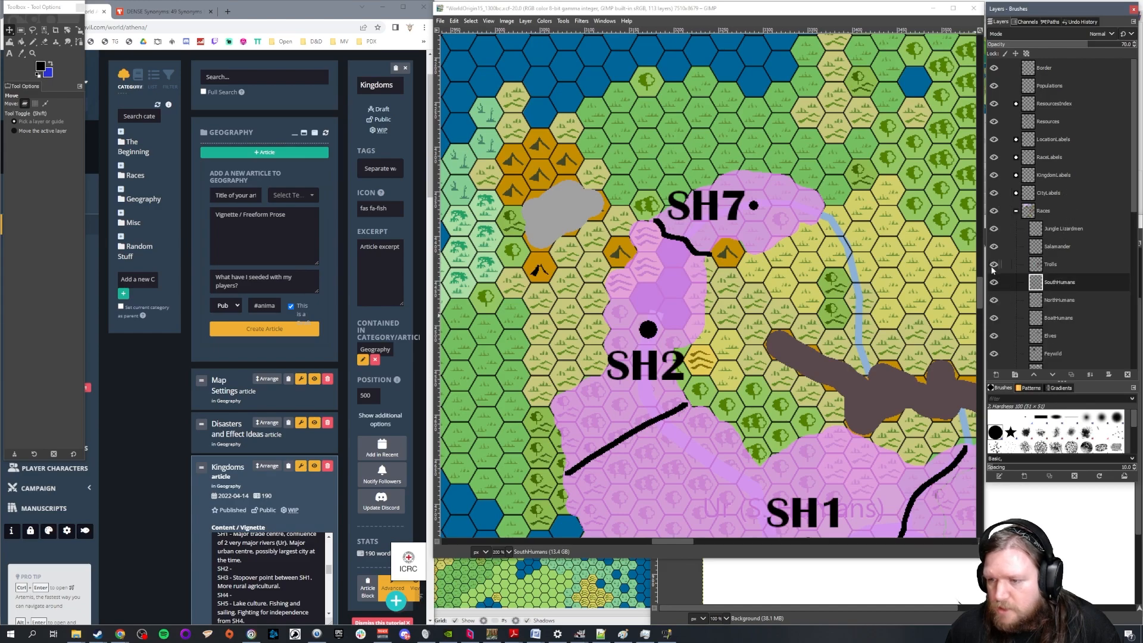
Sample the South Humans pink for the Pencil with the SouthHumans layer at full opacity, and set the layer's opacity back to 70
click(1125, 44)
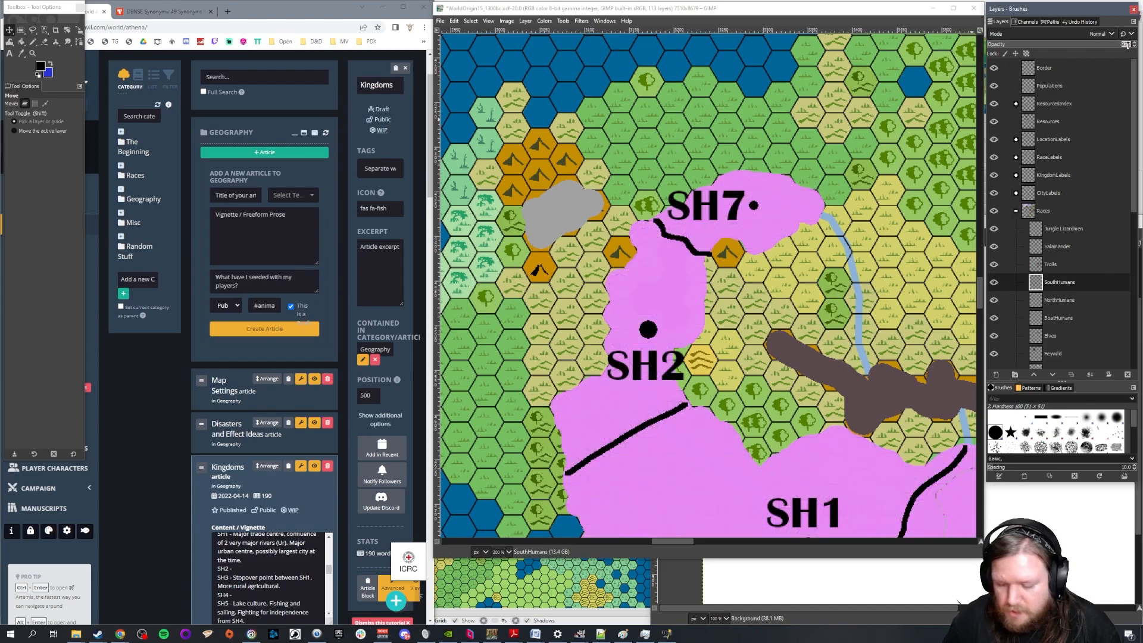
click(668, 323)
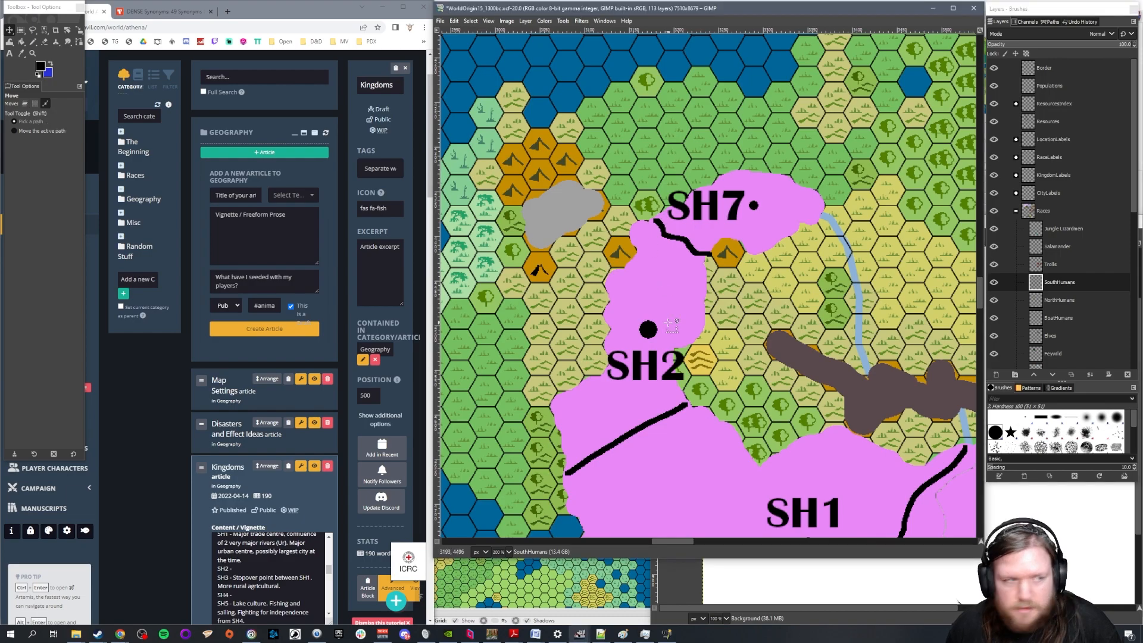
click(33, 42)
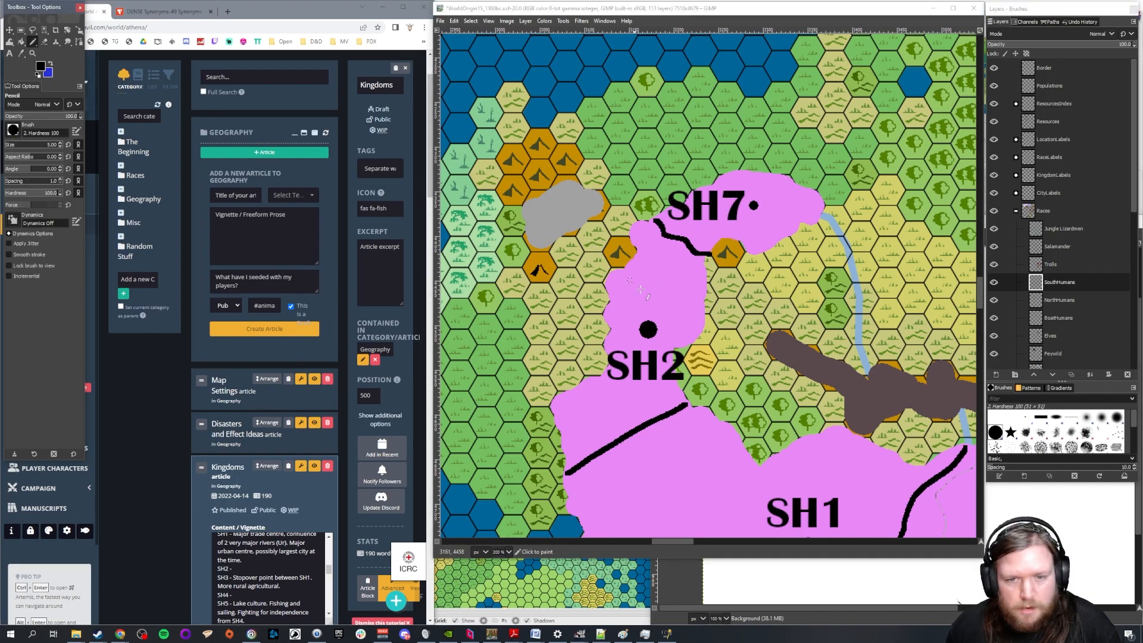
ctrl+click(685, 298)
click(1076, 50)
click(1125, 38)
click(1115, 44)
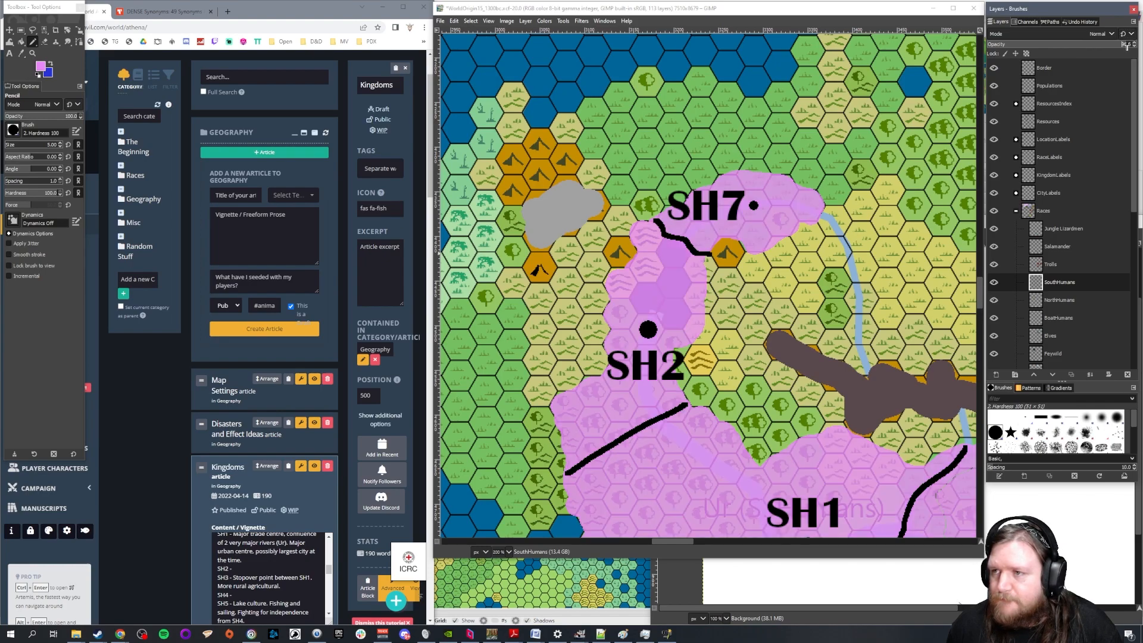
text(70)
key(Return)
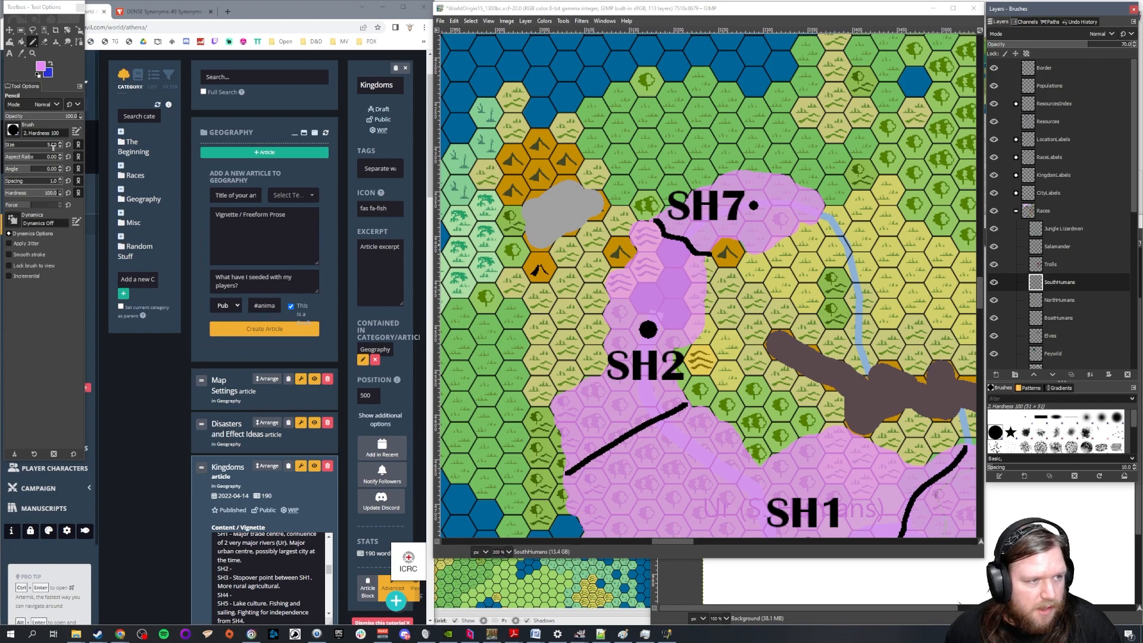
Extend the South Humans territory over the orange mountain hex northwest of SH2 with a size 30 Pencil
drag(52, 144, 299, 171)
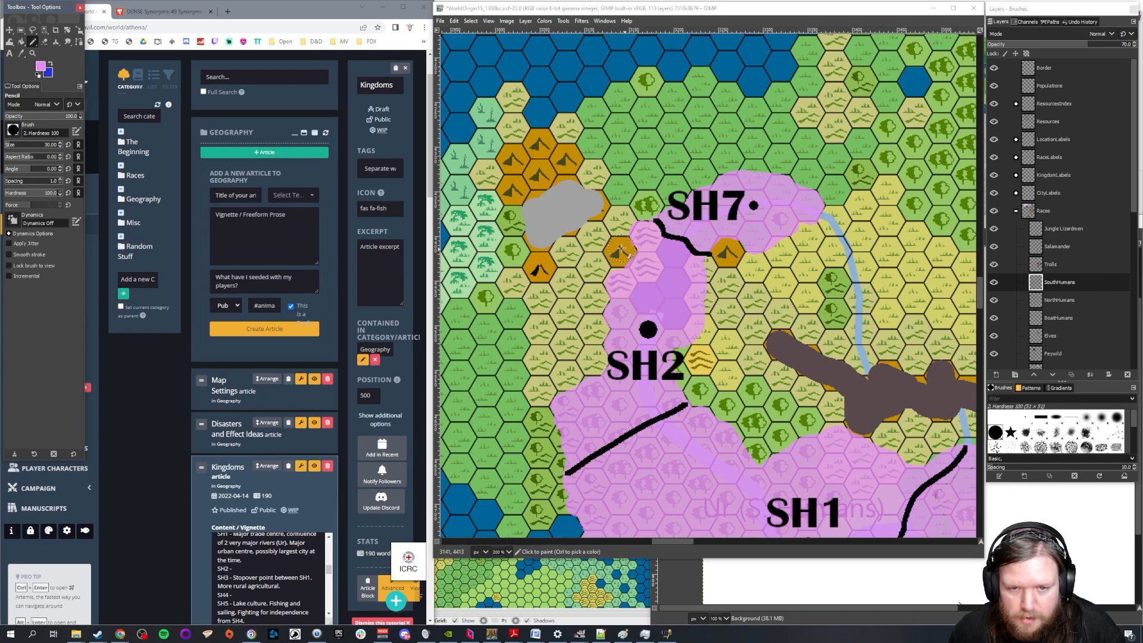
click(619, 252)
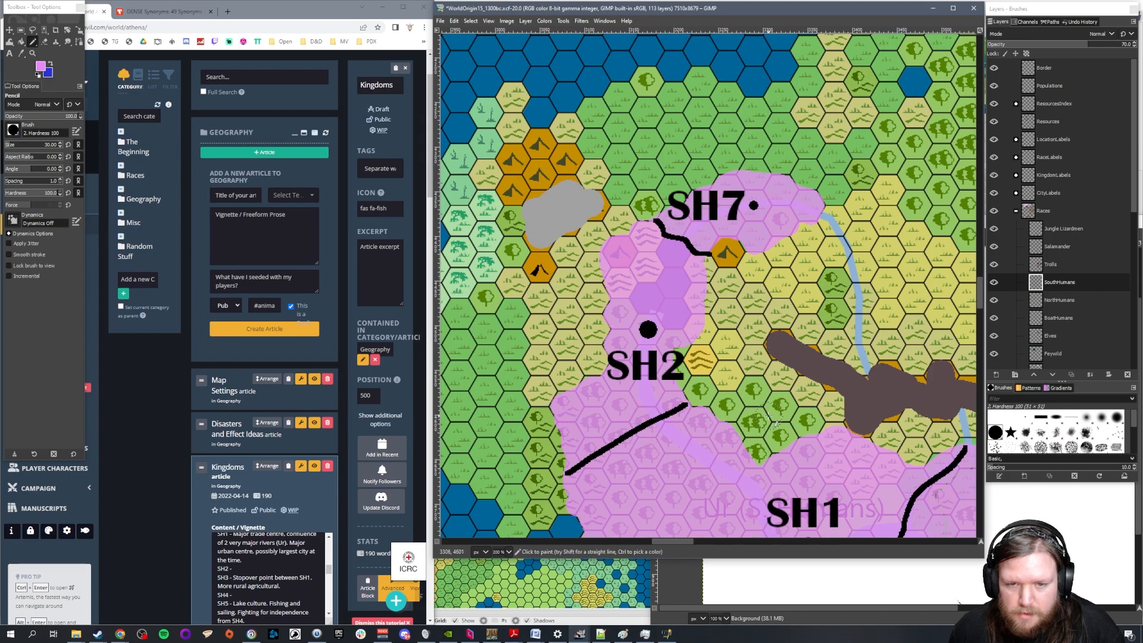
Sample the grey of the nearby resource patch and try a size 30 dot on the Resources layer over the newly claimed hex
ctrl+click(557, 203)
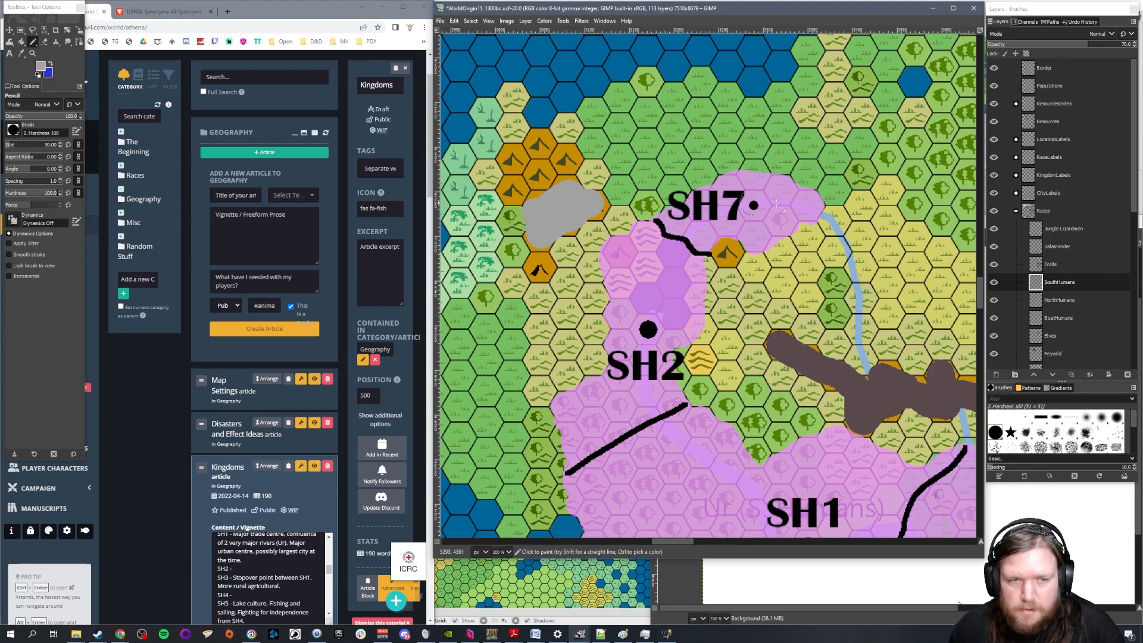
click(1042, 121)
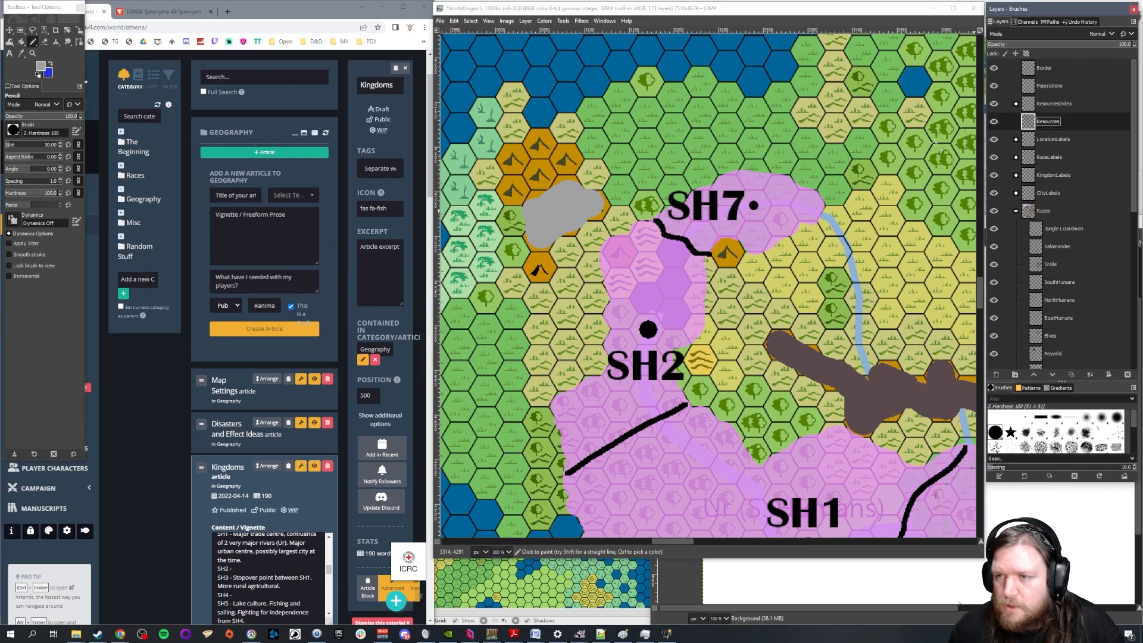
click(621, 252)
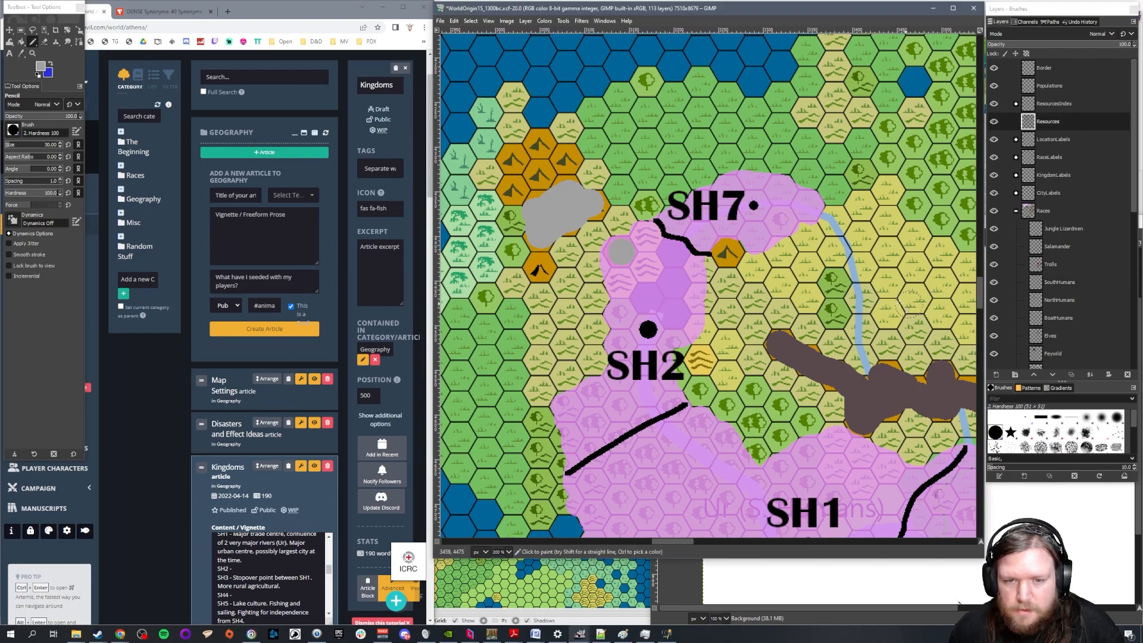
key(ctrl+z)
Paint a small grey silver deposit on the newly claimed mountain hex on the Resources layer with a size 20 Pencil
double_click(50, 145)
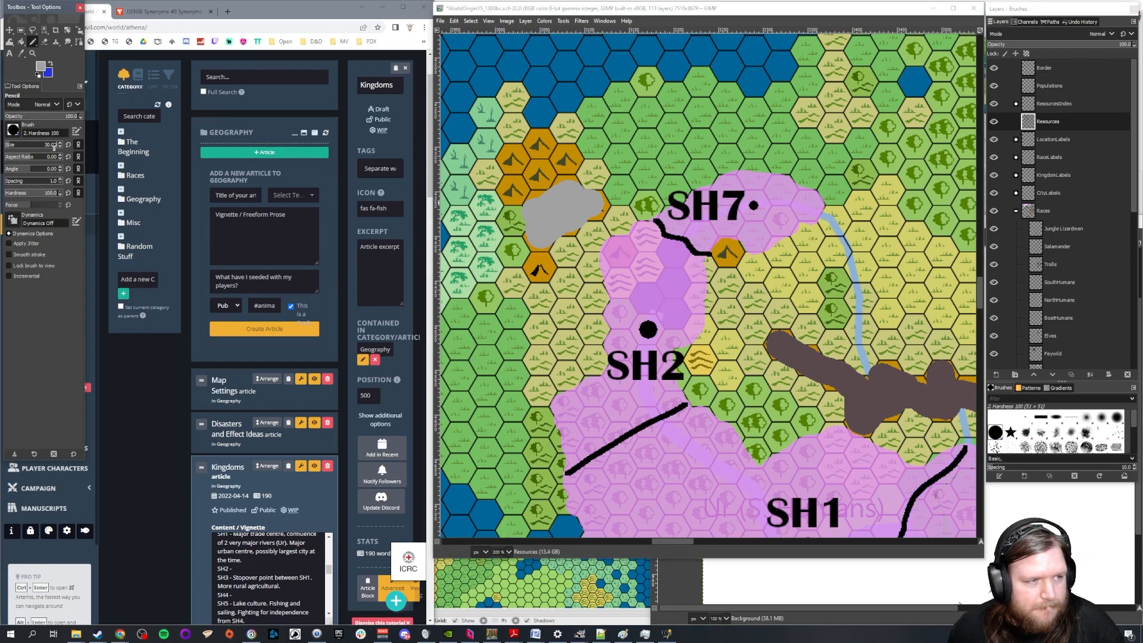
text(230)
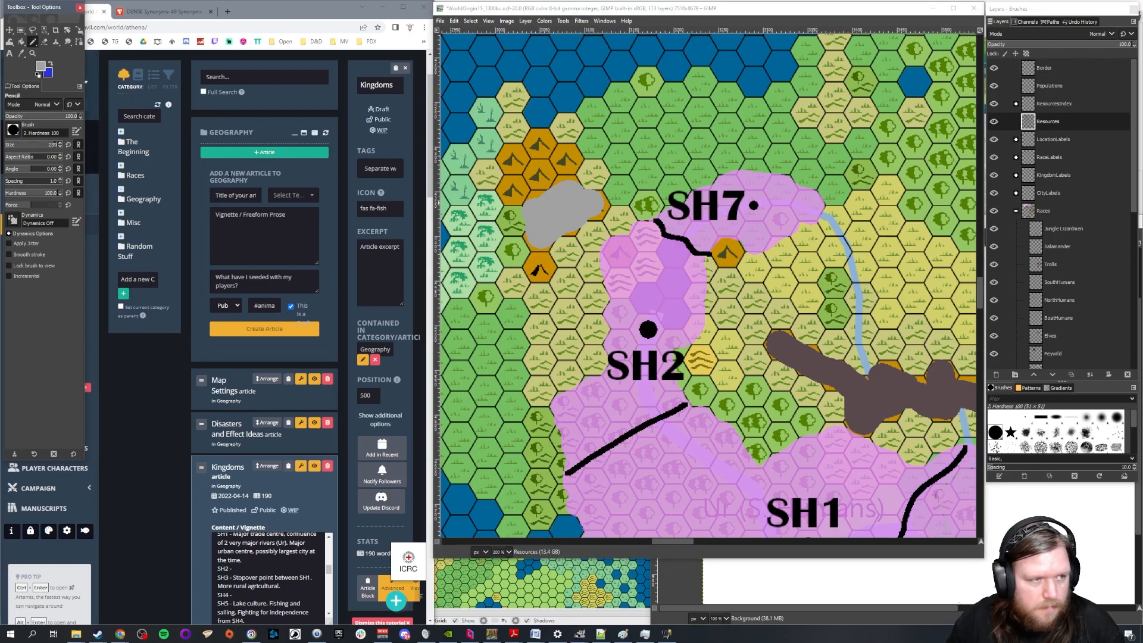
text(0)
key(Return)
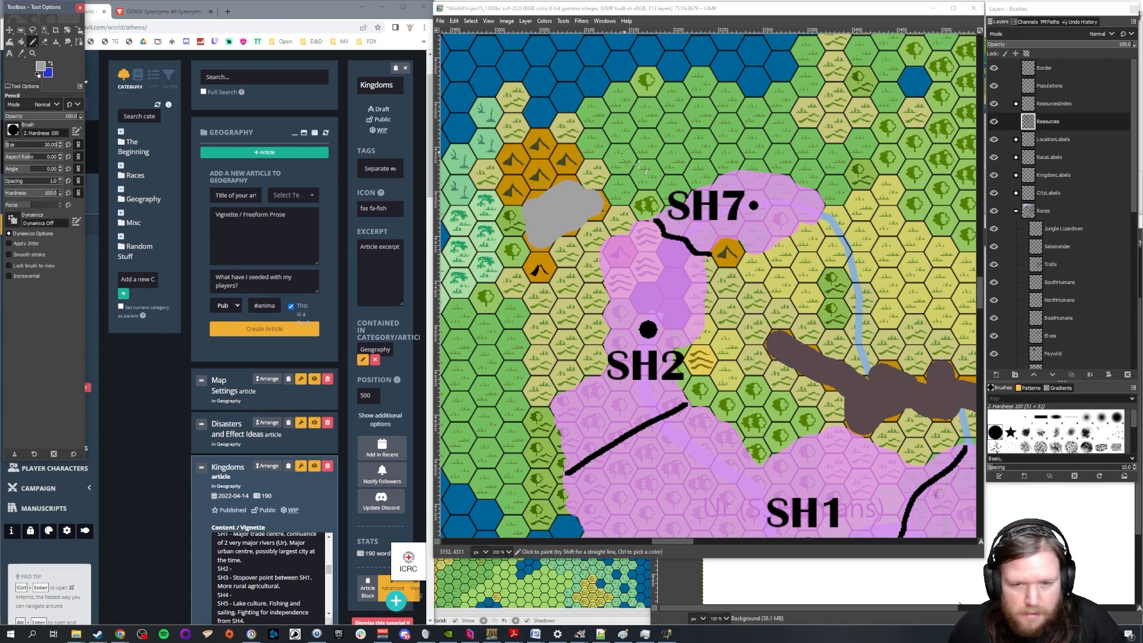
click(621, 254)
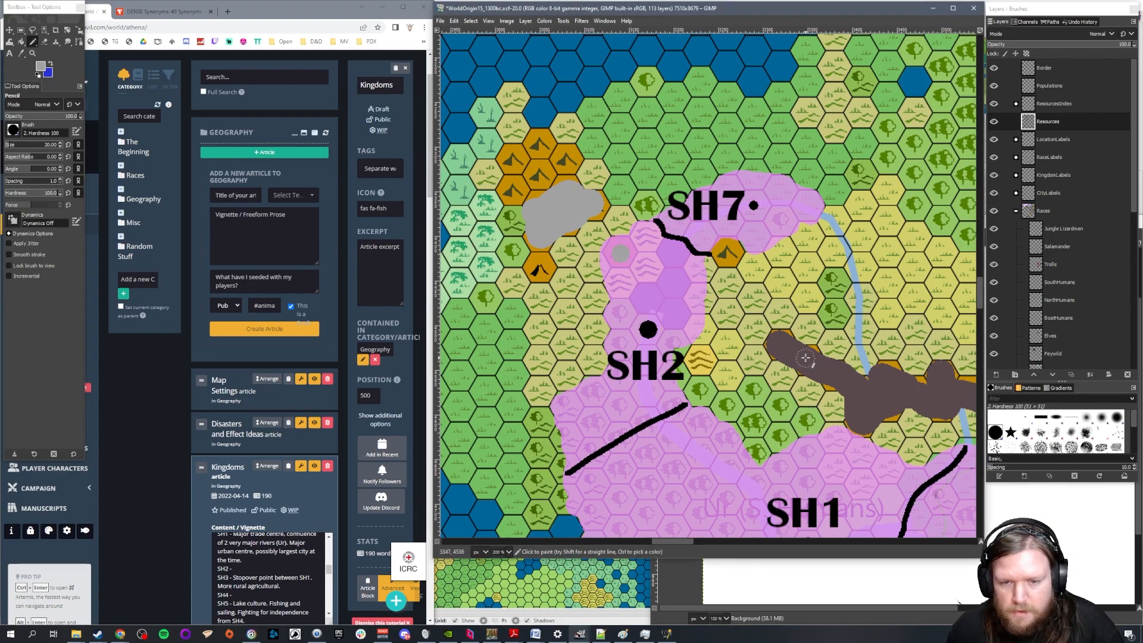
key(ctrl+z)
drag(619, 260, 631, 253)
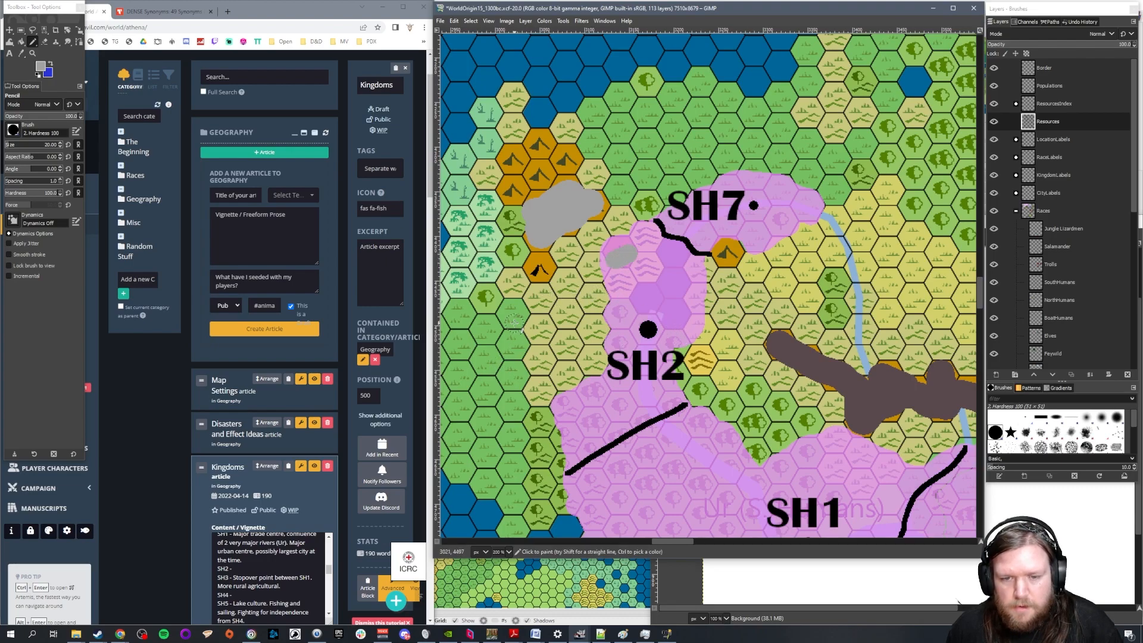
Write the SH2 description in World Anvil's Kingdoms article: "Silver! Wealth pouring out of this region at the moment. Boom town."
click(270, 567)
text(Silver!)
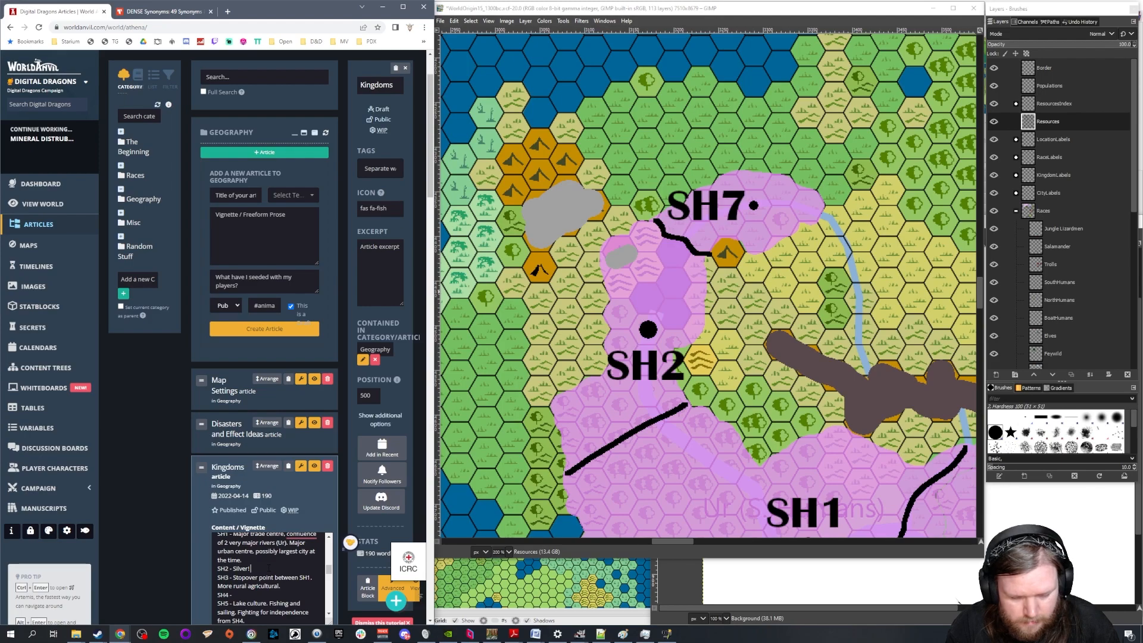
text( Wealth)
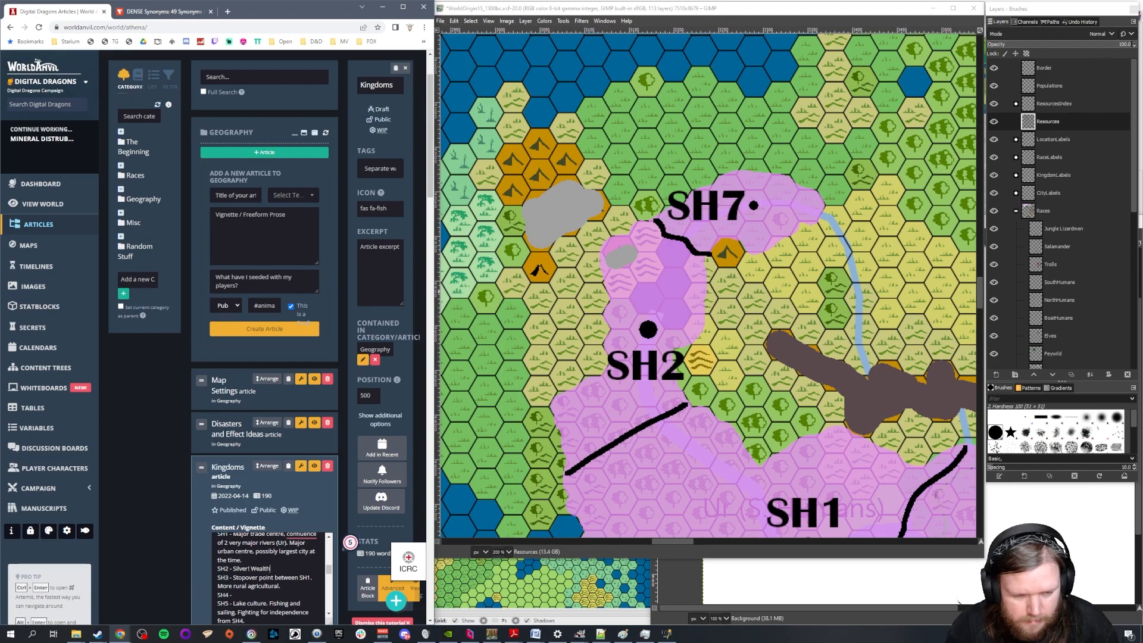
text( pour)
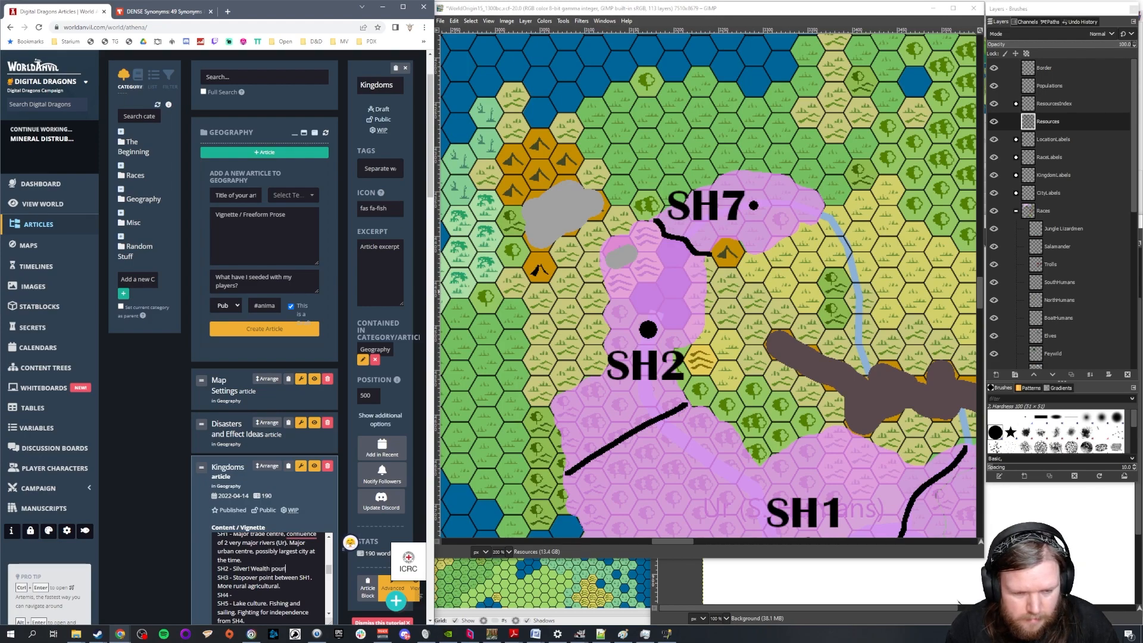
text(ing out of thi)
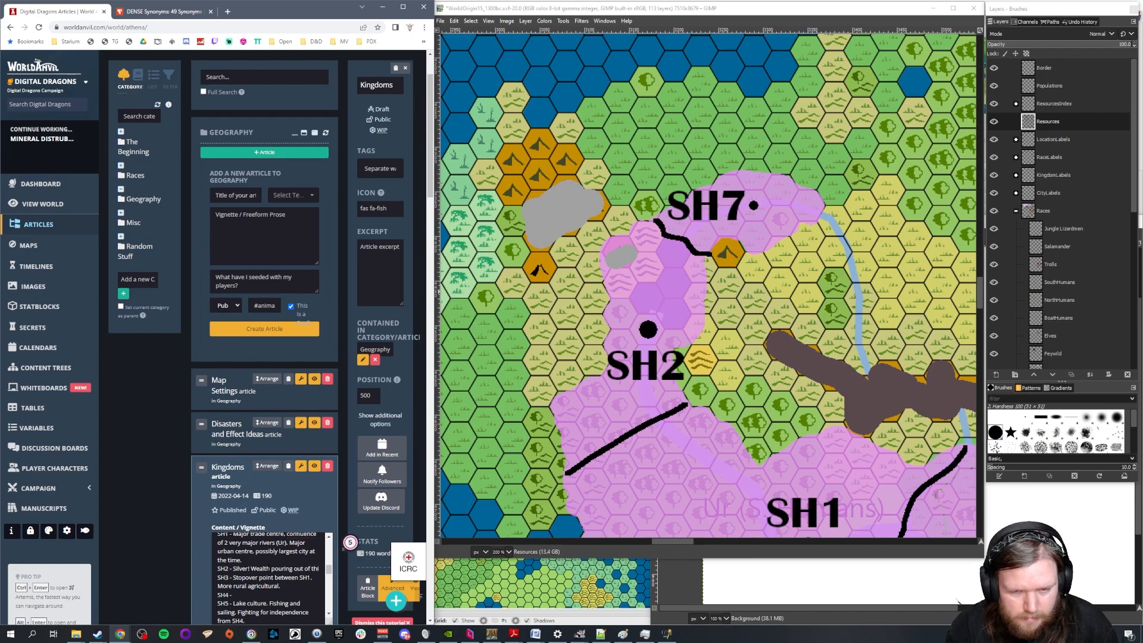
text(s region at the moment. B)
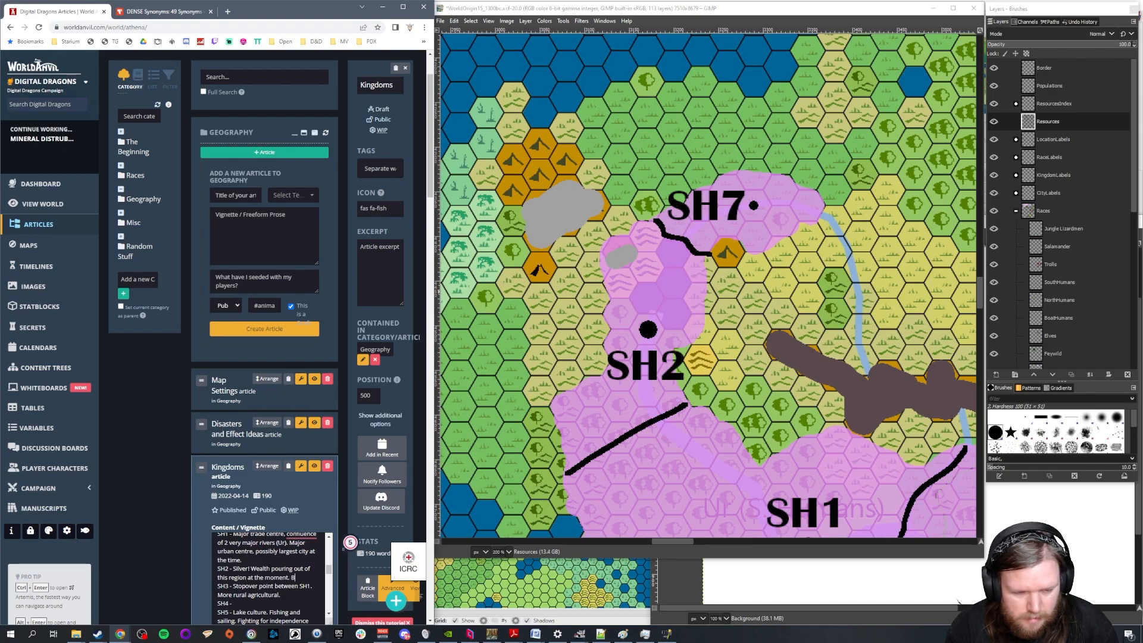
text(oom town.)
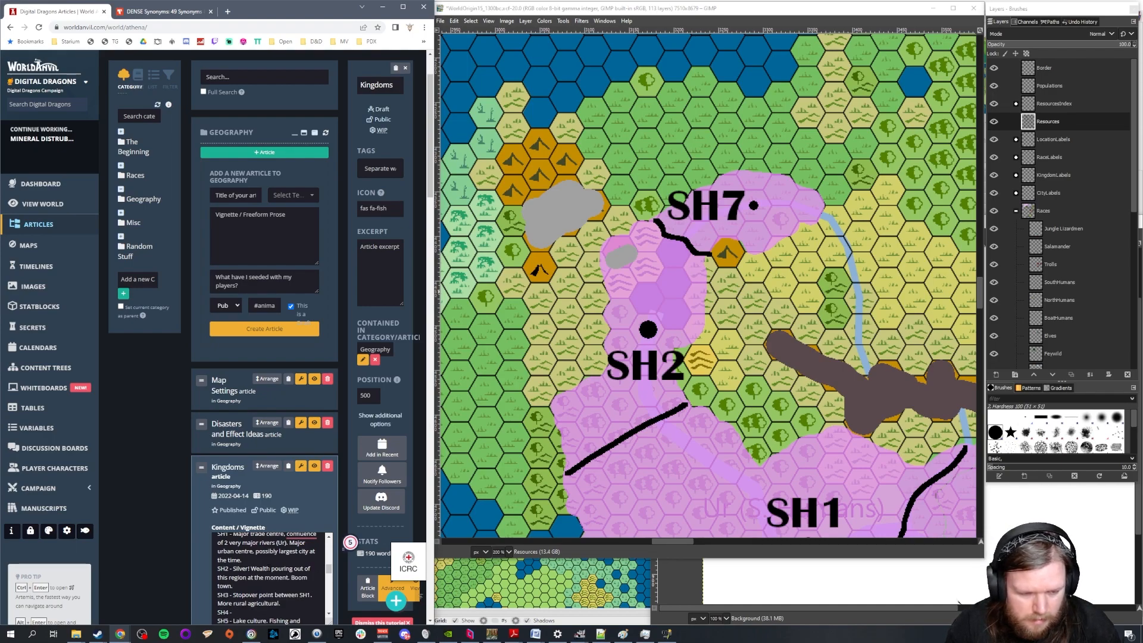
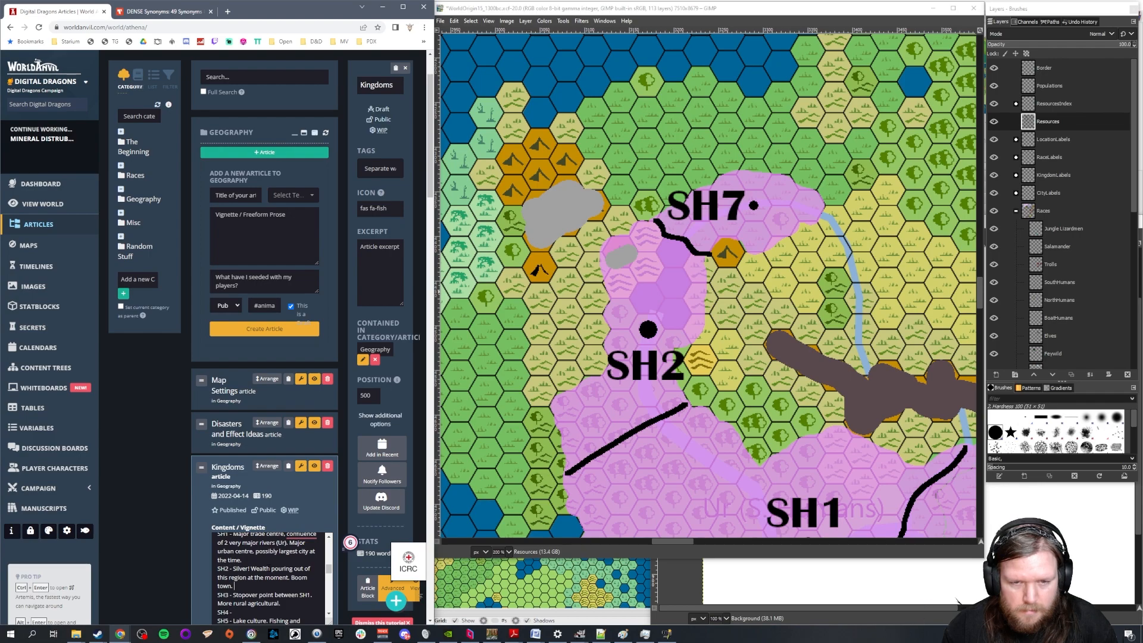
Undo the grey silver deposit and the South Humans territory extension over the orange mountain hex northwest of SH2 on the GIMP map
click(603, 9)
key(ctrl+z)
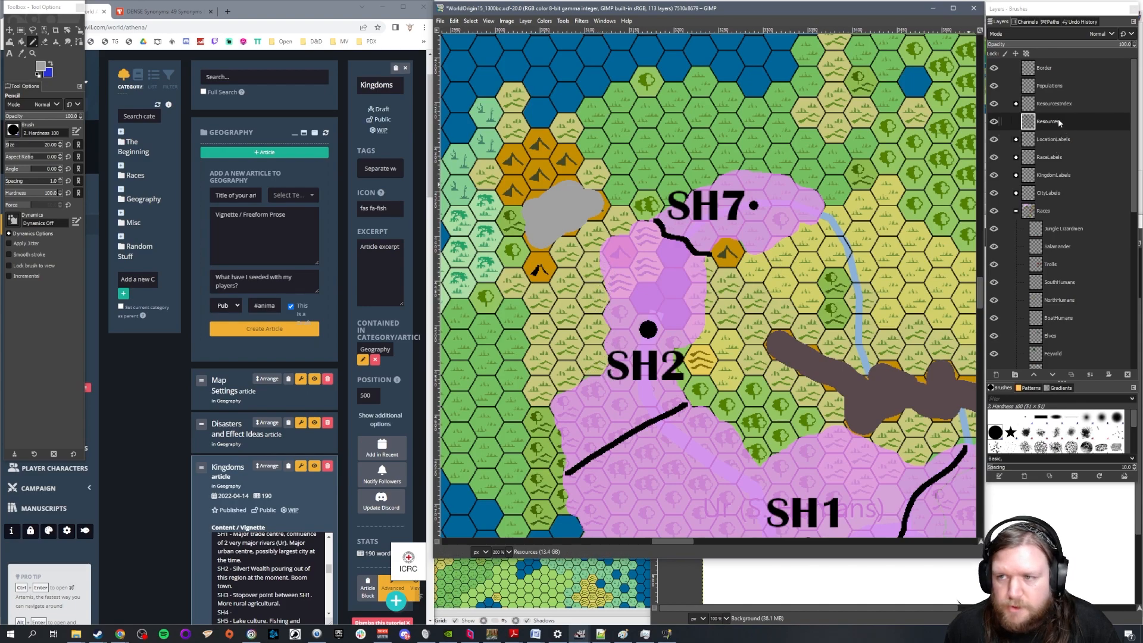
key(ctrl+z)
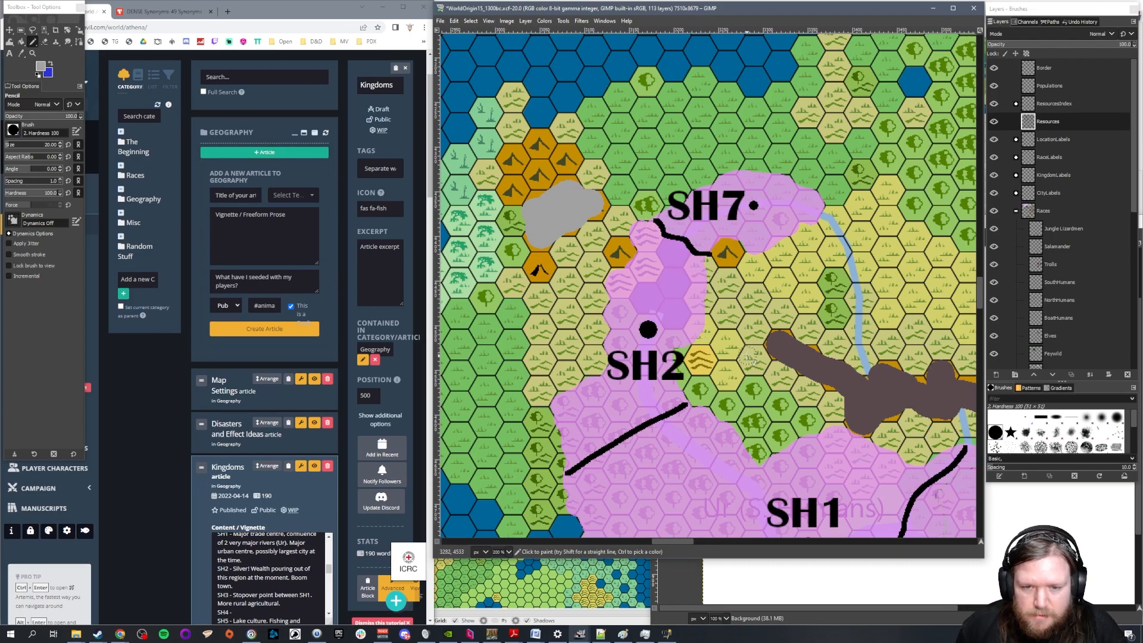
scroll(748, 358, down, 3)
scroll(777, 351, up, 3)
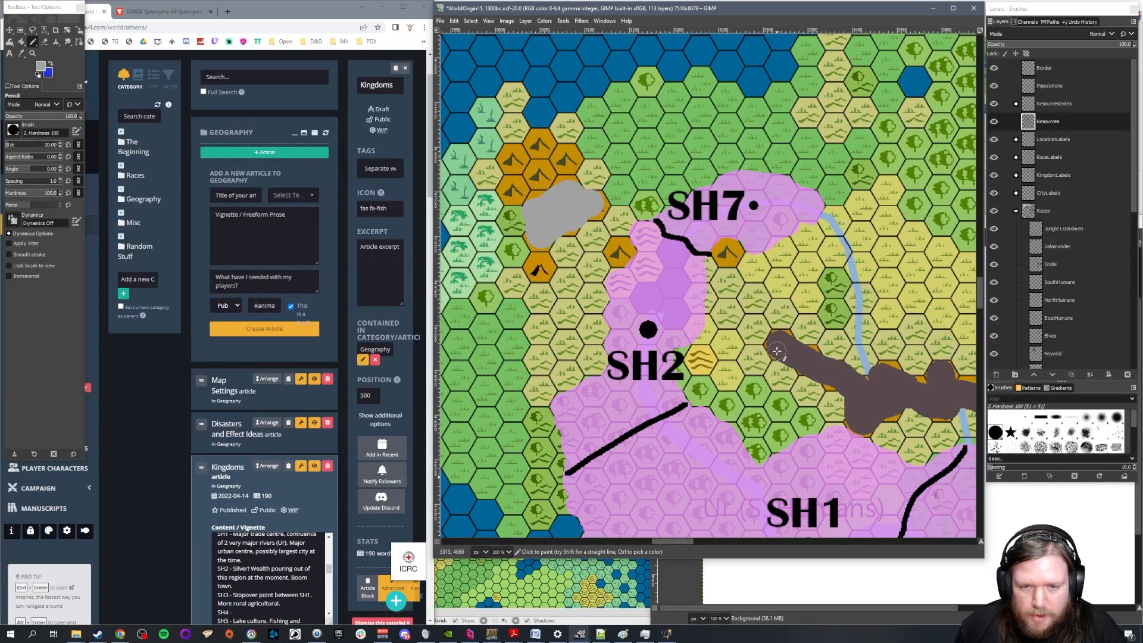
click(777, 351)
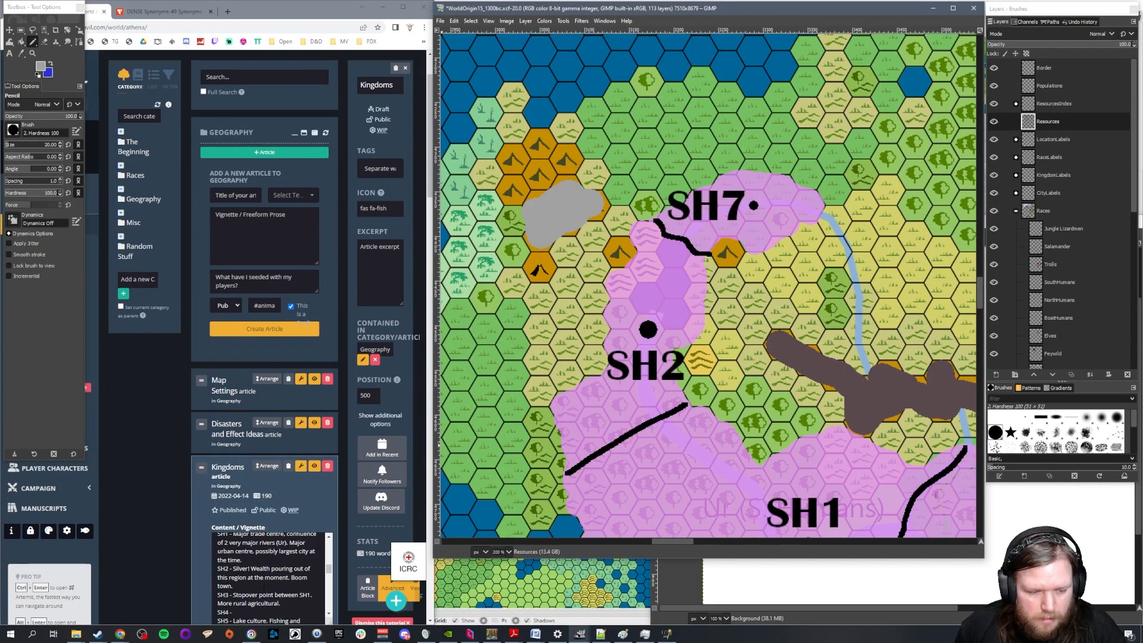
Replace the SH2 description in World Anvil's Kingdoms article with "Artisanal, industrious. Traders."
drag(258, 586, 233, 569)
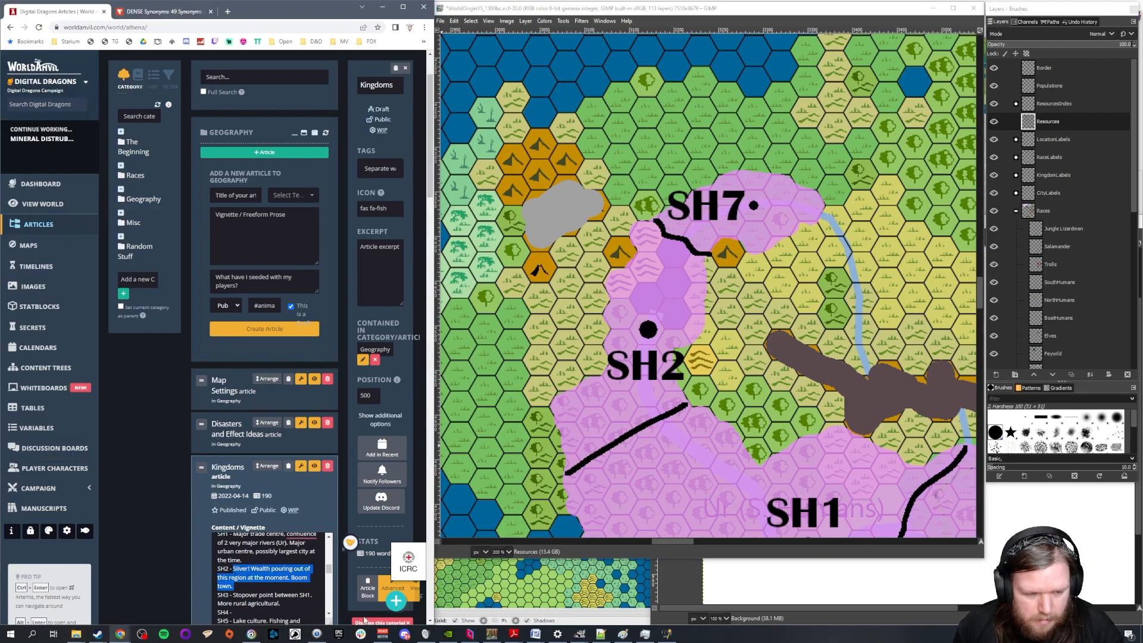
text(Artisanal, )
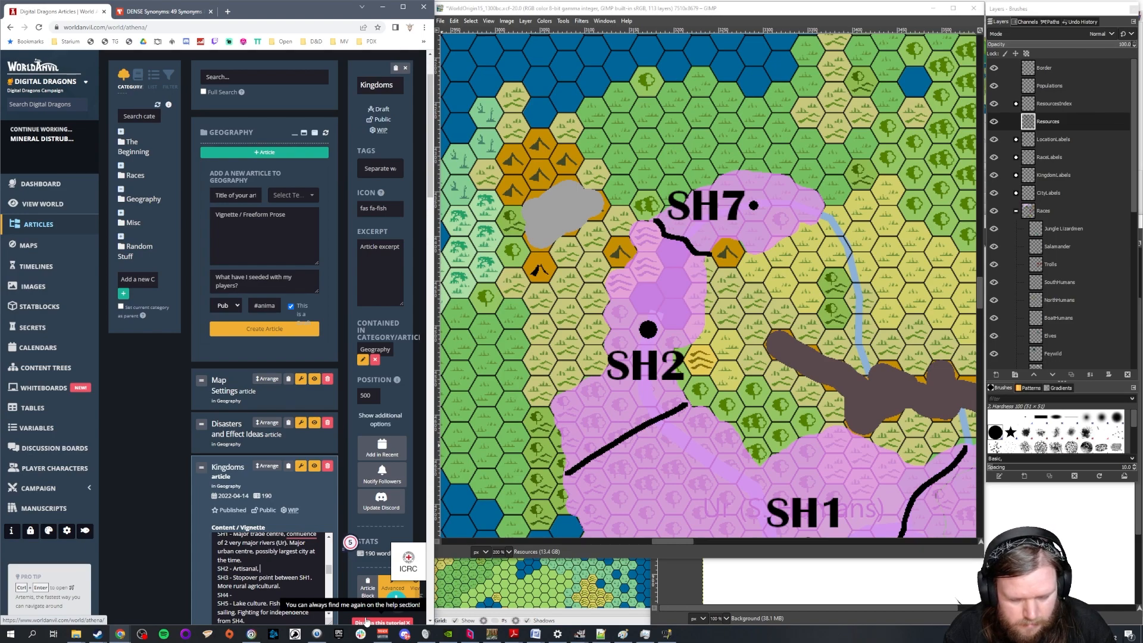
text(Industrious.)
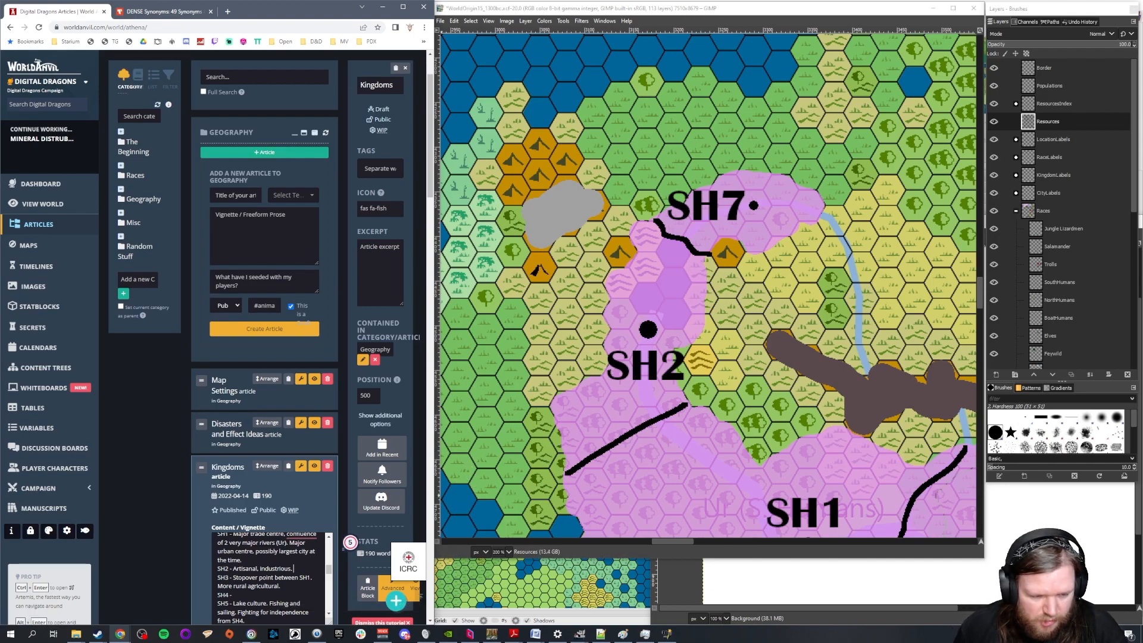
drag(685, 539, 736, 544)
scroll(790, 406, down, 3)
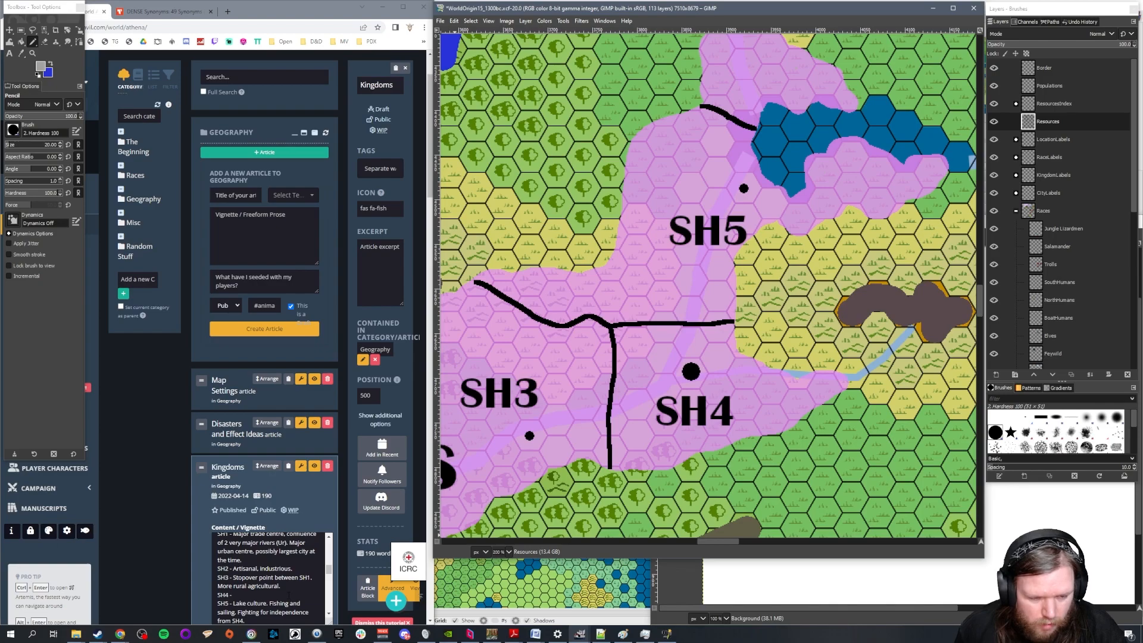
click(289, 596)
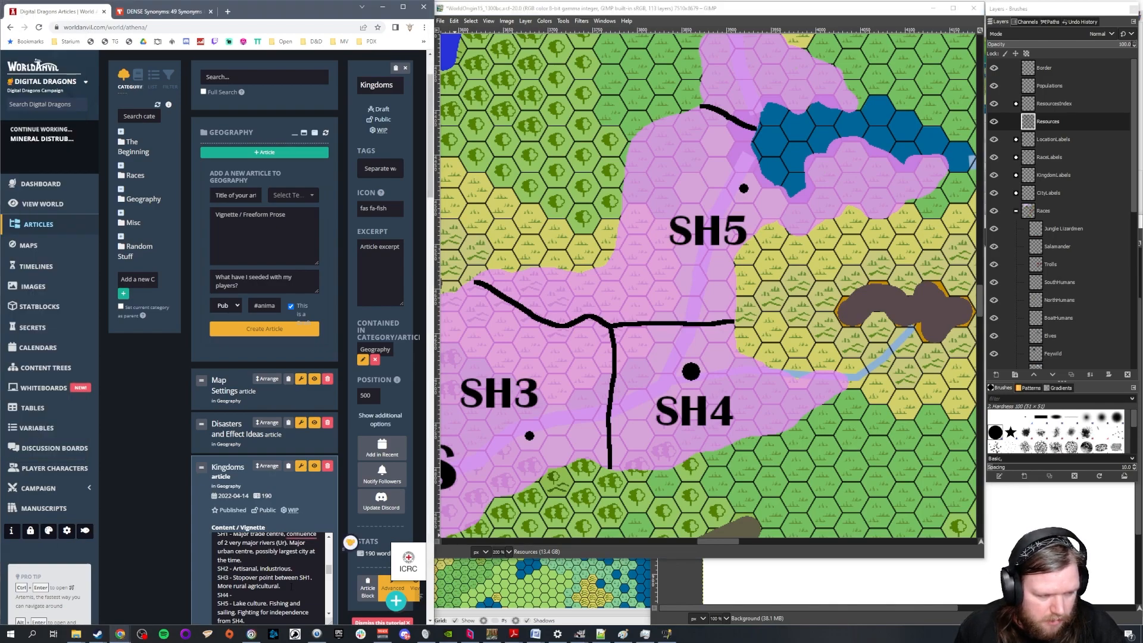
click(293, 568)
text(Traders.)
Write the SH4 description in the Kingdoms article: "Most militaristic, constantly trying to take SH3 and SH5."
click(277, 595)
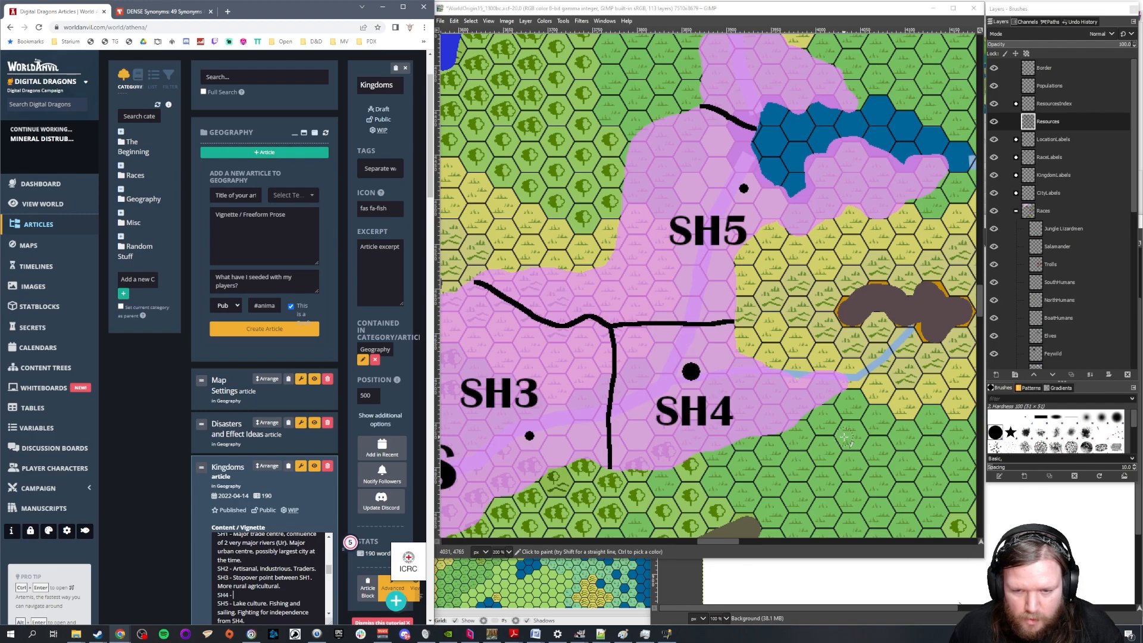
ctrl+scroll(857, 418, down, 1)
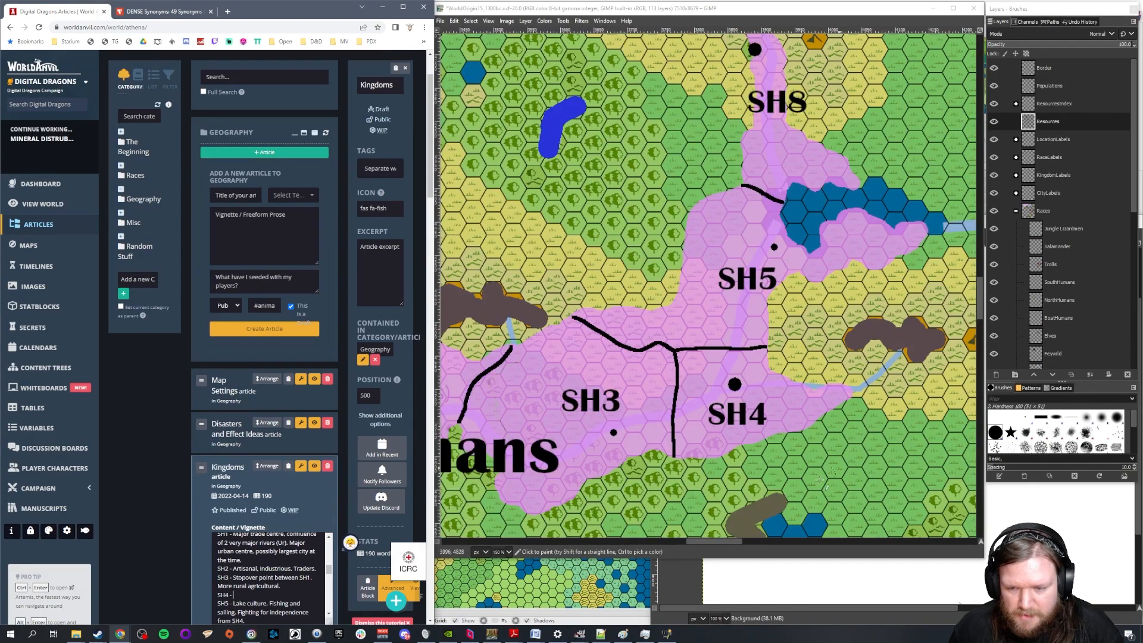
drag(735, 538, 749, 542)
ctrl+scroll(770, 452, down, 1)
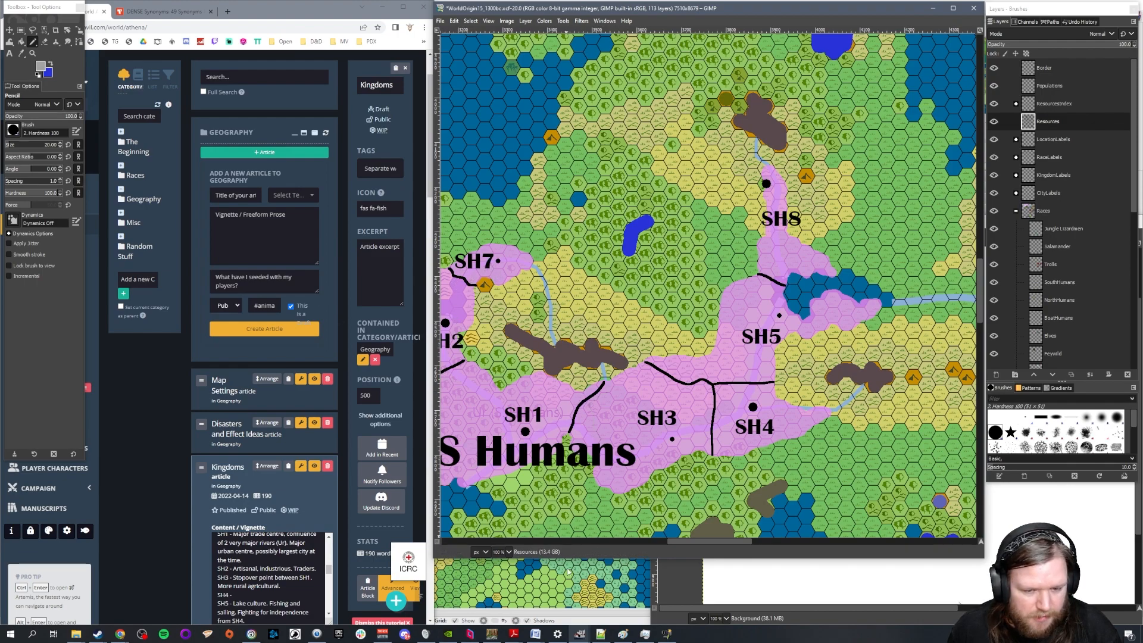
scroll(706, 541, left, 2)
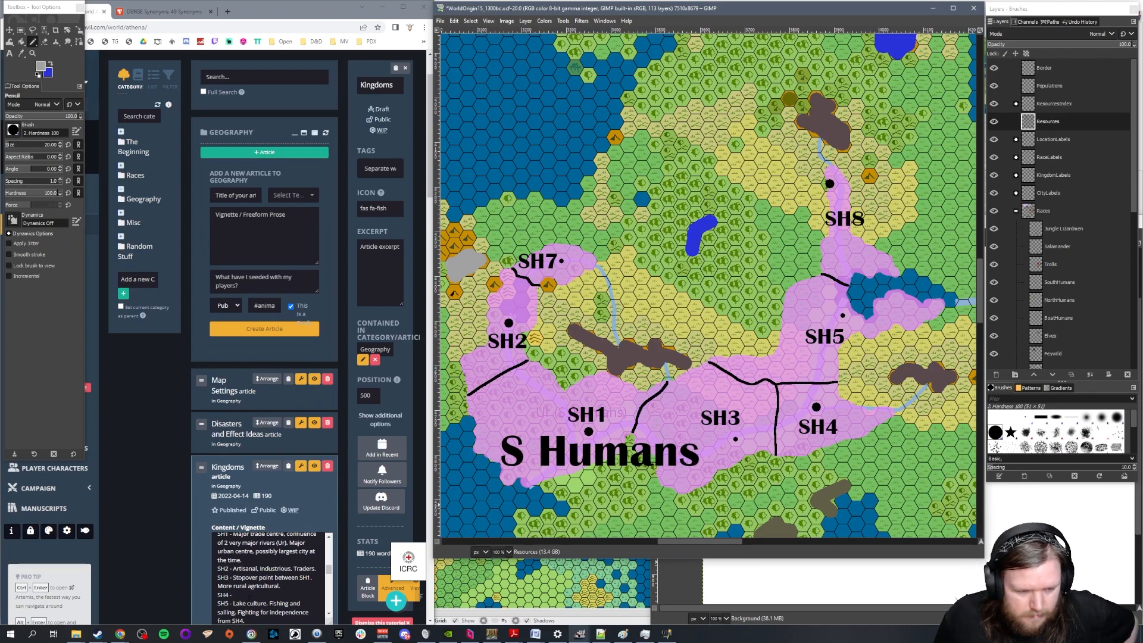
click(250, 596)
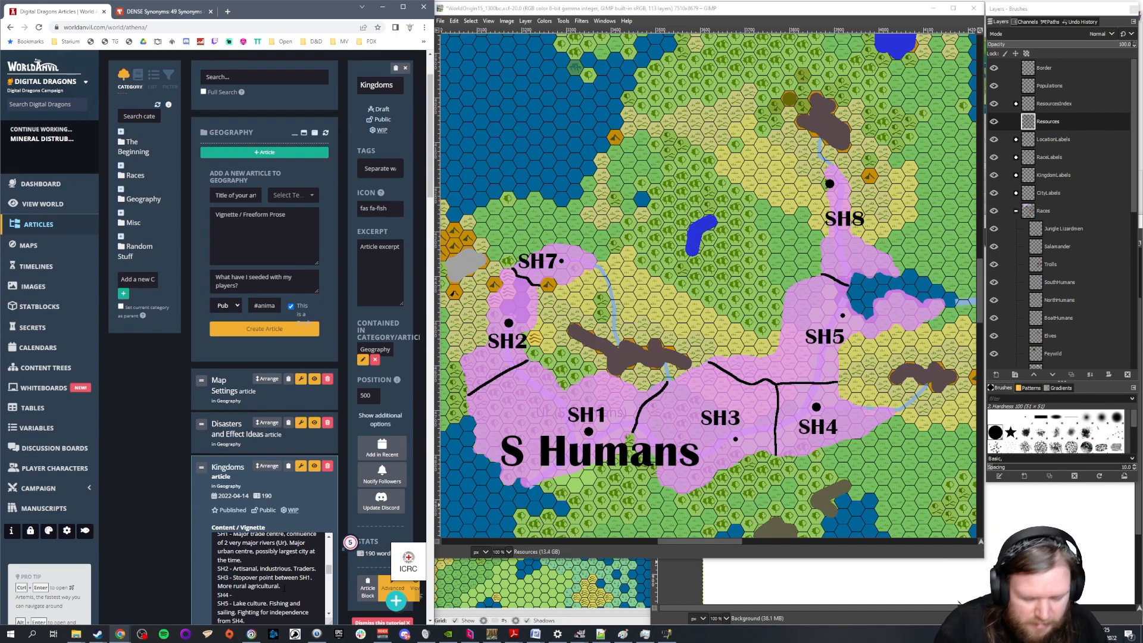
text(Most militar)
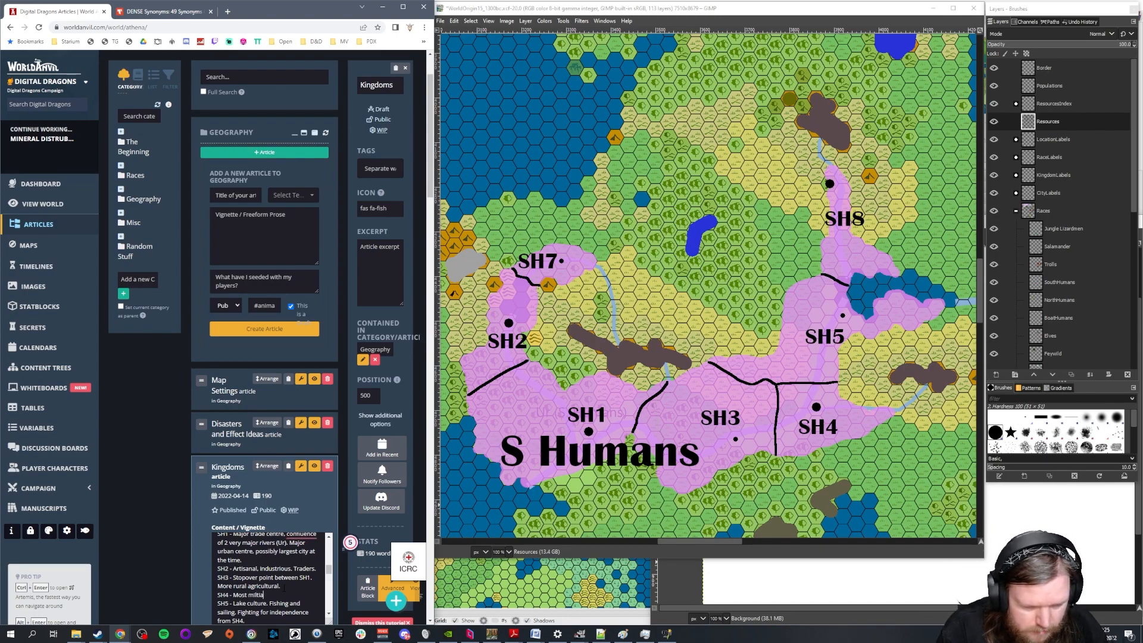
text(istic,)
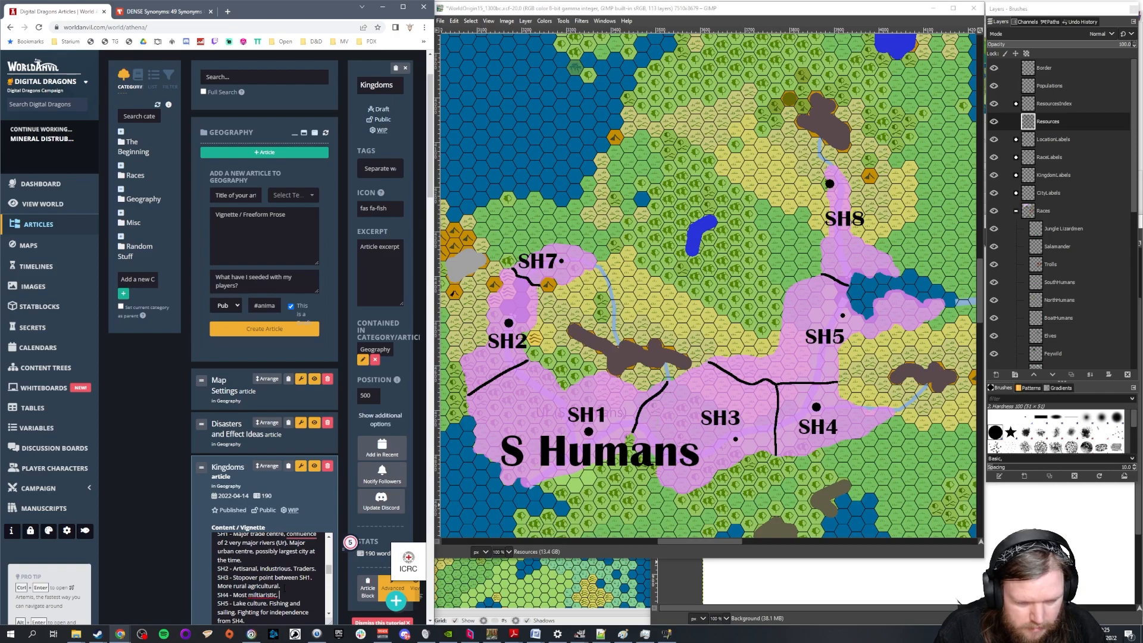
text( constantly tr)
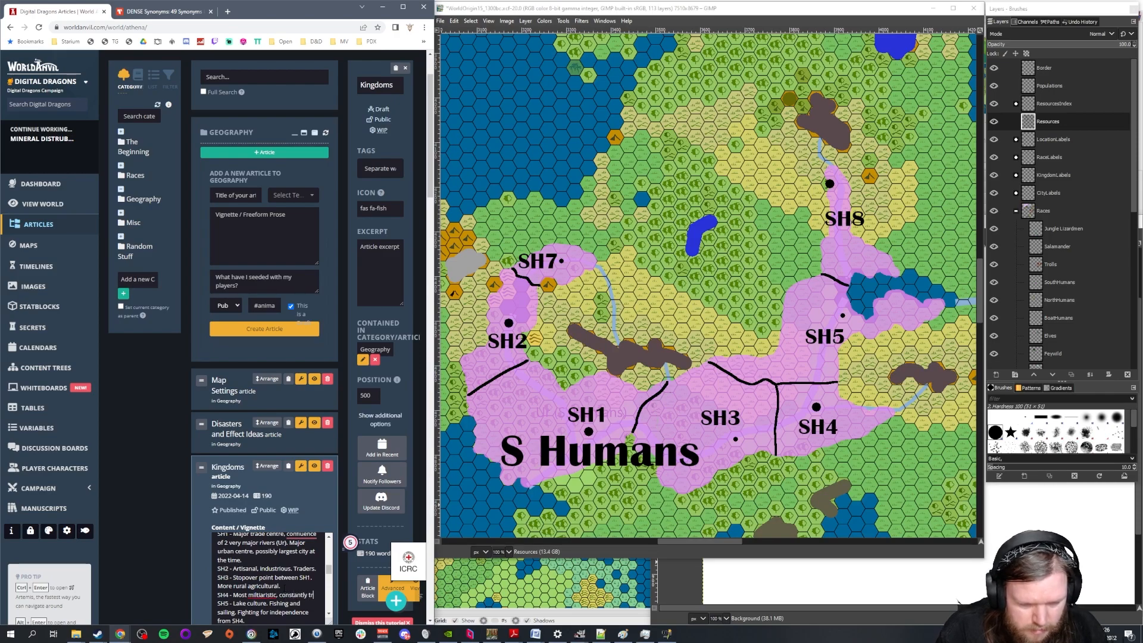
text(ying to take SH3 and SH5.)
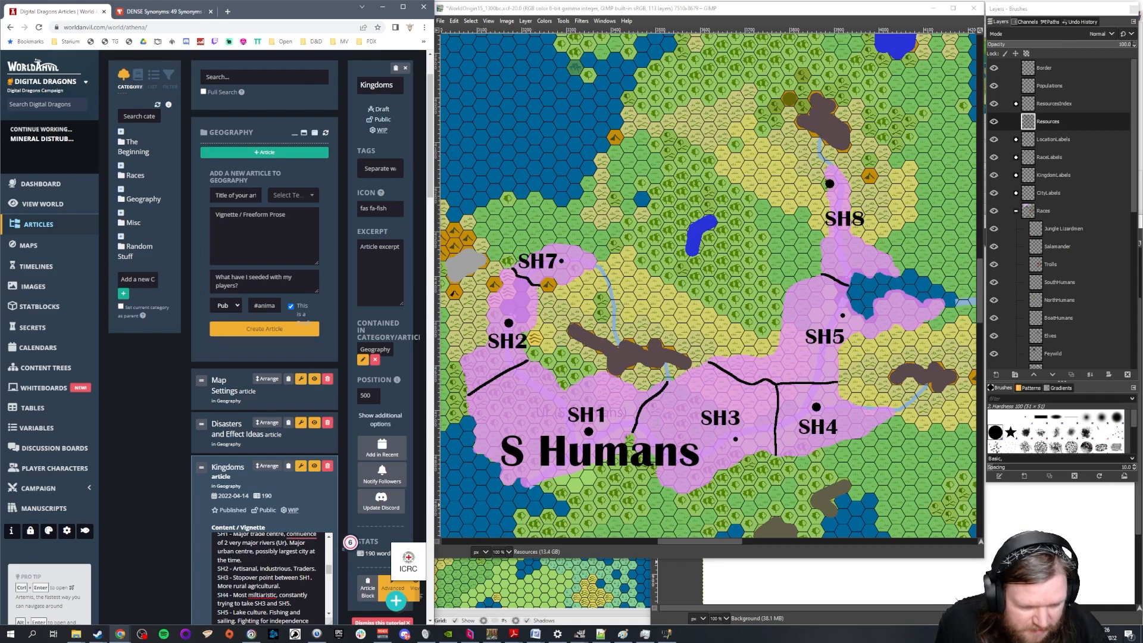
Correct the spelling of "militaristic" in the SH4 description with the suggested replacement
right_click(262, 595)
click(308, 492)
click(293, 603)
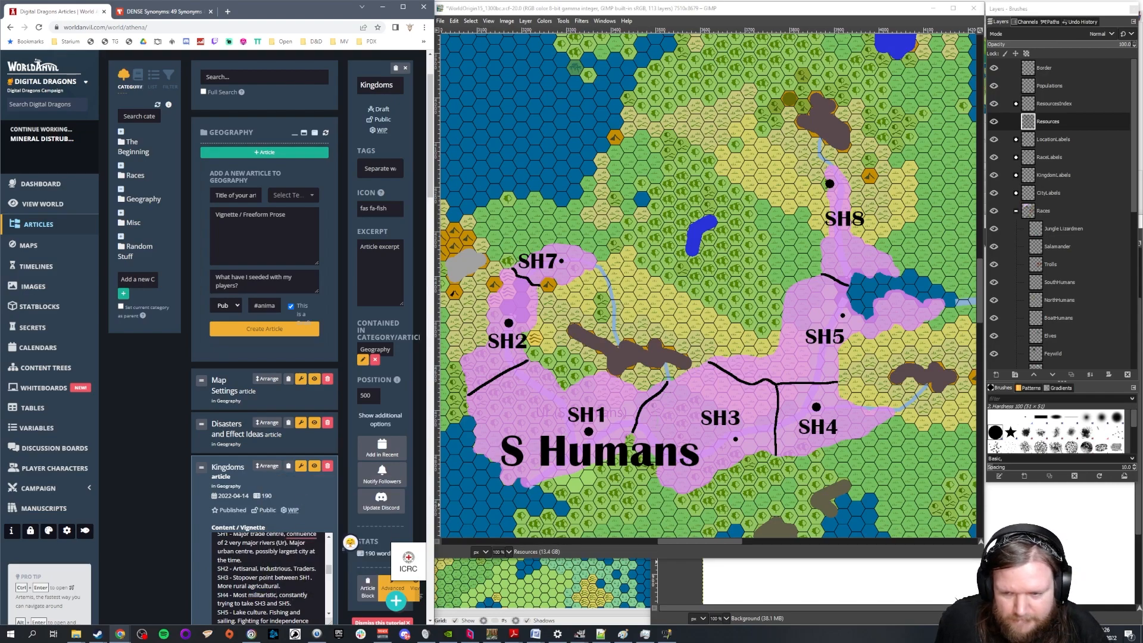
Review the South Humans kingdoms and surrounding lands on the GIMP map, and look through the article down to its Elves section
drag(731, 543, 753, 541)
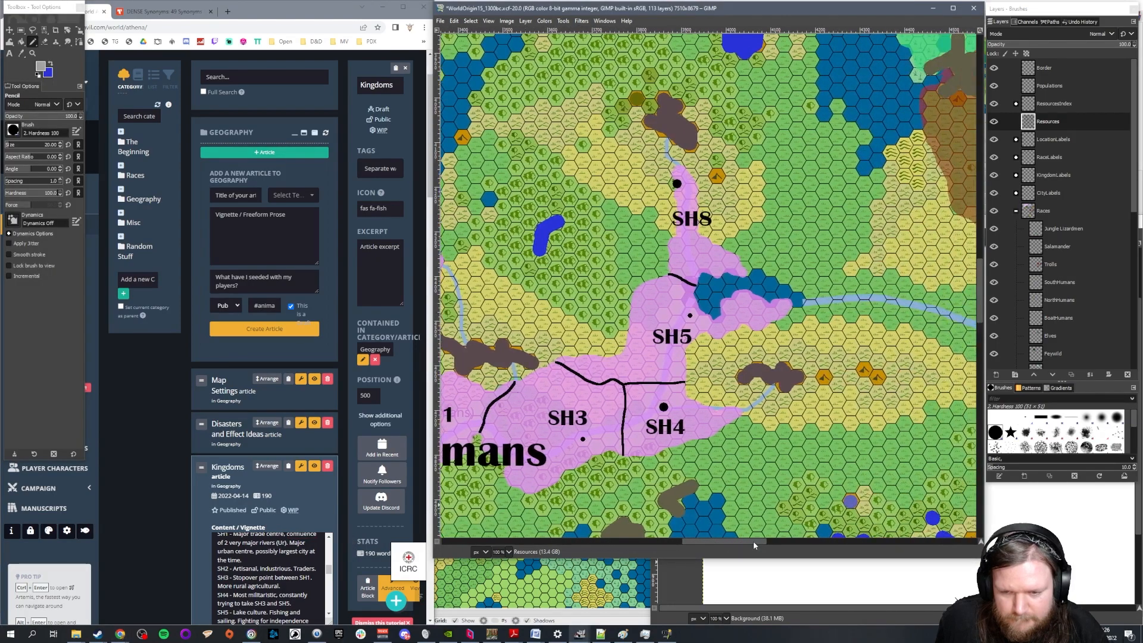
scroll(832, 379, down, 3)
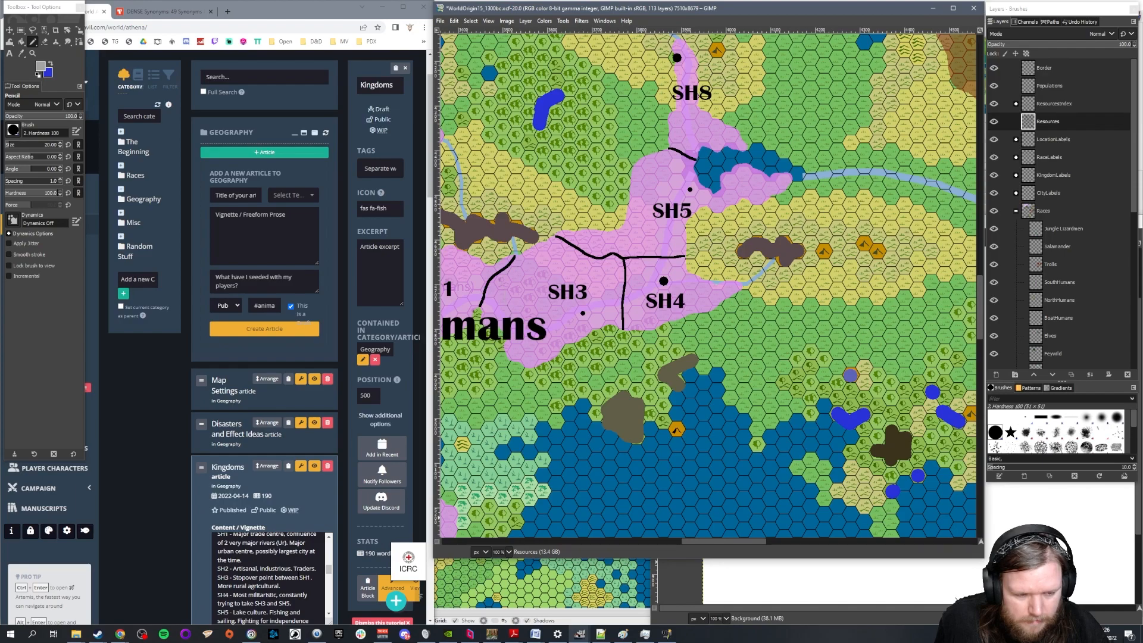
scroll(665, 347, down, 2)
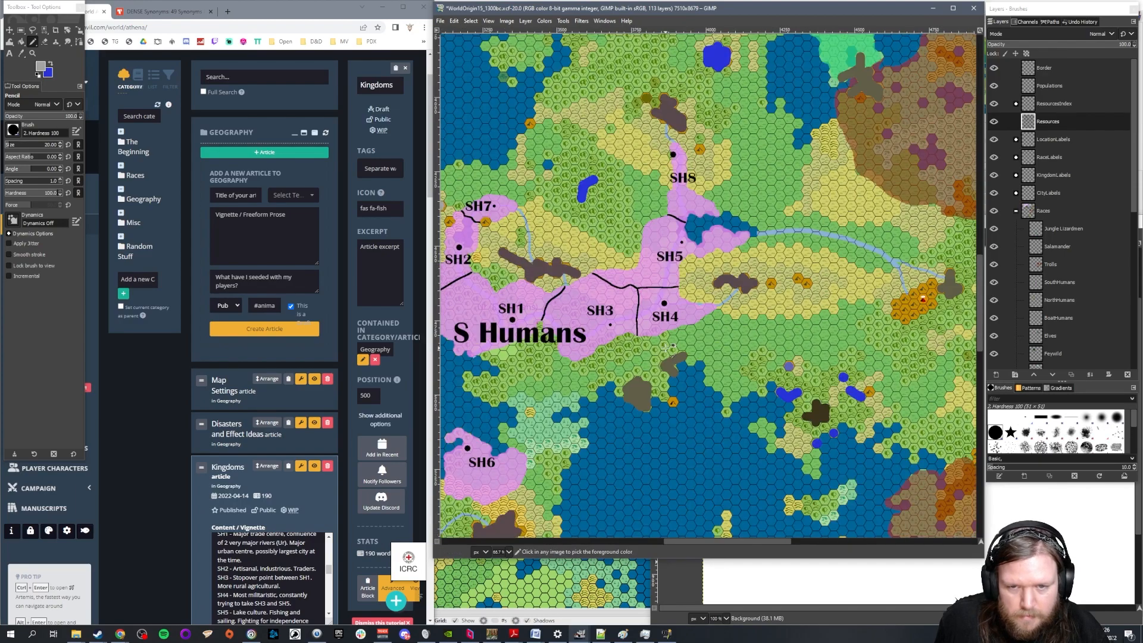
scroll(263, 588, down, 2)
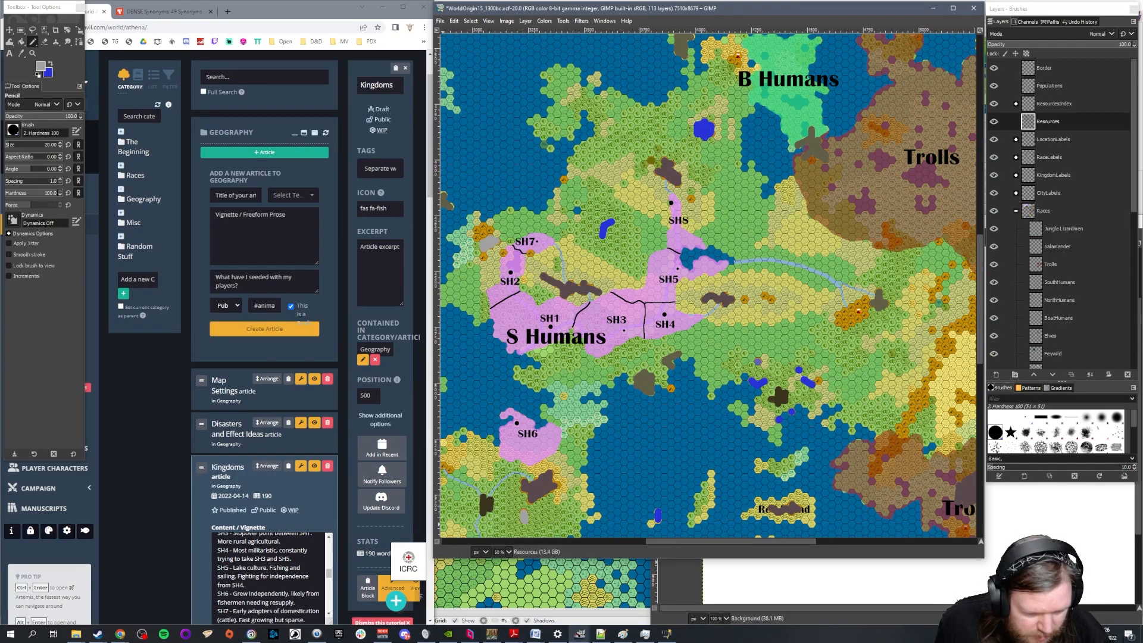
scroll(490, 452, down, 1)
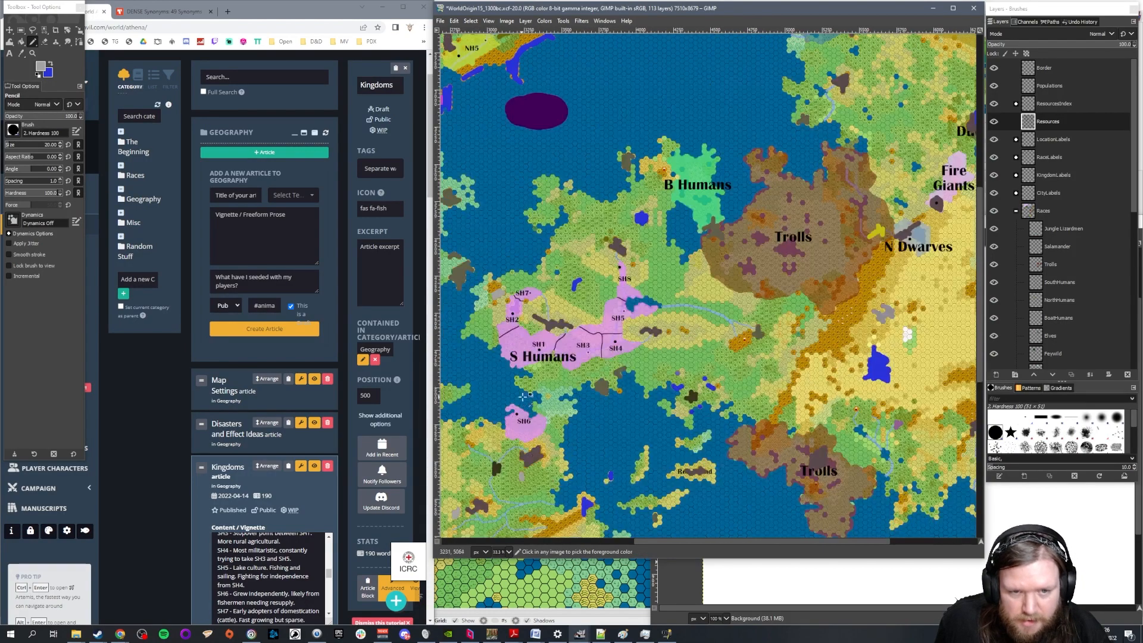
scroll(725, 543, left, 5)
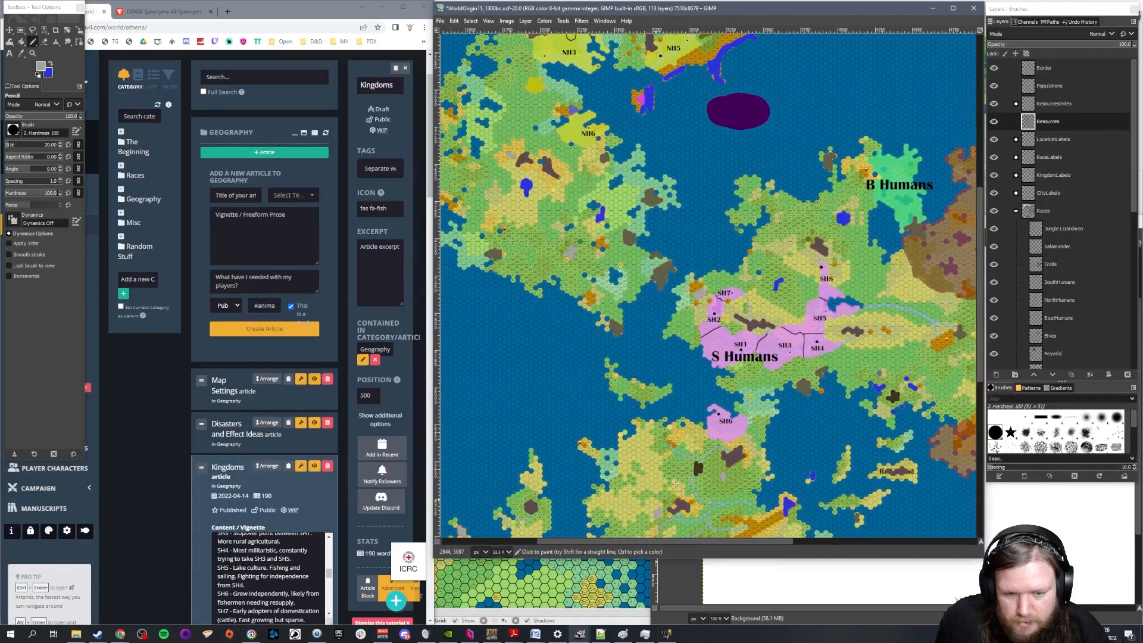
scroll(843, 441, up, 3)
scroll(290, 565, down, 5)
scroll(292, 562, down, 3)
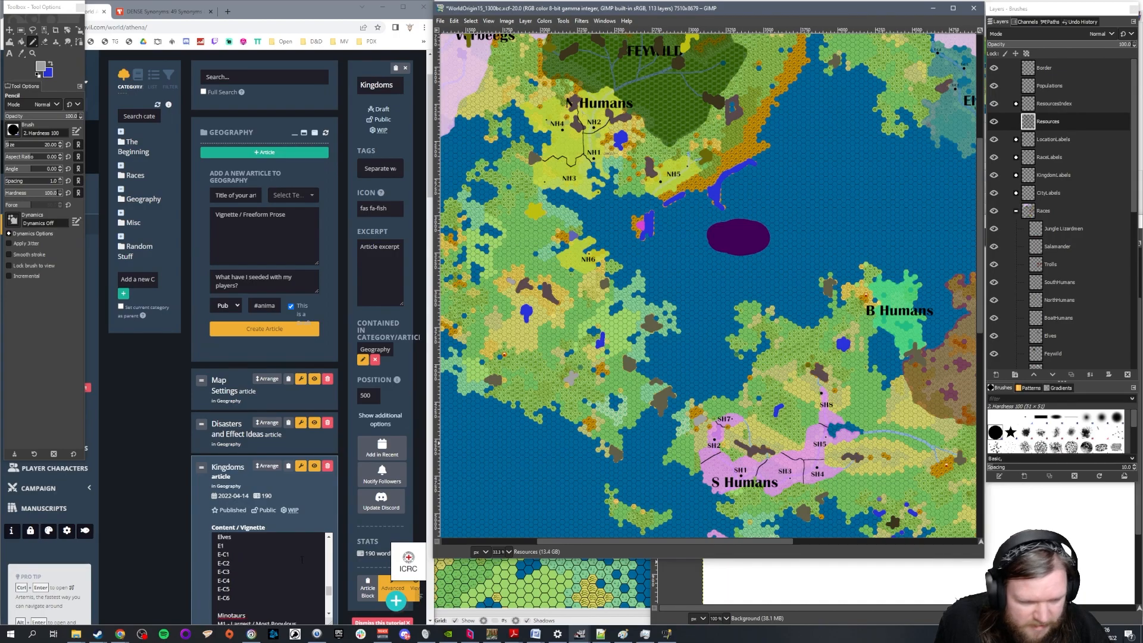
Examine the Elves territory and its E-C cities on the map, looking closely at the area around E-C1
drag(676, 545, 830, 547)
ctrl+scroll(670, 213, up, 2)
ctrl+scroll(669, 213, up, 2)
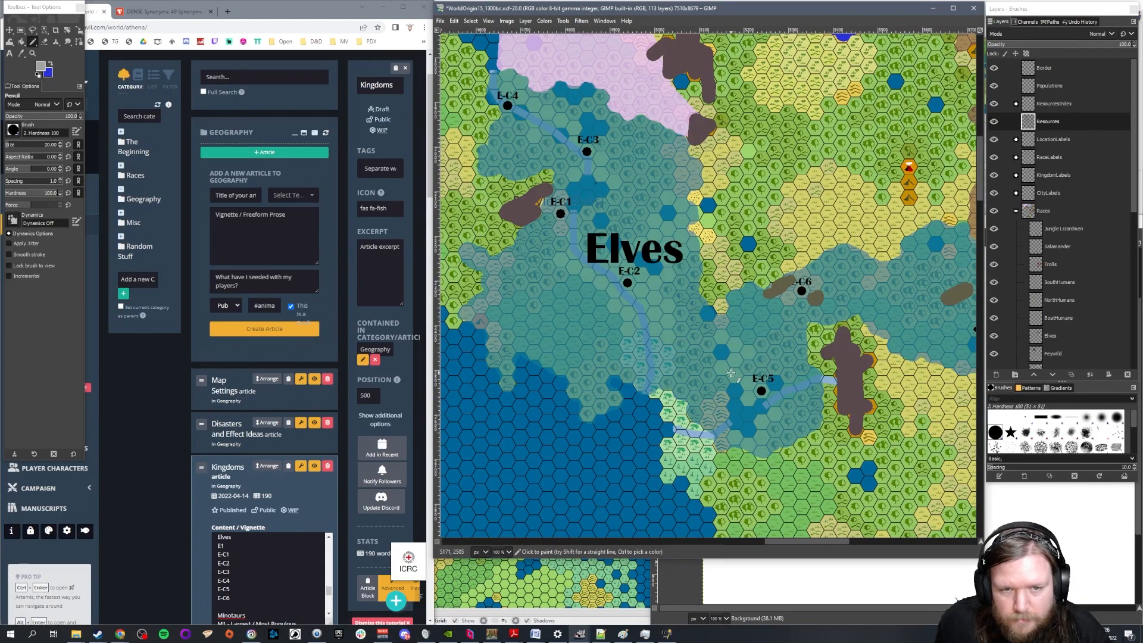
ctrl+scroll(574, 219, up, 2)
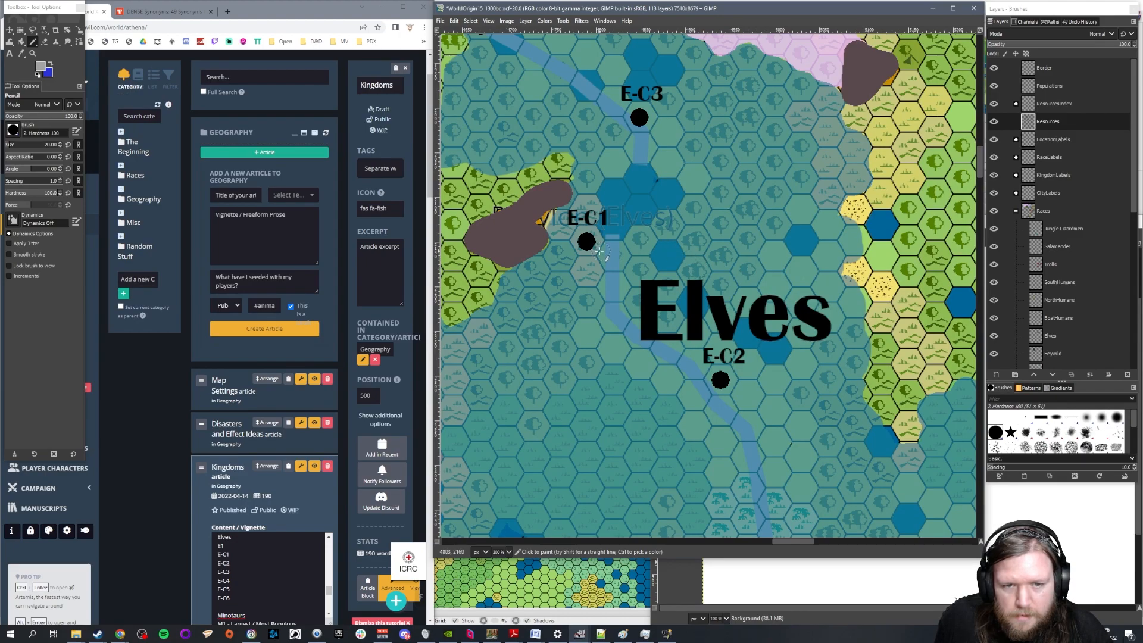
scroll(595, 253, up, 2)
ctrl+scroll(602, 265, up, 3)
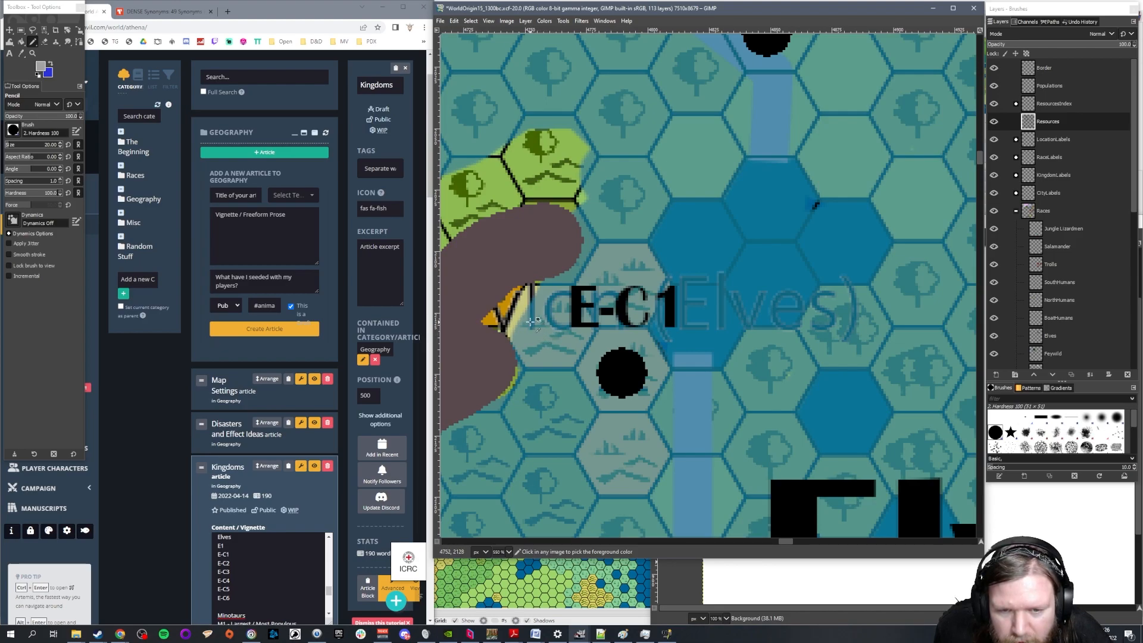
Collapse the Races layer group and check the kingdom and city label groups, hiding and reshowing CityLabels to identify the E-C1 label's group
click(1017, 212)
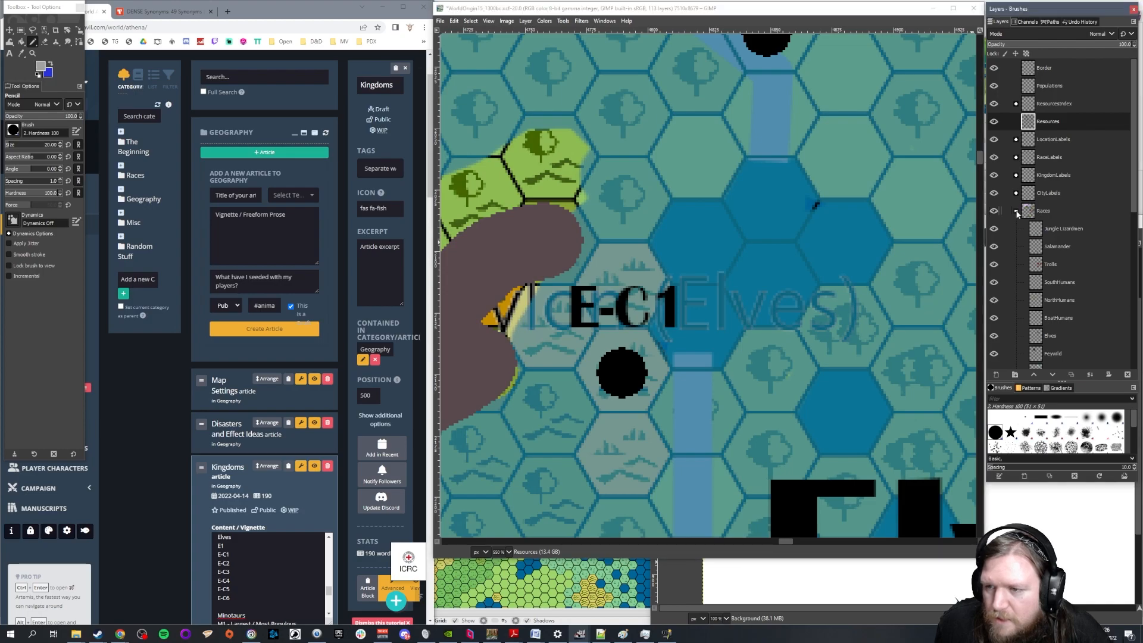
click(1017, 212)
click(1017, 175)
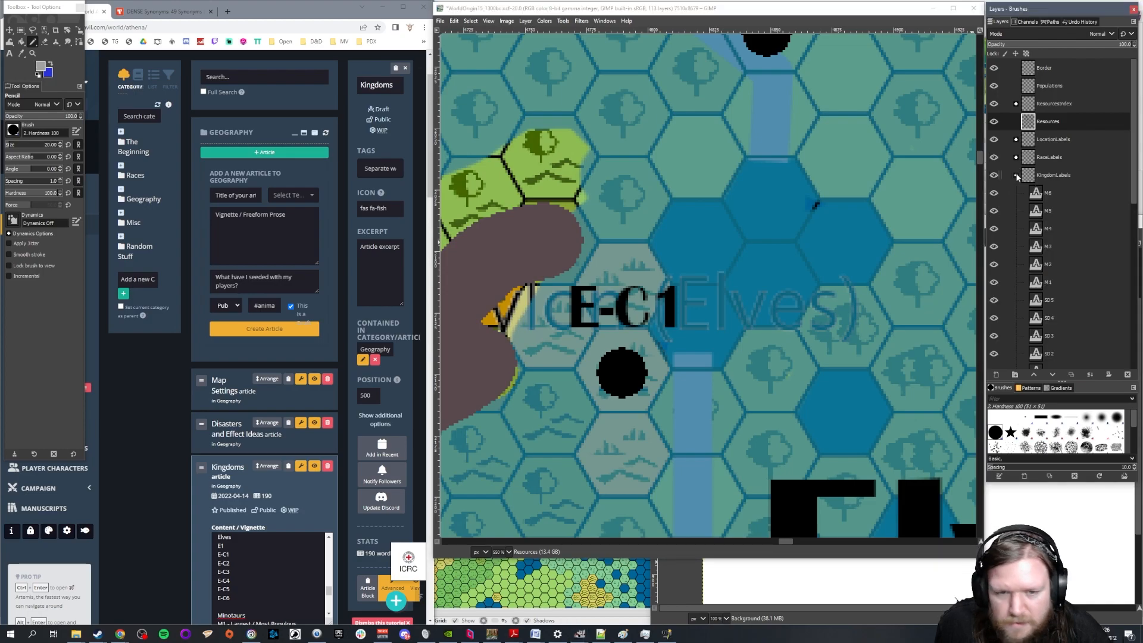
click(1017, 176)
click(998, 177)
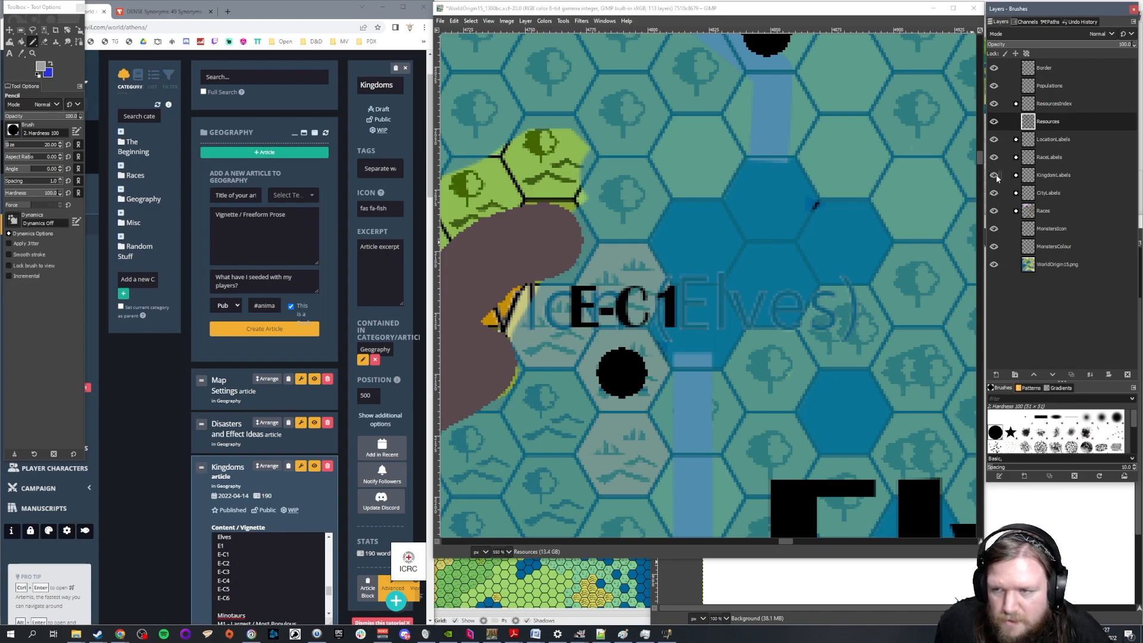
click(993, 194)
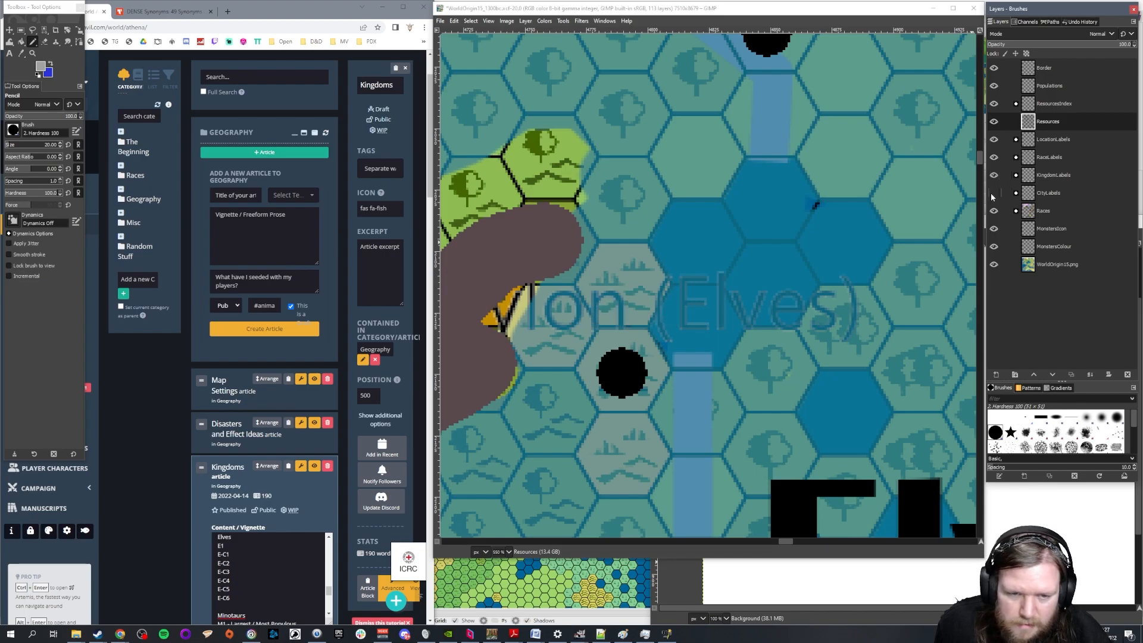
click(993, 194)
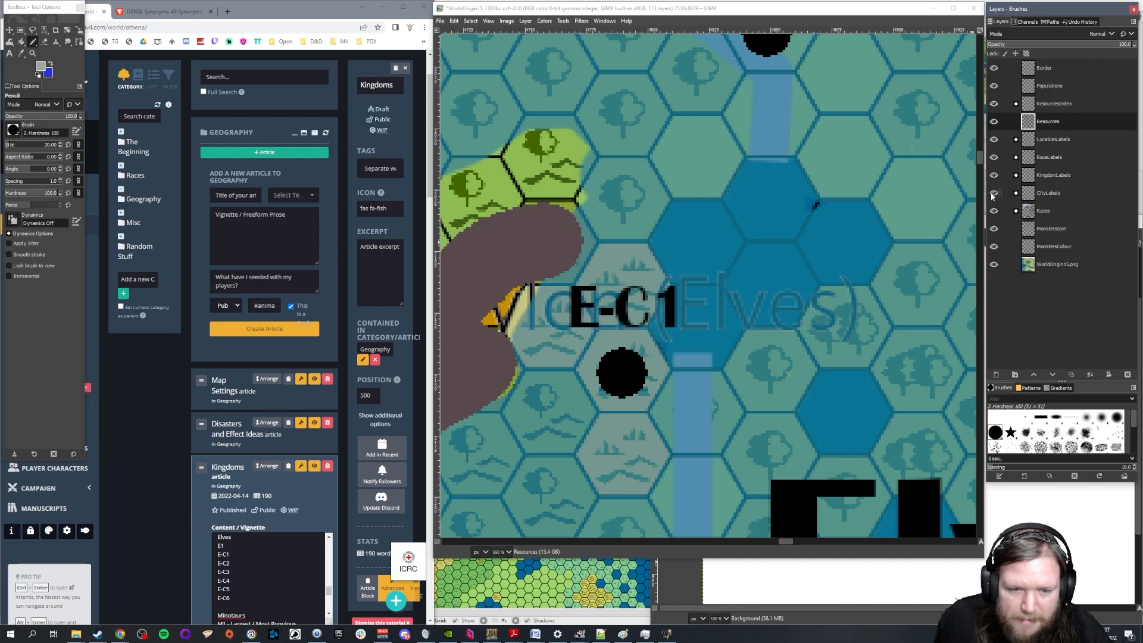
scroll(703, 337, down, 6)
scroll(770, 355, down, 1)
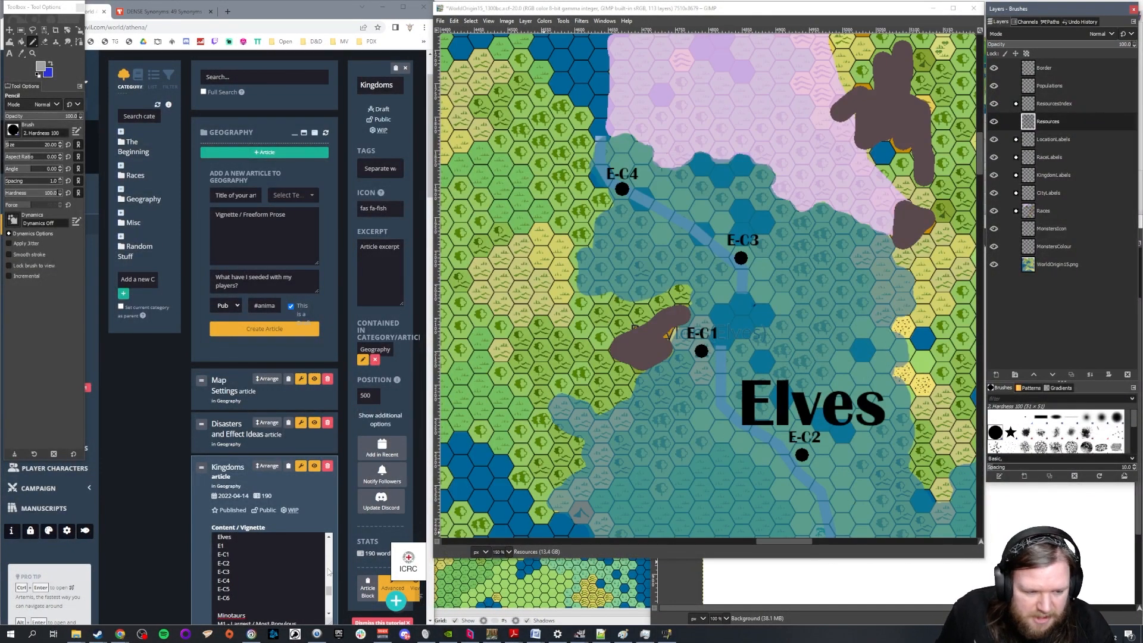
Describe E-C1 in the Elves section as "Political centre of the Elves. Fortified. Good resources. Urbanised."
click(253, 553)
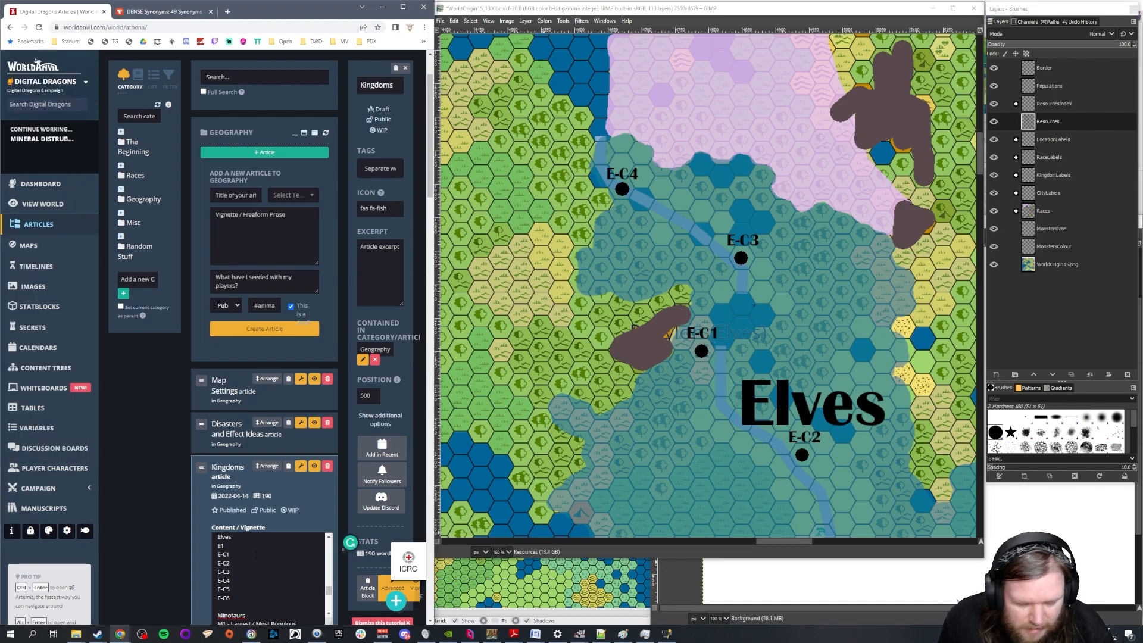
text(-)
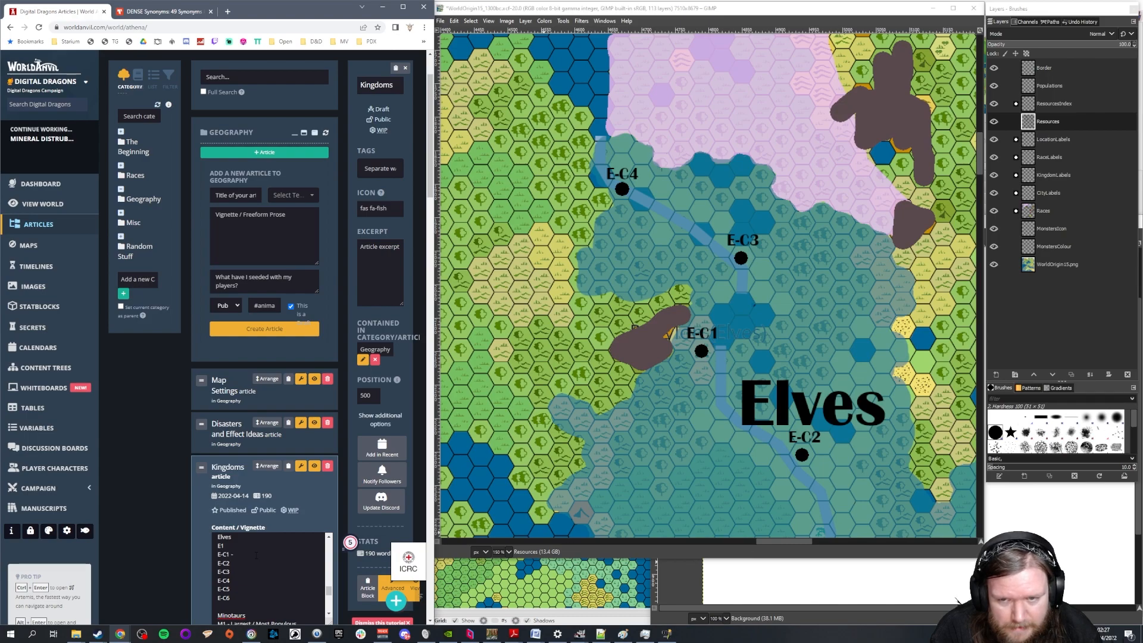
text(Pol)
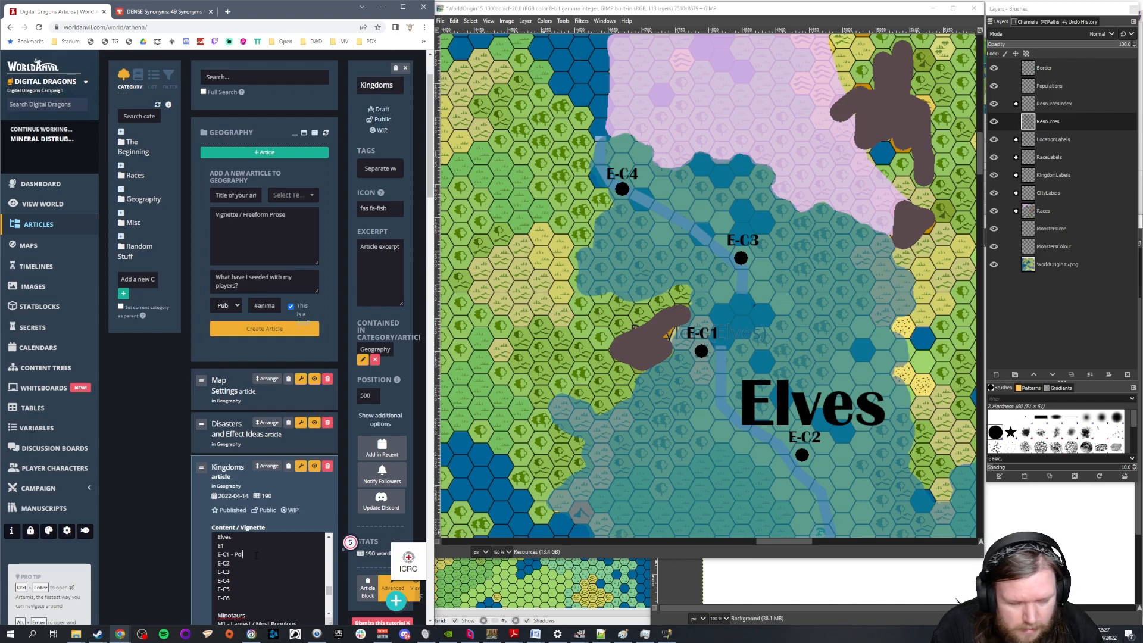
text(itical centre of the Elves)
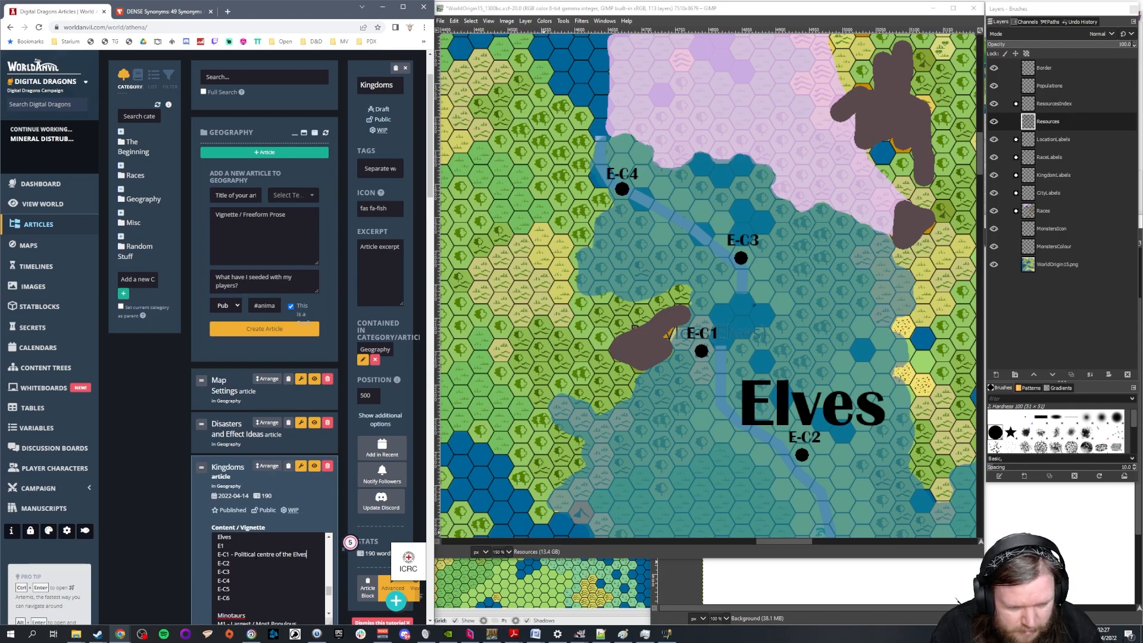
text(. Fort)
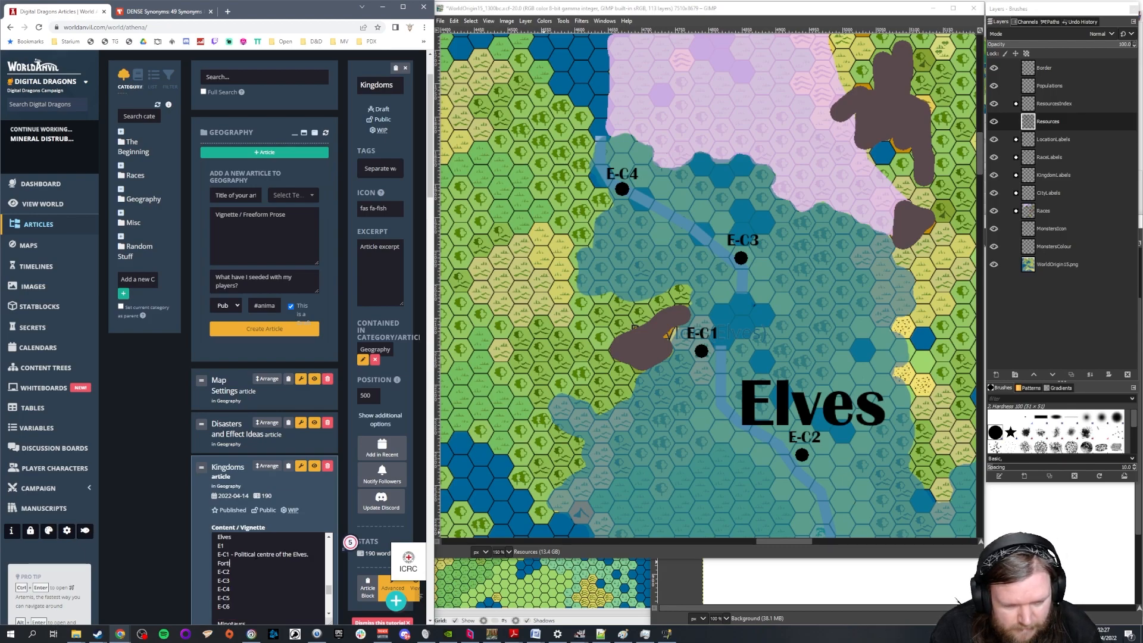
text(ified. Good resour)
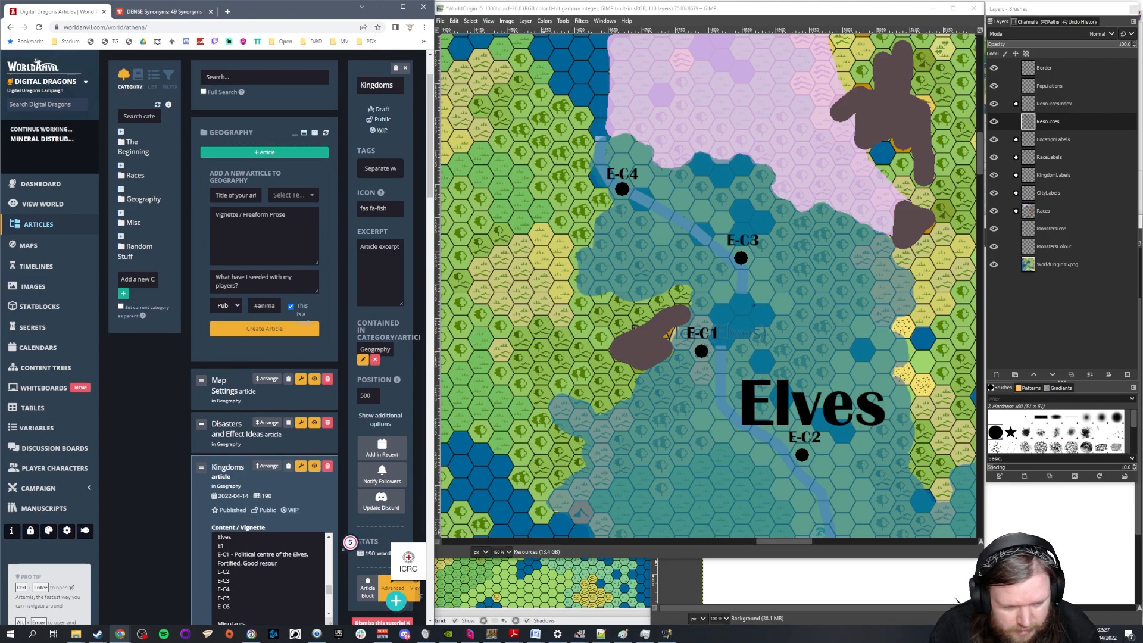
text(ces. U)
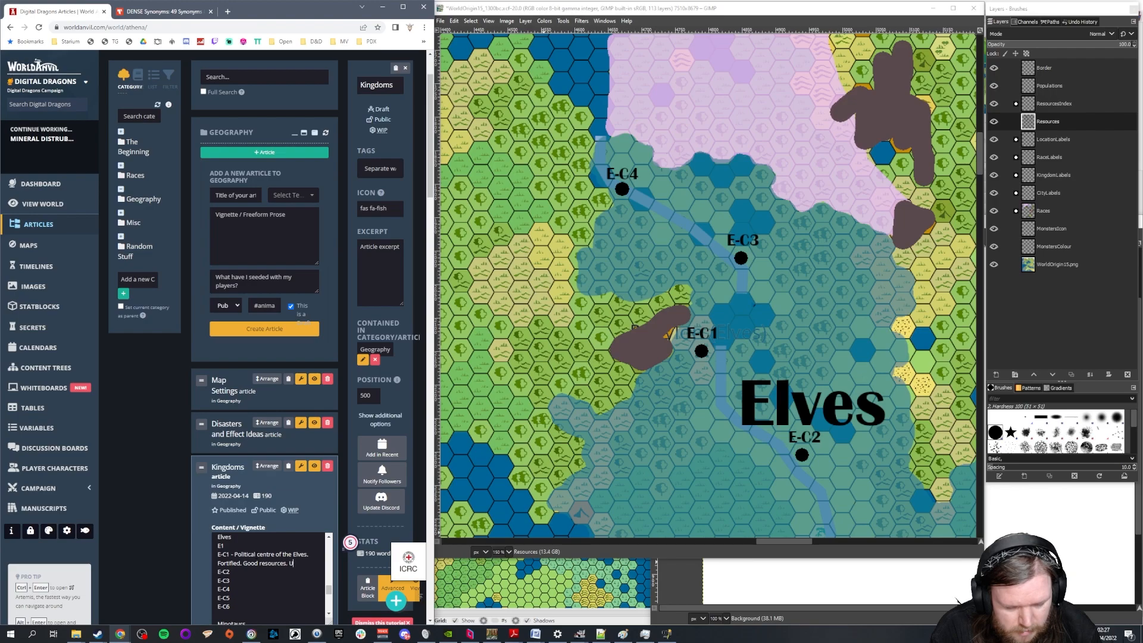
text(rbanised.)
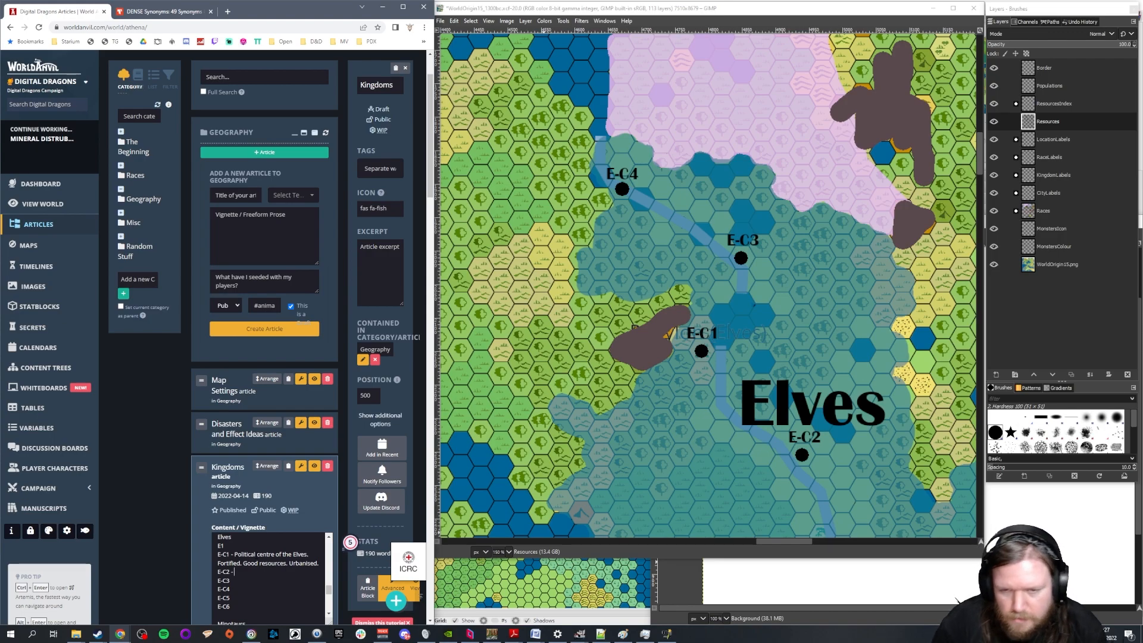
Describe E-C2 as "Agricultural. Spread out population, lots of expansive farm estates.", correcting the misspelled "Agricultural" with the suggested replacement
scroll(768, 402, down, 4)
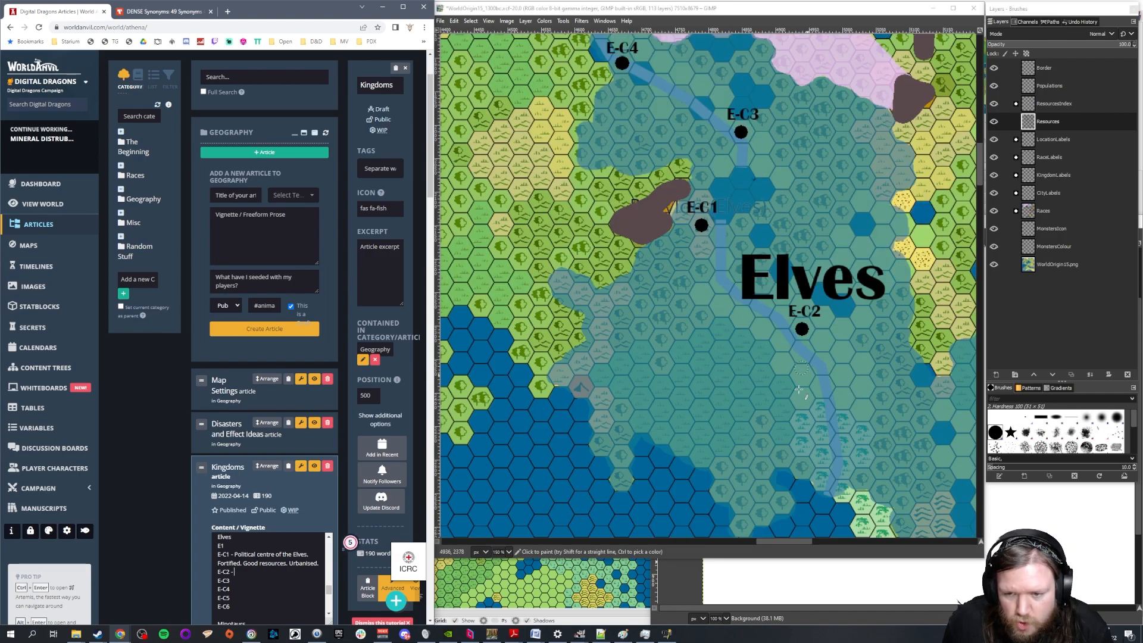
text(Agr)
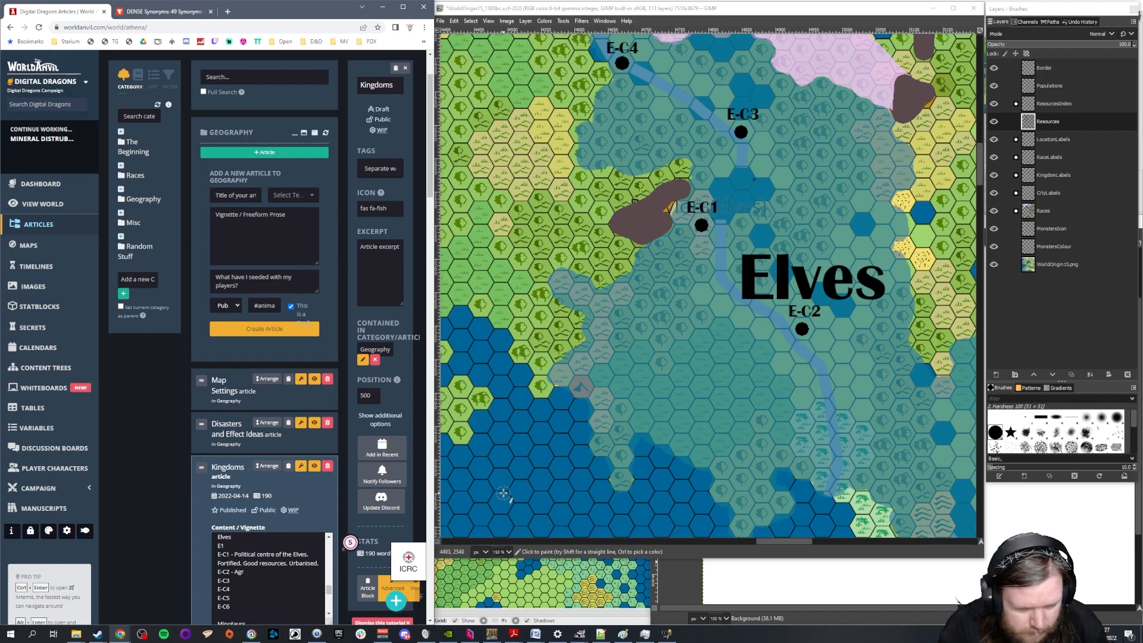
text(icult)
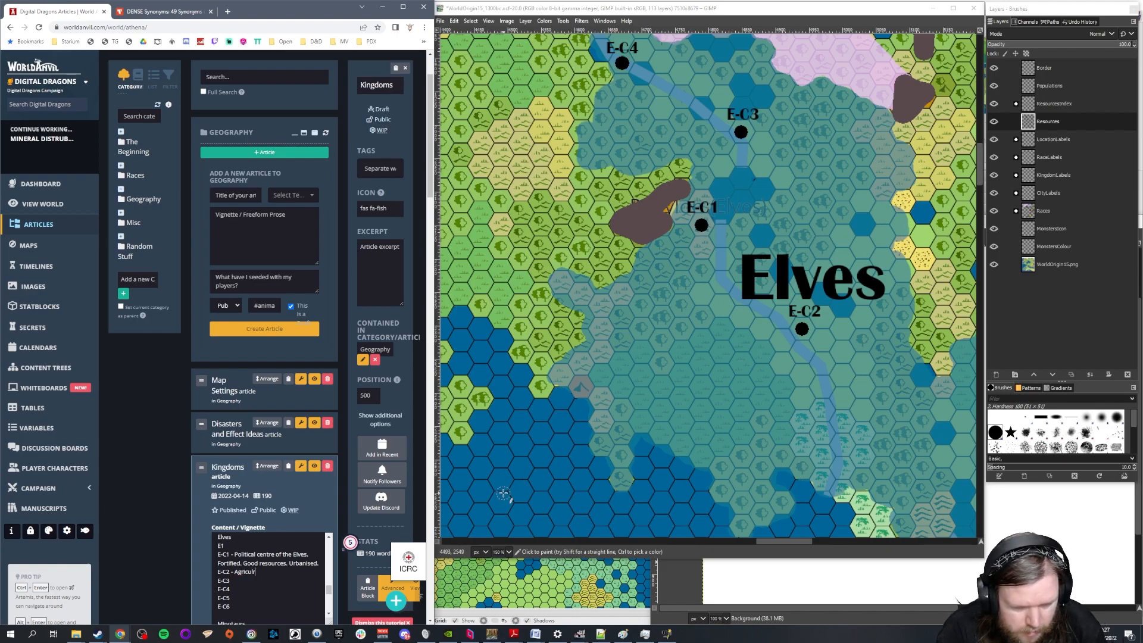
key(BackSpace)
text(ural.)
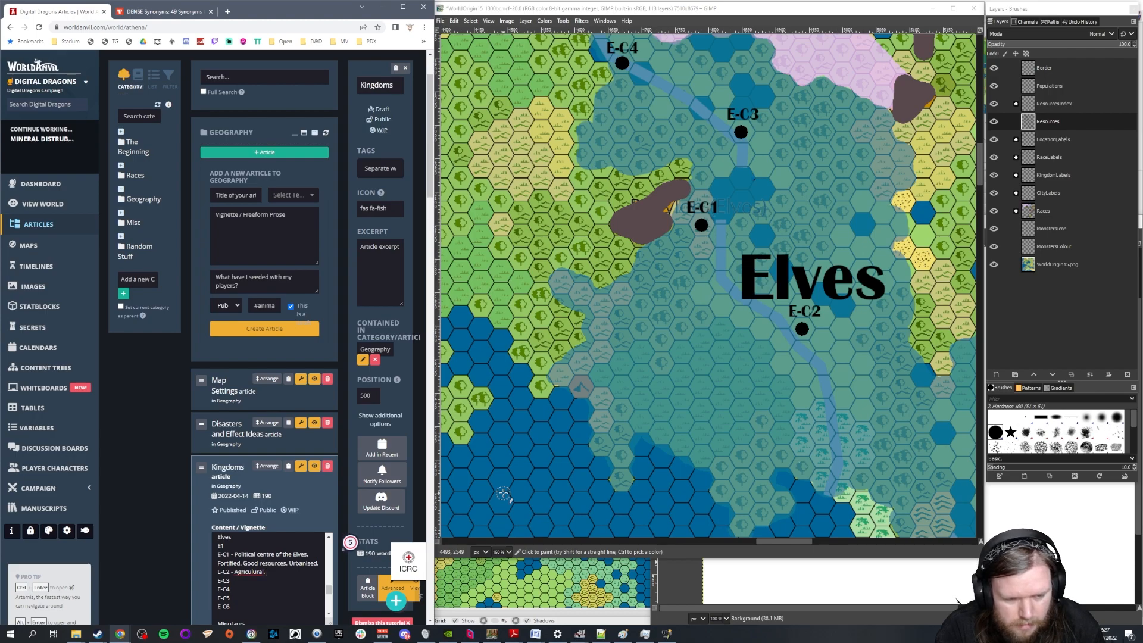
right_click(244, 573)
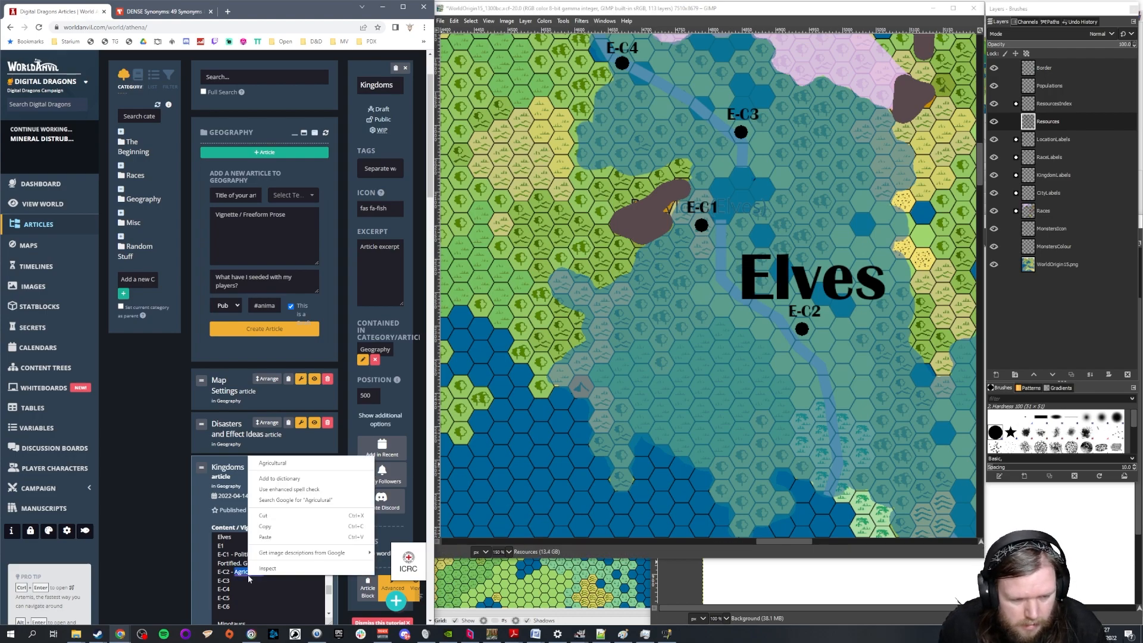
click(274, 466)
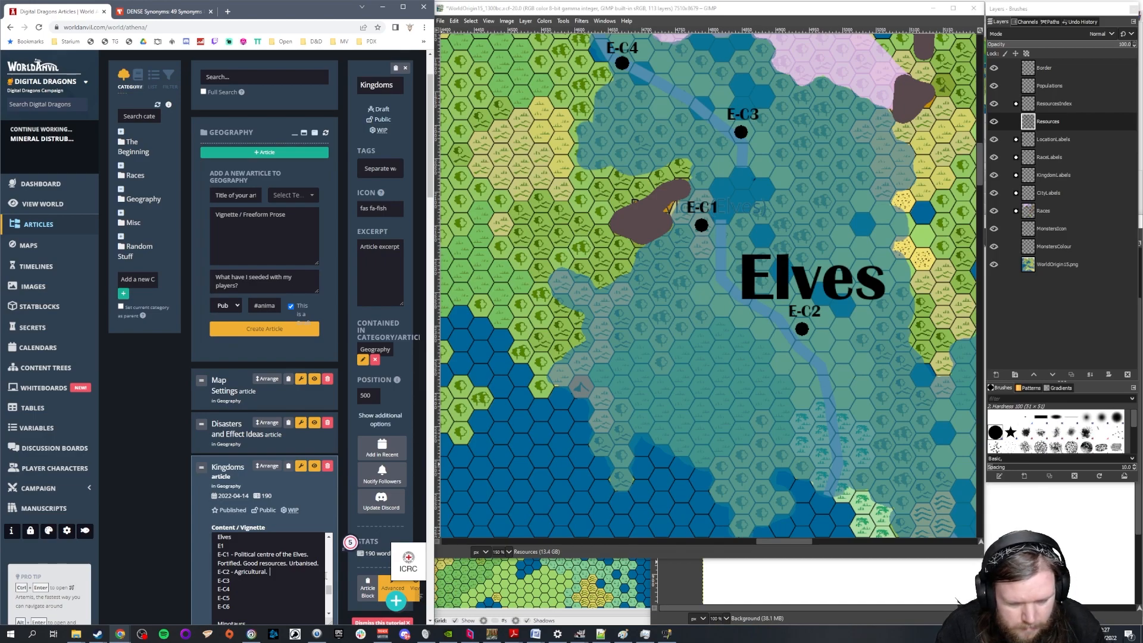
text(Sp)
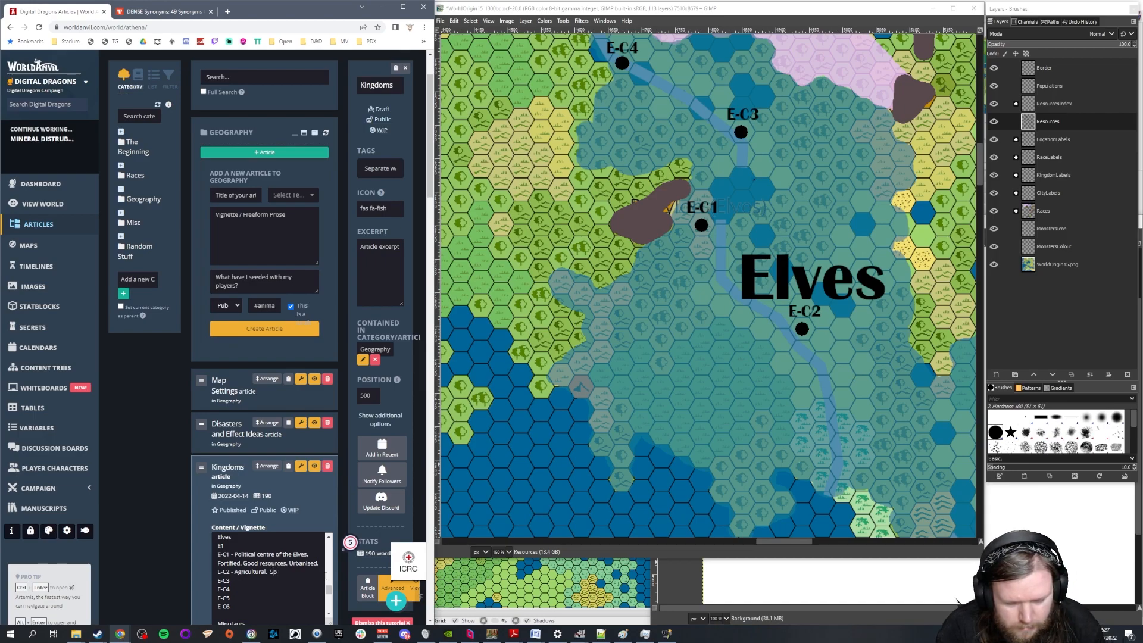
text(read out populatio)
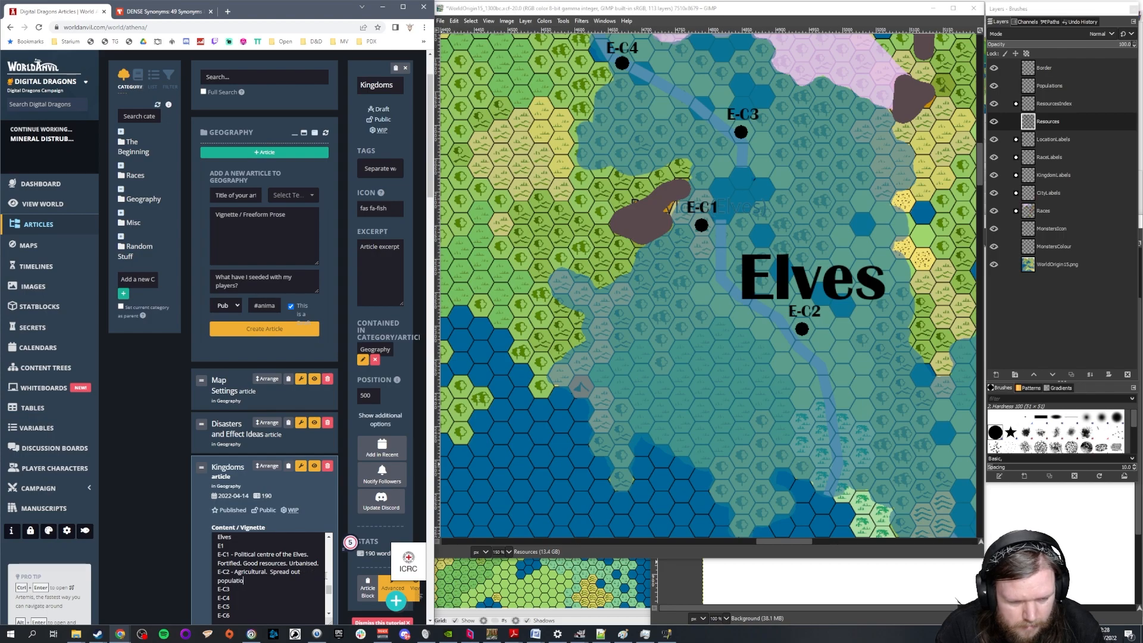
text(n, lots of expansive farm estates.)
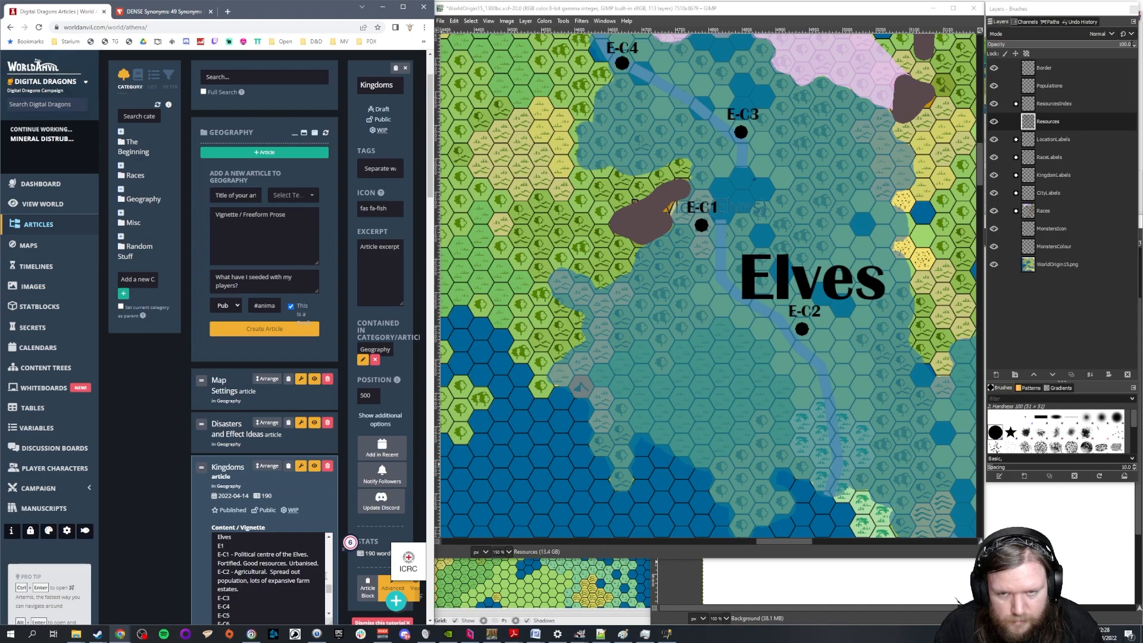
Replace the E-C2 description with "Market city of the Elves - where most of the agricultural output of the realm is sold."
drag(792, 541, 811, 548)
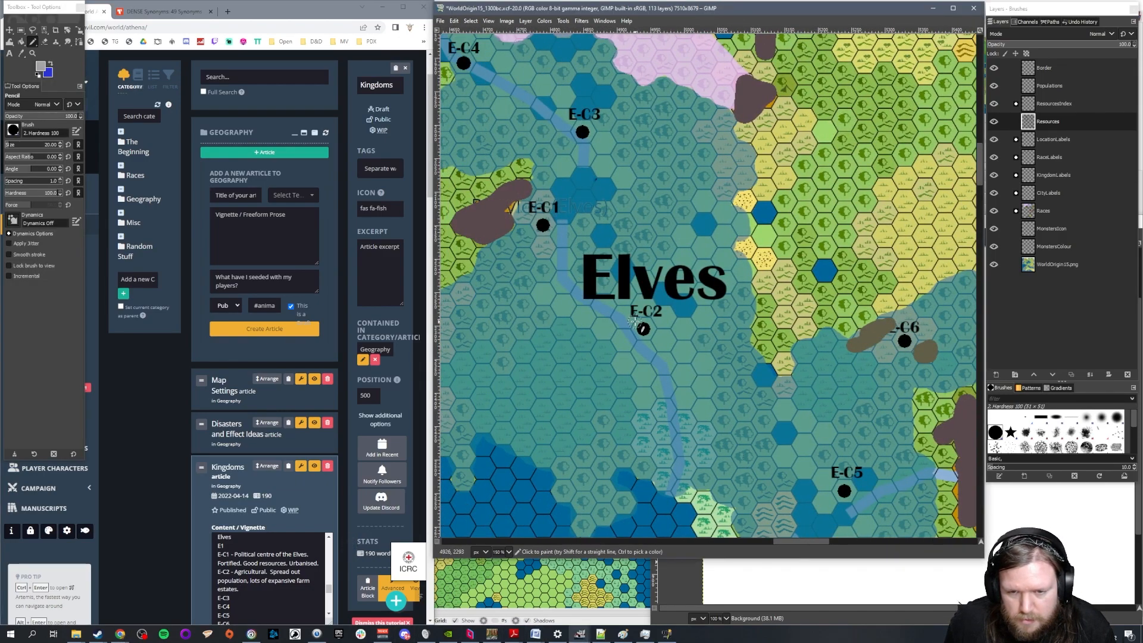
scroll(757, 344, down, 3)
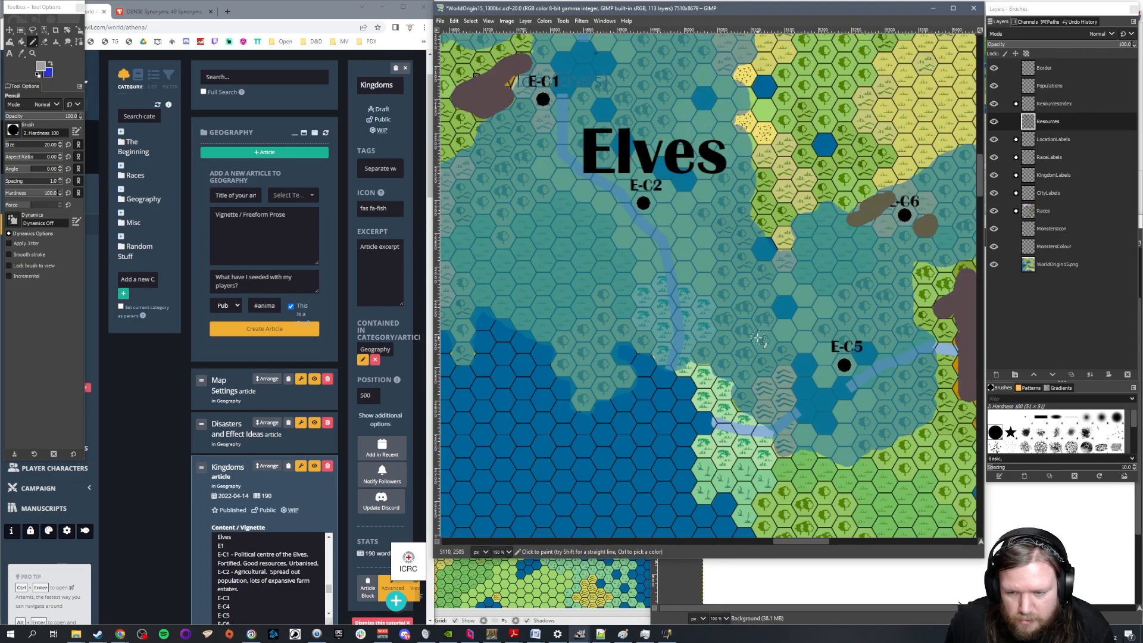
scroll(765, 335, up, 3)
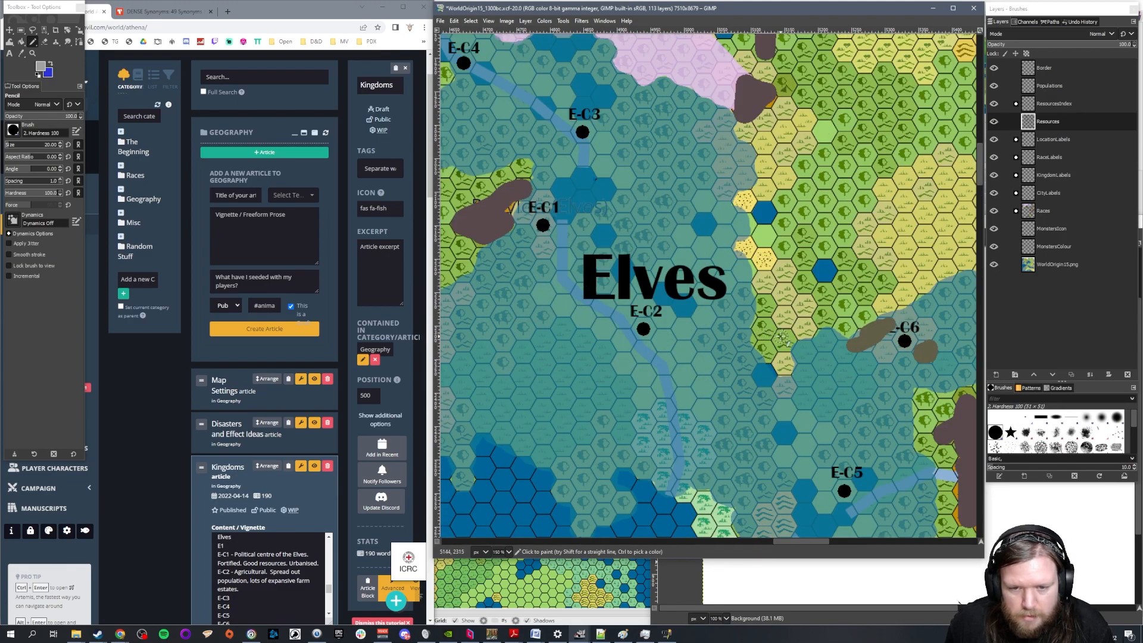
click(275, 597)
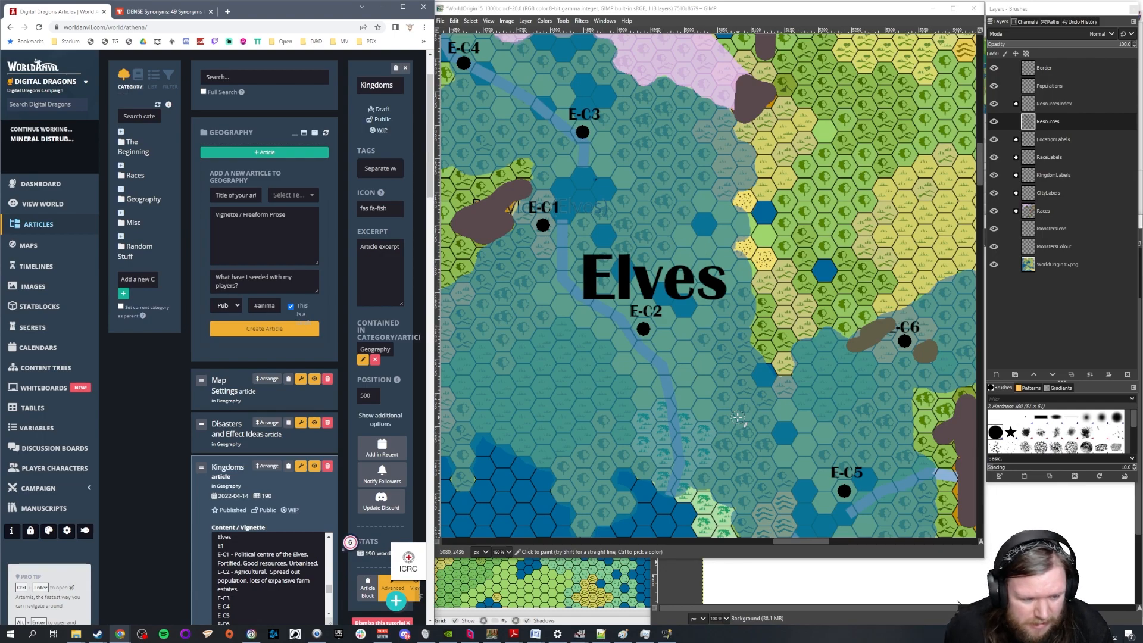
drag(250, 592, 234, 572)
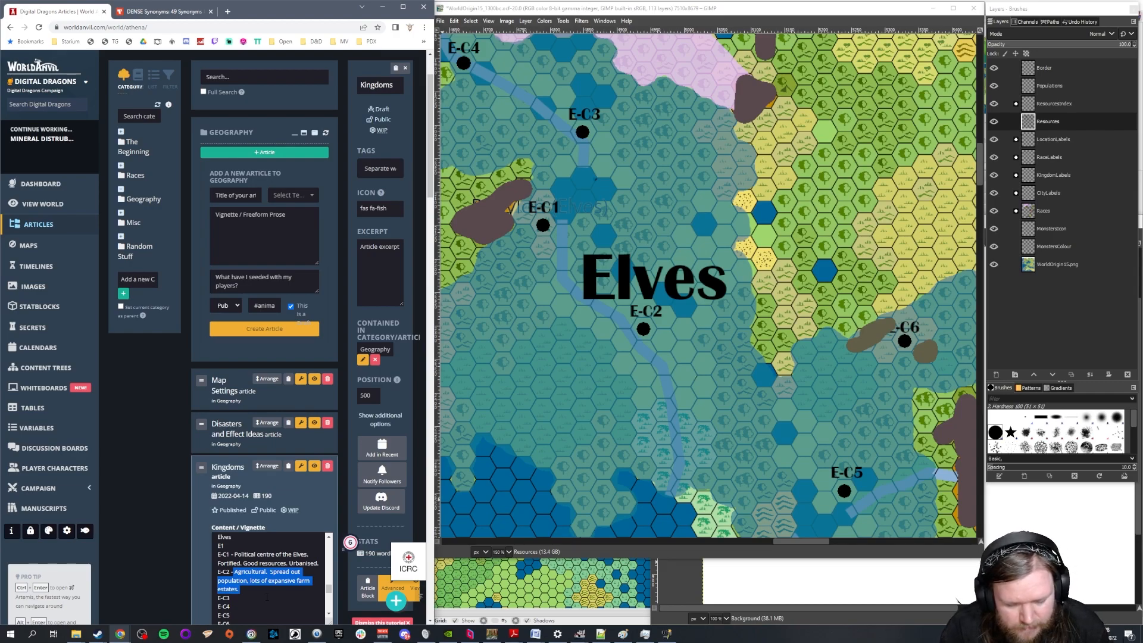
text(Market)
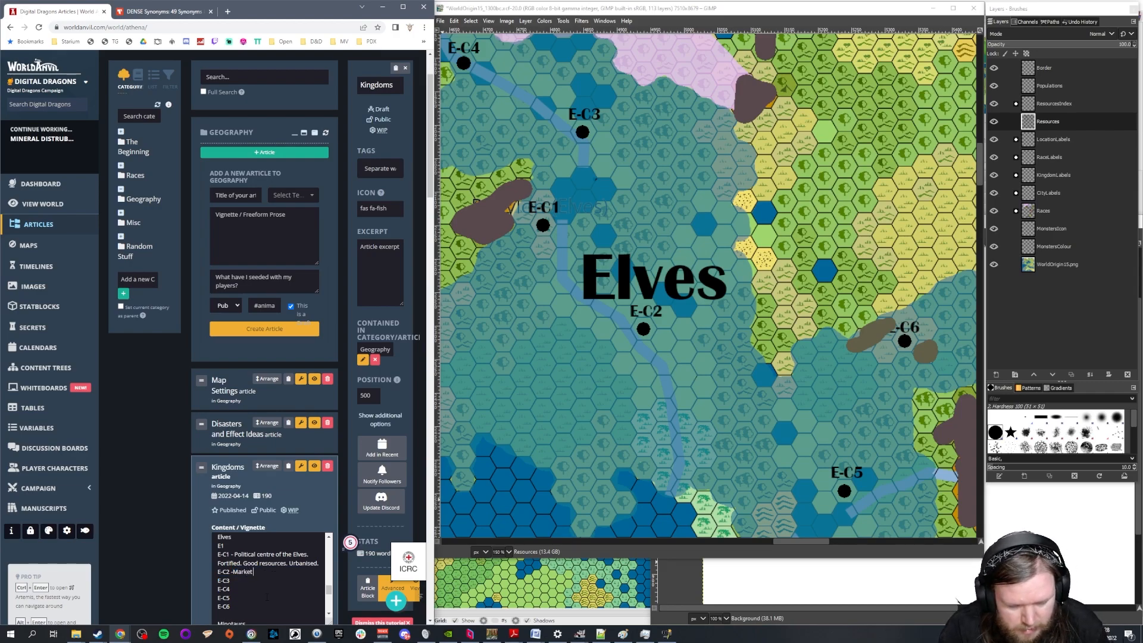
text( city of the E)
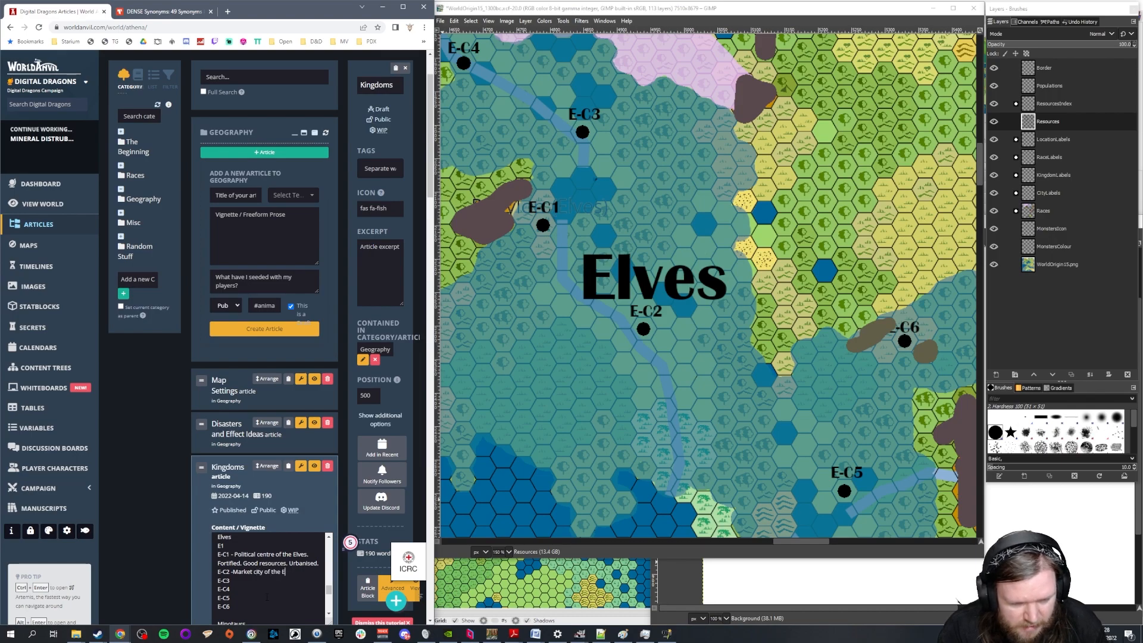
text(lves - where most of)
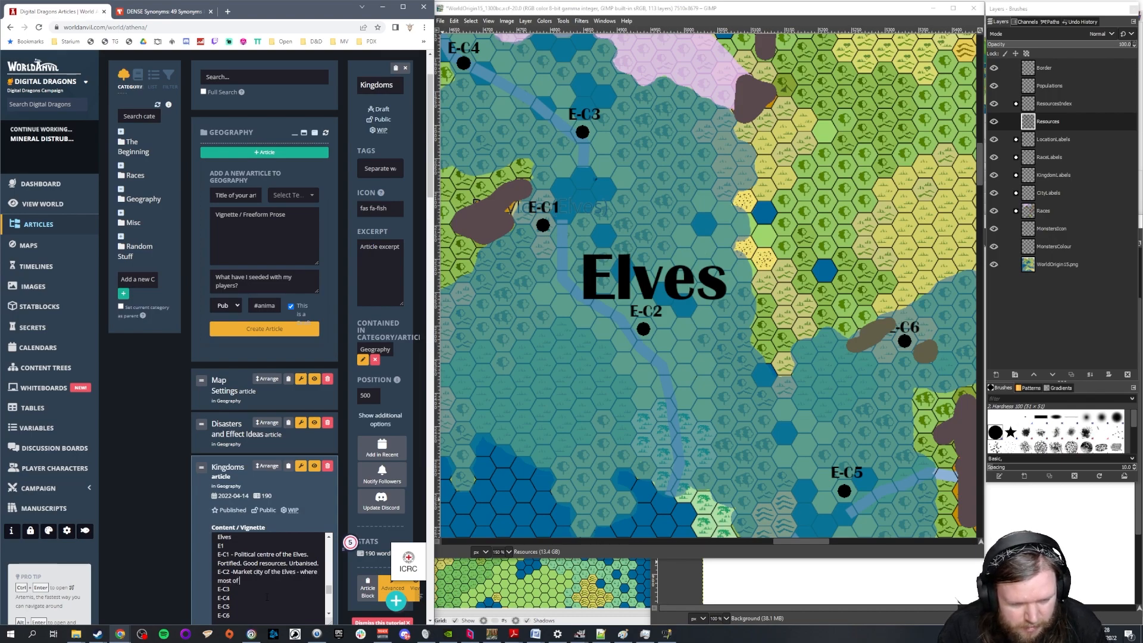
text( the agricultural)
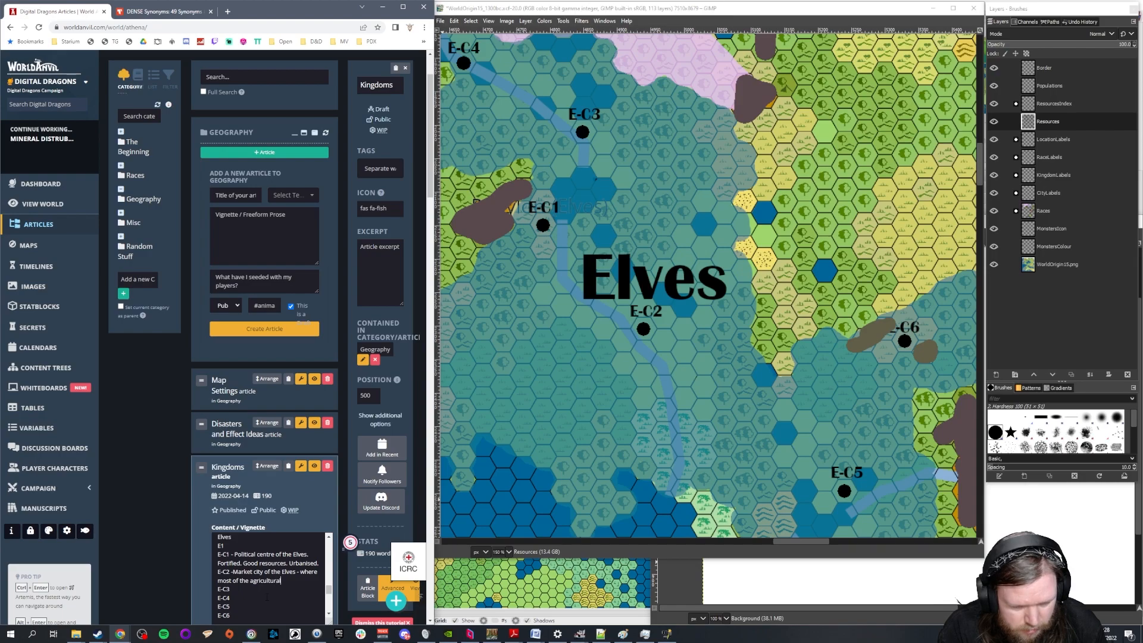
text( output)
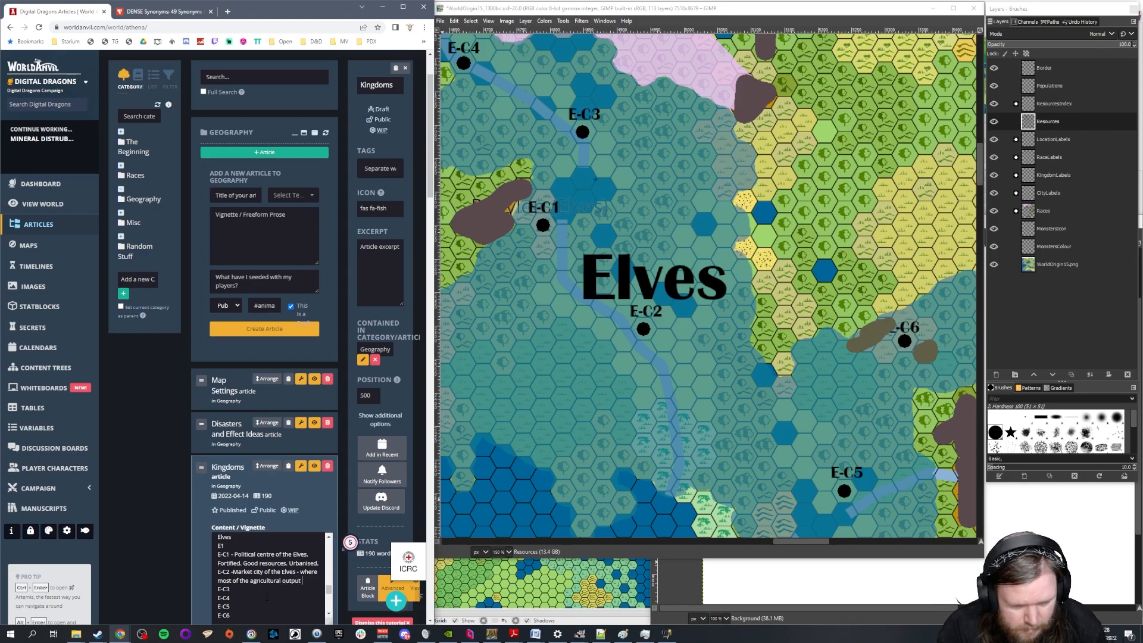
text( of the)
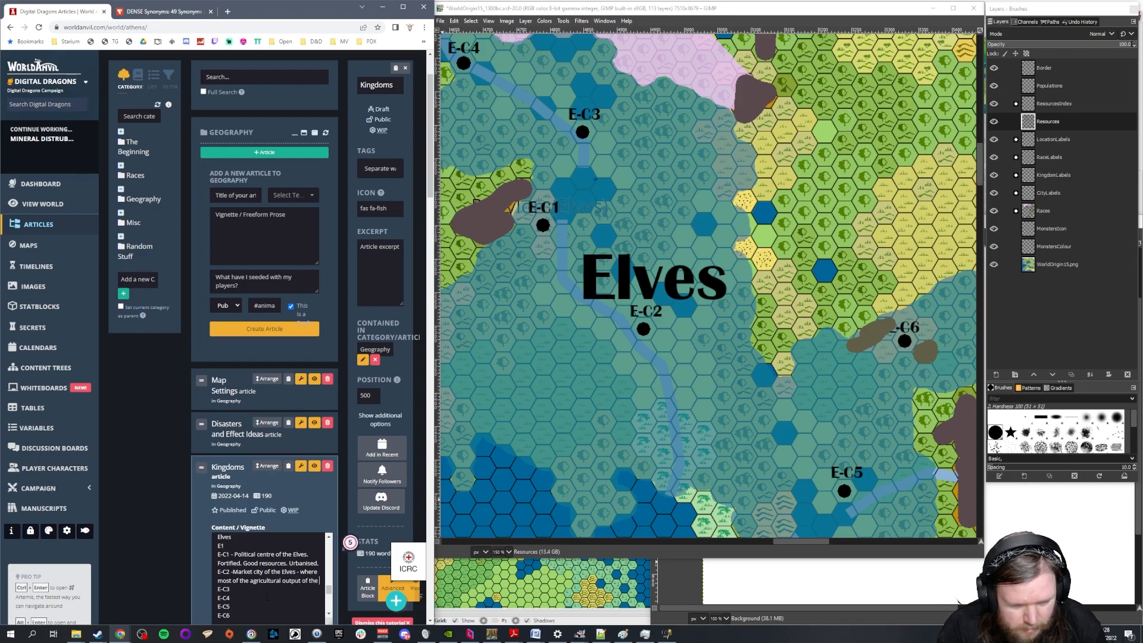
text( realm is sold.)
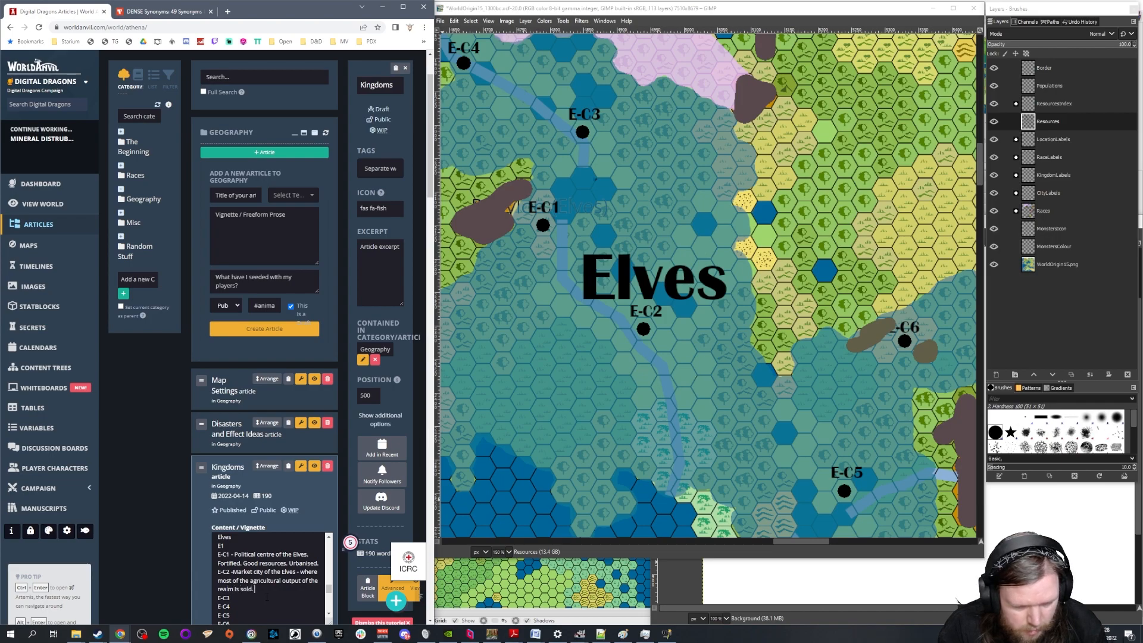
click(234, 572)
Add a dash after E-C3 in the Elves section to start its description
click(258, 596)
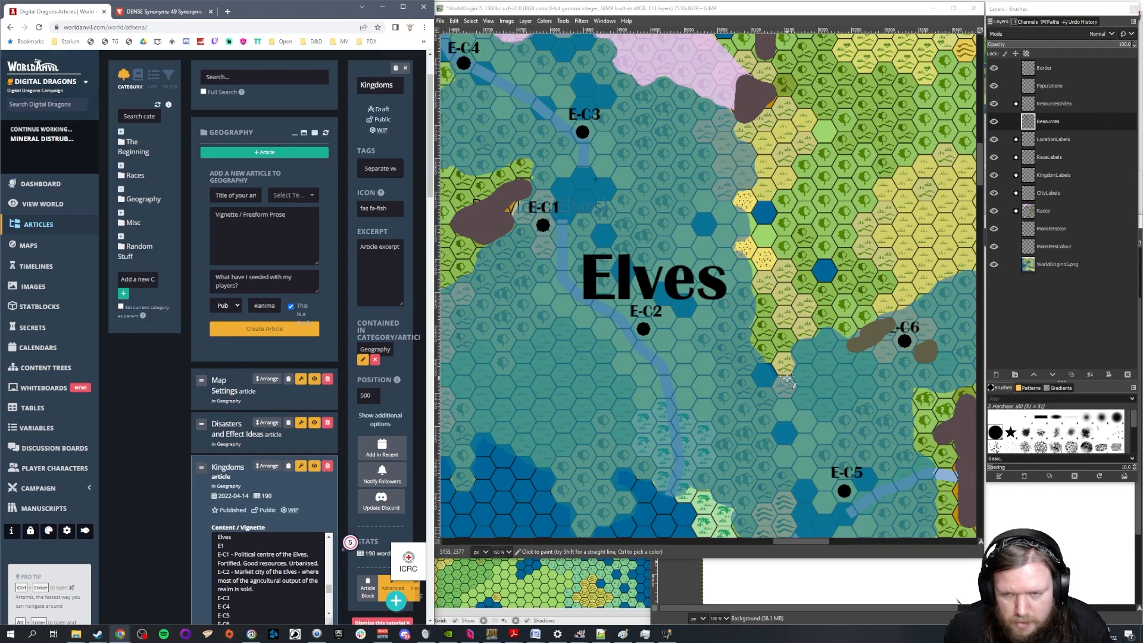
scroll(713, 345, up, 3)
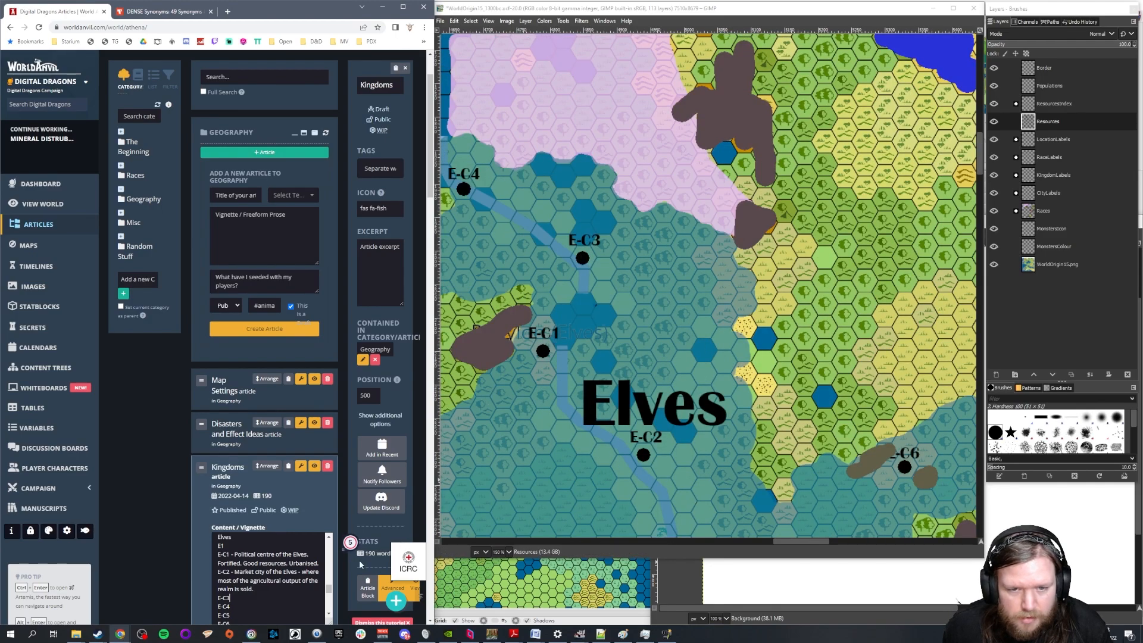
text(-)
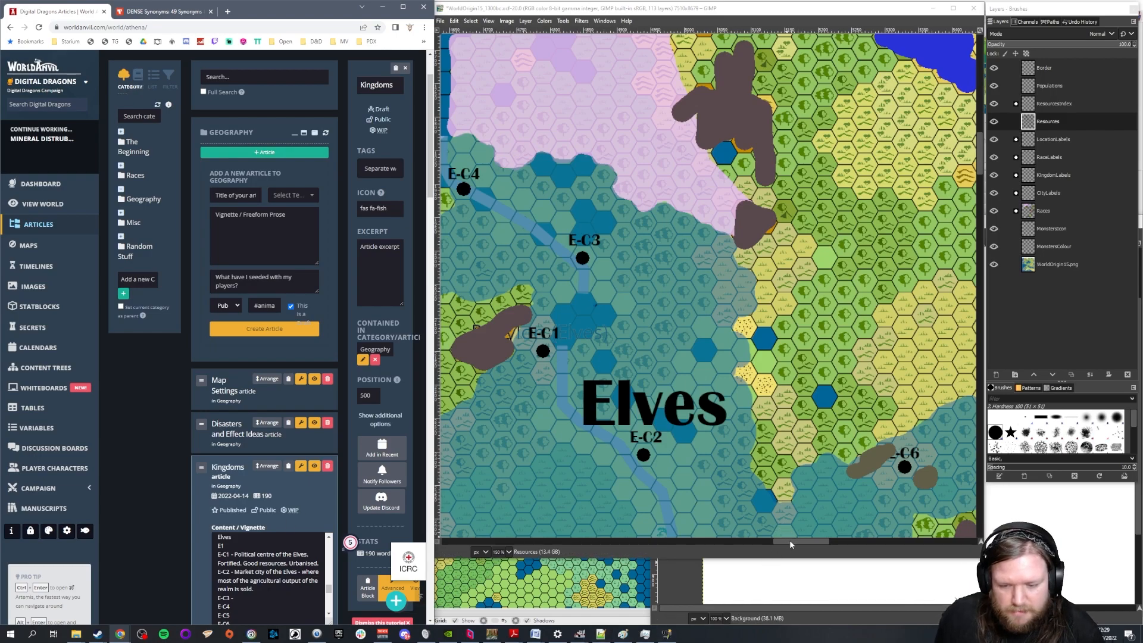
Check the Elves' territory on the map and describe E-C6 as "Tin boom town."
drag(789, 542, 763, 542)
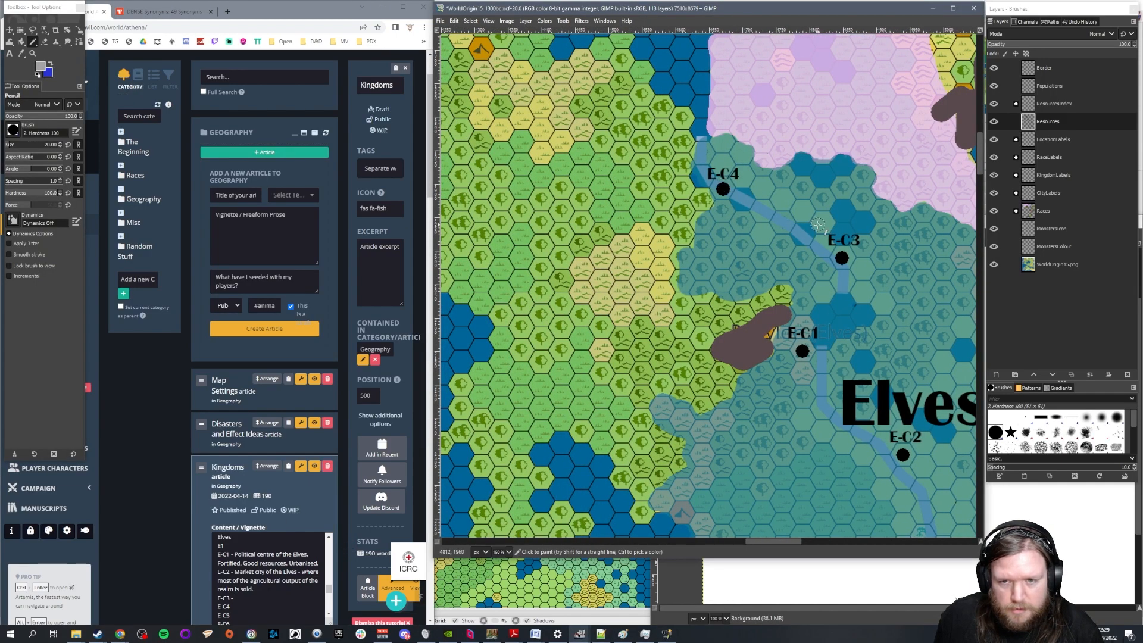
scroll(818, 224, up, 4)
scroll(774, 274, down, 2)
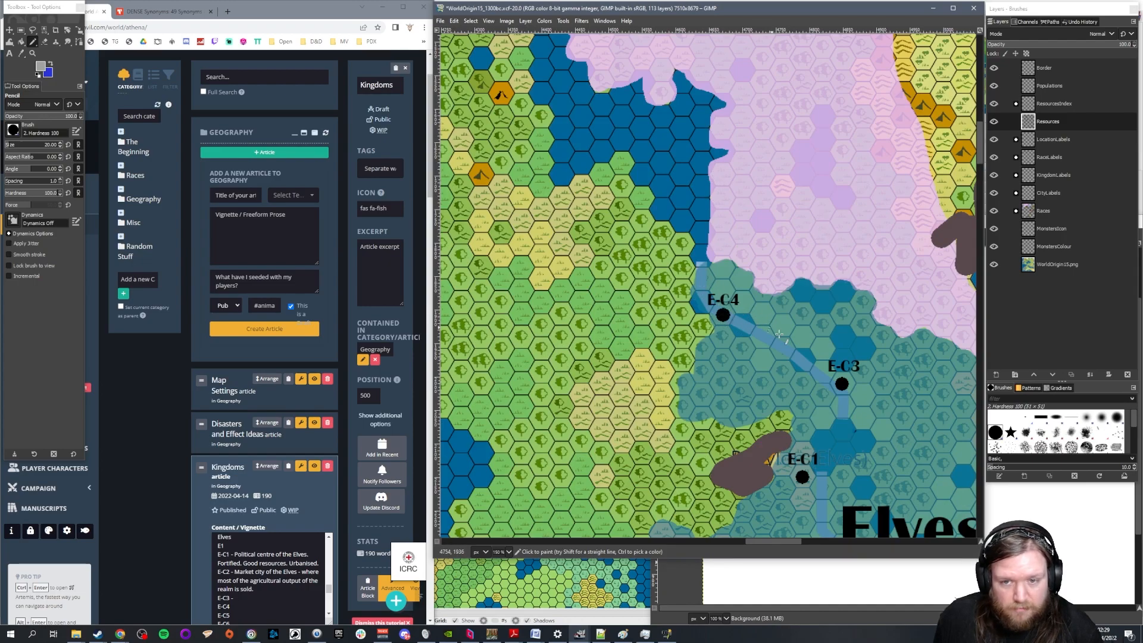
drag(762, 541, 784, 541)
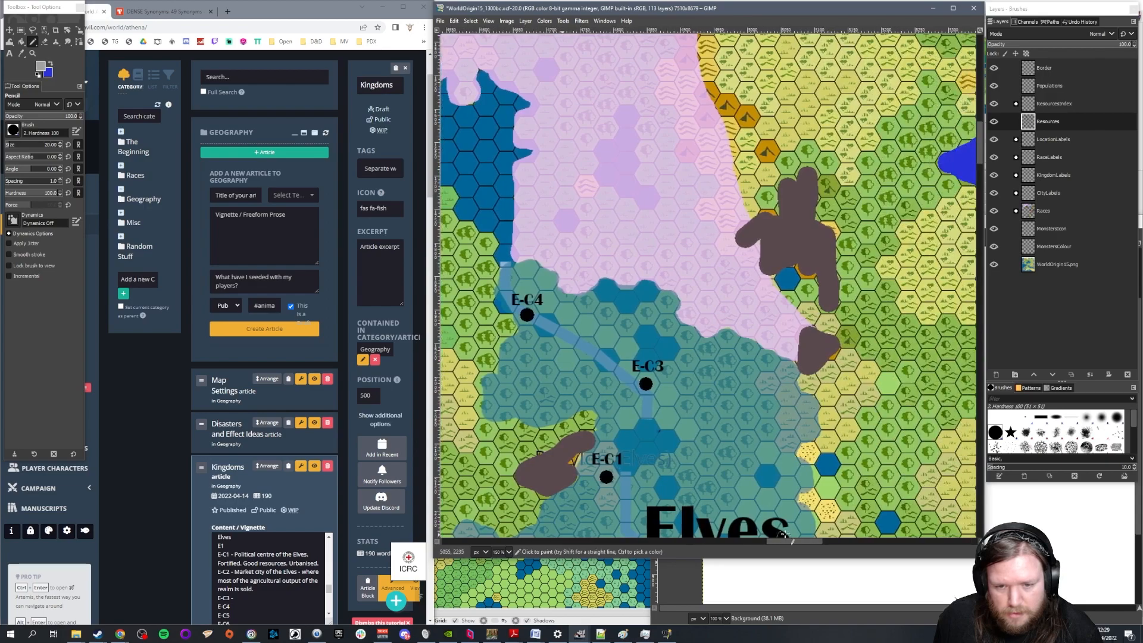
scroll(907, 366, down, 6)
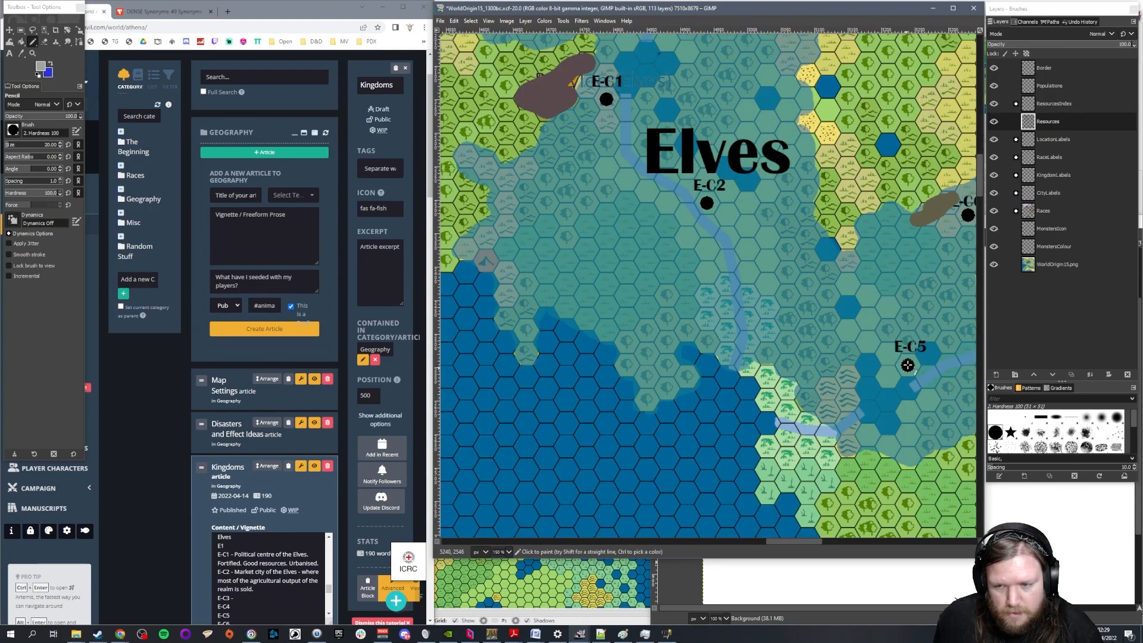
drag(805, 539, 826, 540)
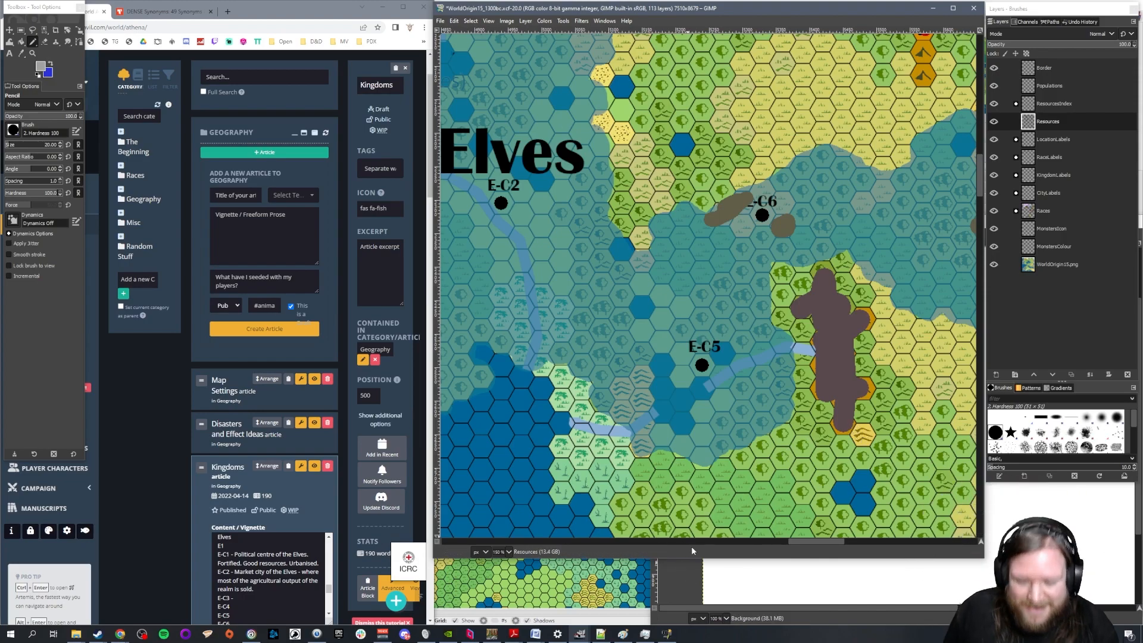
scroll(251, 583, down, 1)
click(251, 582)
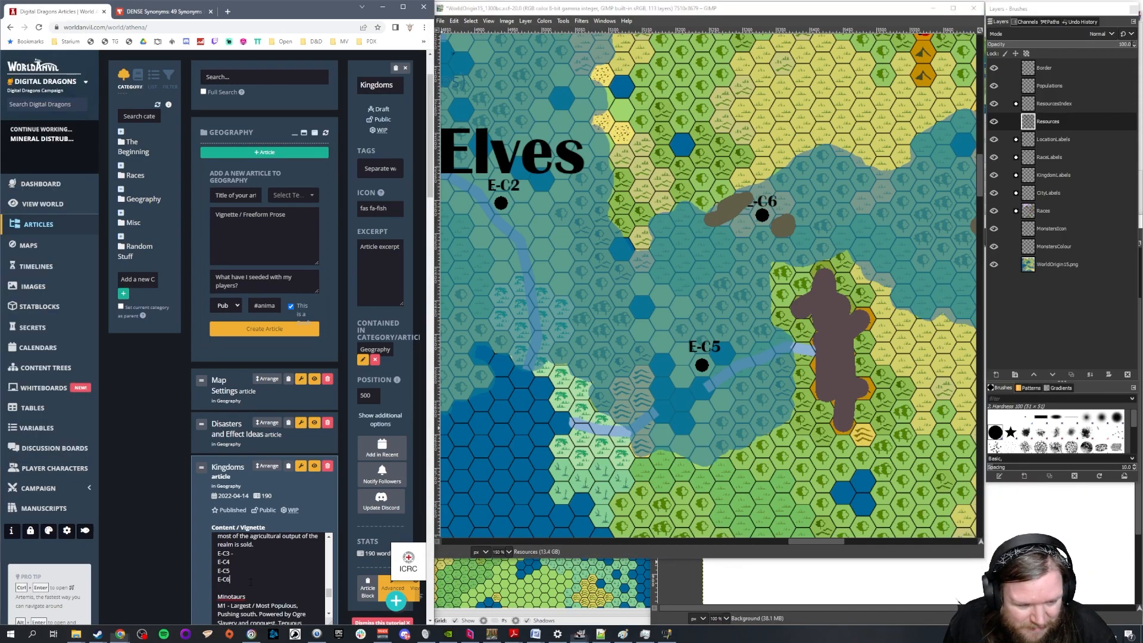
text(- Tin)
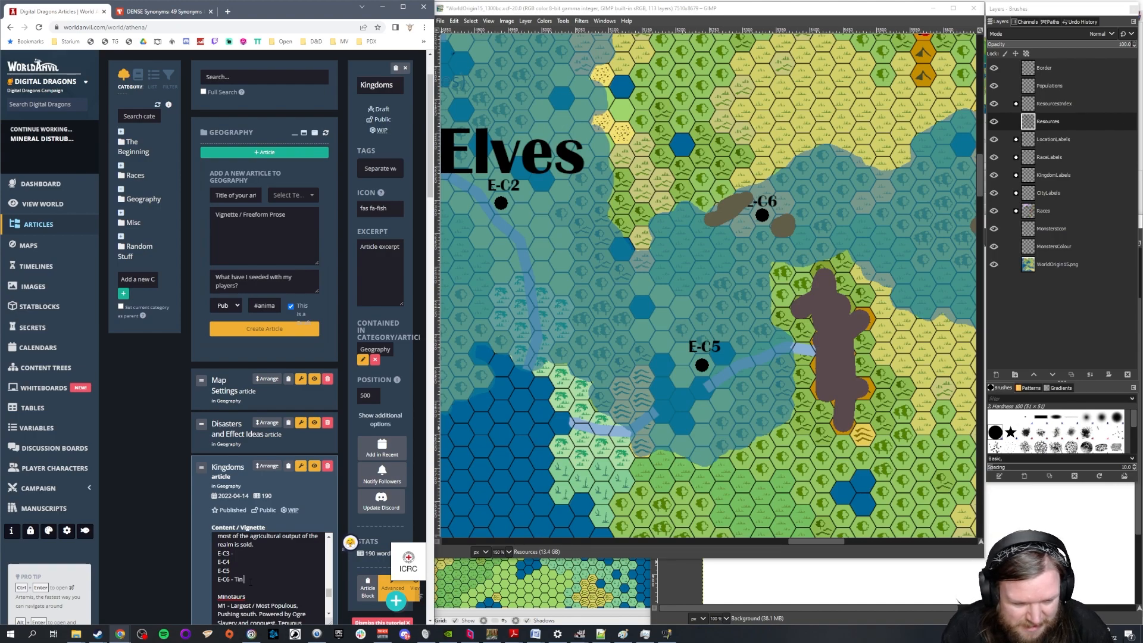
text( boom town.)
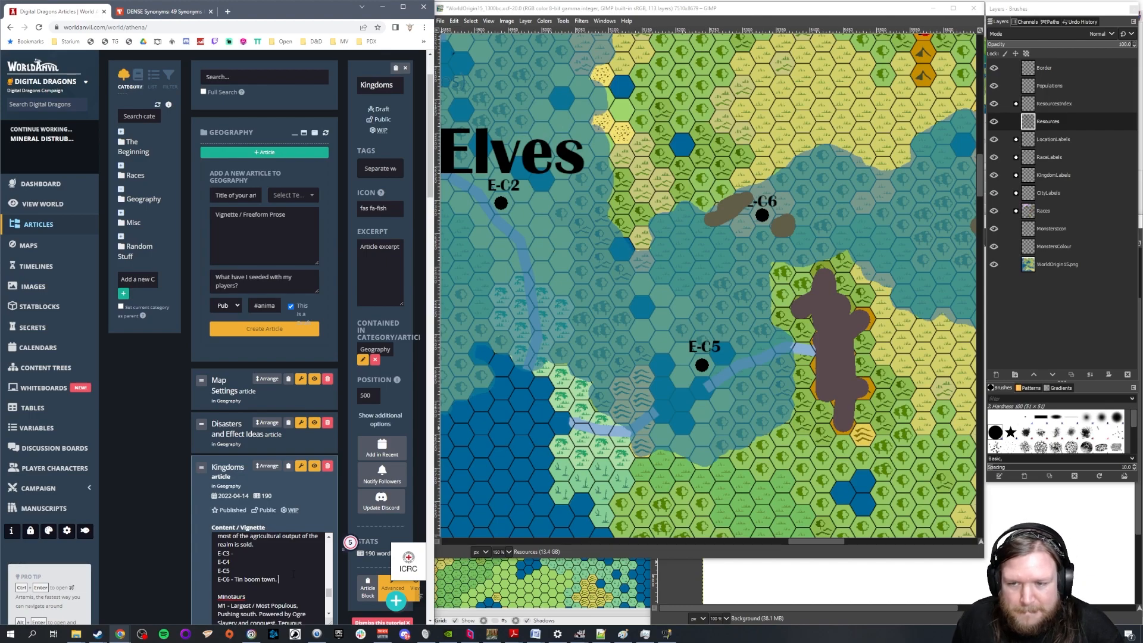
Move the Resources layer directly below CityLabels in the map's layer stack and hide it
scroll(836, 339, down, 3)
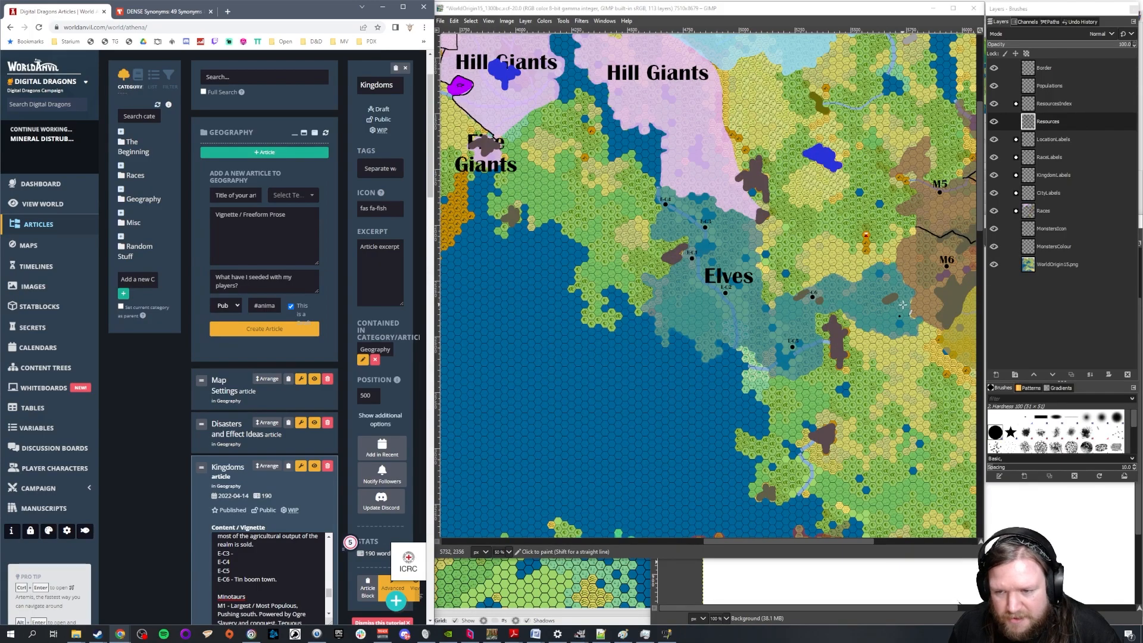
scroll(903, 304, up, 3)
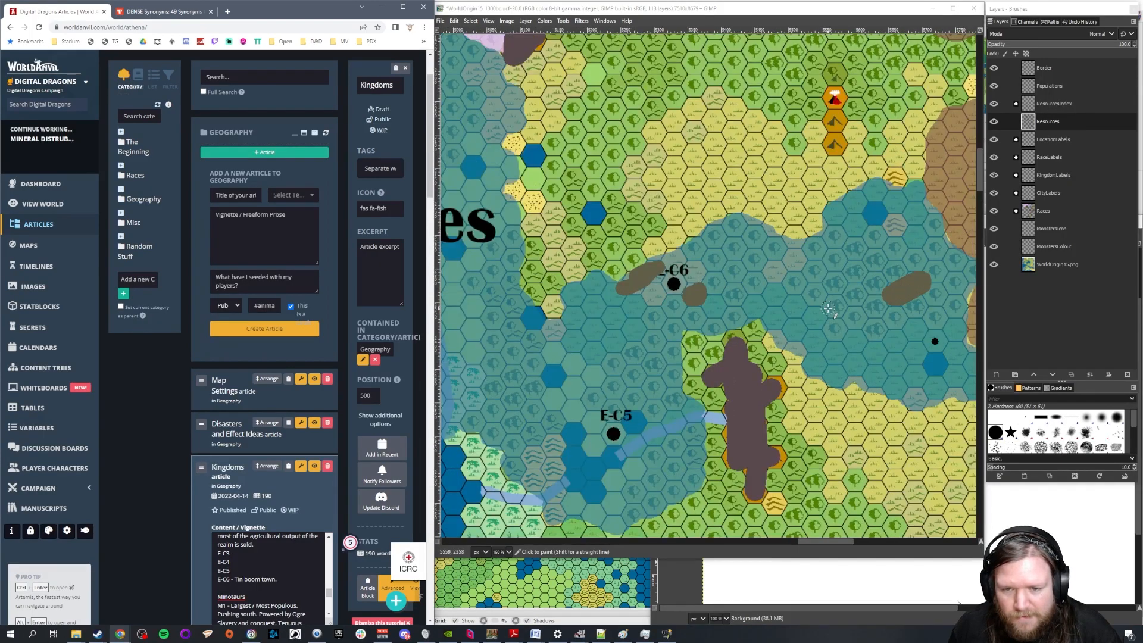
scroll(829, 307, up, 1)
mouse_move(824, 541)
mouse_down()
mouse_move(810, 542)
mouse_move(835, 543)
mouse_move(816, 545)
mouse_up()
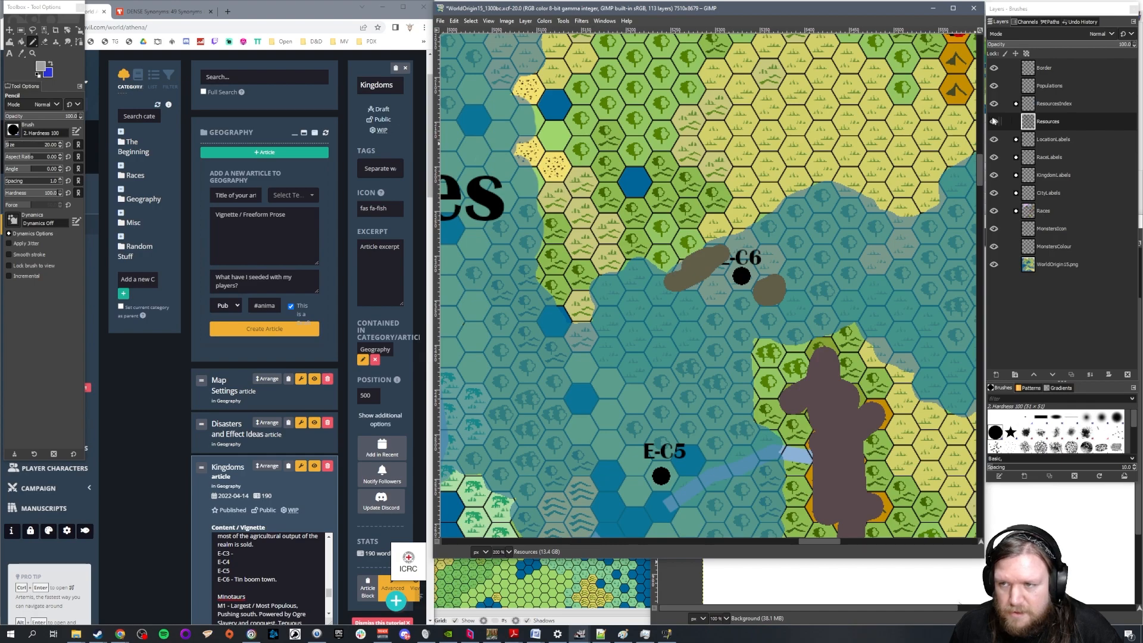
drag(1052, 122, 1037, 202)
click(994, 193)
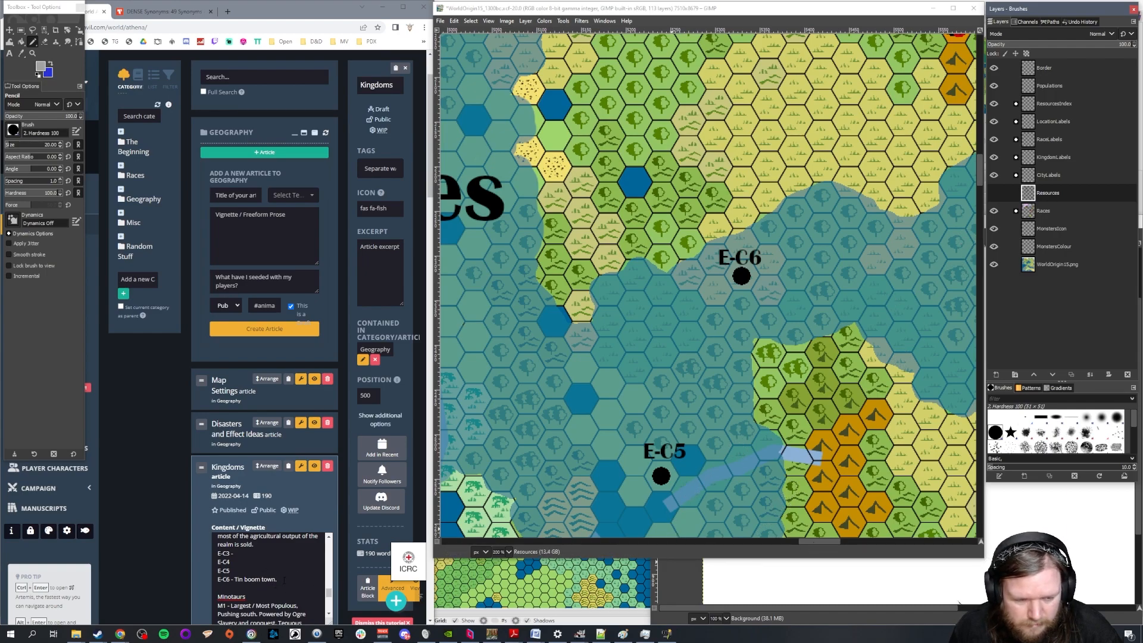
Describe E-C5 in the Elves section as "Elven 2nd city. Rival of E-C1."
click(818, 540)
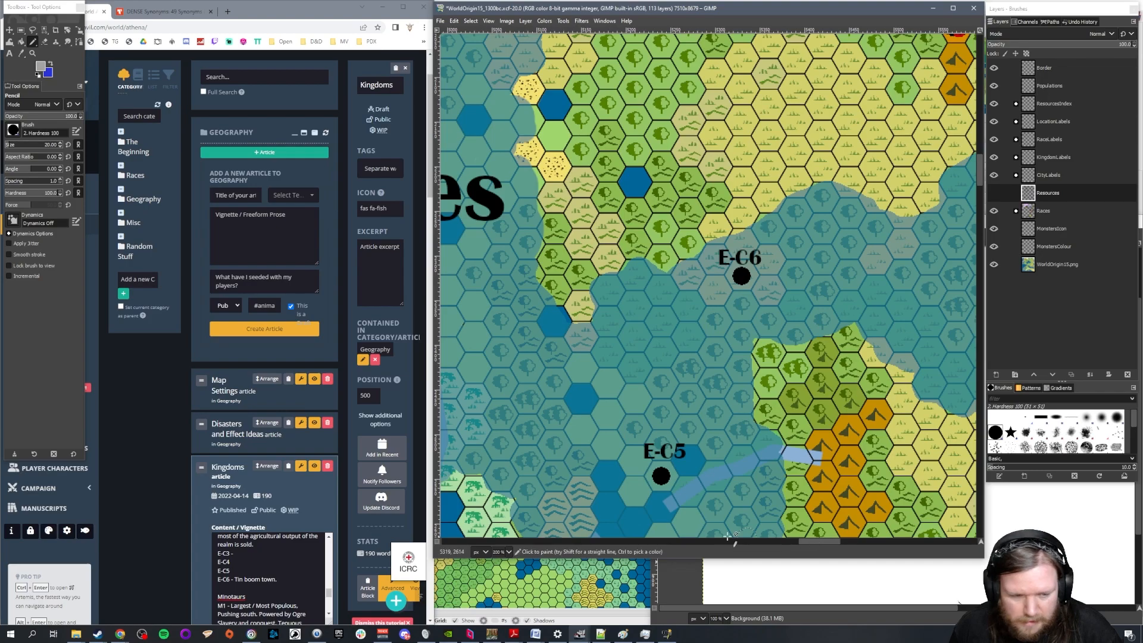
click(255, 573)
text(-)
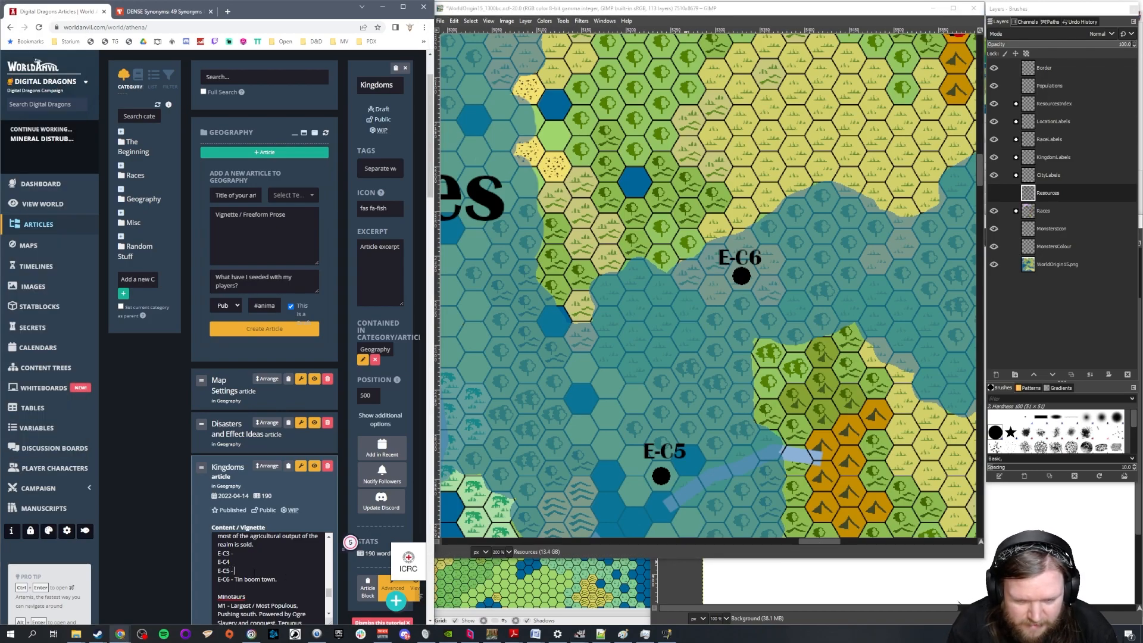
text( Elven)
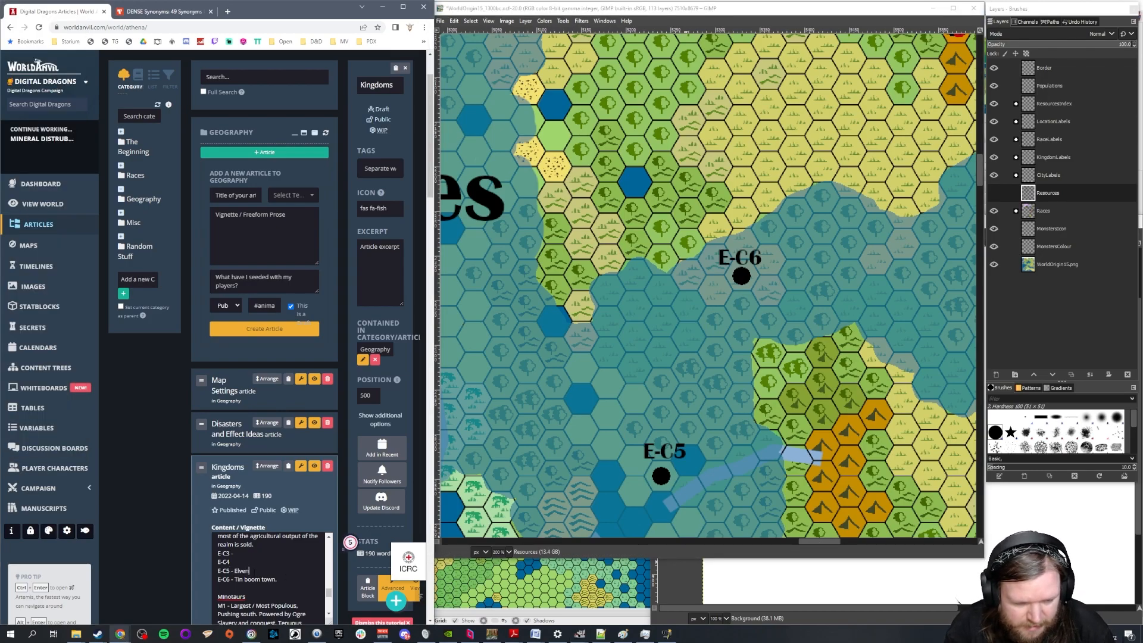
text( 2nd city. Rival of E)
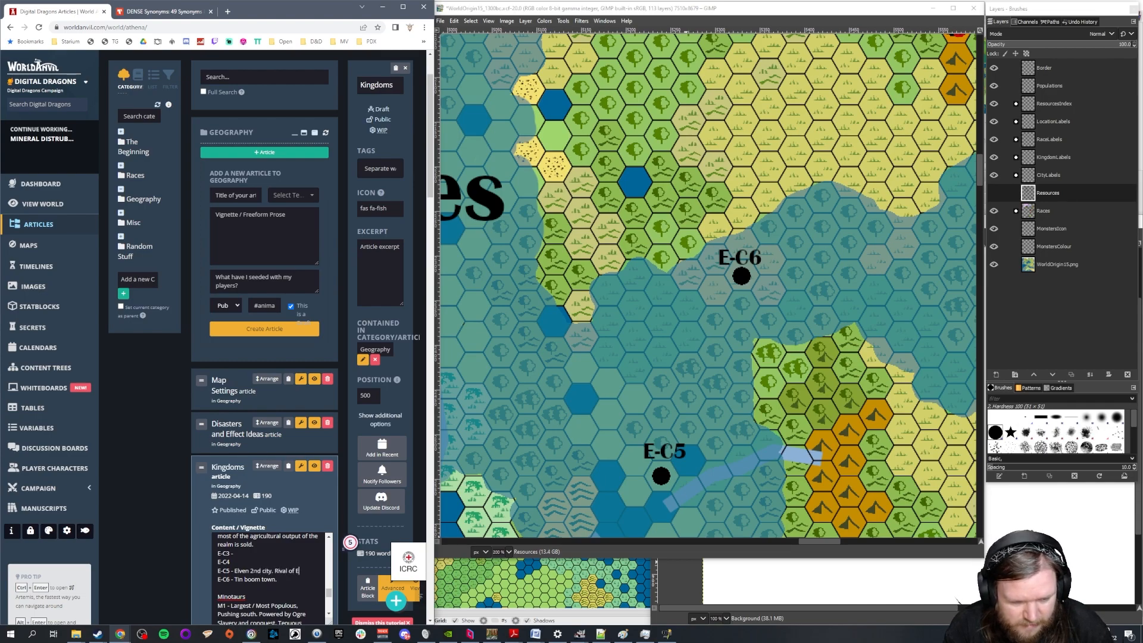
text(-C1.)
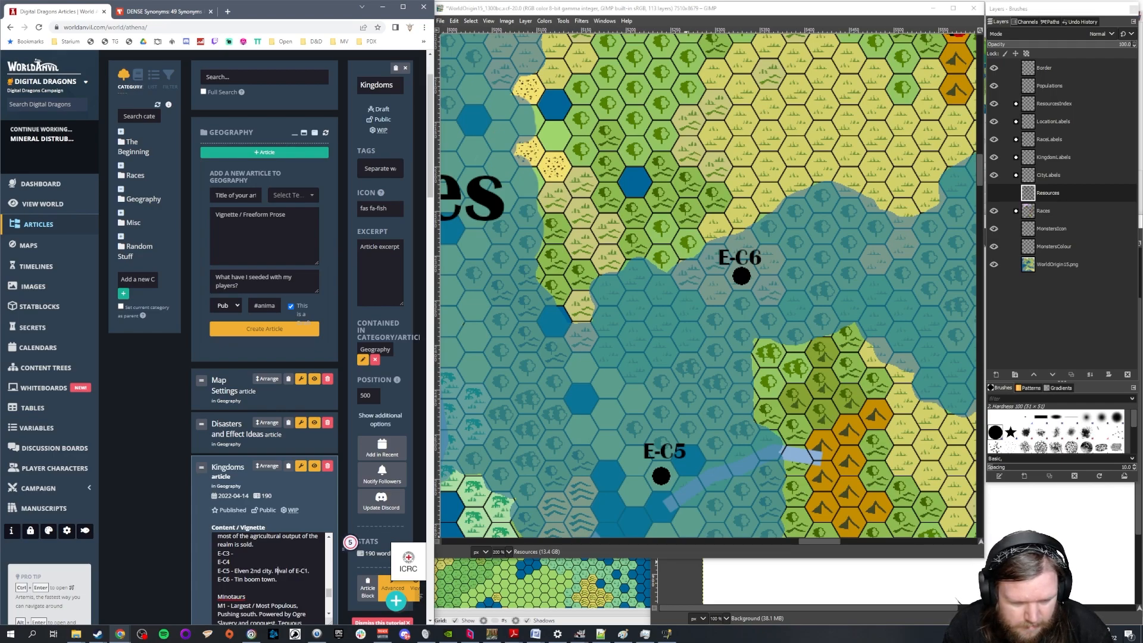
text(Miltiasry)
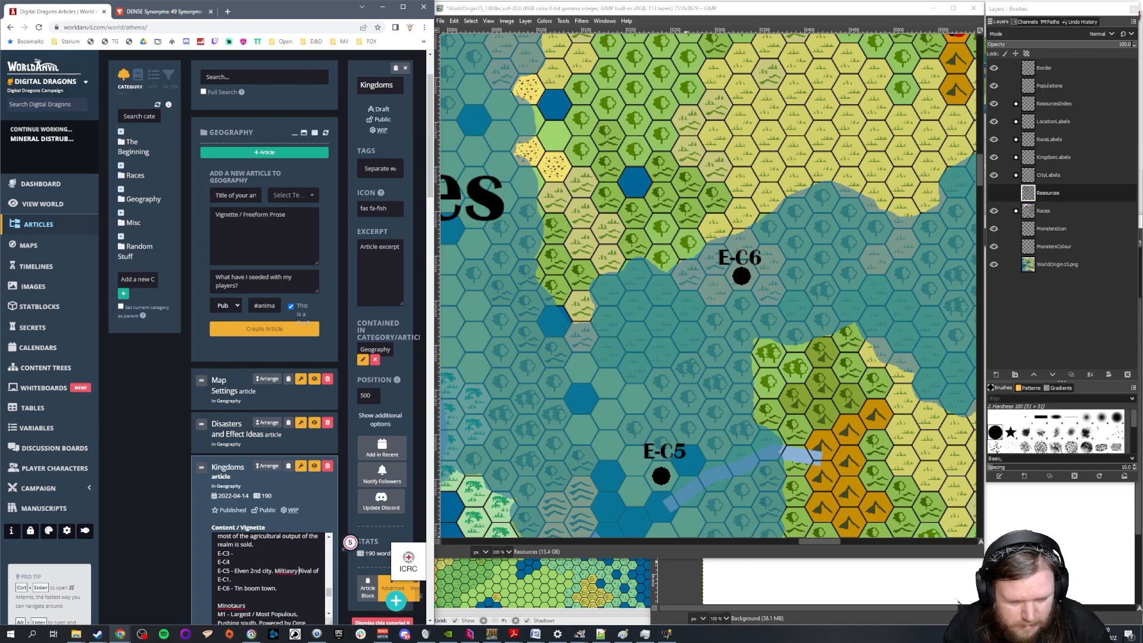
Insert "Major" before "Rival of E-C1" in the E-C5 description
key(BackSpace)
key(BackSpace)
key(BackSpace)
key(BackSpace)
key(BackSpace)
key(BackSpace)
key(BackSpace)
key(BackSpace)
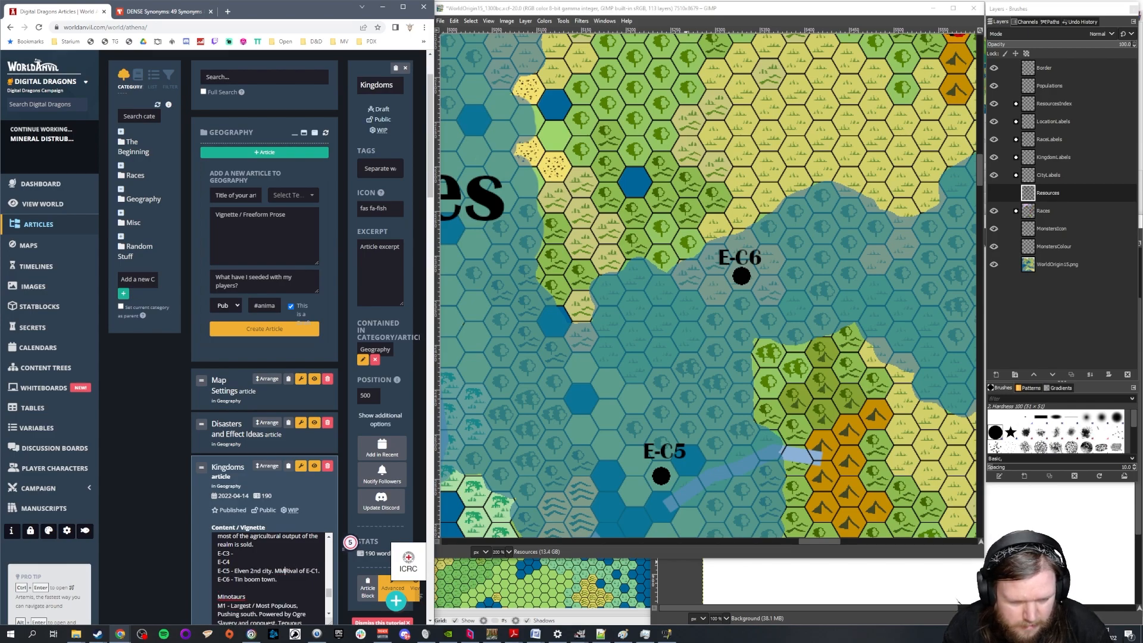
text(Major)
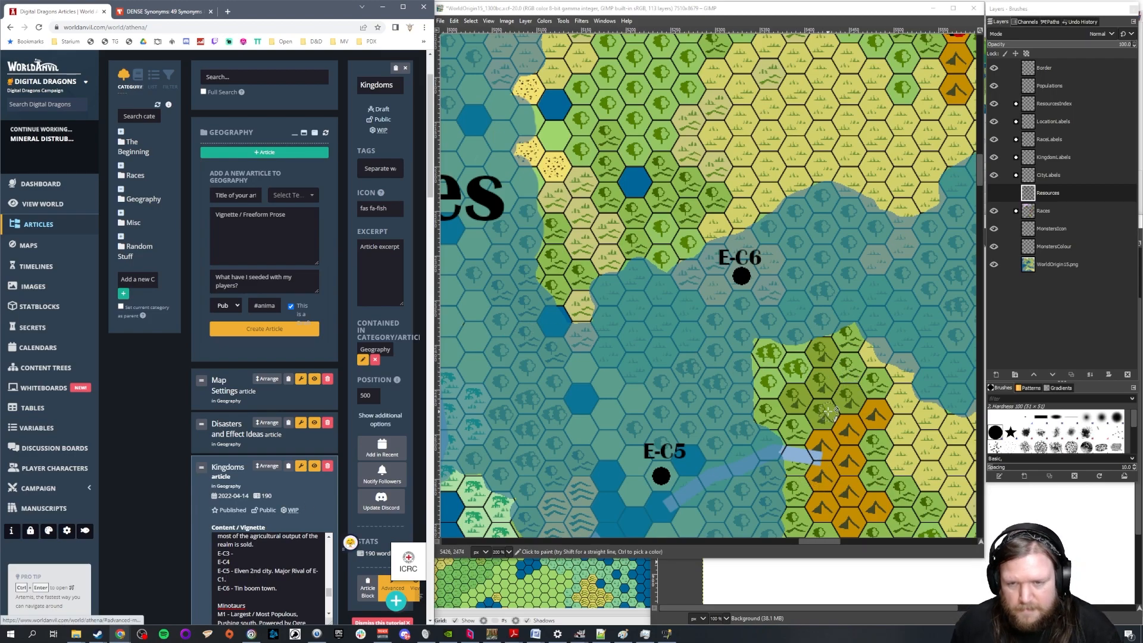
Add "Controls the trade coming in from E-C6." to the end of the E-C5 description
scroll(829, 411, down, 3)
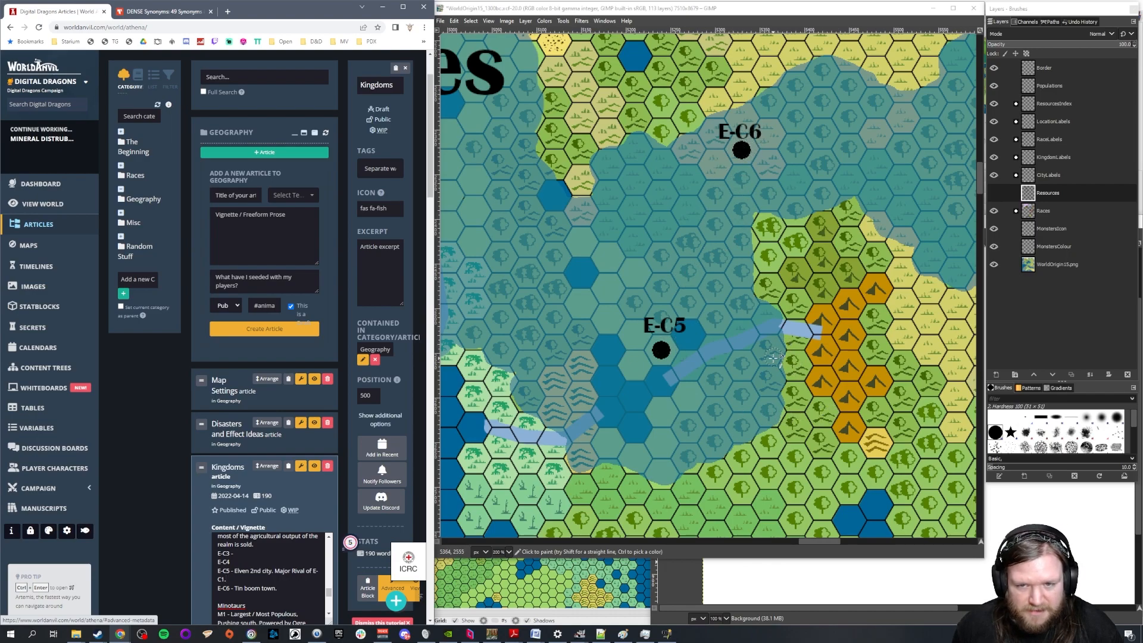
click(823, 540)
drag(823, 541, 811, 541)
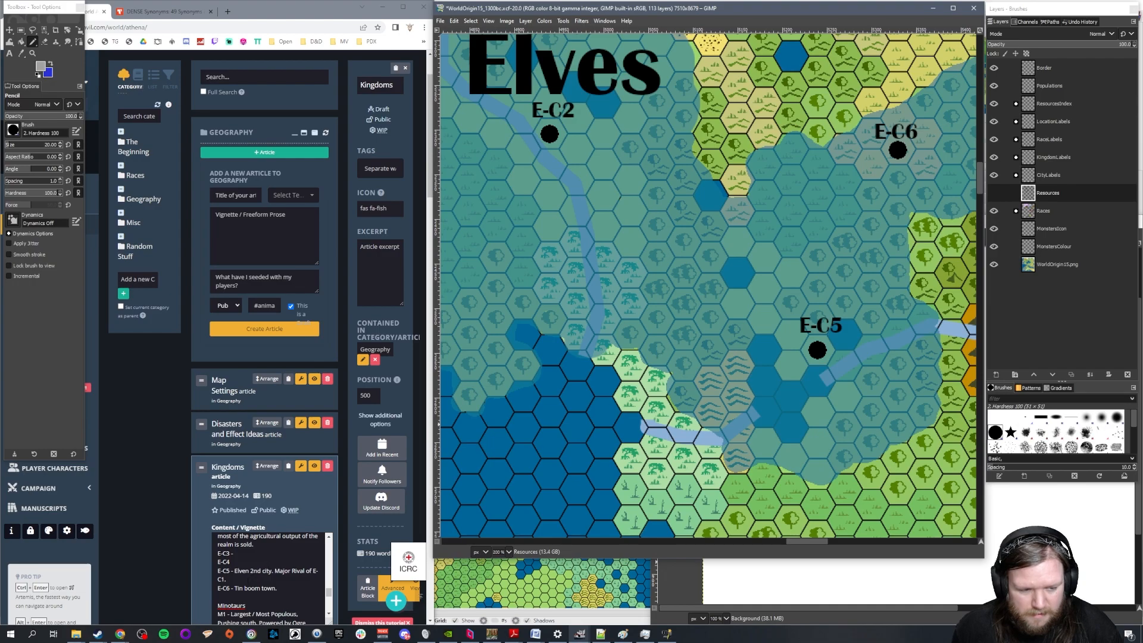
click(248, 580)
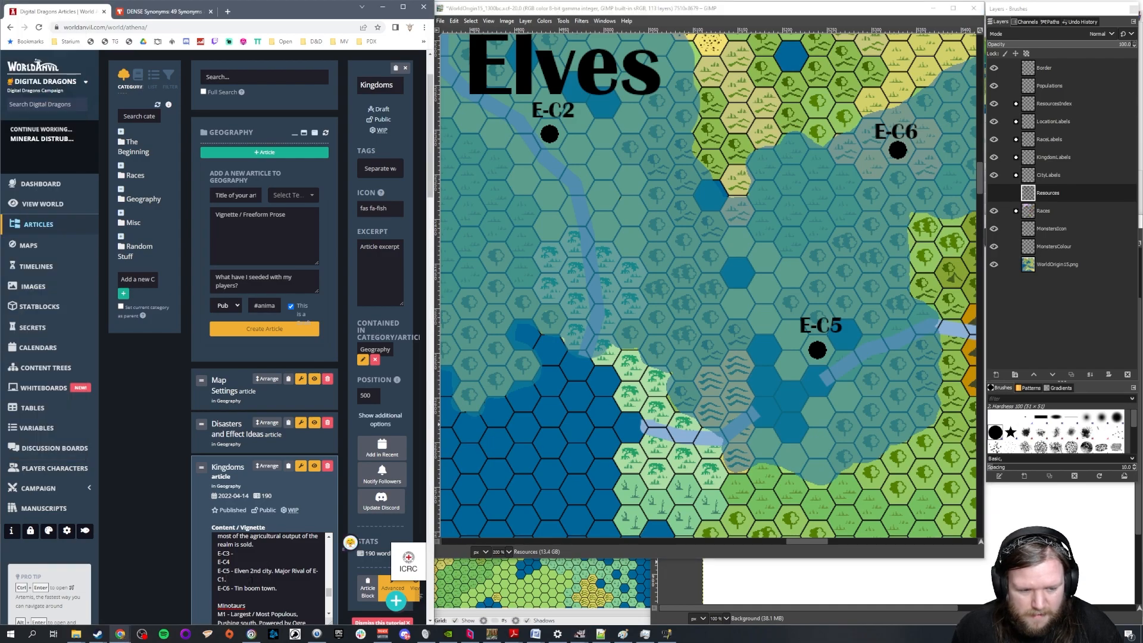
text(Contro)
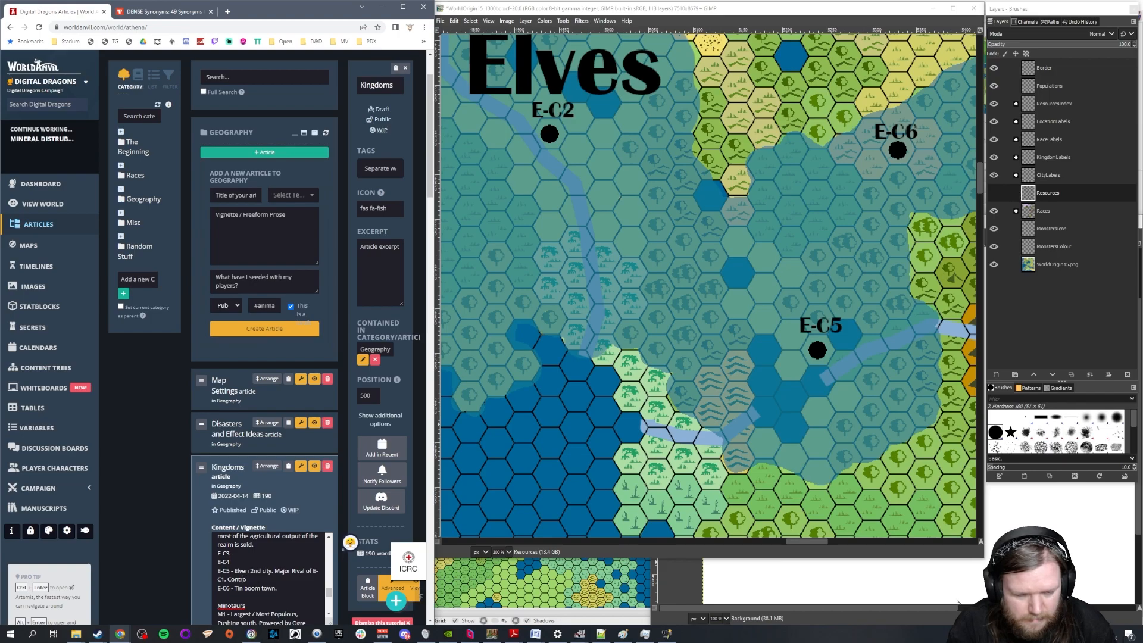
text(ls the trade)
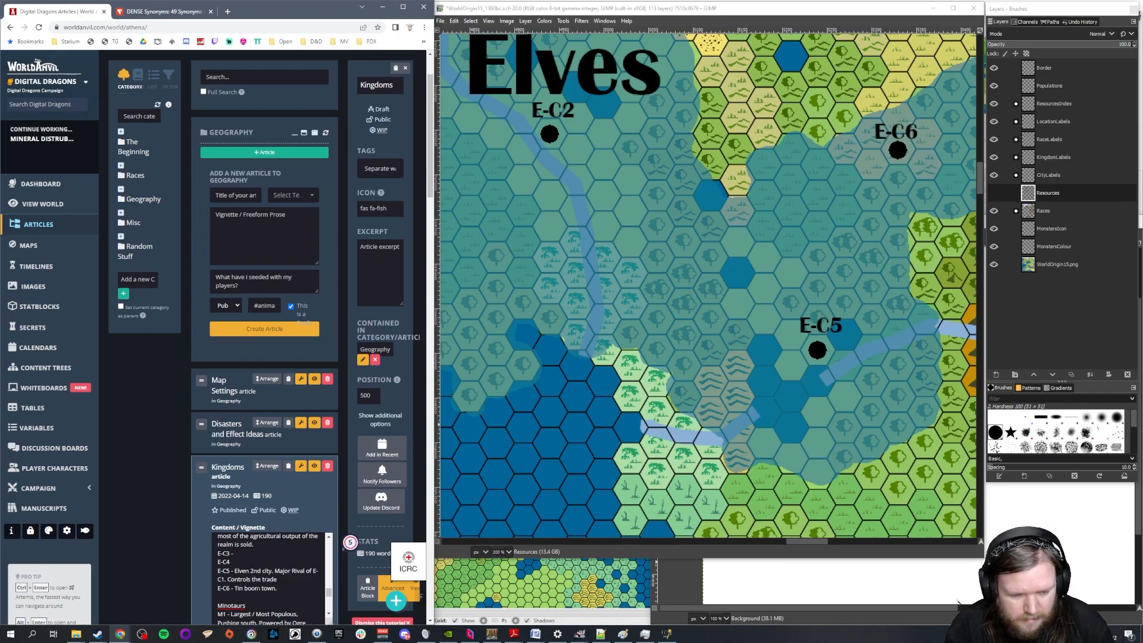
text( coming in from EC)
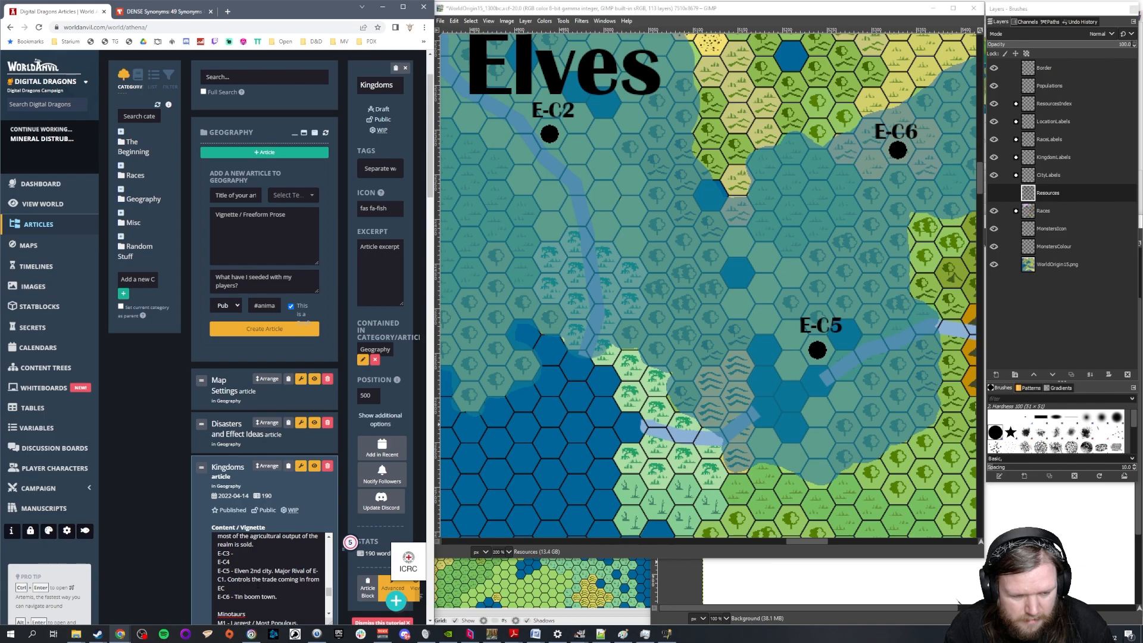
key(BackSpace)
text(-C56.)
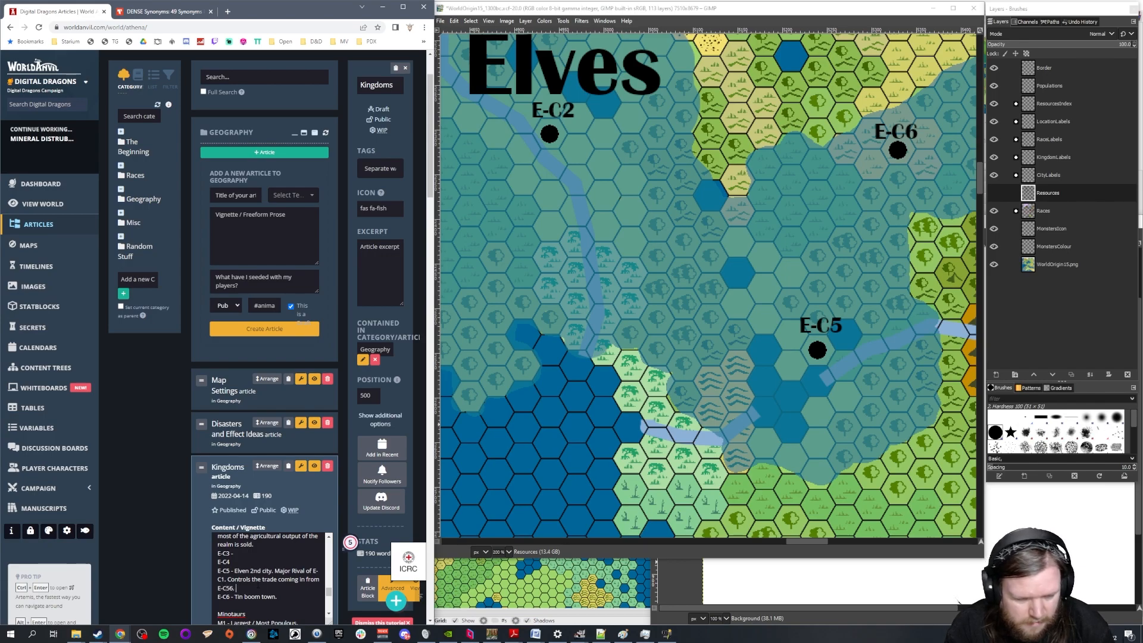
key(BackSpace)
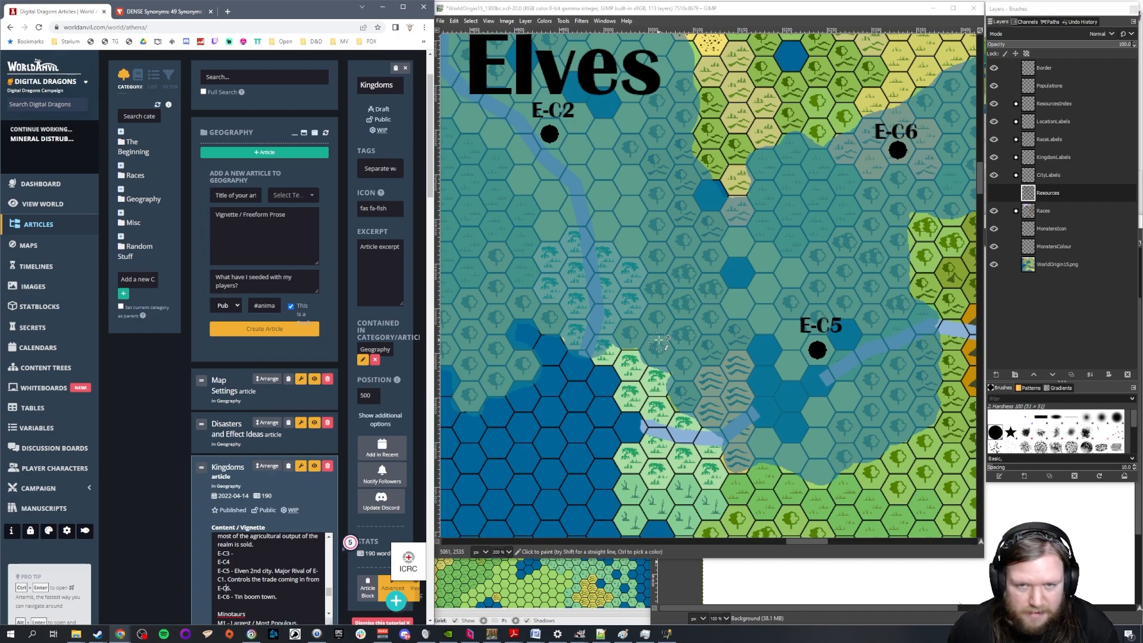
Look over the Elves' cities on the map and show the Resources layer again to check the deposits near E-C5 and E-C6
scroll(733, 494, up, 6)
mouse_move(812, 541)
mouse_down()
mouse_move(775, 544)
mouse_move(794, 546)
mouse_up()
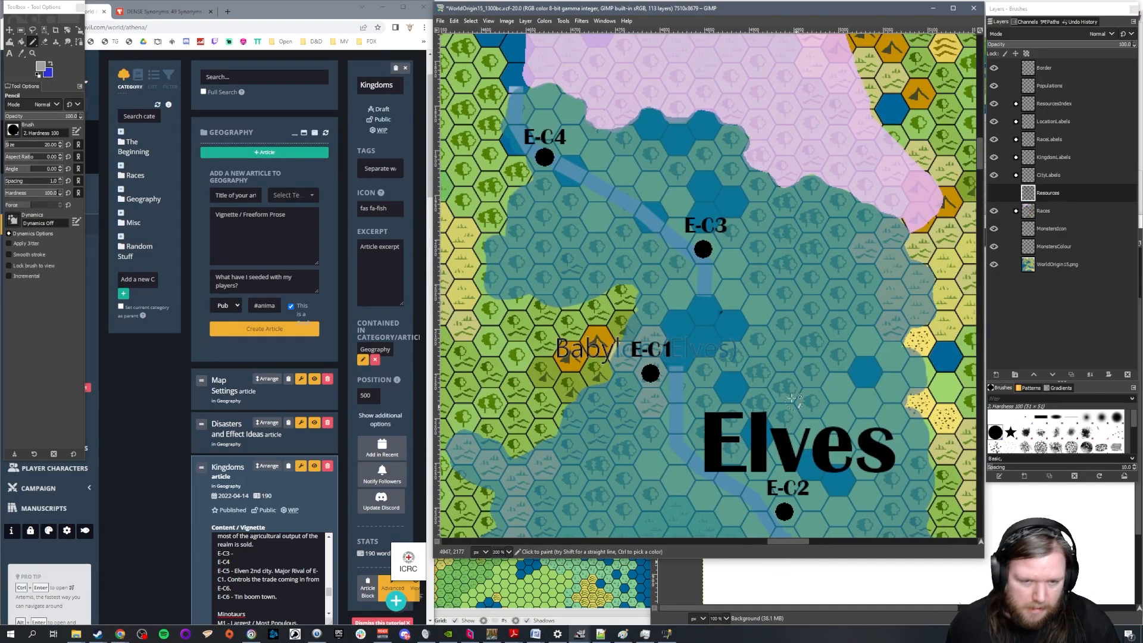
scroll(768, 379, up, 5)
scroll(768, 380, down, 10)
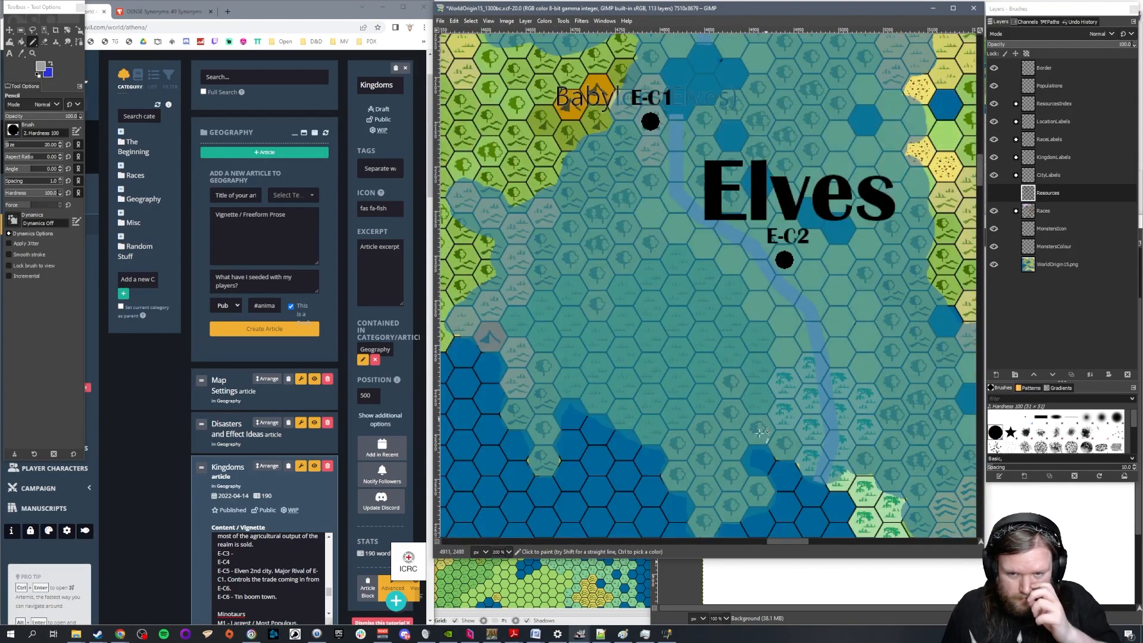
drag(780, 542, 817, 545)
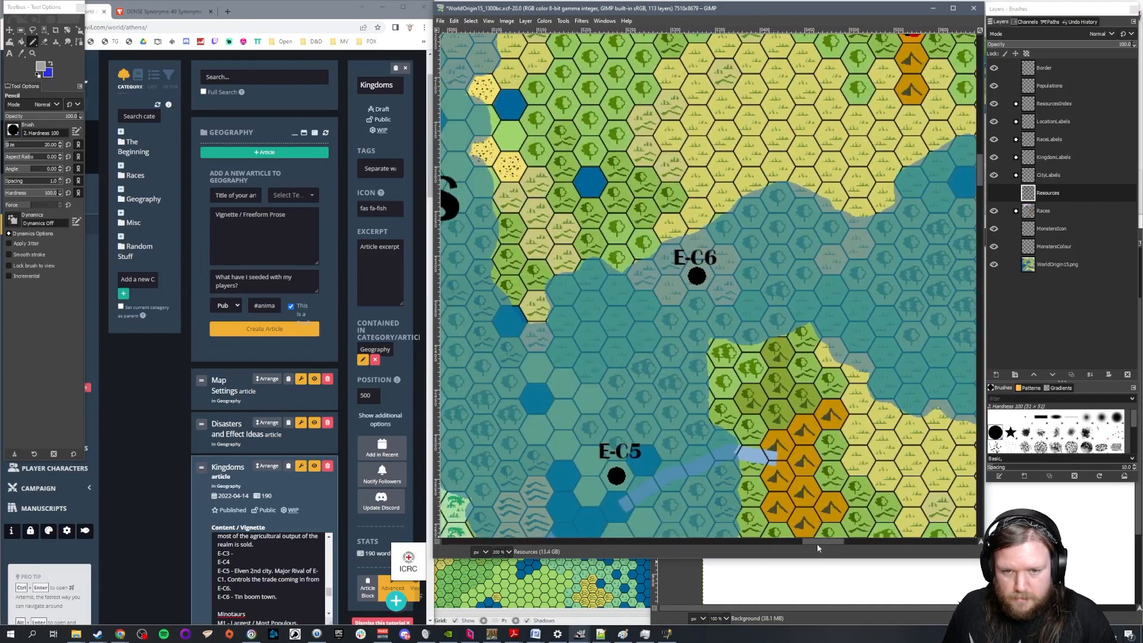
click(993, 192)
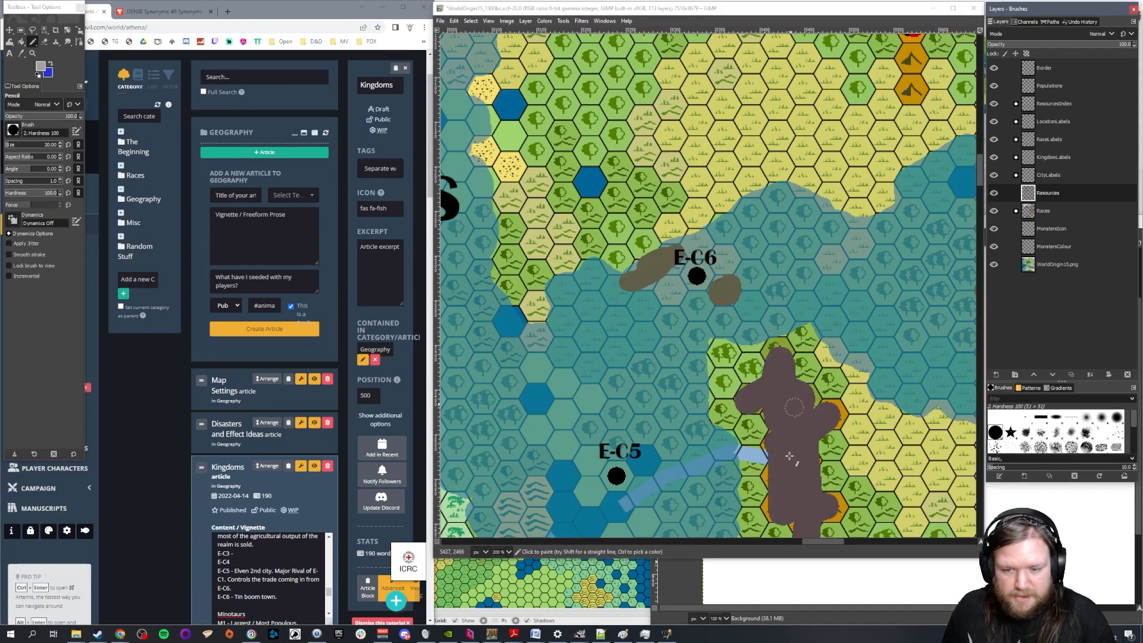
Examine the resource legend and the deposits around E-C6, hiding and reshowing the Resources layer to compare the terrain underneath
ctrl+scroll(865, 387, down, 3)
scroll(865, 387, down, 20)
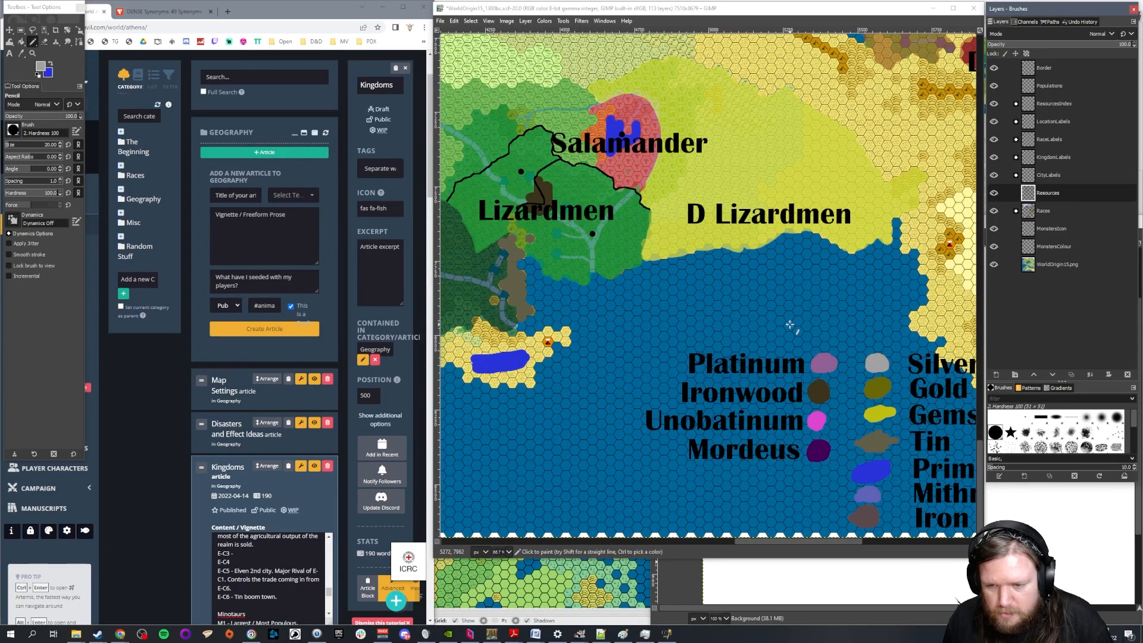
scroll(790, 325, up, 20)
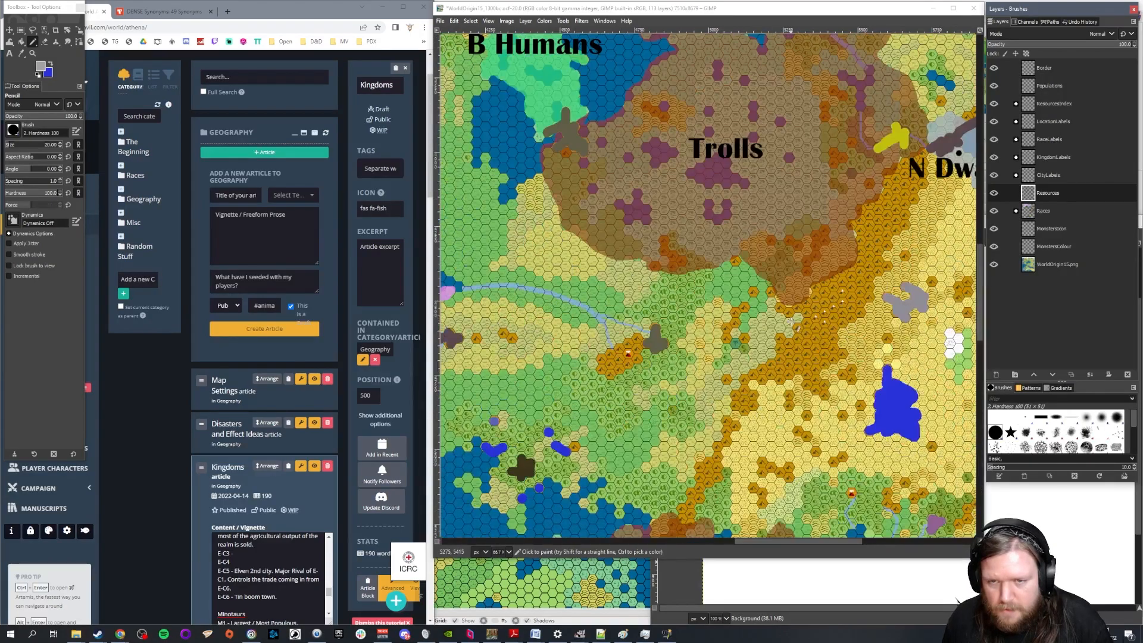
scroll(798, 328, up, 8)
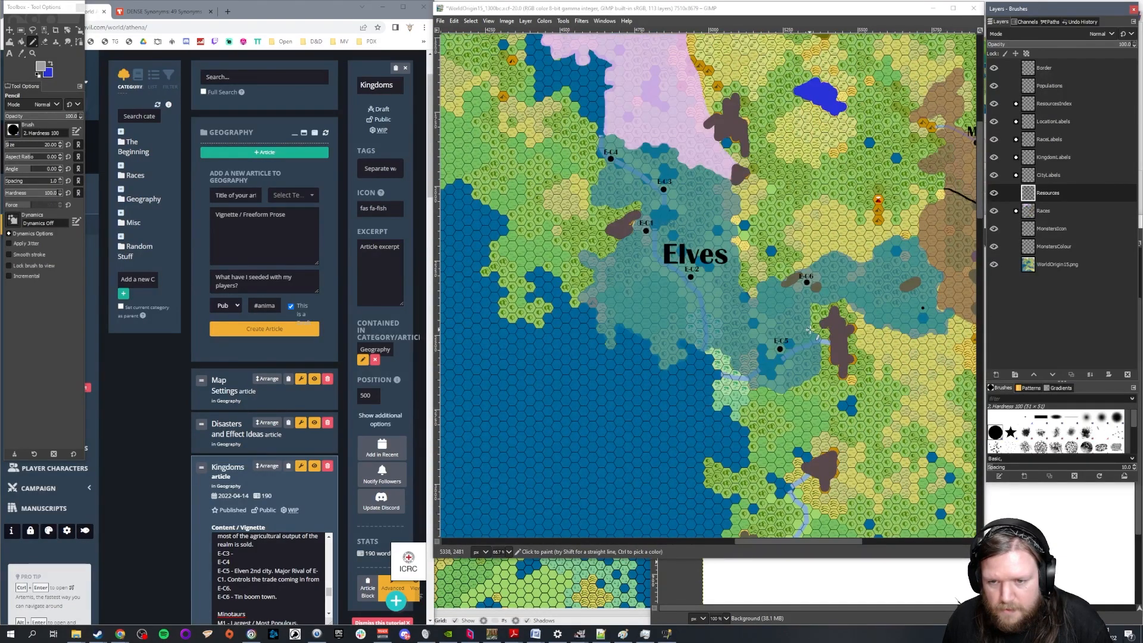
scroll(821, 294, up, 5)
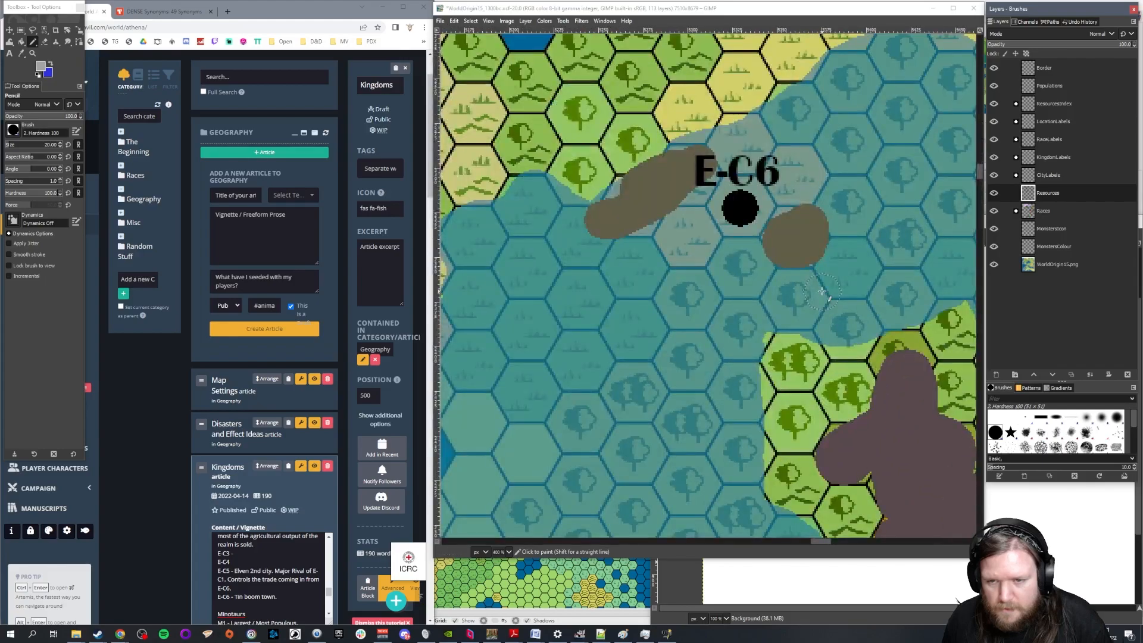
click(994, 193)
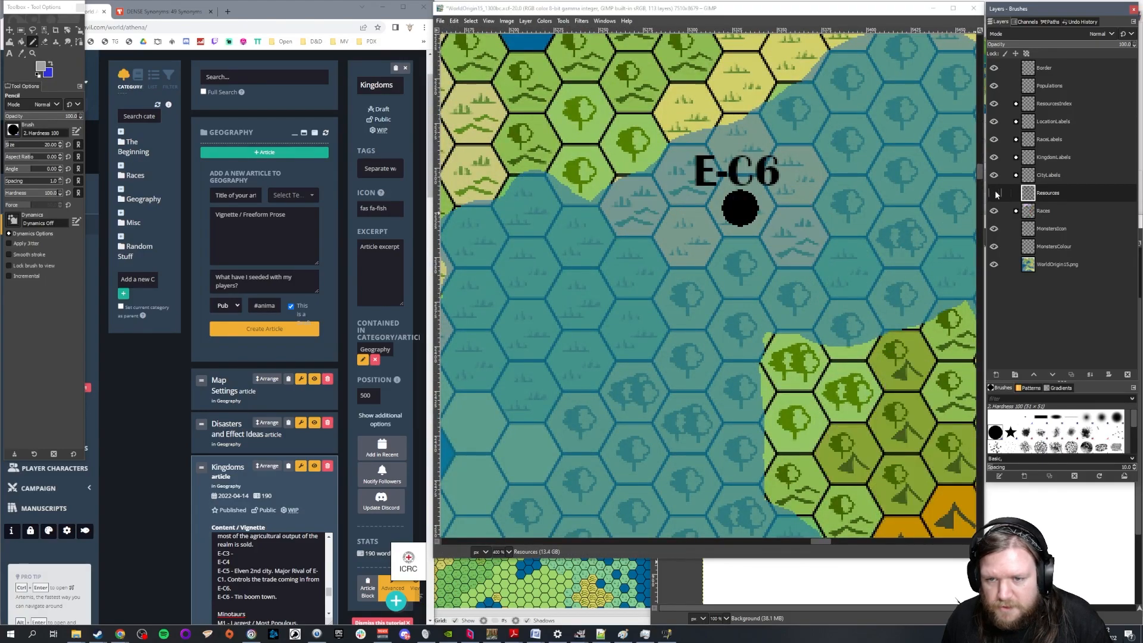
click(995, 192)
scroll(671, 293, down, 3)
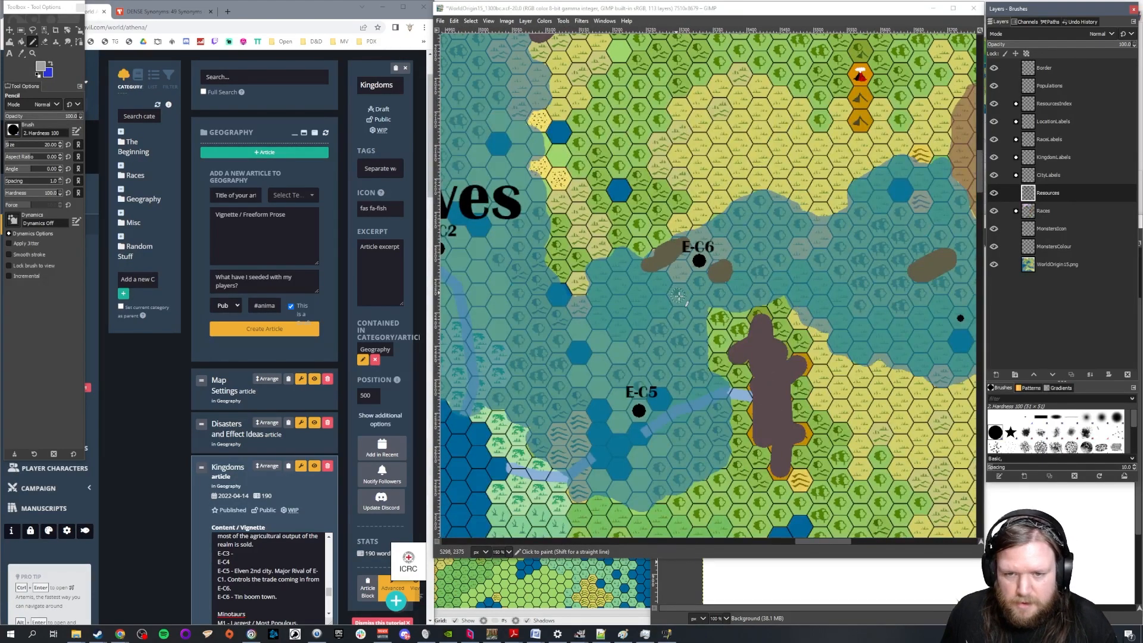
Briefly hide the Races layer to inspect the terrain between the Elves and Minotaurs, then restore it and look over the Elves' cities
scroll(684, 293, down, 2)
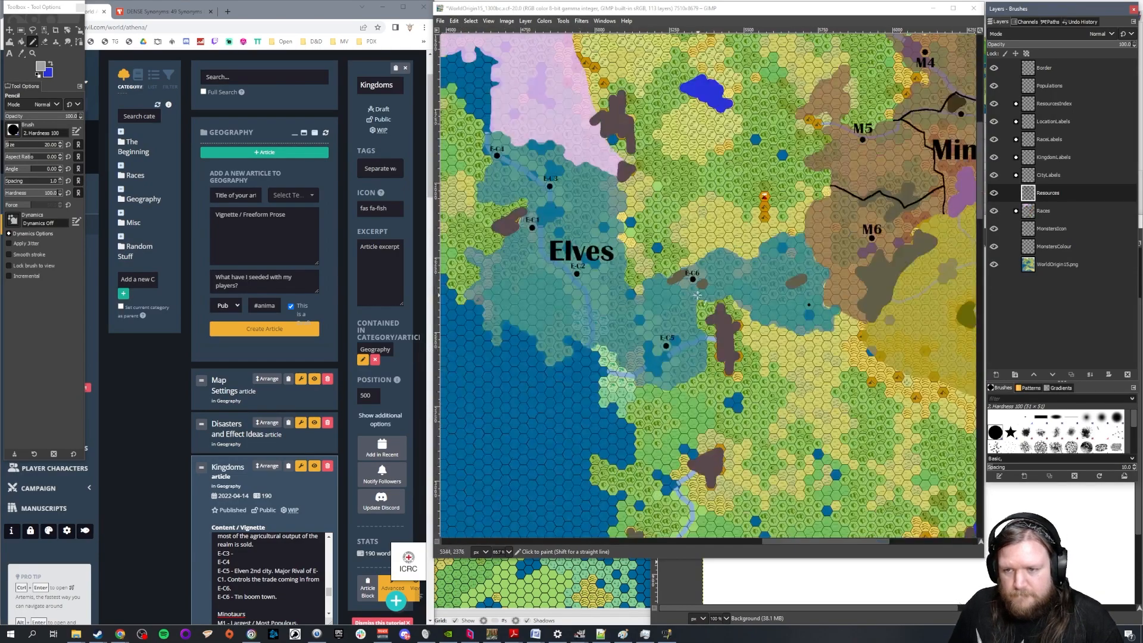
scroll(937, 266, up, 1)
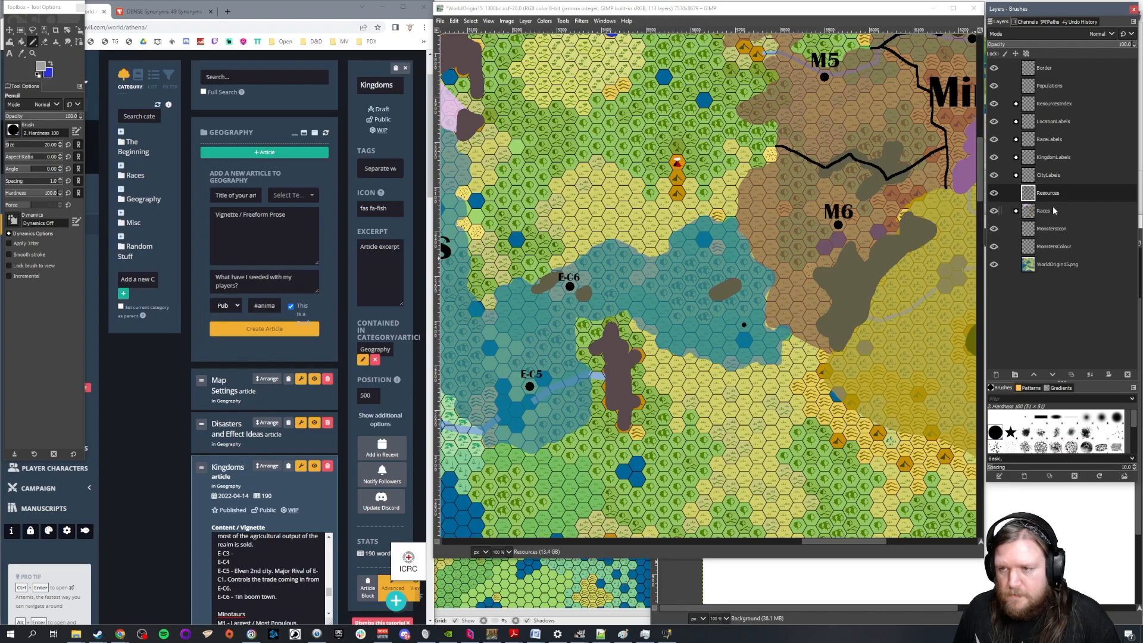
click(995, 210)
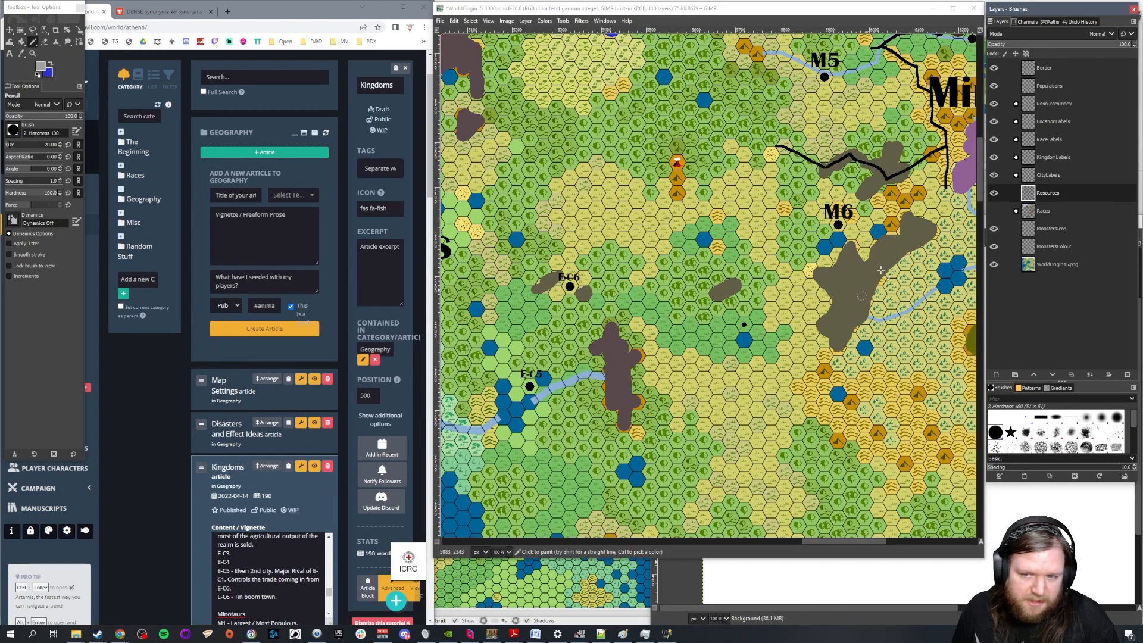
click(994, 211)
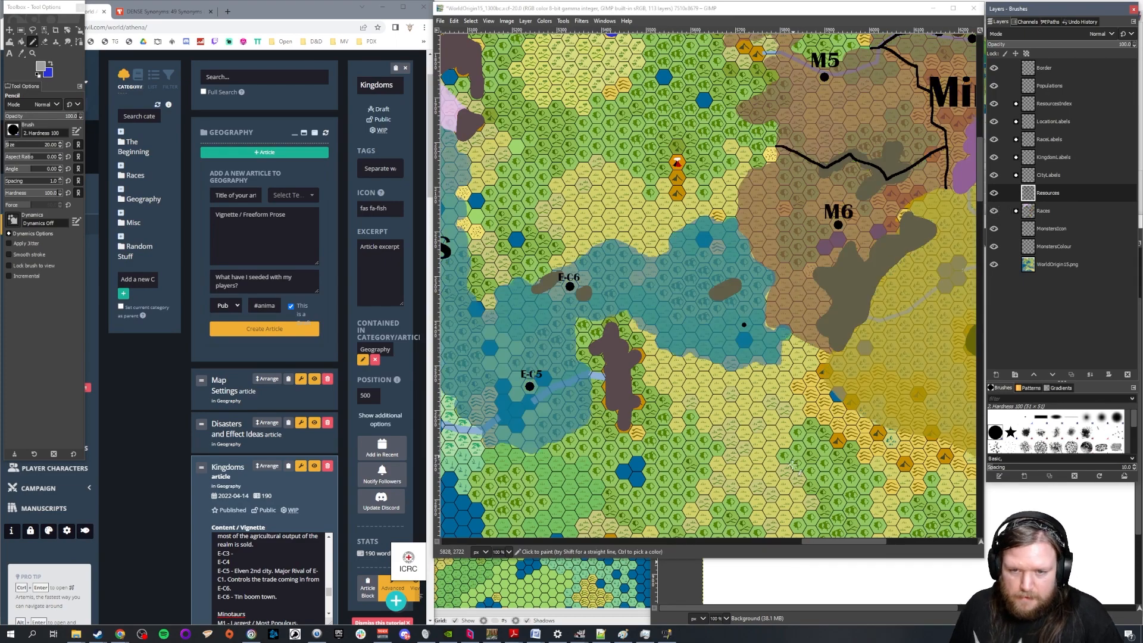
drag(831, 541, 792, 542)
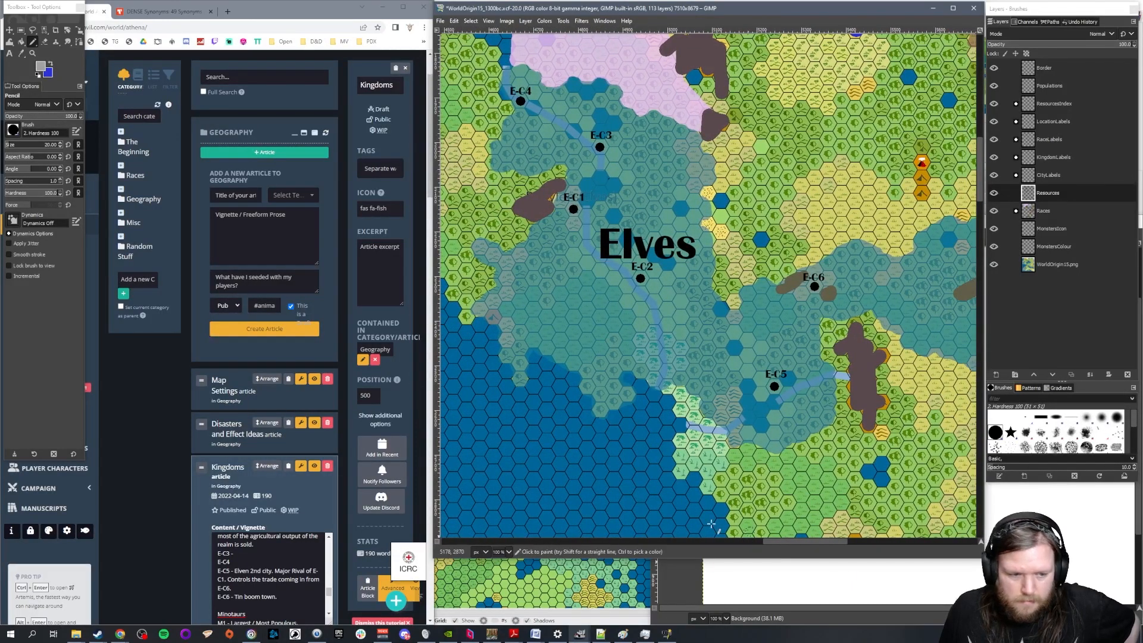
Describe E-C4 in the Elves section as "Northern Frontier, Fishing." after checking its location on the map
scroll(267, 570, up, 3)
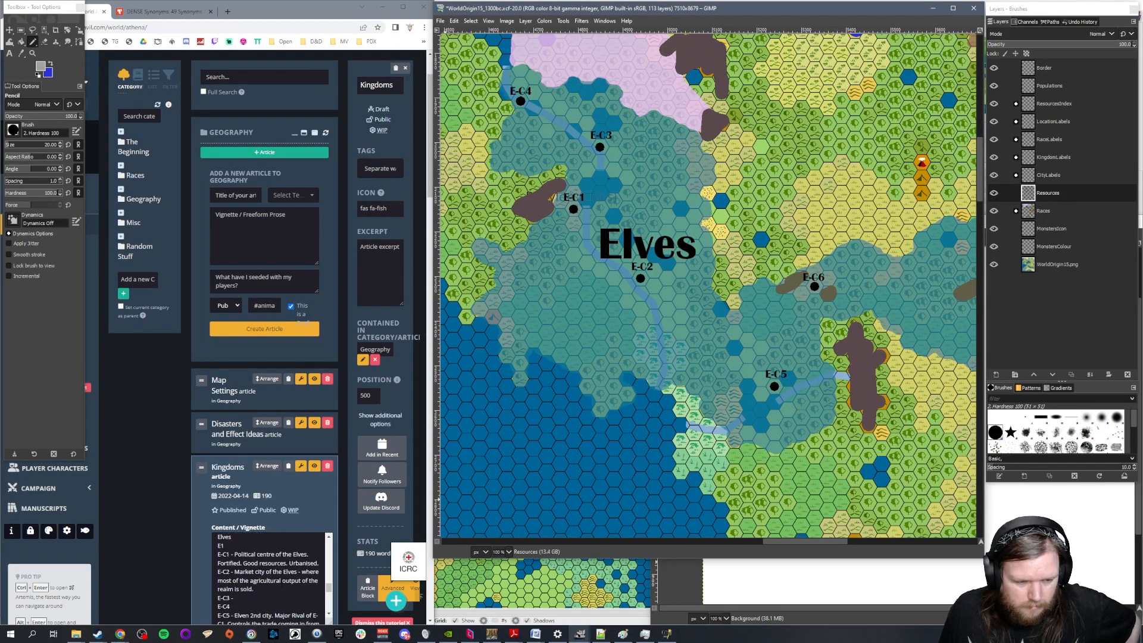
scroll(268, 570, down, 1)
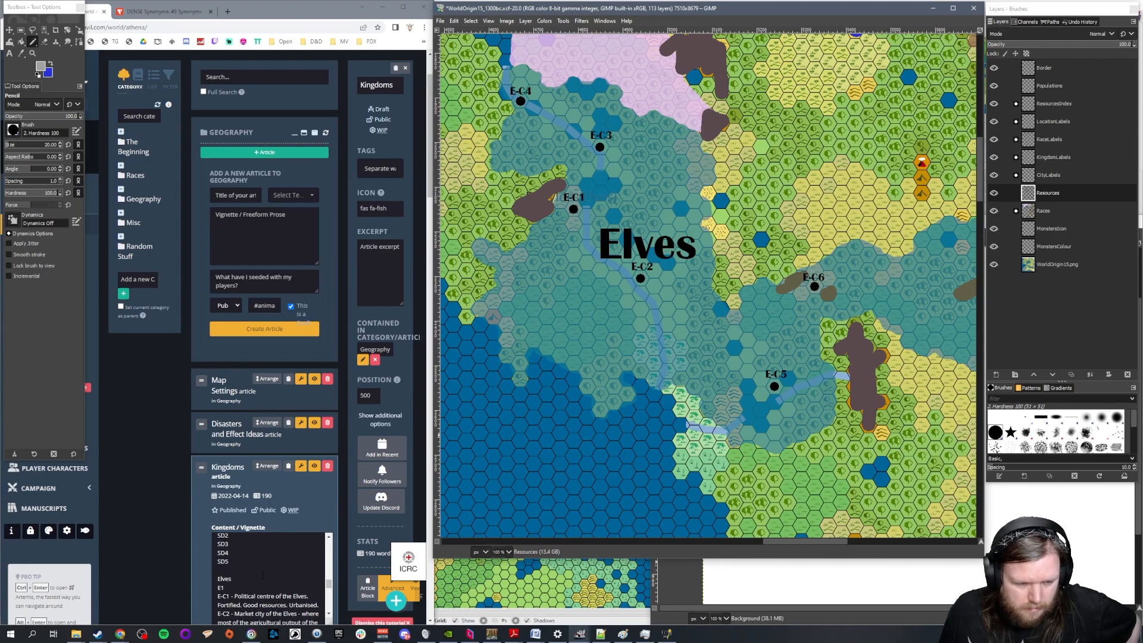
click(268, 570)
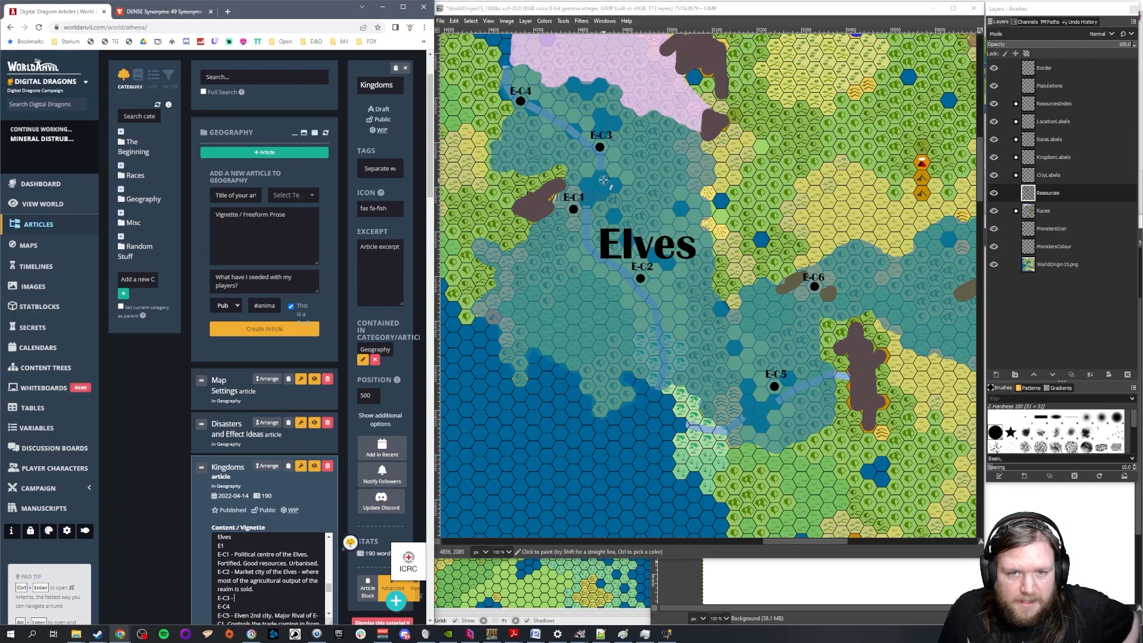
scroll(551, 156, up, 4)
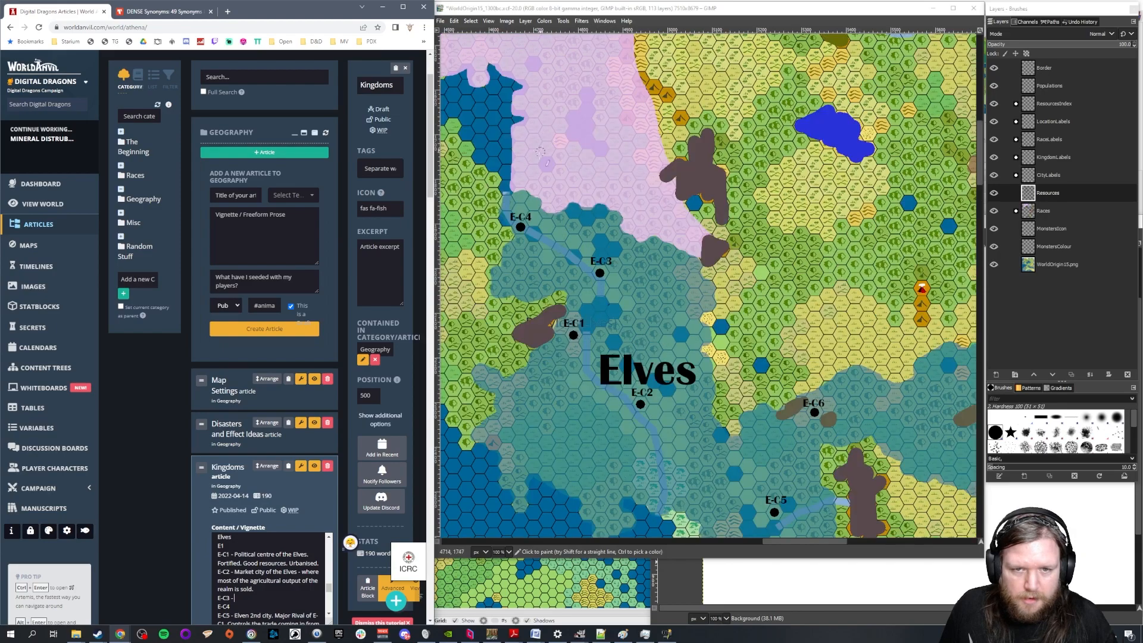
scroll(521, 244, up, 1)
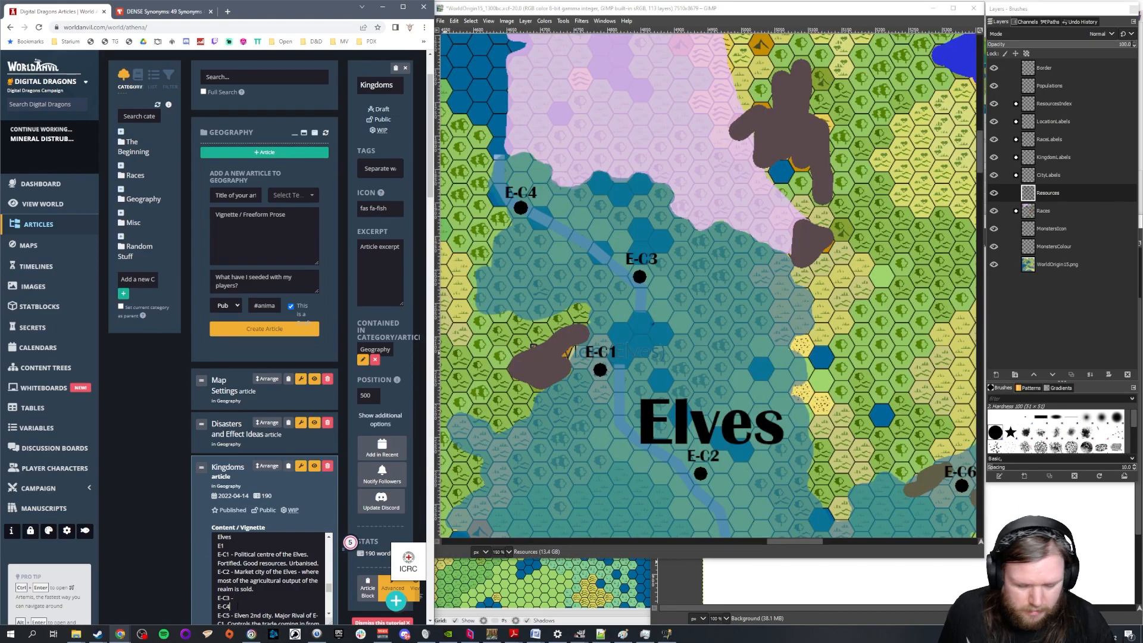
text(Nrothern )
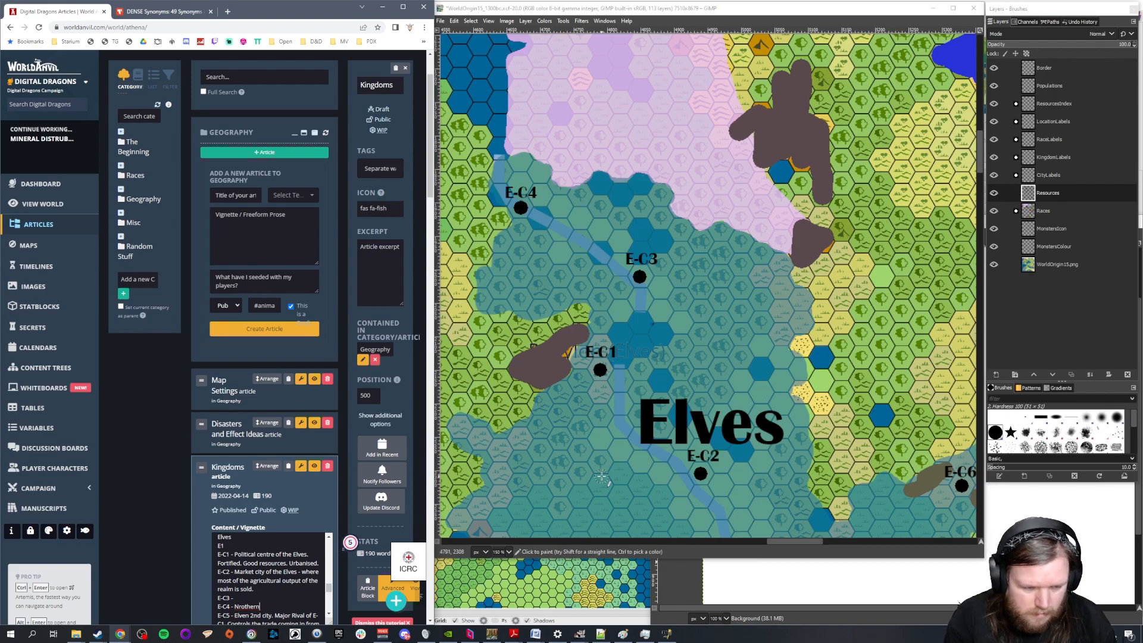
text(rther)
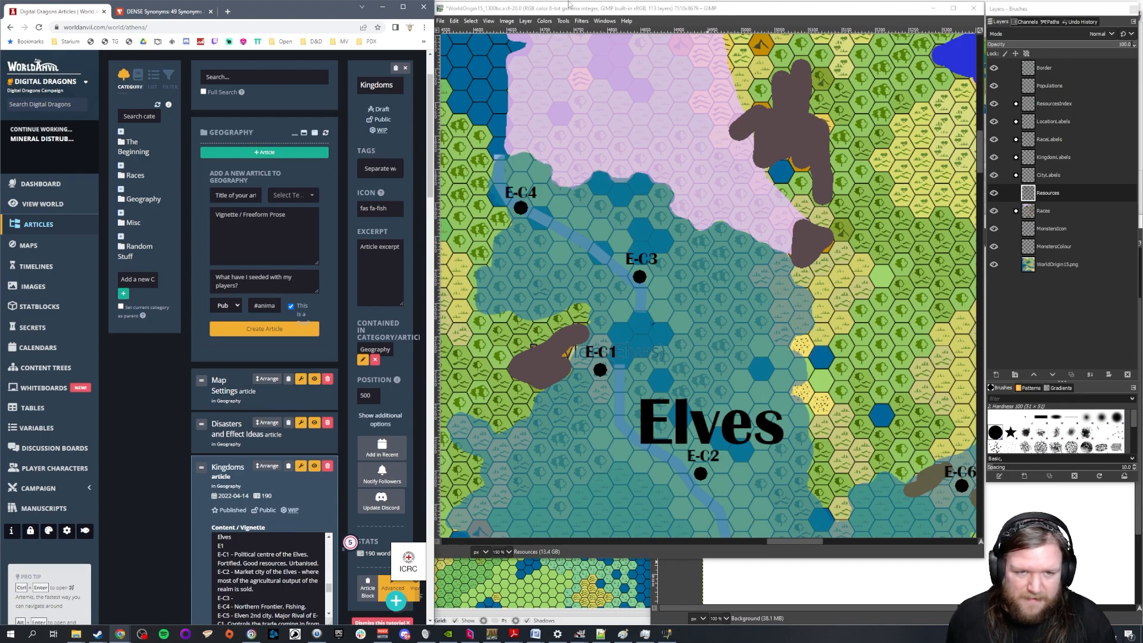
Check the lands neighbouring the Elves on the map and add "Raiders going to the giants." to the E-C4 description
scroll(541, 160, down, 4)
scroll(524, 131, up, 3)
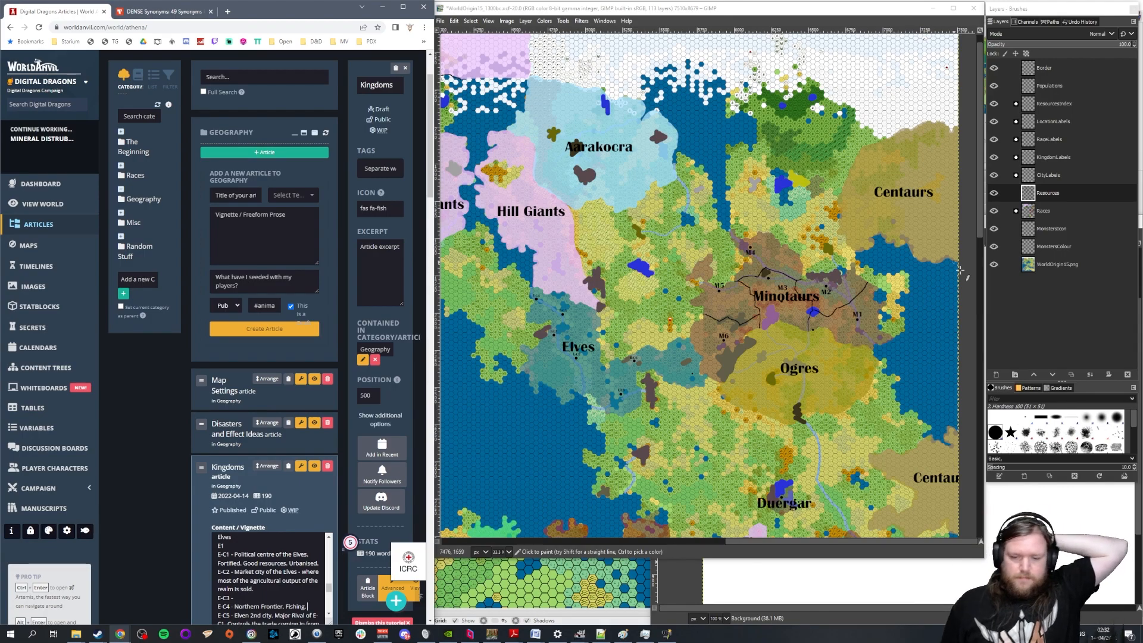
drag(773, 542, 693, 542)
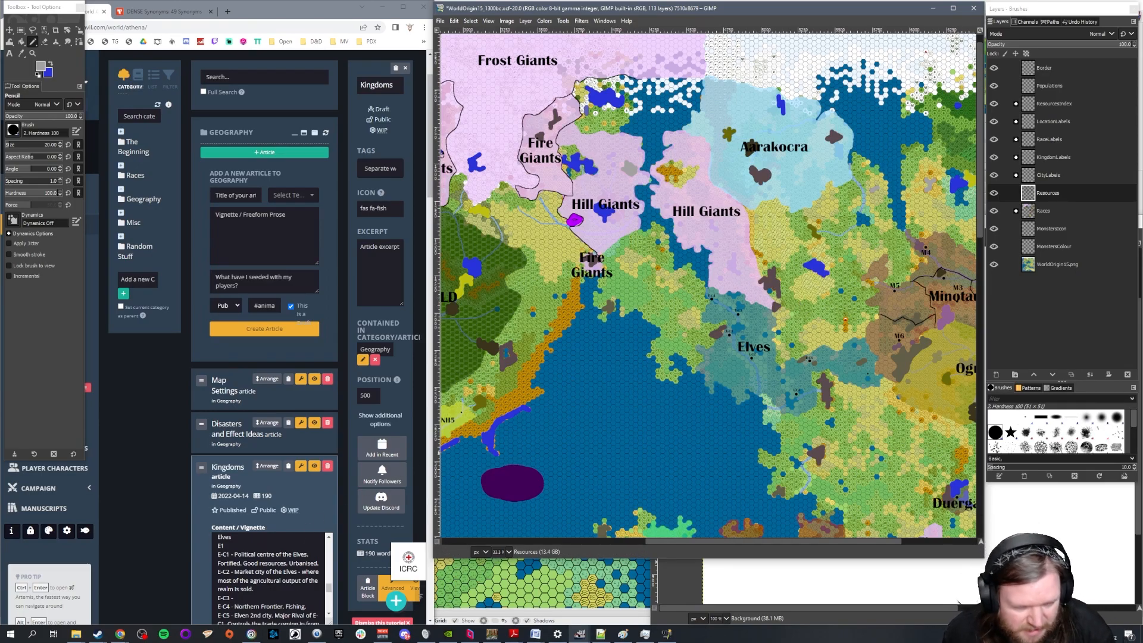
key(1)
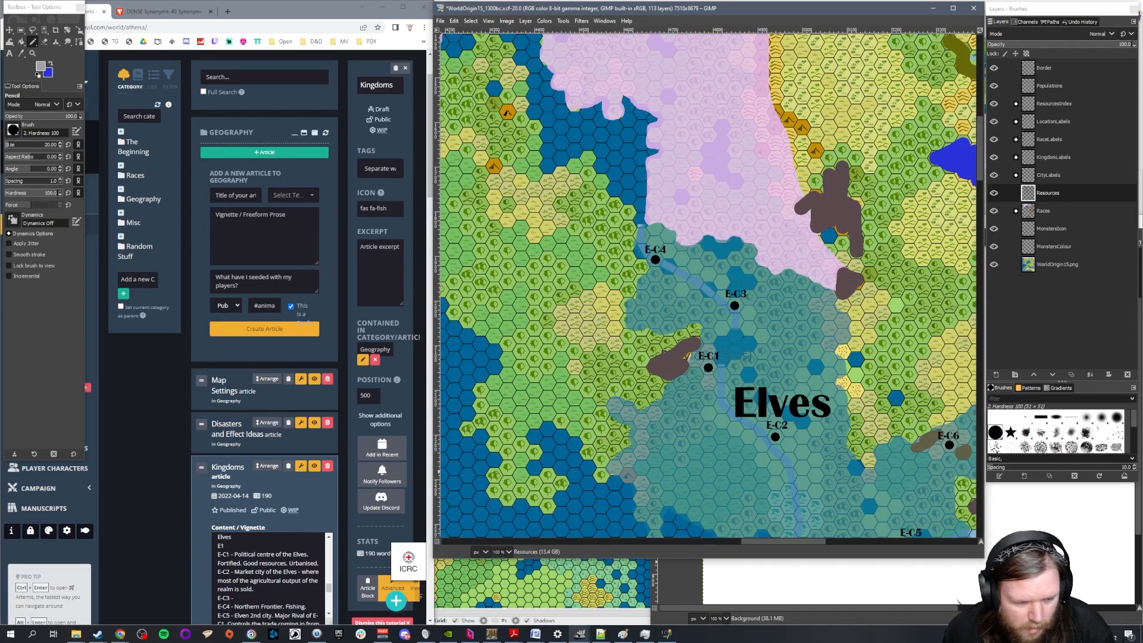
click(316, 606)
scroll(351, 596, down, 1)
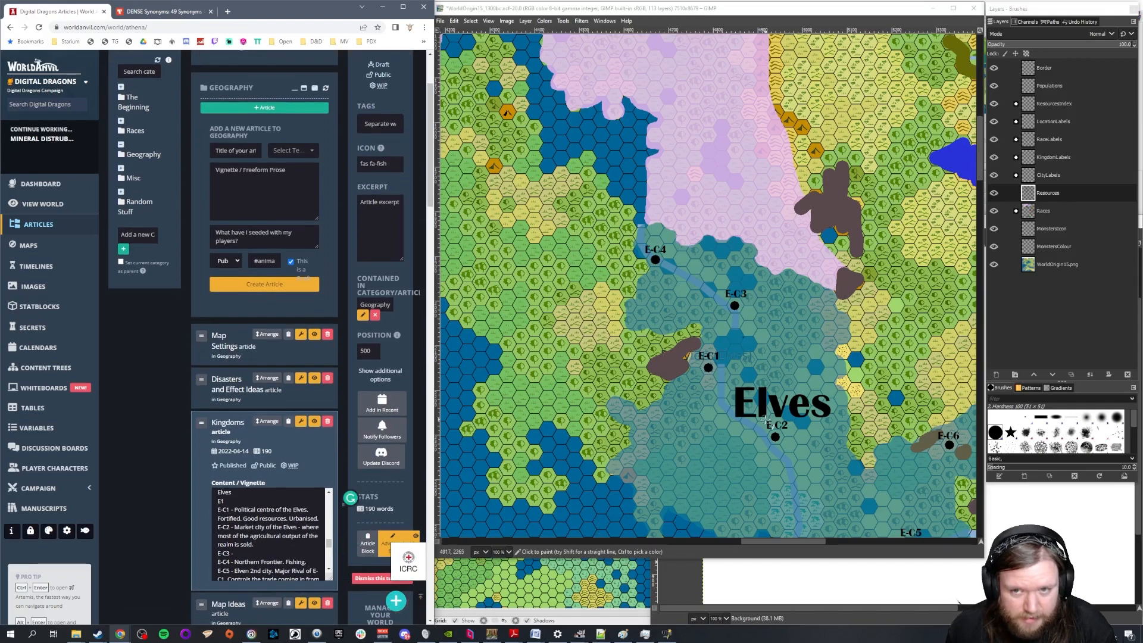
text(Raiders goin)
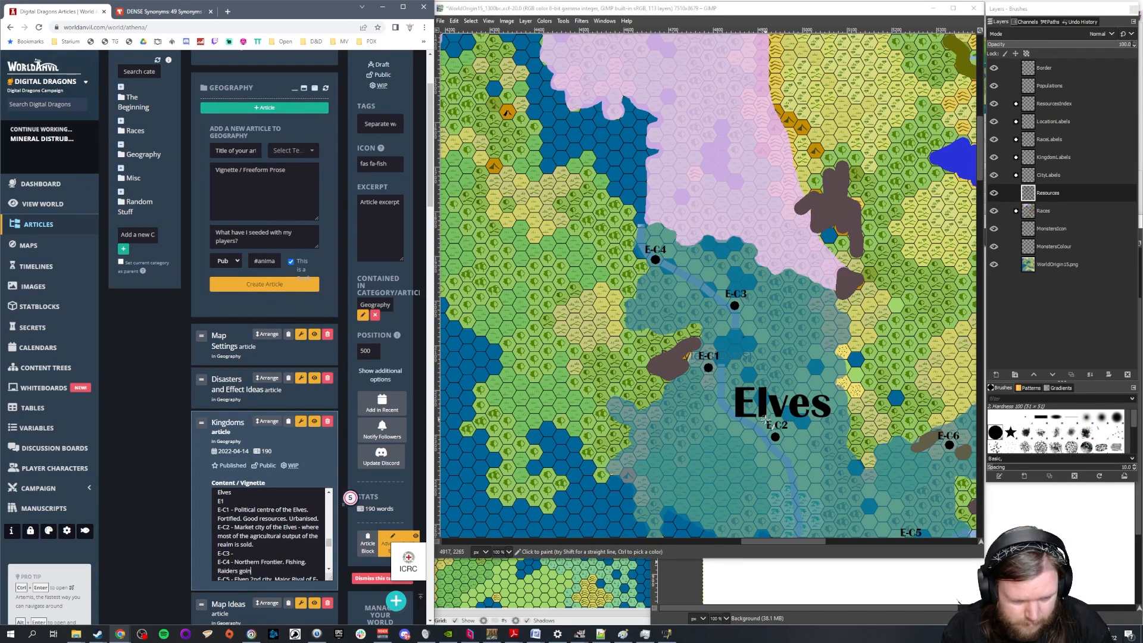
text(g to the giants.)
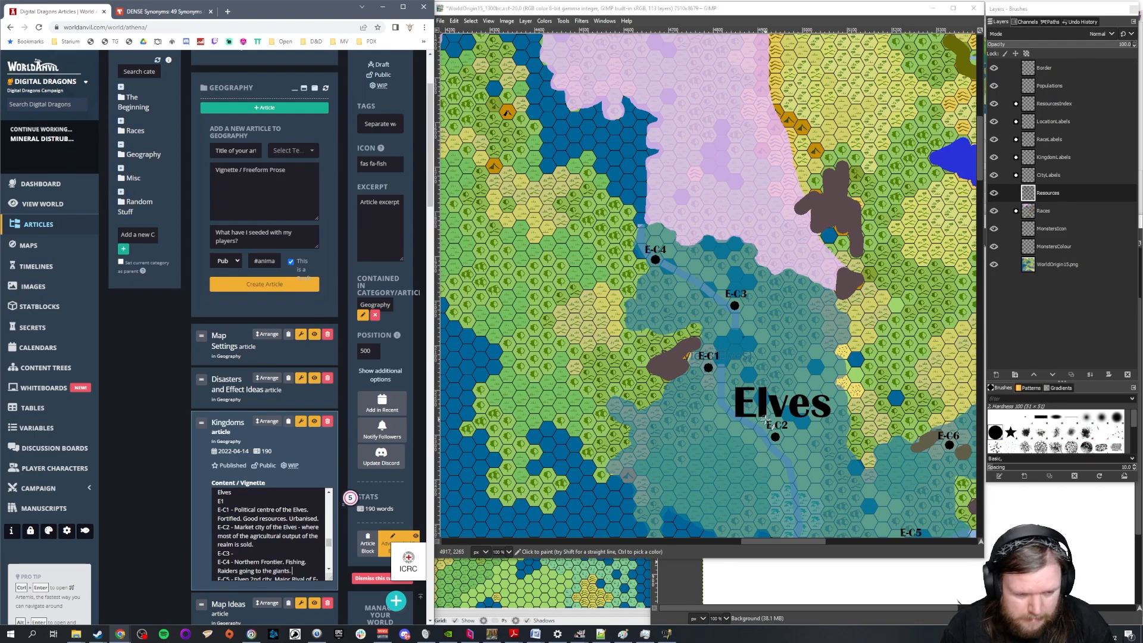
Add the line "Not a lot of stone. Very wooden building style." directly beneath the Elves heading
key(Up)
key(Up)
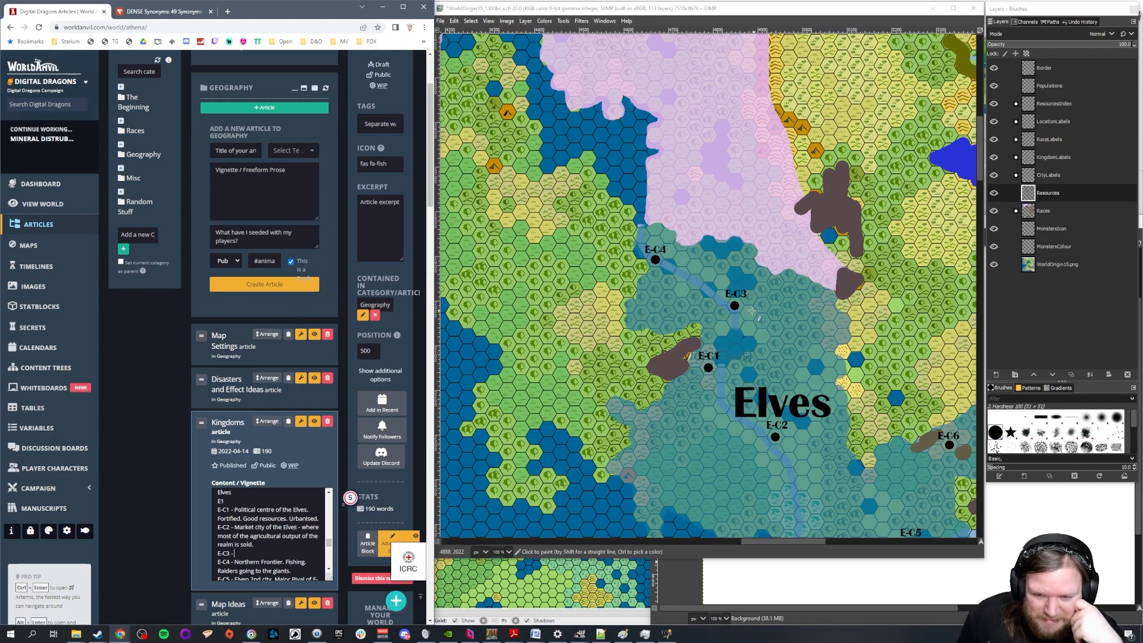
scroll(754, 310, down, 3)
drag(780, 540, 791, 542)
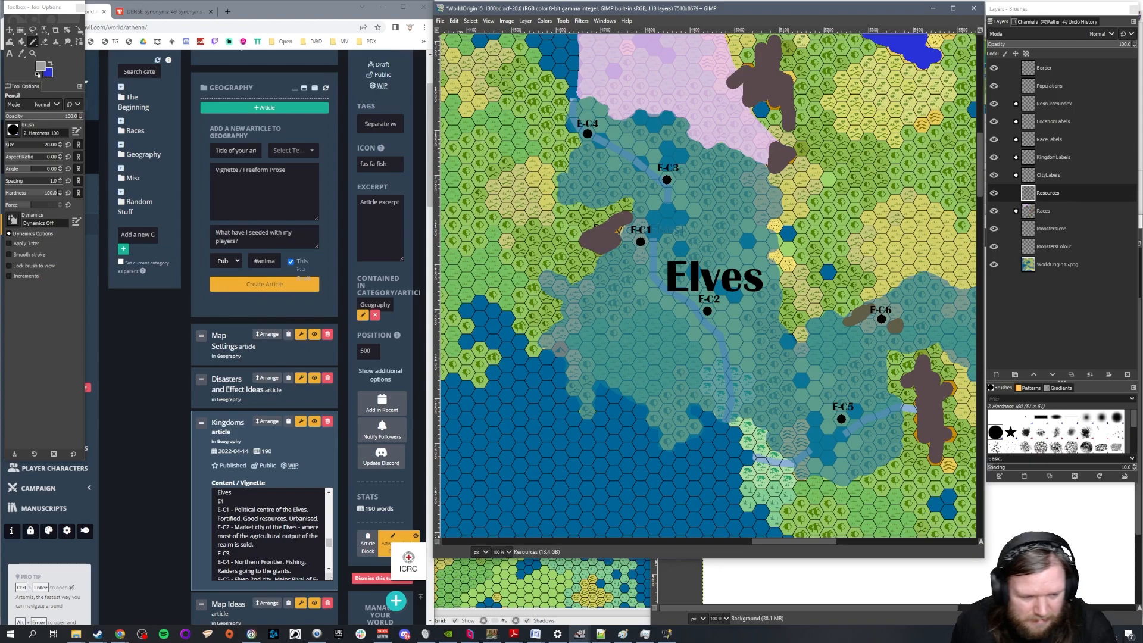
click(253, 496)
key(Return)
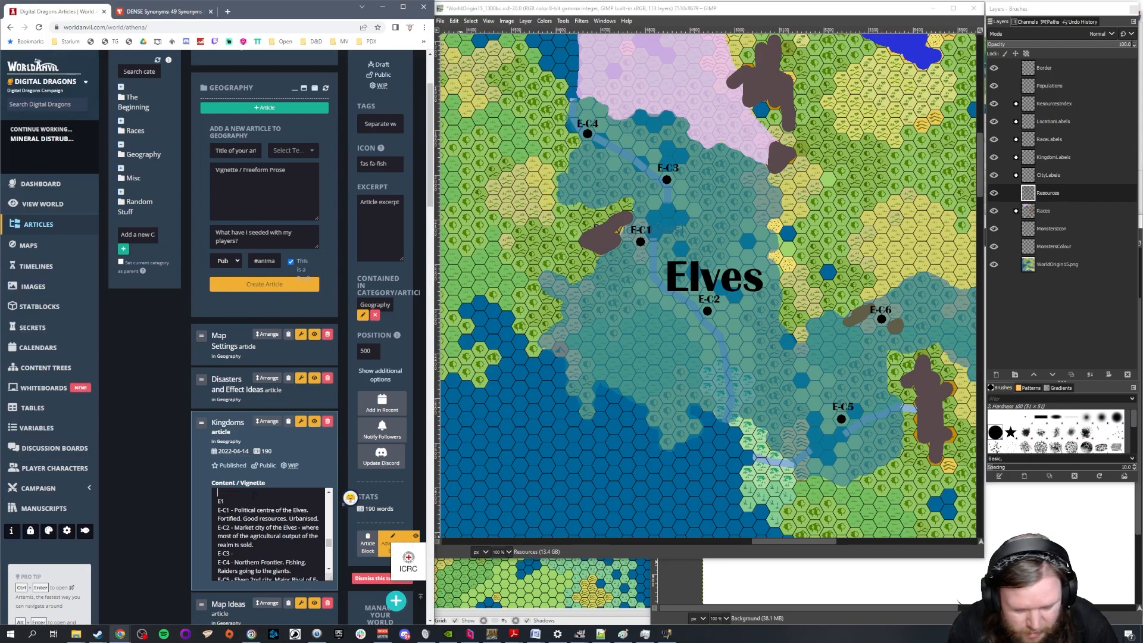
text(Not a lot of)
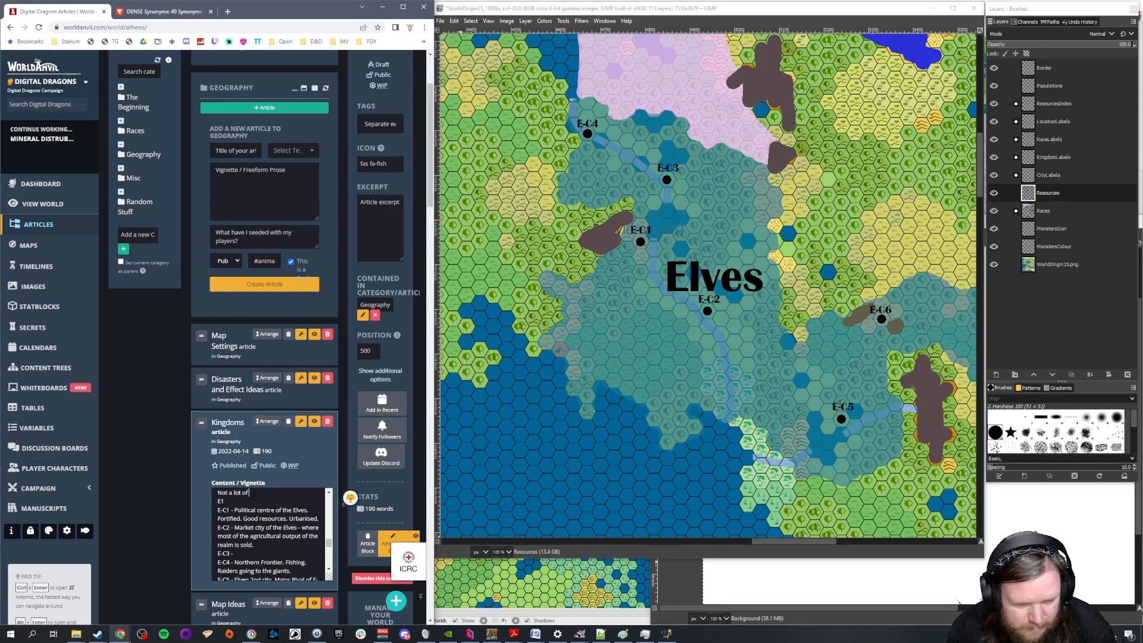
text( stone. Very wooden building style.)
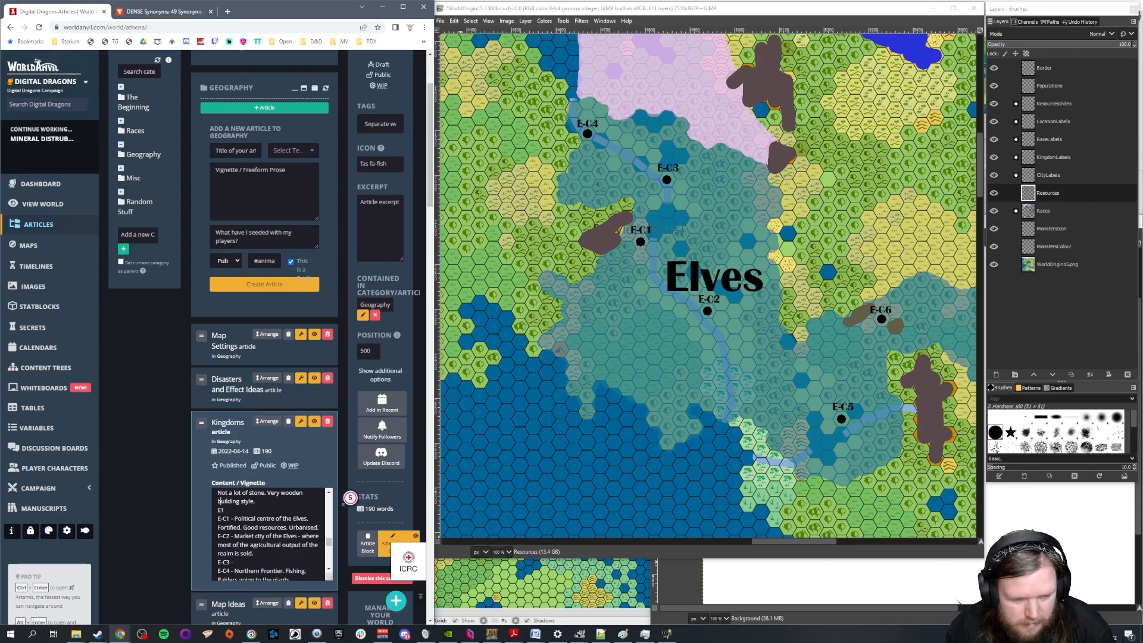
Change "wooden" to "wood-centric" in the Elves' building style note
key(BackSpace)
key(BackSpace)
text(-cen)
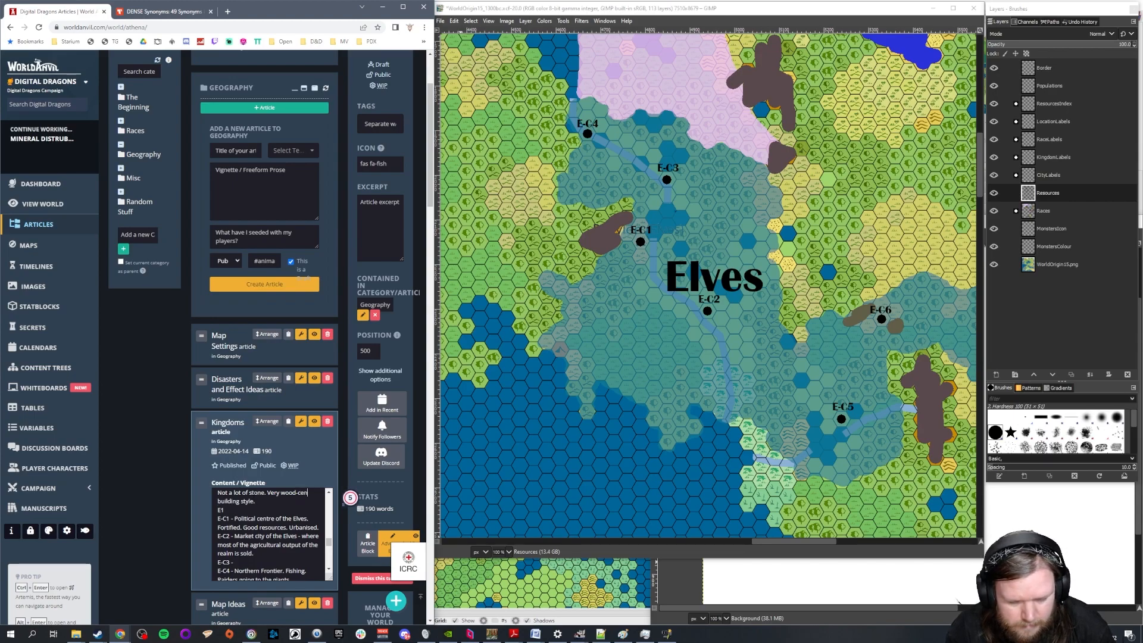
Describe E-C3 in the Elves section as "Theological centre." and maximize the browser window
key(Down)
key(Down)
key(Down)
key(Down)
key(Down)
key(Down)
key(Down)
key(Down)
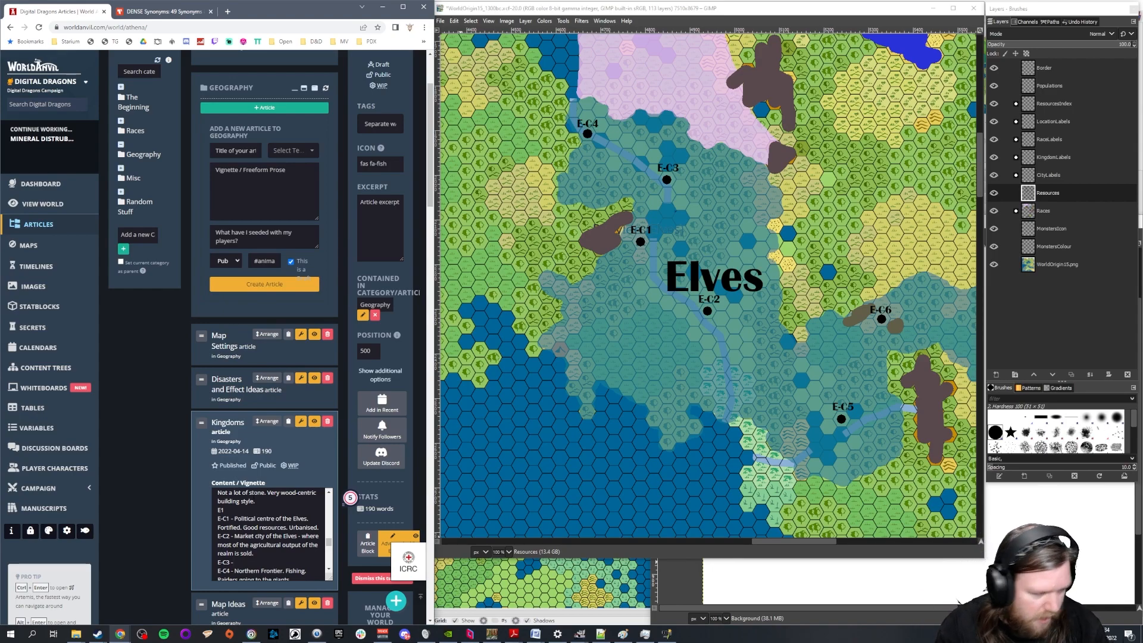
text(Theo)
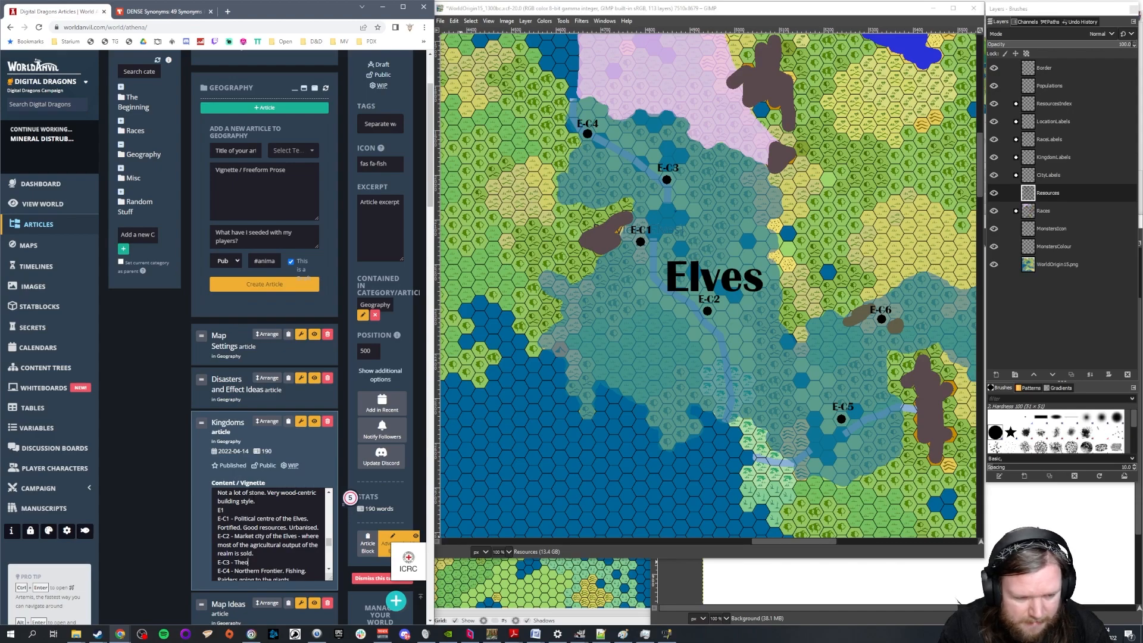
text(logical centre.)
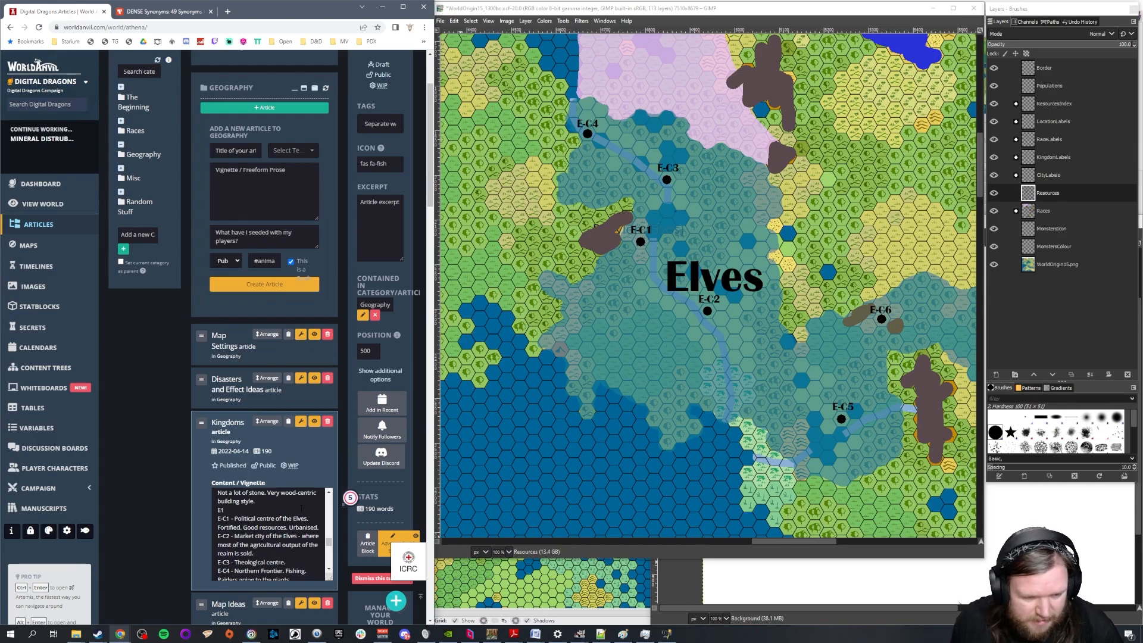
scroll(300, 509, down, 2)
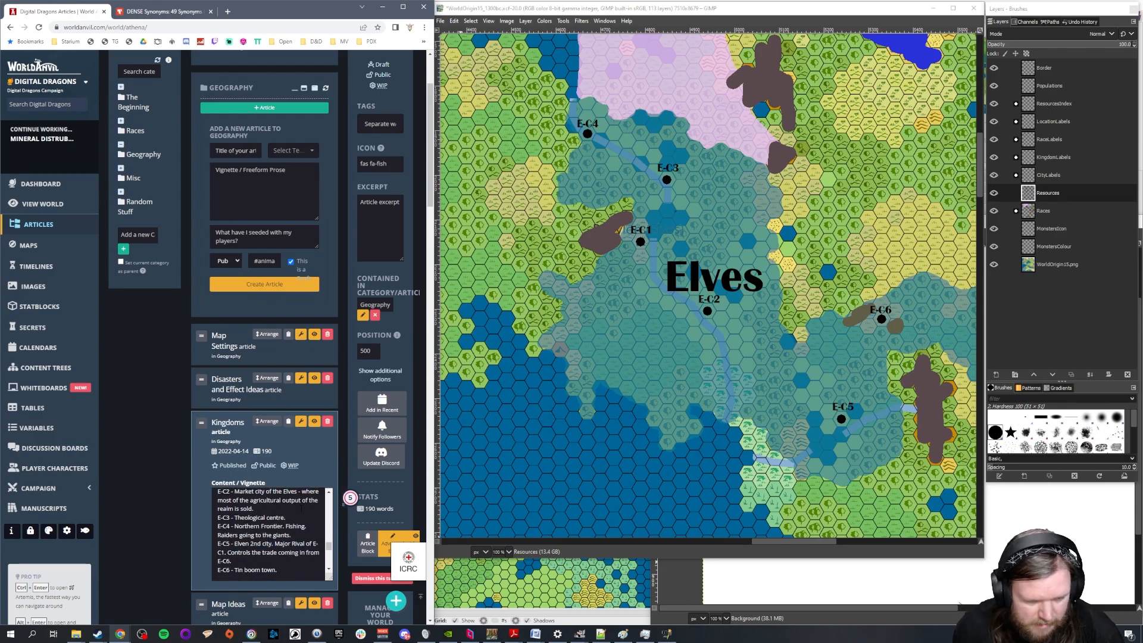
drag(343, 12, 460, 2)
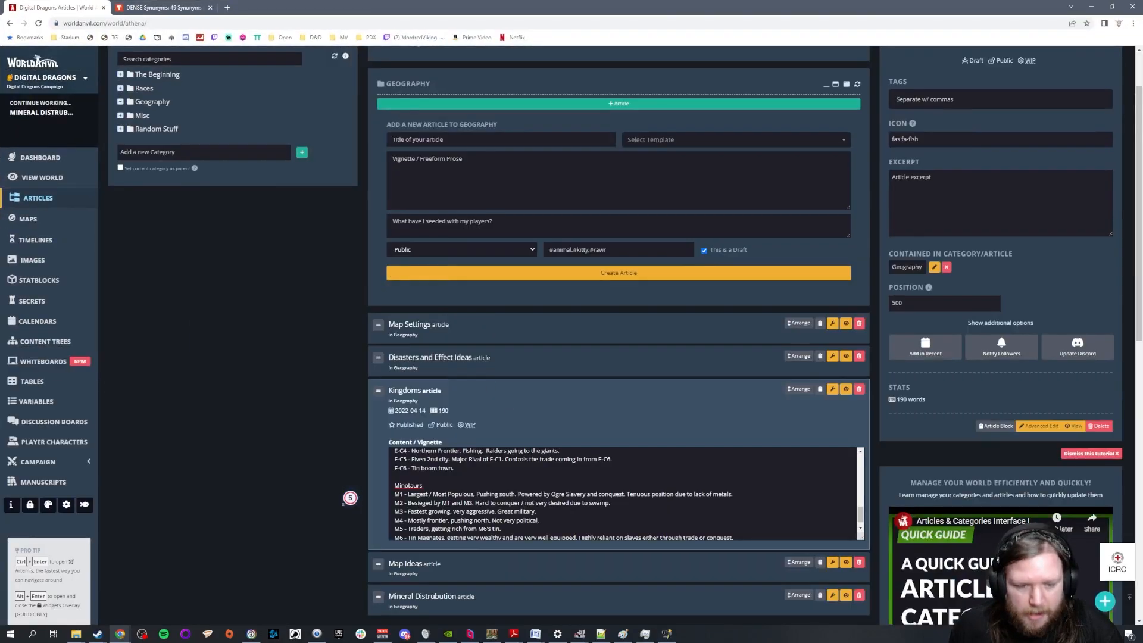
Append a dash after each of the five Dwarves city codes, SD1 to SD5, in the Kingdoms text
scroll(560, 496, up, 3)
scroll(560, 497, up, 6)
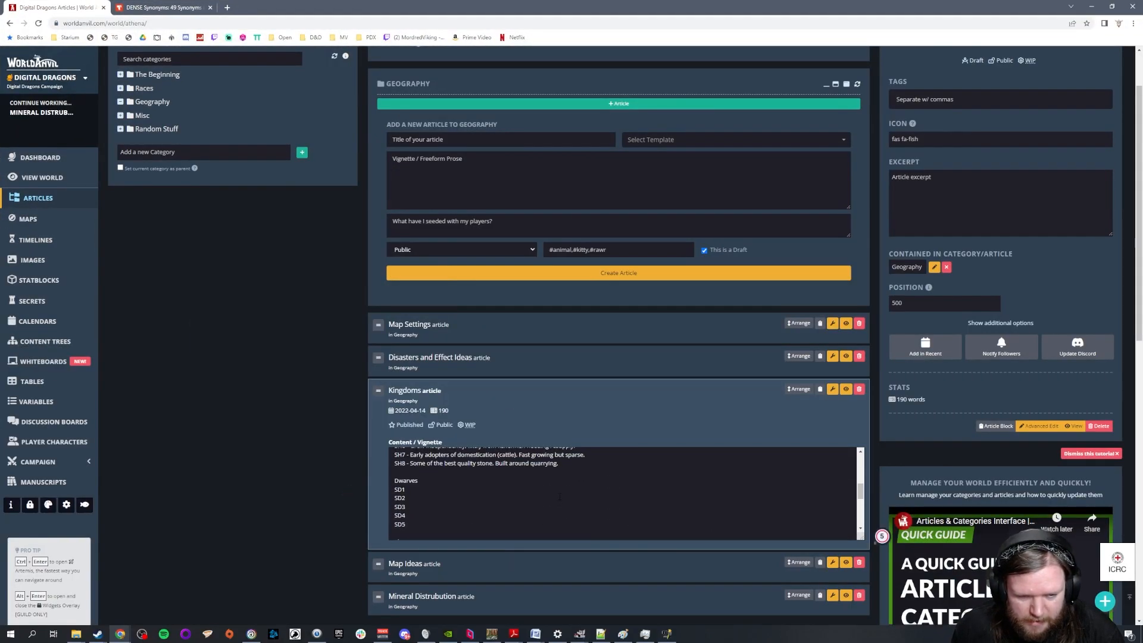
scroll(624, 493, down, 6)
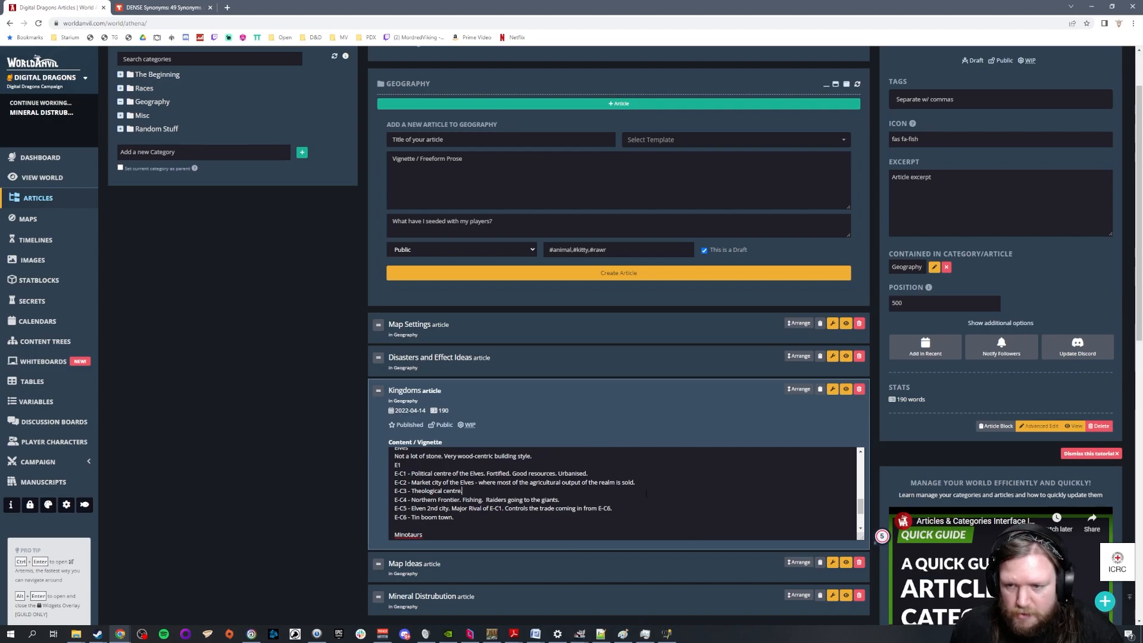
scroll(468, 524, up, 3)
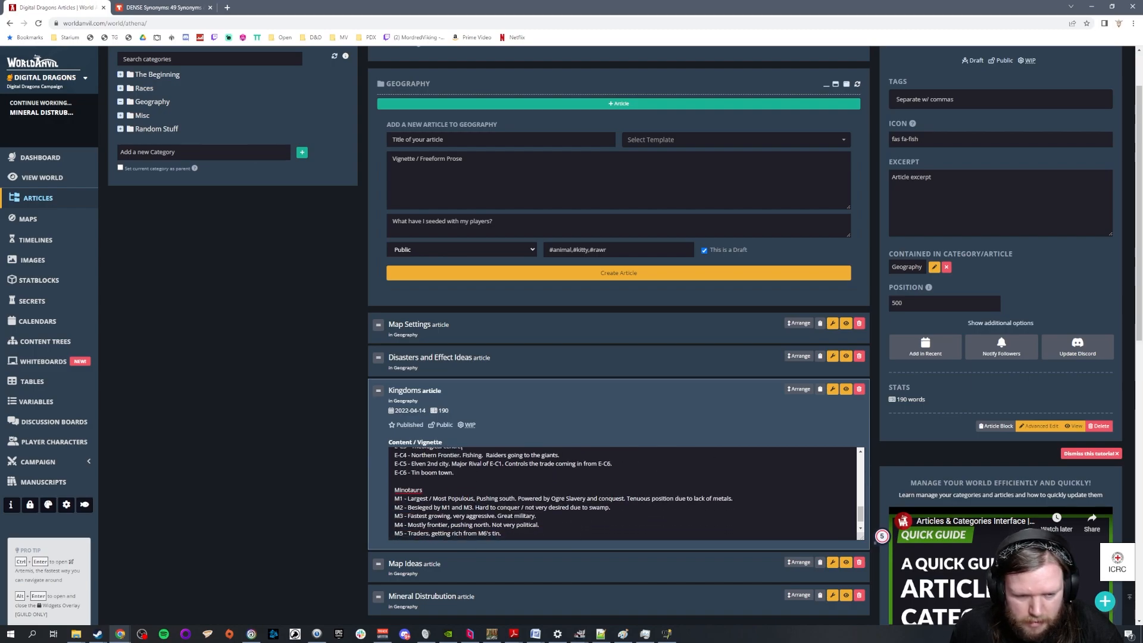
scroll(431, 481, up, 1)
click(431, 483)
text(-)
key(Down)
text(-)
key(Down)
text(-)
key(Down)
text(-)
key(Down)
text(-)
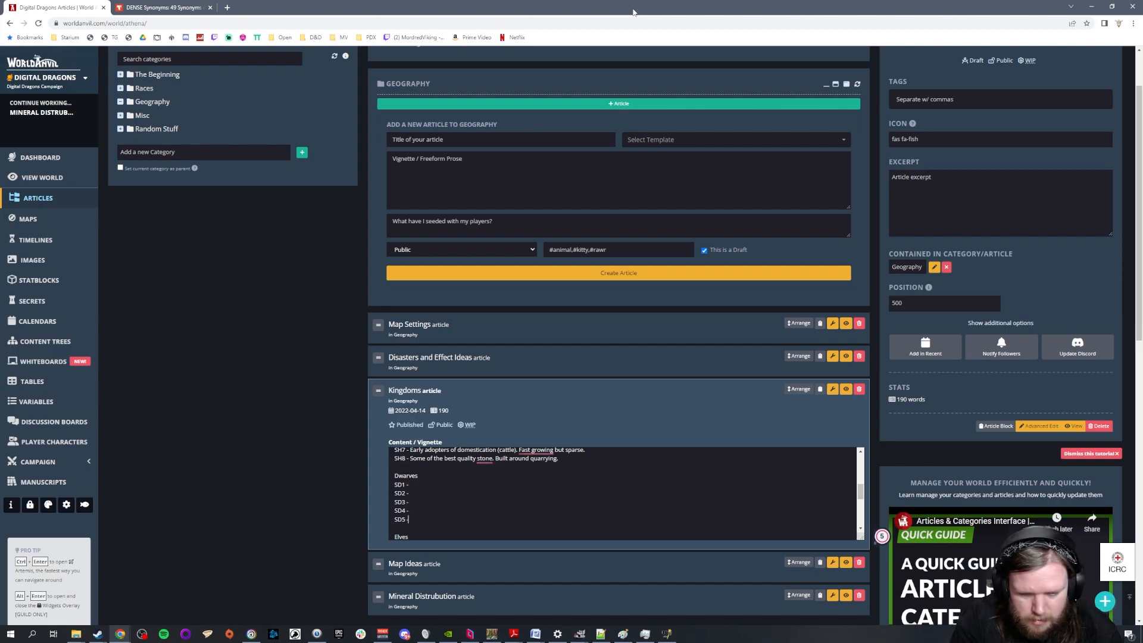
Place the browser window beside the GIMP map and narrow it, keeping the Dwarves list in view
drag(634, 11, 0, 48)
click(172, 250)
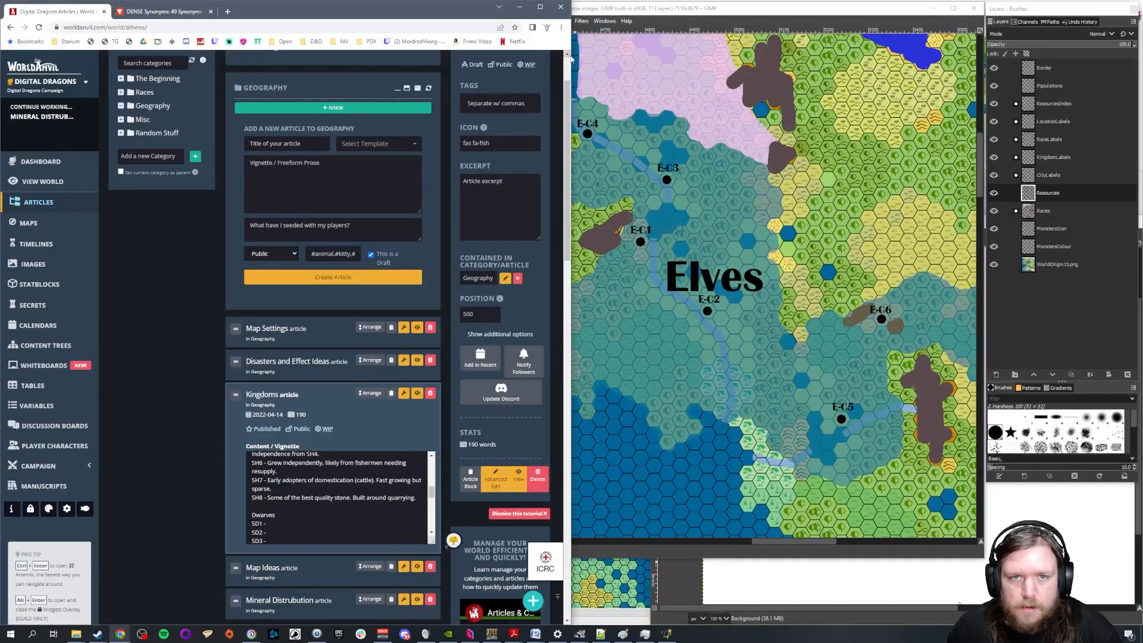
drag(571, 58, 441, 84)
scroll(355, 497, up, 5)
scroll(333, 518, down, 5)
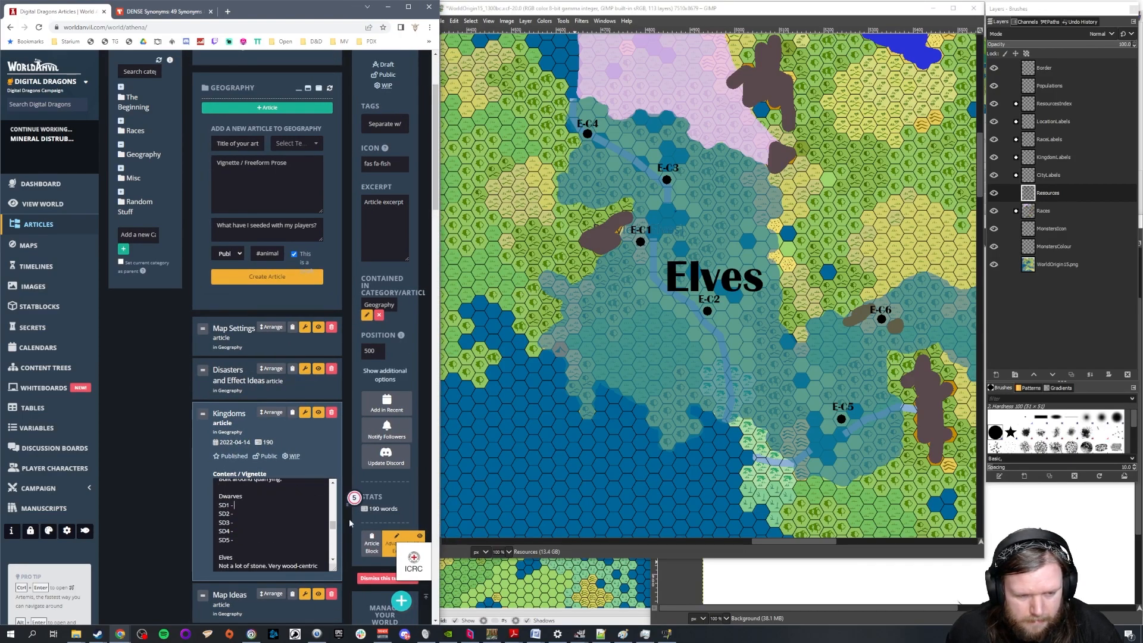
Find the S Dwarves' territory on the map and add "1300bc, still fairly low populations." beneath the Dwarves heading
drag(785, 539, 890, 556)
scroll(871, 398, right, 5)
scroll(871, 398, down, 15)
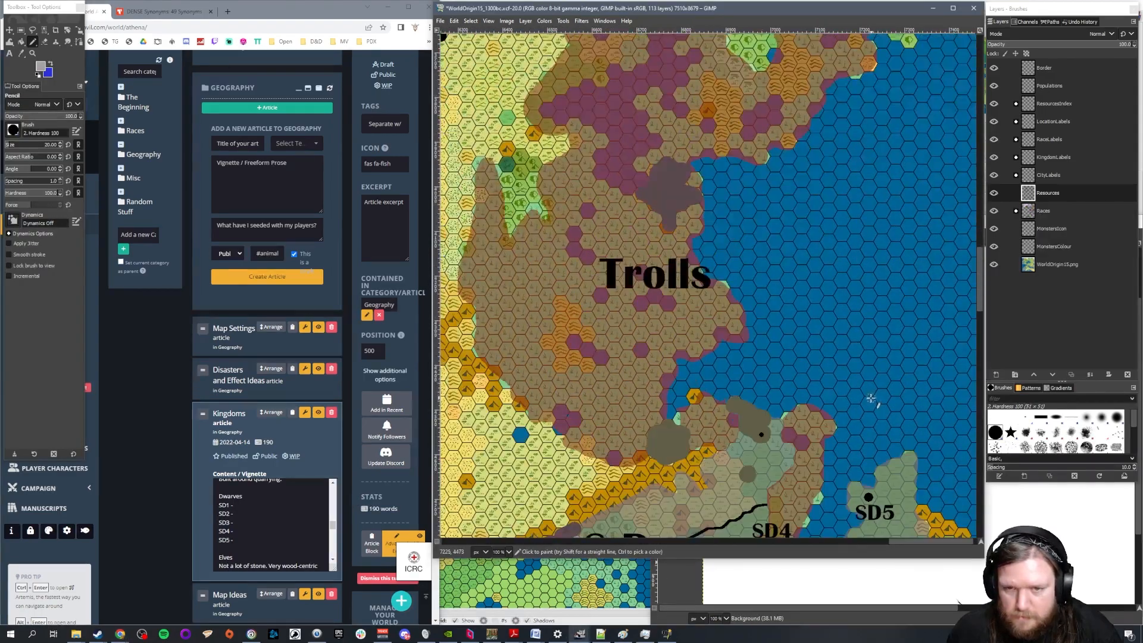
scroll(871, 398, down, 5)
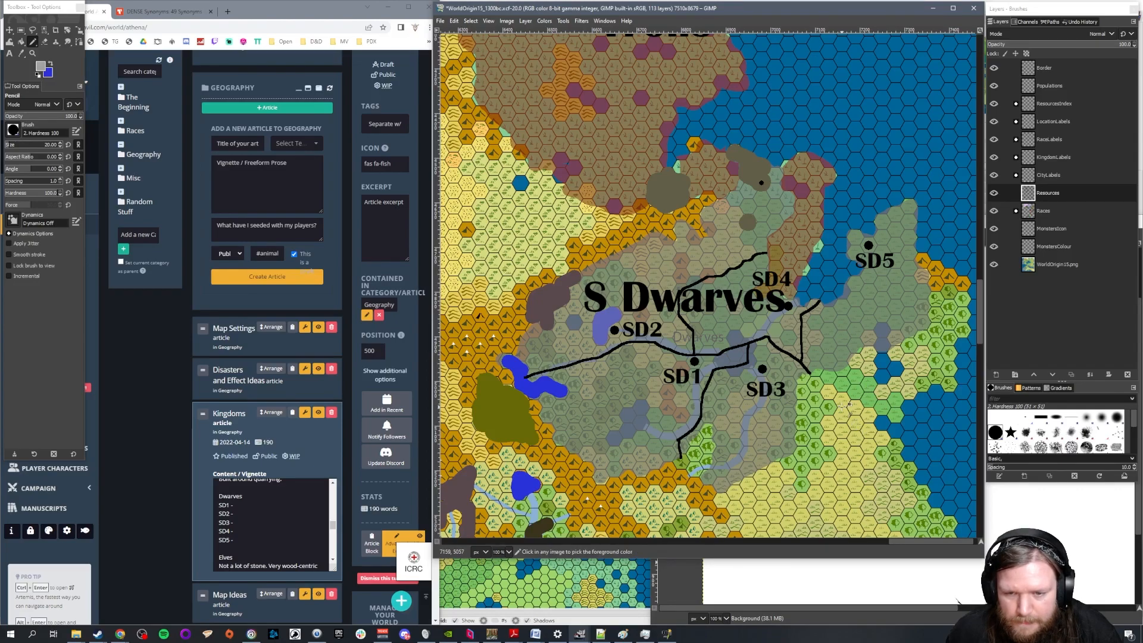
scroll(846, 405, up, 1)
drag(939, 542, 930, 542)
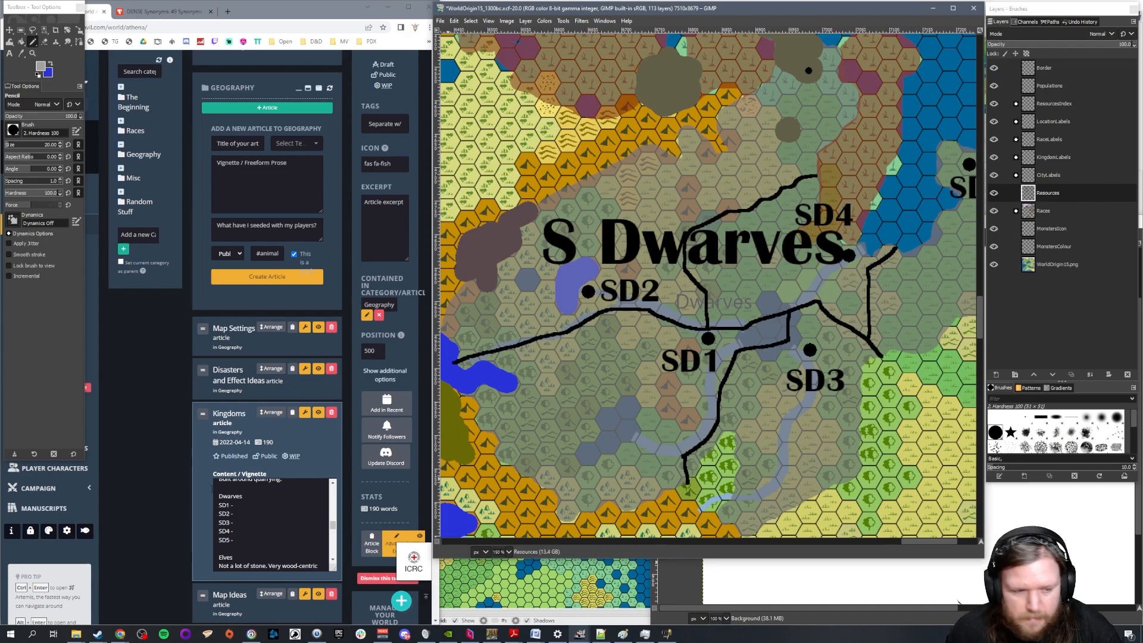
click(265, 496)
scroll(265, 496, down, 1)
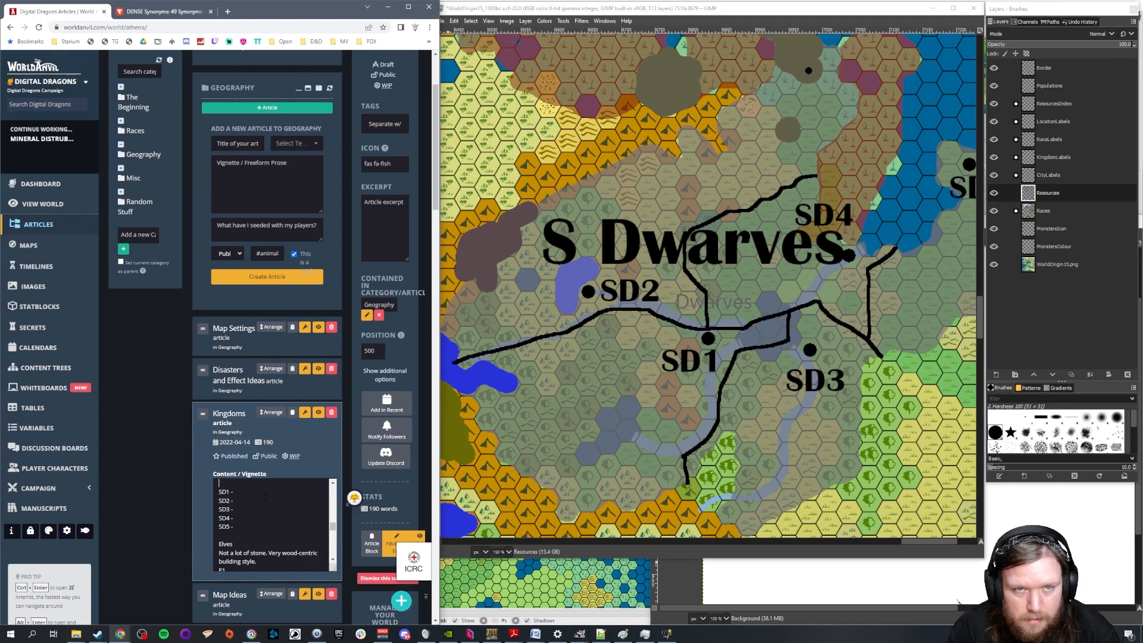
text(1300)
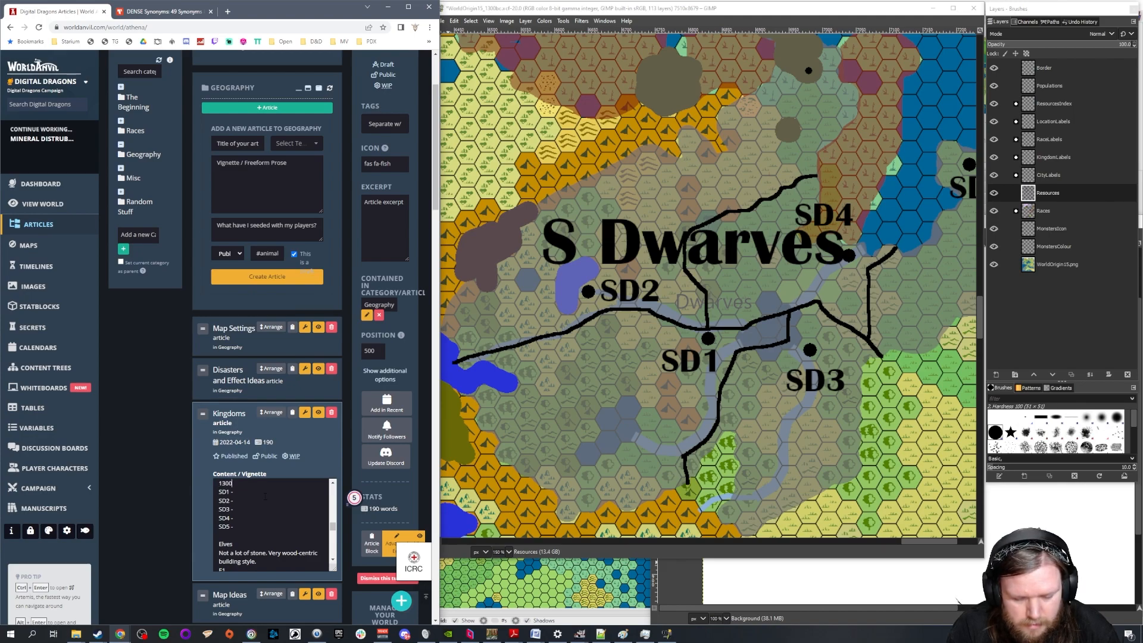
text(bc)
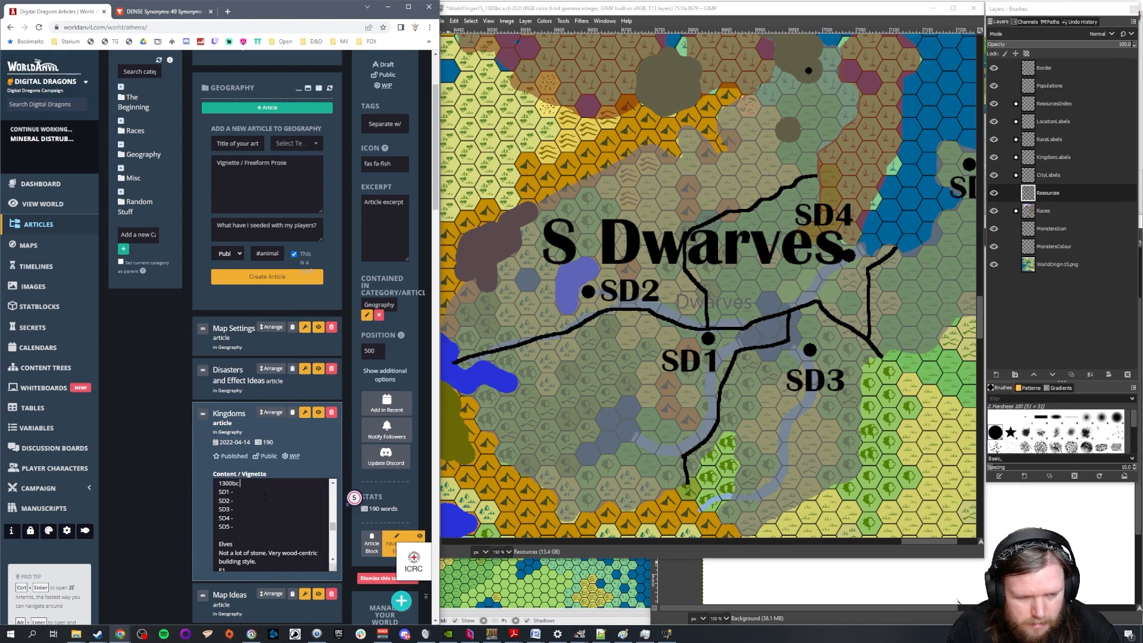
text(, stic)
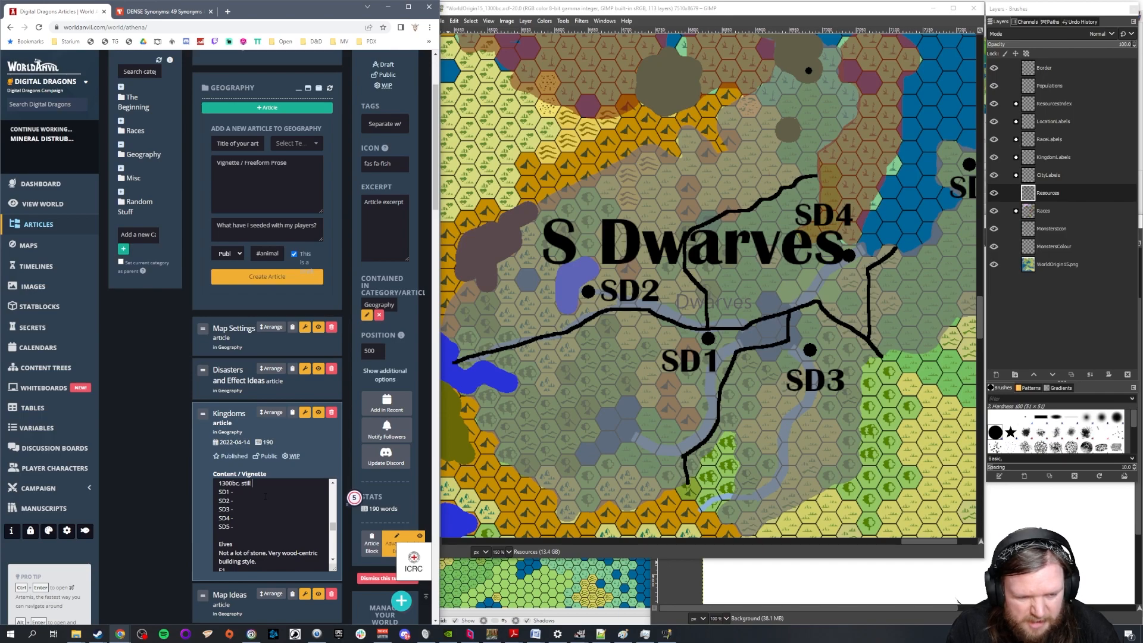
text(l fairly low population)
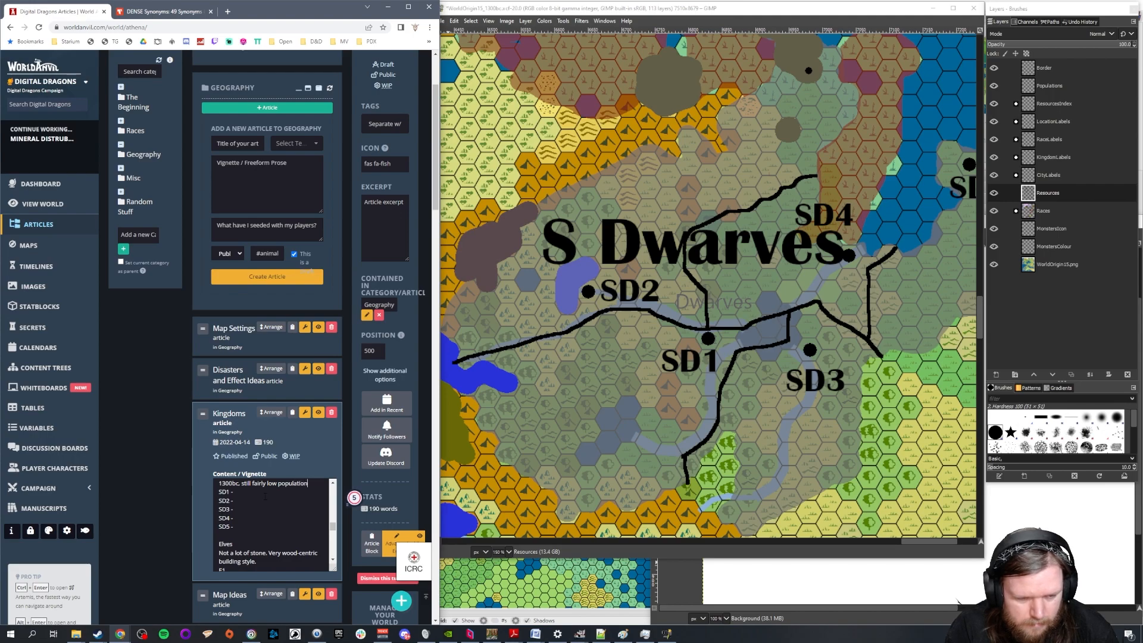
text(s.)
Add a second Dwarves note line reading "Came from the hills, not as fertile."
key(Return)
text(Came from)
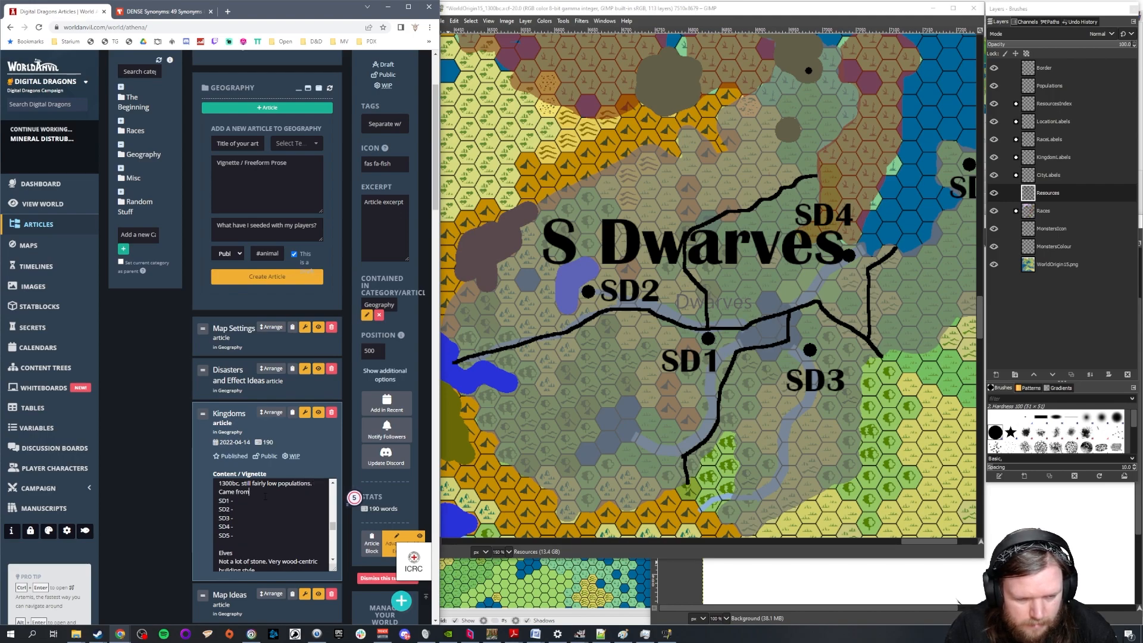
text( the hills, not as fertile.)
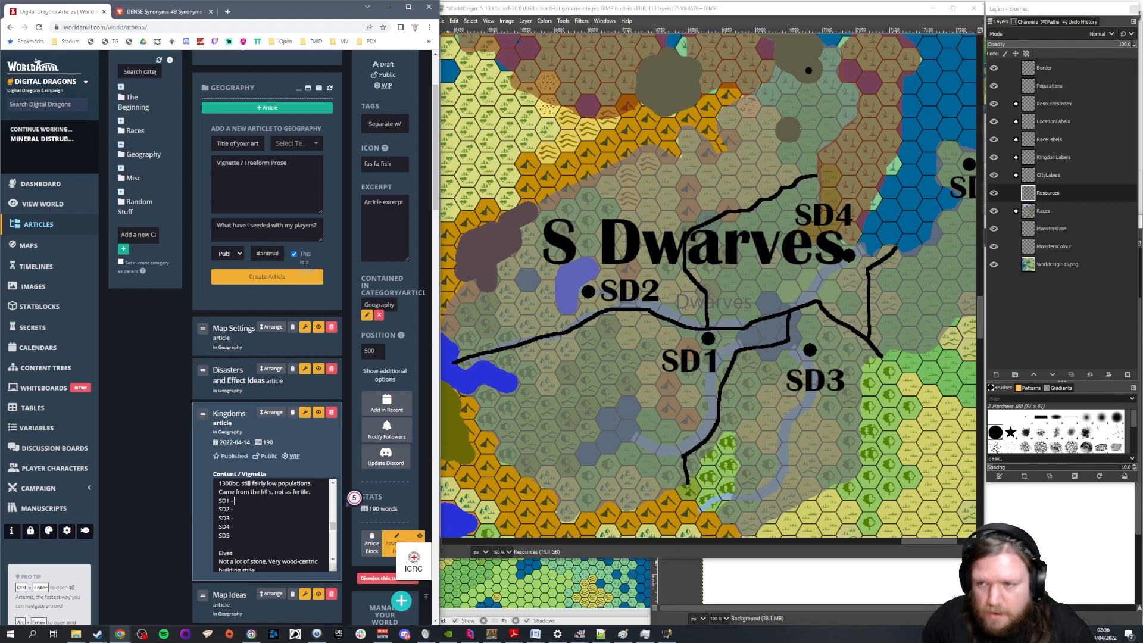
Examine the lands and coast around the Dwarven cities on the map and describe SD4 as "Boat dwarves!"
scroll(785, 294, down, 1)
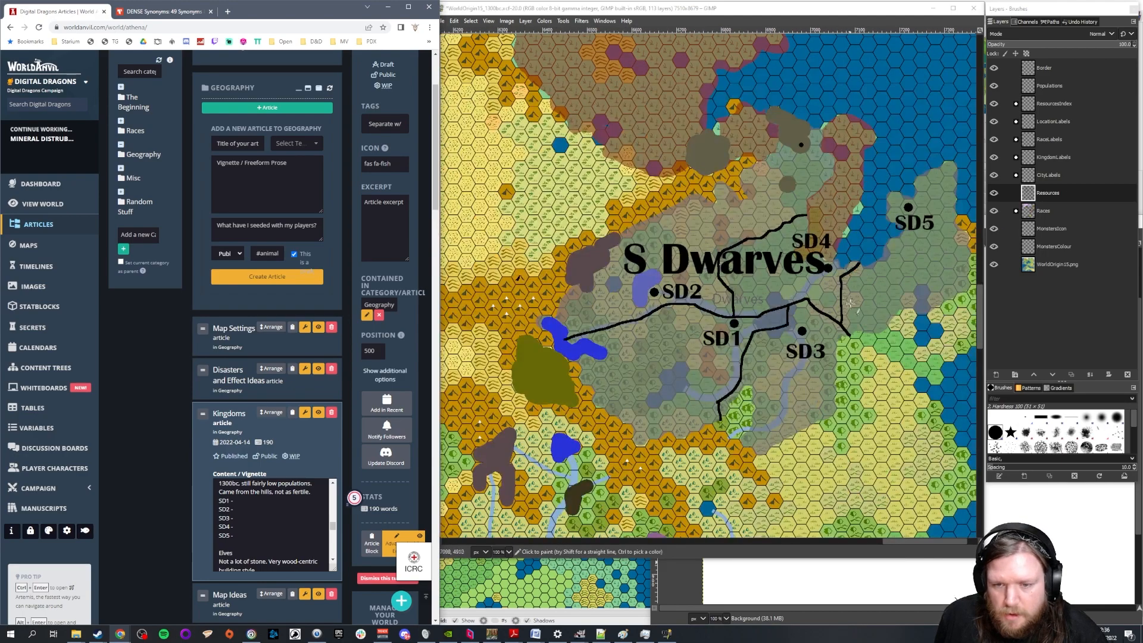
scroll(735, 300, down, 3)
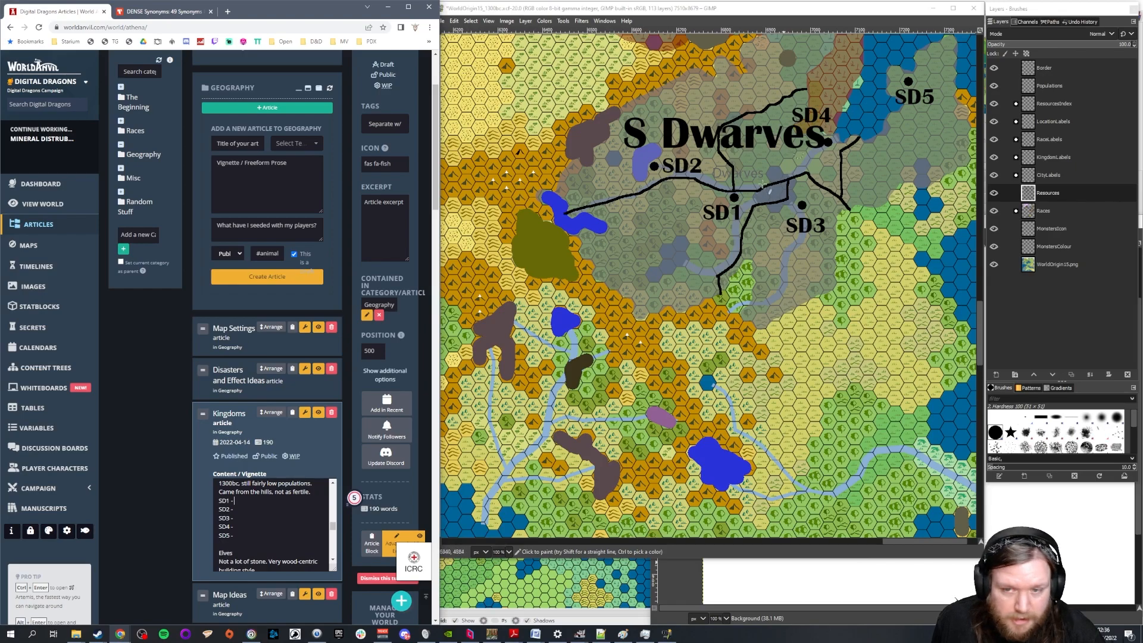
scroll(865, 158, up, 1)
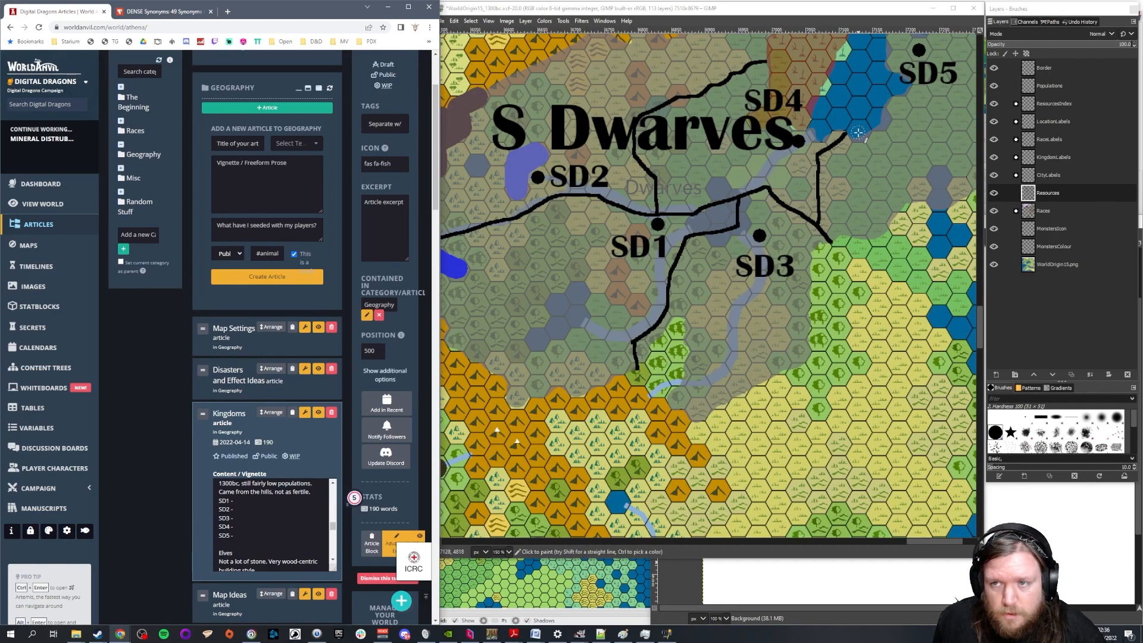
scroll(872, 158, up, 1)
scroll(872, 162, down, 1)
scroll(874, 168, up, 1)
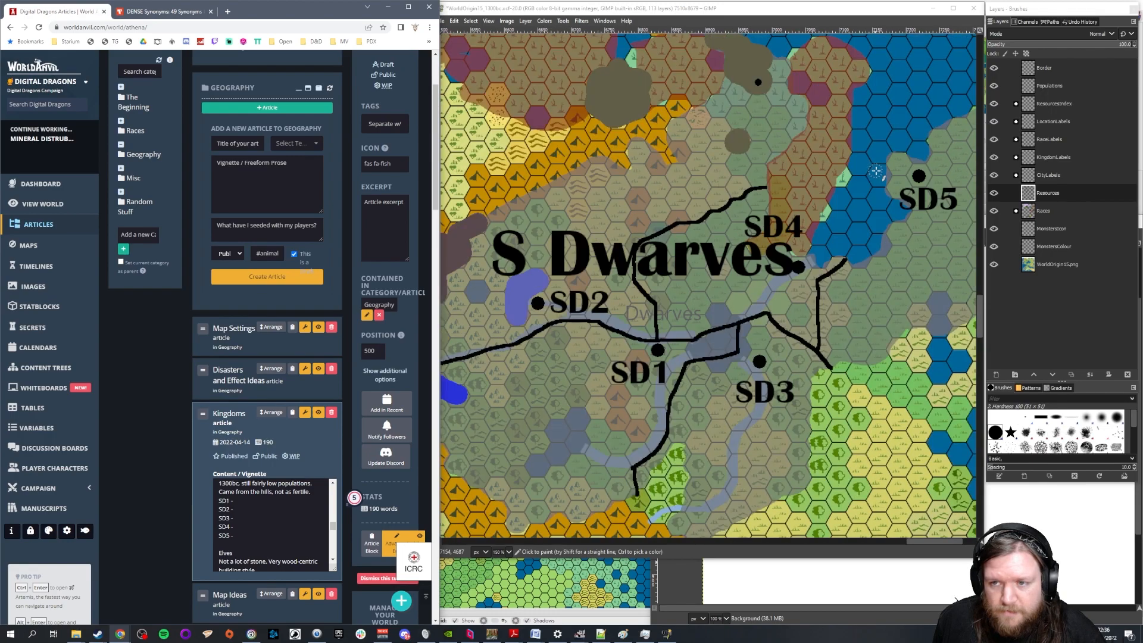
drag(931, 541, 942, 541)
key(alt+Tab)
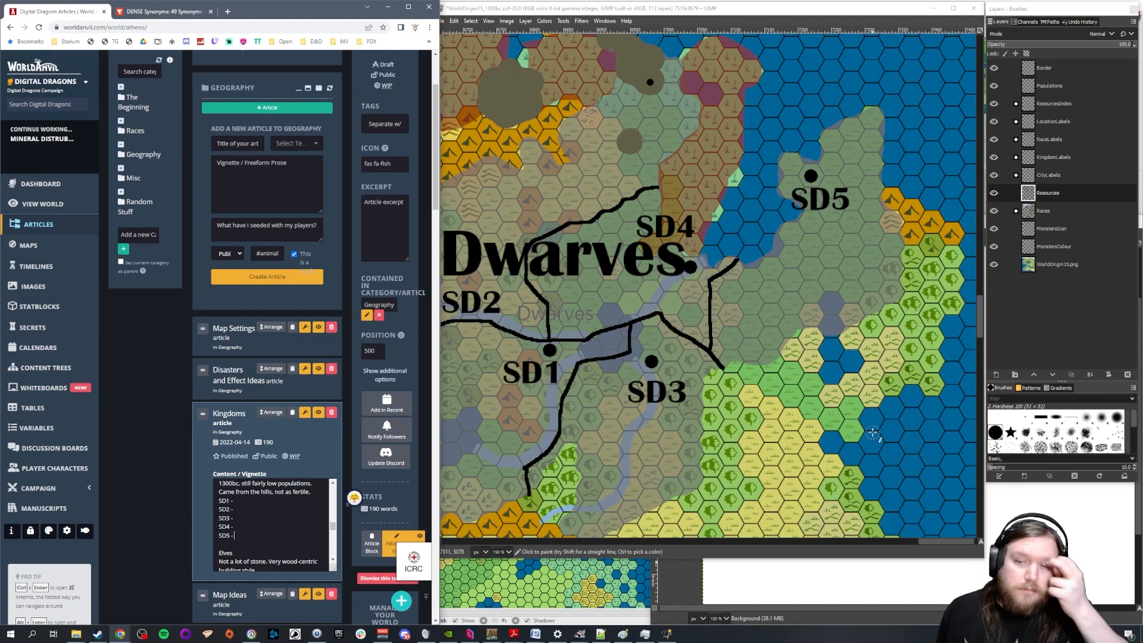
click(260, 526)
text(Boat )
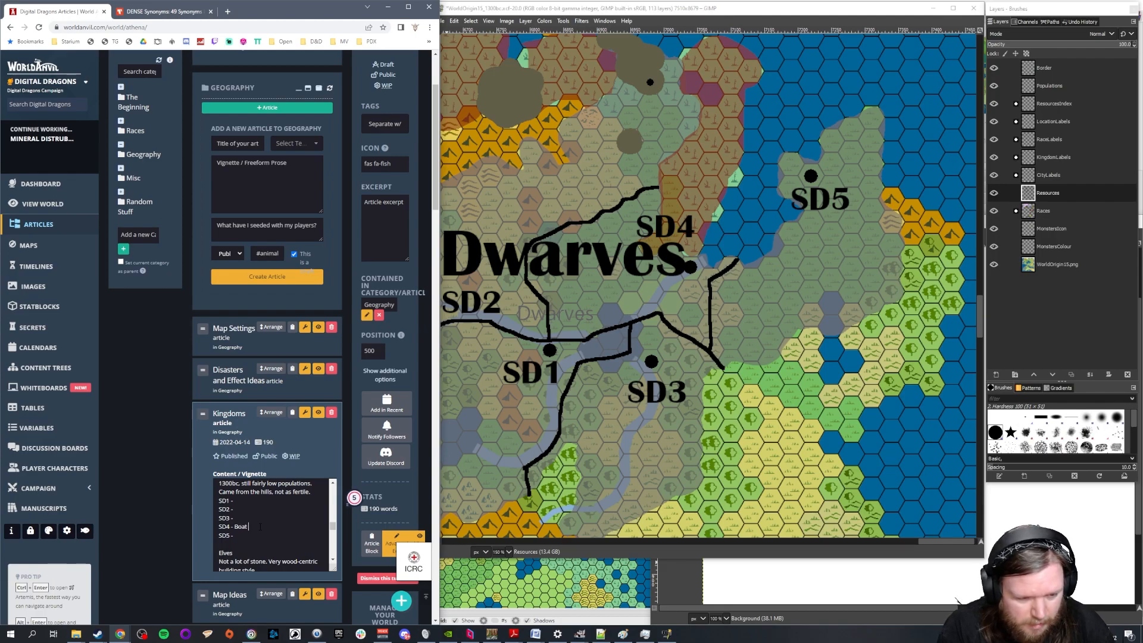
text(dwarves!)
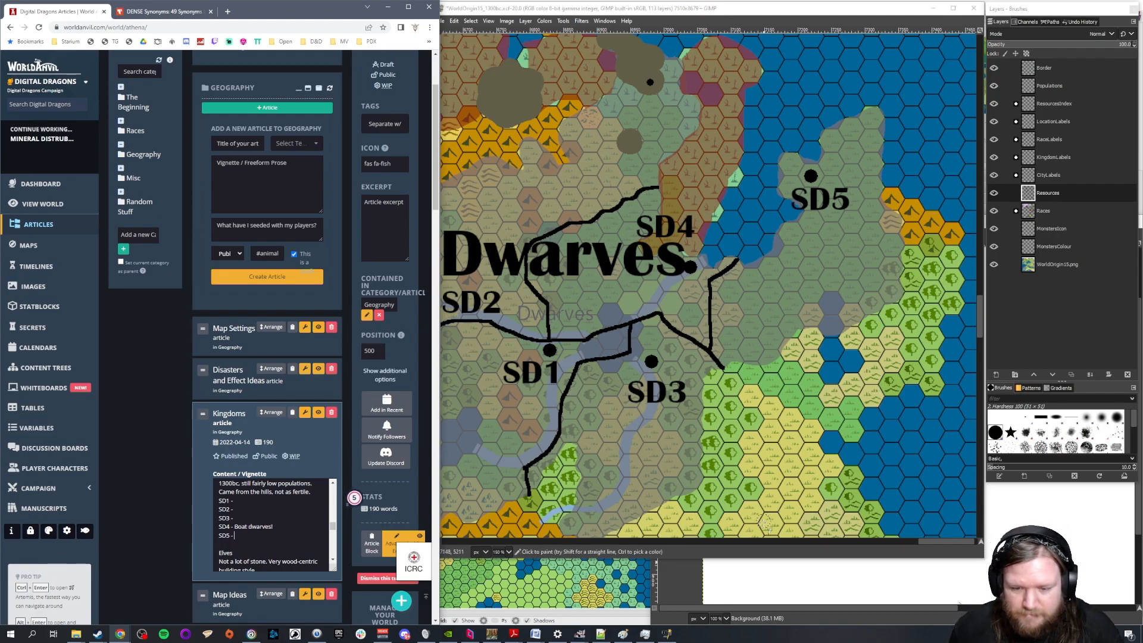
Erase the short border line southeast of SD4 from the map's Border layer in GIMP
drag(959, 540, 952, 541)
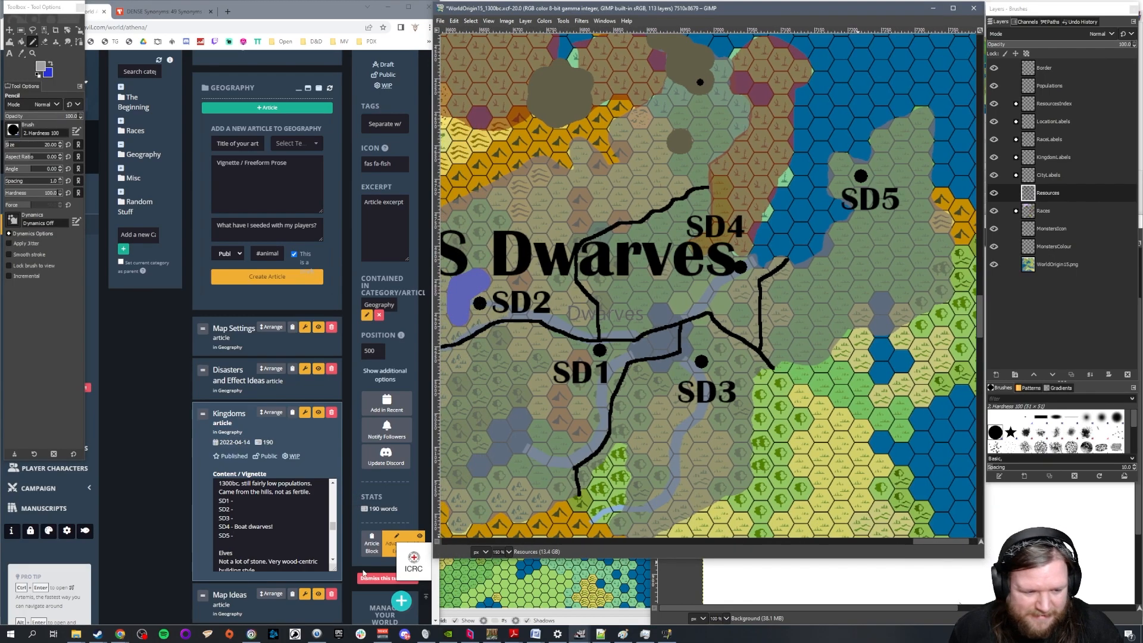
click(354, 498)
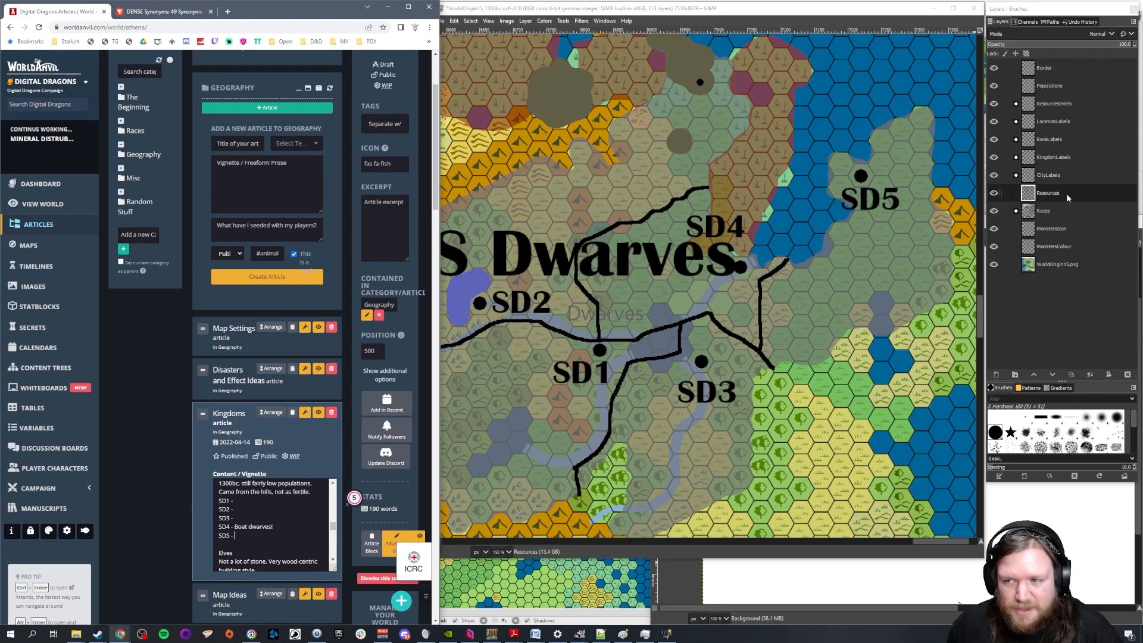
click(1059, 71)
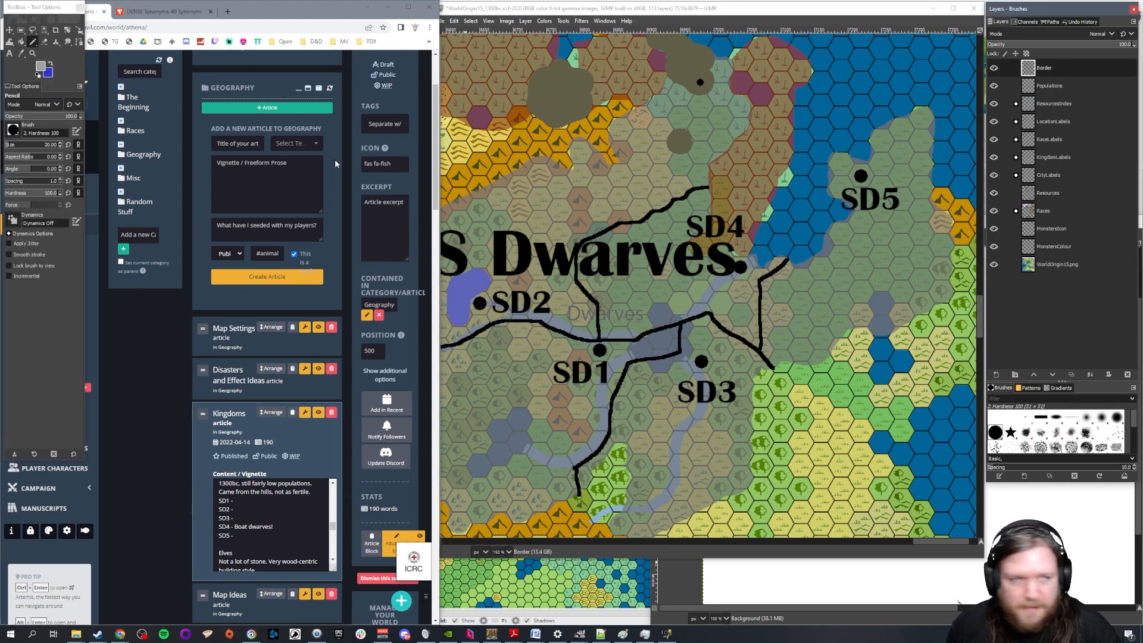
click(44, 42)
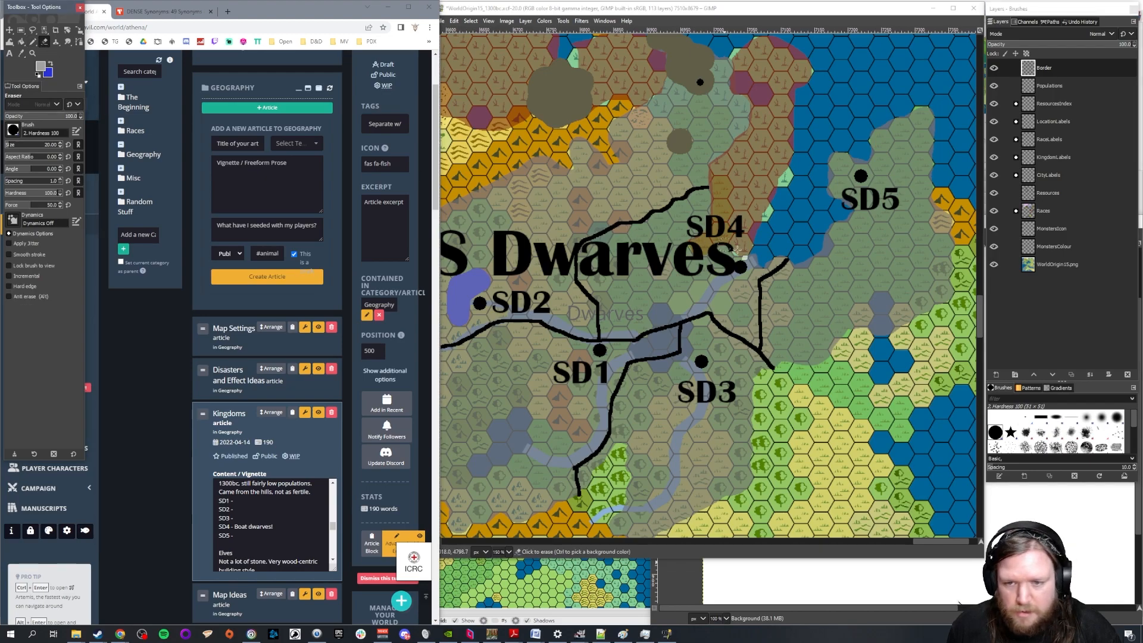
mouse_move(790, 260)
mouse_down()
mouse_move(767, 279)
mouse_move(761, 313)
mouse_up()
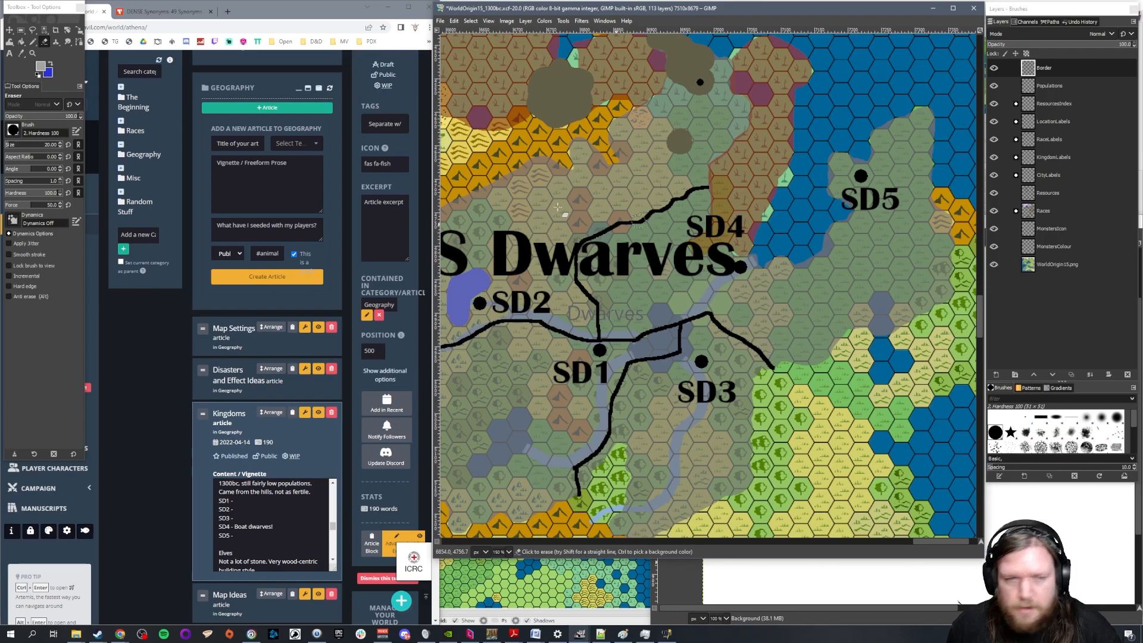
Draw a black border with the Pencil at size 5 from the coast south of SD5 southeast to the small lake
click(33, 42)
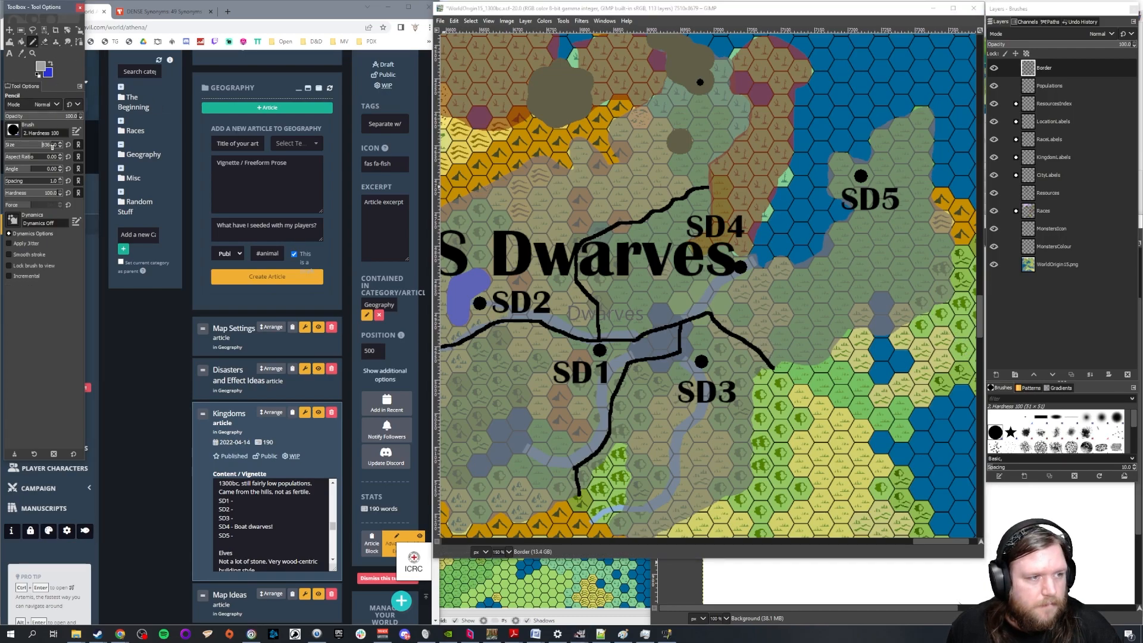
text(5)
key(Return)
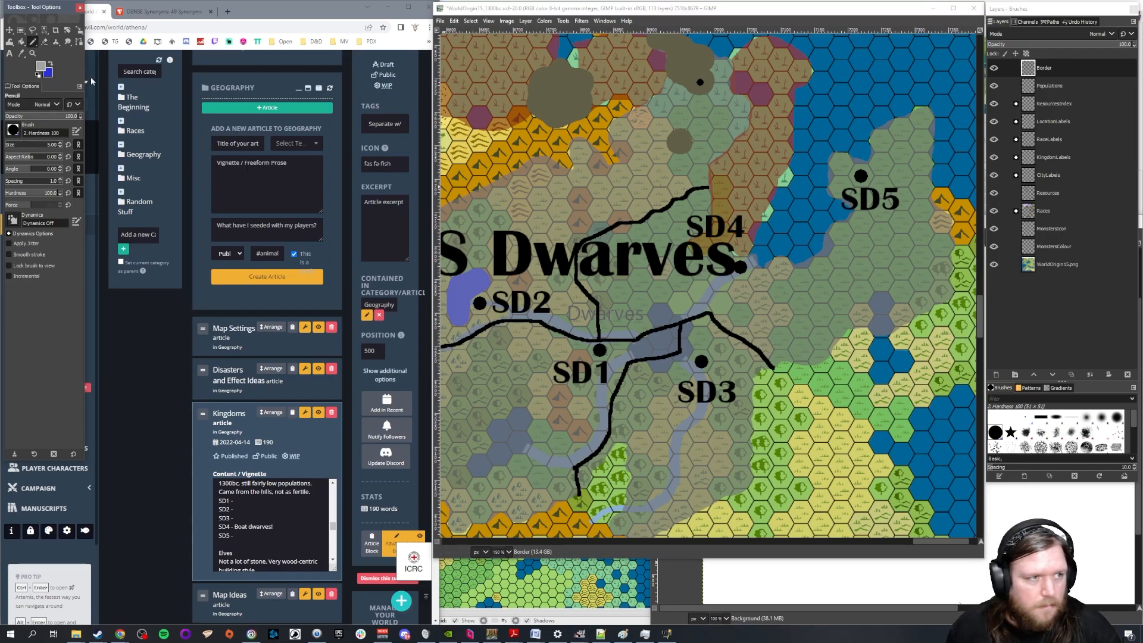
click(38, 67)
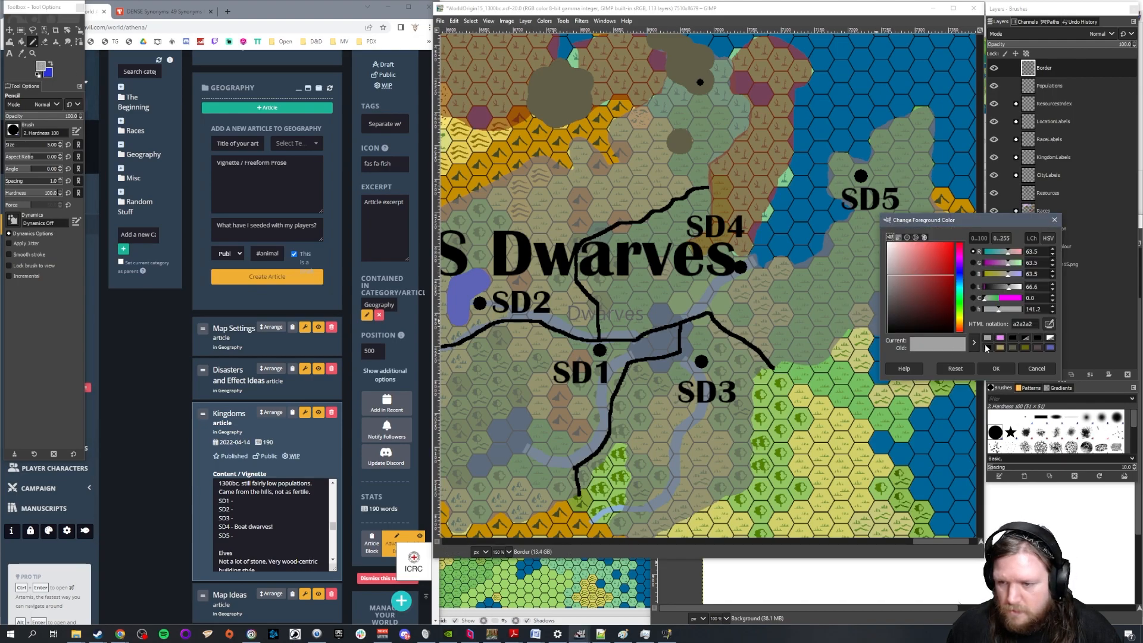
click(995, 360)
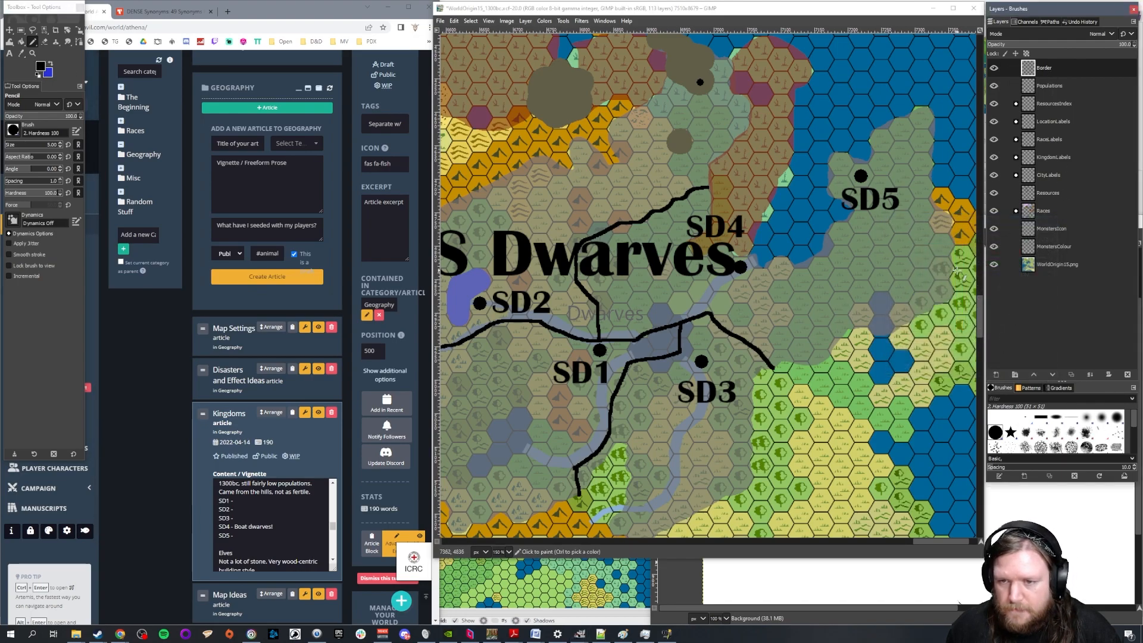
scroll(926, 506, right, 3)
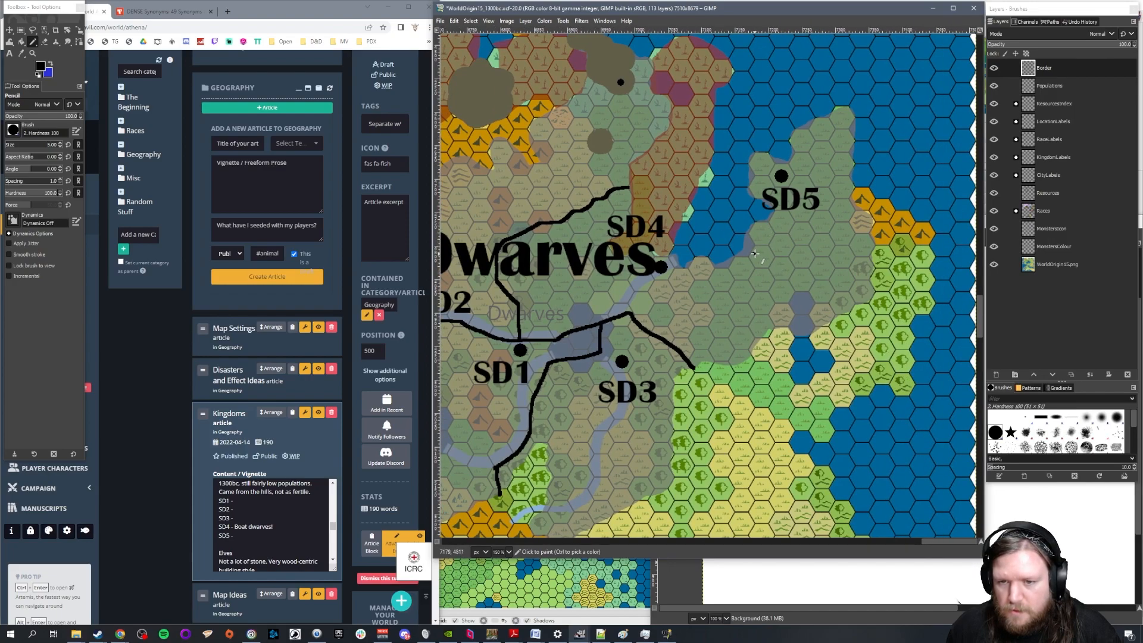
drag(802, 288, 802, 291)
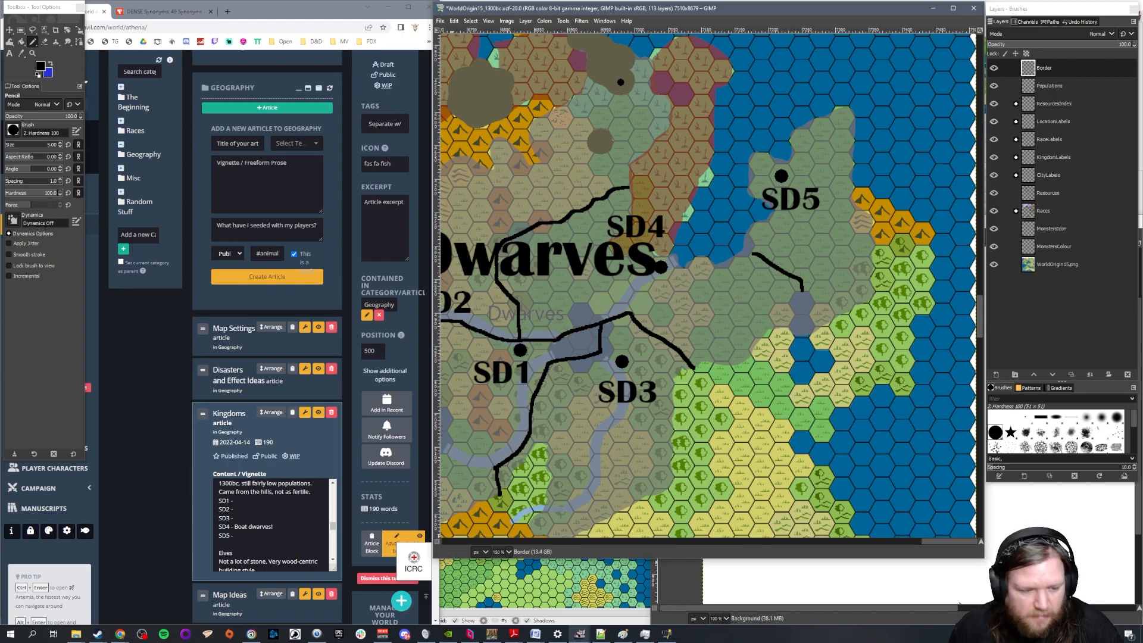
Extend the SD4 entry in the Kingdoms article with "Constant struggle with the trolls.", correcting the spelling
click(280, 530)
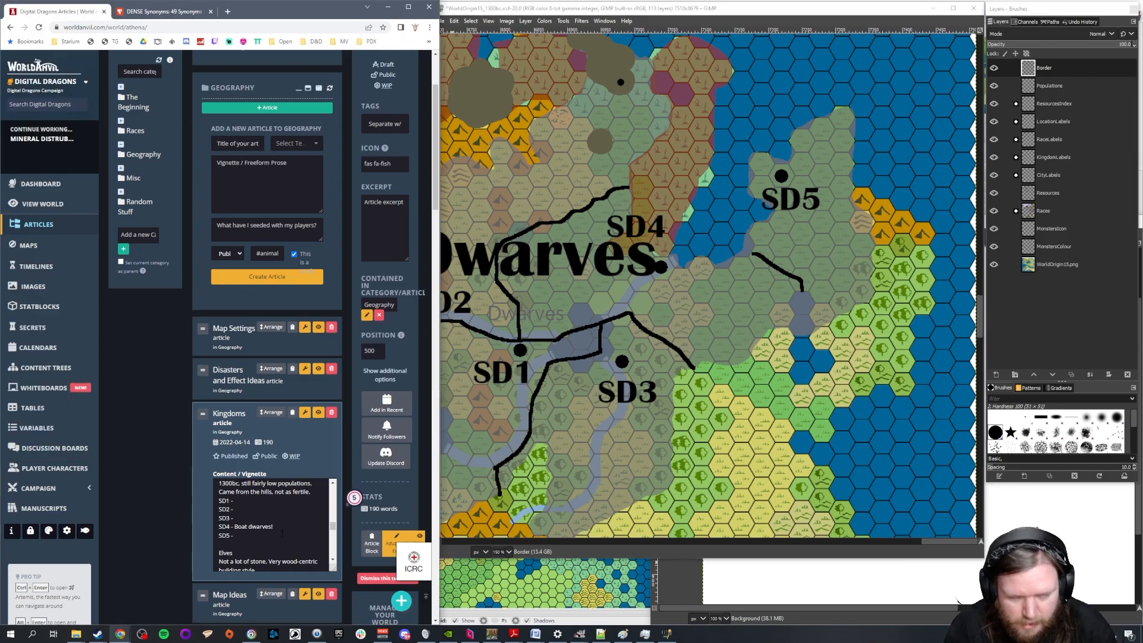
text(Cont)
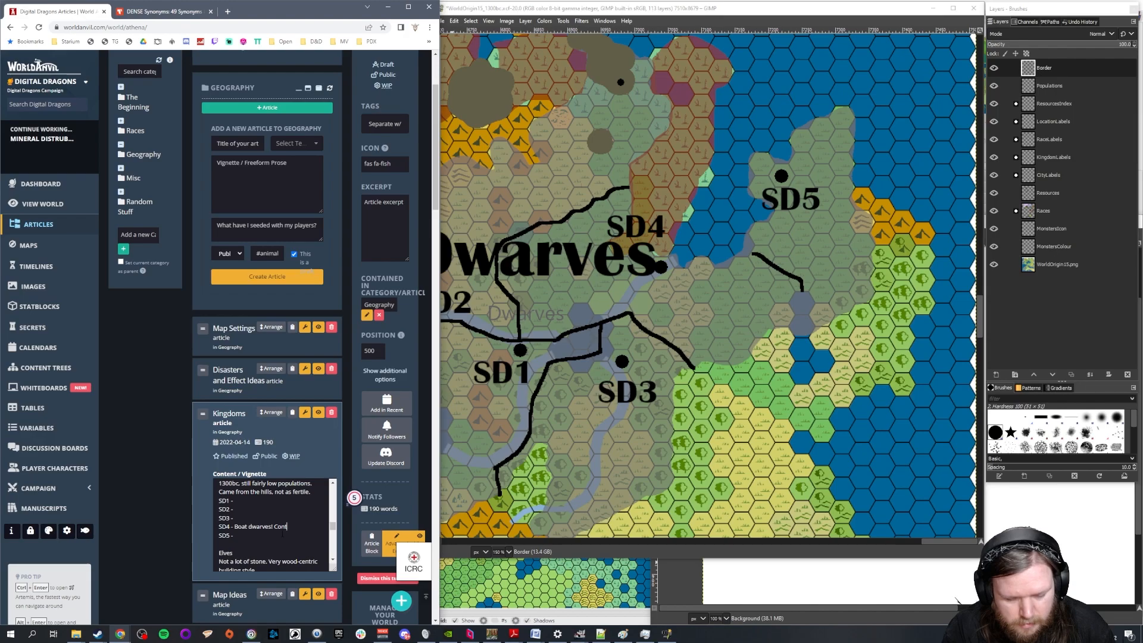
text(anst st)
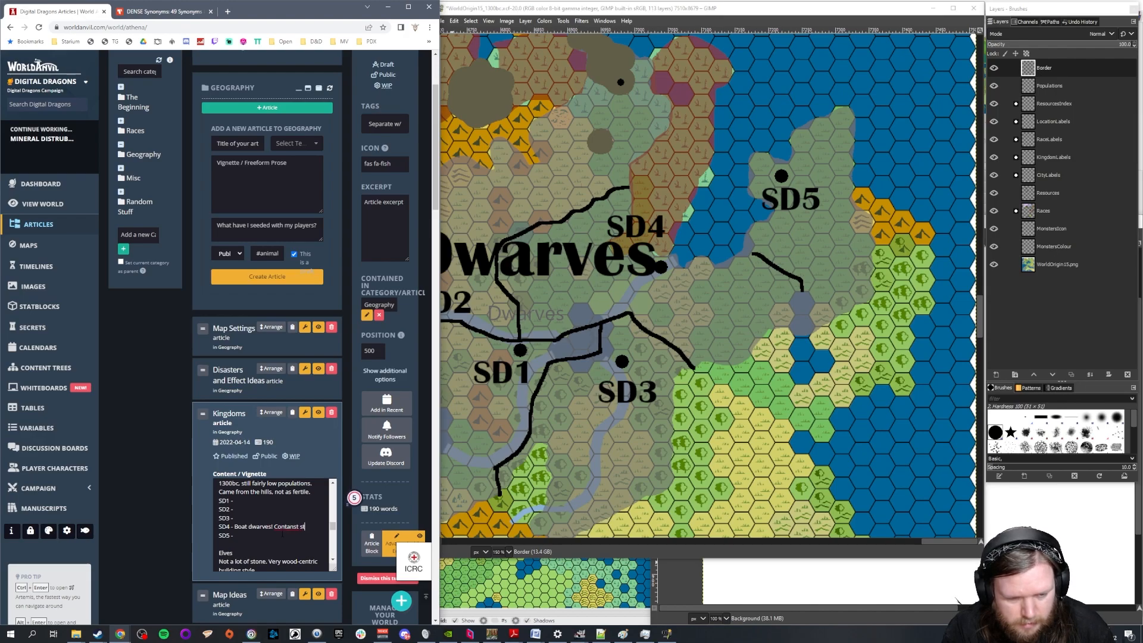
text(ruggle with the trols)
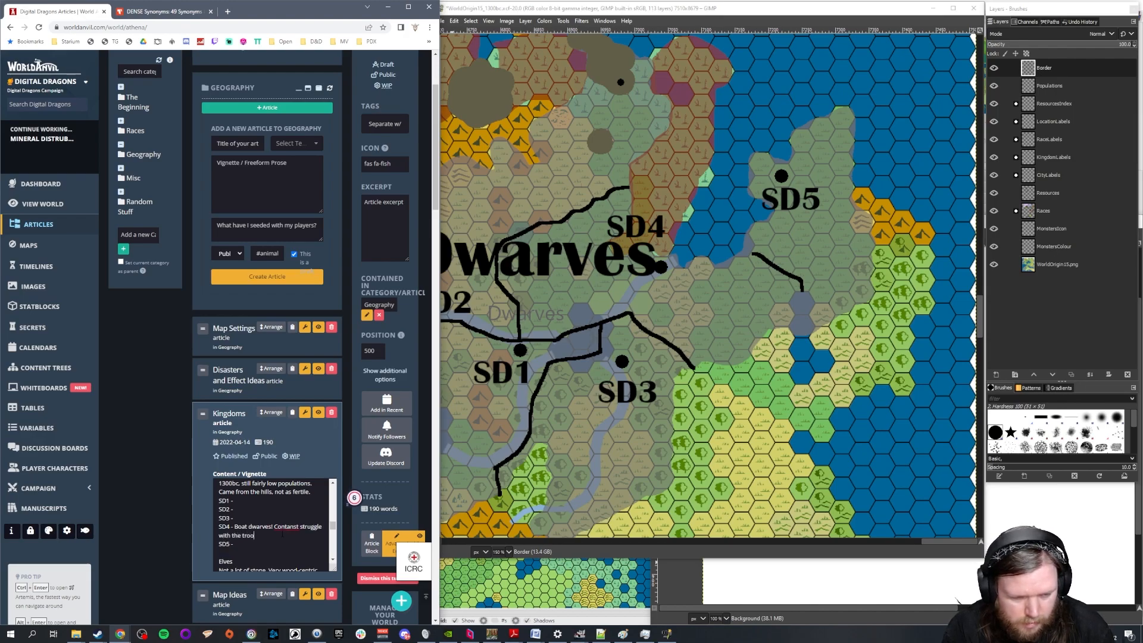
key(BackSpace)
text(ls.)
right_click(286, 526)
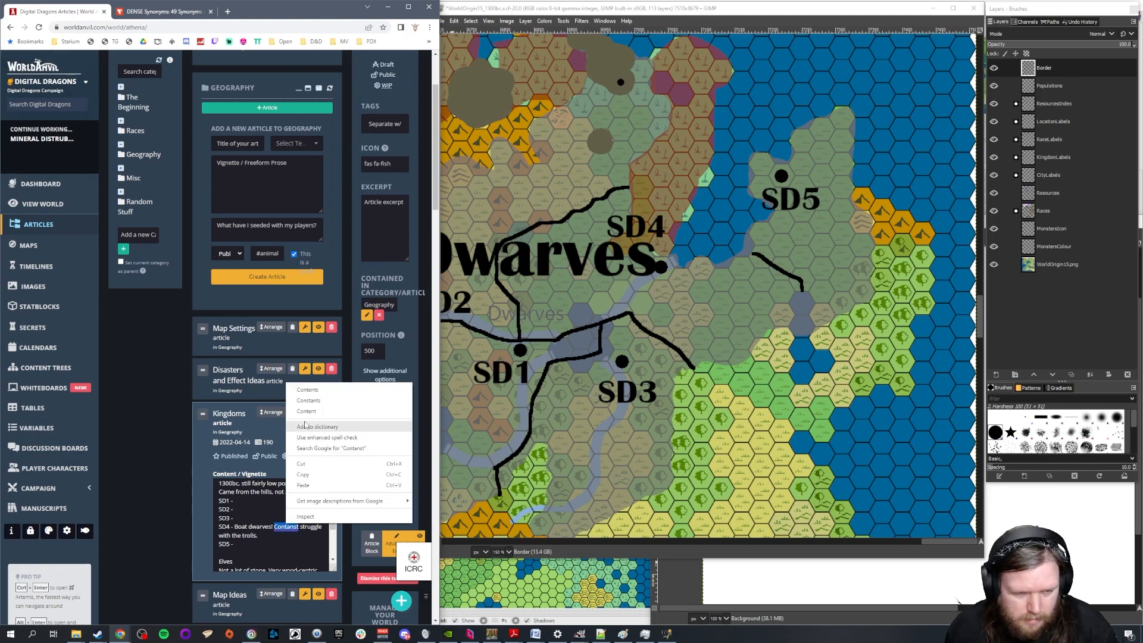
click(316, 400)
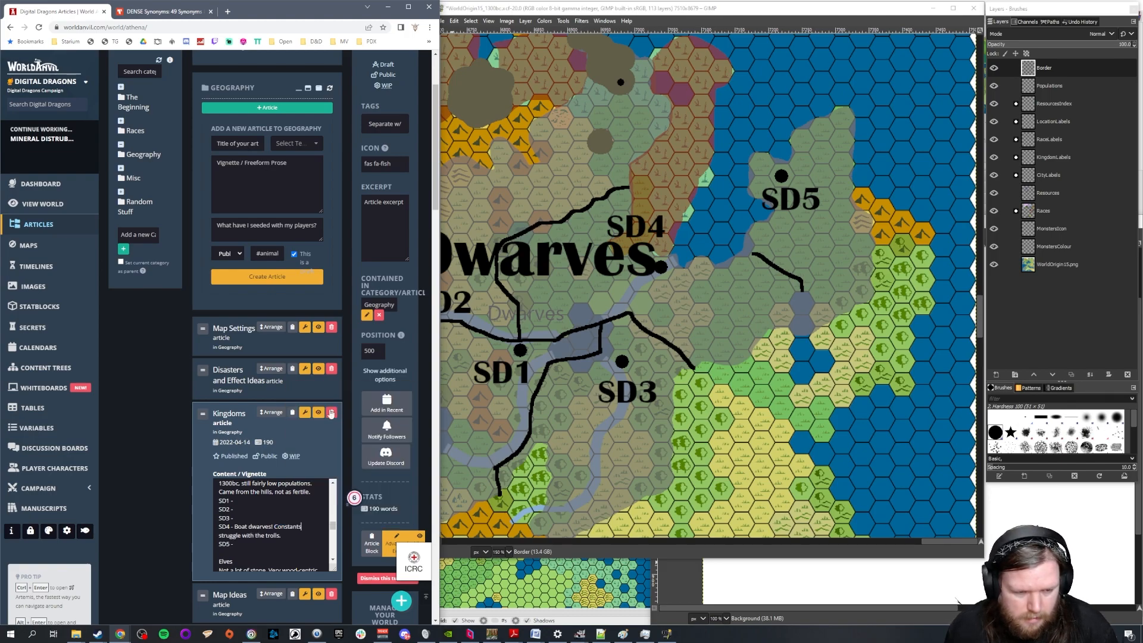
key(BackSpace)
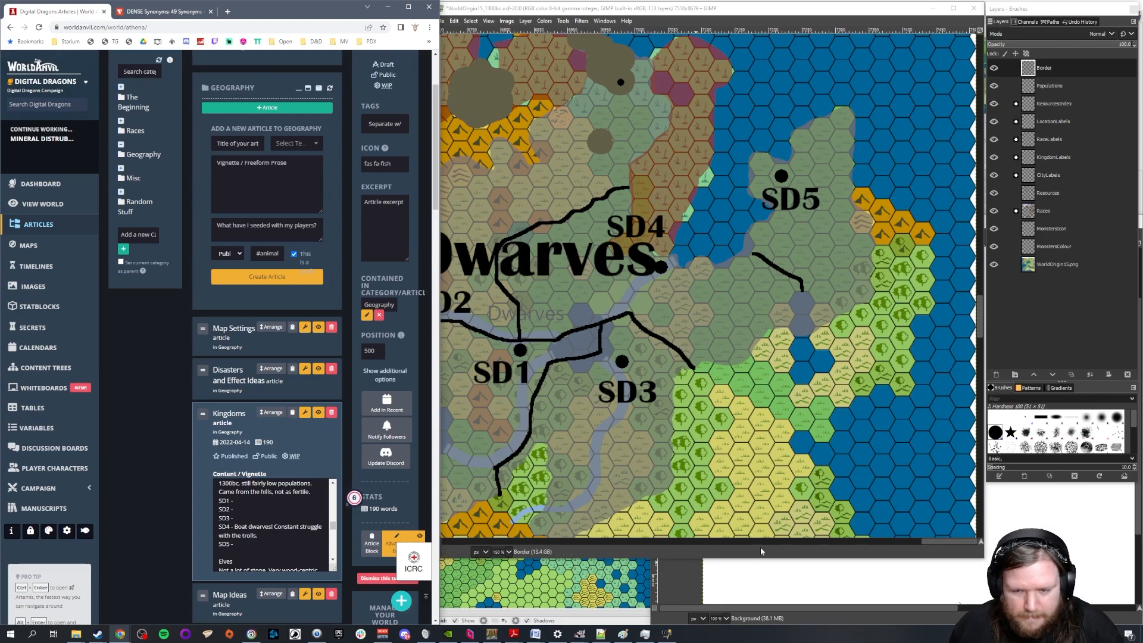
Switch to the GIMP map and erase the black city dot beside SD2 from the Populations layer
drag(940, 540, 921, 540)
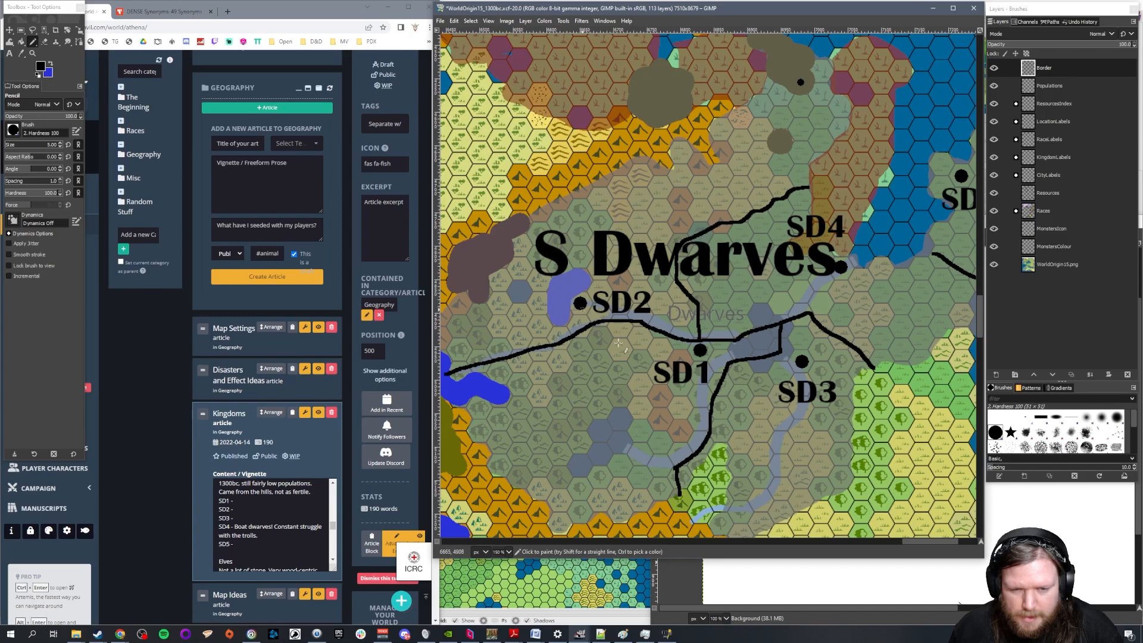
scroll(593, 322, down, 20)
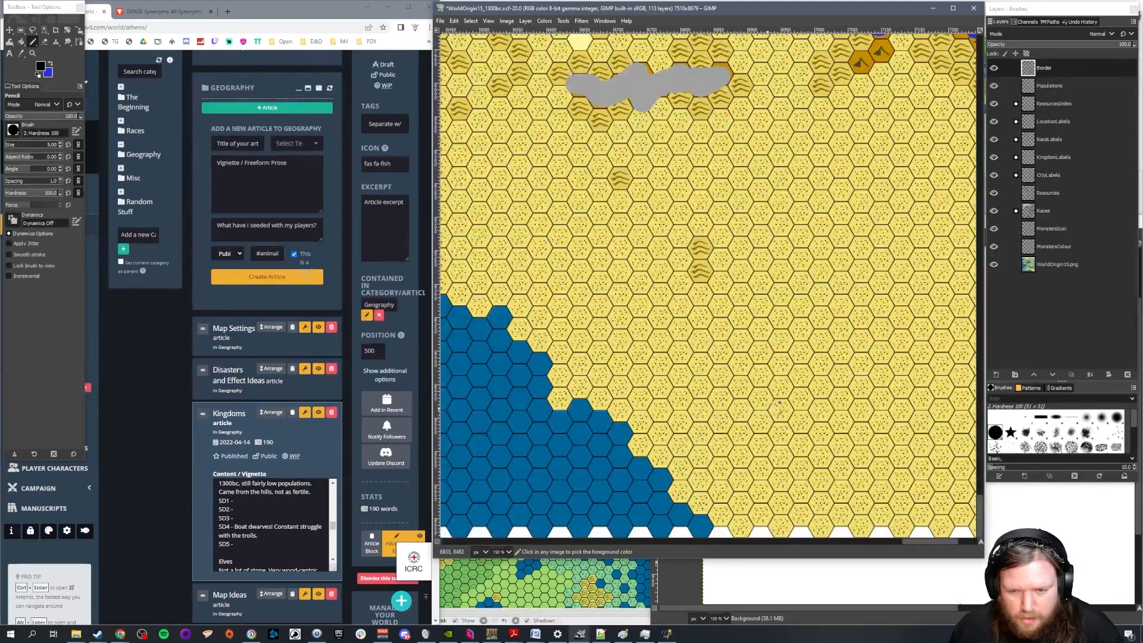
scroll(591, 408, down, 5)
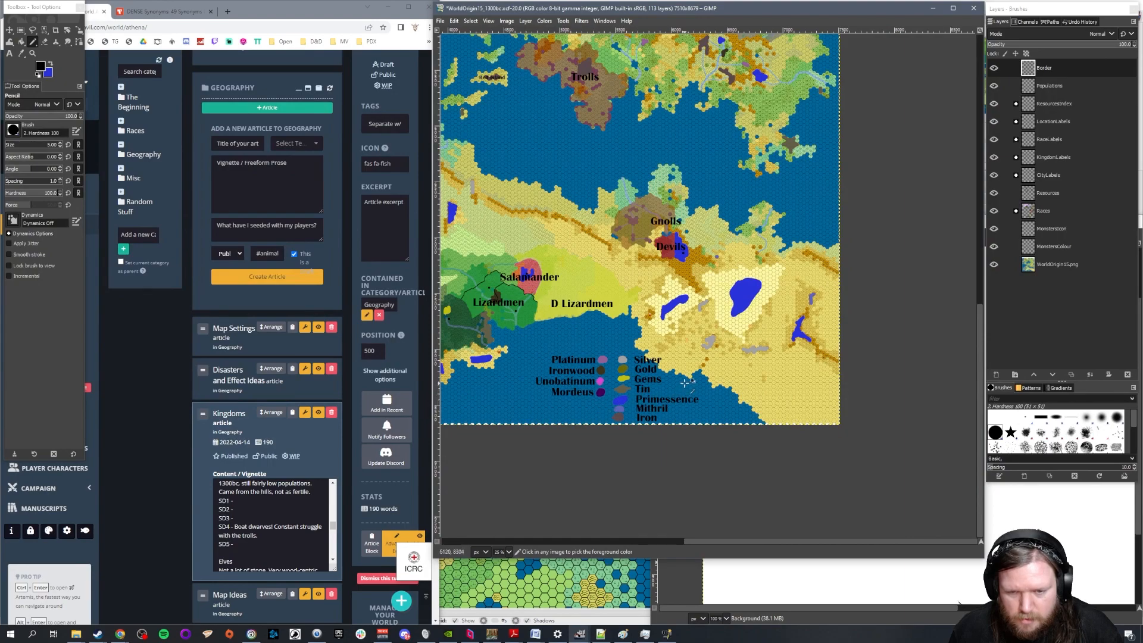
scroll(768, 121, up, 4)
scroll(768, 122, up, 3)
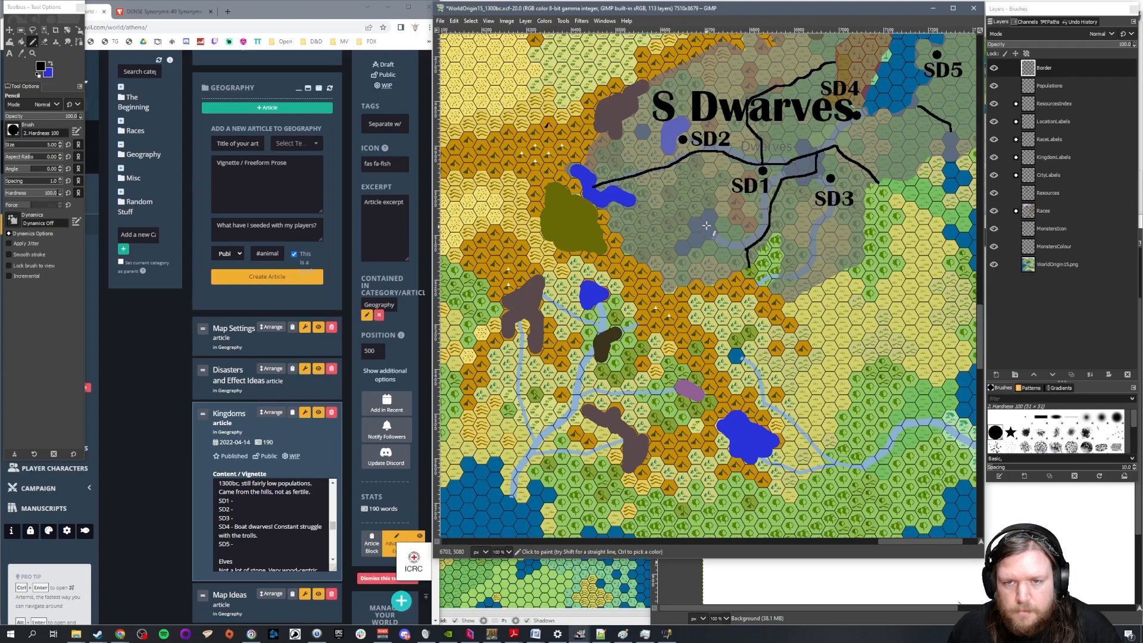
scroll(777, 130, up, 4)
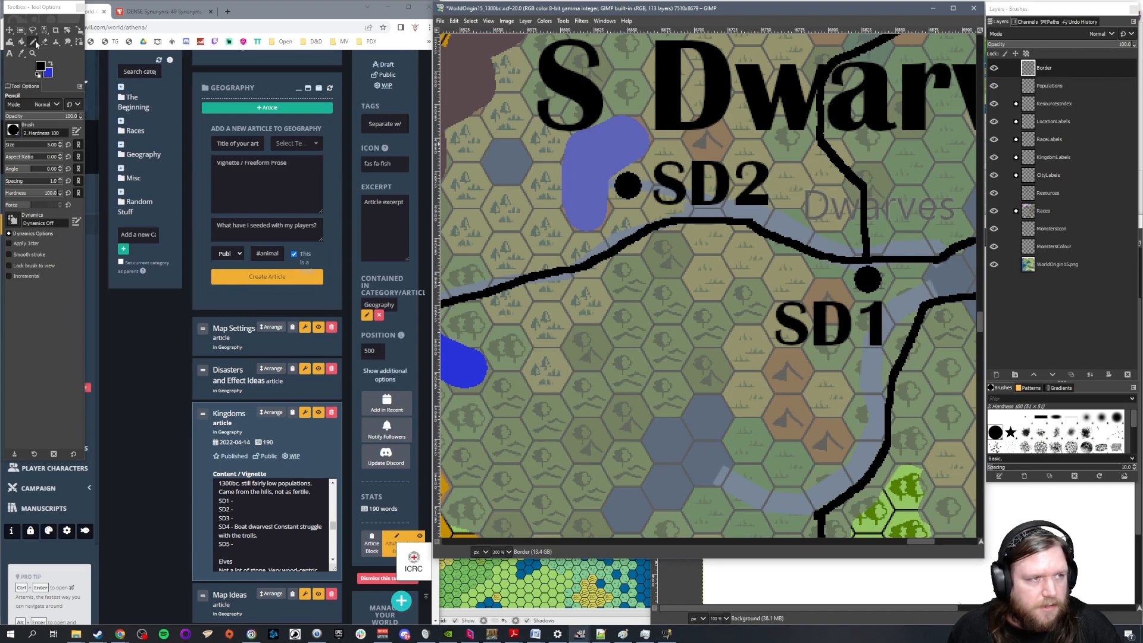
click(58, 144)
click(1054, 85)
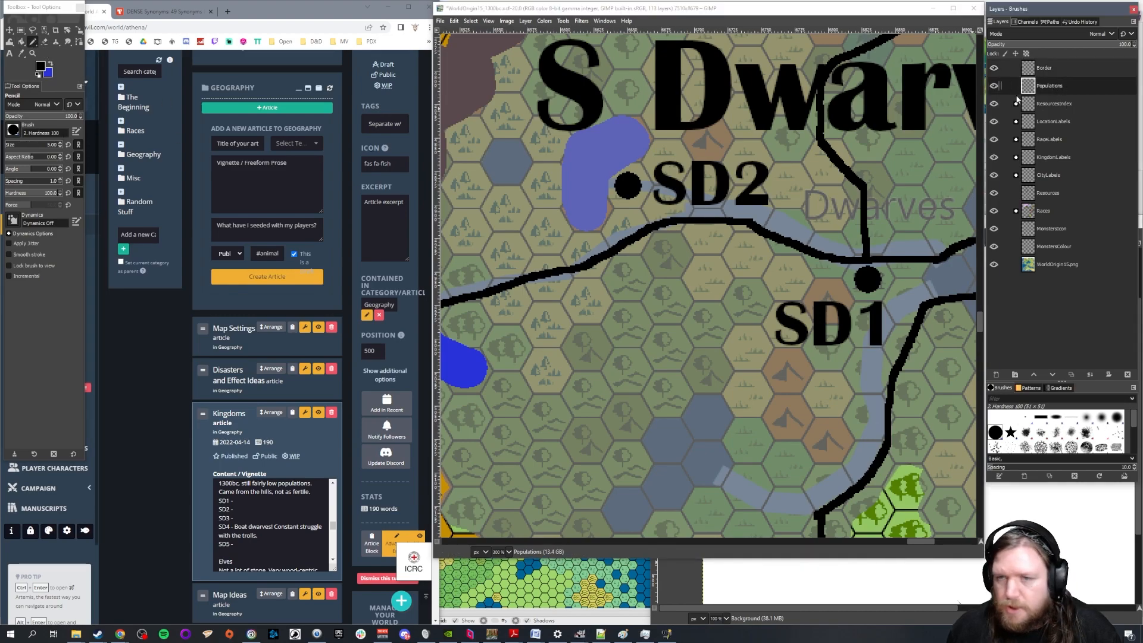
click(43, 44)
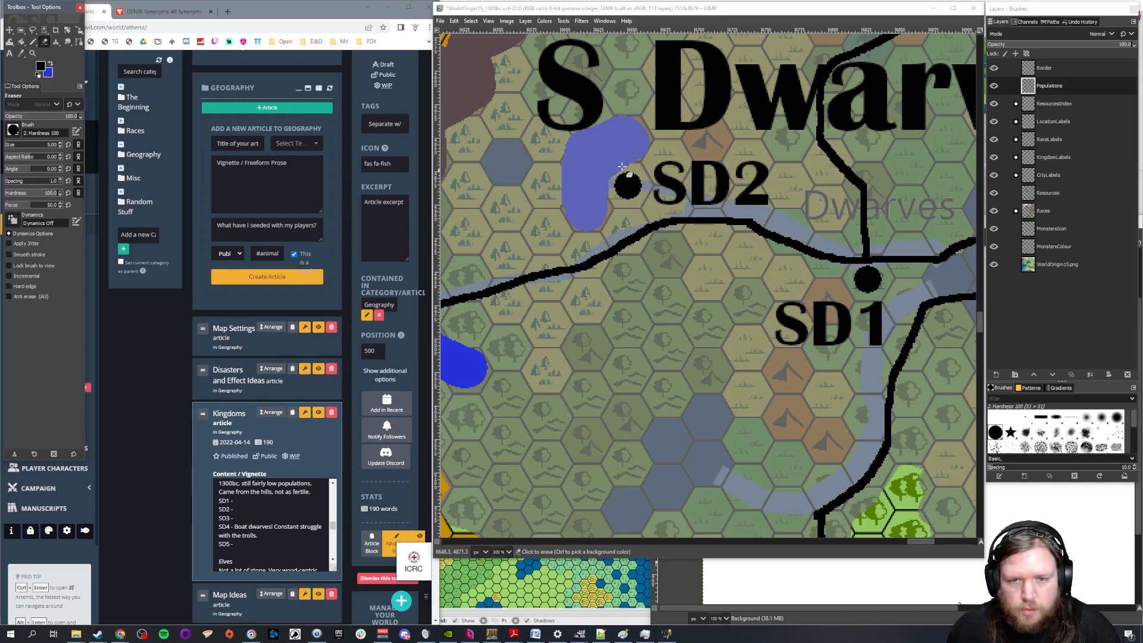
drag(620, 181, 630, 197)
Place a smaller black dot beside the SD2 label using the Pencil at size 10
click(53, 144)
text(15)
key(Return)
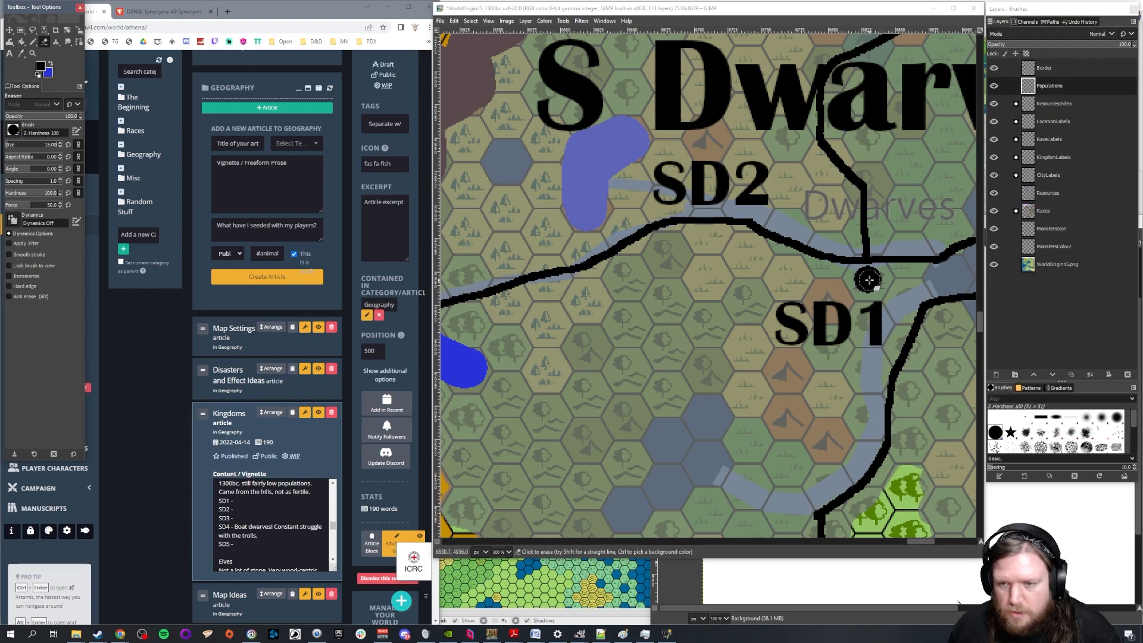
click(53, 145)
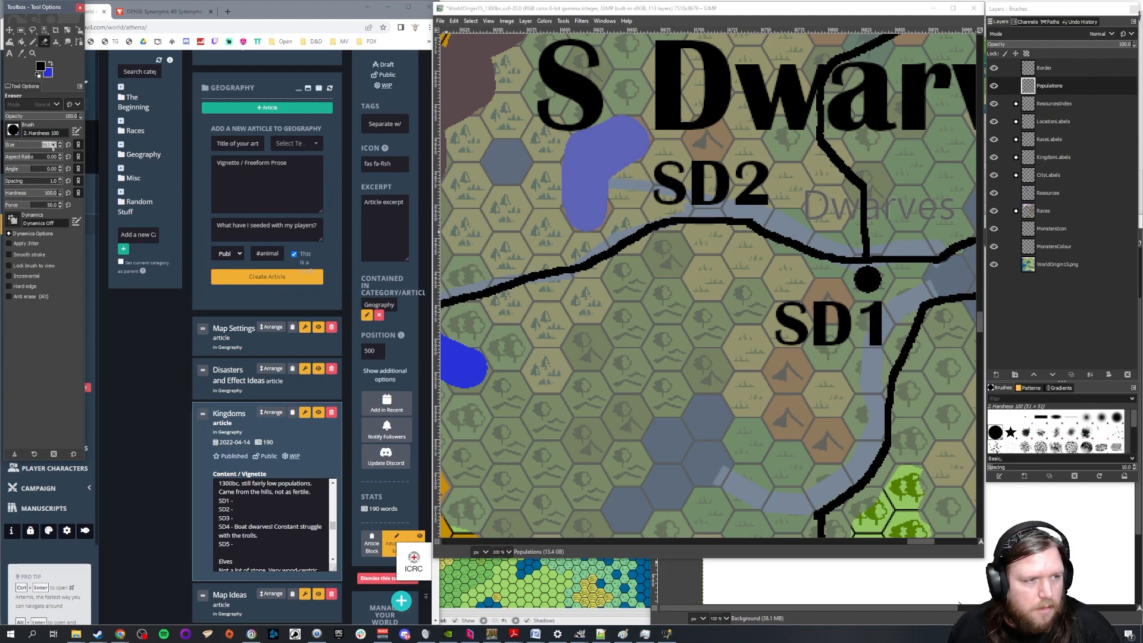
text(10)
key(Return)
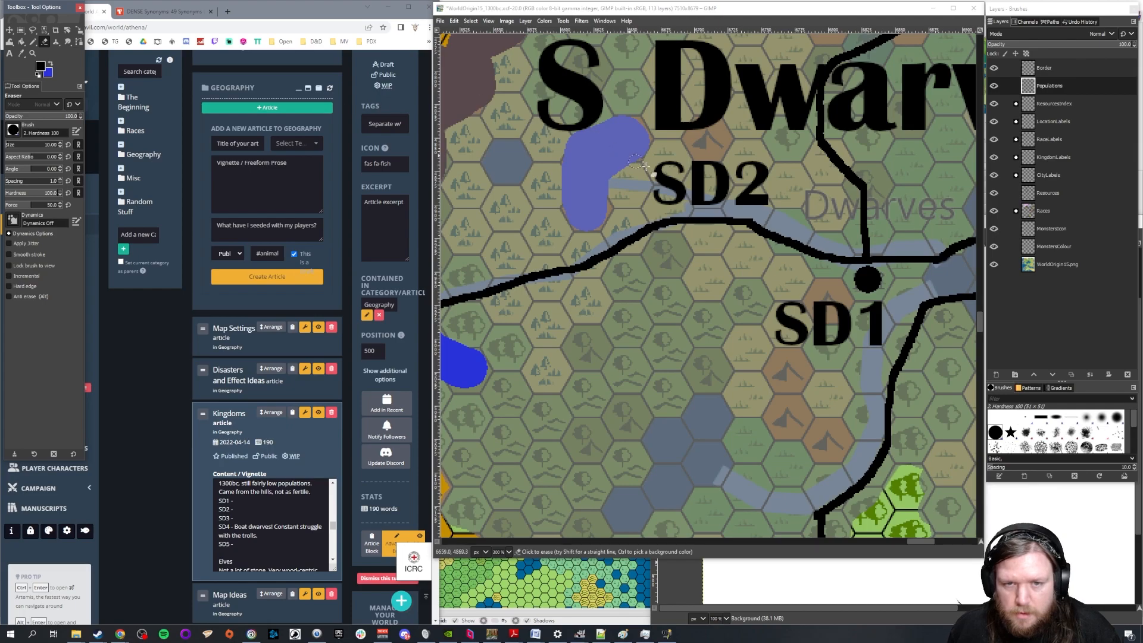
click(629, 185)
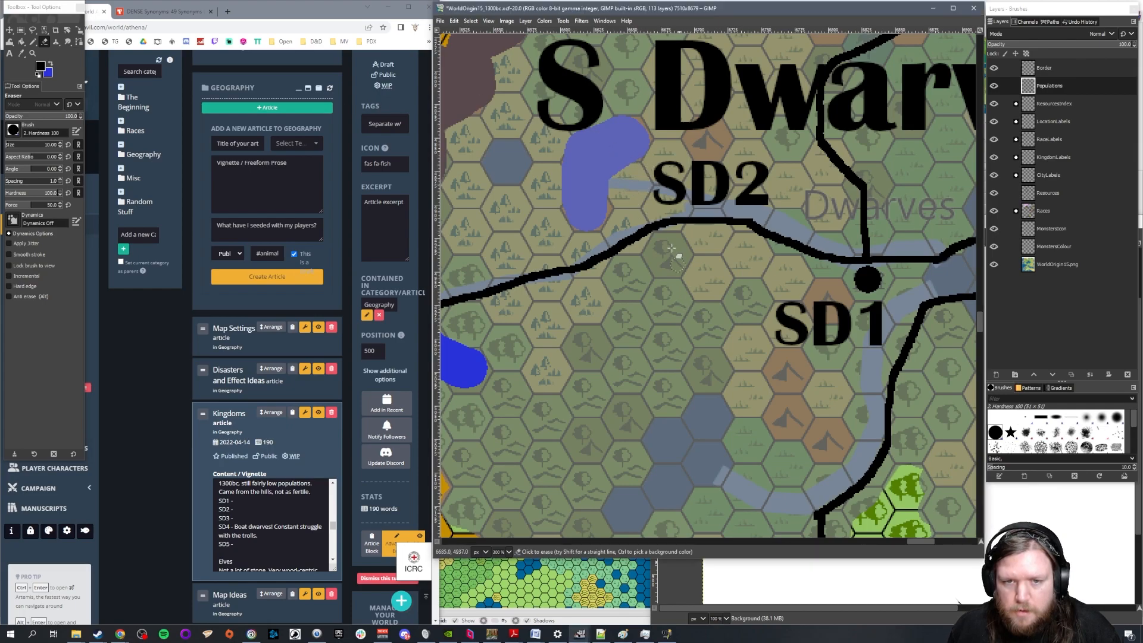
click(34, 43)
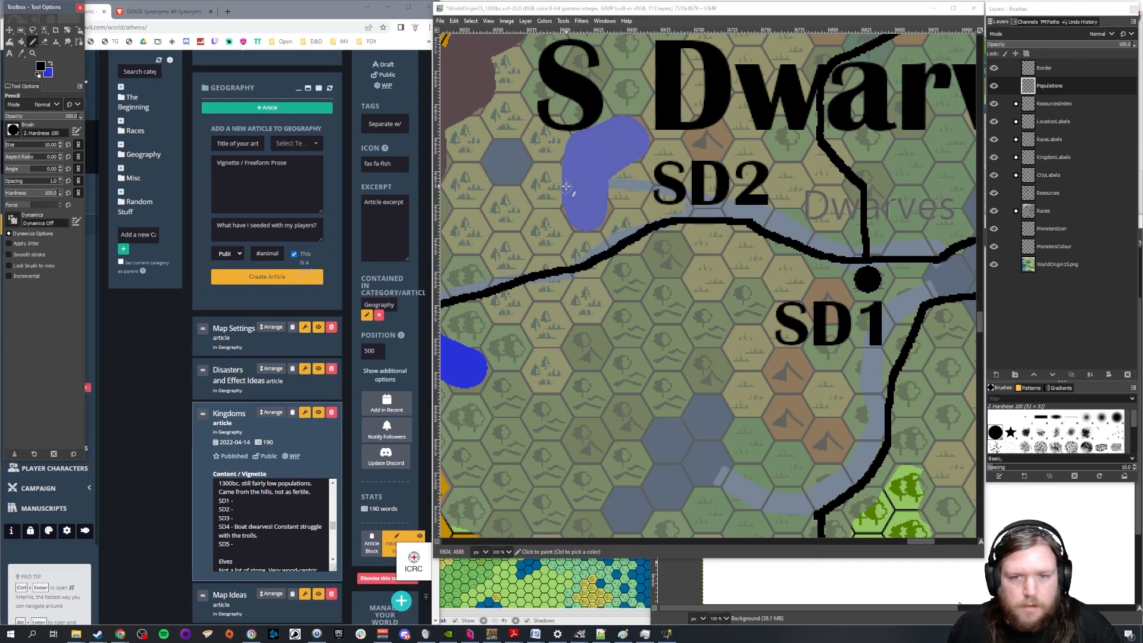
click(629, 185)
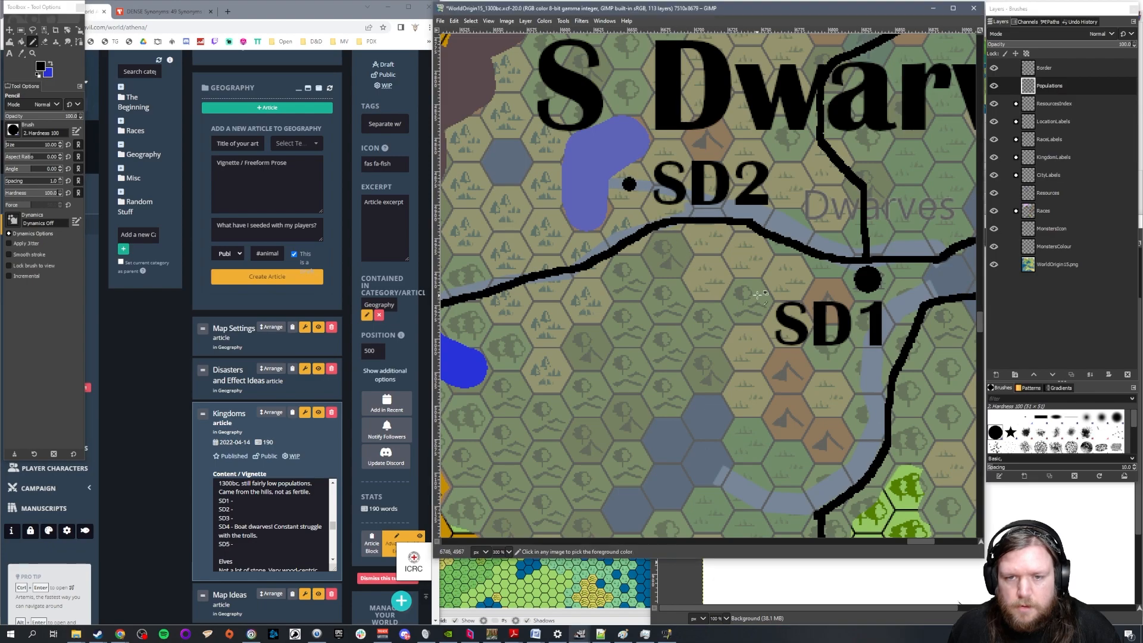
Erase the border line from the western blue lake past SD2 toward SD1 on the Border layer, using the Eraser at size 50
scroll(766, 288, down, 2)
scroll(884, 325, down, 1)
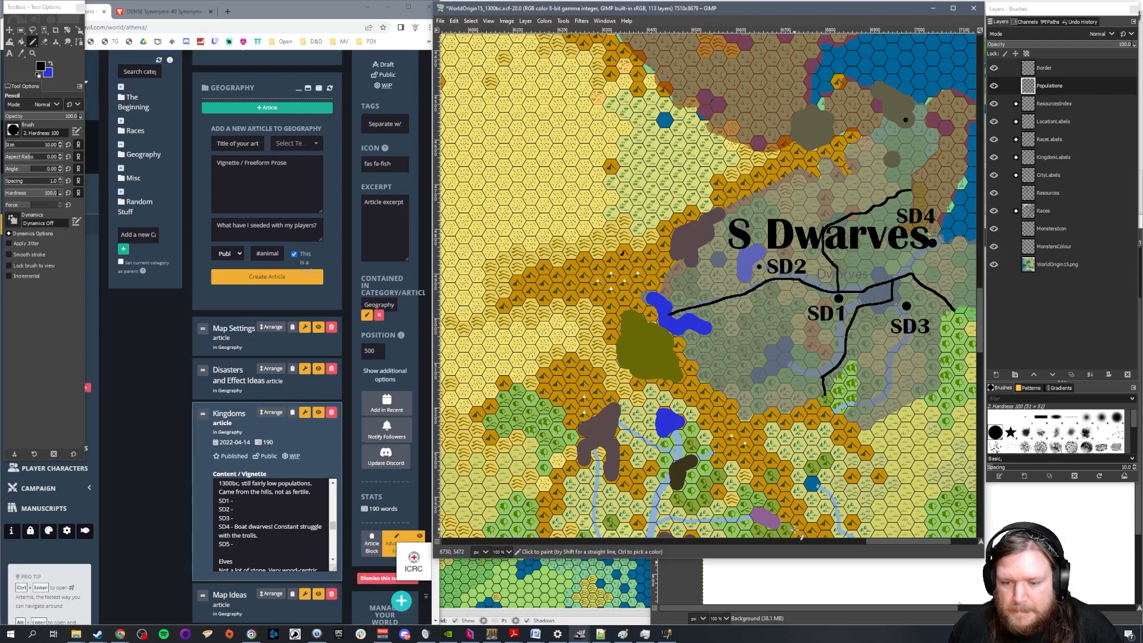
scroll(890, 524, right, 3)
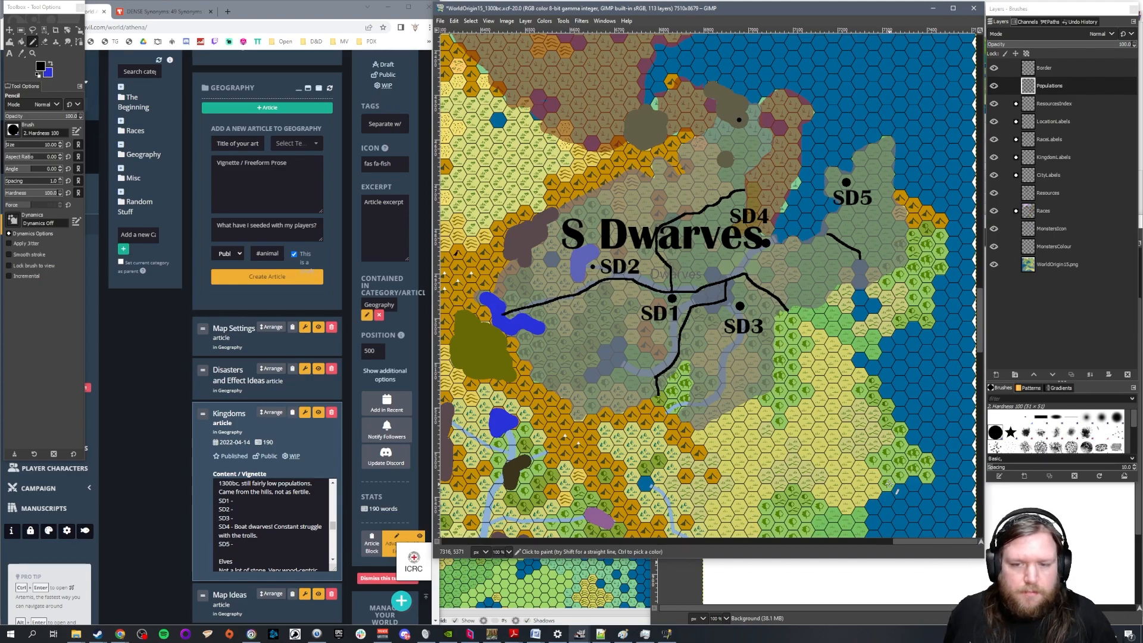
click(44, 41)
drag(54, 144, 171, 163)
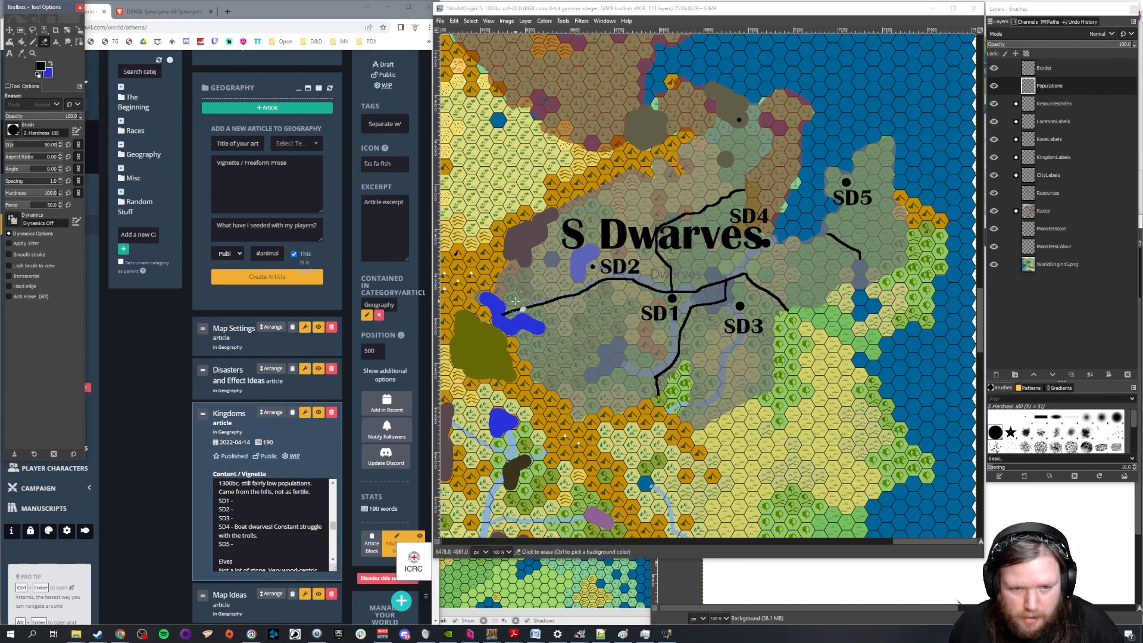
scroll(515, 301, up, 1)
click(1059, 70)
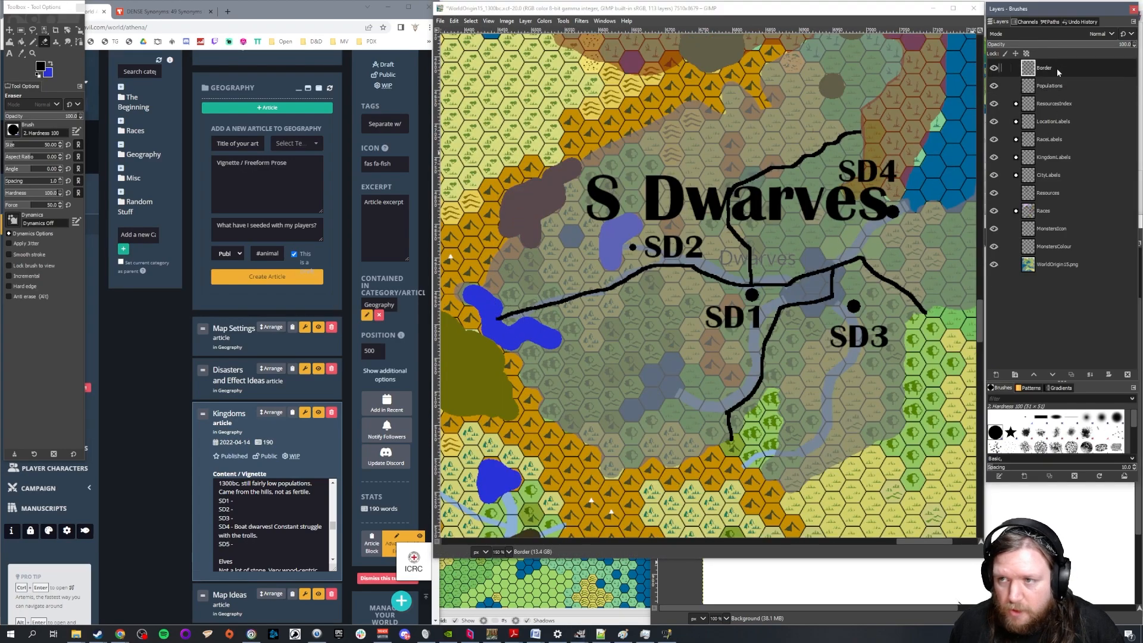
drag(498, 316, 690, 272)
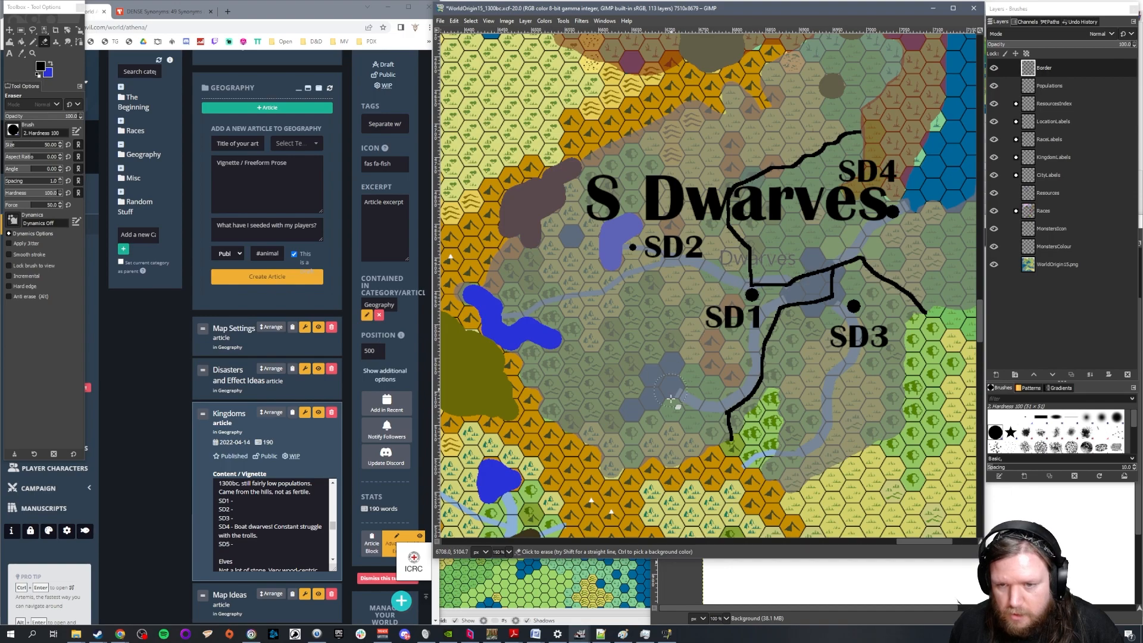
Remove the SD5 entry from the Kingdoms article's Dwarves list and move the boat dwarves description from SD4 to SD3
scroll(577, 225, down, 1)
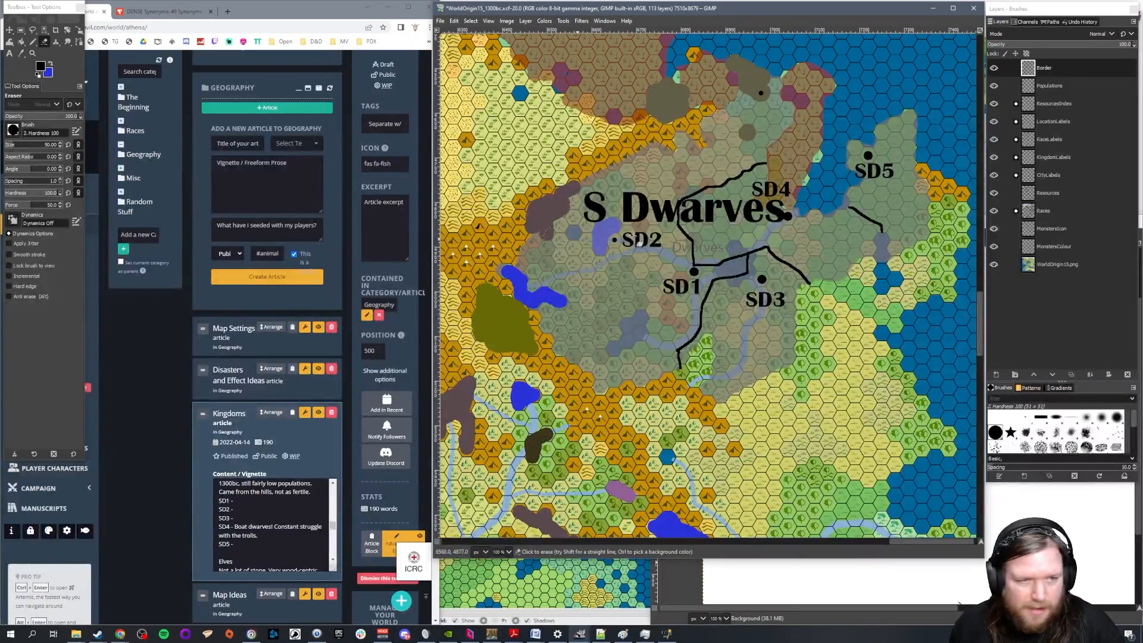
click(247, 544)
key(BackSpace)
key(BackSpace)
drag(241, 535, 234, 526)
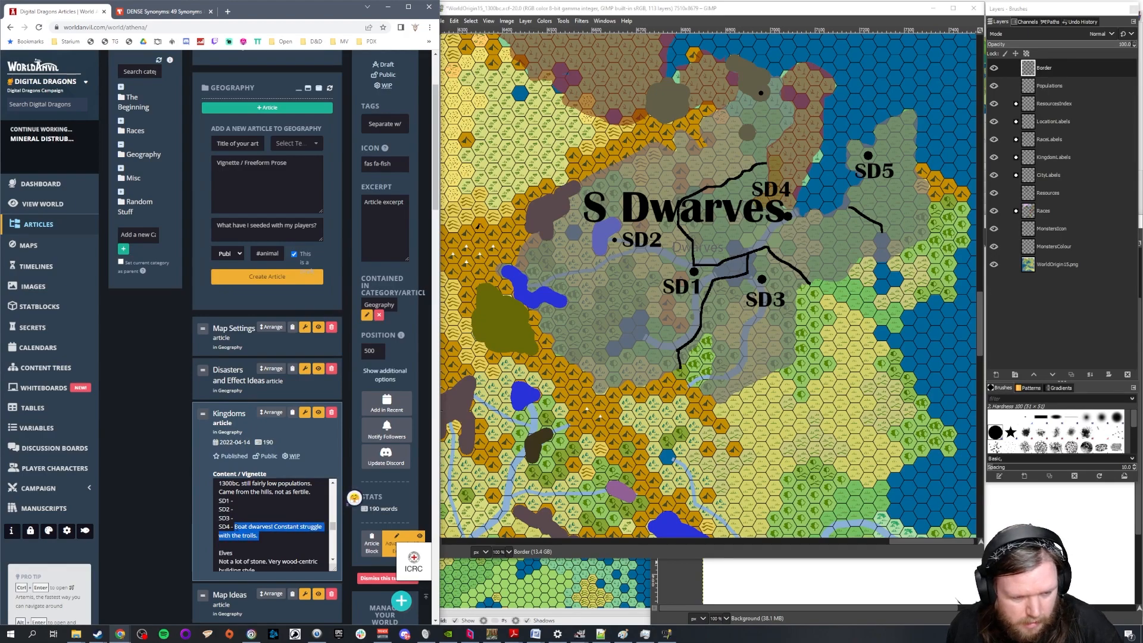
key(BackSpace)
click(250, 519)
text(Boat dwarves! Constant struggle with the trolls.)
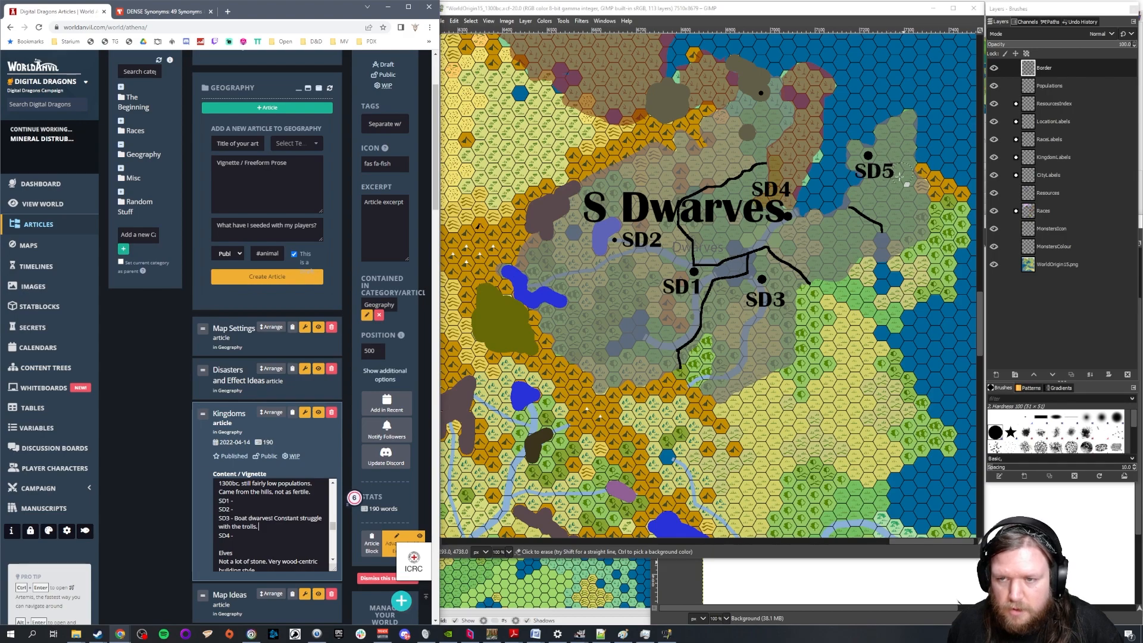
Change the SD3 text label on the GIMP map to SD2
click(641, 8)
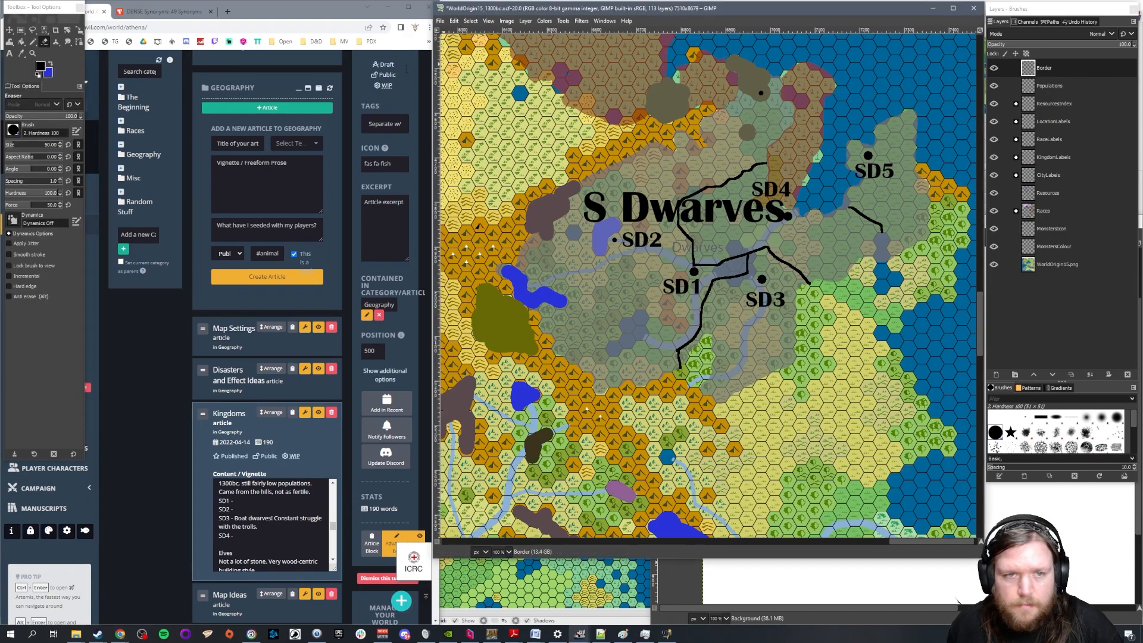
click(11, 53)
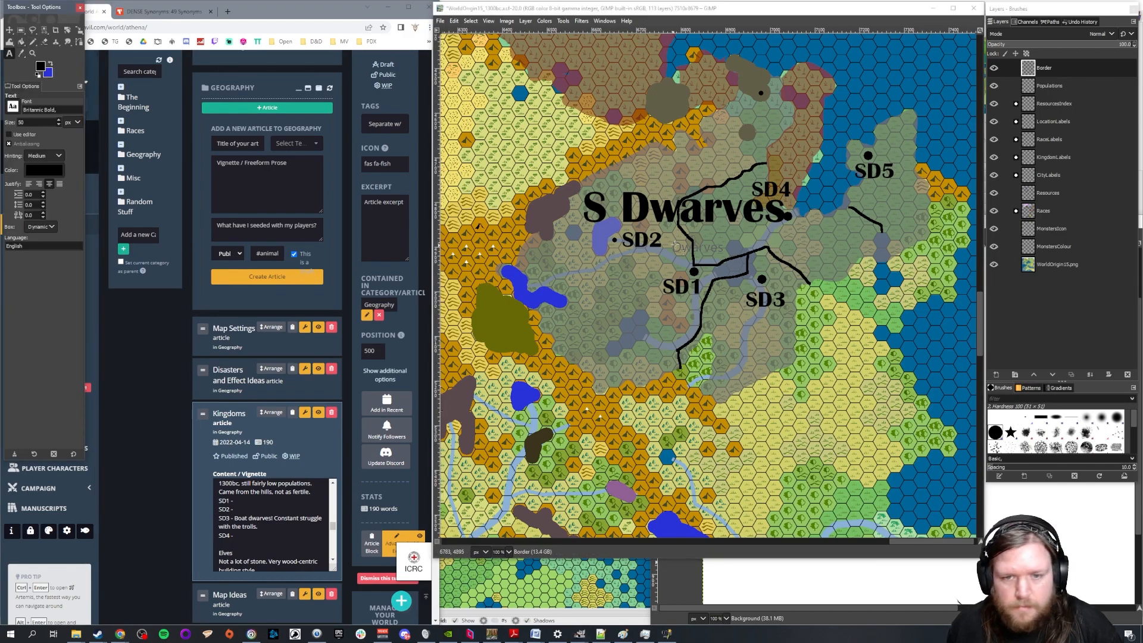
click(1016, 157)
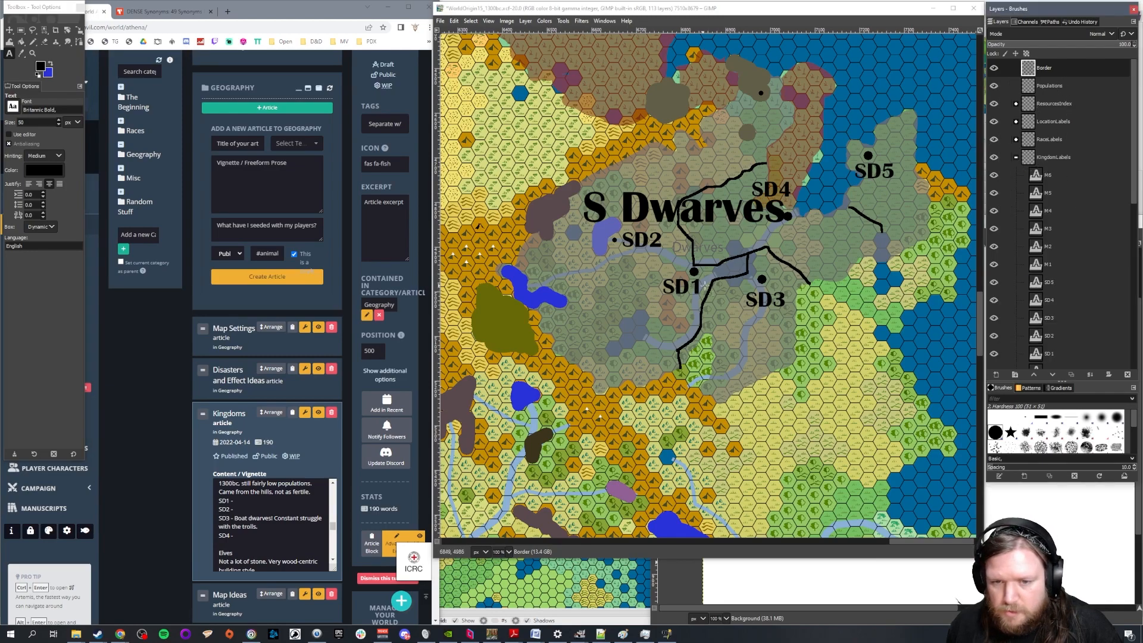
click(768, 300)
click(875, 174)
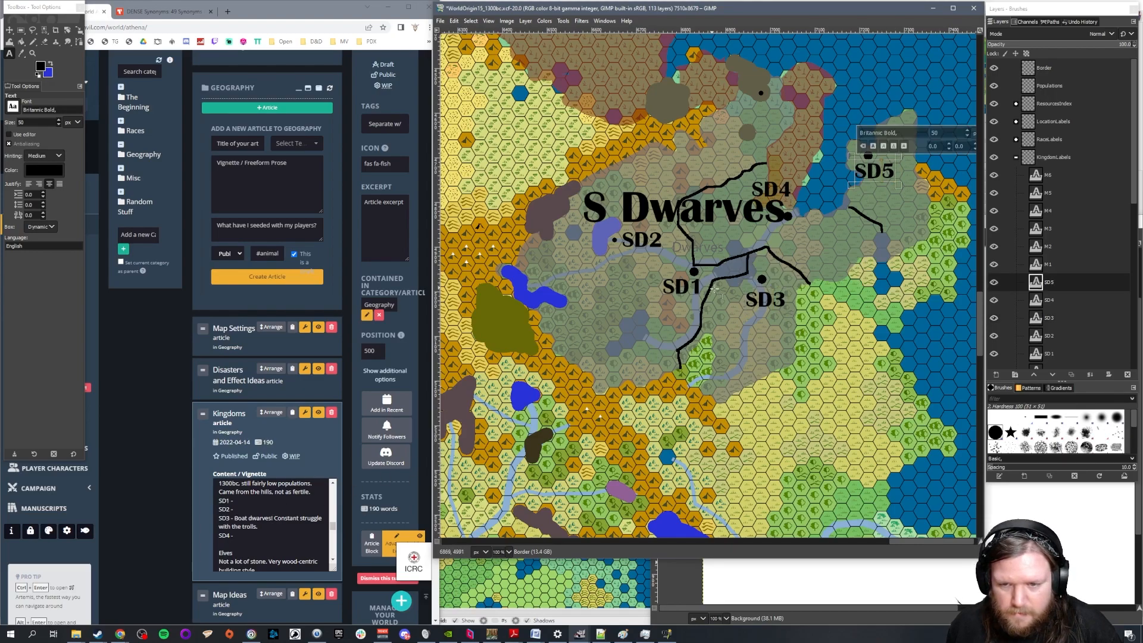
click(772, 297)
text(2)
key(Delete)
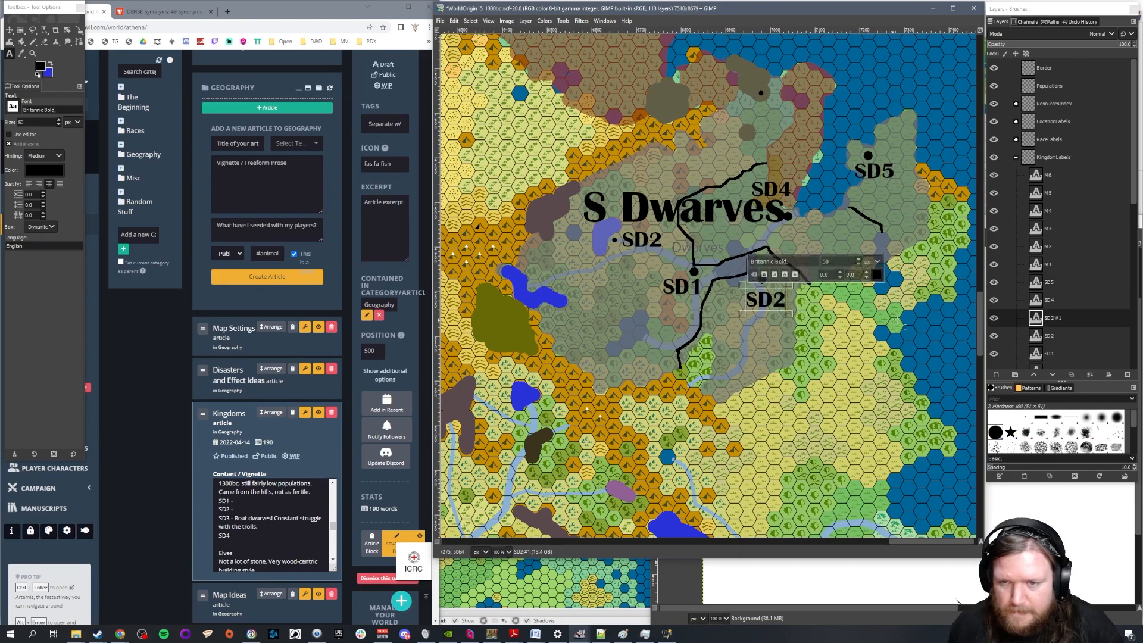
Change the SD4 text label above the S Dwarves title's end to SD3
click(786, 200)
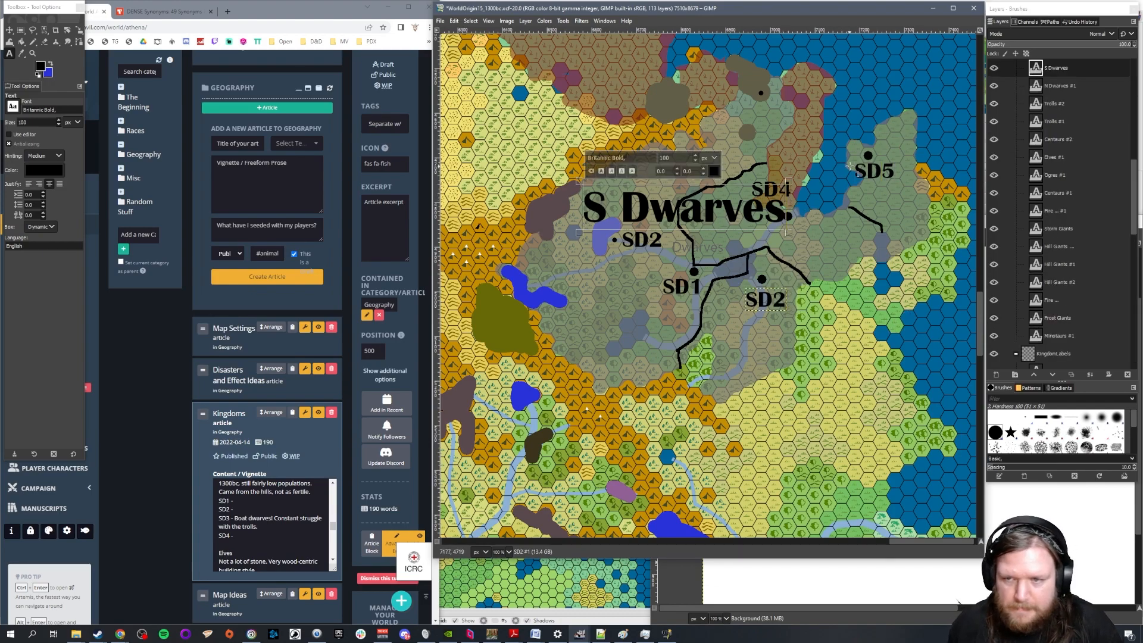
click(873, 169)
click(759, 188)
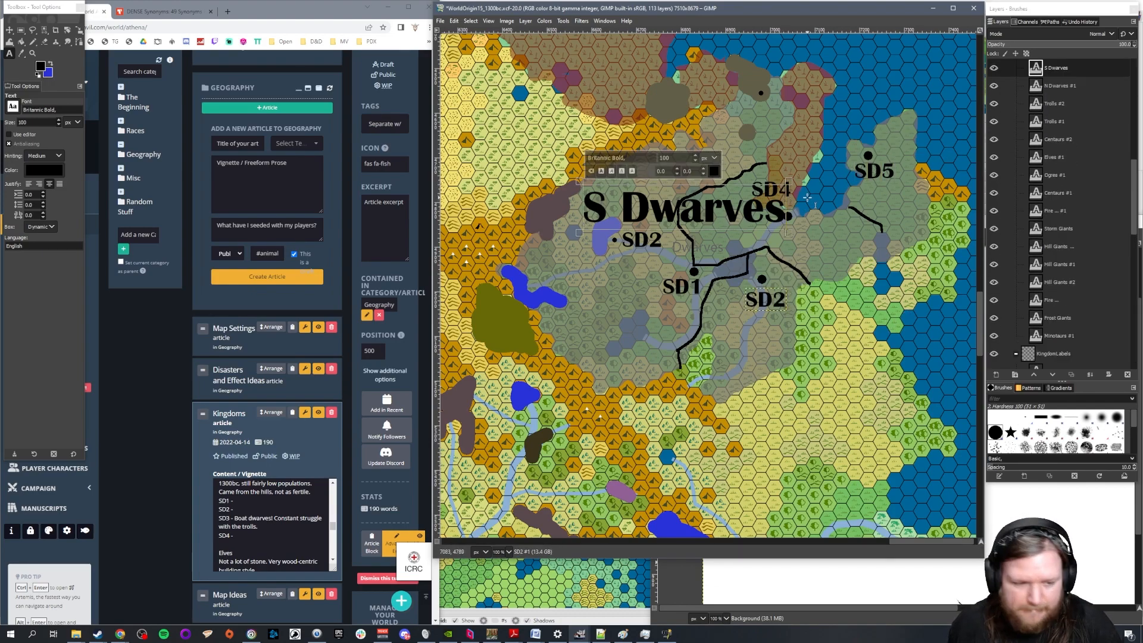
click(839, 207)
click(774, 187)
text(3)
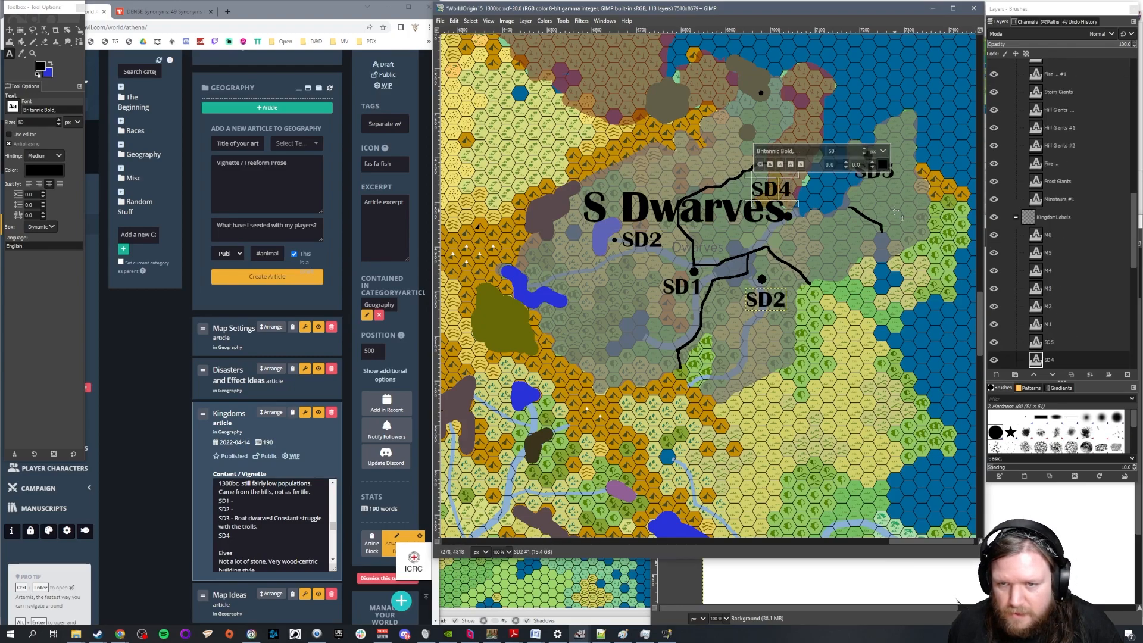
key(Delete)
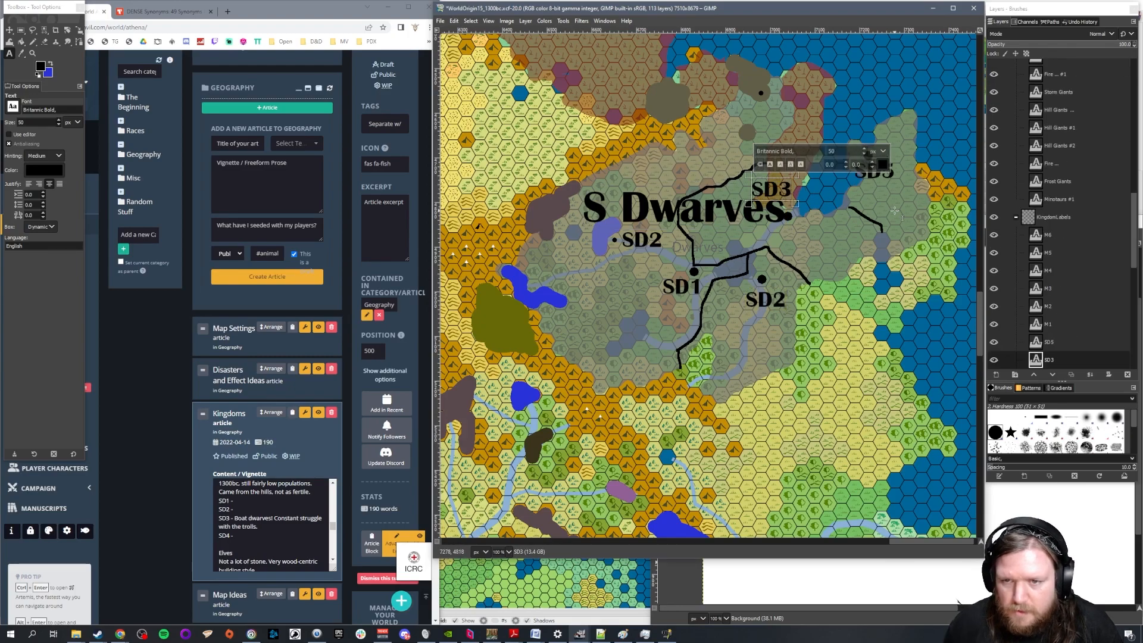
Change the SD5 text label on the northeastern peninsula to SD4
click(880, 177)
text(4)
key(Delete)
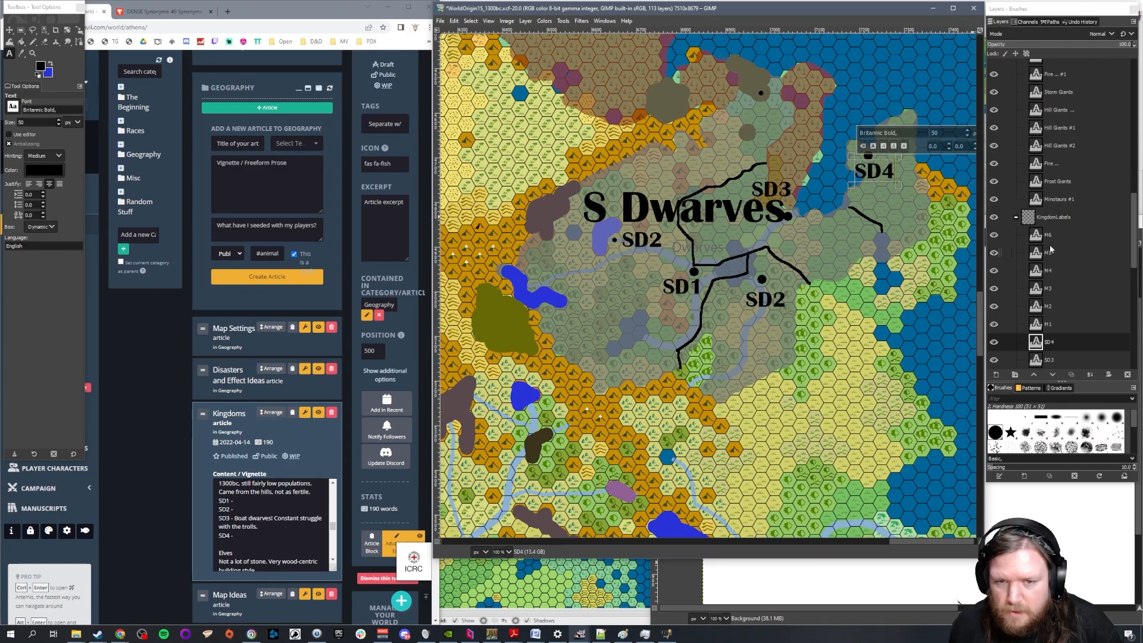
Delete the text layer of the western SD2 label beside the small lake dot
scroll(1082, 316, down, 2)
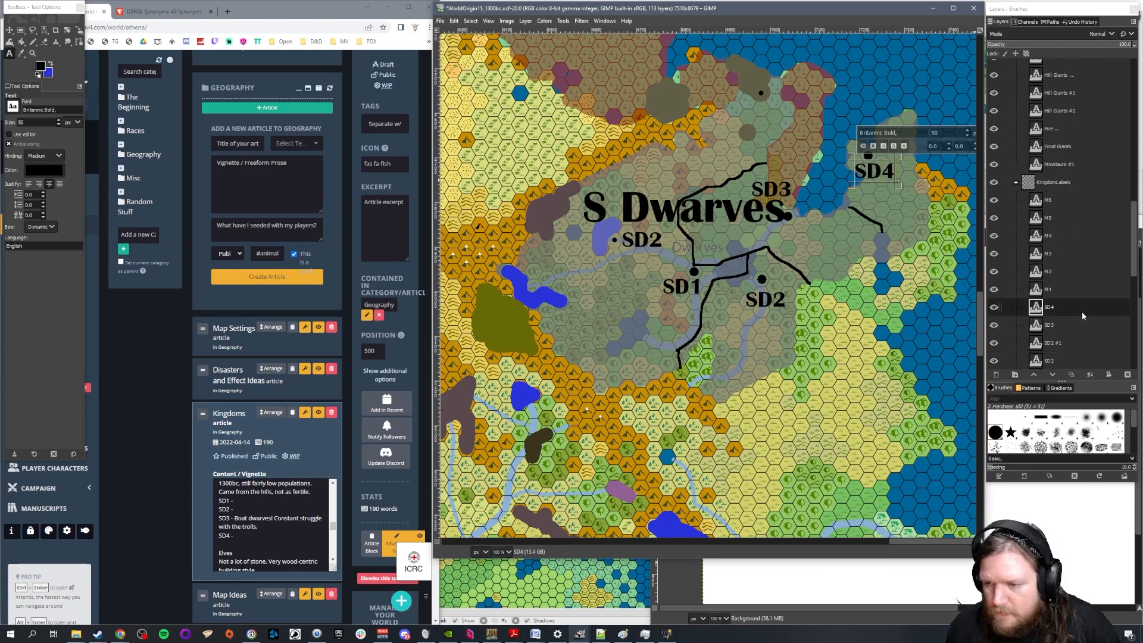
click(1070, 342)
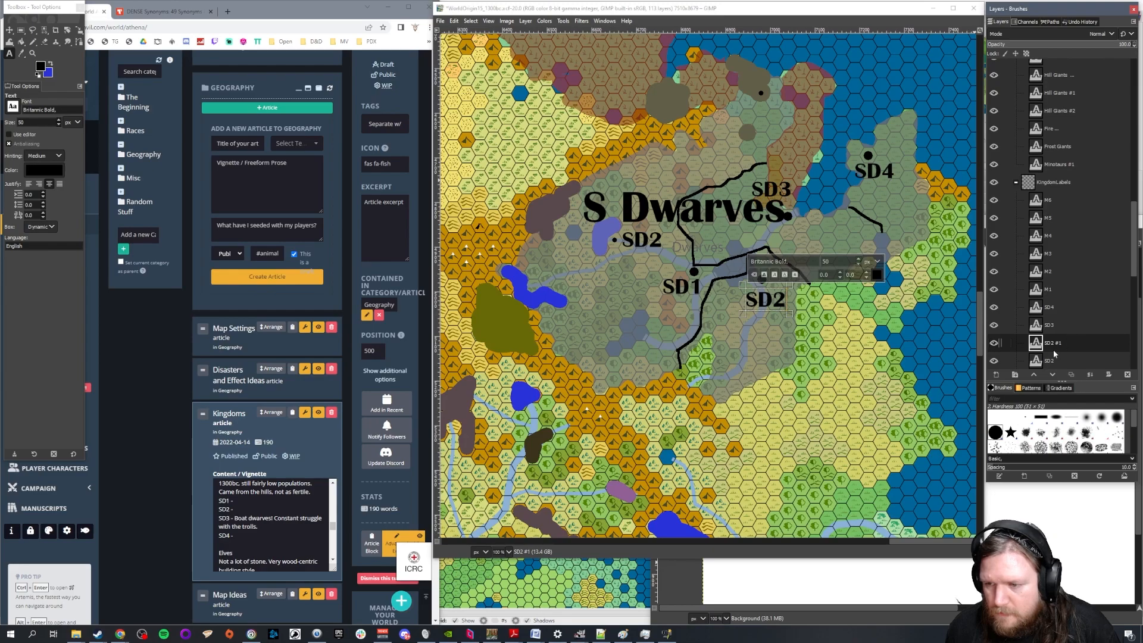
click(1060, 360)
click(1127, 374)
Rename the remaining SD2 #1 text layer as SD2
double_click(1062, 346)
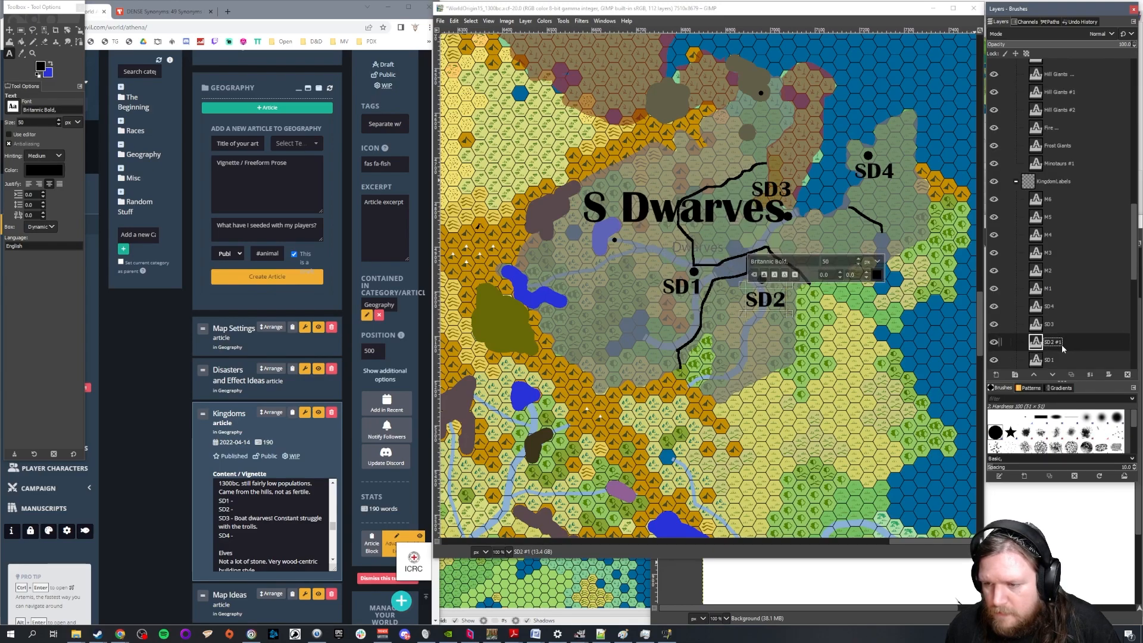
key(Right)
key(BackSpace)
key(BackSpace)
key(BackSpace)
key(Return)
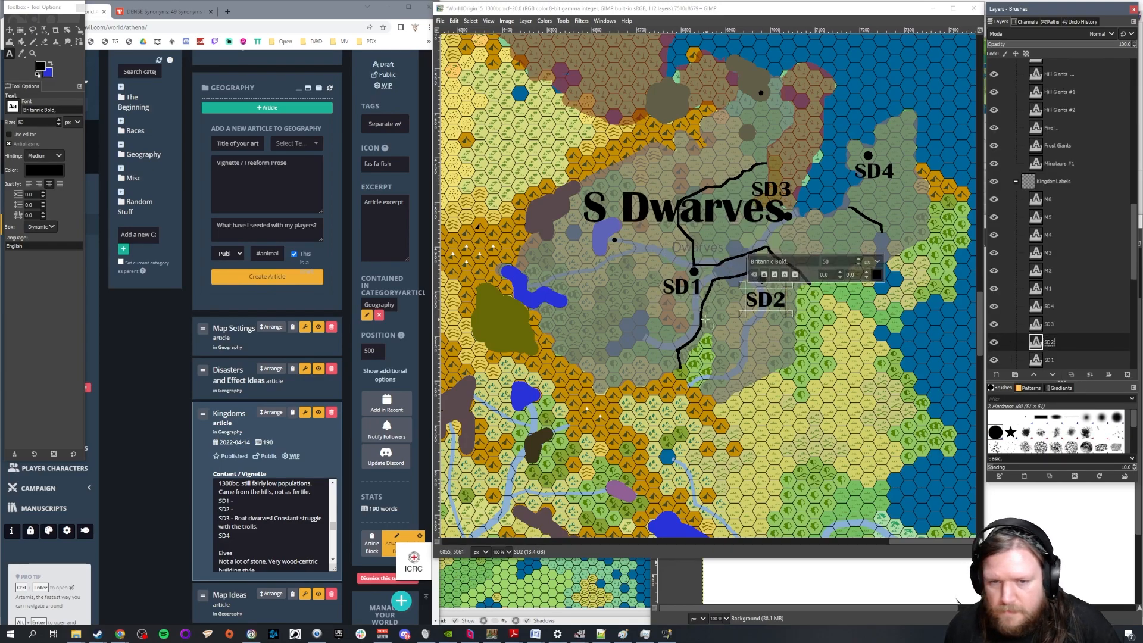
Move the SD1 label northwest, between the small western dot and the large city dot
click(9, 30)
drag(685, 286, 643, 261)
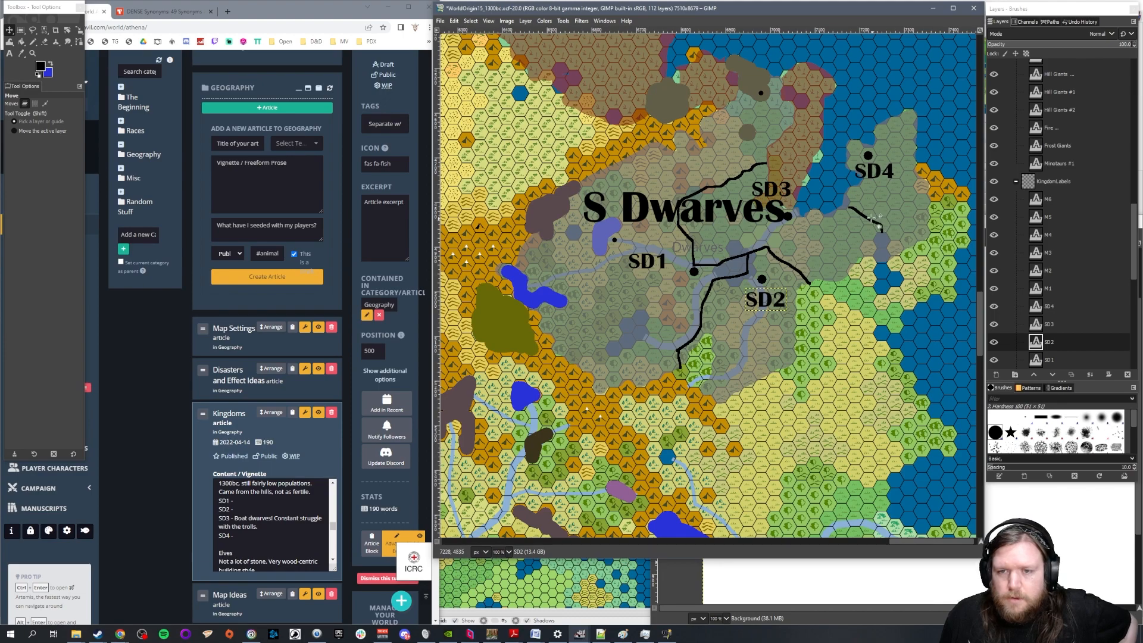
On the Border layer, erase the border line running northeast from the S Dwarves title toward the area above SD3
scroll(789, 134, up, 1)
key(shift+e)
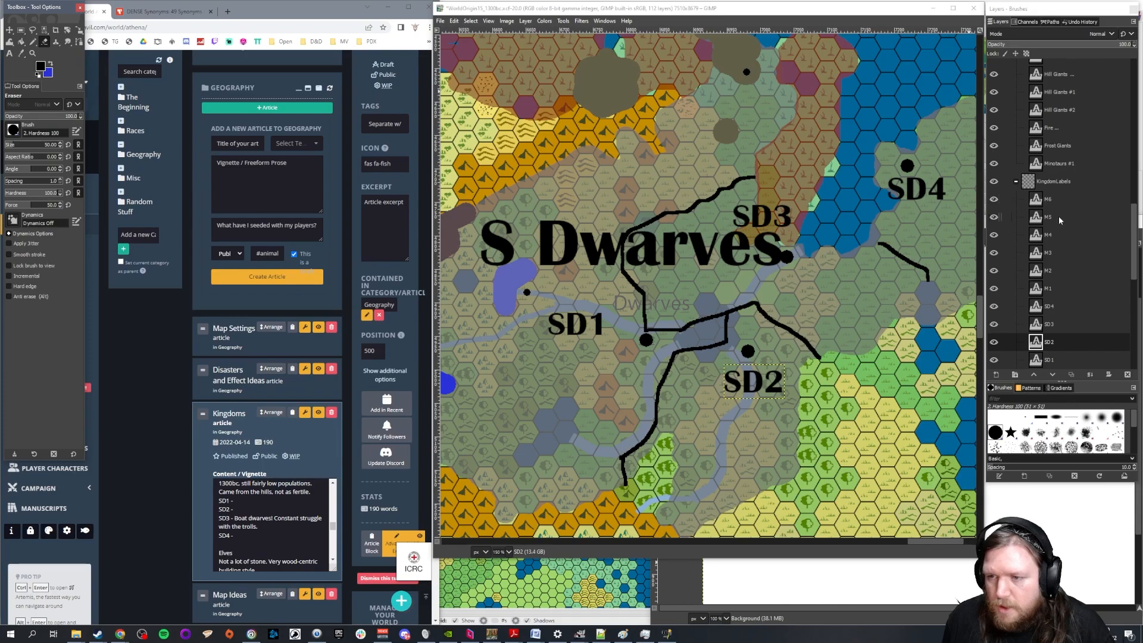
scroll(1066, 208, up, 2)
scroll(1017, 218, up, 5)
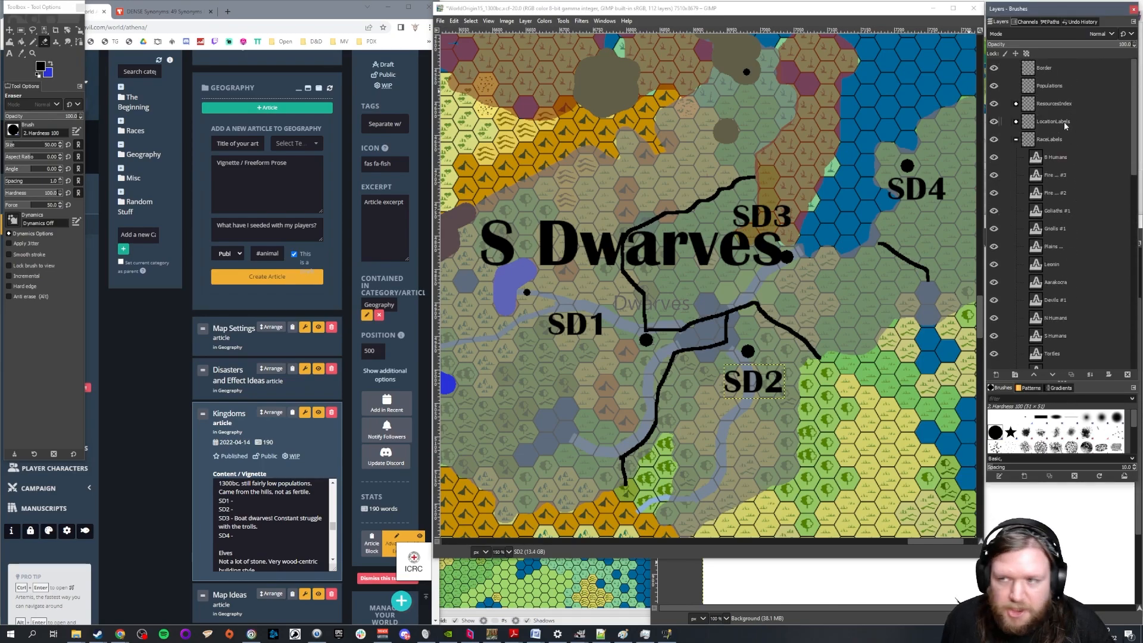
click(1062, 72)
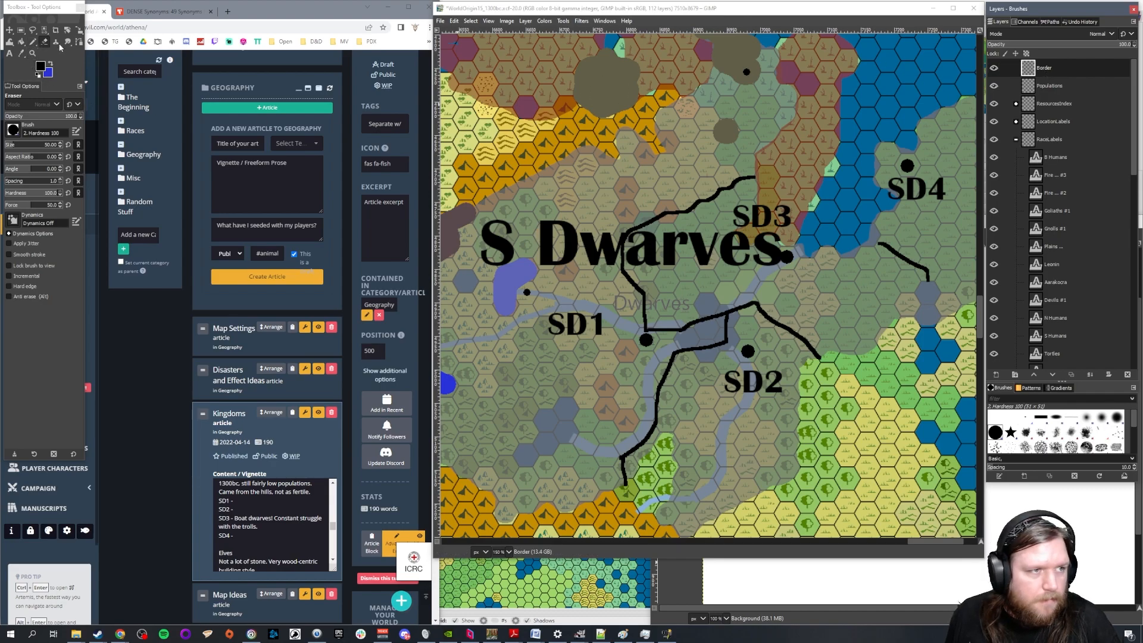
drag(638, 228, 752, 179)
Draw a size 5 Pencil border line from the northern mountains south to the open border end at the S Dwarves title
click(33, 41)
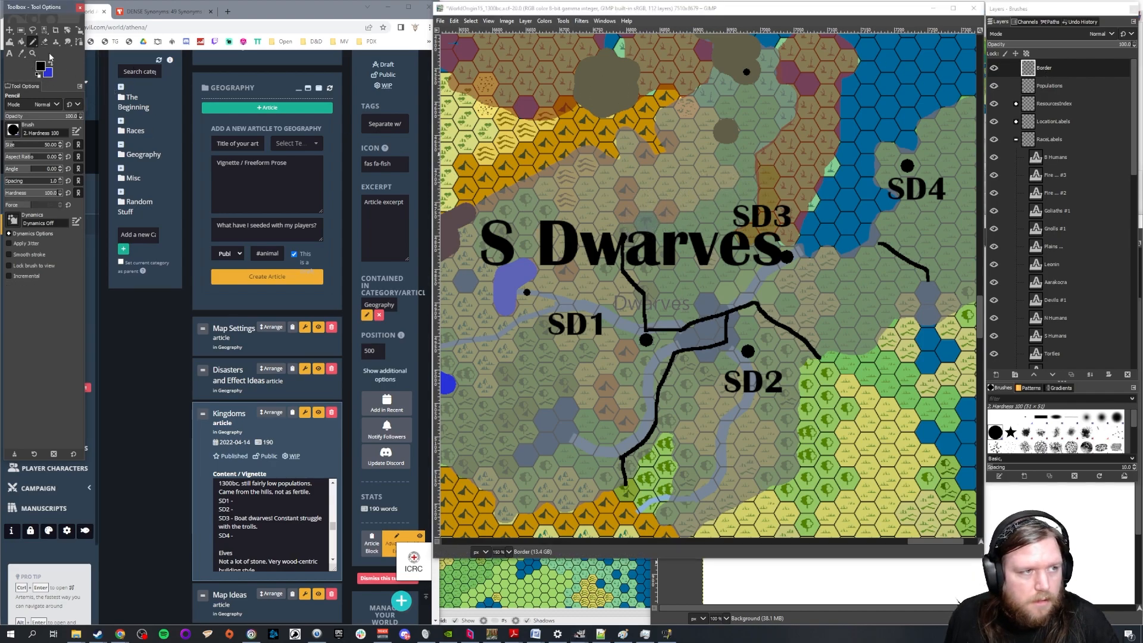
double_click(55, 145)
text(5)
key(Return)
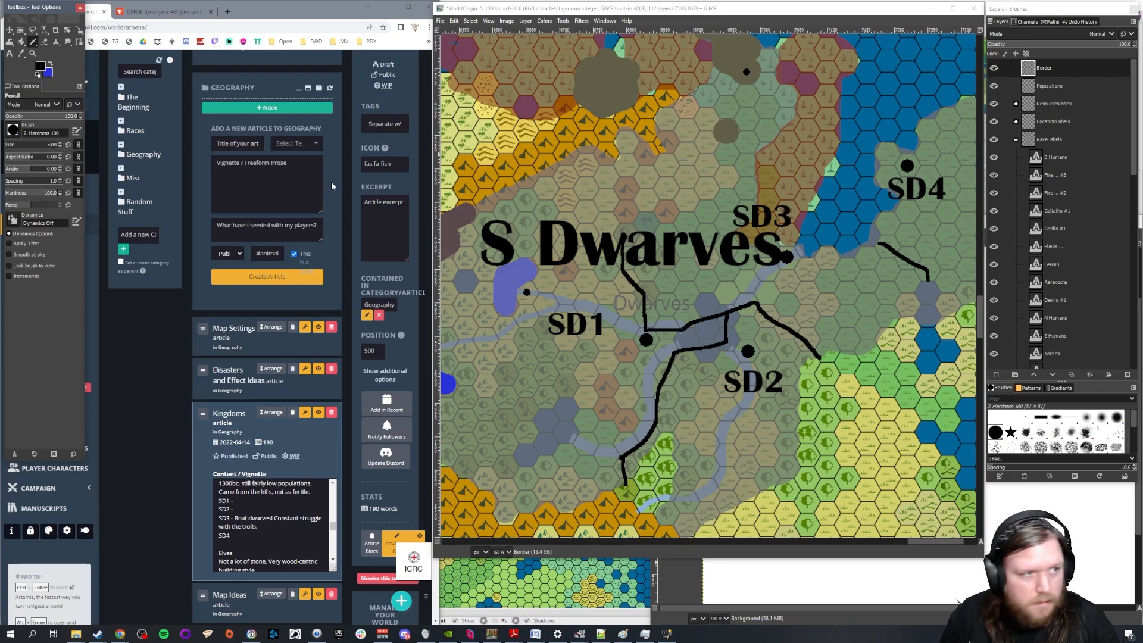
mouse_move(623, 241)
mouse_down()
mouse_move(629, 176)
mouse_move(607, 152)
mouse_up()
key(ctrl+z)
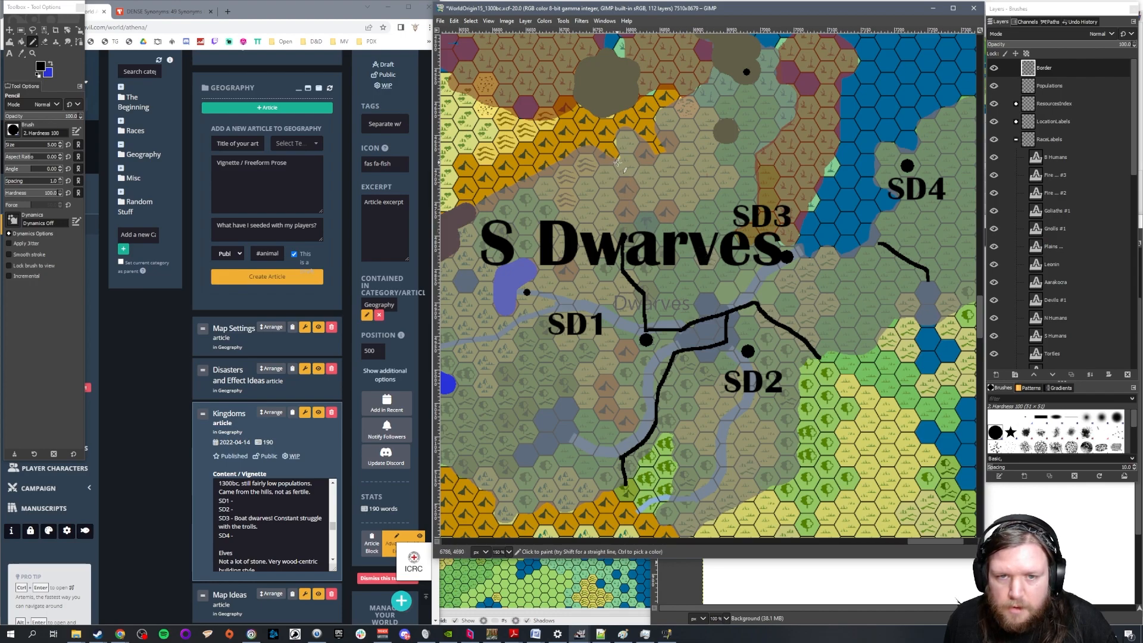
drag(618, 160, 623, 241)
scroll(754, 265, down, 2)
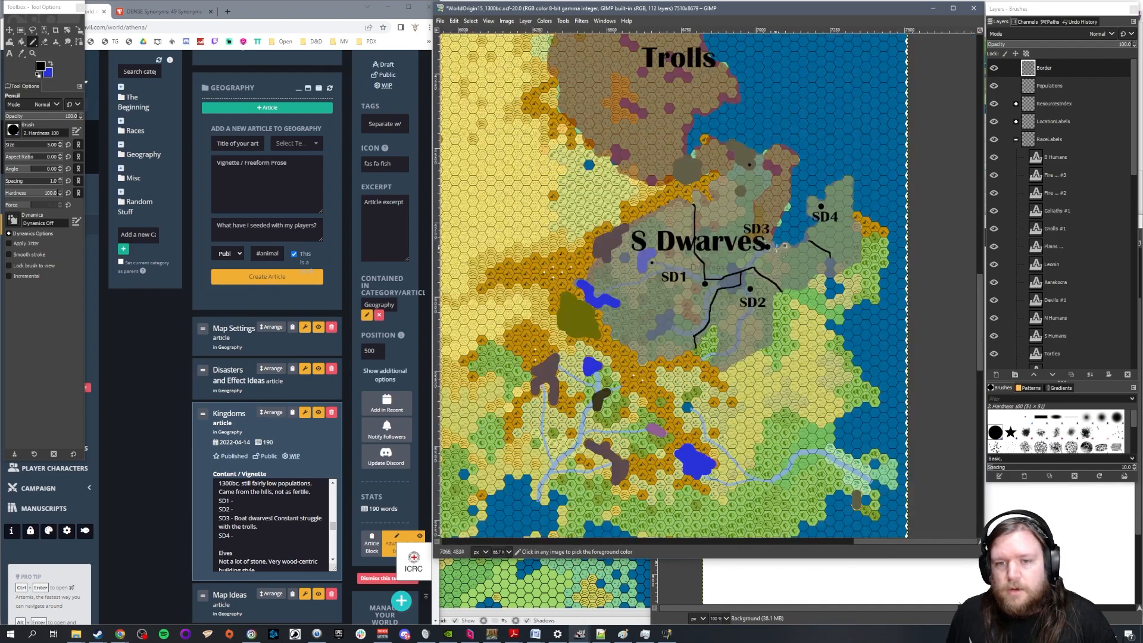
Try a border line branching northeast from the new northern border toward the area above SD3
scroll(859, 241, up, 2)
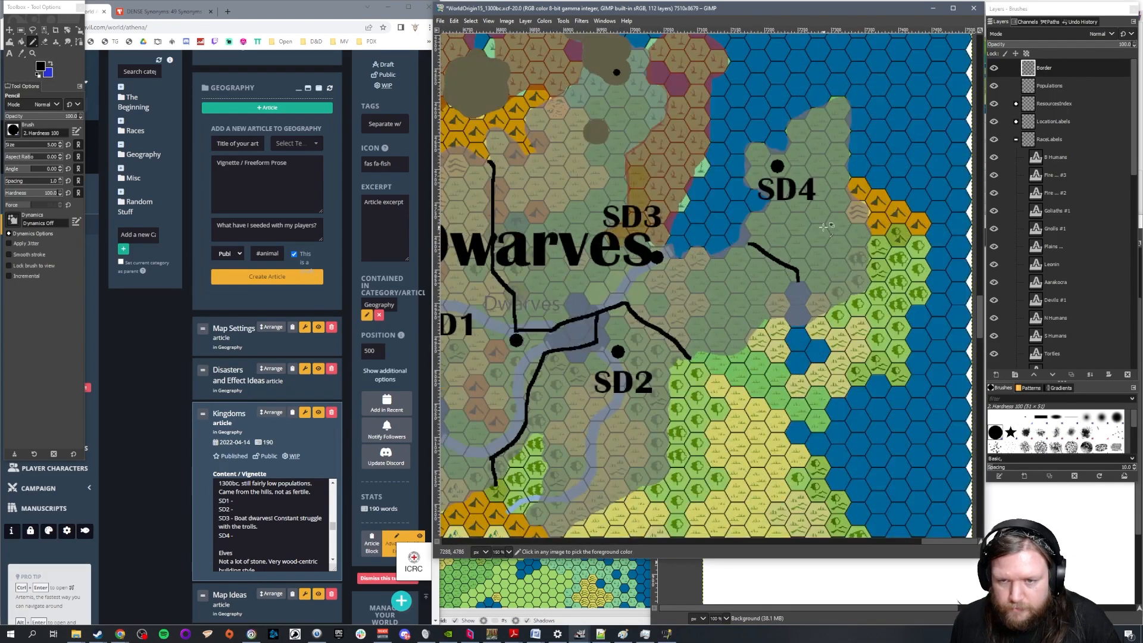
scroll(824, 226, down, 1)
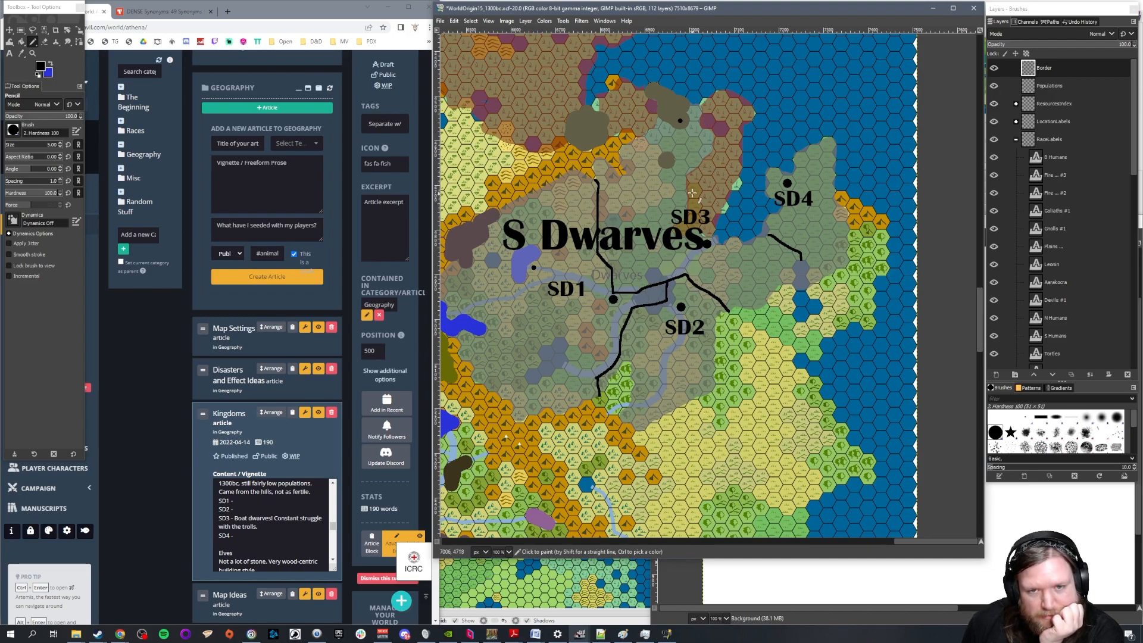
drag(610, 211, 686, 176)
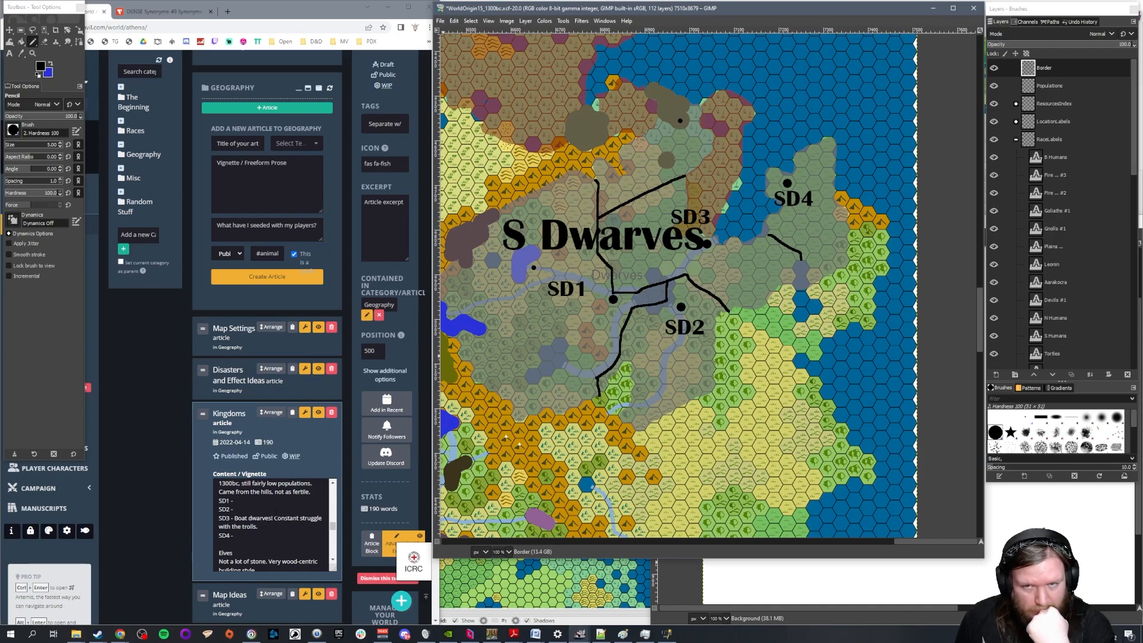
key(ctrl+z)
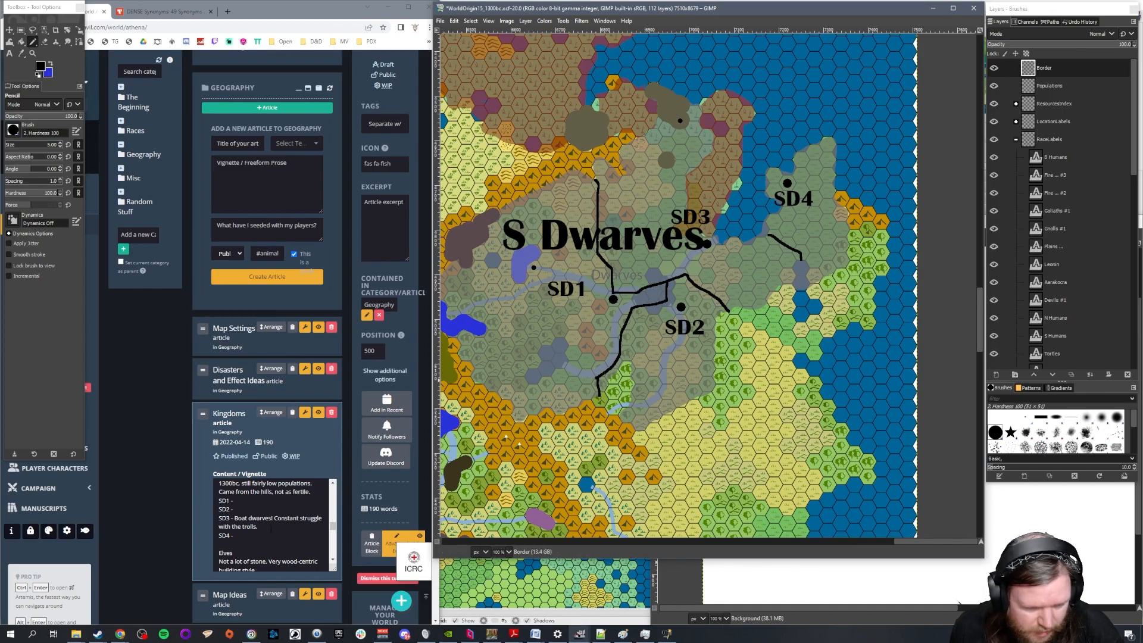
Add "Only access to tin (but its very remote!)" to the SD3 entry in the World Anvil Kingdoms article
click(271, 527)
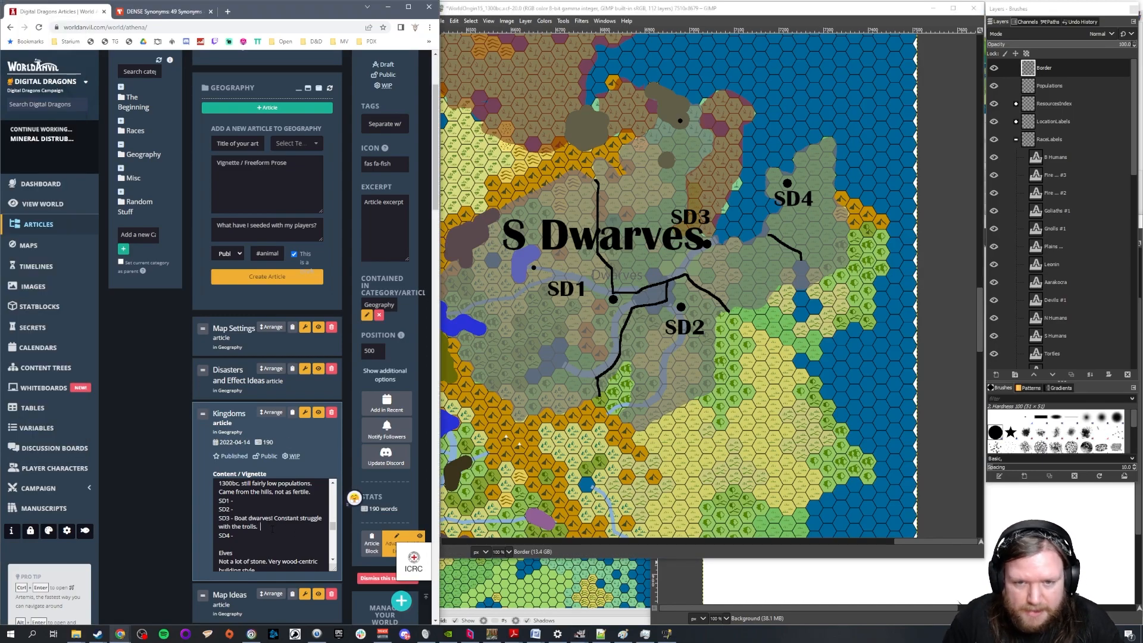
text(Only access to)
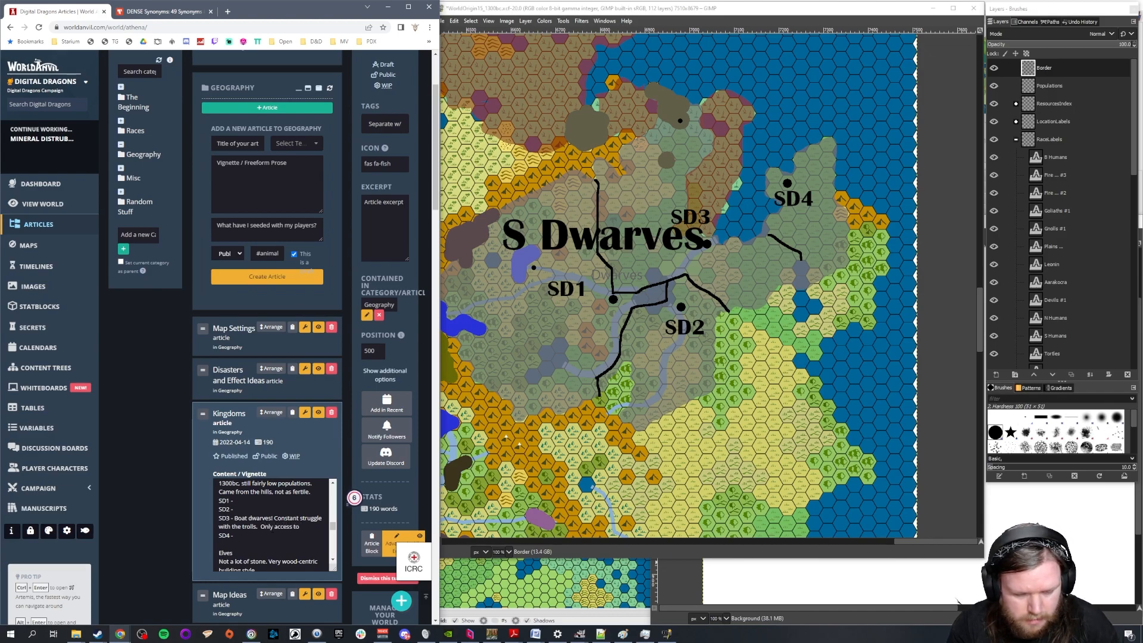
text( tin (but)
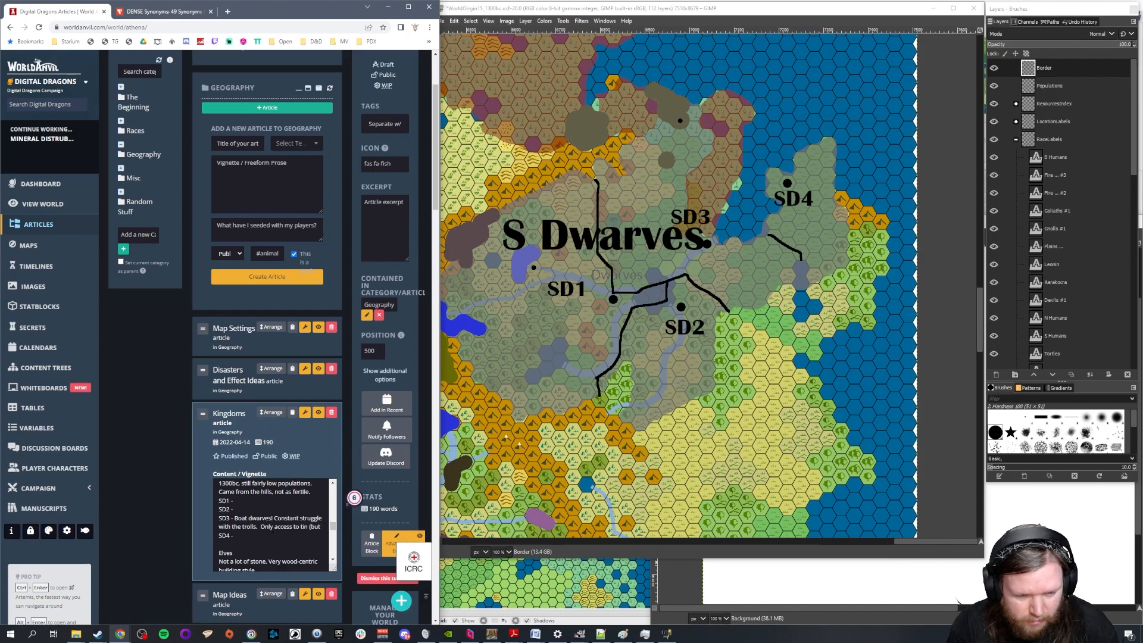
text( its very remo)
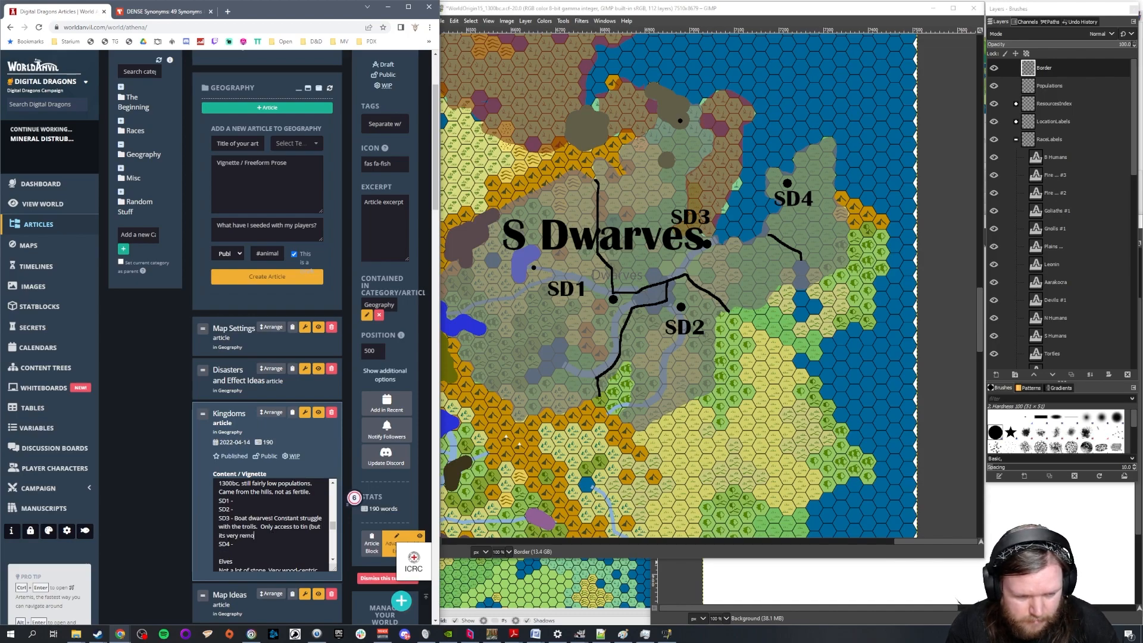
text(te!))
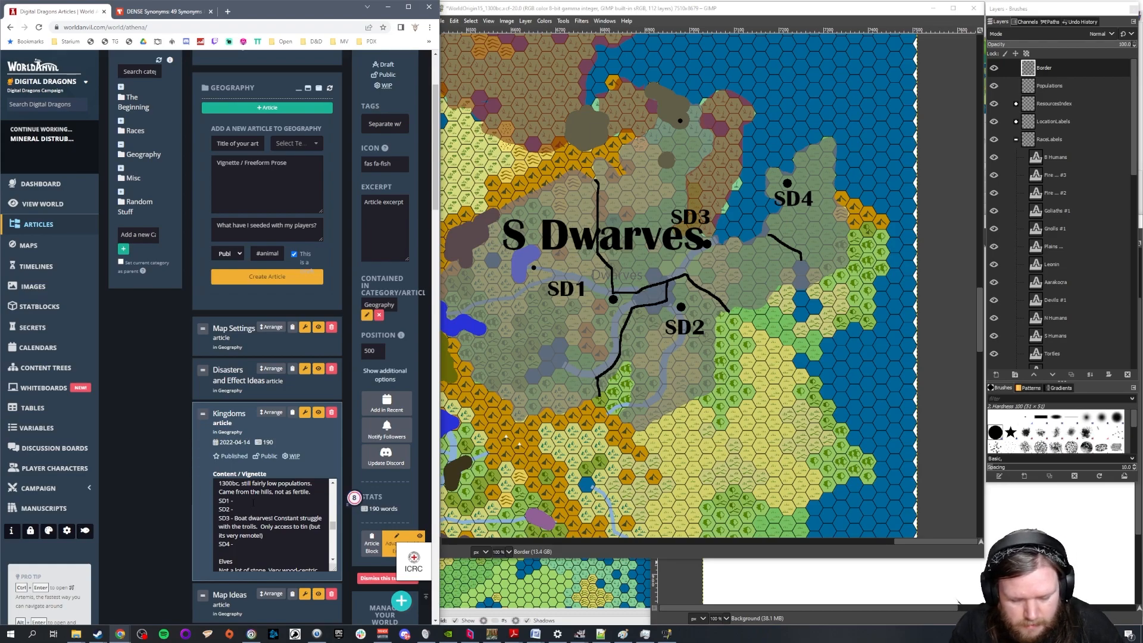
Describe SD1 as "Very powerful state, pretty domineering over the others."
text(ery power)
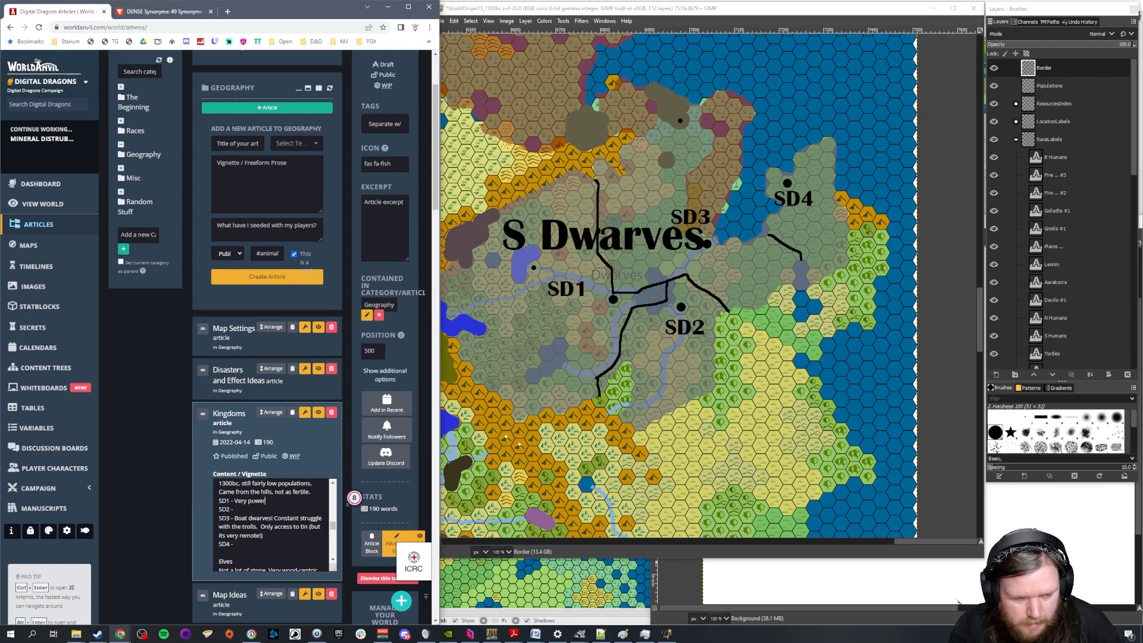
text(ful state, pre)
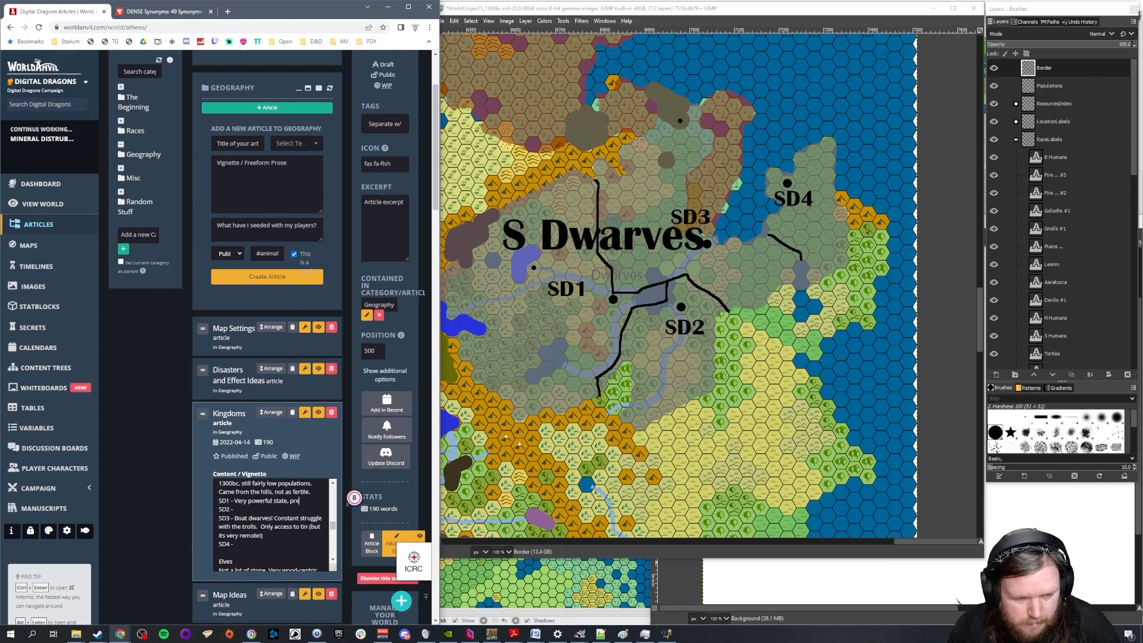
text(tty domineering)
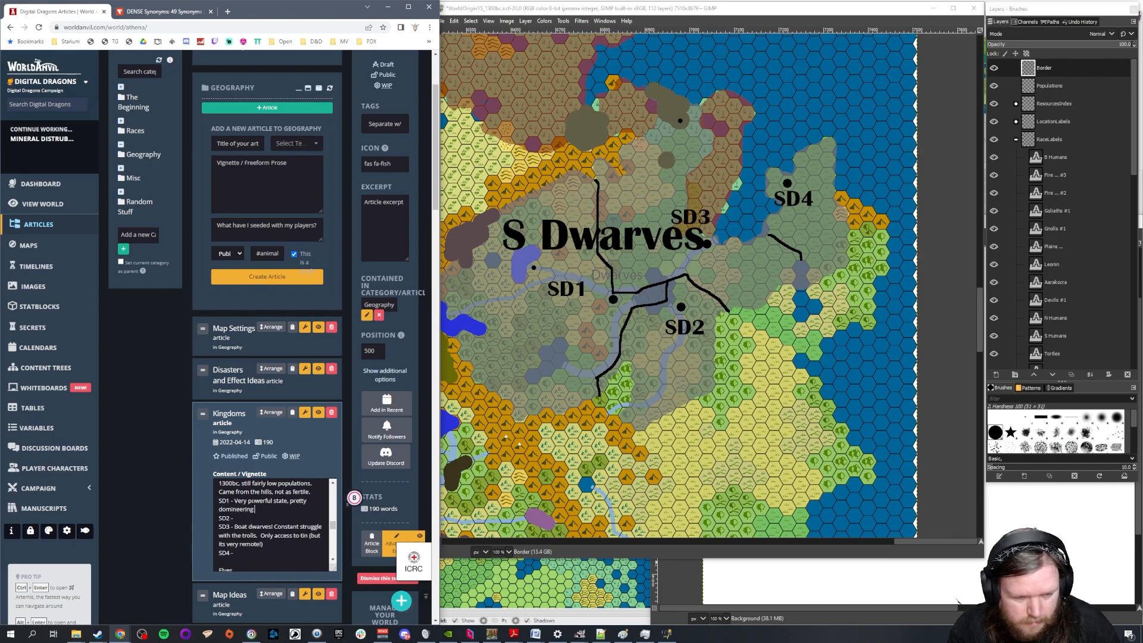
text( over the others.)
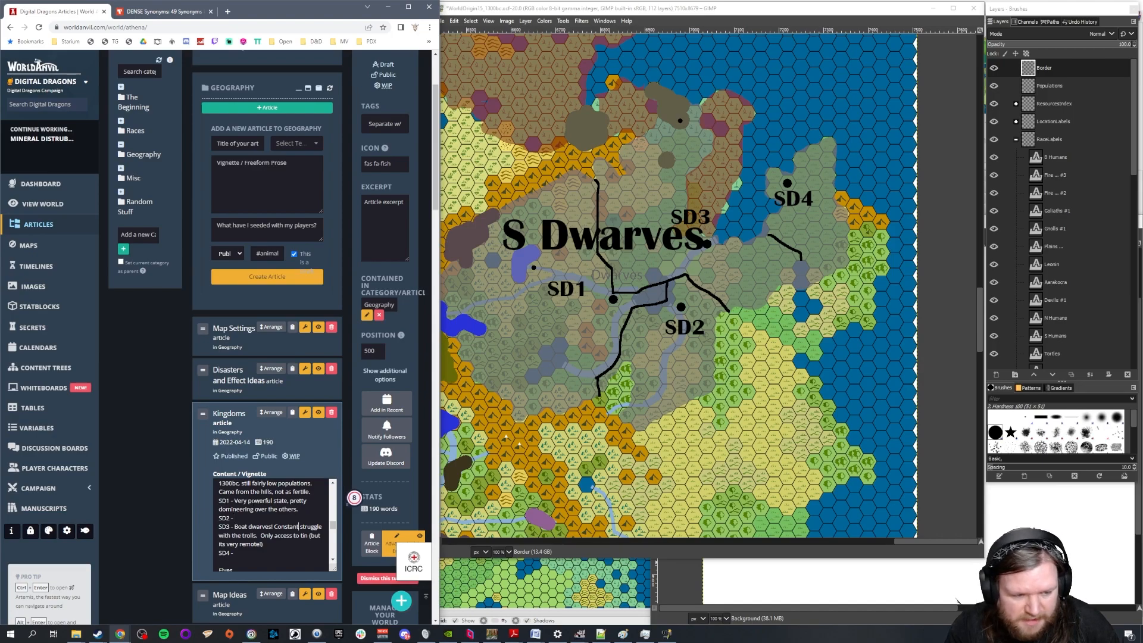
Add "Resents SD1." to the SD3 entry and describe SD2 as "Neutral kingmaker."
text(sents SD1.)
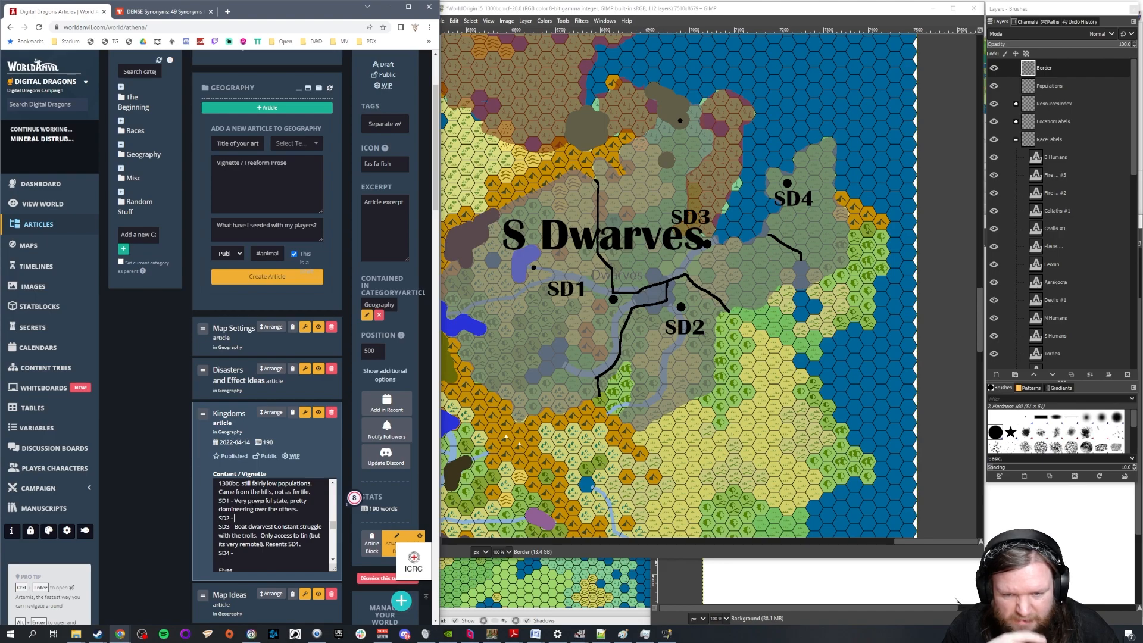
text(Neutral)
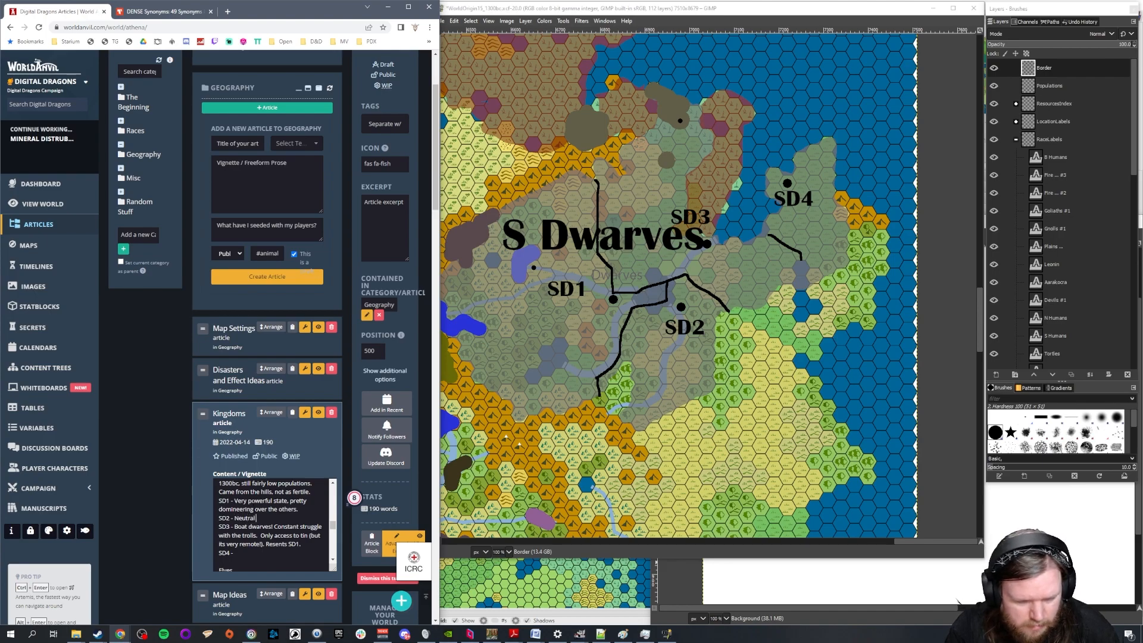
text( kingmaker.)
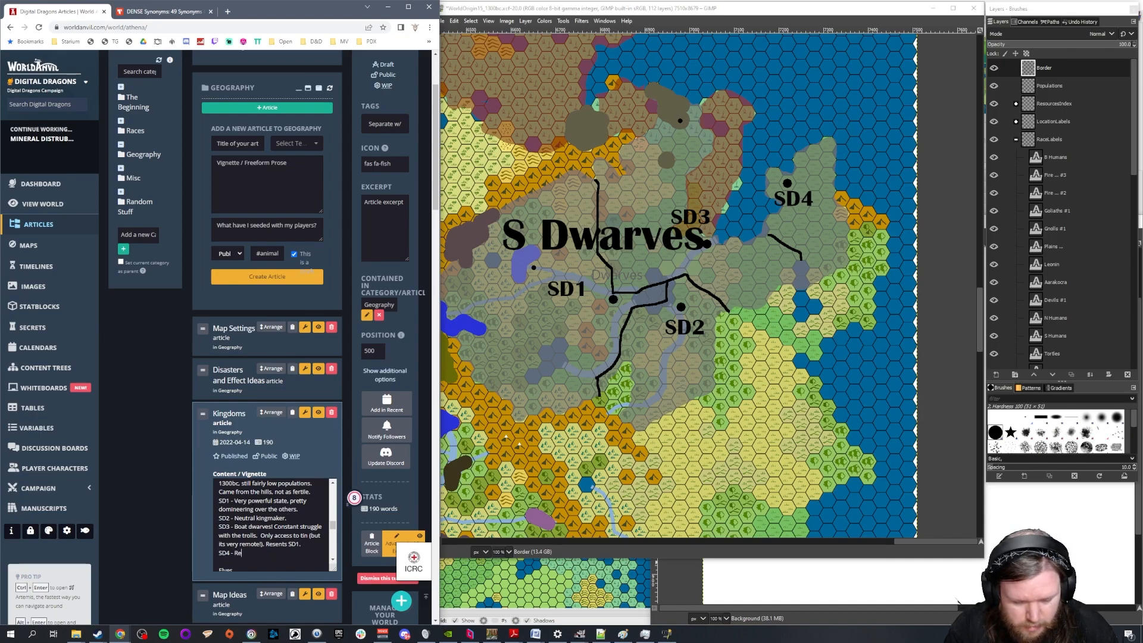
Describe SD4 in the Kingdoms article as "Split from SD3 with SD1's help."
text(v)
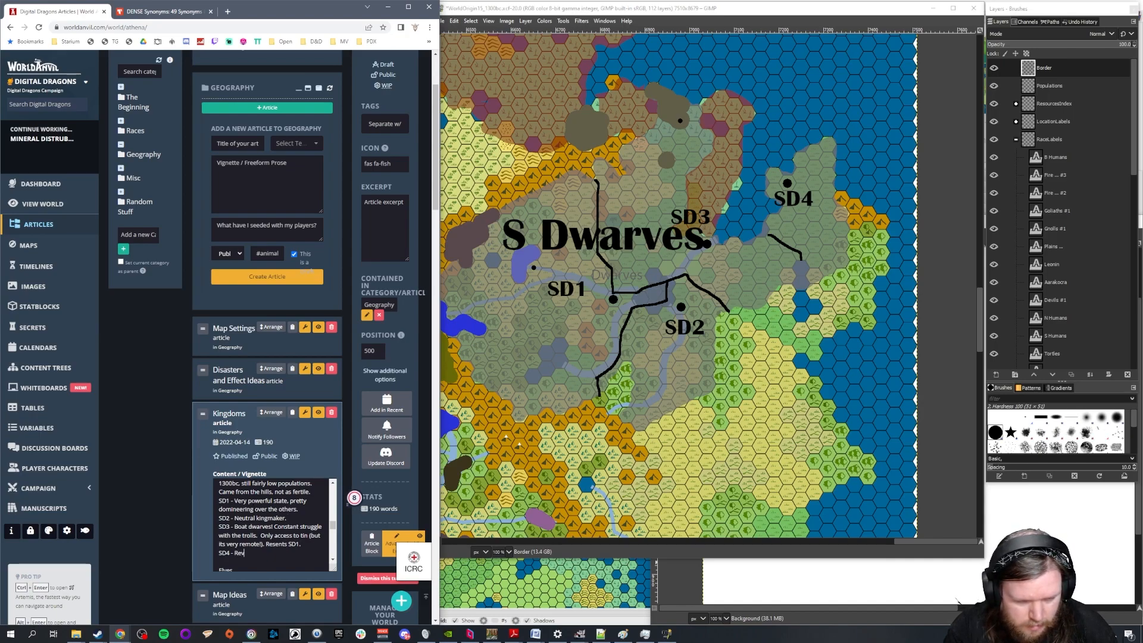
key(BackSpace)
key(BackSpace)
key(BackSpace)
text(Split)
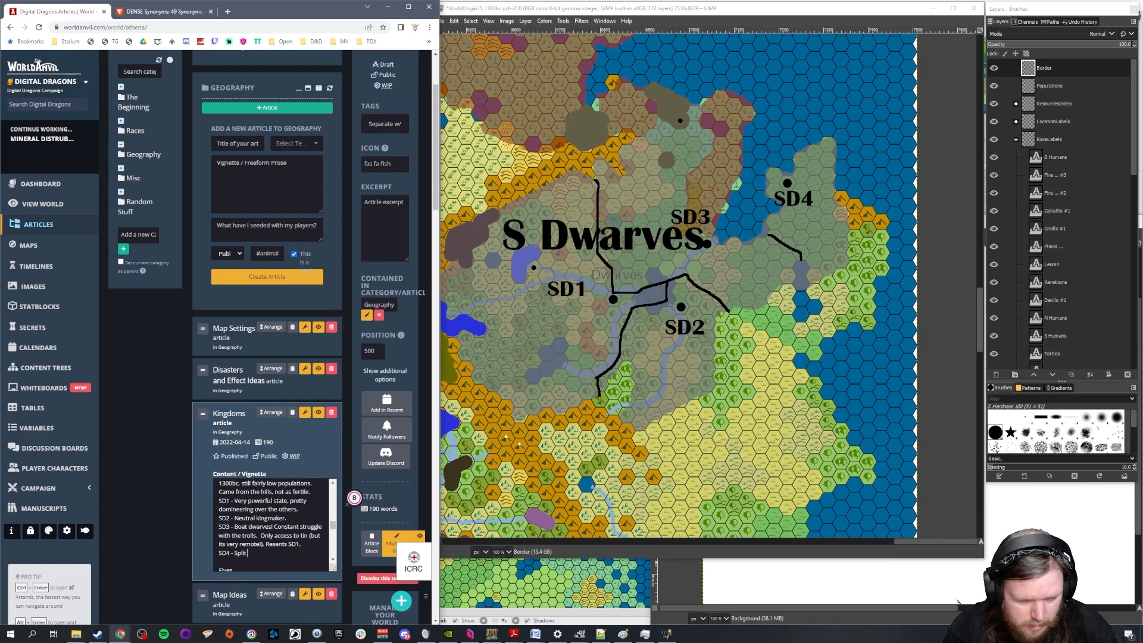
text( from SD3 with SD1's help.)
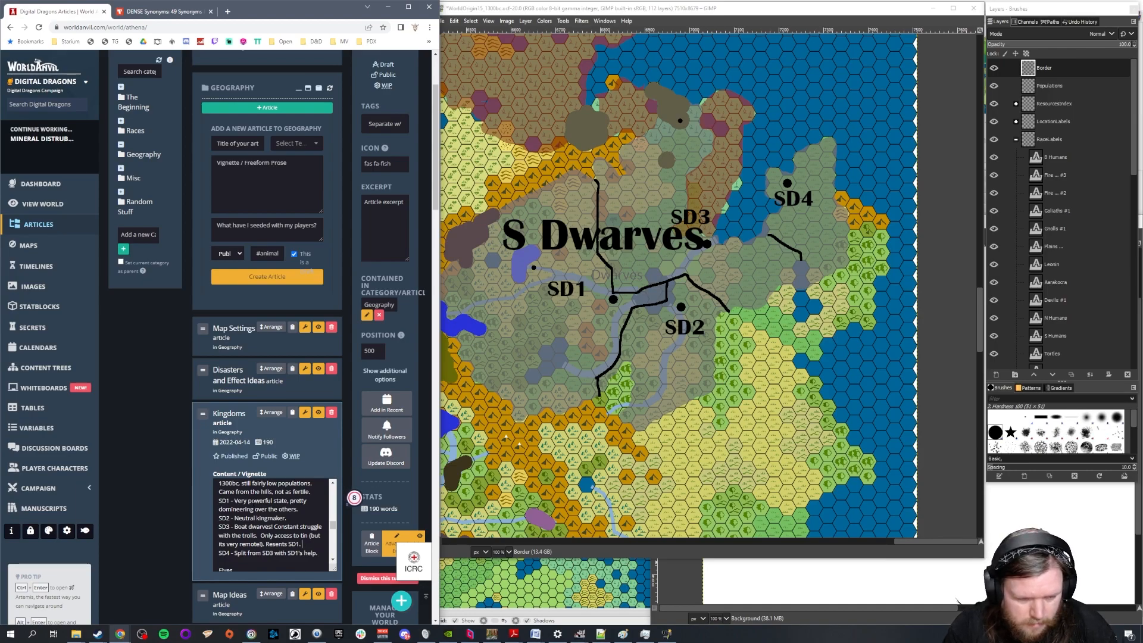
Add "Want's SD4 back." to the end of the SD3 entry, after the sentence about resenting SD1
text(Want's)
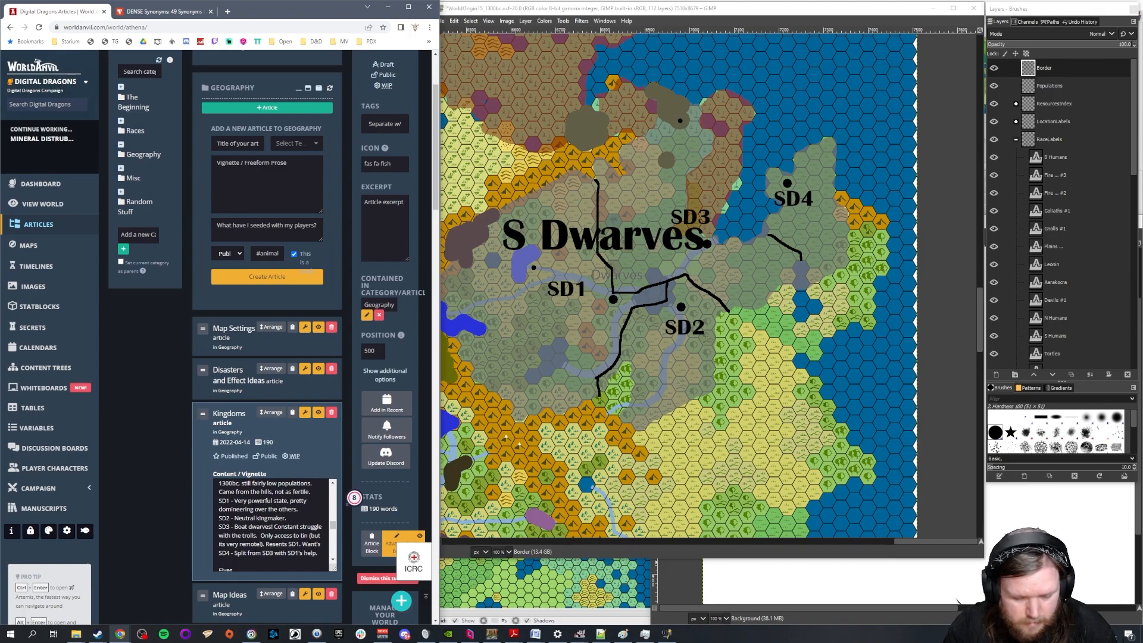
key(Return)
text(SD4 back.)
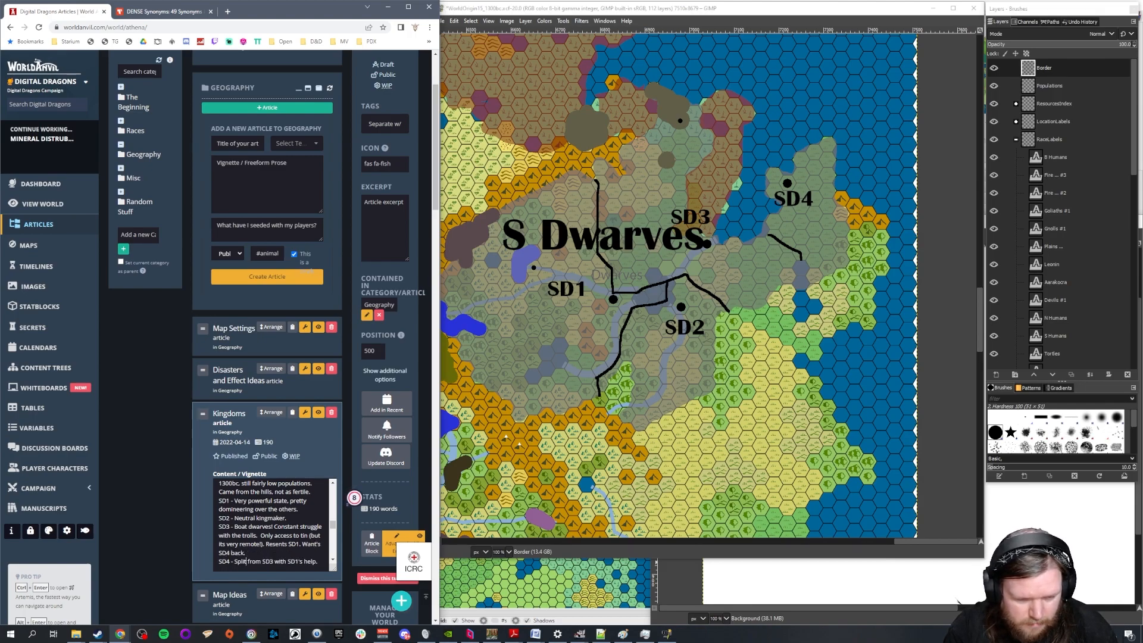
Add "Raiders, pirates. SD3 hates them, but relies on their help against Trolls." to the SD4 entry
key(Down)
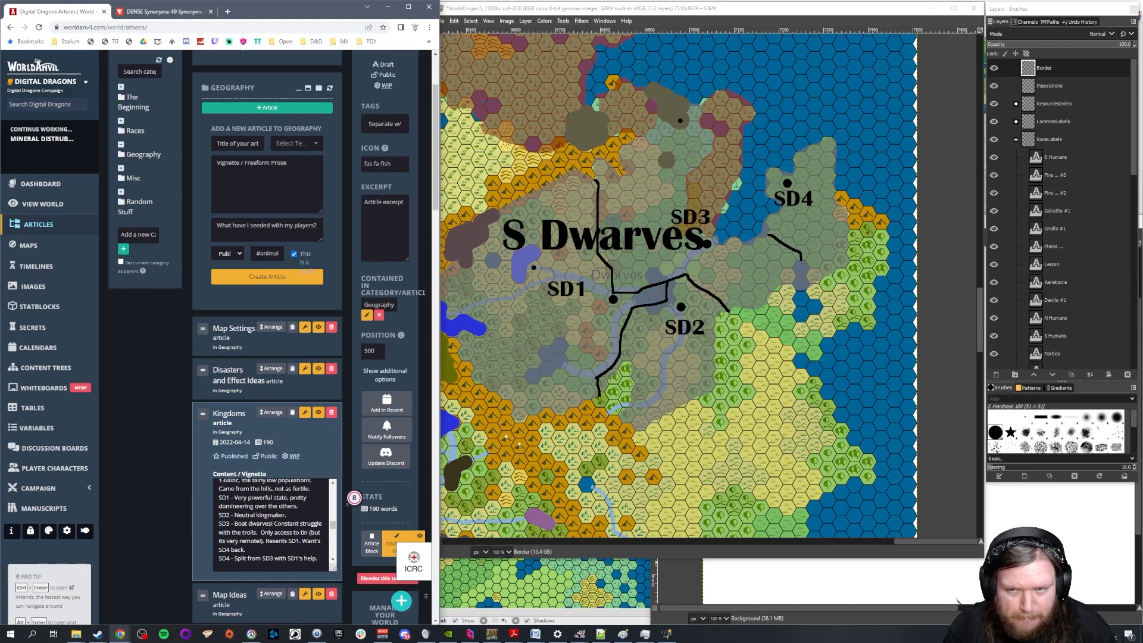
text(Raiders, pirates.)
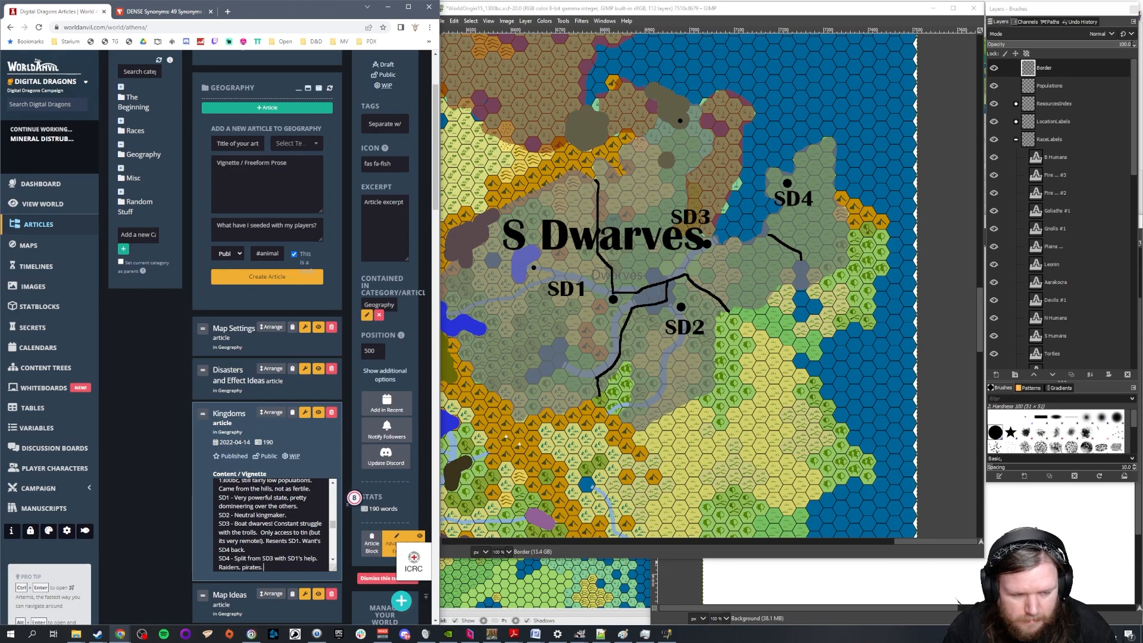
text( SD3 hates them.)
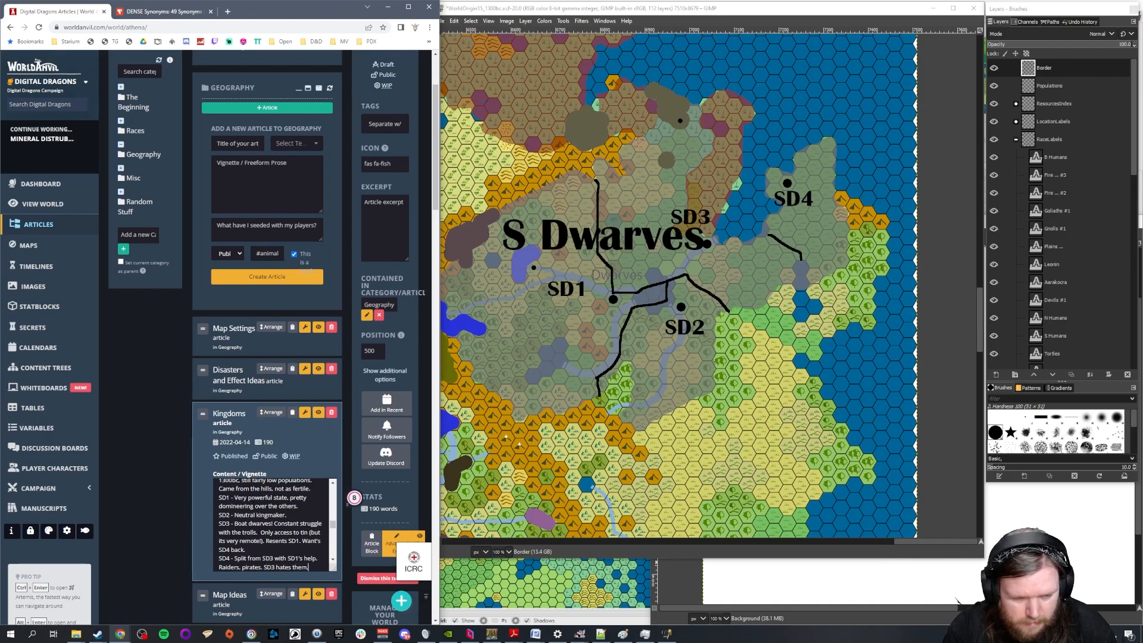
key(BackSpace)
text(, but relies on th)
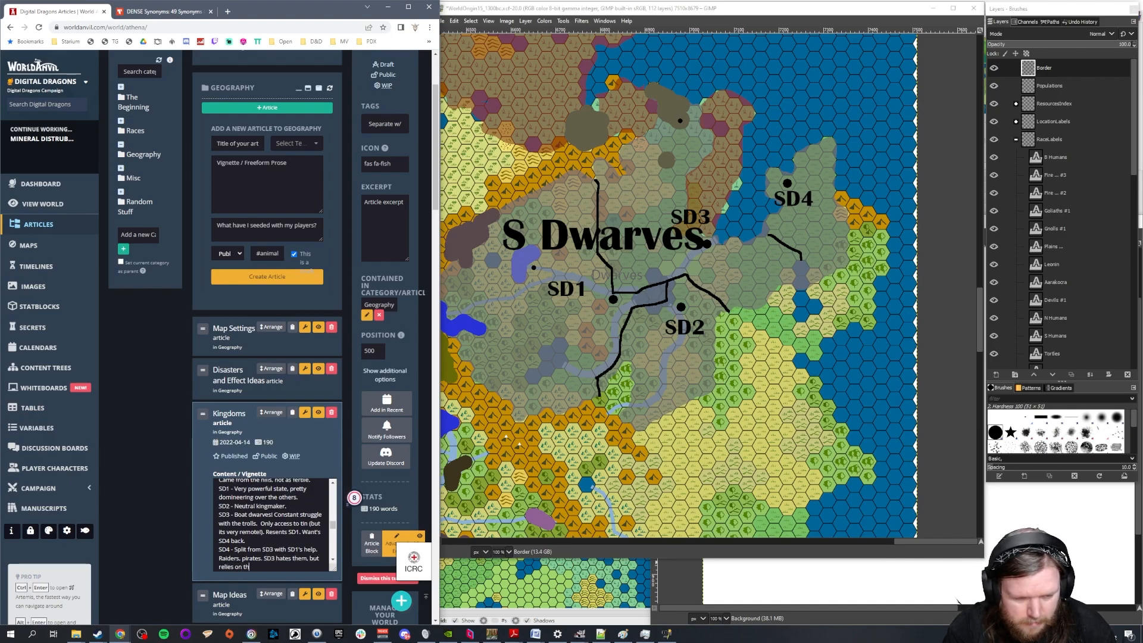
text(eir help against Trolls.)
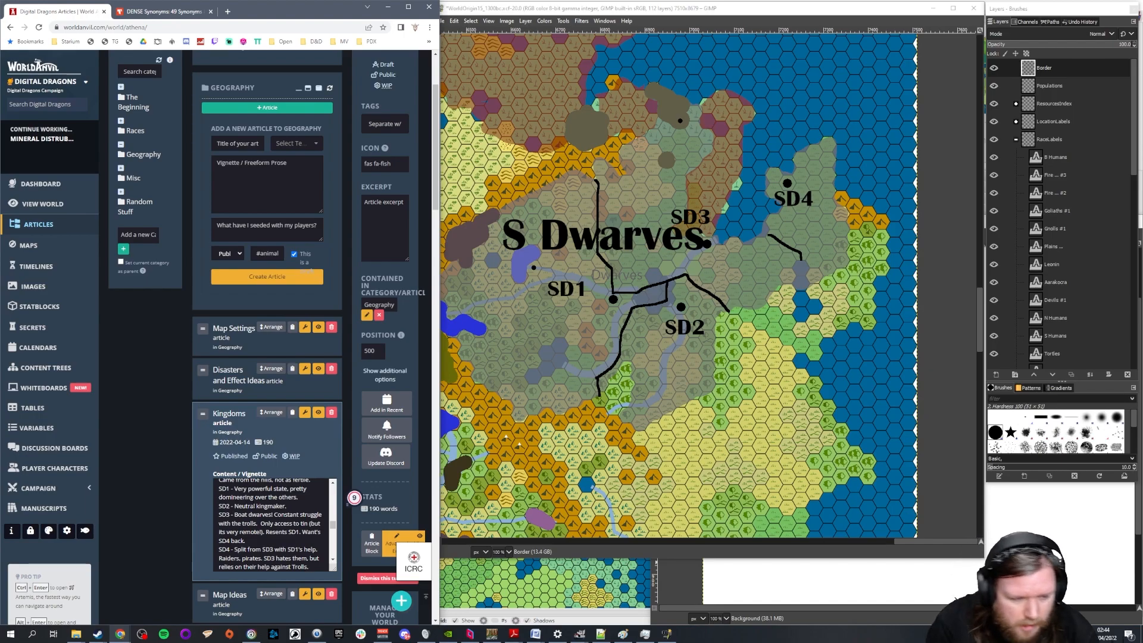
Delete the raiders, pirates and Trolls text from the SD4 entry, keeping only the sentence about its split from SD3
key(ctrl+shift+Left)
key(ctrl+shift+Left)
key(ctrl+shift+Left)
key(ctrl+shift+Left)
key(ctrl+shift+Left)
key(ctrl+shift+Left)
key(ctrl+shift+Left)
key(ctrl+shift+Left)
key(ctrl+shift+Left)
key(ctrl+shift+Left)
key(ctrl+shift+Left)
key(ctrl+shift+Left)
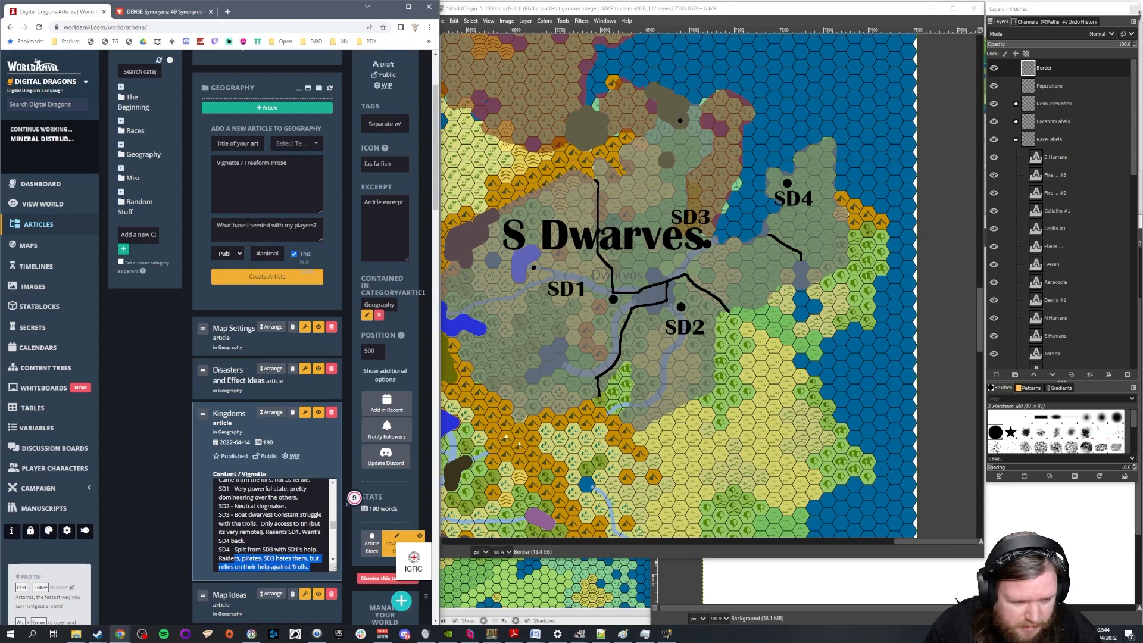
key(BackSpace)
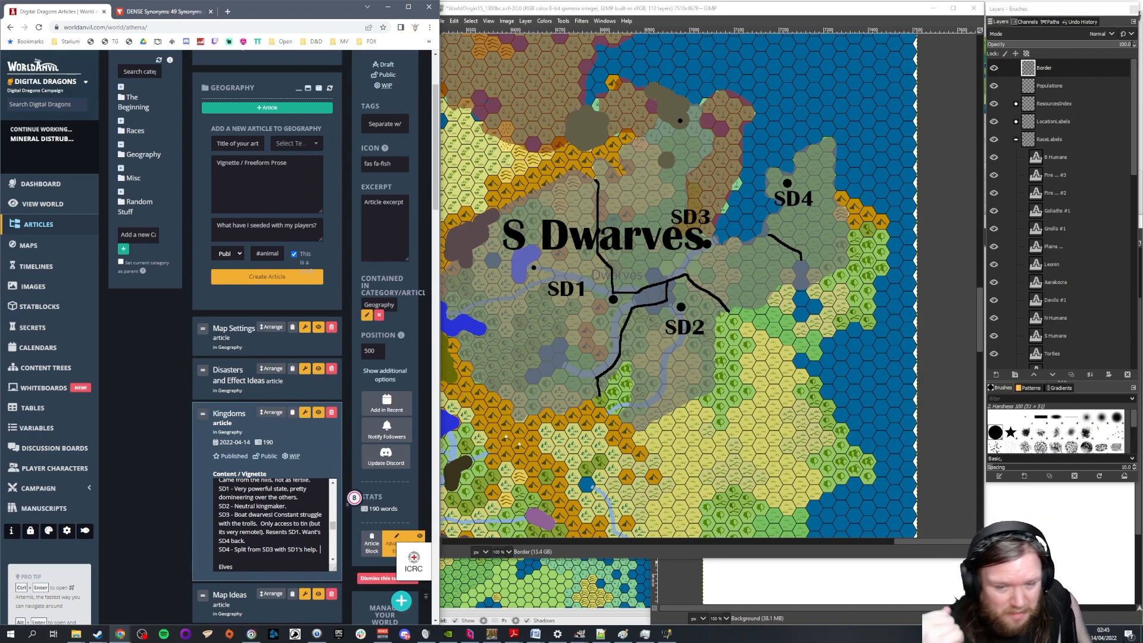
Add "SD3's wood supply, so SD3 cannot touch them." to the SD2 entry after "Neutral kingmaker."
click(246, 540)
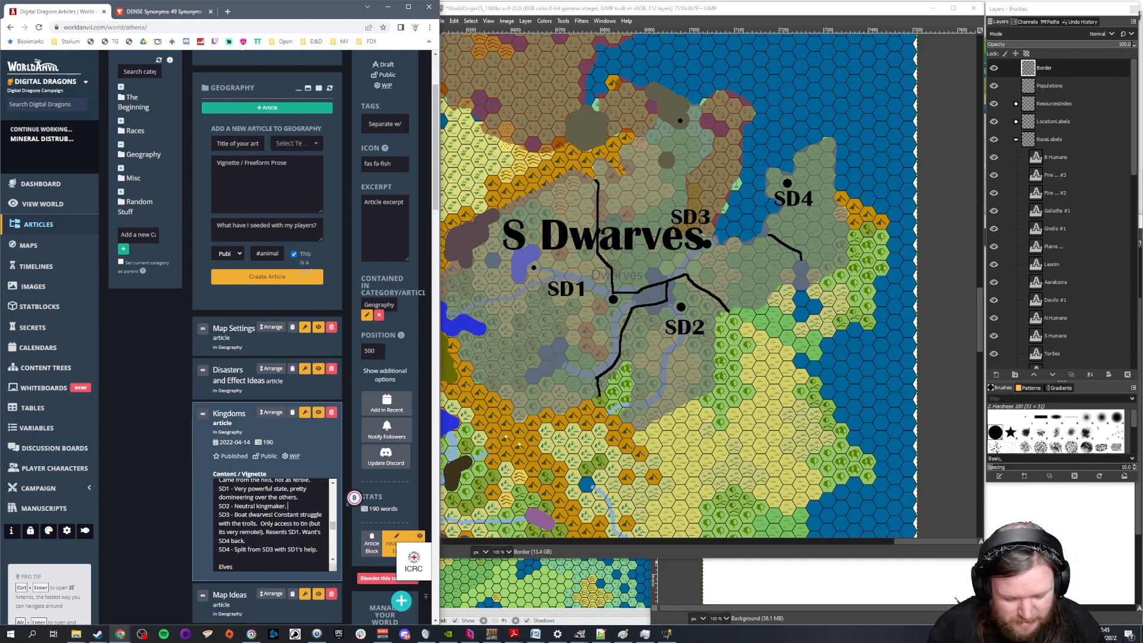
click(288, 506)
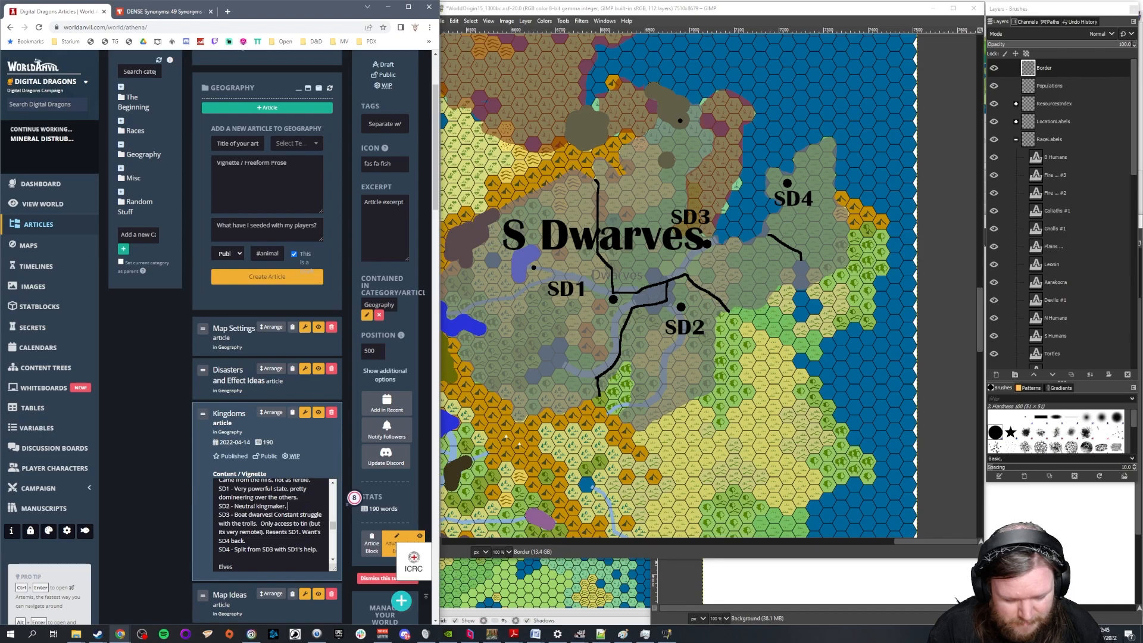
text(SD)
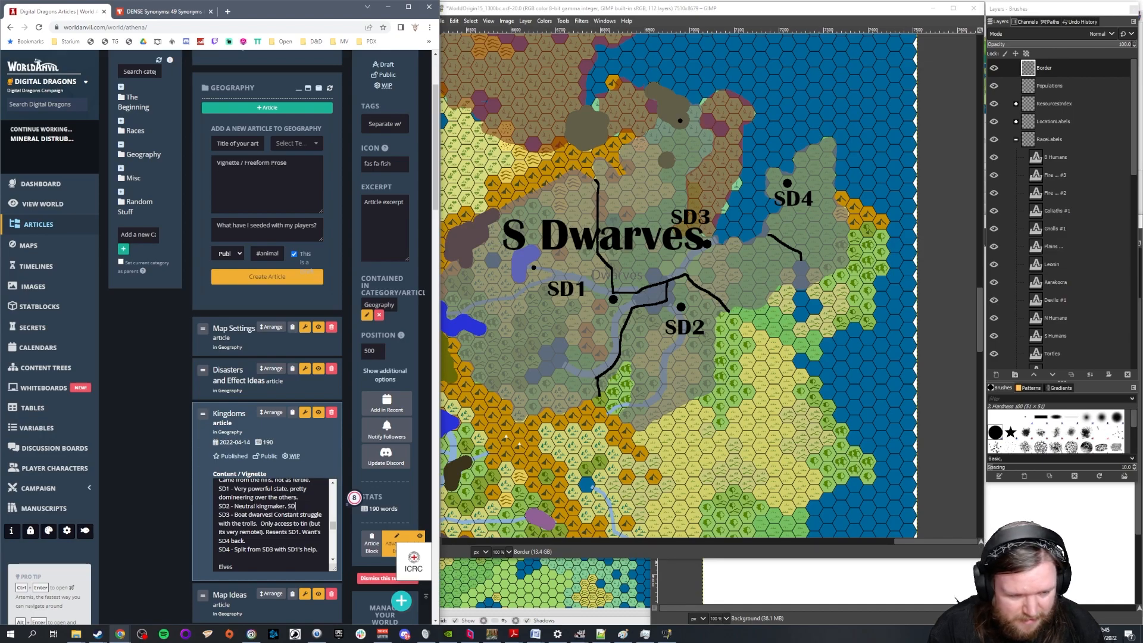
text(3's wood supply)
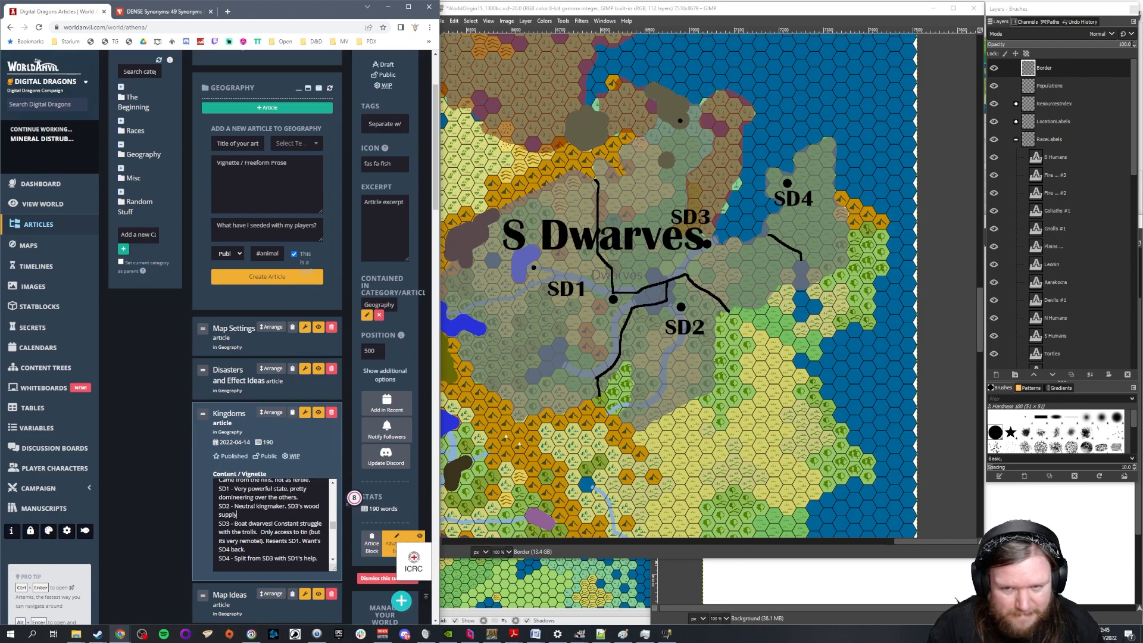
text(, so SD3 )
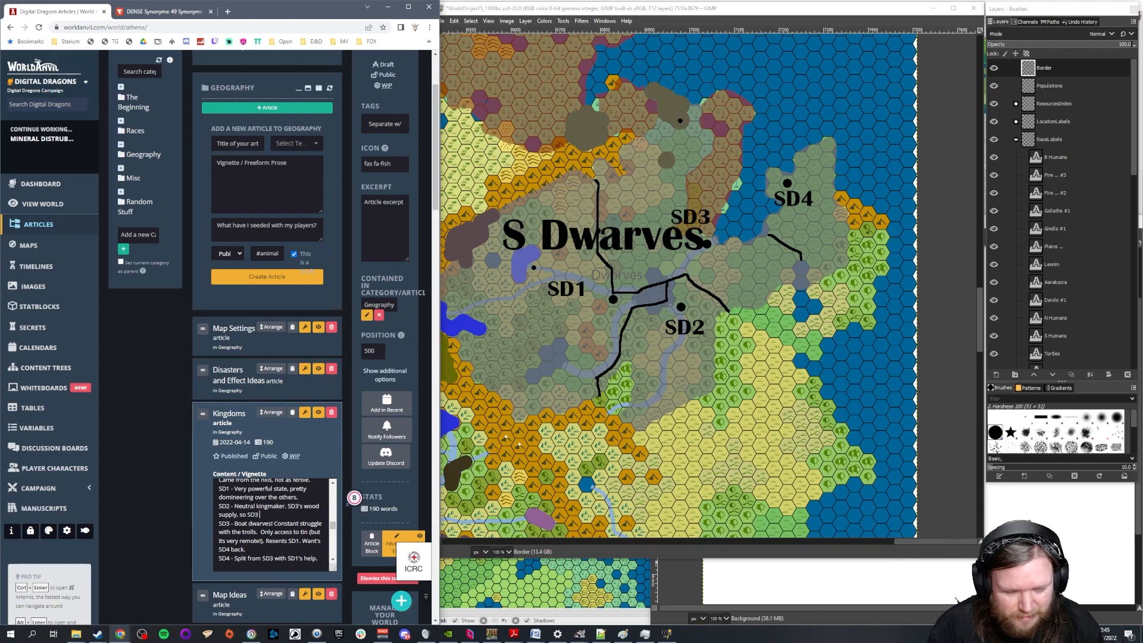
text(cannot touch them.)
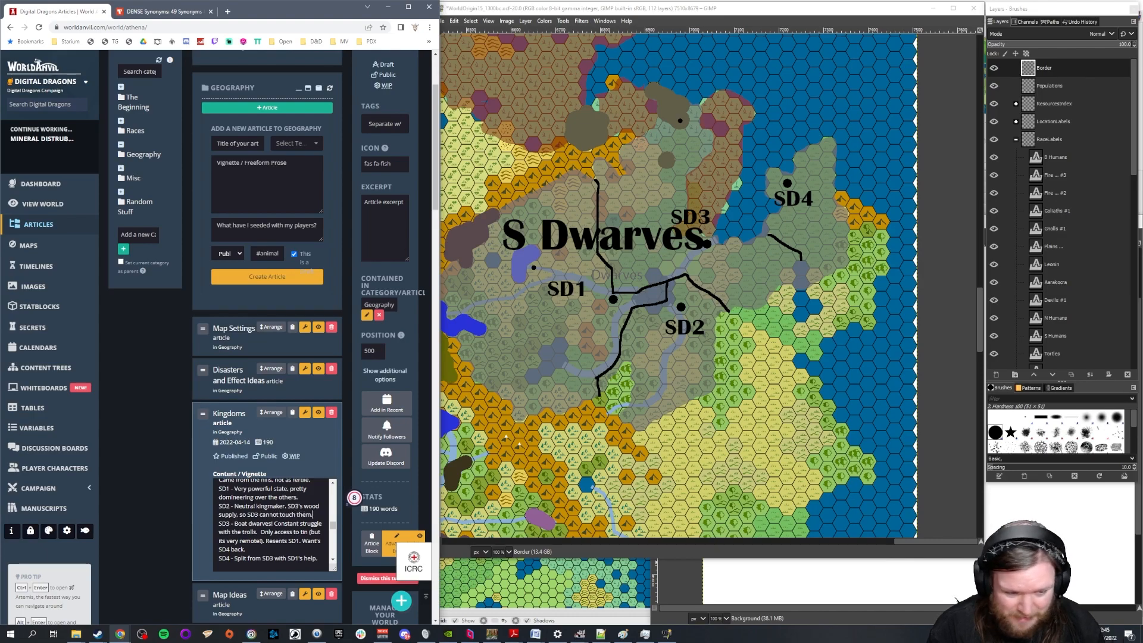
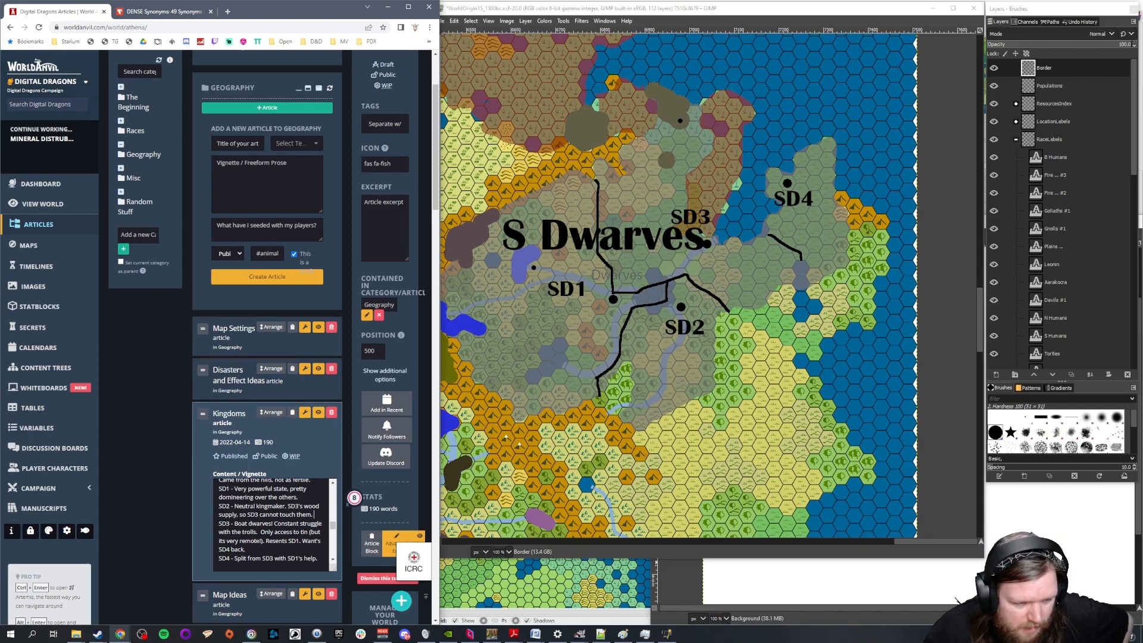
Erase the large city dot above the SD4 label on the Populations layer
key(Up)
key(Up)
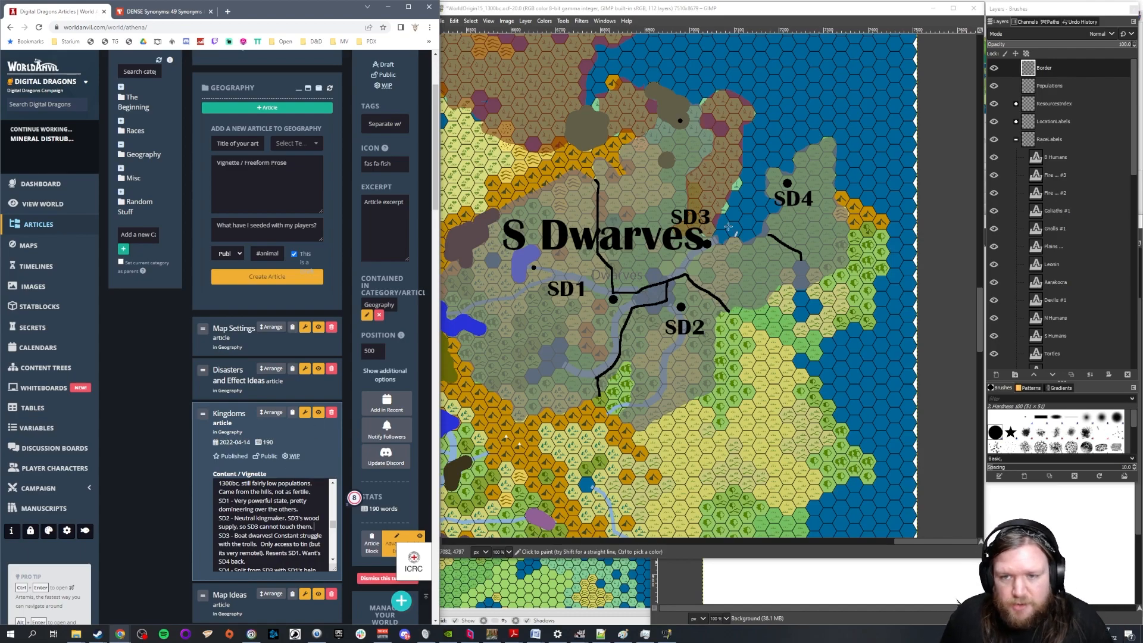
scroll(825, 157, up, 2)
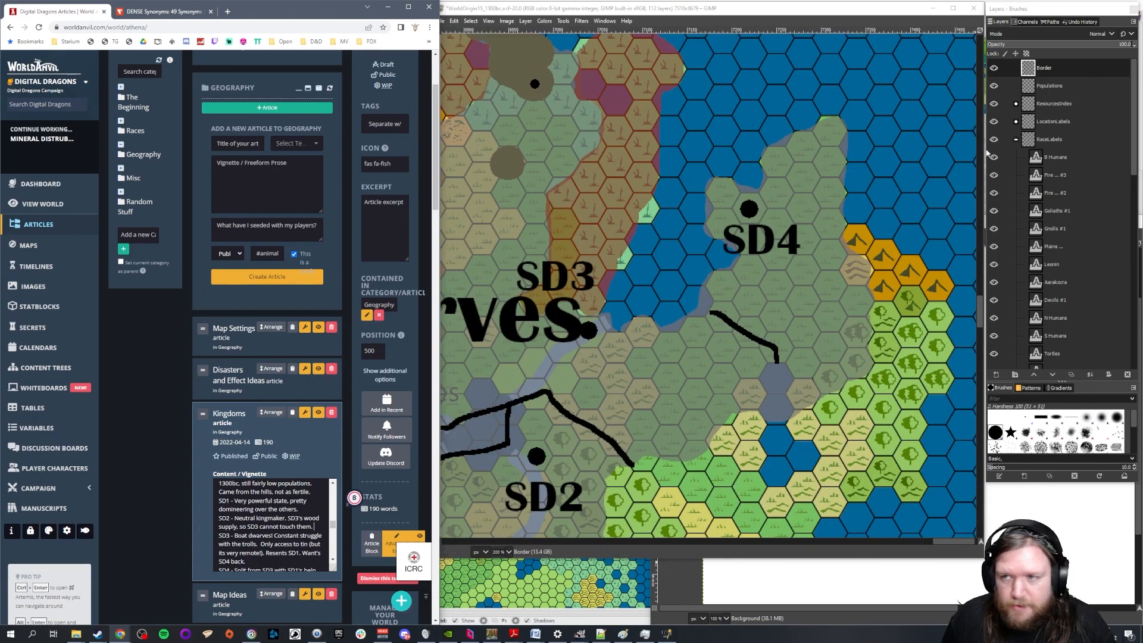
click(1059, 90)
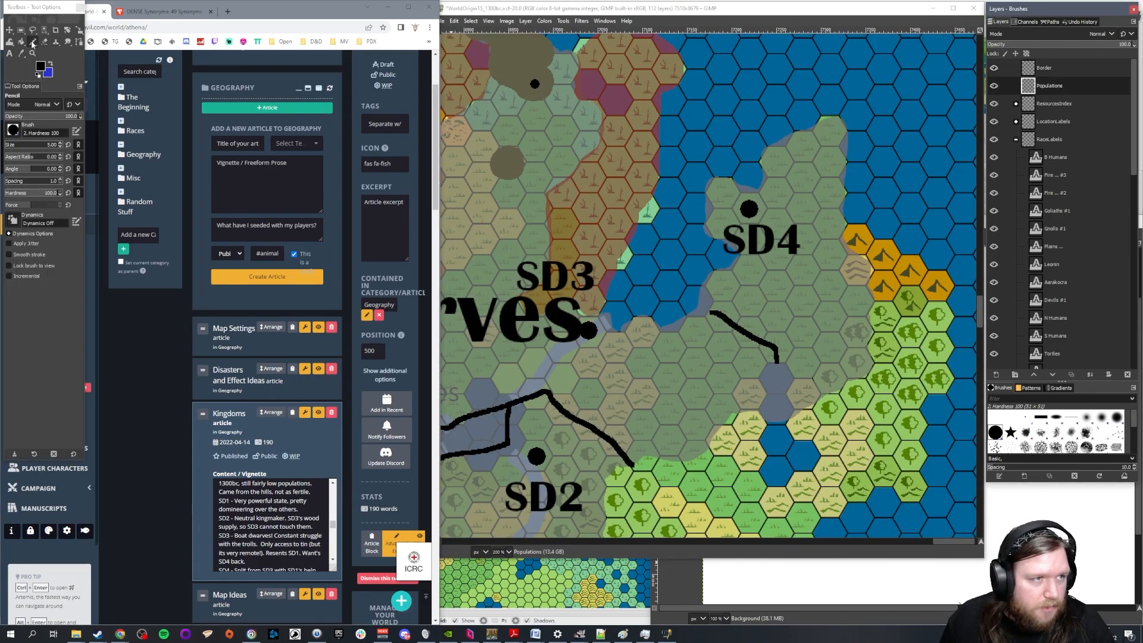
mouse_move(742, 200)
mouse_down()
mouse_move(715, 204)
mouse_move(753, 216)
mouse_up()
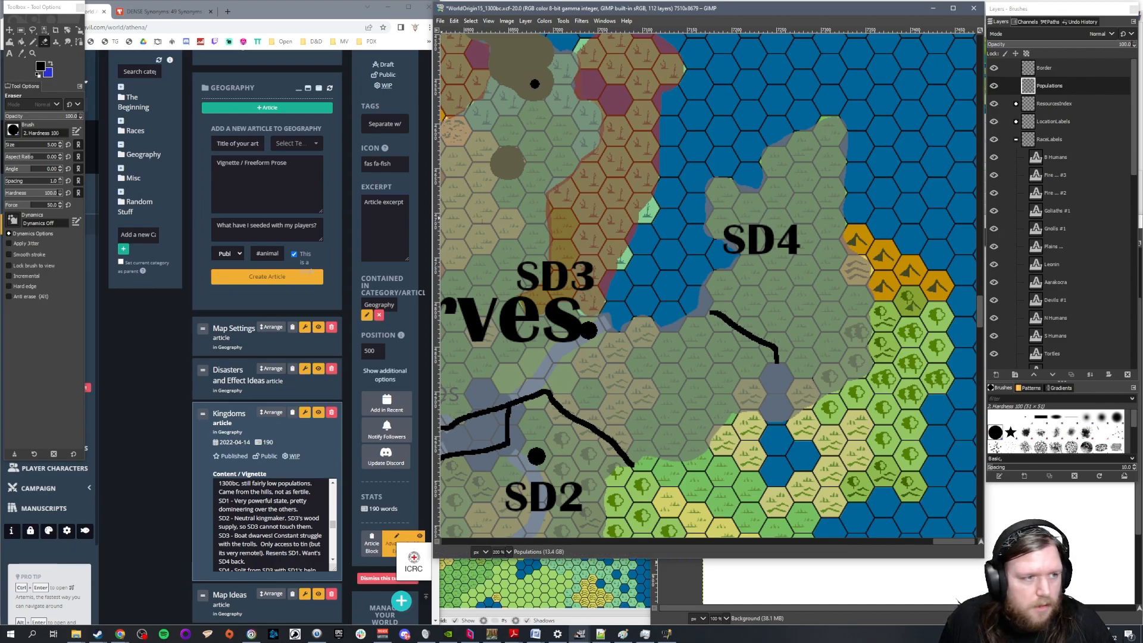
Set the brush size to 10, undo the large SD4 dot's pencil stroke and mark the city with a smaller Pencil dot
double_click(52, 145)
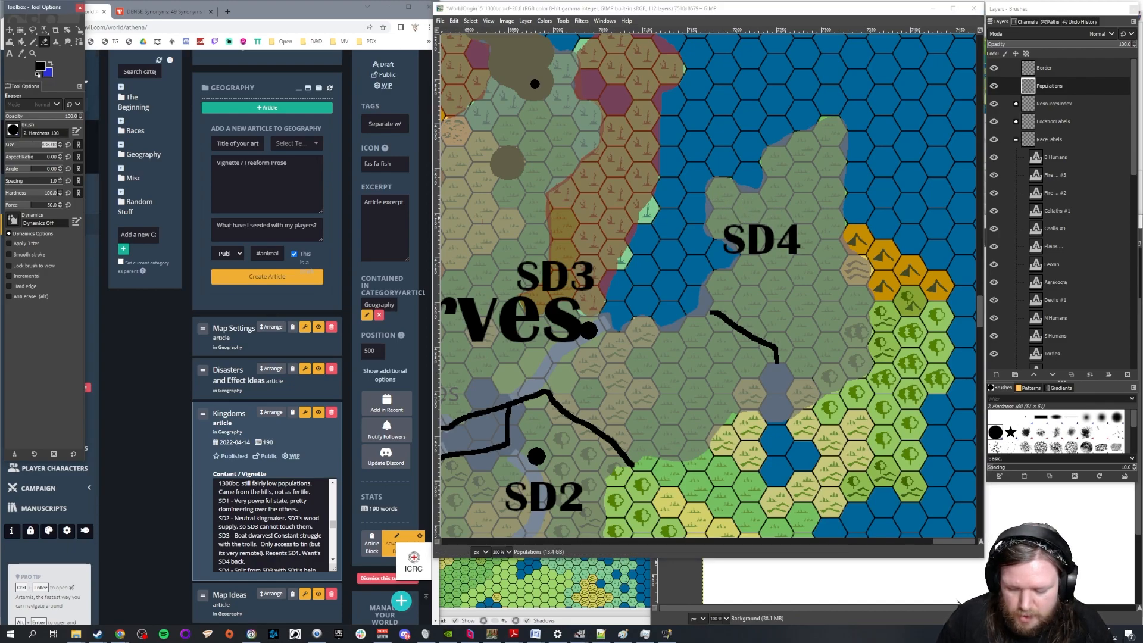
text(10)
key(Return)
click(33, 41)
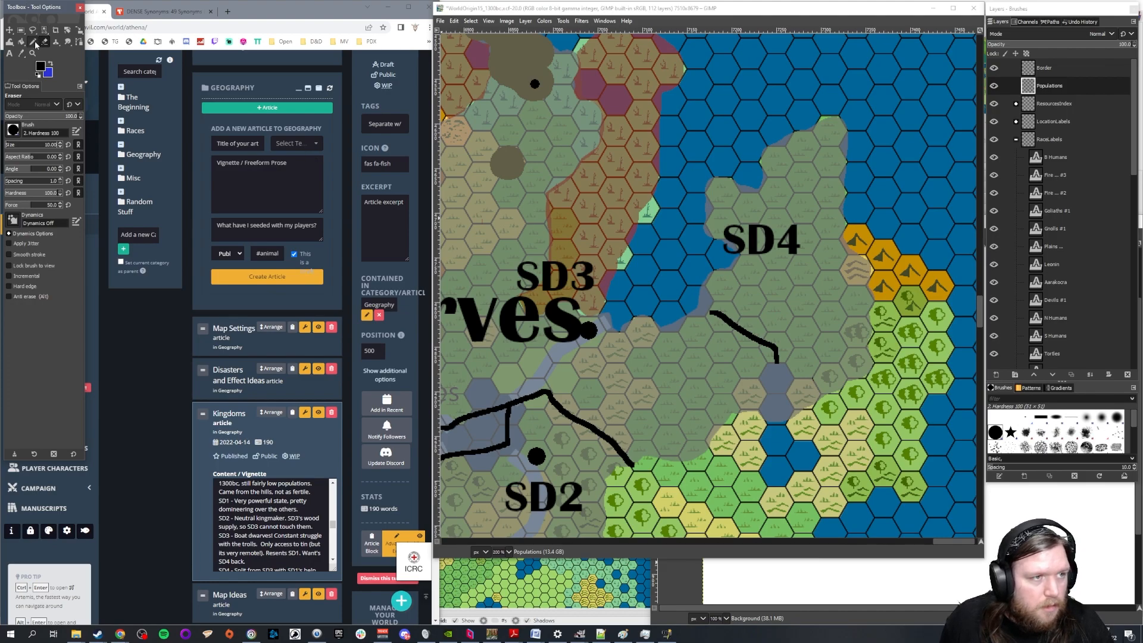
click(749, 209)
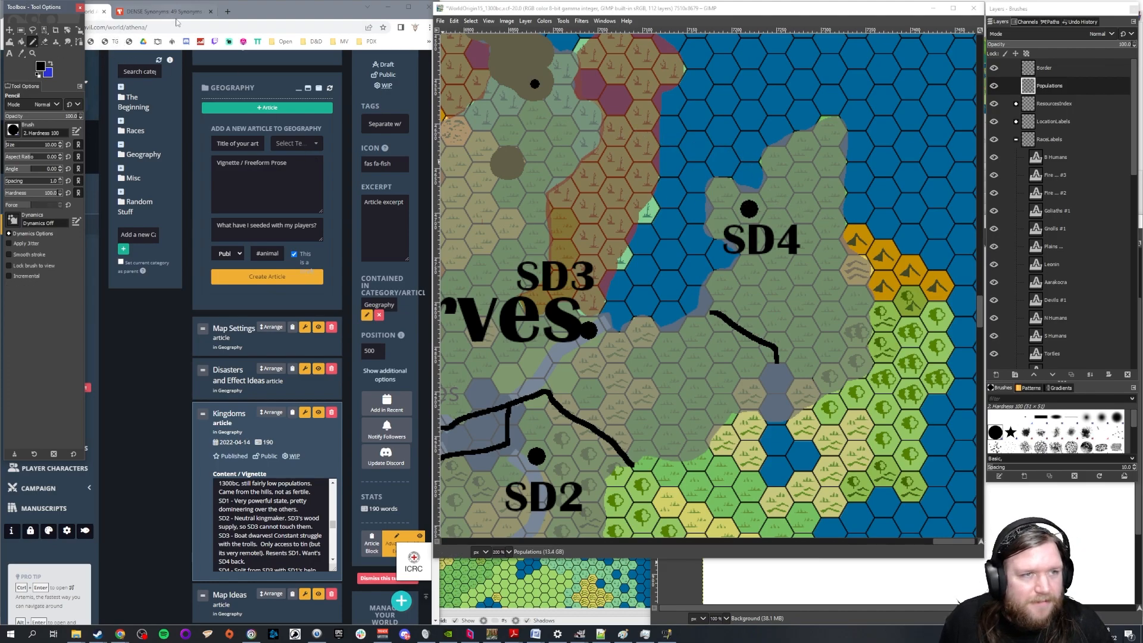
click(454, 22)
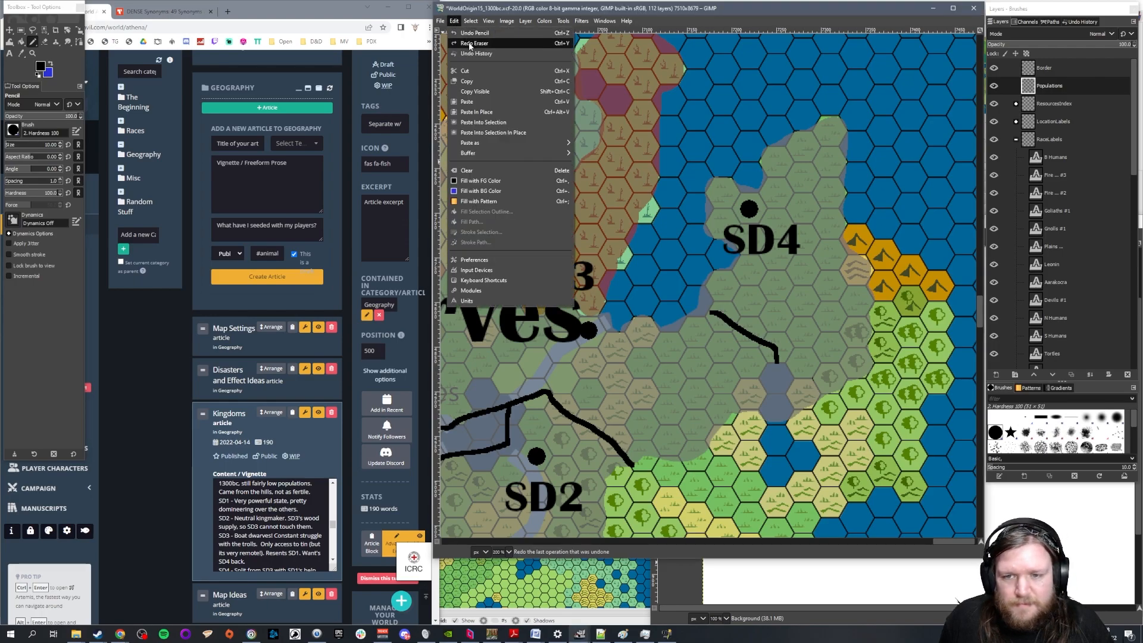
click(471, 34)
click(752, 208)
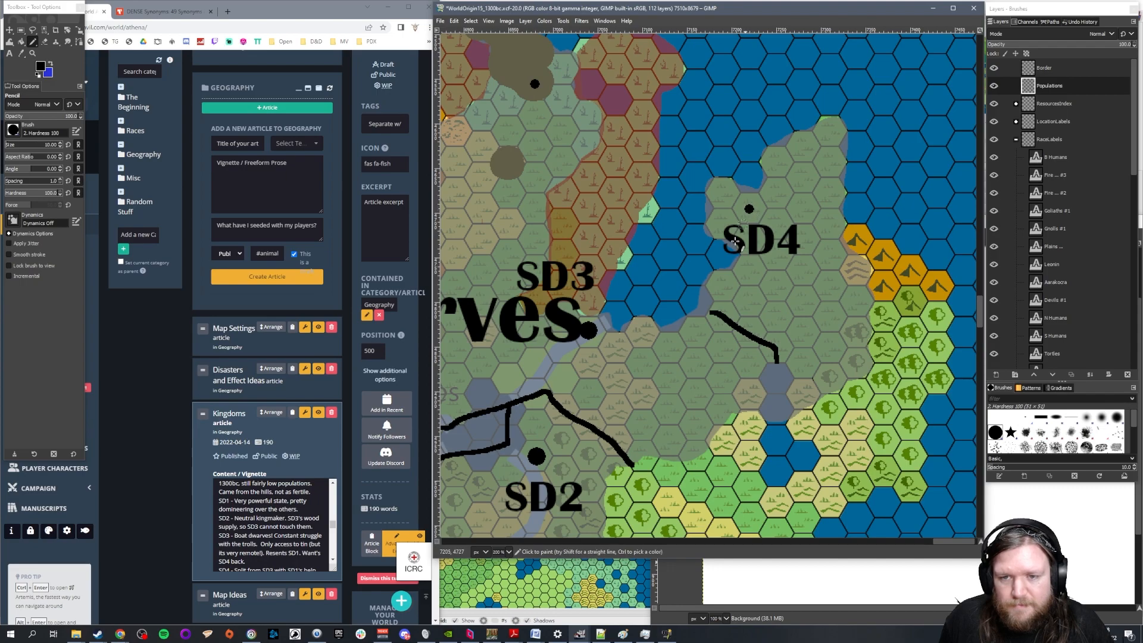
In World Anvil's Kingdoms article, add "Rural, fishing villages. Some farming estates." below the SD4 entry
scroll(542, 336, down, 2)
drag(932, 542, 927, 541)
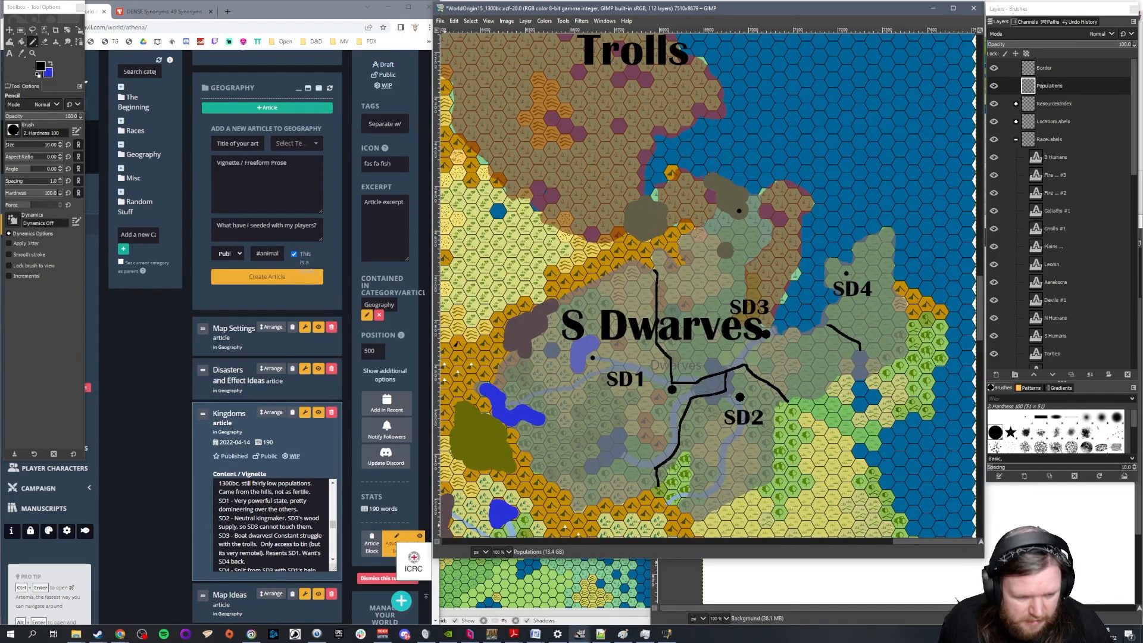
scroll(271, 524, down, 2)
click(337, 525)
key(Return)
text(Rural, )
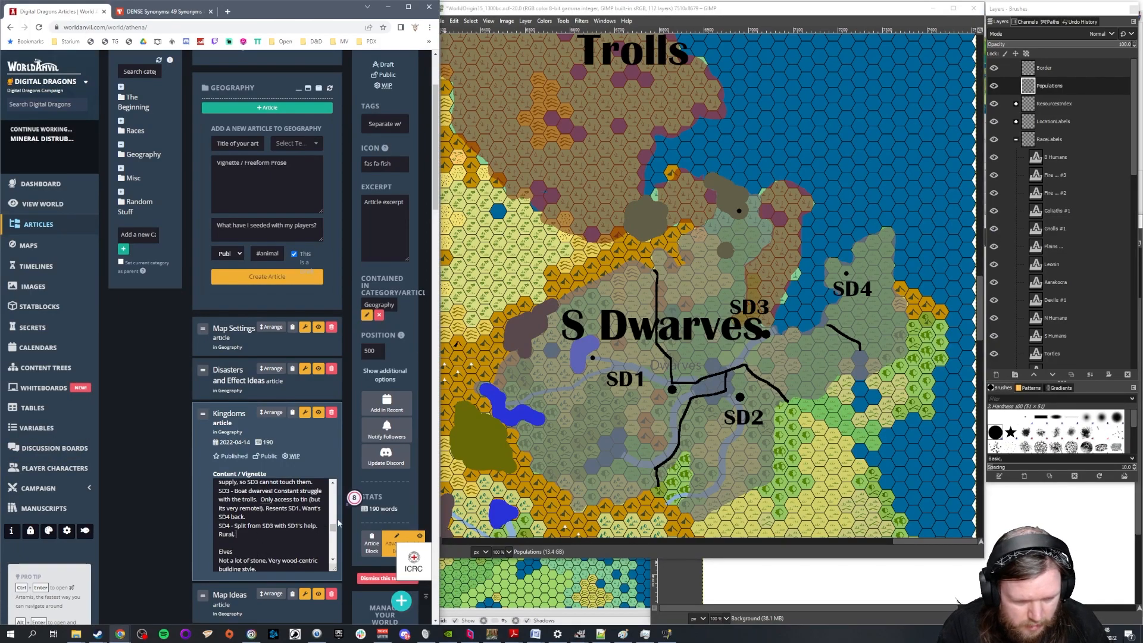
text(fishing villa)
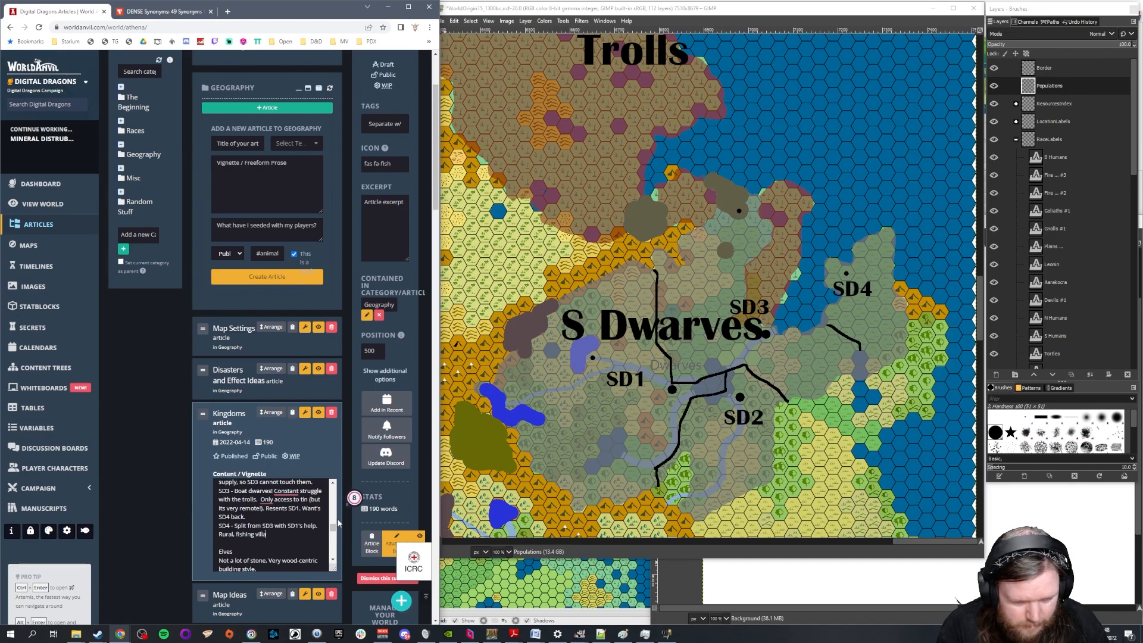
text(ges. Some)
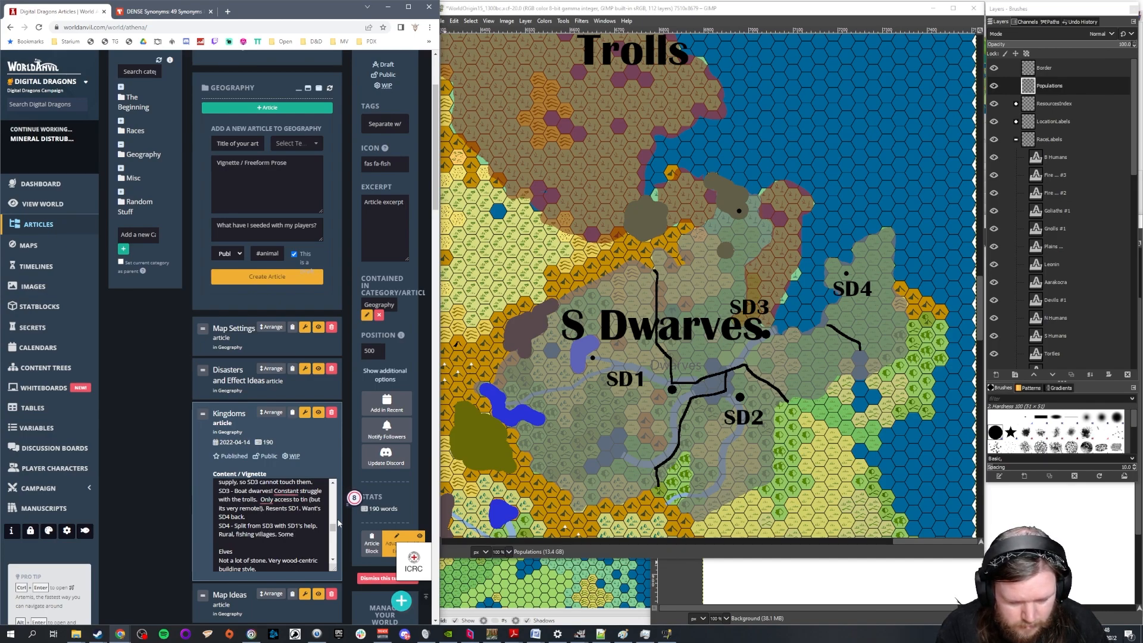
text( farming)
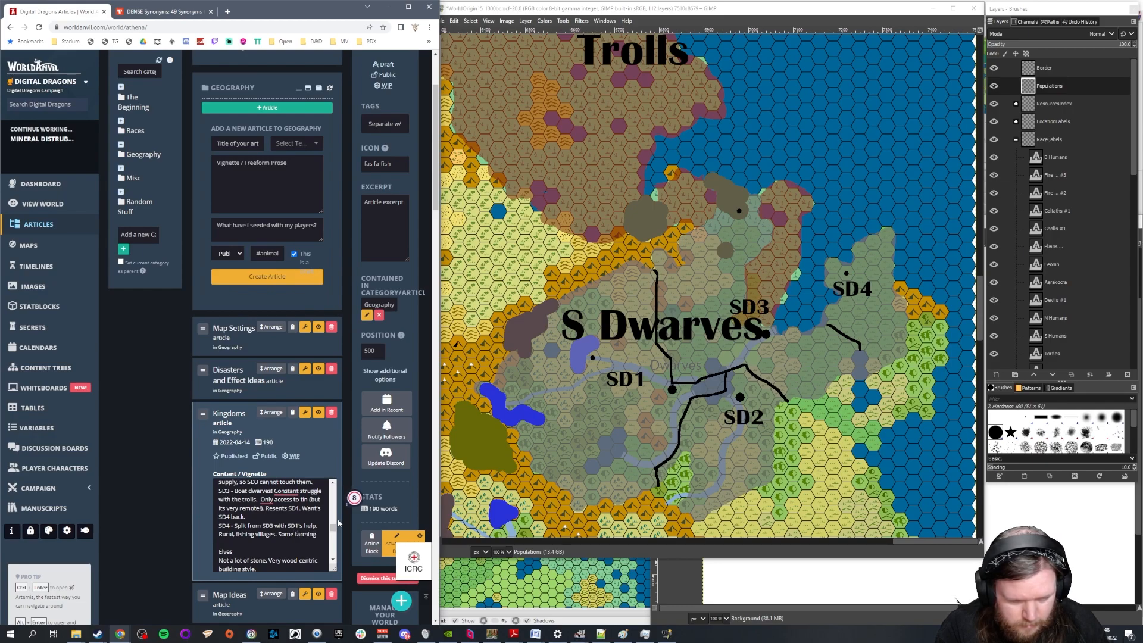
text( estates.)
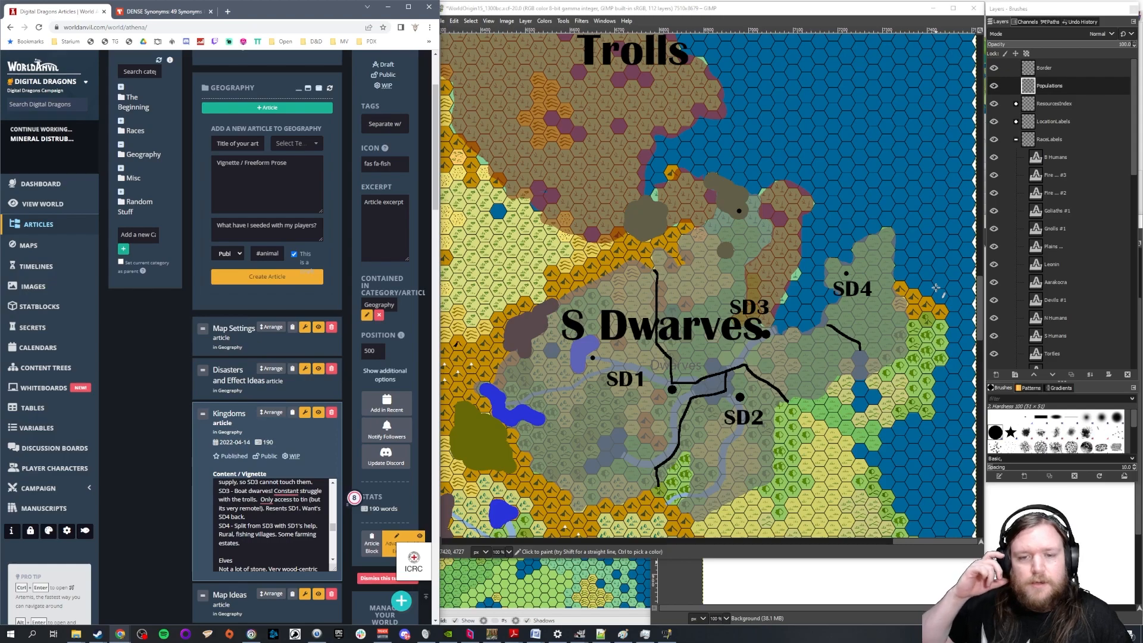
Append "Fiercely independent." to the SD4 notes and correct the spelling of both words
text(iercly)
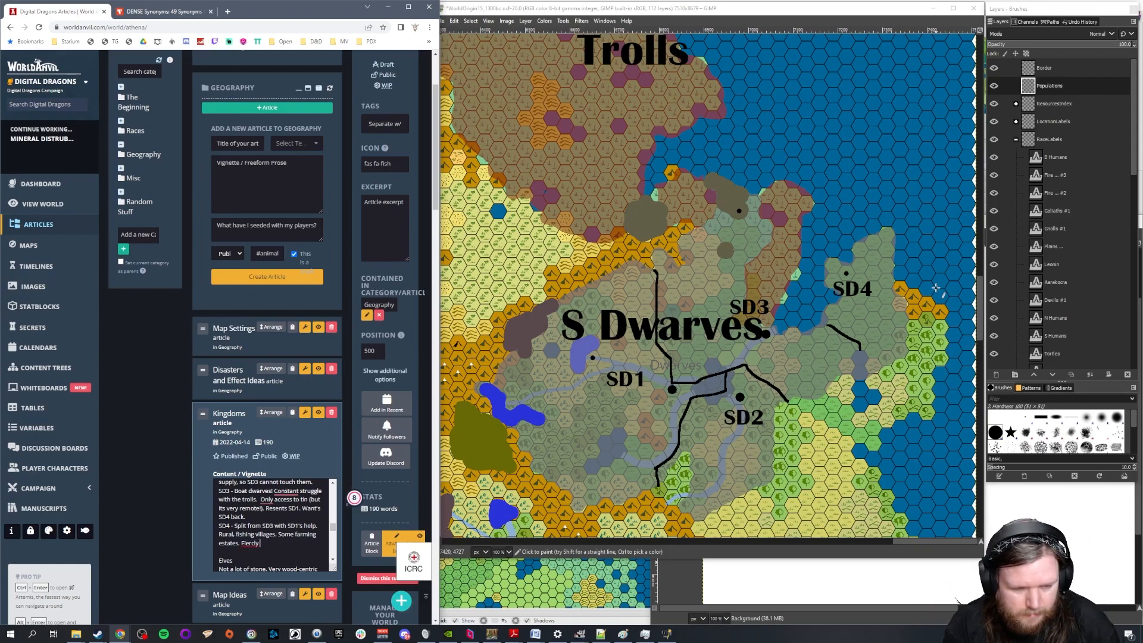
text( Independant.)
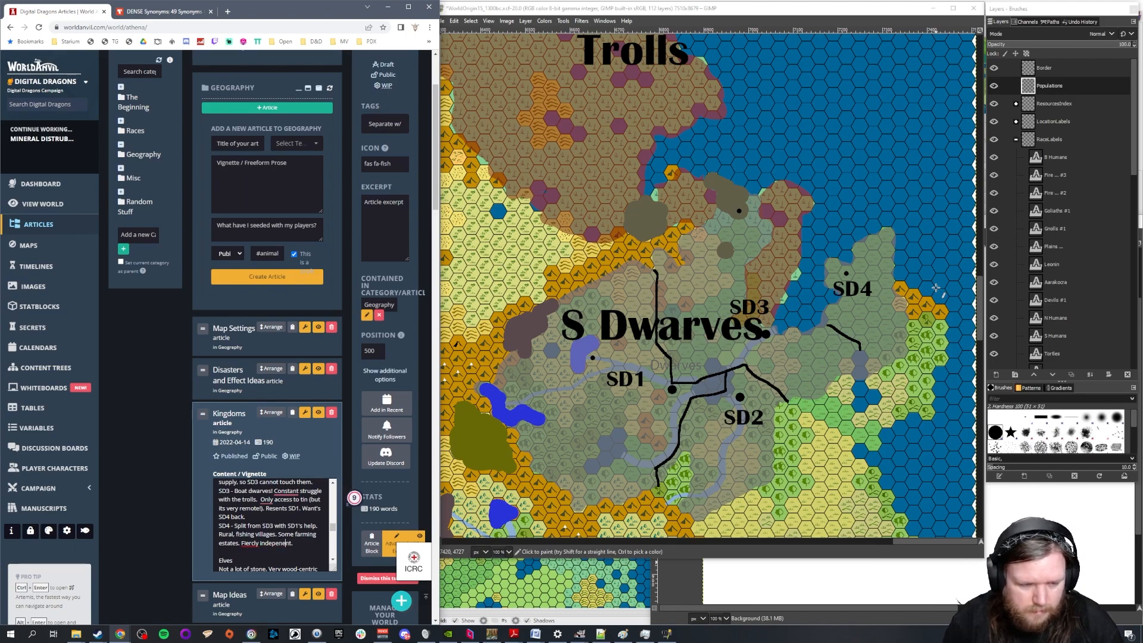
right_click(248, 543)
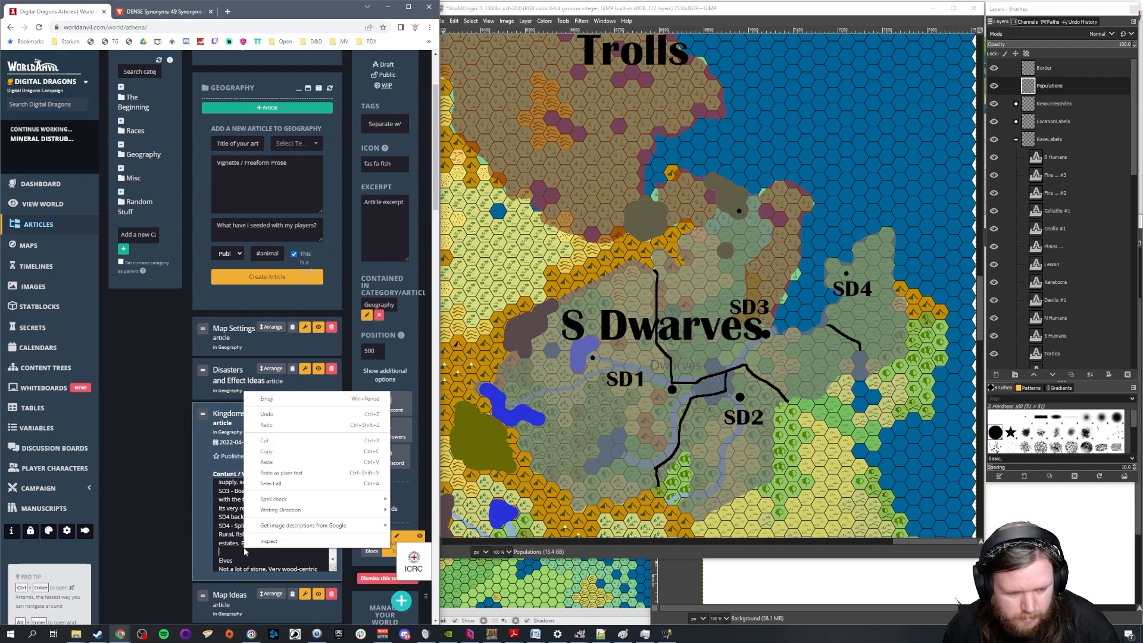
right_click(248, 543)
click(267, 406)
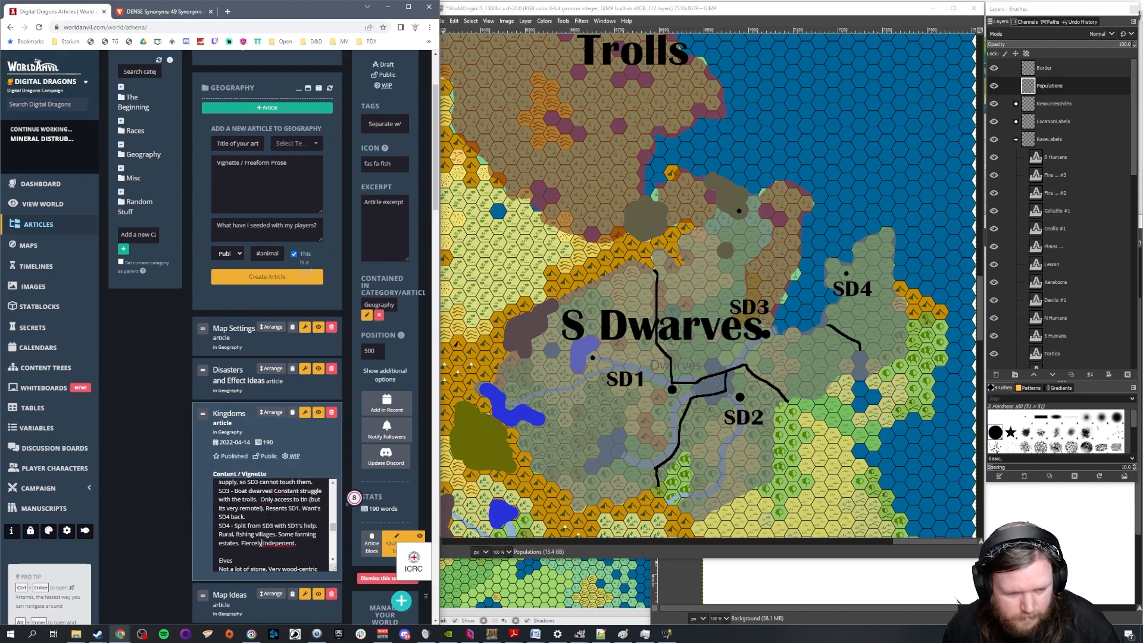
right_click(275, 543)
click(291, 433)
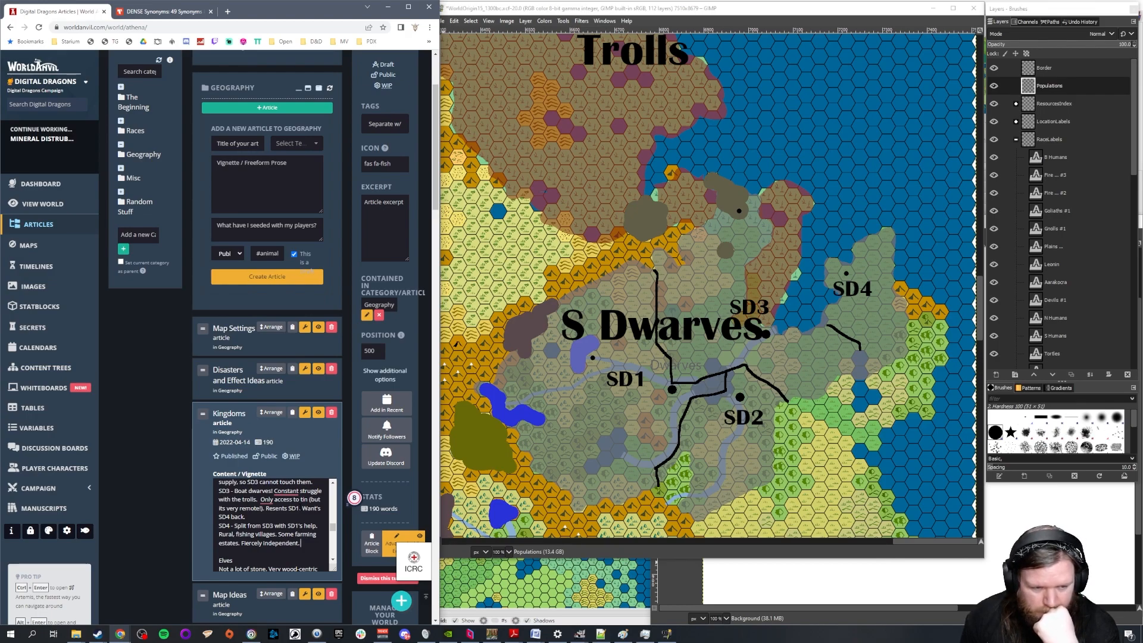
Enlarge the browser window and review the kingdom notes in the Kingdoms article, from the human states down to the Minotaurs
double_click(303, 9)
click(542, 493)
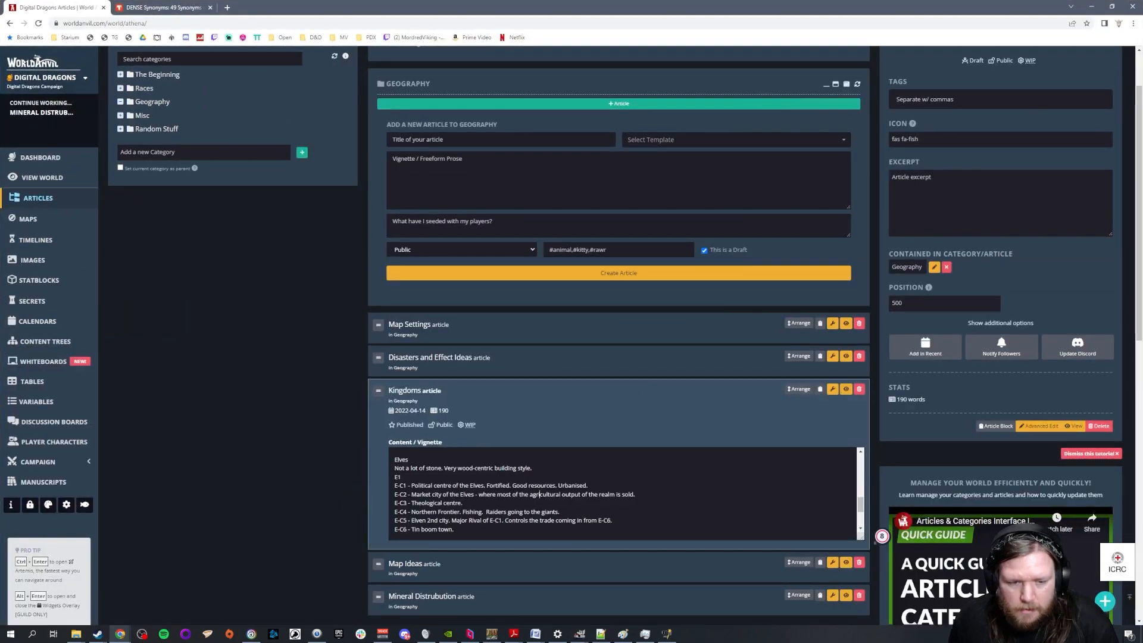
key(ctrl+a)
click(618, 465)
scroll(617, 465, up, 4)
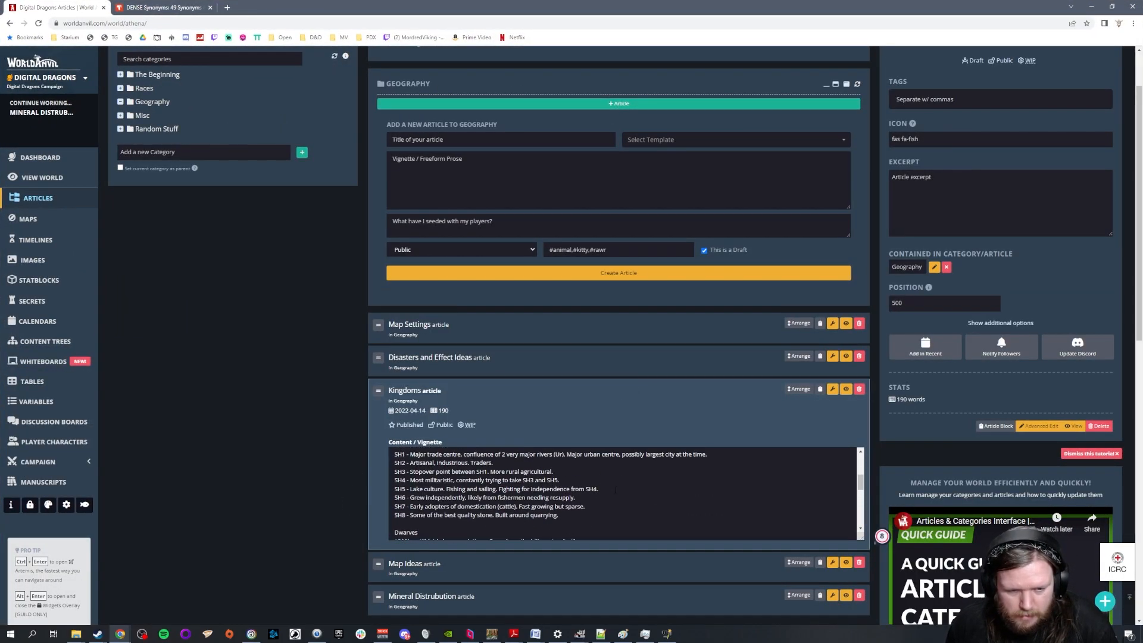
click(451, 368)
click(434, 530)
scroll(574, 489, down, 2)
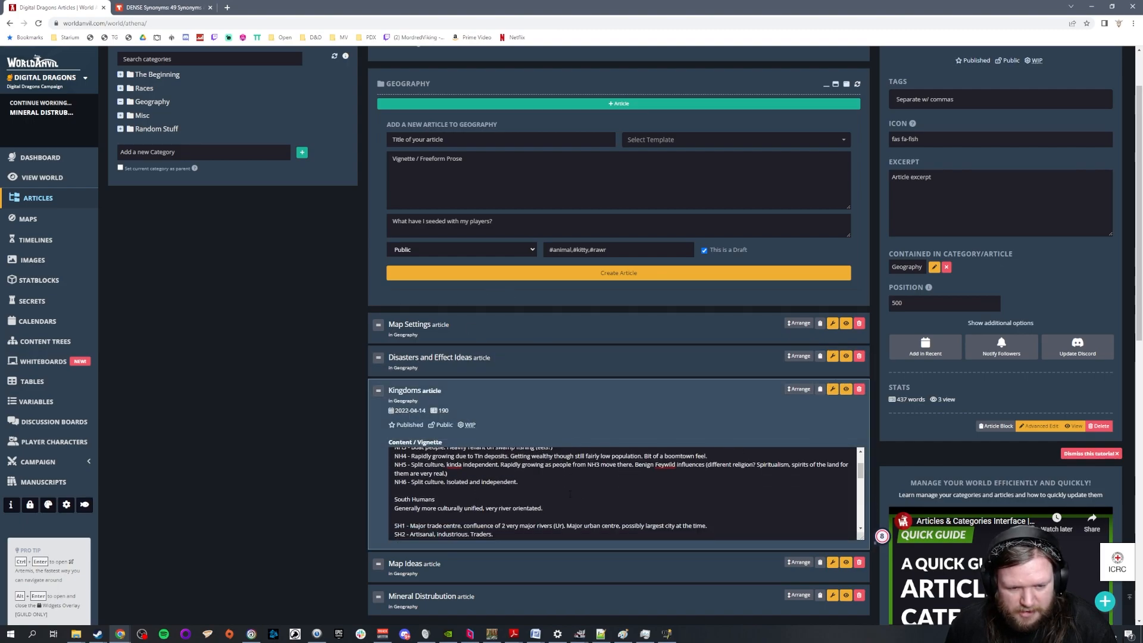
scroll(574, 489, up, 2)
scroll(574, 490, down, 6)
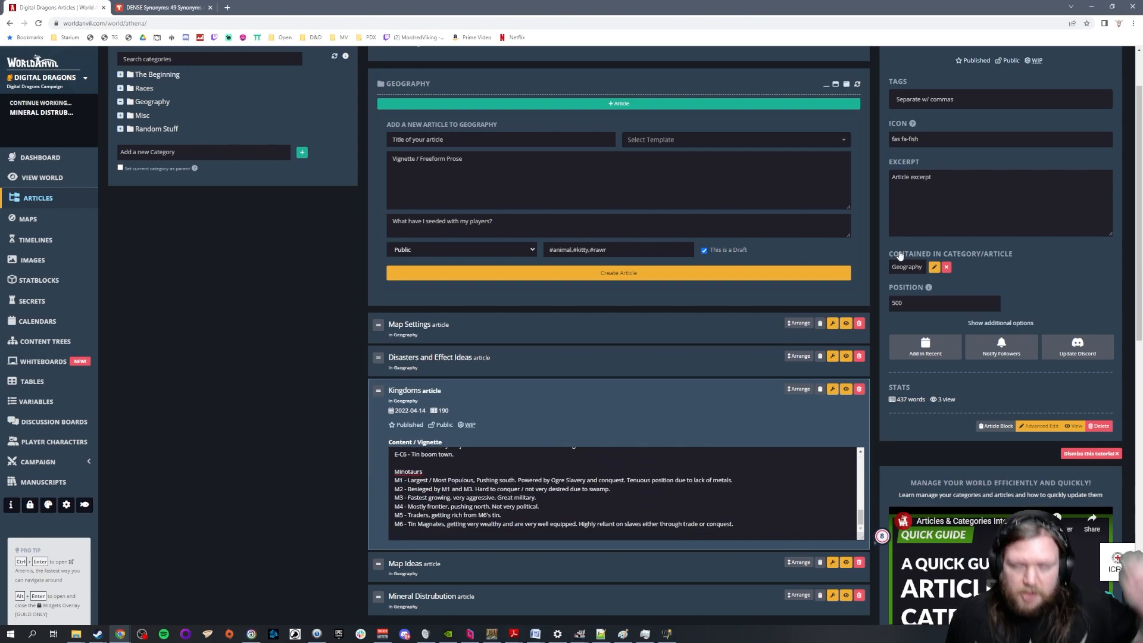
Switch to the world map in GIMP and examine the race territories across the northern and southern continents
click(1092, 6)
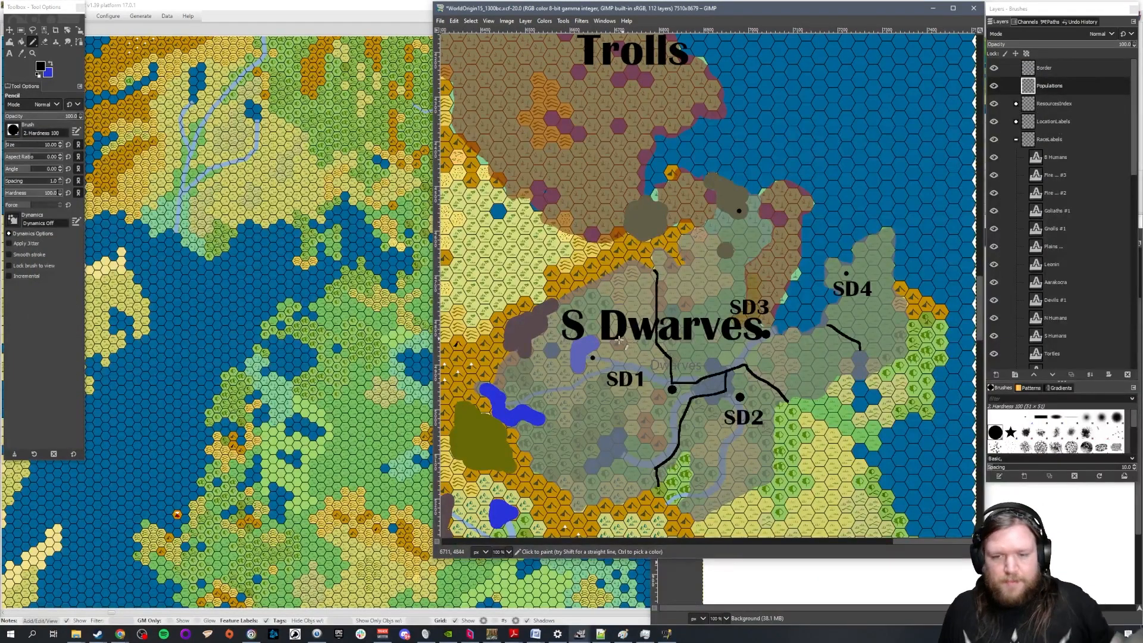
scroll(554, 289, down, 3)
drag(823, 542, 668, 543)
scroll(682, 349, down, 7)
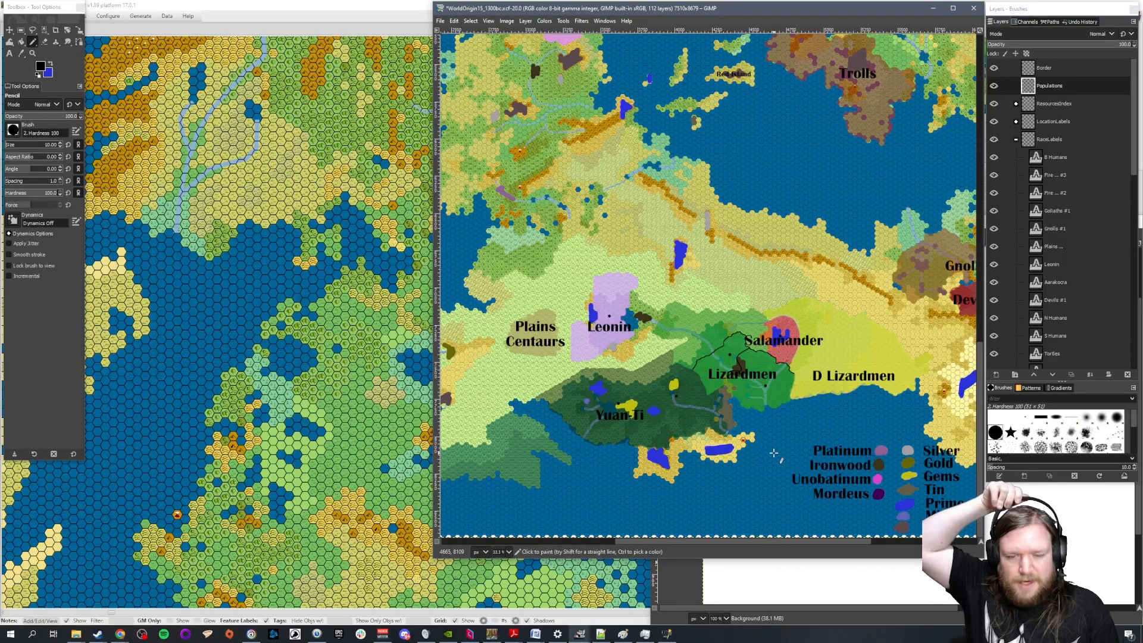
scroll(766, 177, down, 2)
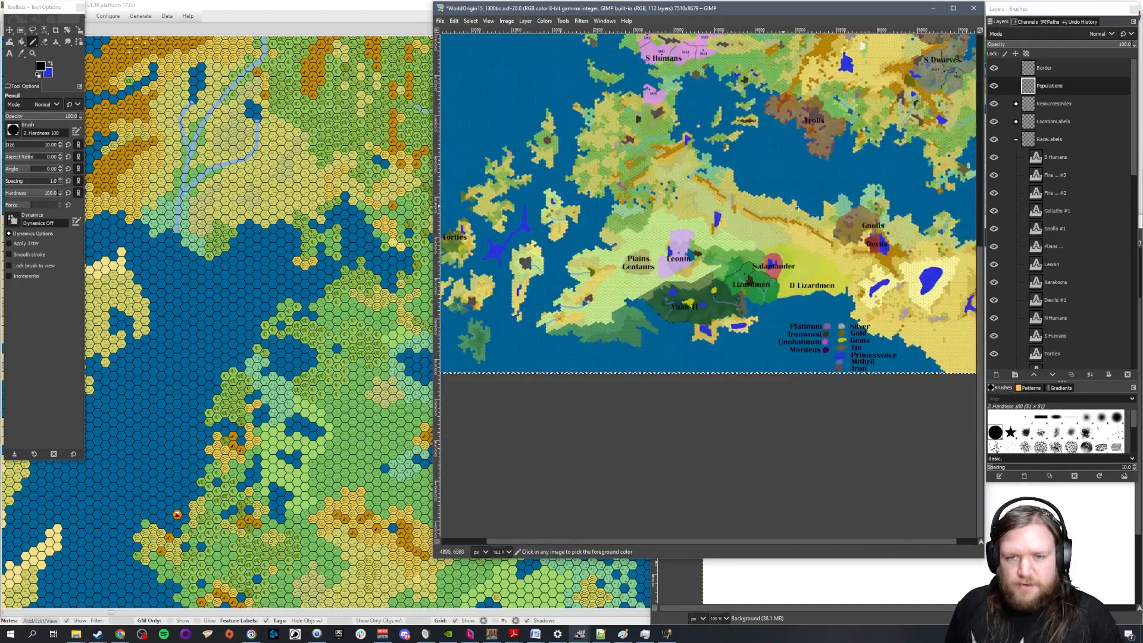
scroll(768, 179, up, 7)
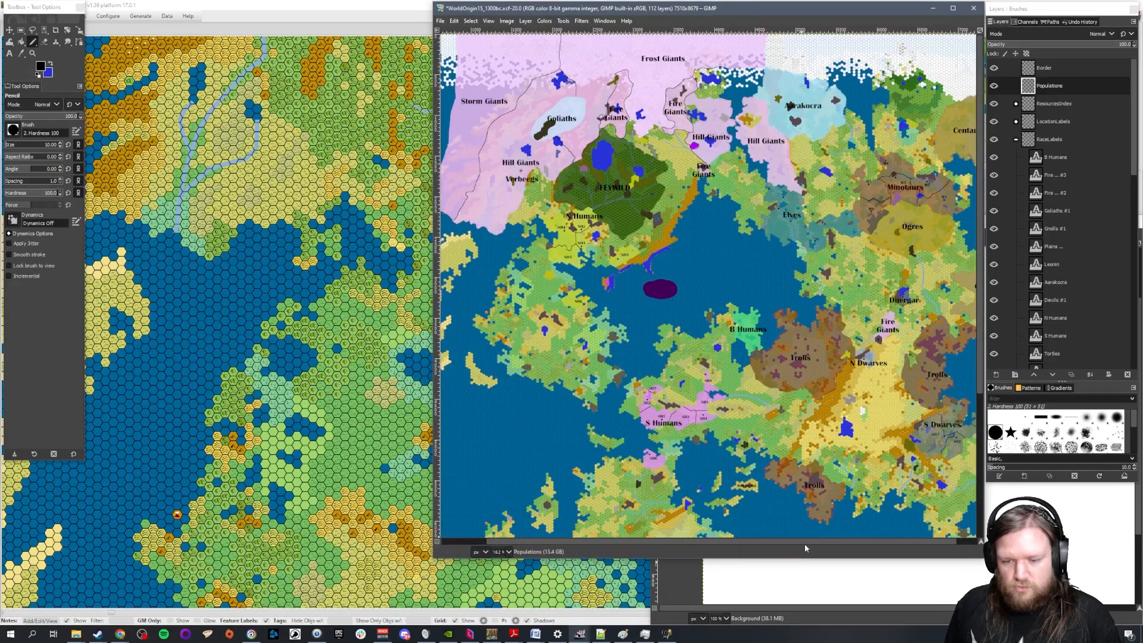
drag(816, 543, 852, 547)
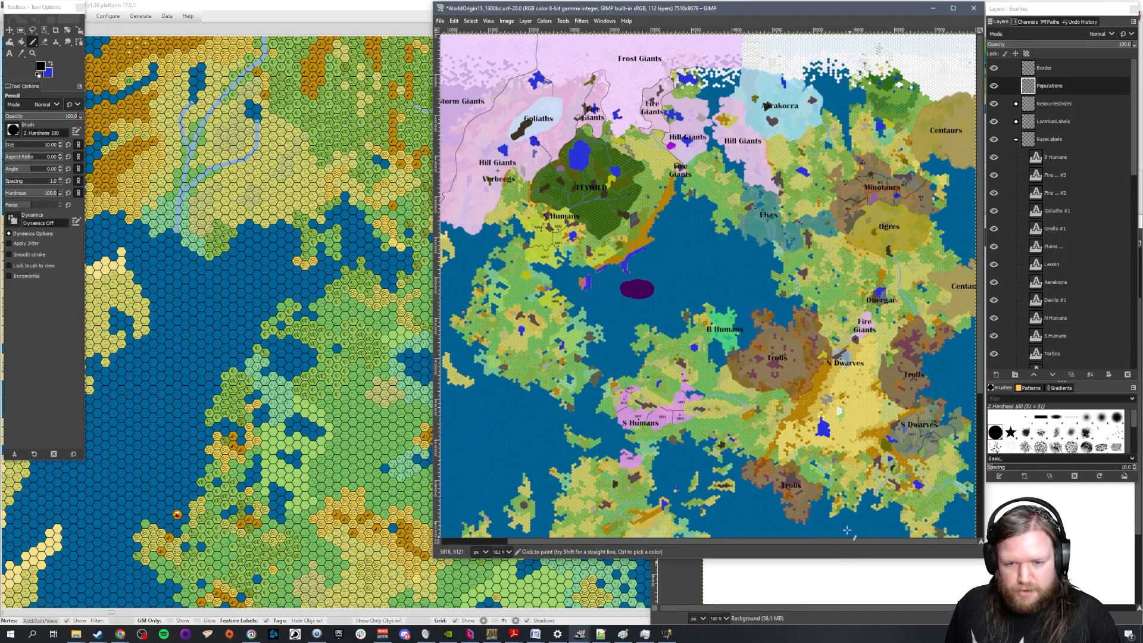
scroll(825, 418, down, 4)
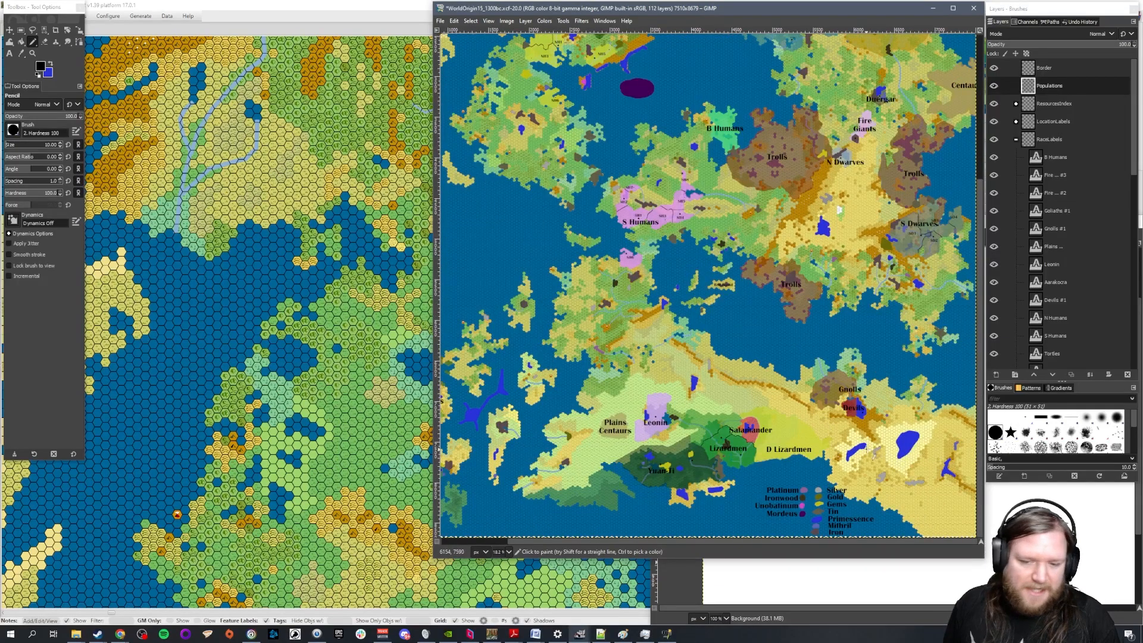
scroll(822, 476, up, 3)
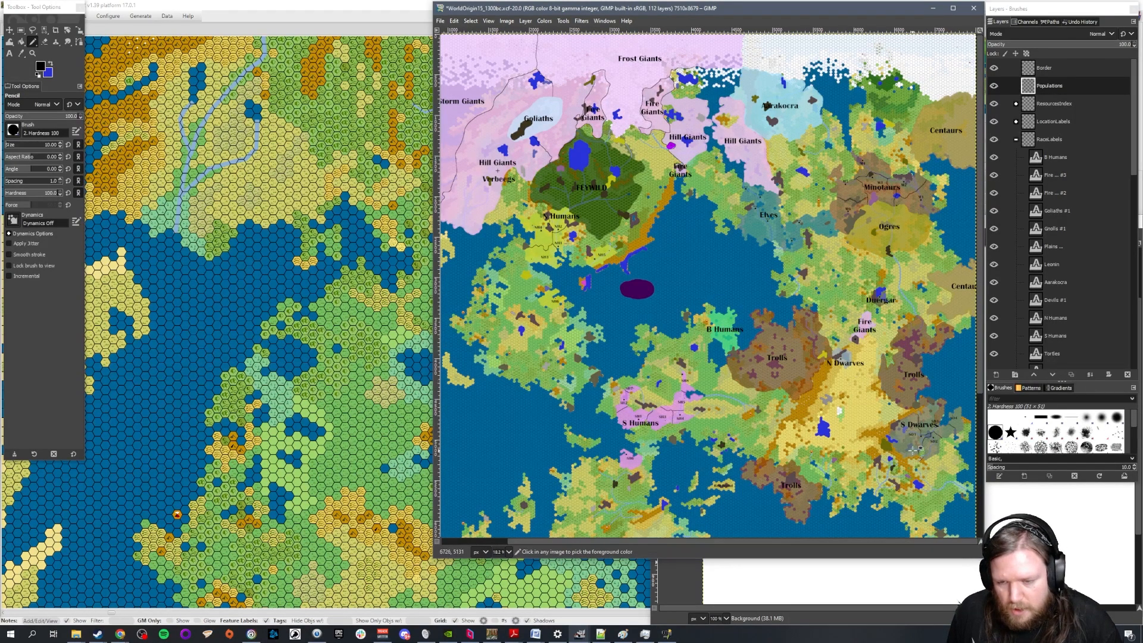
Collapse the RaceLabels layer group, expand the Races group and make the N Dwarves layer active
scroll(863, 426, up, 4)
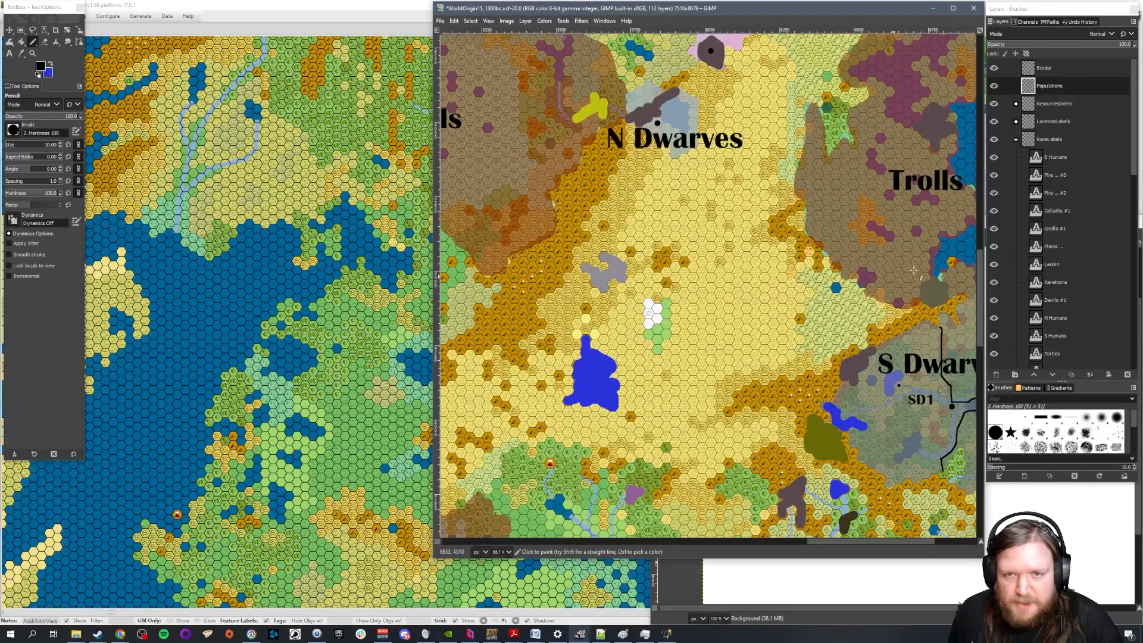
click(1017, 140)
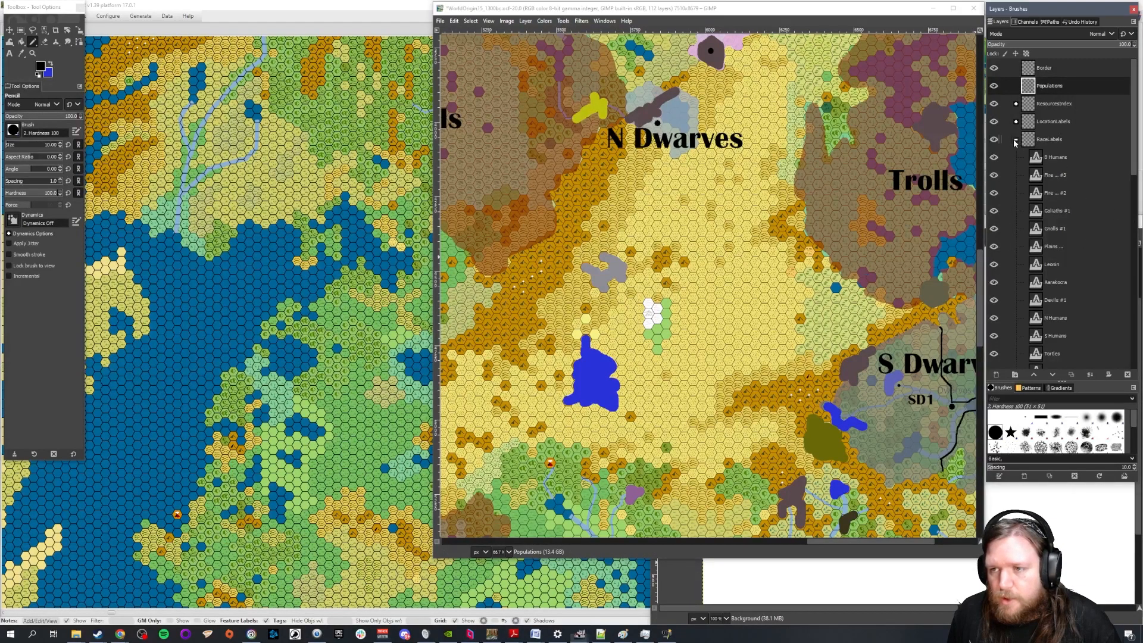
click(1017, 210)
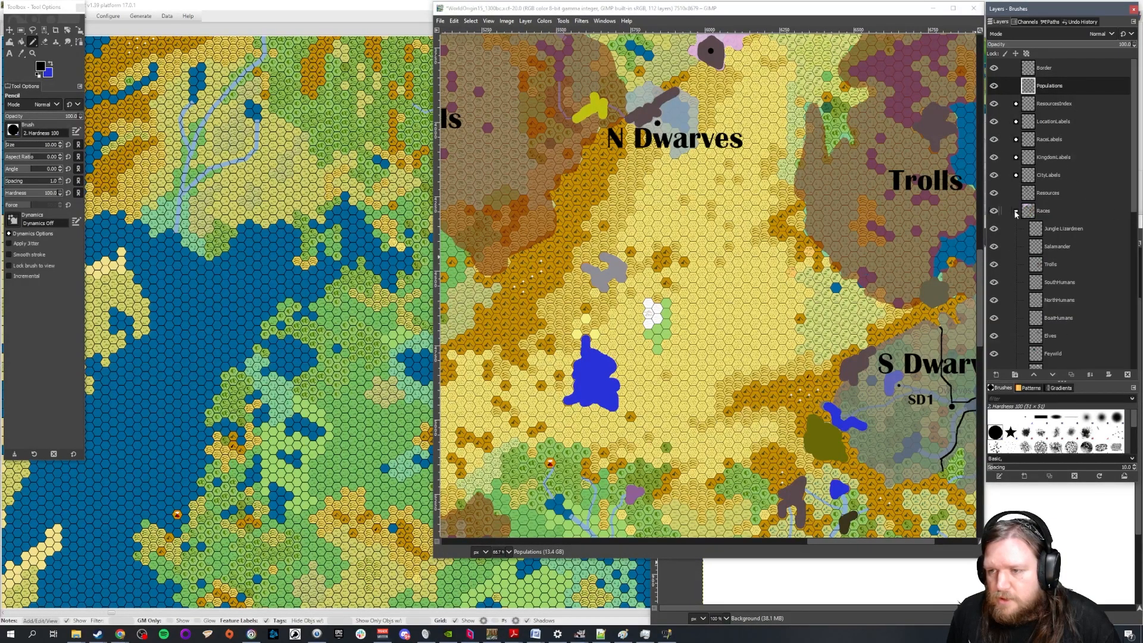
click(1047, 211)
scroll(1090, 238, down, 3)
scroll(1083, 262, down, 5)
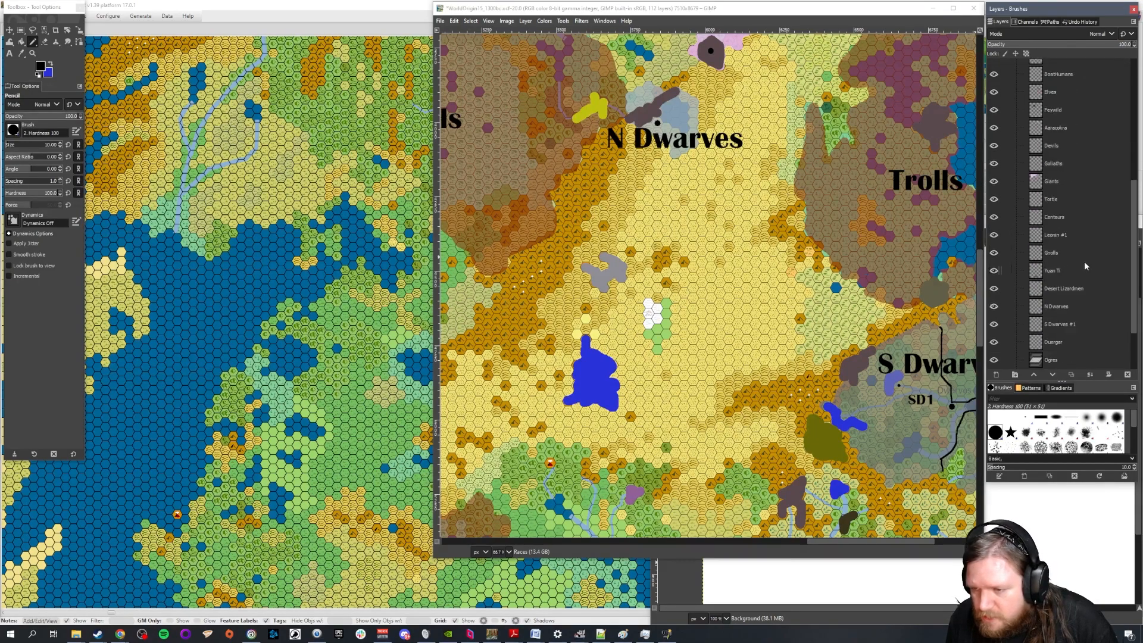
click(1065, 237)
scroll(684, 202, up, 3)
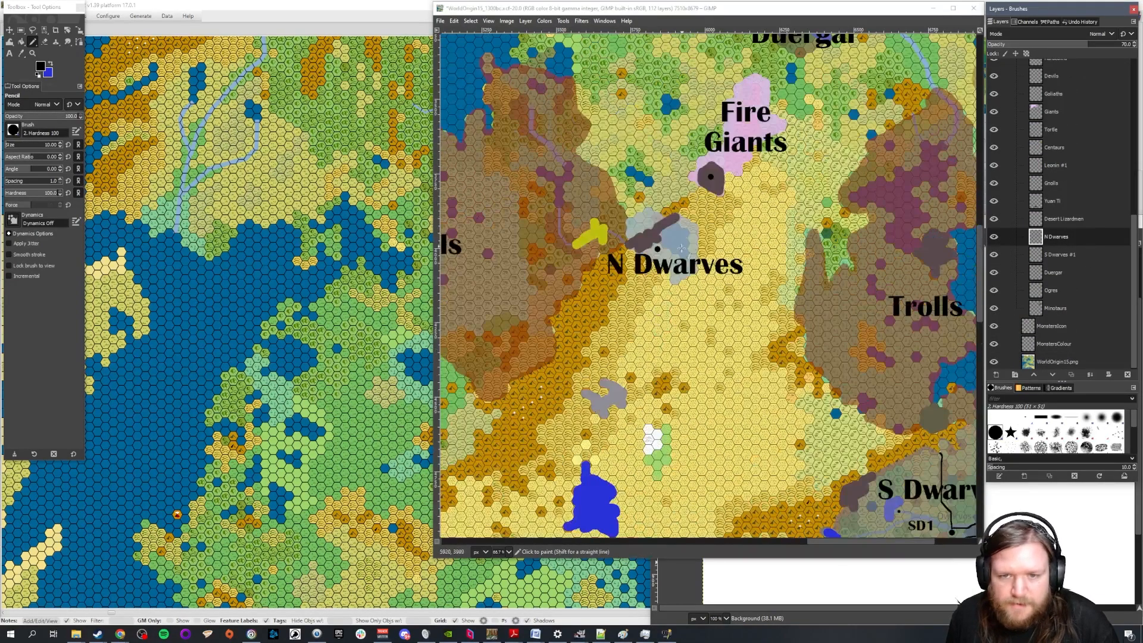
Raise the N Dwarves layer to full opacity to sample its territory colour, and set the layer's opacity back to 70
double_click(1124, 44)
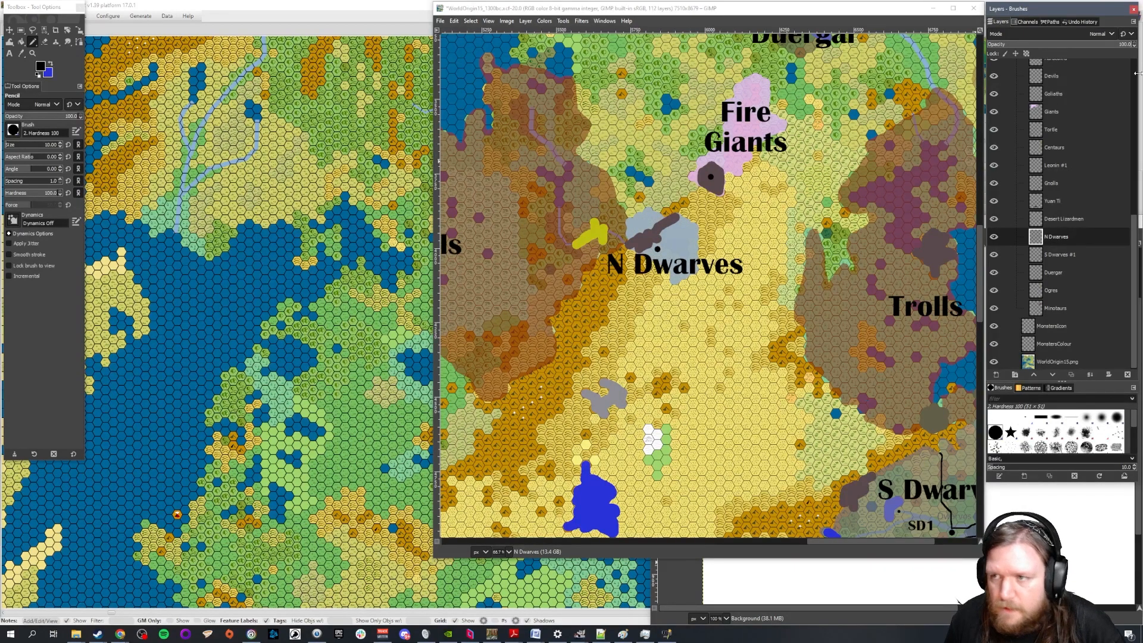
ctrl+click(679, 237)
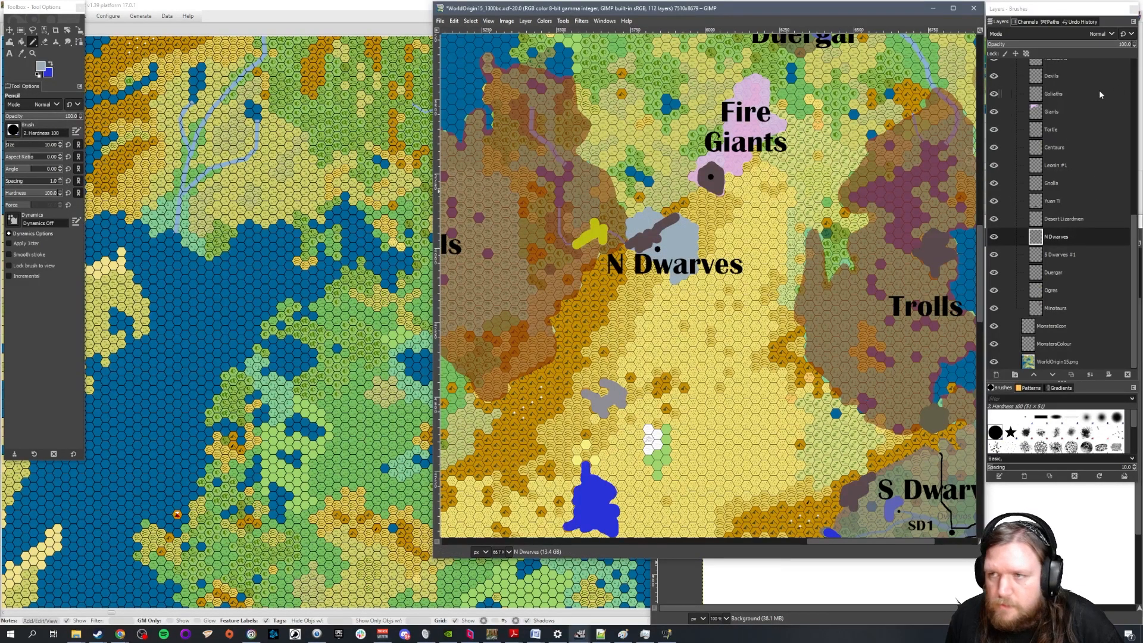
click(1124, 44)
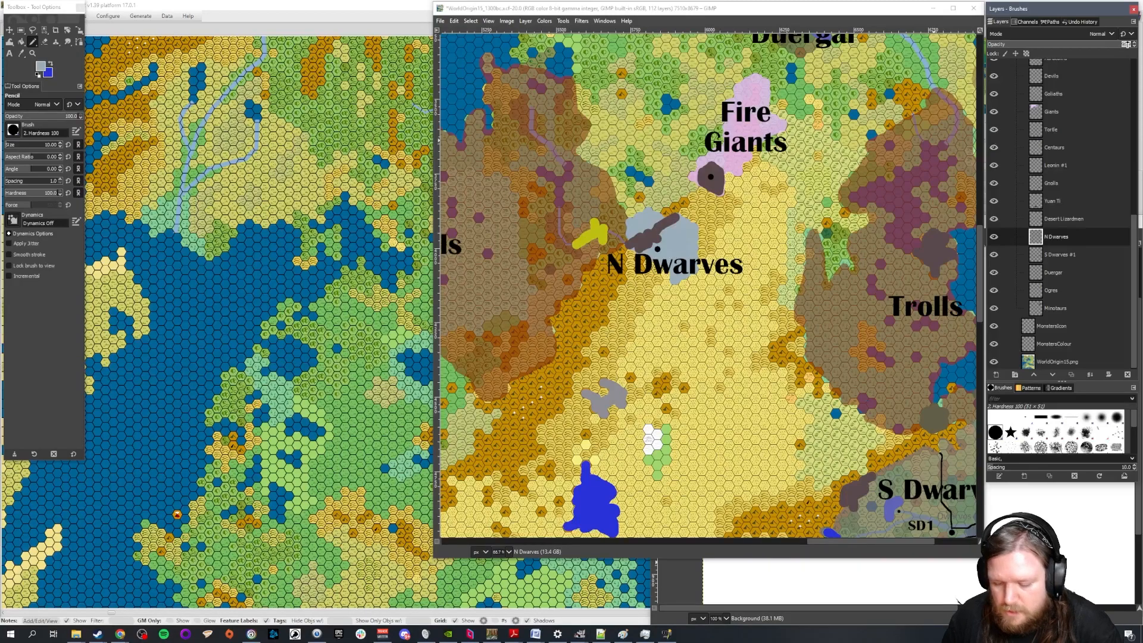
text(70)
key(Return)
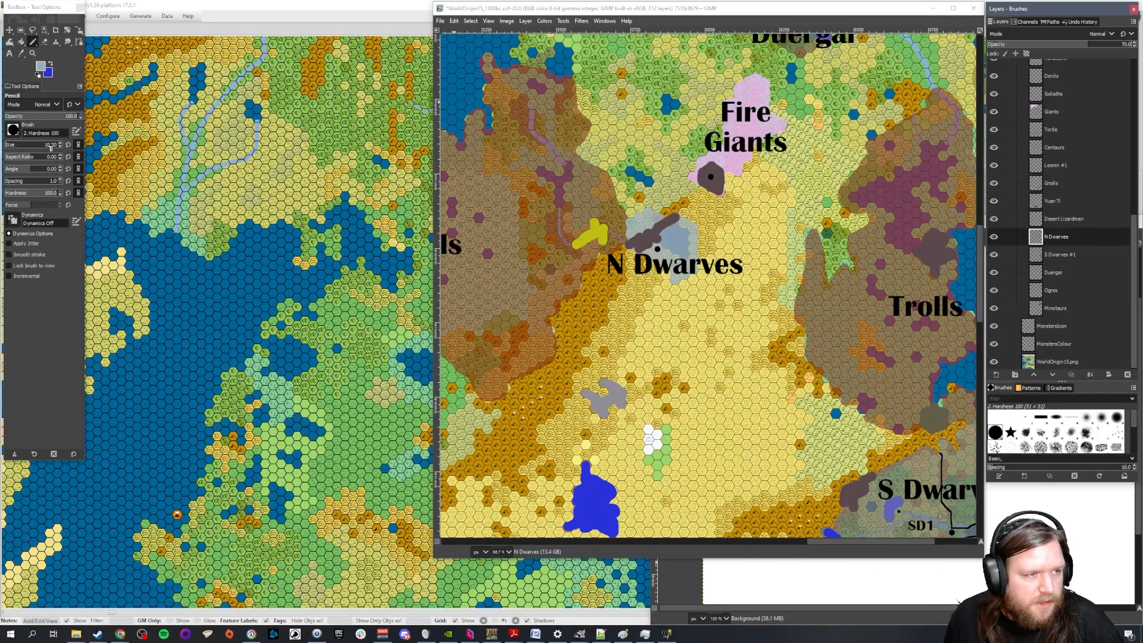
Set the Pencil size to 30 and paint N Dwarves territory over the green hexes and one adjoining white hex in the desert
drag(52, 147, 220, 159)
text(30)
key(Return)
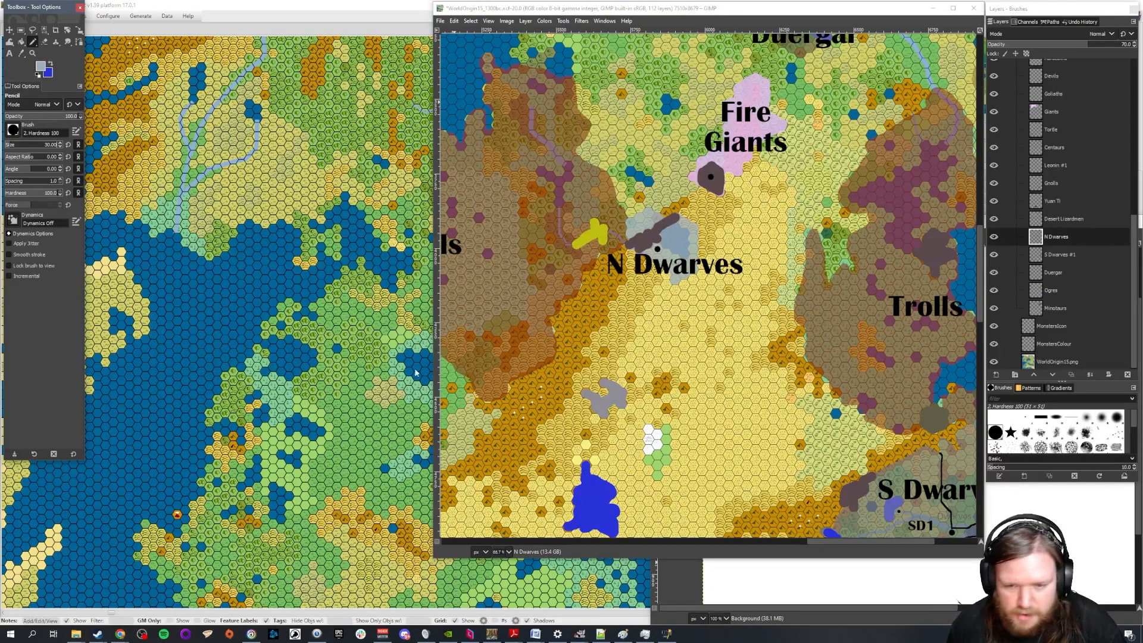
scroll(679, 179, down, 4)
ctrl+scroll(679, 179, up, 2)
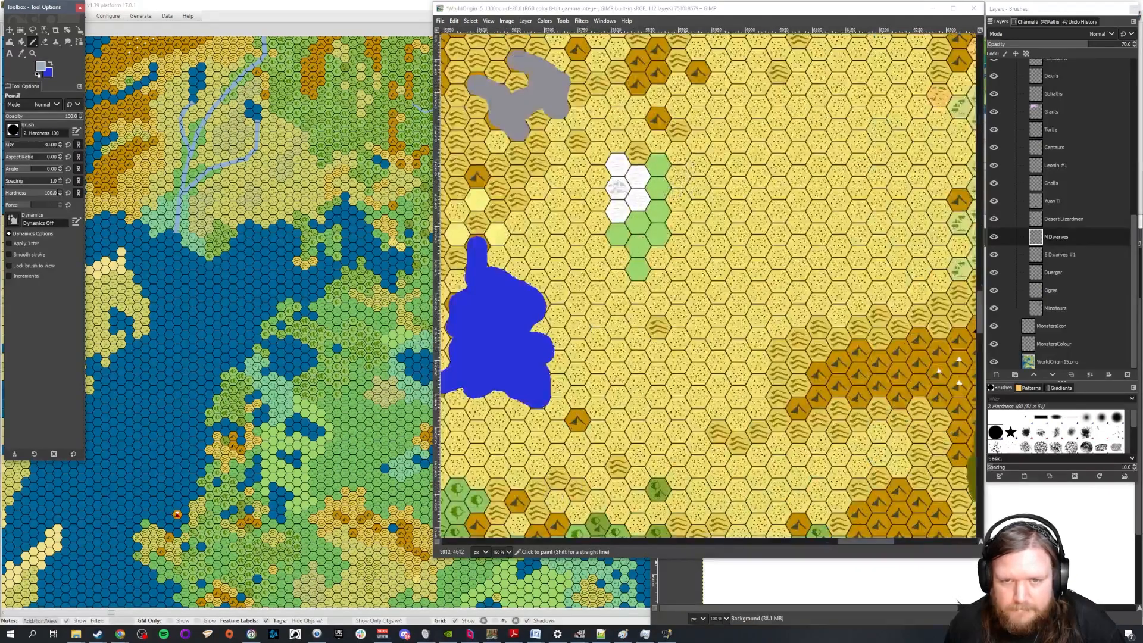
ctrl+scroll(663, 171, up, 1)
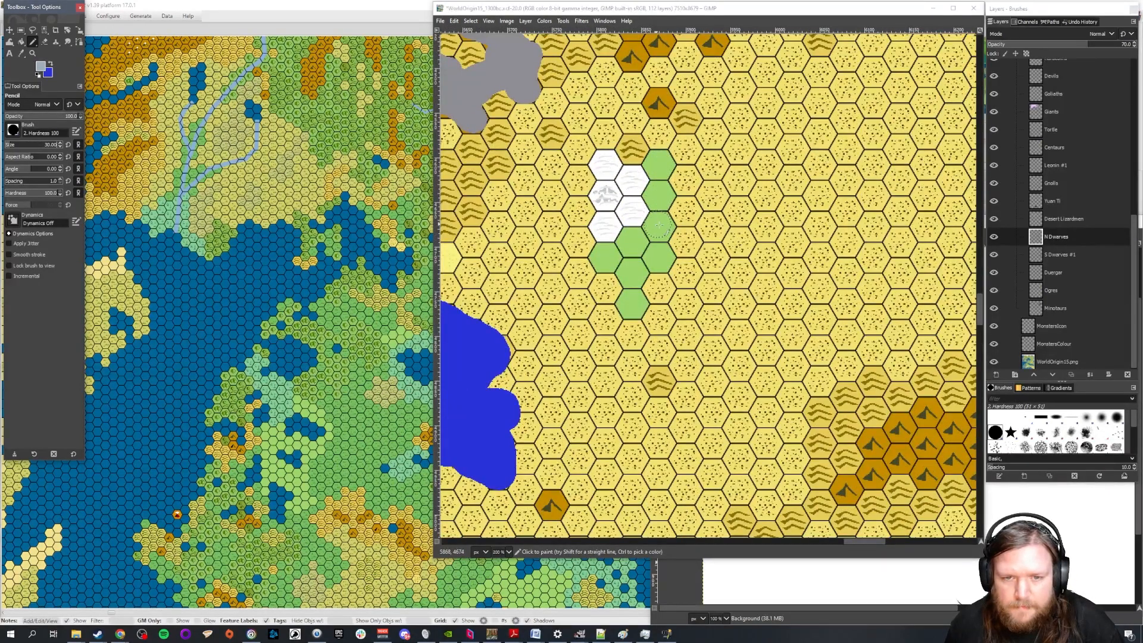
click(605, 258)
mouse_move(606, 259)
mouse_down()
mouse_move(656, 224)
mouse_move(658, 165)
mouse_move(658, 235)
mouse_move(632, 276)
mouse_move(632, 305)
mouse_move(634, 266)
mouse_move(661, 260)
mouse_move(662, 168)
mouse_move(659, 194)
mouse_move(633, 208)
mouse_up()
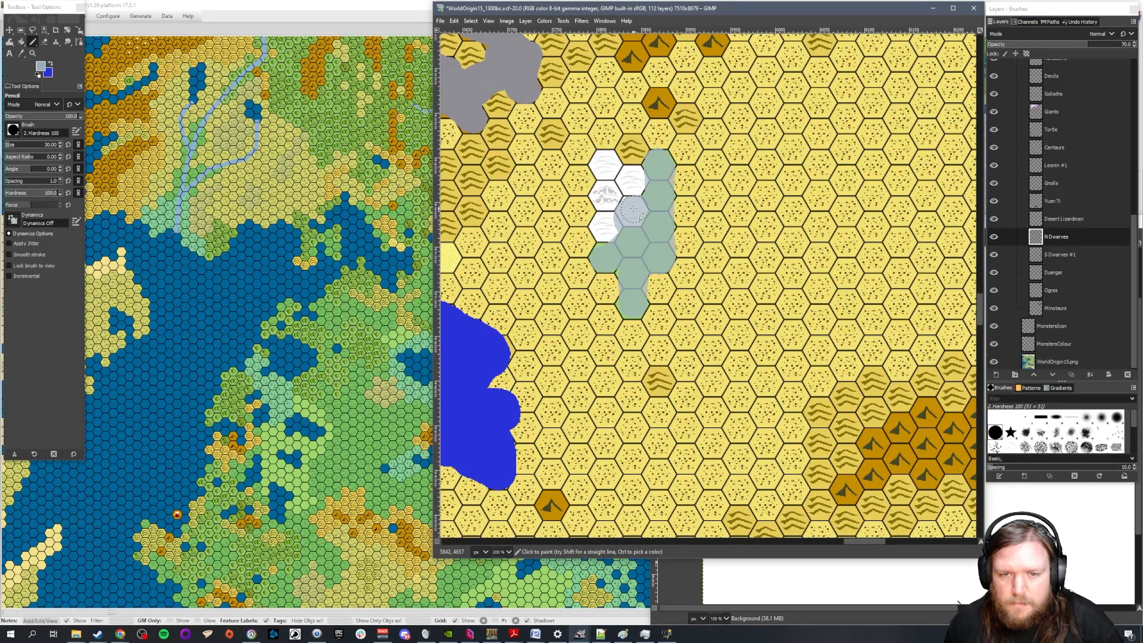
Choose the Eraser and hide the Resources layer to expose the northern N Dwarves territory around the lake
key(1)
scroll(825, 209, up, 4)
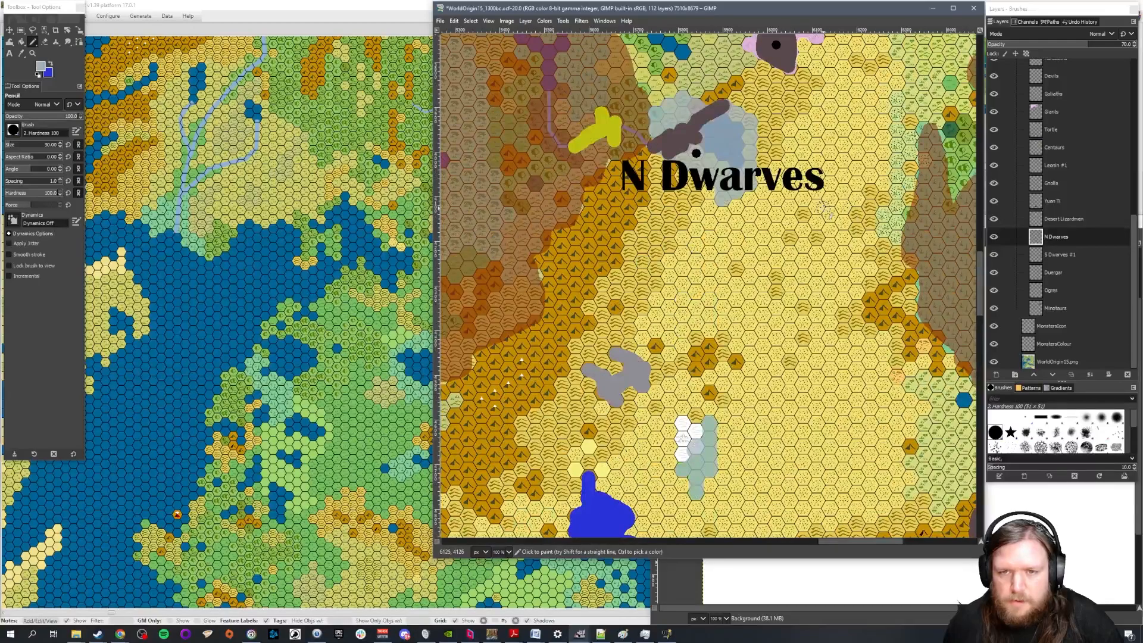
scroll(827, 210, down, 1)
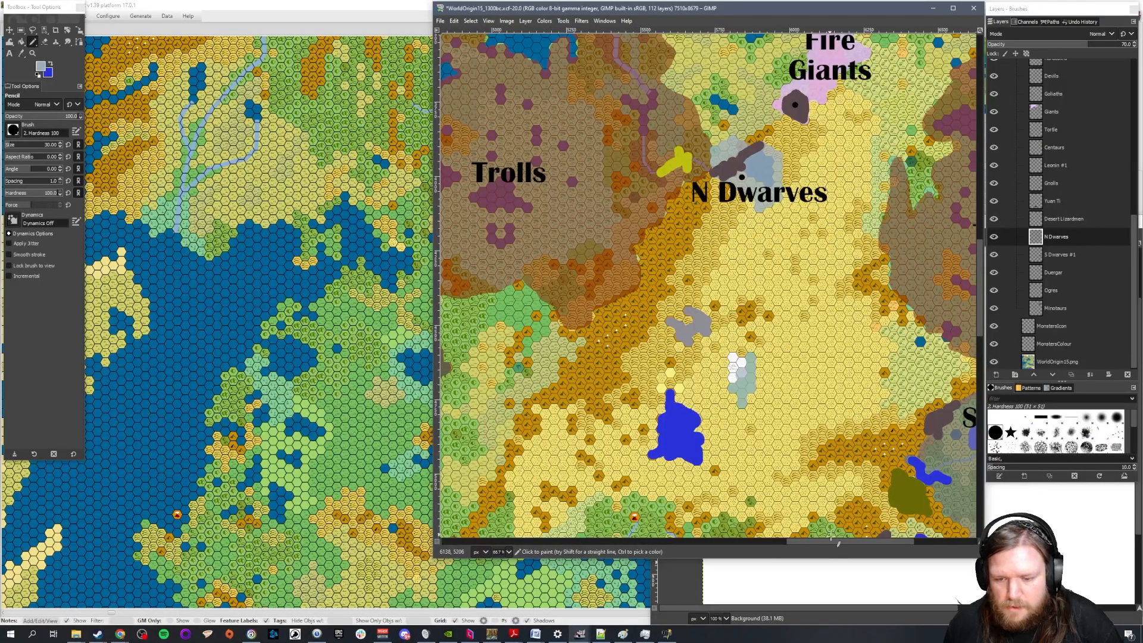
scroll(837, 542, right, 2)
scroll(764, 409, down, 2)
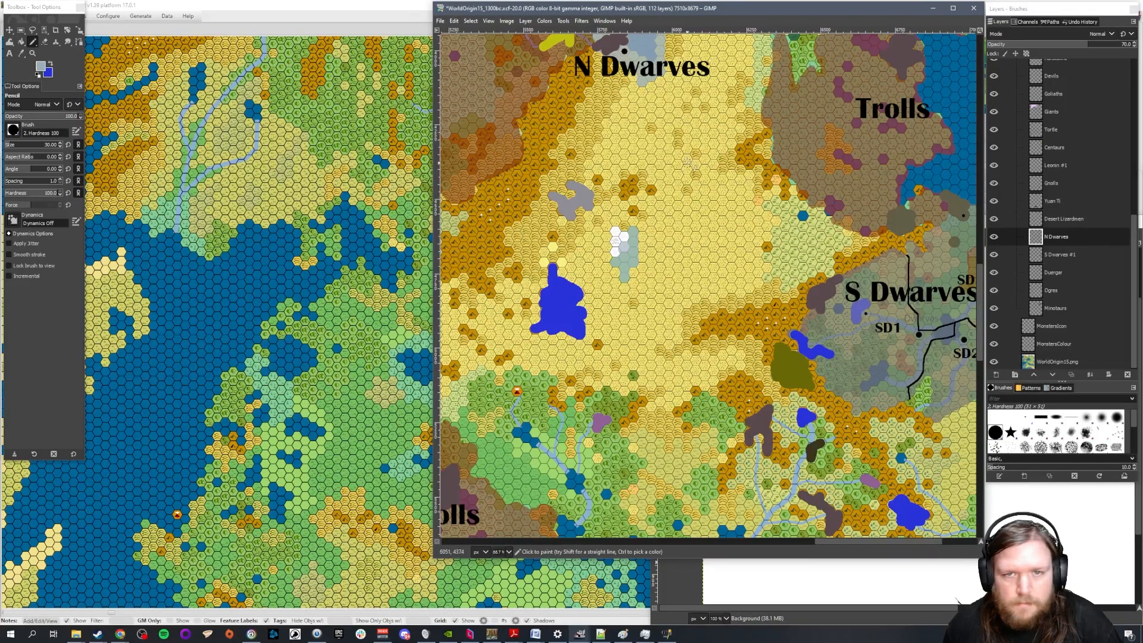
scroll(680, 140, up, 2)
scroll(614, 128, up, 3)
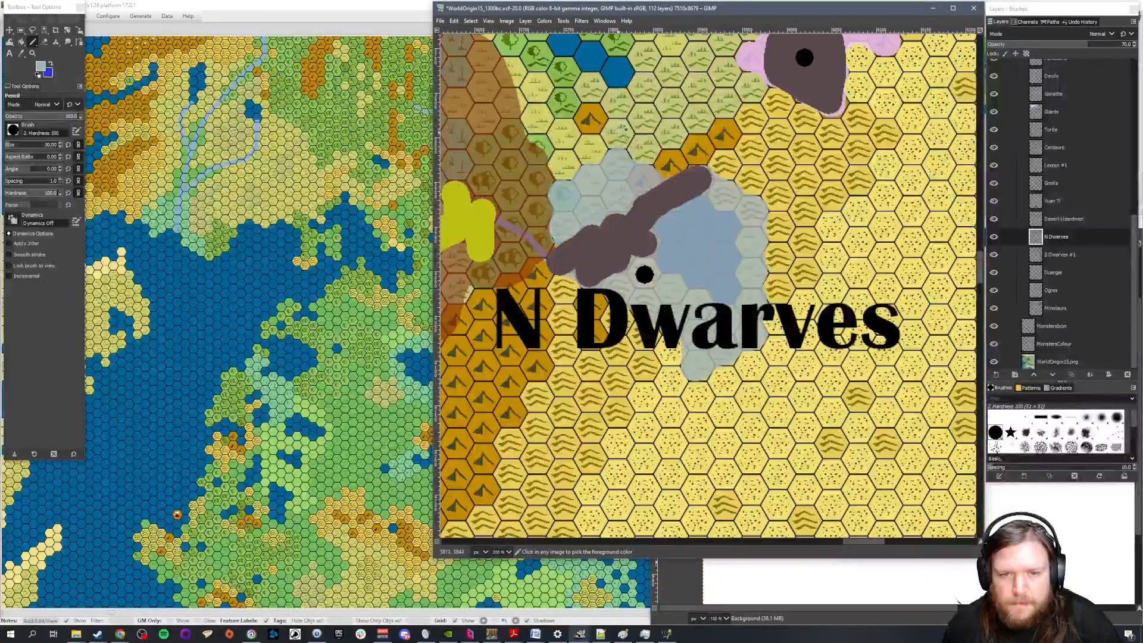
click(45, 42)
scroll(1060, 240, up, 5)
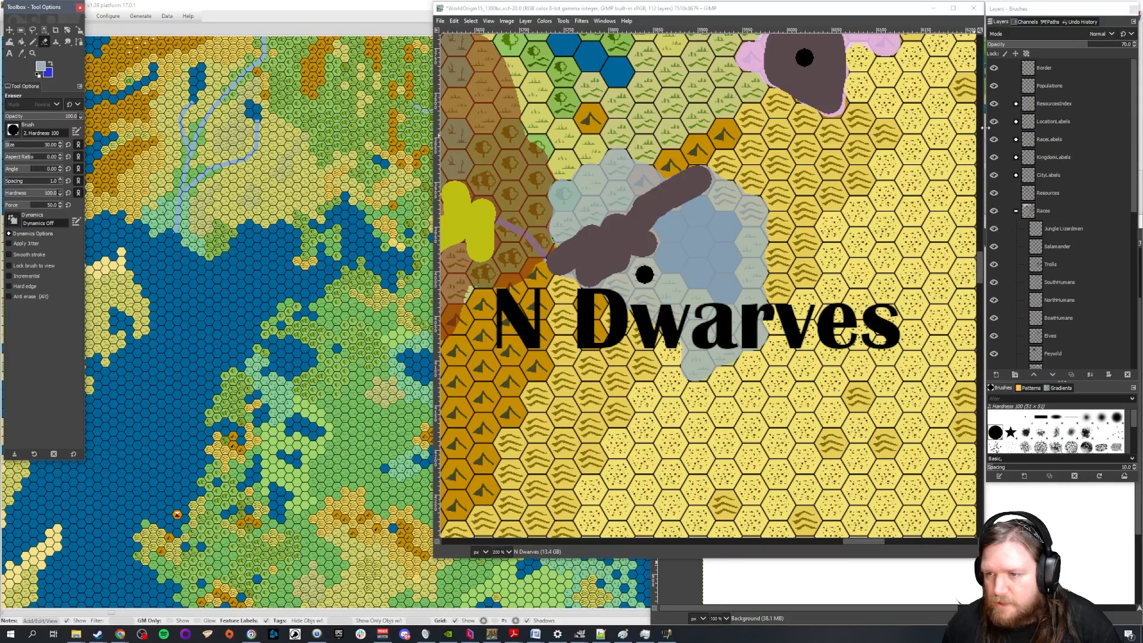
click(994, 193)
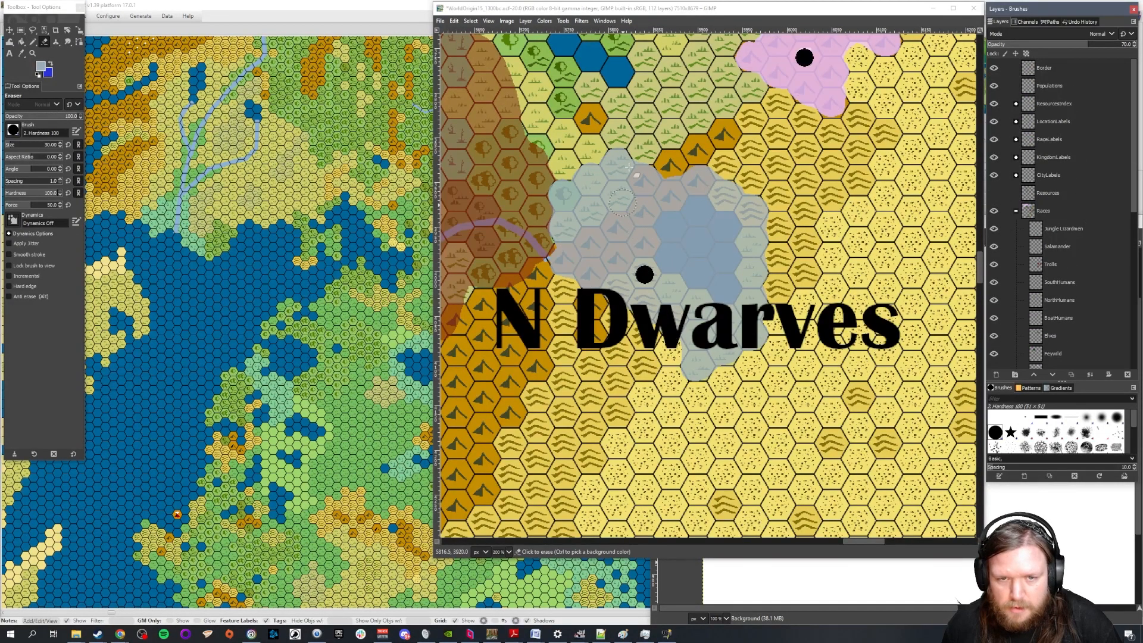
Erase the N Dwarves territory along its northern and eastern edges, keeping a smaller area around the city dot
mouse_move(623, 152)
mouse_down()
mouse_move(554, 212)
mouse_move(651, 169)
mouse_move(625, 243)
mouse_move(557, 280)
mouse_move(625, 188)
mouse_move(558, 264)
mouse_move(640, 181)
mouse_move(580, 241)
mouse_up()
mouse_move(730, 170)
mouse_down()
mouse_move(822, 230)
mouse_move(767, 221)
mouse_move(653, 166)
mouse_move(673, 194)
mouse_move(655, 202)
mouse_move(688, 208)
mouse_move(755, 344)
mouse_move(771, 216)
mouse_move(716, 194)
mouse_move(713, 210)
mouse_move(752, 242)
mouse_move(753, 275)
mouse_move(712, 217)
mouse_move(770, 311)
mouse_up()
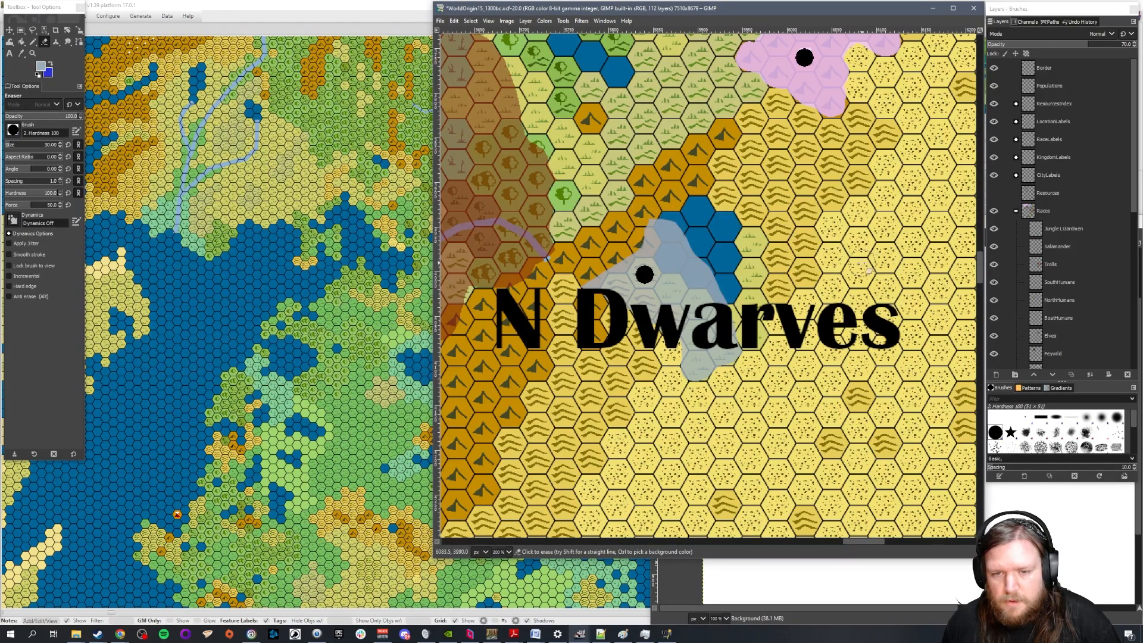
mouse_move(643, 212)
mouse_down()
mouse_move(690, 235)
mouse_move(643, 238)
mouse_move(771, 263)
mouse_up()
key(ctrl+z)
drag(689, 232, 702, 251)
On the Populations layer, set the Eraser size to 10 and erase the large black city dot of the N Dwarves
scroll(772, 305, down, 2)
scroll(779, 309, down, 1)
scroll(774, 304, down, 1)
scroll(774, 304, up, 1)
scroll(764, 296, up, 2)
scroll(764, 295, up, 2)
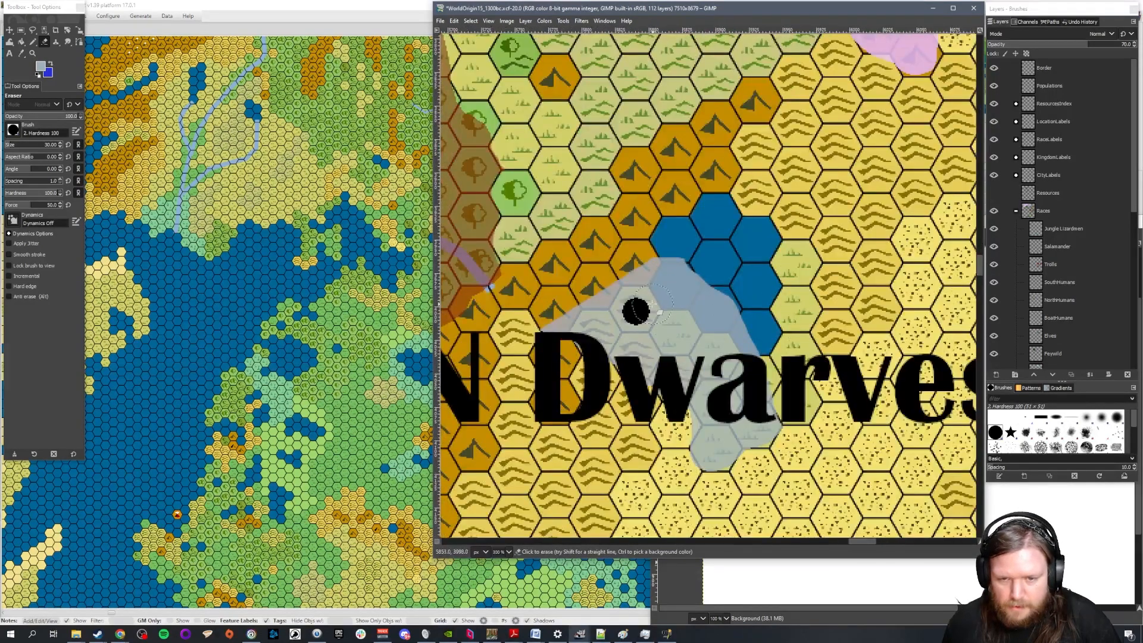
click(1029, 90)
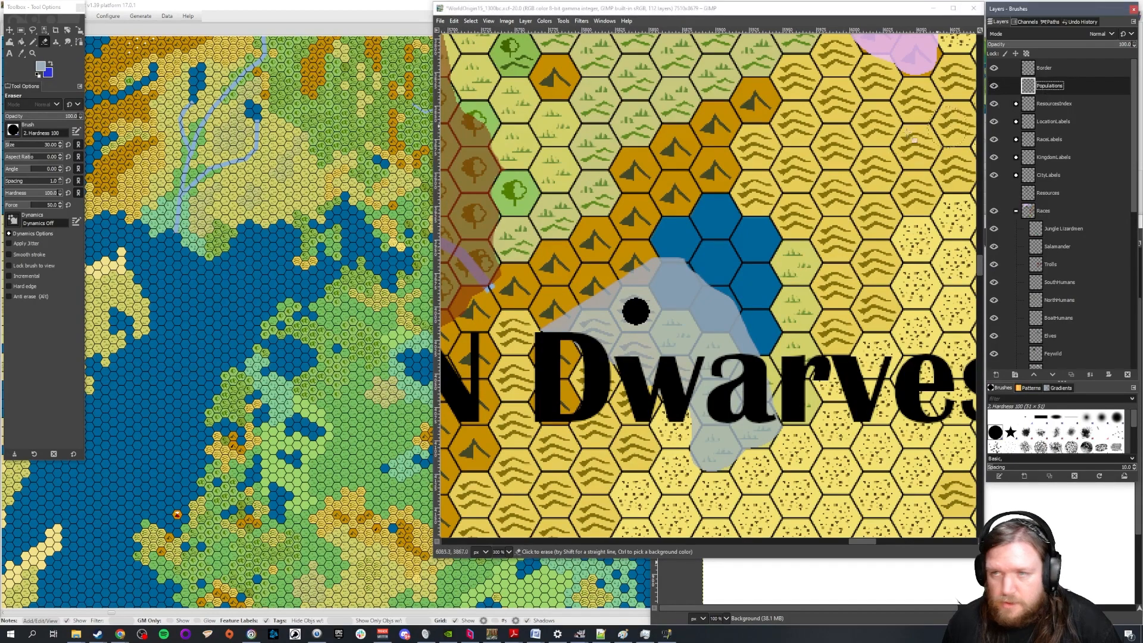
click(33, 42)
drag(51, 144, 435, 193)
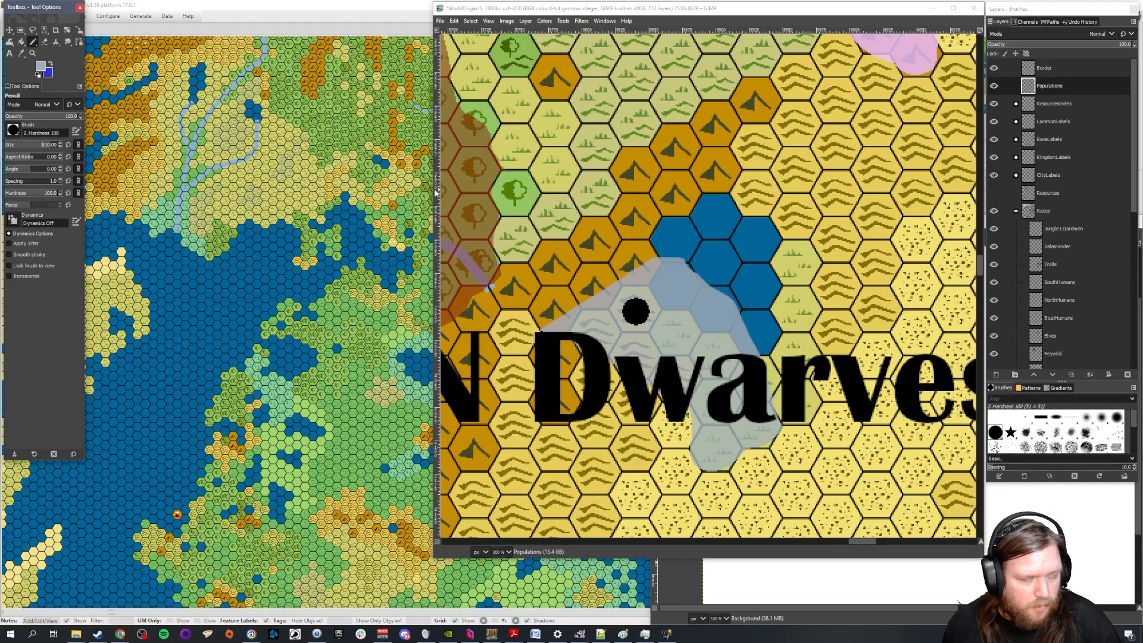
click(44, 42)
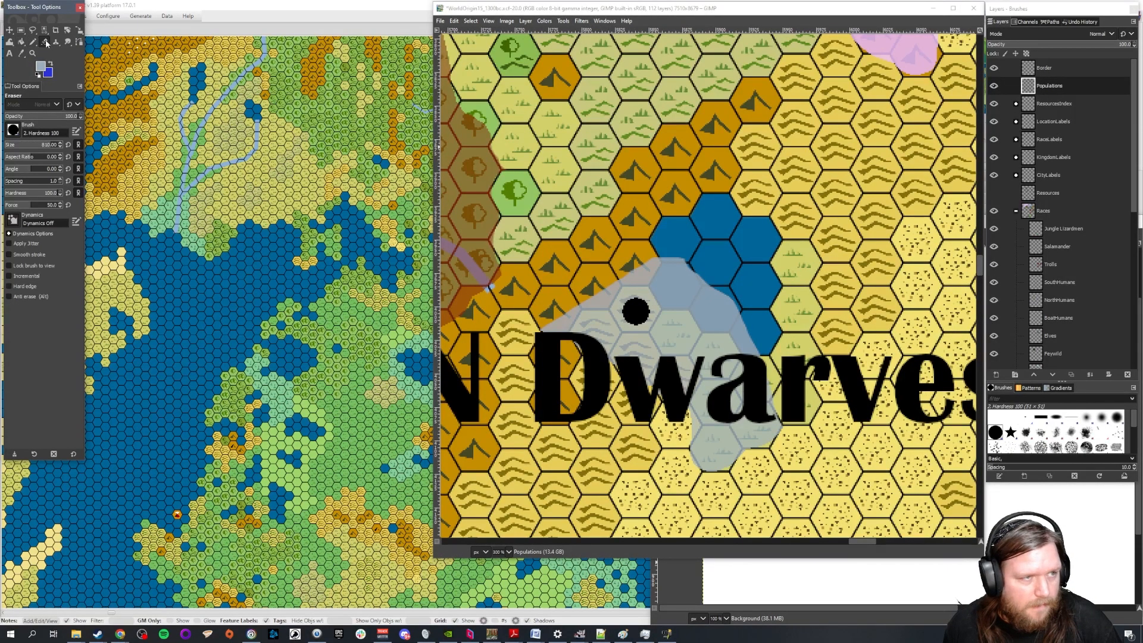
double_click(50, 145)
text(30)
key(Return)
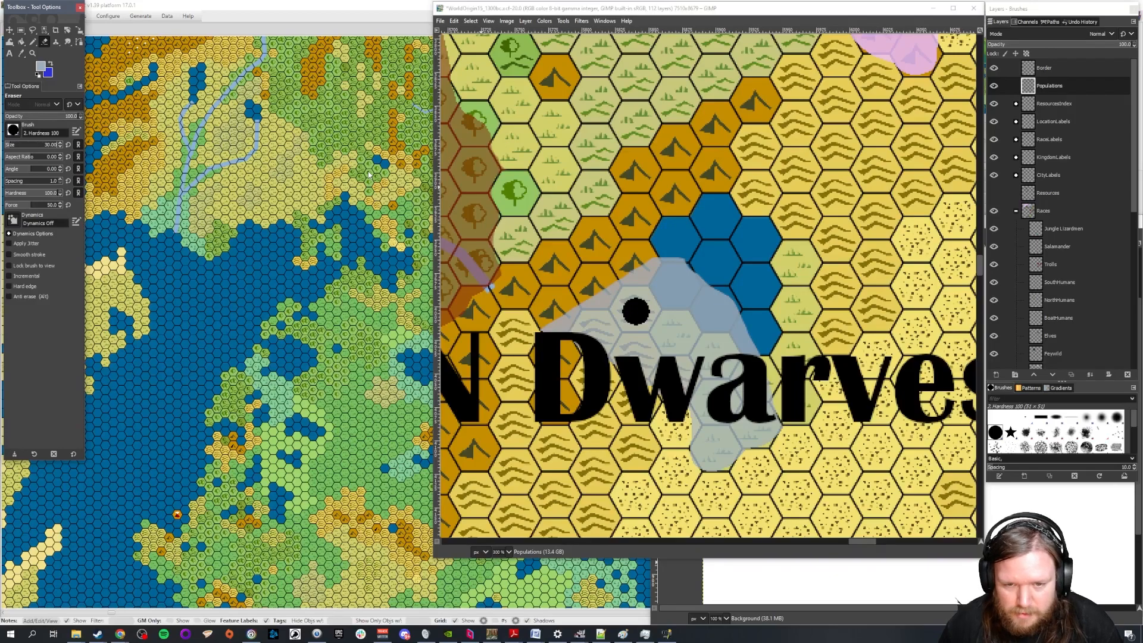
double_click(53, 146)
text(10)
key(Return)
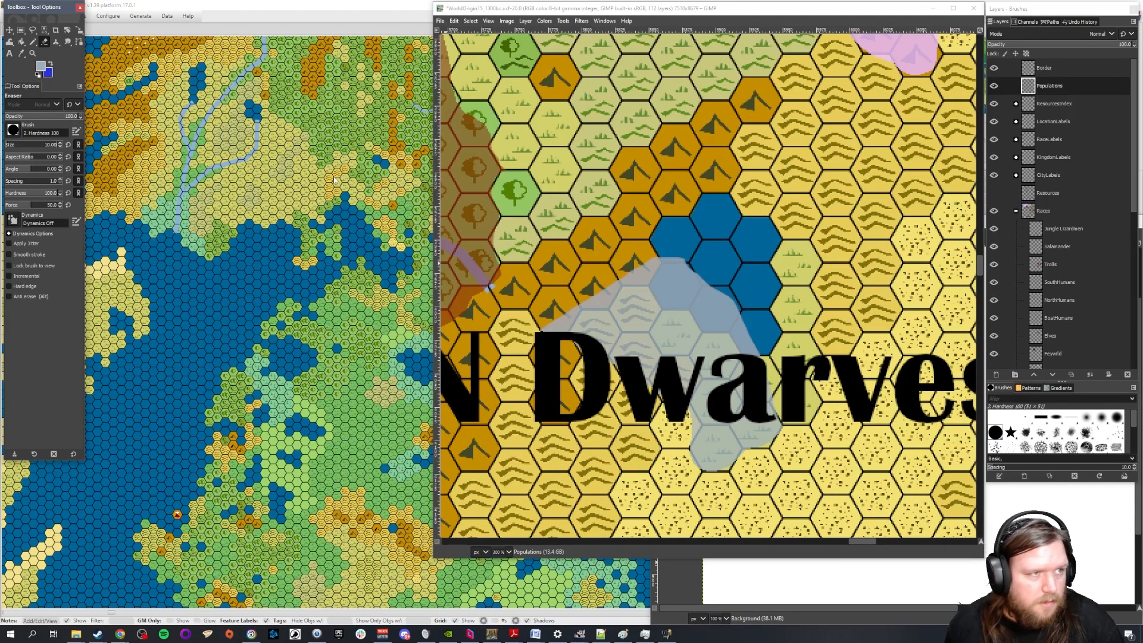
Switch to the Pencil and set its foreground colour to black
click(33, 42)
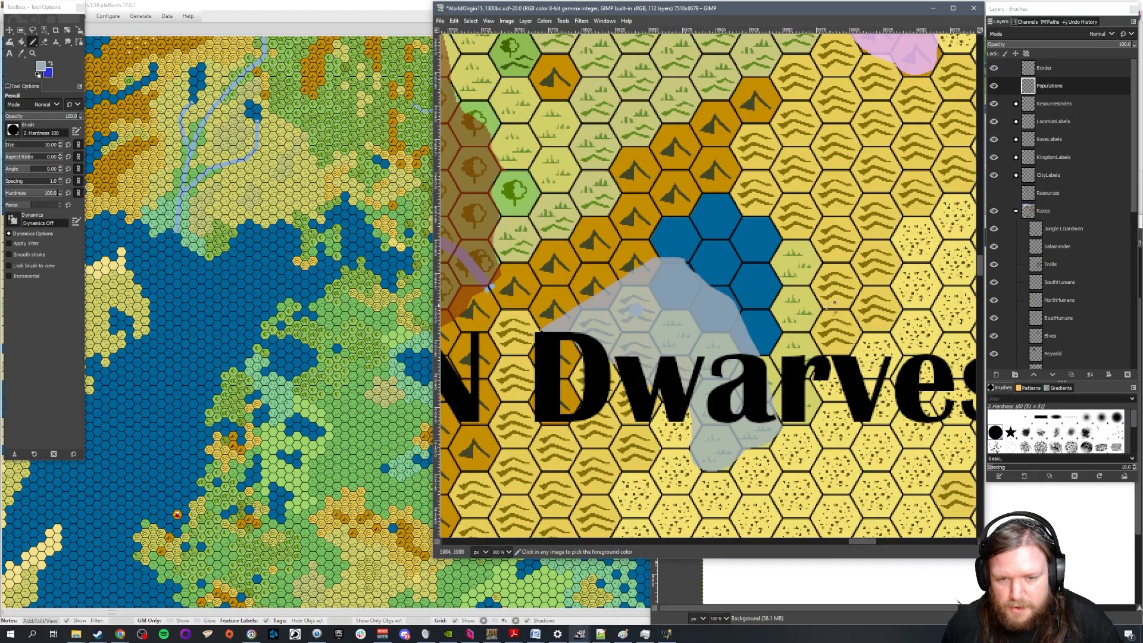
click(33, 43)
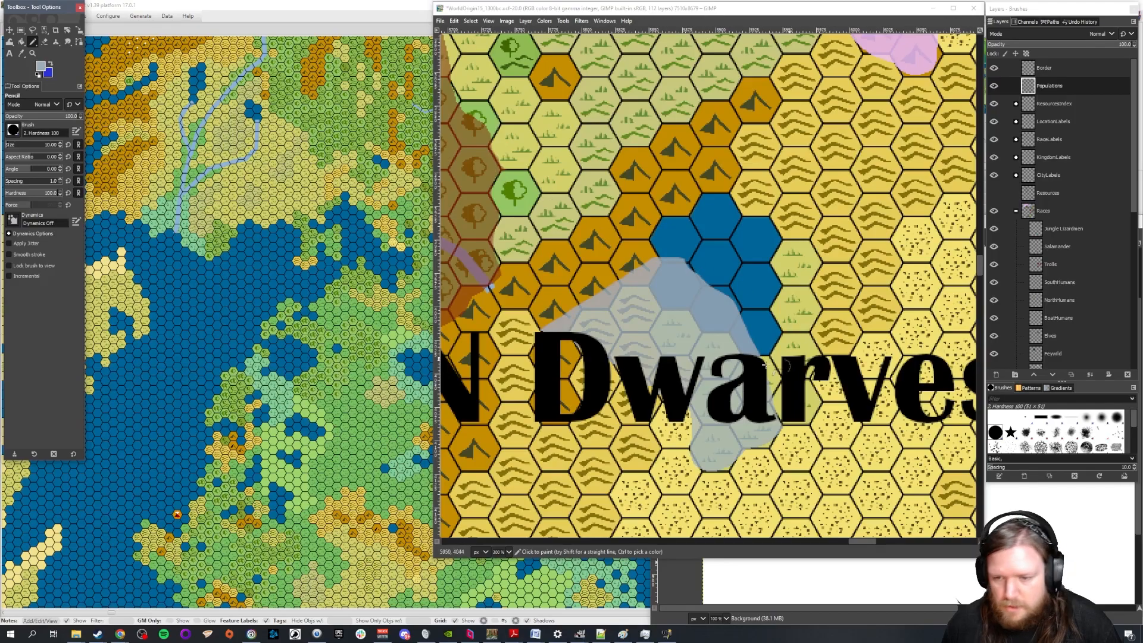
click(41, 66)
click(1000, 338)
click(995, 369)
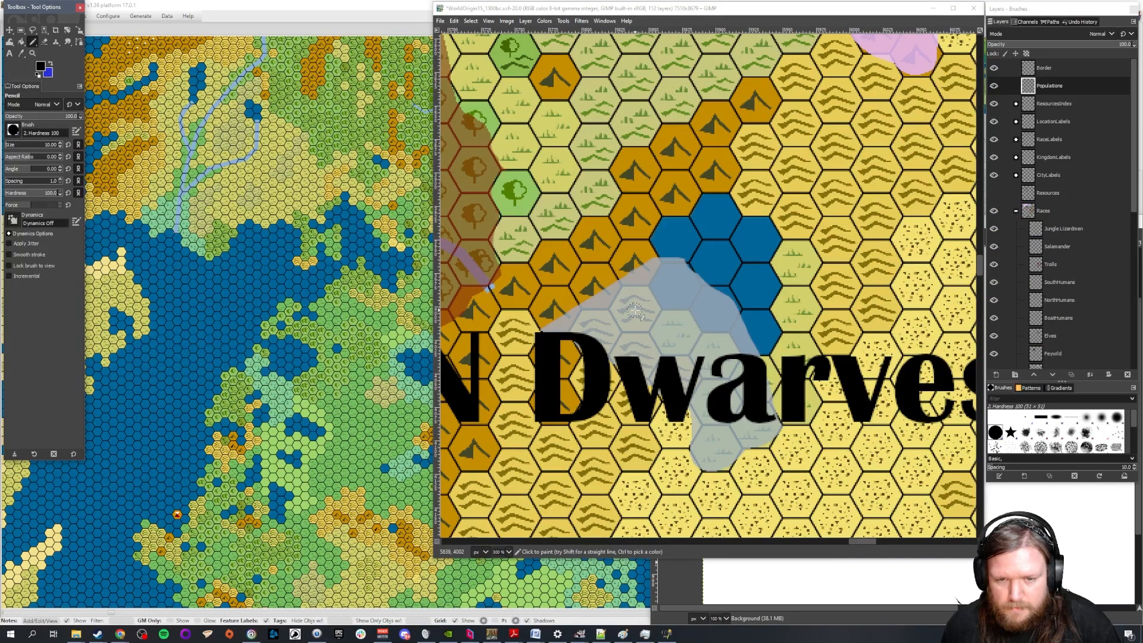
click(636, 310)
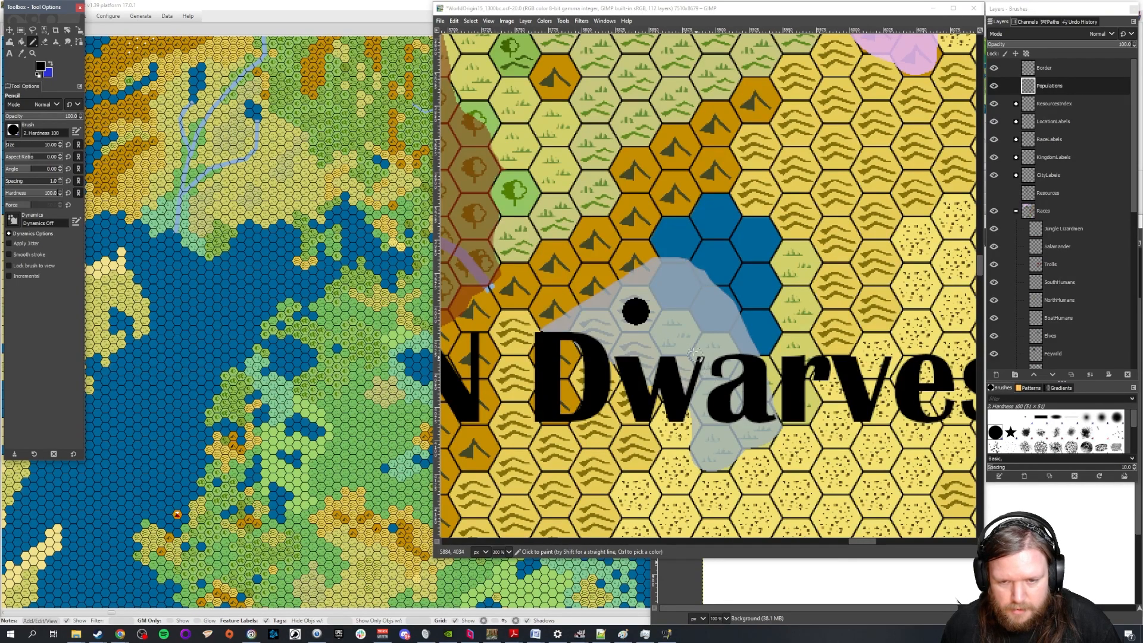
click(454, 21)
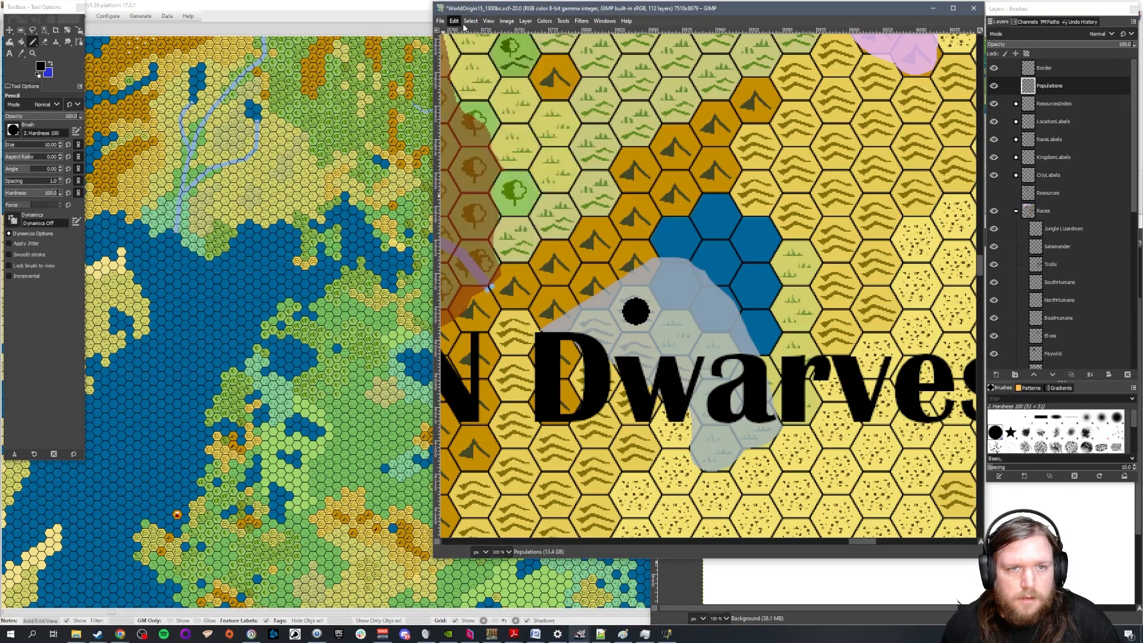
click(469, 44)
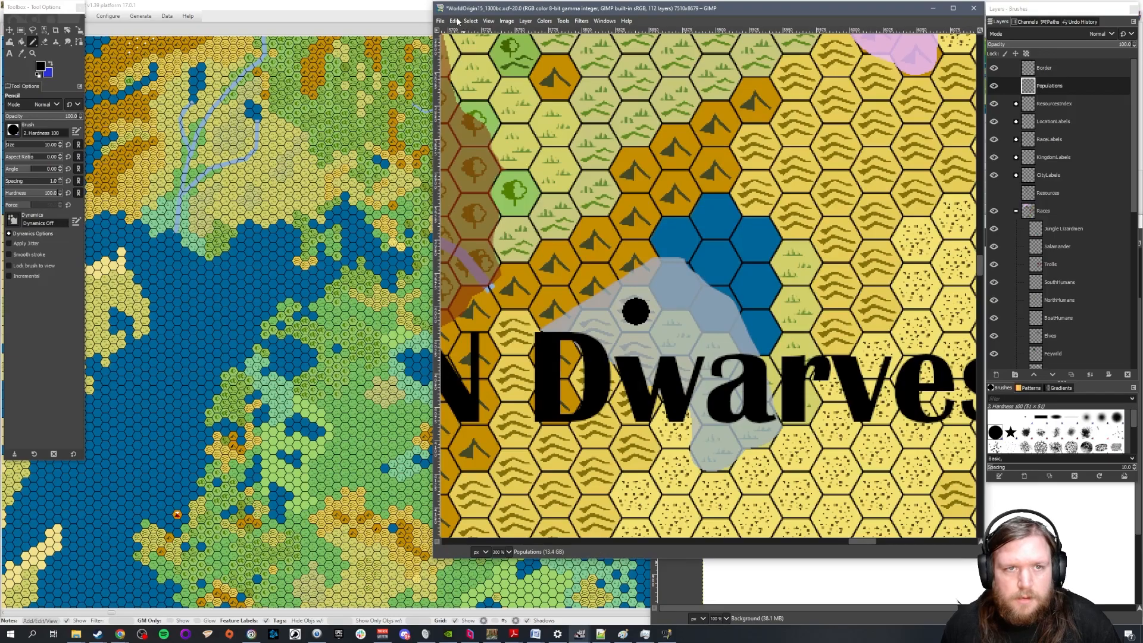
click(455, 21)
click(466, 45)
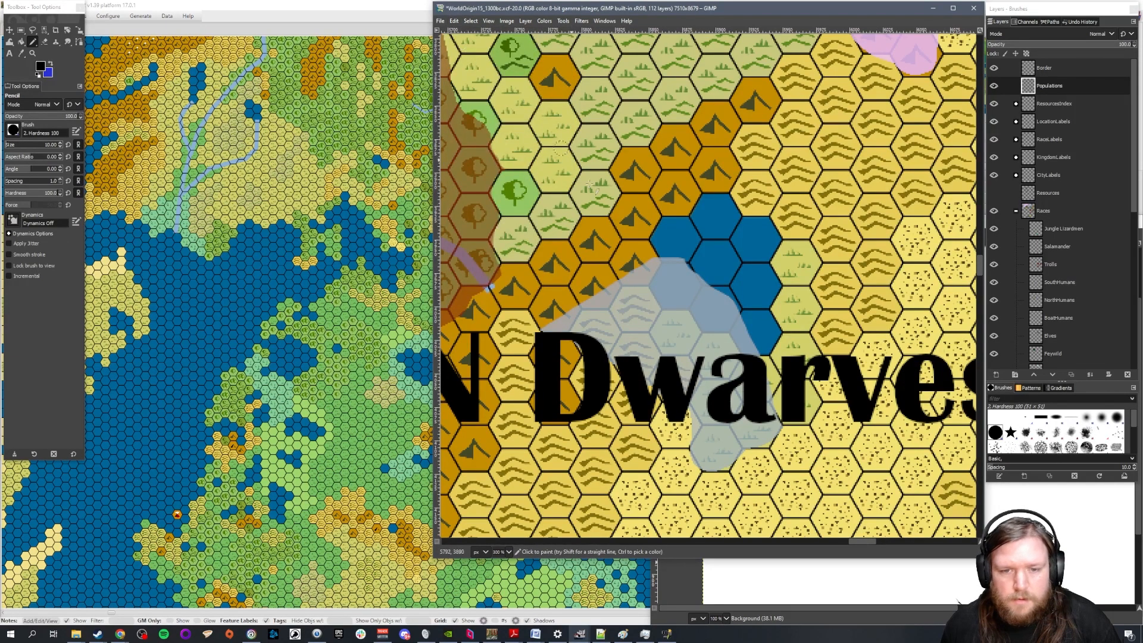
Mark the N Dwarves city with a smaller black dot where the erased one stood
click(636, 311)
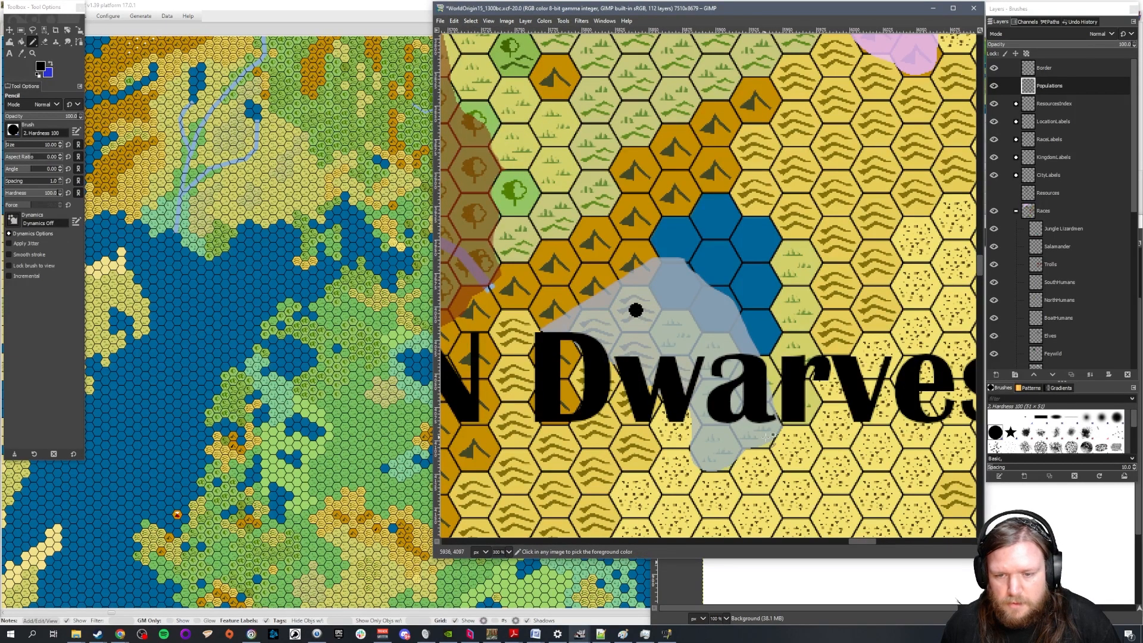
scroll(815, 395, down, 2)
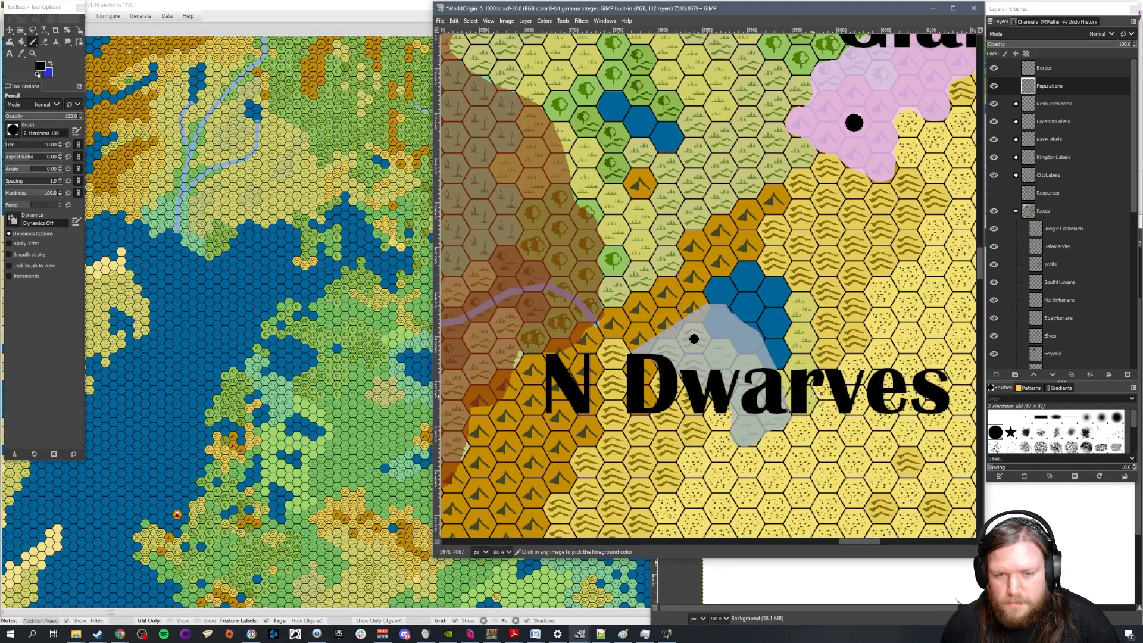
Set the Pencil size to 20 and mark a black city dot in the bluish territory south of the N Dwarves
scroll(886, 341, down, 3)
scroll(886, 342, down, 1)
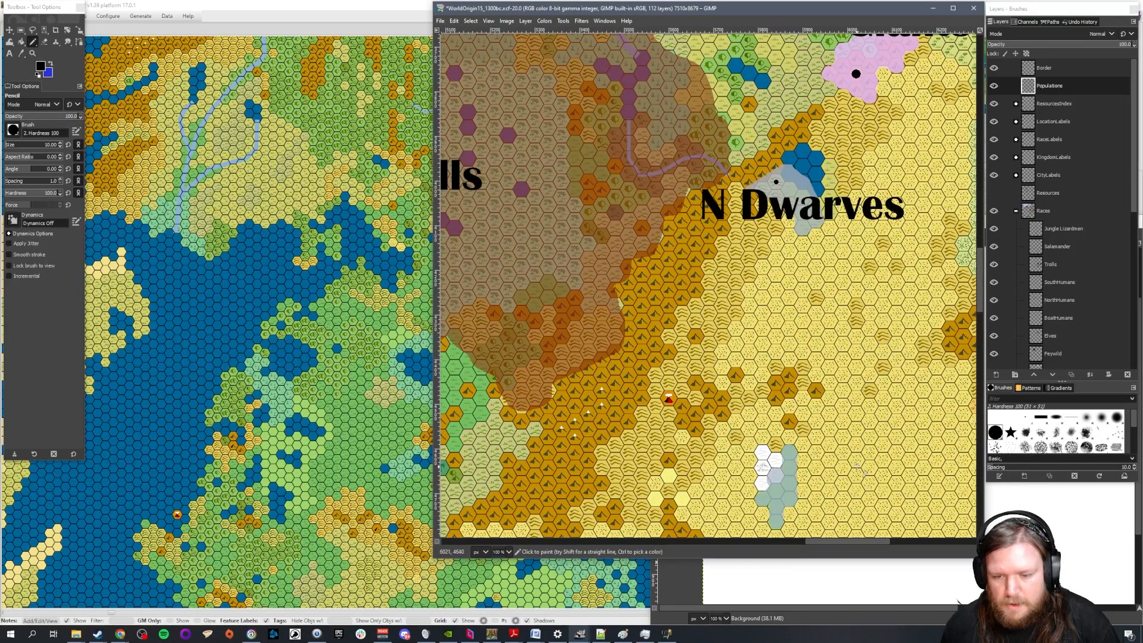
click(53, 145)
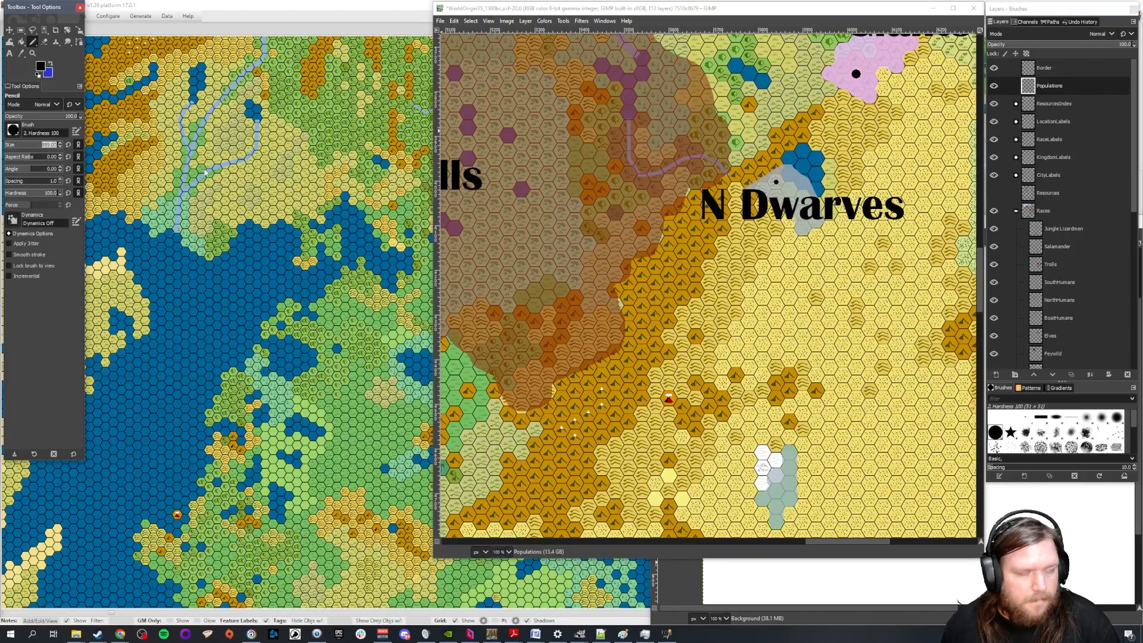
text(20)
key(Return)
scroll(833, 393, down, 1)
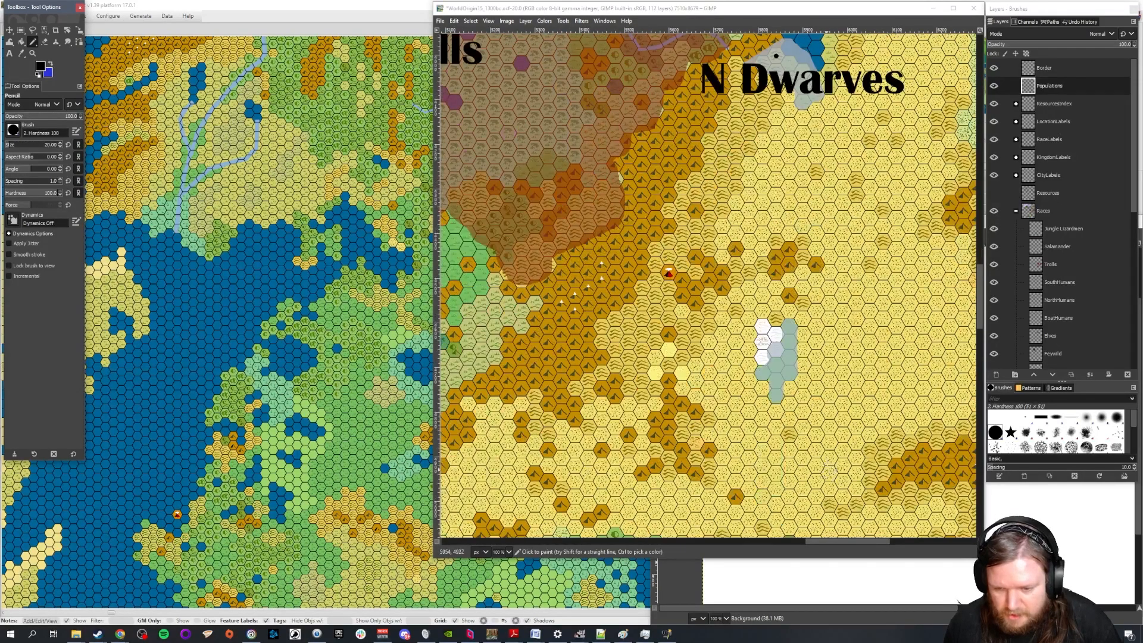
scroll(834, 393, up, 2)
scroll(658, 302, up, 1)
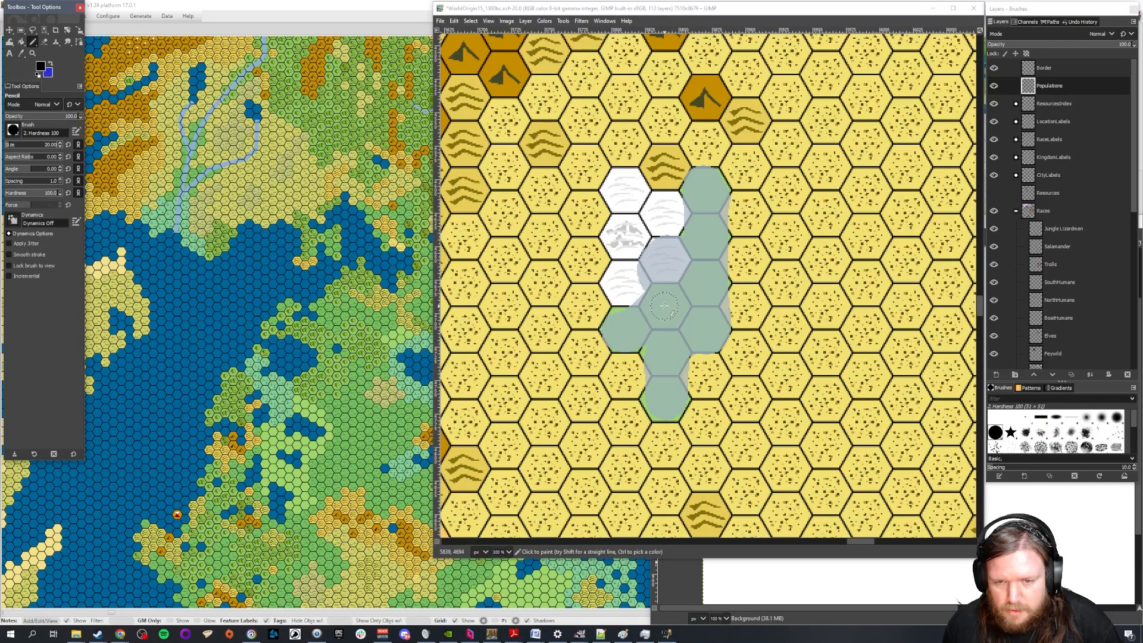
click(664, 306)
Copy the text of the N Dwarves label and paste it as a new text label beside the southern city dot
key(minus)
key(minus)
key(minus)
key(minus)
key(minus)
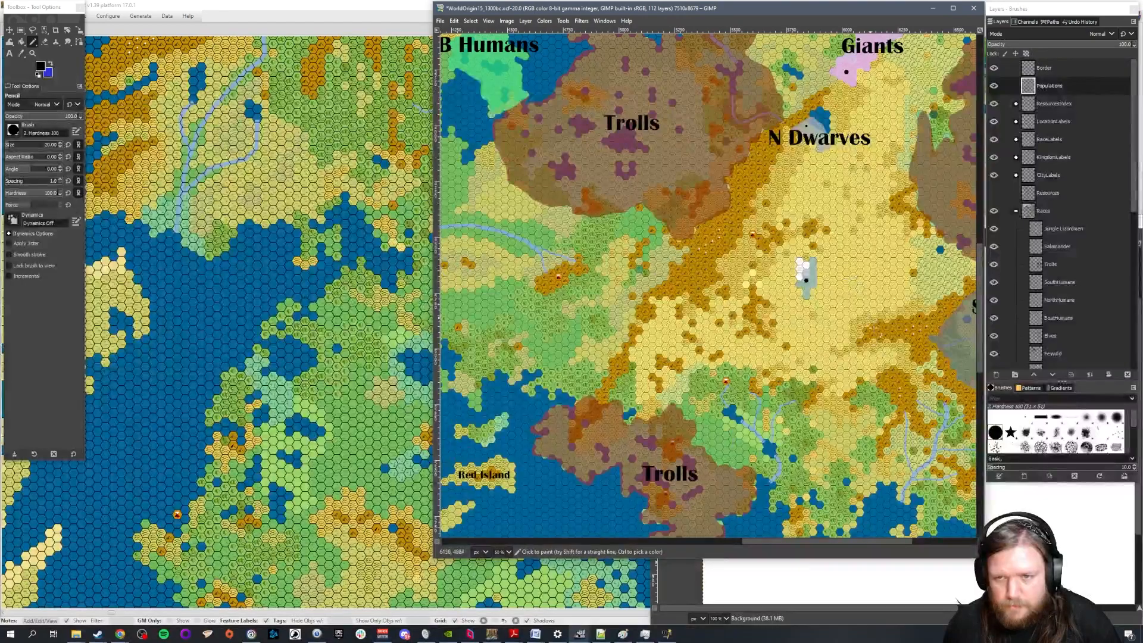
drag(807, 543, 880, 540)
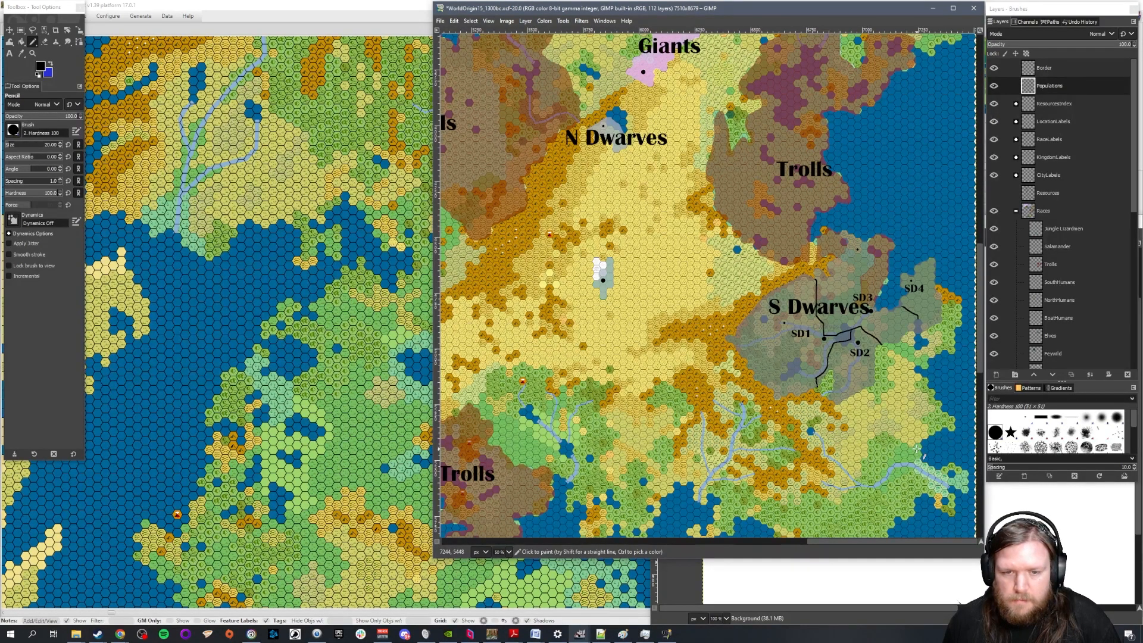
key(m)
key(t)
click(629, 143)
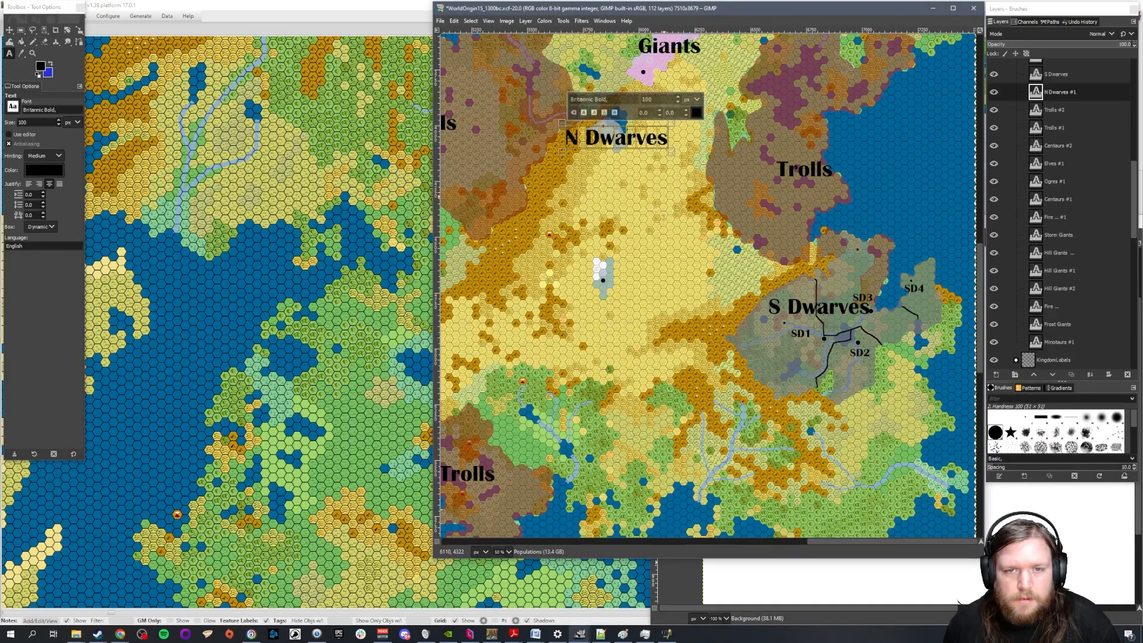
click(616, 271)
text(N Dwarves)
click(10, 30)
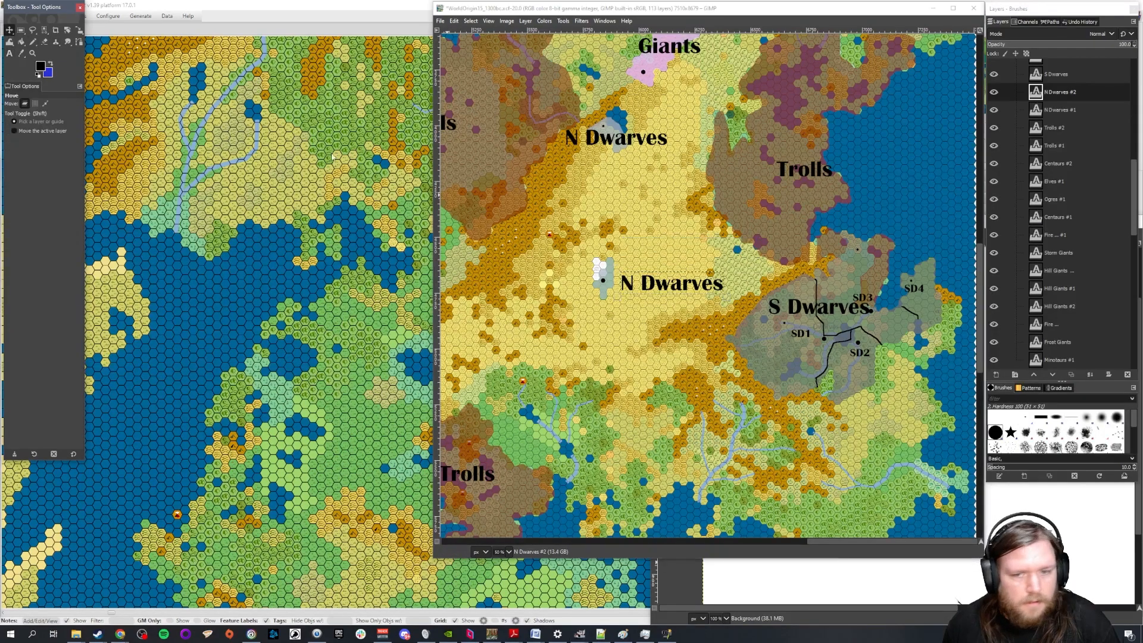
Change the pasted label to M Dwarves and move it over the territory just above its city dot
click(10, 53)
click(631, 284)
click(630, 284)
key(BackSpace)
text(M)
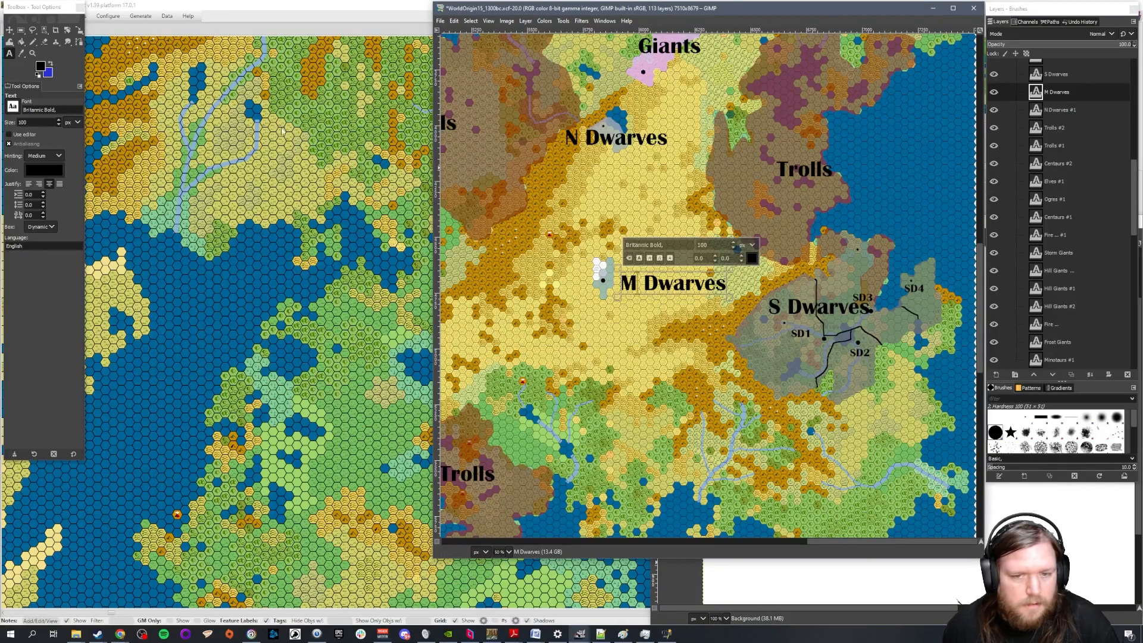
click(10, 30)
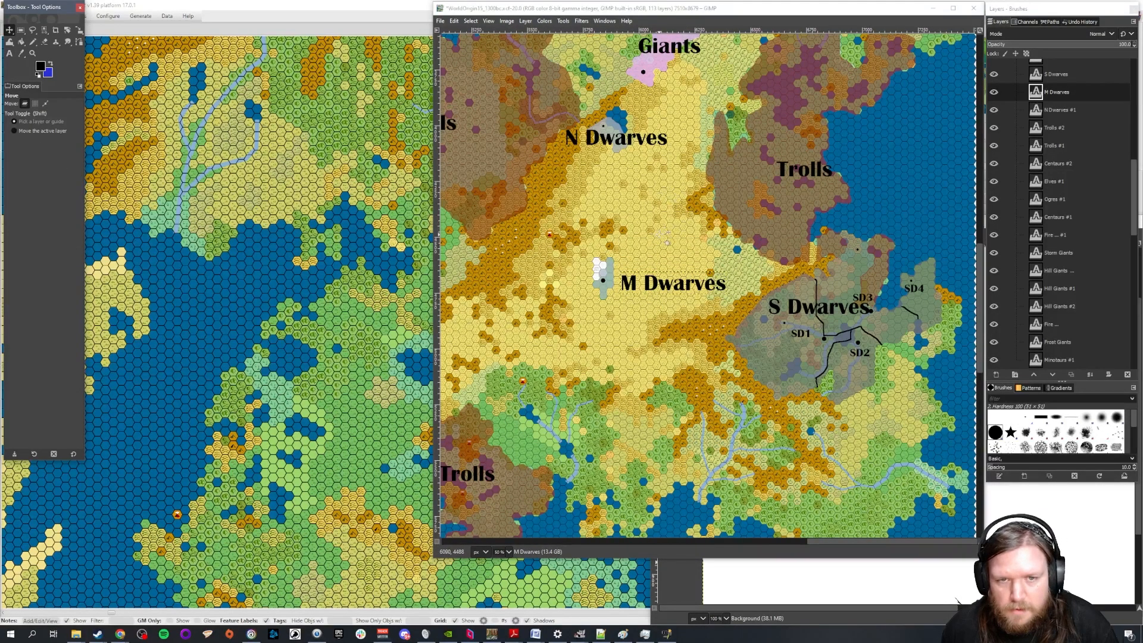
drag(661, 287, 597, 270)
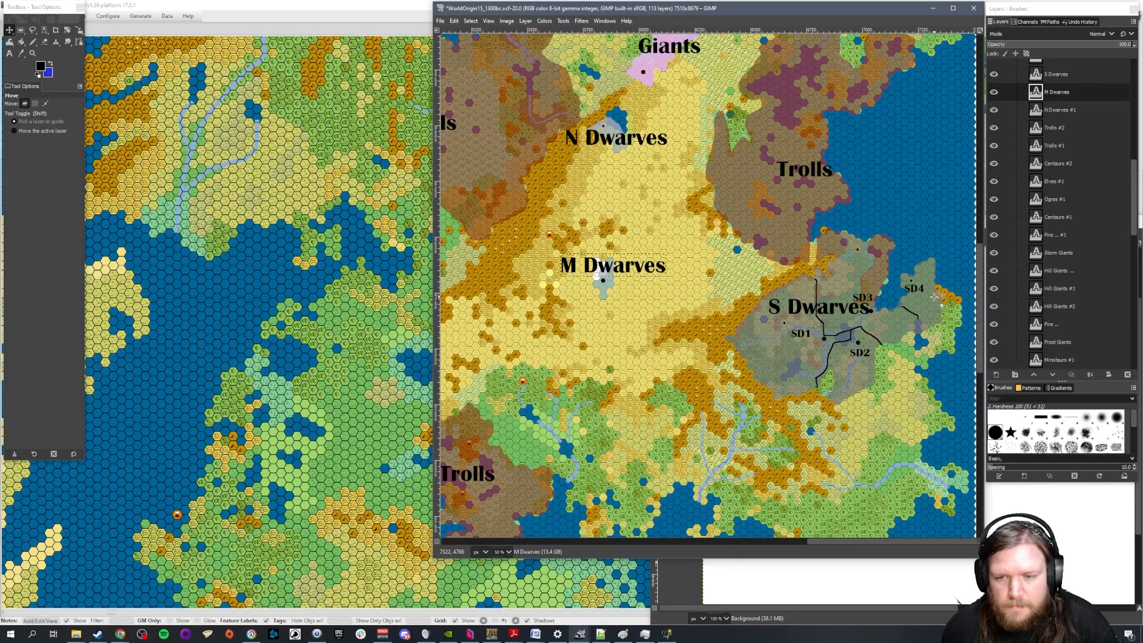
Collapse the RaceLabels group, activate the N Dwarves race layer and set the foreground colour to slate blue 416278
scroll(1087, 87, up, 3)
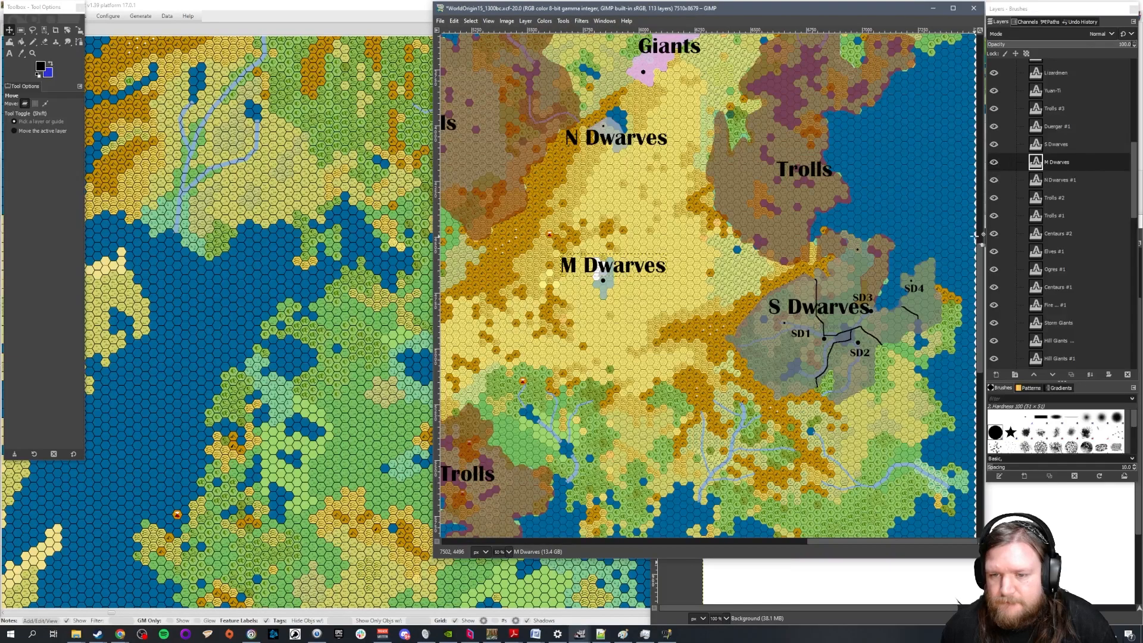
scroll(1081, 208, up, 8)
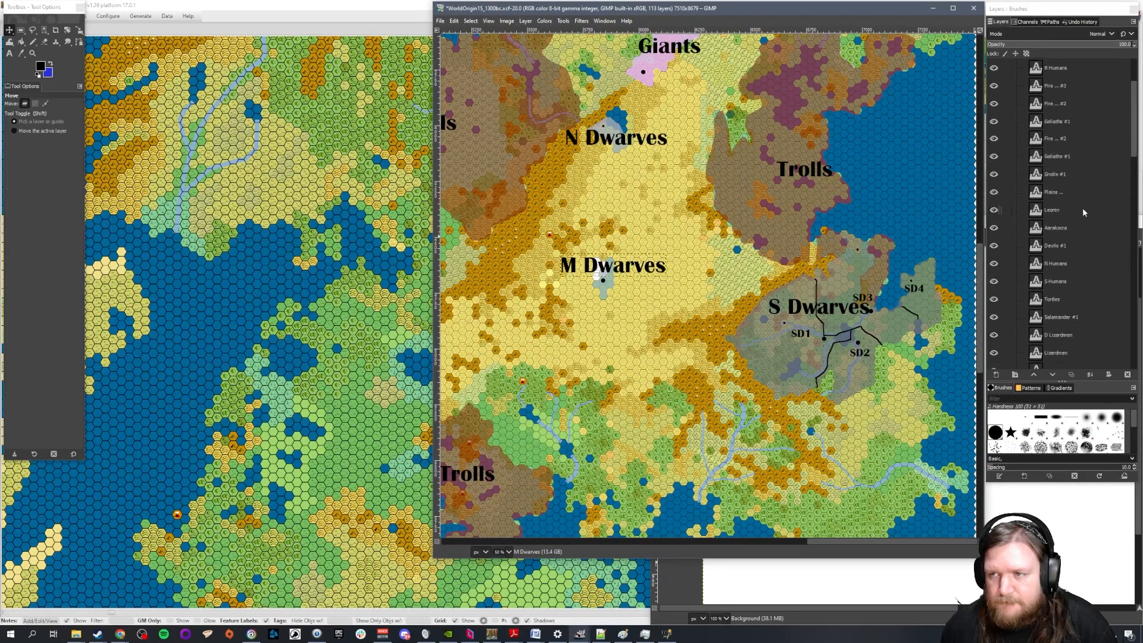
click(1016, 140)
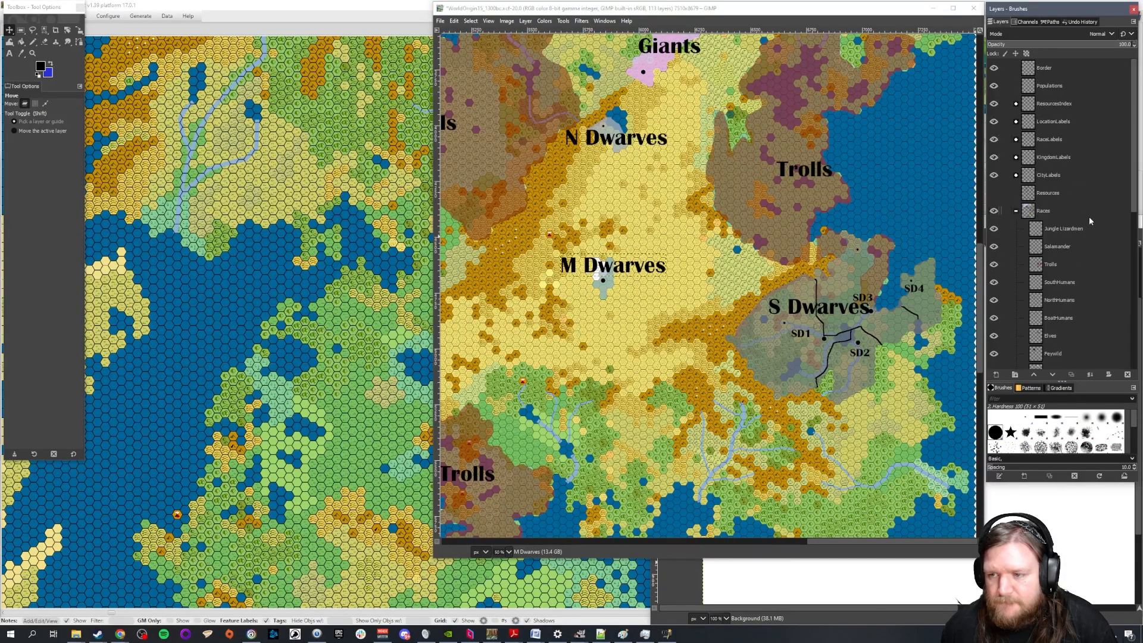
scroll(1090, 220, down, 8)
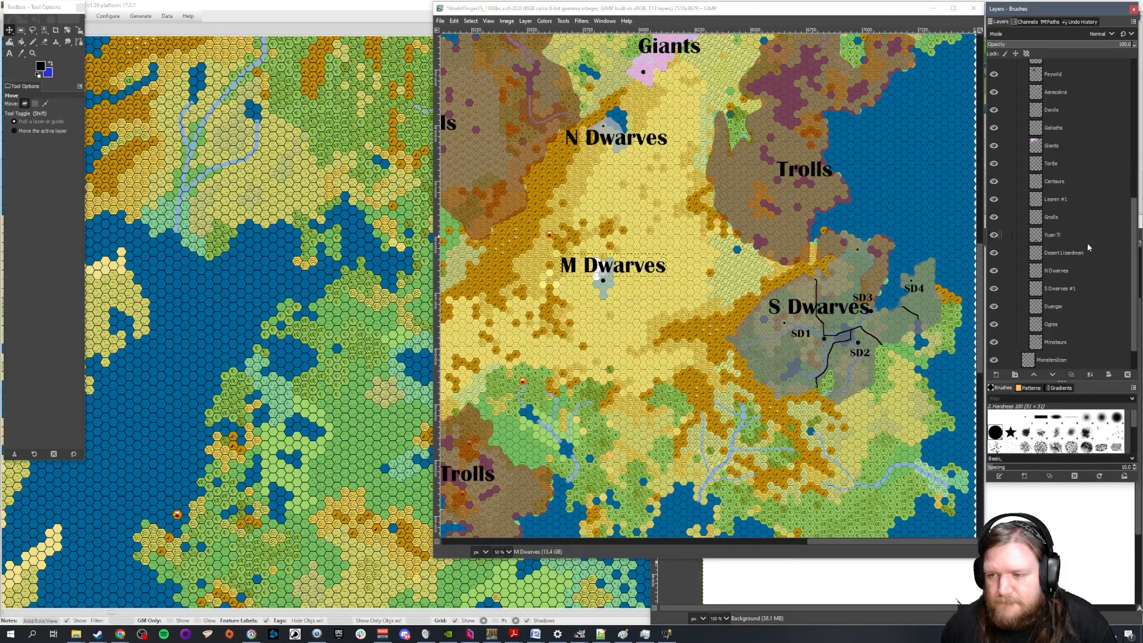
click(1069, 270)
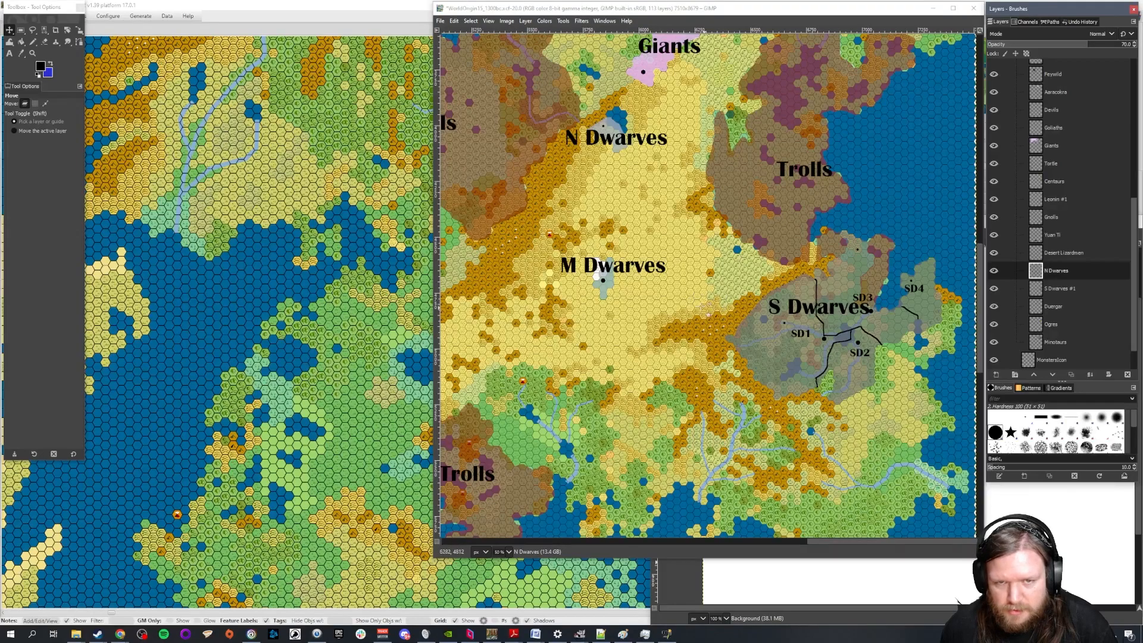
scroll(625, 315, up, 3)
scroll(723, 291, down, 3)
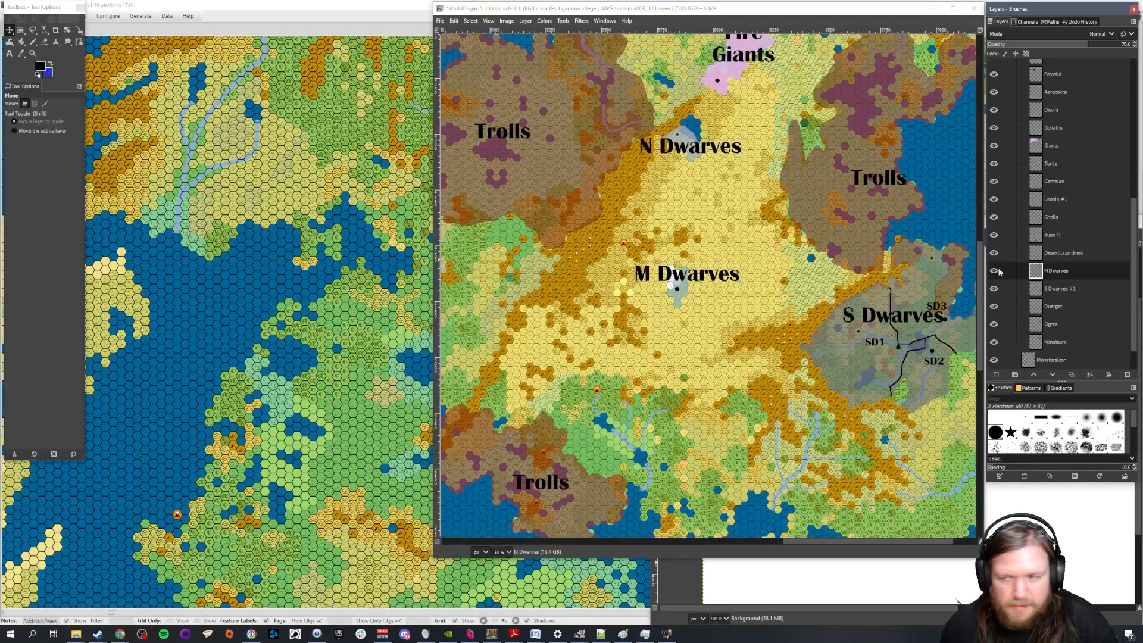
click(40, 66)
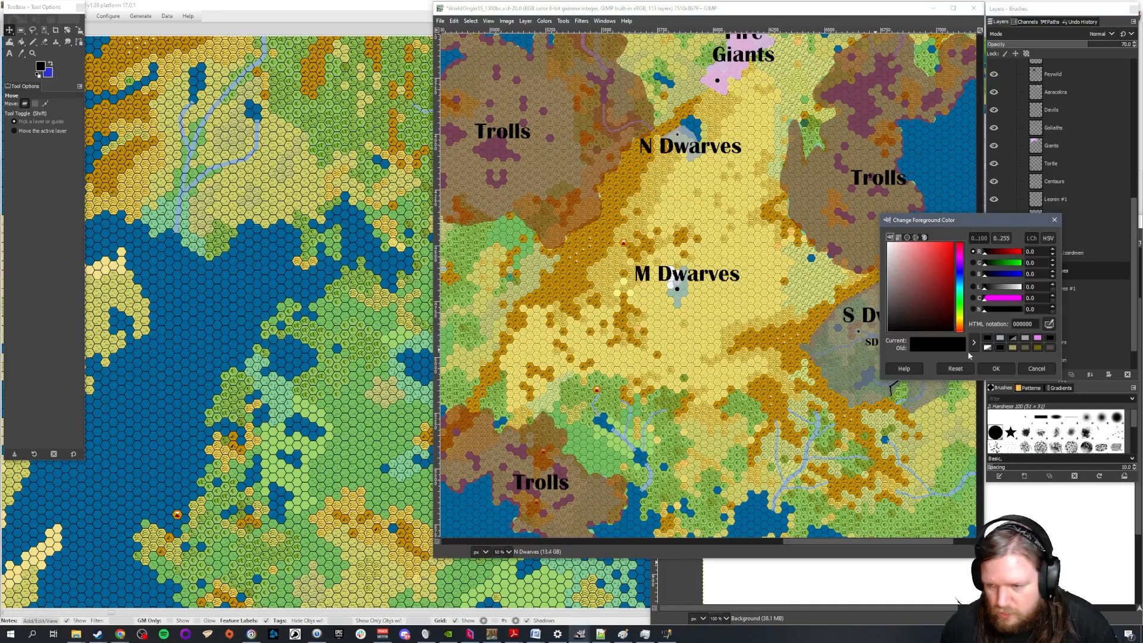
click(1000, 338)
drag(898, 268, 918, 293)
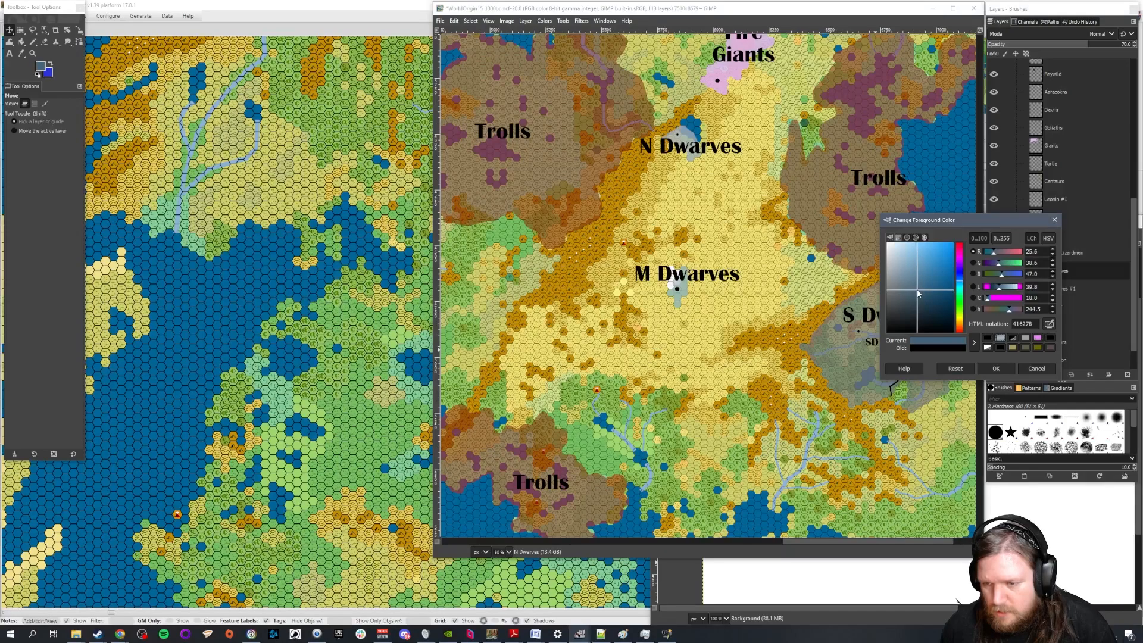
click(1004, 370)
Try to recolour the M Dwarves territory with Bucket Fill on the N Dwarves and S Dwarves #1 layers
scroll(685, 286, up, 3)
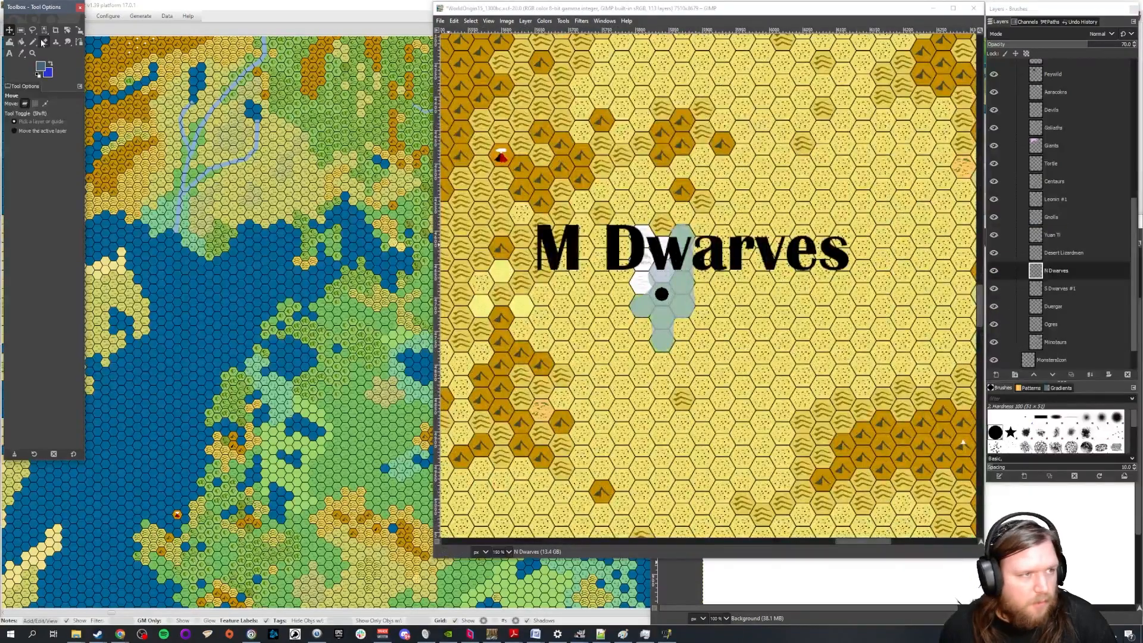
click(22, 42)
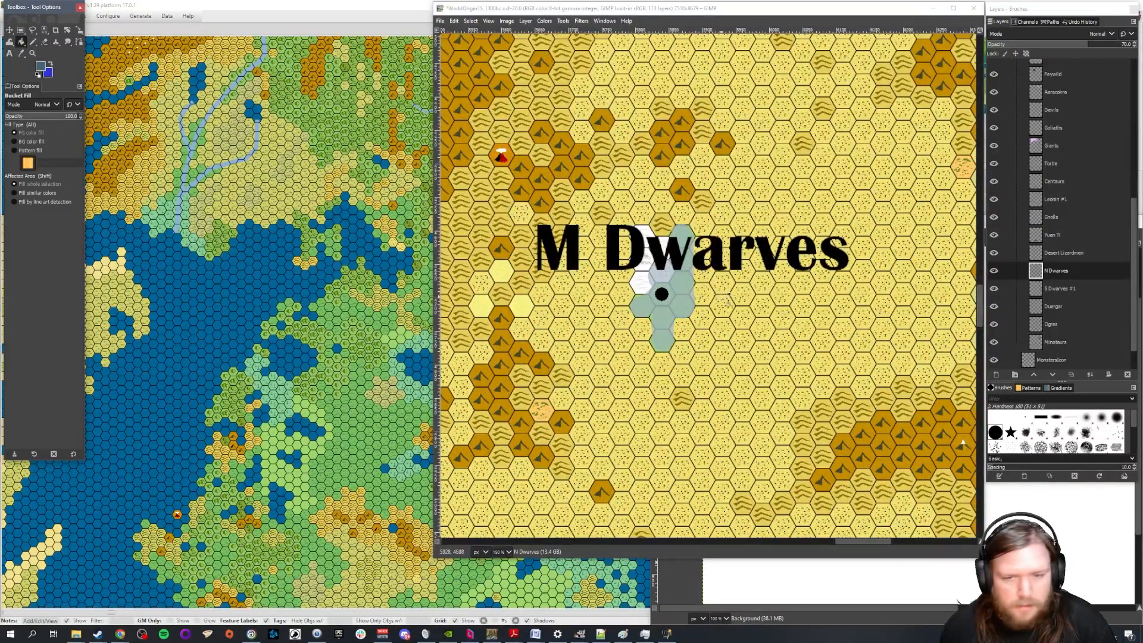
click(684, 288)
key(ctrl+z)
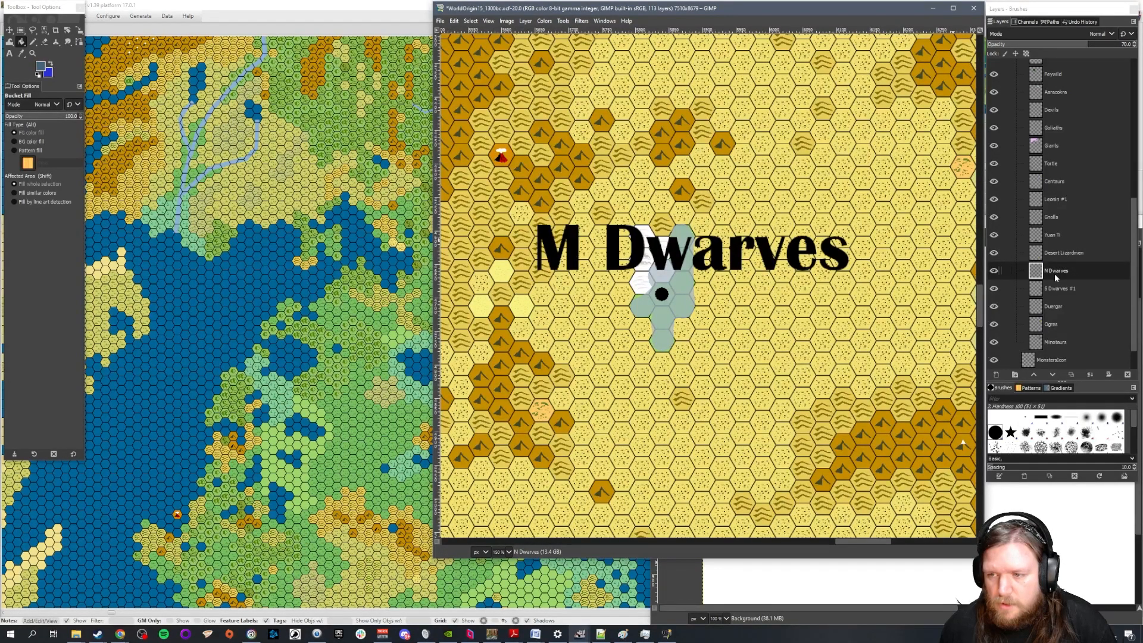
click(678, 282)
key(ctrl+z)
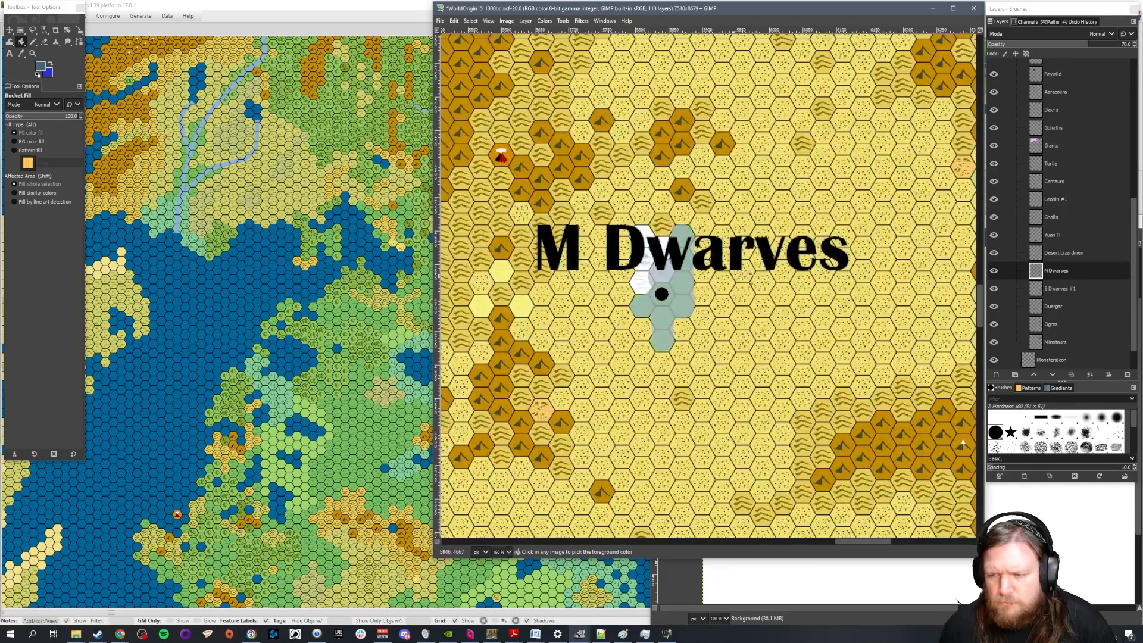
scroll(747, 273, down, 2)
click(1054, 288)
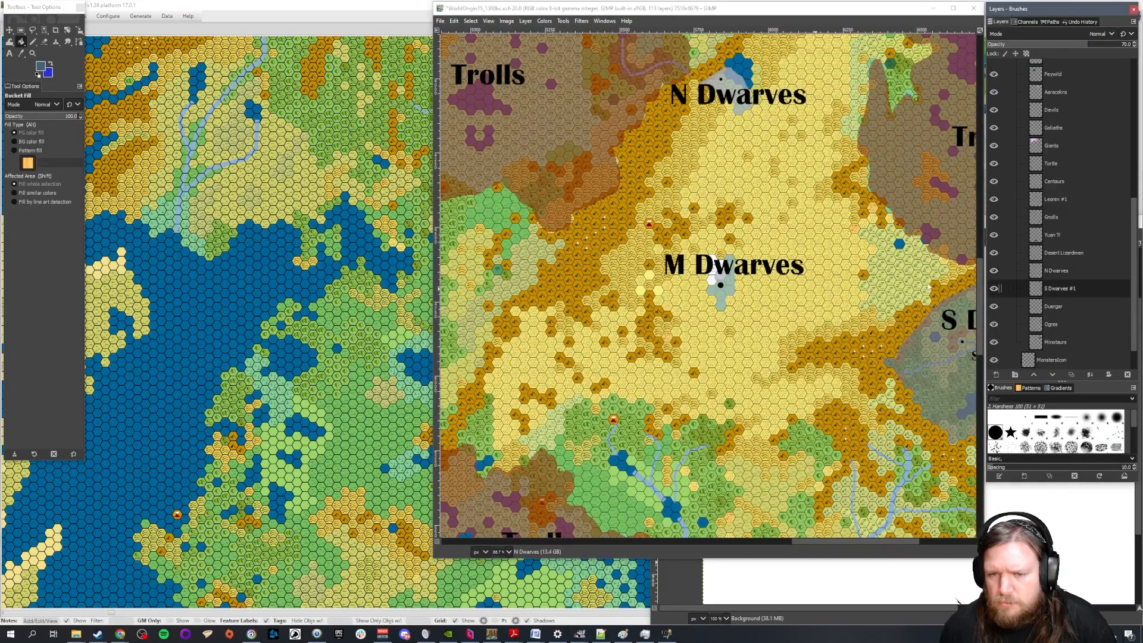
click(738, 272)
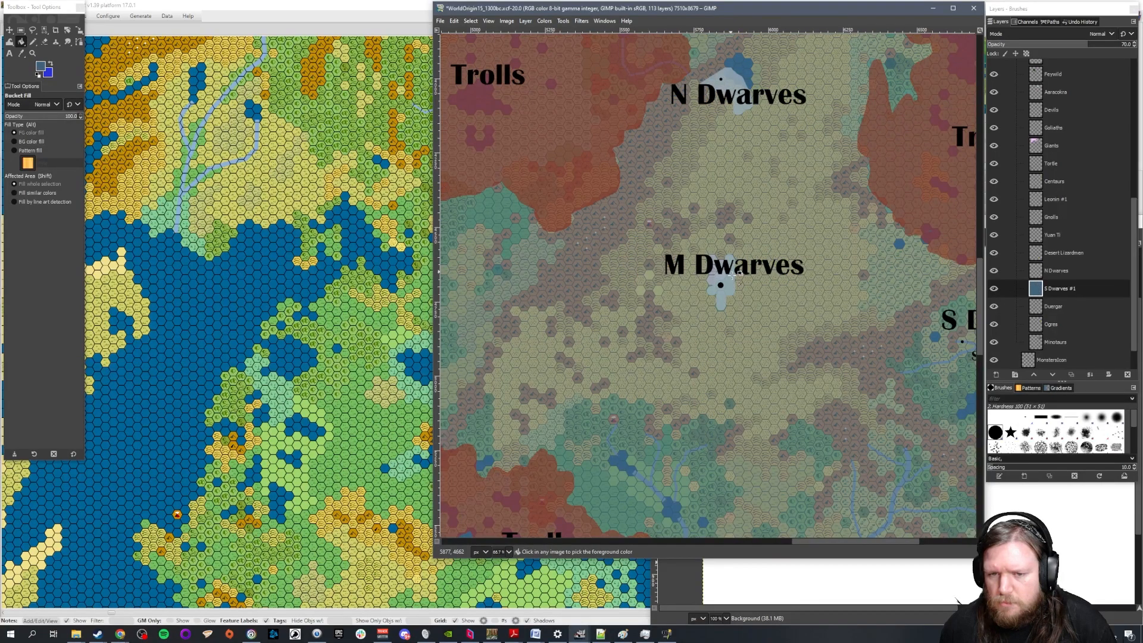
key(ctrl+z)
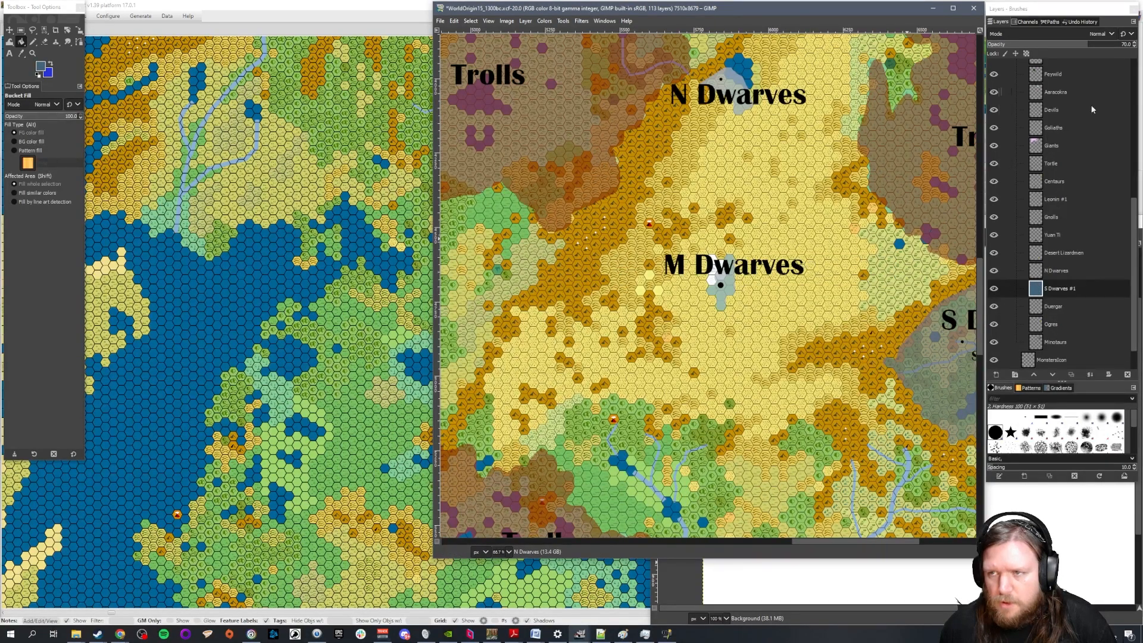
On the N Dwarves race layer, erase the territory around the M Dwarves city dot
click(1053, 270)
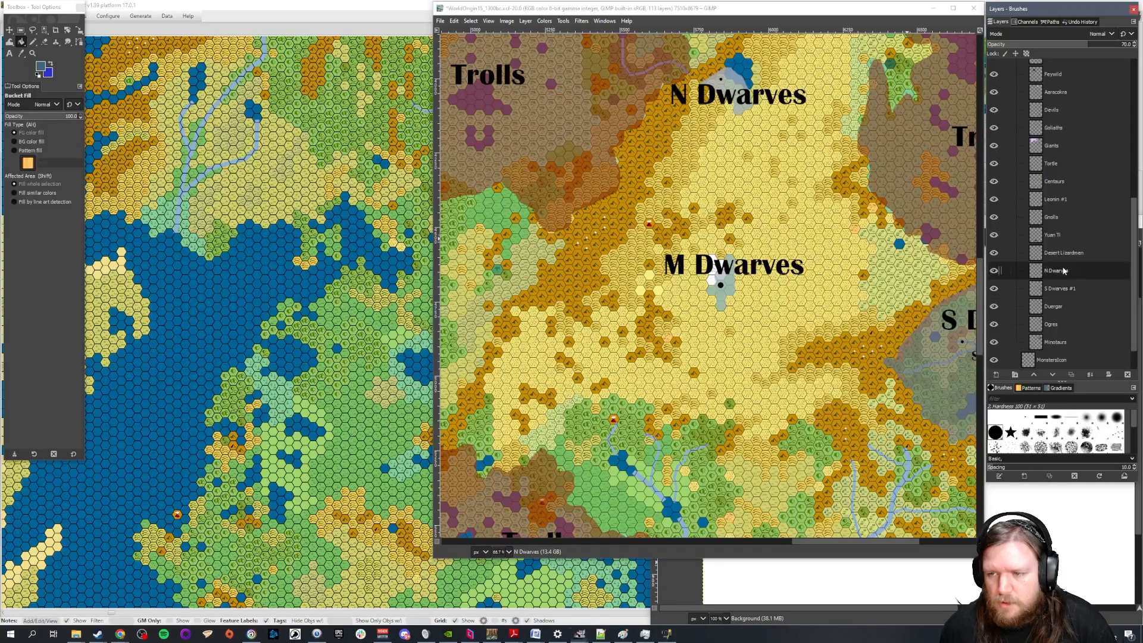
click(994, 271)
click(45, 43)
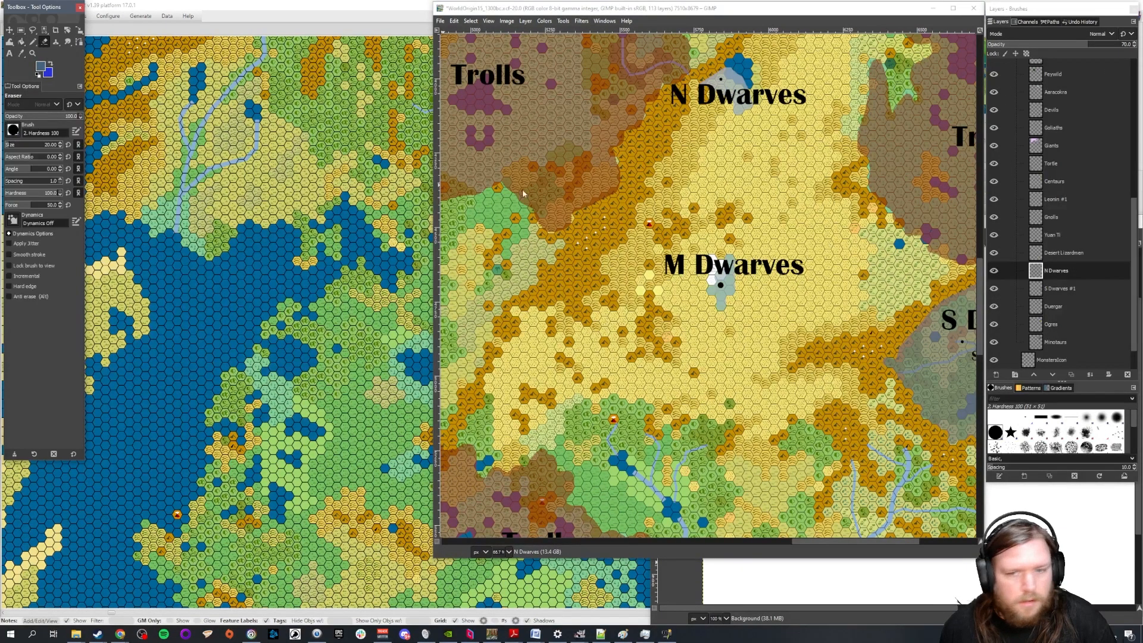
mouse_move(688, 257)
mouse_down()
mouse_move(769, 293)
mouse_move(712, 291)
mouse_move(758, 309)
mouse_move(706, 302)
mouse_up()
click(712, 290)
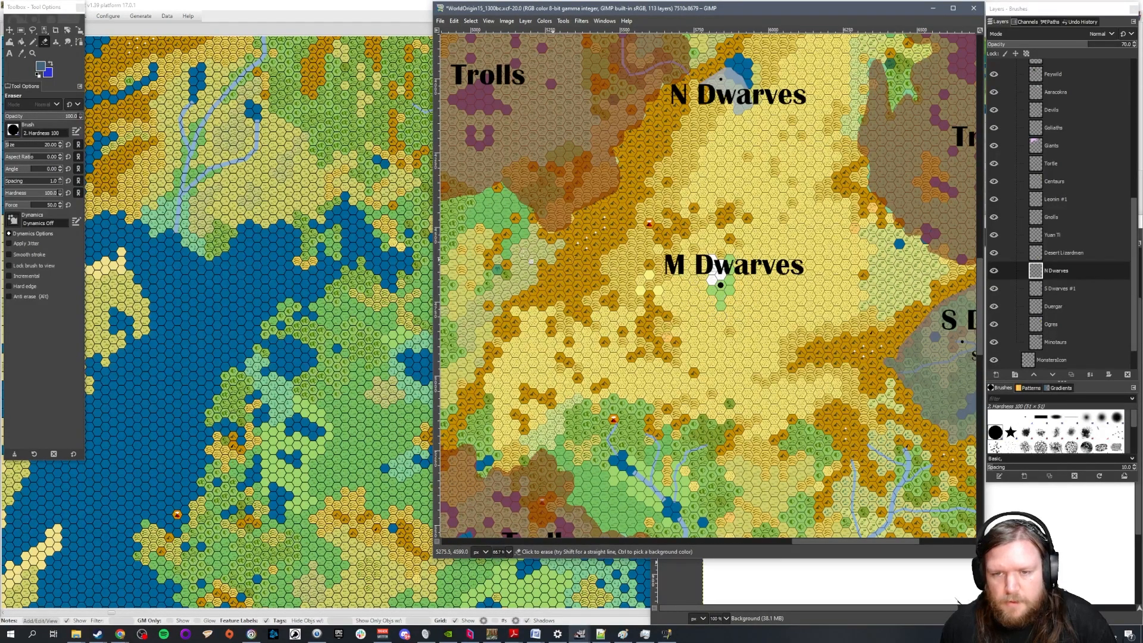
Create a transparent layer named M Dwarves above the N Dwarves race layer and switch to the Pencil
click(996, 376)
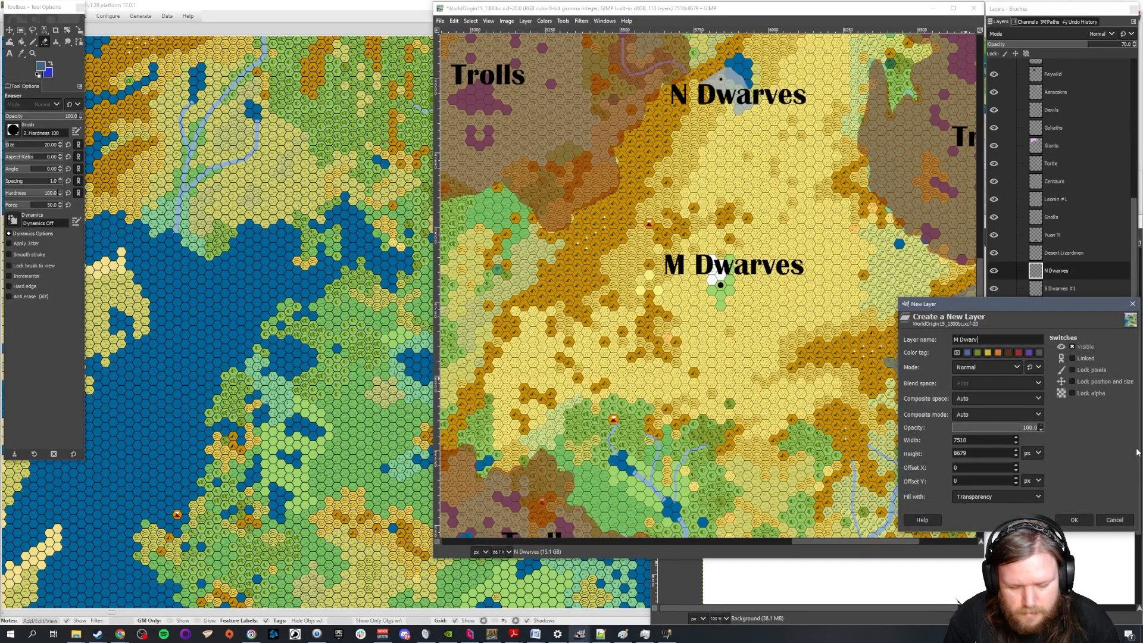
key(Return)
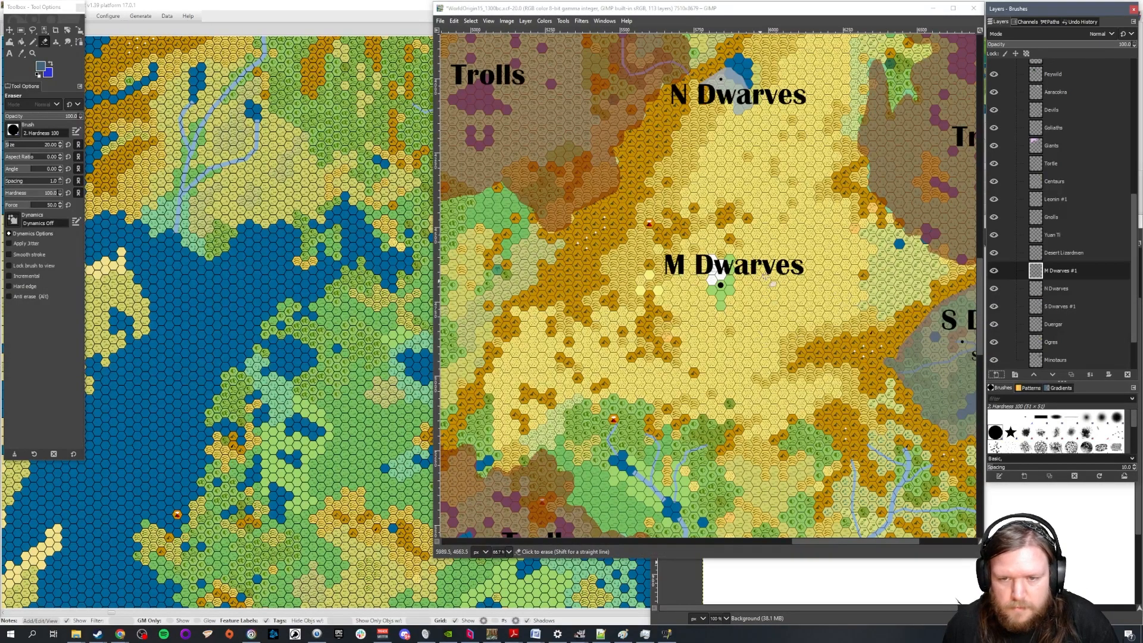
scroll(771, 282, up, 2)
key(n)
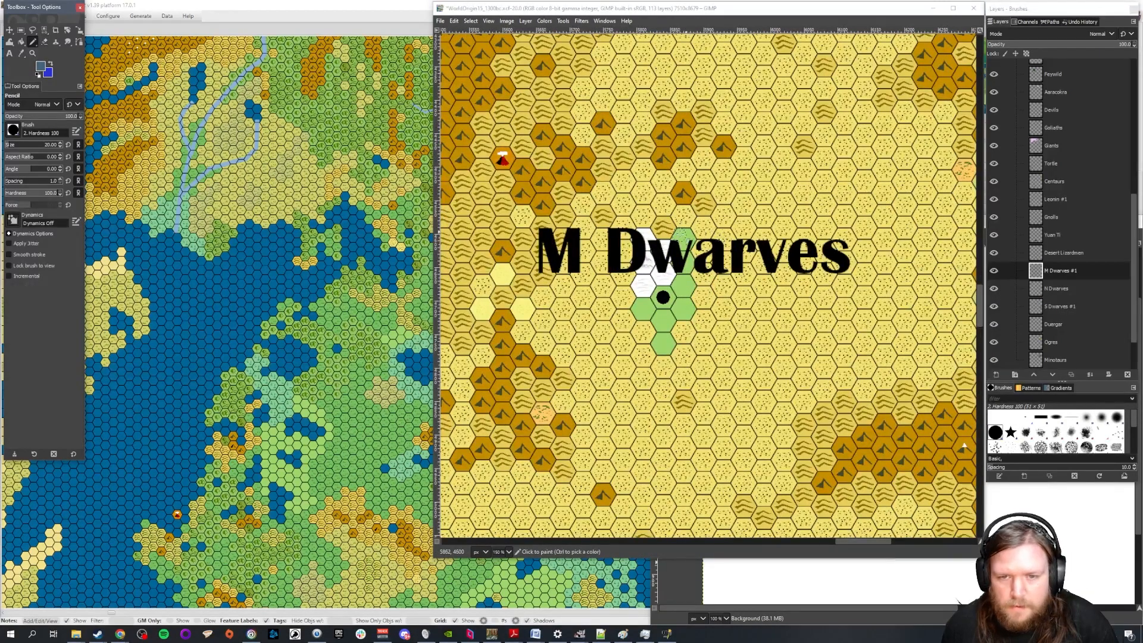
Try a size 20 pencil stroke over the green hexes under the M Dwarves label
scroll(685, 237, up, 1)
drag(685, 237, 679, 265)
key(ctrl+z)
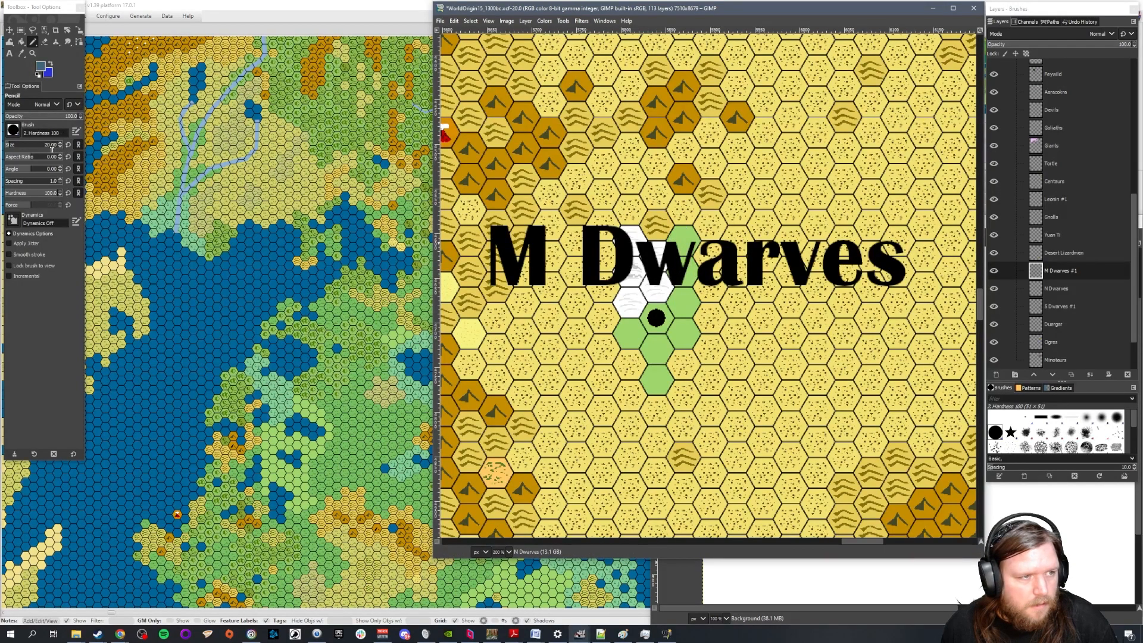
Set the Pencil size to 30 and paint the M Dwarves territory in slate blue over the green hexes around the city dot
double_click(54, 145)
text(30)
key(Return)
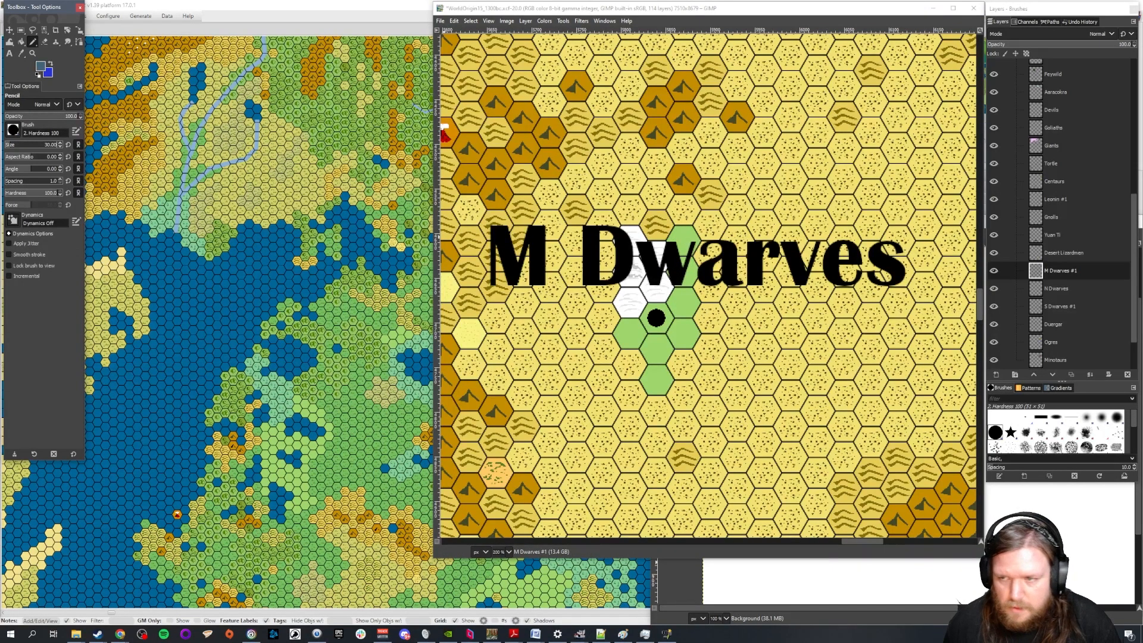
mouse_move(684, 237)
mouse_down()
mouse_move(681, 334)
mouse_move(664, 339)
mouse_move(658, 388)
mouse_up()
mouse_move(665, 320)
mouse_down()
mouse_move(628, 336)
mouse_move(656, 314)
mouse_move(670, 280)
mouse_move(675, 318)
mouse_up()
scroll(758, 296, down, 1)
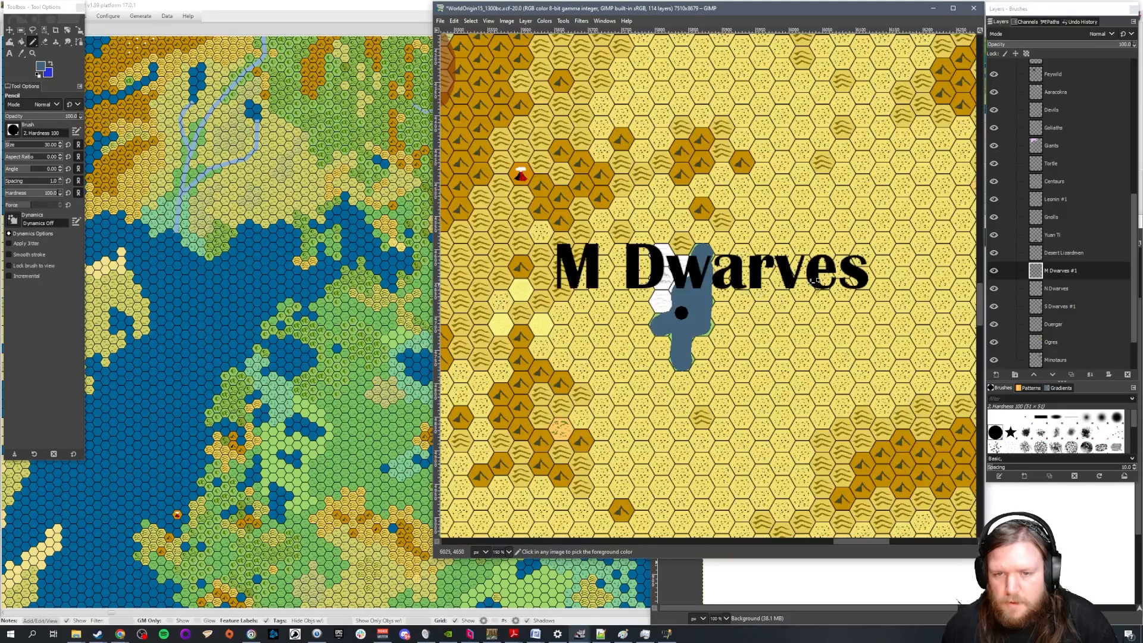
Set the M Dwarves layer's opacity to 70
double_click(1125, 44)
text(70)
key(Return)
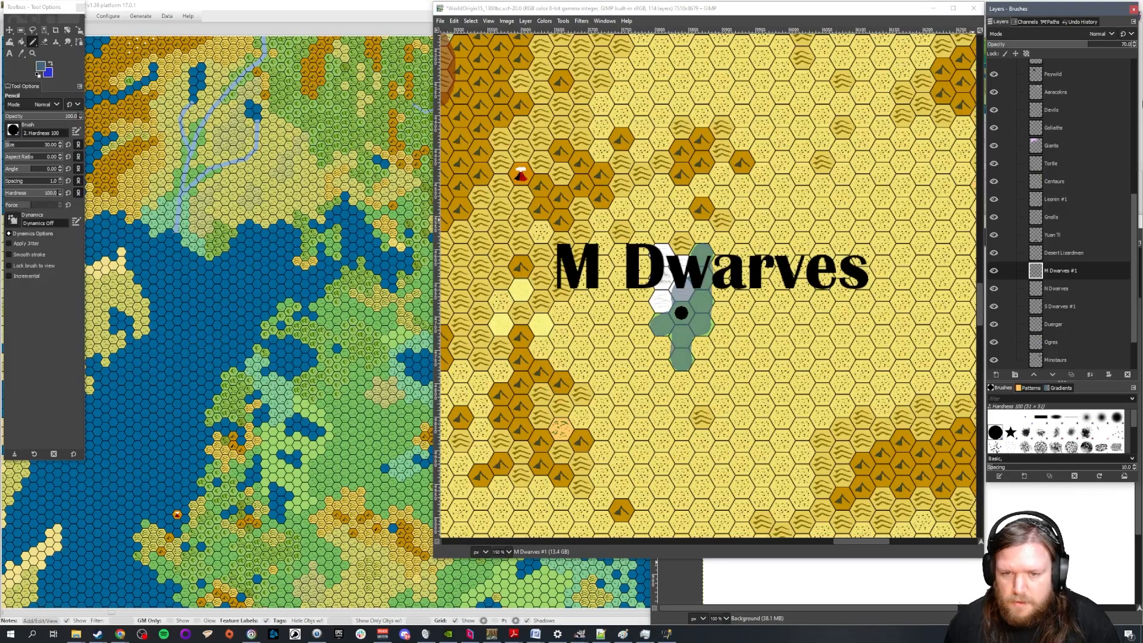
scroll(834, 231, down, 2)
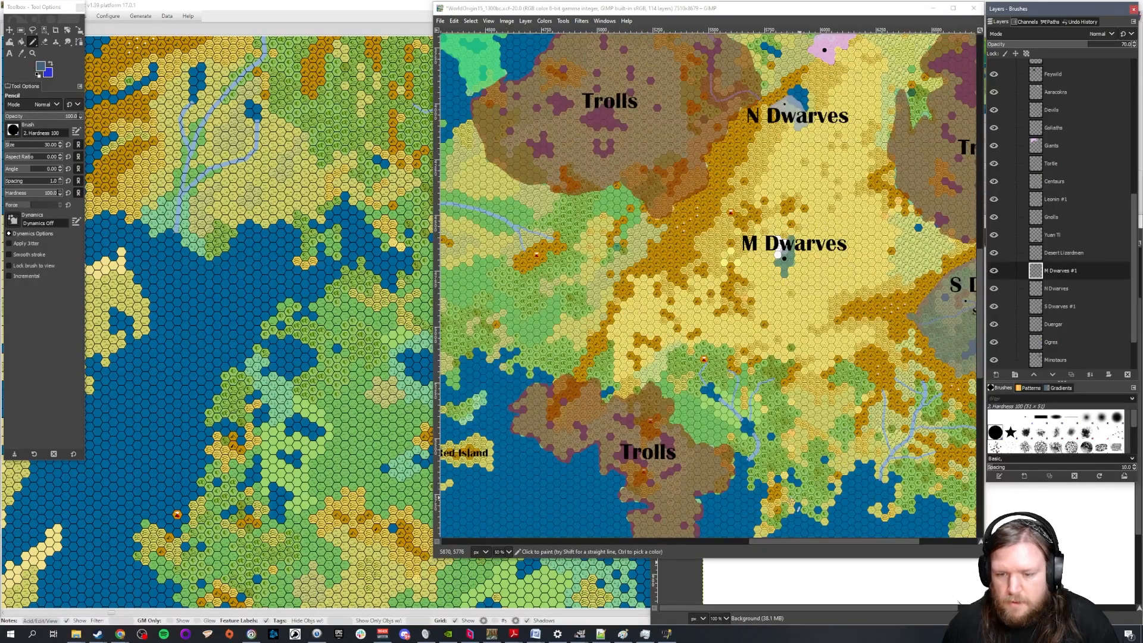
Compare the shade of the M Dwarves territory with the S Dwarves territory
drag(807, 540, 870, 545)
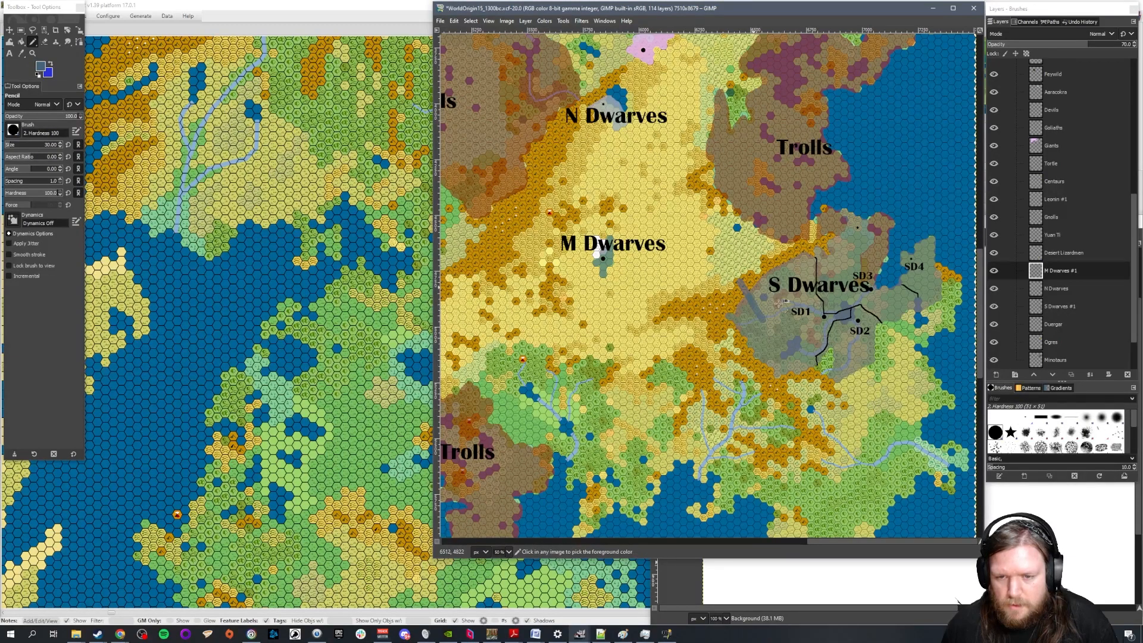
scroll(689, 236, up, 5)
scroll(689, 236, up, 1)
key(ctrl+z)
mouse_move(648, 224)
mouse_down()
mouse_move(603, 281)
mouse_move(614, 280)
mouse_up()
key(ctrl+z)
scroll(595, 292, down, 3)
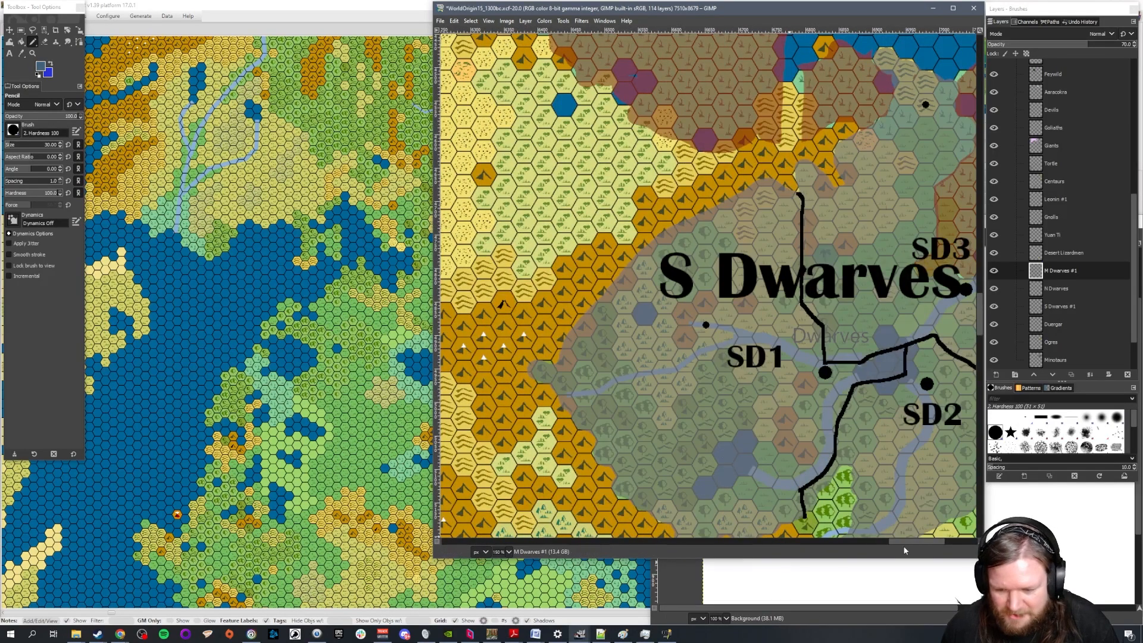
drag(920, 541, 861, 541)
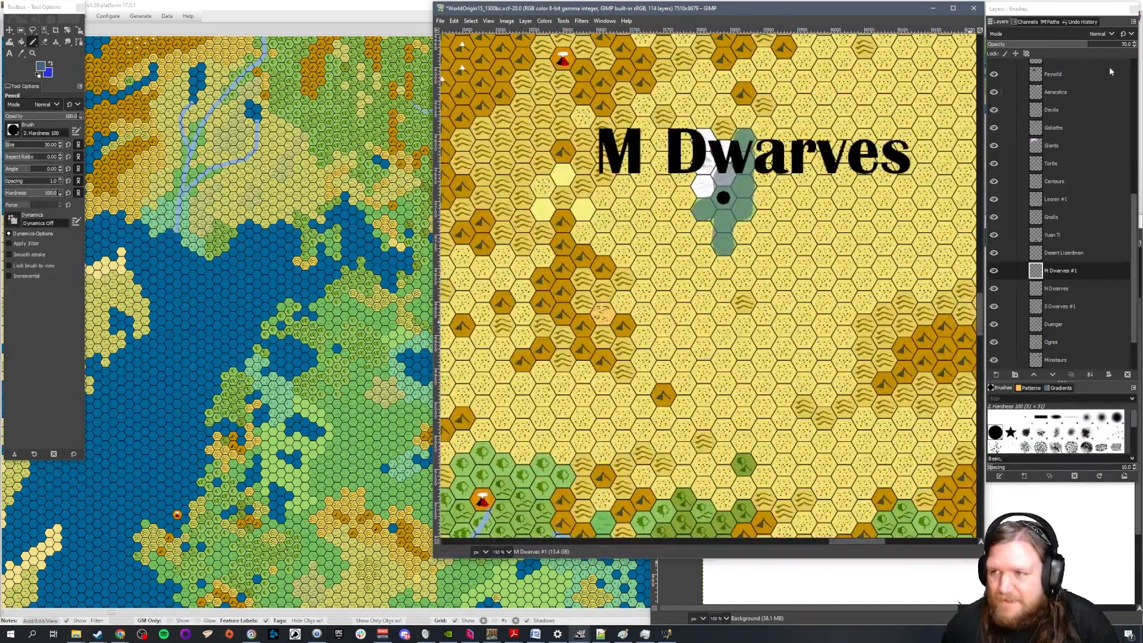
Restore the M Dwarves layer's opacity to 100 and set the foreground color to dark blue 1a3a4e
drag(1127, 47, 1139, 46)
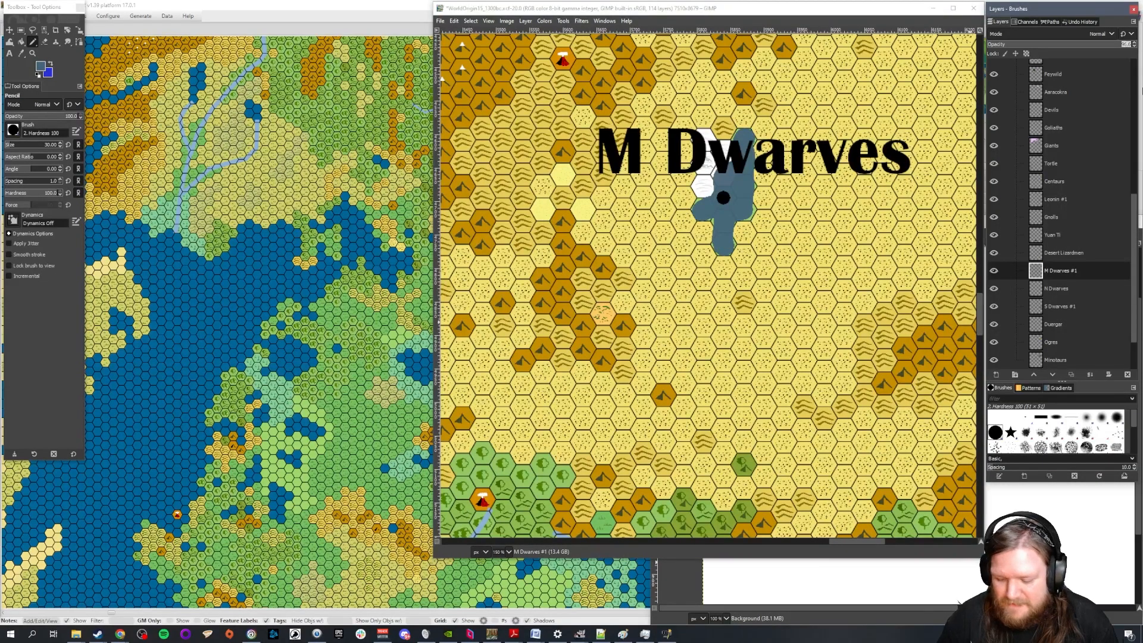
click(41, 66)
drag(926, 302, 933, 310)
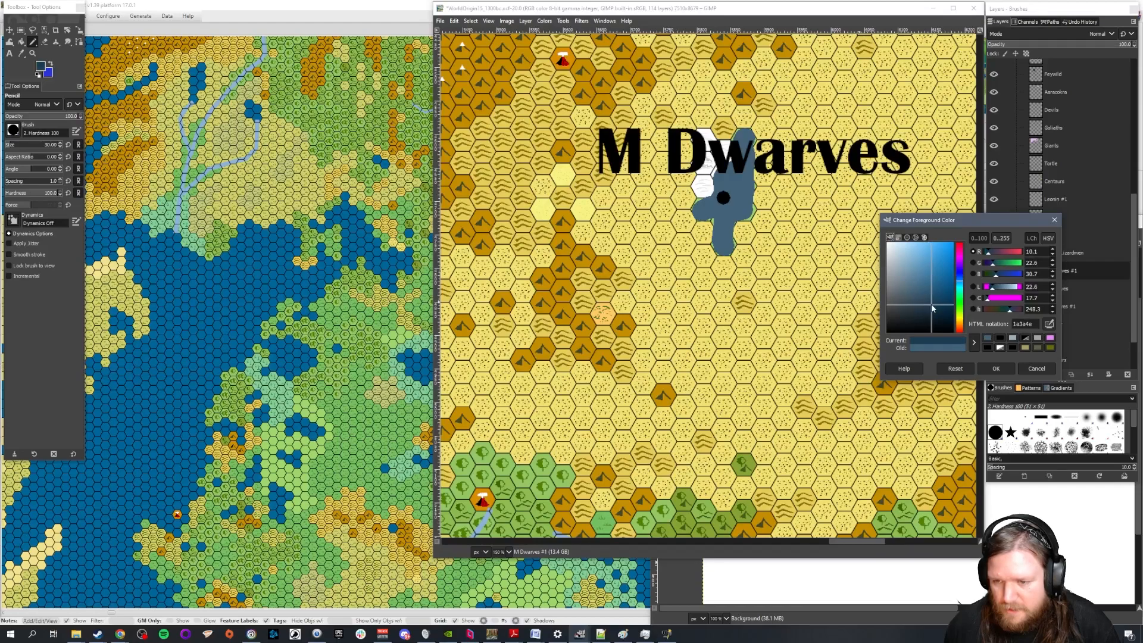
click(996, 367)
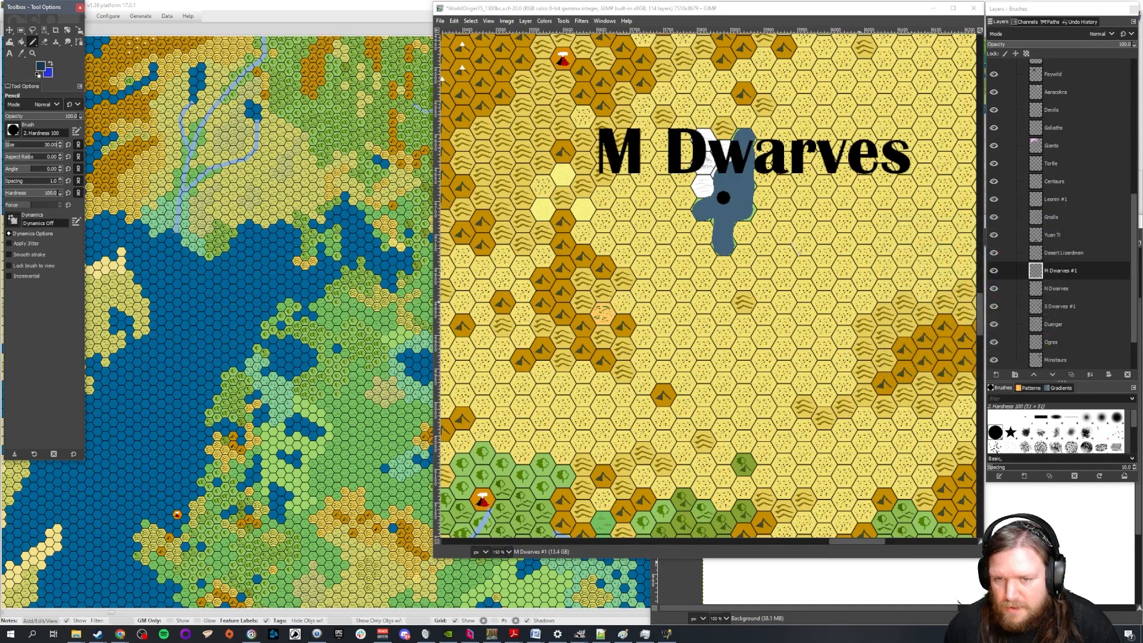
Try to Bucket Fill the M Dwarves territory with the dark blue color without selecting its shape
click(20, 42)
click(875, 304)
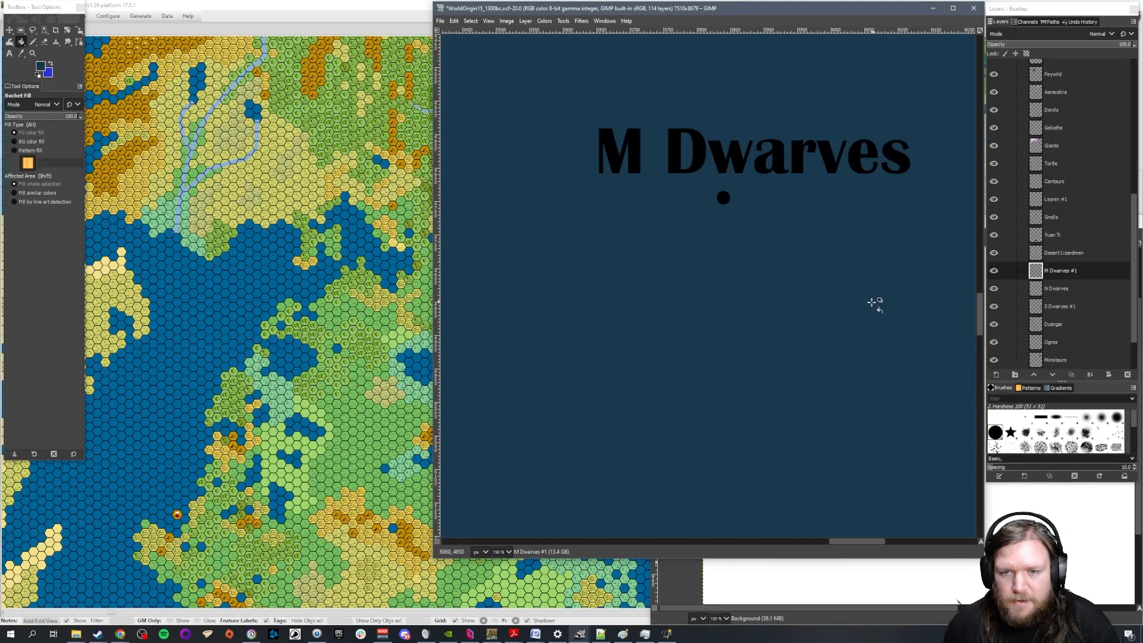
key(ctrl+z)
click(1084, 272)
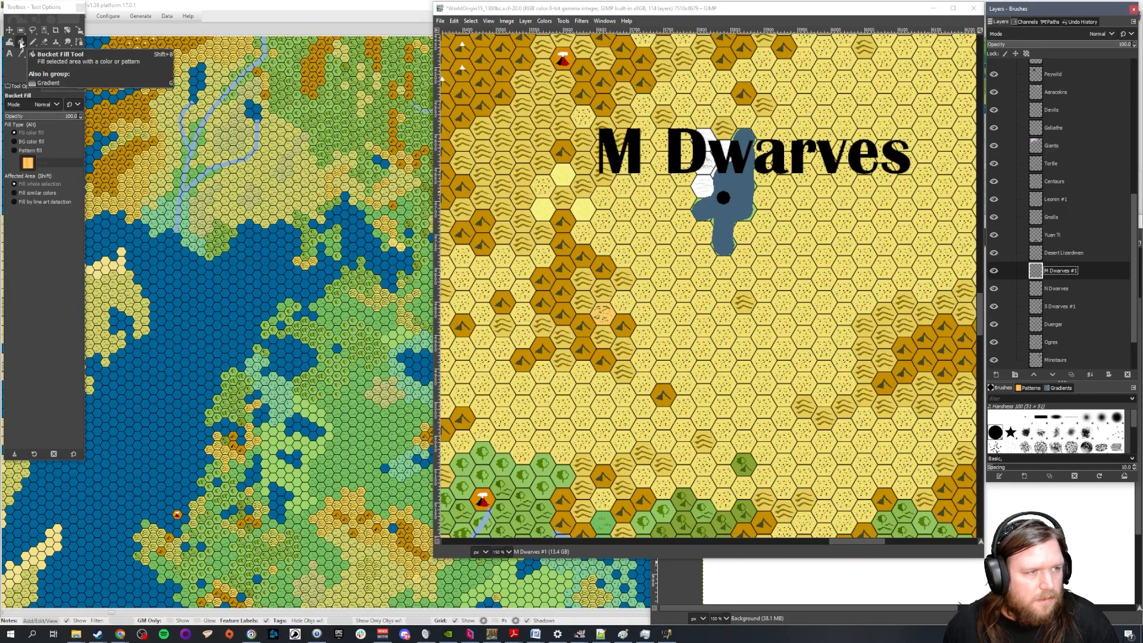
click(727, 182)
key(ctrl+z)
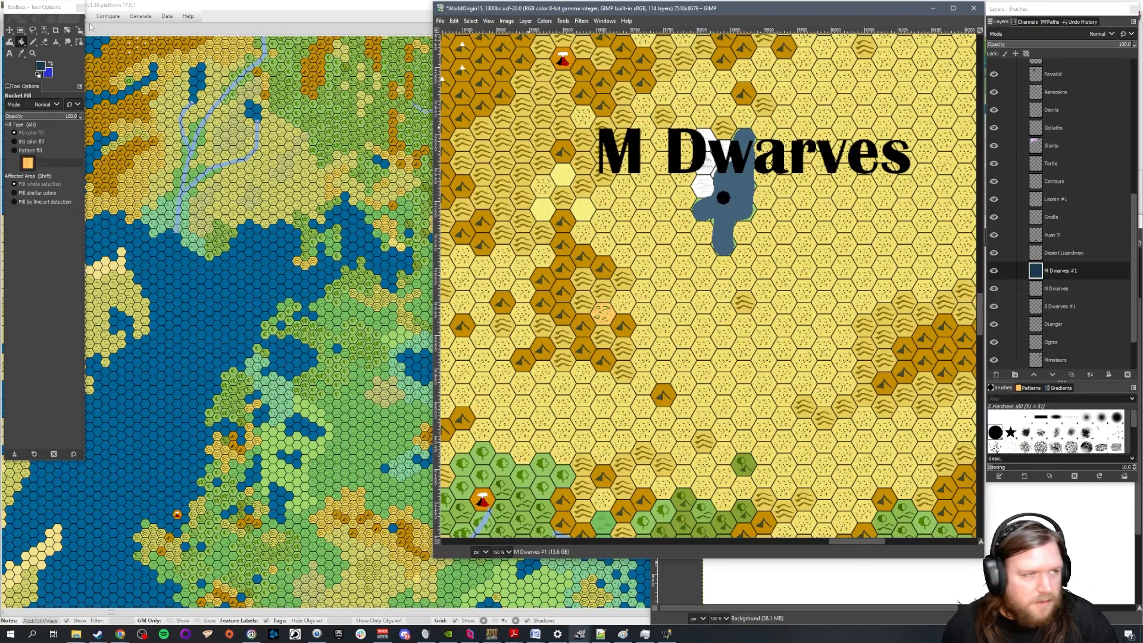
Select the painted shape from the M Dwarves layer's alpha and Bucket Fill it with the dark blue color
click(34, 31)
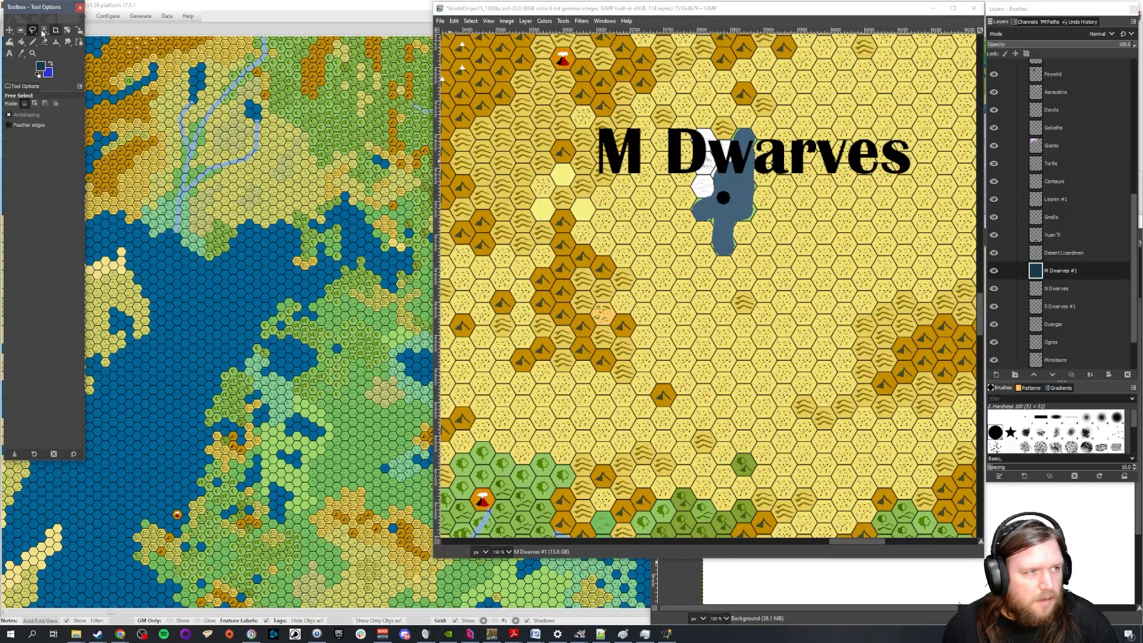
click(21, 30)
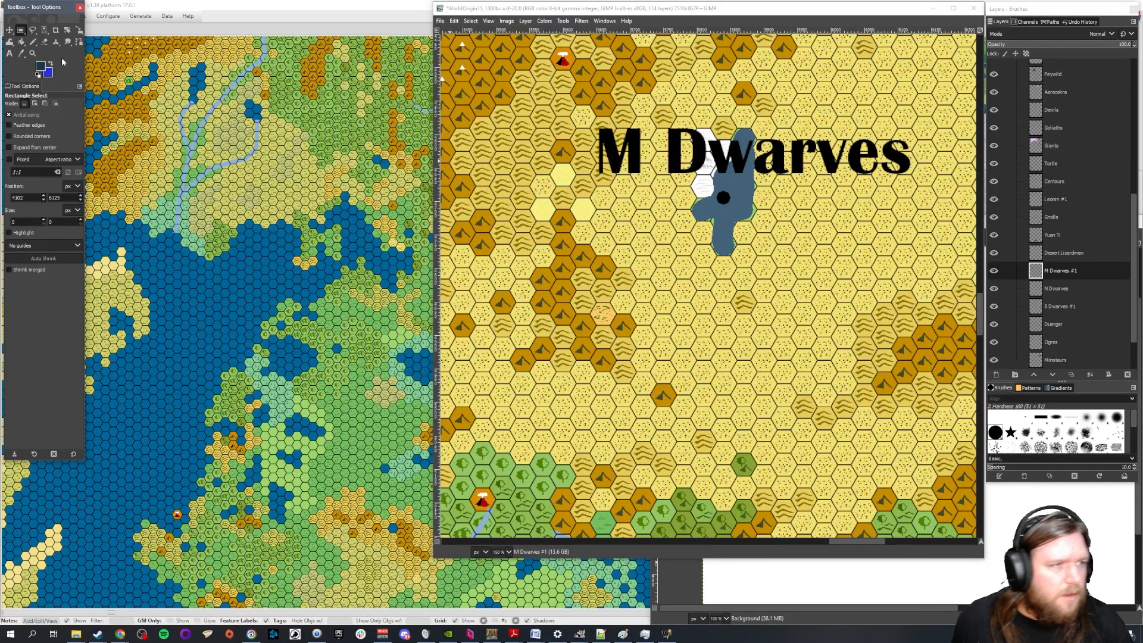
right_click(1066, 273)
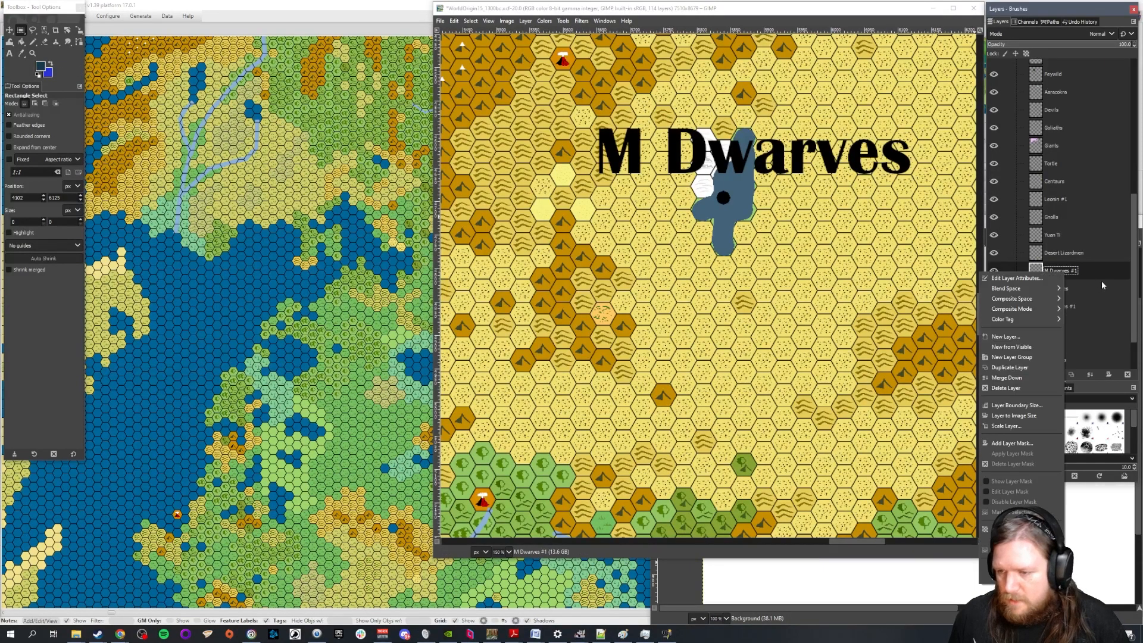
click(1022, 550)
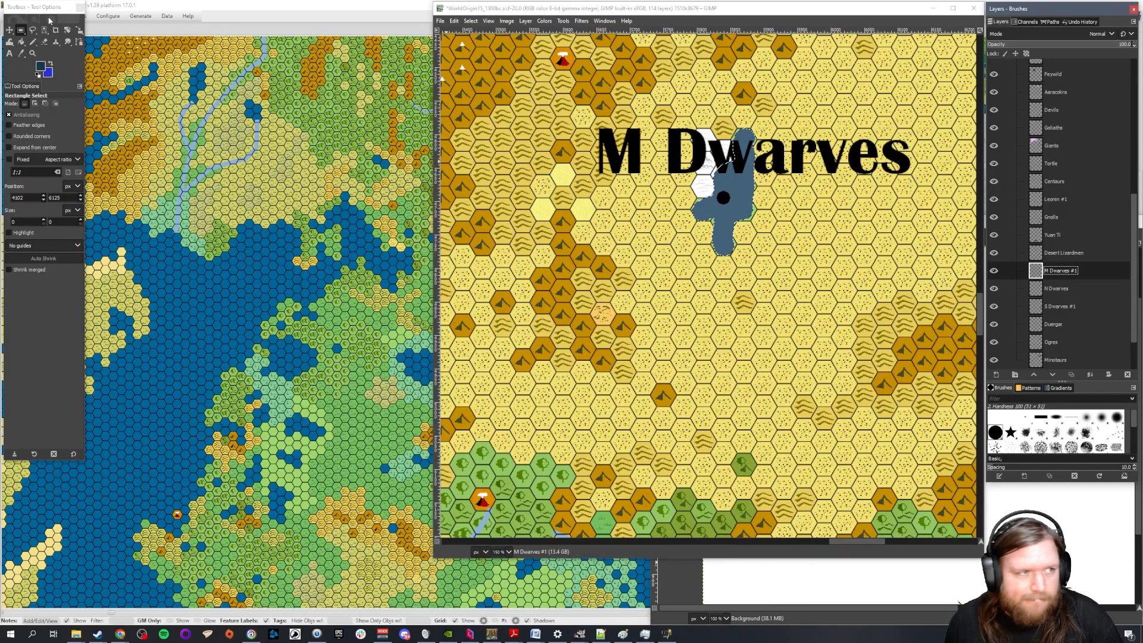
click(21, 42)
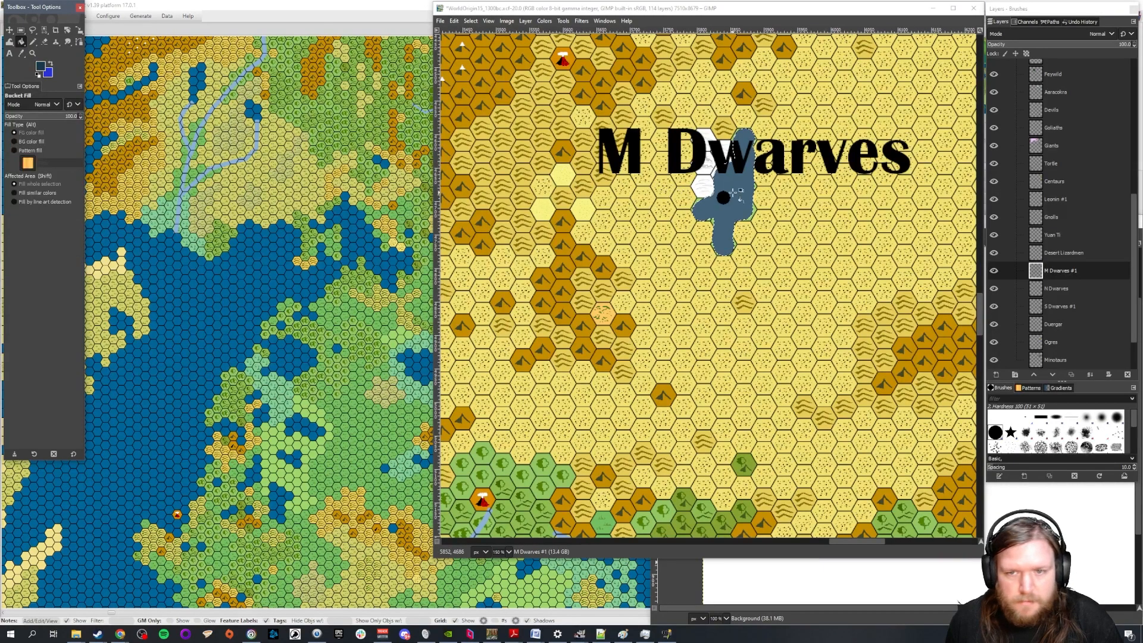
click(732, 193)
scroll(848, 243, down, 1)
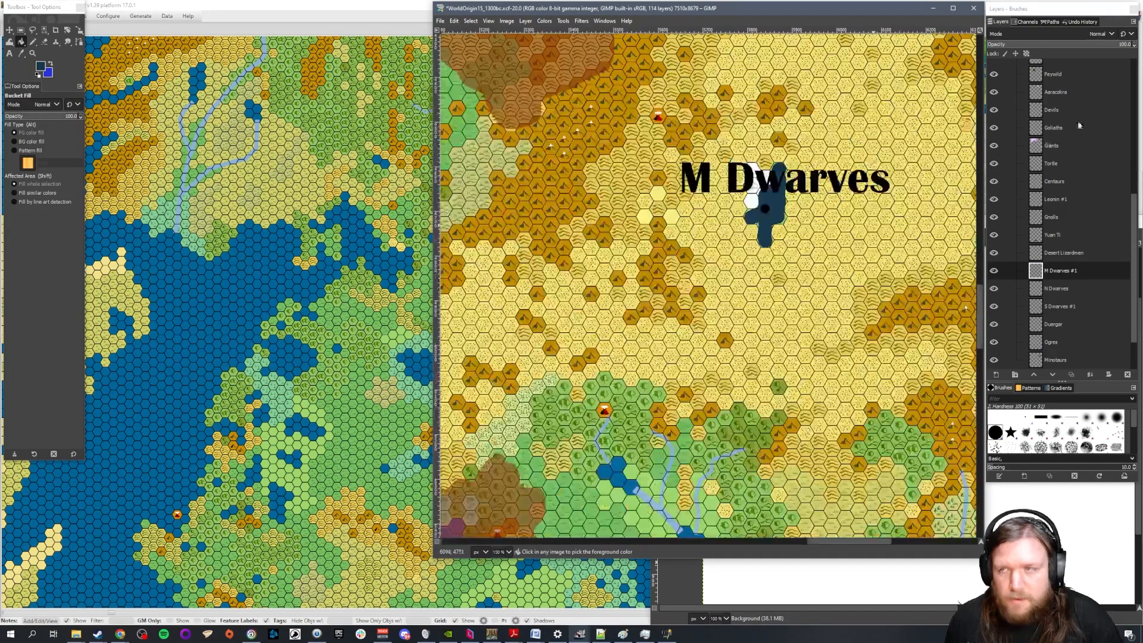
Set the refilled M Dwarves layer's opacity to 70, switch to Rectangle Select and compare it with the other dwarf territories
click(1123, 45)
text(70)
key(Return)
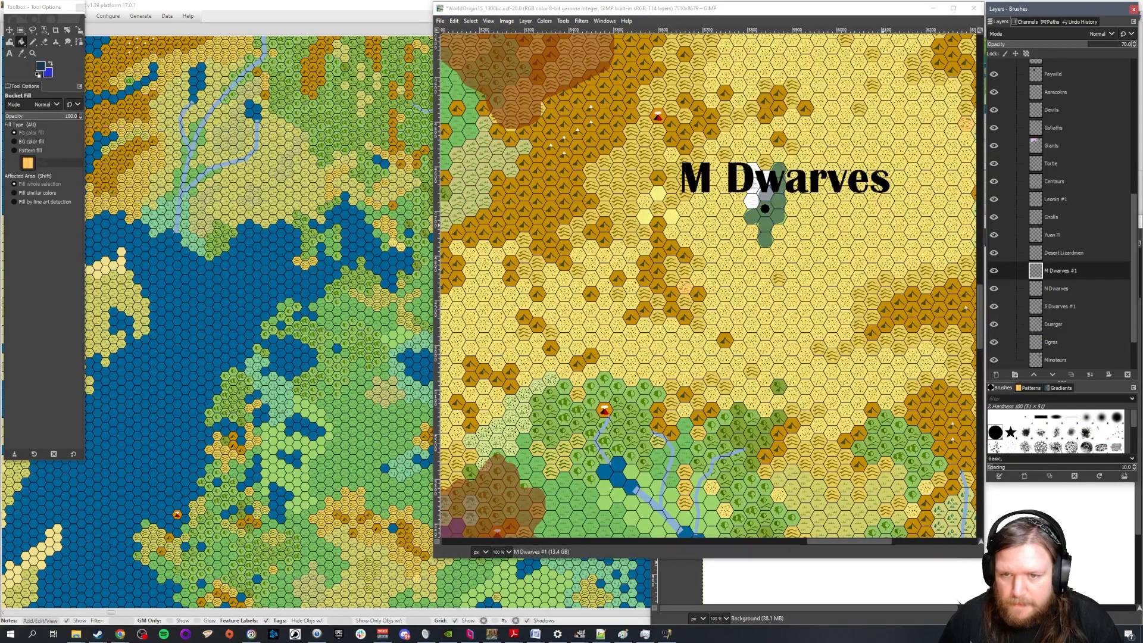
click(21, 30)
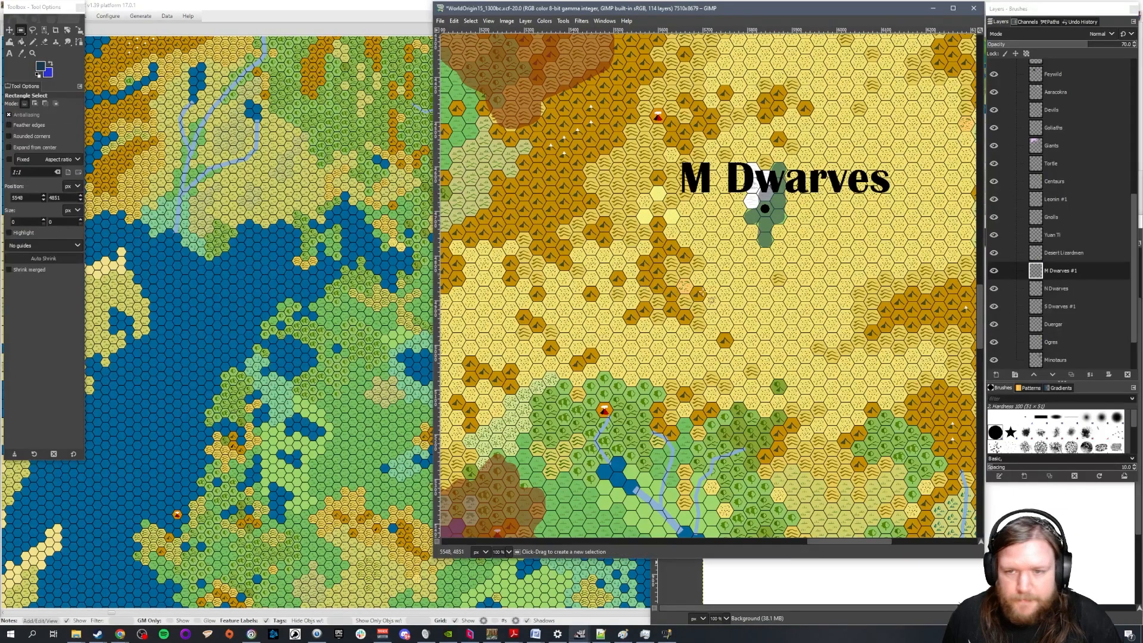
scroll(805, 301, down, 1)
scroll(931, 301, down, 1)
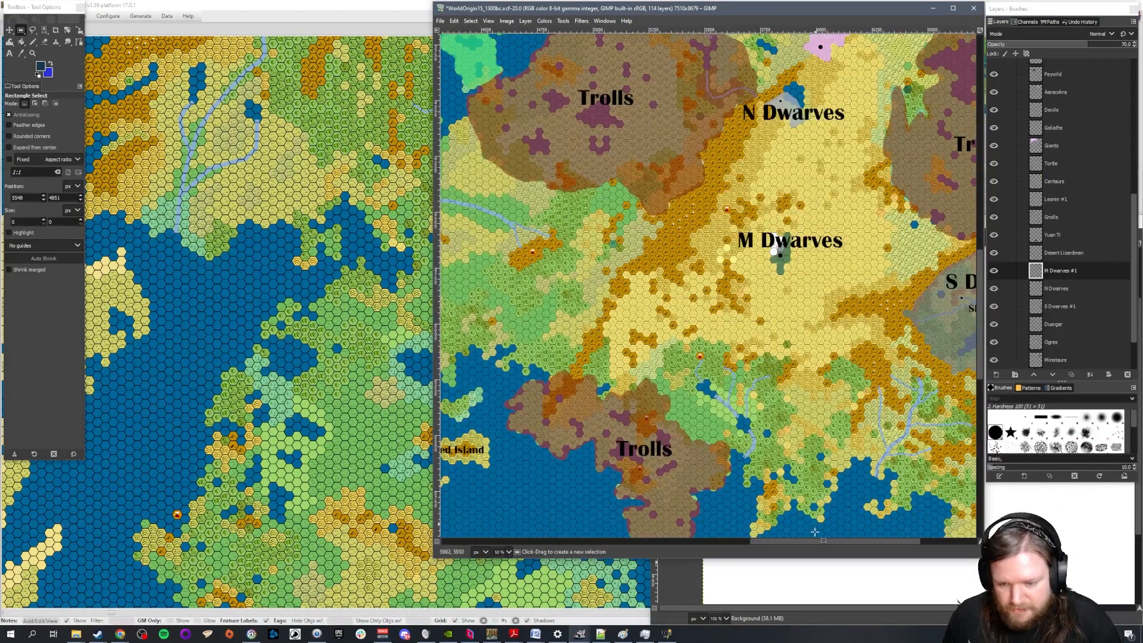
drag(817, 541, 859, 544)
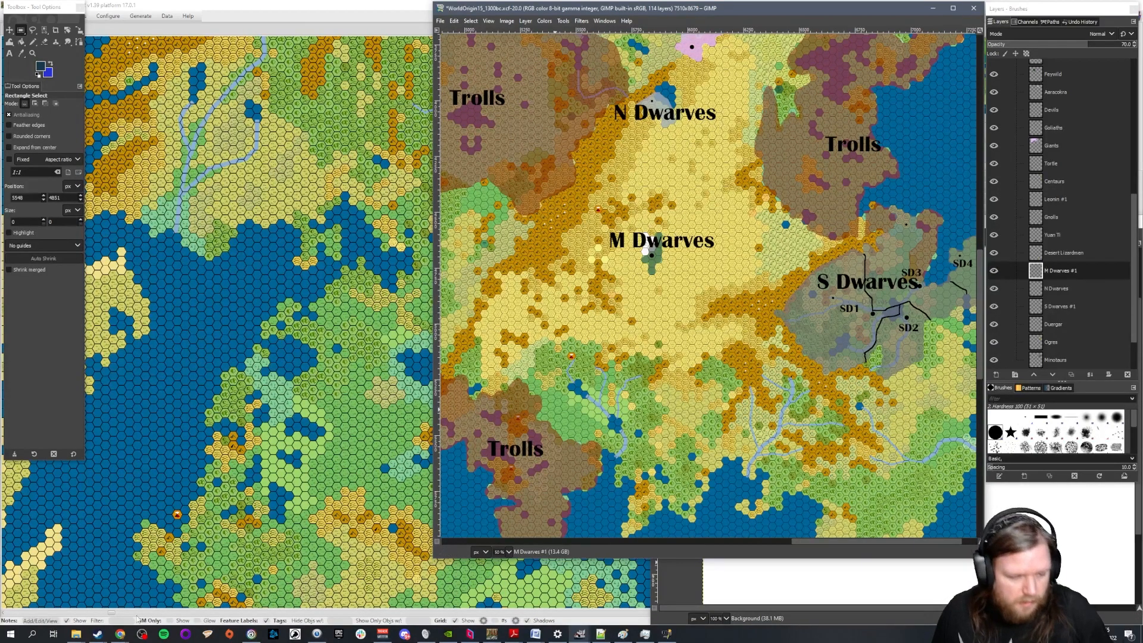
In World Anvil's Kingdoms article, add room below the SD4 line and head the existing dwarf section "S Dwarves"
click(120, 635)
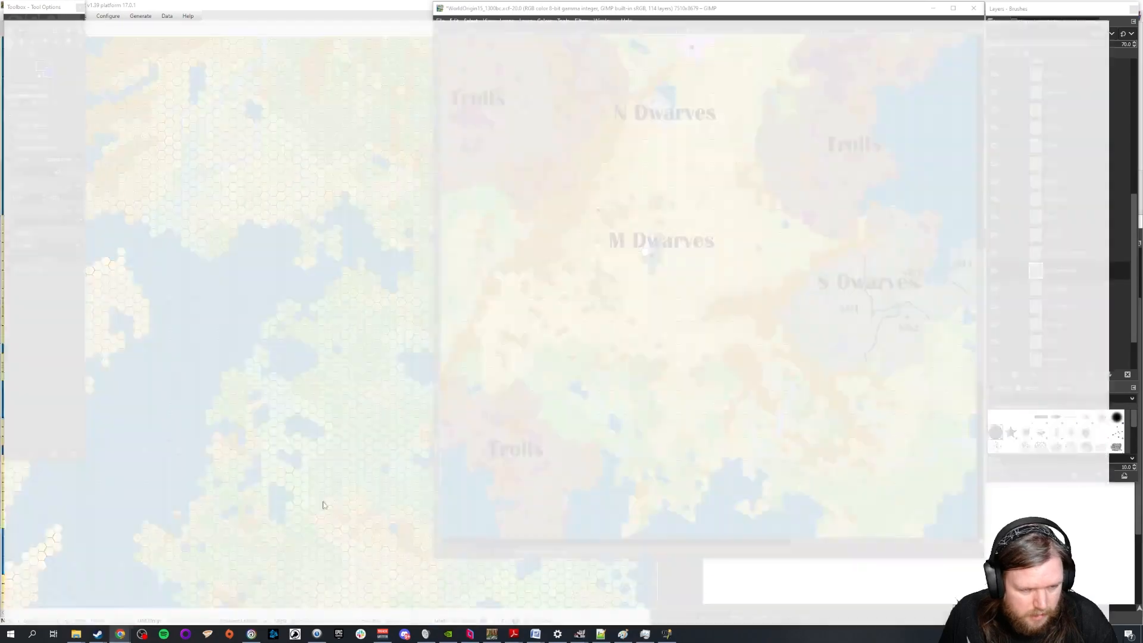
click(93, 597)
scroll(468, 458, down, 1)
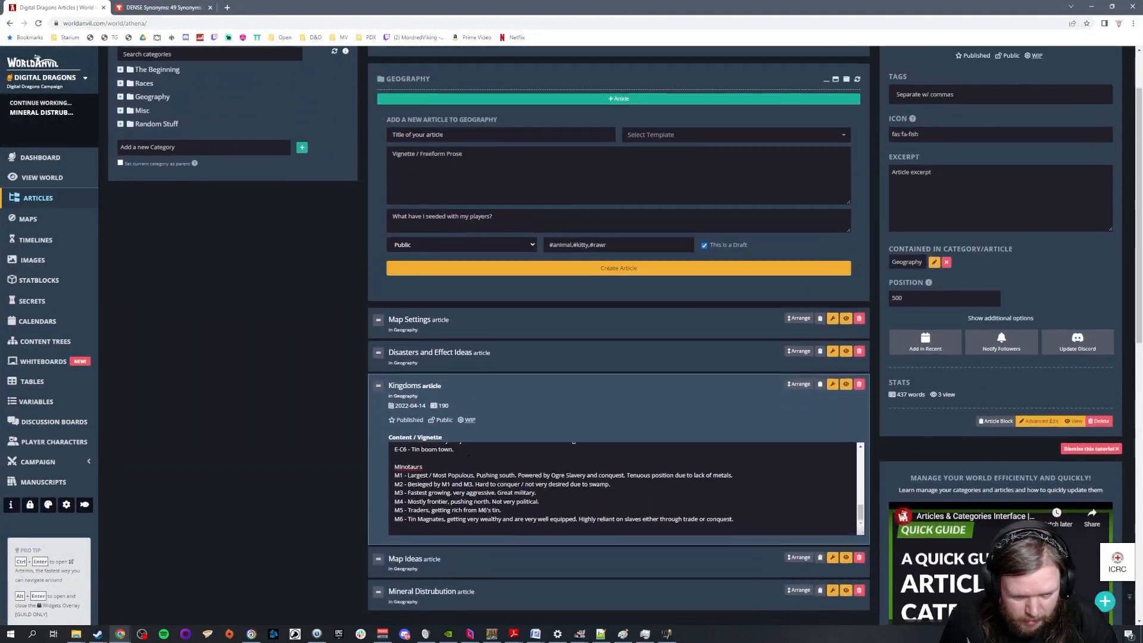
scroll(468, 459, up, 5)
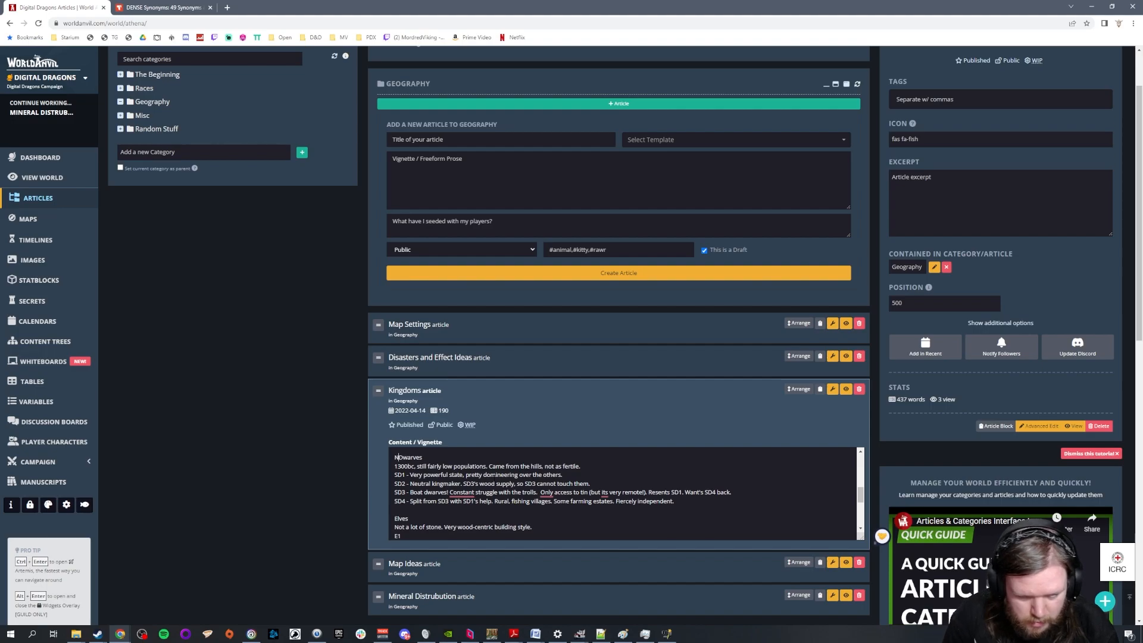
key(Return)
key(Return)
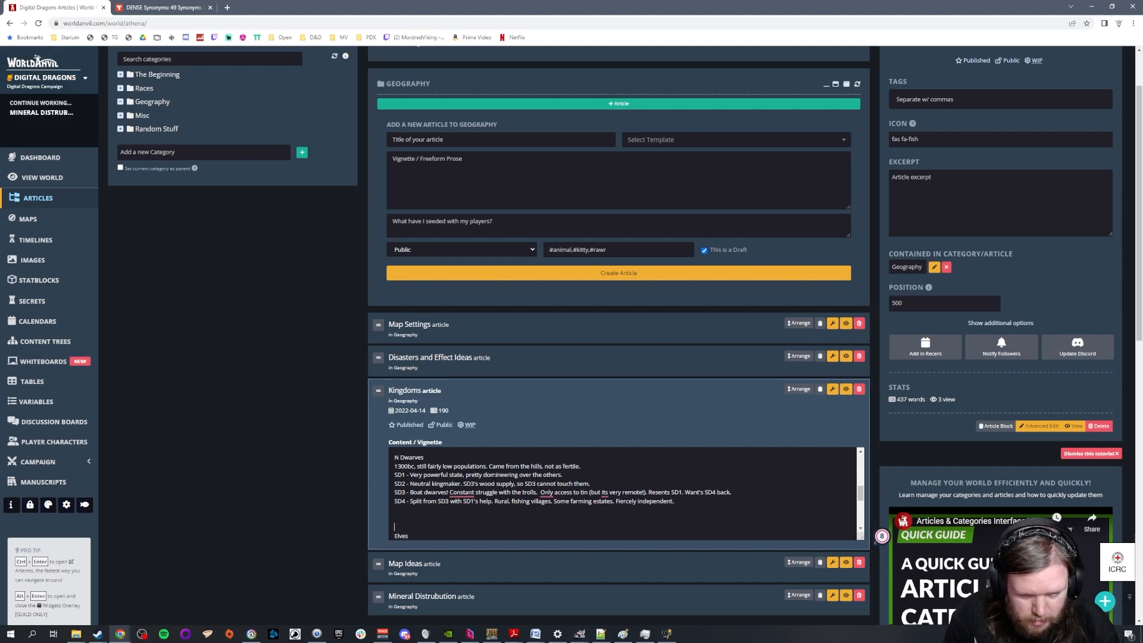
key(BackSpace)
text(S)
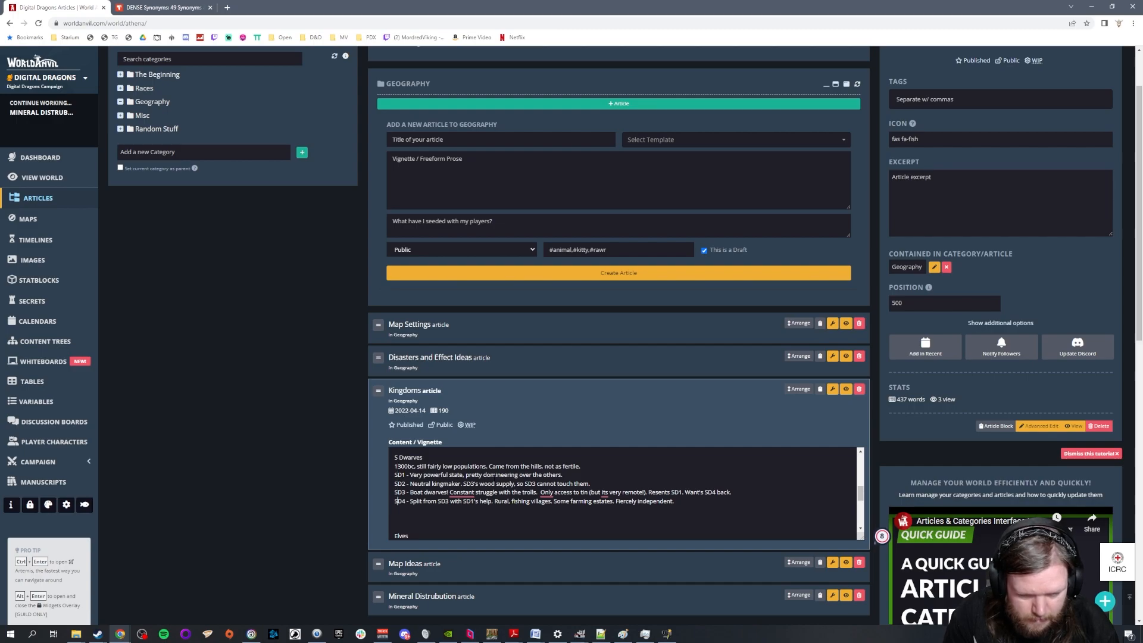
Add the headings "M Dwarves" and "N Dwarves" below the S Dwarves section
text(M Dwarves)
key(Return)
key(Return)
text(N )
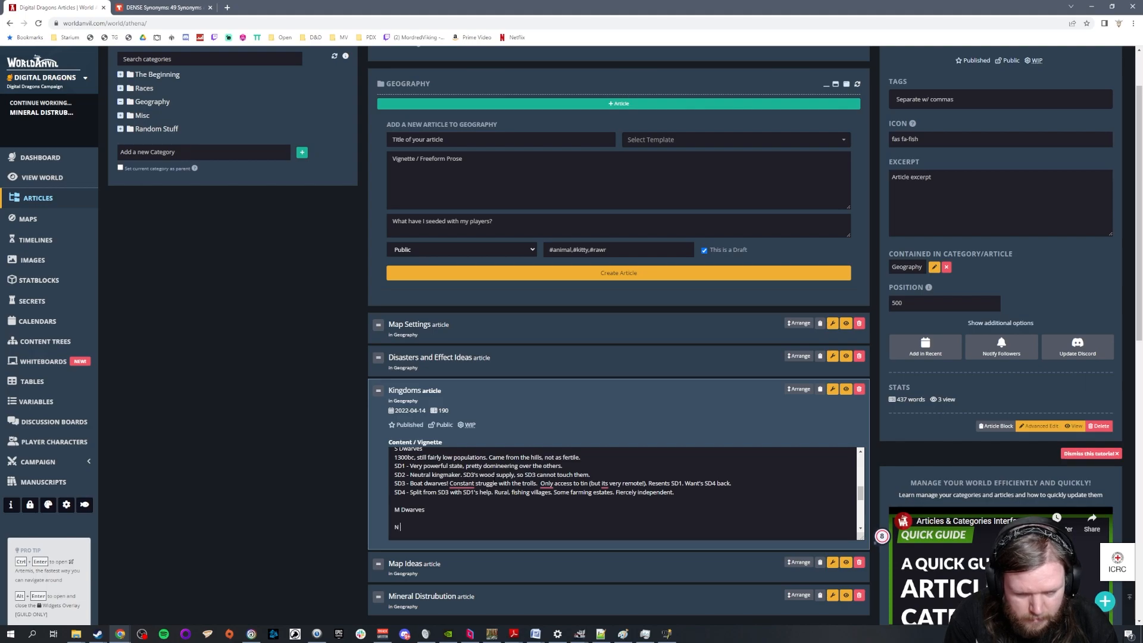
text(Dwarves)
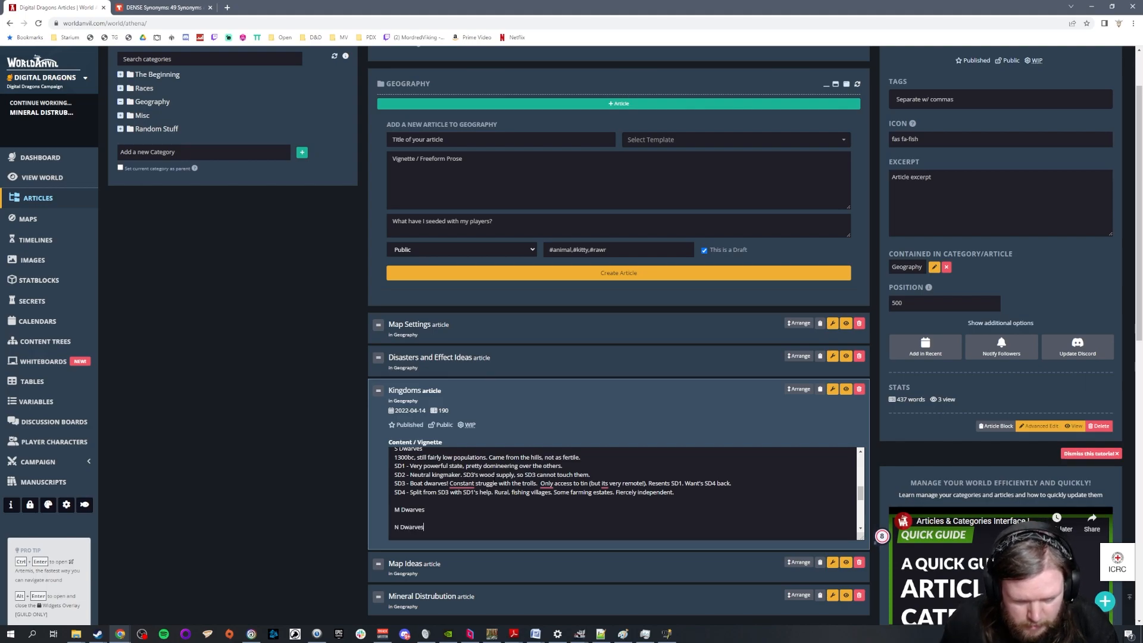
scroll(441, 509, up, 1)
scroll(442, 510, down, 1)
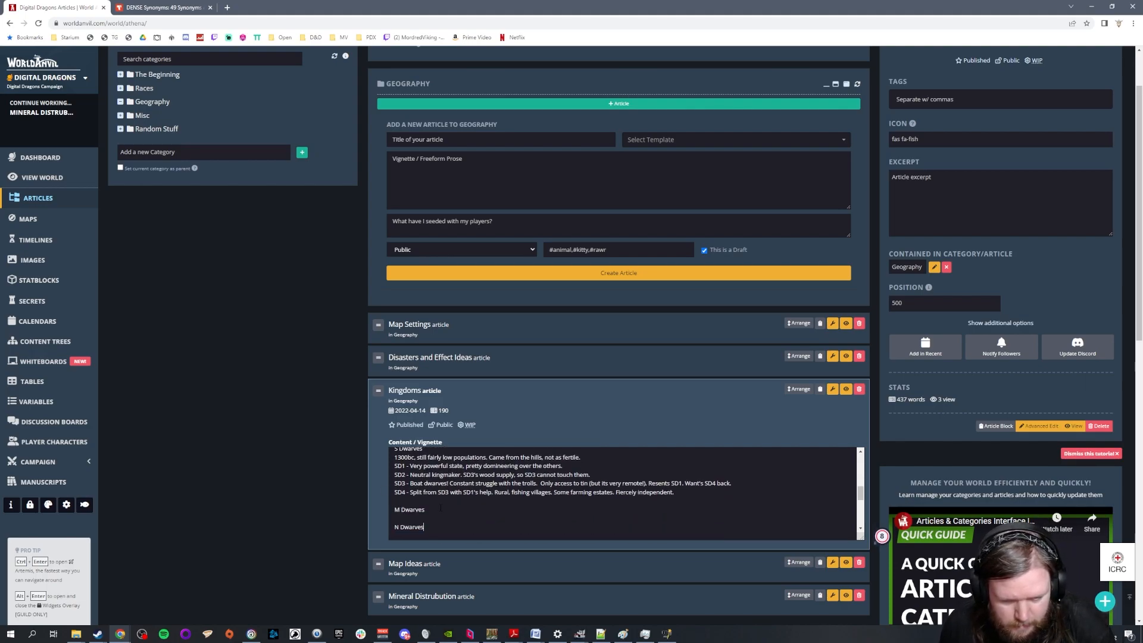
Start an "MD1 -" entry under the M Dwarves heading
key(Return)
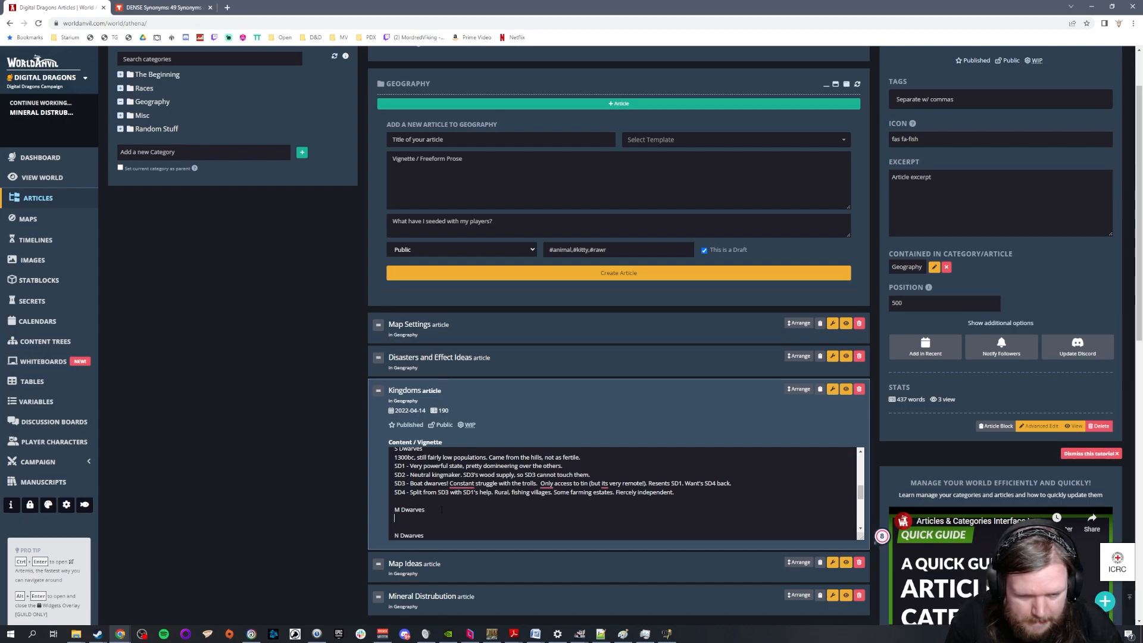
text(MD1)
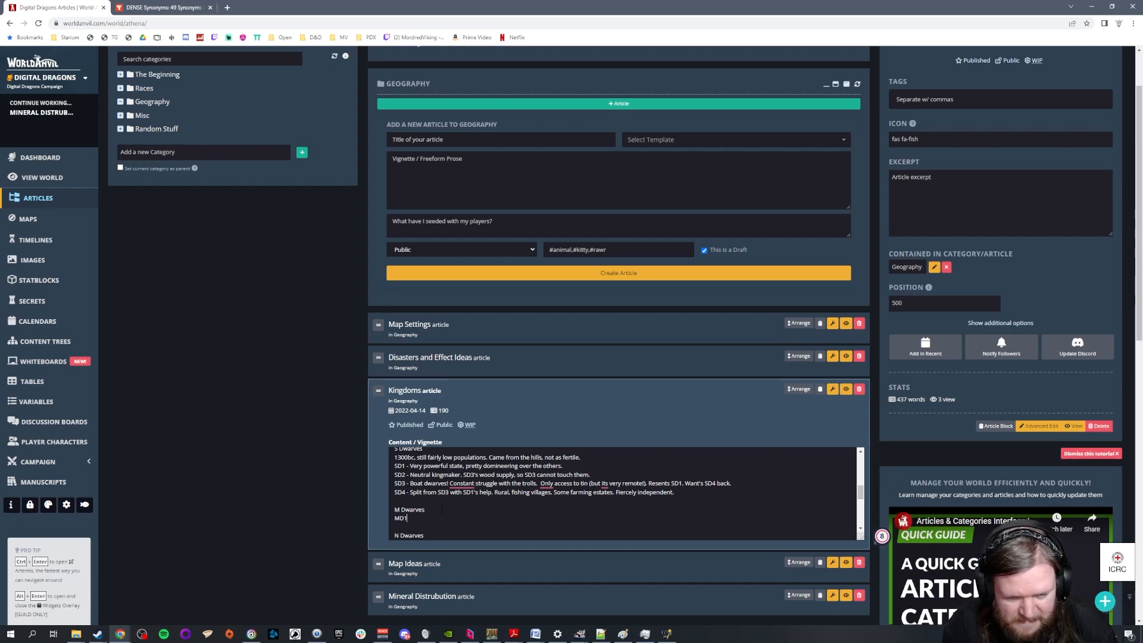
text( -)
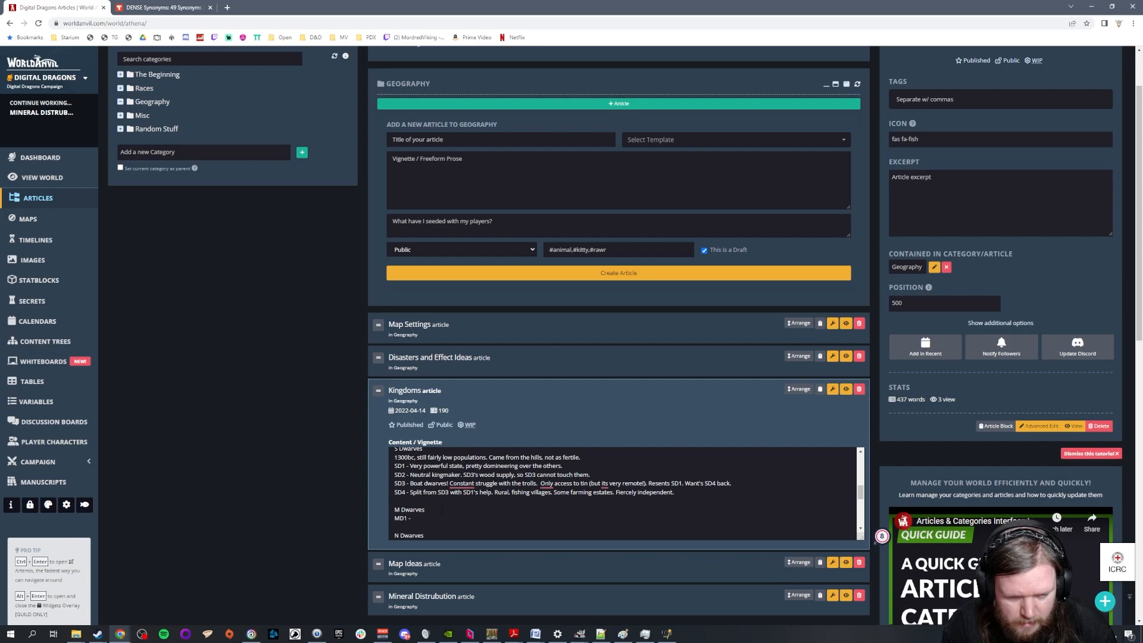
Under the N Dwarves heading, add the line "ND1 - At this point a minor colonial offshoot of the M Dwarves"
key(Down)
key(Down)
key(Down)
key(Return)
text(ND)
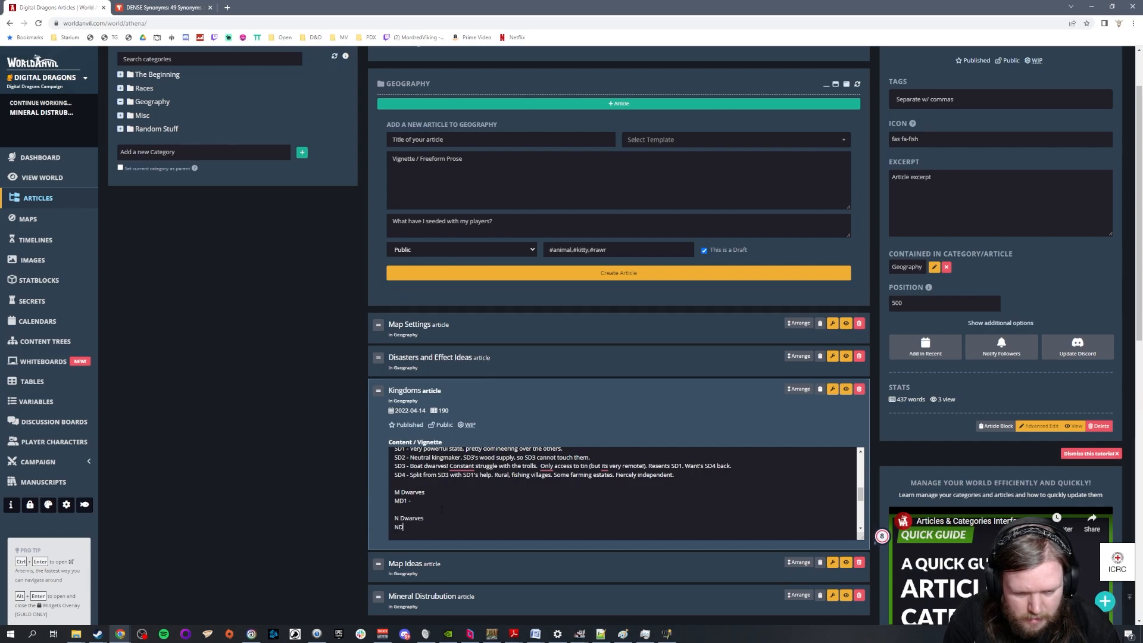
text(1 - At this point a mir)
text(or co)
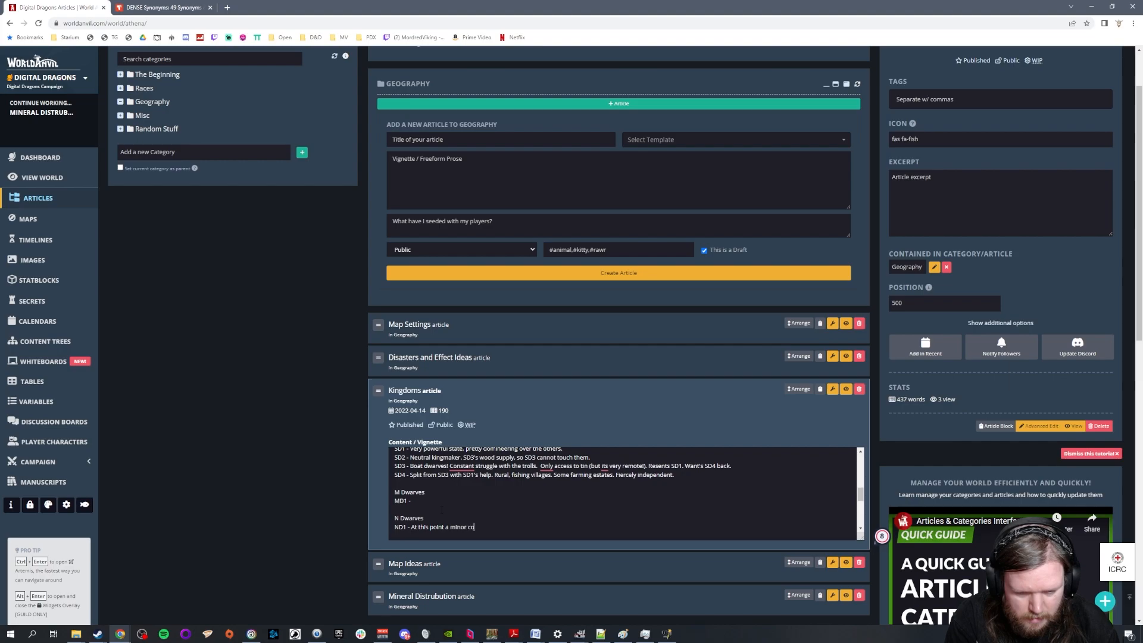
text(lonial offsho)
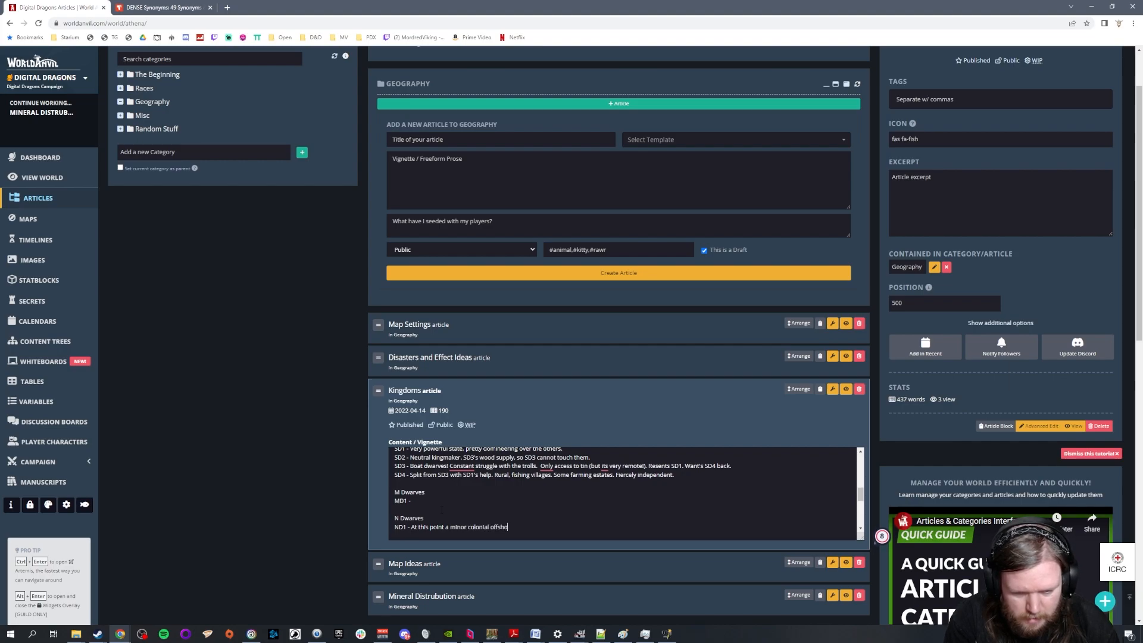
text(ot of the M Dwarves)
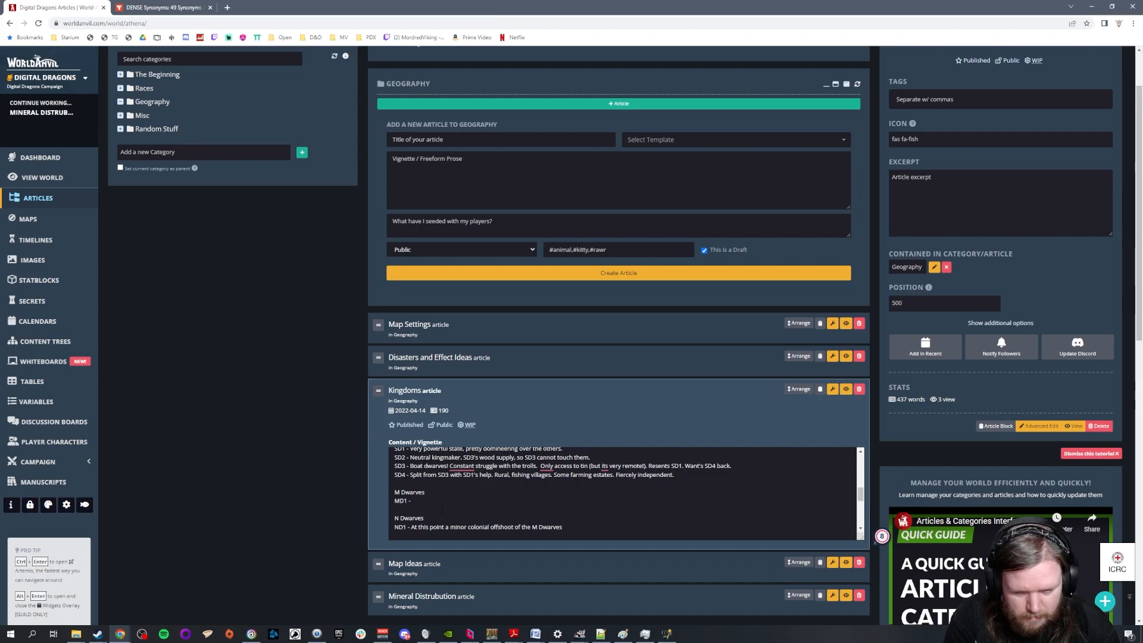
Replace the word "offshoot" with "outpost" in the ND1 entry
key(BackSpace)
key(BackSpace)
key(BackSpace)
key(BackSpace)
key(BackSpace)
key(BackSpace)
key(BackSpace)
key(BackSpace)
text(outpost)
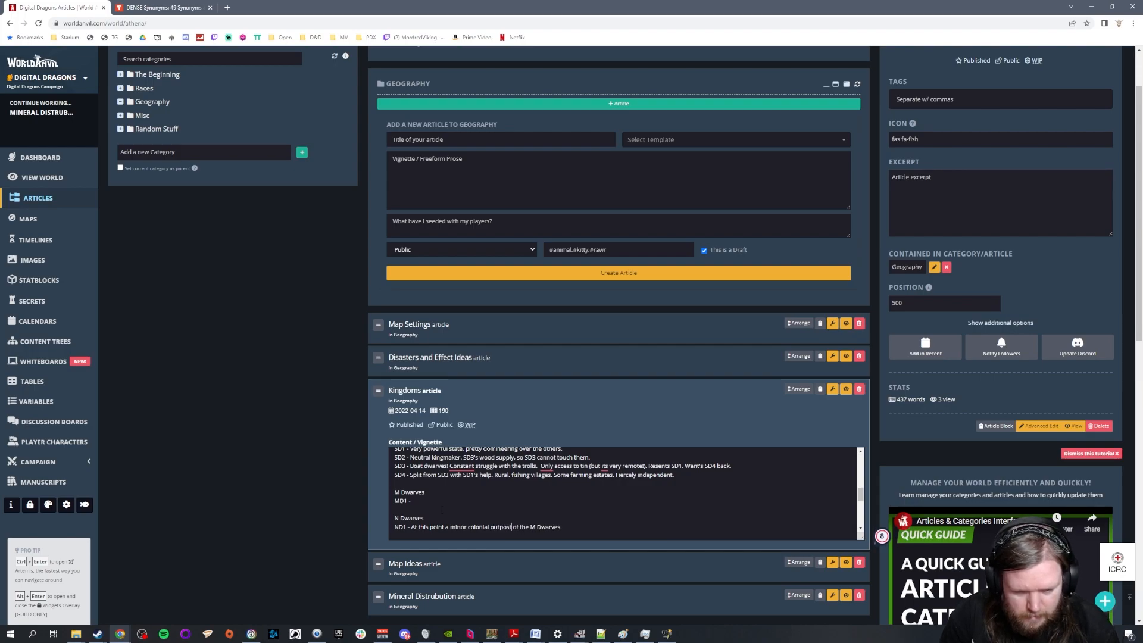
key(ctrl+Left)
key(ctrl+Left)
key(ctrl+Left)
key(ctrl+Left)
key(ctrl+Left)
key(ctrl+Left)
key(ctrl+Left)
text(130)
key(BackSpace)
key(BackSpace)
key(BackSpace)
Insert the date heading "1300BC" above the North Humans section at the start of the Kingdoms text, followed by line breaks
scroll(469, 485, up, 7)
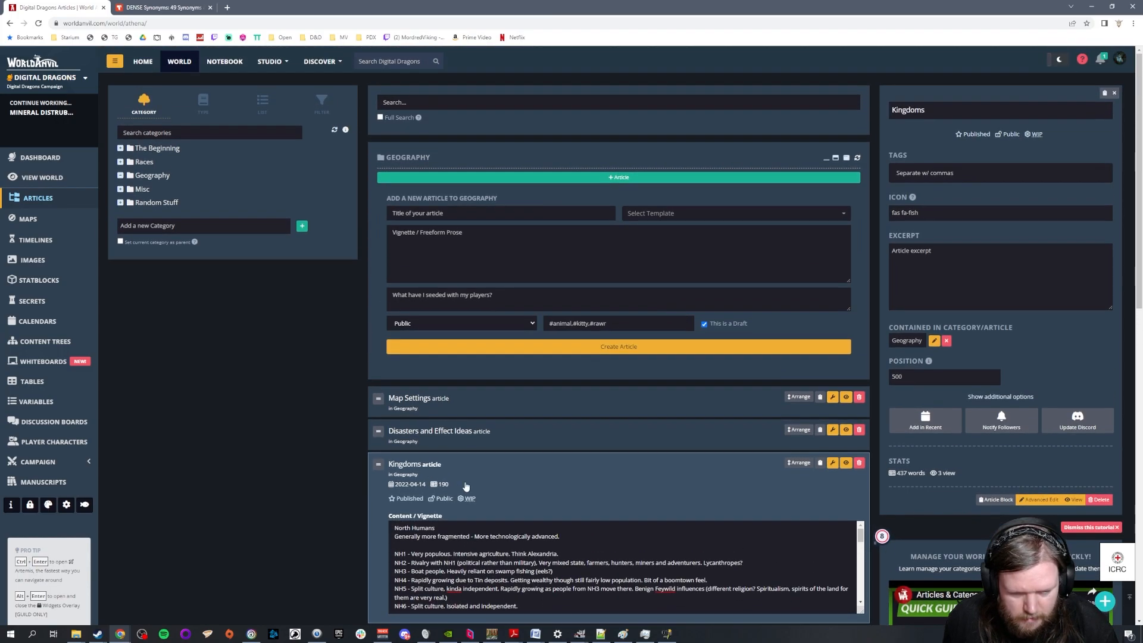
click(394, 528)
text(1300BC)
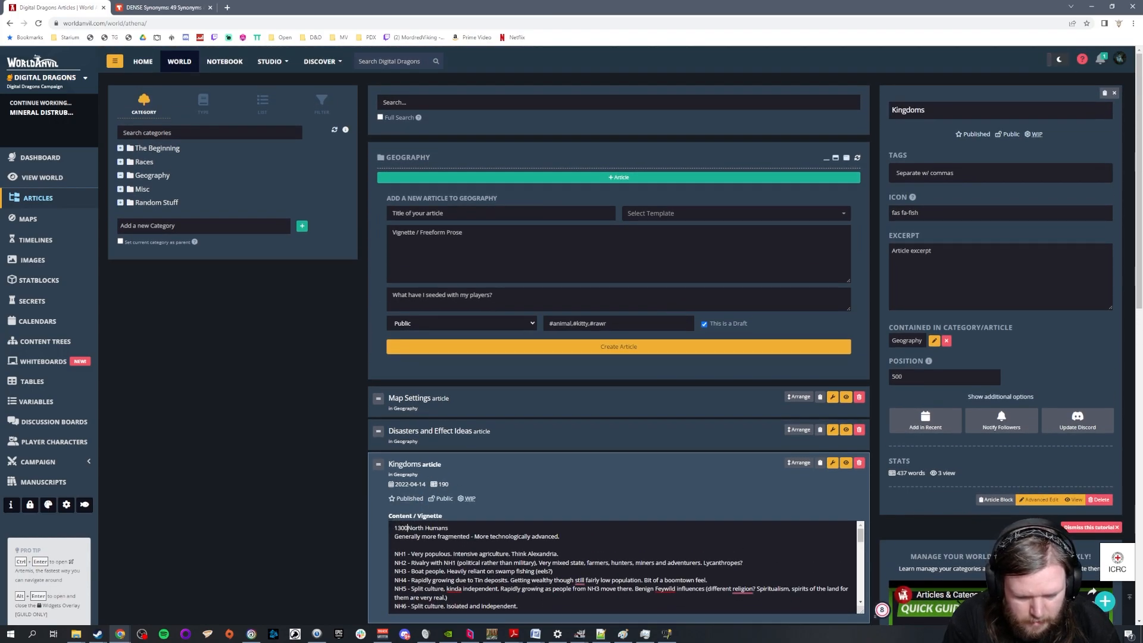
key(Return)
key(Return)
Describe MD1 under the M Dwarves heading as a "Carthage-like city."
scroll(622, 567, down, 5)
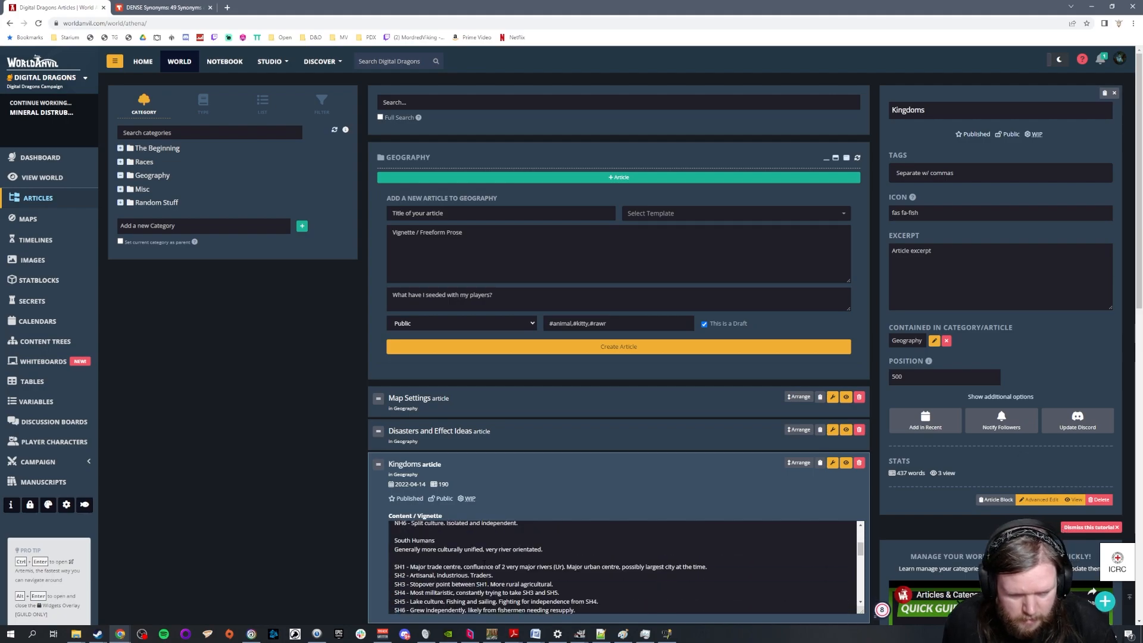
scroll(623, 568, down, 3)
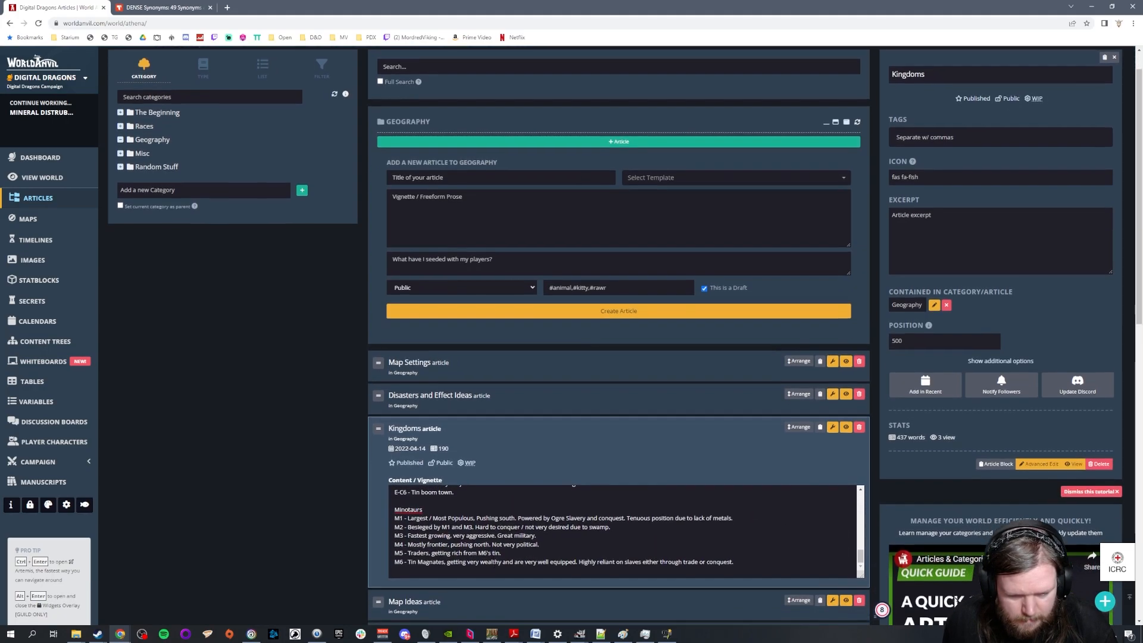
scroll(490, 499, up, 1)
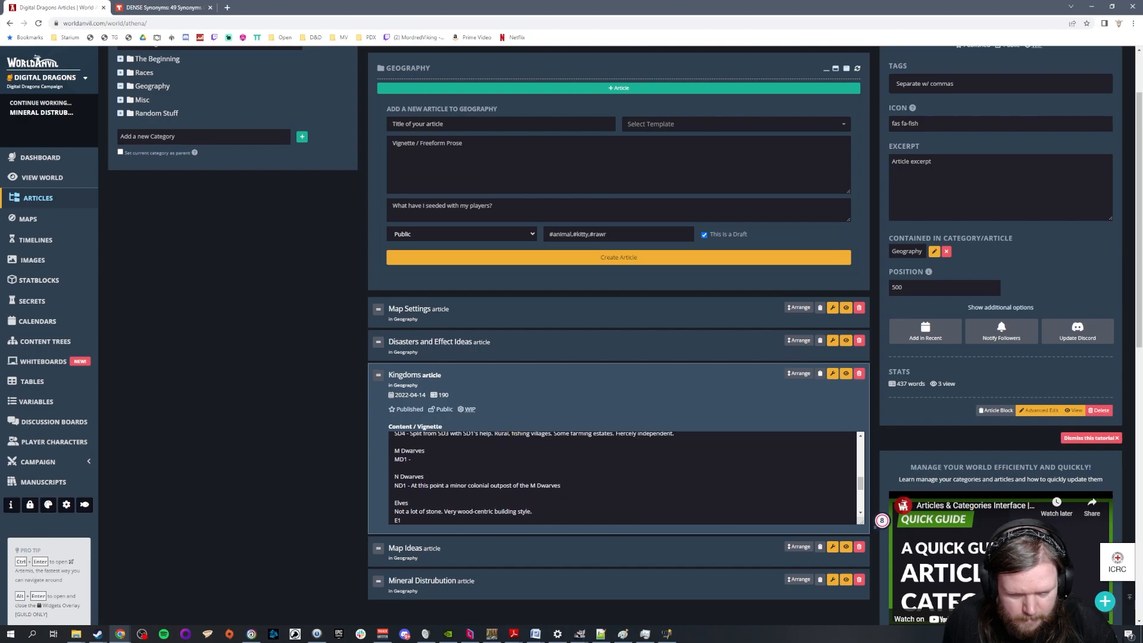
text(Carthage)
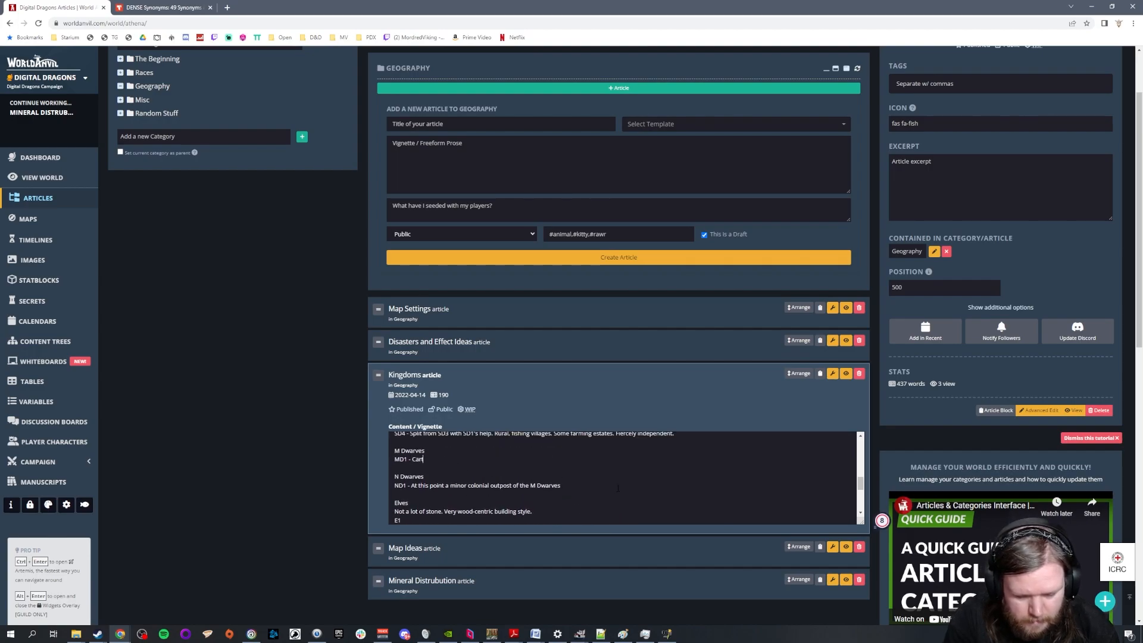
text(=)
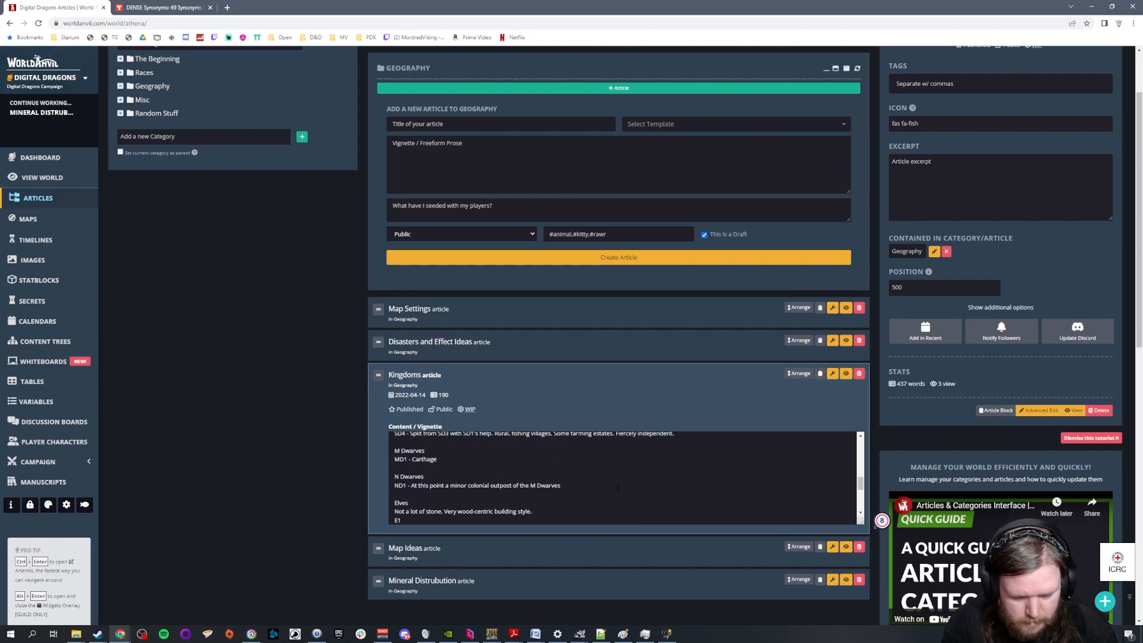
text(like city. Created by political exc)
Extend the MD1 entry with "Created by political exiles like Dido of Carthage fleeing tyrannical SD1."
key(BackSpace)
text(iles like Dido of Carthage fleeing tyranica)
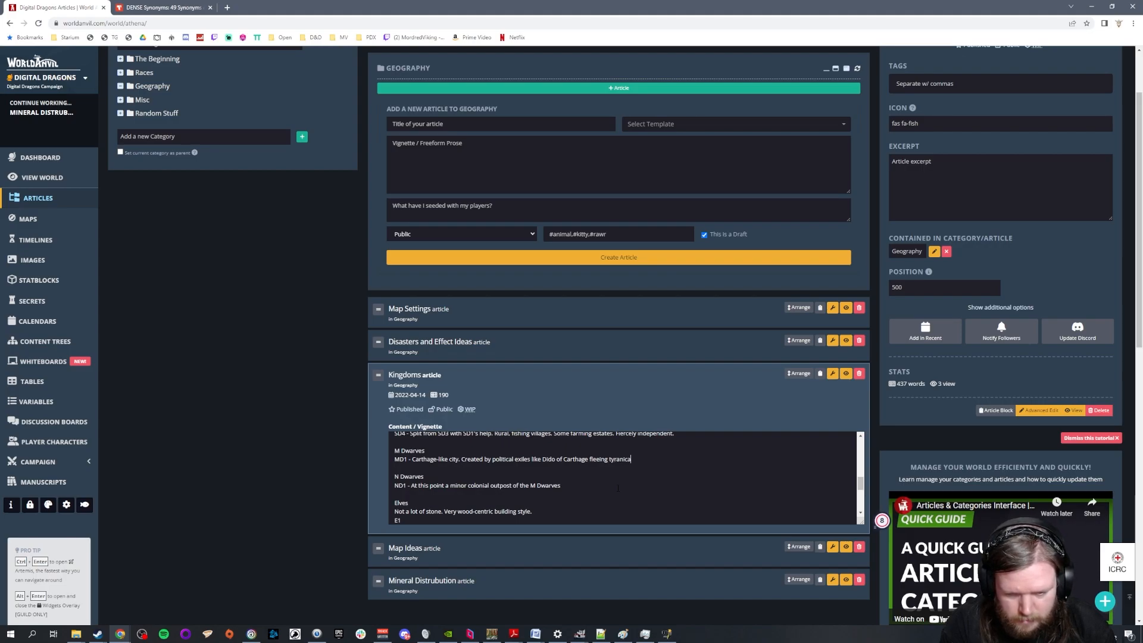
key(BackSpace)
key(BackSpace)
key(BackSpace)
text(nical)
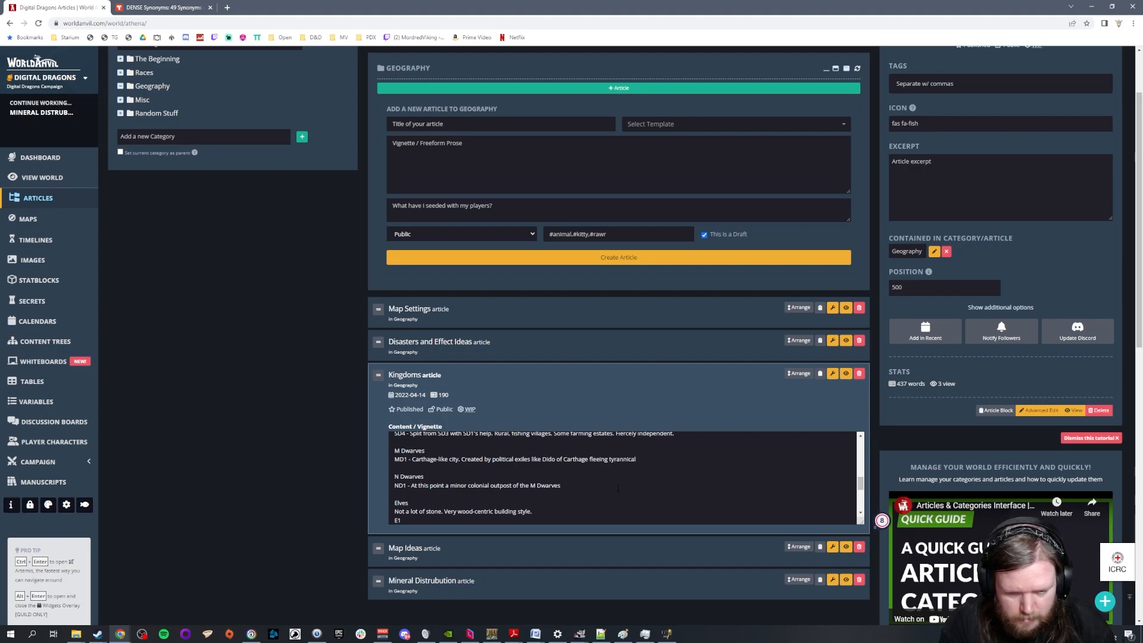
text( SD1.)
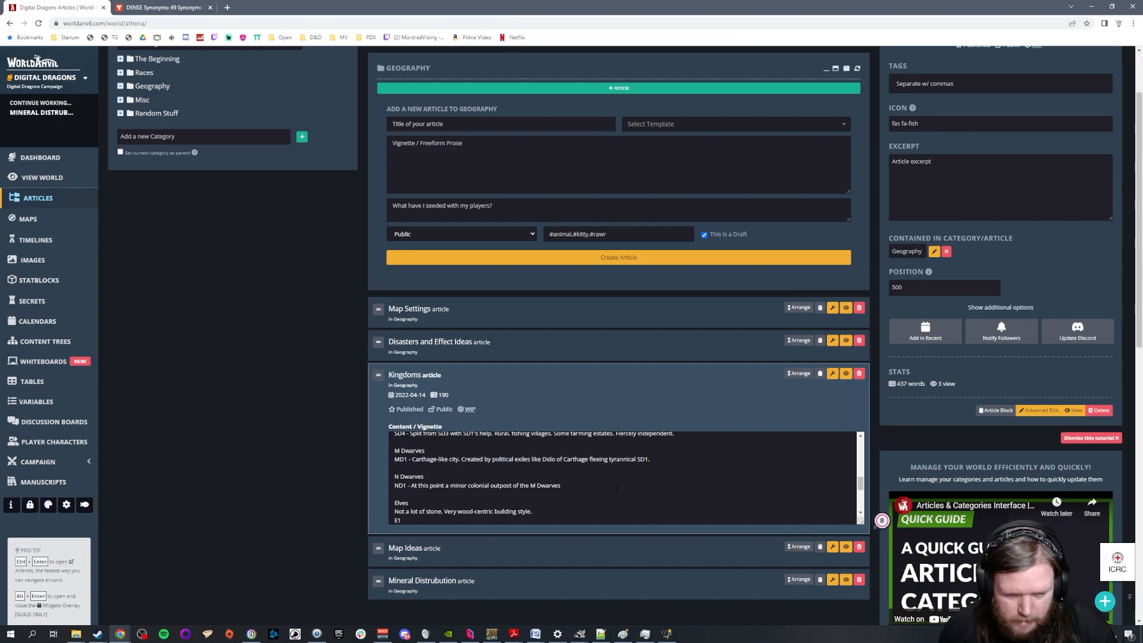
Add the word "Tyrannical." to the end of the SD1 line in the S Dwarves section
scroll(590, 496, up, 2)
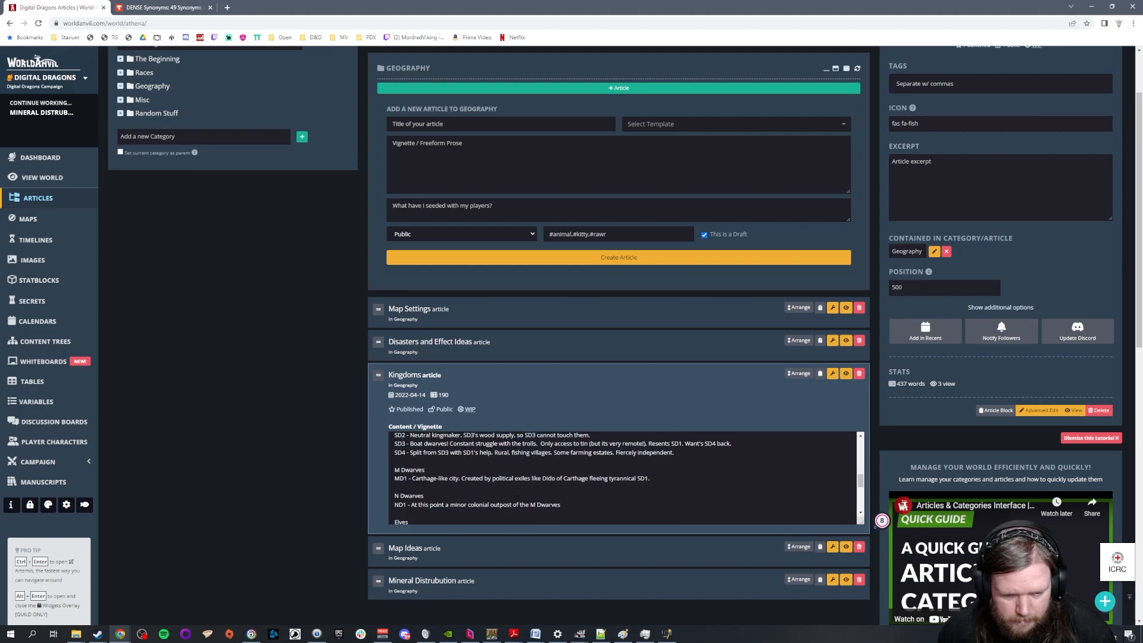
click(590, 497)
text(Tyu)
text(rannical.)
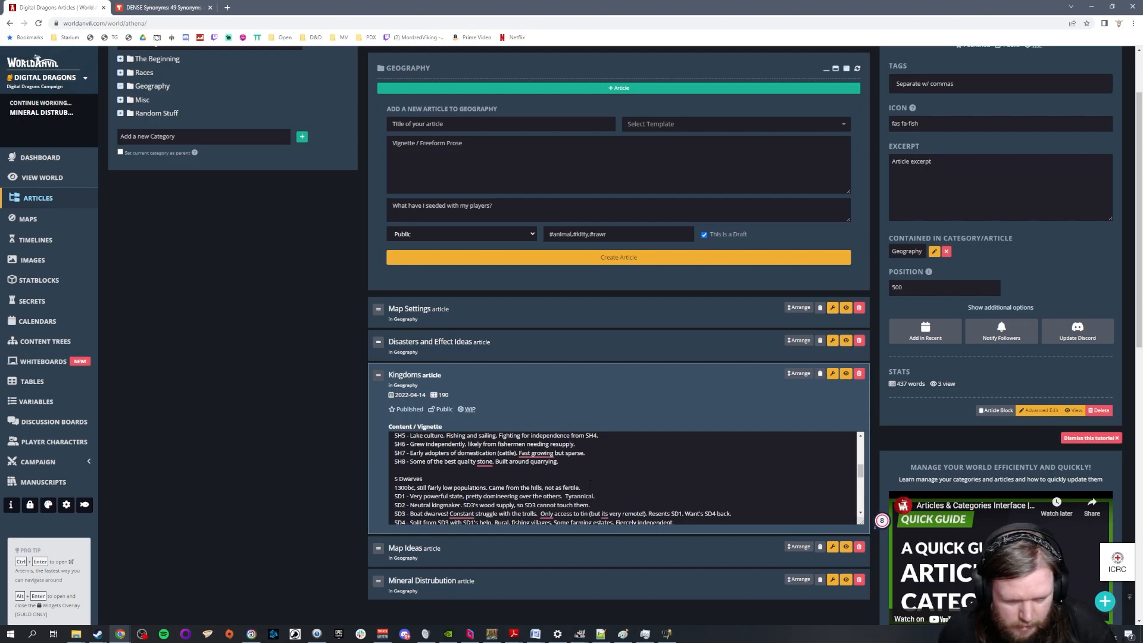
Append "At this point the desert was far more green and thus more passable." to the MD1 entry
scroll(589, 484, down, 1)
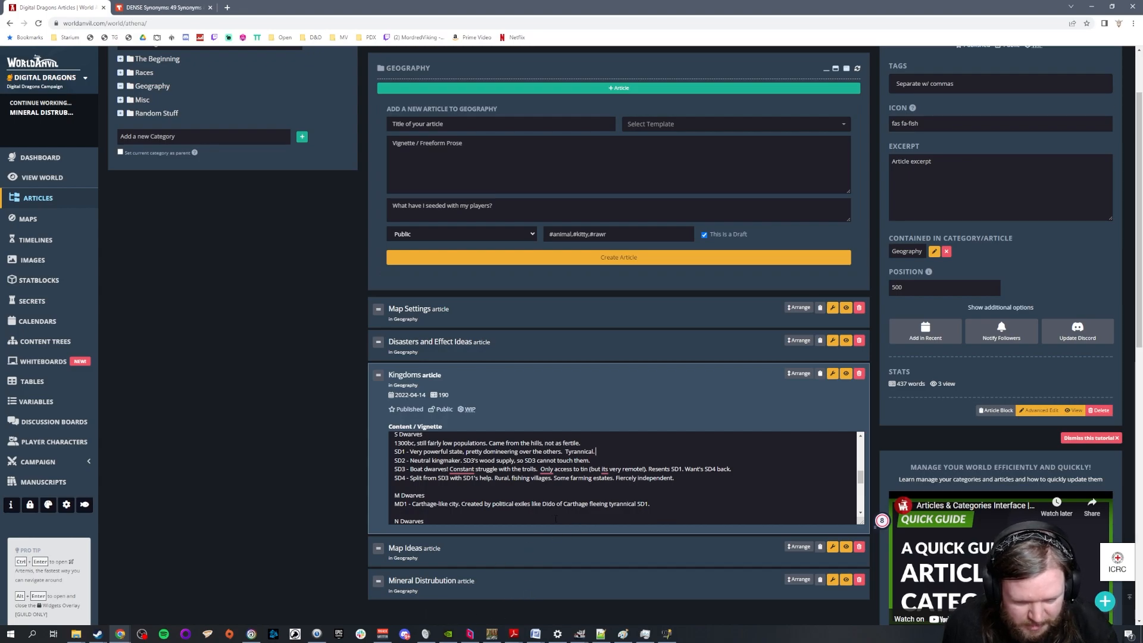
text(At this point the desert was far more green and thus more passable. This will change)
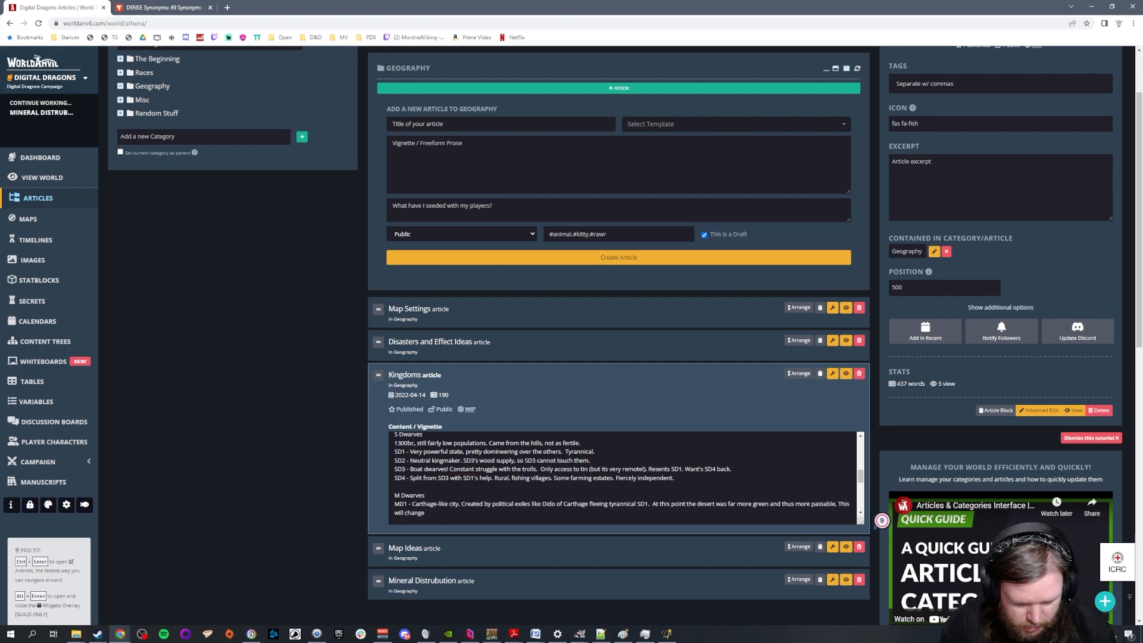
text( and get mor)
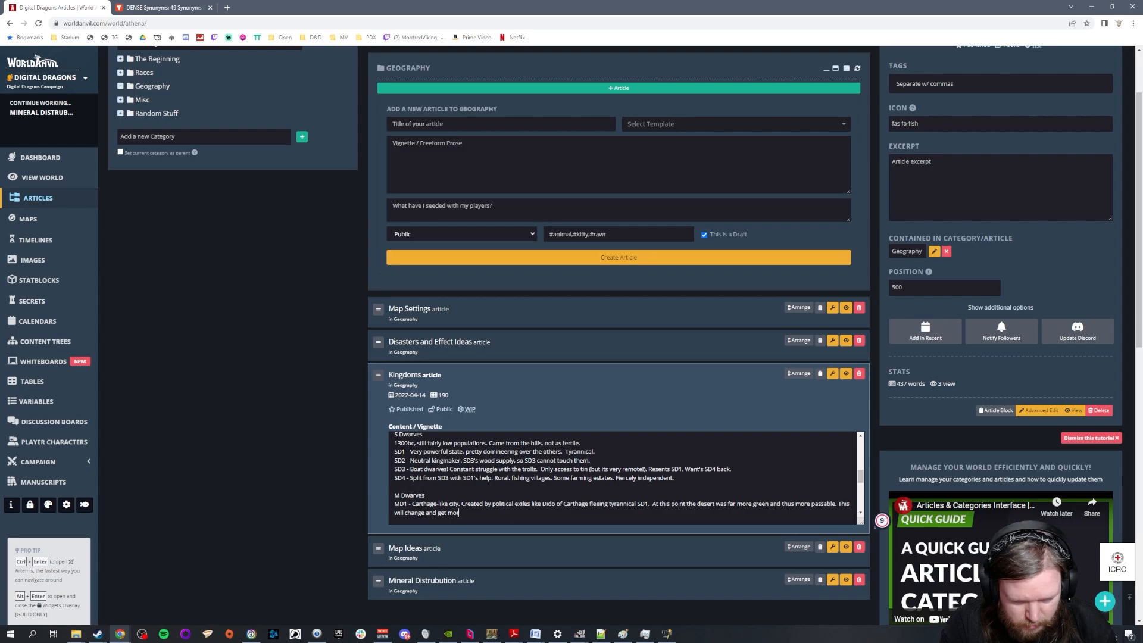
text(e dry going g)
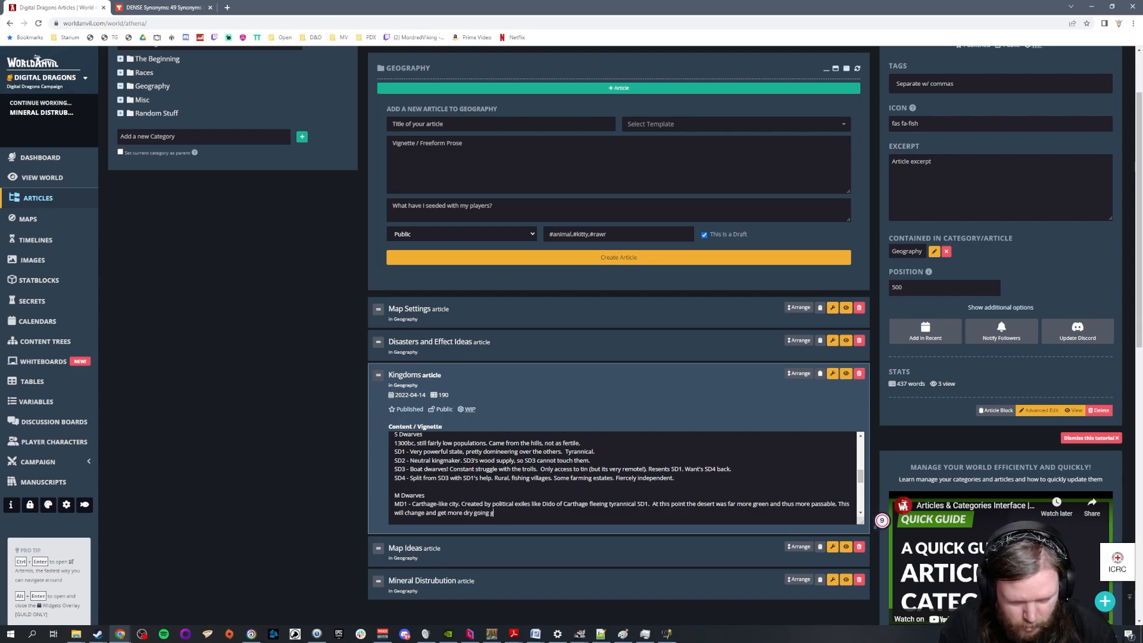
Finish the MD1 entry with "This will change and get more dry going forward."
key(BackSpace)
text(forw)
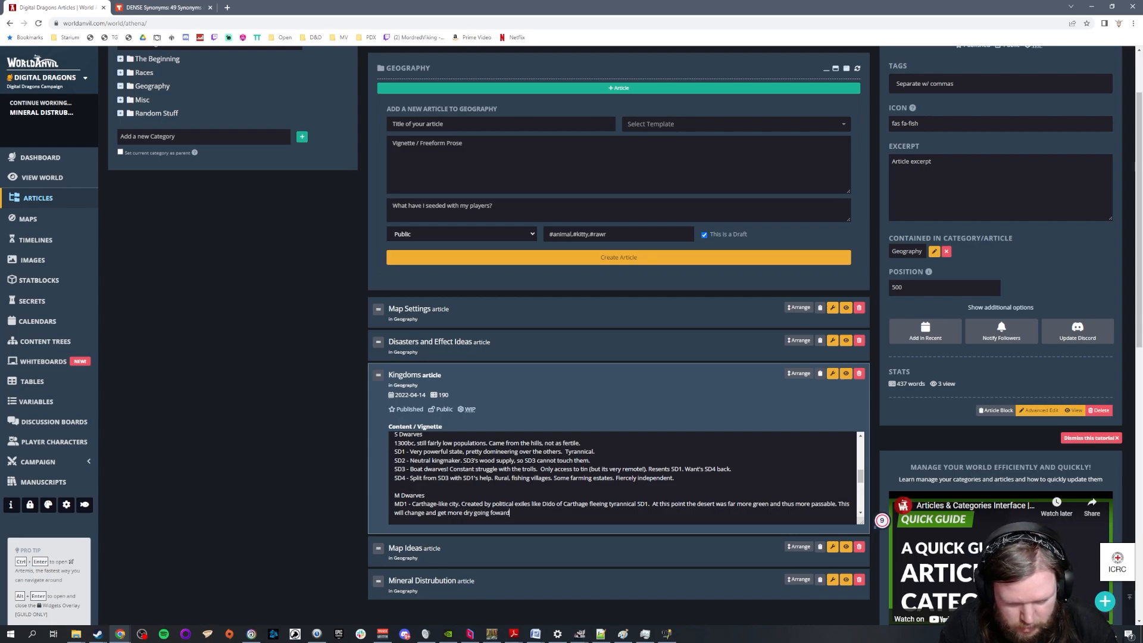
text(ard.)
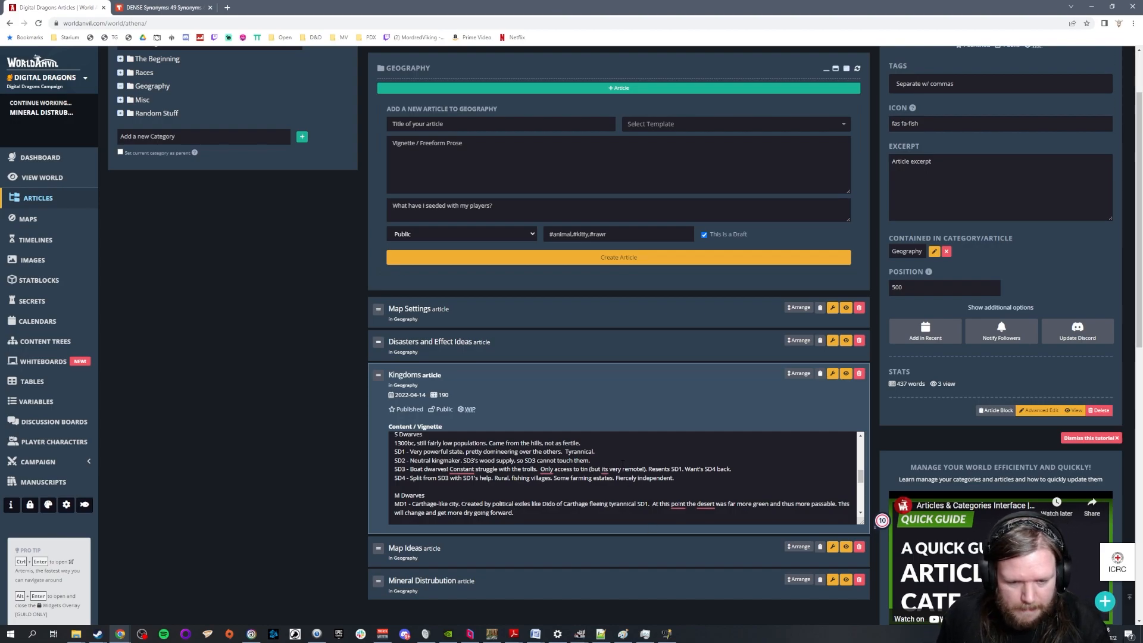
Switch to the GIMP hex map and examine the M Dwarves territory relative to the N and S Dwarves
scroll(622, 463, down, 1)
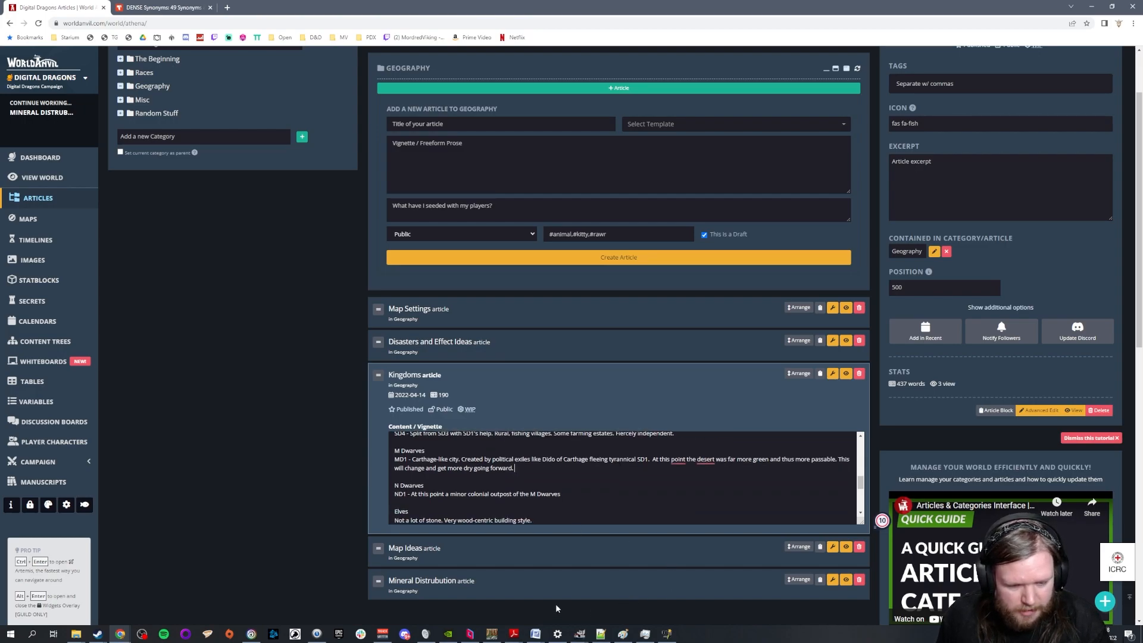
click(1092, 7)
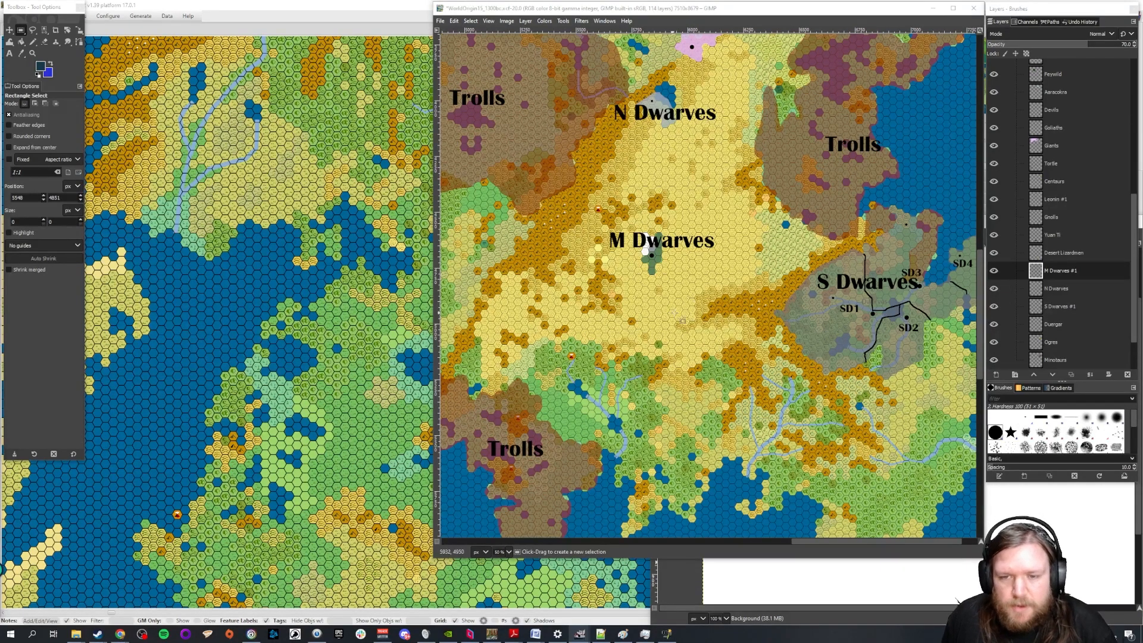
key(1)
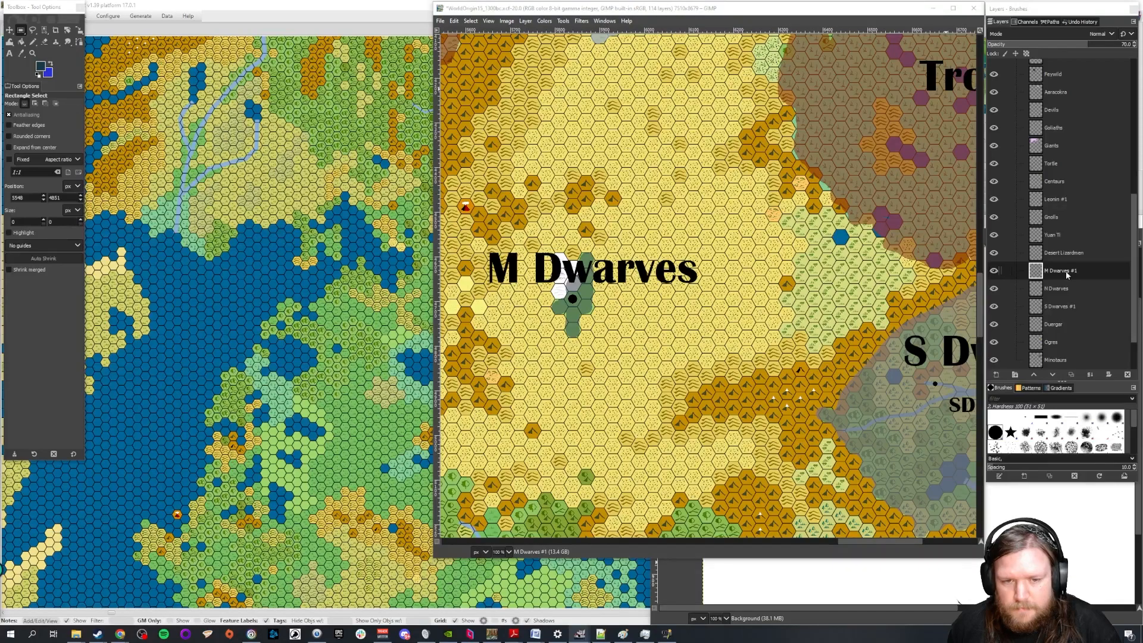
key(minus)
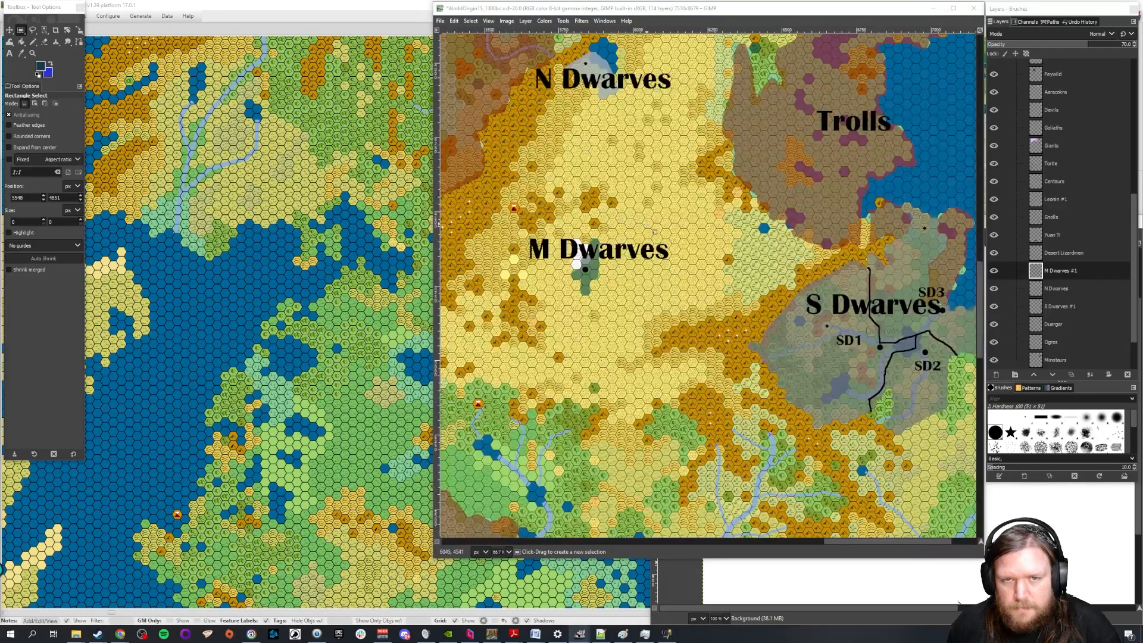
key(1)
key(minus)
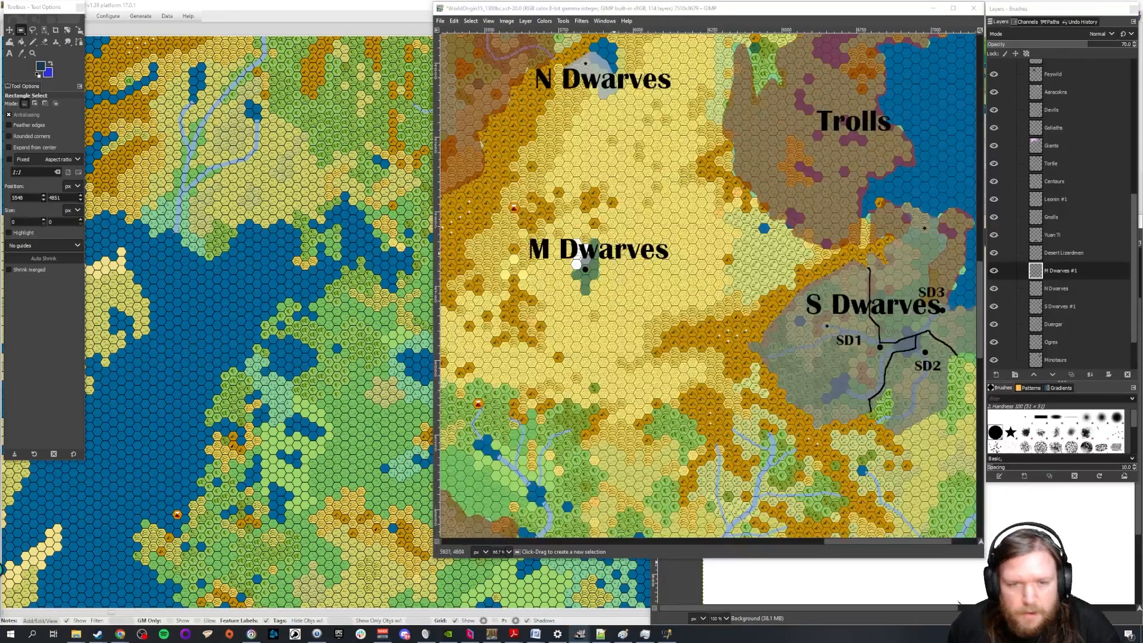
Return to World Anvil and review the dated eras in the Timeline article of the Races category
mouse_move(119, 634)
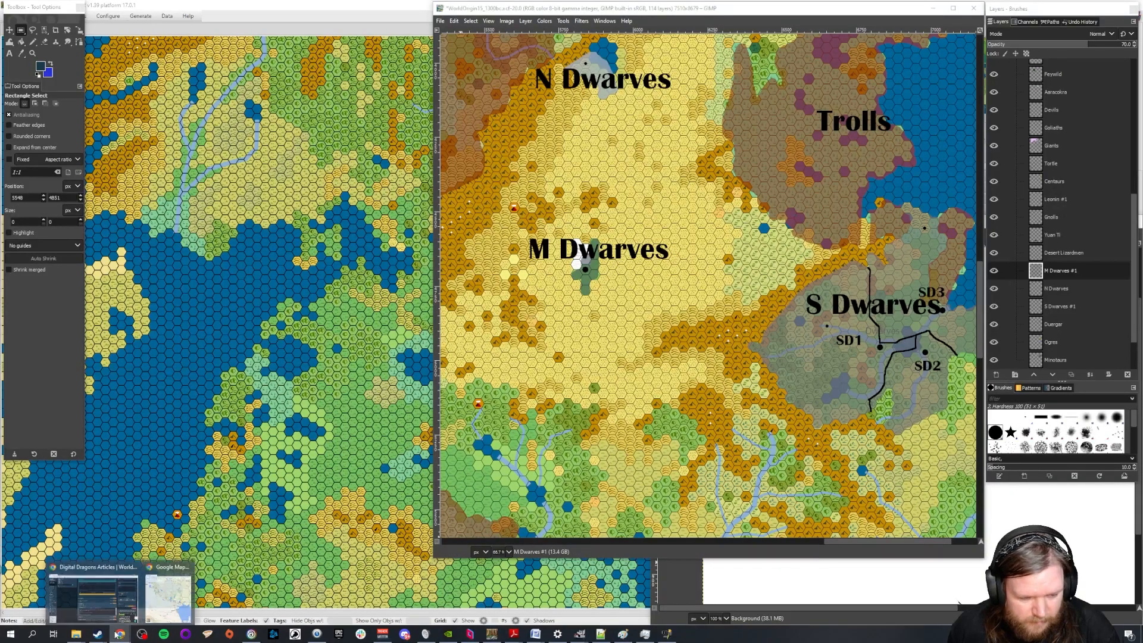
click(128, 594)
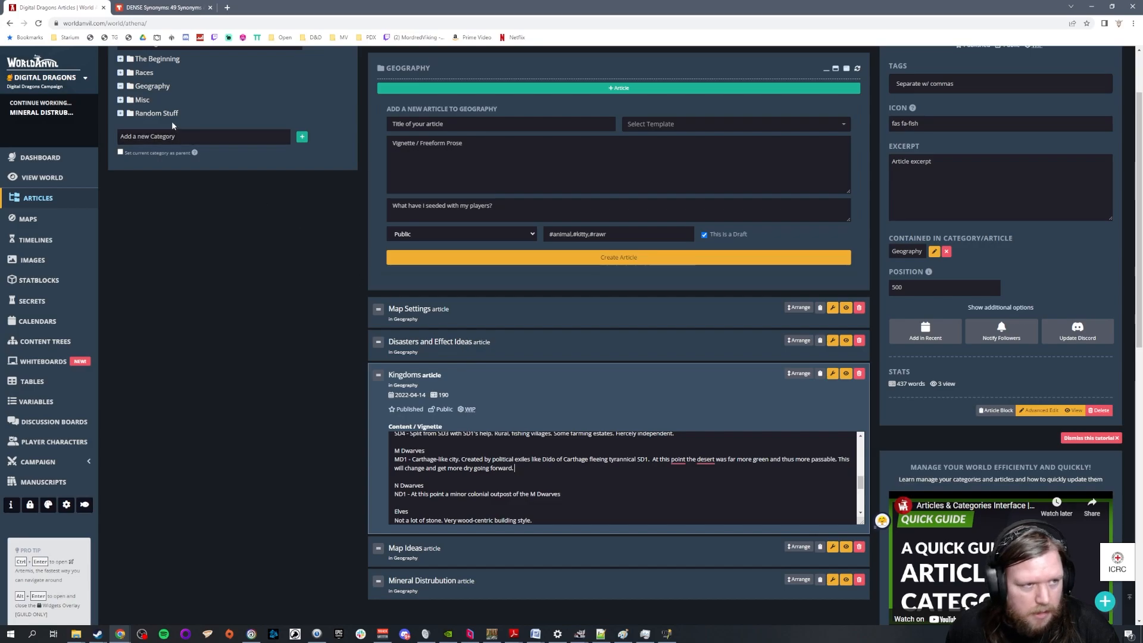
scroll(153, 126, up, 1)
scroll(454, 425, down, 2)
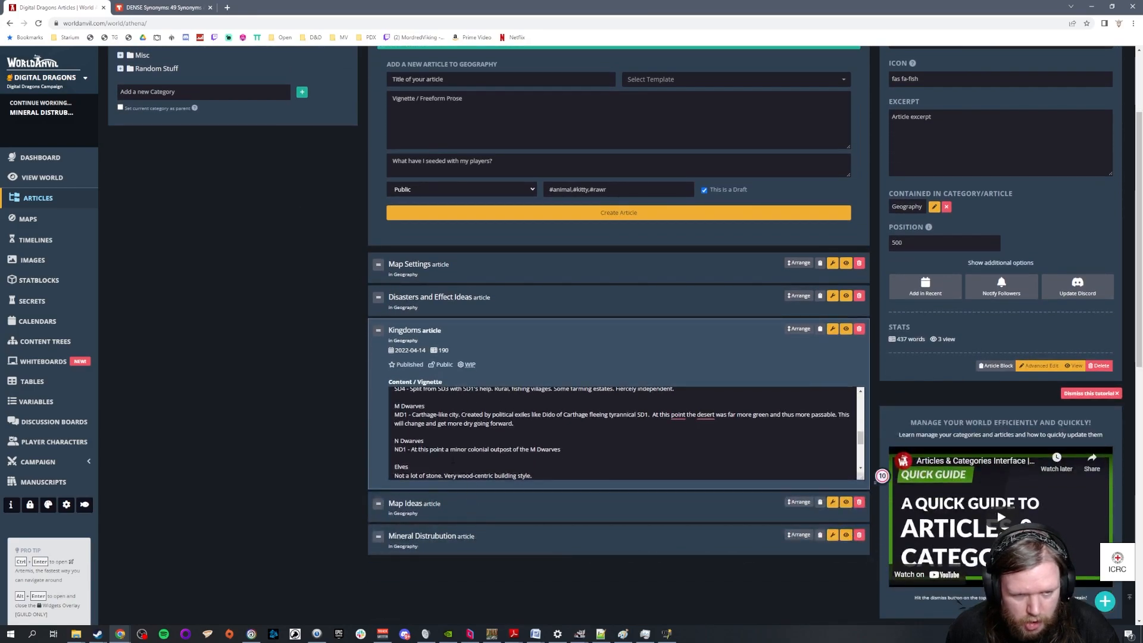
scroll(283, 275, up, 1)
scroll(283, 274, up, 1)
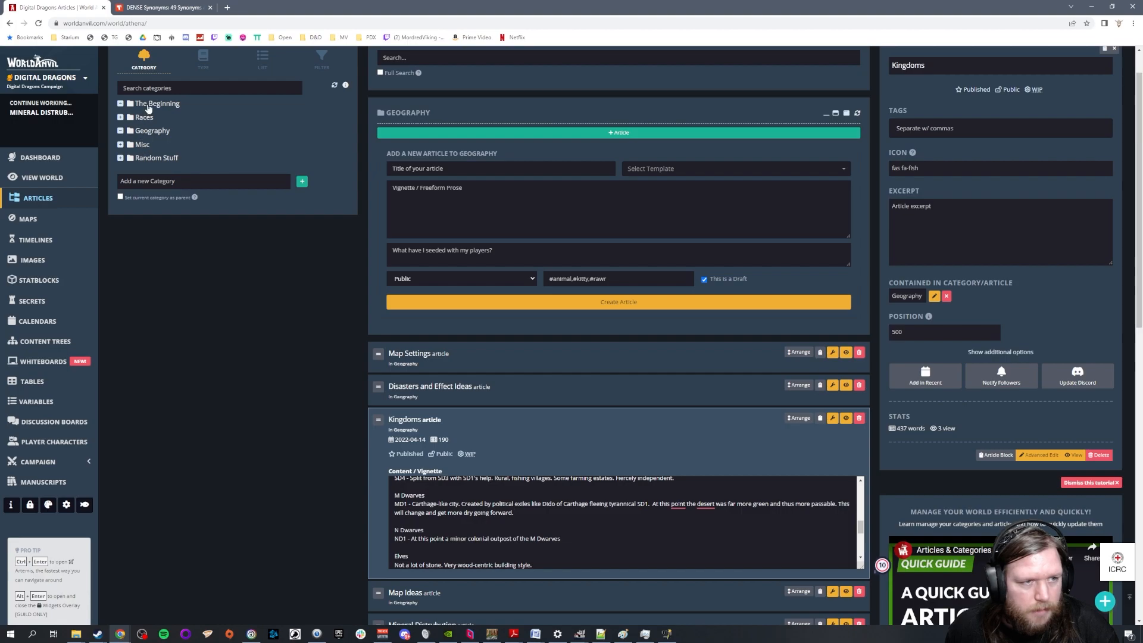
click(149, 106)
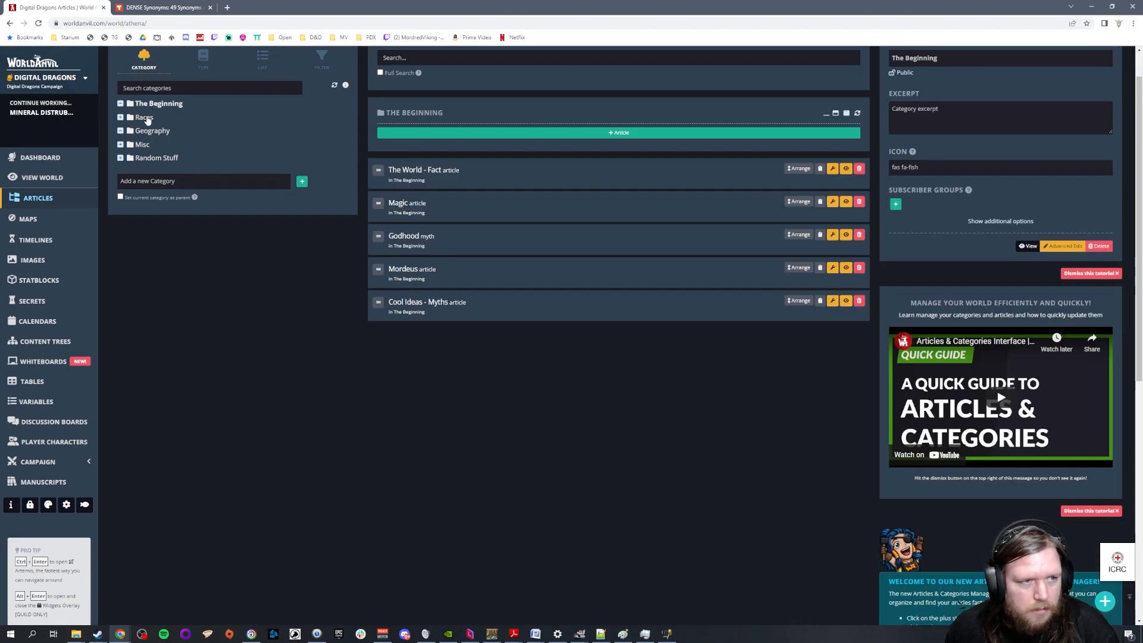
click(146, 118)
click(441, 163)
scroll(528, 252, down, 5)
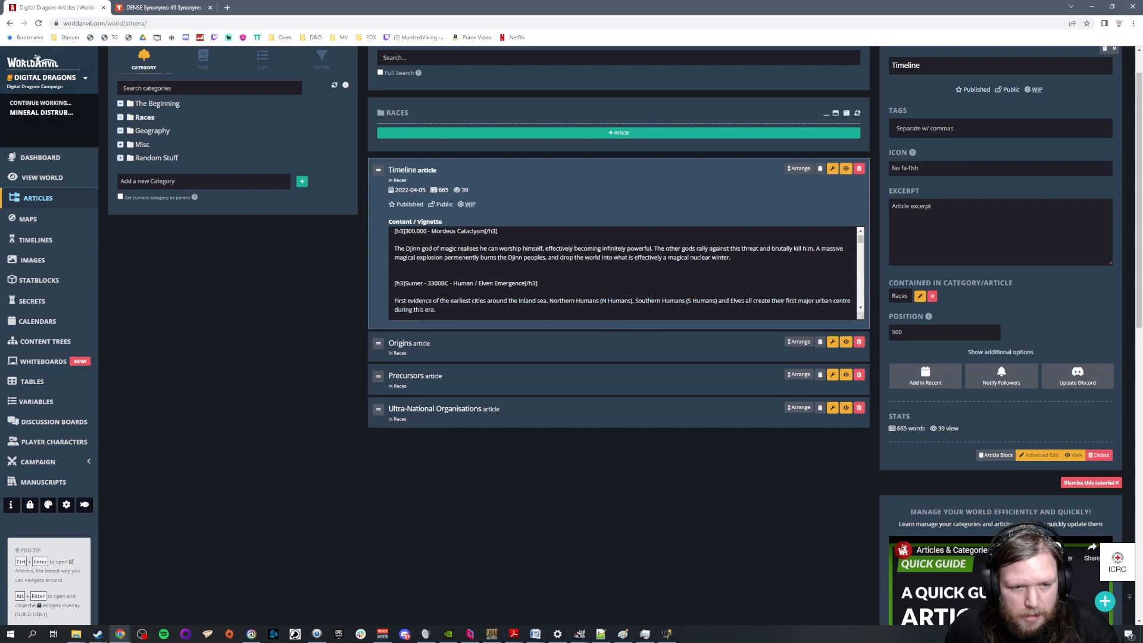
scroll(528, 252, down, 8)
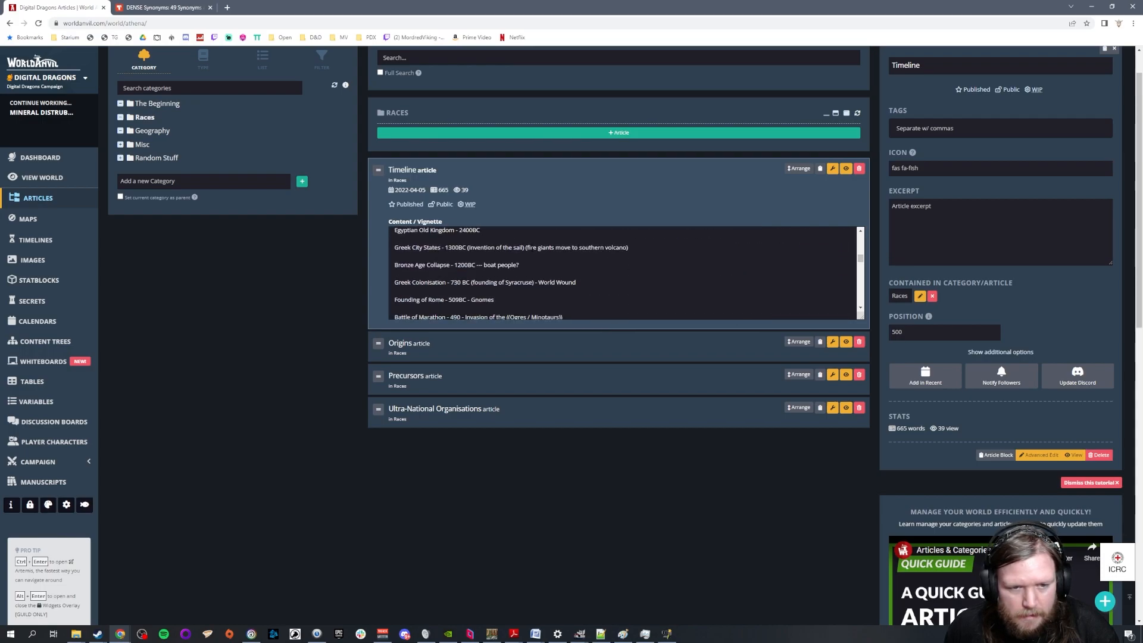
Append "- North Dwarves arrive." to the Greek Colonisation line of the Timeline article
scroll(553, 258, up, 1)
scroll(545, 264, down, 1)
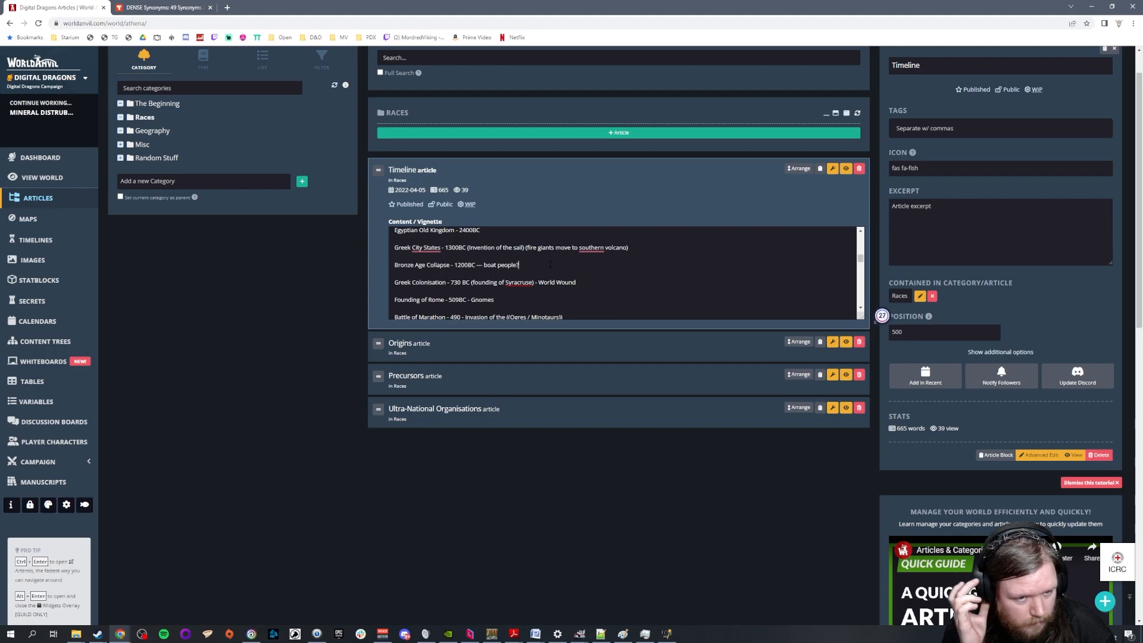
click(602, 282)
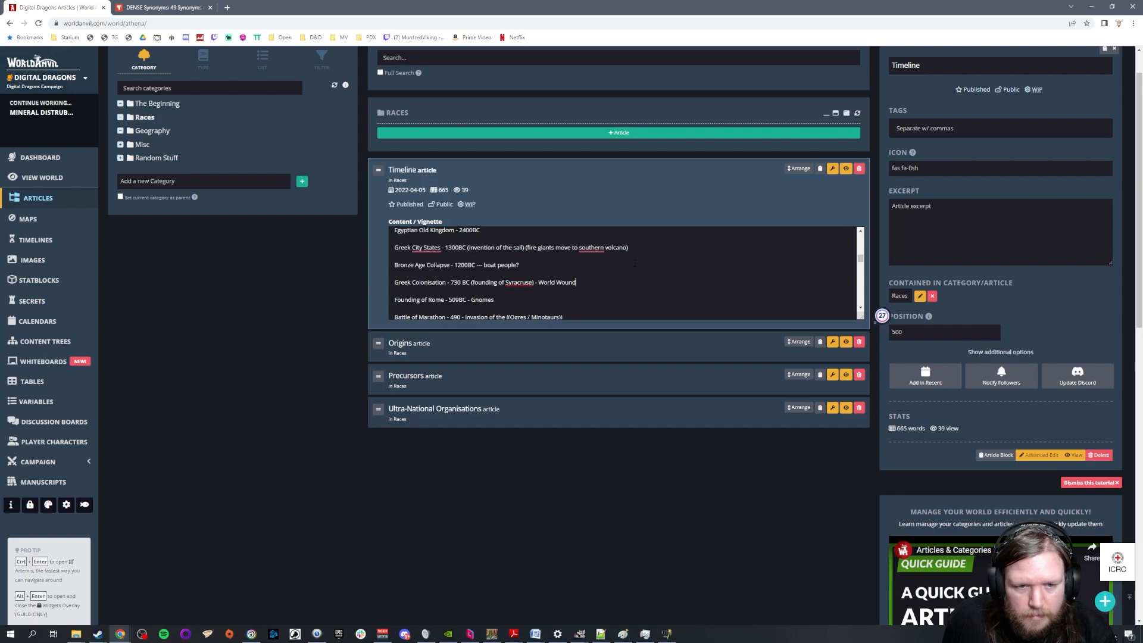
text(- )
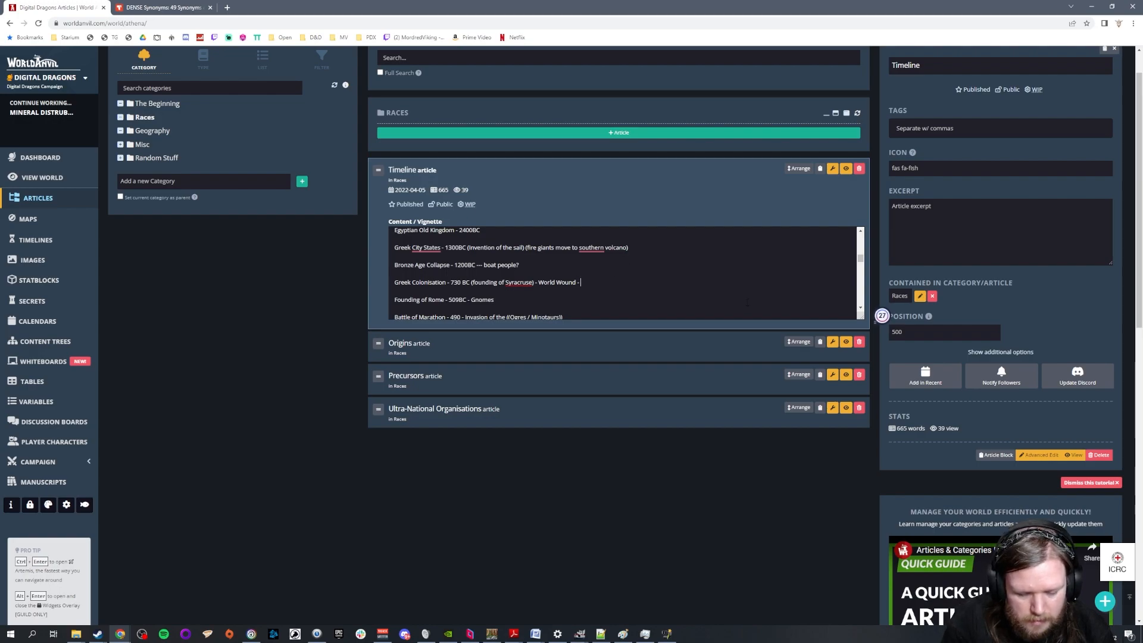
text(North Dwarv)
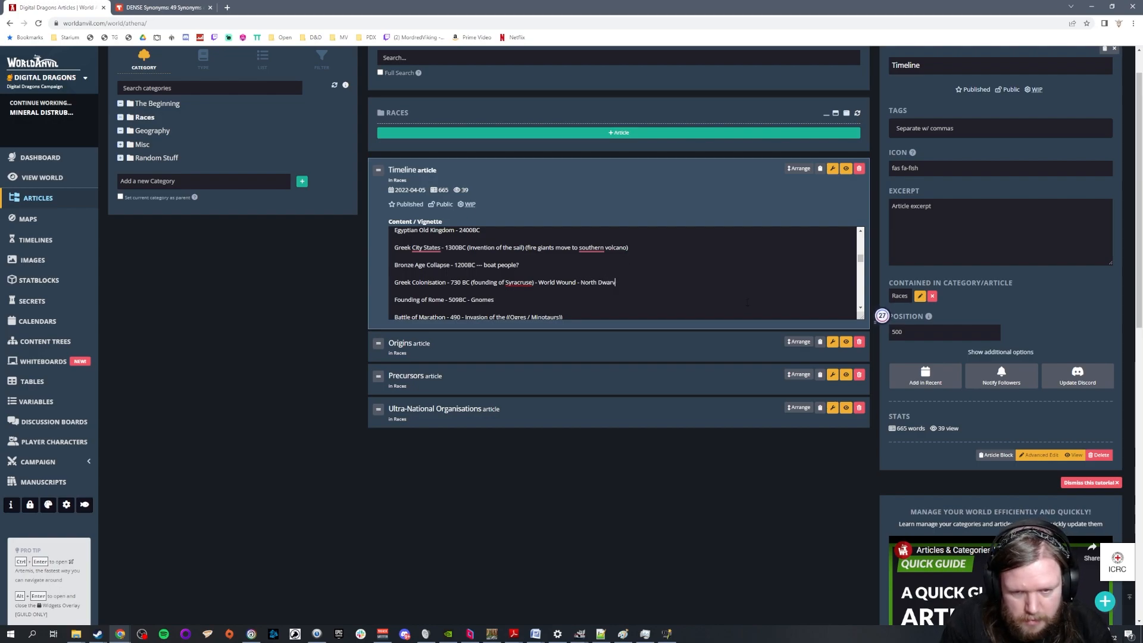
text(es arrive/.)
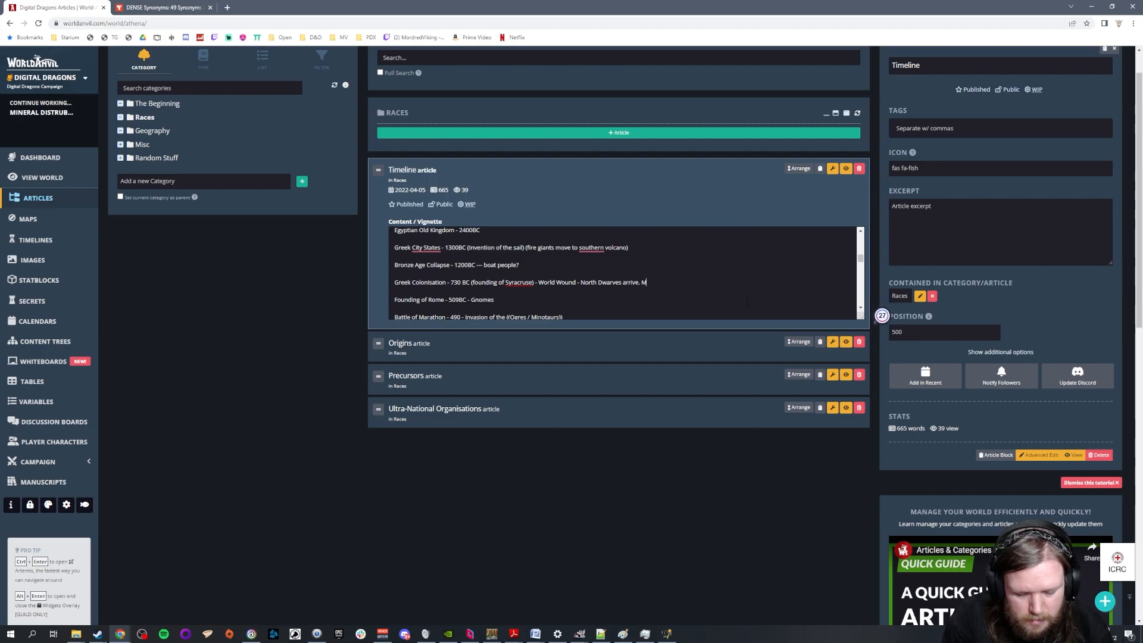
text( Mid Dwarves maop mos)
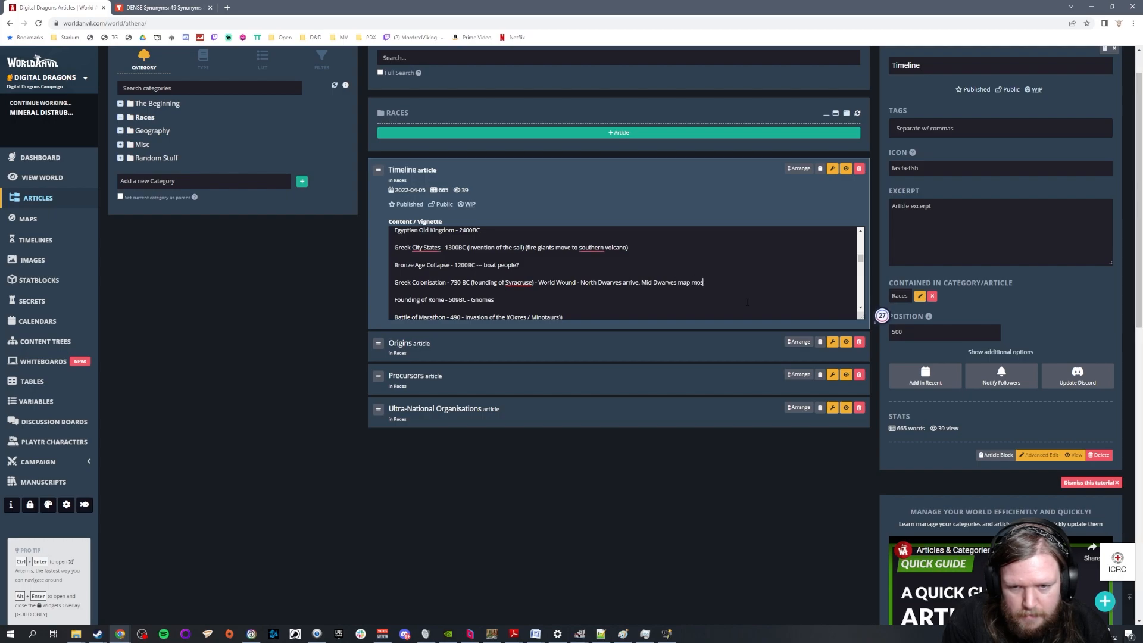
text(t of the desert and )
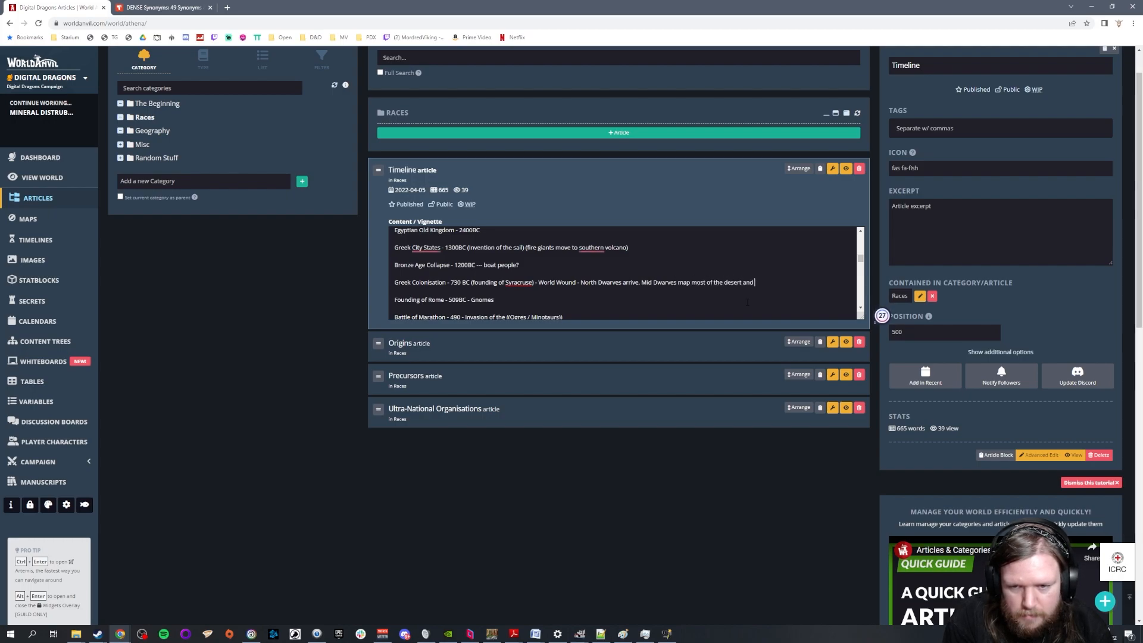
text(control oasis.)
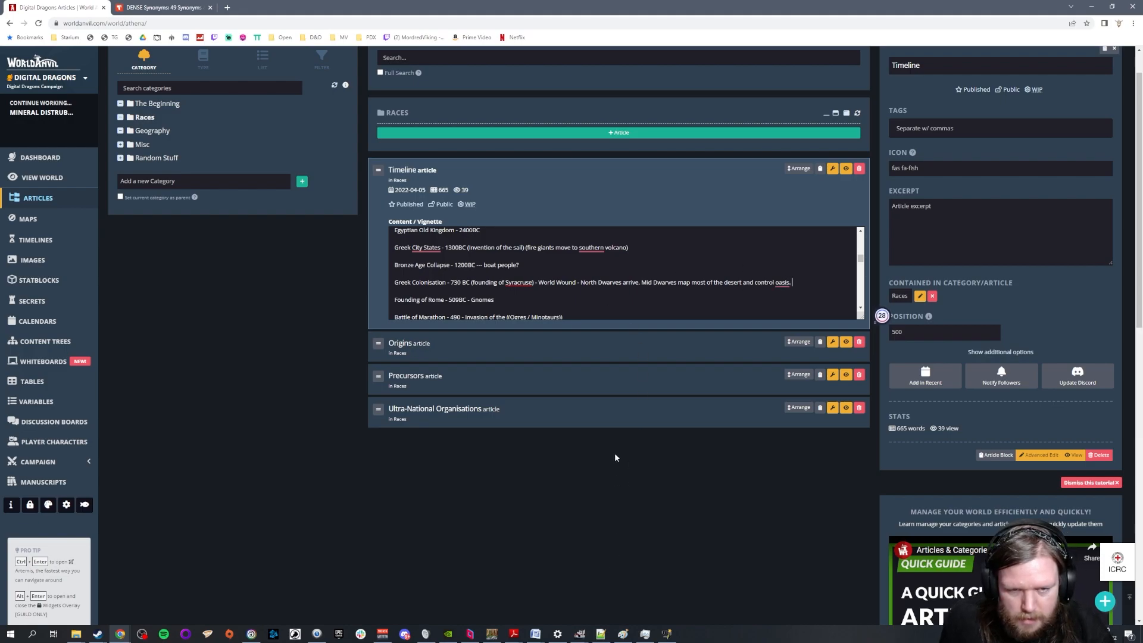
Replace "arrive" after "North Dwarves" with ""capital" outpost built" in the Greek Colonisation line
double_click(631, 283)
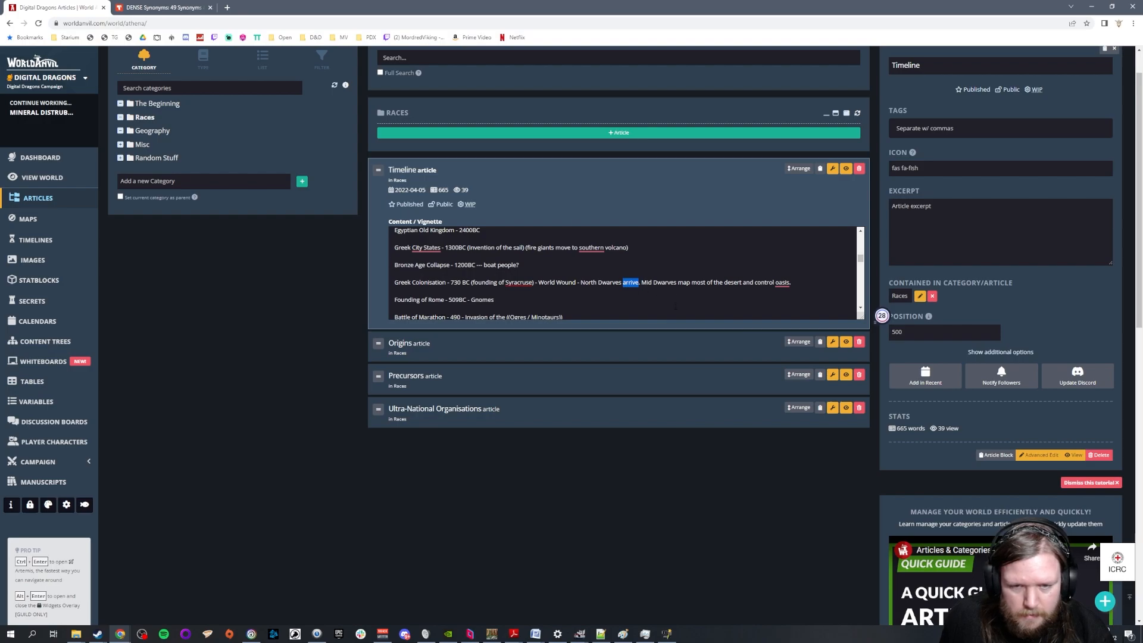
text(outpost built)
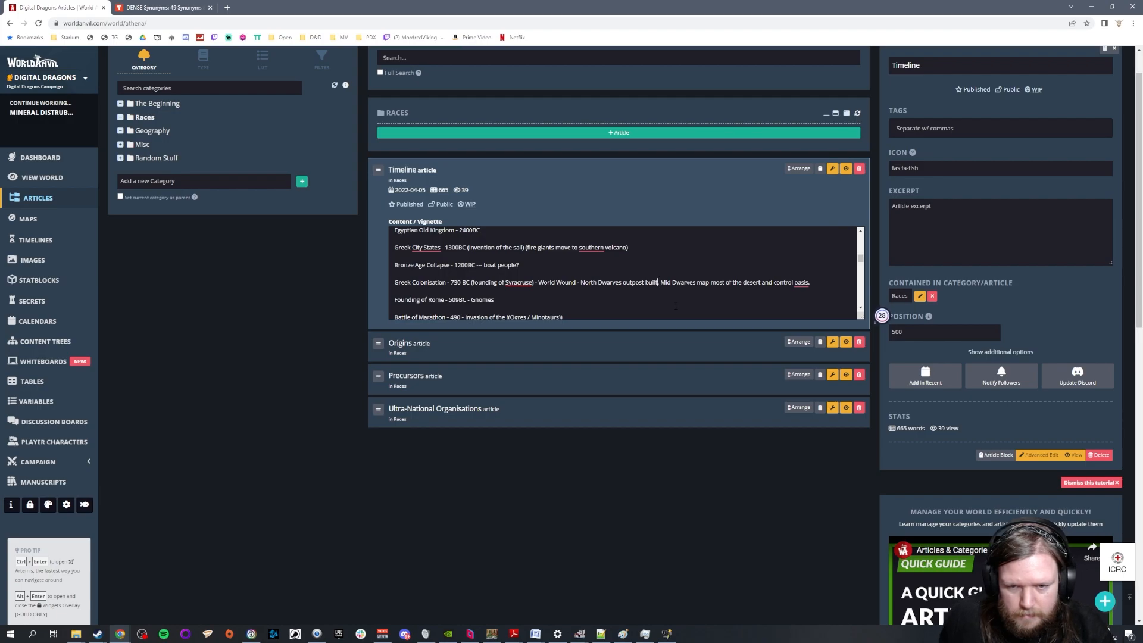
click(622, 282)
text("capital")
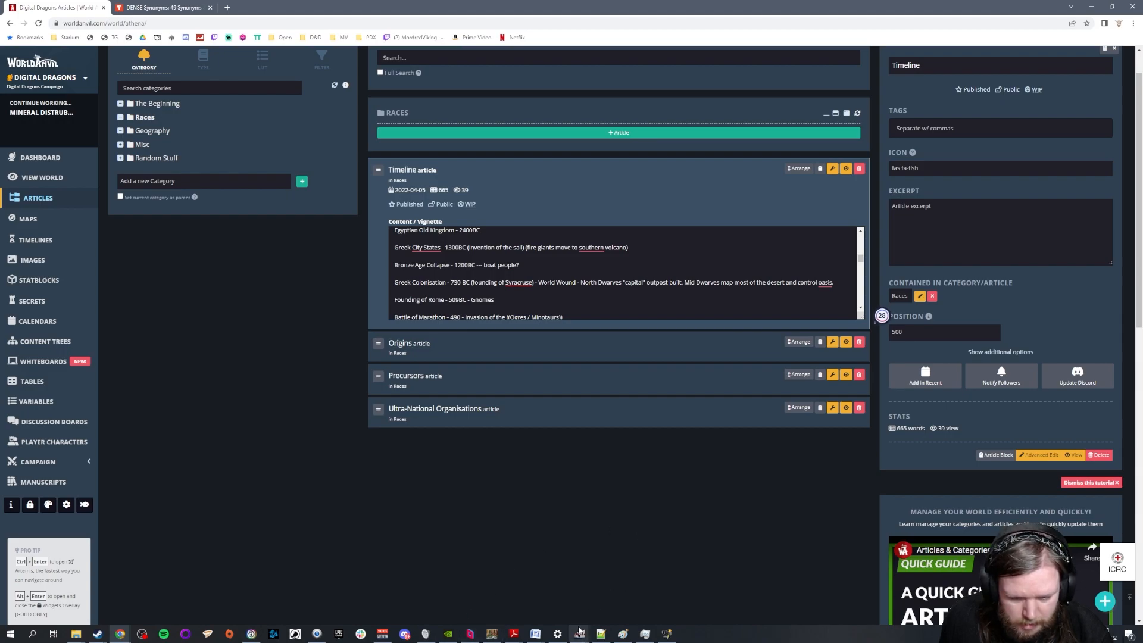
Switch to the GIMP hex map and hide the N Dwarves territory layer
mouse_move(579, 634)
click(566, 606)
scroll(570, 115, up, 3)
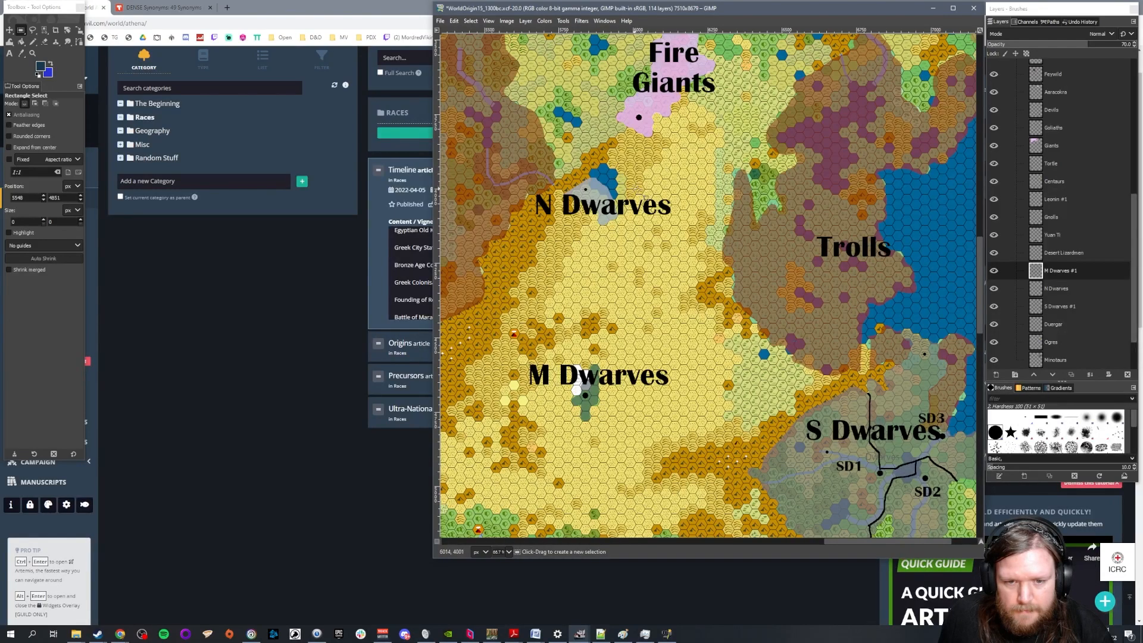
click(993, 288)
Collapse the Races layer group, expand RaceLabels and hide the N Dwarves label on the map
scroll(1071, 262, up, 5)
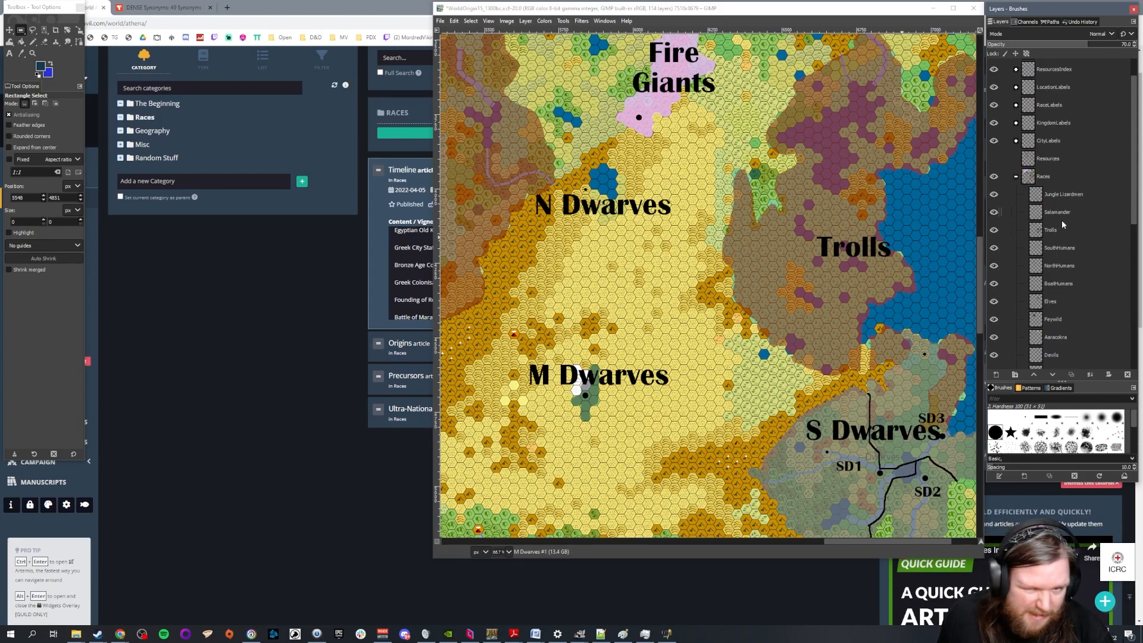
click(1017, 177)
click(1017, 139)
scroll(1047, 251, down, 3)
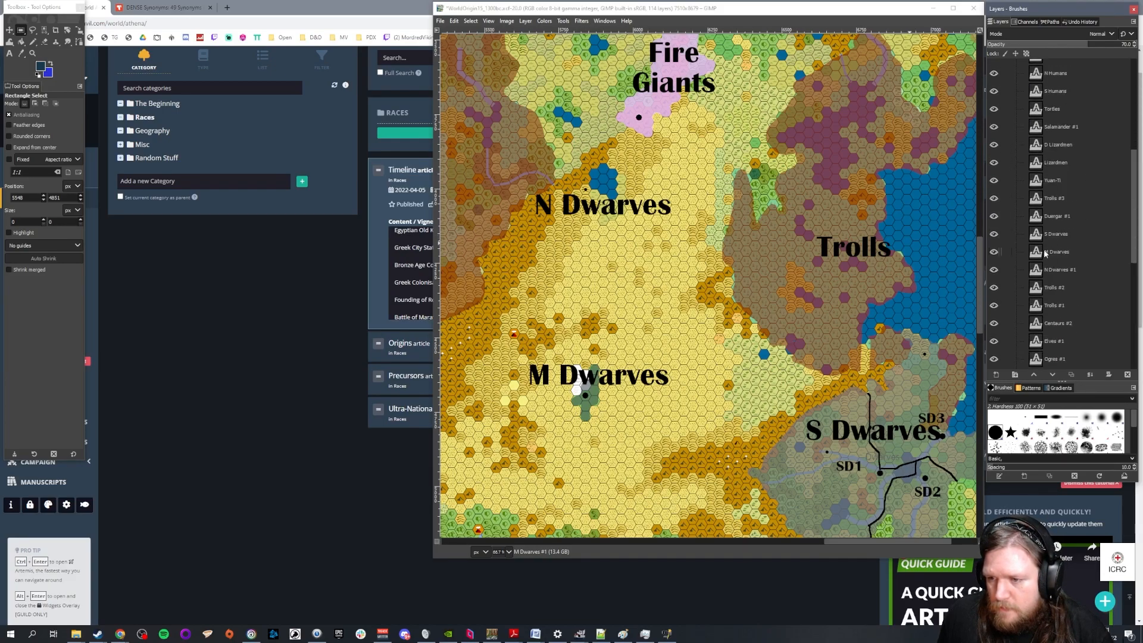
click(993, 269)
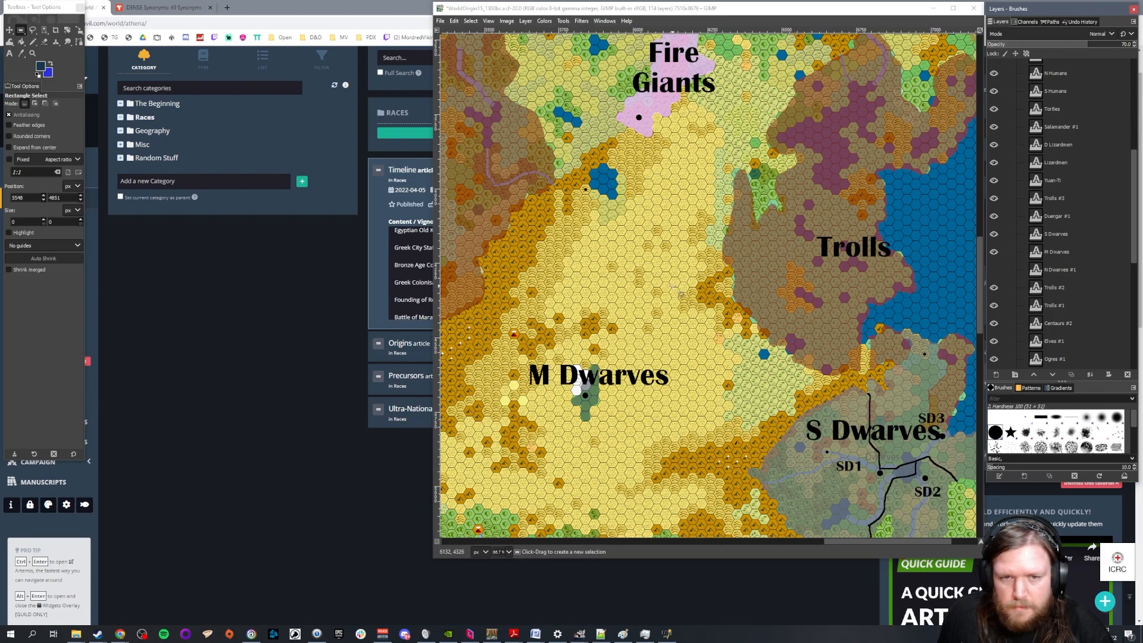
Erase the N Dwarves' dot beside the small desert lake on the Populations layer and return to the Rectangle Select tool
scroll(680, 294, down, 1)
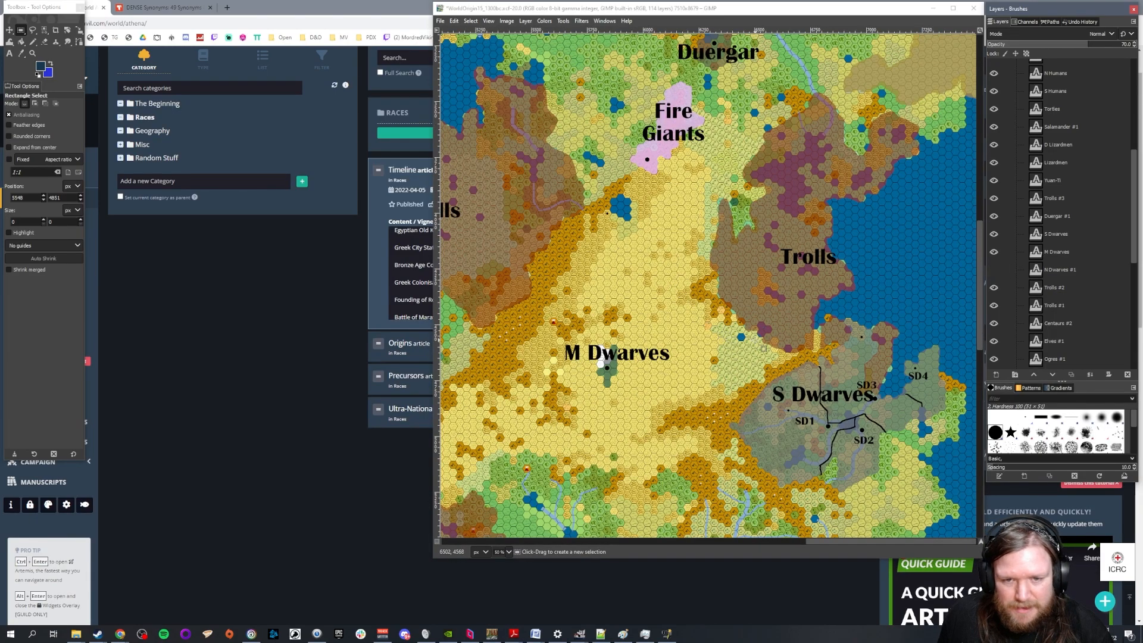
scroll(597, 202, up, 4)
key(shift+e)
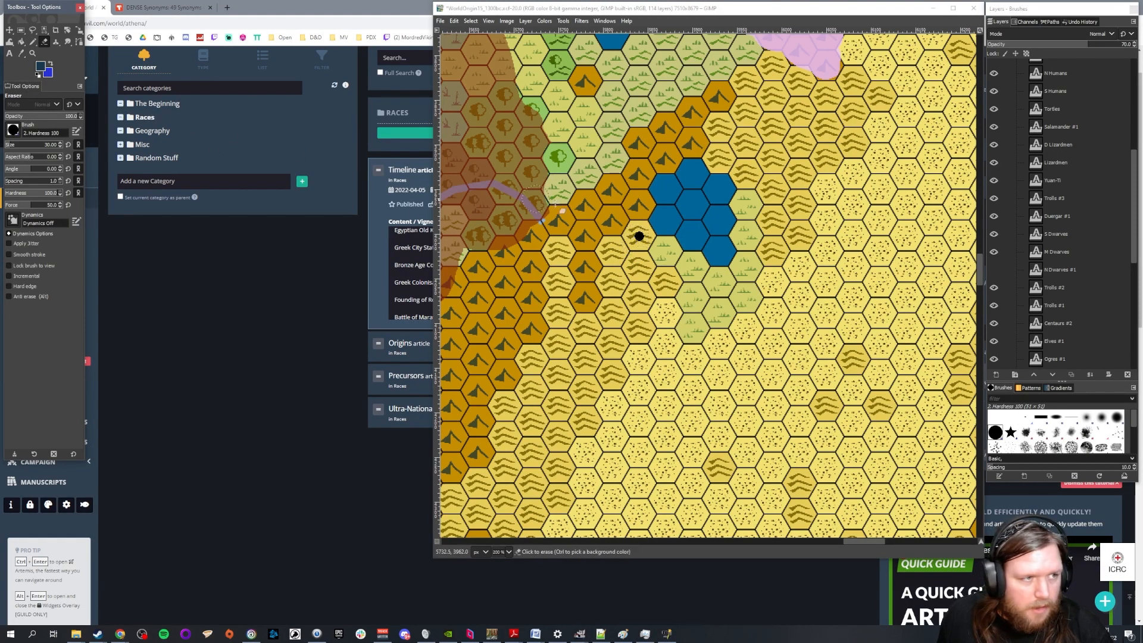
scroll(1042, 121, up, 5)
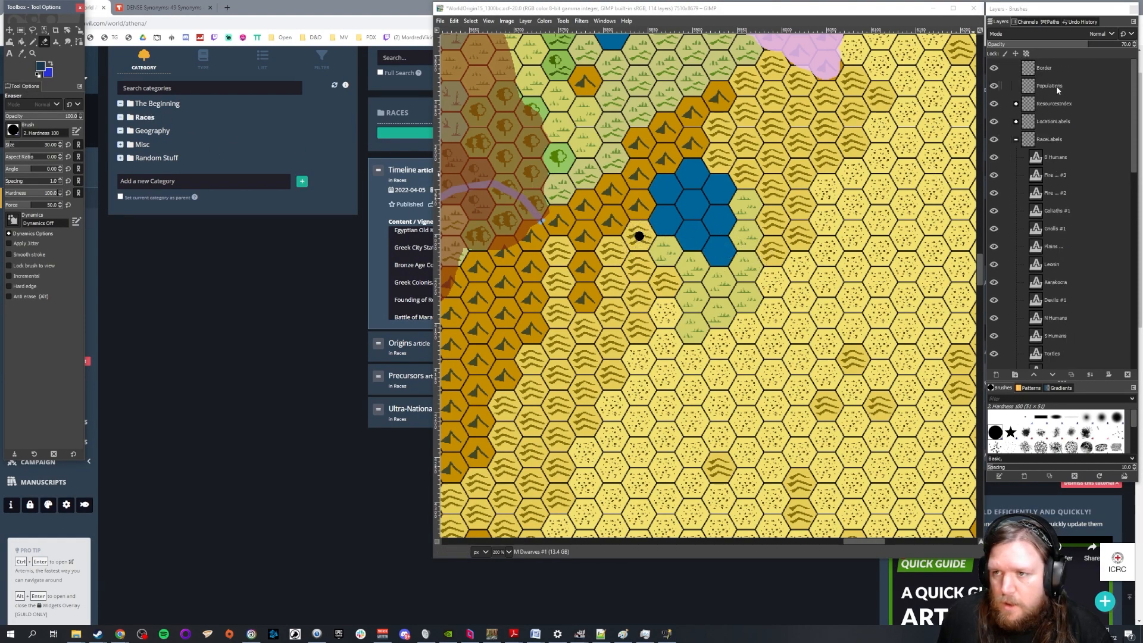
click(1058, 88)
scroll(762, 173, down, 4)
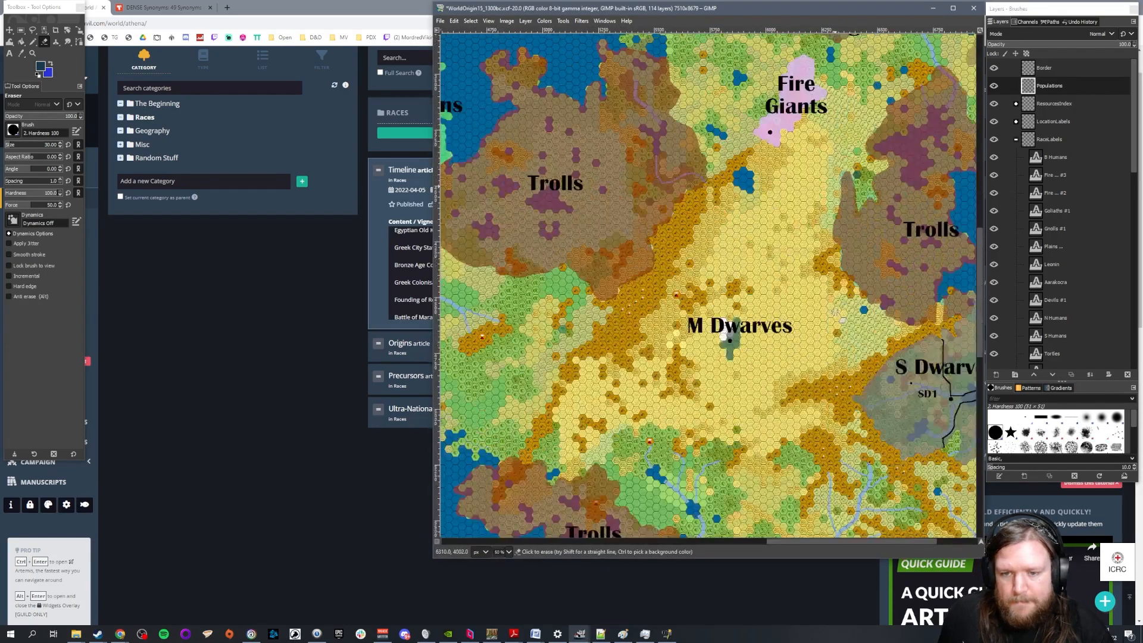
scroll(835, 311, down, 1)
drag(803, 542, 828, 541)
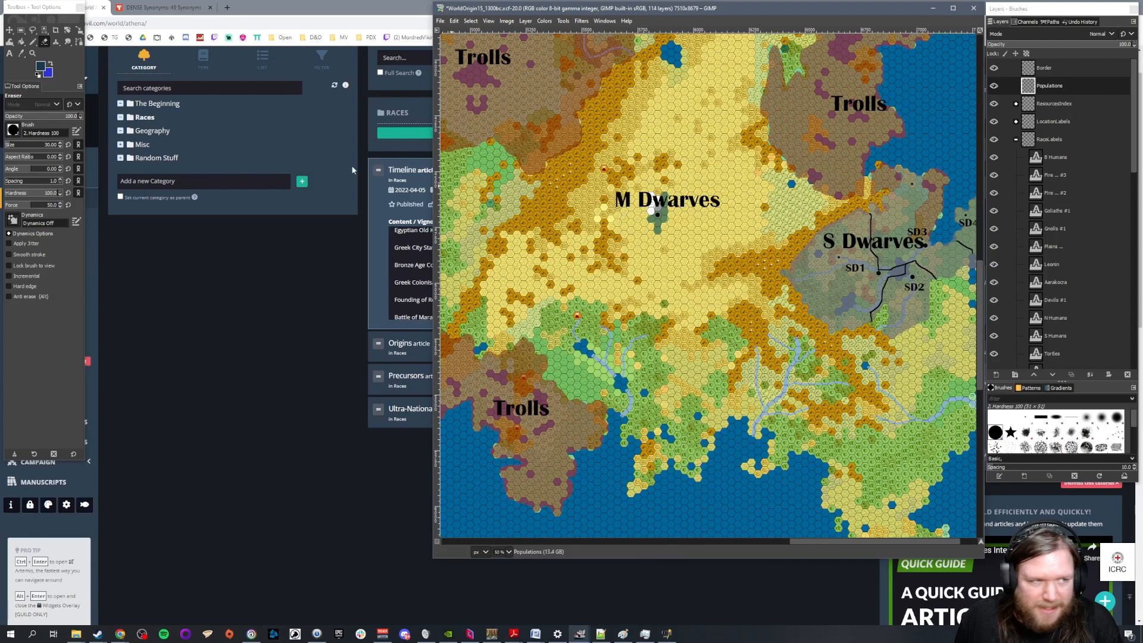
click(20, 30)
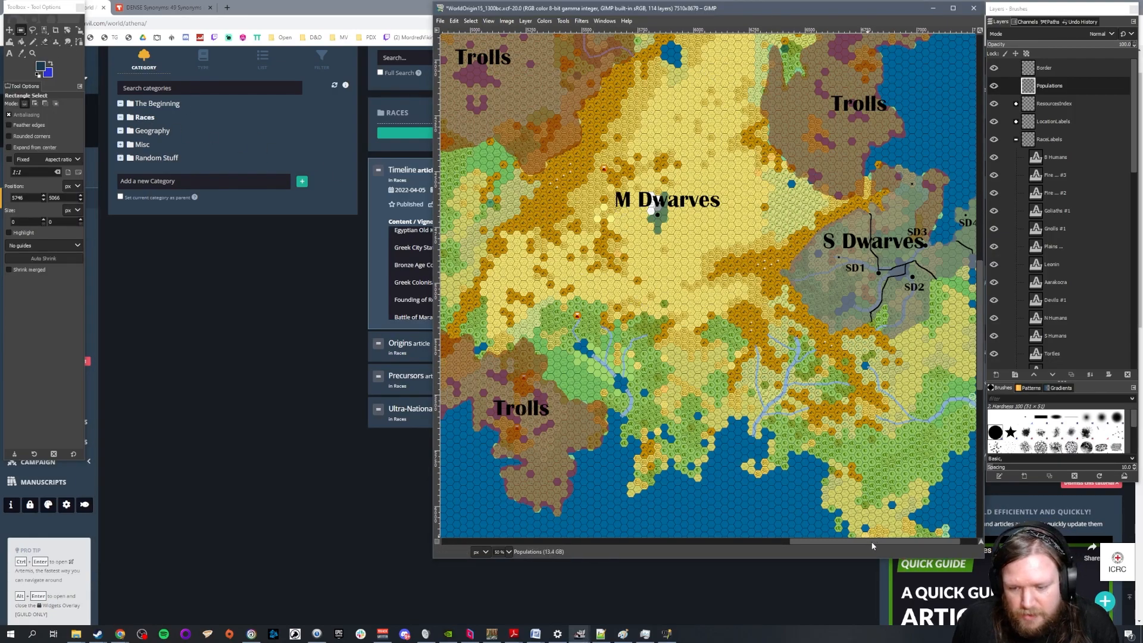
Examine the desert around the M Dwarves and its links to the S Dwarves, Trolls and Fire Giants territories
scroll(885, 544, right, 2)
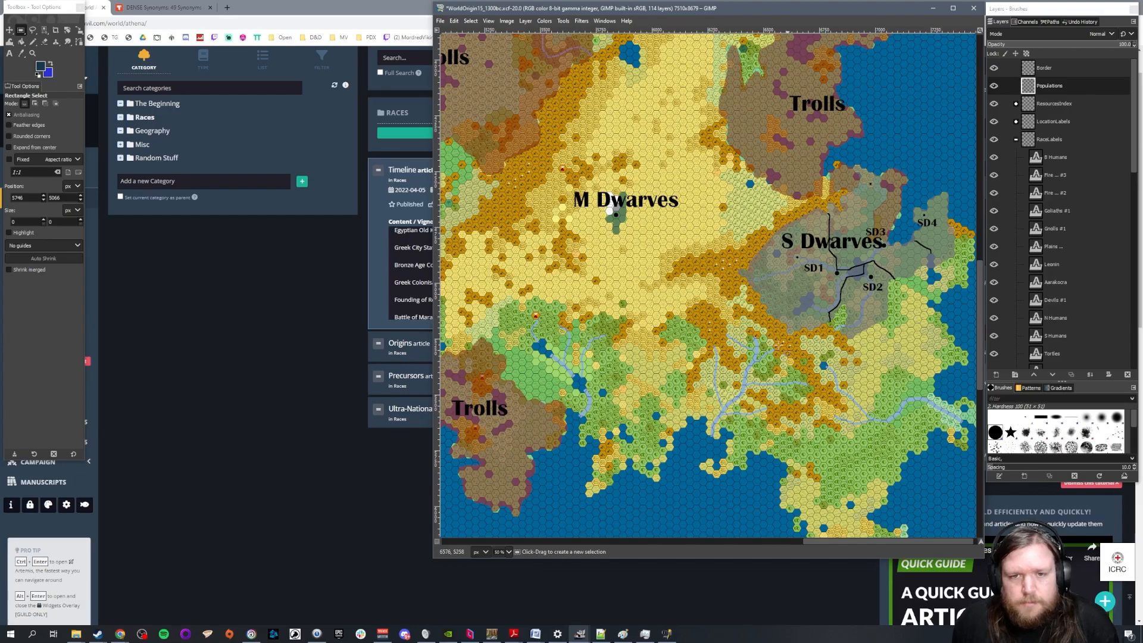
scroll(786, 325, up, 5)
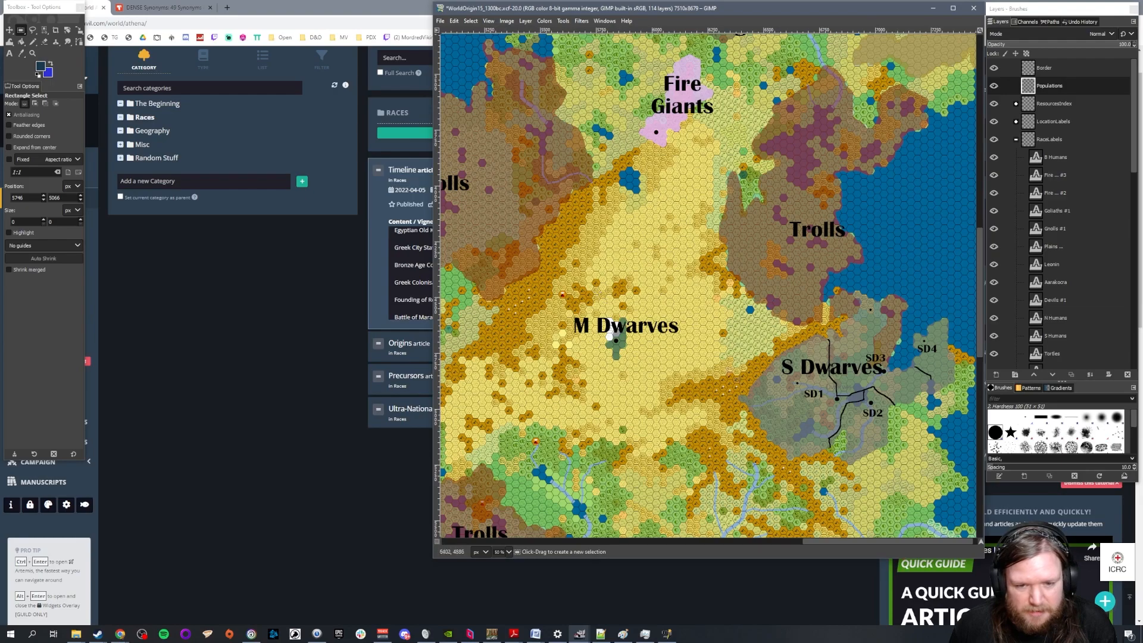
scroll(728, 444, down, 5)
scroll(730, 443, up, 5)
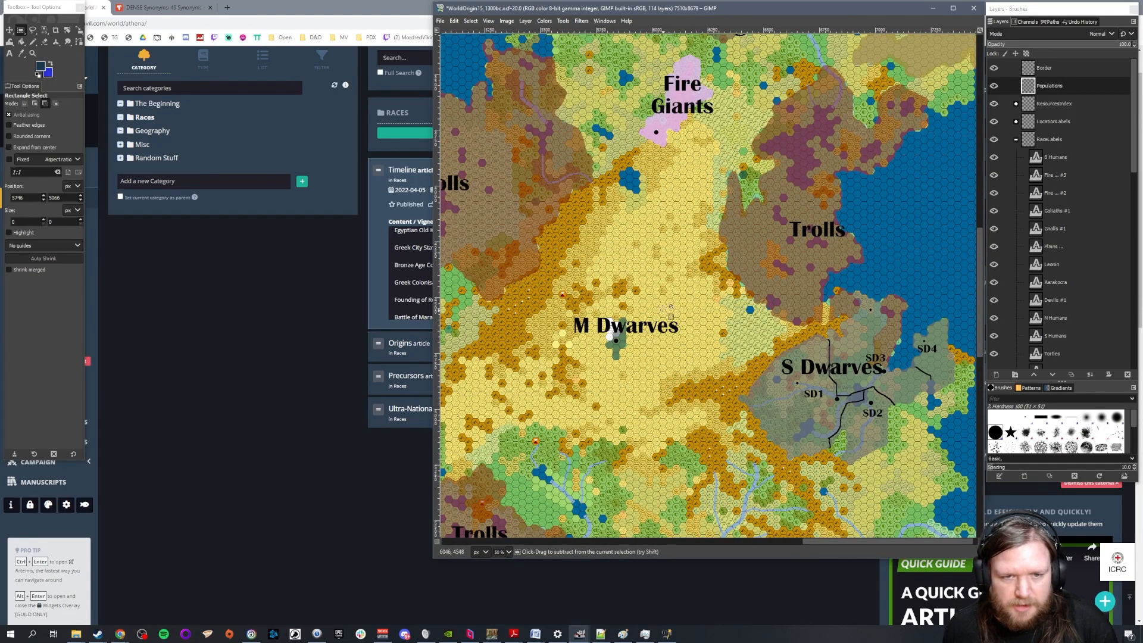
scroll(664, 305, down, 1)
scroll(663, 303, down, 1)
scroll(661, 304, up, 3)
scroll(661, 305, down, 3)
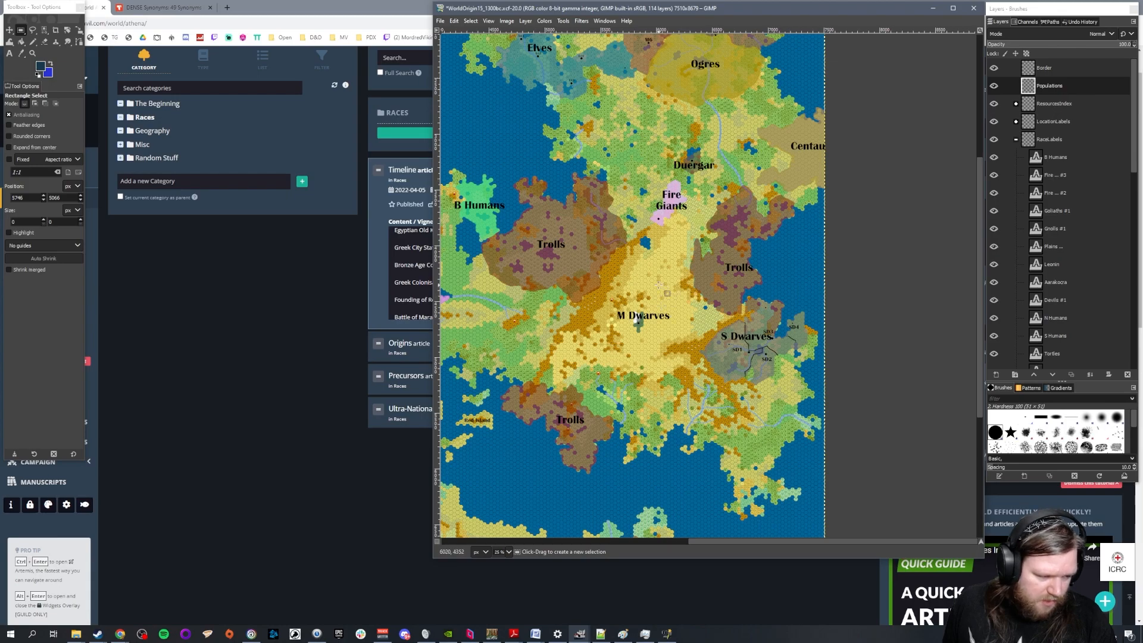
Examine the remaining race territories across the continent, from the giants, Feywild and human kingdoms to the Elves, Minotaurs and Aarakocra
drag(731, 539, 599, 539)
scroll(599, 524, up, 5)
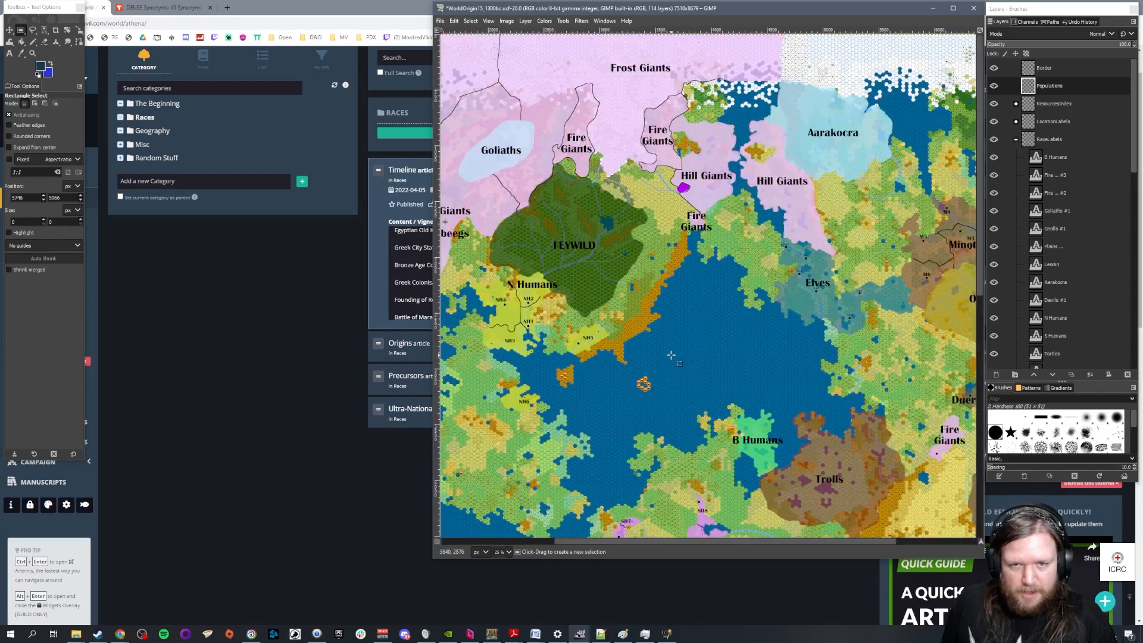
drag(696, 542, 654, 541)
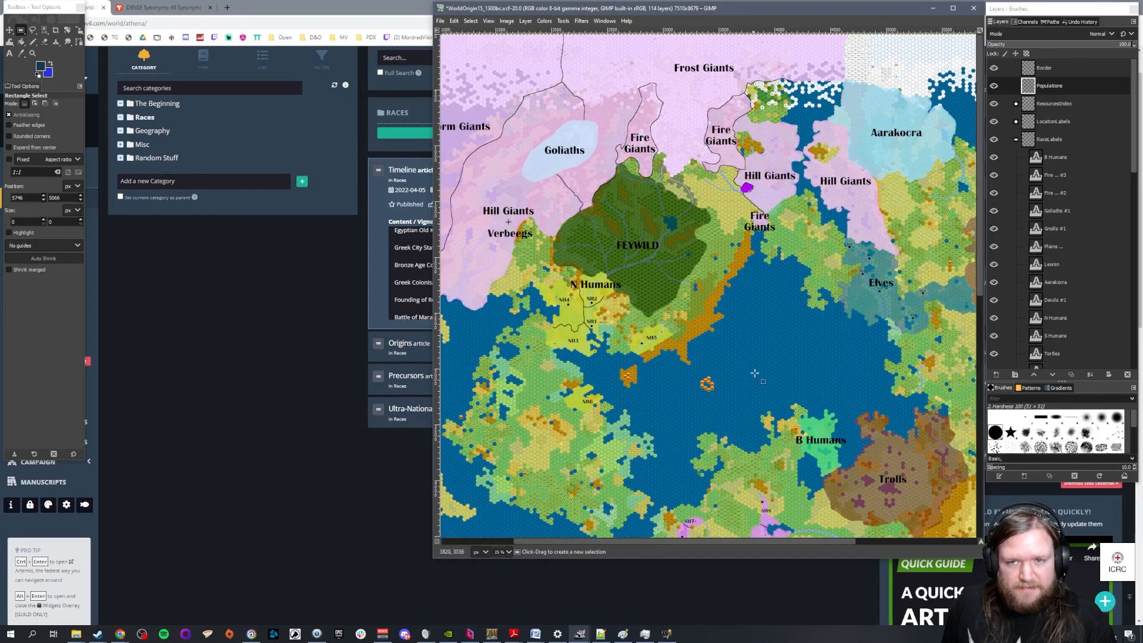
drag(731, 543, 699, 543)
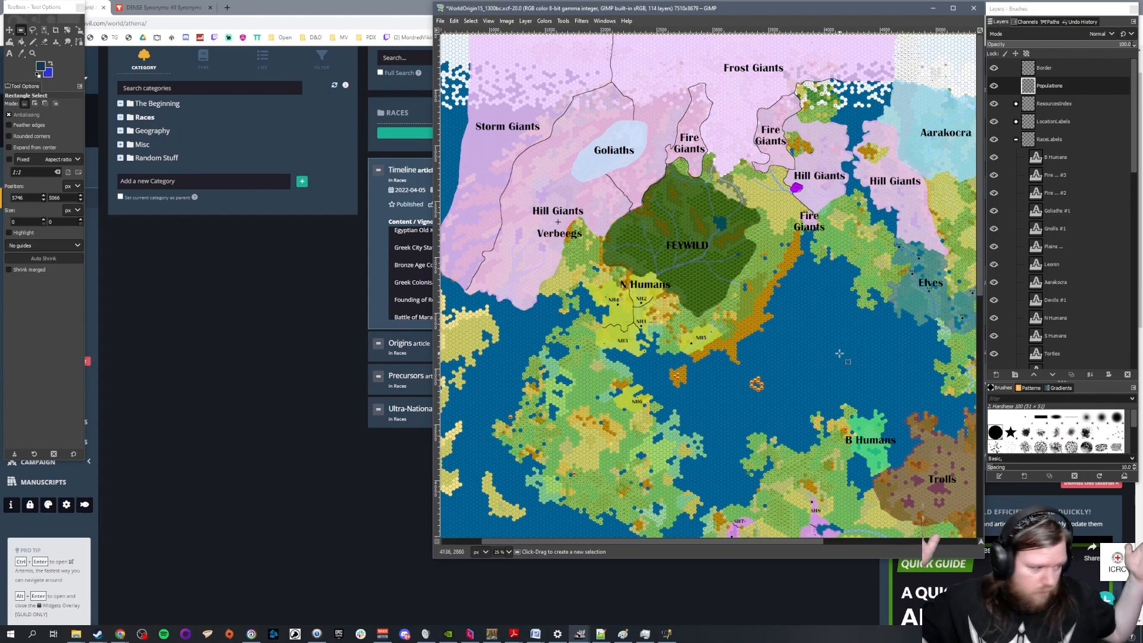
drag(759, 540, 915, 566)
scroll(831, 398, down, 5)
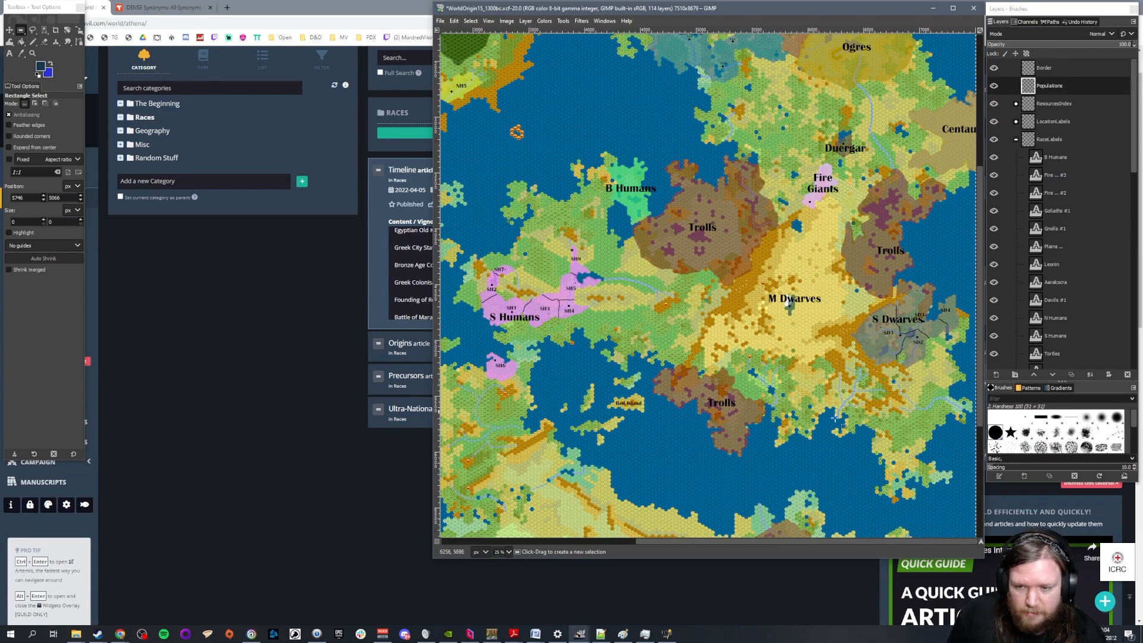
scroll(827, 358, up, 3)
scroll(834, 354, down, 5)
scroll(839, 349, up, 5)
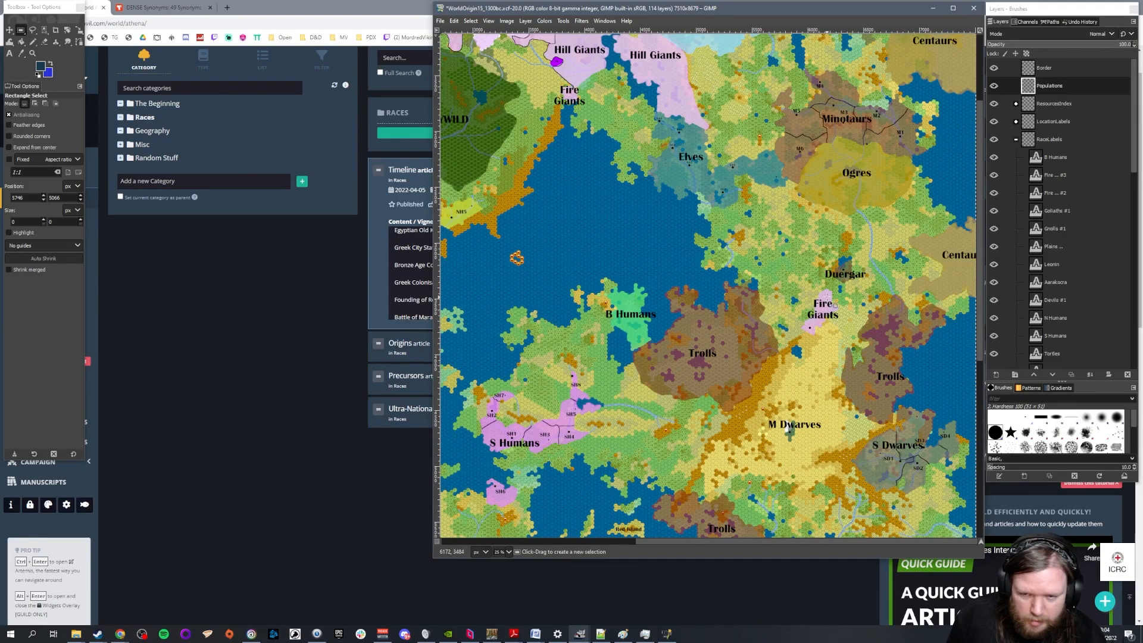
scroll(835, 306, down, 3)
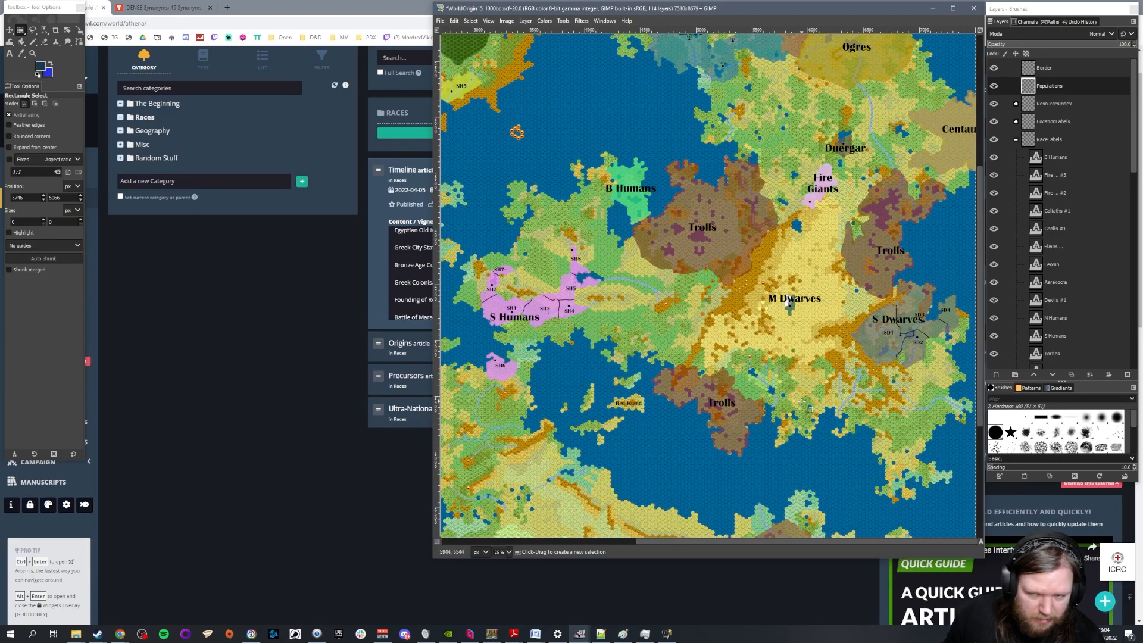
scroll(816, 395, up, 3)
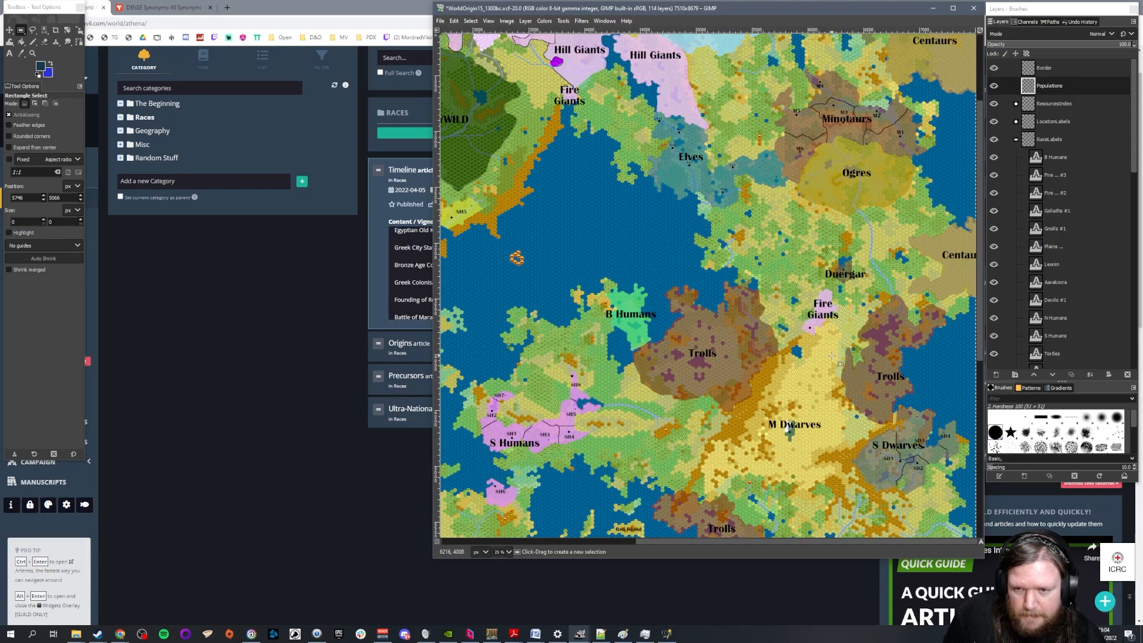
scroll(831, 356, up, 3)
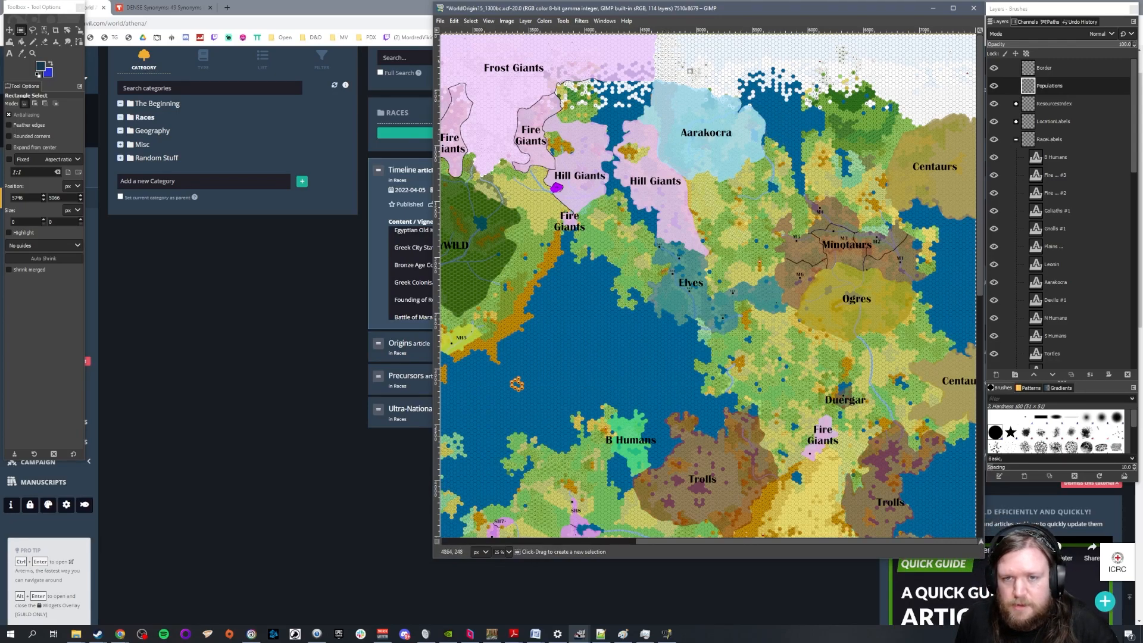
scroll(825, 229, up, 2)
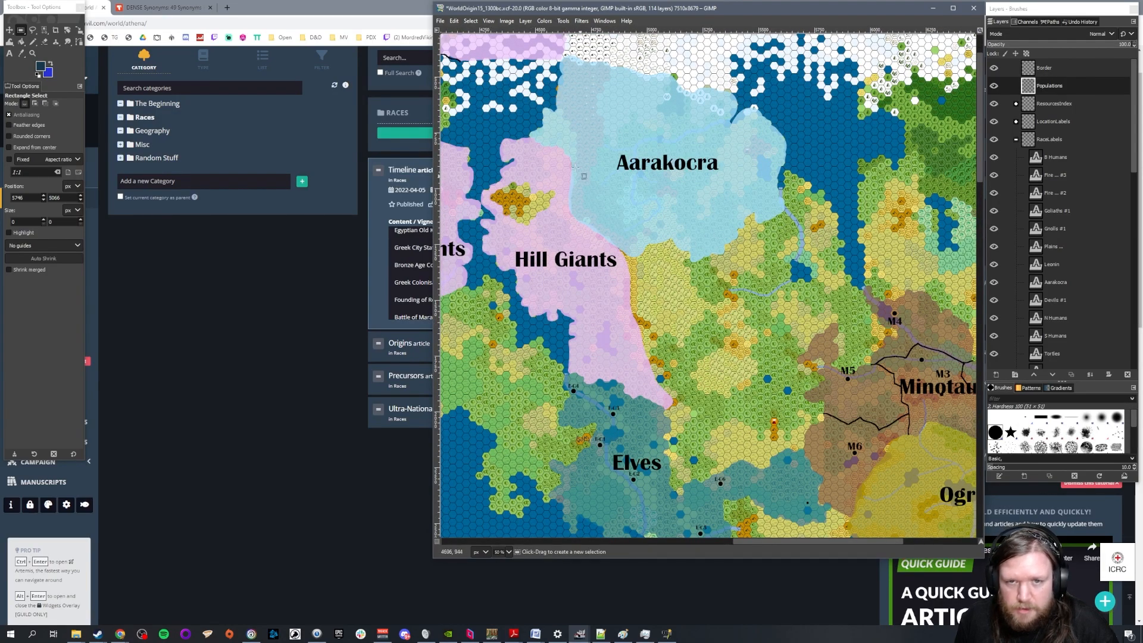
scroll(620, 284, down, 2)
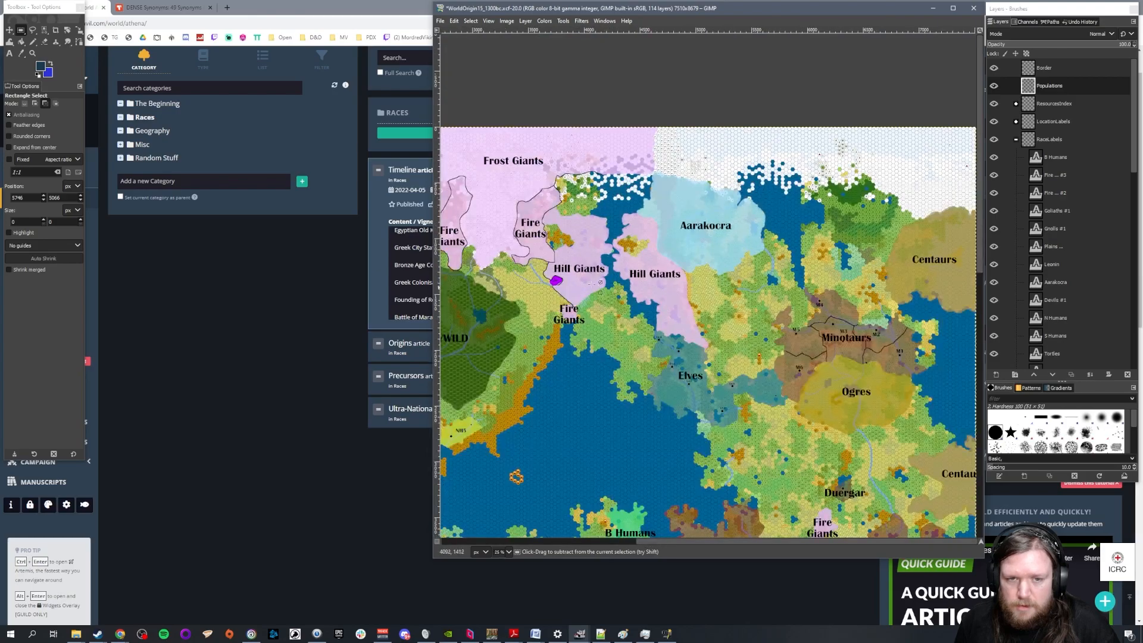
Collapse the RaceLabels layer group, expand the Races group and select its Aarakocra layer
scroll(469, 250, up, 2)
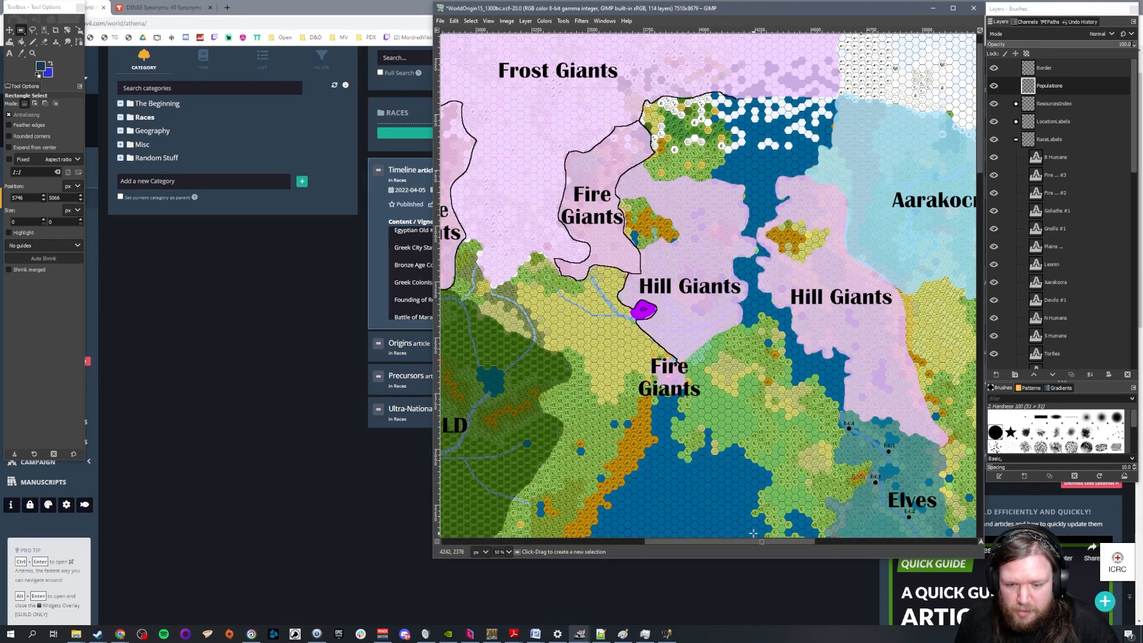
drag(754, 541, 664, 541)
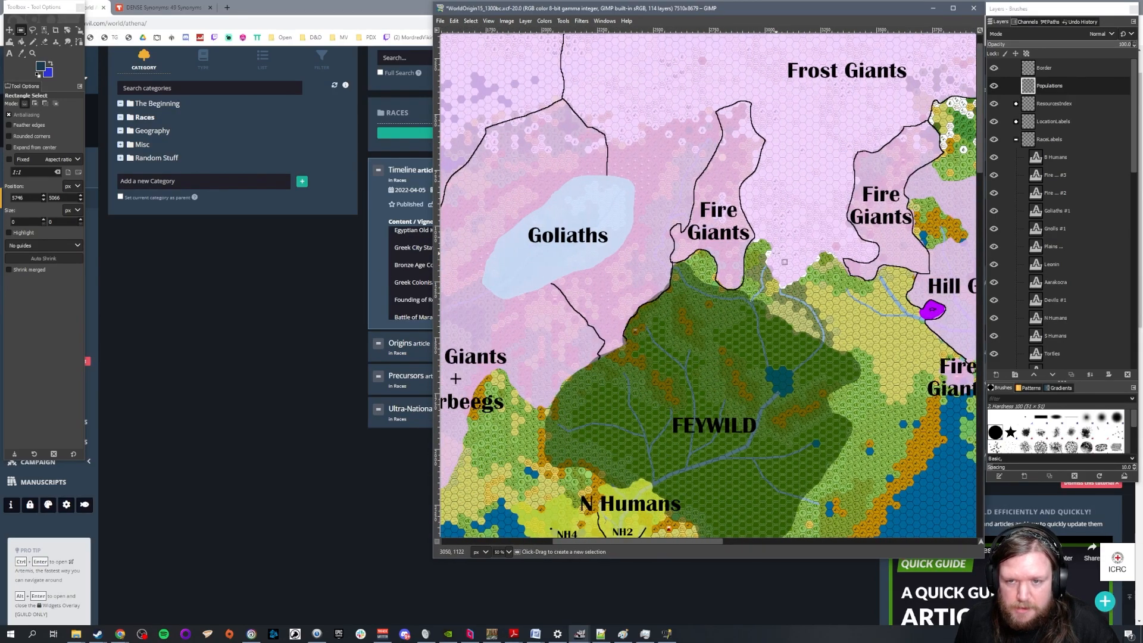
scroll(784, 262, down, 2)
drag(738, 541, 906, 542)
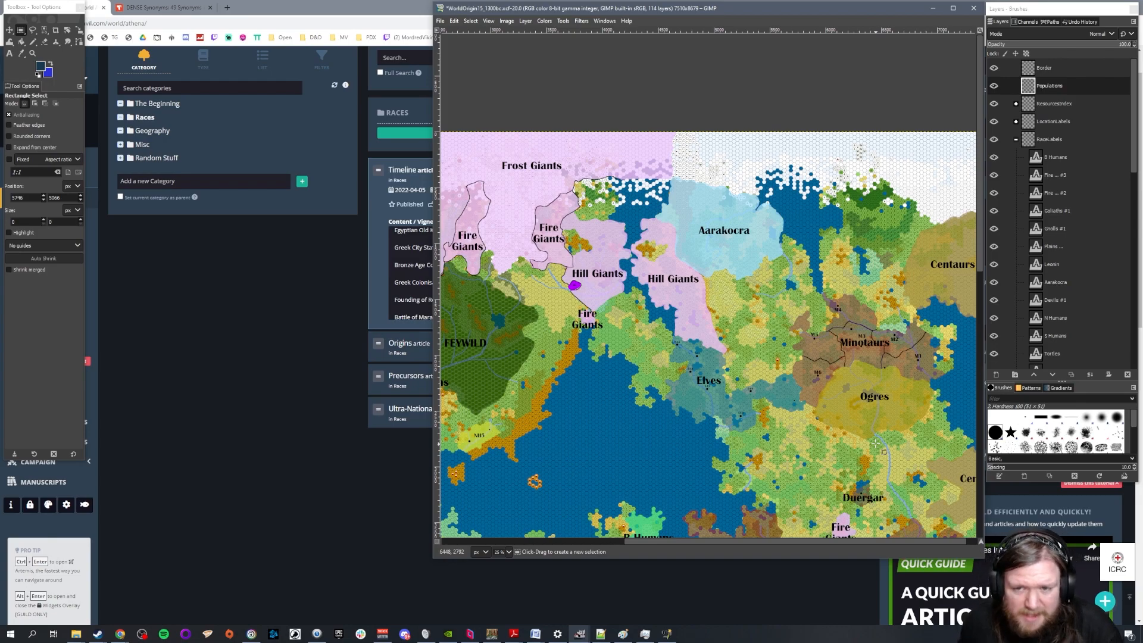
scroll(708, 208, up, 3)
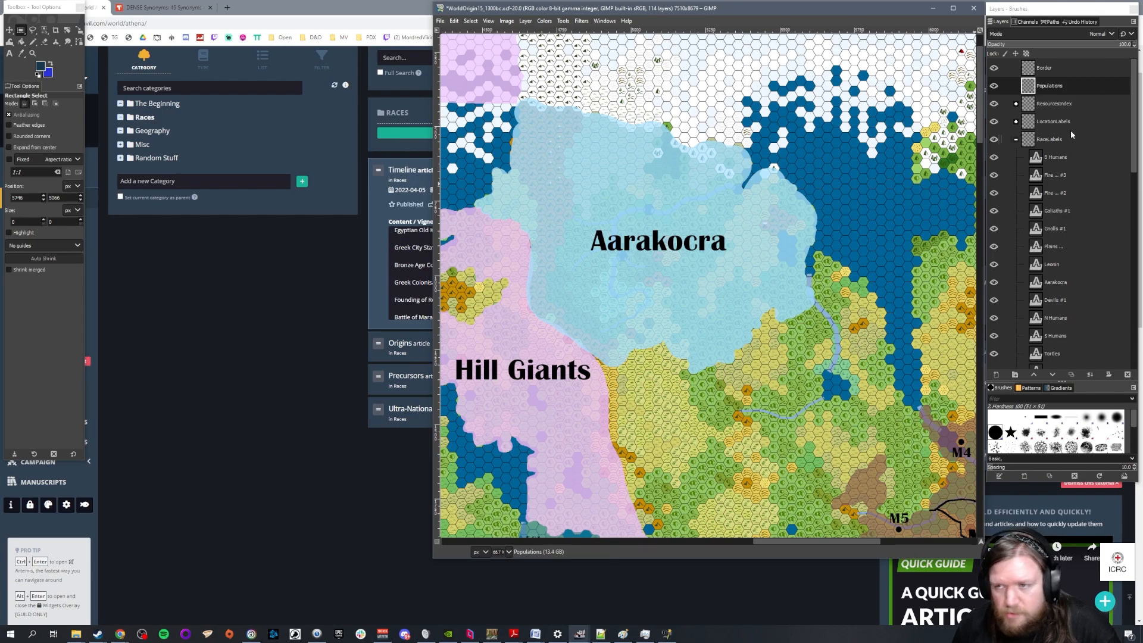
click(1016, 140)
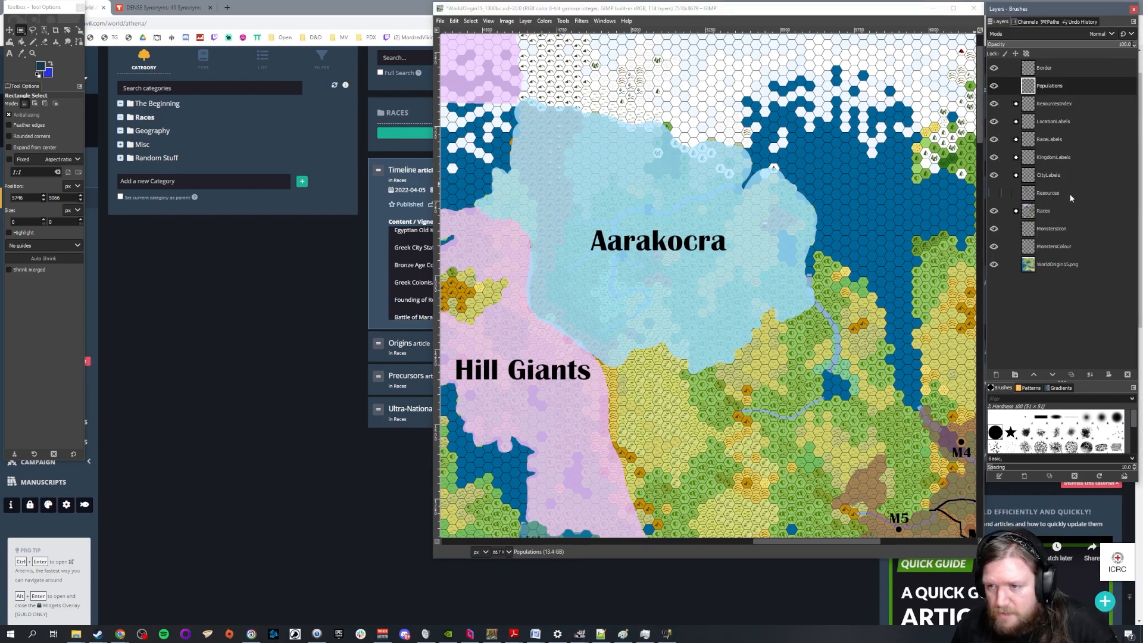
click(1017, 212)
click(1016, 210)
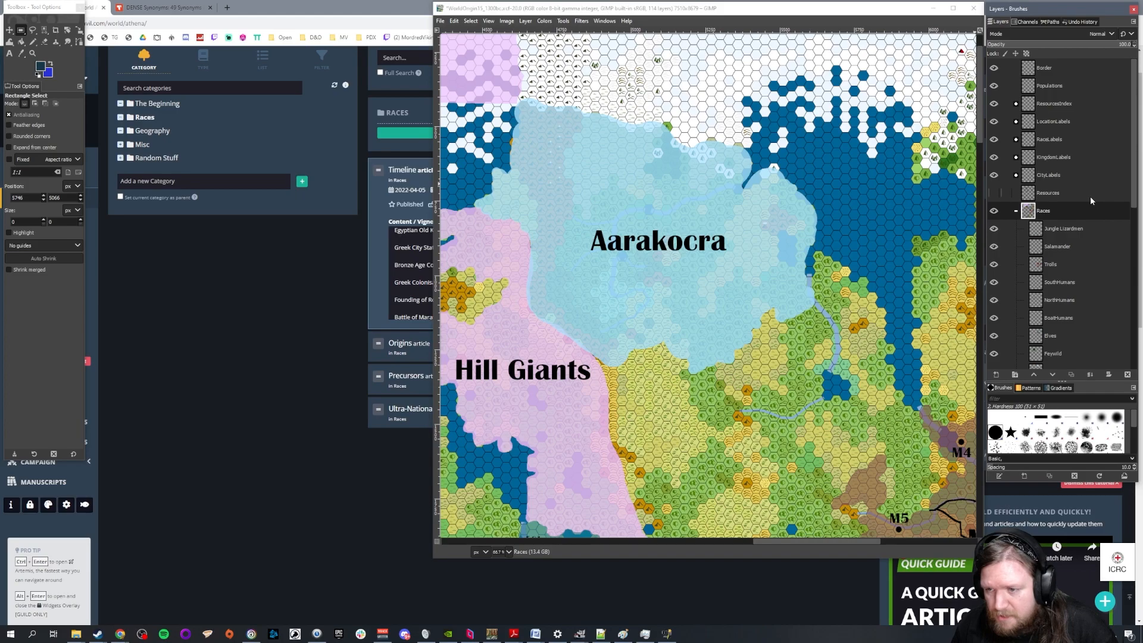
scroll(1090, 197, down, 3)
scroll(1090, 206, down, 4)
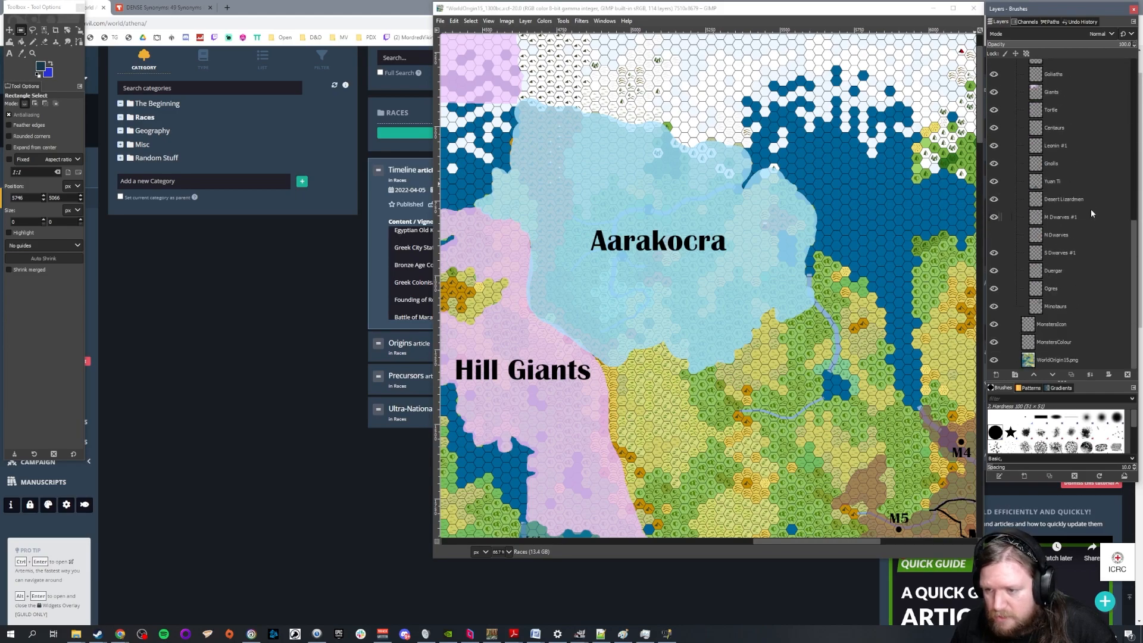
scroll(1092, 227, up, 2)
click(1072, 213)
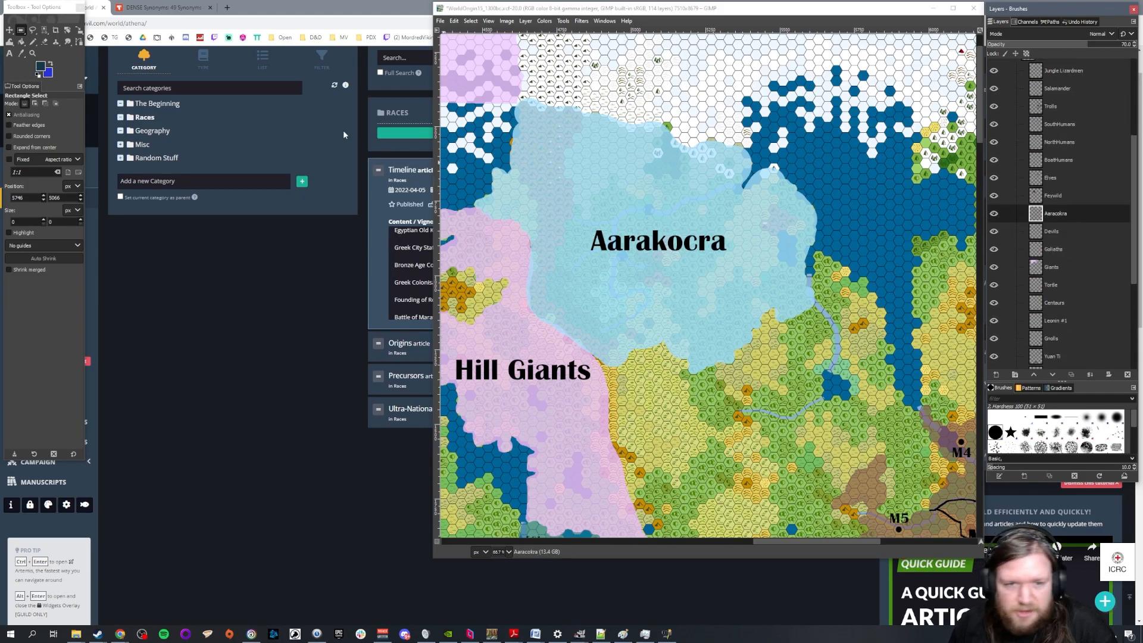
Set the Eraser size to 50, erase a north-south strip through the middle of the Aarakocra territory, and undo the extra stroke
key(1)
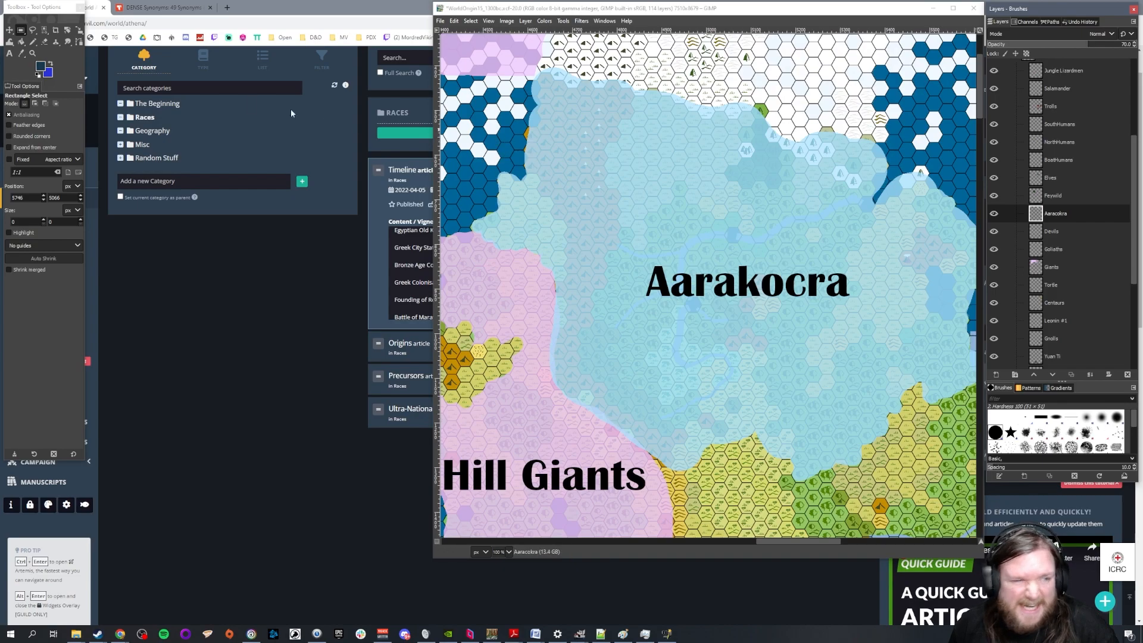
click(43, 41)
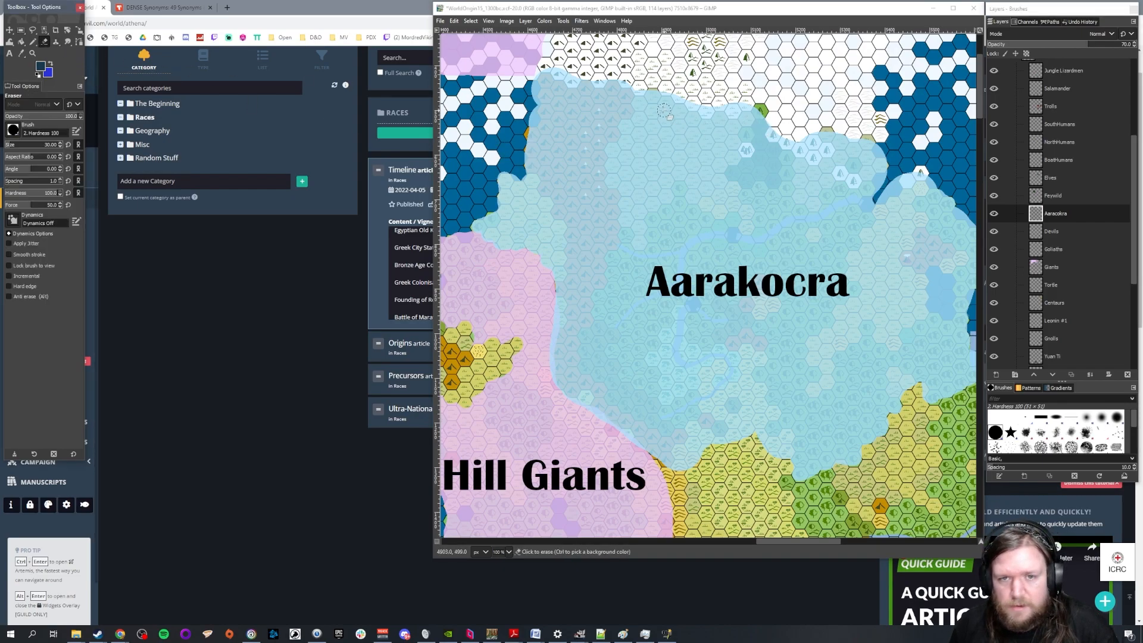
click(52, 144)
text(50)
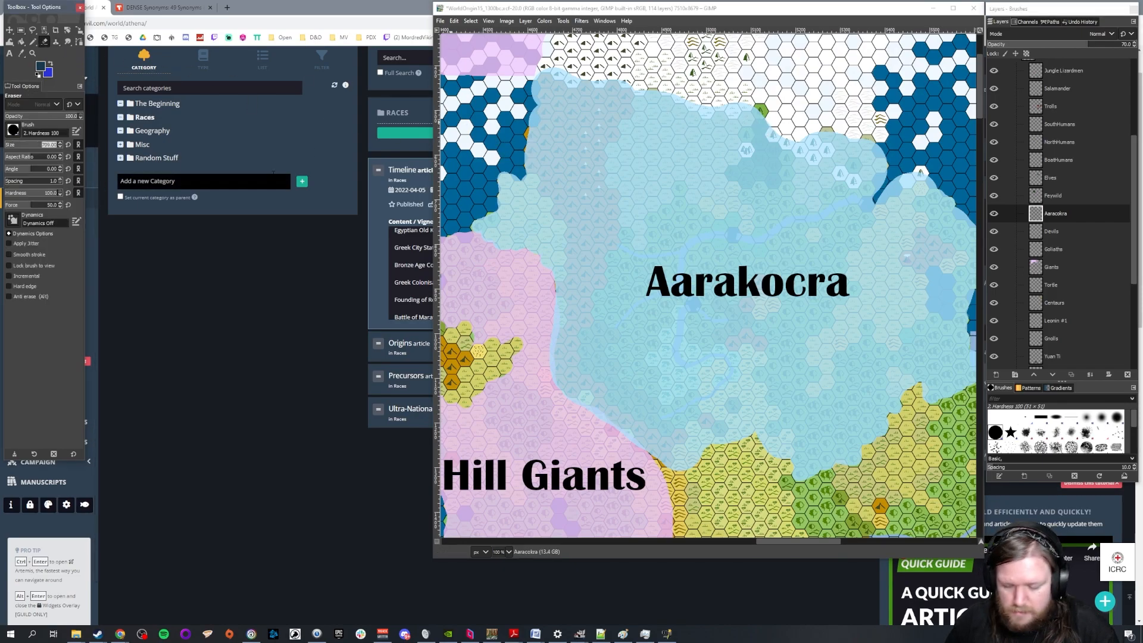
key(Return)
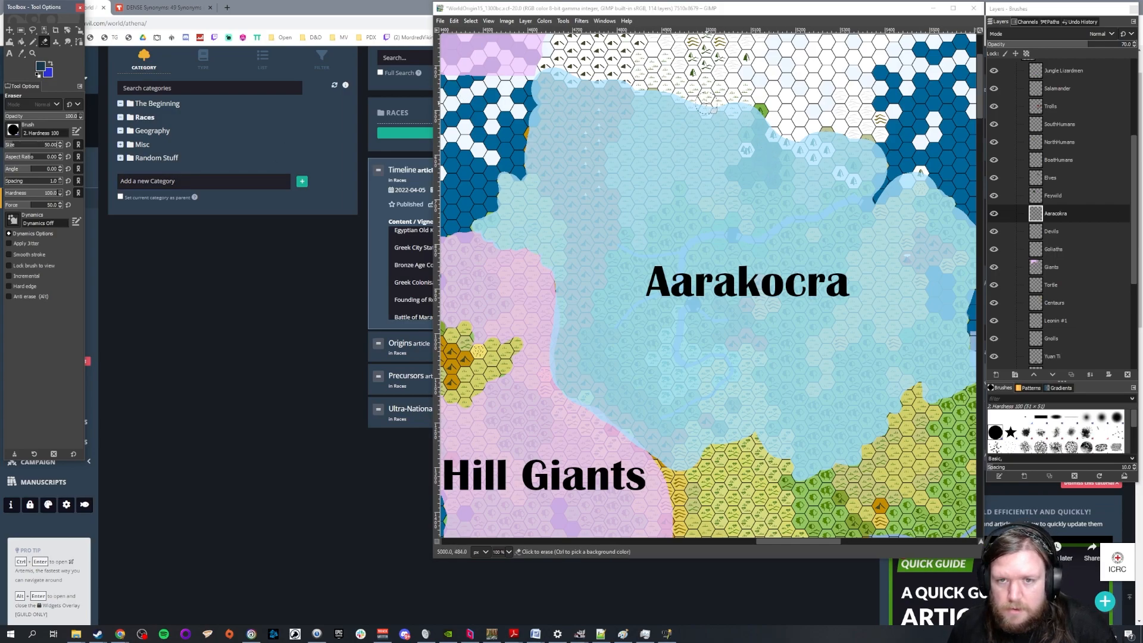
mouse_move(707, 108)
mouse_down()
mouse_move(691, 269)
mouse_move(696, 439)
mouse_move(690, 456)
mouse_move(628, 468)
mouse_up()
mouse_move(756, 90)
mouse_down()
mouse_move(725, 122)
mouse_move(755, 111)
mouse_move(707, 190)
mouse_move(718, 127)
mouse_up()
key(ctrl+z)
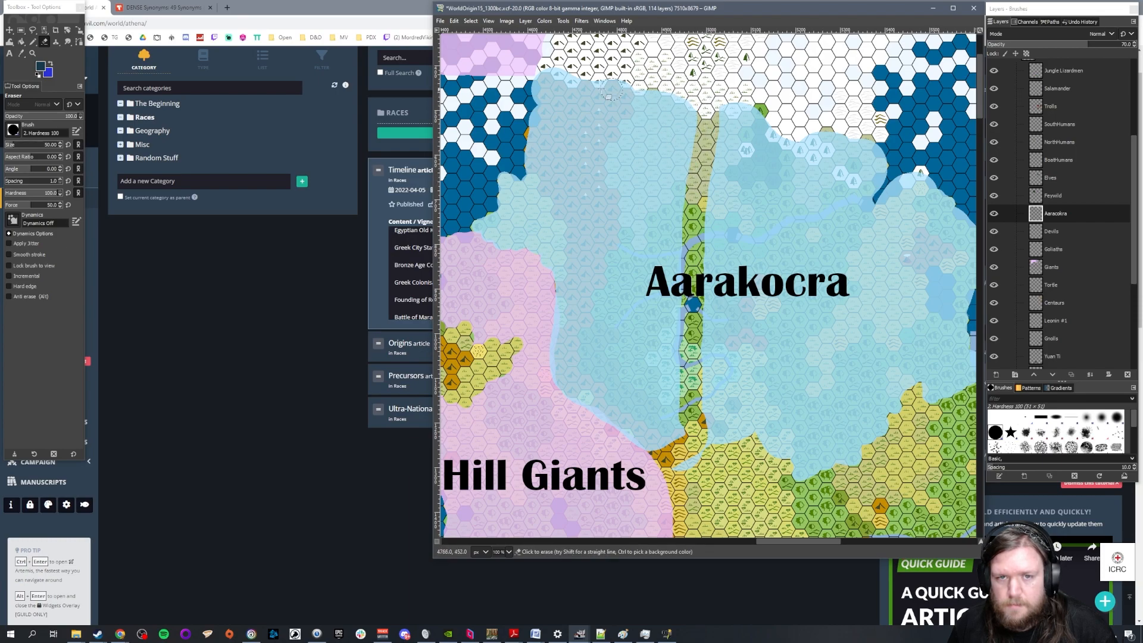
Erase the Aarakocra territory over the northern mountains and all land east of the cleared strip, and trim its northeastern edge
drag(520, 168, 590, 183)
mouse_move(629, 170)
mouse_down()
mouse_move(694, 145)
mouse_move(693, 102)
mouse_move(689, 132)
mouse_move(520, 153)
mouse_move(607, 155)
mouse_move(561, 163)
mouse_move(599, 160)
mouse_move(516, 125)
mouse_move(648, 122)
mouse_move(694, 106)
mouse_move(644, 103)
mouse_move(556, 65)
mouse_move(524, 89)
mouse_move(520, 106)
mouse_move(853, 118)
mouse_move(892, 144)
mouse_move(791, 146)
mouse_move(985, 222)
mouse_move(906, 251)
mouse_move(1055, 302)
mouse_move(1019, 351)
mouse_move(903, 357)
mouse_move(987, 391)
mouse_move(937, 430)
mouse_move(793, 445)
mouse_move(787, 466)
mouse_move(839, 481)
mouse_move(655, 472)
mouse_move(754, 467)
mouse_move(854, 409)
mouse_move(889, 410)
mouse_move(851, 432)
mouse_move(794, 368)
mouse_move(759, 302)
mouse_move(761, 385)
mouse_move(779, 446)
mouse_move(787, 422)
mouse_move(775, 361)
mouse_move(861, 388)
mouse_move(896, 366)
mouse_move(844, 371)
mouse_move(809, 328)
mouse_move(909, 309)
mouse_move(937, 289)
mouse_move(882, 251)
mouse_move(797, 245)
mouse_move(898, 237)
mouse_move(826, 190)
mouse_move(747, 164)
mouse_move(812, 150)
mouse_move(748, 134)
mouse_move(715, 236)
mouse_move(706, 166)
mouse_up()
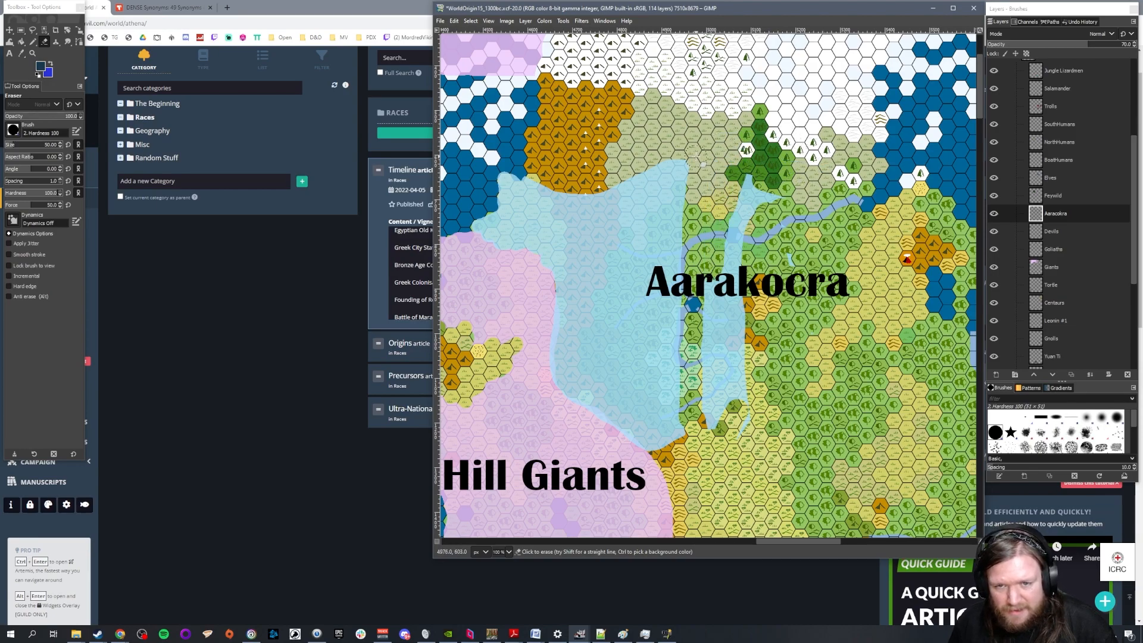
mouse_move(701, 163)
mouse_down()
mouse_move(786, 256)
mouse_move(806, 256)
mouse_move(720, 278)
mouse_move(708, 345)
mouse_move(736, 357)
mouse_move(732, 405)
mouse_move(708, 387)
mouse_move(715, 413)
mouse_up()
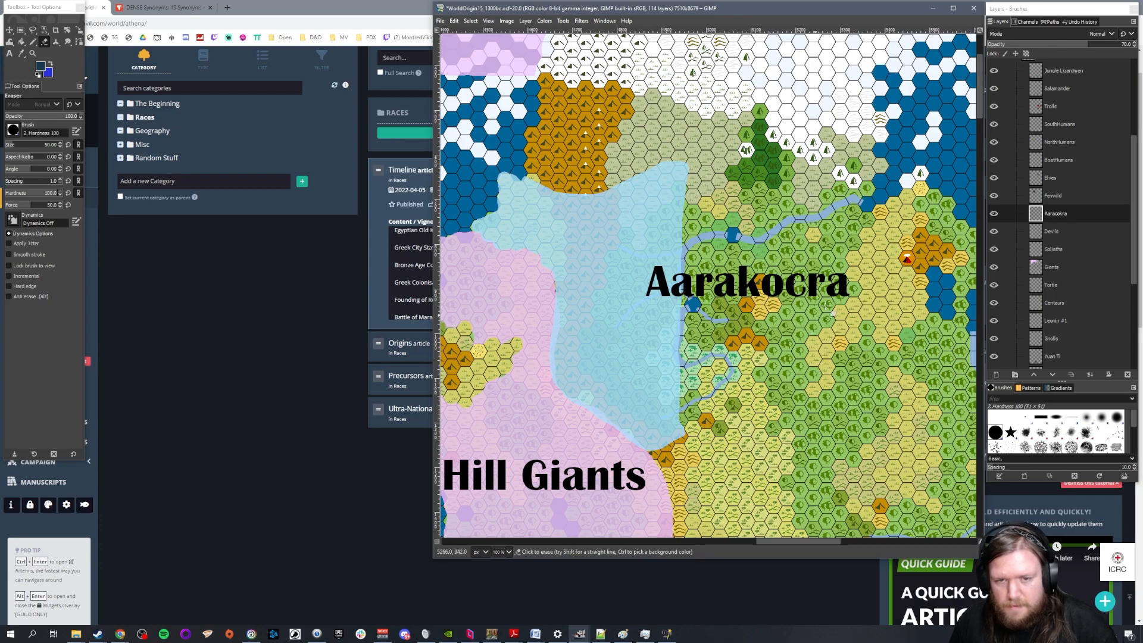
scroll(828, 317, down, 2)
scroll(768, 228, up, 2)
mouse_move(711, 243)
mouse_down()
mouse_move(680, 238)
mouse_move(690, 253)
mouse_move(736, 238)
mouse_move(683, 244)
mouse_move(681, 259)
mouse_move(671, 256)
mouse_move(683, 268)
mouse_move(723, 247)
mouse_up()
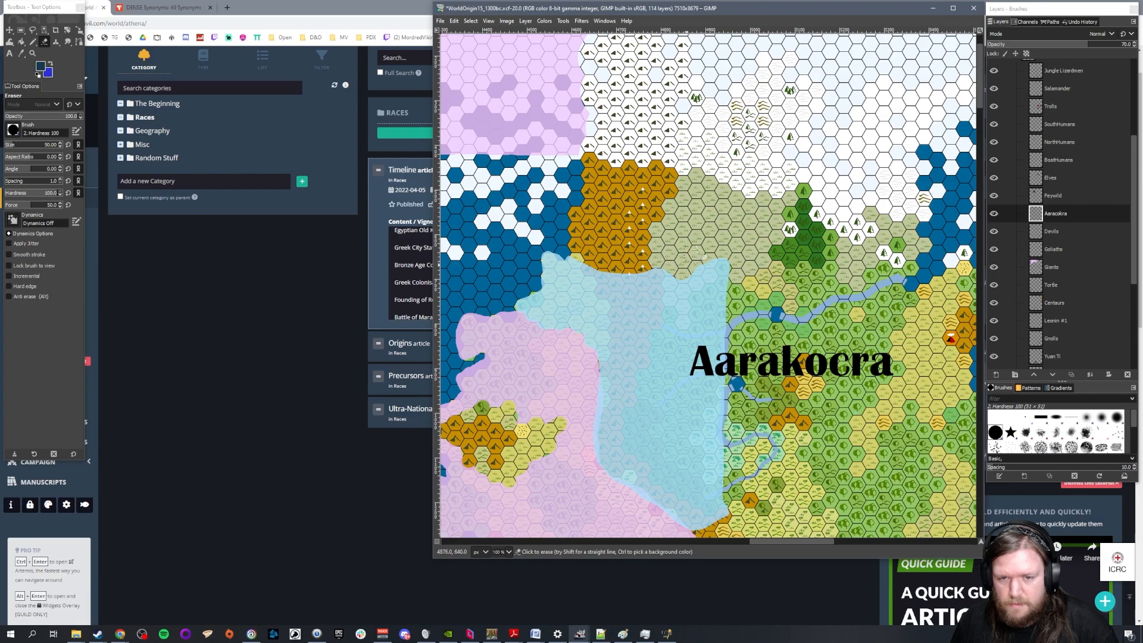
Erase the Aarakocra territory from the southern tip of the northern mountains and tidy the edge beside it
scroll(846, 386, down, 2)
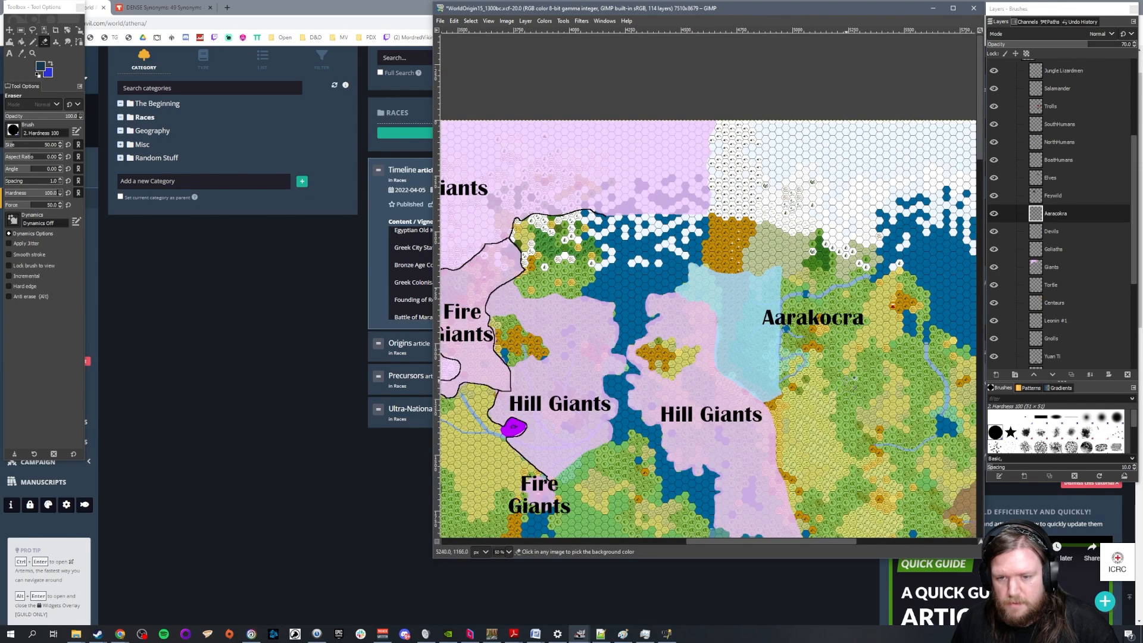
scroll(852, 380, up, 2)
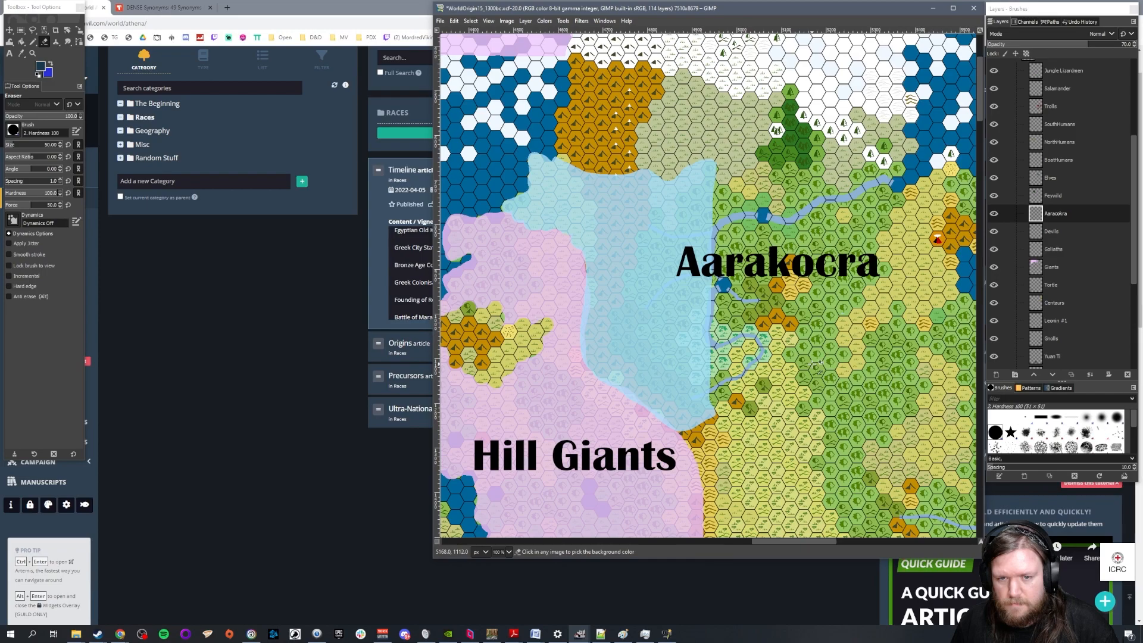
scroll(813, 363, down, 1)
drag(835, 542, 873, 542)
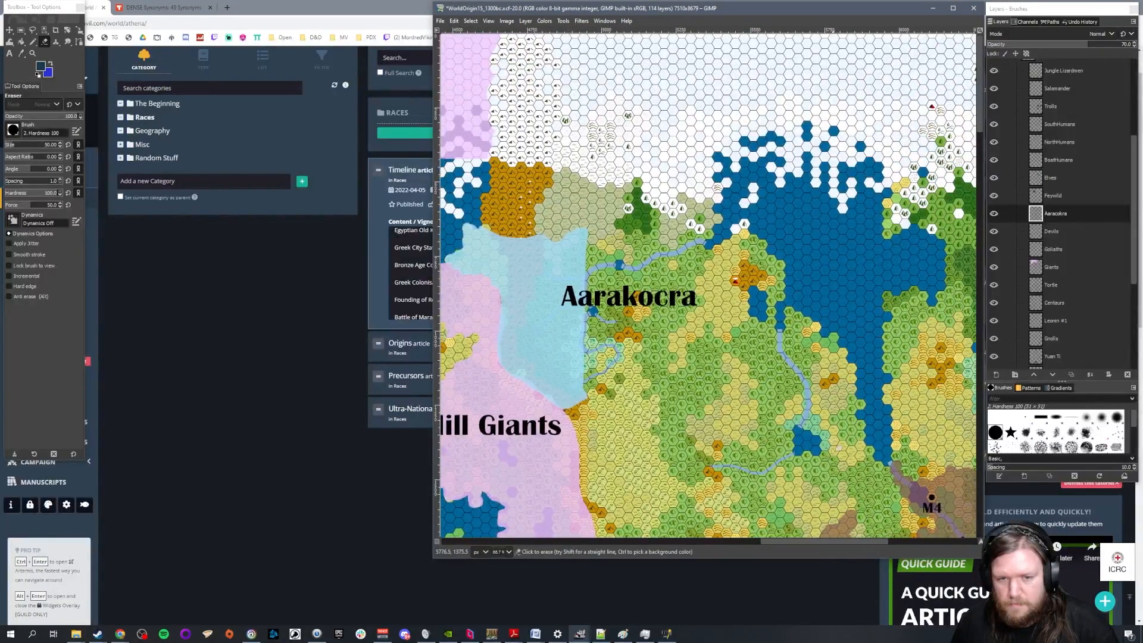
scroll(768, 336, down, 1)
scroll(601, 267, up, 2)
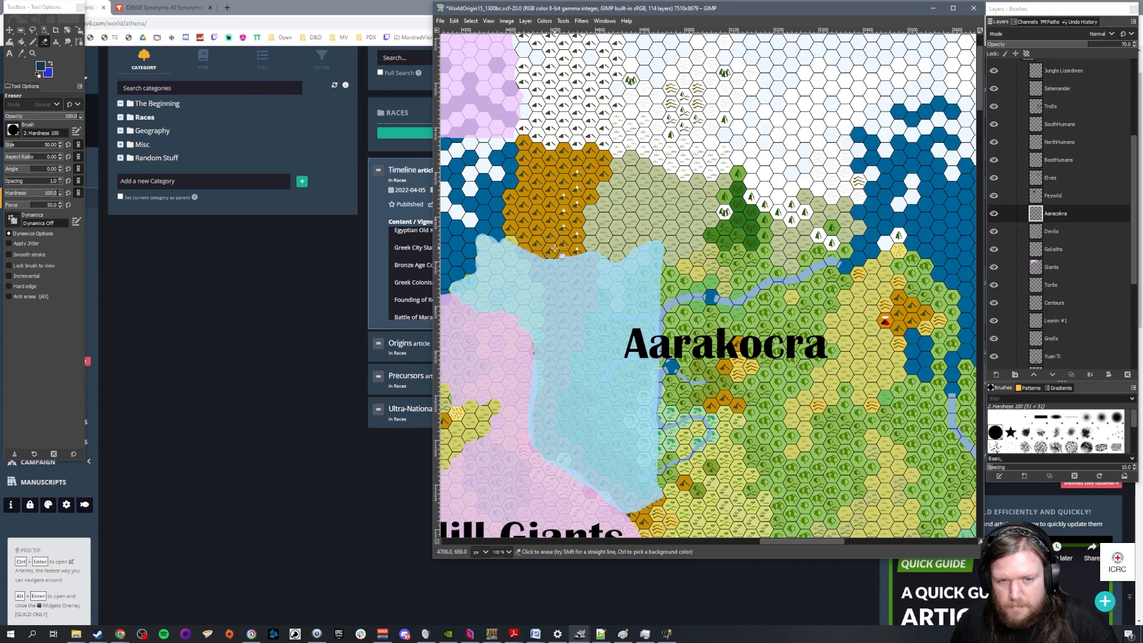
mouse_move(553, 249)
mouse_down()
mouse_move(569, 255)
mouse_move(567, 273)
mouse_move(540, 253)
mouse_up()
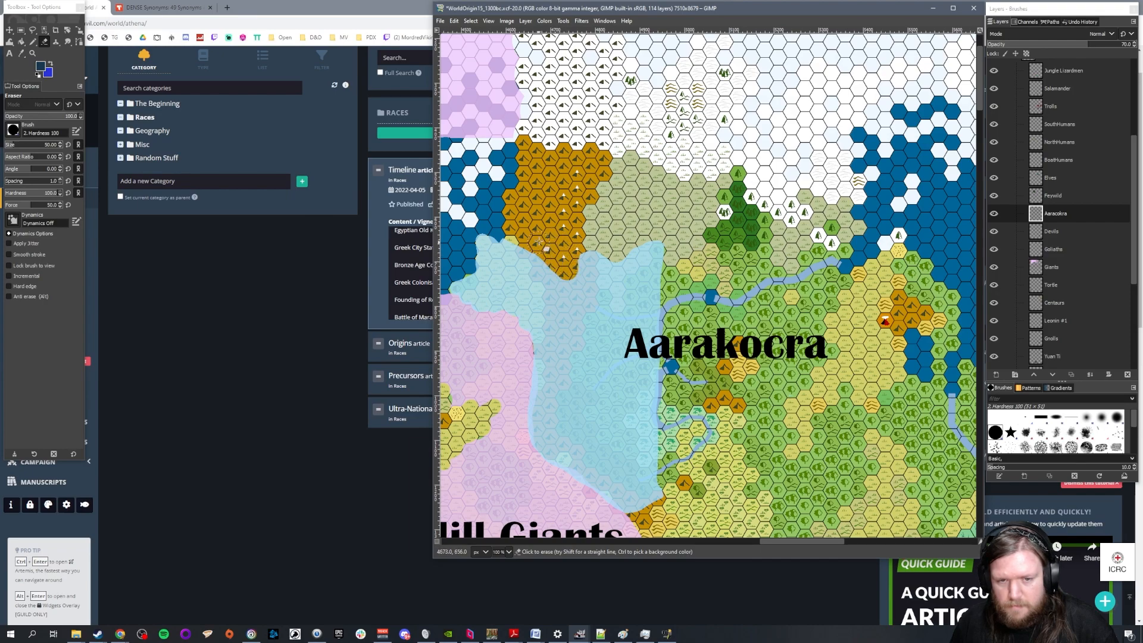
ctrl+scroll(723, 246, down, 1)
ctrl+scroll(698, 372, up, 1)
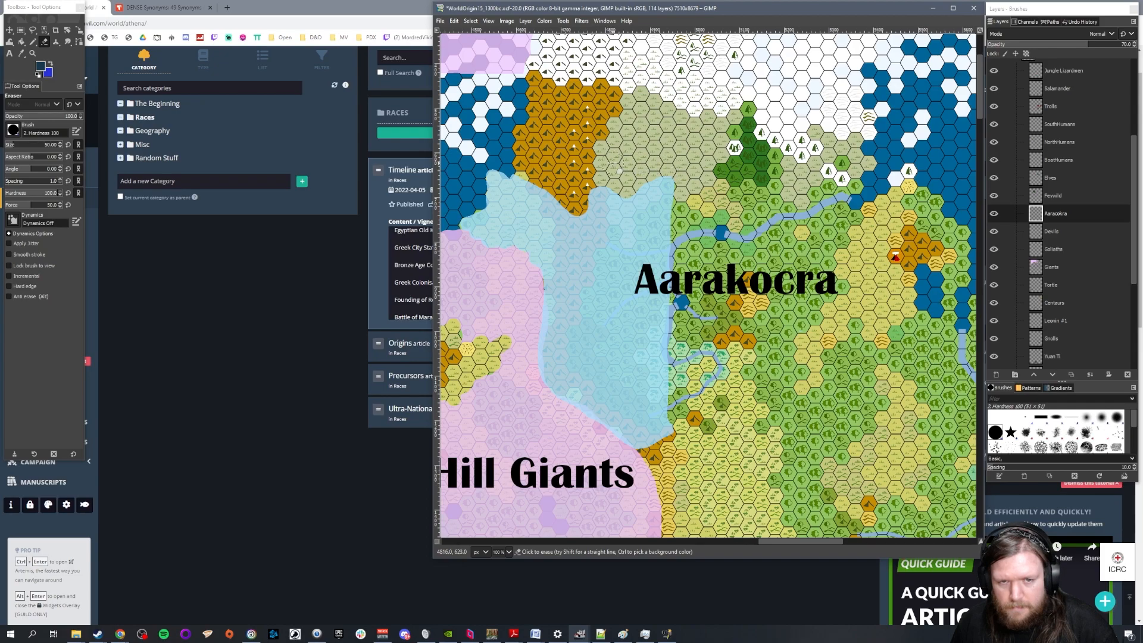
drag(506, 161, 510, 167)
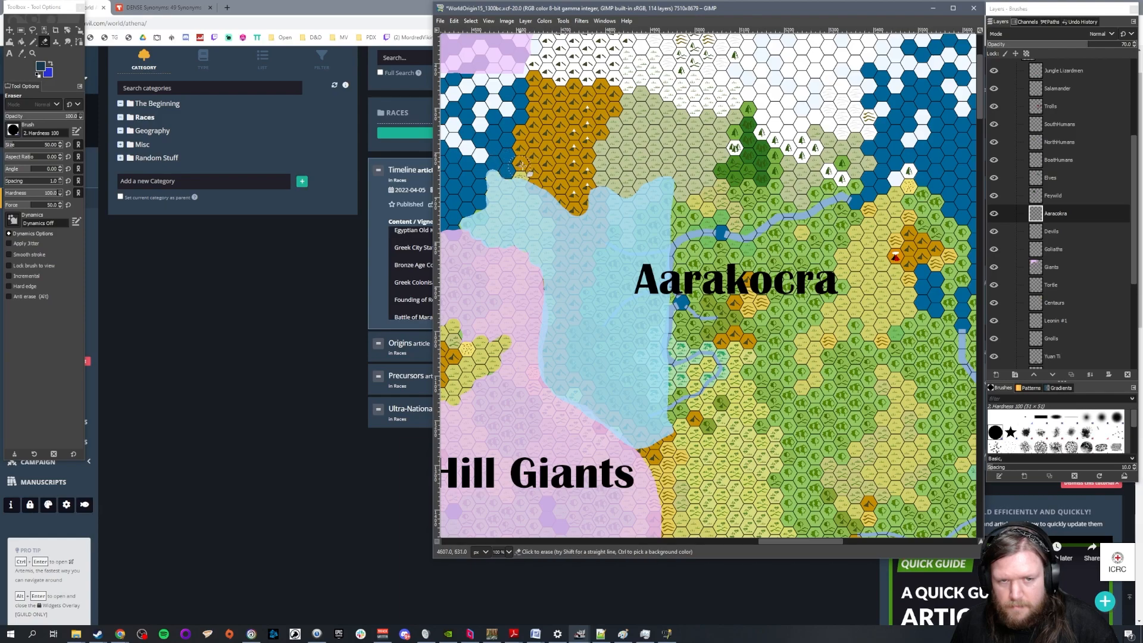
Move the Aarakocra label northwest onto the reduced territory
ctrl+scroll(762, 278, down, 2)
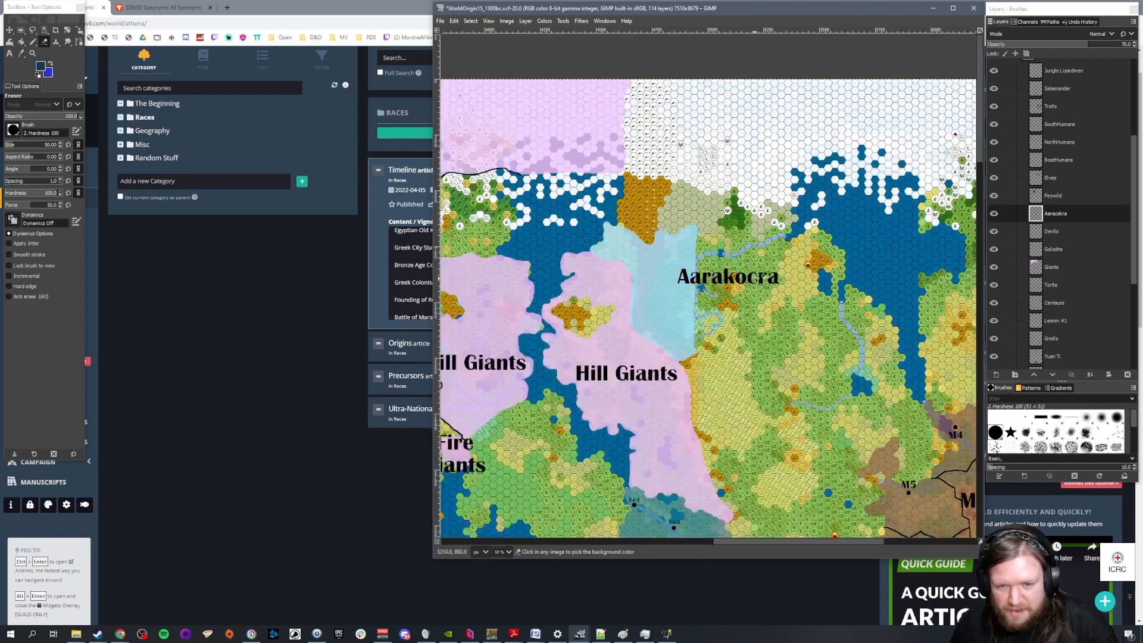
ctrl+scroll(758, 278, down, 1)
key(m)
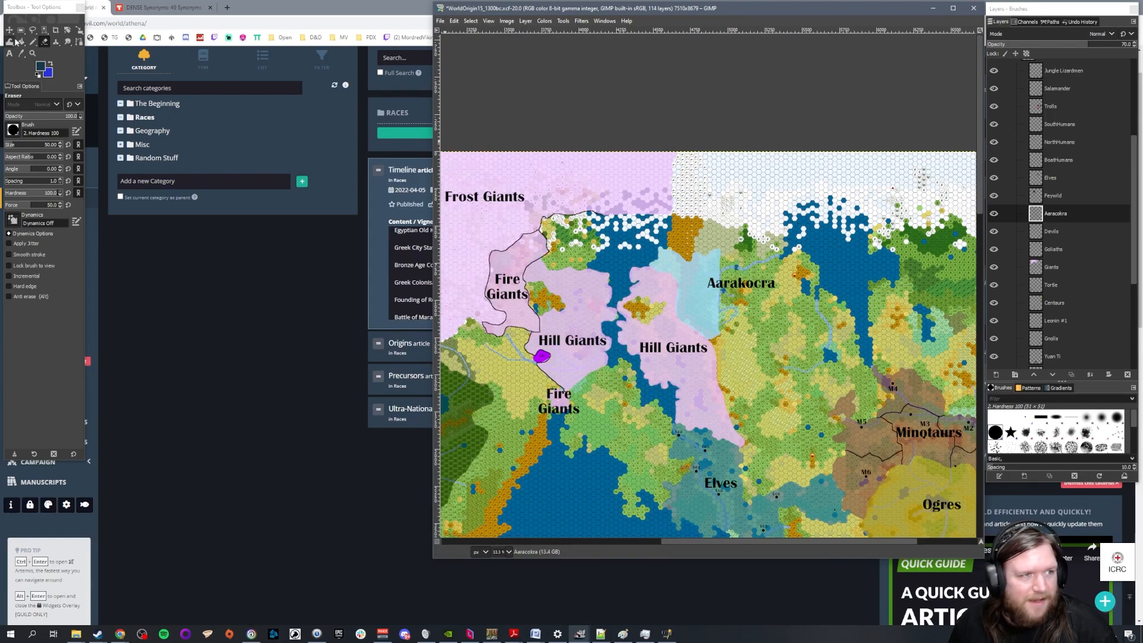
ctrl+scroll(747, 283, up, 3)
drag(741, 285, 570, 229)
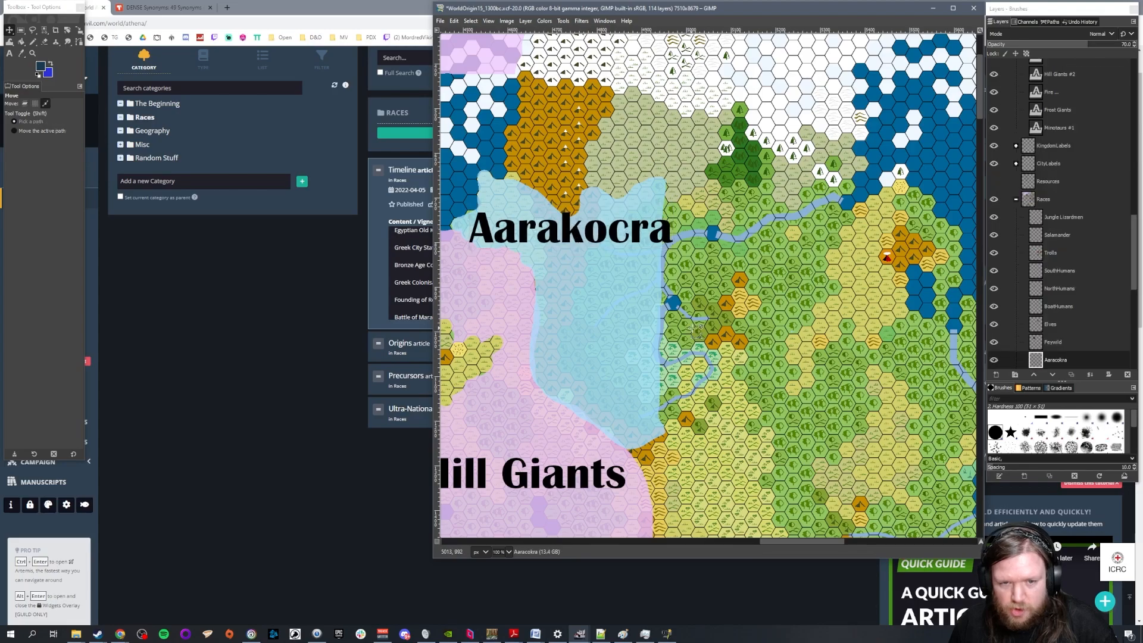
Examine the reduced Aarakocra territory's borders and its position relative to the Hill Giants, Elves and the rest of the continent
ctrl+scroll(707, 329, down, 3)
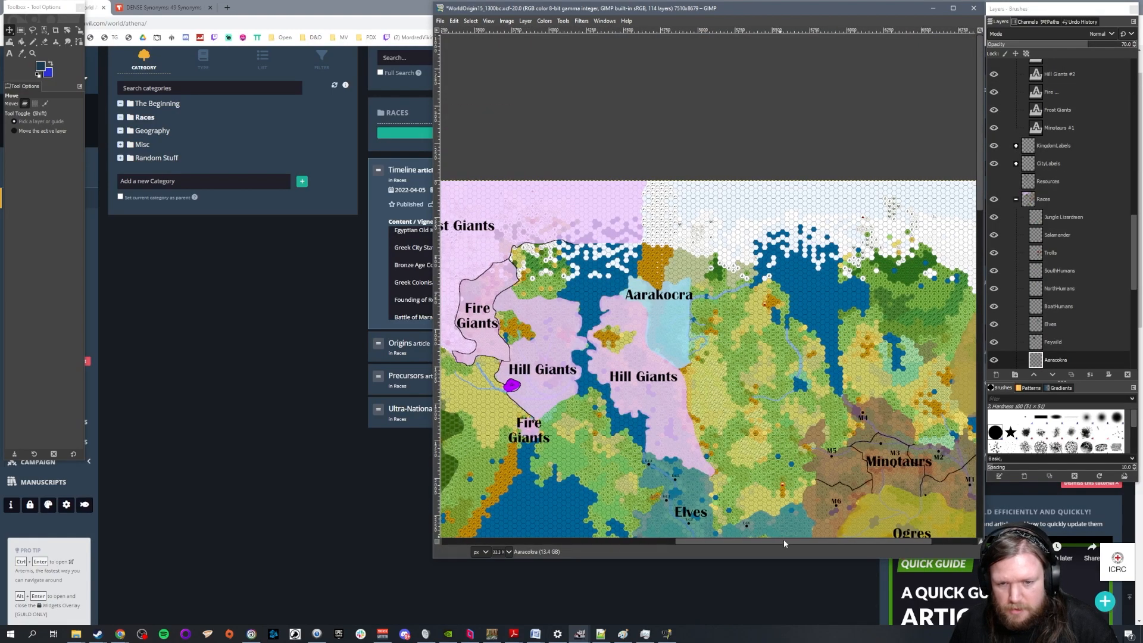
ctrl+scroll(825, 378, down, 1)
scroll(824, 381, down, 4)
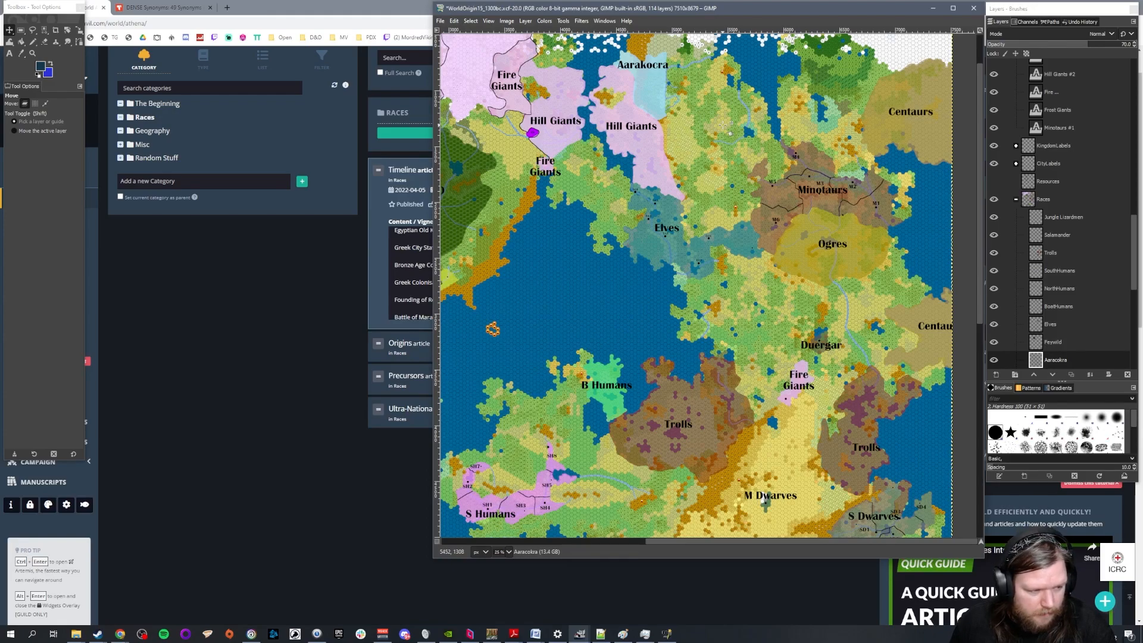
drag(721, 542, 624, 542)
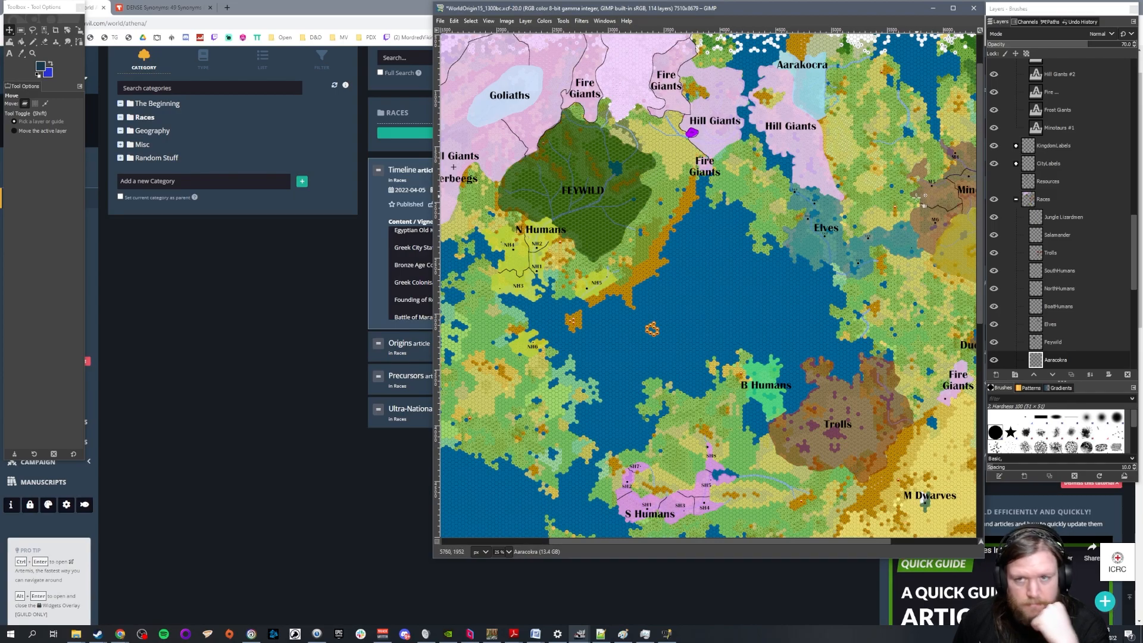
scroll(920, 199, up, 1)
scroll(893, 125, up, 3)
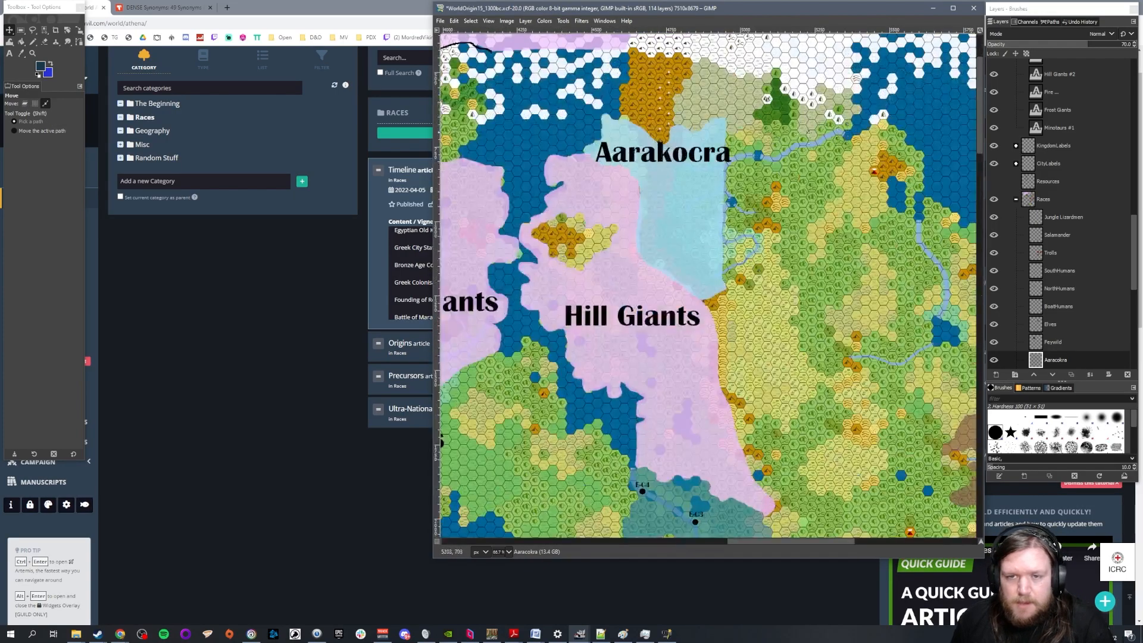
scroll(745, 137, up, 2)
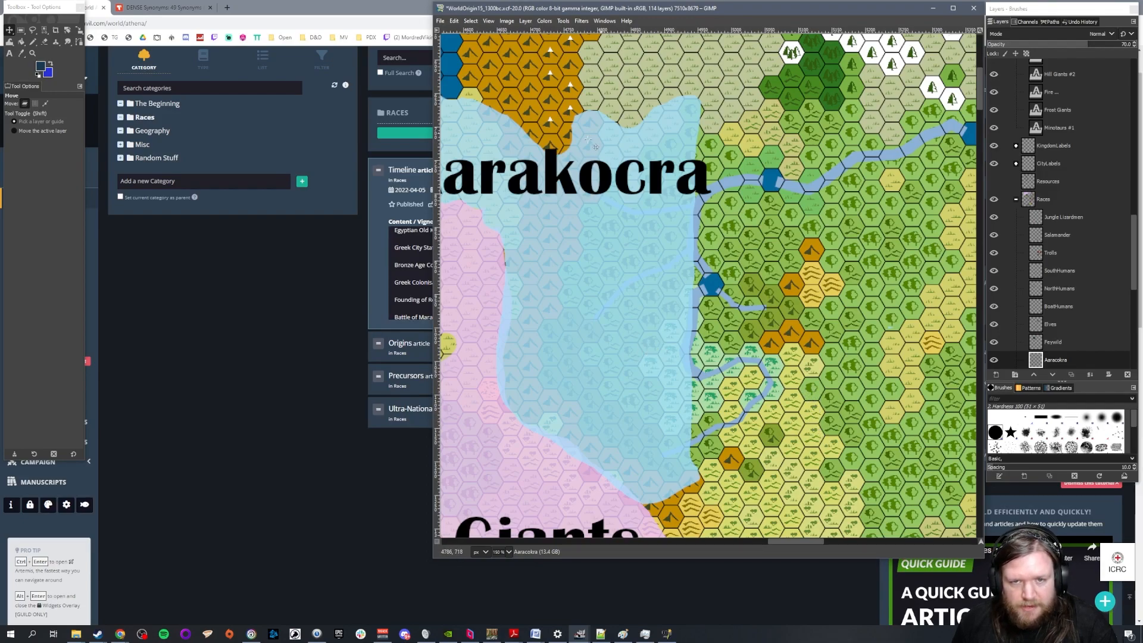
scroll(721, 213, down, 1)
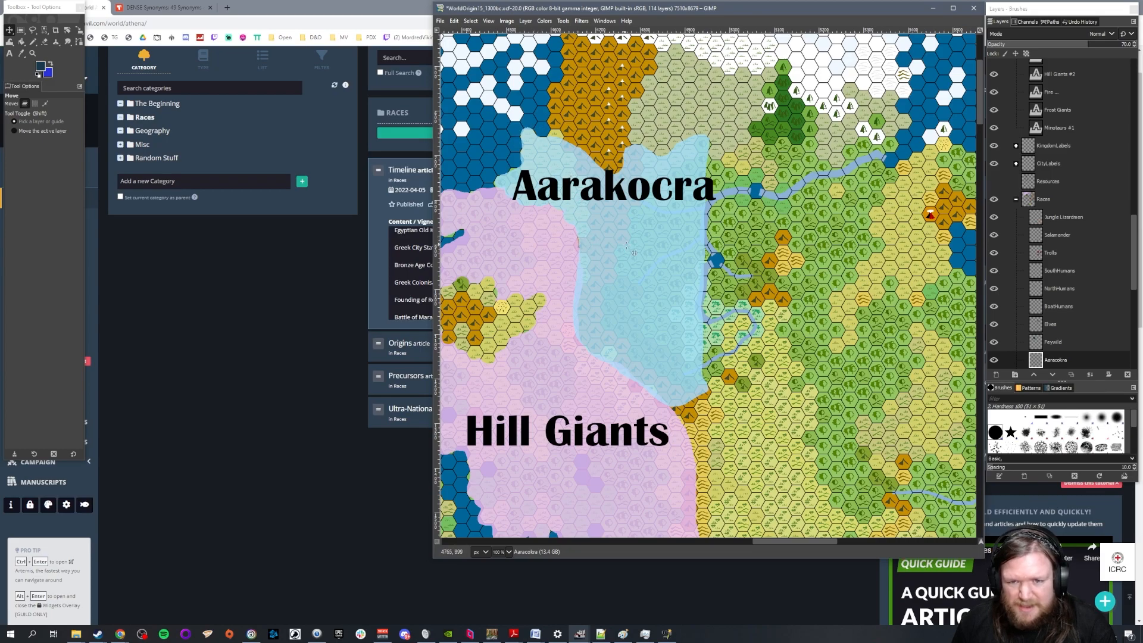
scroll(542, 219, down, 1)
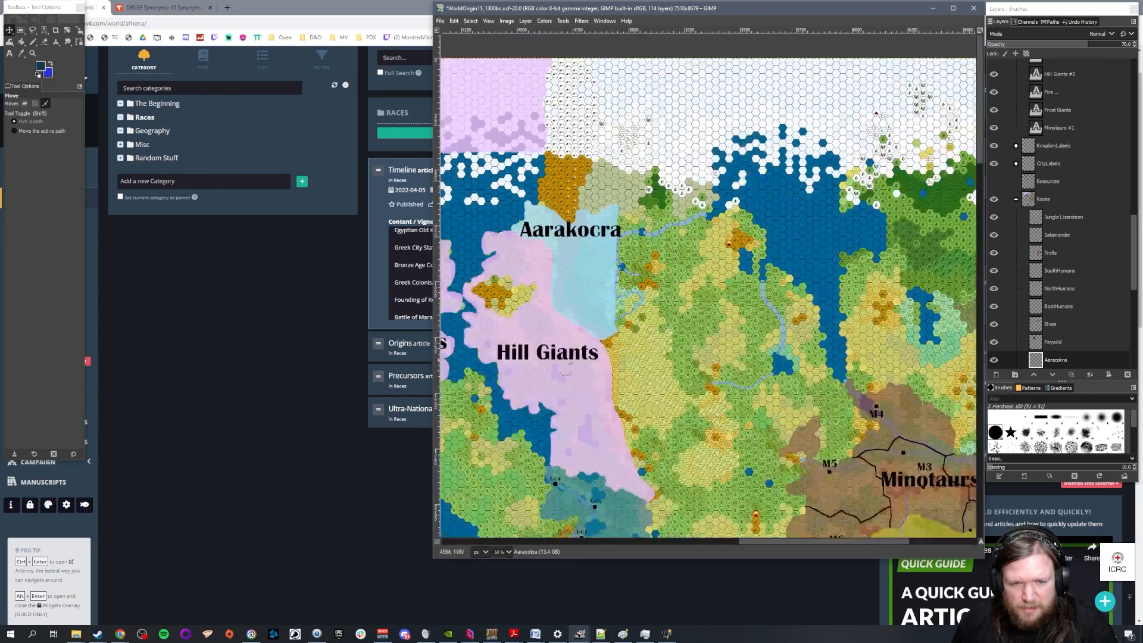
scroll(589, 280, up, 1)
scroll(590, 278, up, 1)
scroll(589, 280, down, 2)
scroll(588, 291, up, 1)
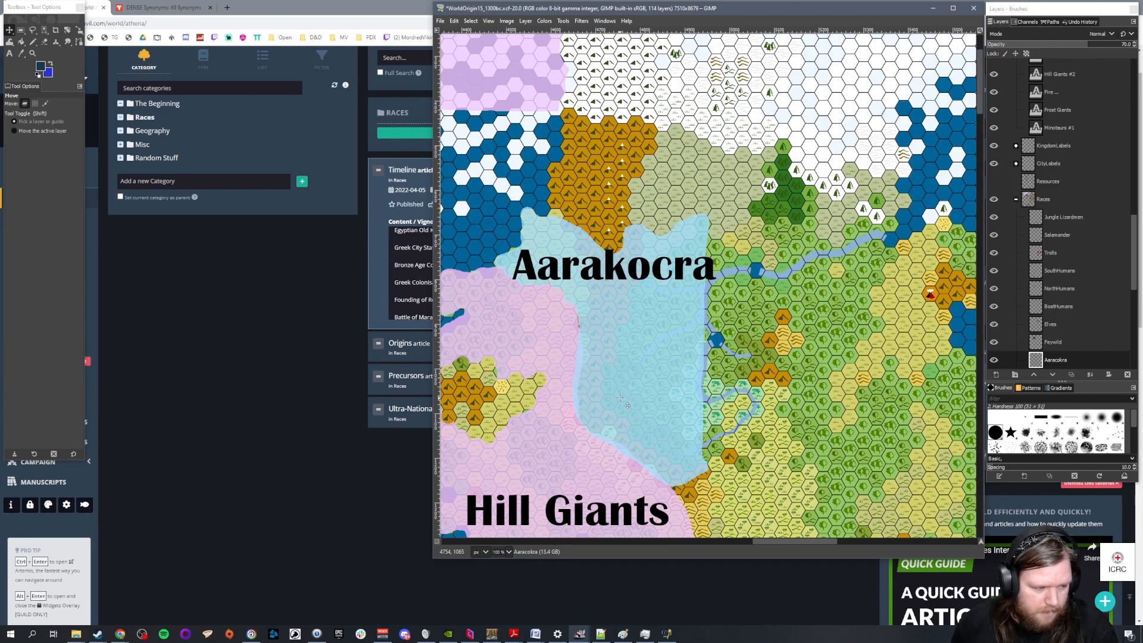
key(ctrl)
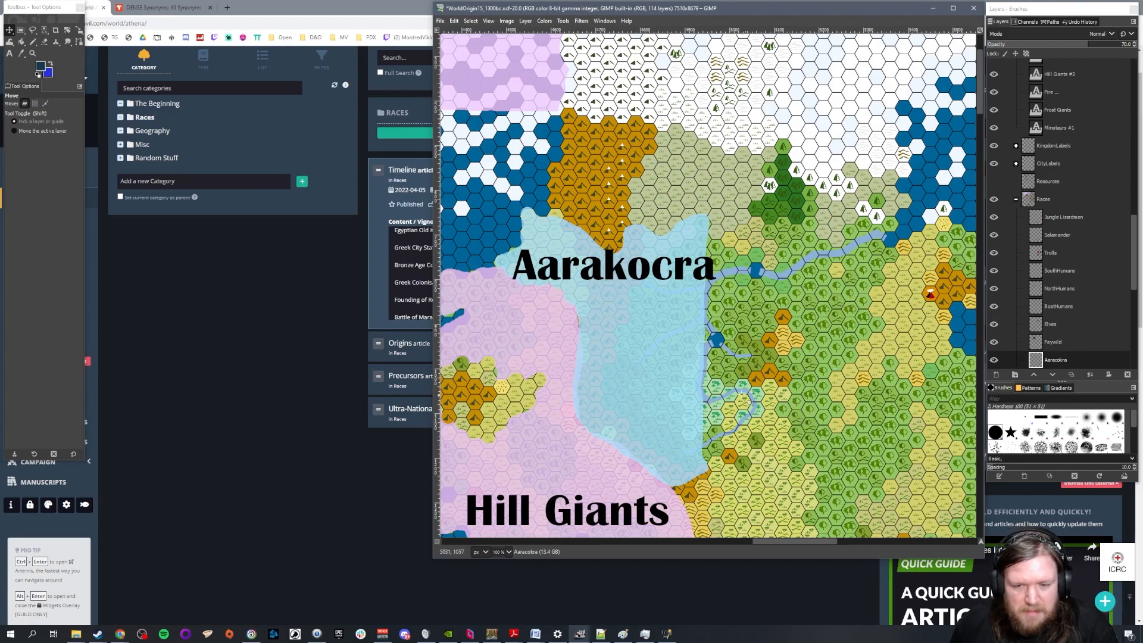
Try extending the Aarakocra territory toward the river bend on its eastern border with the Pencil and the territory's sampled blue
ctrl+scroll(765, 442, up, 2)
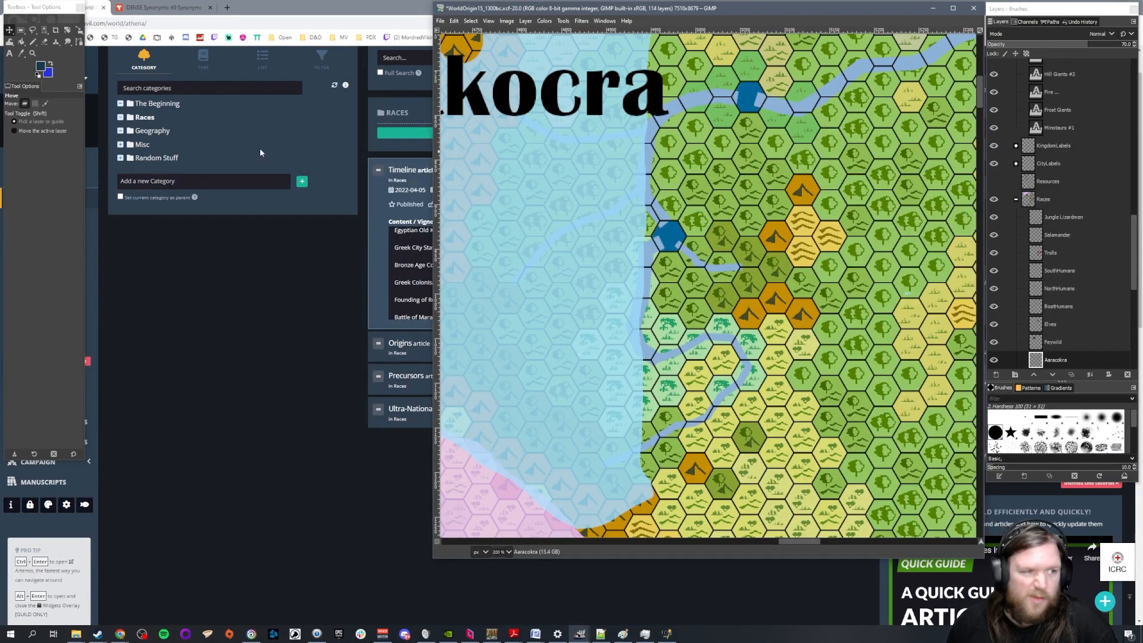
click(35, 43)
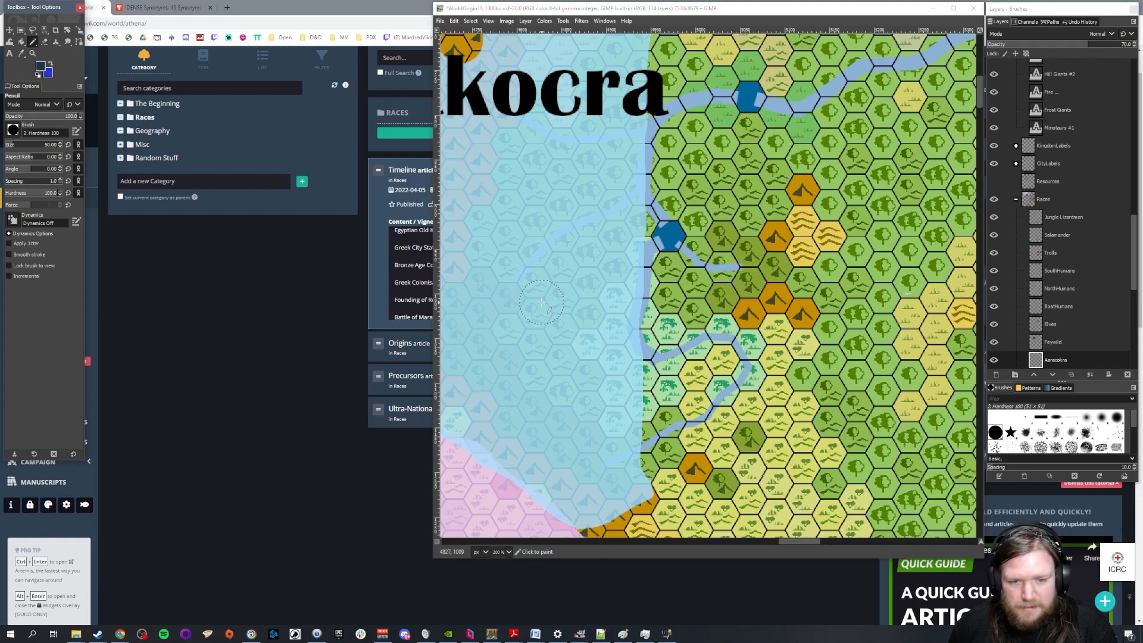
click(1069, 365)
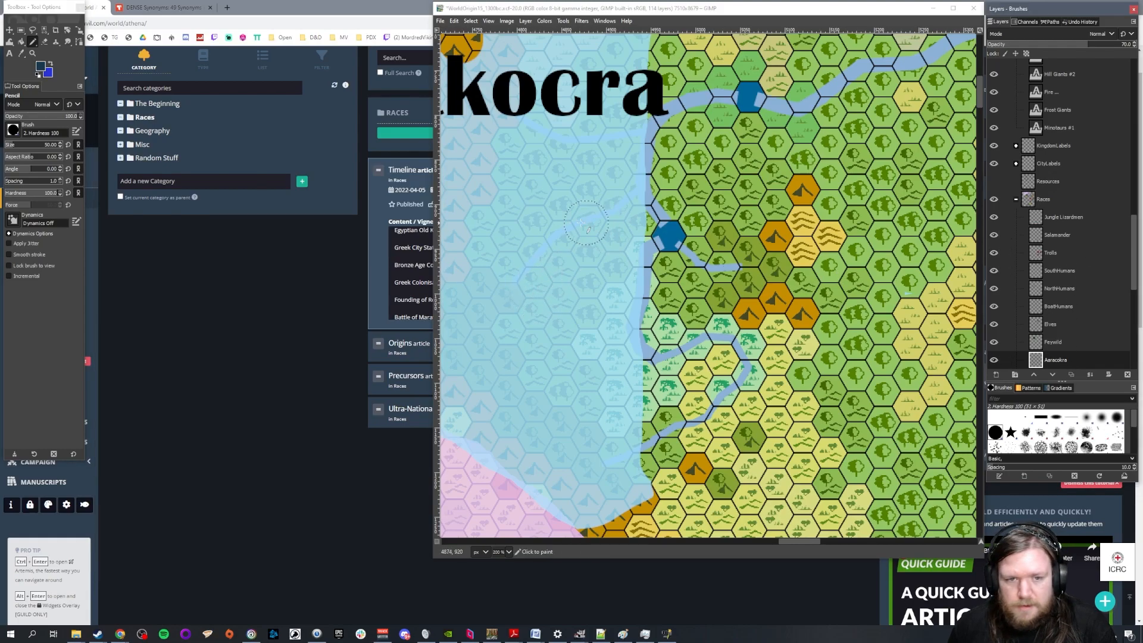
ctrl+click(576, 210)
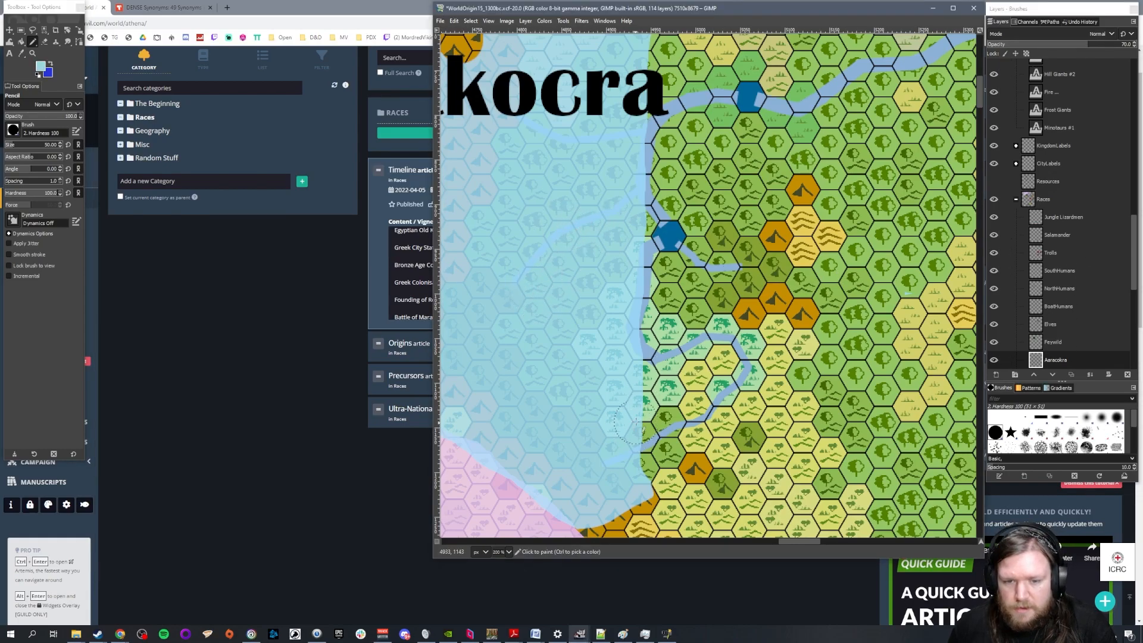
drag(662, 393, 645, 383)
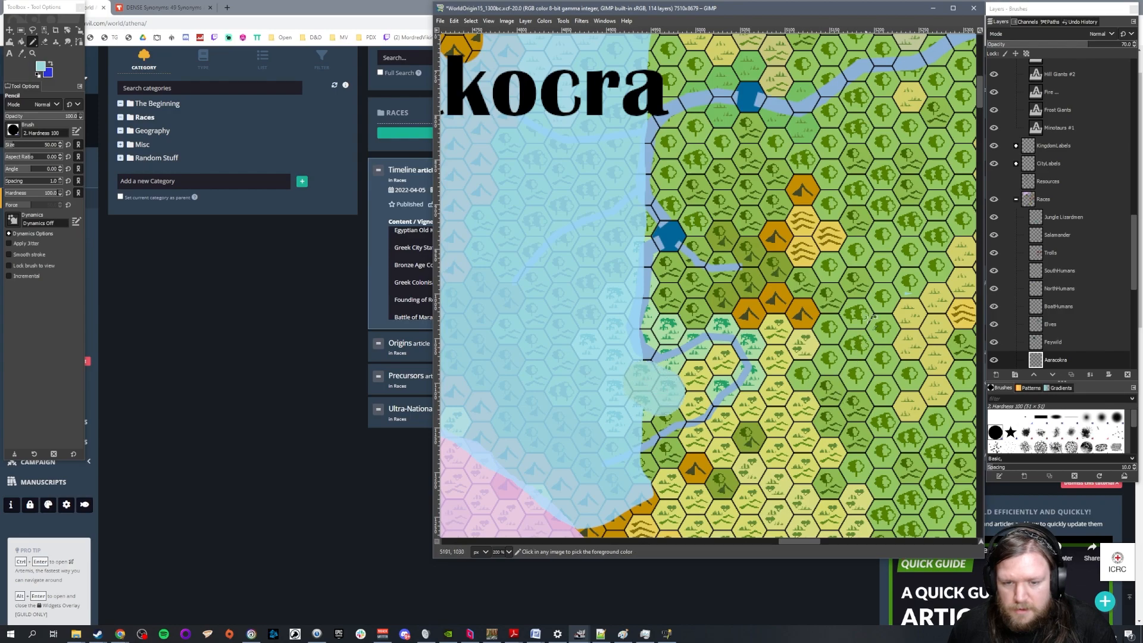
Try filling the river bend east of the Aarakocra territory with resampled blue at 100 layer opacity, undoing the earlier stroke first
drag(1122, 46, 1140, 72)
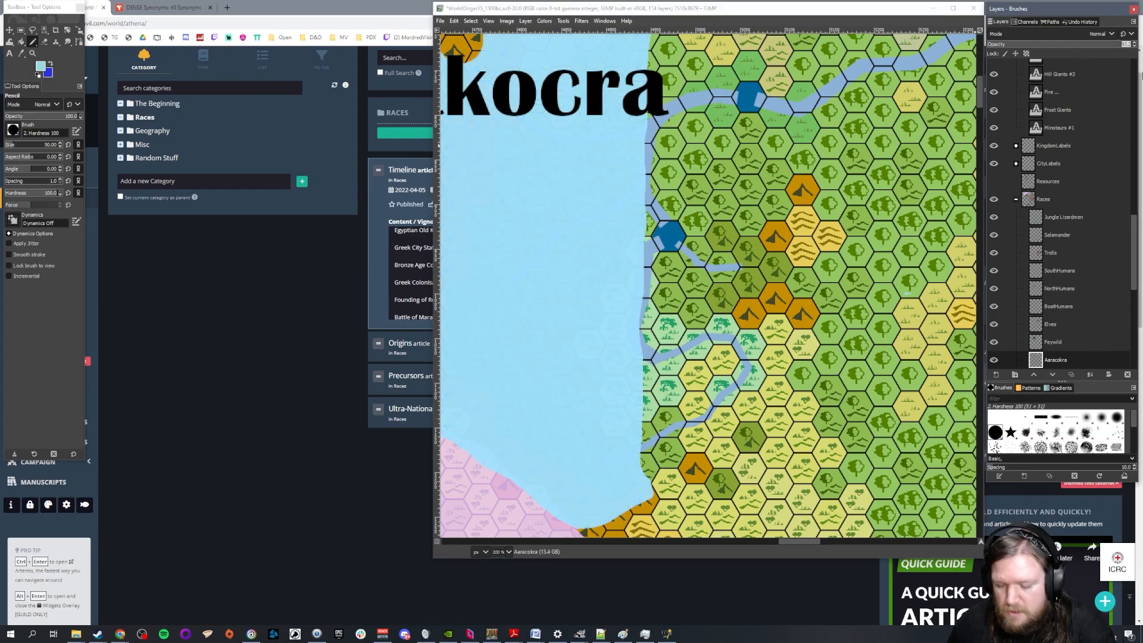
mouse_move(636, 375)
mouse_down()
mouse_move(721, 365)
mouse_move(672, 406)
mouse_move(606, 435)
mouse_up()
key(ctrl+z)
ctrl+click(571, 316)
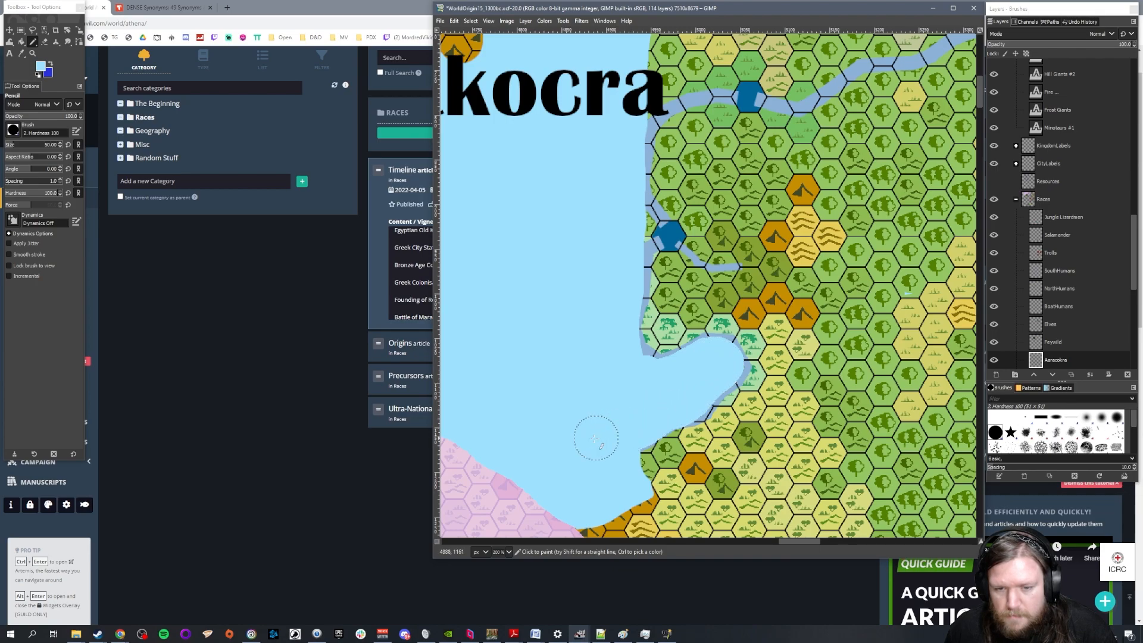
ctrl+scroll(593, 268, down, 3)
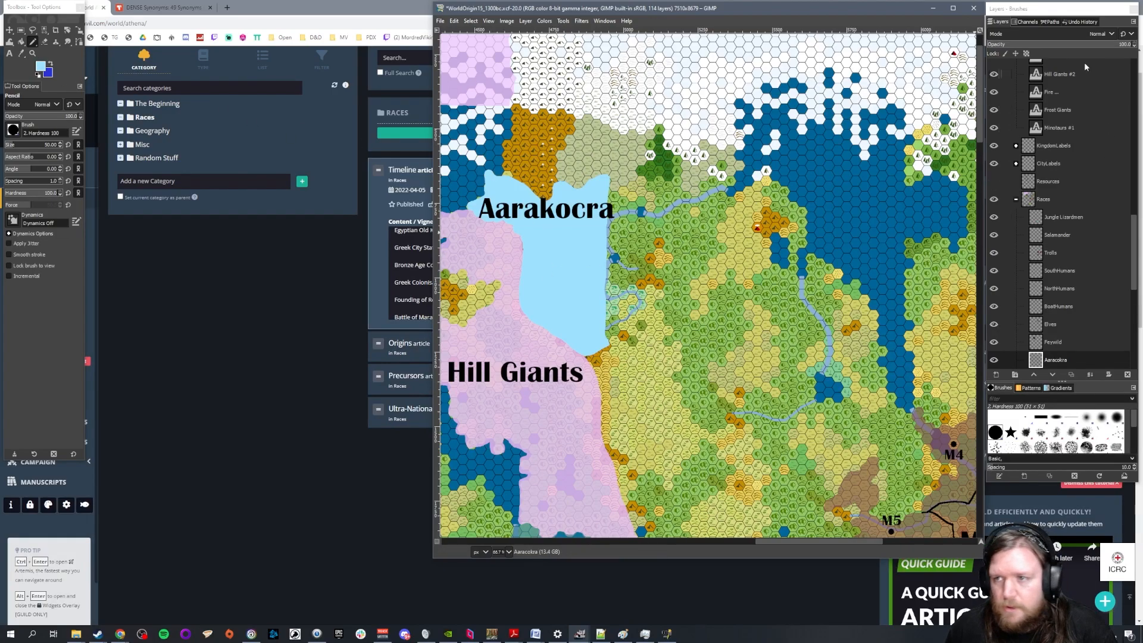
Set the Aarakocra layer's opacity to 70 and save the map
double_click(1125, 44)
text(70)
key(Return)
ctrl+scroll(815, 221, down, 2)
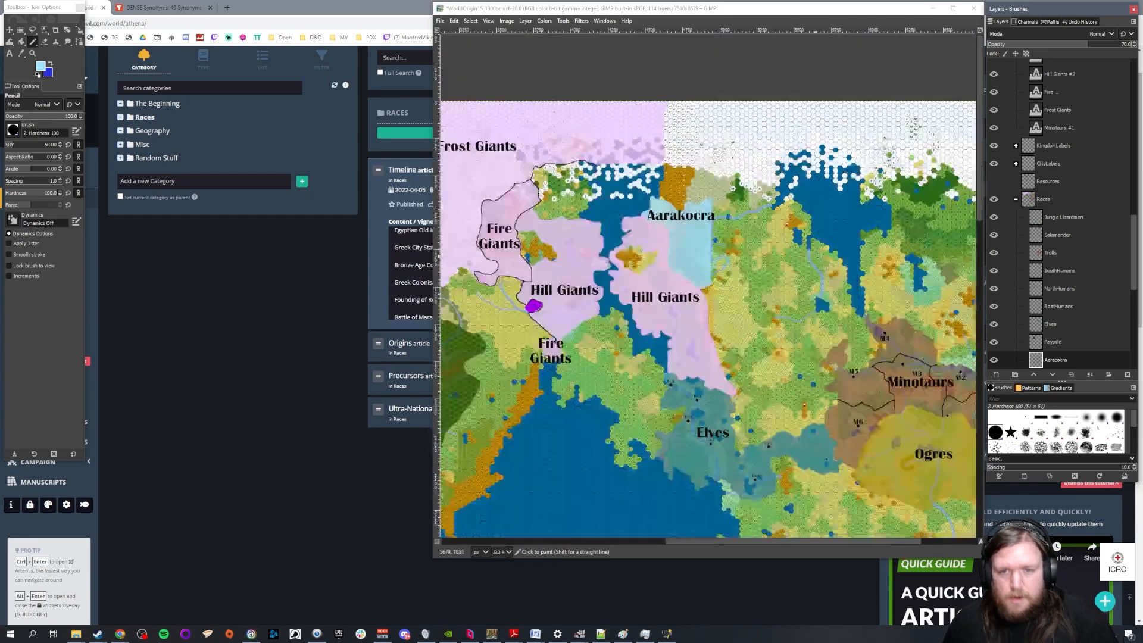
ctrl+scroll(826, 295, down, 1)
key(ctrl+s)
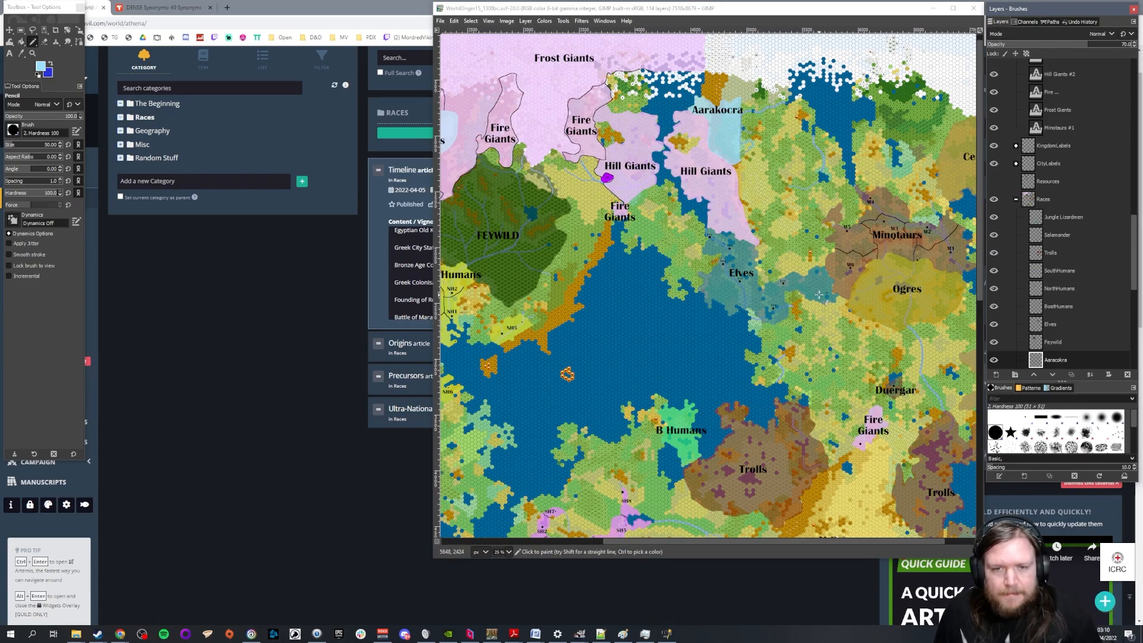
Examine the race territories across the continent, from the northern giants and Aarakocra to the southern lizardmen, including the Elves' cities and eastern neighbours
scroll(797, 278, down, 3)
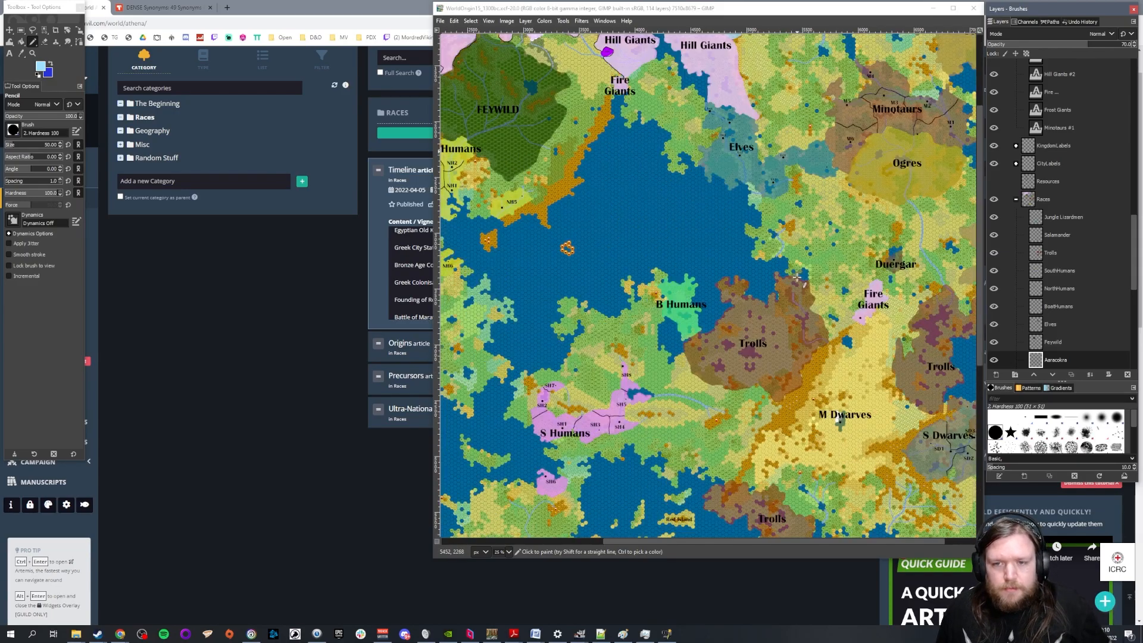
scroll(811, 270, up, 3)
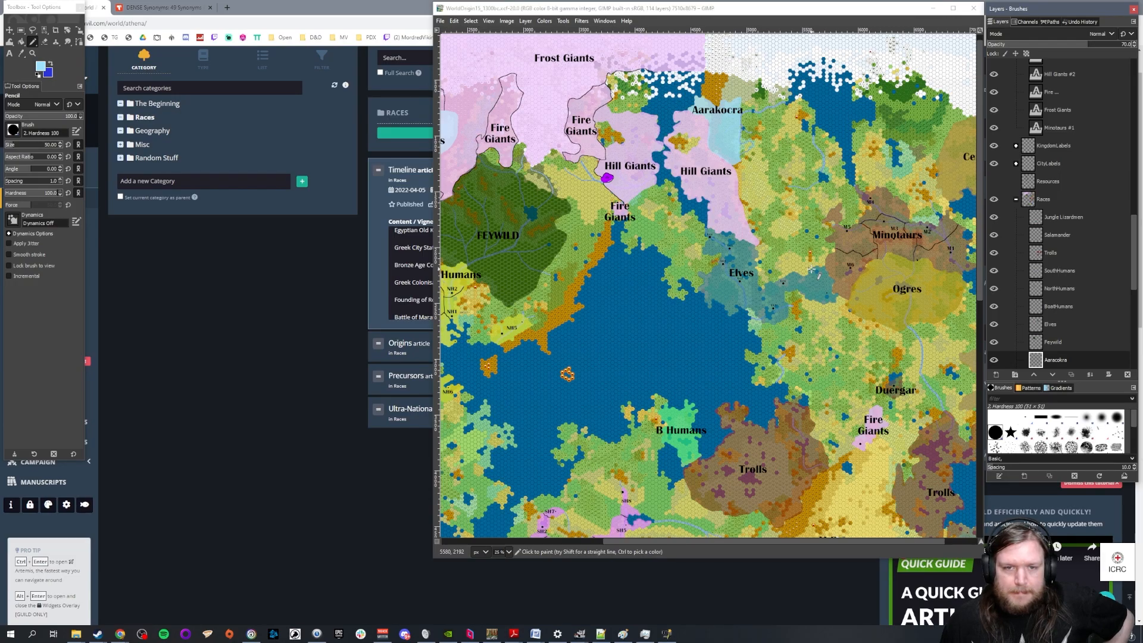
scroll(811, 269, down, 10)
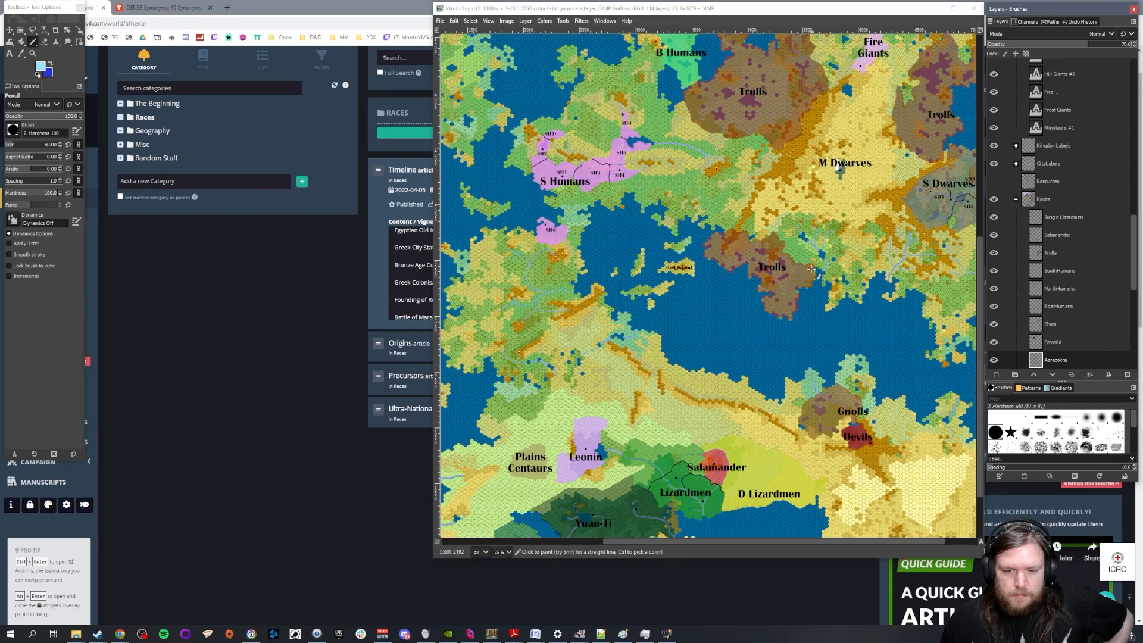
scroll(811, 270, up, 10)
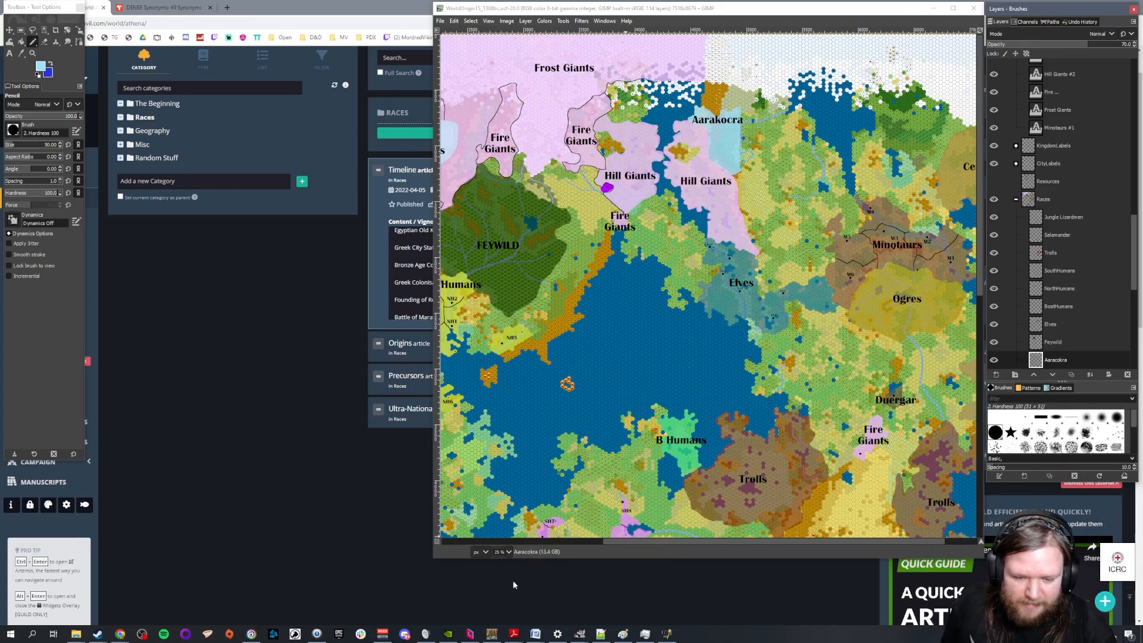
drag(498, 5, 367, 19)
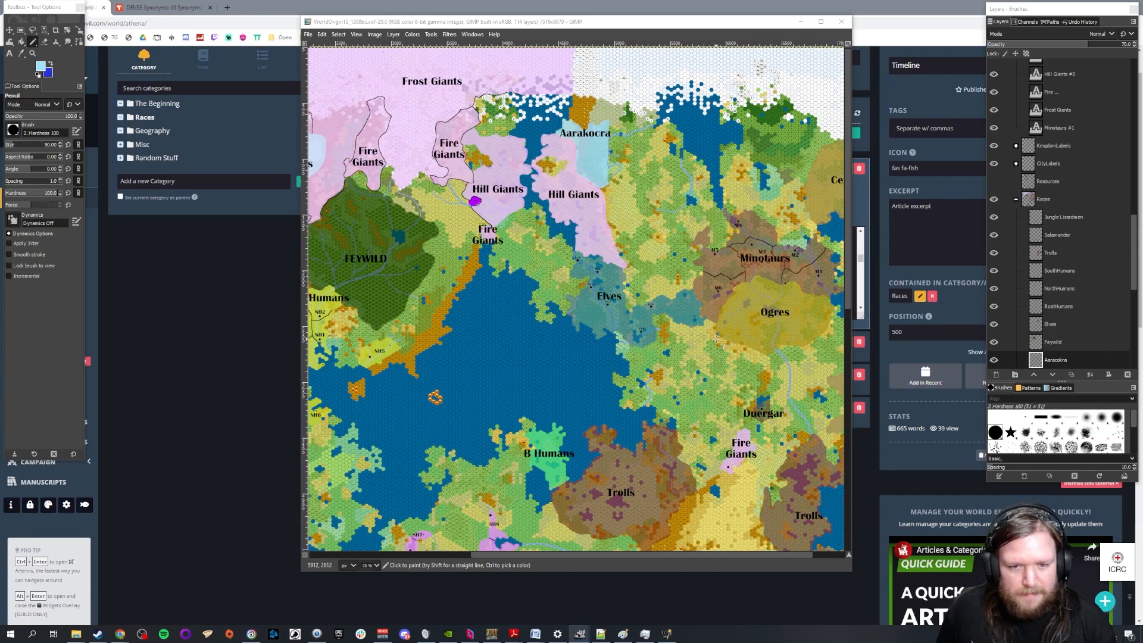
scroll(476, 212, up, 3)
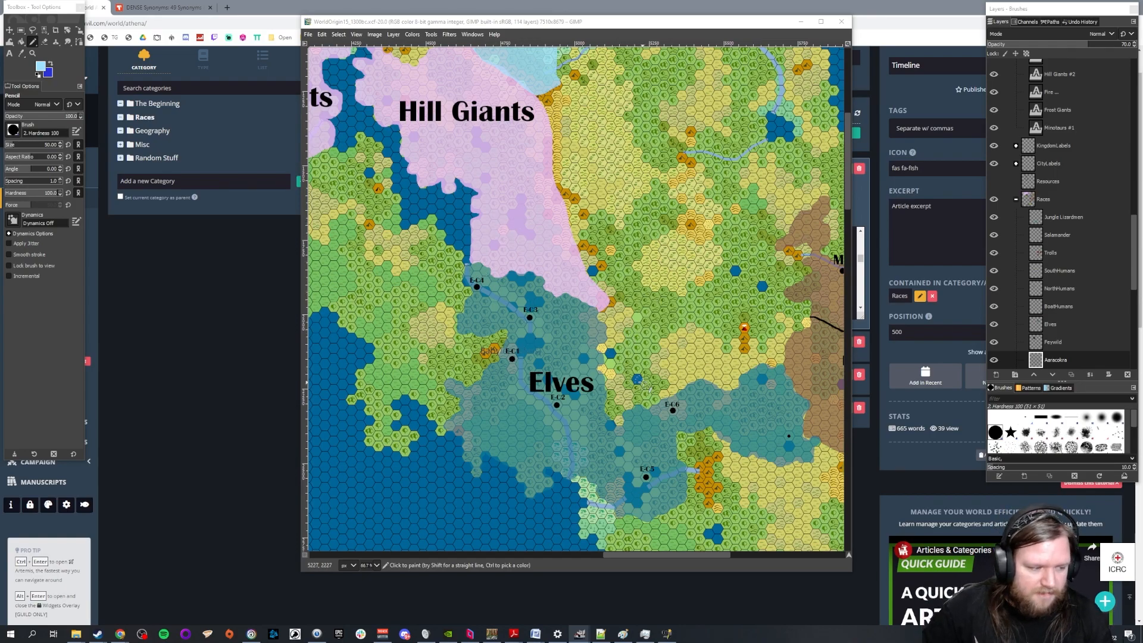
scroll(703, 219, down, 3)
drag(637, 555, 710, 560)
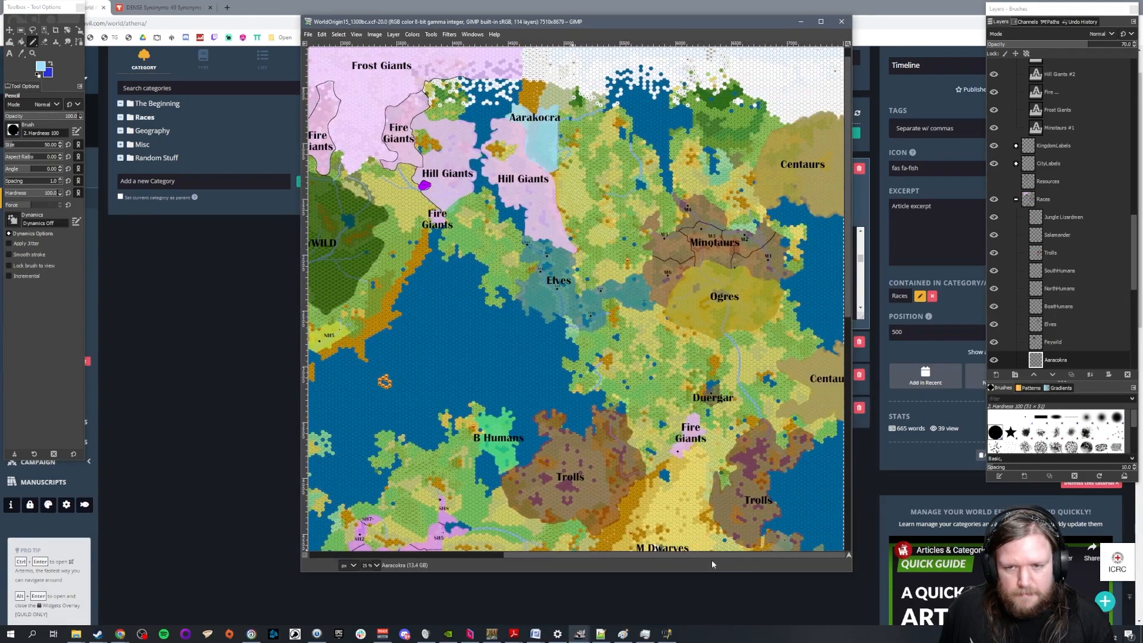
scroll(678, 351, down, 3)
scroll(554, 250, up, 3)
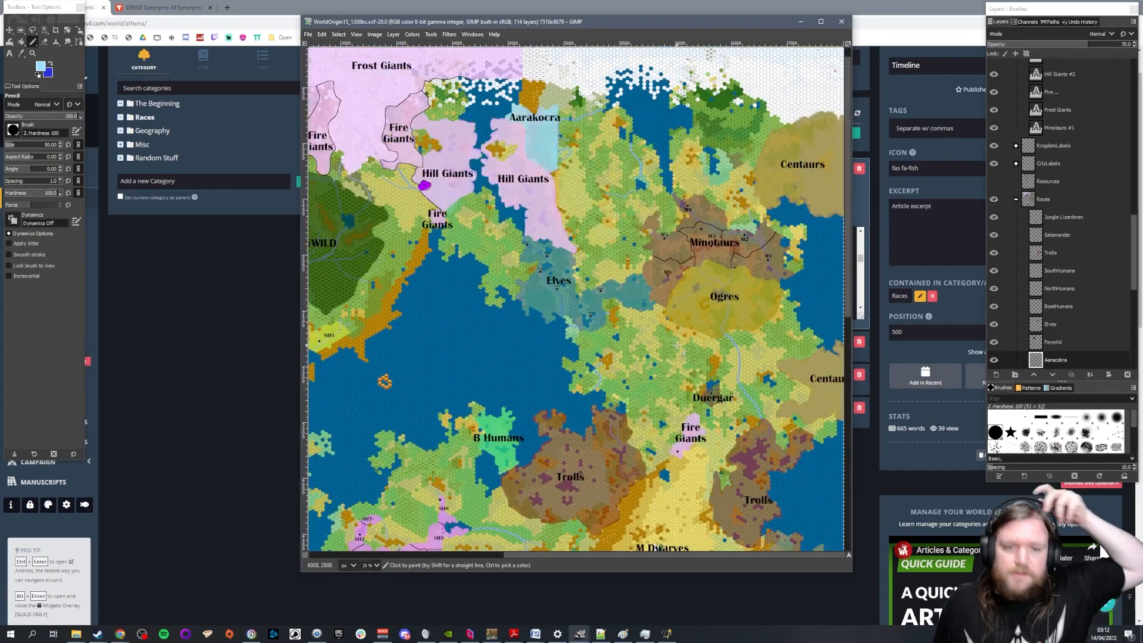